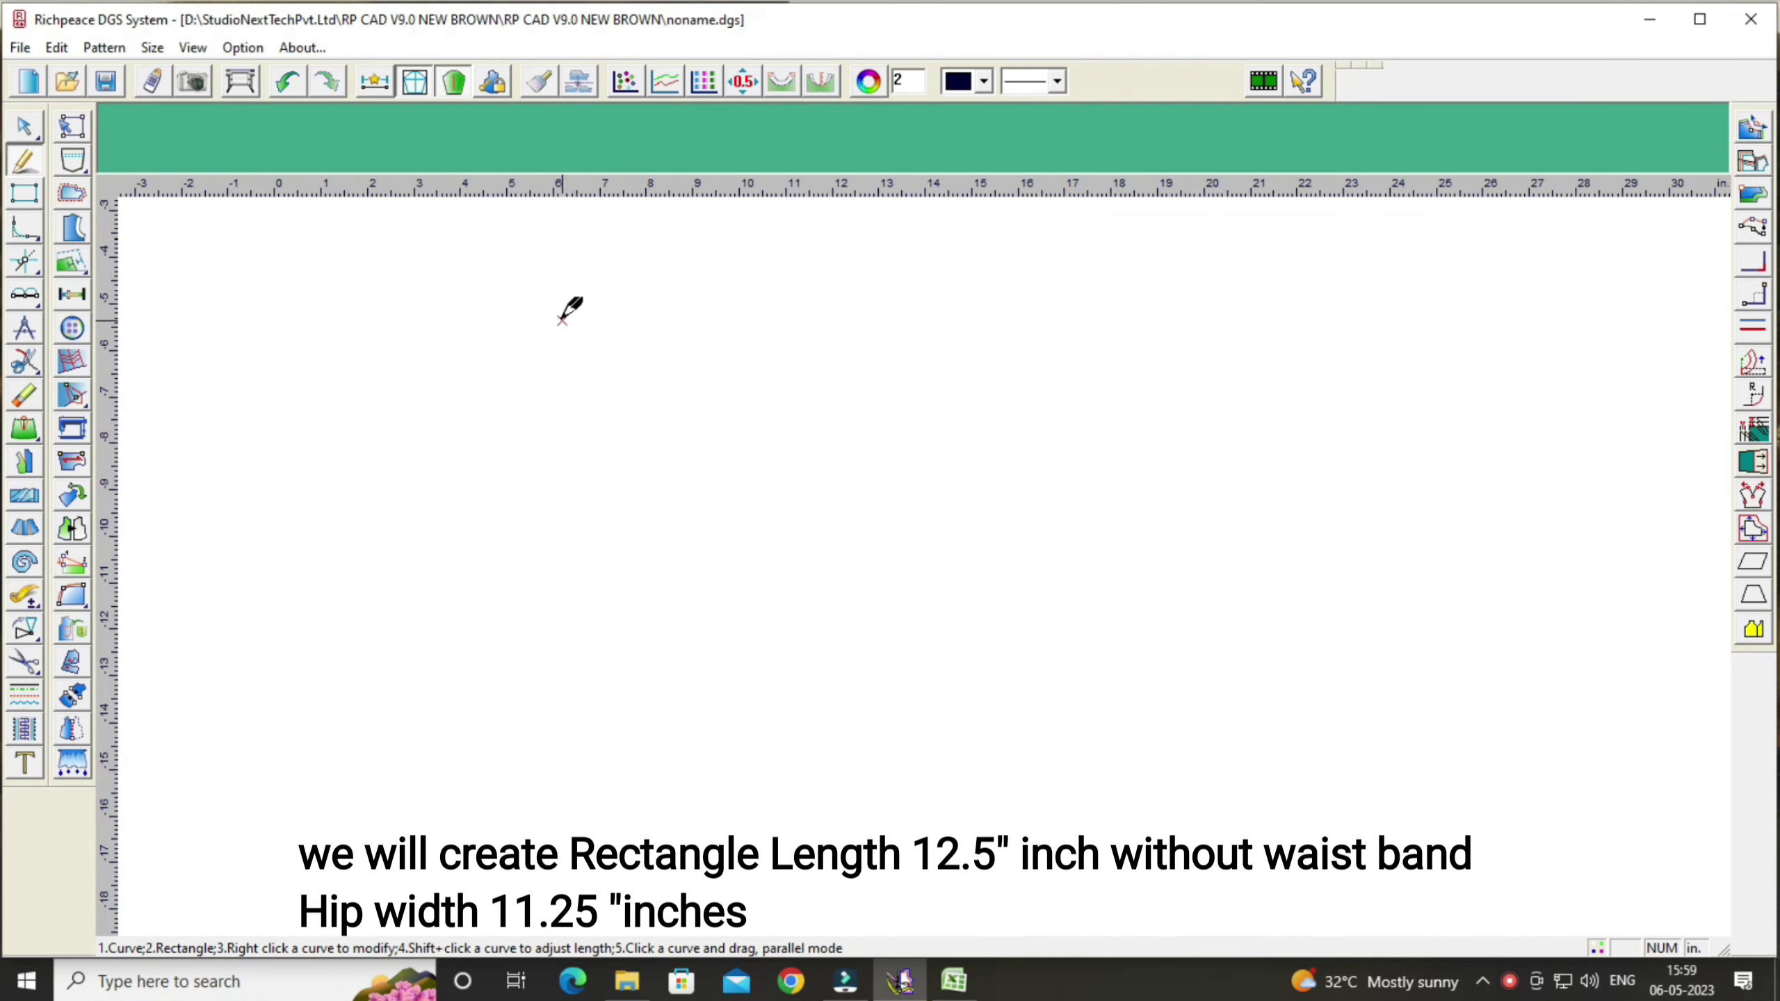
Step: Draw the trouser block rectangle with width 12.5 and height 11.25 inches
left_click_drag(561, 320, 1259, 783)
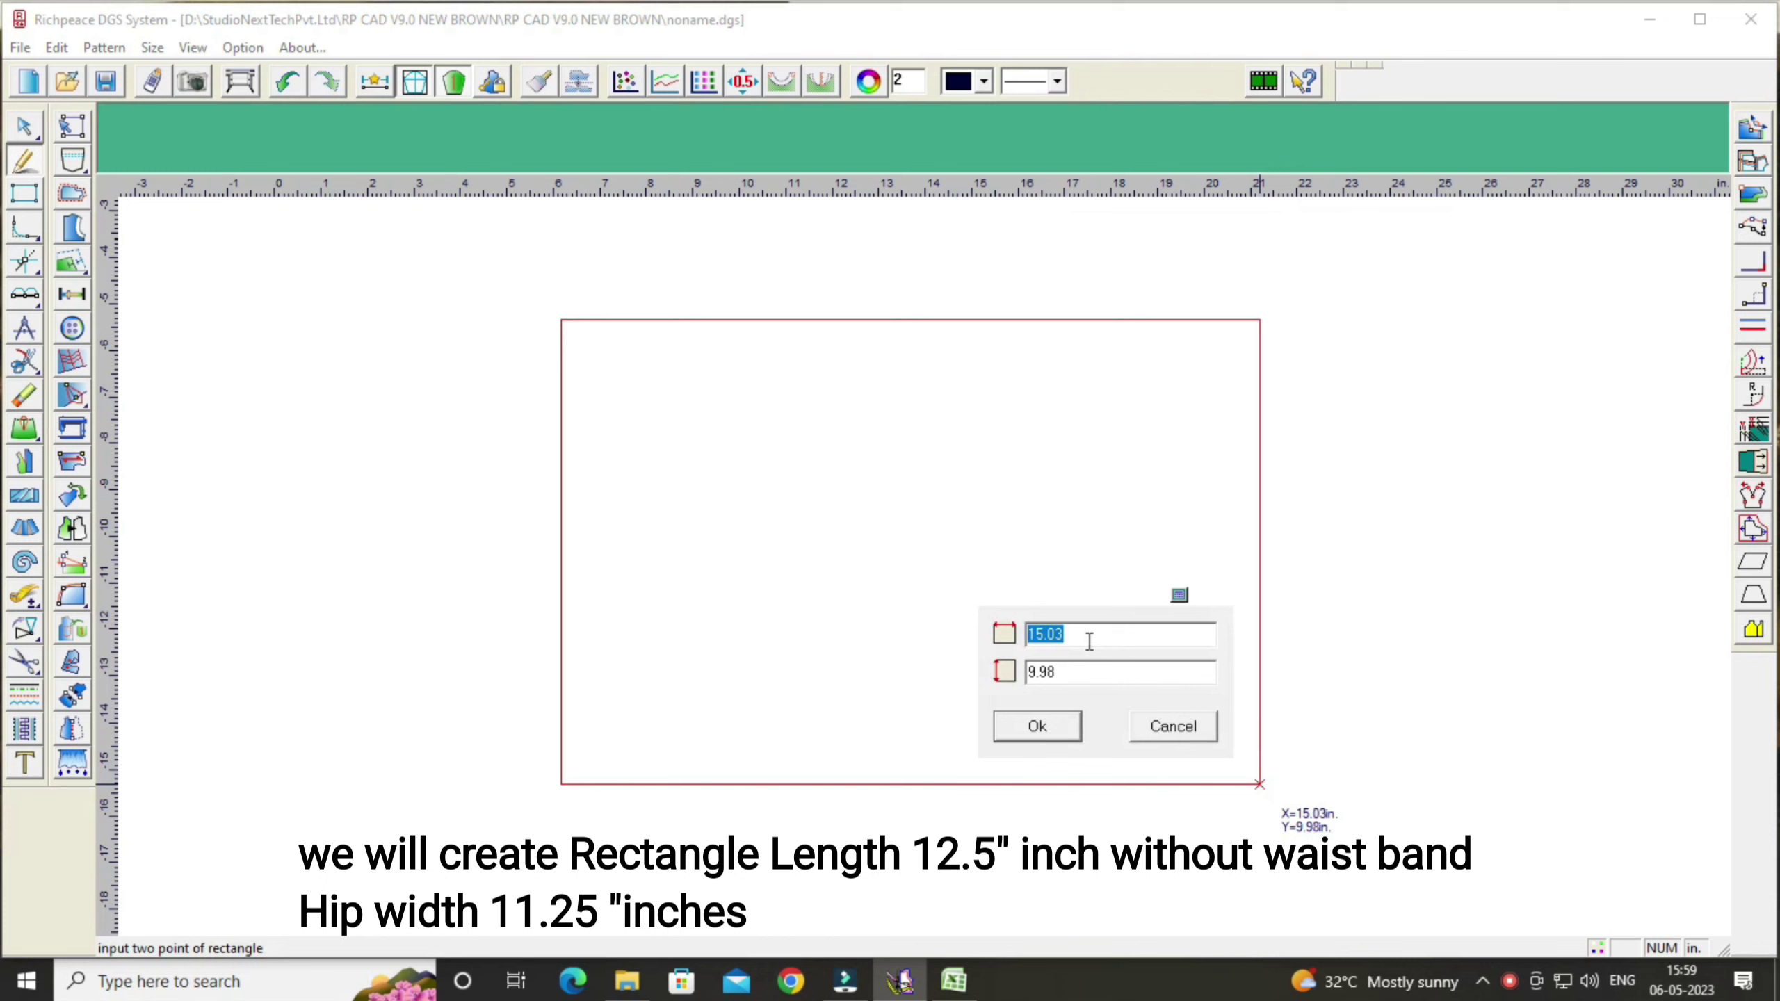
left_click(1085, 634)
key("BackSpace")
key("BackSpace")
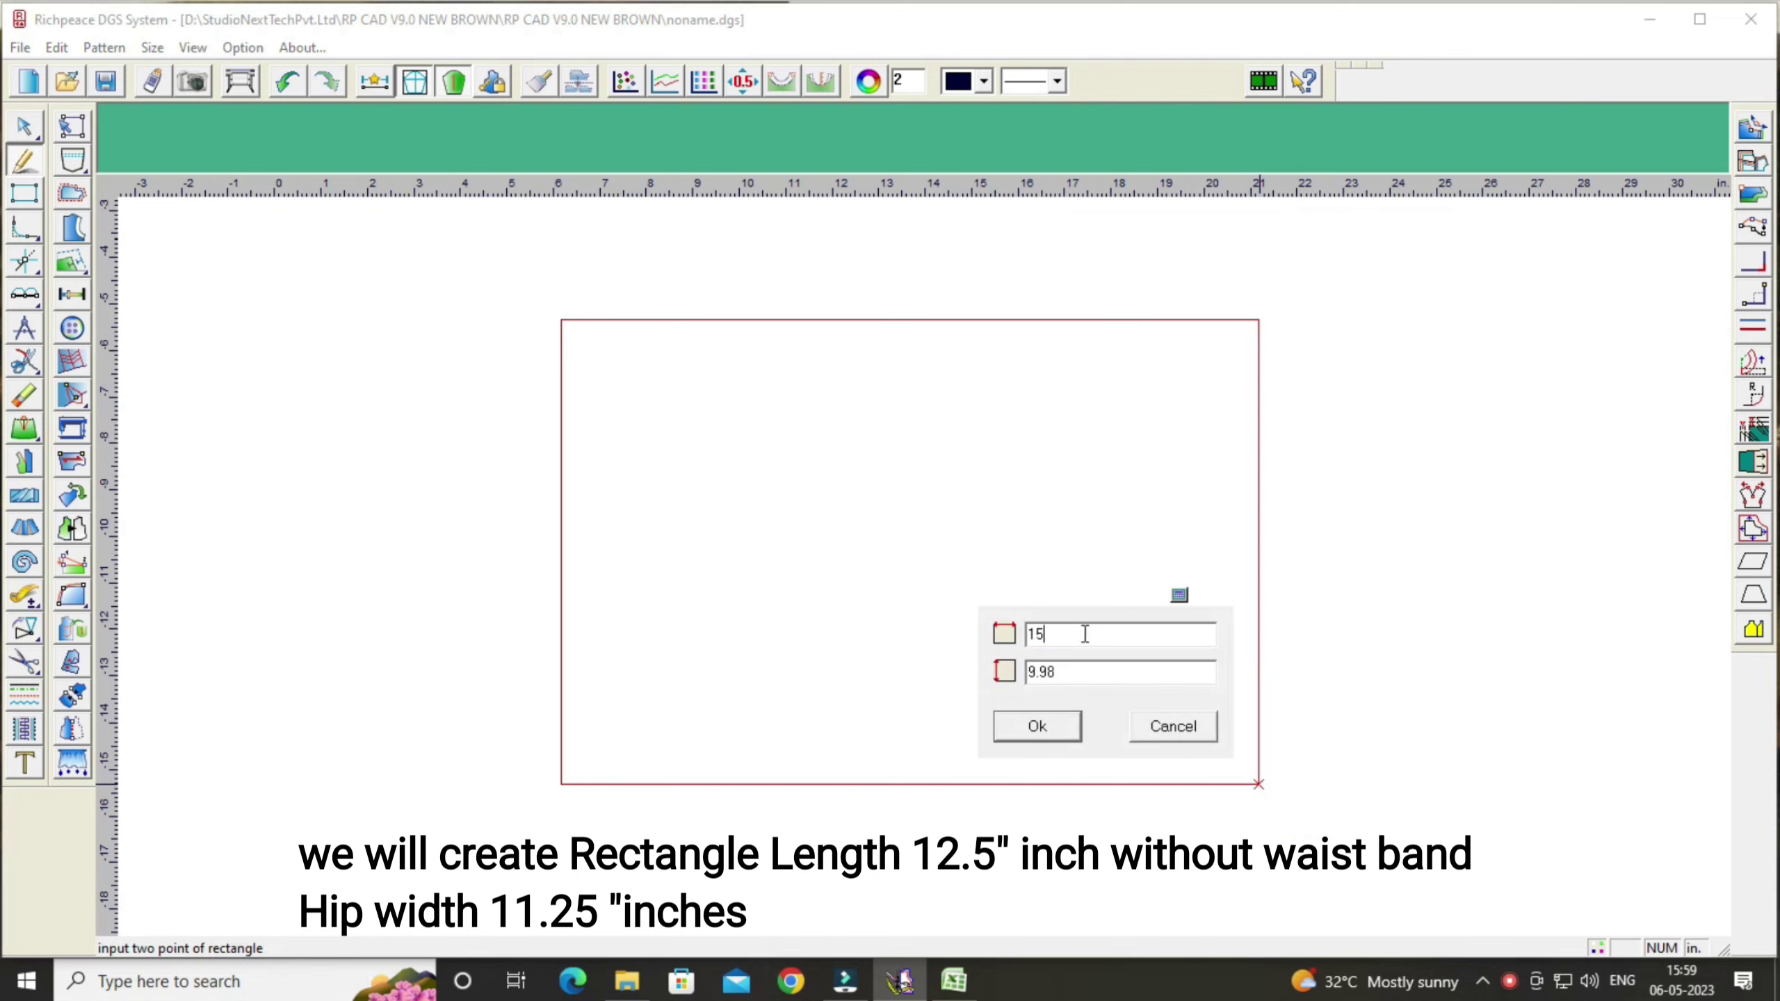
key("BackSpace")
type("2.5")
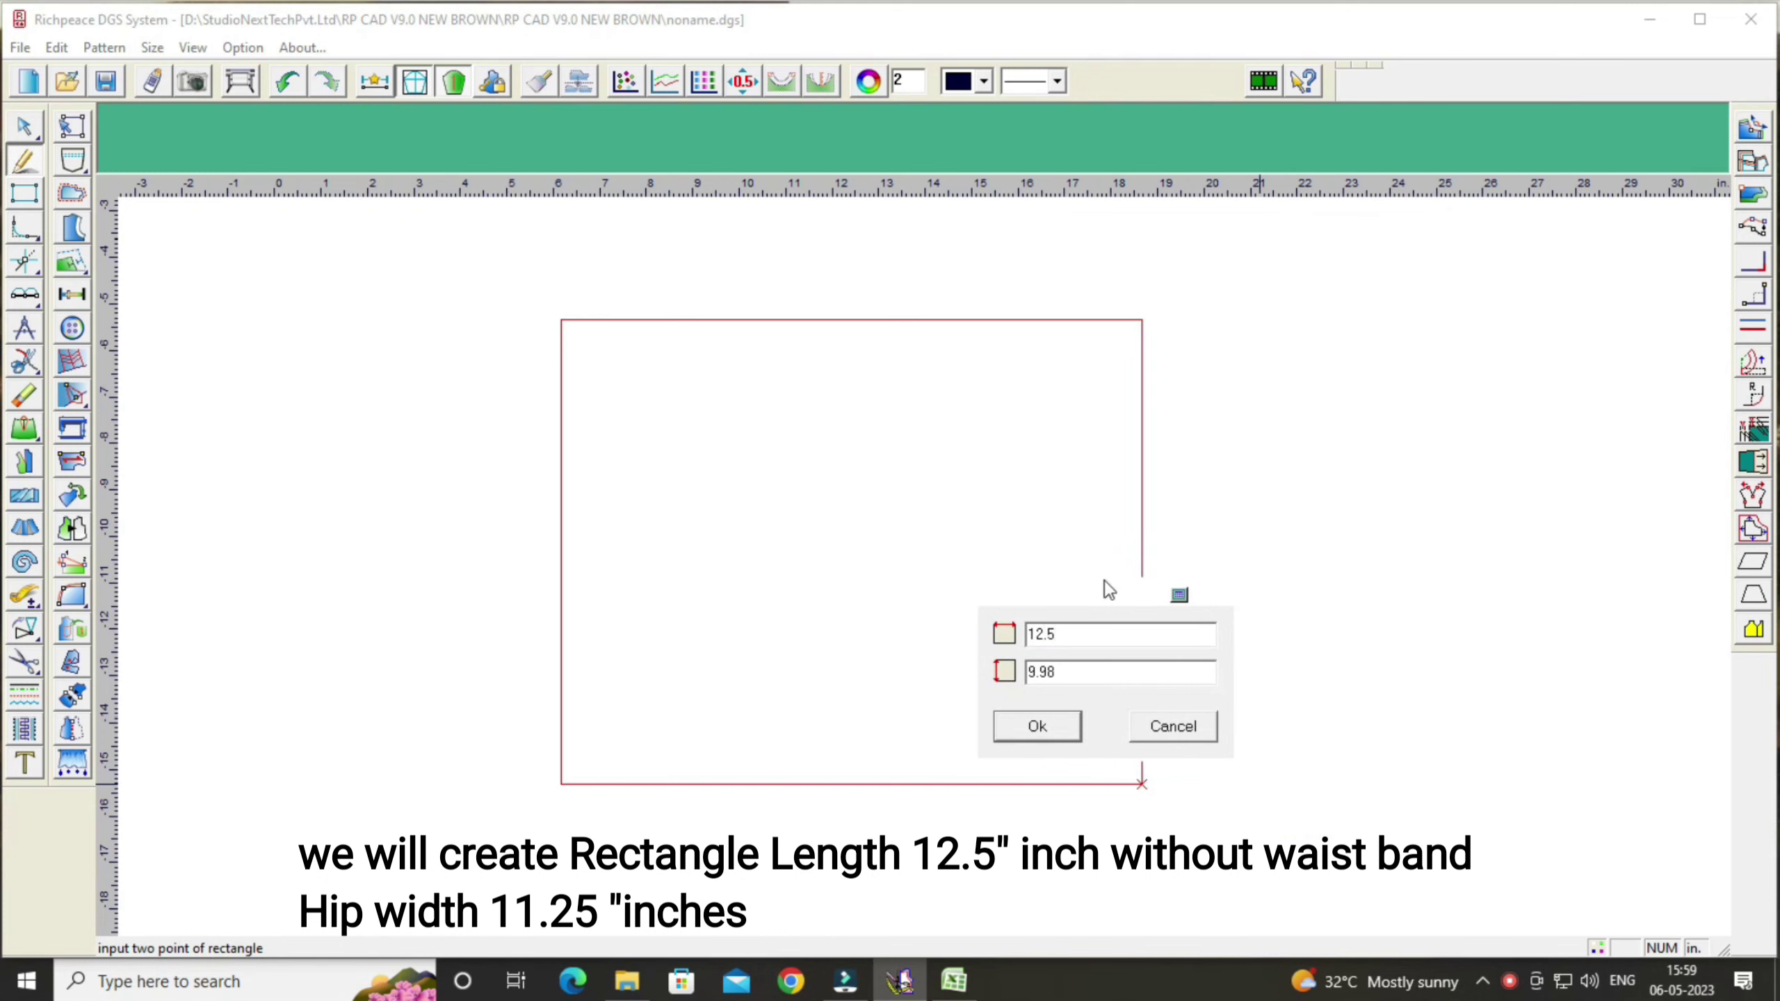
left_click_drag(1080, 599, 1378, 476)
left_click(1371, 546)
key("BackSpace")
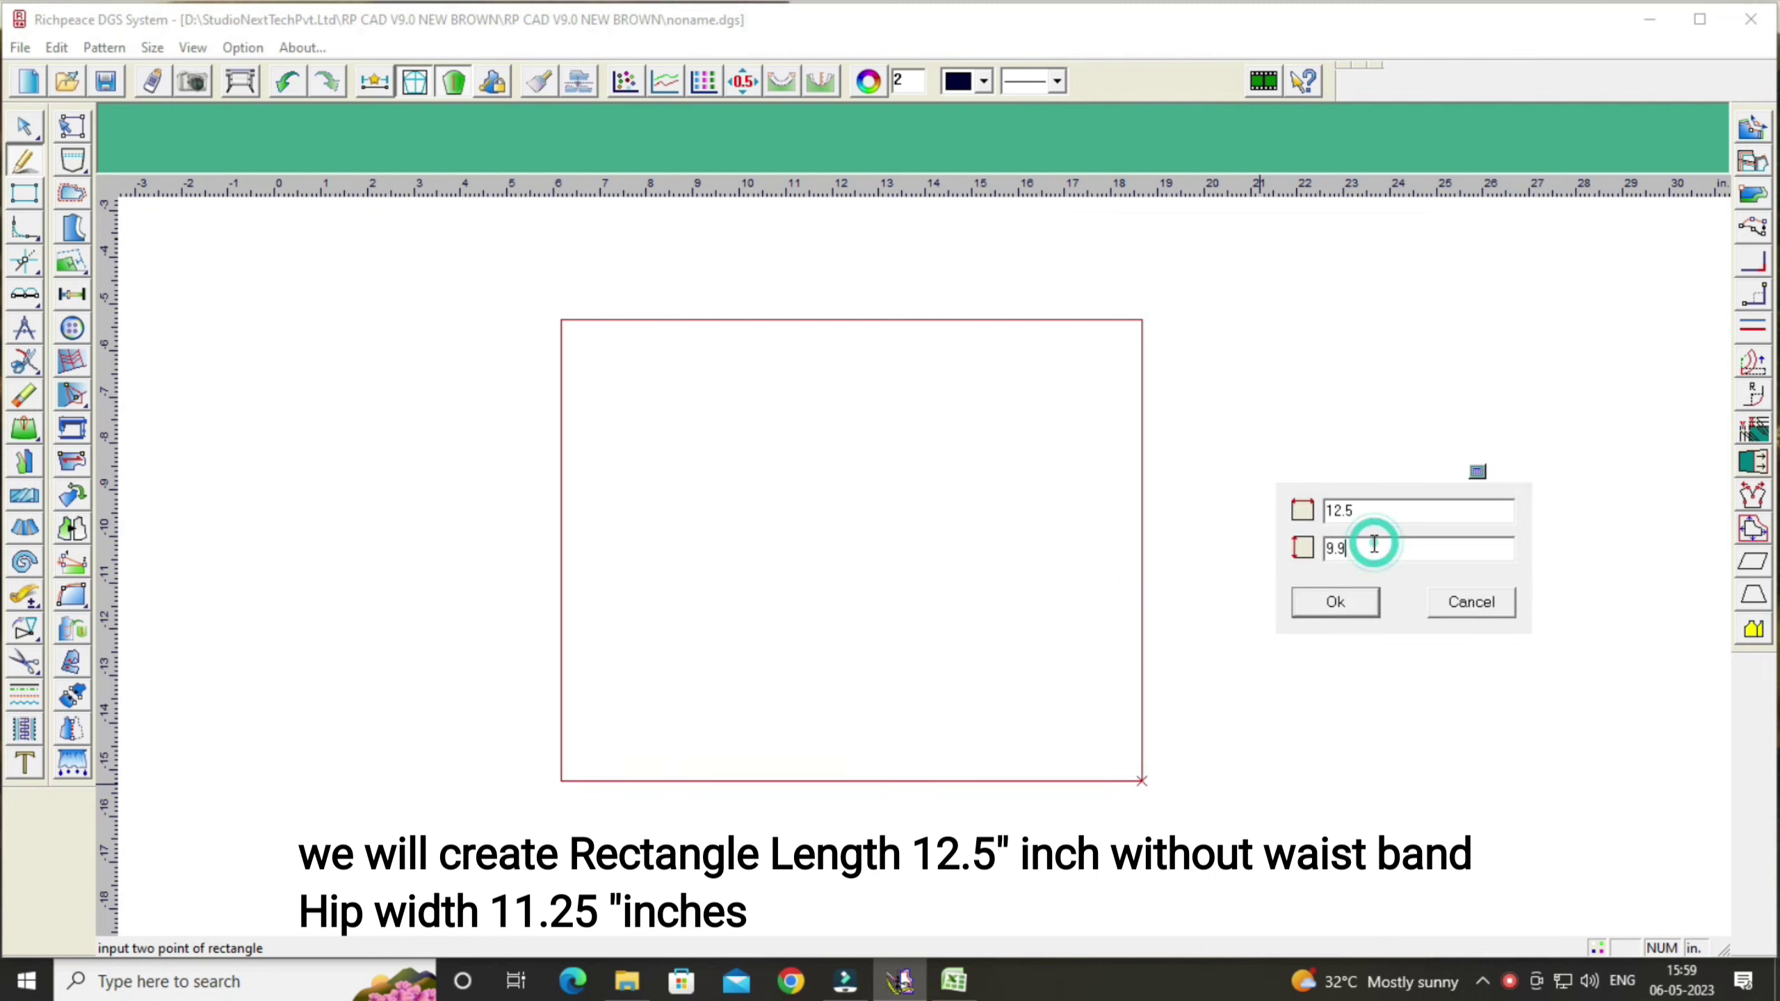
key("BackSpace")
key("BackSpace")
key("BackSpace")
type("11.")
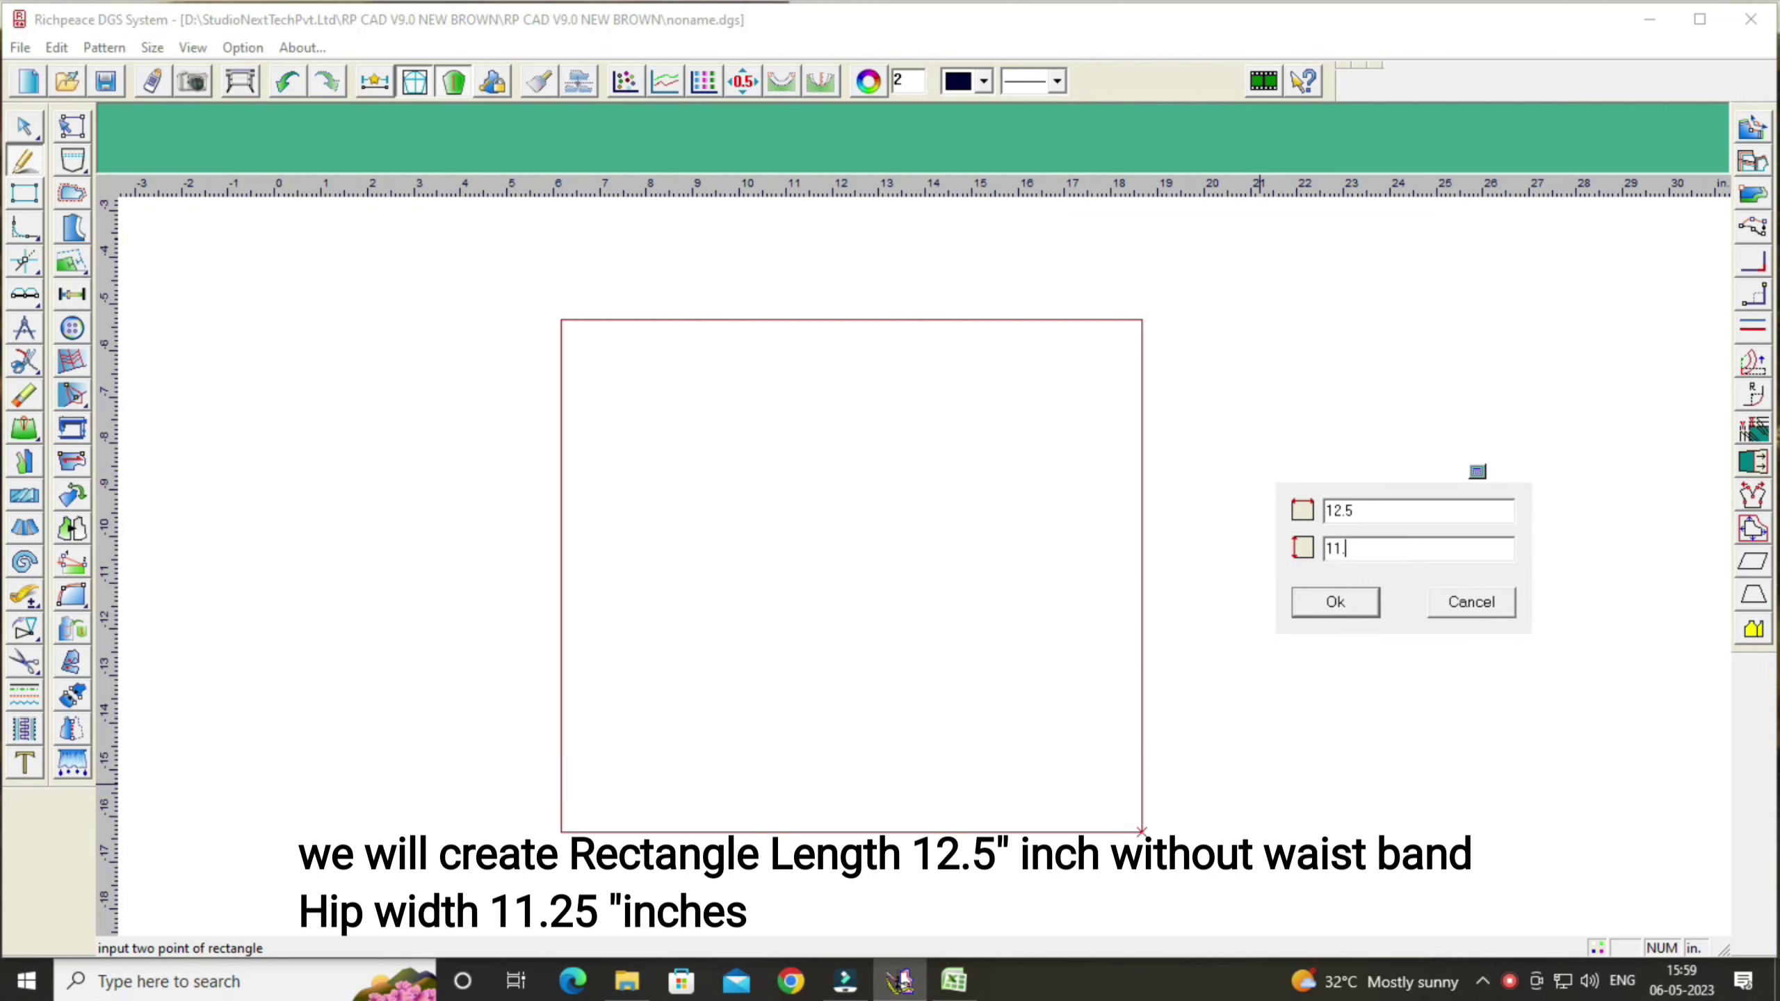
type("25")
left_click(1333, 601)
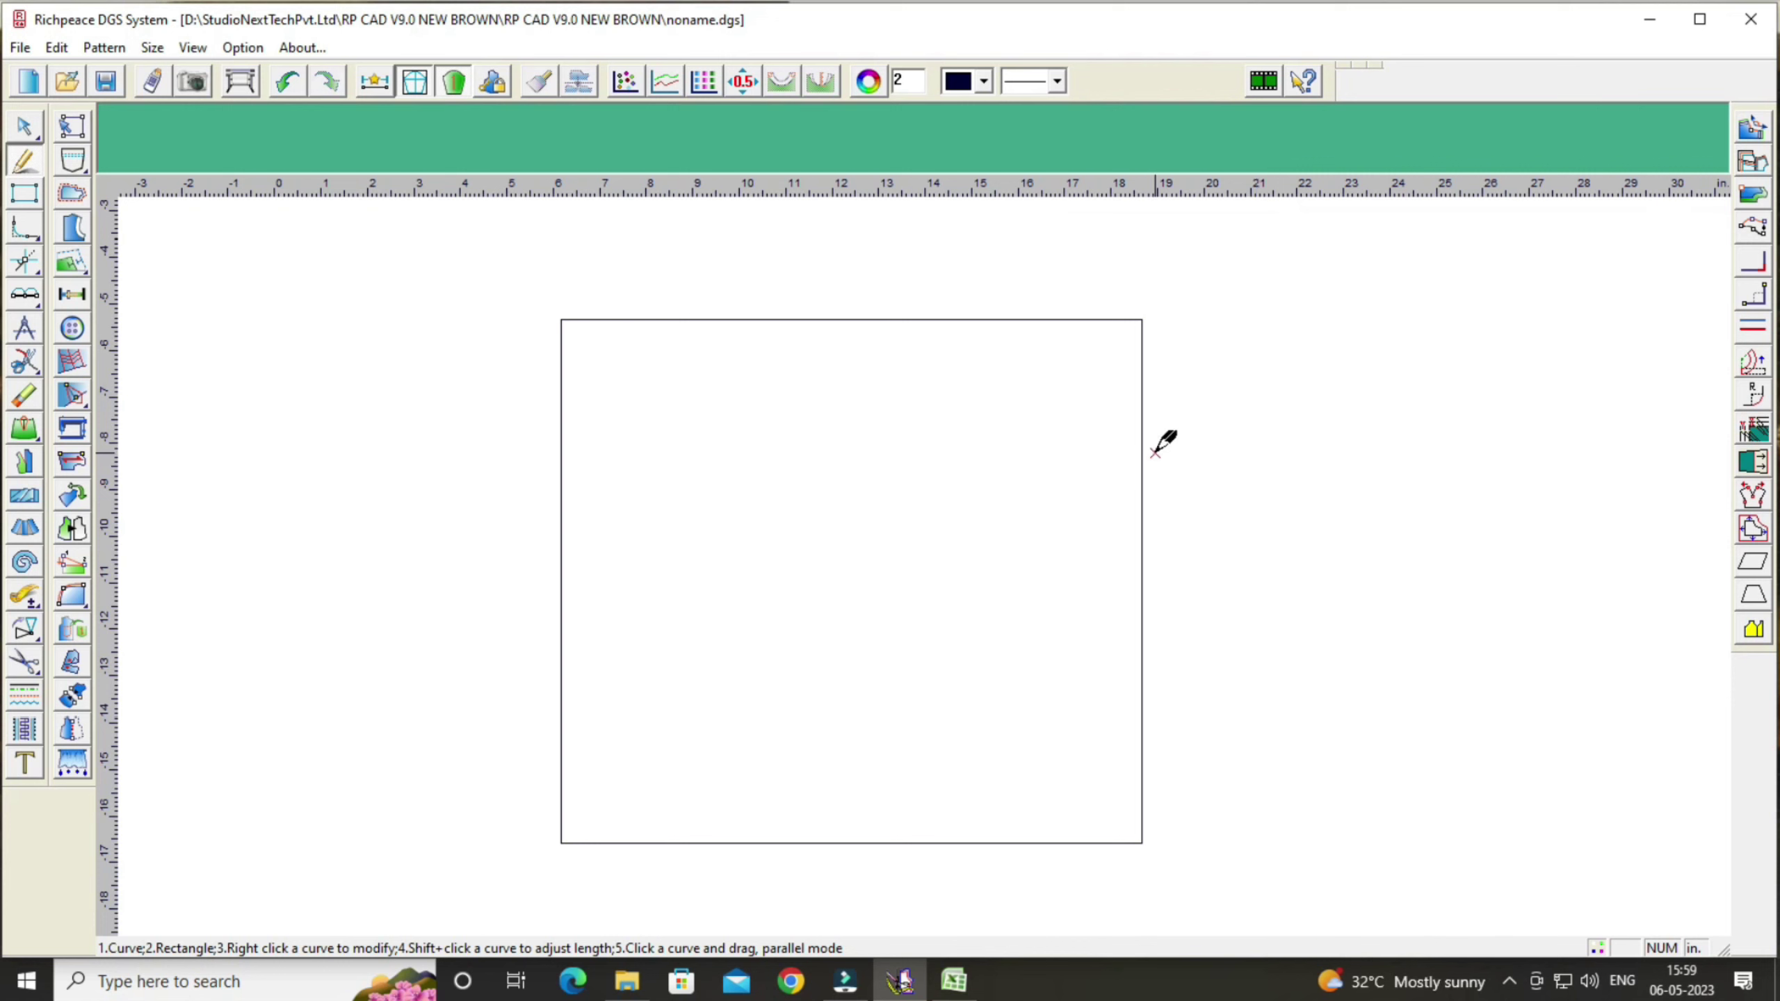
Step: Add a hip line parallel to the right edge, 7.5 inches in
left_click_drag(1142, 448, 854, 553)
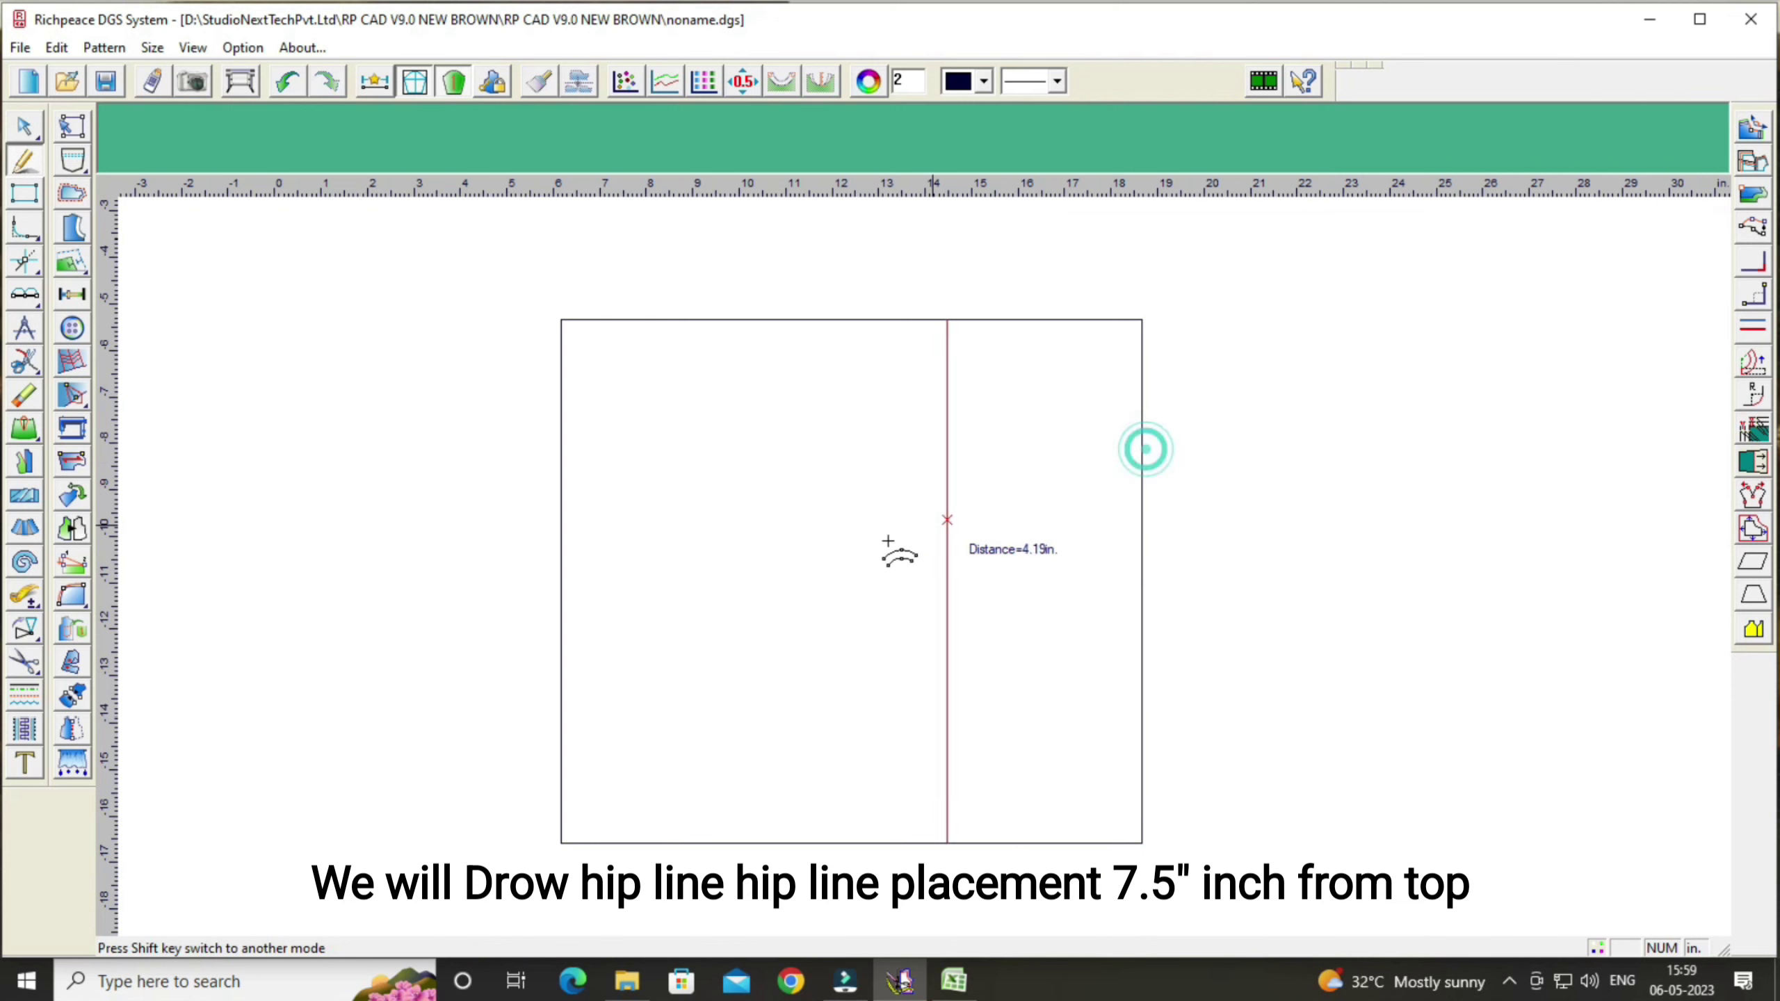
left_click_drag(984, 587, 1471, 402)
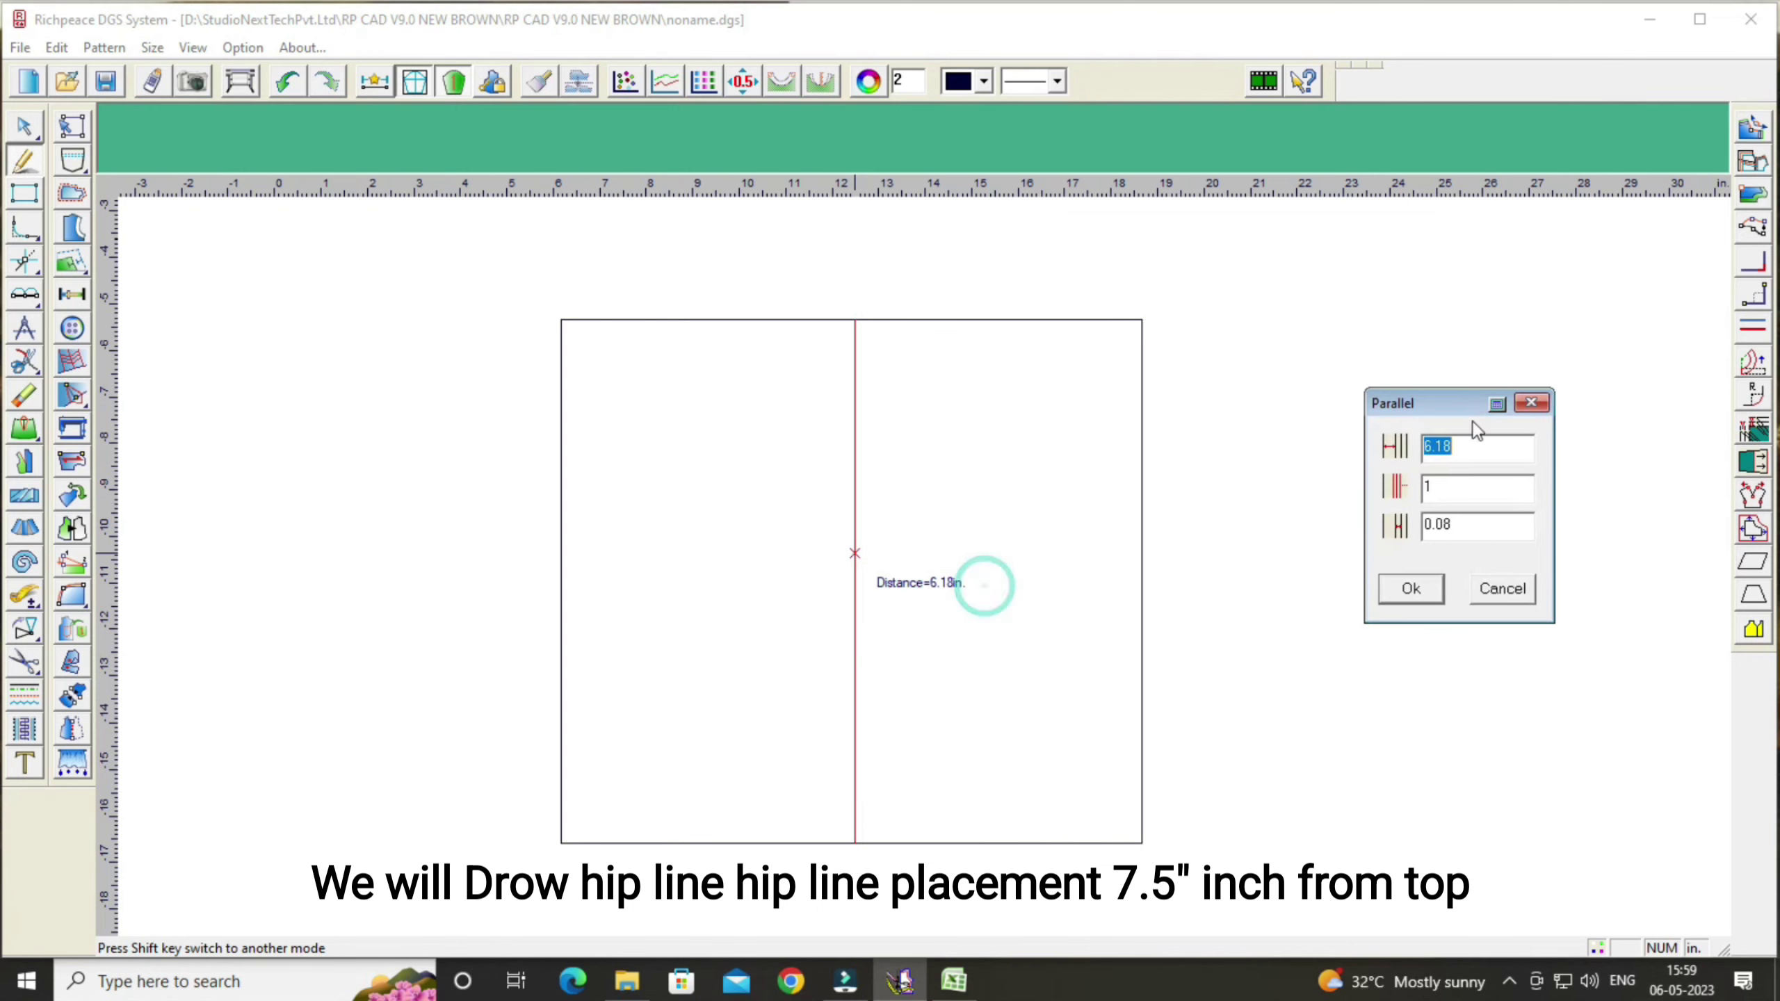
left_click(1483, 449)
key("BackSpace")
key("BackSpace")
key("BackSpace")
key("BackSpace")
type("7")
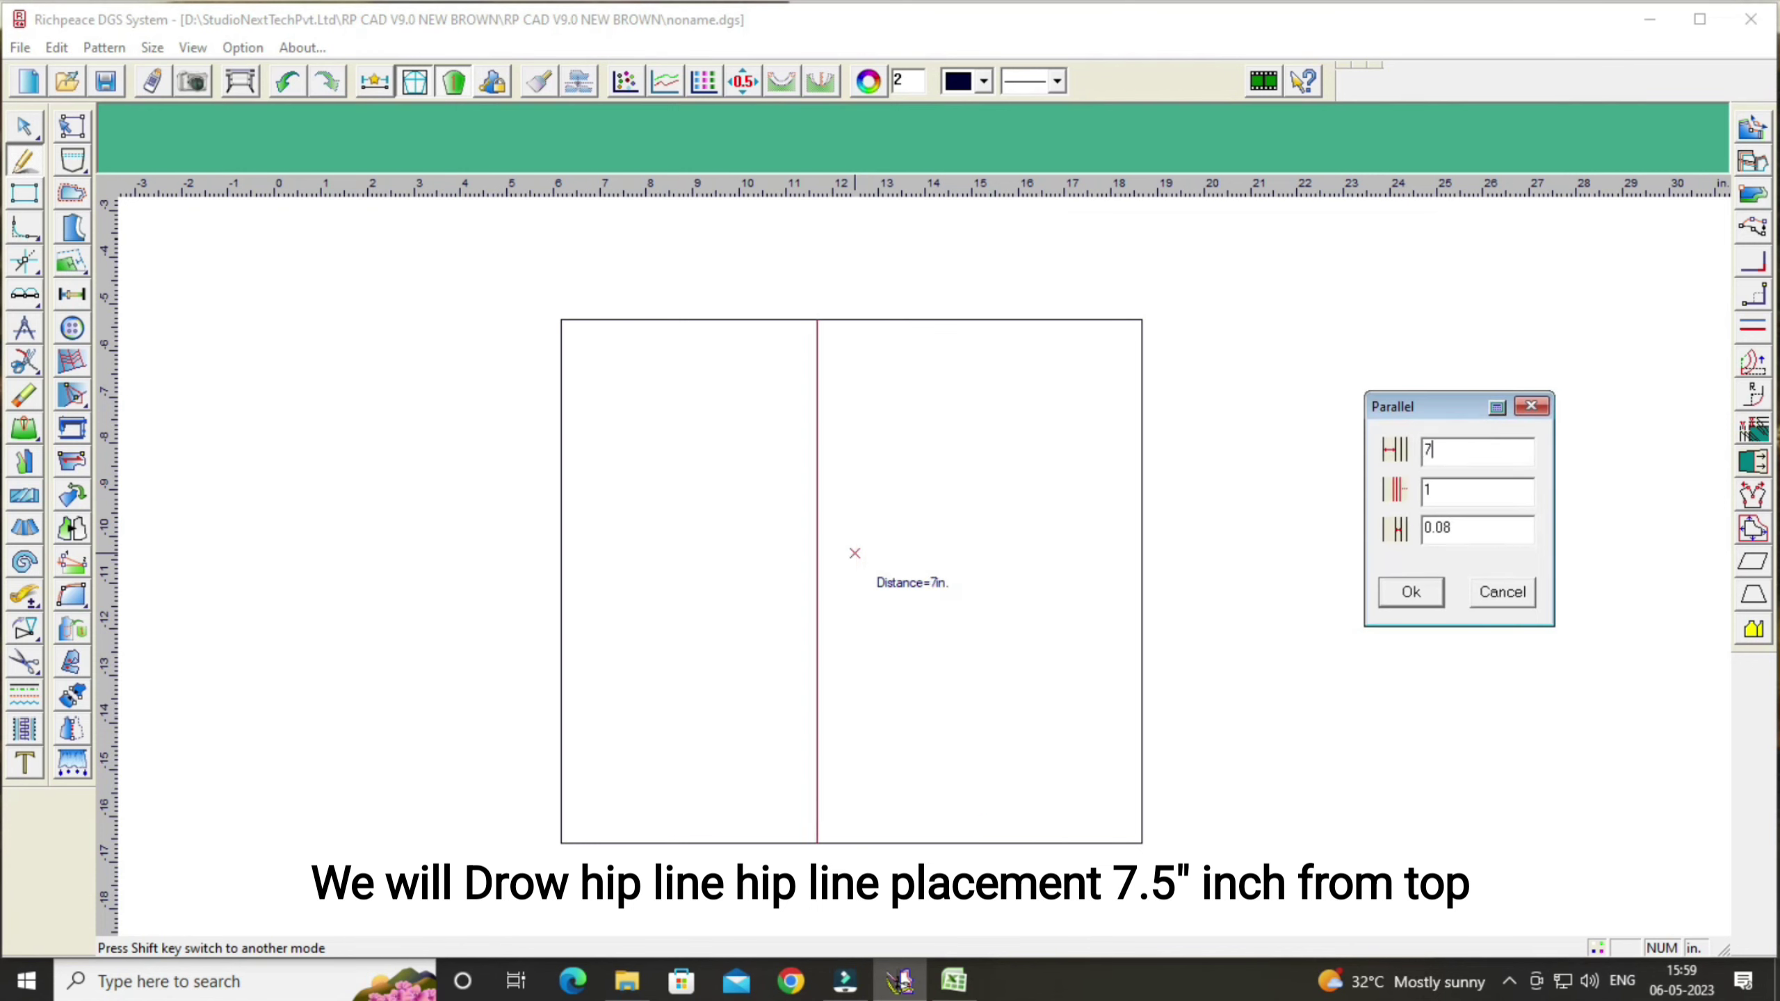
type(".5")
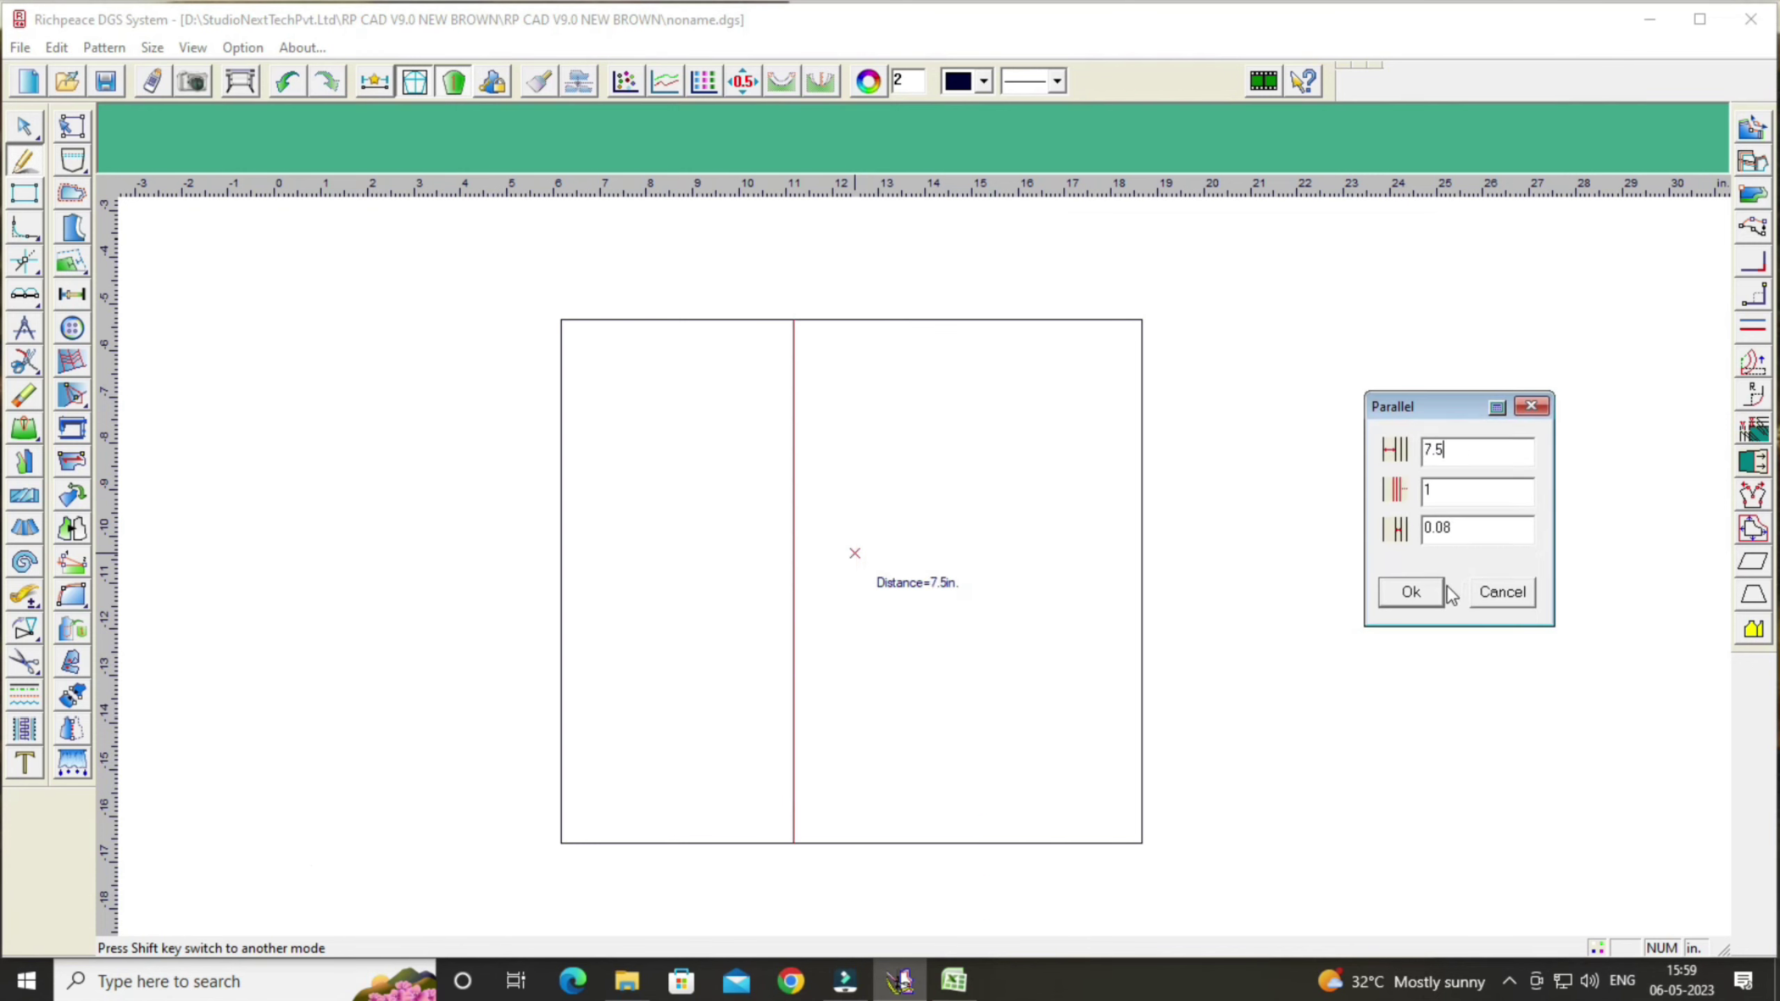
left_click(1412, 593)
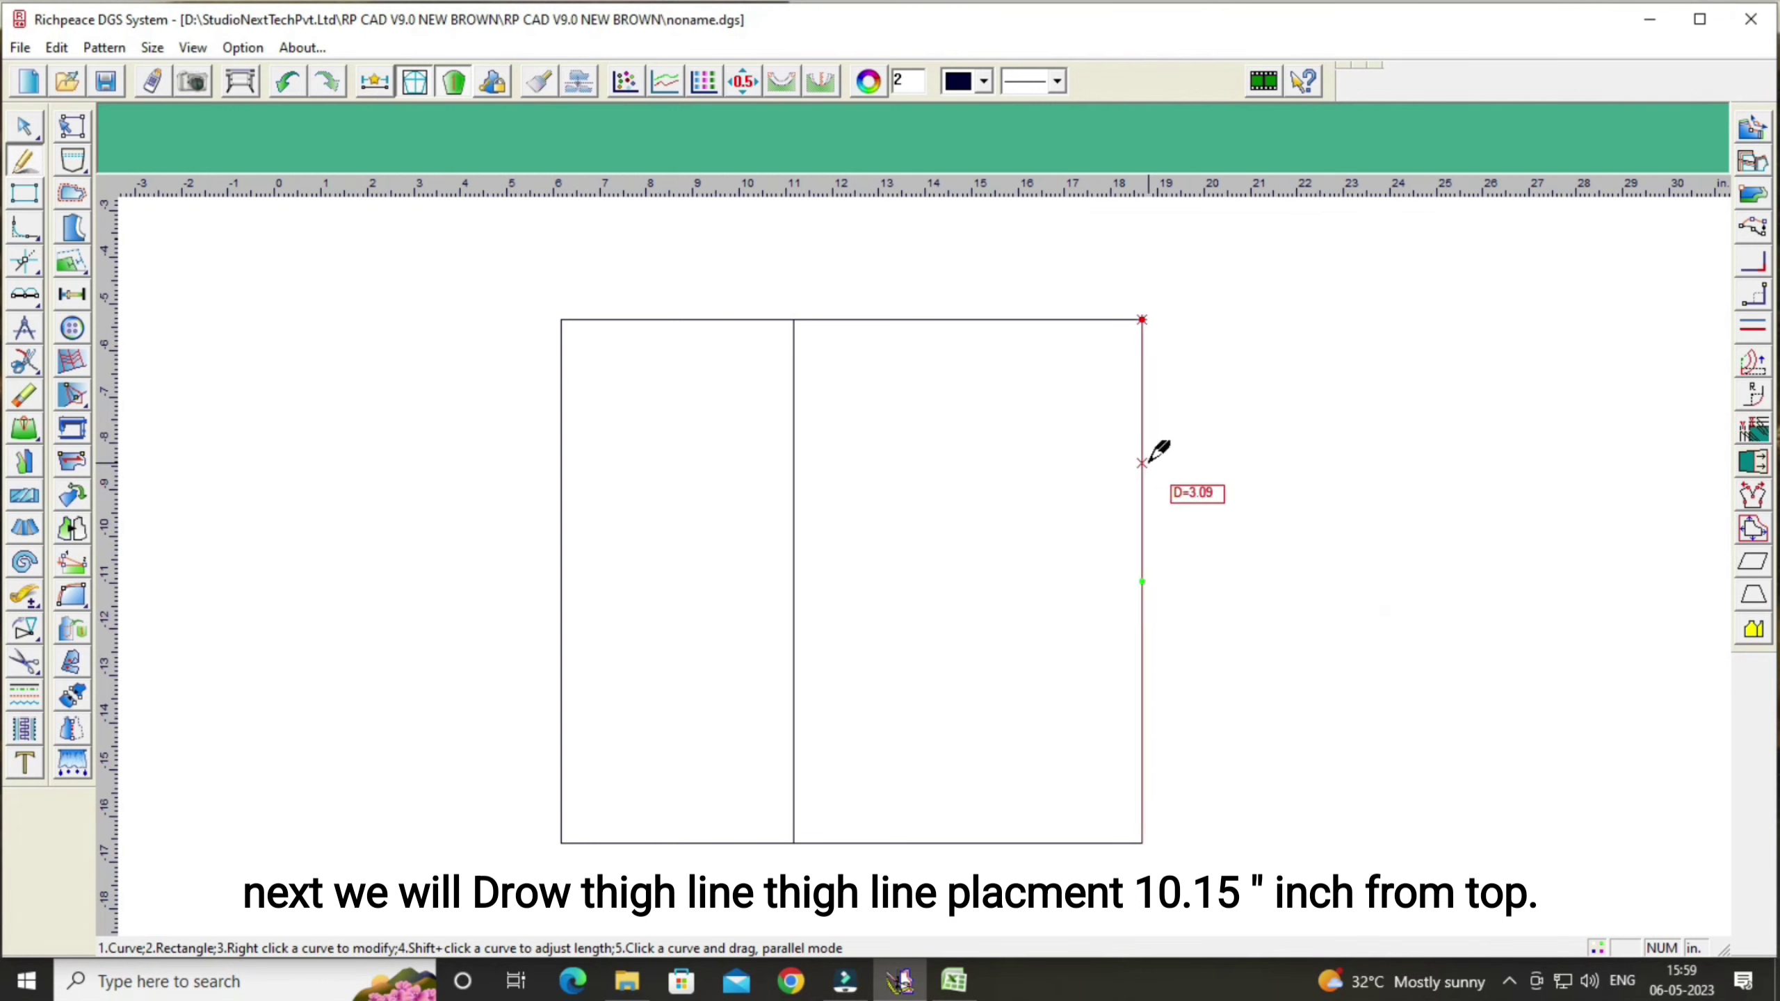
Step: Add a thigh line parallel to the right edge, 10.15 inches in
left_click_drag(1142, 461, 685, 538)
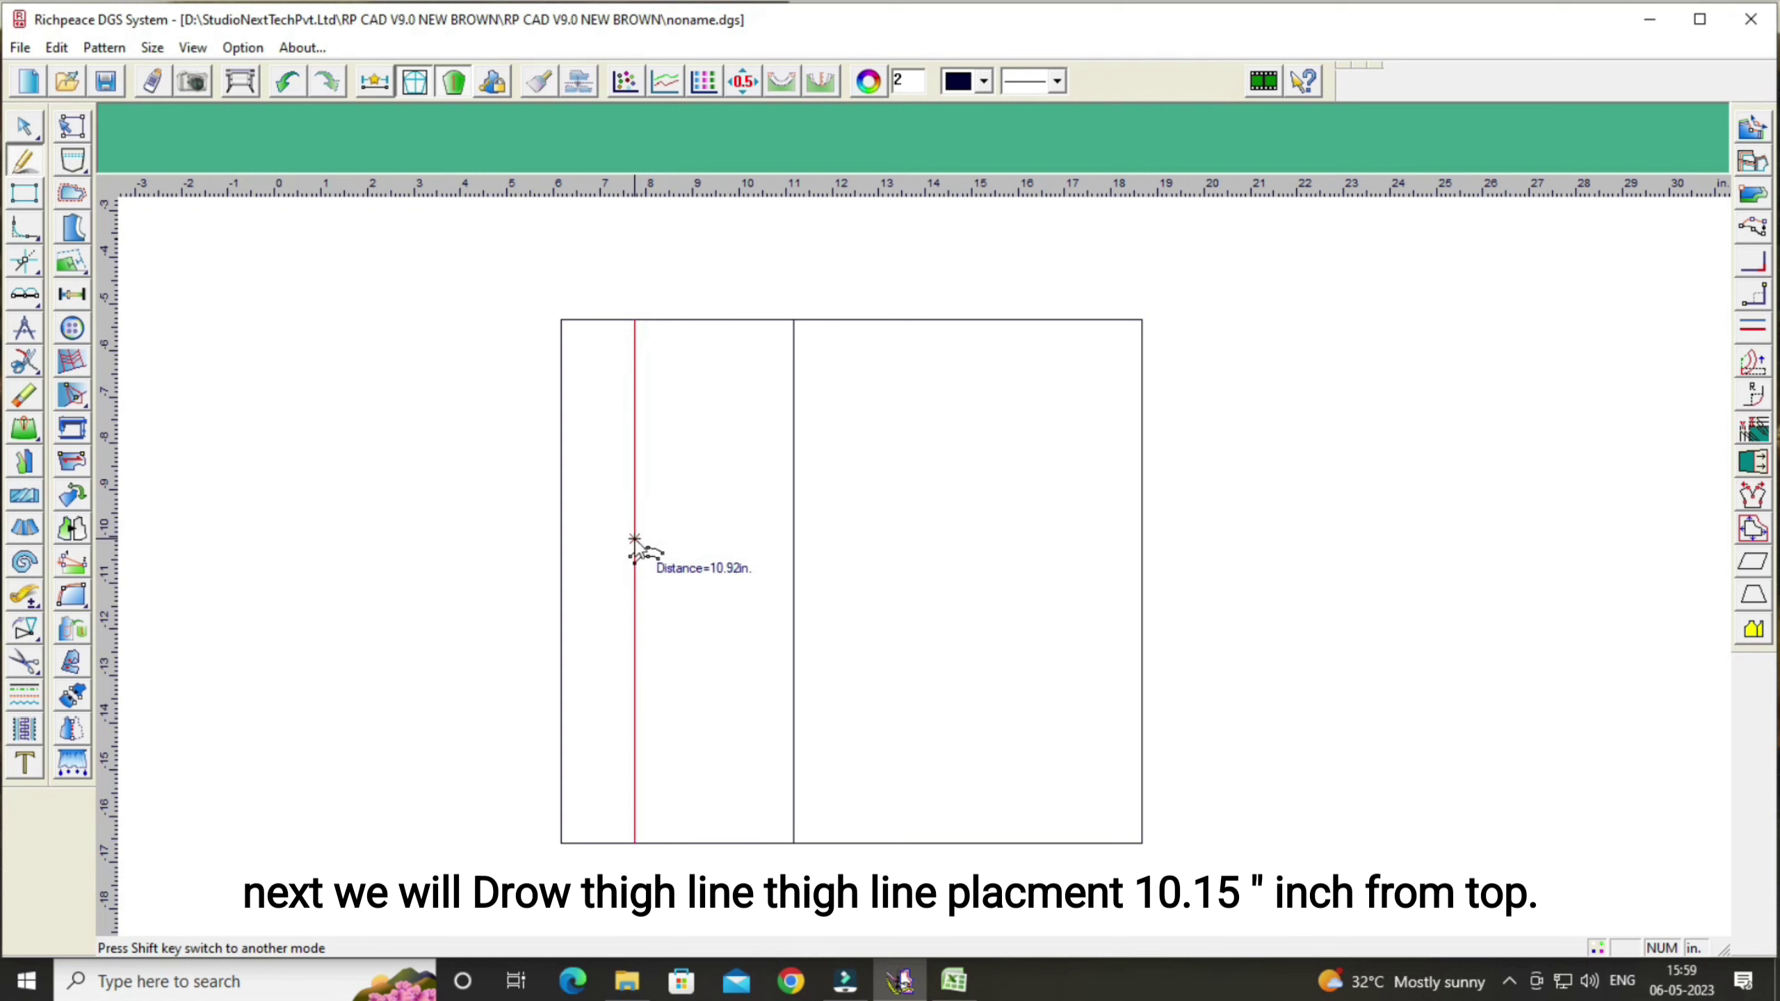
left_click(635, 539)
left_click_drag(760, 570, 1398, 294)
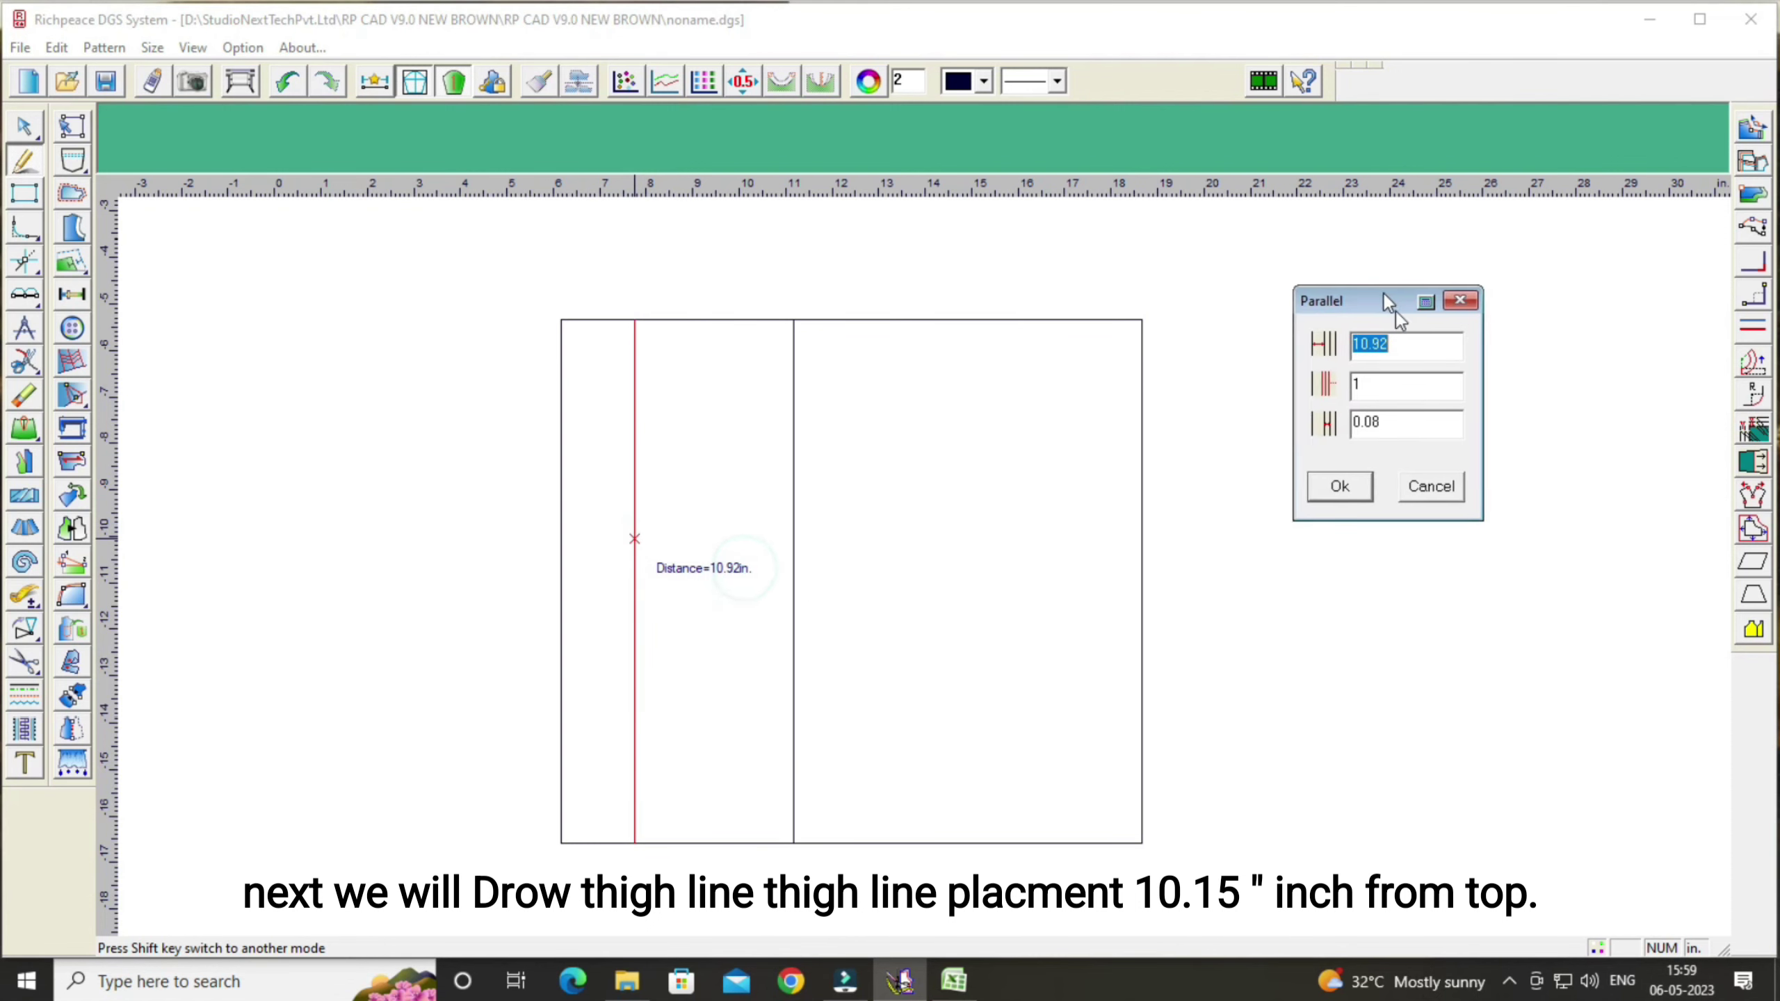
left_click(1407, 345)
key("BackSpace")
key("BackSpace")
type("1")
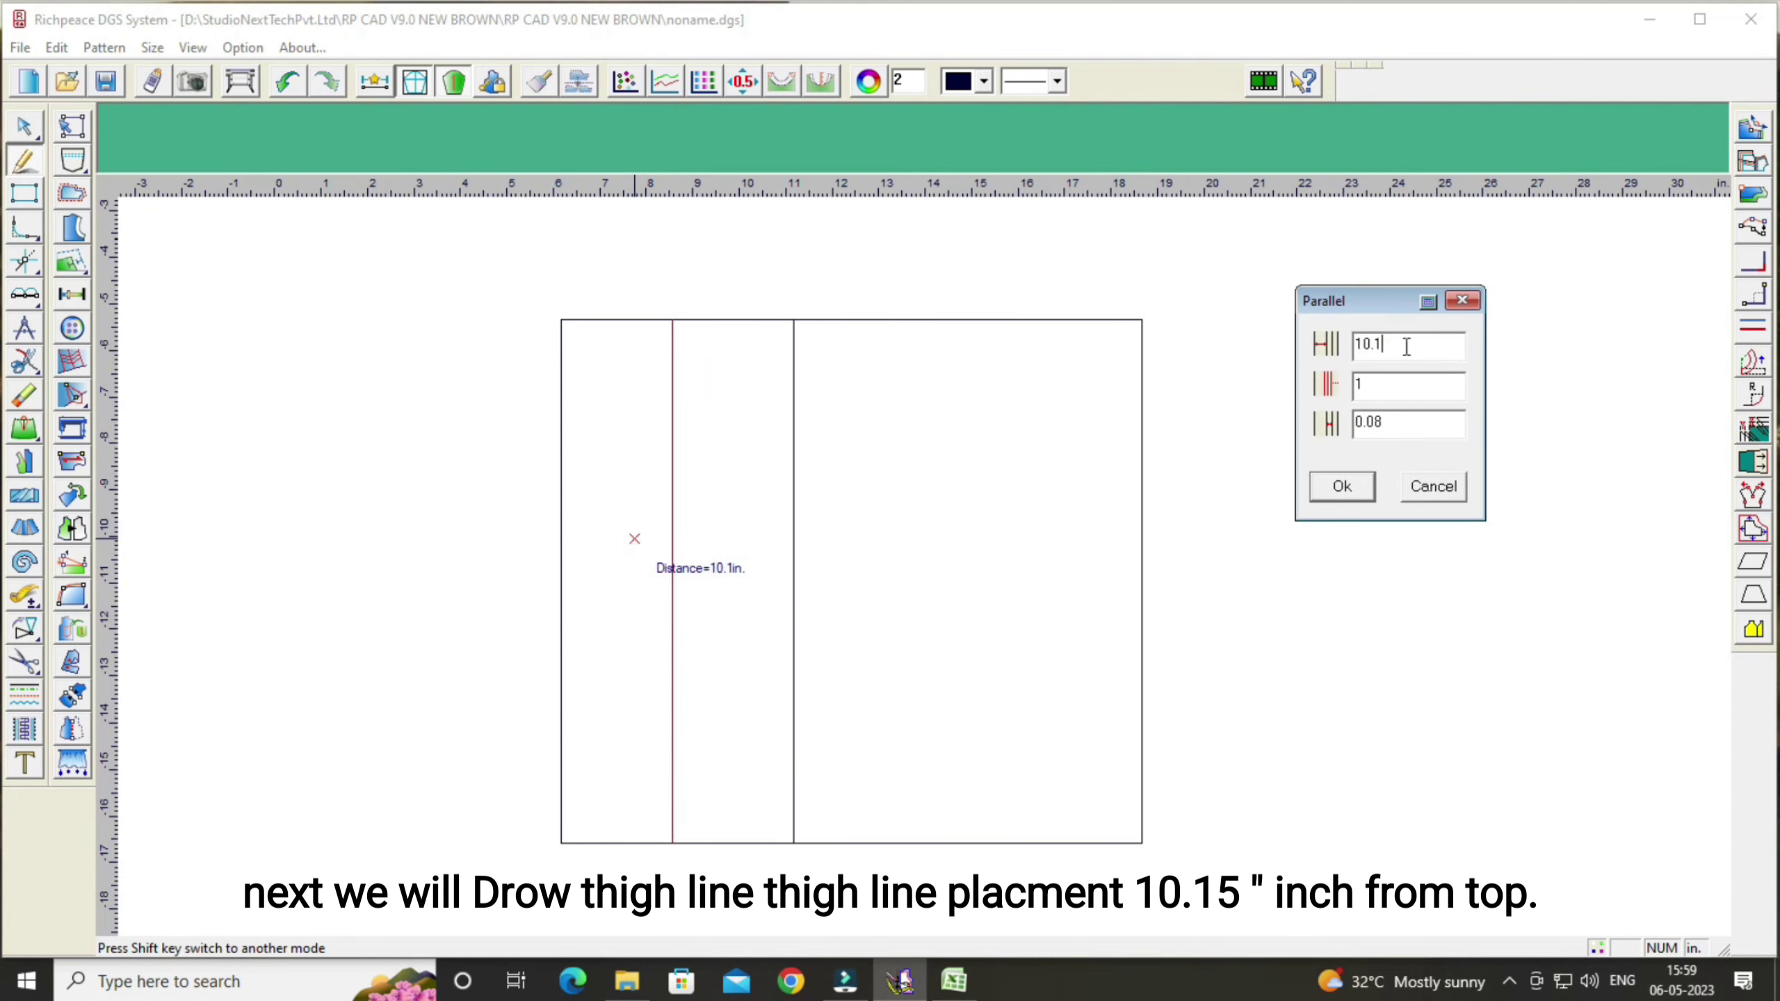
type("5")
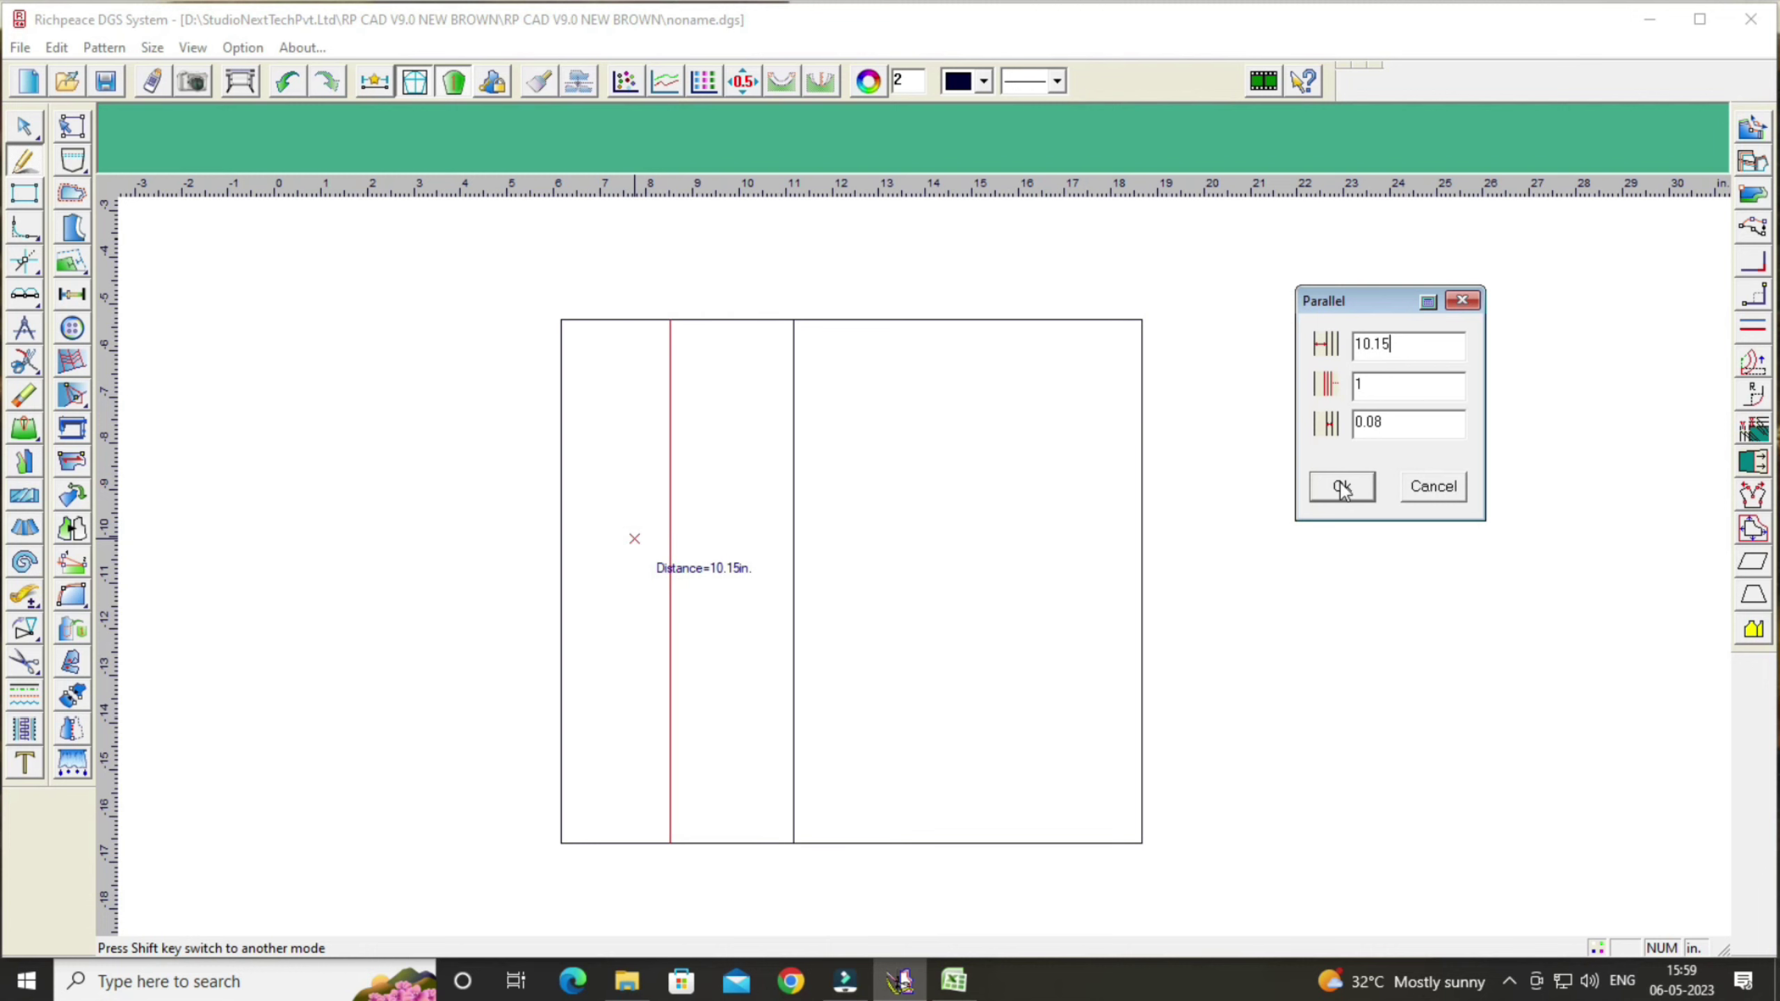
left_click(1341, 486)
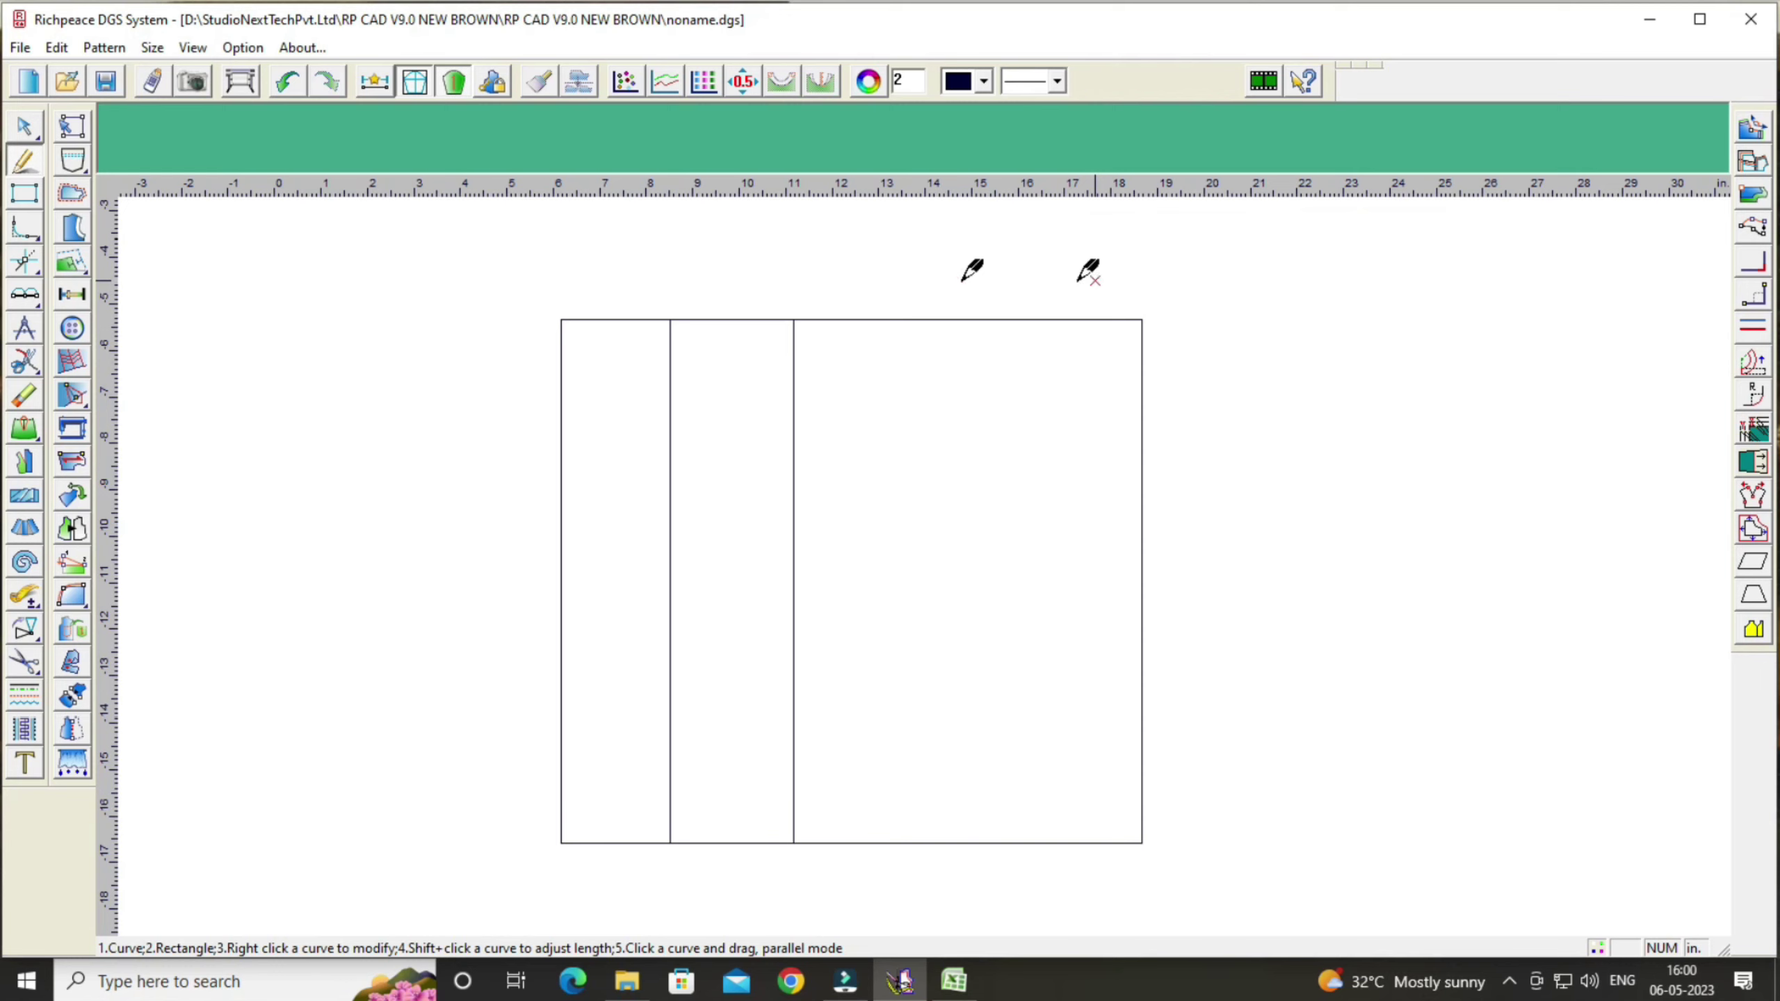
Step: Place a point offset 12.5 inches up and -1.4 inches from the bottom-left corner
left_click(24, 299)
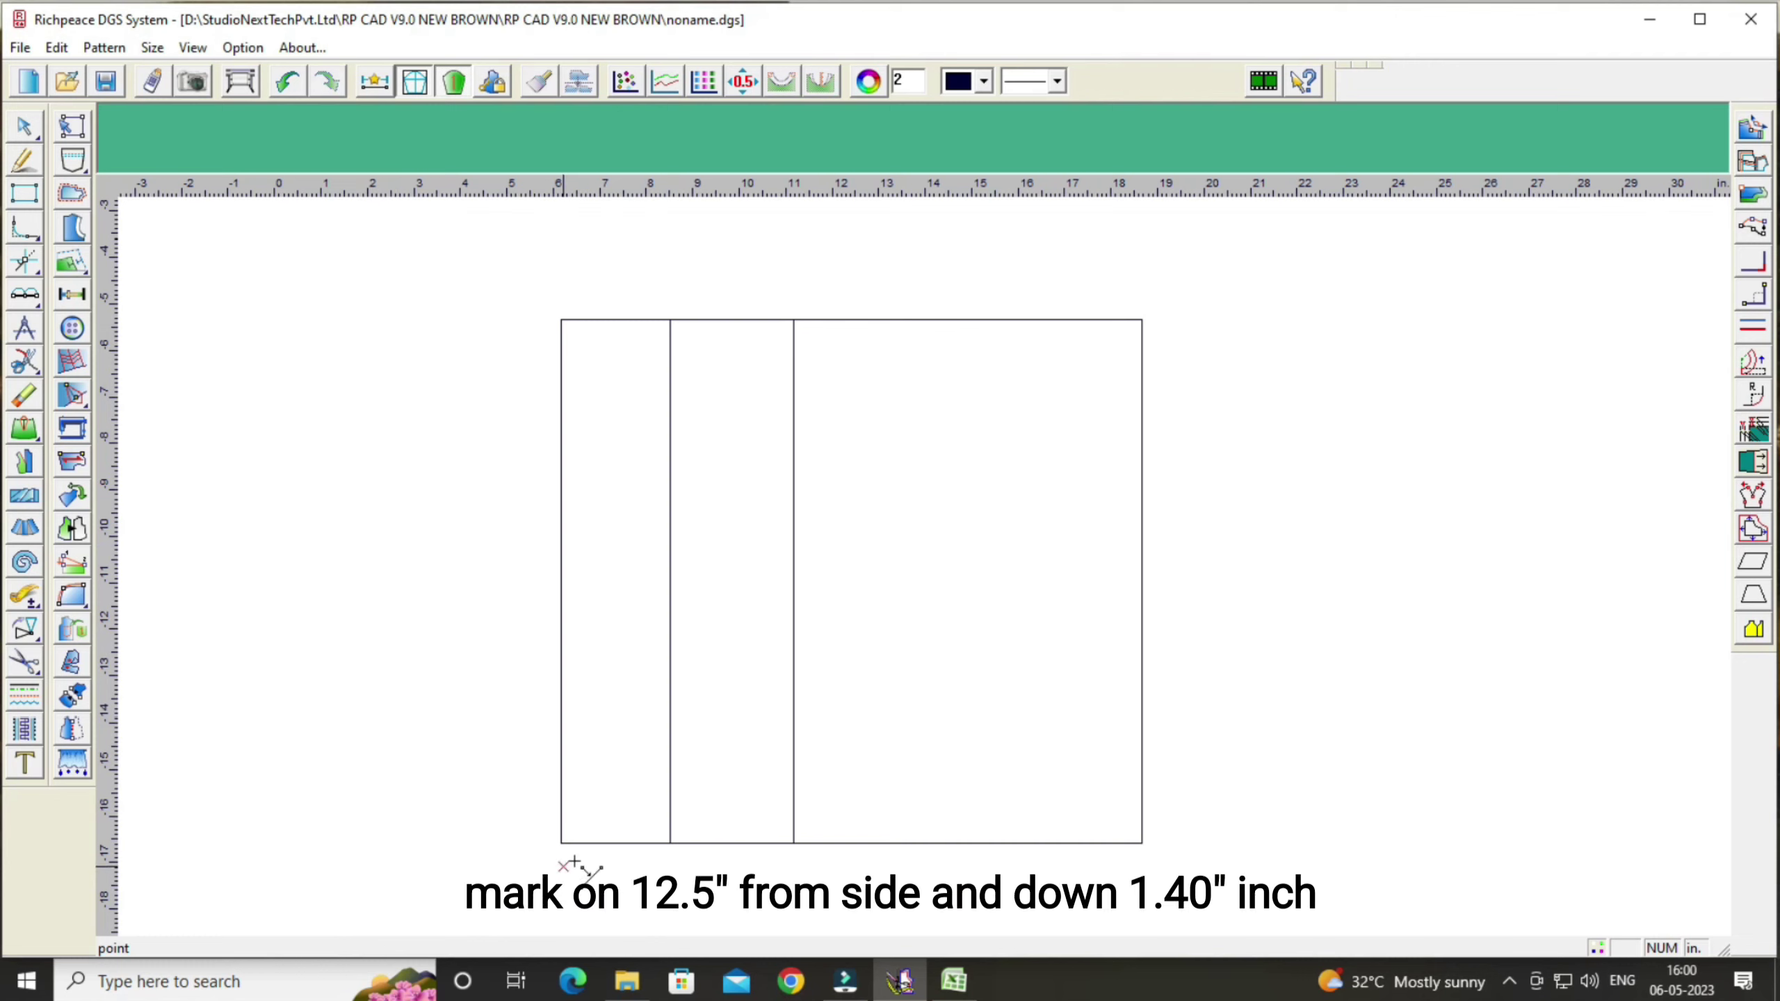
left_click(561, 843)
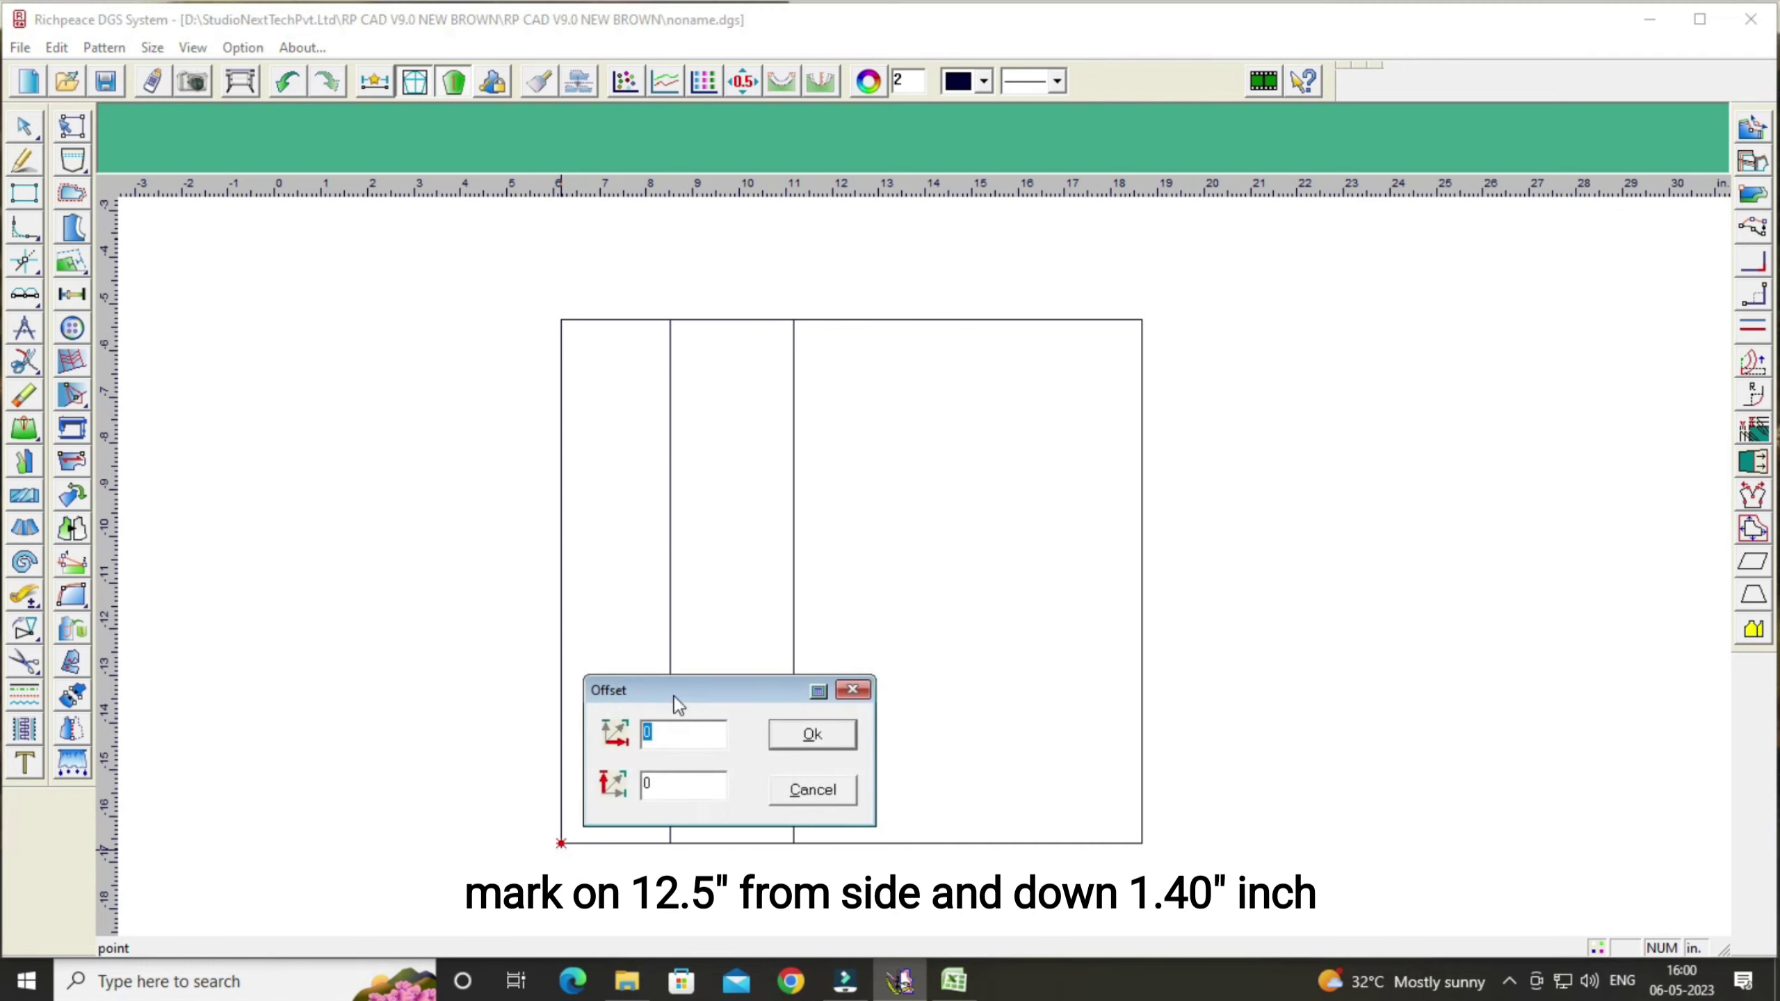
left_click_drag(673, 695, 1324, 629)
double_click(1366, 714)
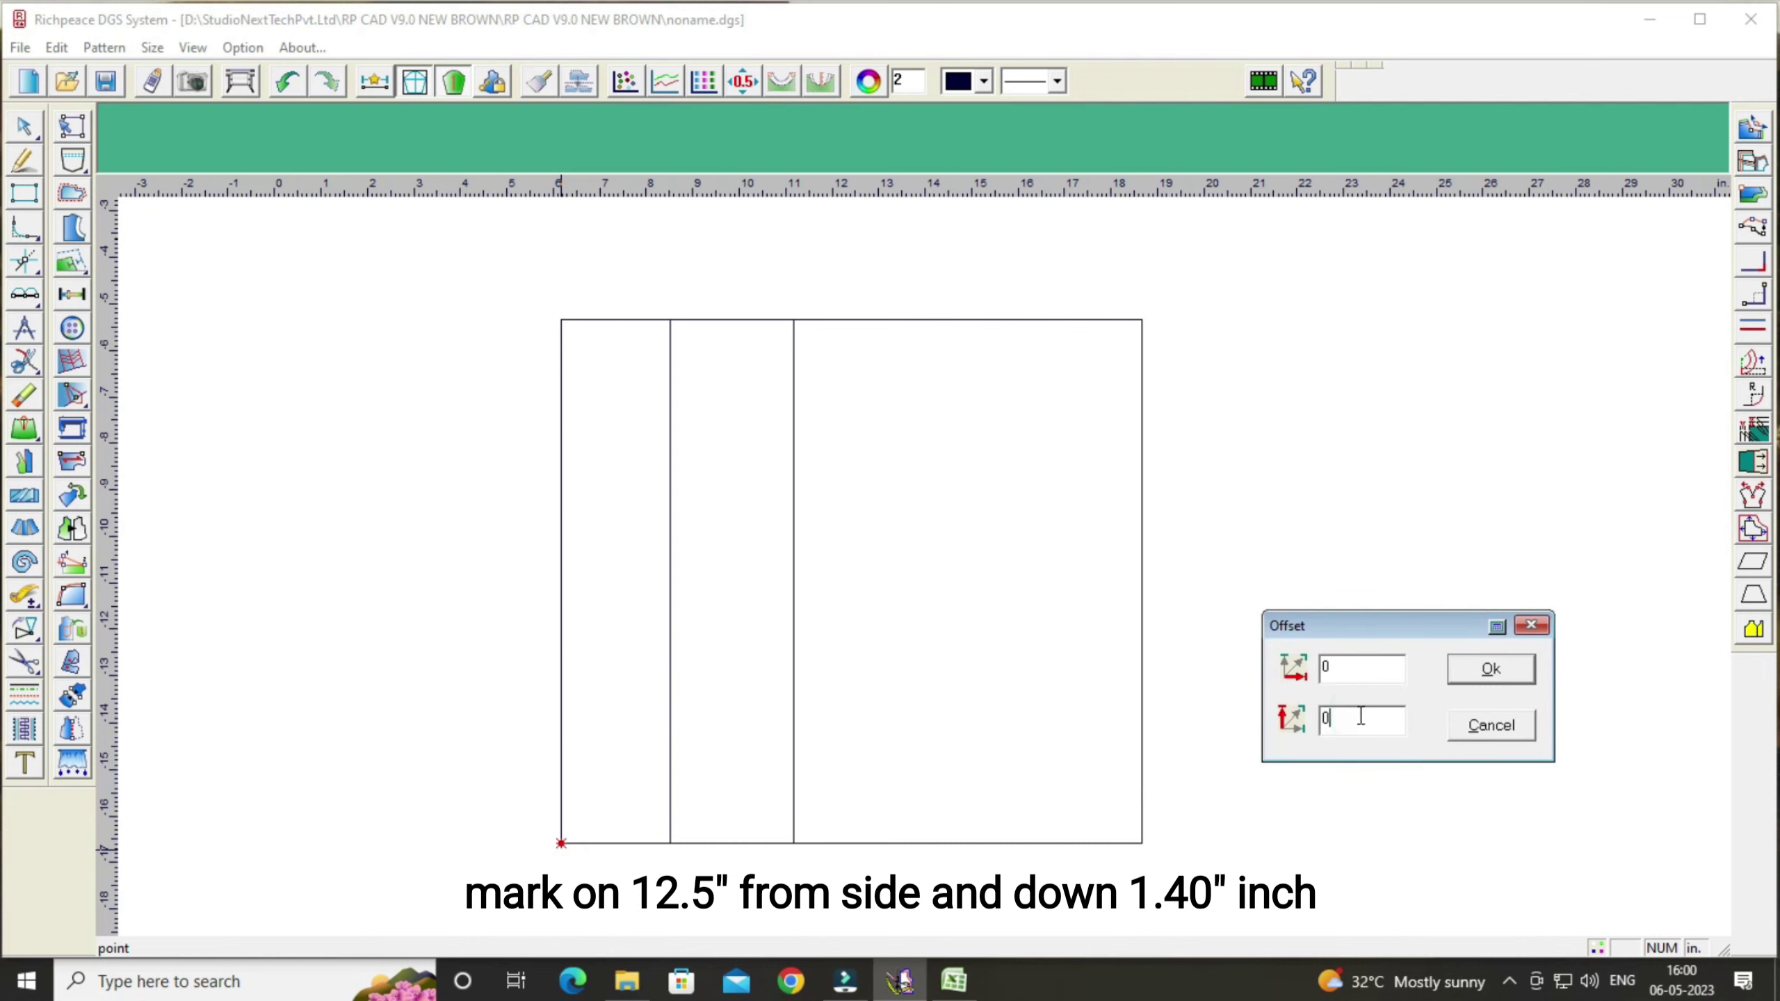
key("BackSpace")
type("12.")
type("5")
double_click(1335, 670)
key("BackSpace")
type("-1.4")
left_click(1460, 674)
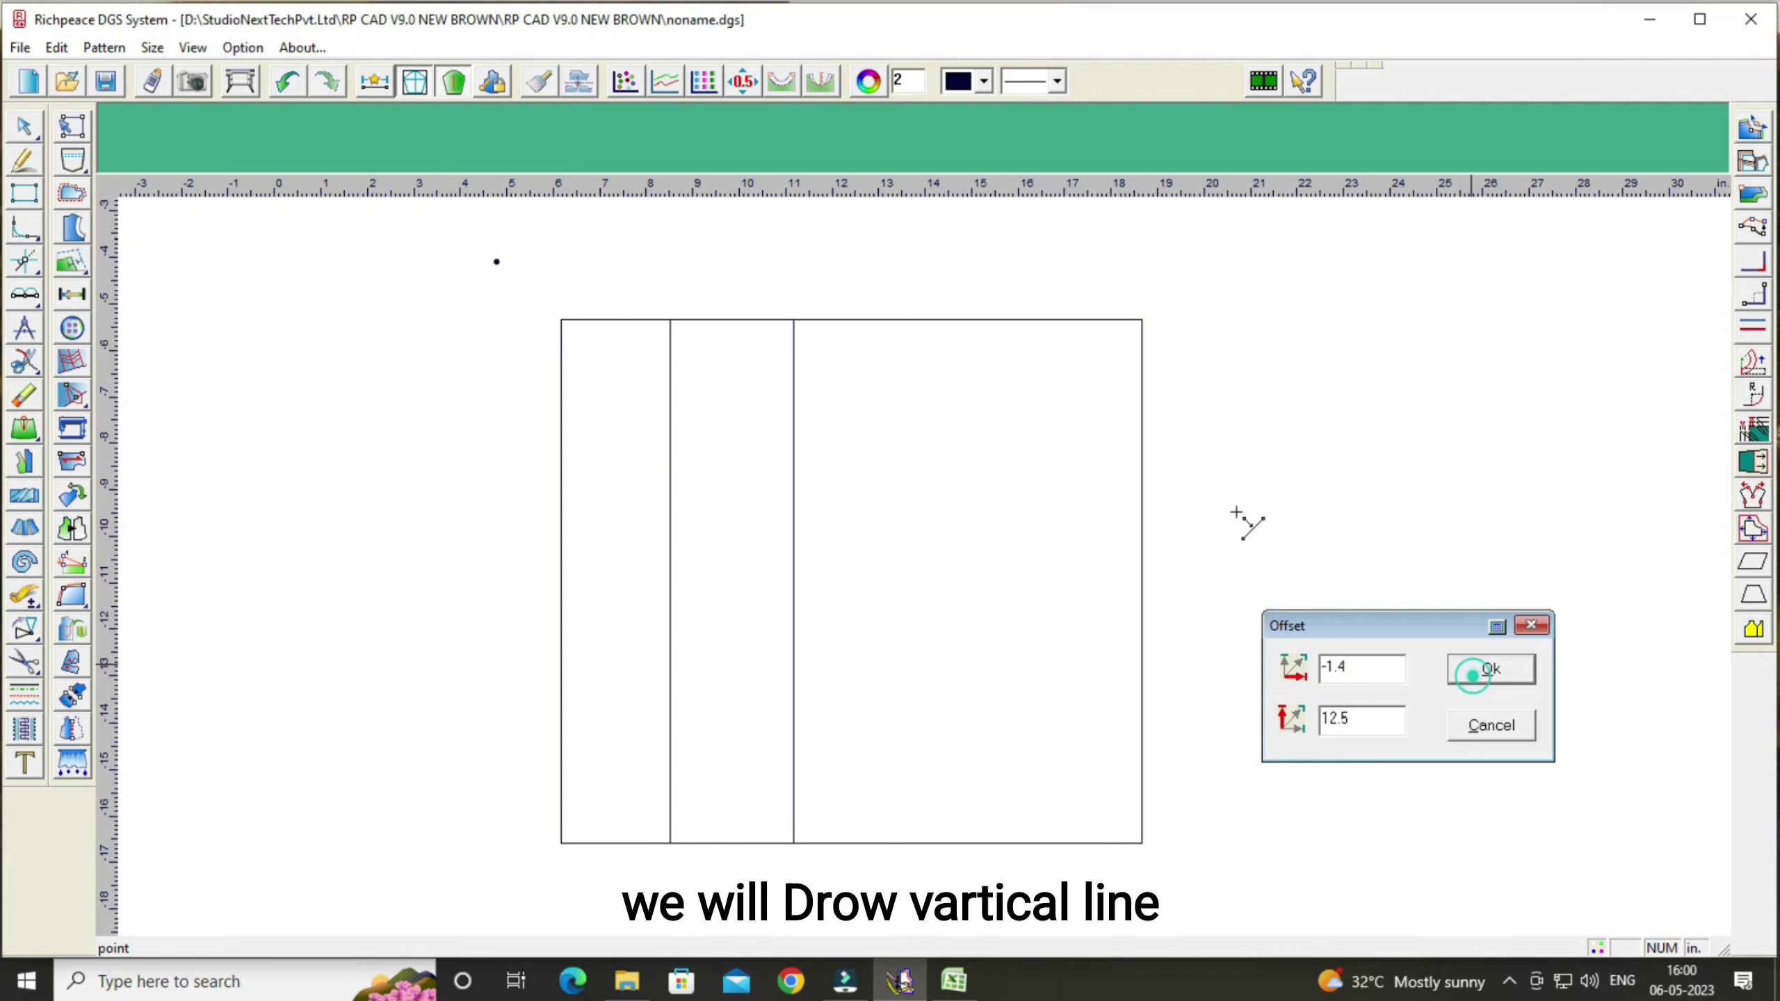
Step: Draw a straight line from the new point down to the block's bottom-left corner
right_click(841, 276)
left_click(889, 273)
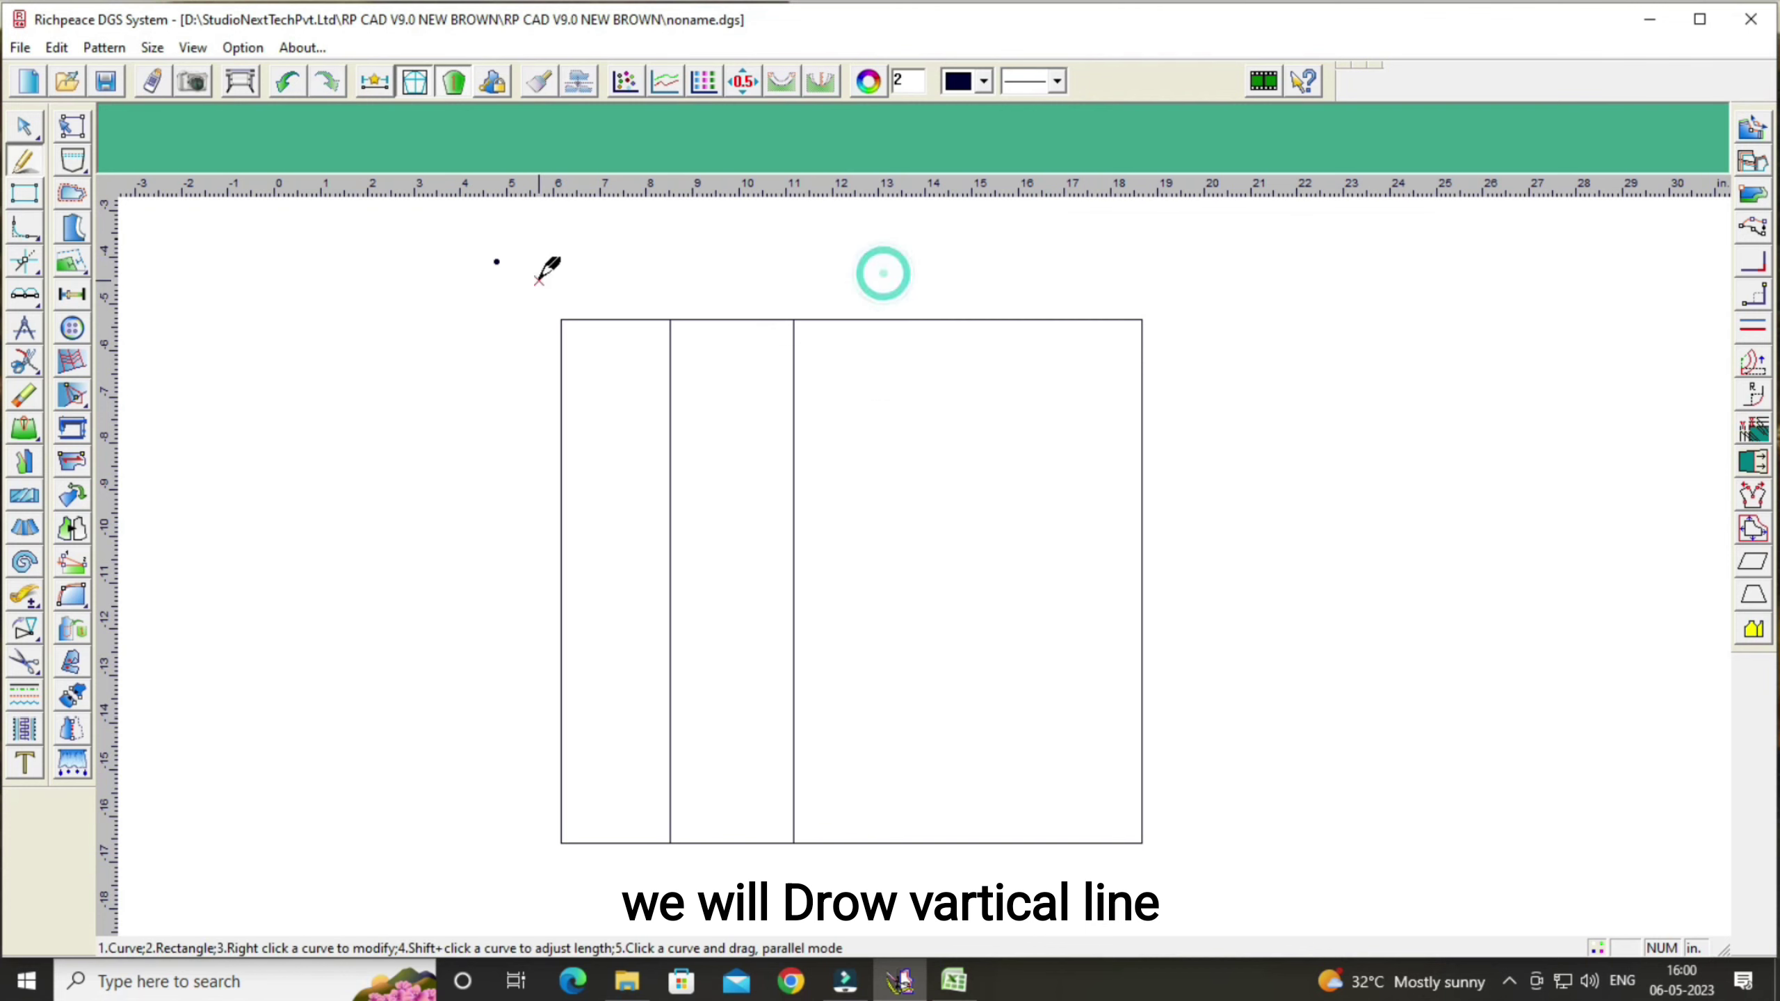
left_click(497, 261)
left_click(560, 841)
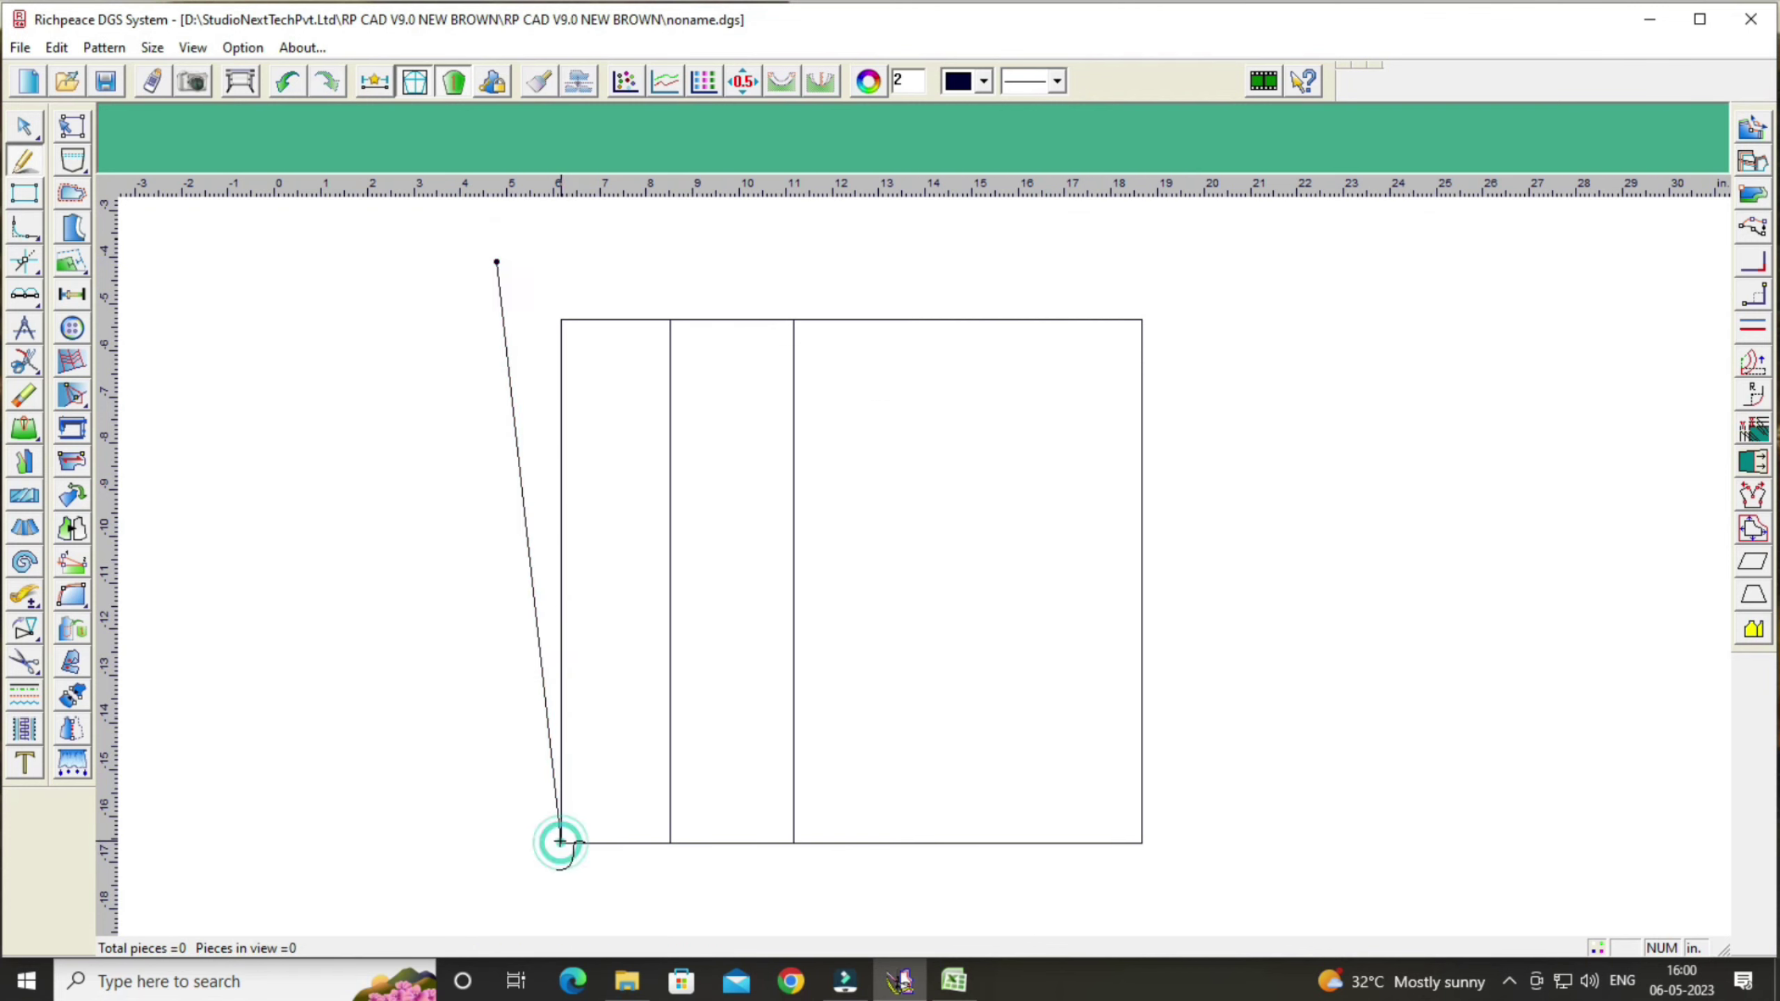
Step: Bend that line into a gentle side curve of about 12.6 inches
right_click(327, 522)
left_click(362, 559)
left_click(515, 446)
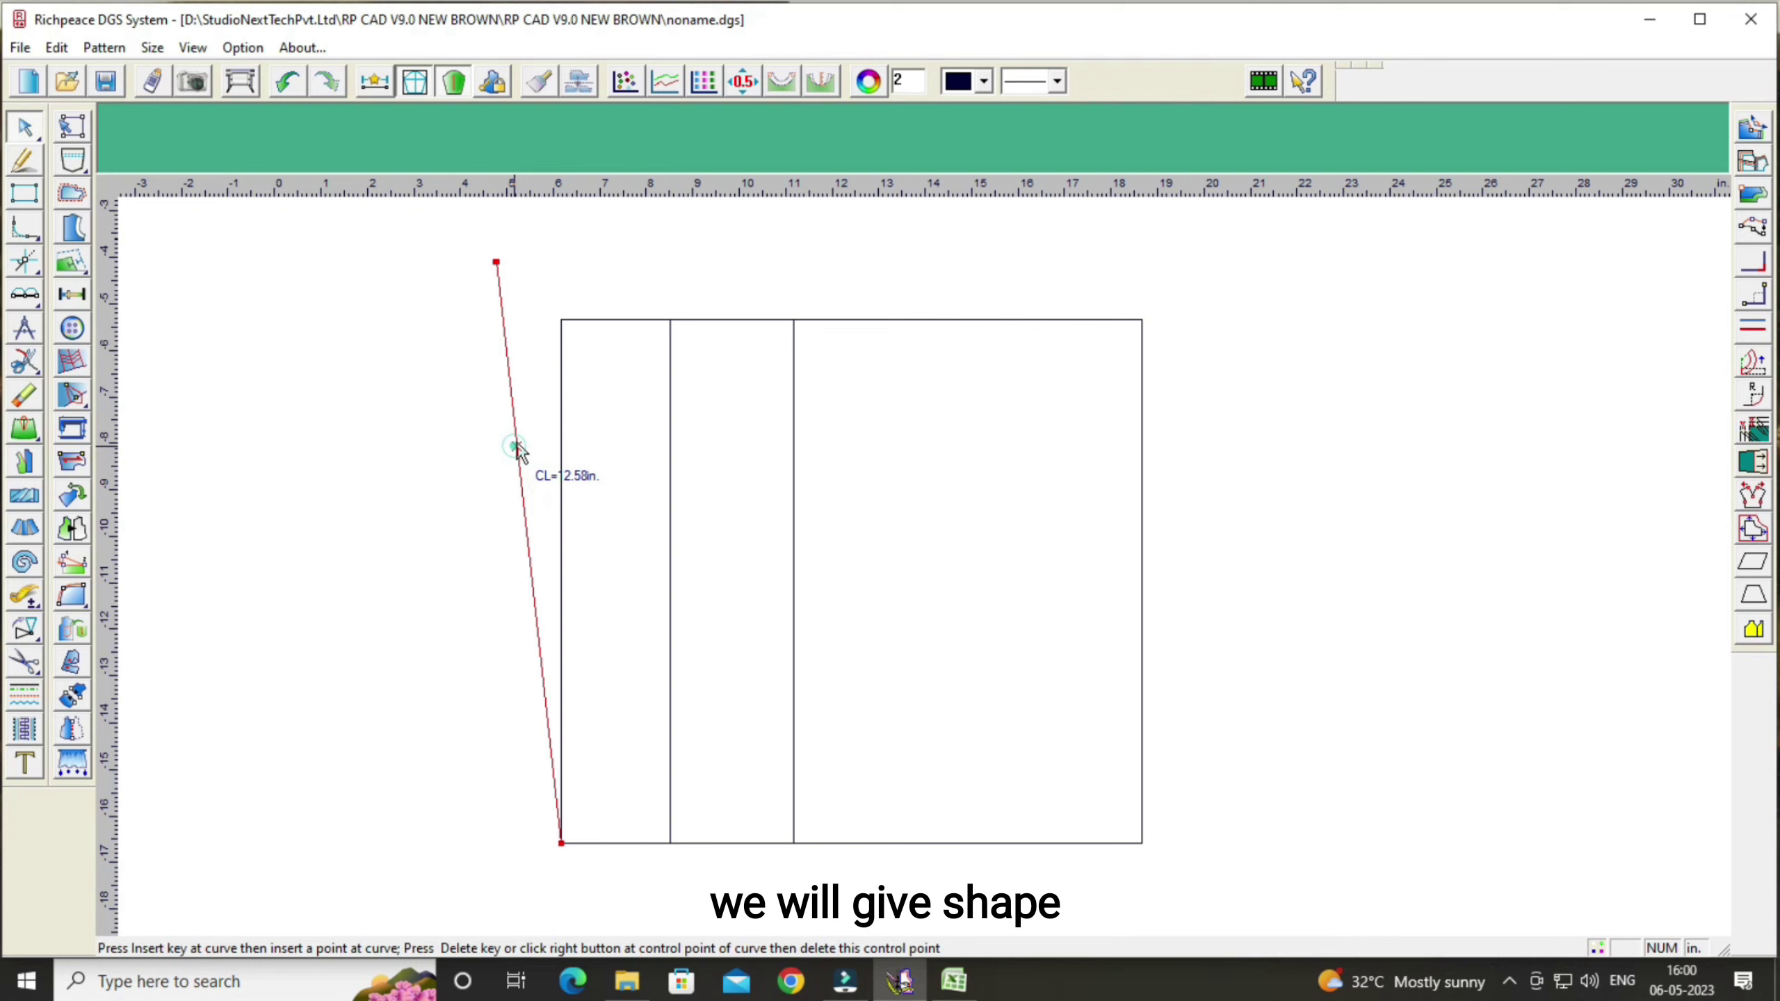
left_click_drag(515, 446, 546, 541)
right_click(608, 545)
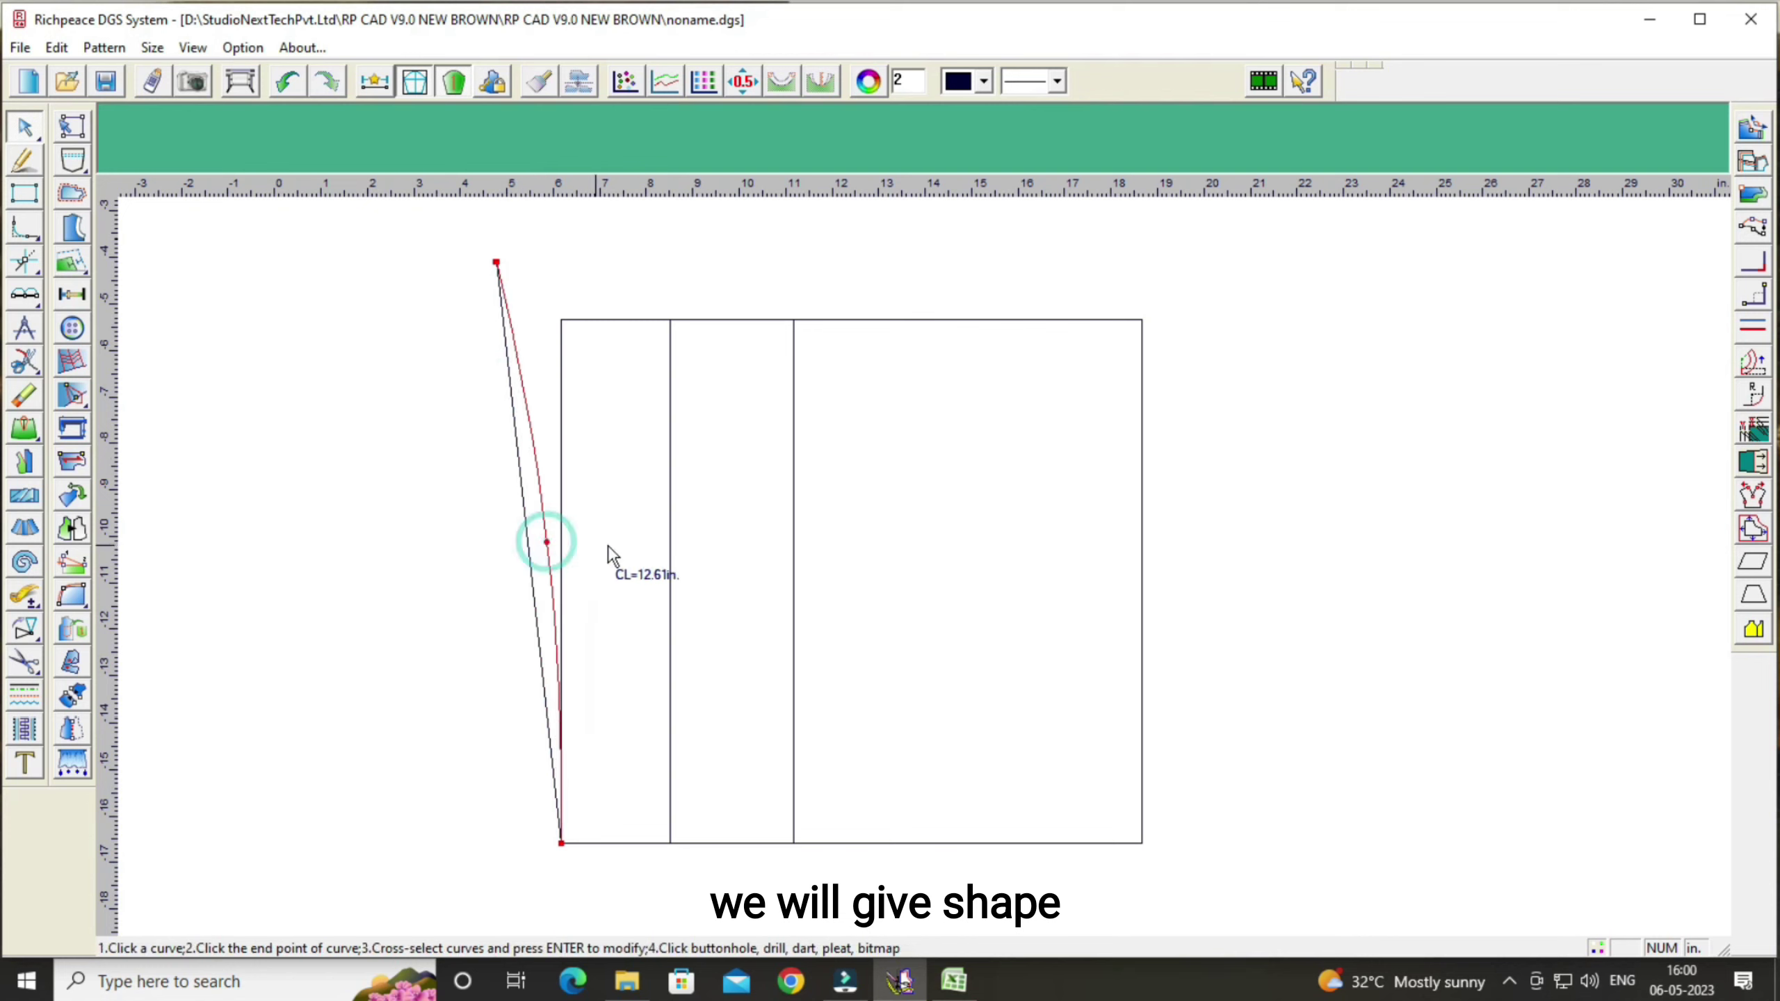
left_click(514, 345)
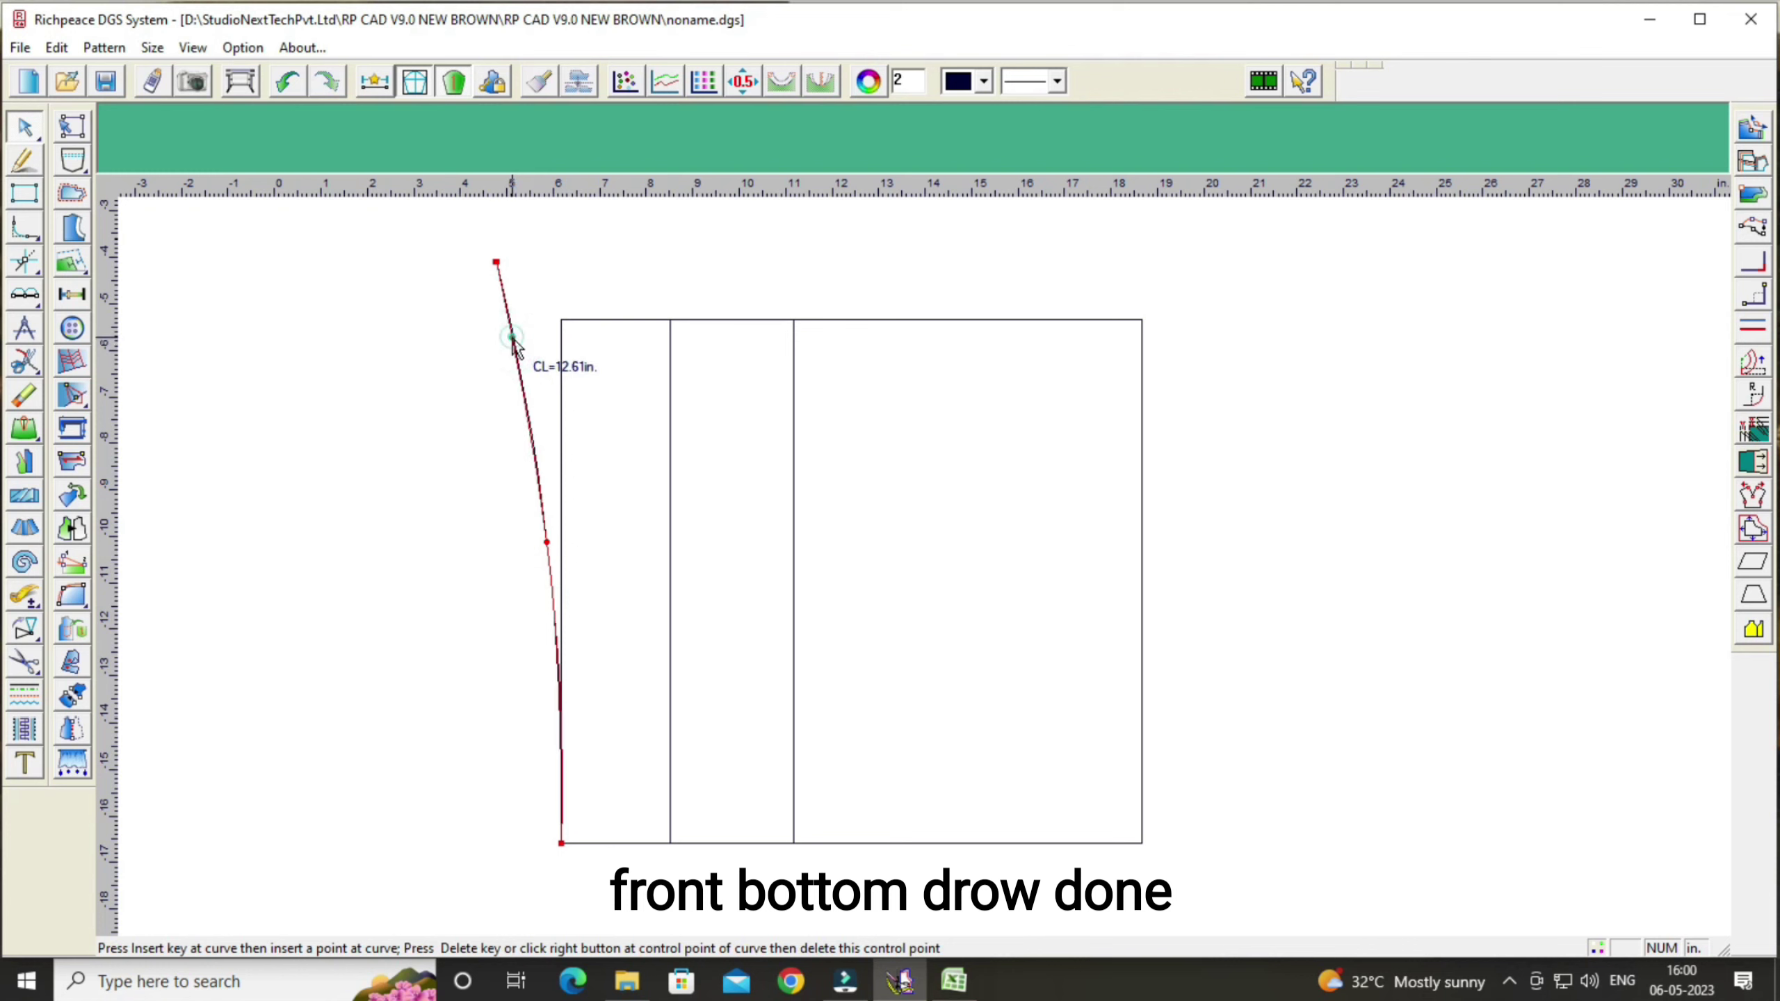
right_click(457, 397)
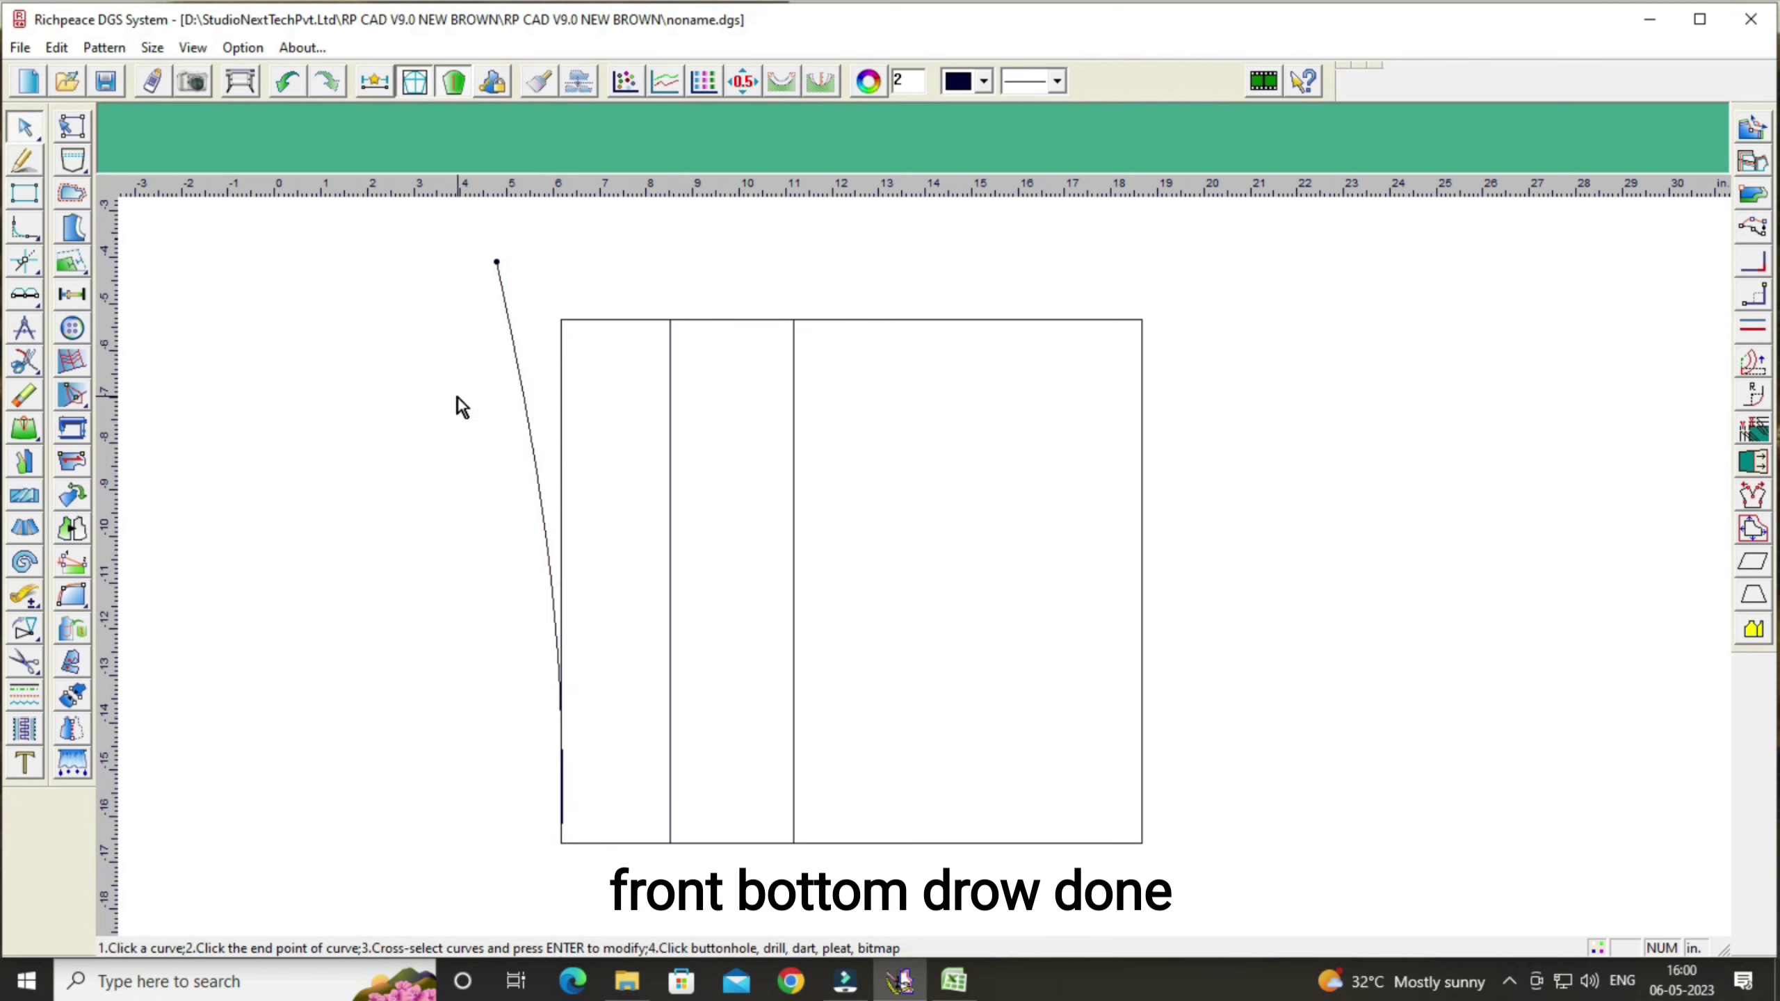
right_click(423, 400)
left_click(328, 425)
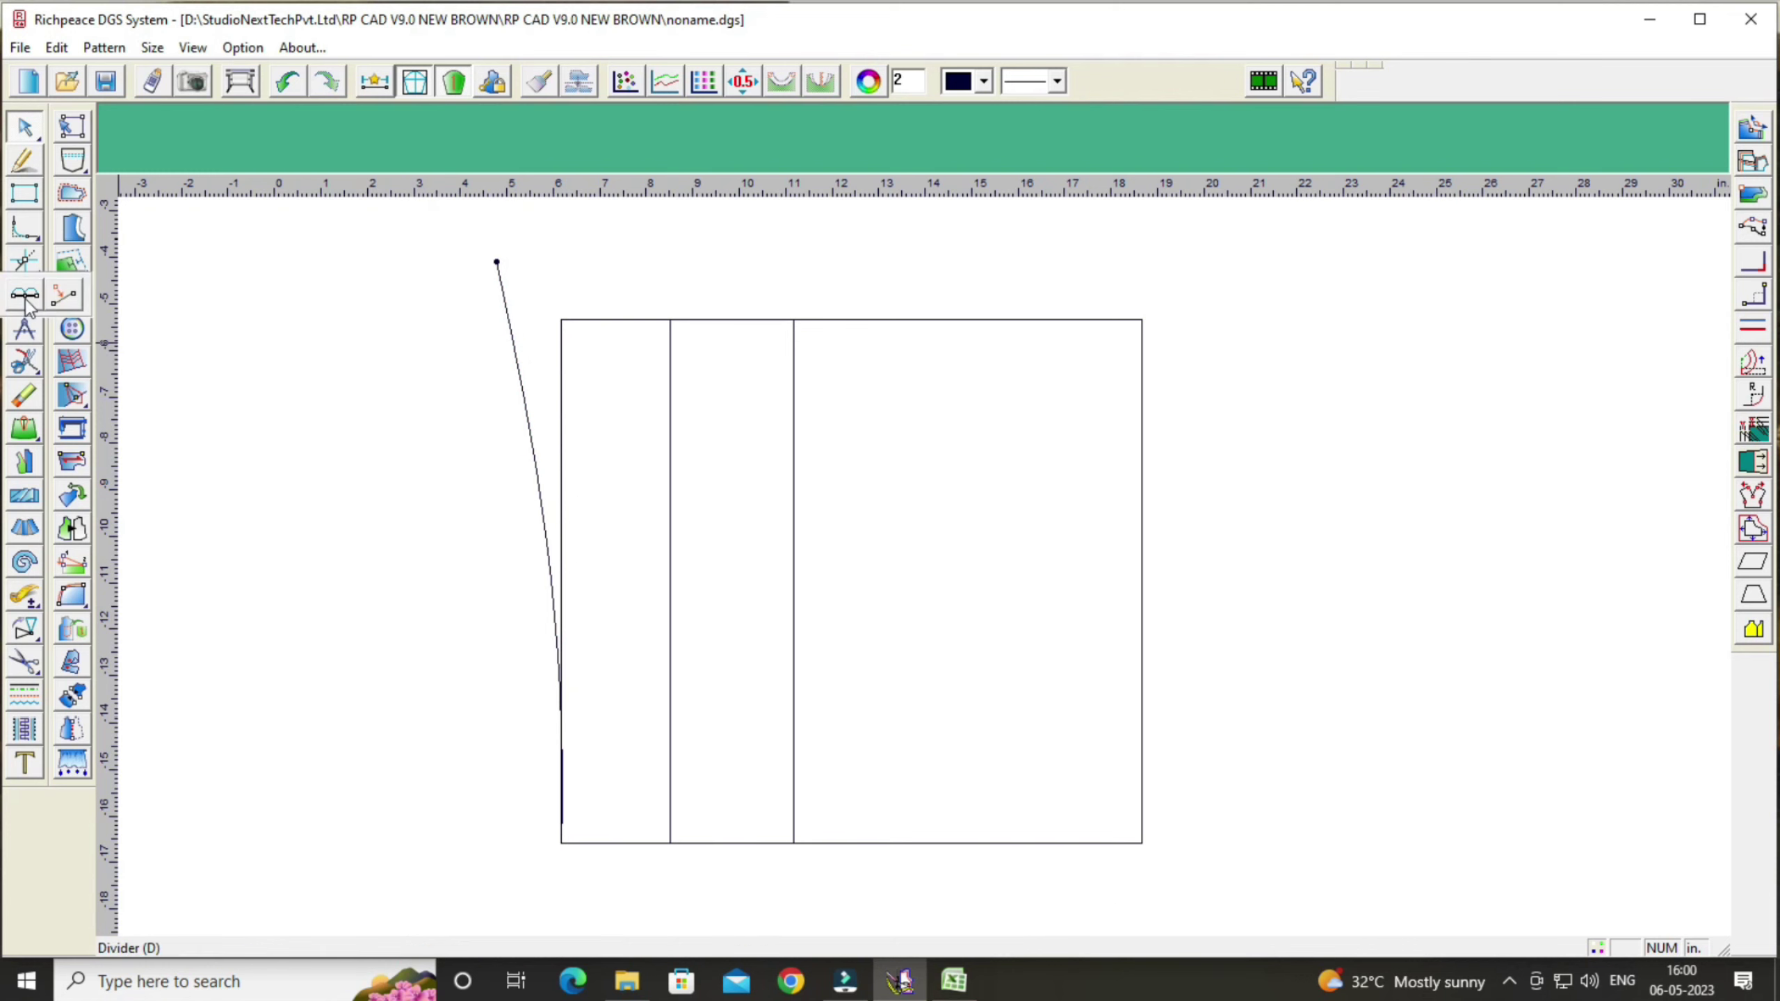
Step: Place a point 13 inches straight above the bottom end of the 10.15-inch thigh line
left_click(59, 295)
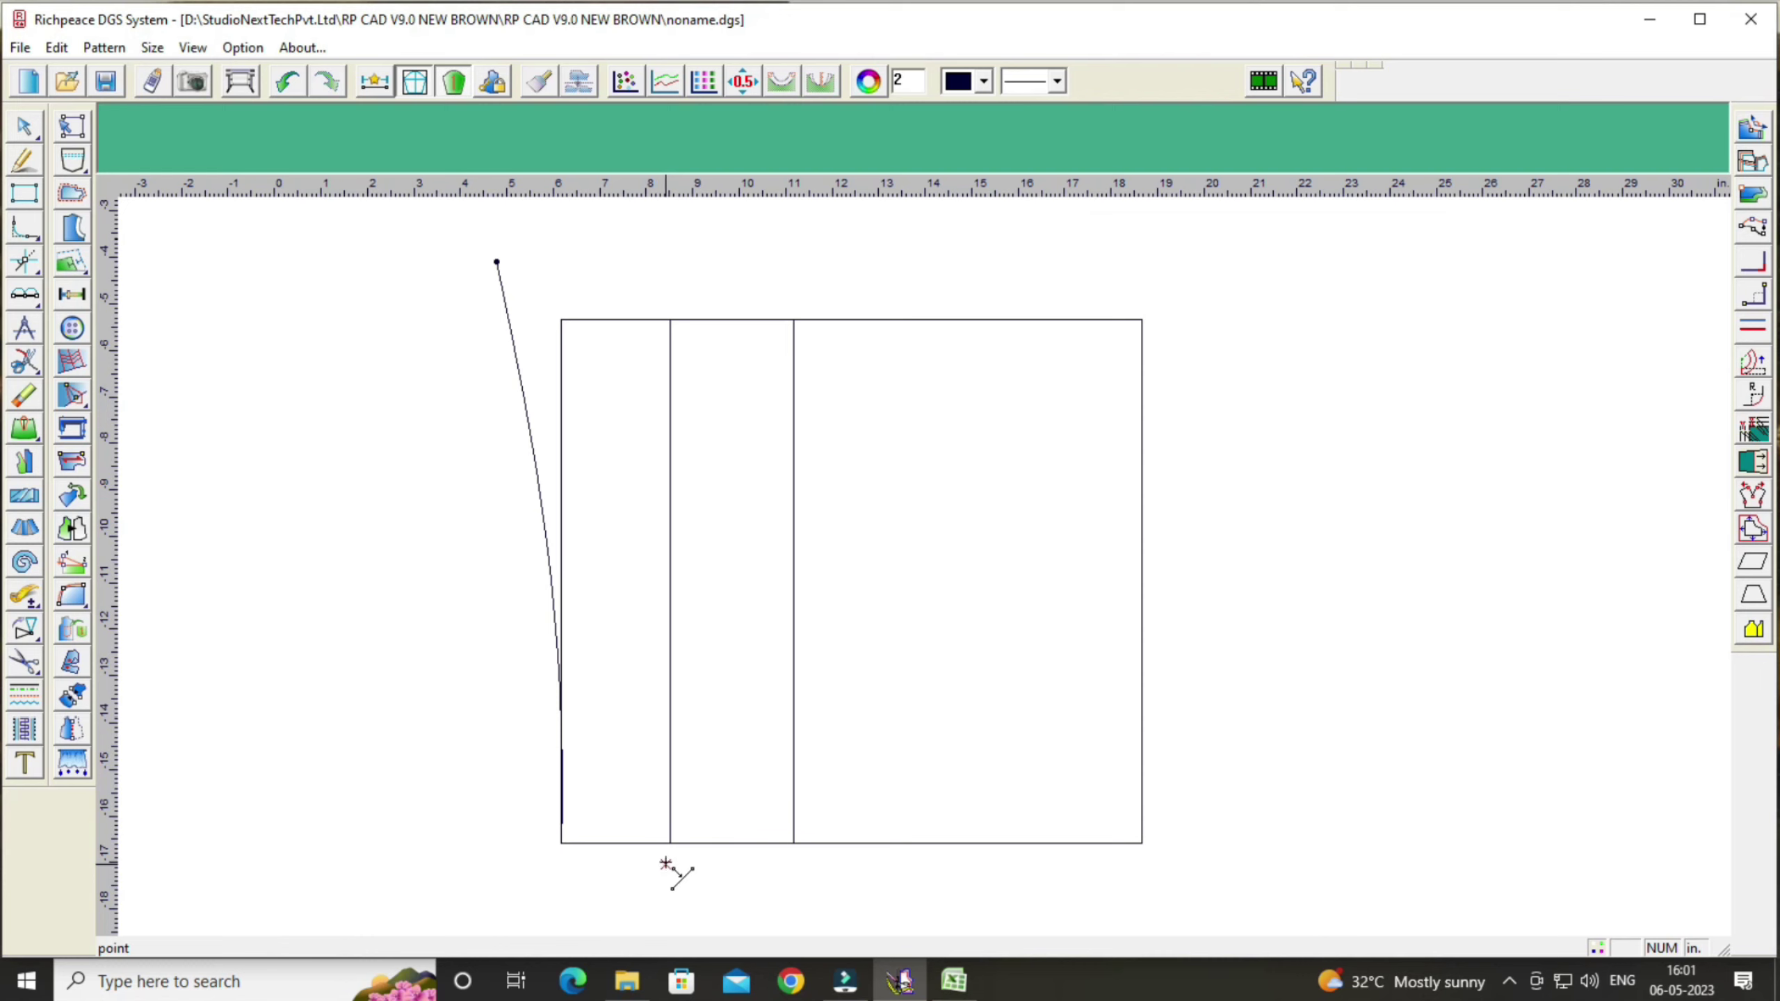
left_click(671, 843)
left_click_drag(785, 687, 1374, 627)
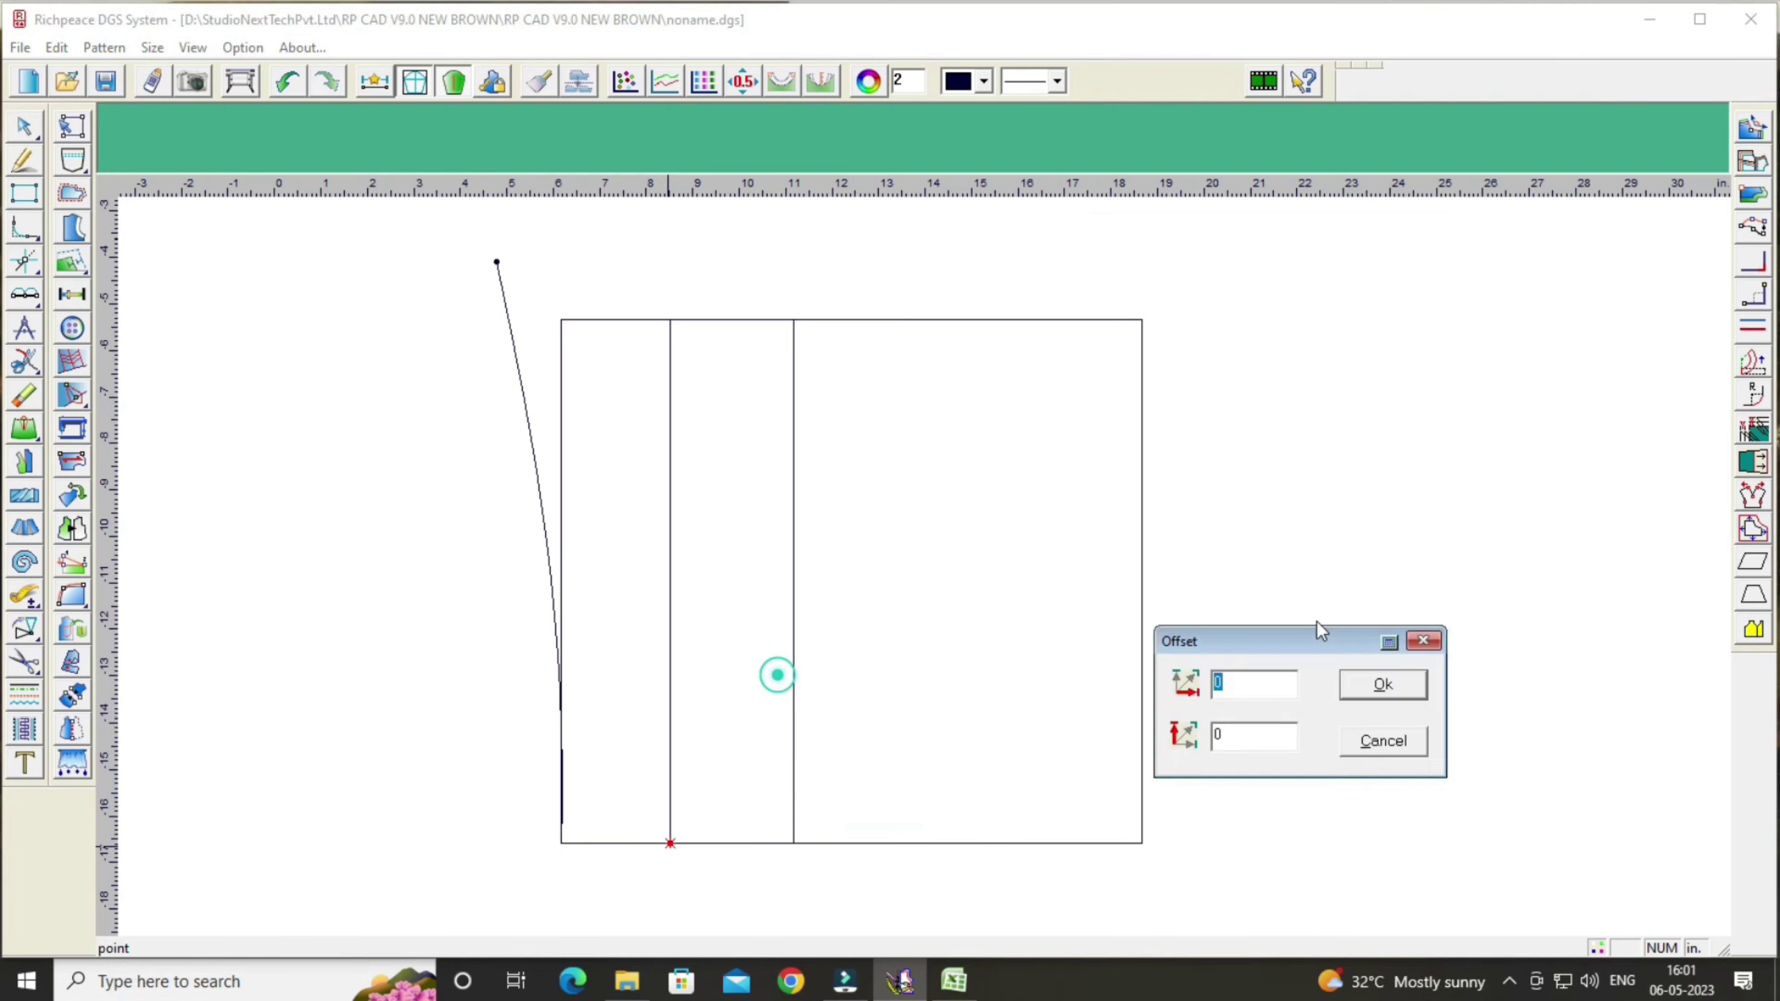
left_click(1367, 719)
key("BackSpace")
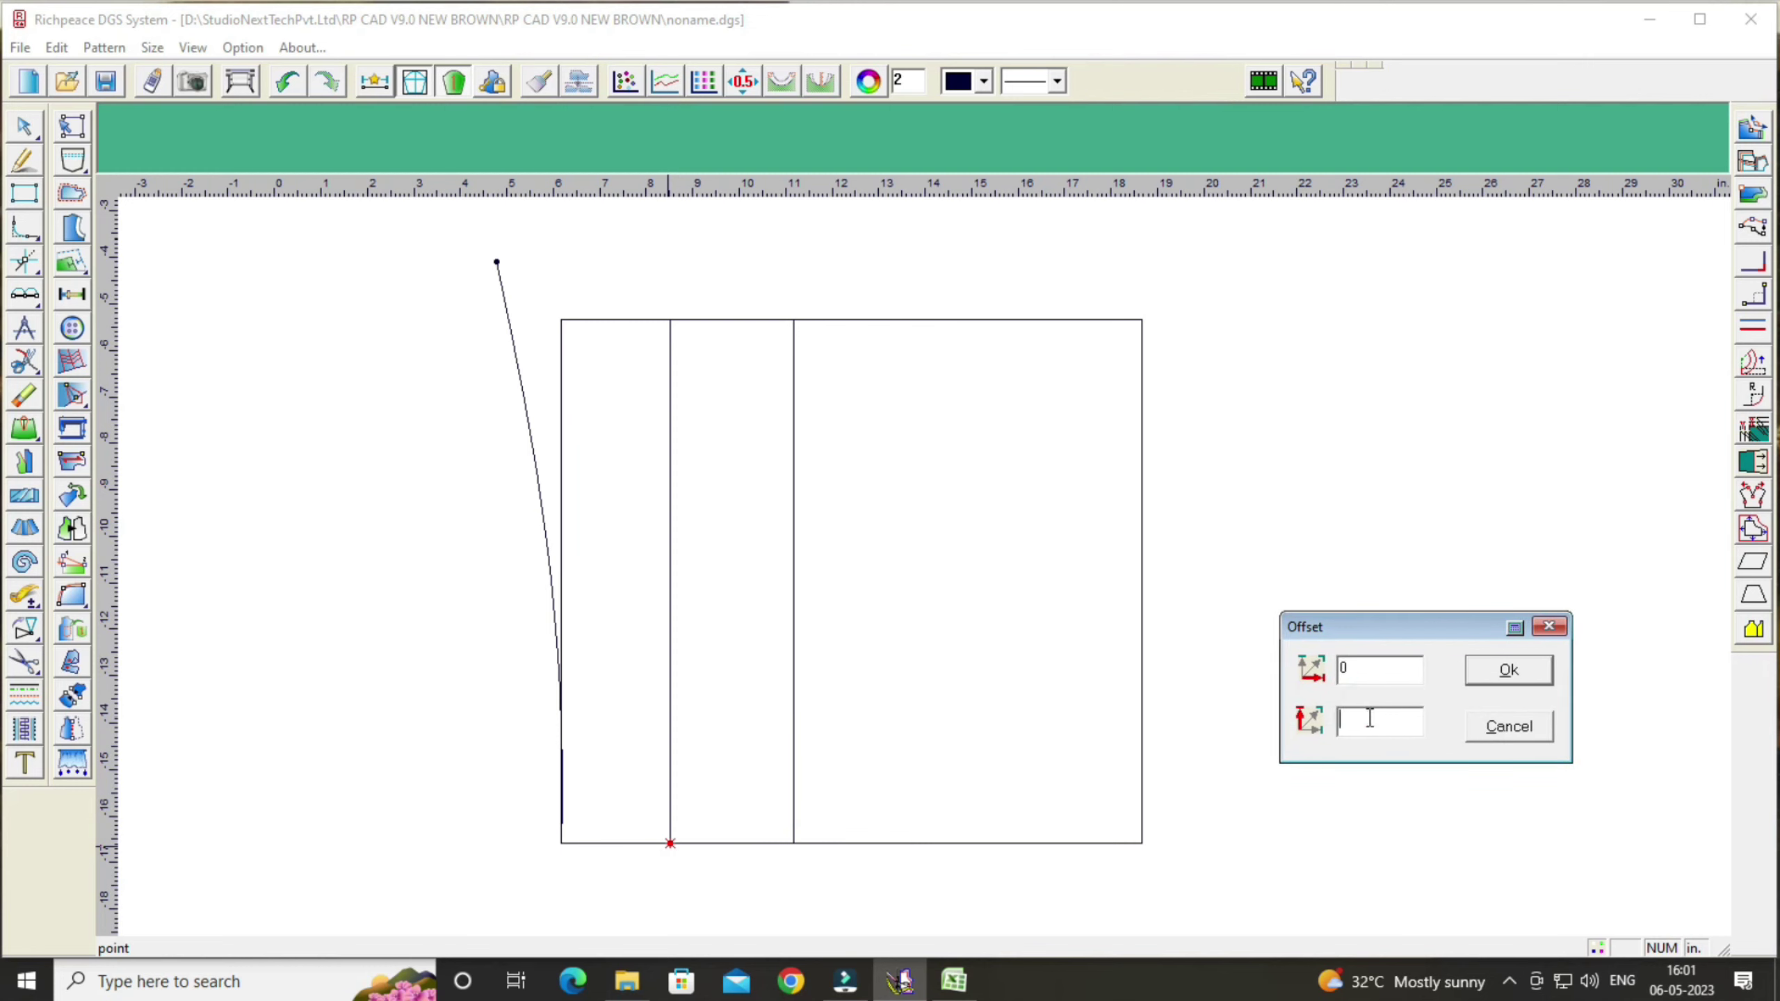
type("13")
left_click(1525, 667)
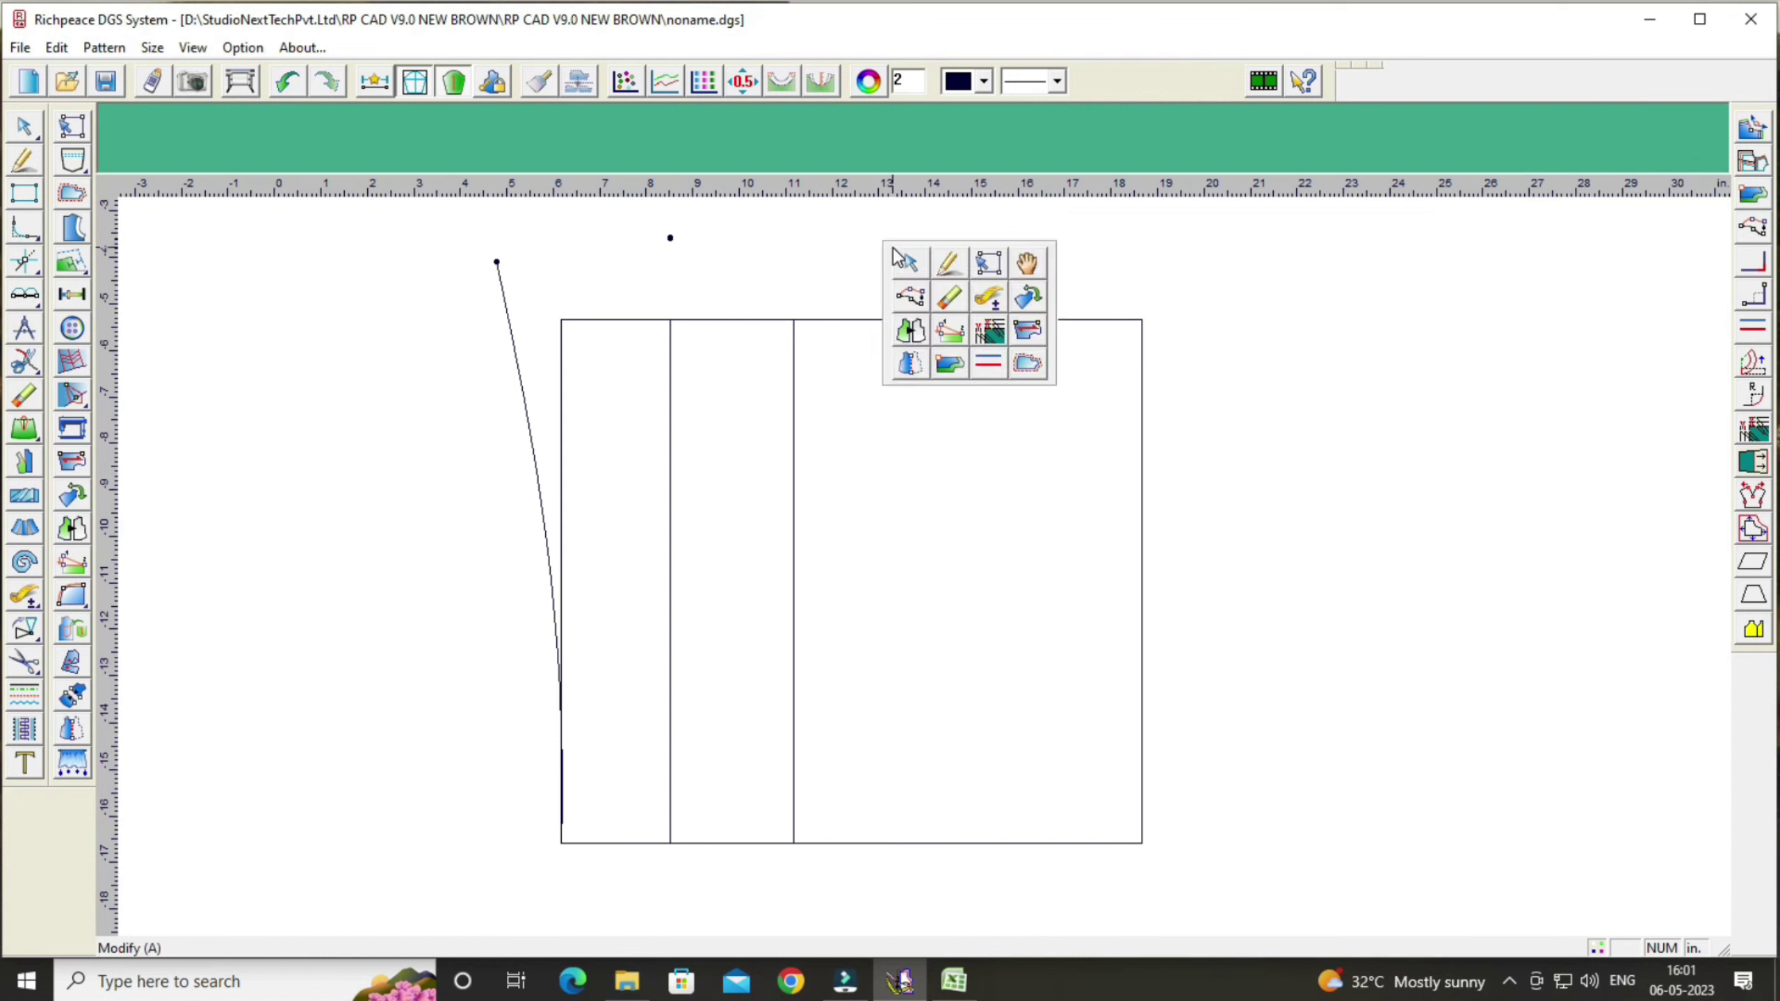
Step: Draw the sloping waist line from the side curve's top, plus a short vertical drop to the rectangle
right_click(904, 265)
left_click(943, 259)
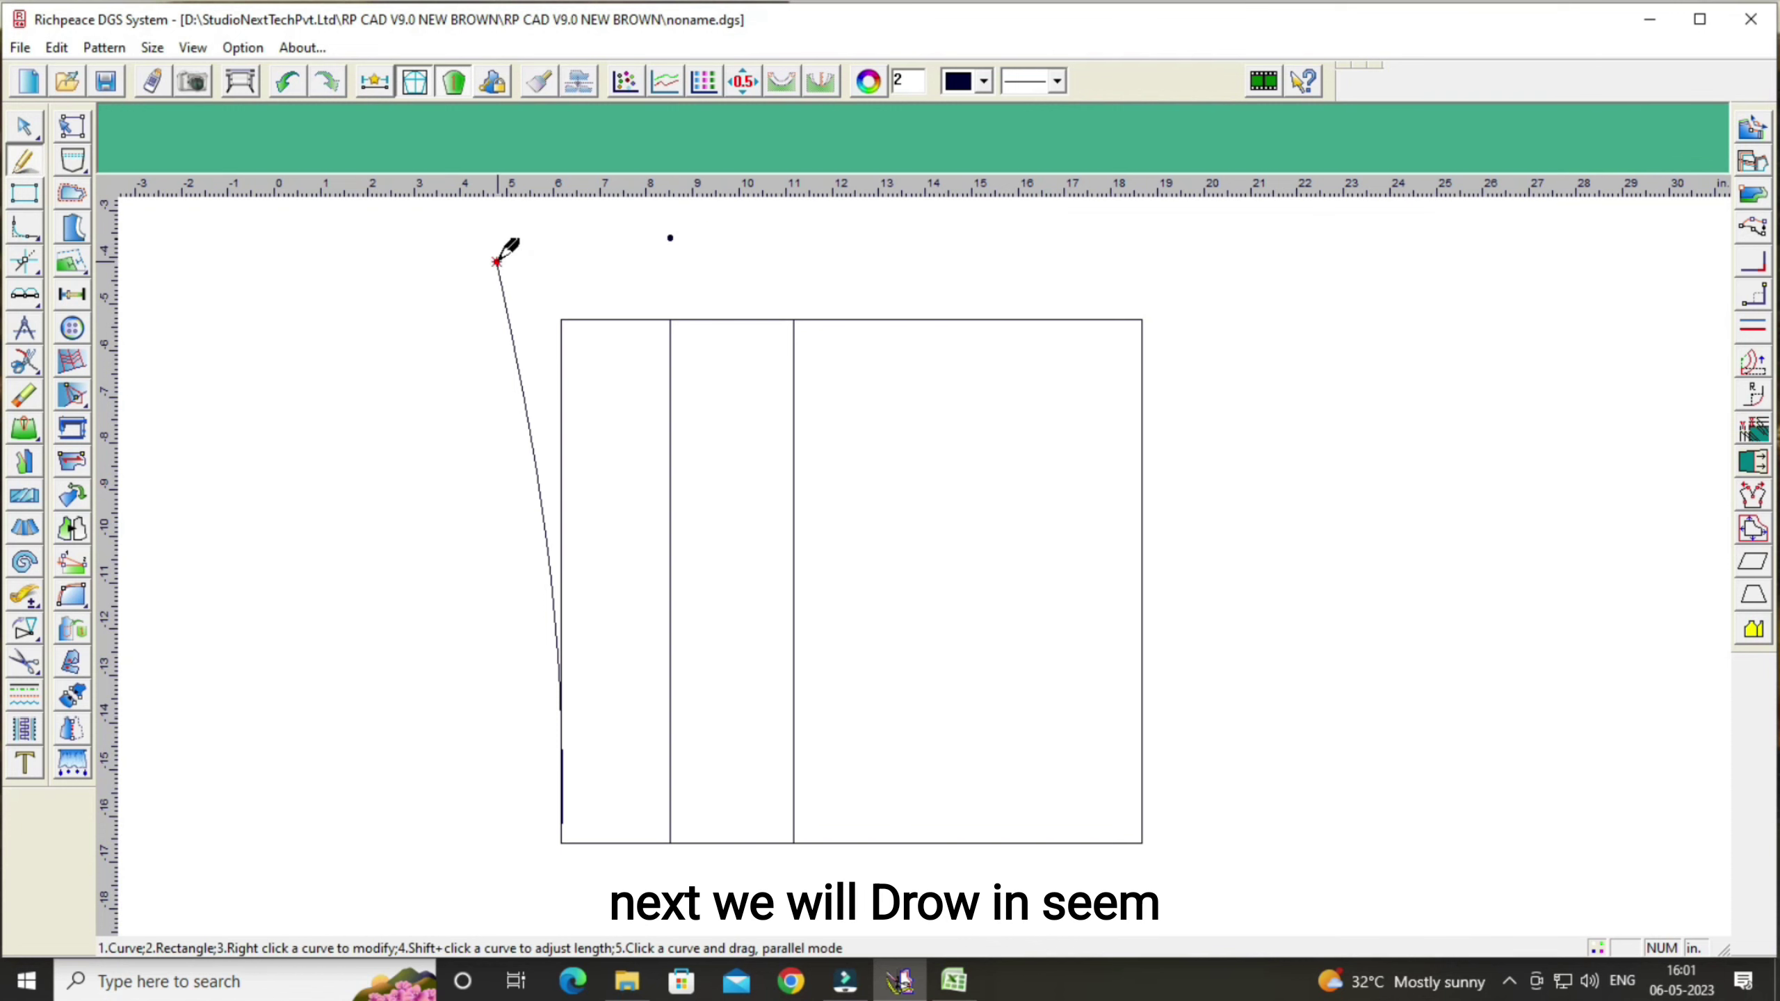
left_click(496, 261)
left_click(665, 239)
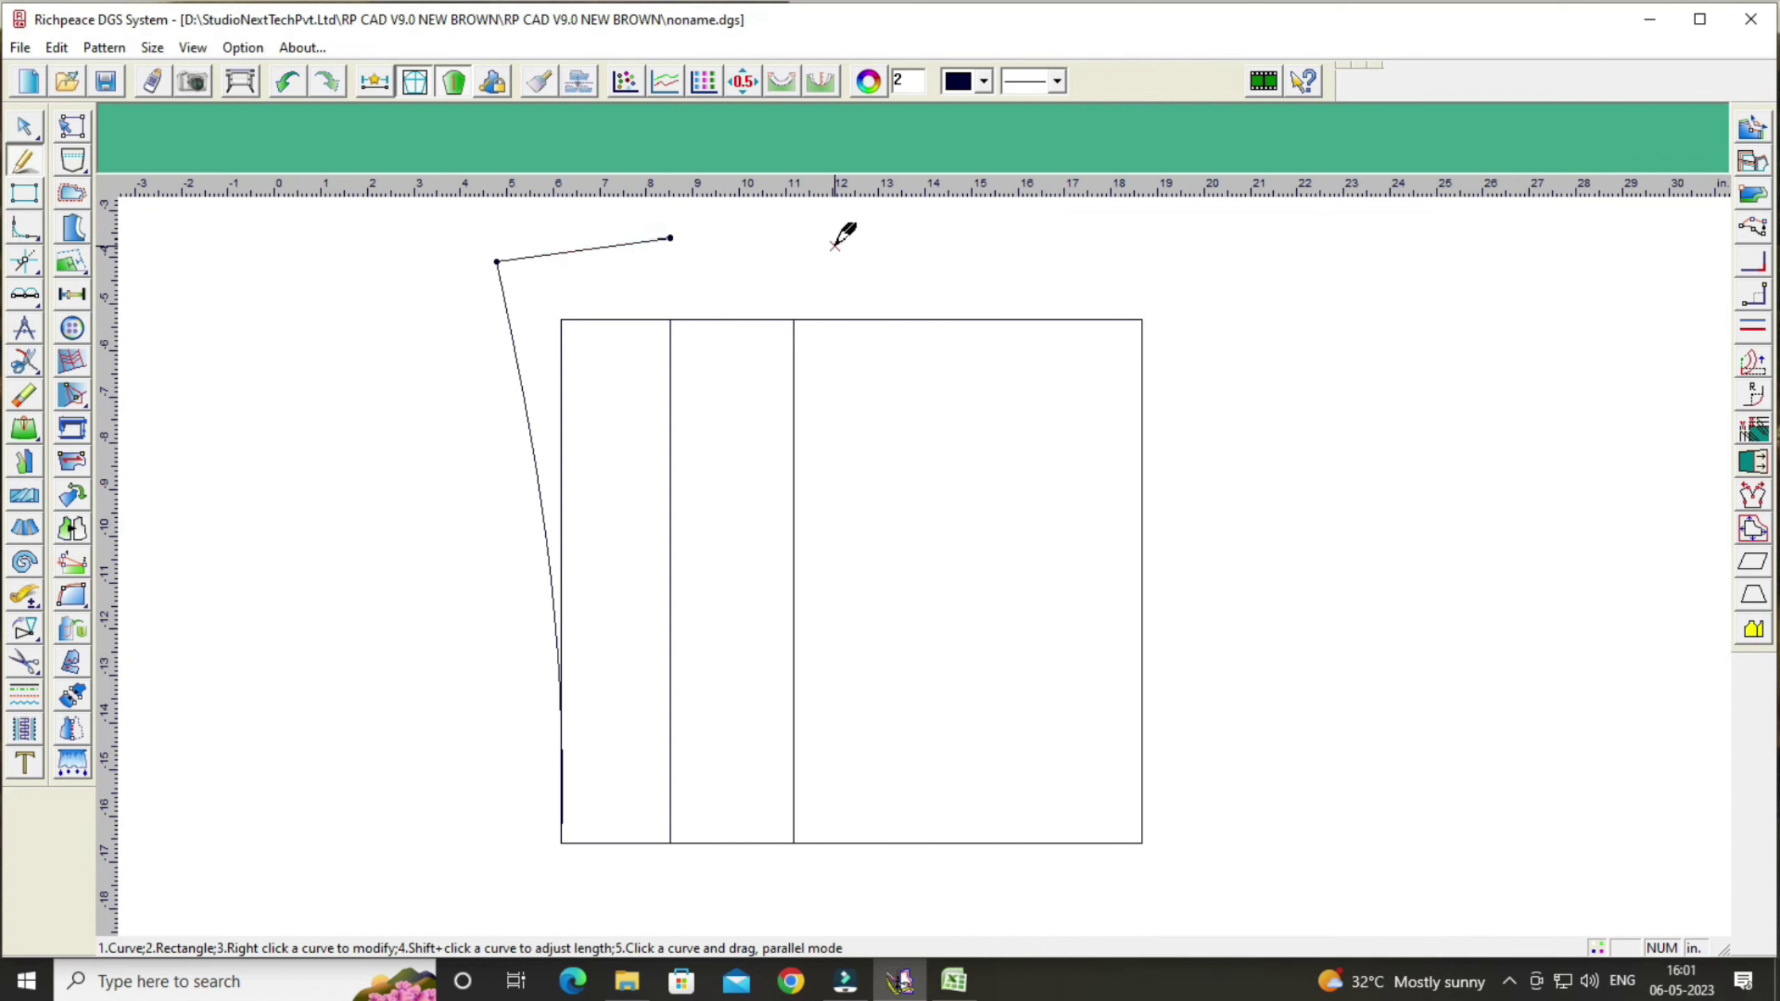
left_click(669, 238)
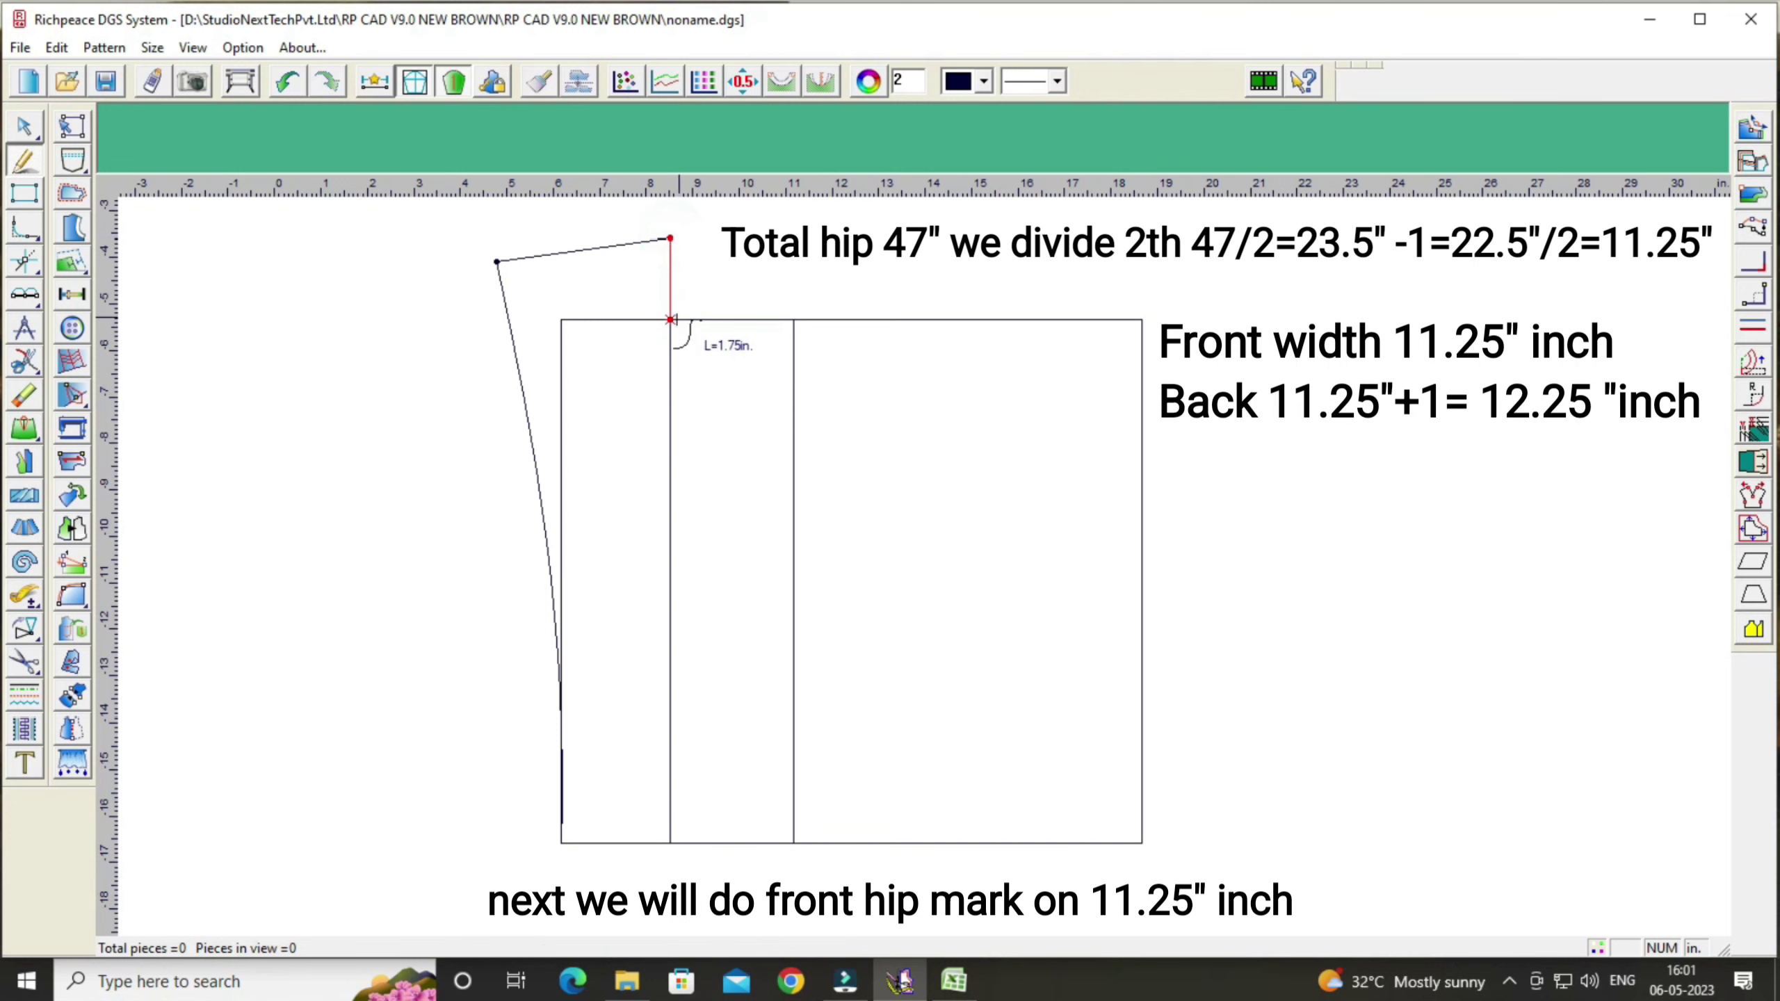
right_click(670, 320)
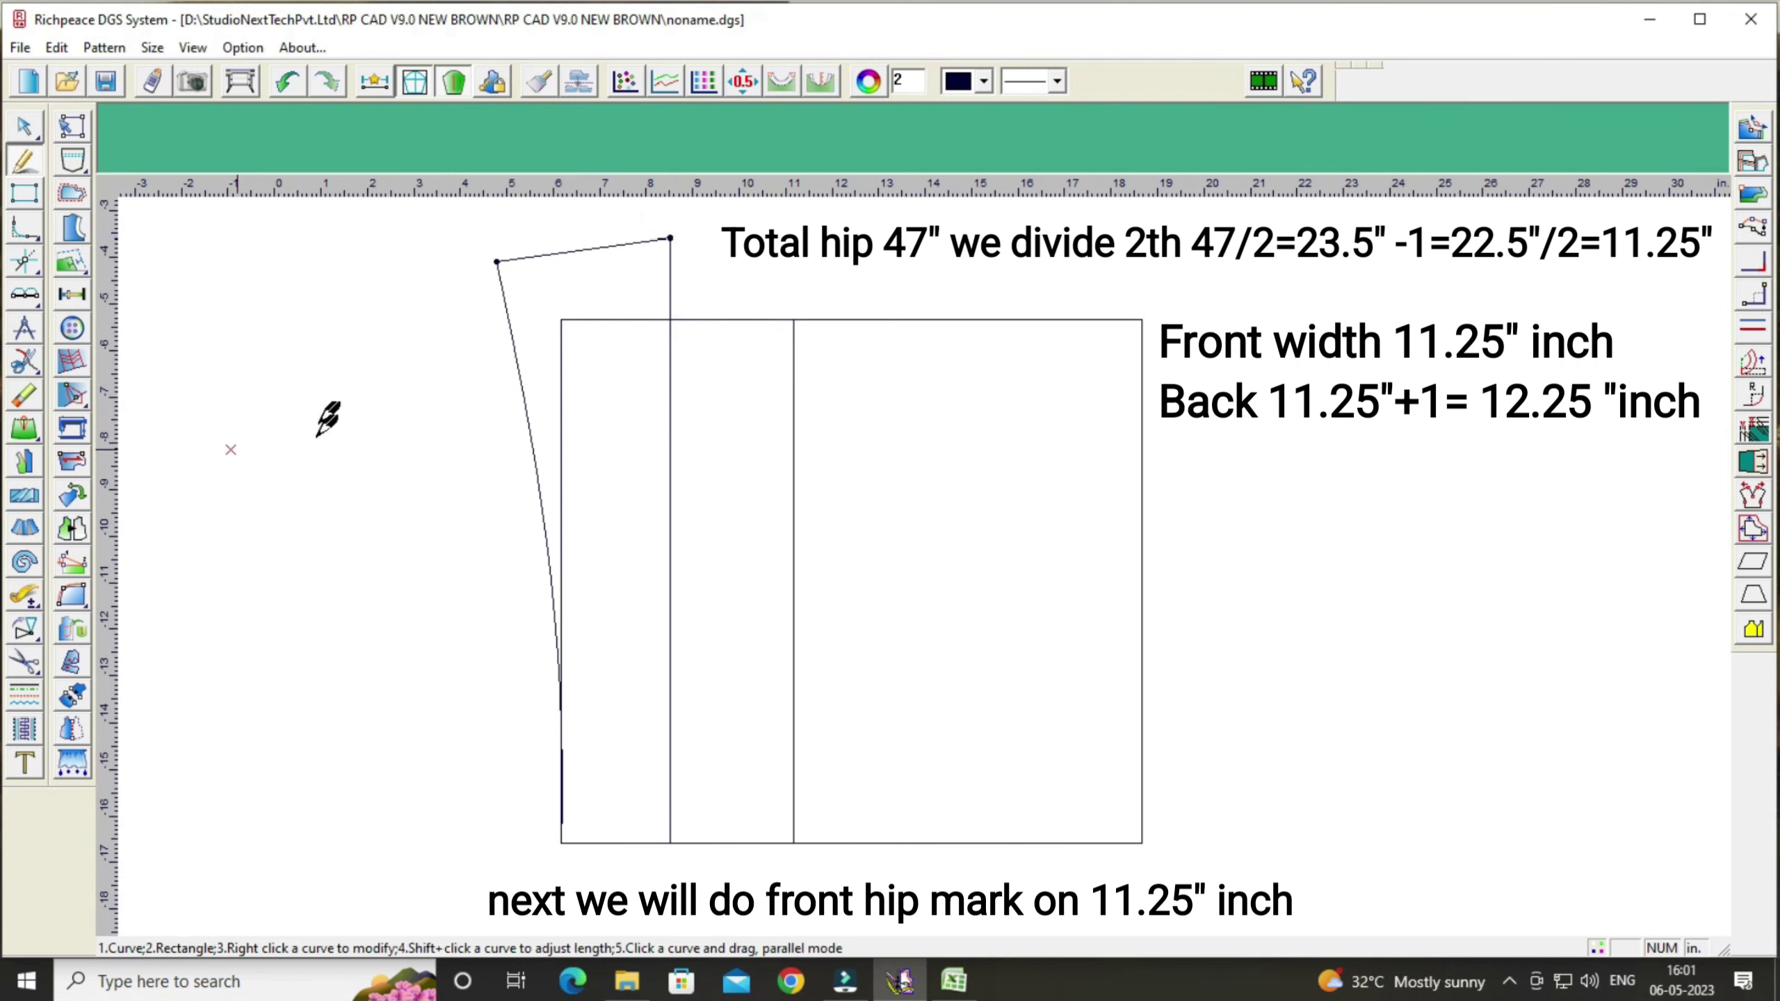
left_click(27, 298)
left_click(74, 298)
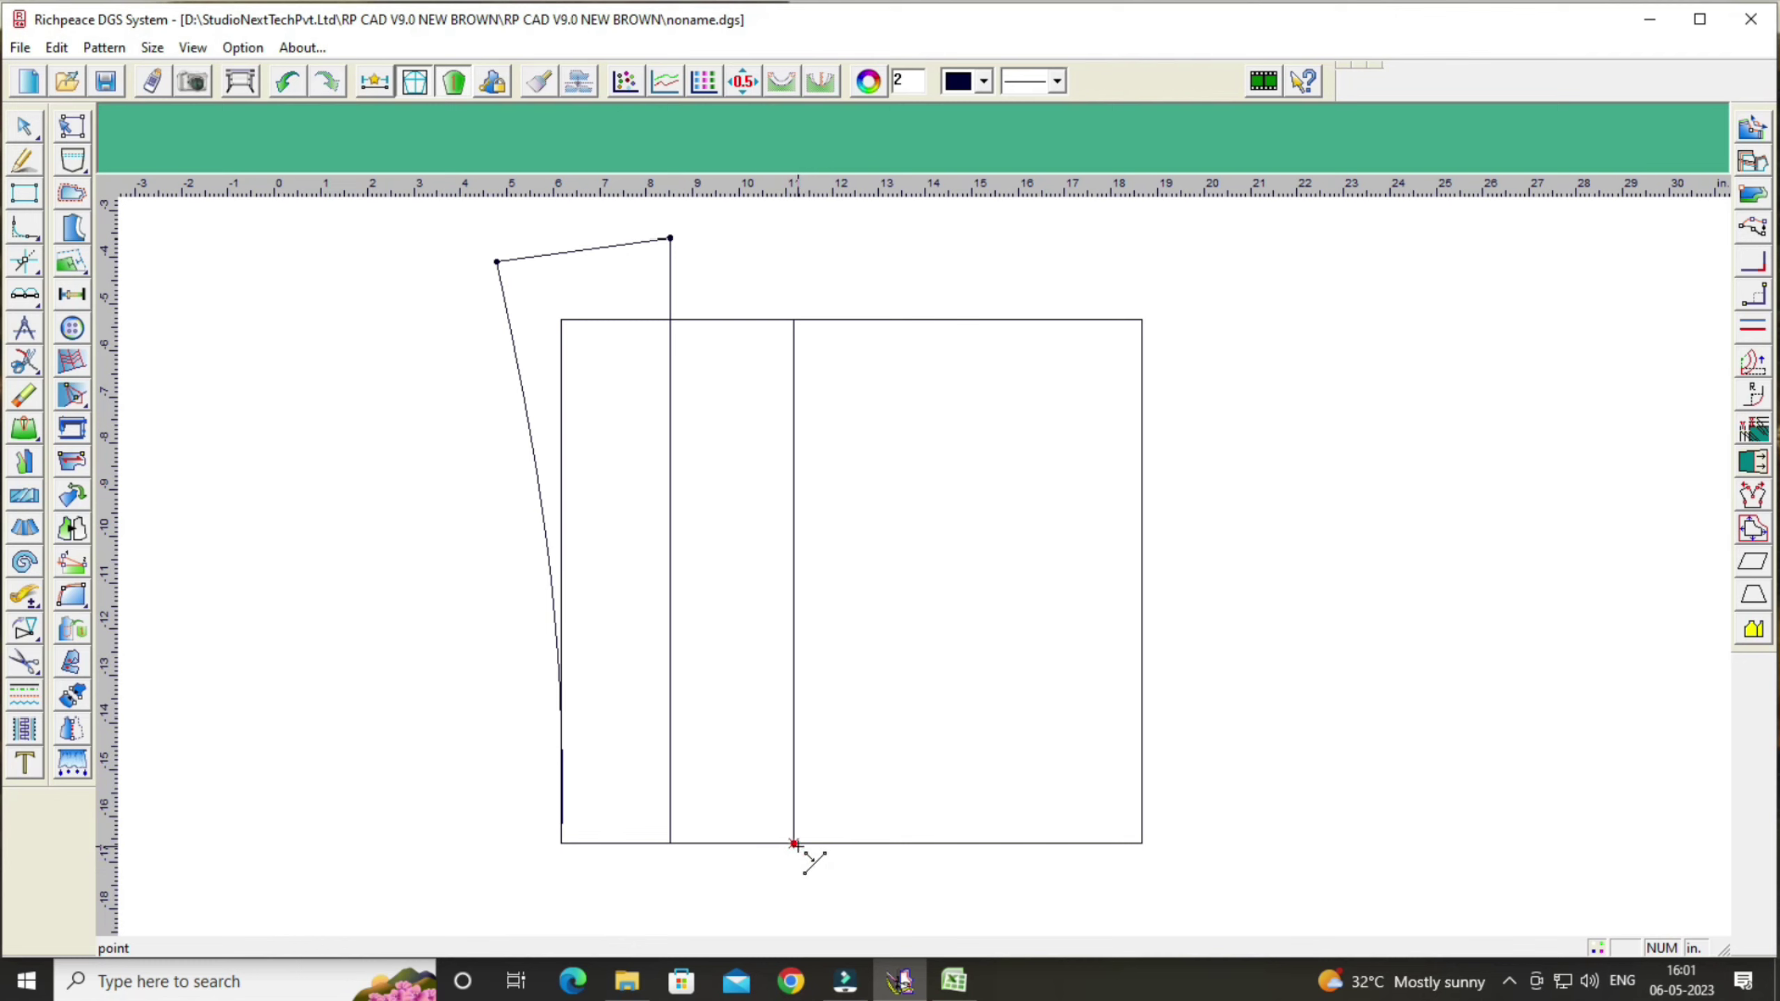
Step: Mark a point 11.25 inches above the inner line's base on the top edge
left_click(794, 844)
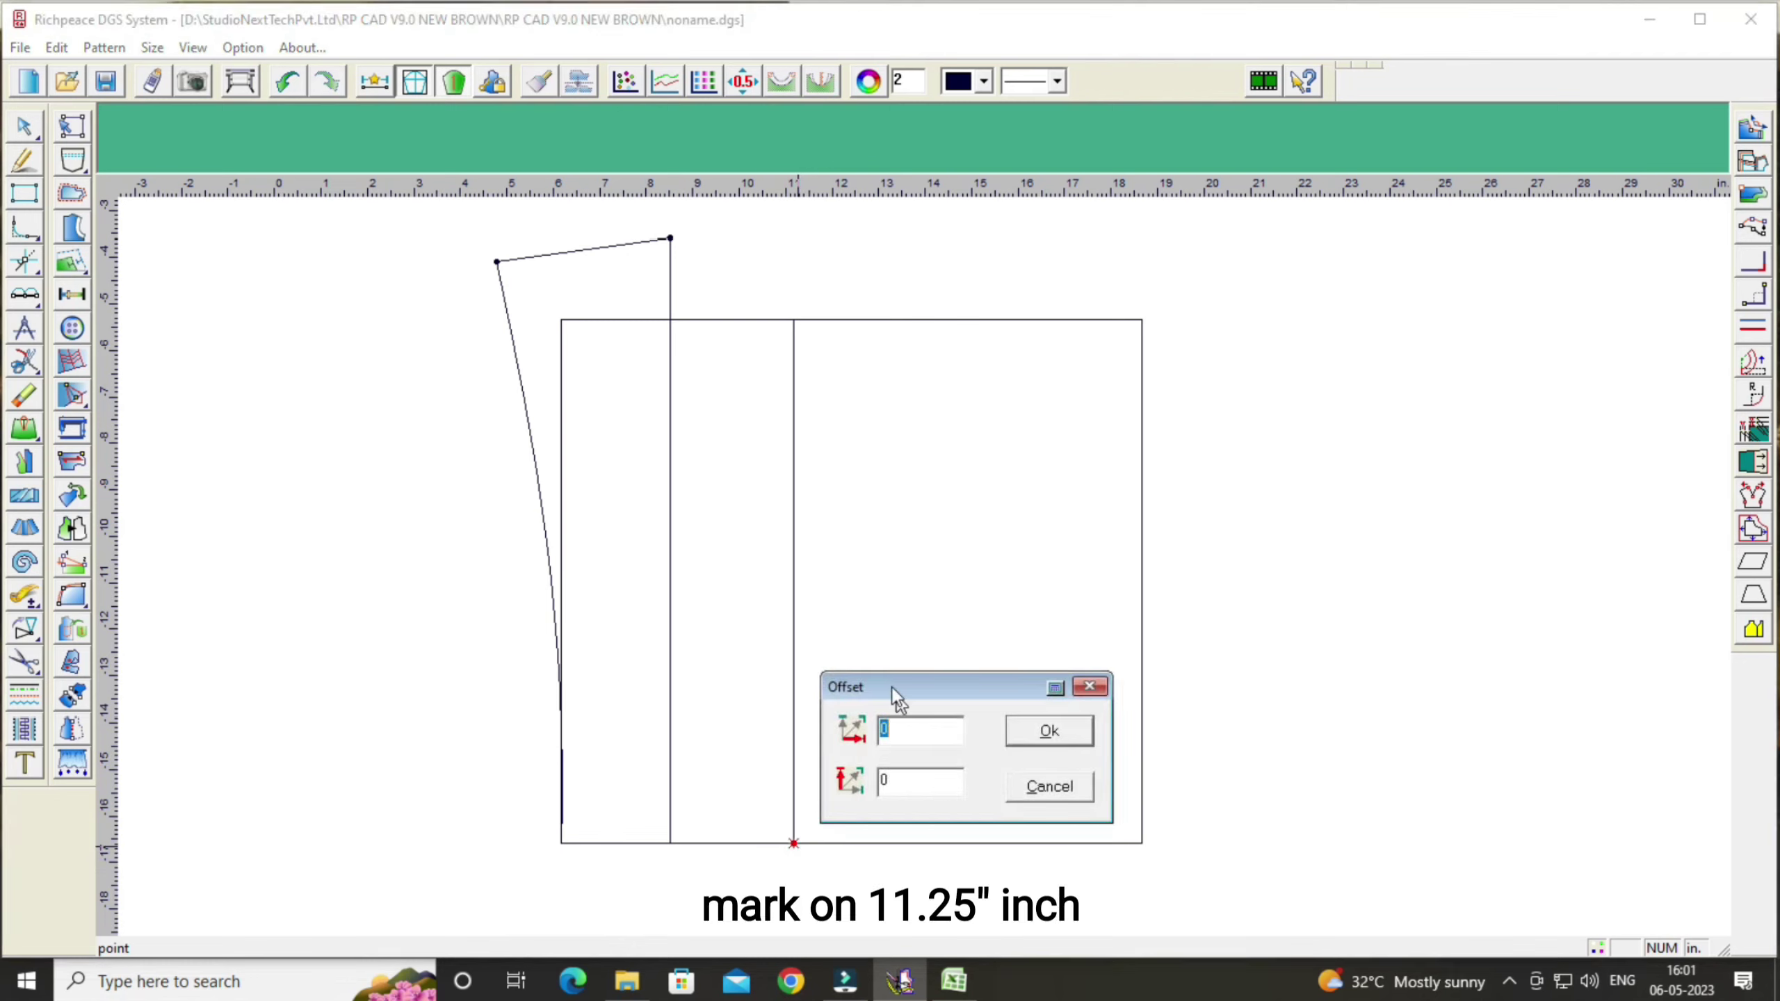
left_click_drag(891, 686, 1329, 621)
left_click(1333, 715)
type("1")
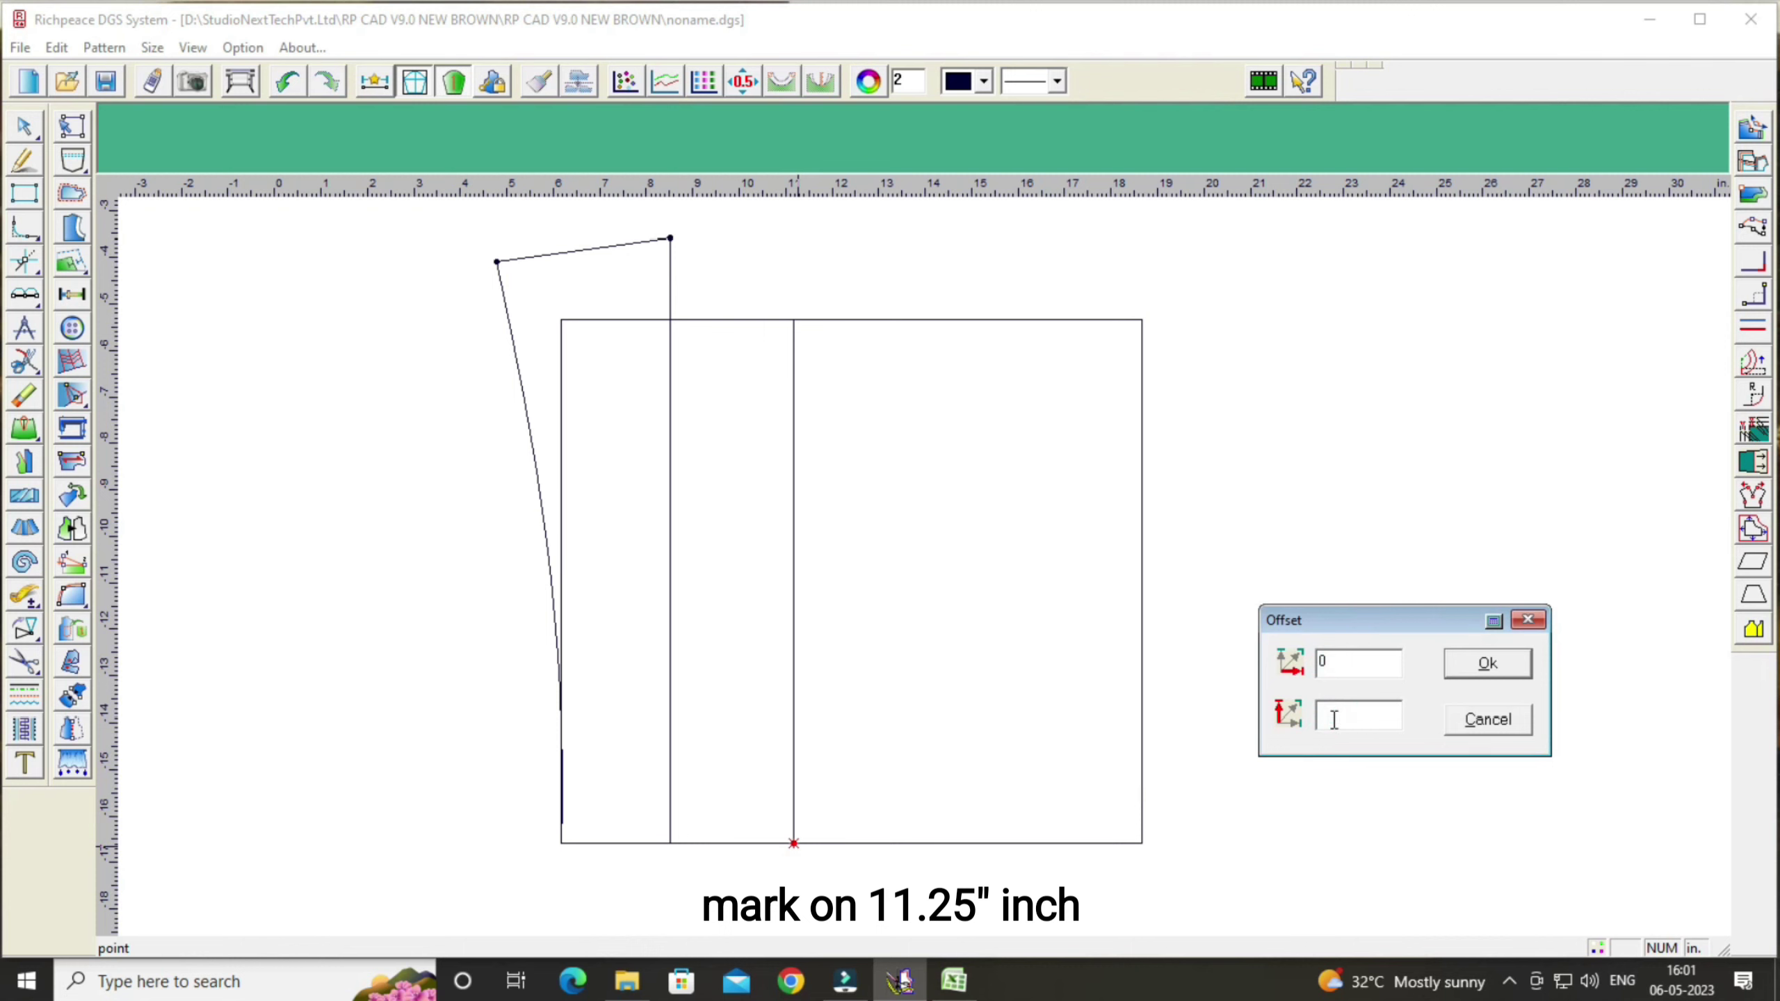
type("1.25")
left_click(1450, 659)
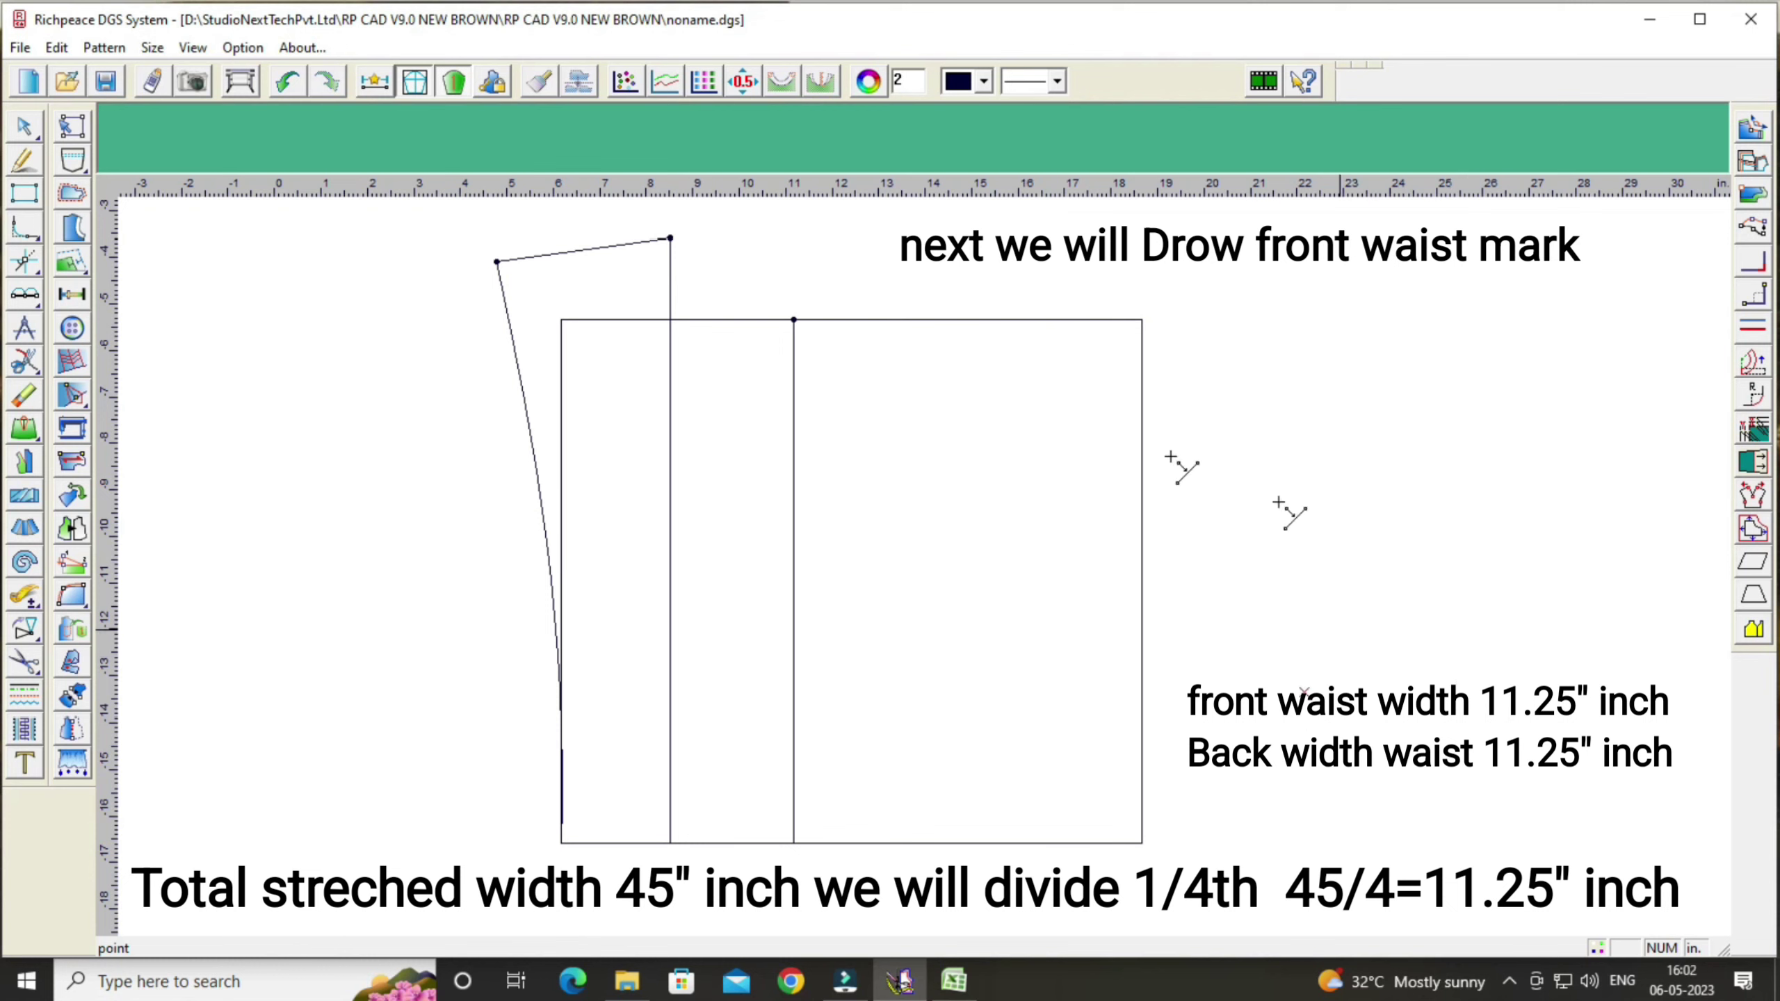
left_click(1194, 795)
left_click(1303, 726)
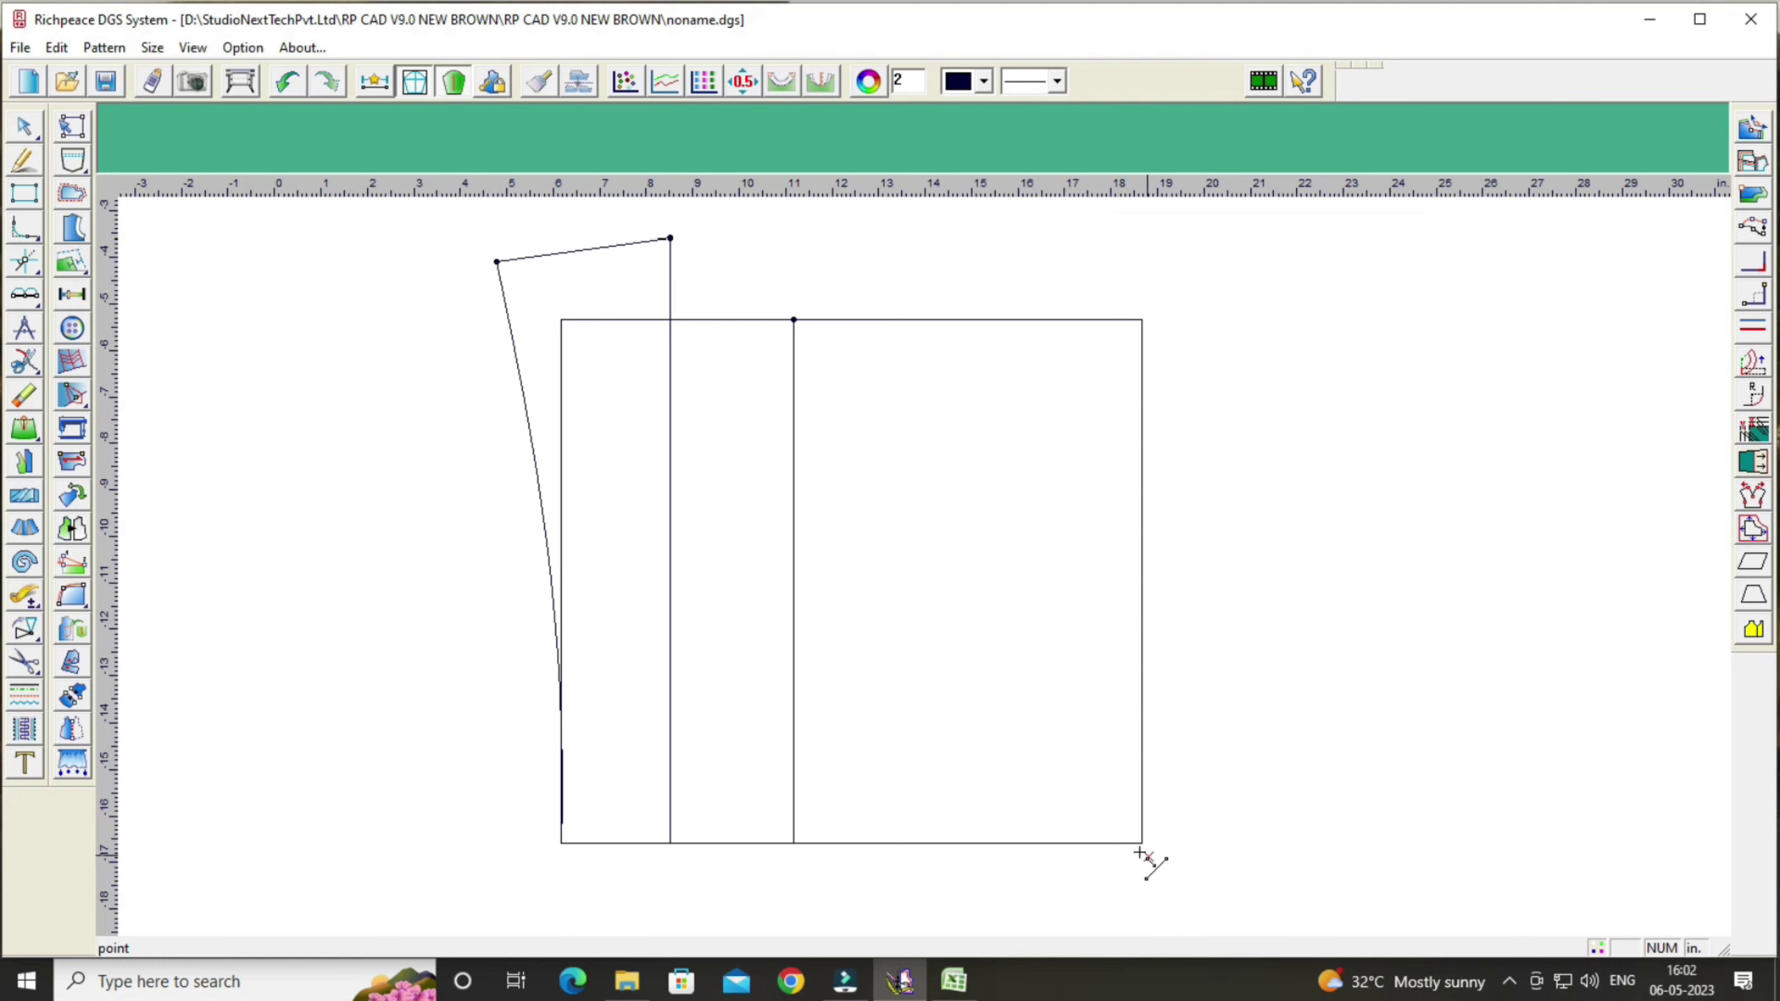
Step: Place a mark above the bottom-right corner, then undo the misplaced point
left_click(1142, 843)
left_click_drag(932, 667, 1394, 639)
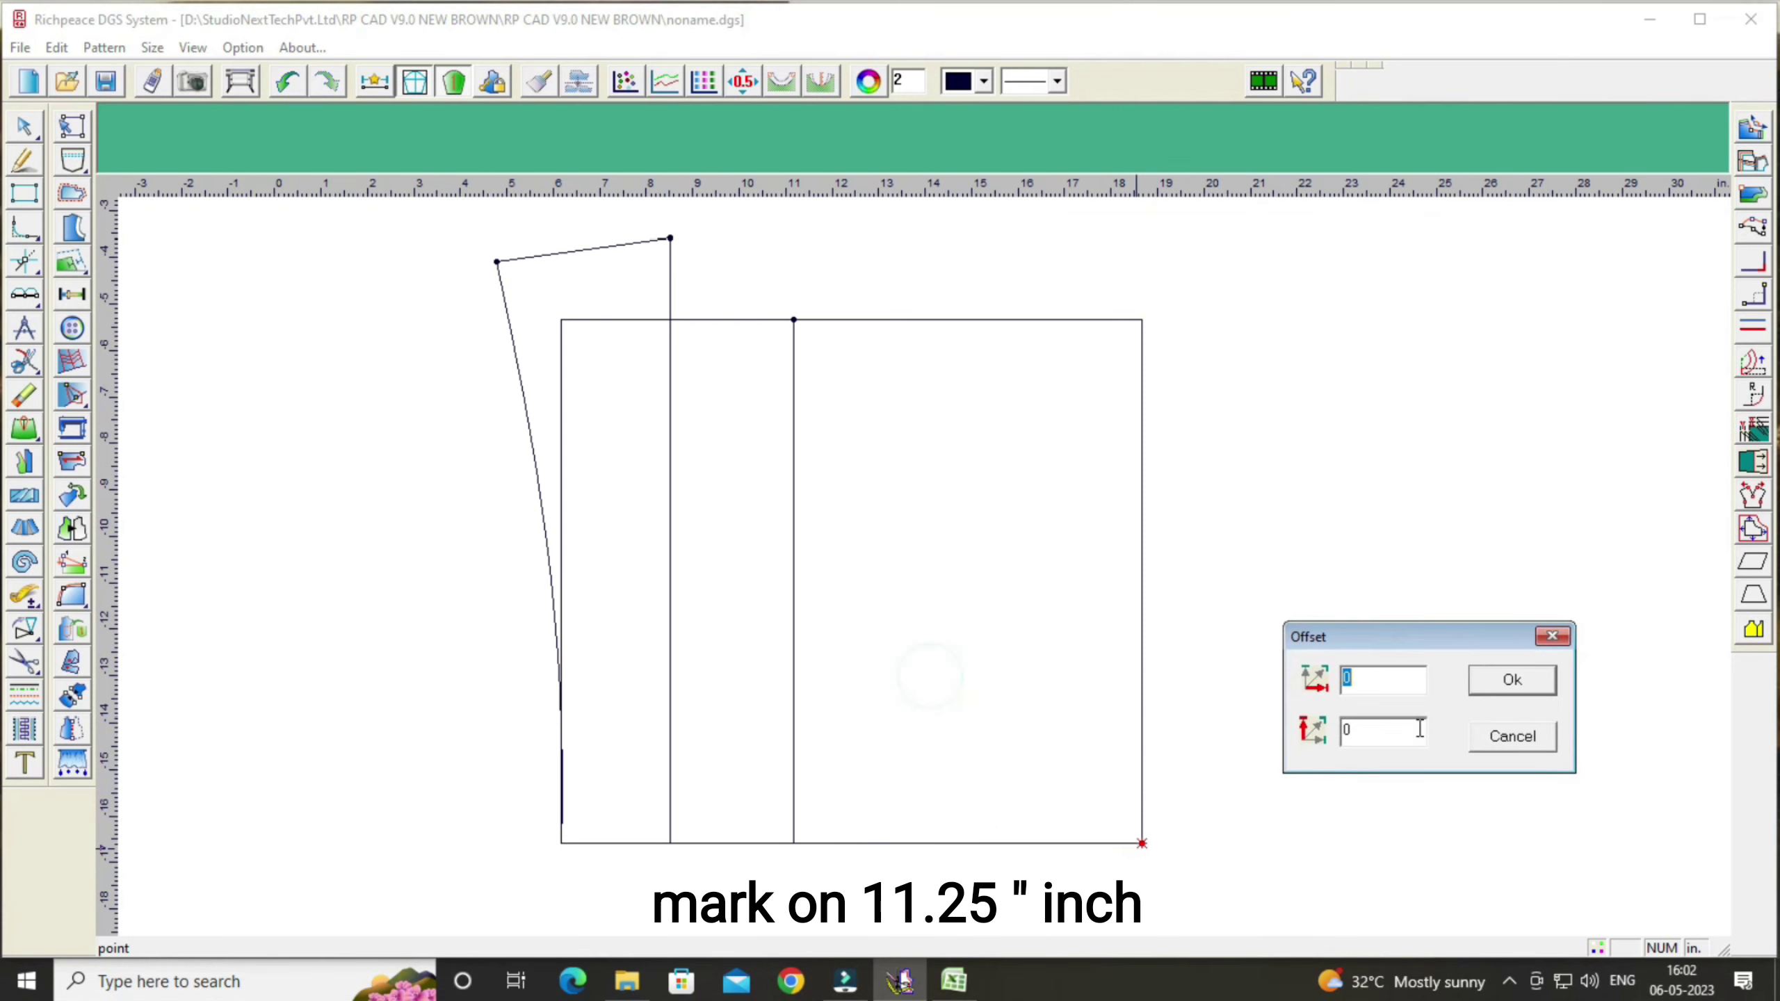
double_click(1419, 729)
type("11")
left_click(1518, 679)
right_click(1261, 408)
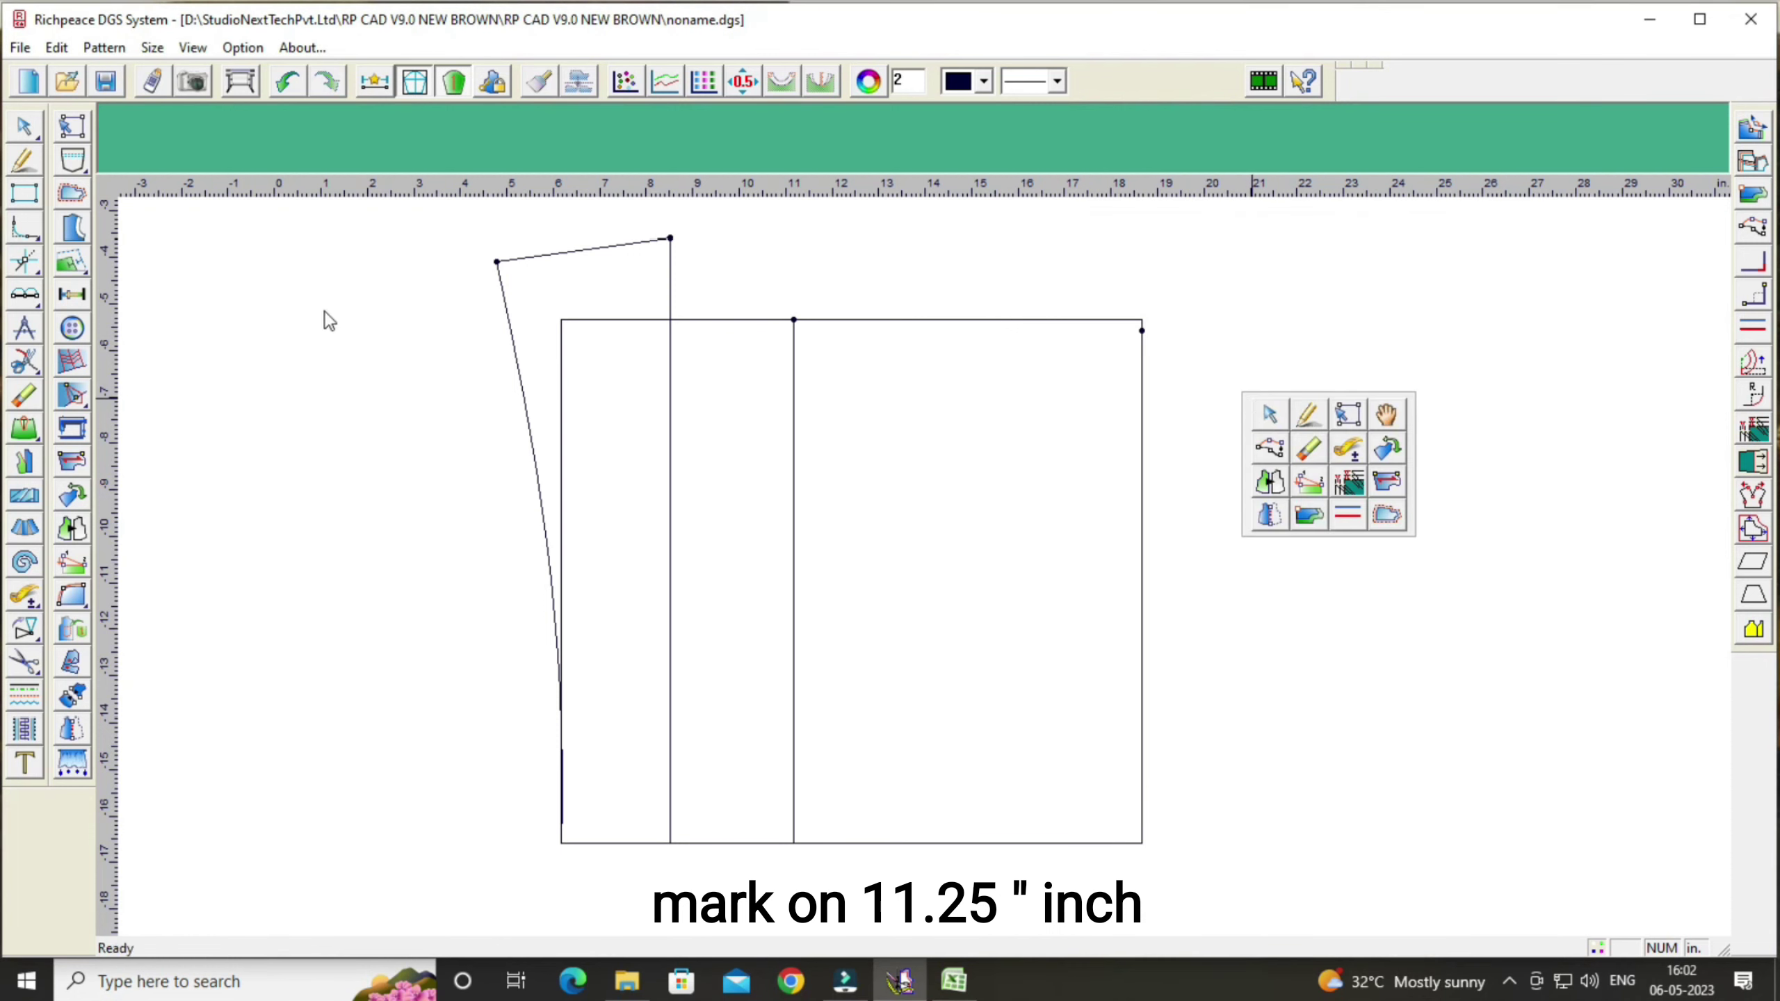
left_click(289, 81)
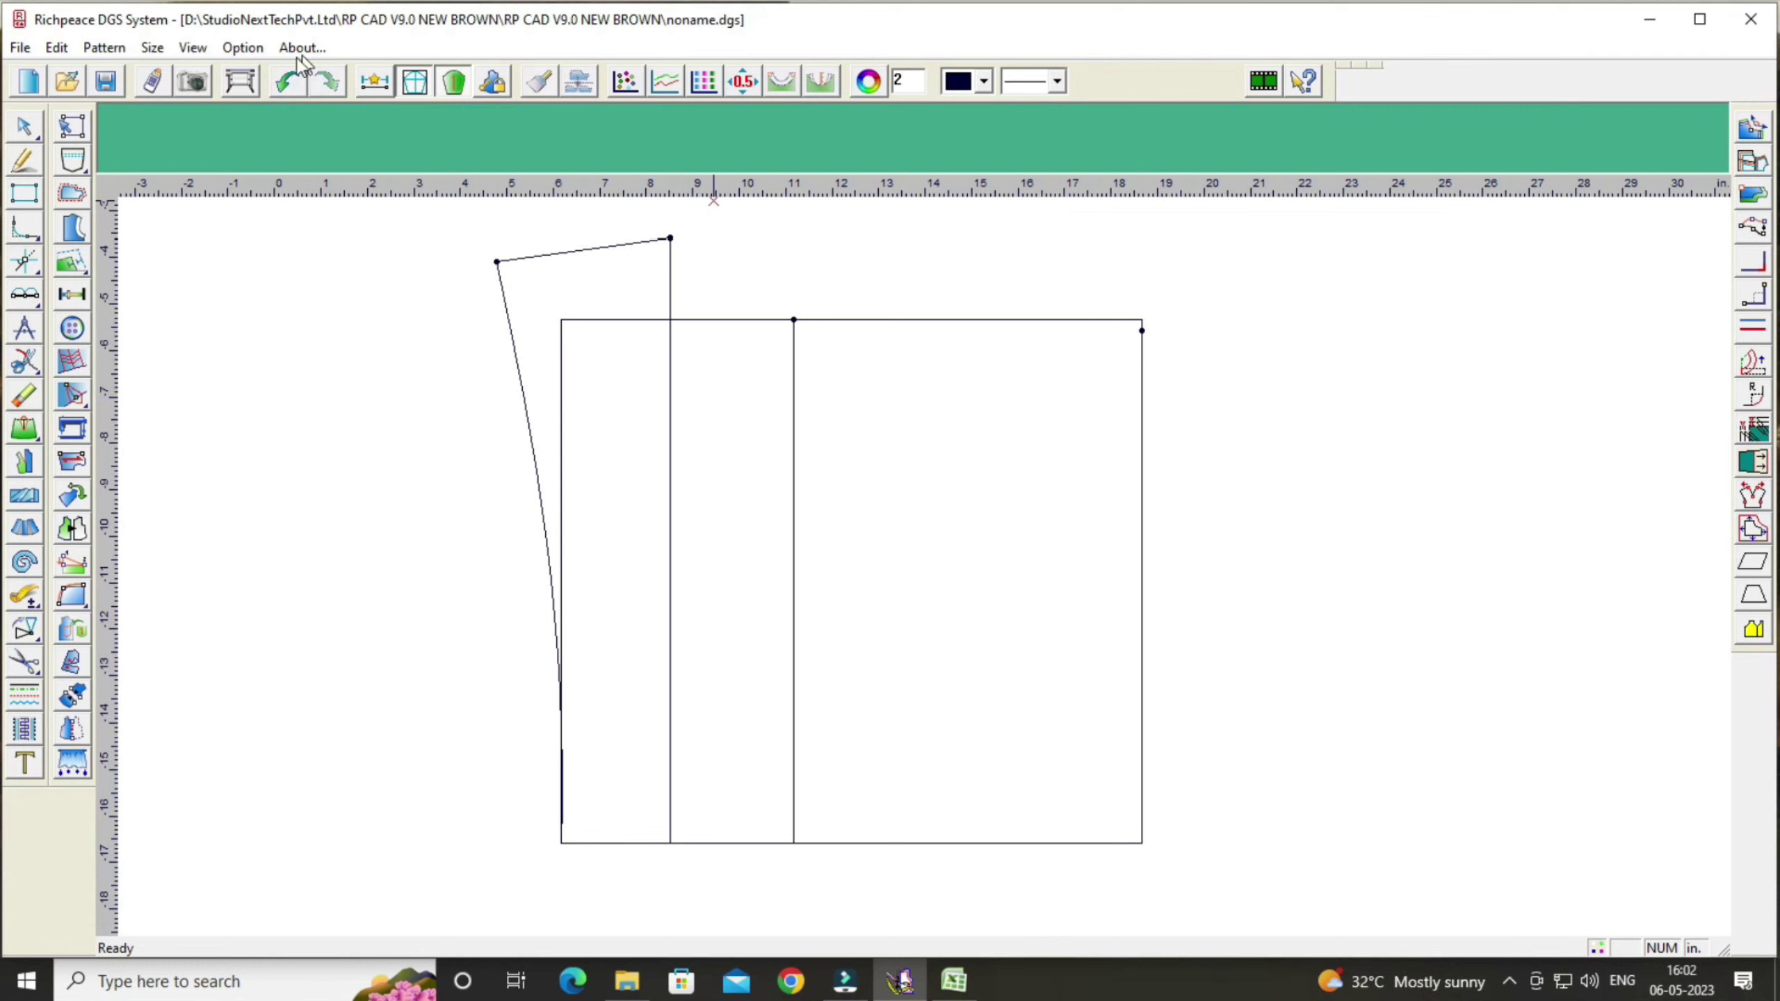
Step: Re-mark the top-right corner 11.25 inches above the bottom-right corner
left_click(1142, 845)
left_click_drag(951, 695, 1532, 607)
left_click(1506, 697)
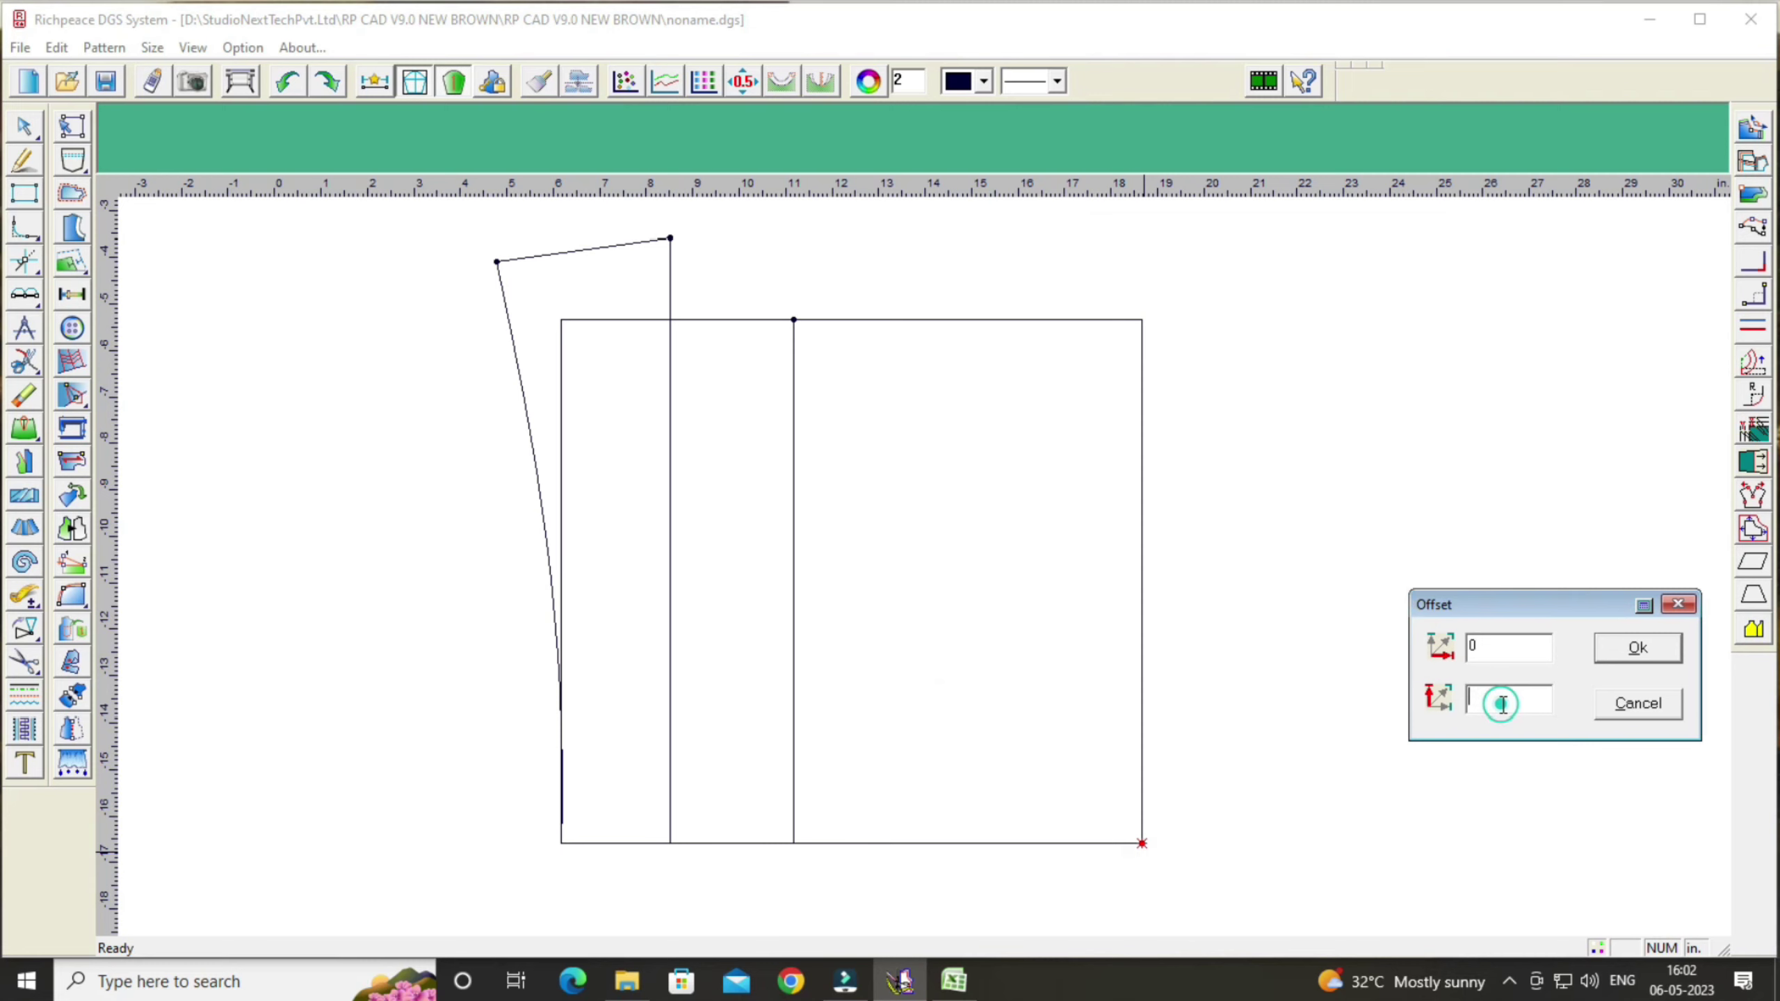
type("11.25")
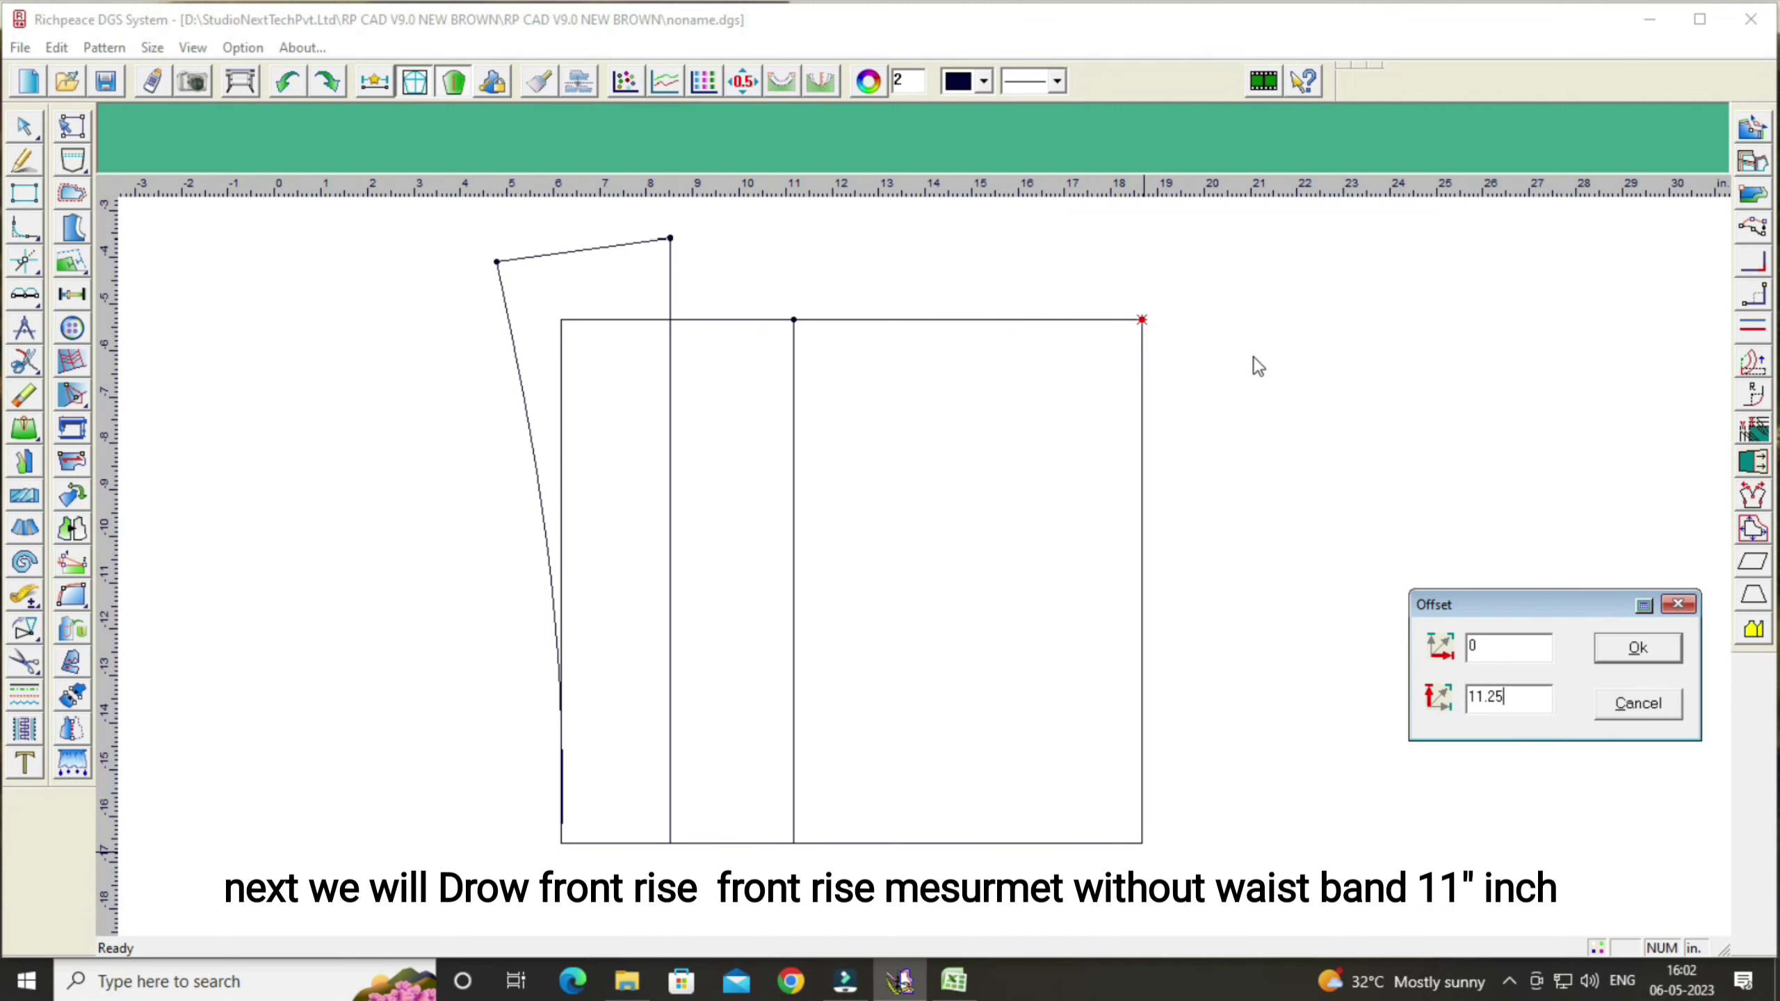
left_click(1648, 650)
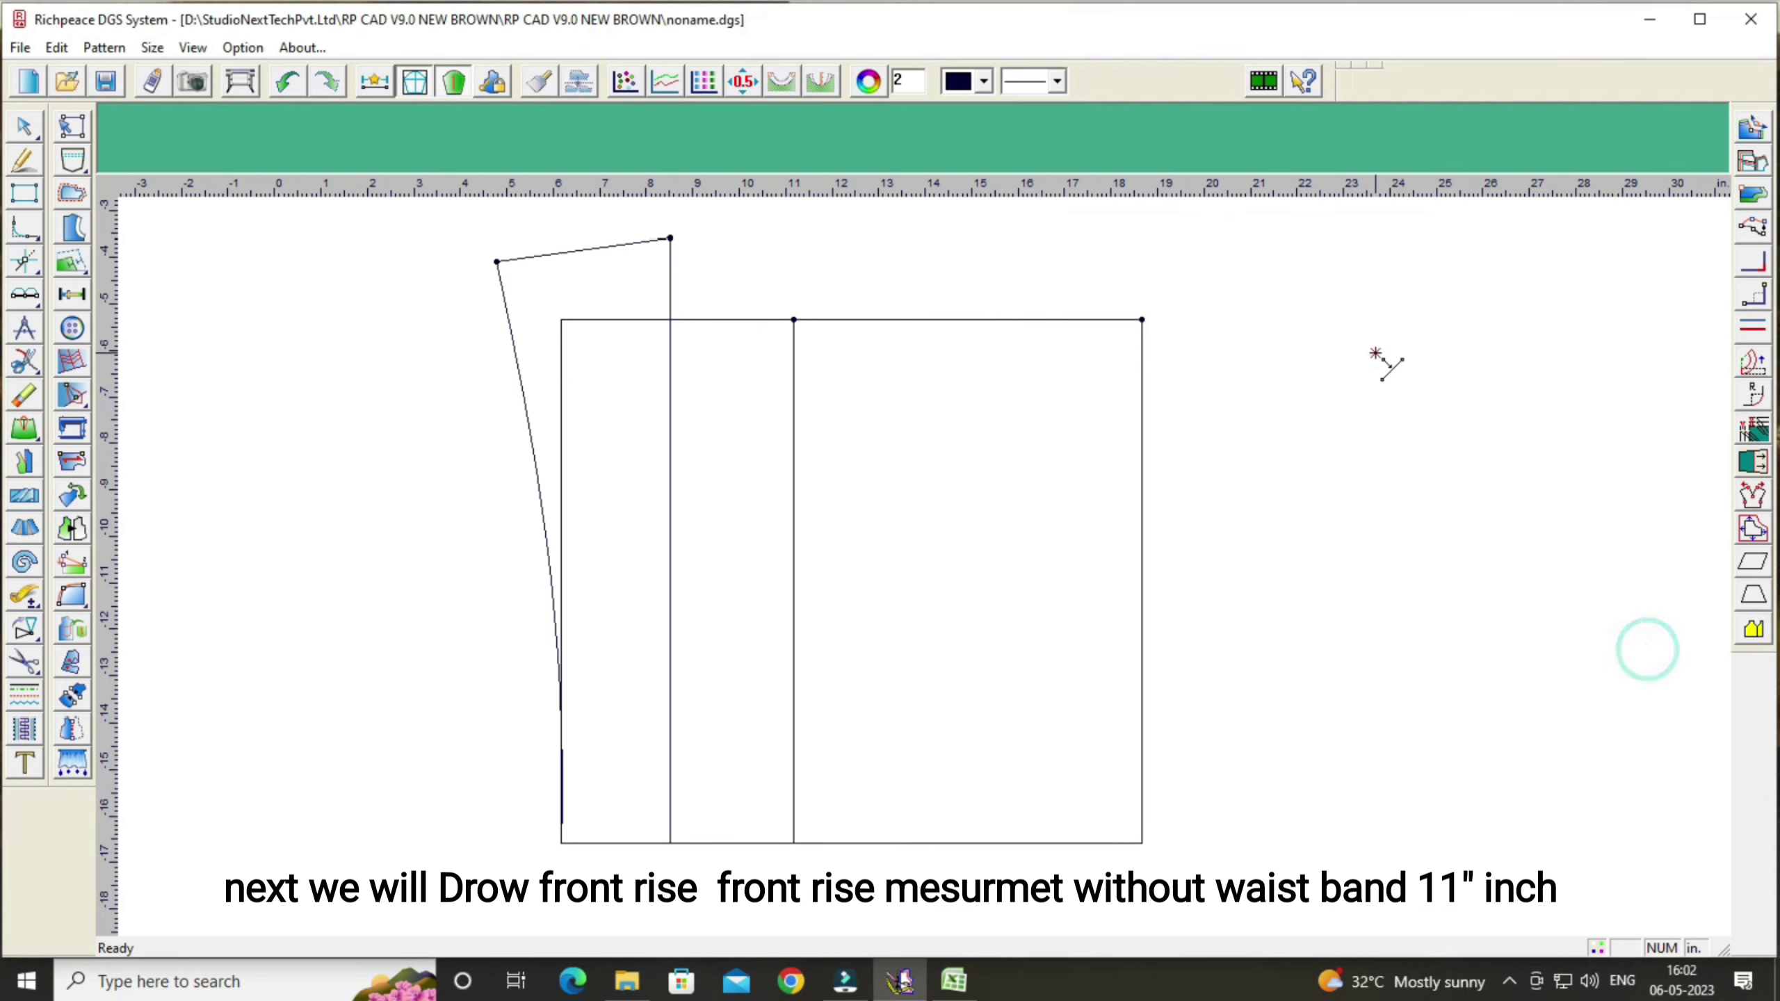
right_click(1287, 279)
left_click(1345, 294)
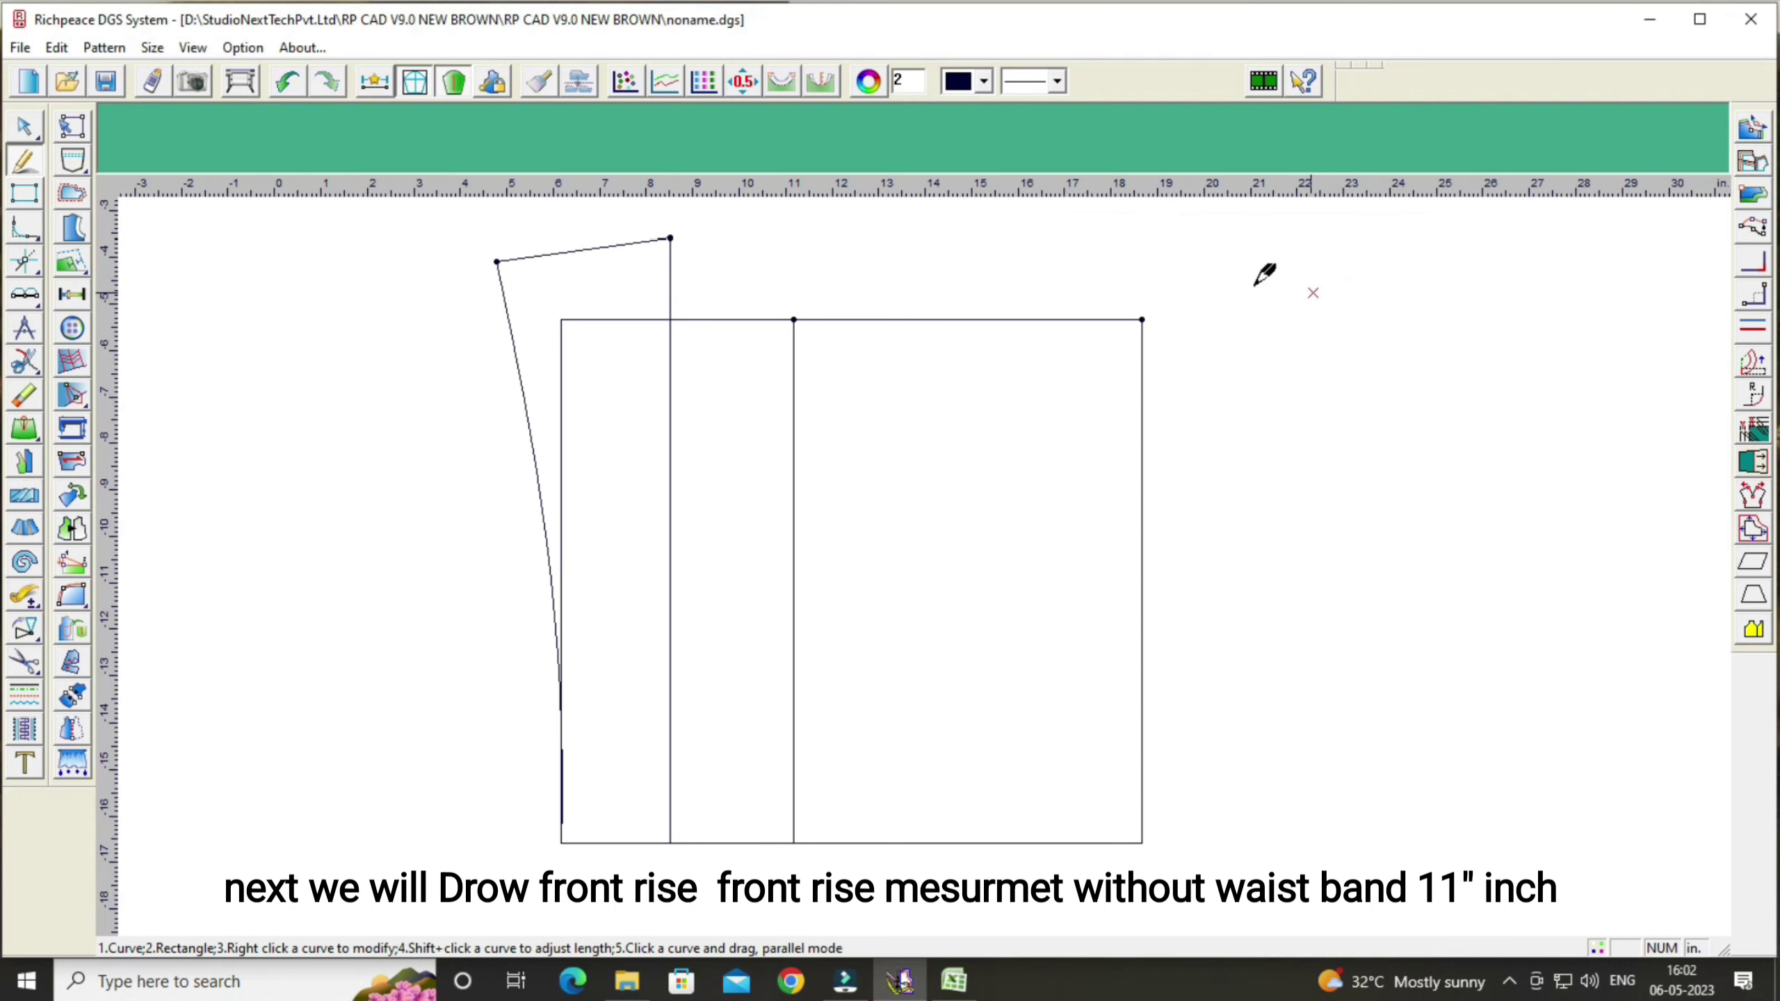
Step: Draw a line from the waist's inner end to the hip mark and bend it into the front rise curve
left_click(671, 238)
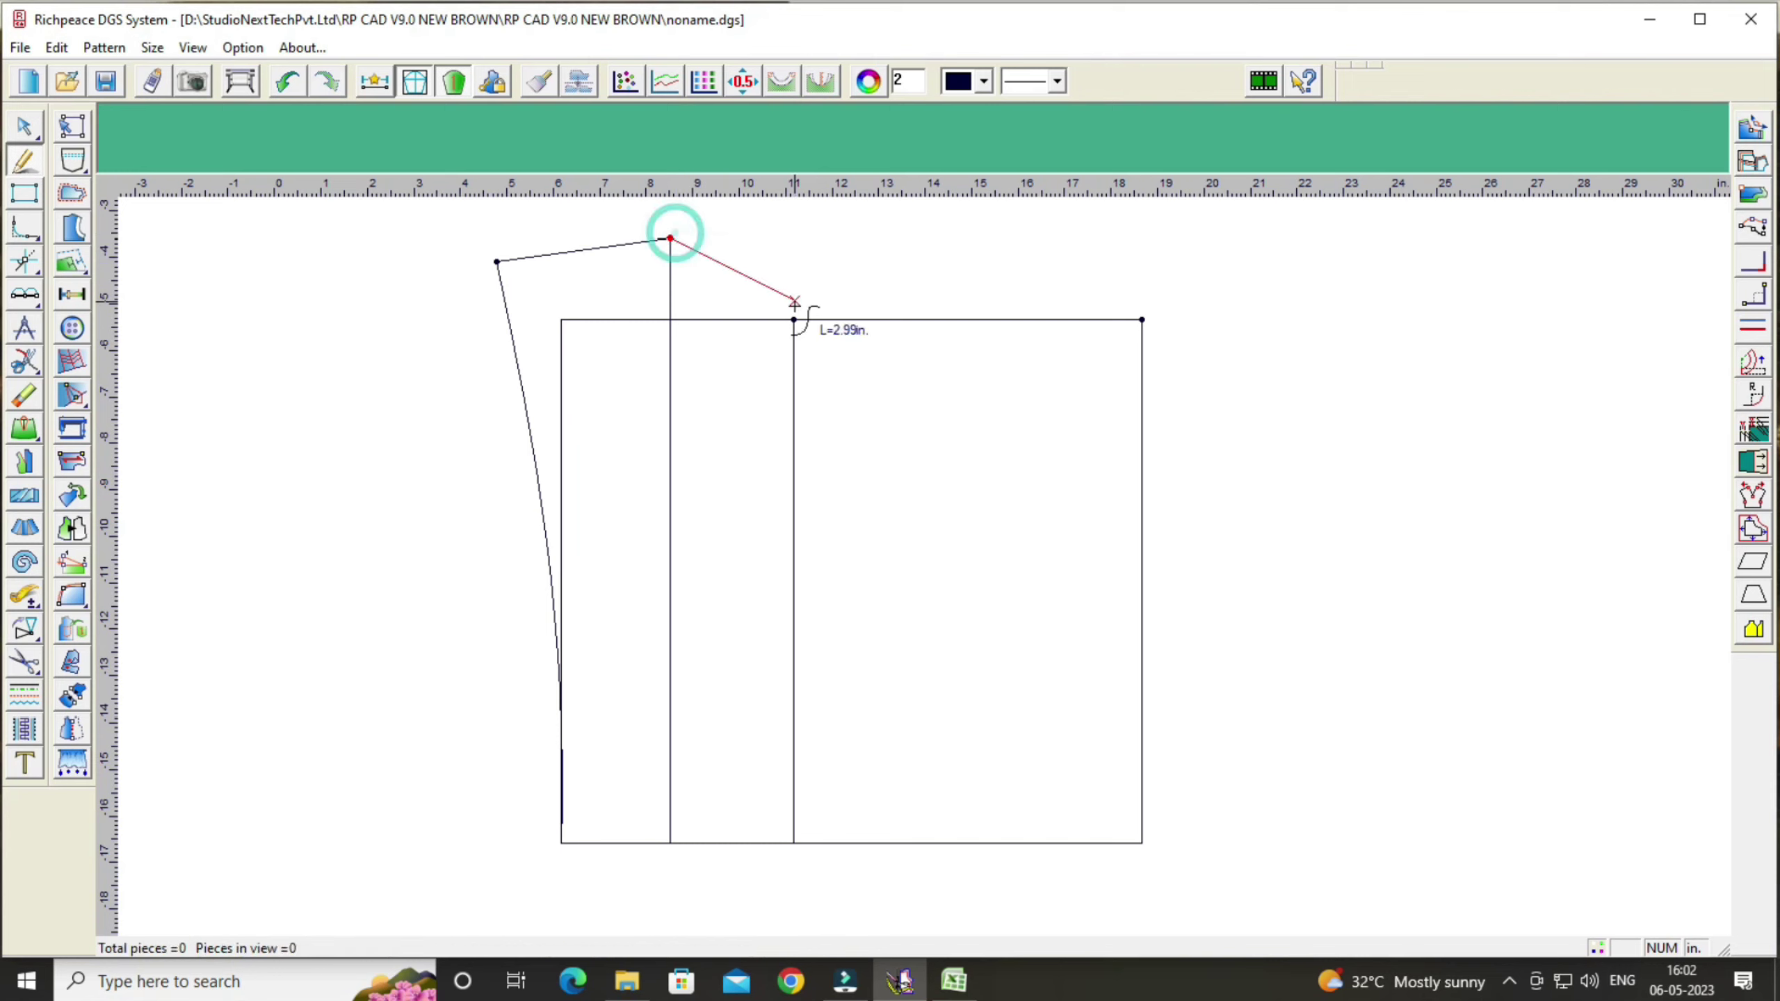
left_click(794, 320)
right_click(838, 259)
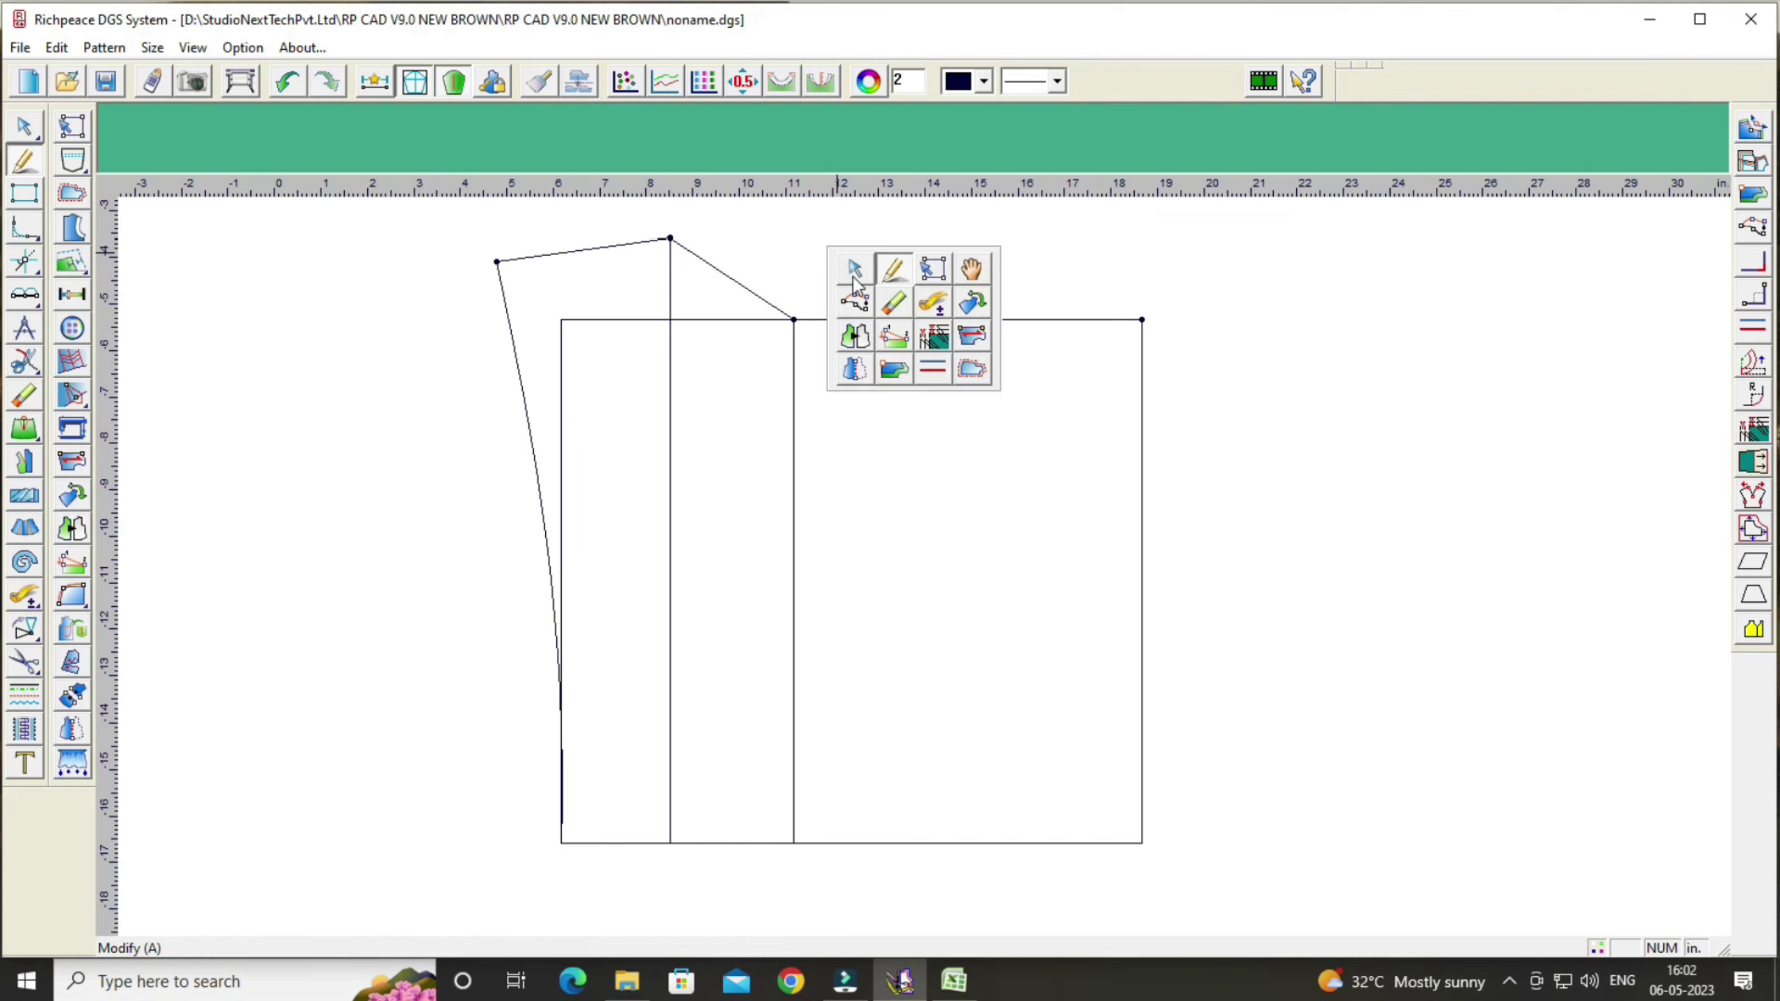
left_click(856, 280)
left_click(729, 278)
left_click_drag(729, 287, 701, 302)
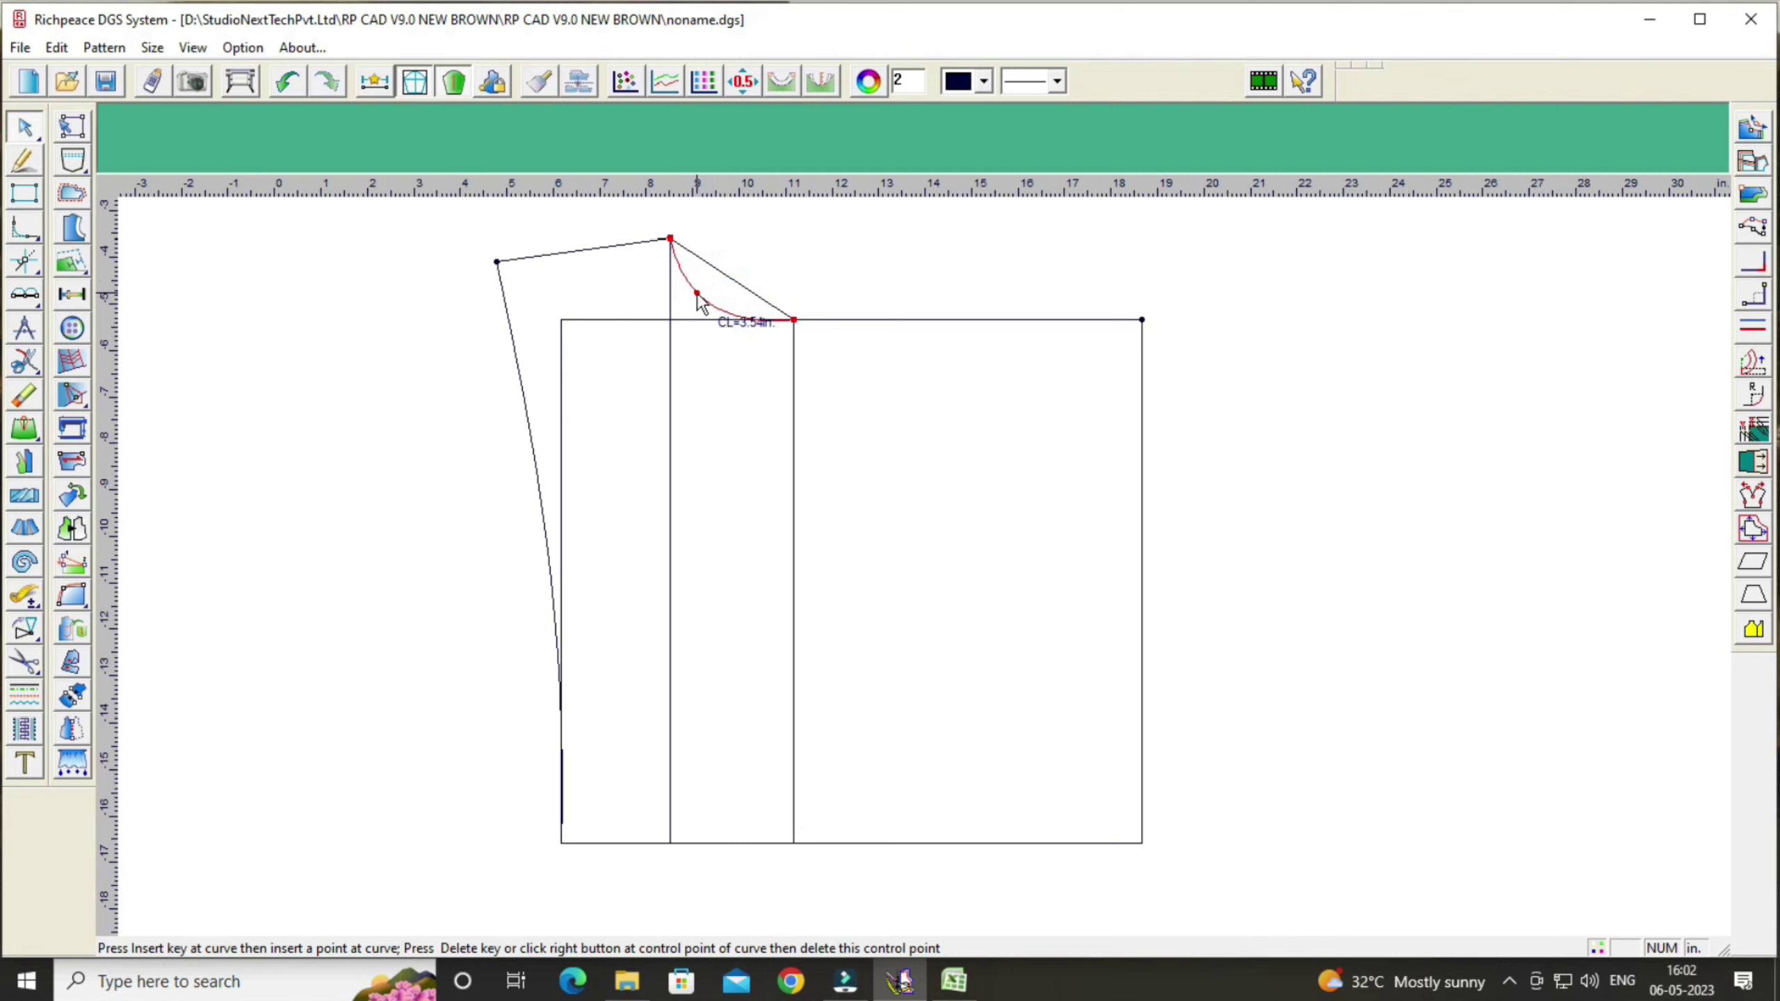
right_click(697, 295)
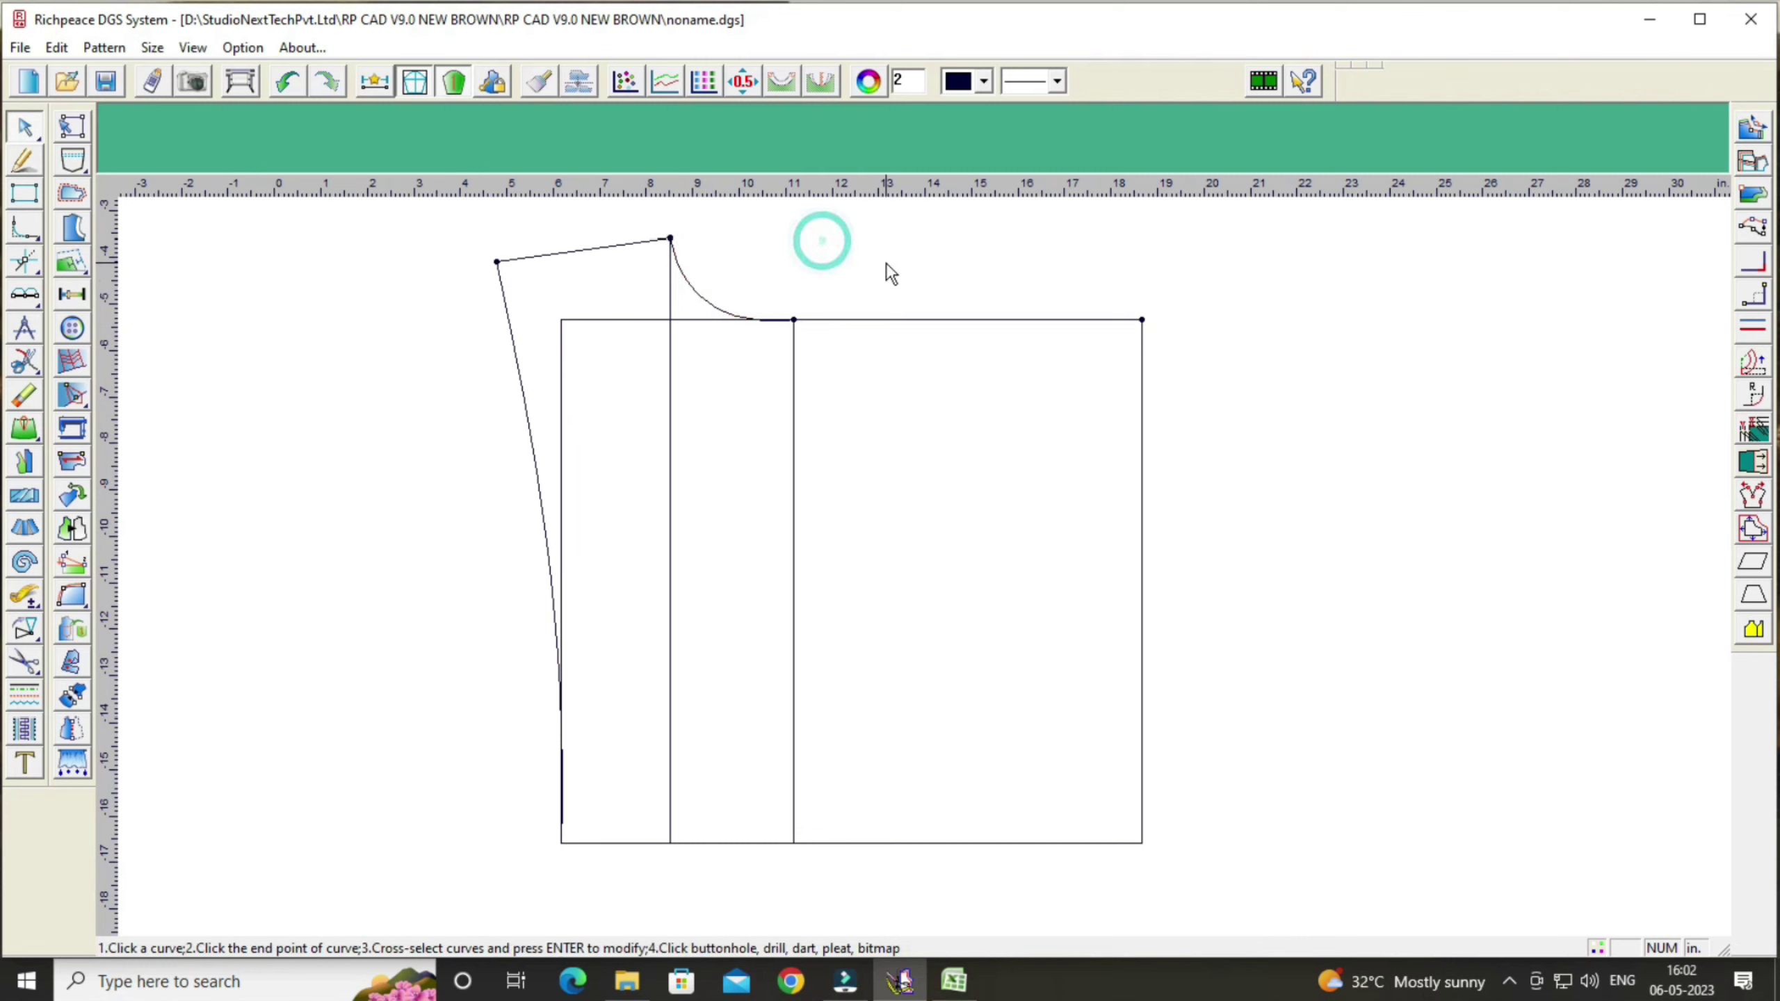
Step: Draw the top line to the right corner and erase the leftover rectangle top and left edges
right_click(1066, 377)
left_click(1096, 253)
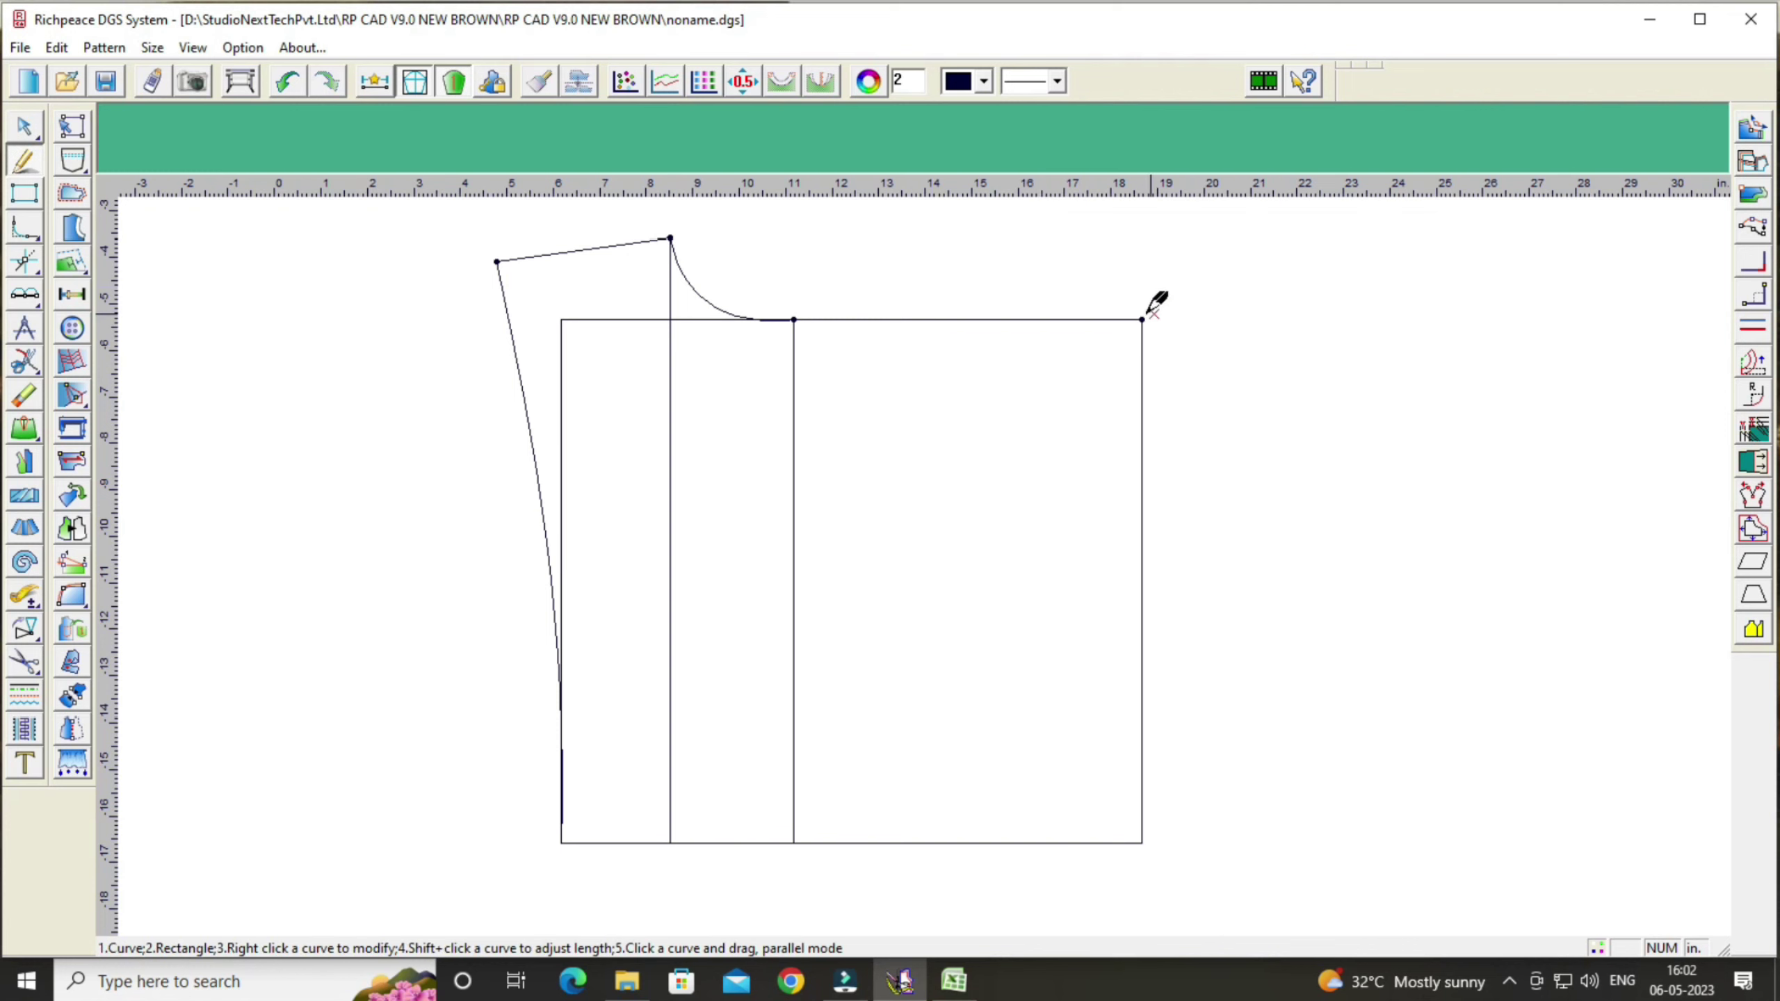
left_click(1142, 319)
right_click(802, 328)
left_click(22, 396)
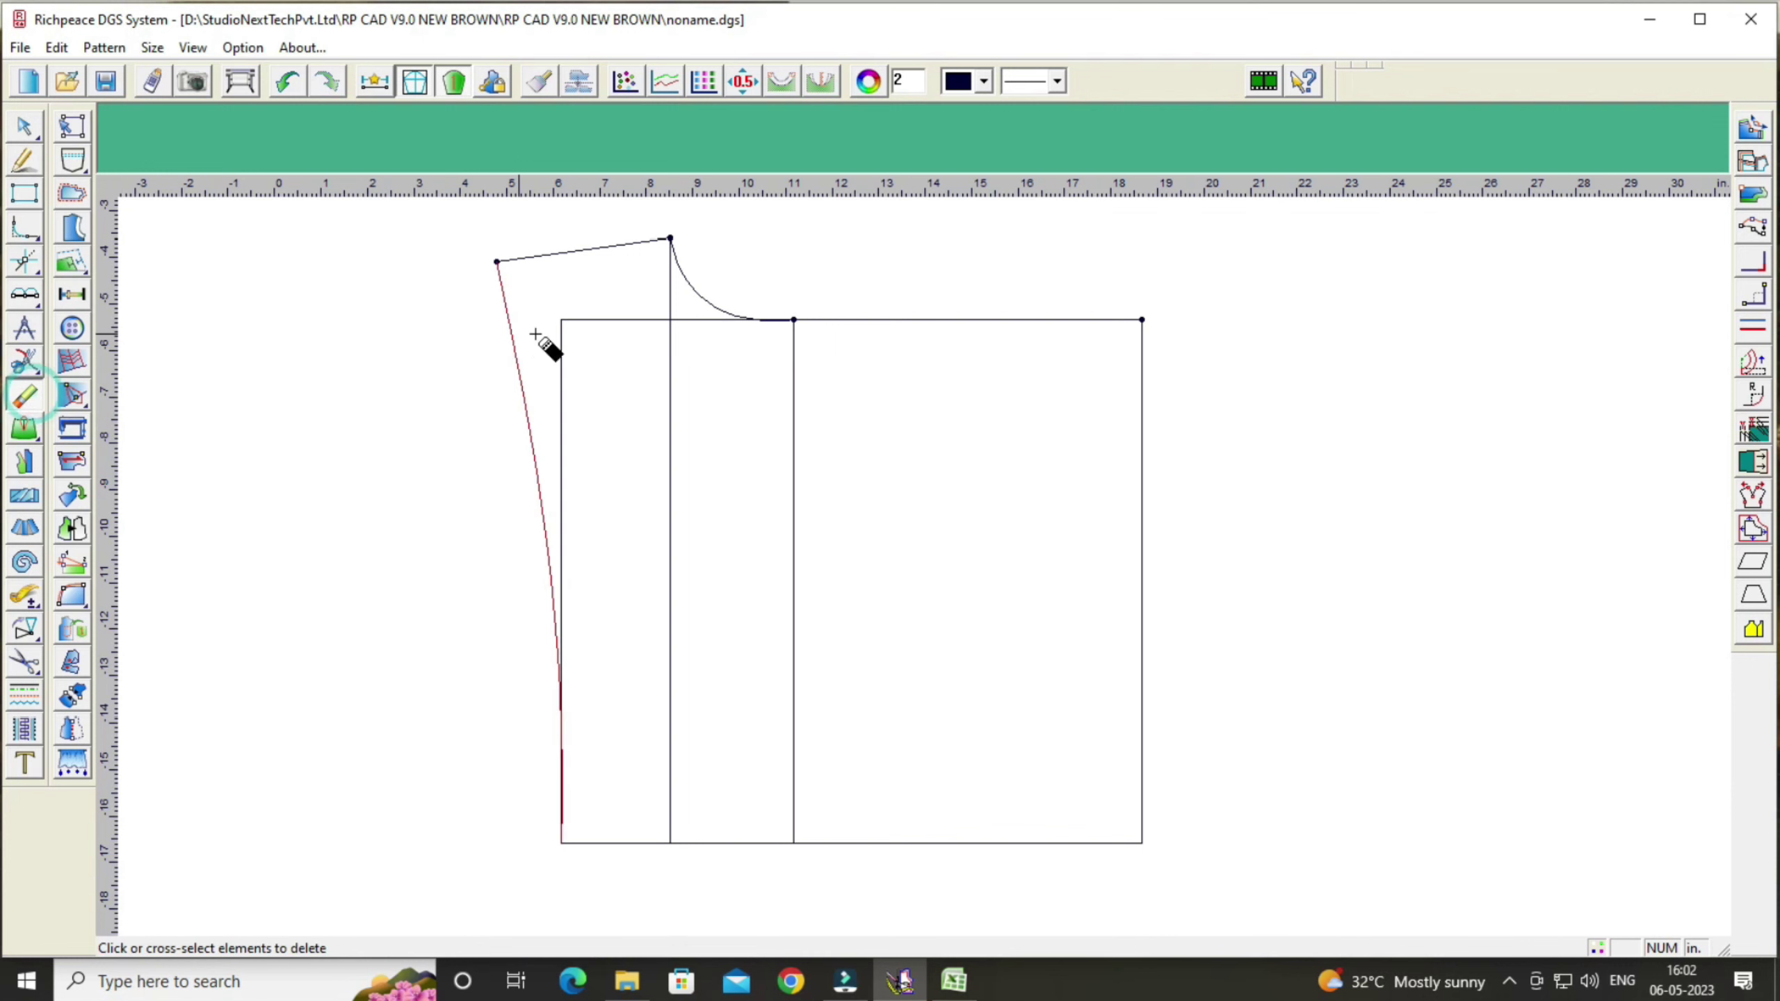
left_click(599, 343)
left_click(561, 361)
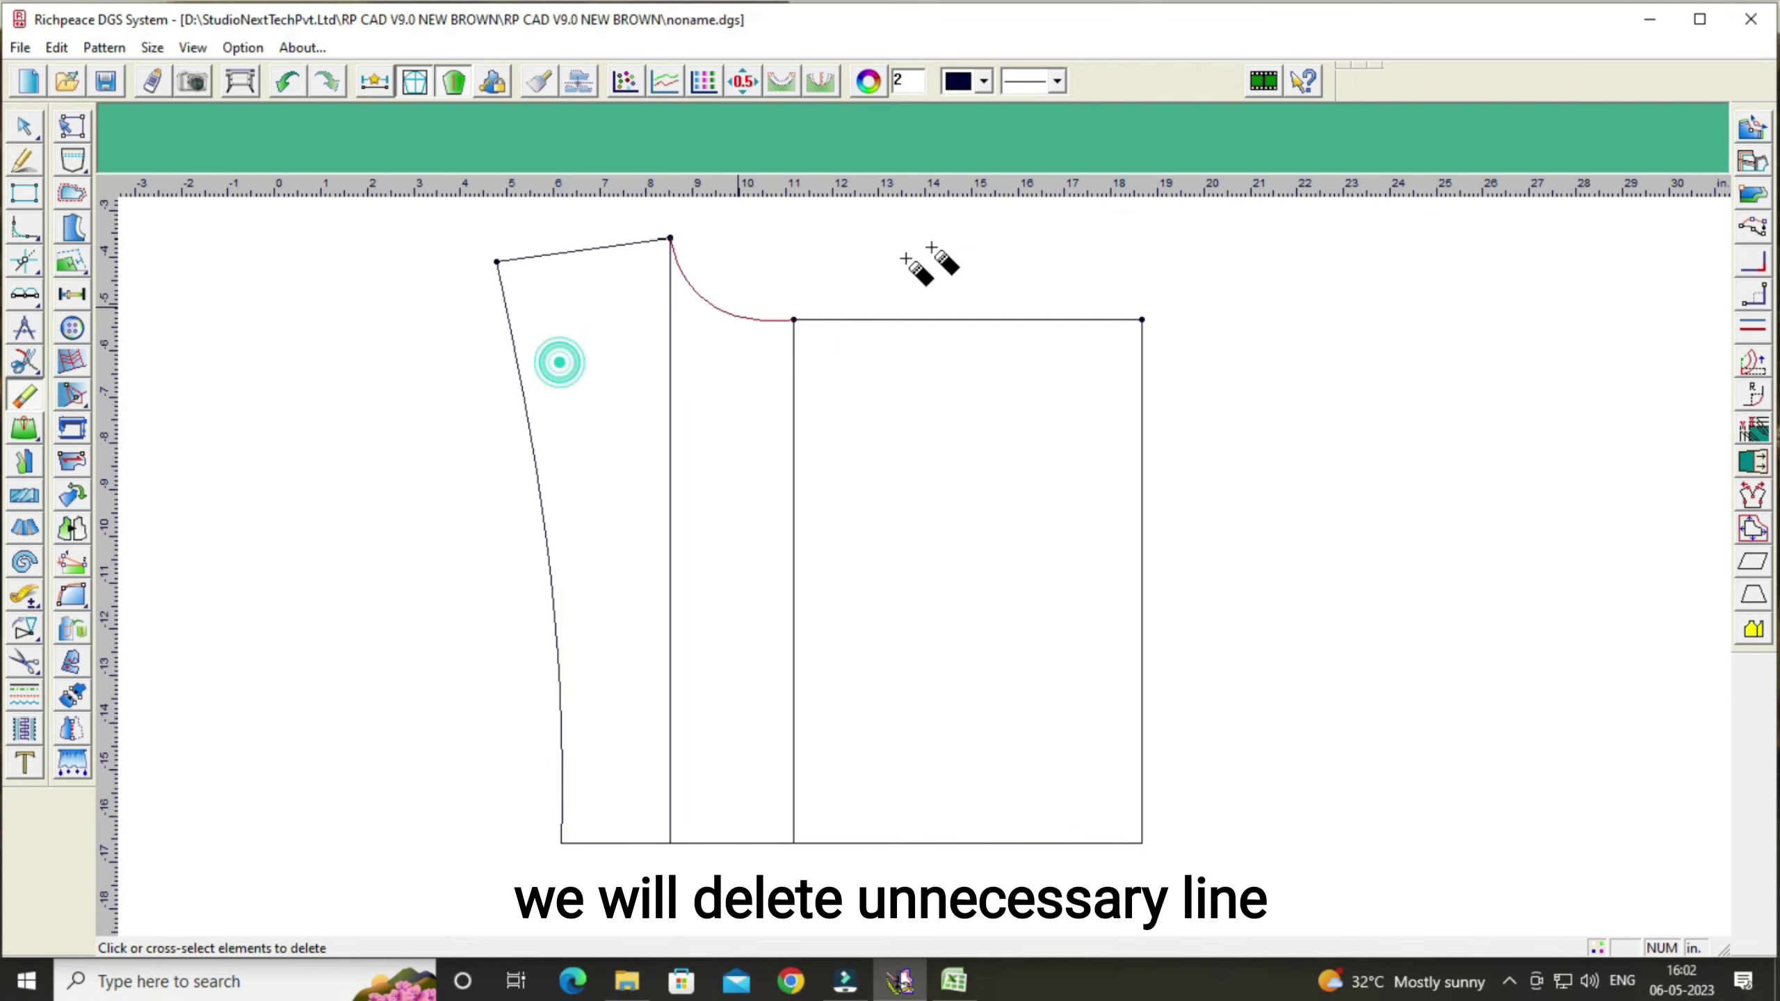
Step: Refine the front rise curve's control points to smooth it
right_click(925, 242)
left_click(942, 258)
left_click(744, 318)
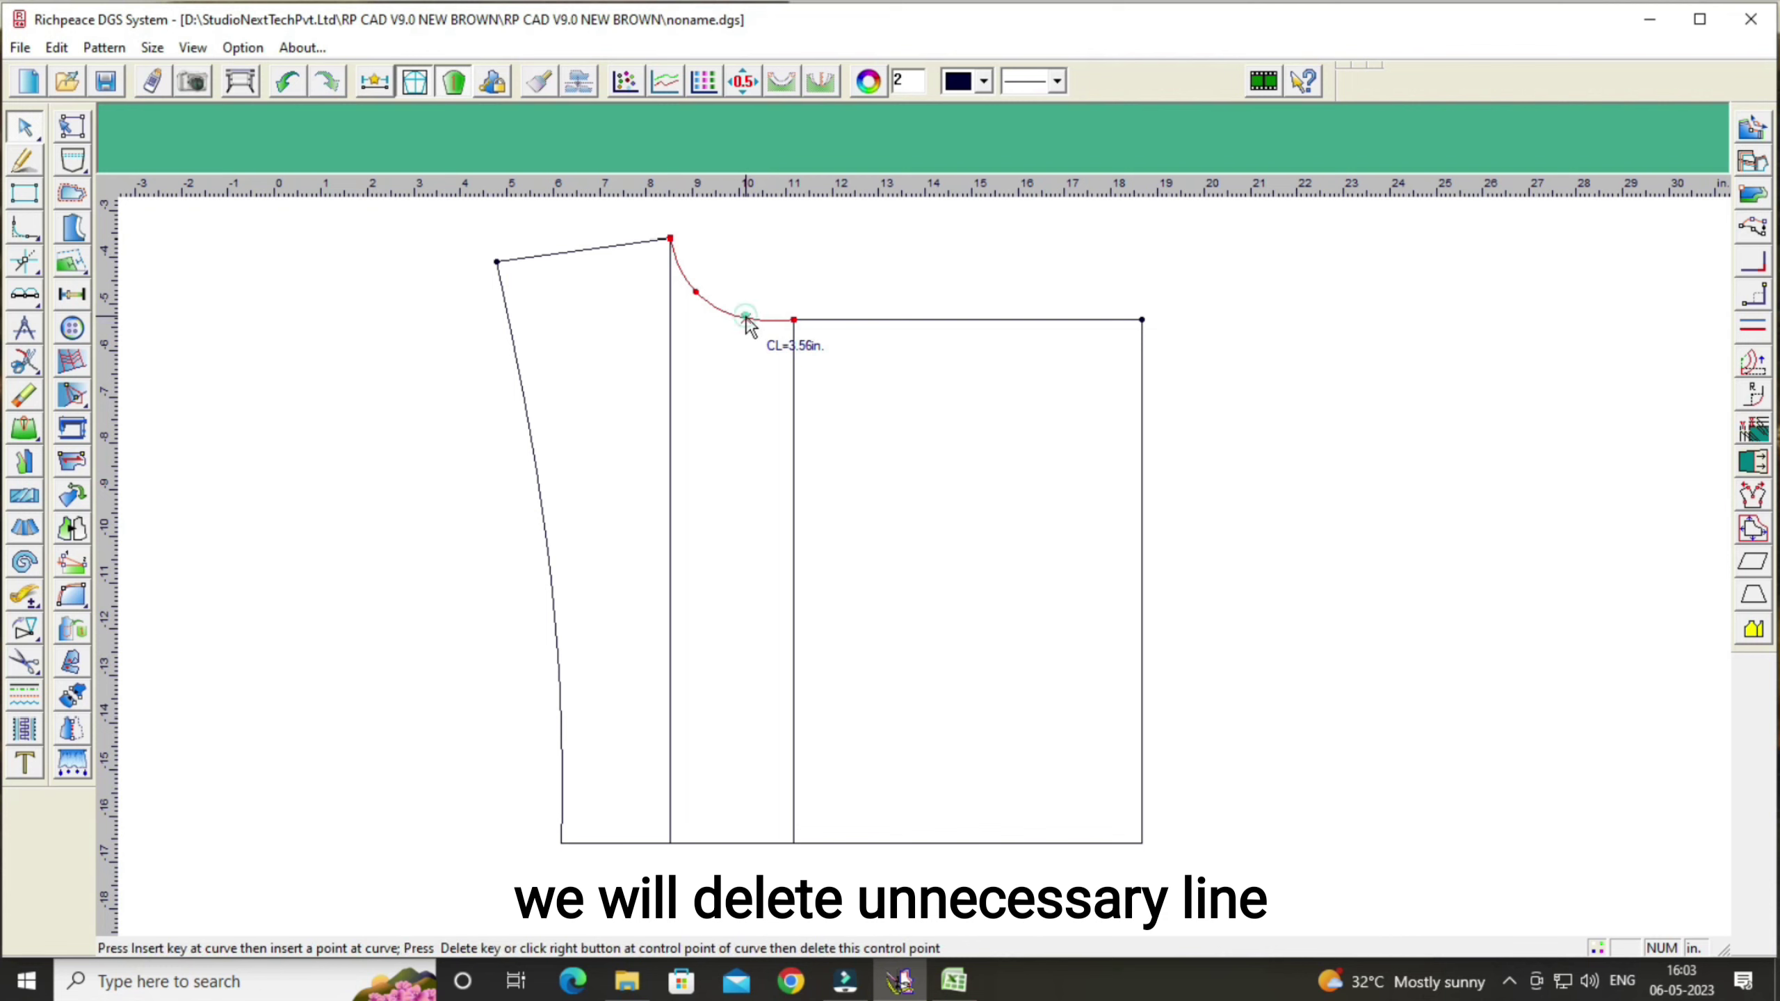
left_click(739, 317)
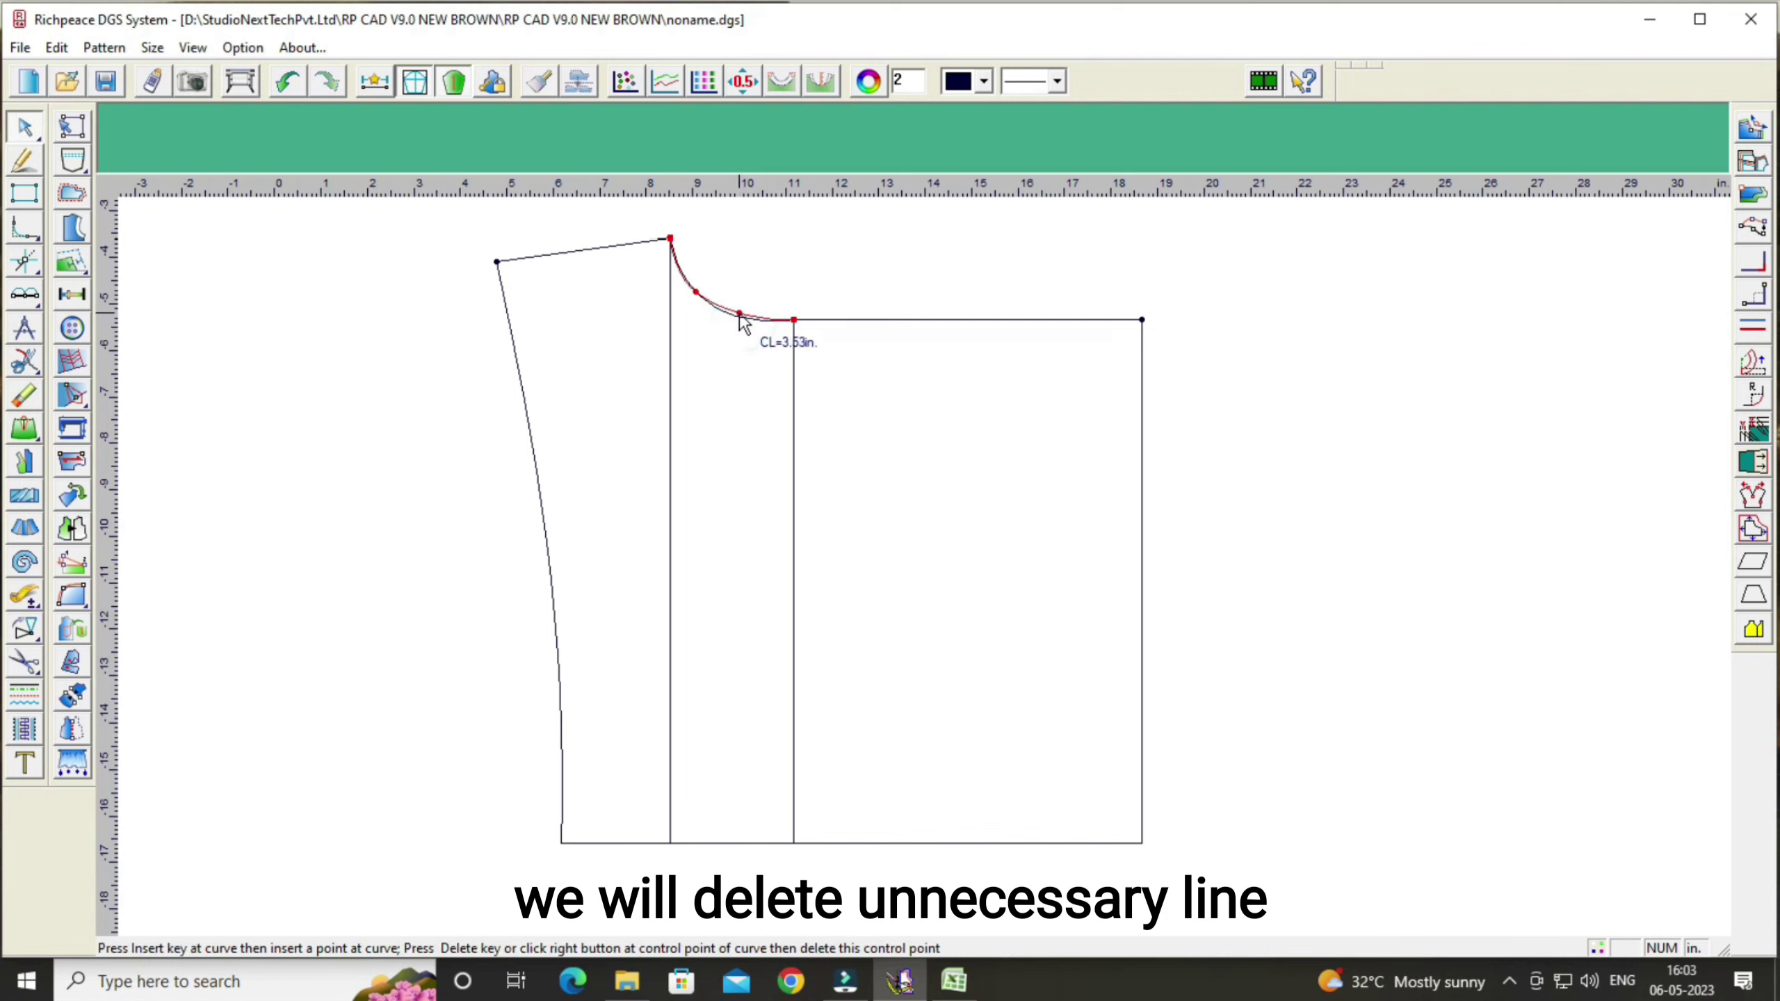
right_click(806, 269)
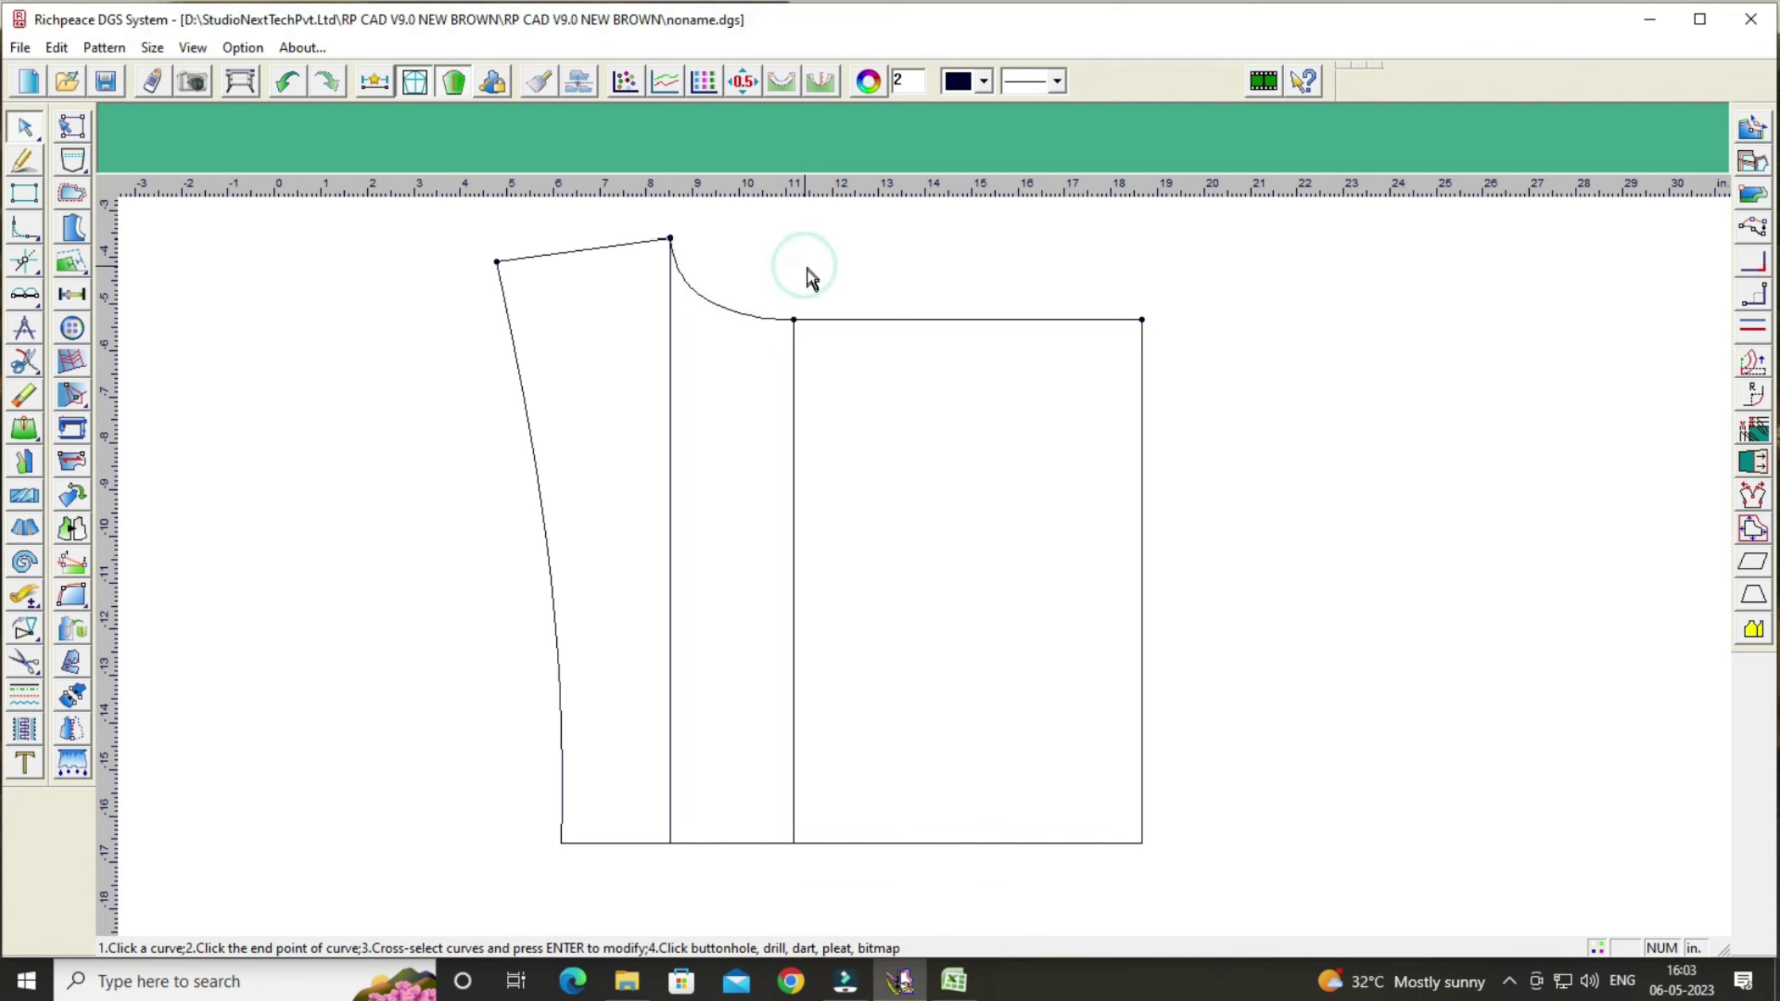
left_click(696, 294)
left_click(696, 293)
Step: Compare the combined length of the 7.5-inch top line and the crotch curve
right_click(699, 338)
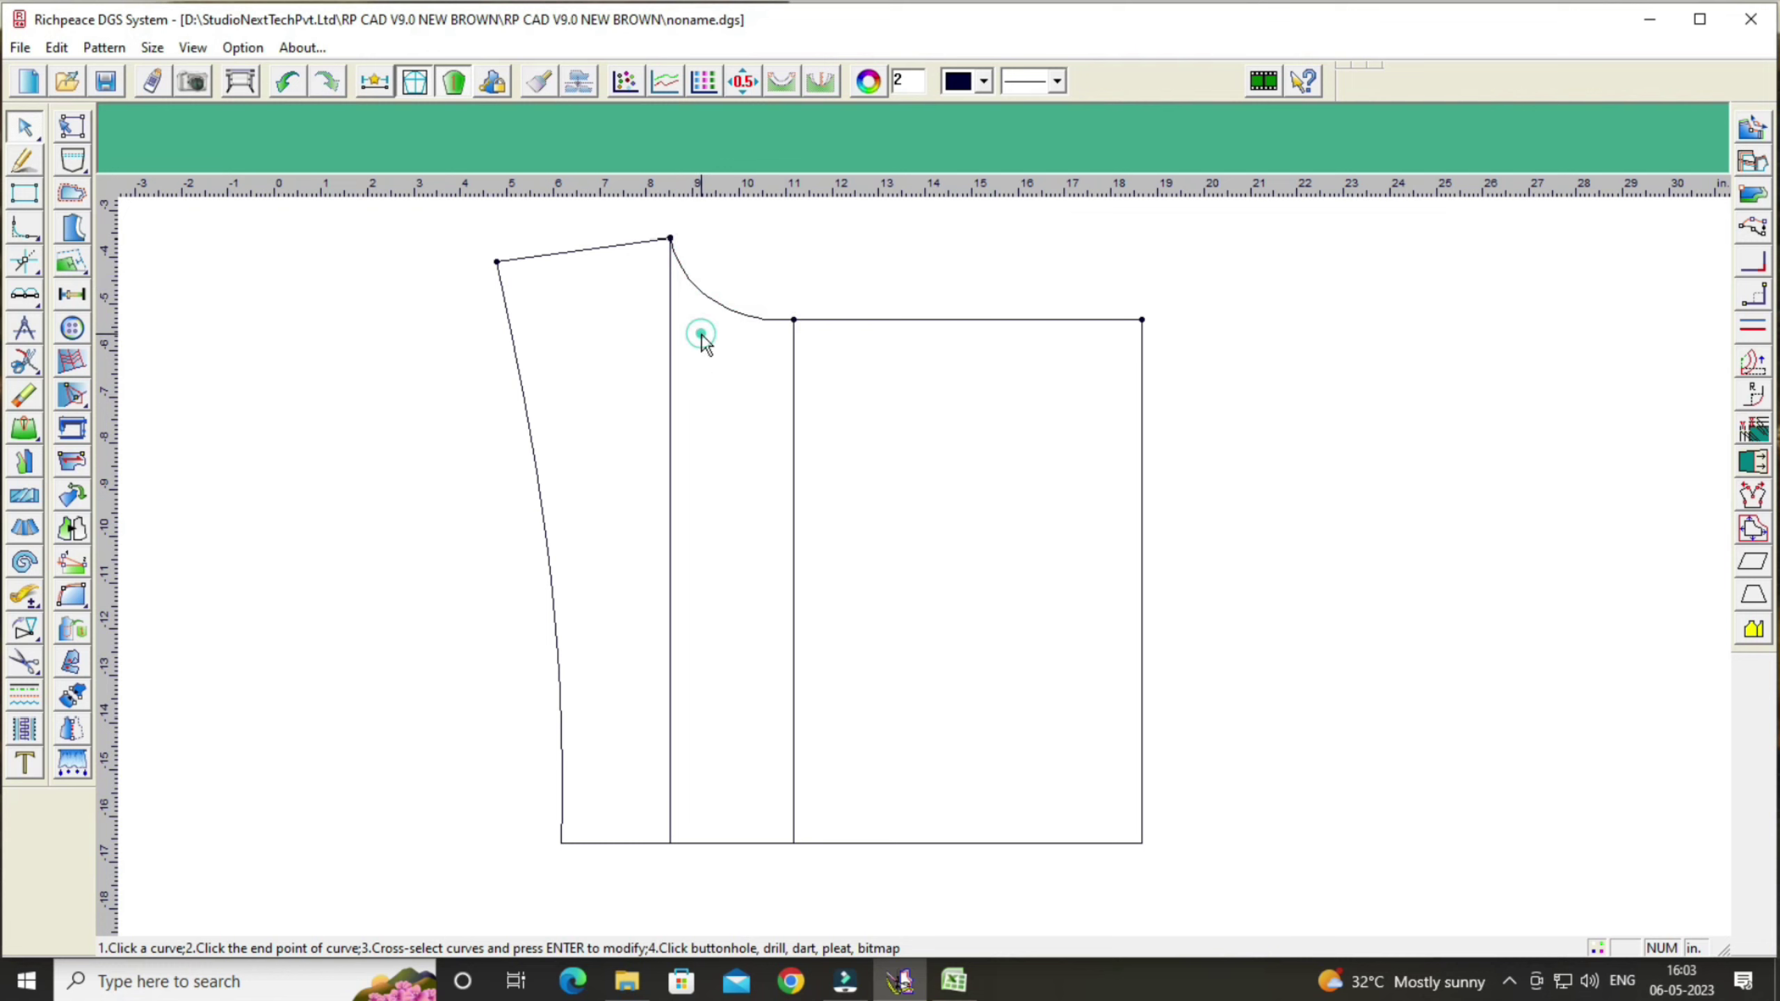
left_click(720, 331)
right_click(721, 330)
left_click(24, 597)
left_click(908, 320)
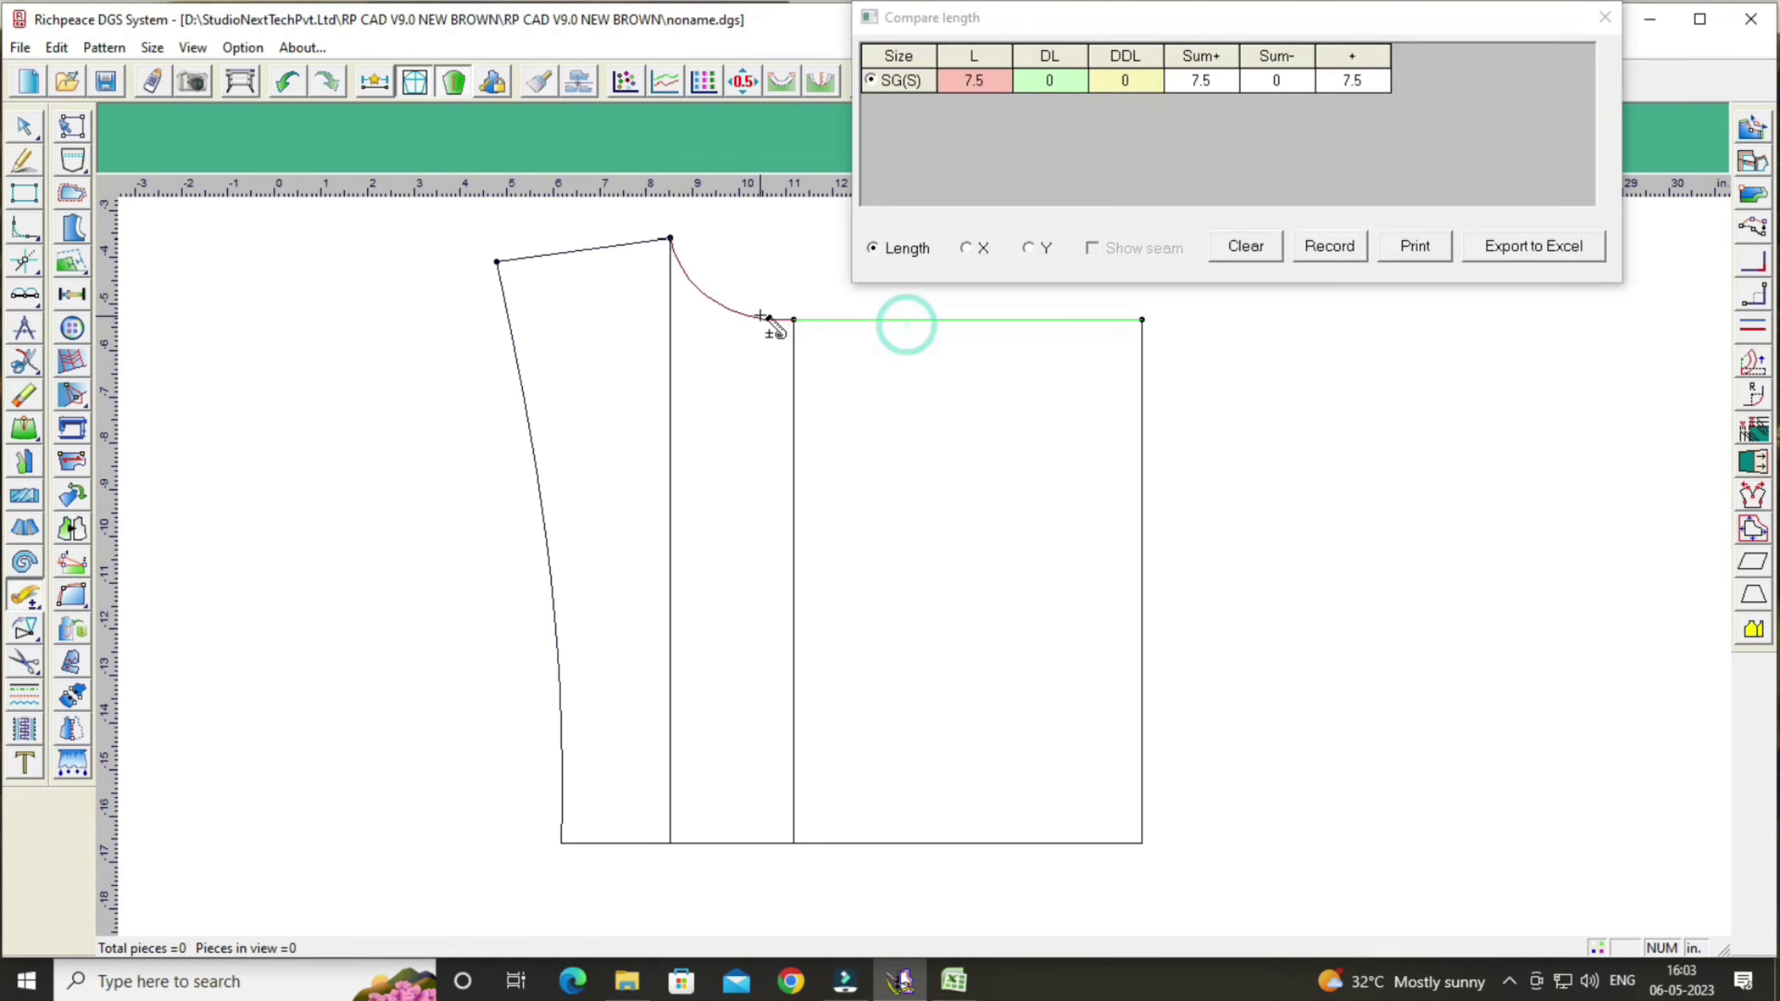
left_click(759, 315)
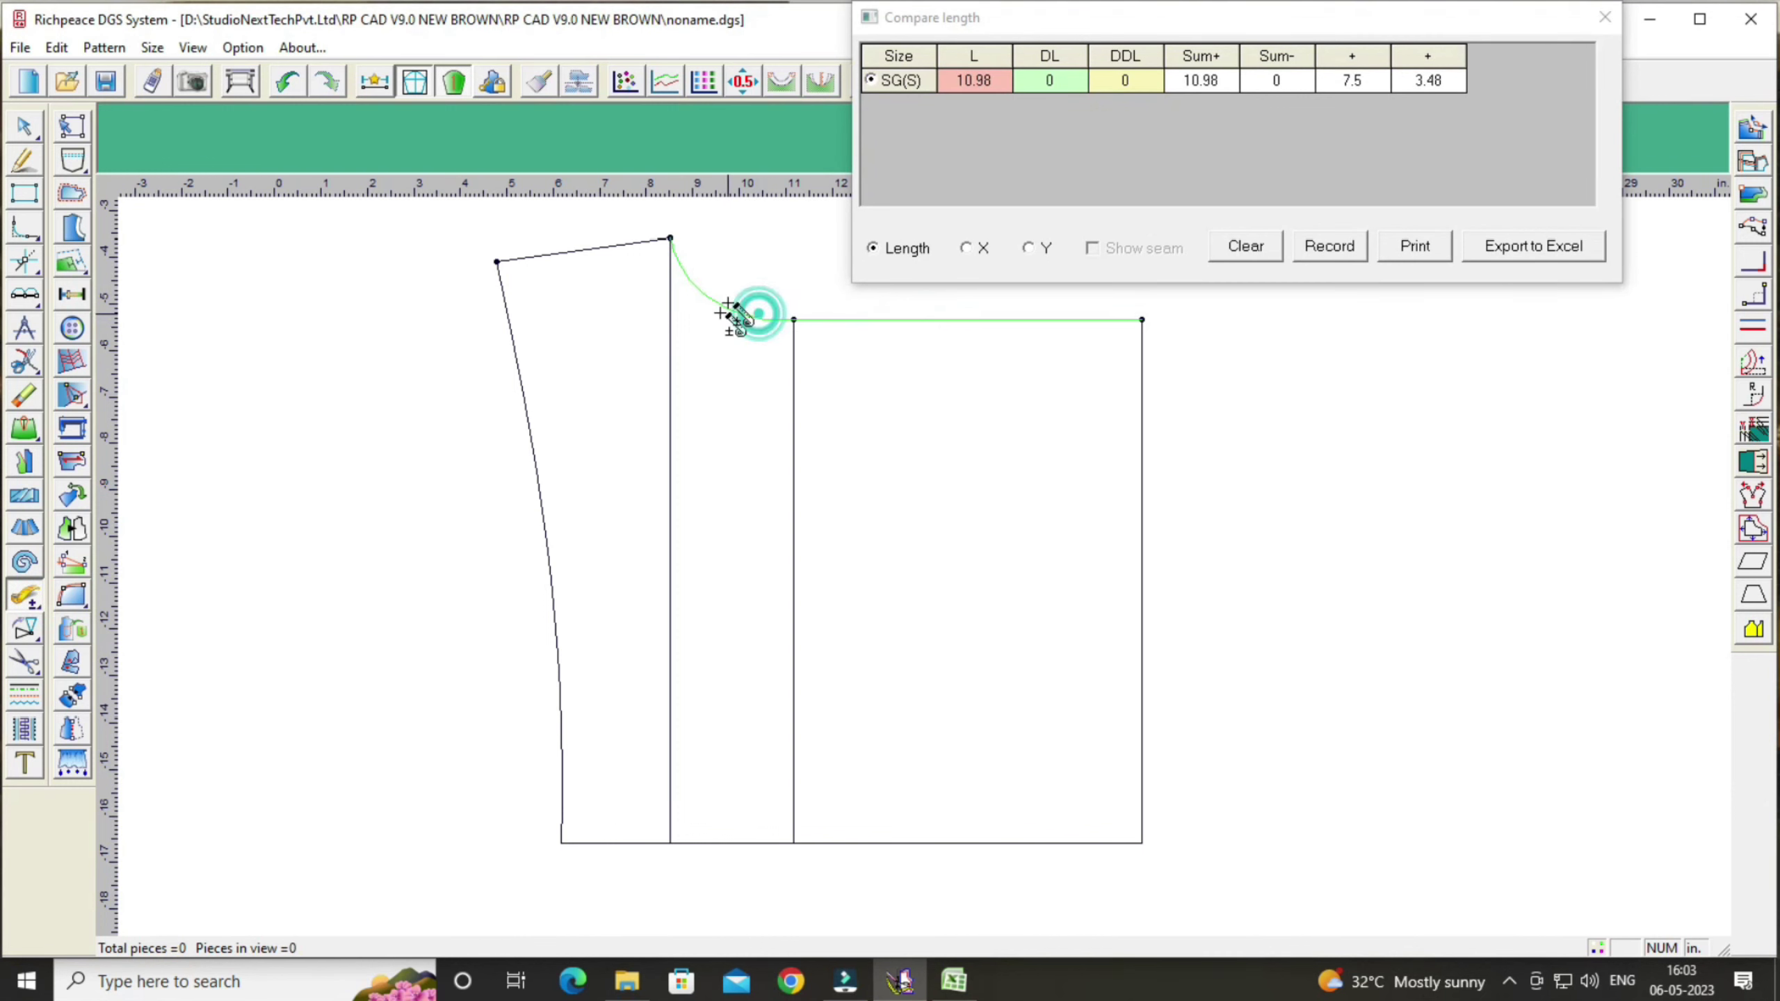
left_click(1604, 24)
Step: Reselect the crotch curve with the Modify tool to prepare reshaping
right_click(1001, 295)
left_click(943, 294)
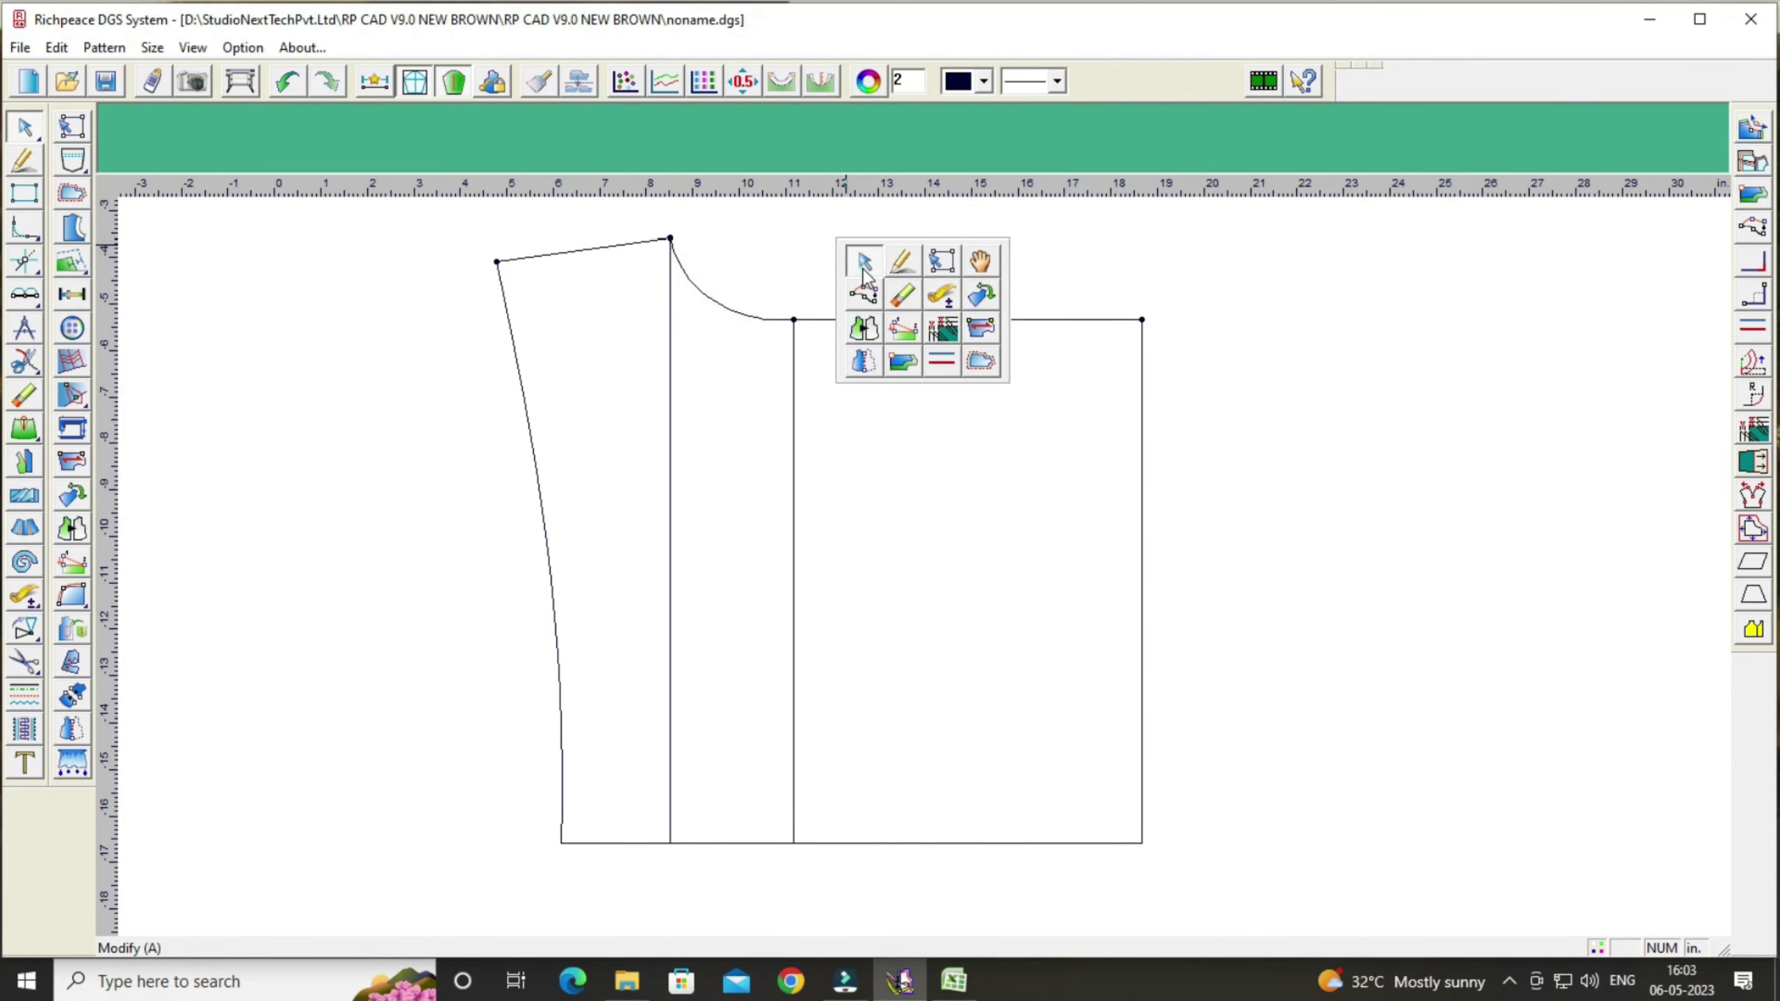
left_click(689, 284)
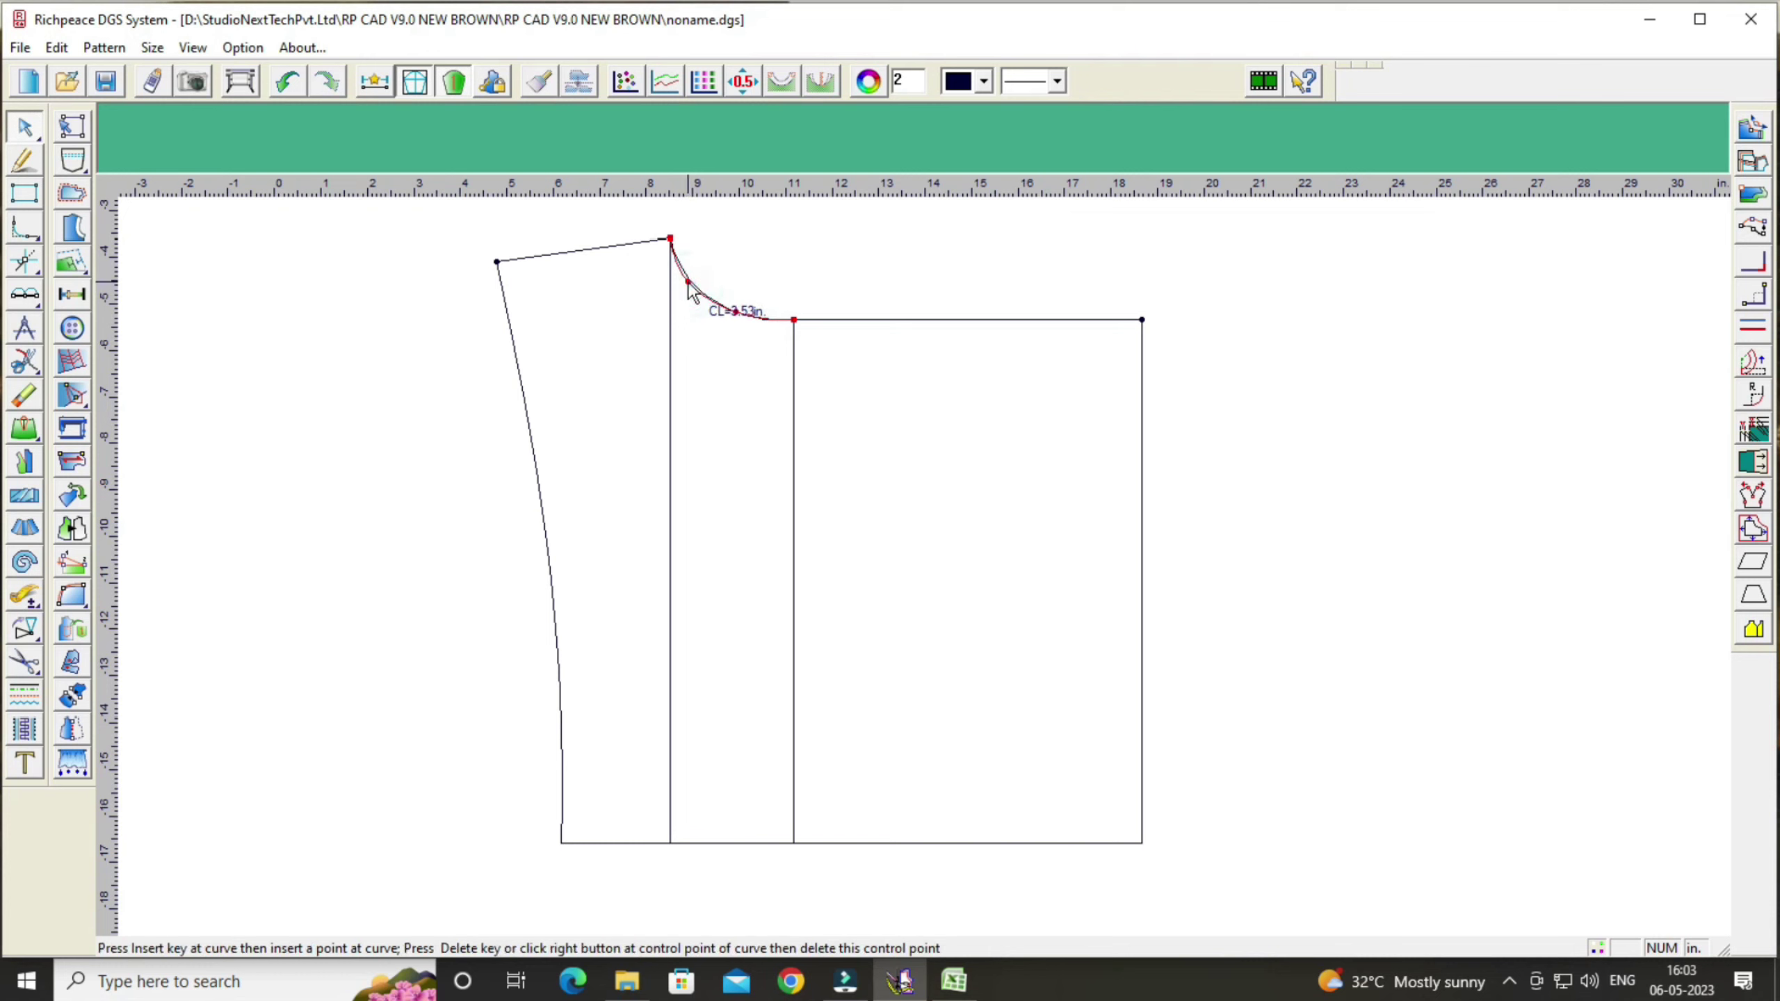
right_click(693, 295)
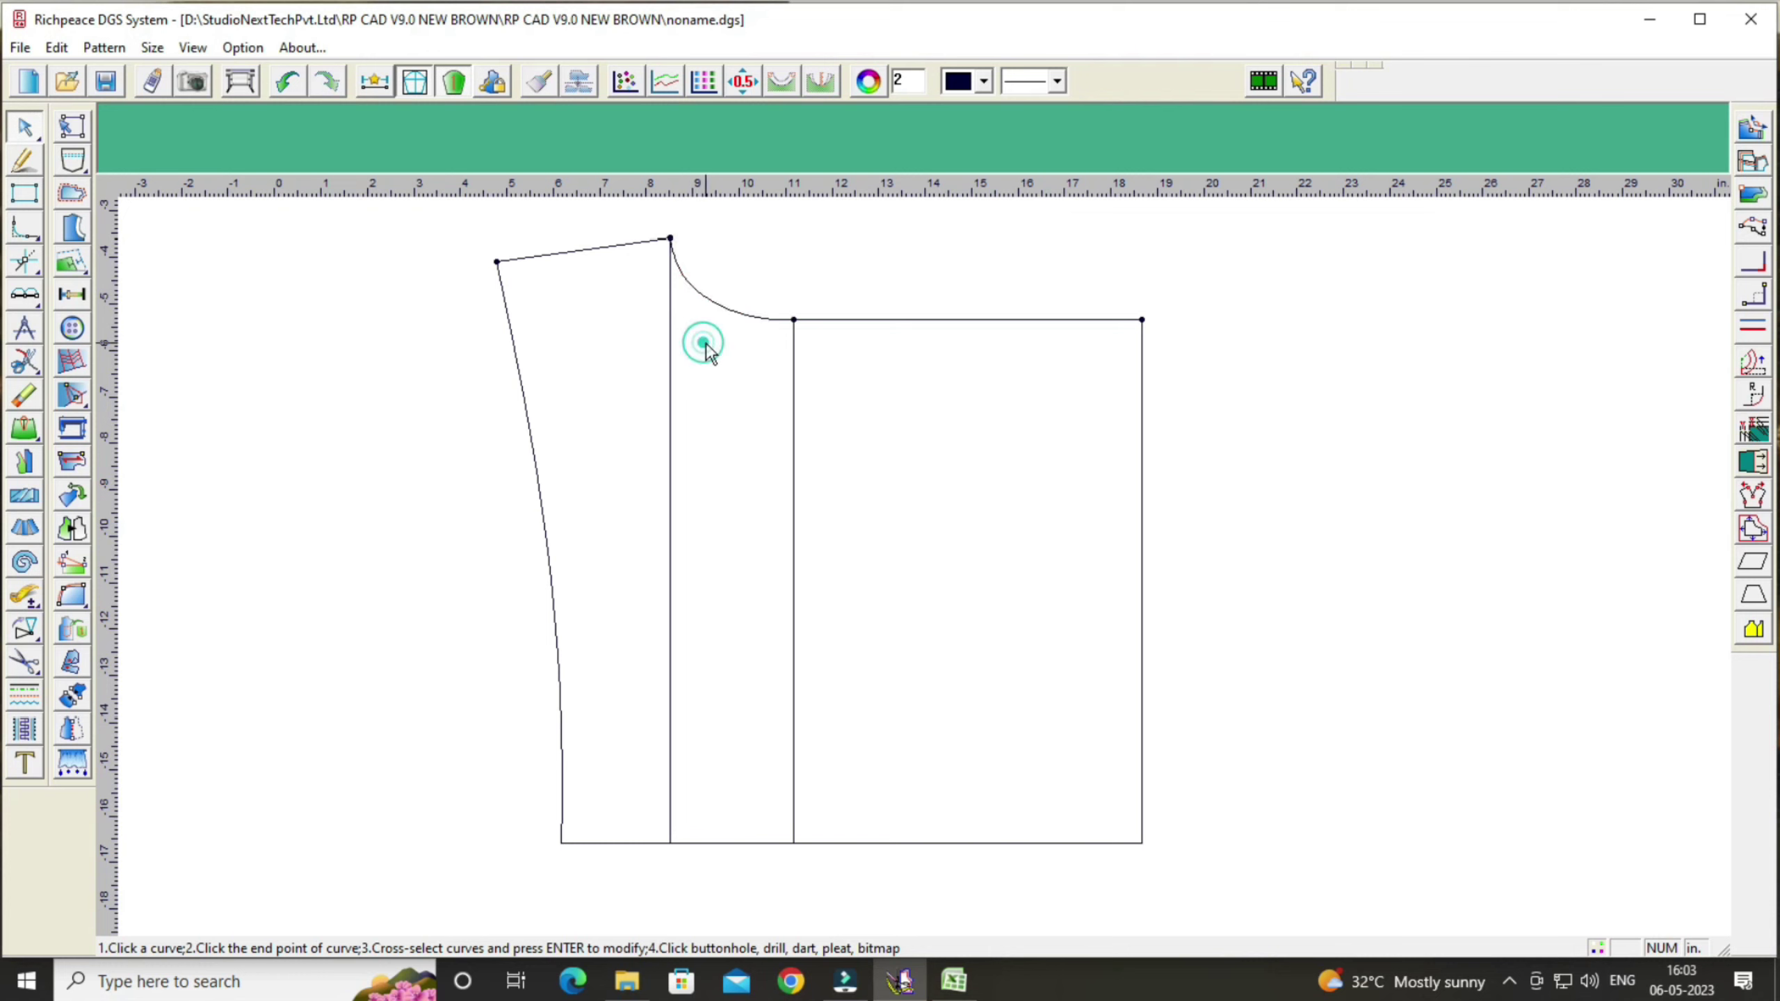
left_click(731, 310)
right_click(731, 310)
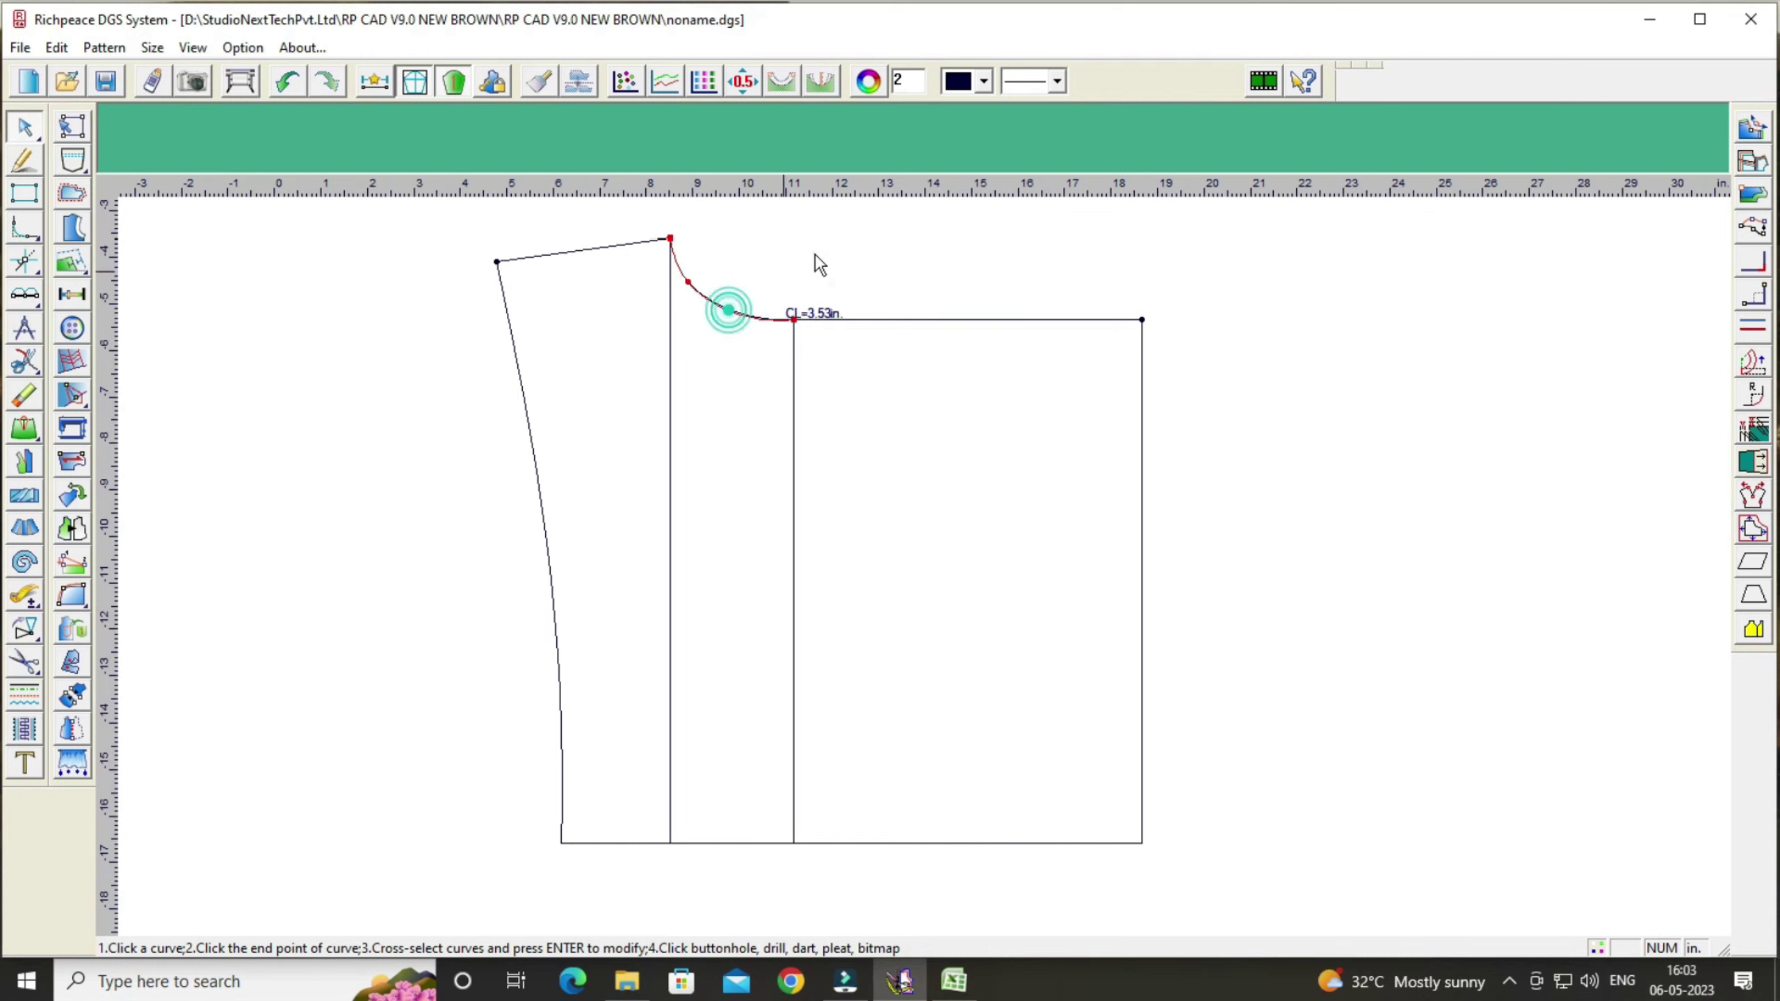
left_click(814, 252)
Step: Re-measure the 7.5-inch line with the crotch curve and nudge a curve control point
left_click(24, 596)
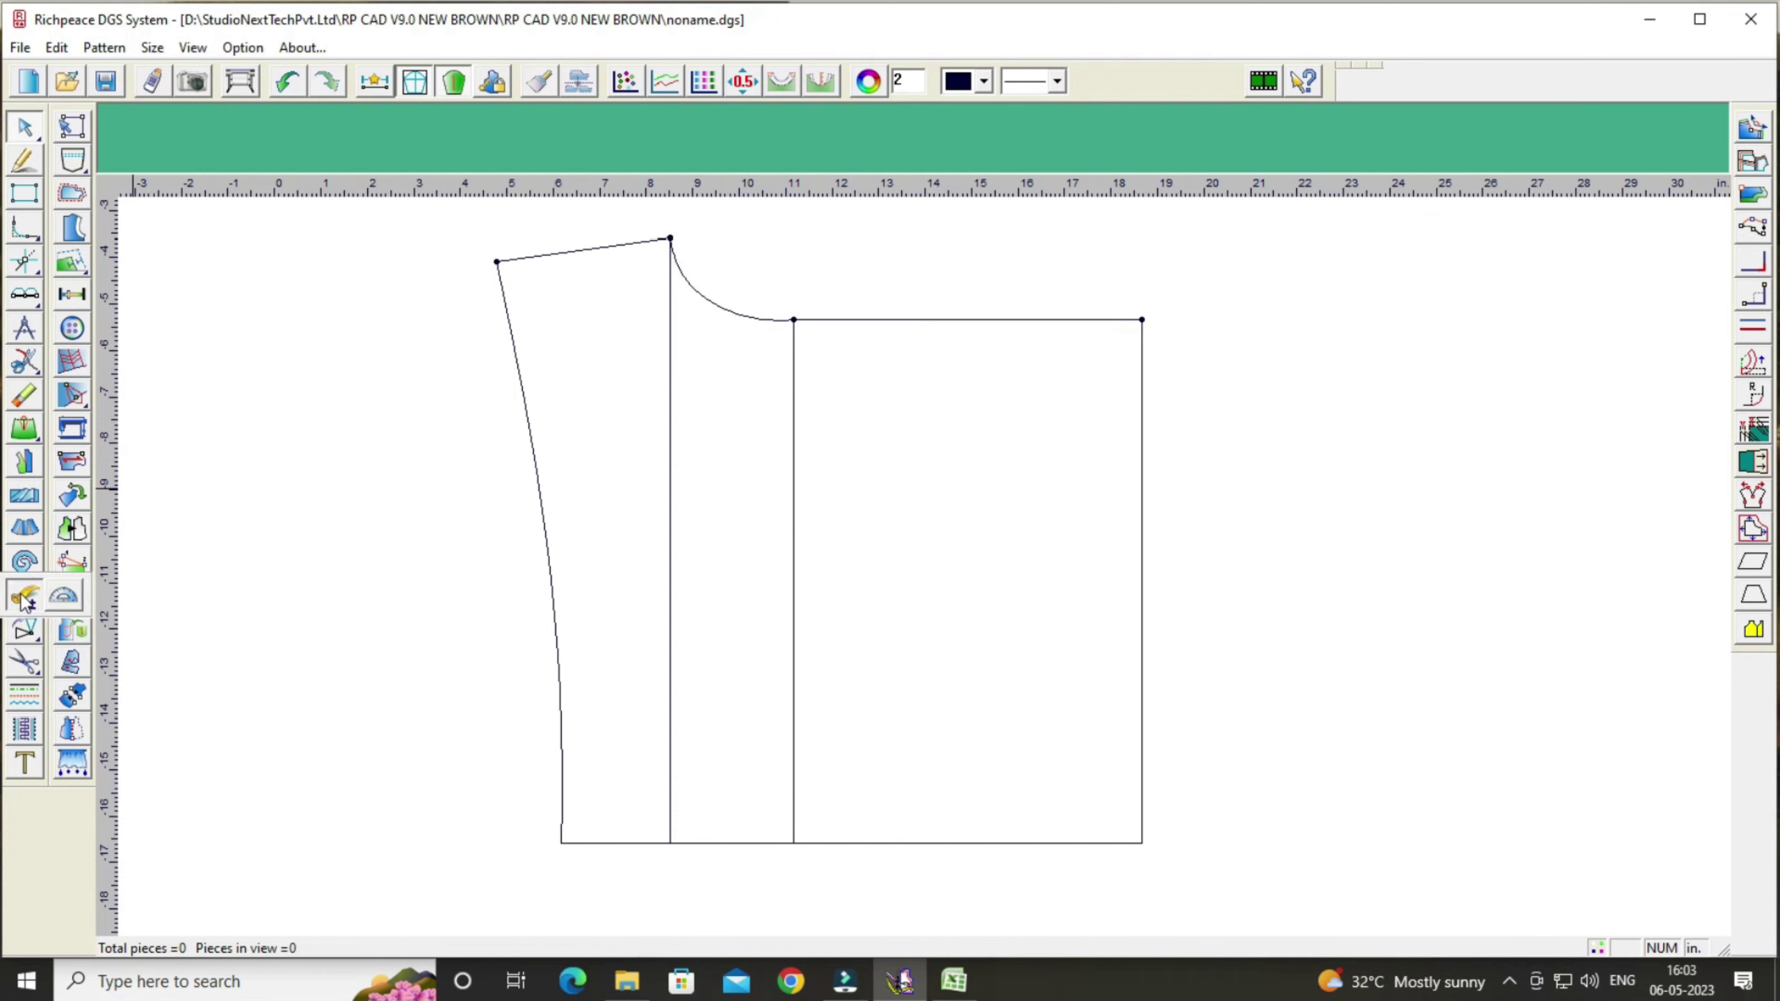
left_click(930, 319)
left_click(754, 316)
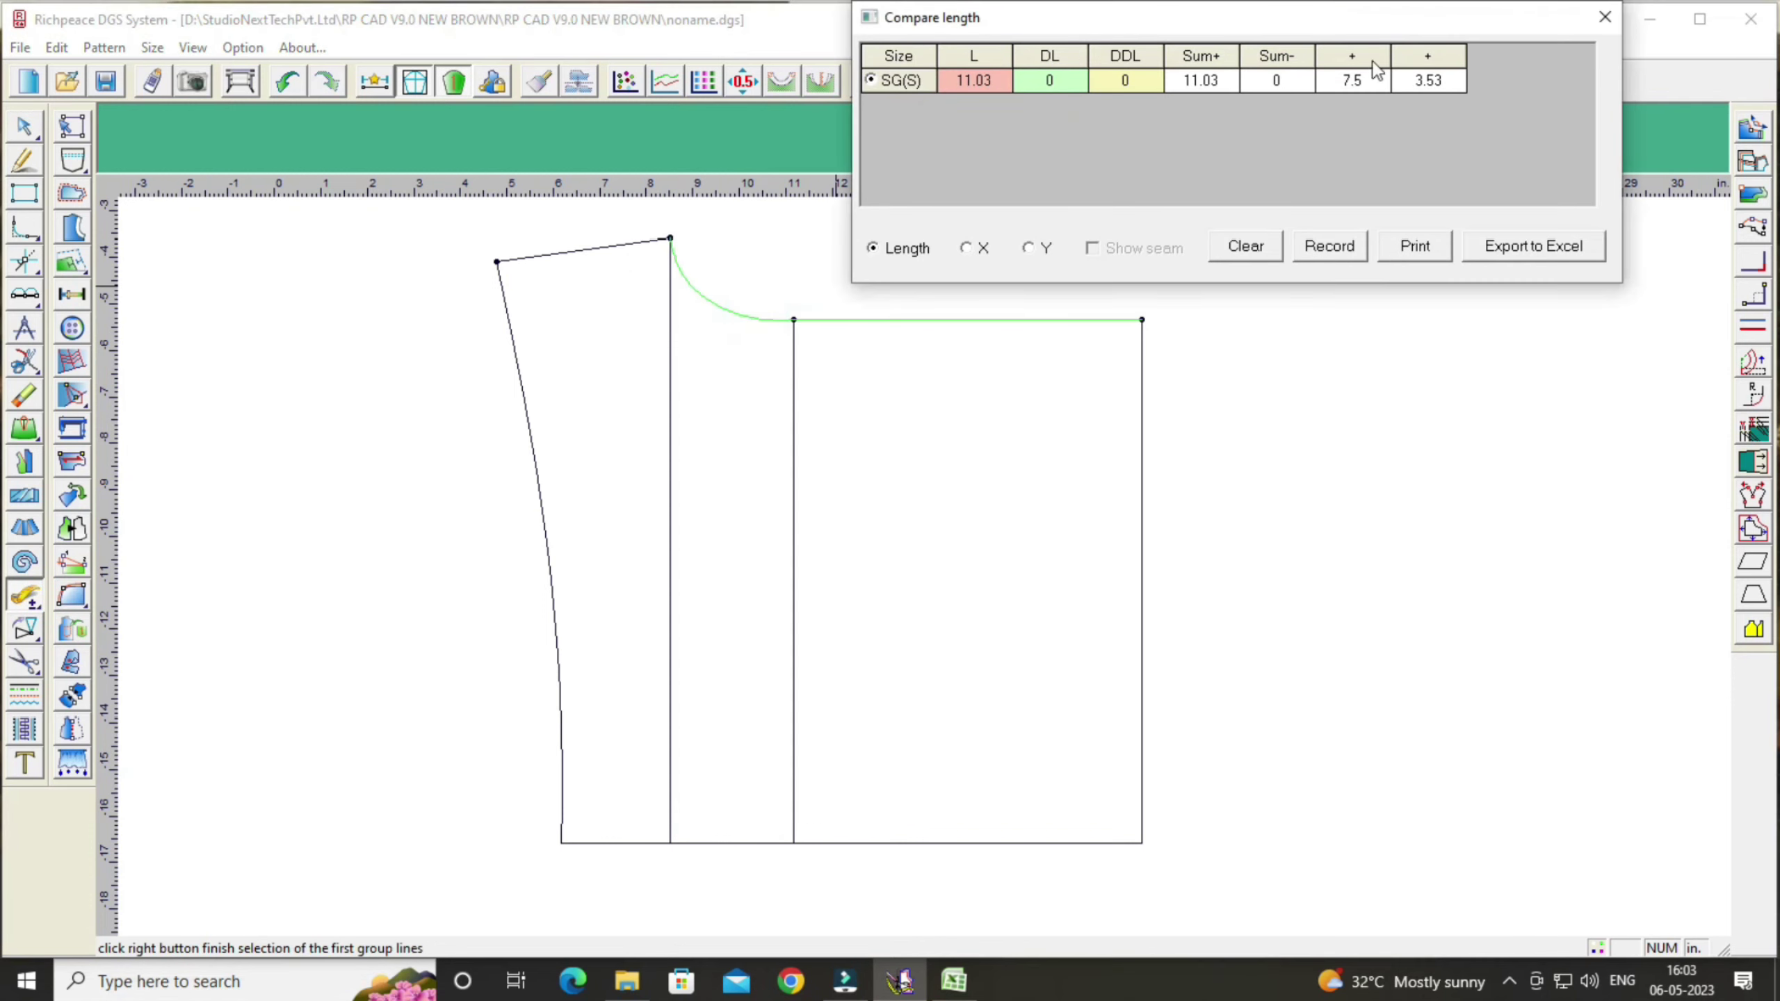
left_click(25, 127)
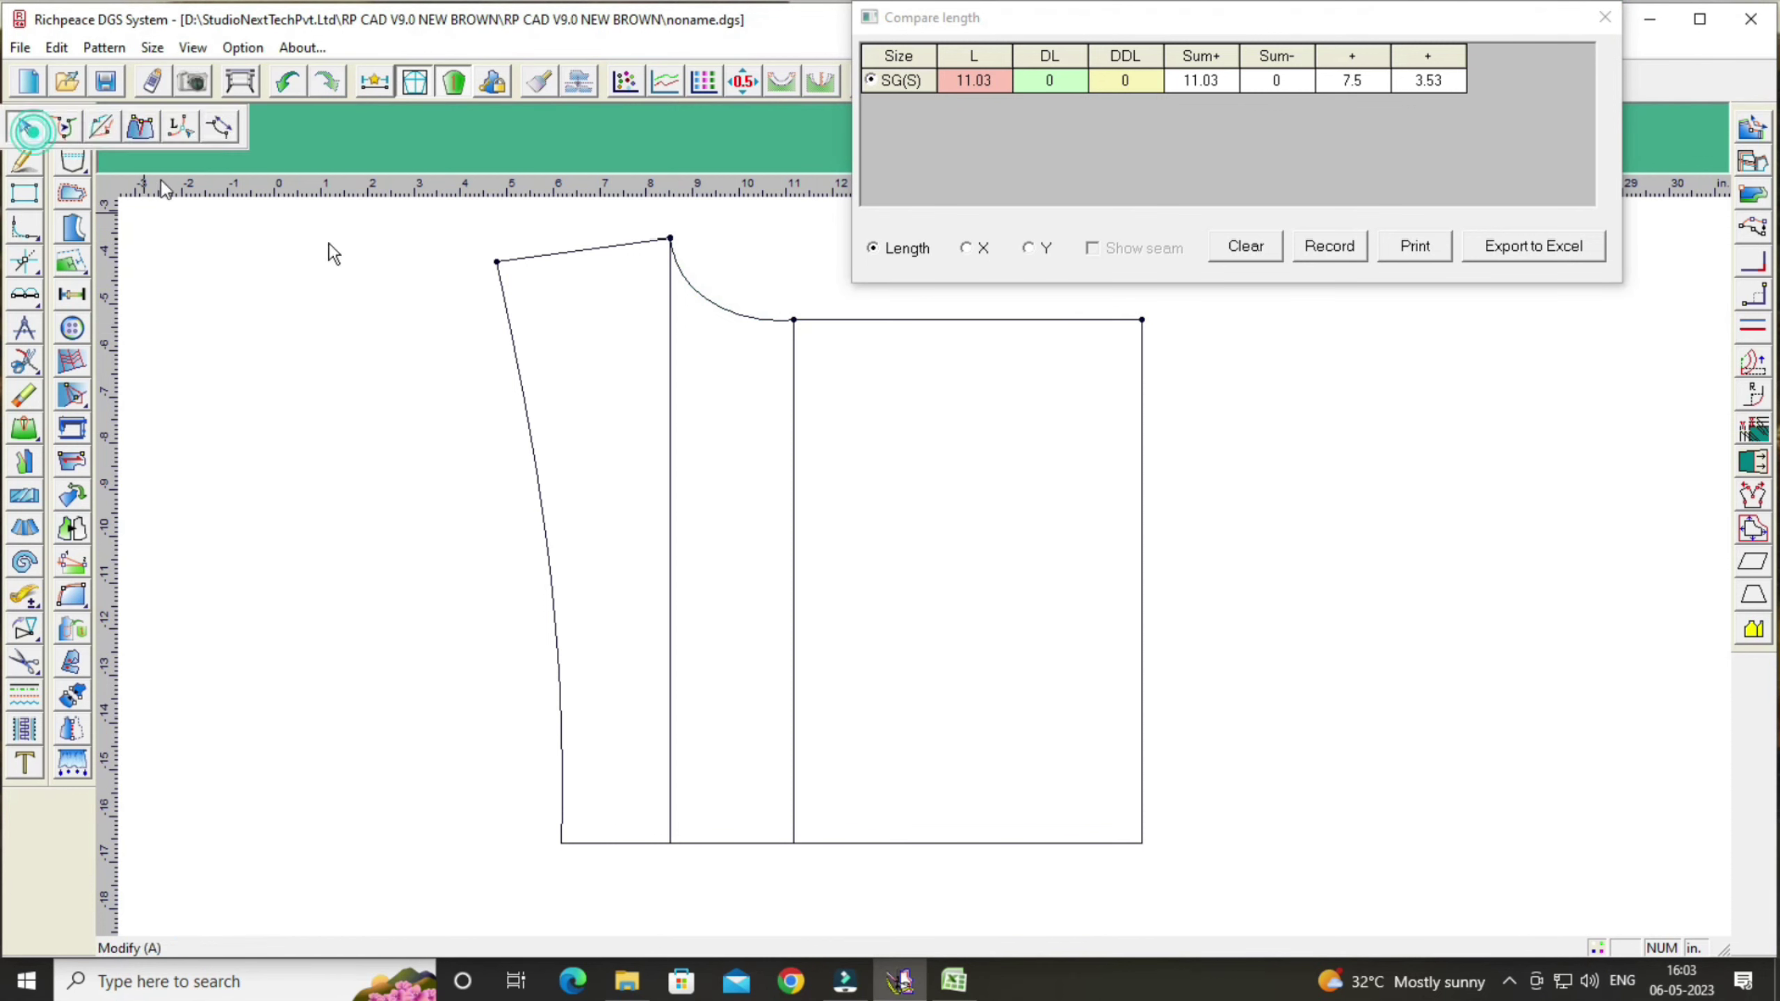
left_click(731, 314)
left_click_drag(732, 319, 730, 321)
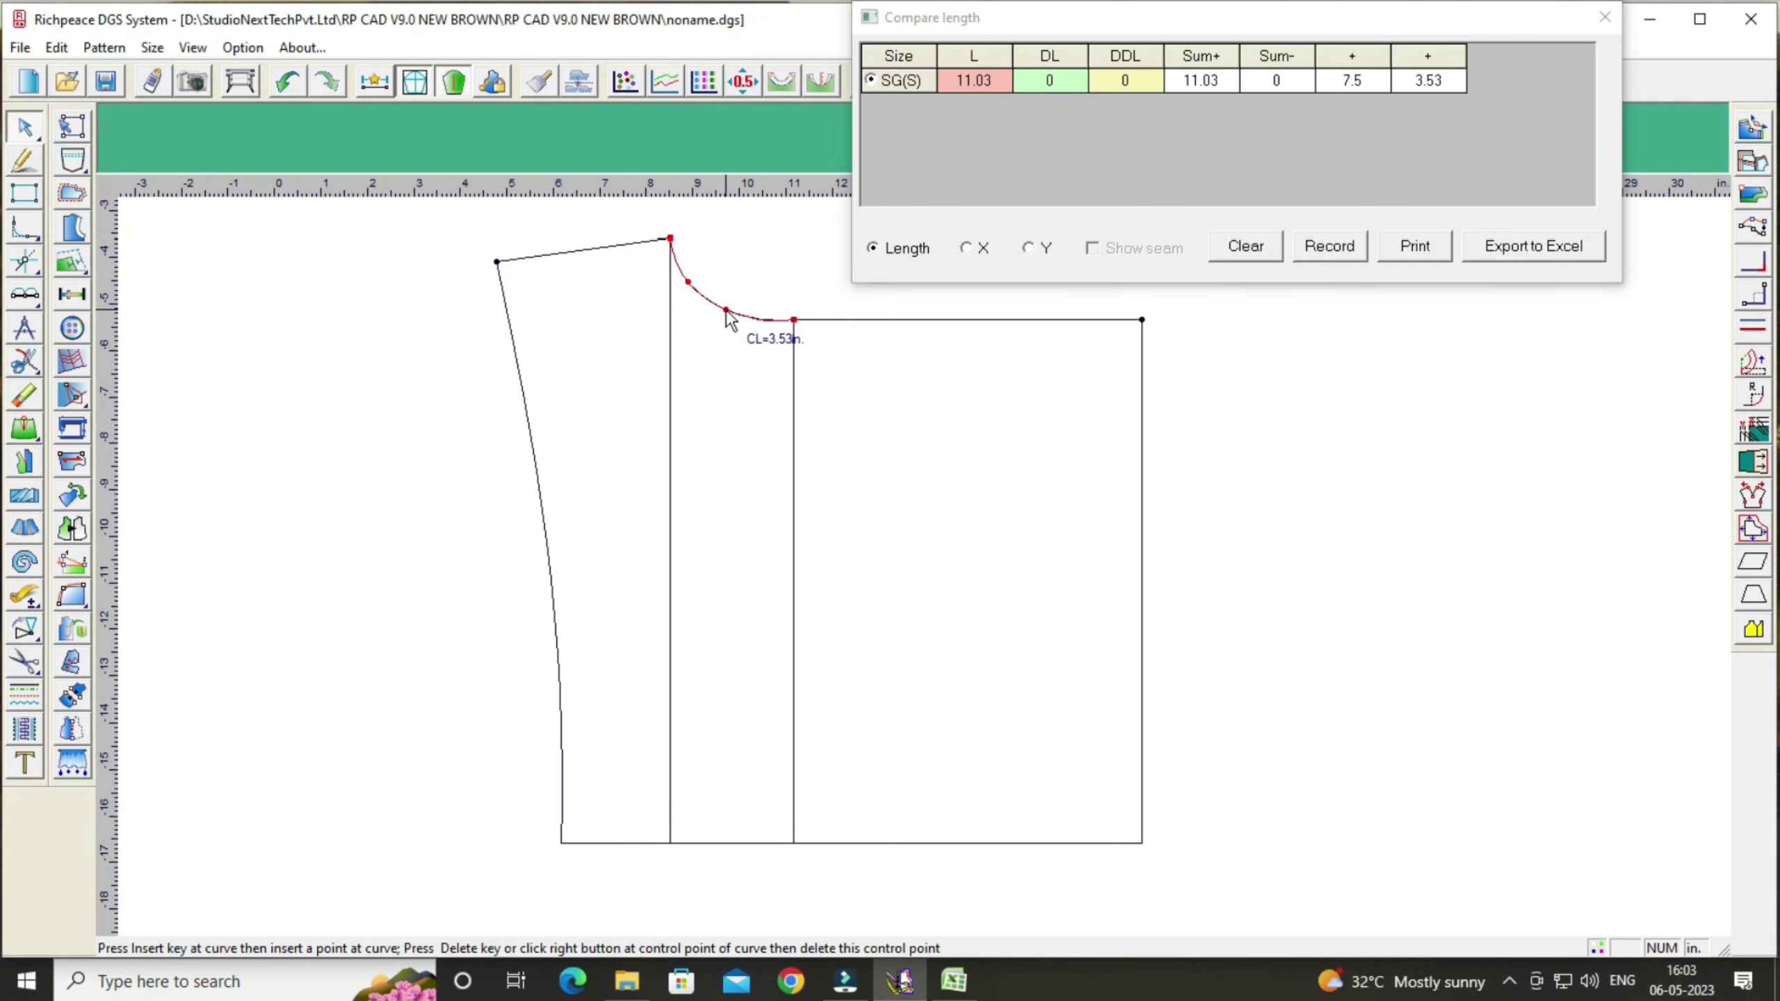
right_click(742, 347)
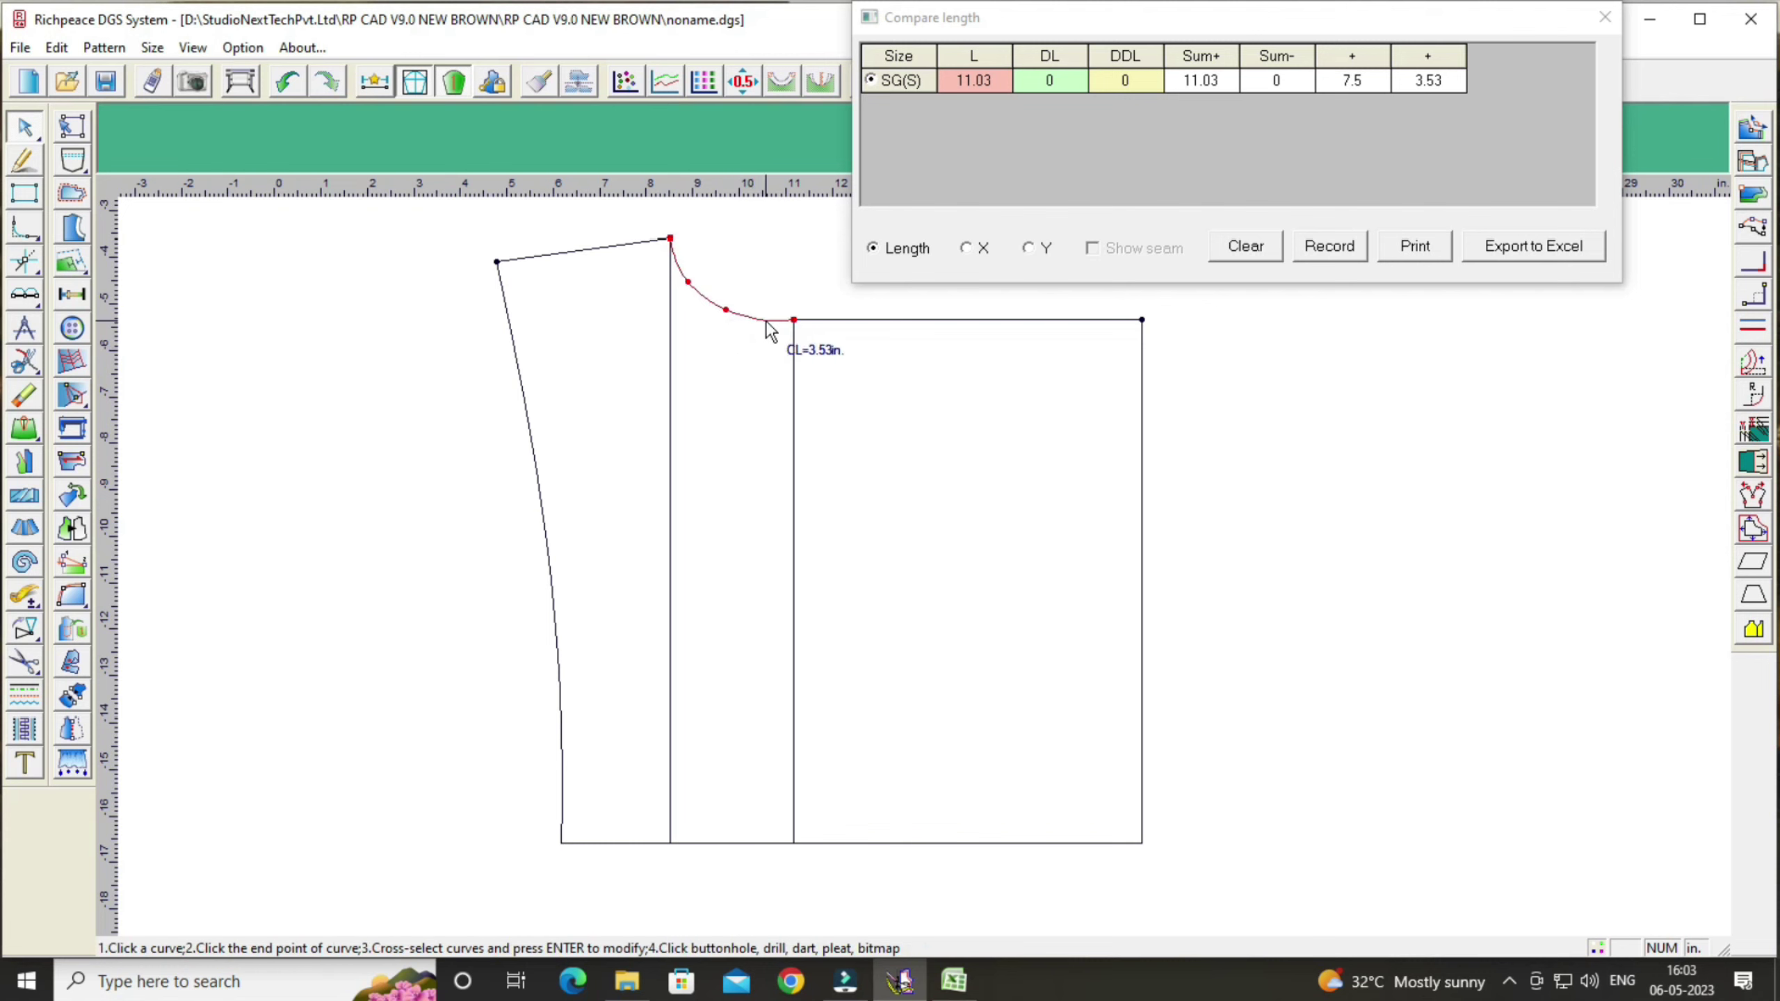
Step: Shift the crotch curve's control point until it measures 3.51 inches, totalling 11.01
left_click(689, 283)
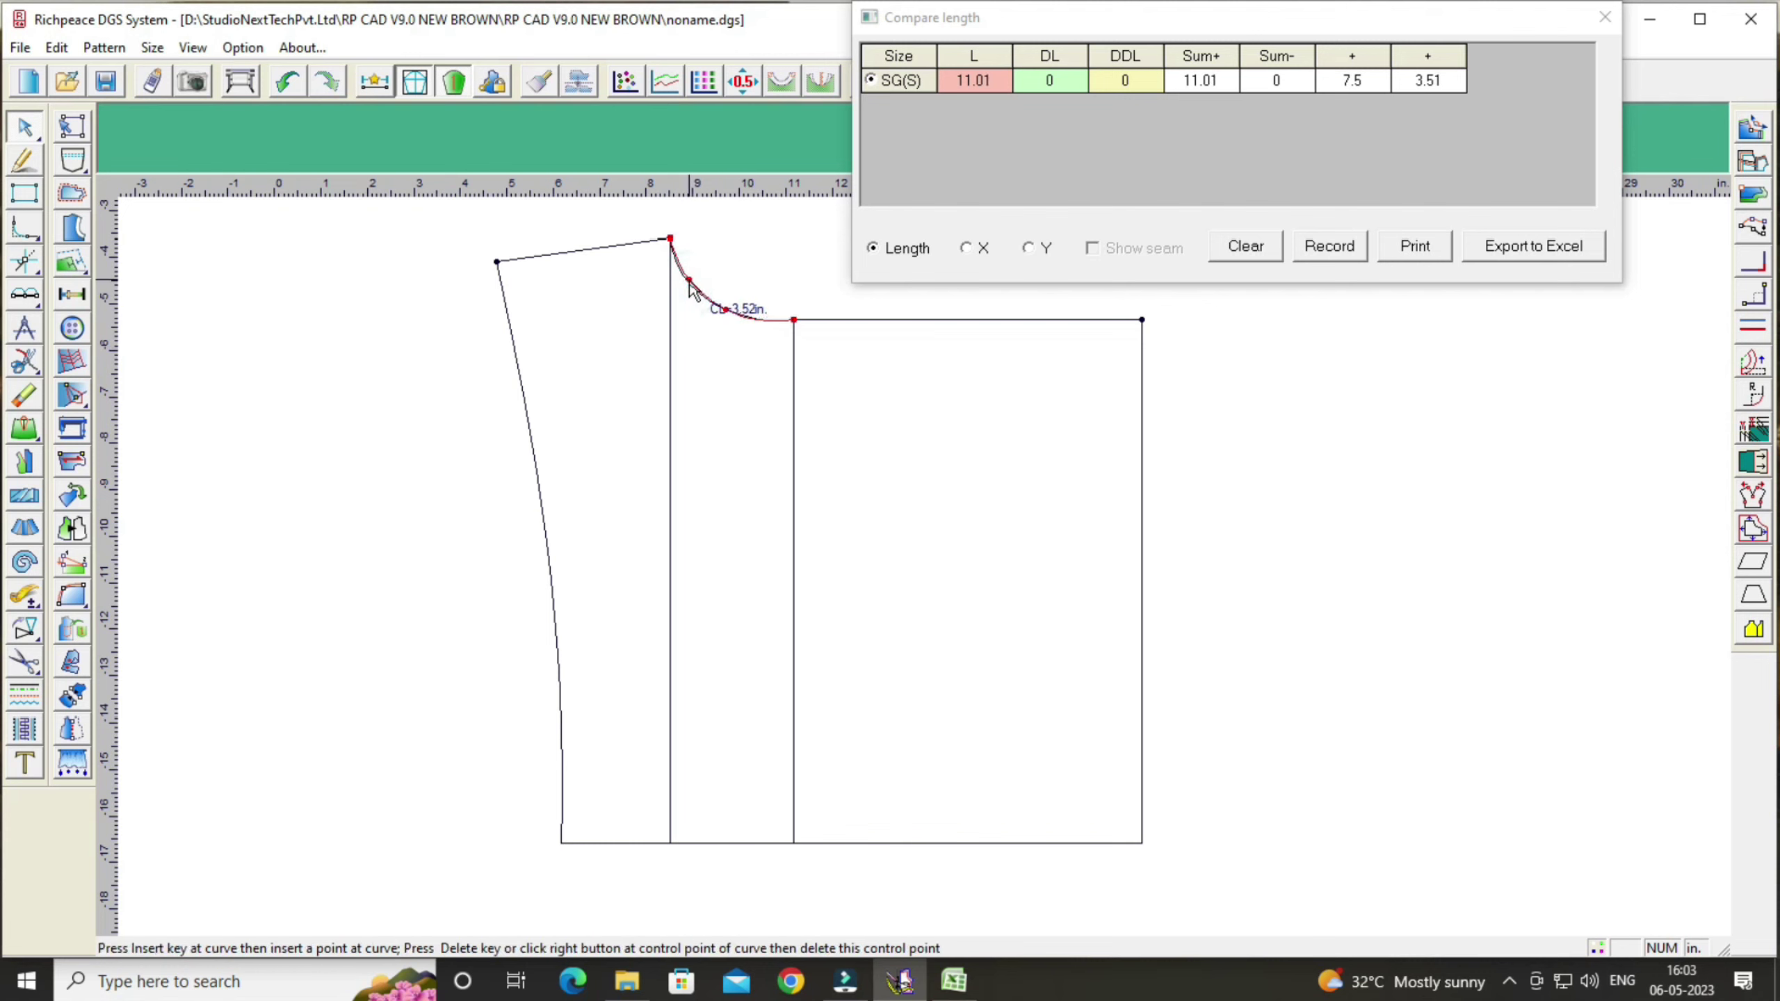
right_click(725, 350)
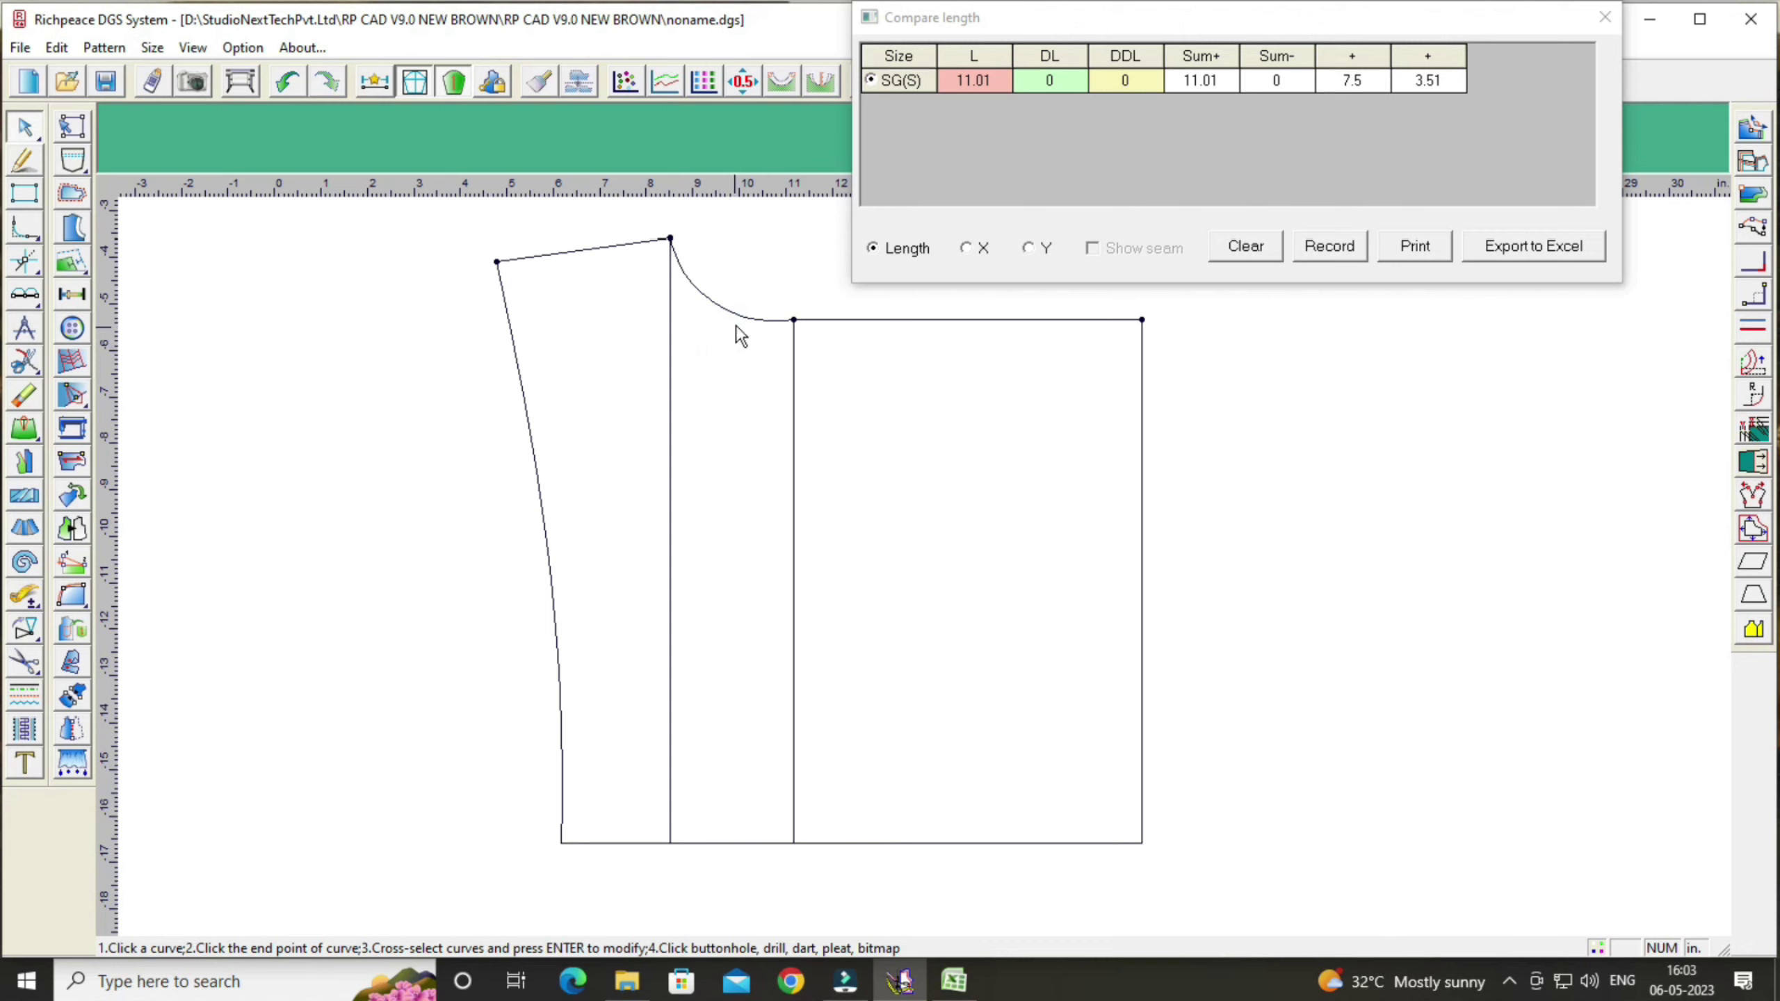
left_click(732, 313)
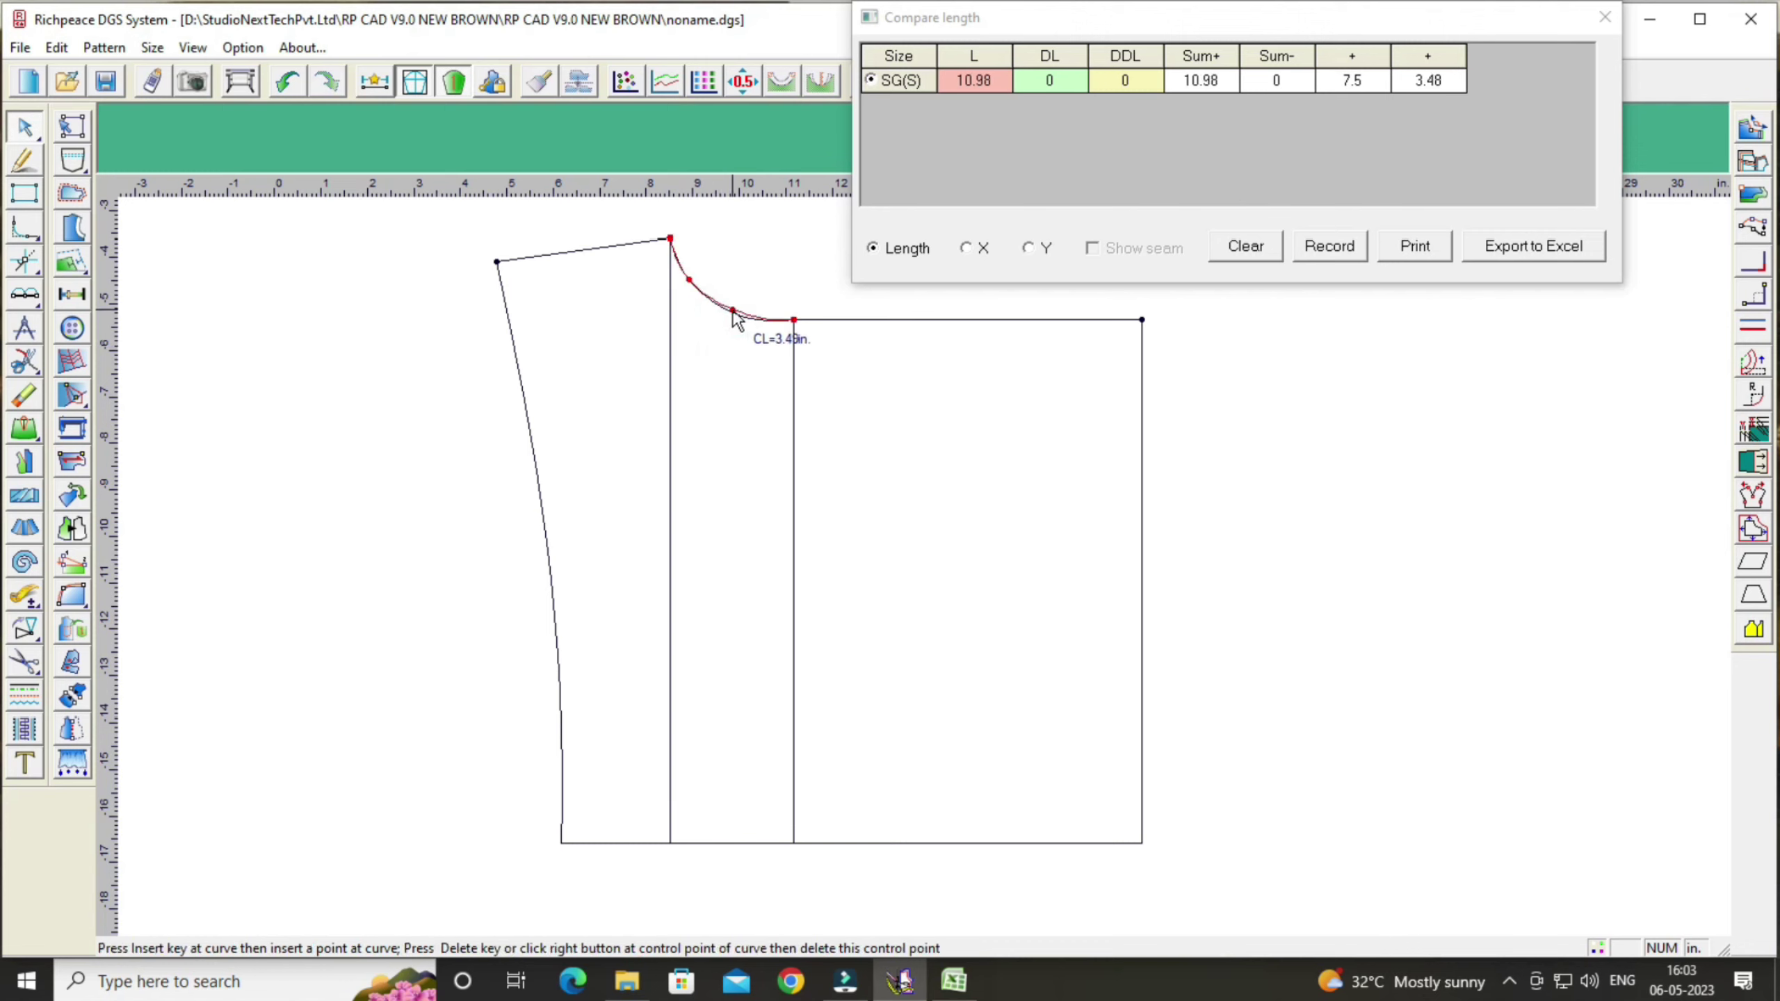
left_click_drag(734, 313, 729, 315)
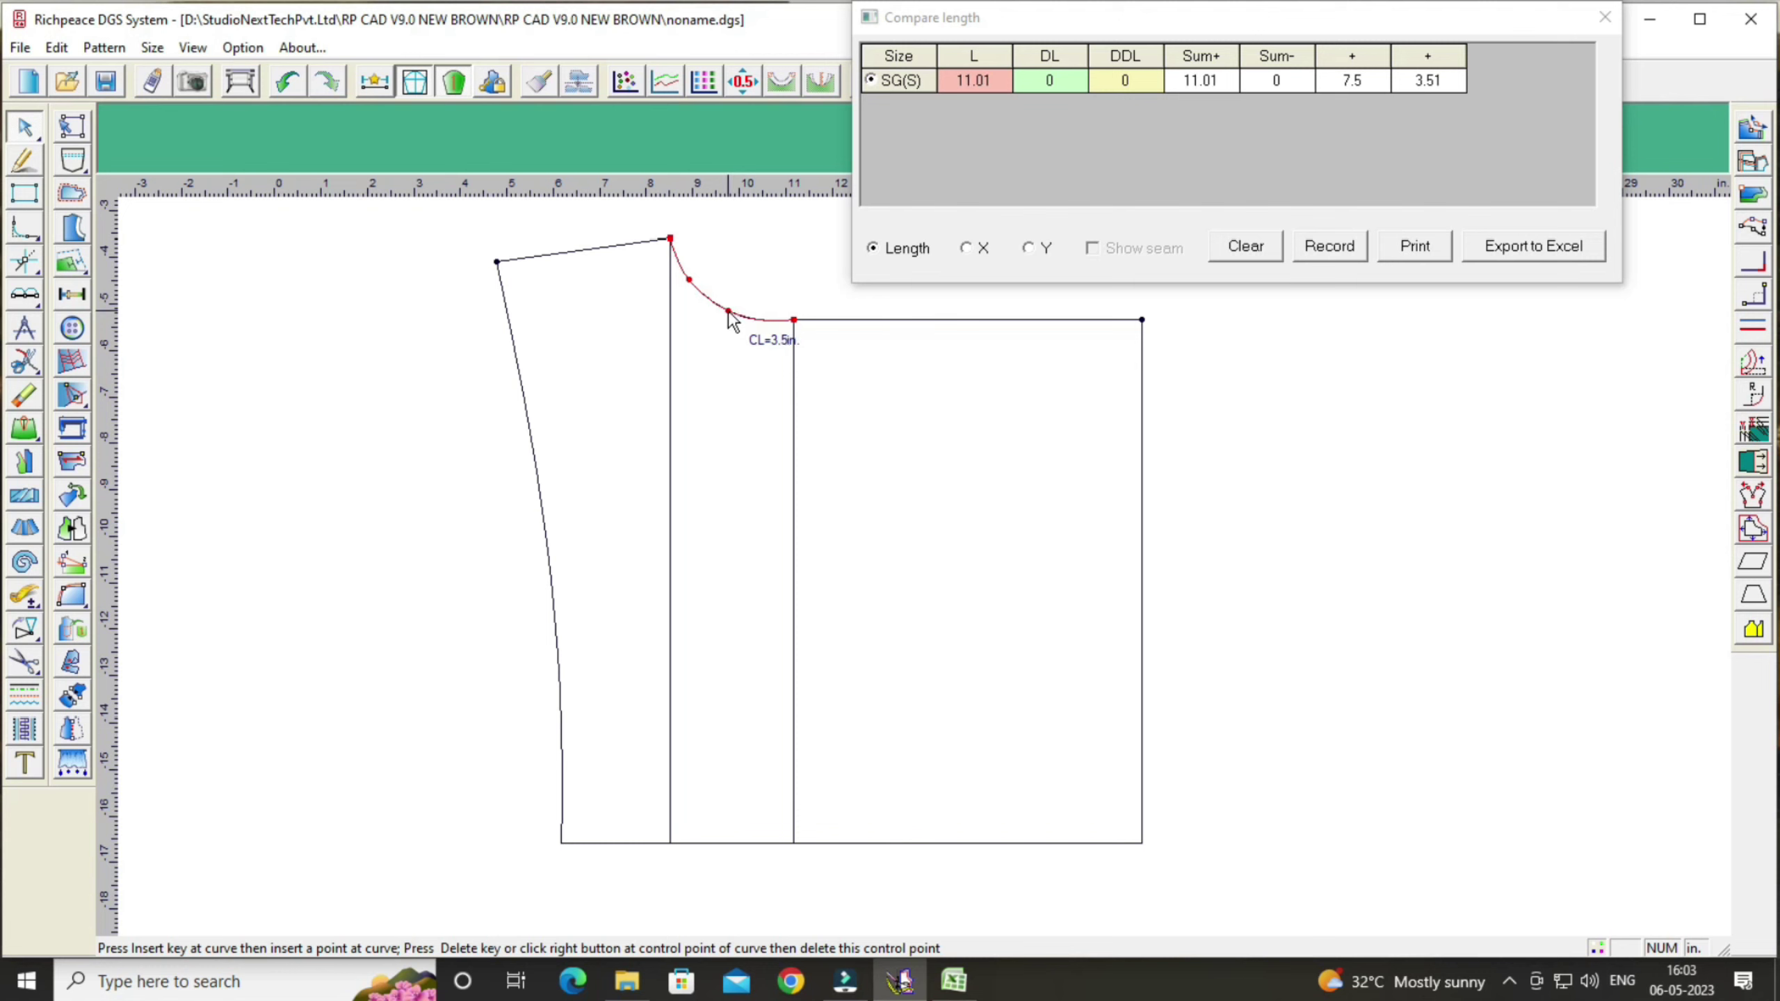
right_click(732, 335)
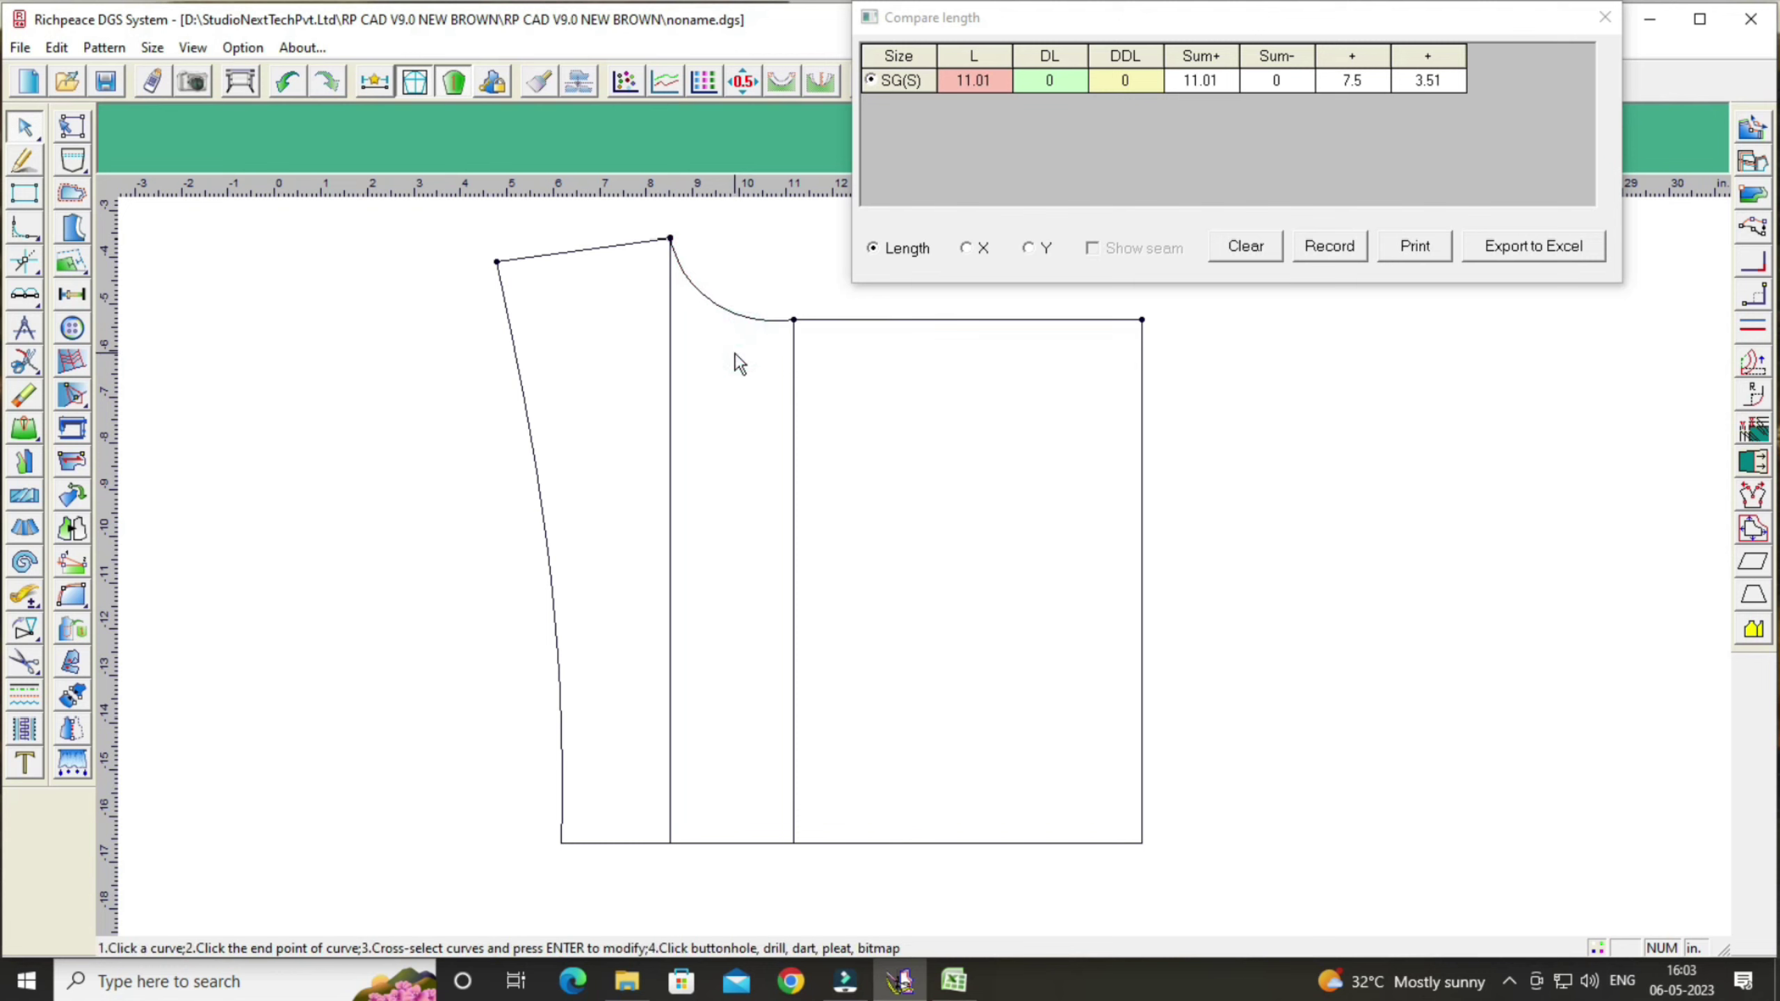
Step: Close the length comparison, check the side curve, and zoom out on the front piece
left_click(1604, 26)
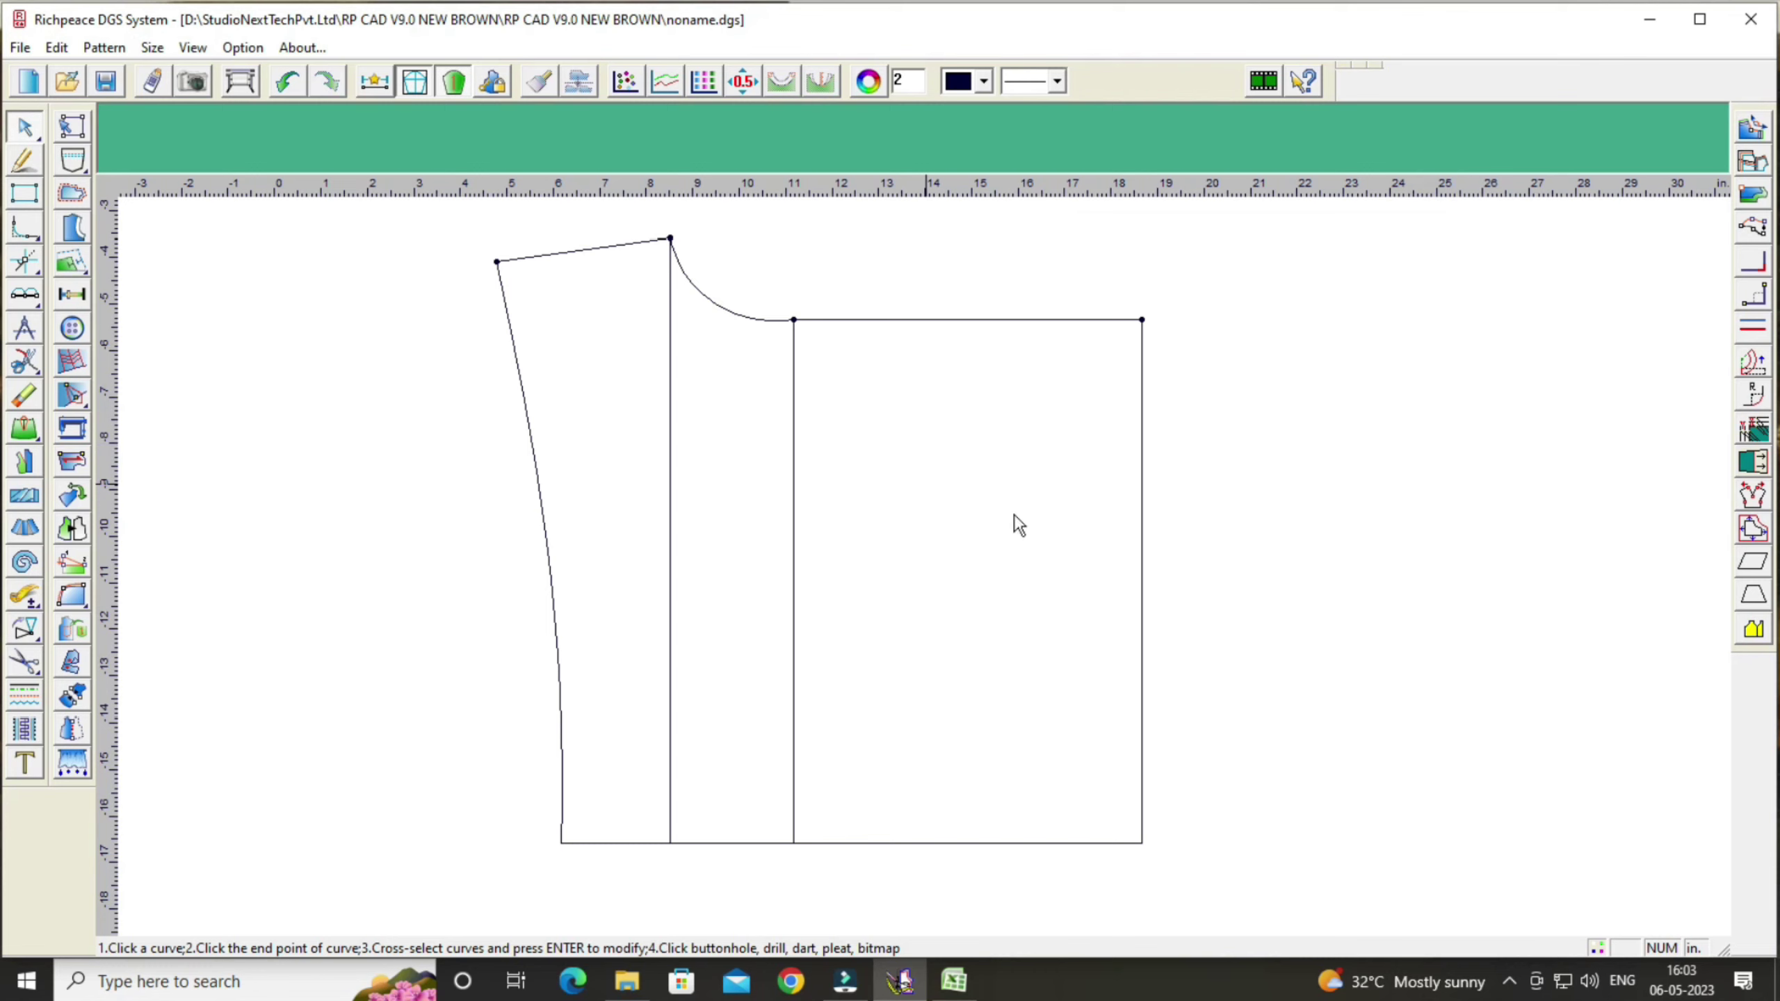
left_click(547, 544)
right_click(591, 554)
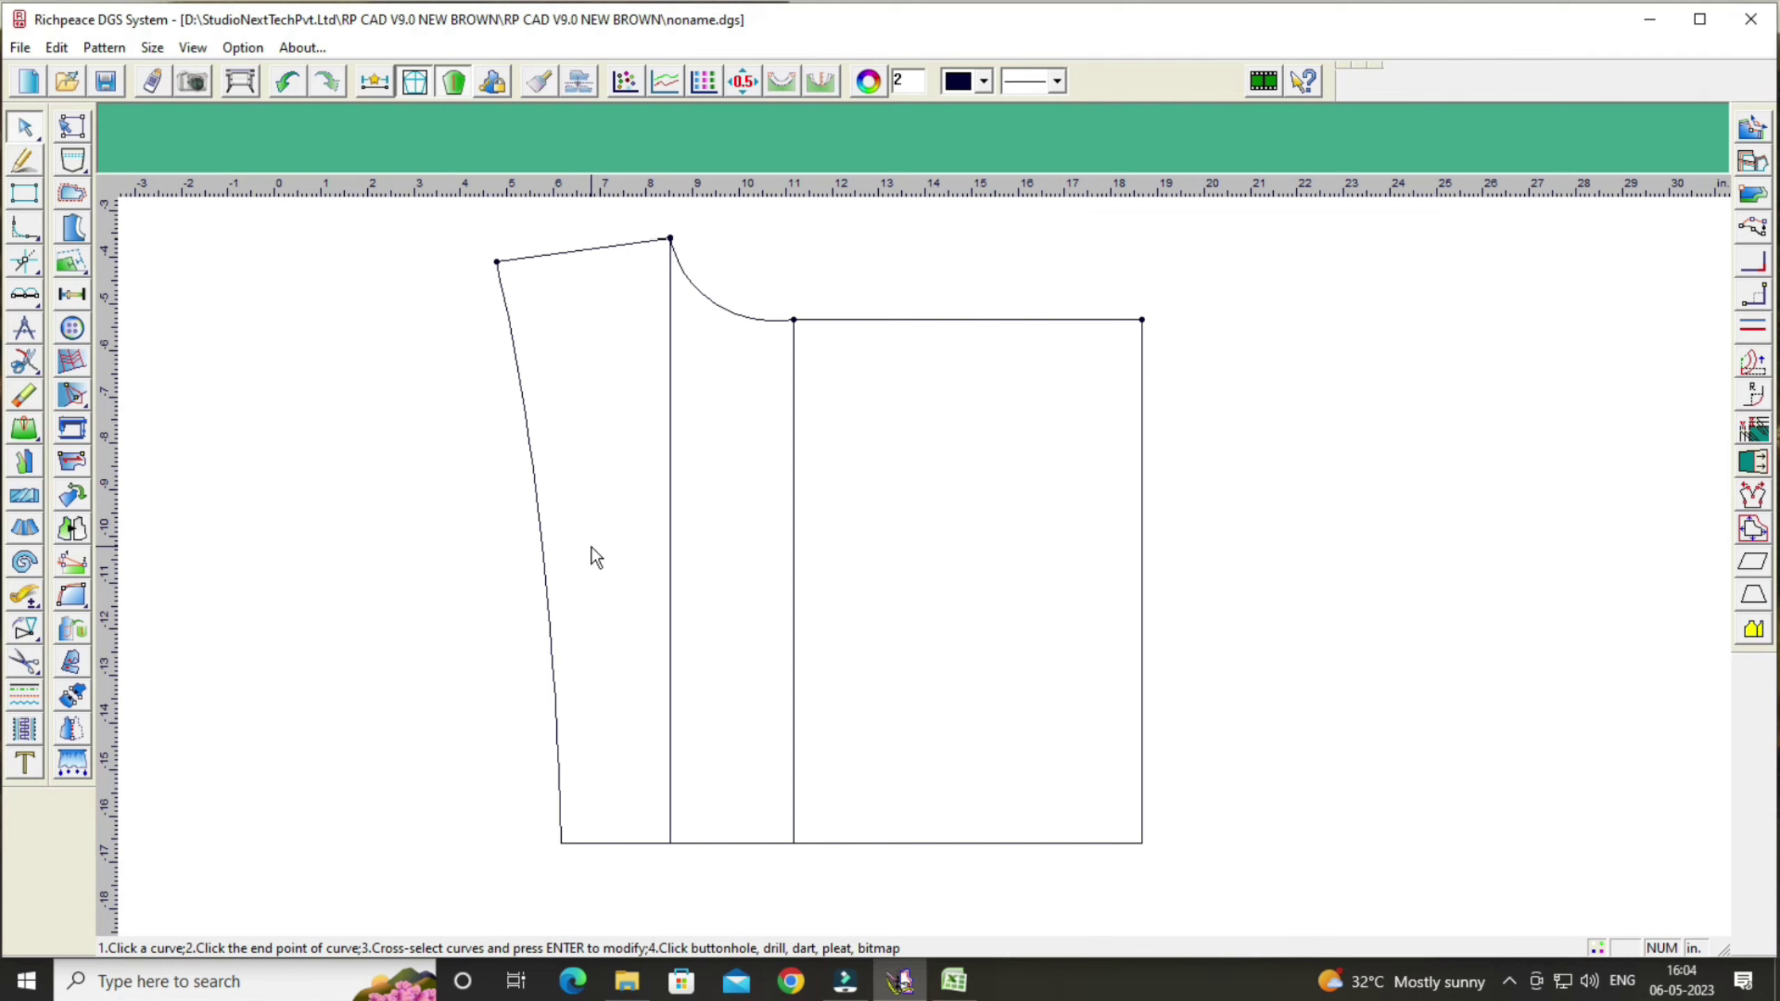
scroll(591, 547, "down", 1)
scroll(591, 548, "down", 1)
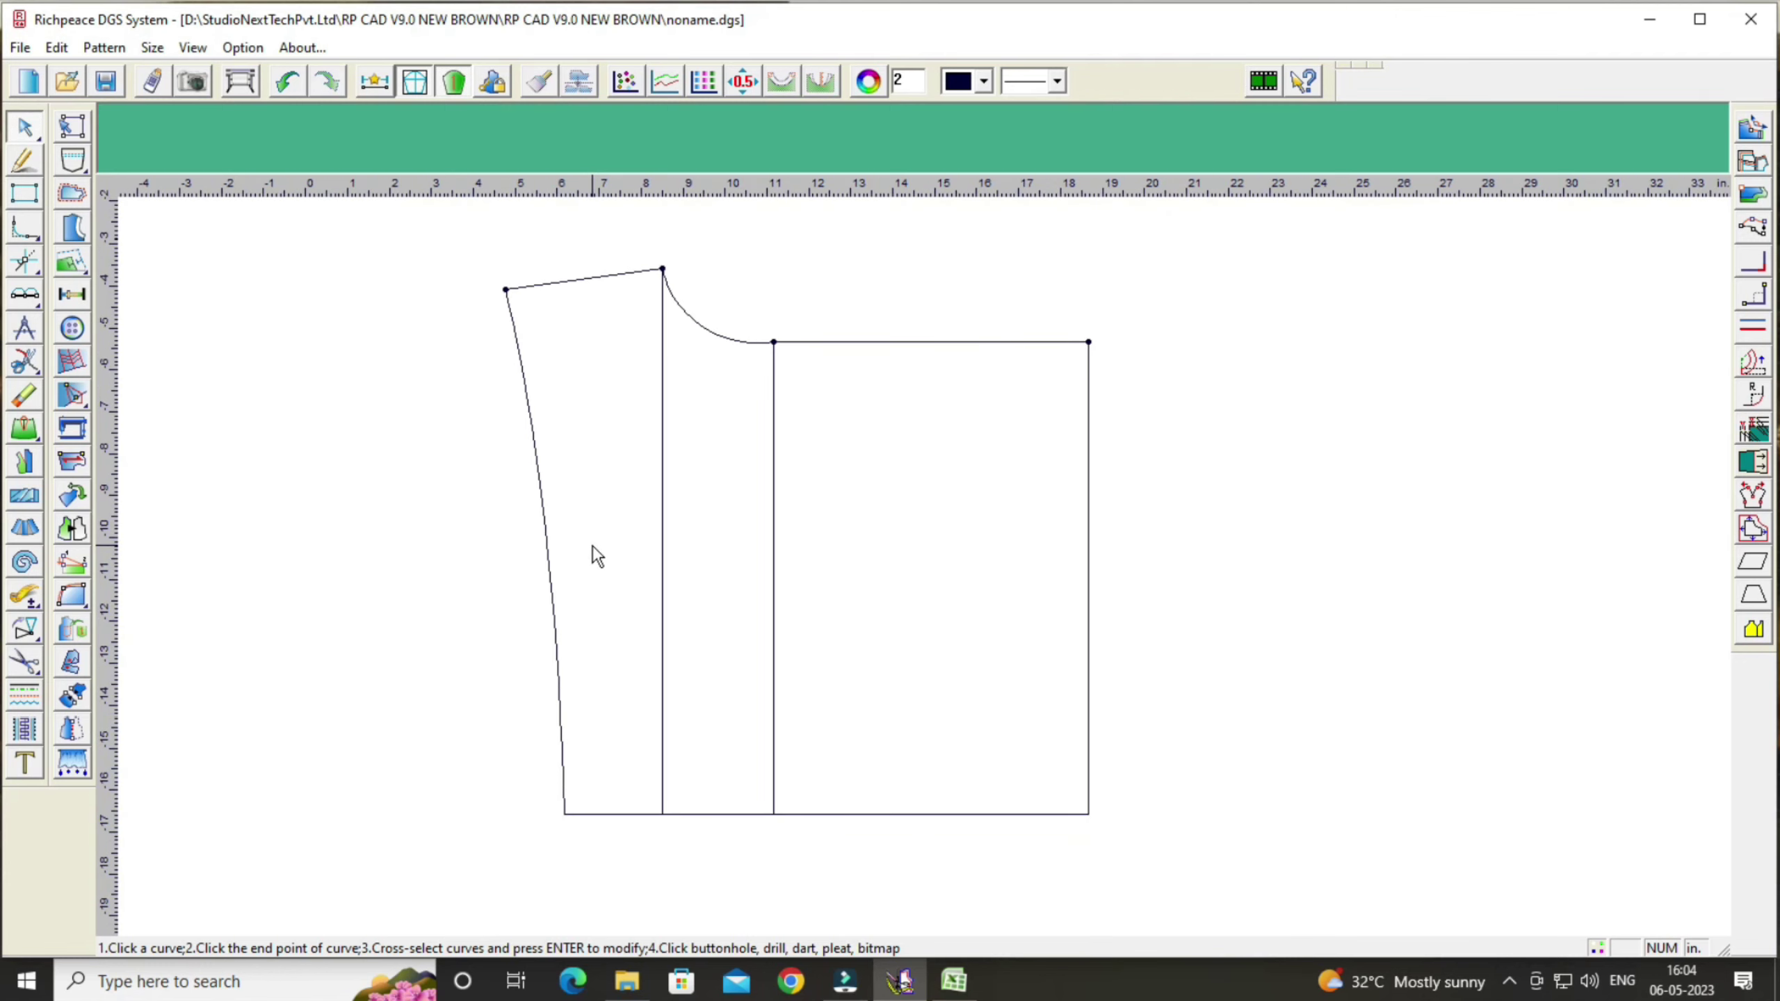
scroll(592, 548, "down", 1)
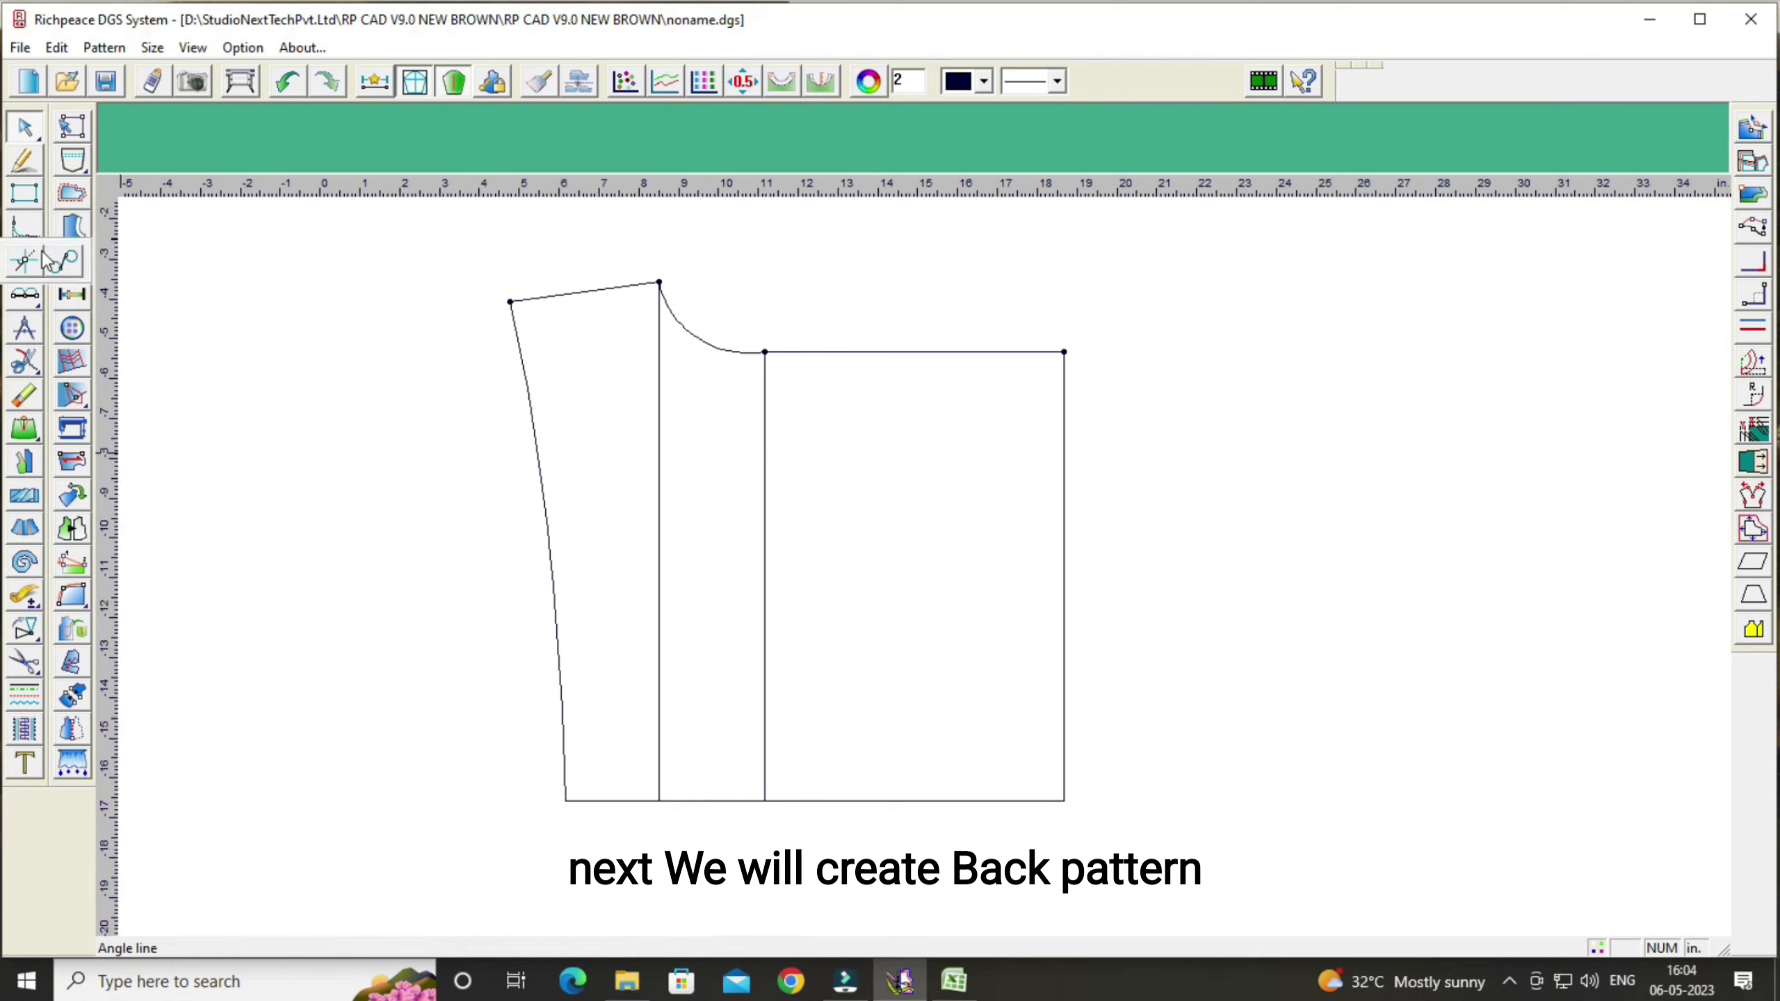
Step: Place a point offset -1.4 in horizontally and 13.5 in up from the bottom-left corner
left_click(23, 263)
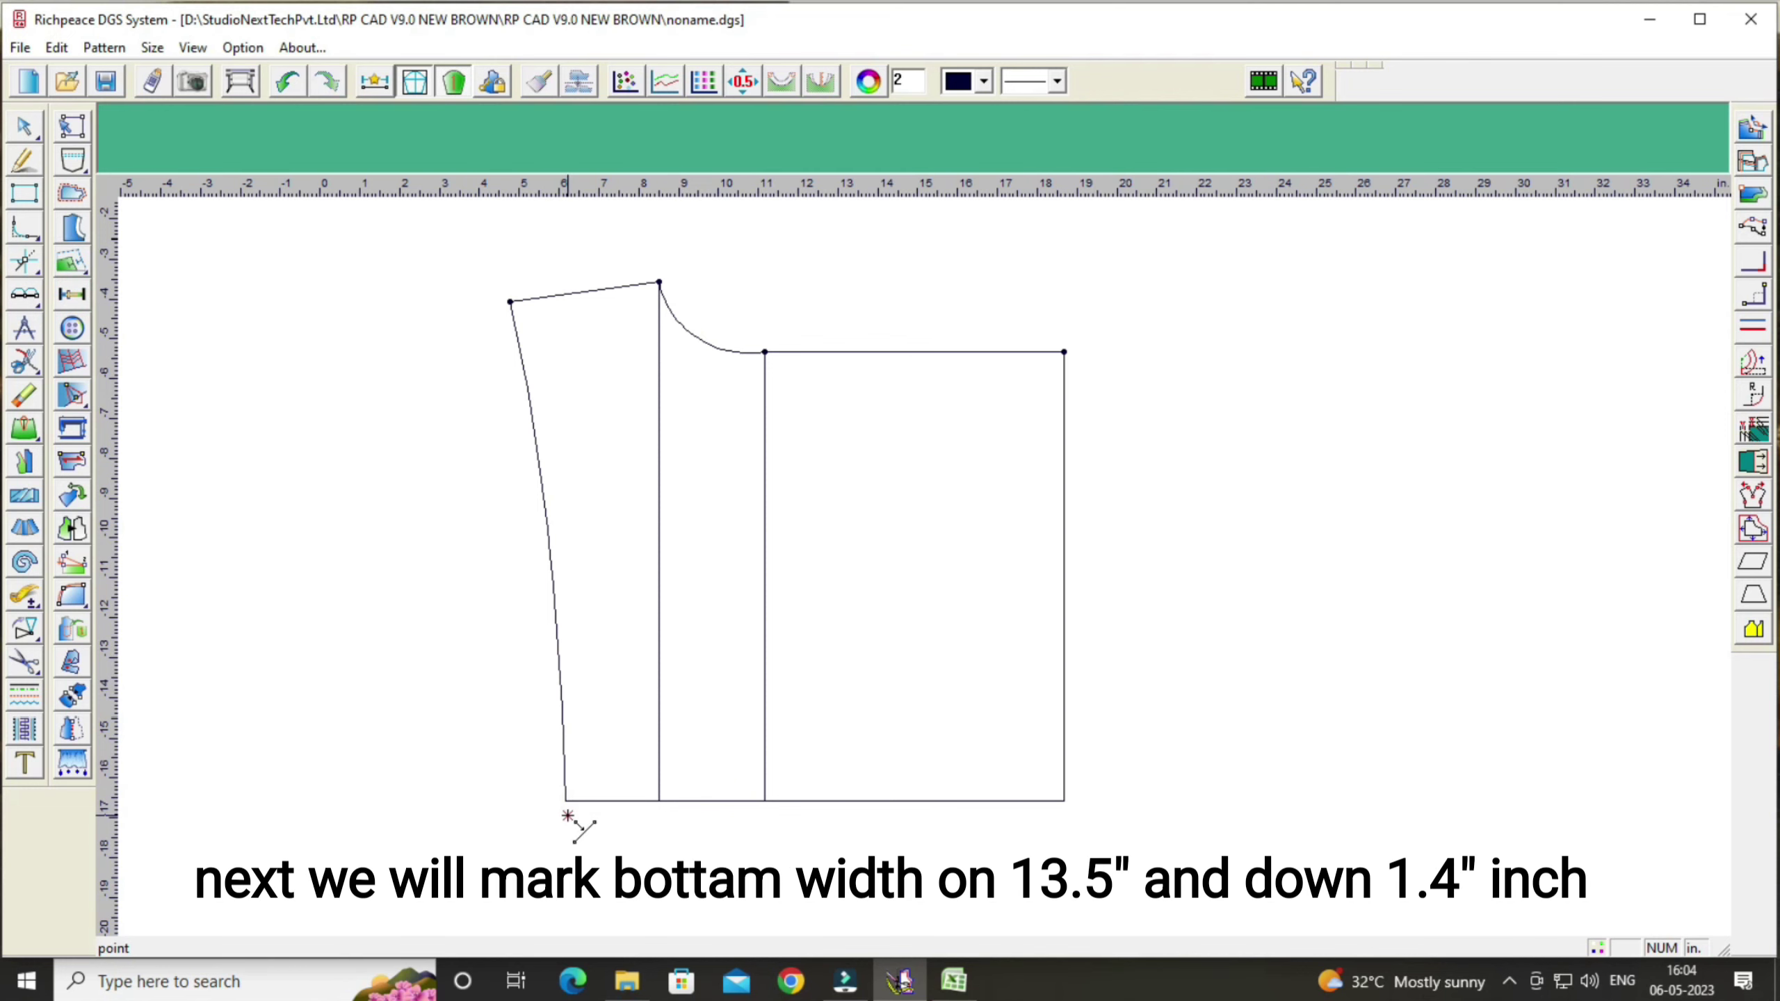
left_click(566, 801)
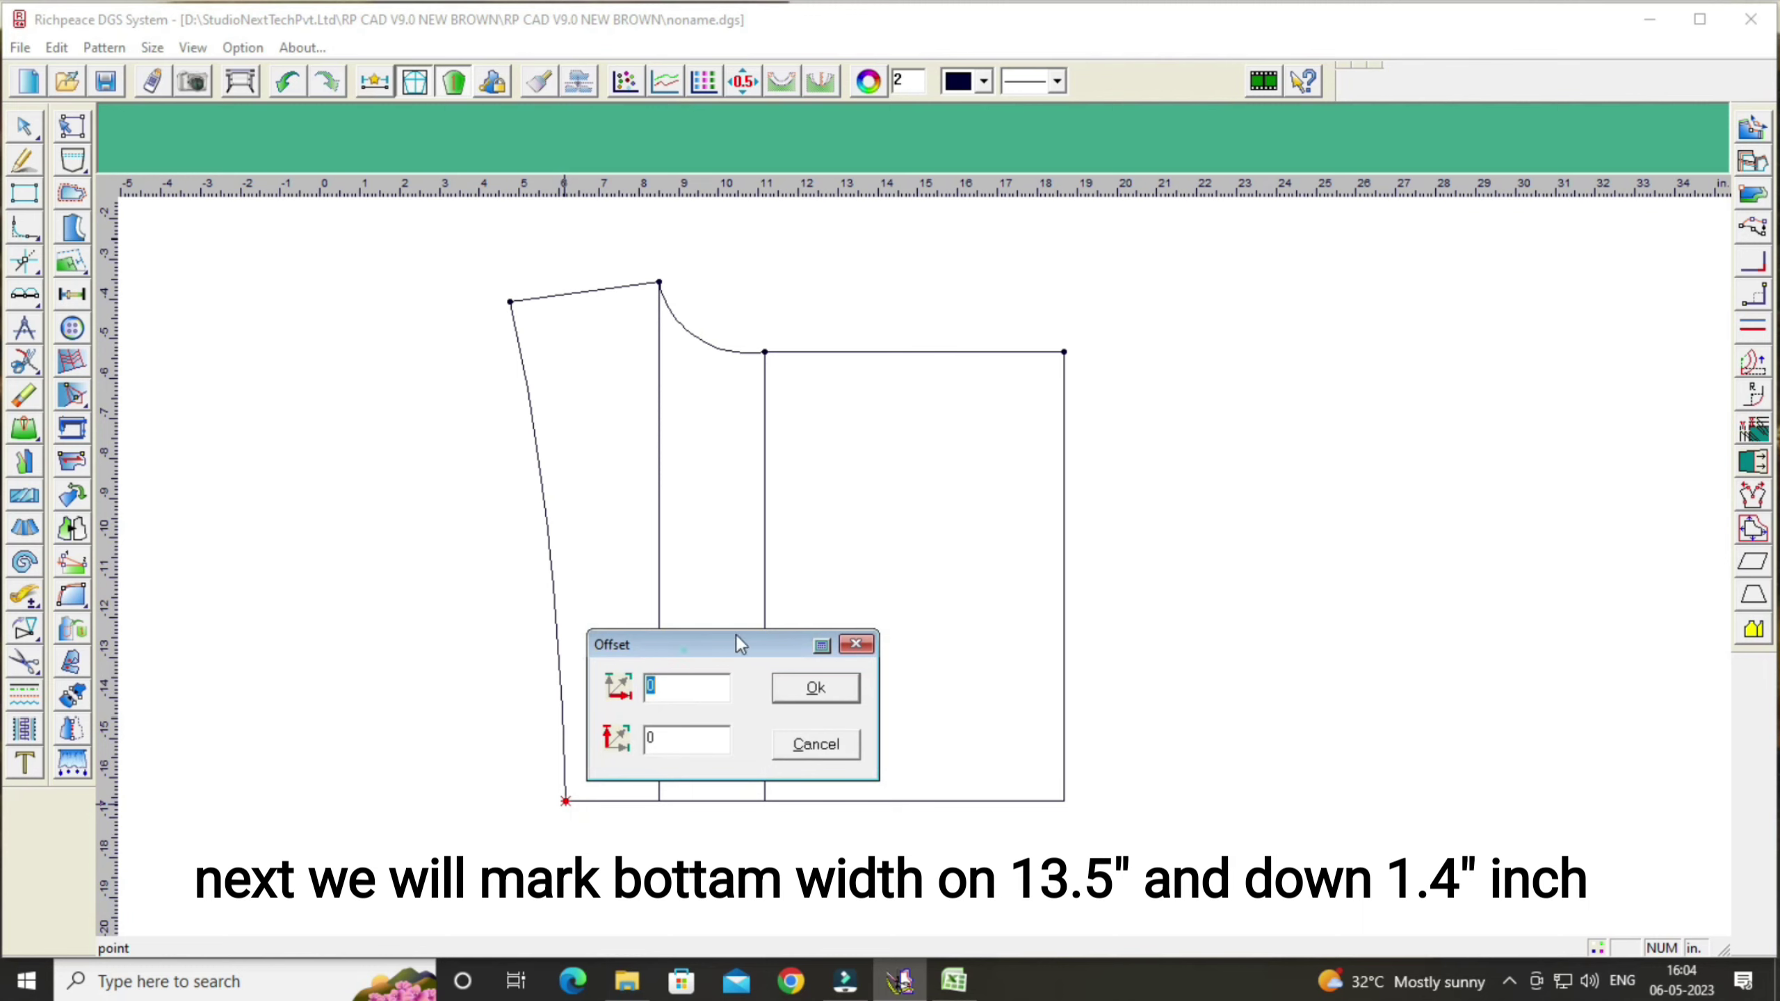
left_click_drag(736, 644, 1492, 559)
left_click(1427, 649)
type("13.5")
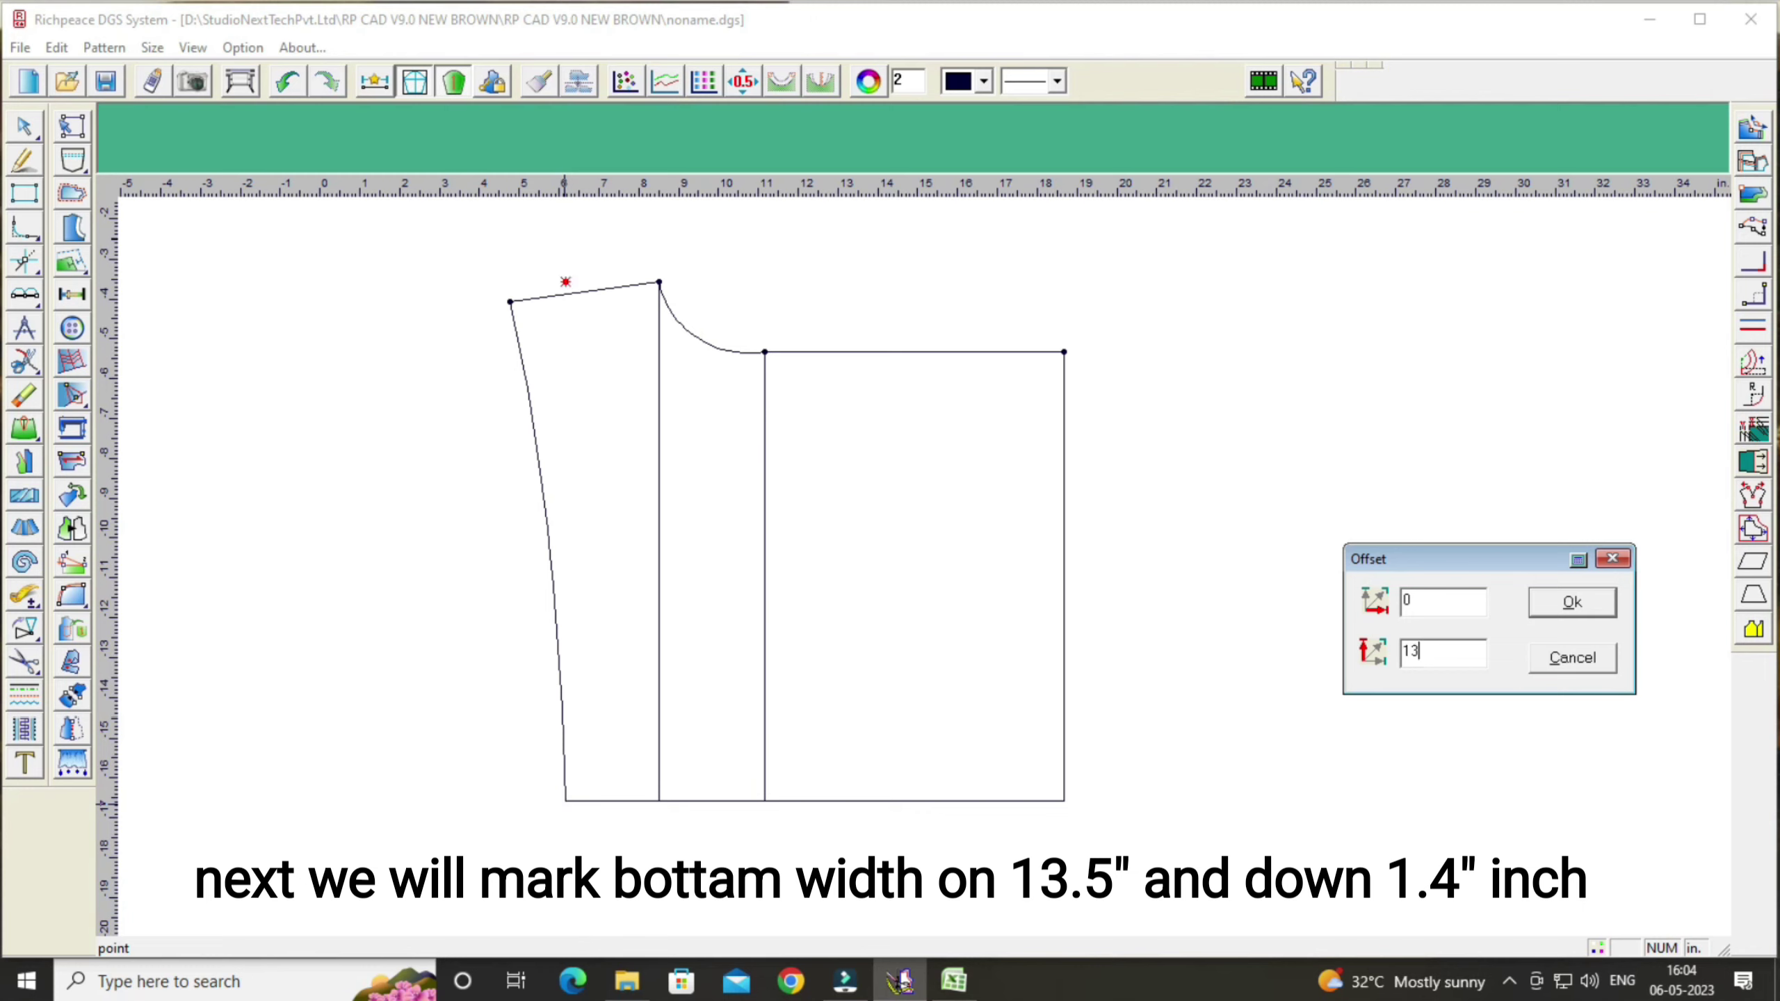
left_click(1442, 601)
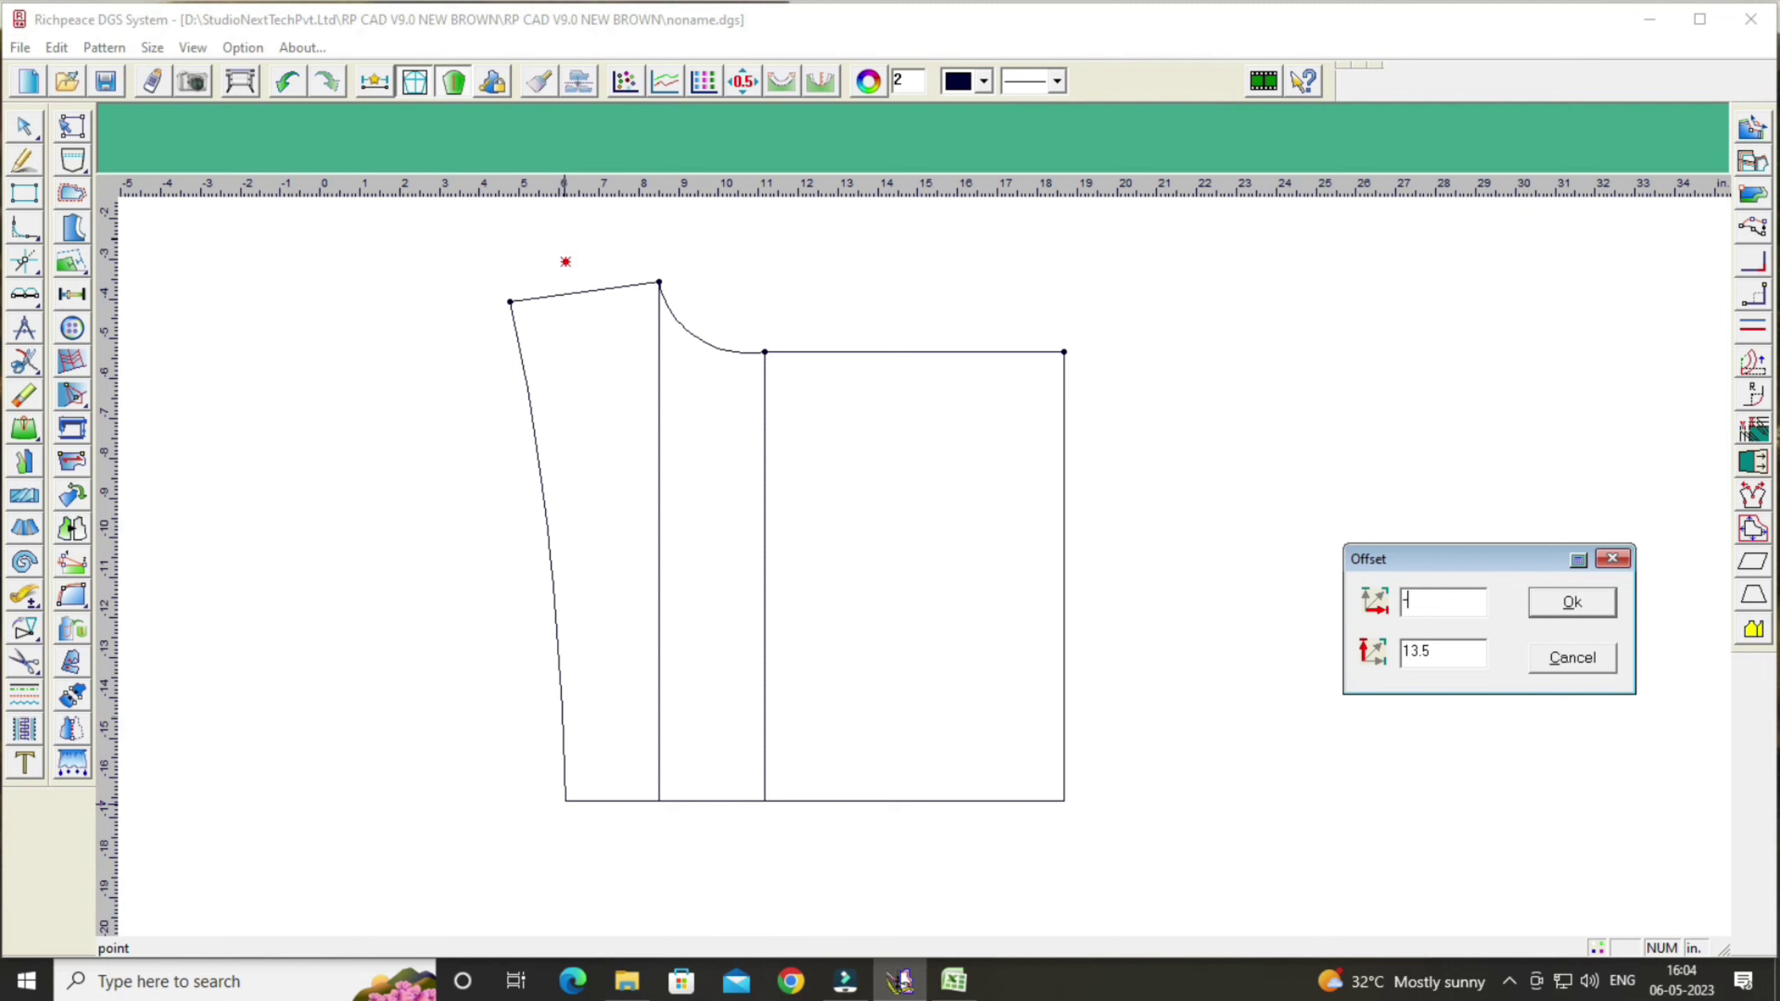
type("-14")
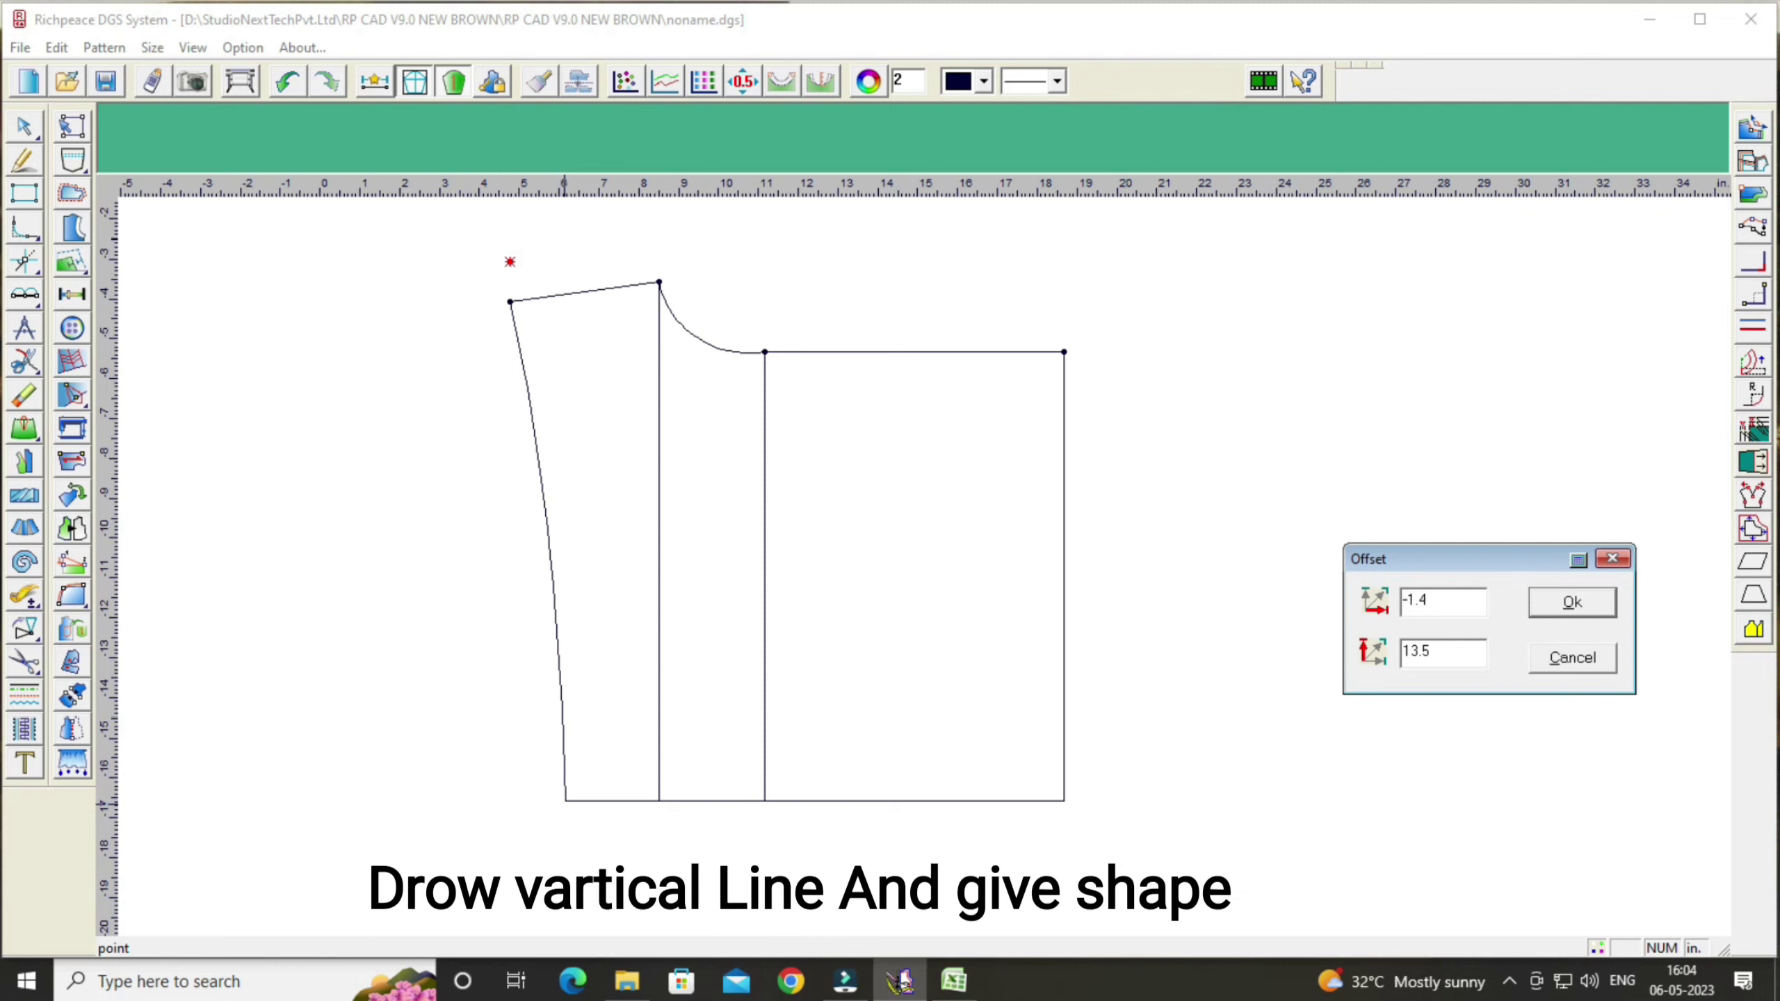
left_click(1574, 603)
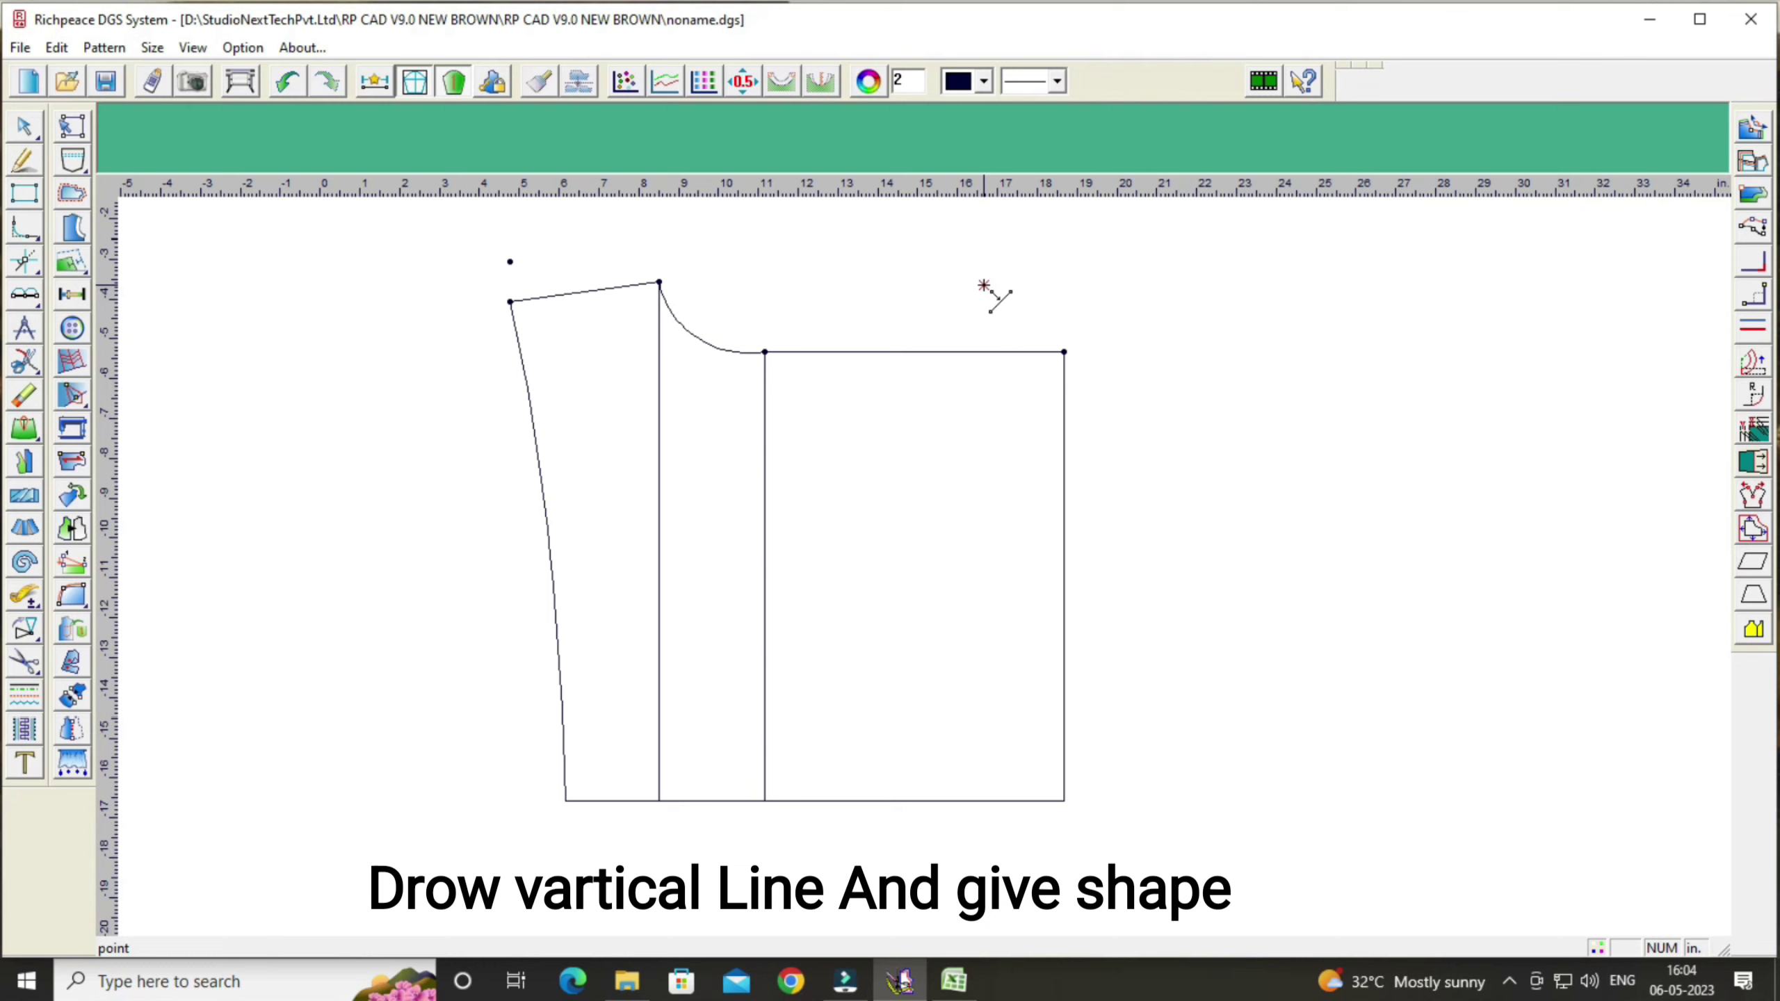
Step: Draw a curve from the bottom-left corner through a bend point to the new top point
left_click(771, 265)
right_click(394, 505)
left_click(402, 516)
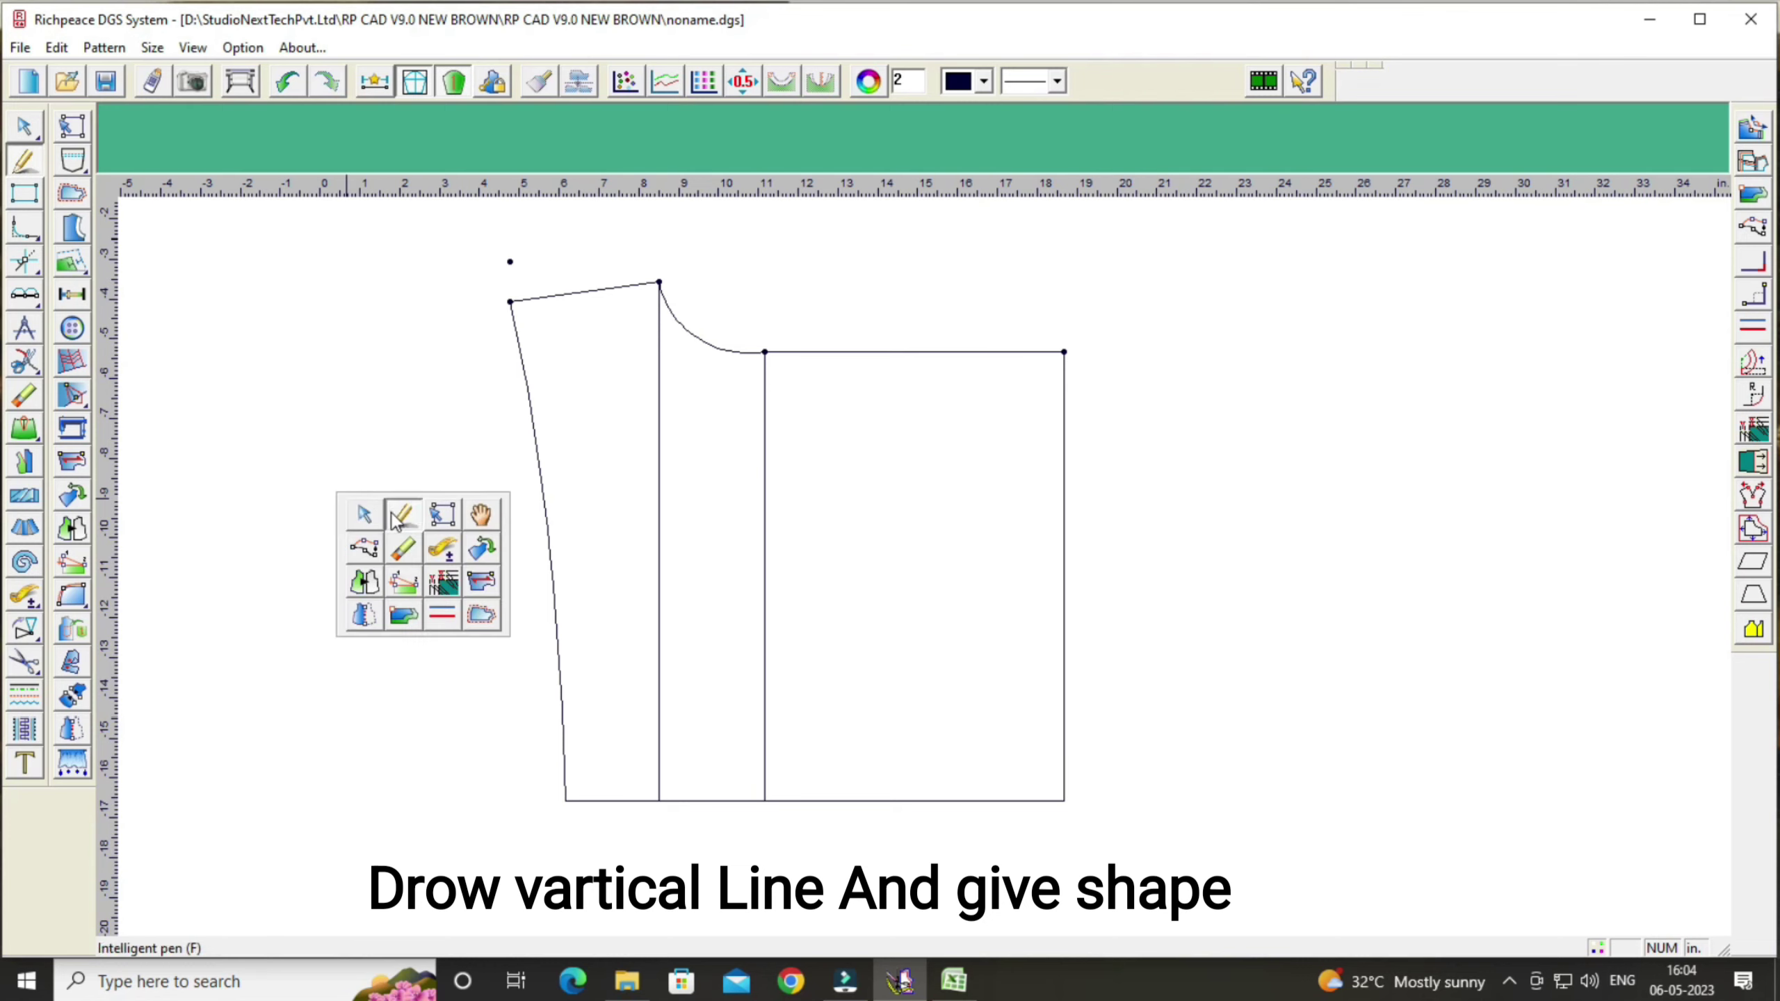
left_click(566, 800)
left_click(518, 336)
left_click(510, 261)
right_click(511, 261)
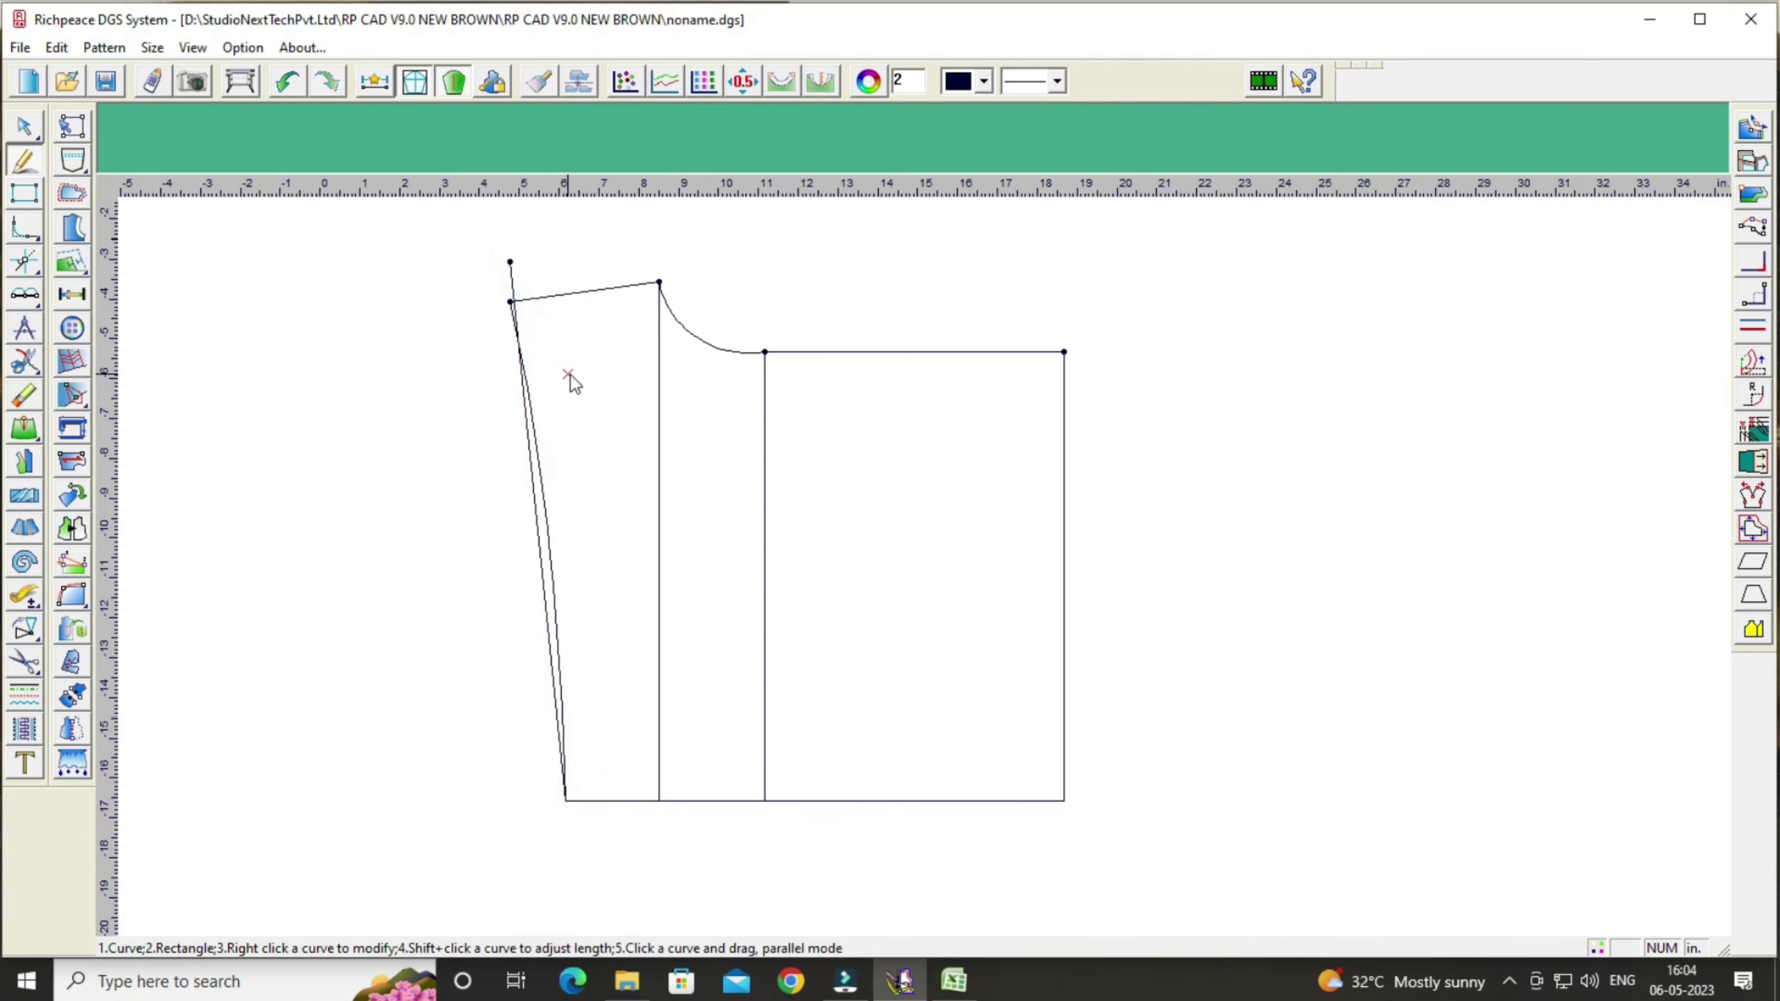
Step: Smooth the new curve into a clean back side seam with the Modify tool
right_click(569, 381)
left_click(584, 388)
left_click(540, 515)
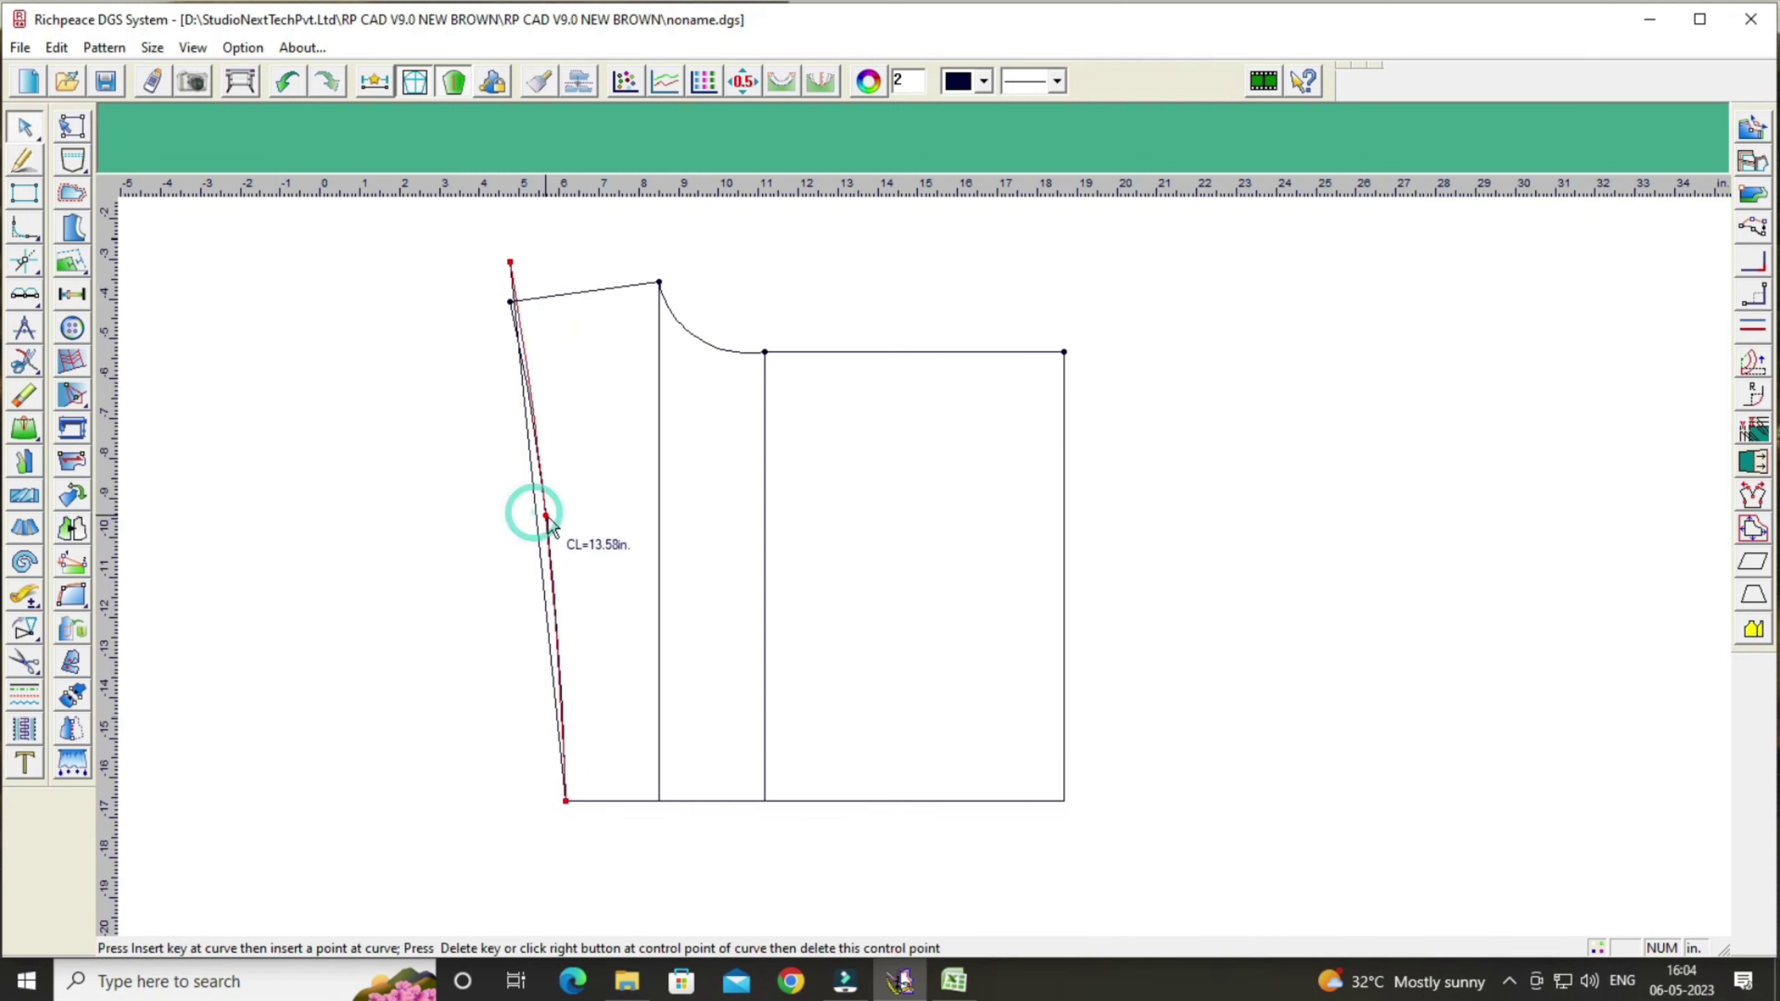
left_click(547, 519)
right_click(465, 544)
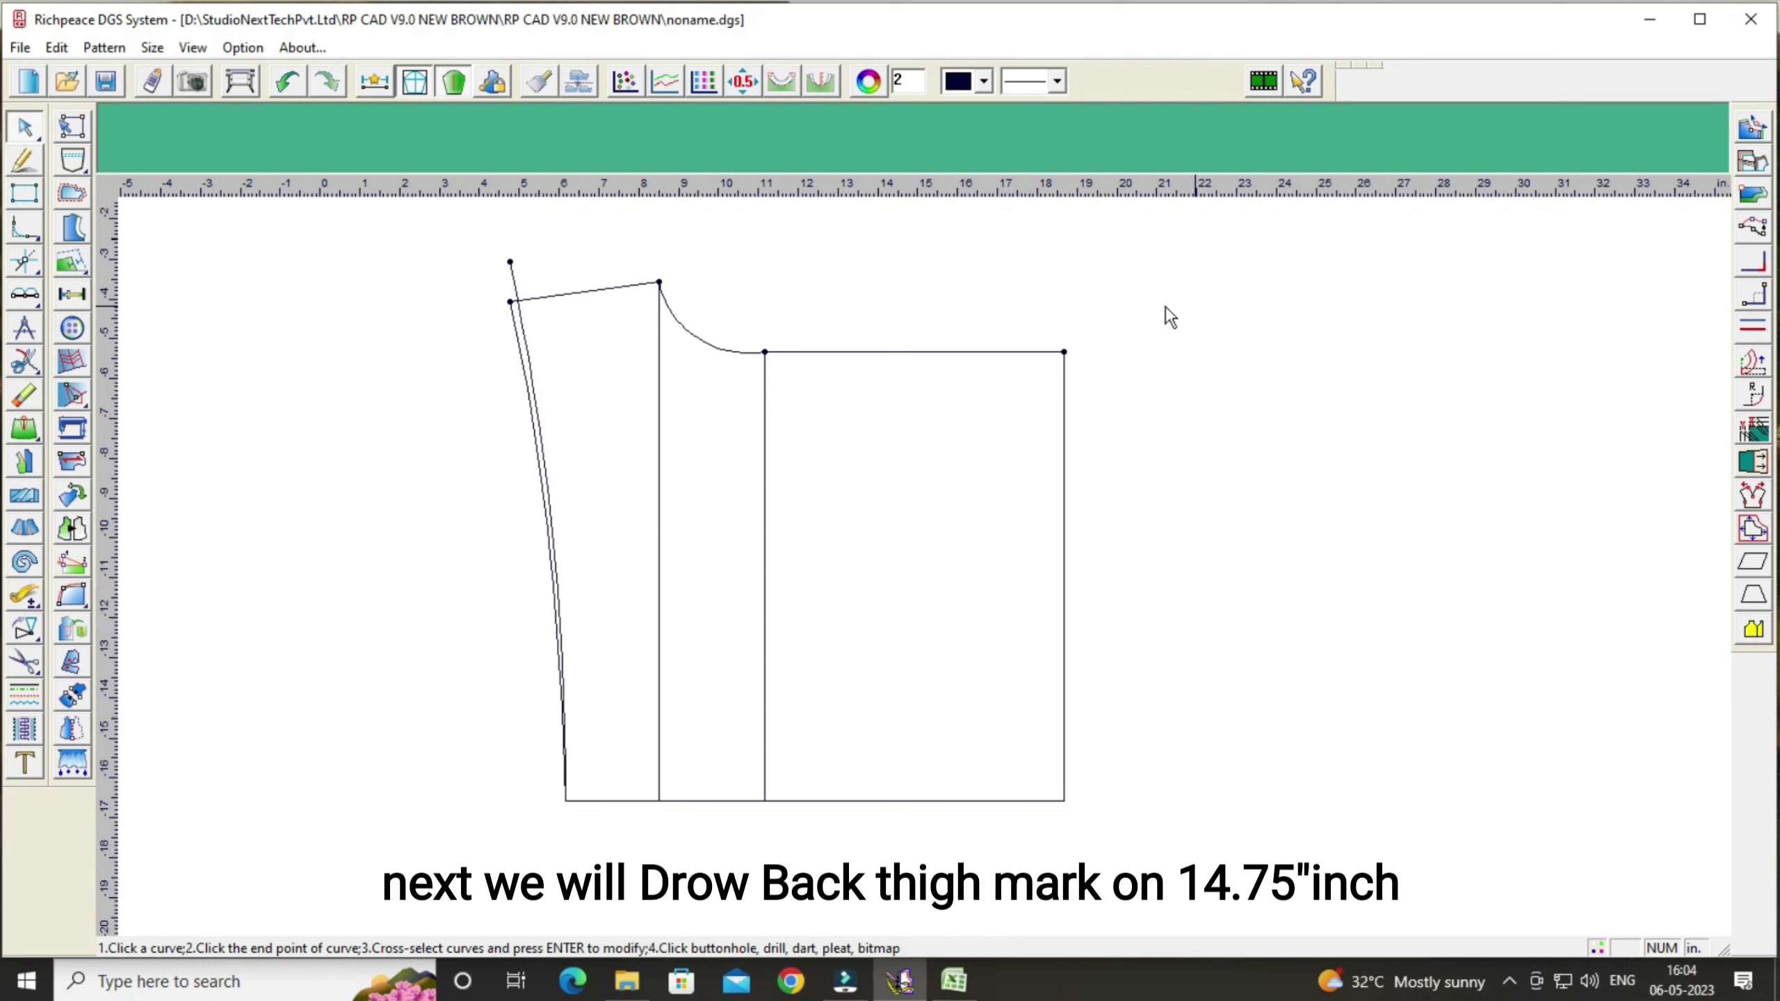
left_click(39, 299)
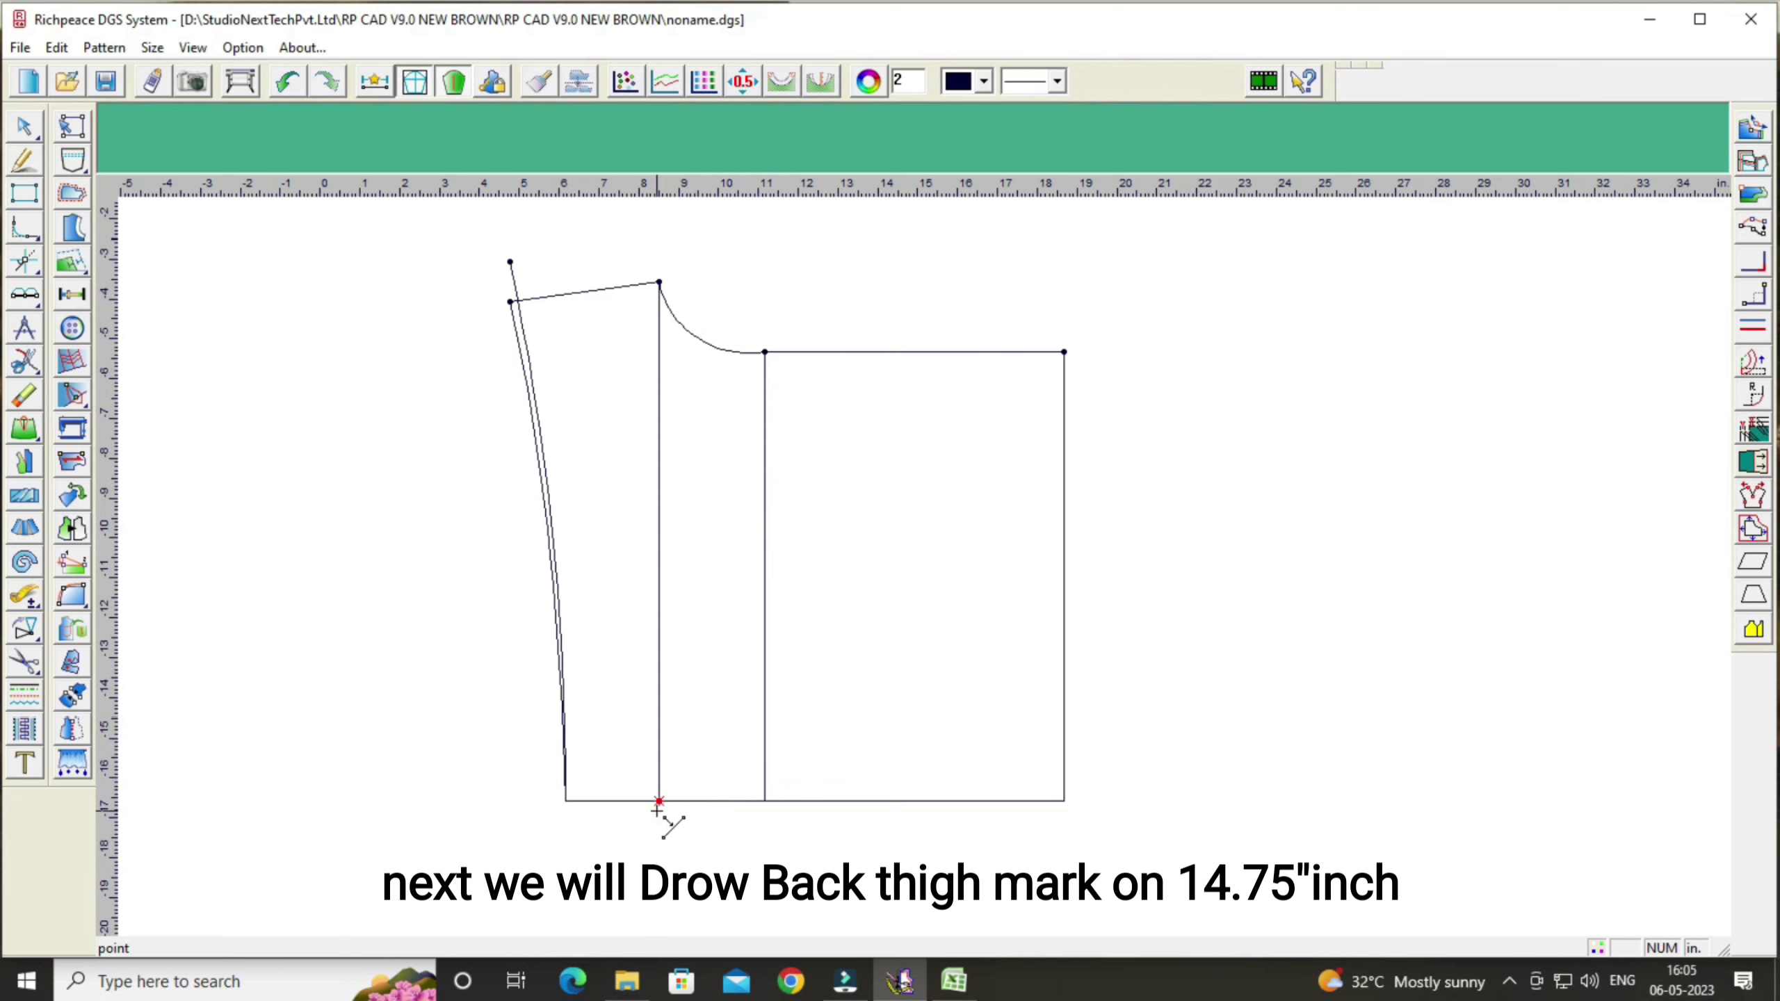
left_click(657, 810)
left_click_drag(763, 646, 1258, 587)
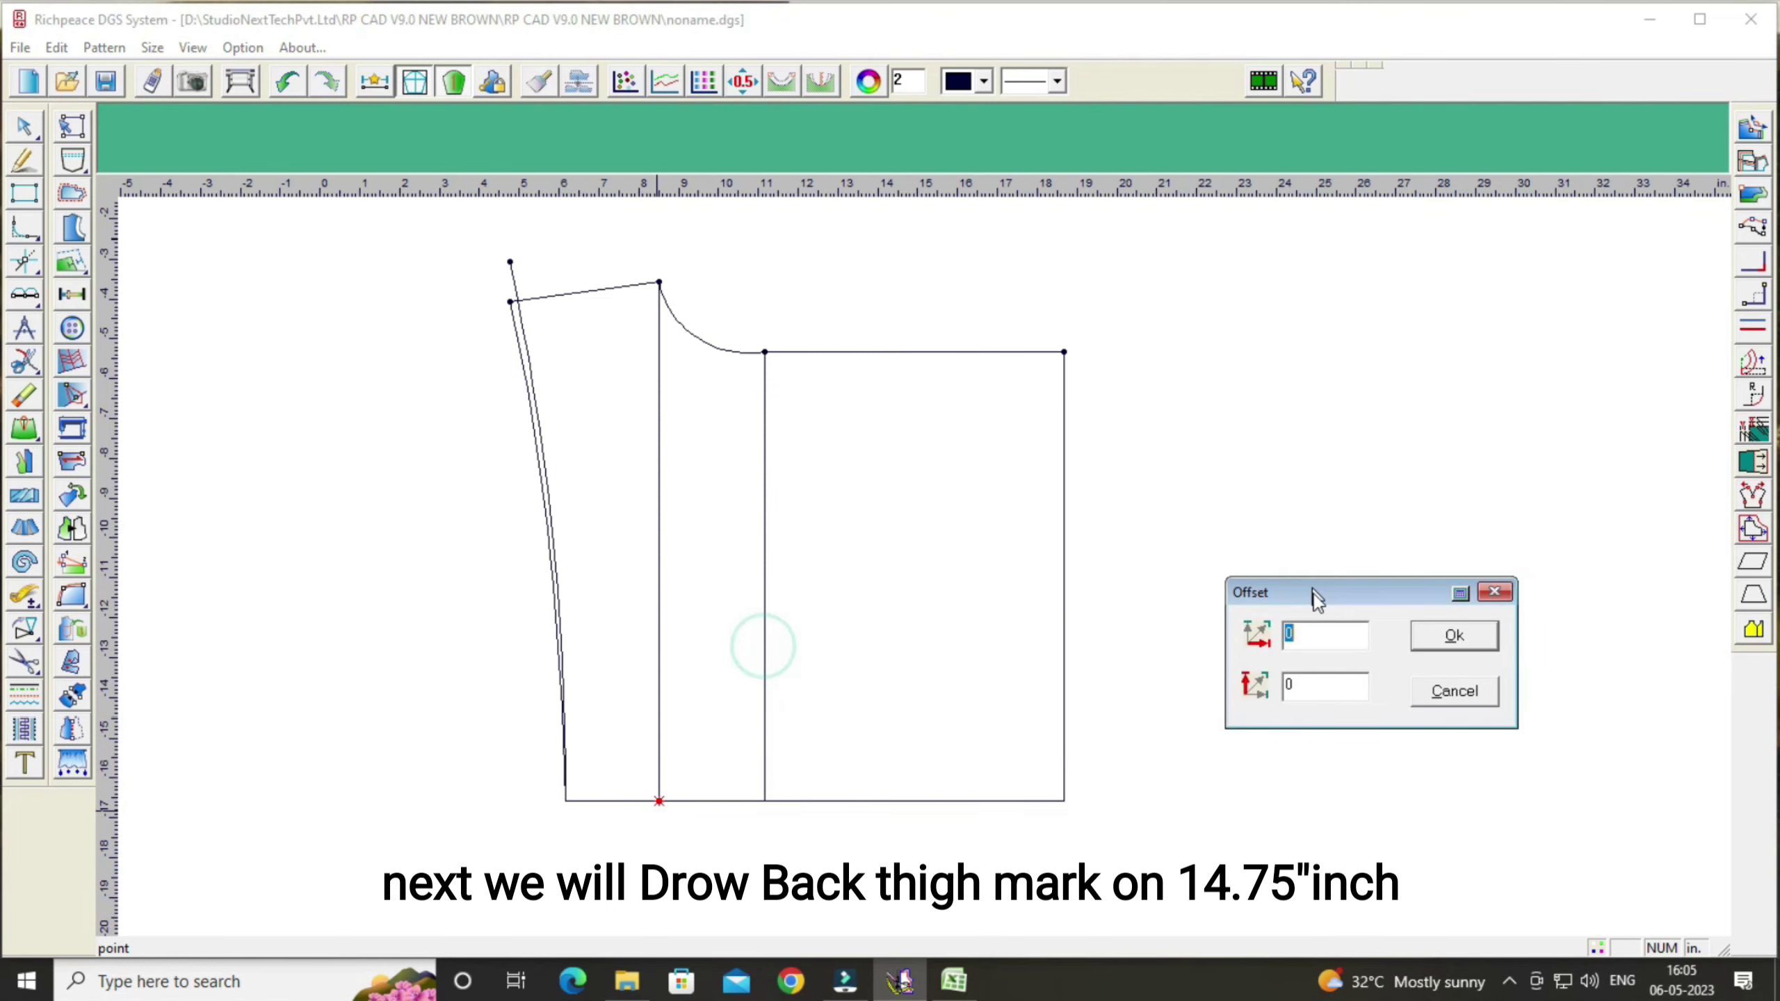
left_click(1320, 692)
type("14")
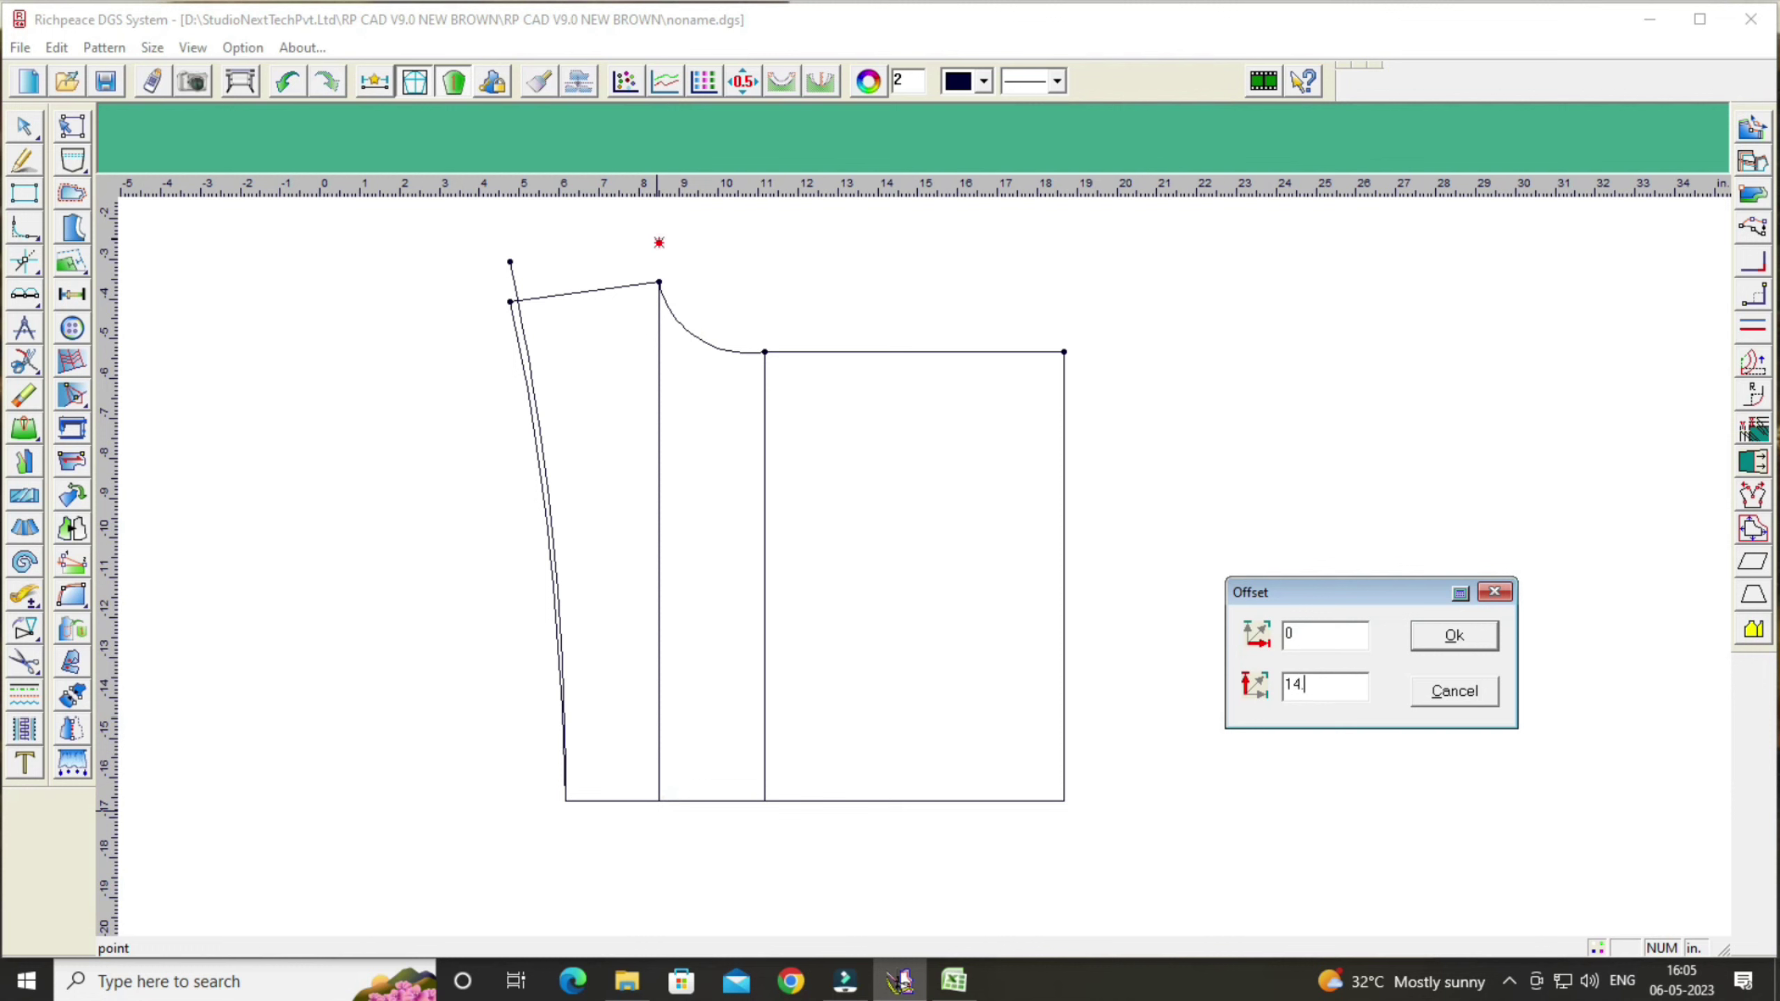
type("75")
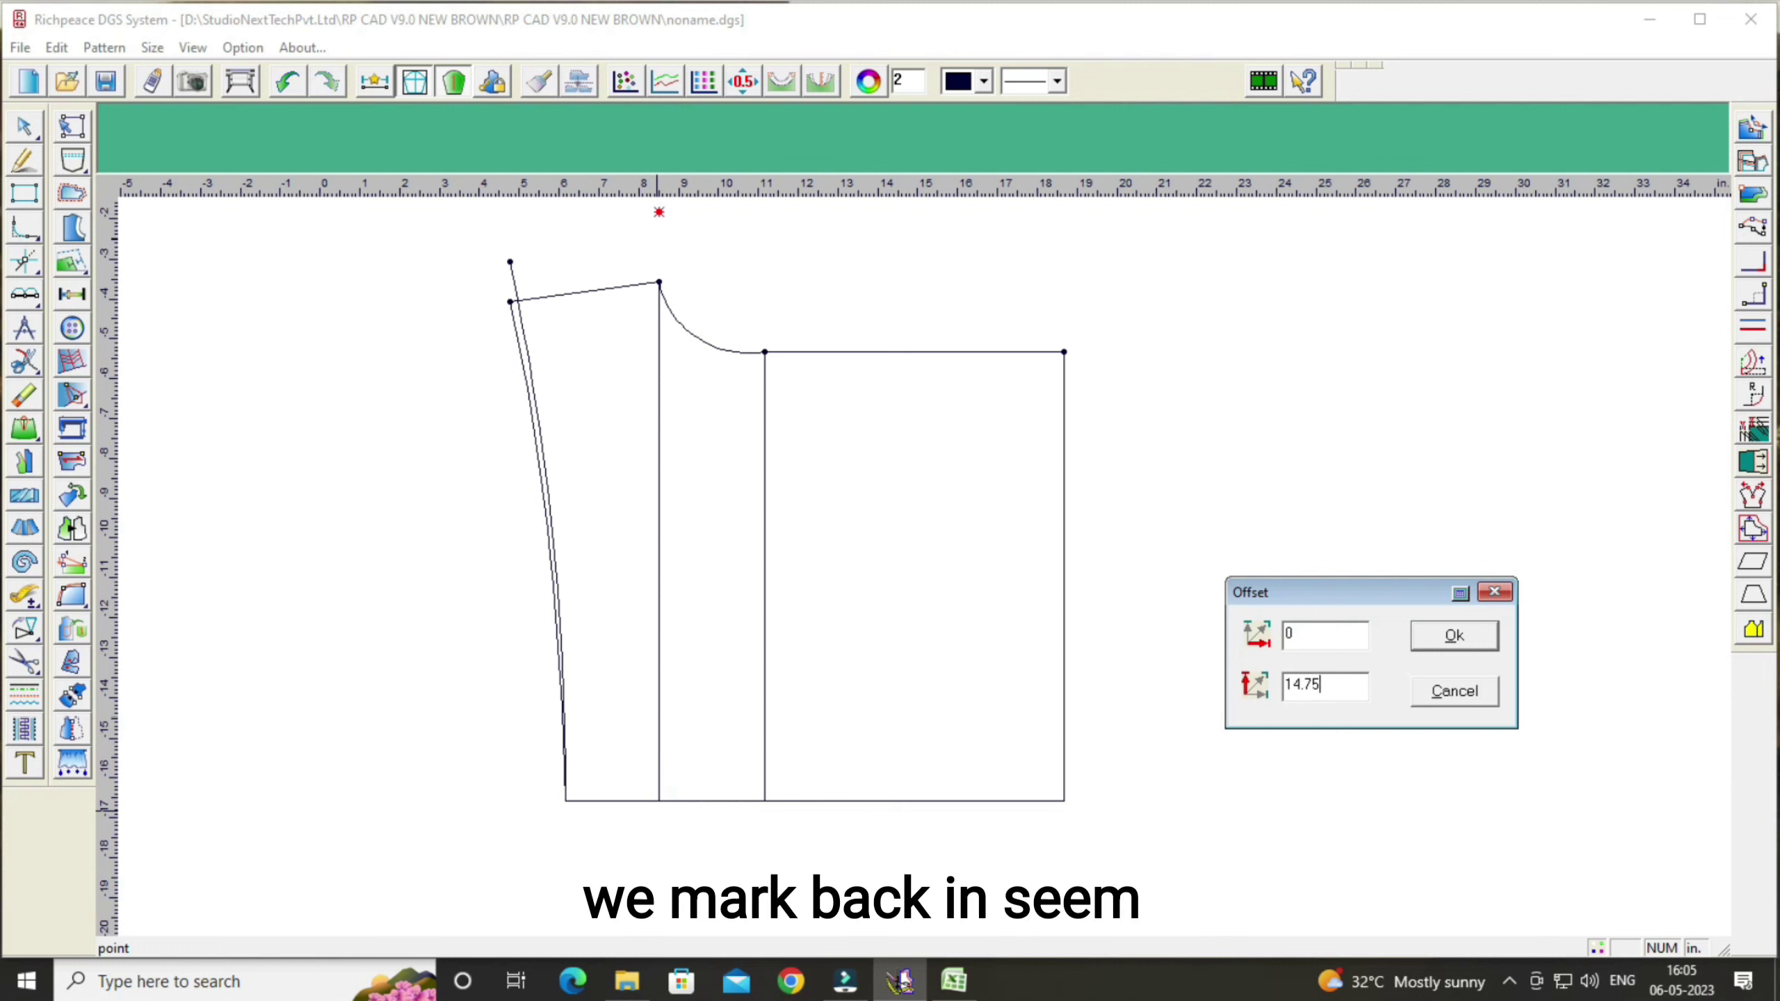
left_click(1475, 645)
right_click(1279, 379)
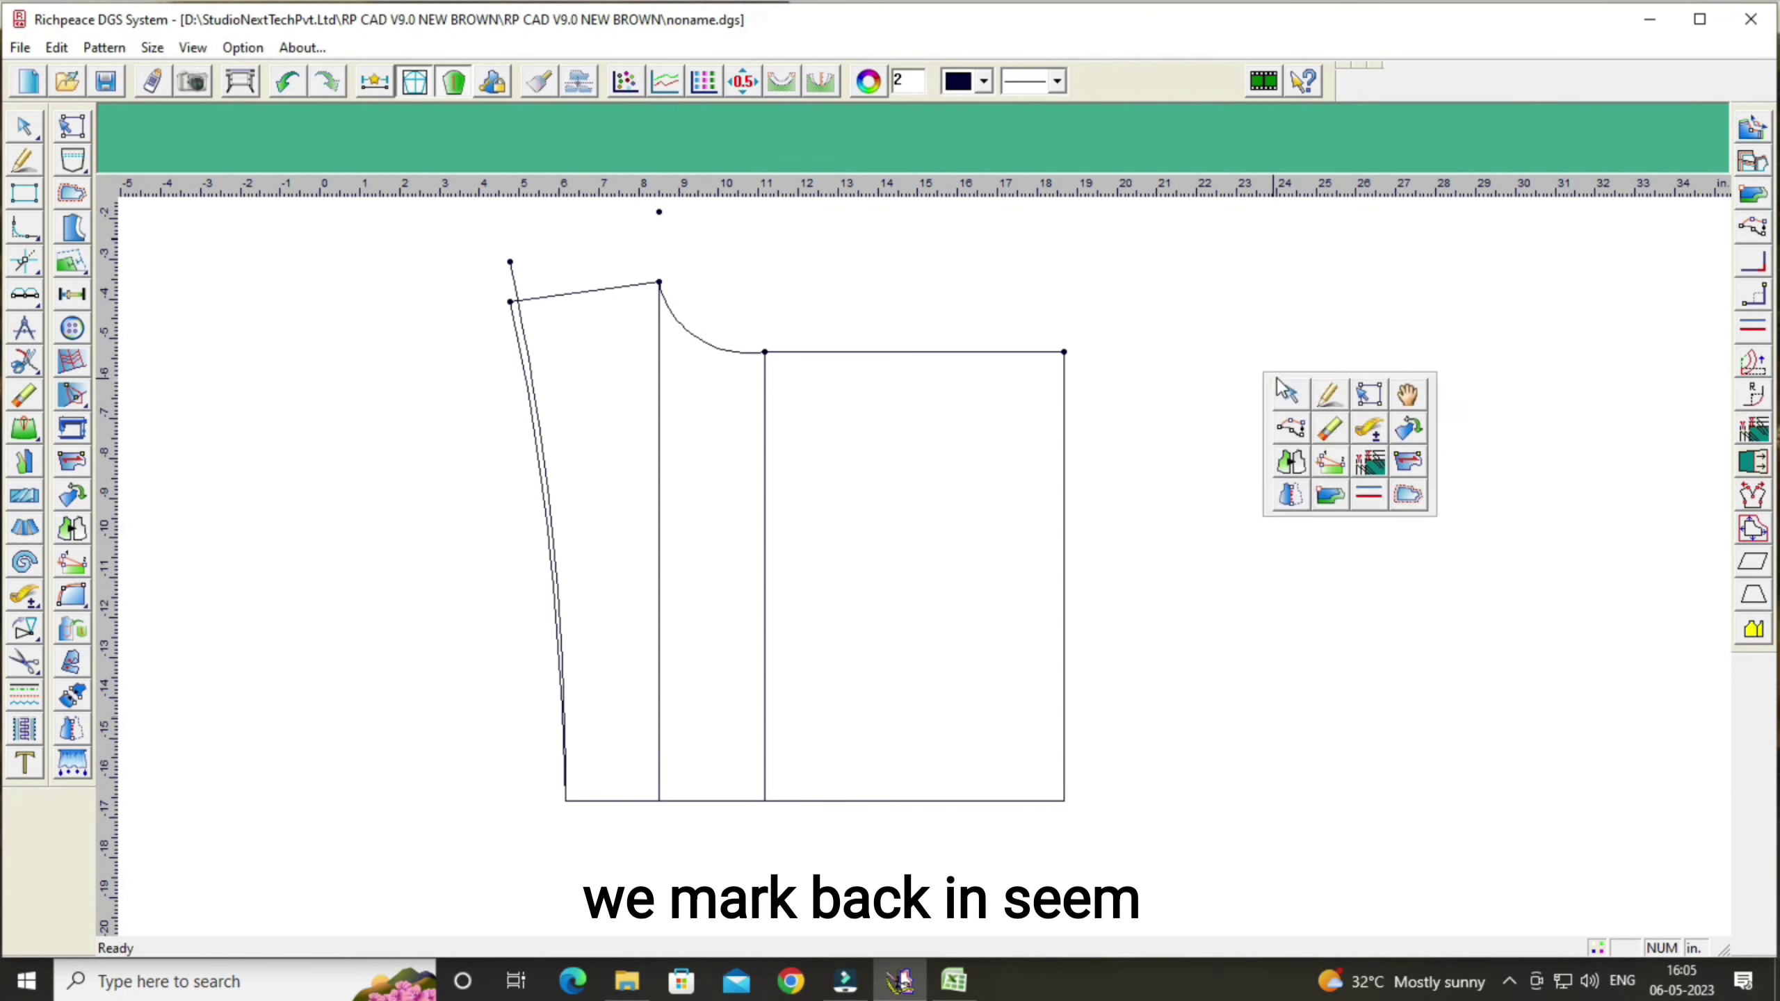
left_click(1328, 397)
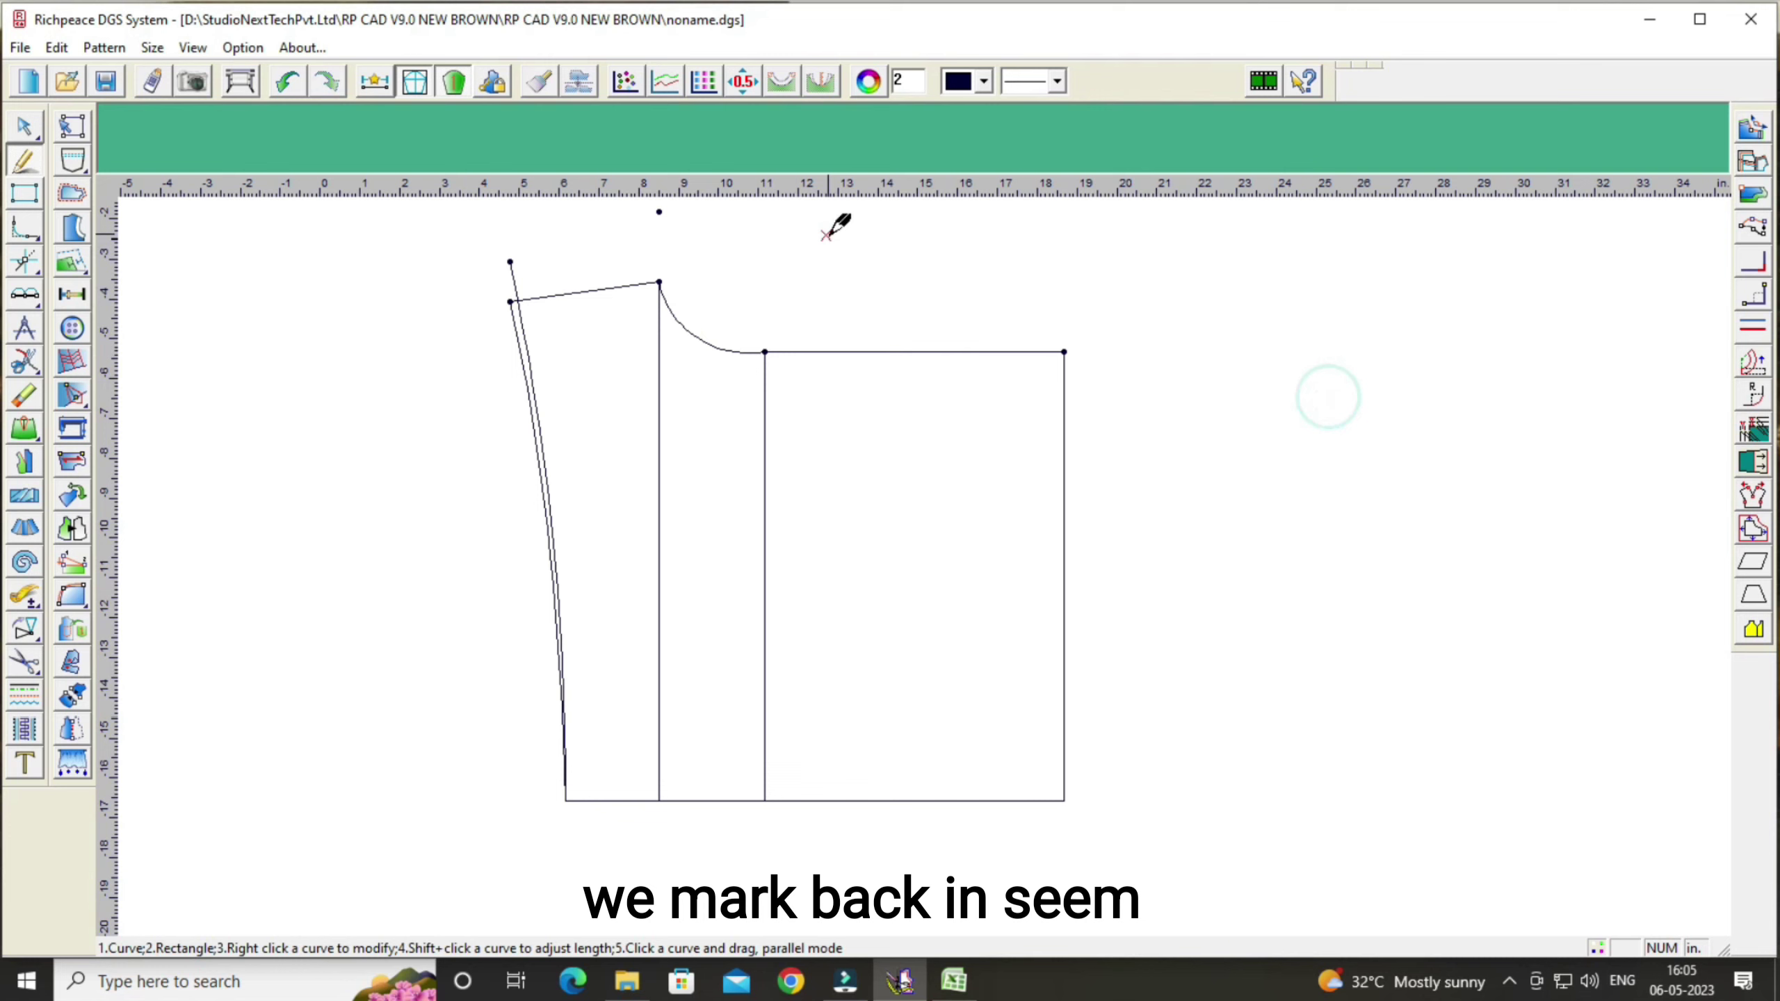
left_click(510, 262)
left_click(659, 212)
right_click(659, 212)
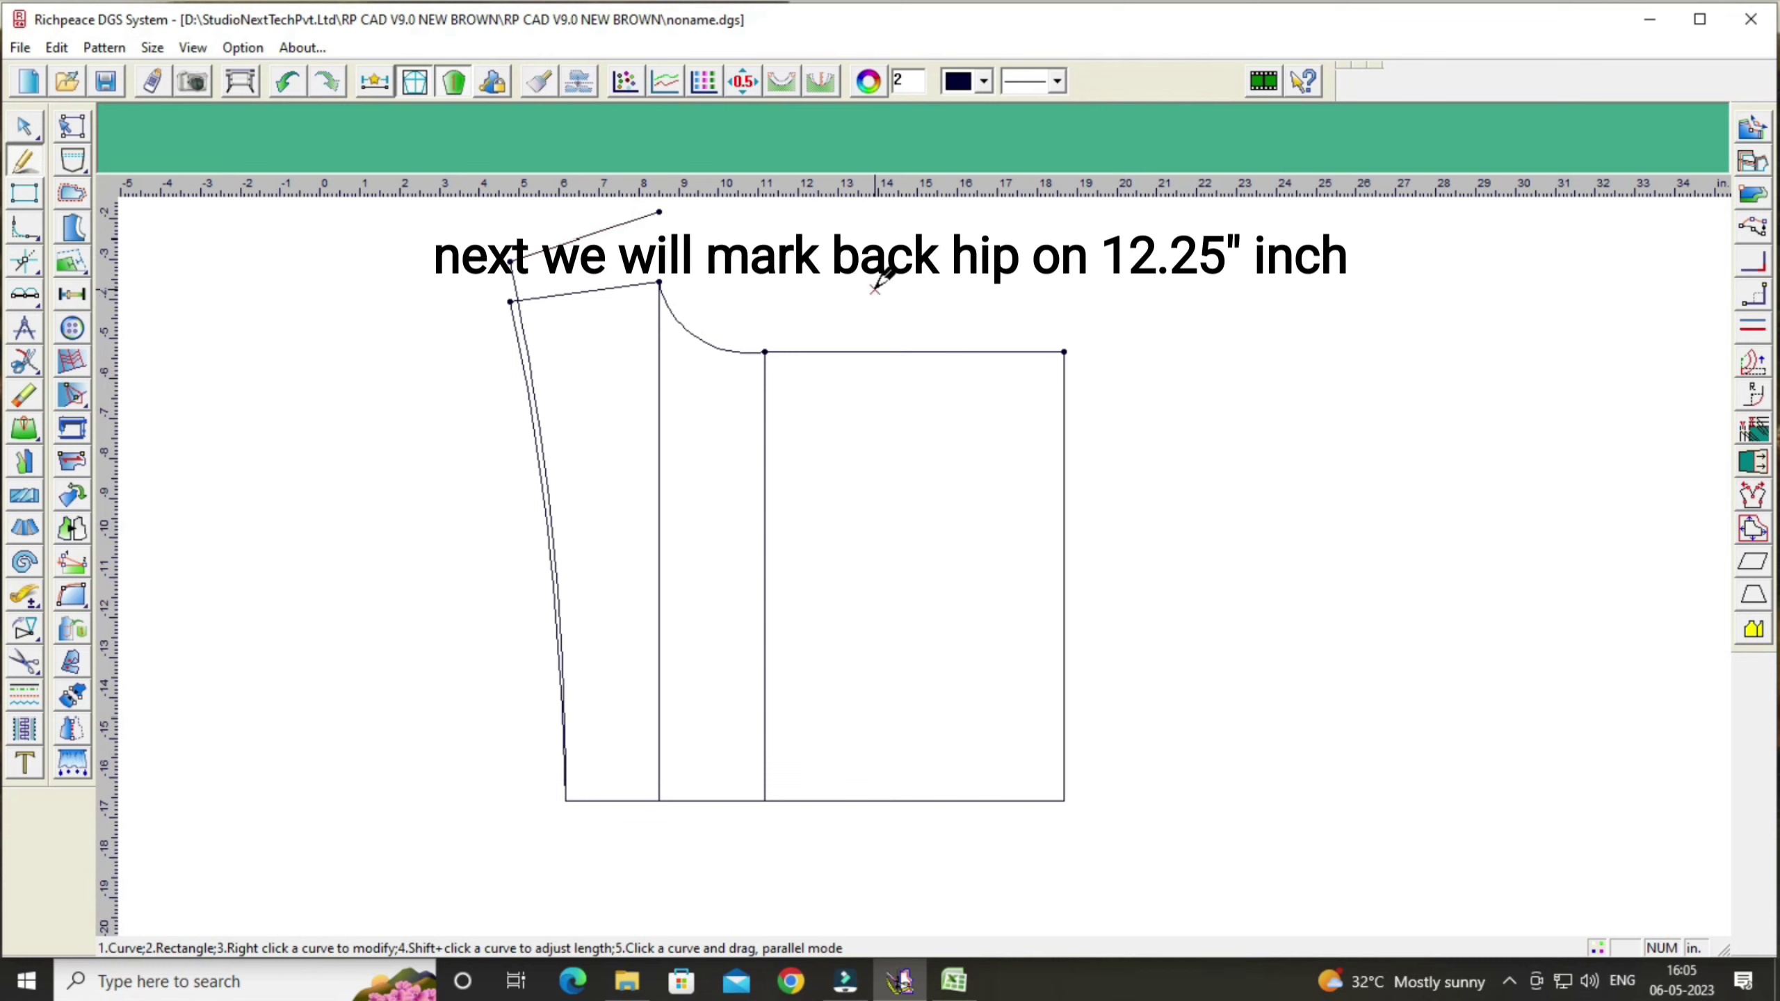
scroll(876, 287, "up", 2)
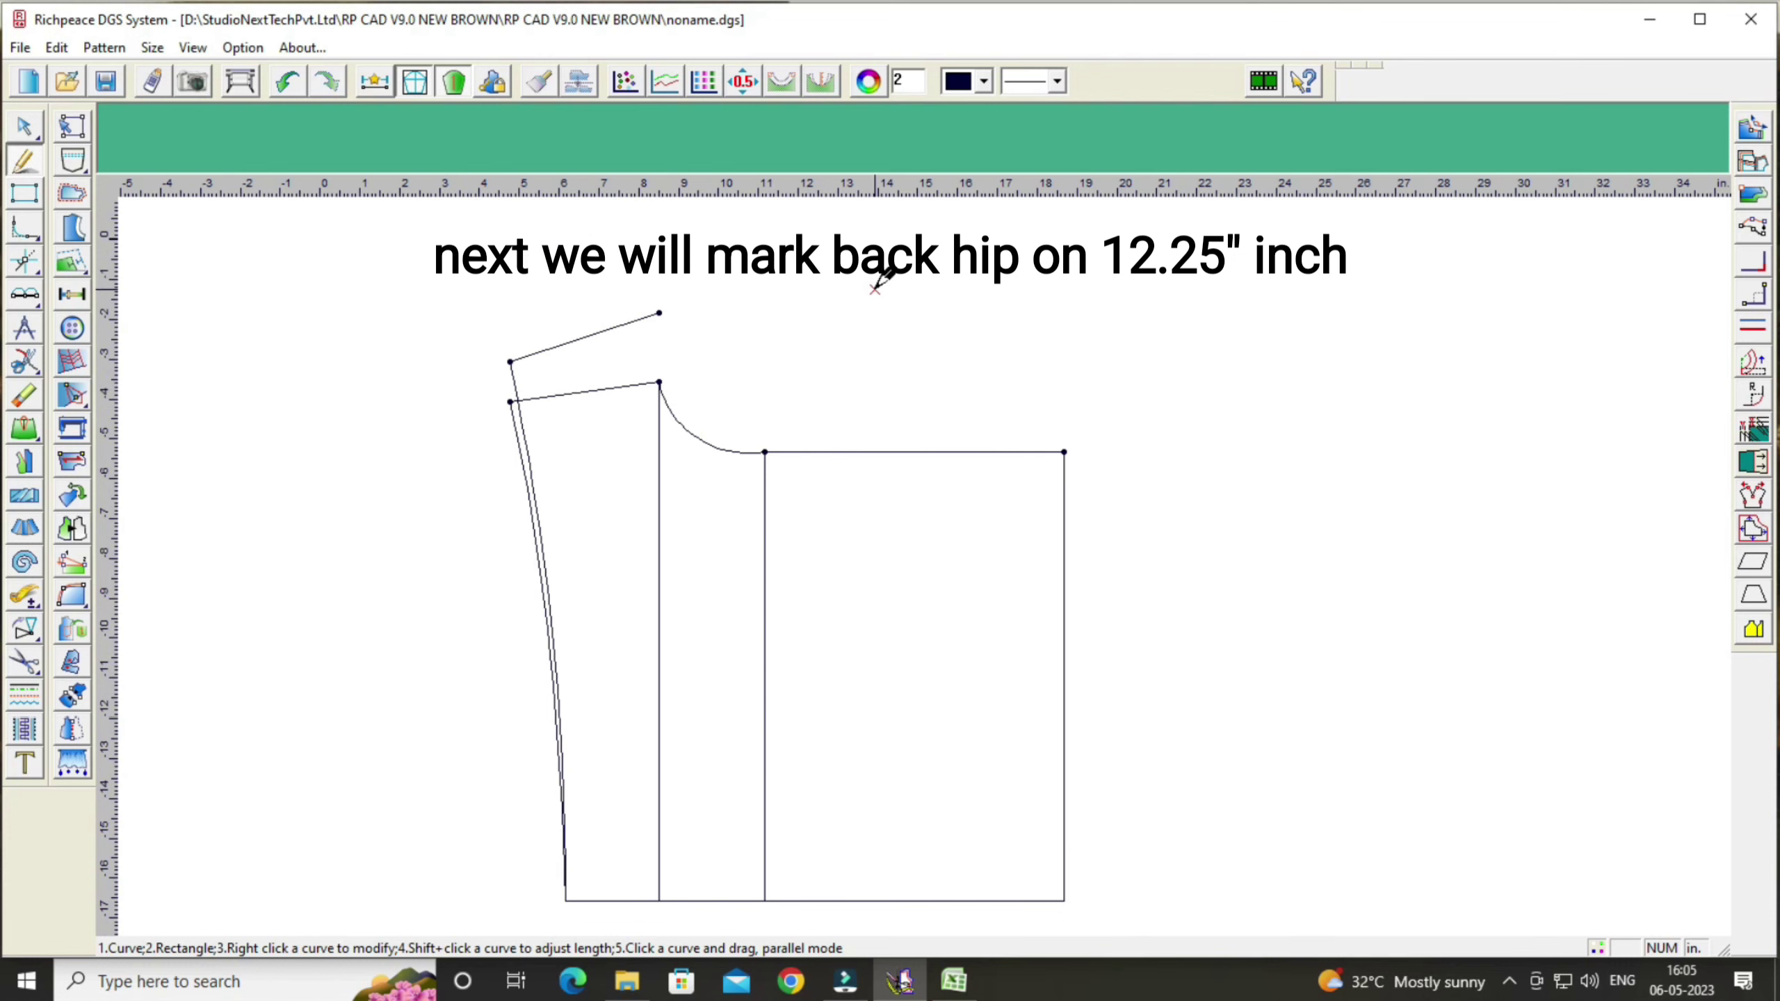
scroll(732, 736, "up", 1)
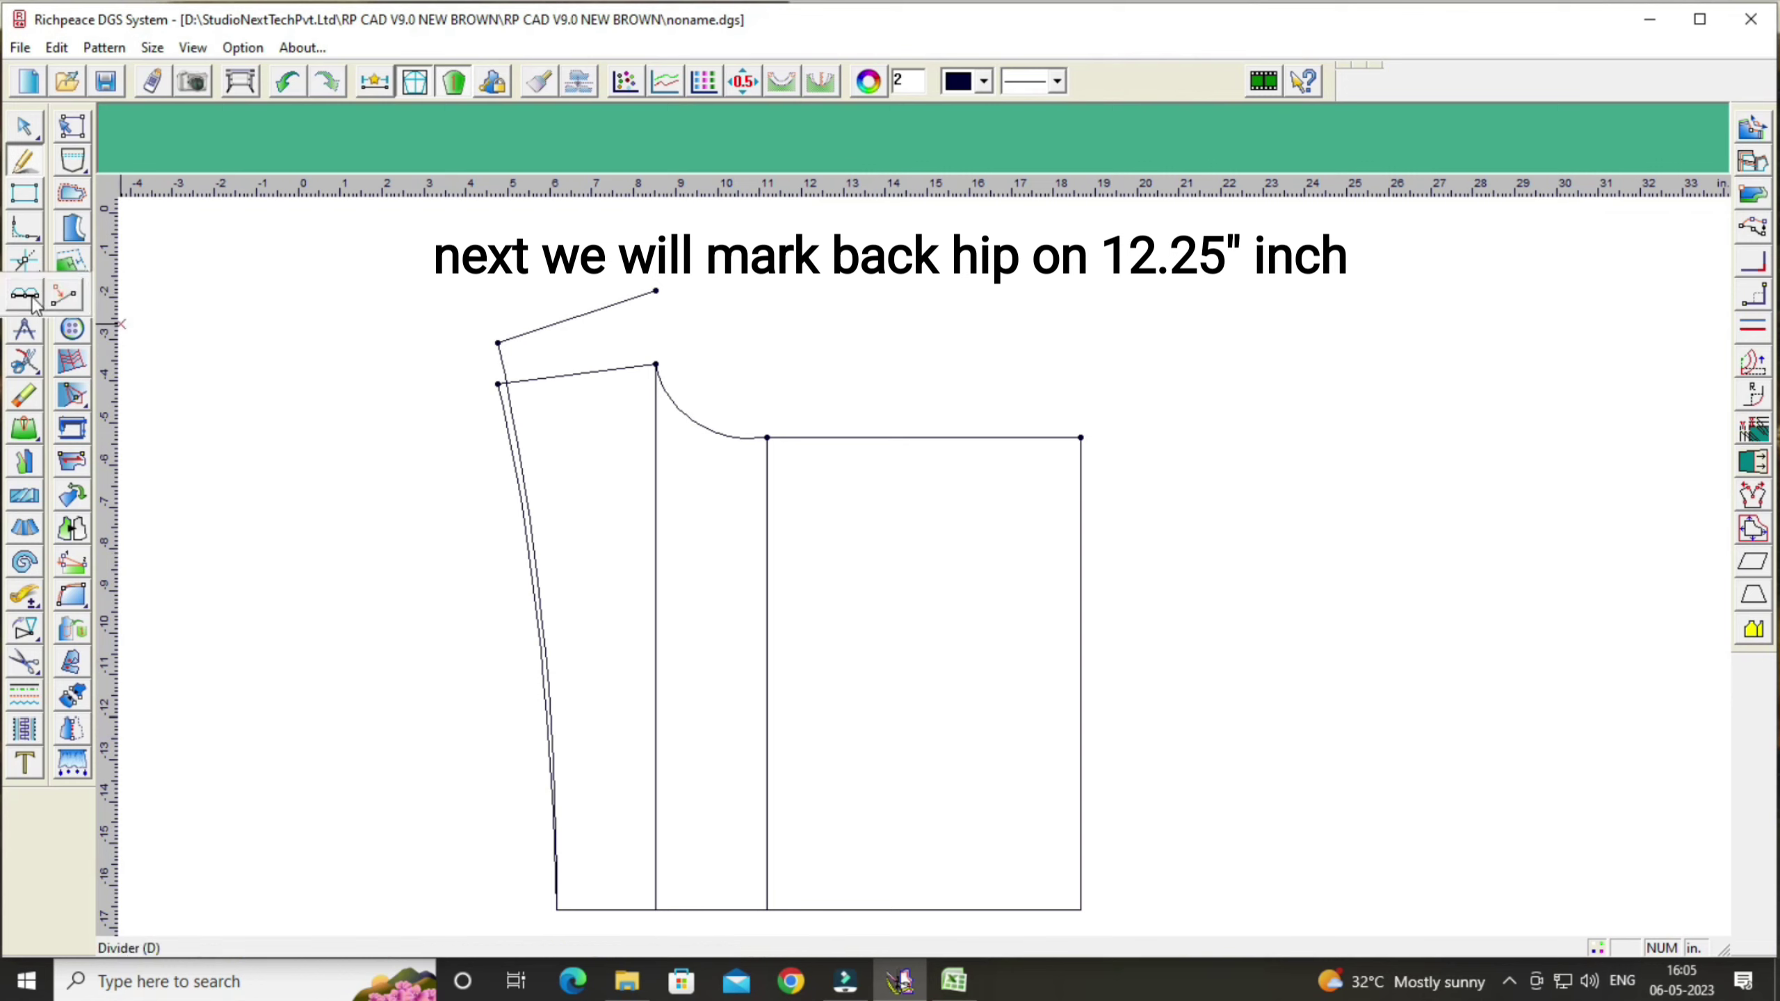
Step: Place the back hip point 12.25 in above the inner line's base
left_click(65, 299)
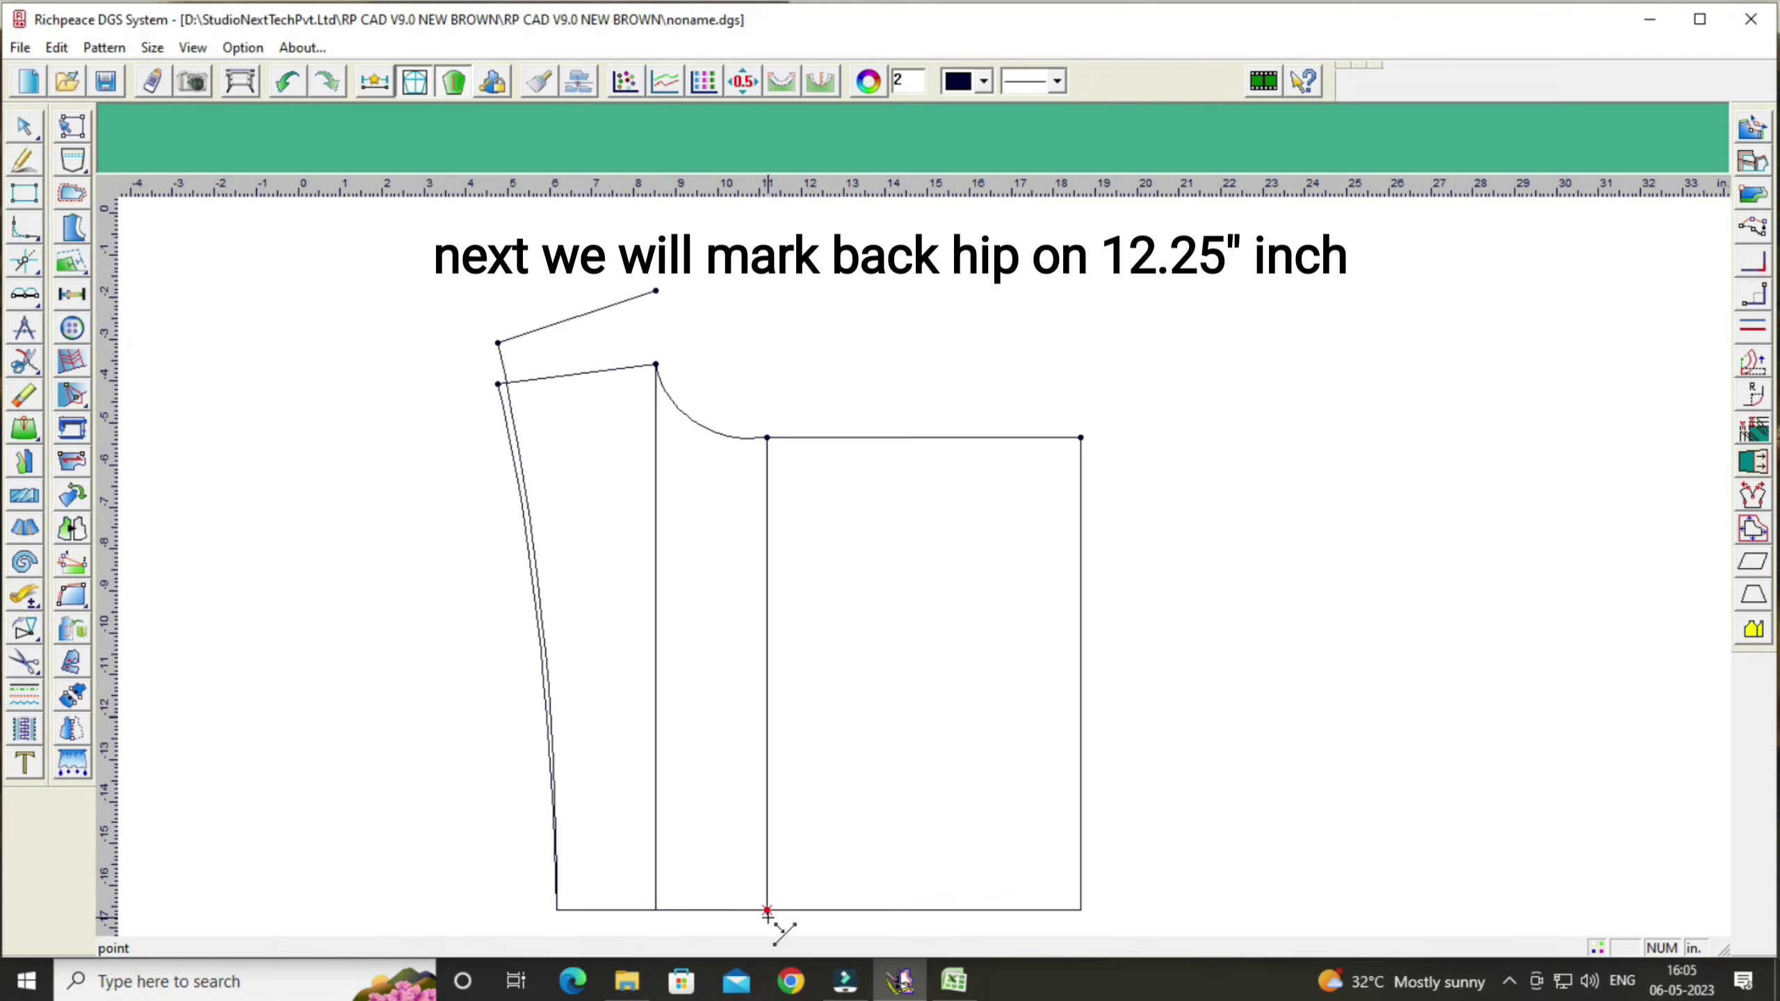
left_click(768, 911)
left_click_drag(881, 762, 1289, 615)
type("12.25")
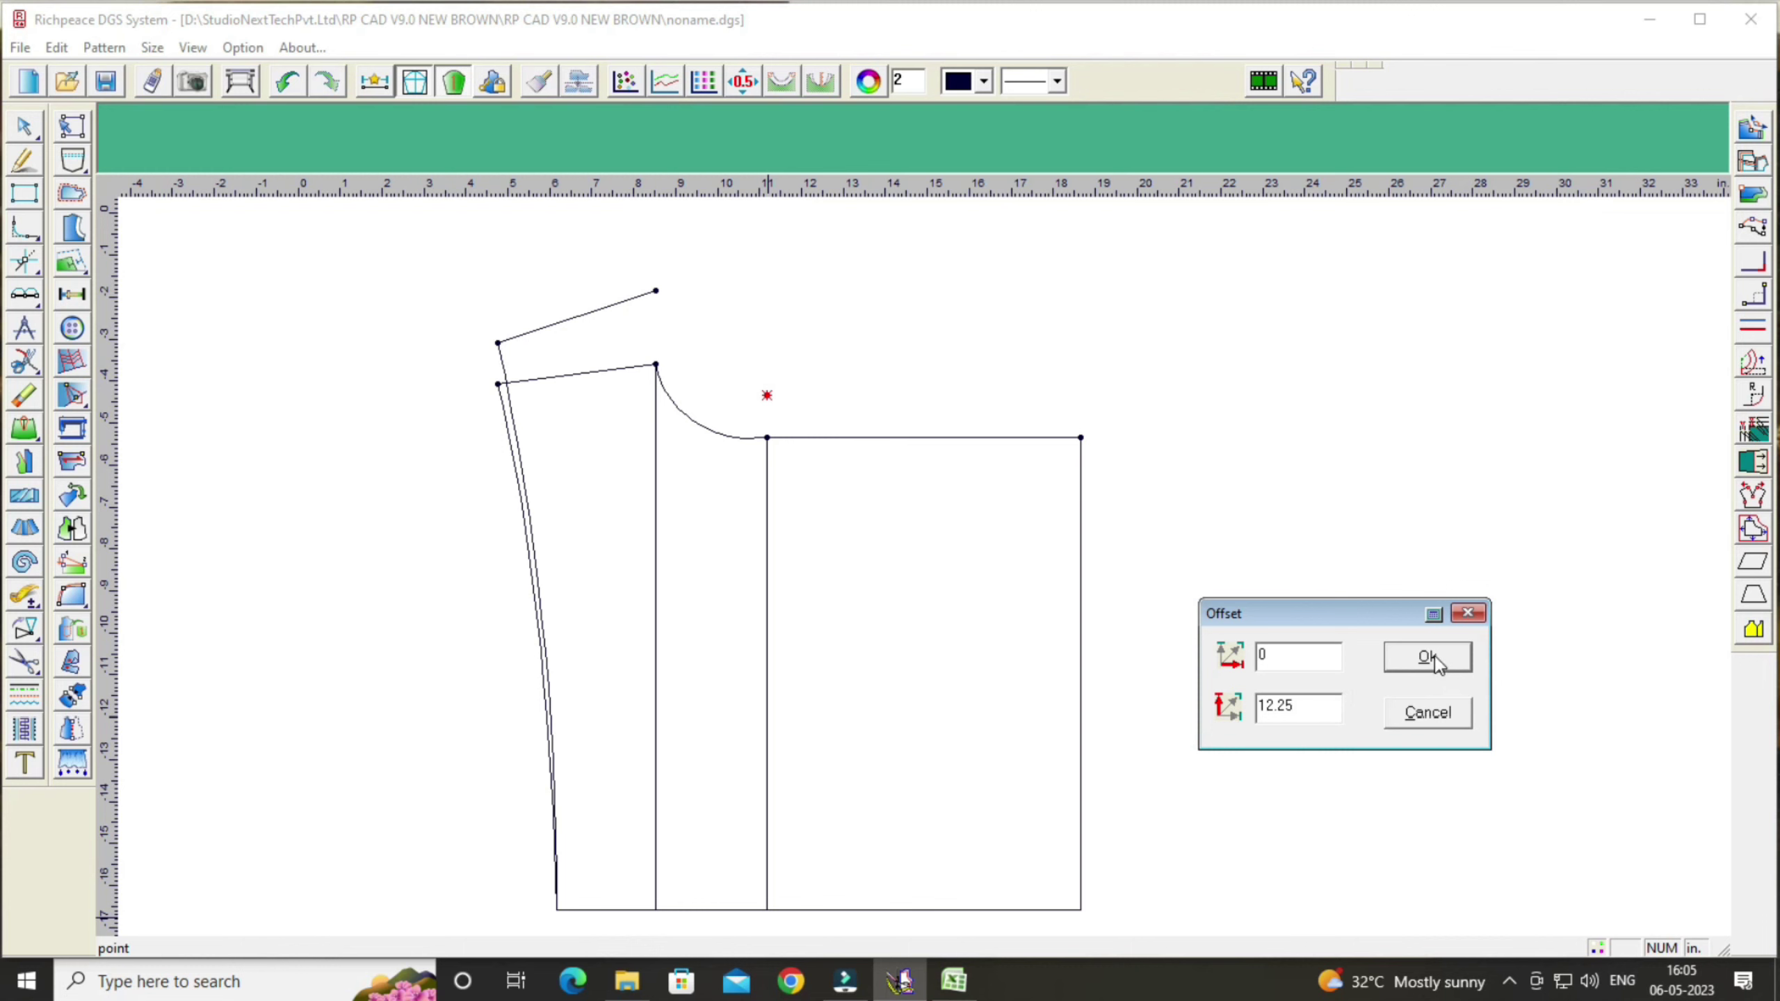
left_click(1405, 659)
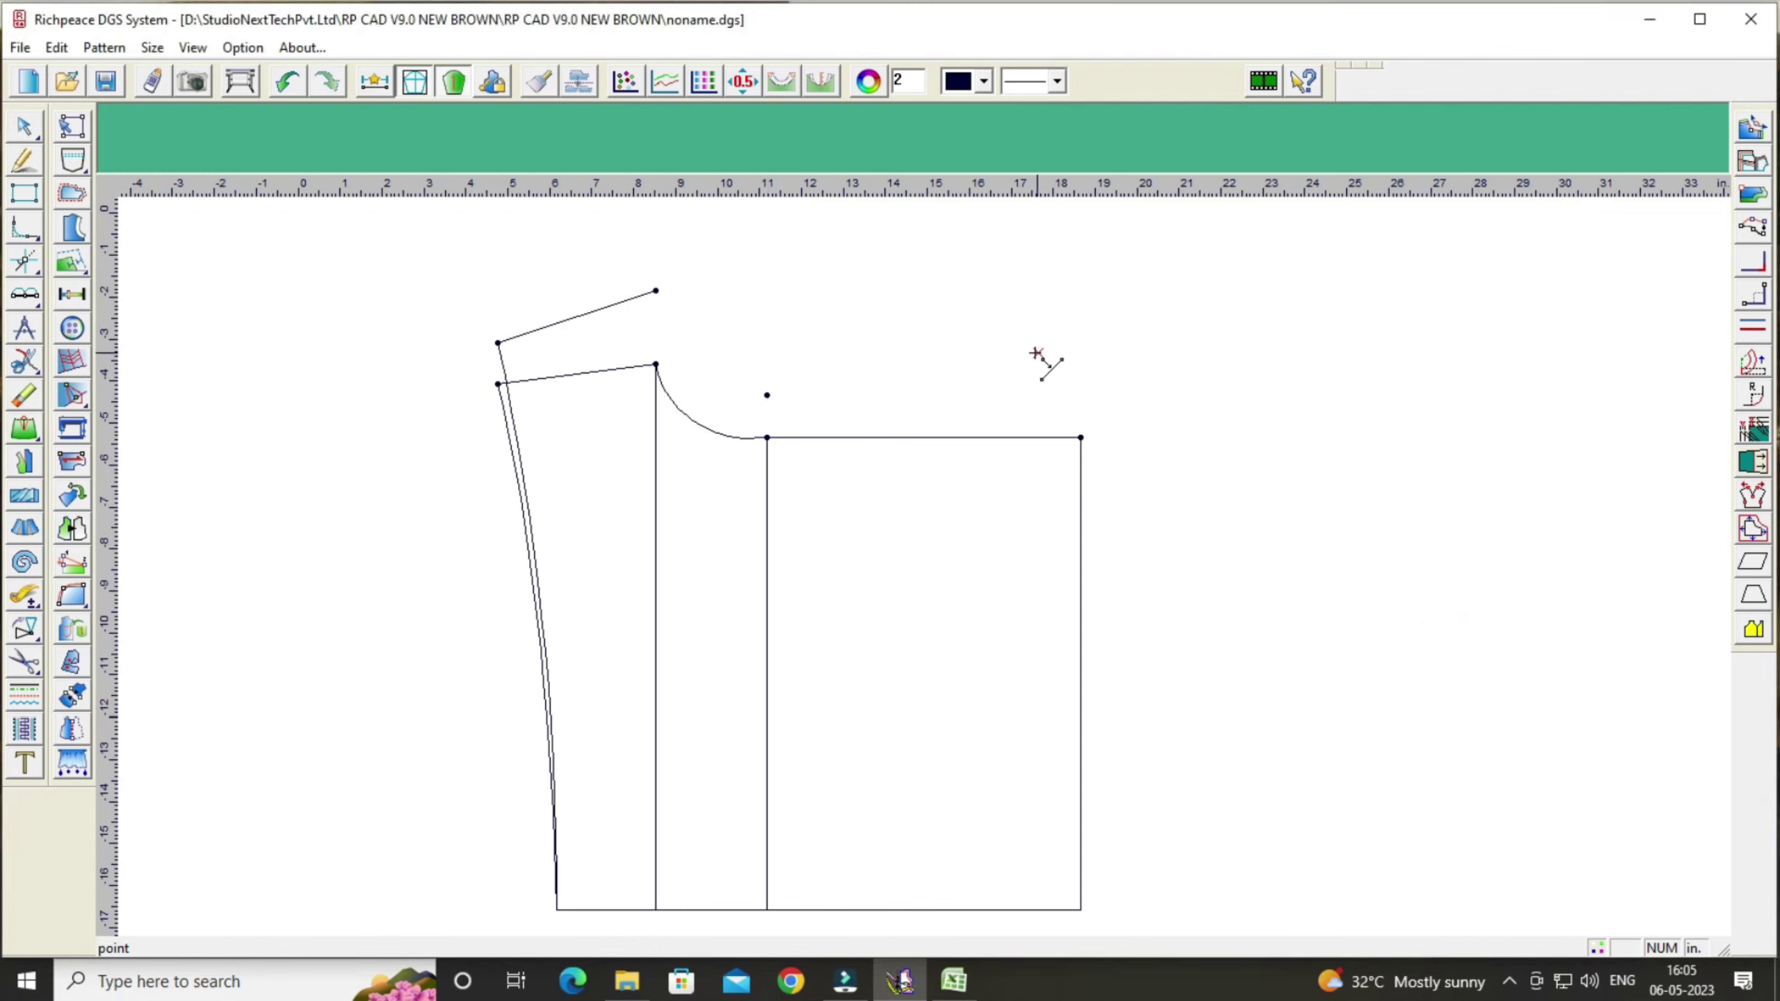
left_click(1139, 450)
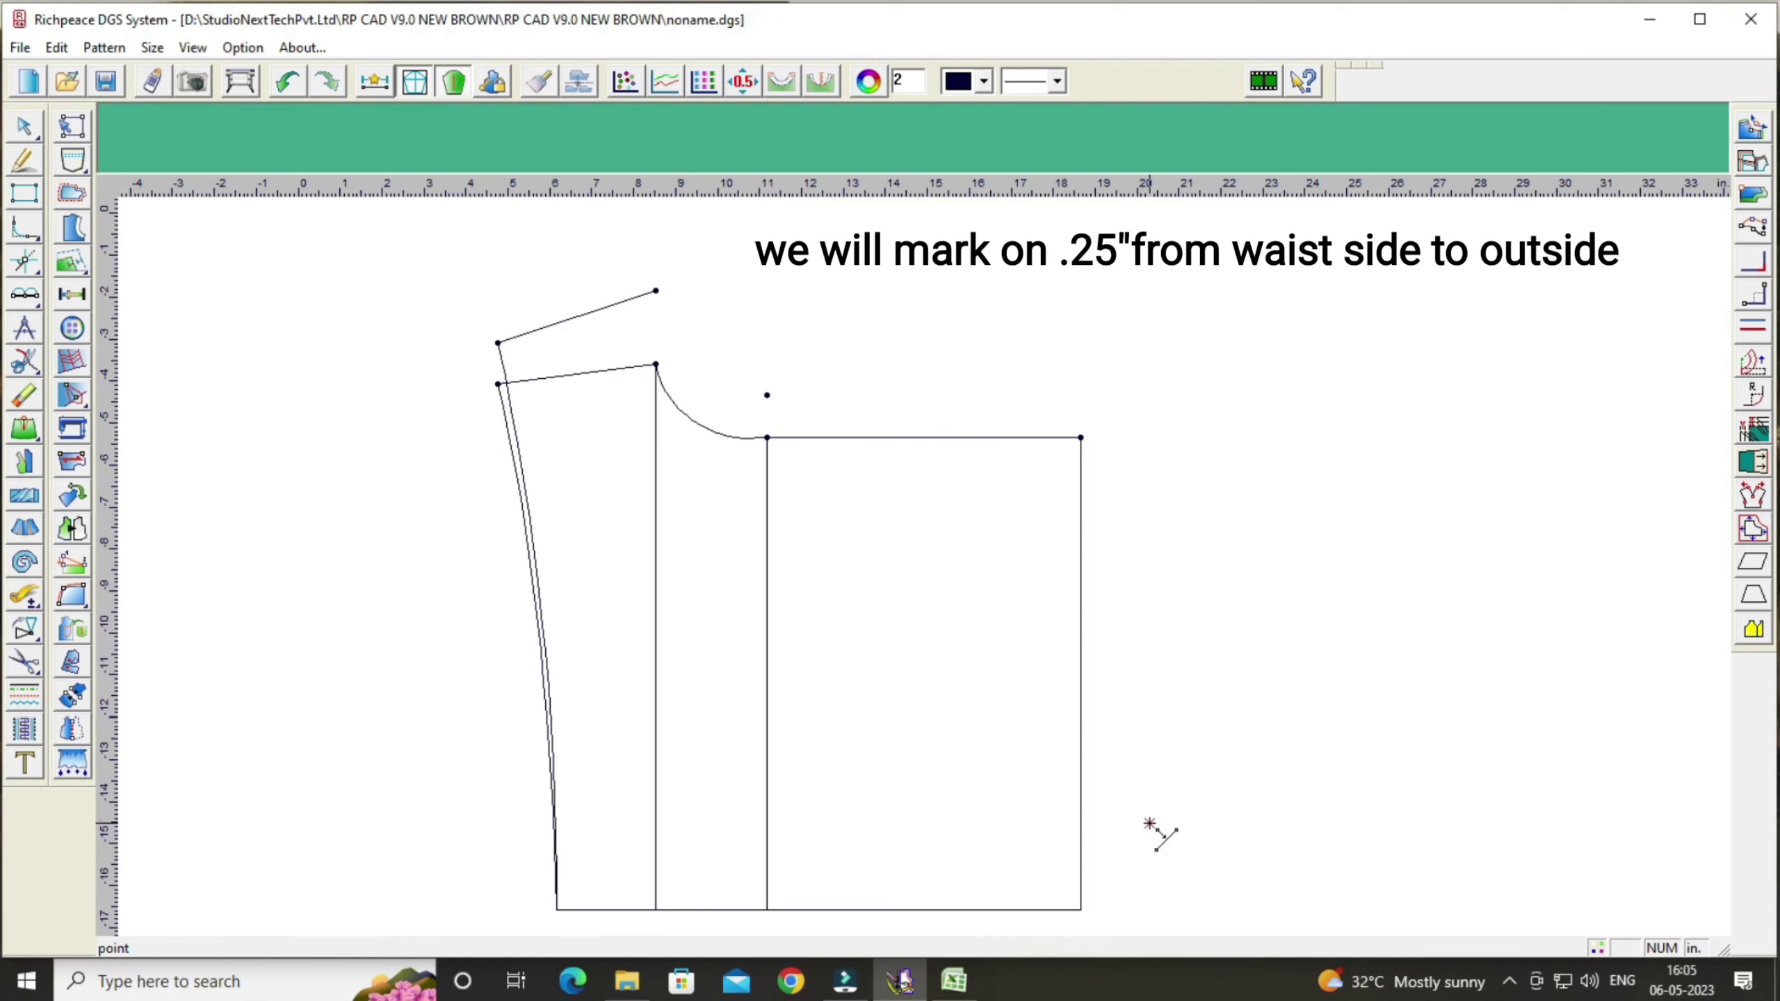
Step: Place a point 0.25 in below the bottom-right corner
left_click(1079, 910)
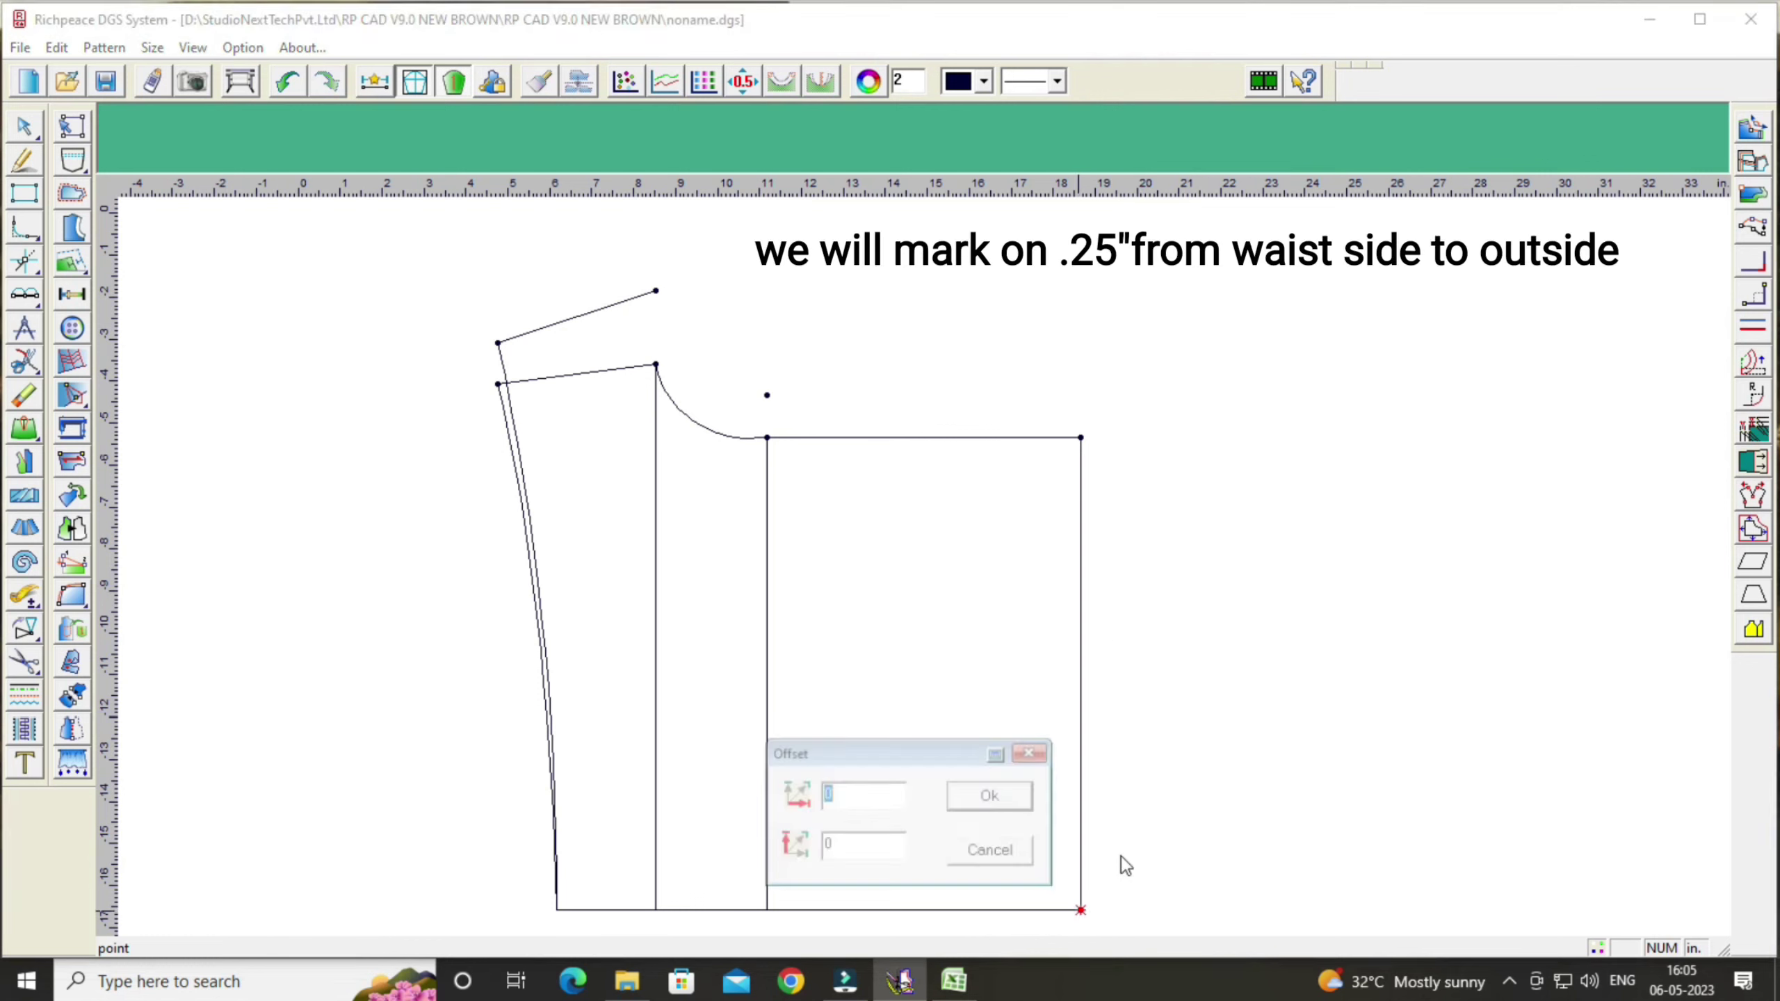
left_click_drag(908, 759, 1297, 595)
left_click(1257, 695)
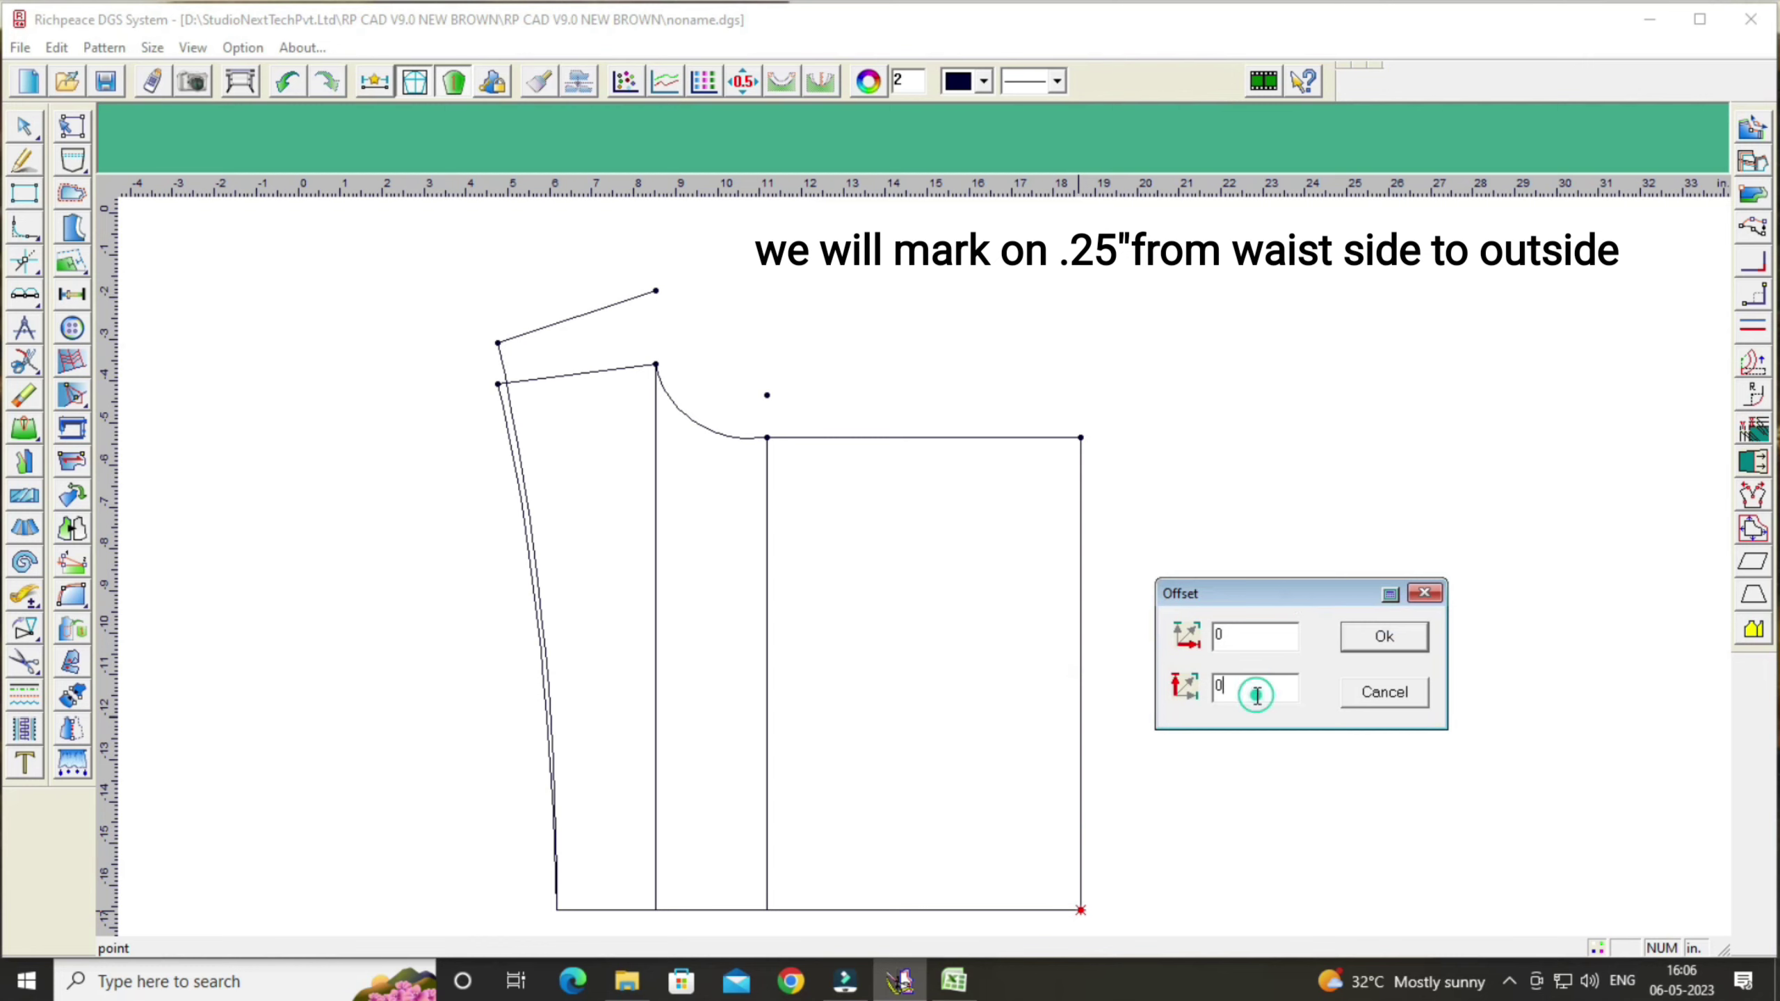
key("BackSpace")
type("5")
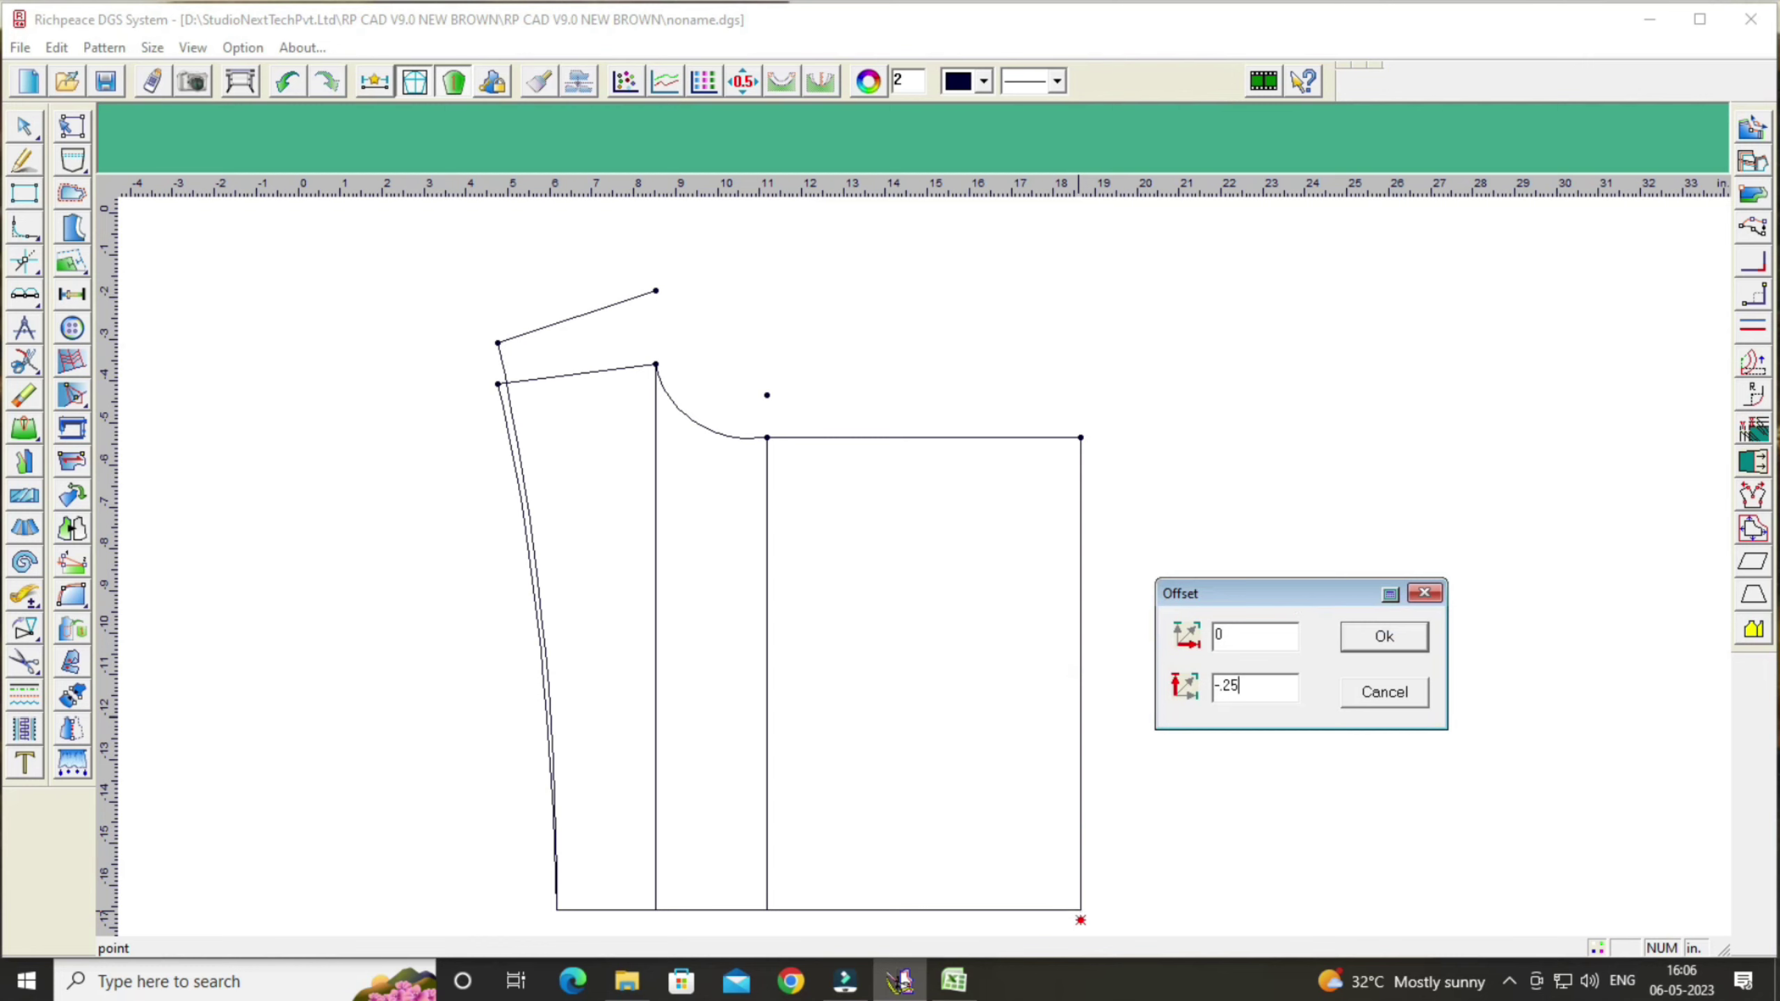
left_click(1383, 637)
scroll(1279, 683, "down", 1)
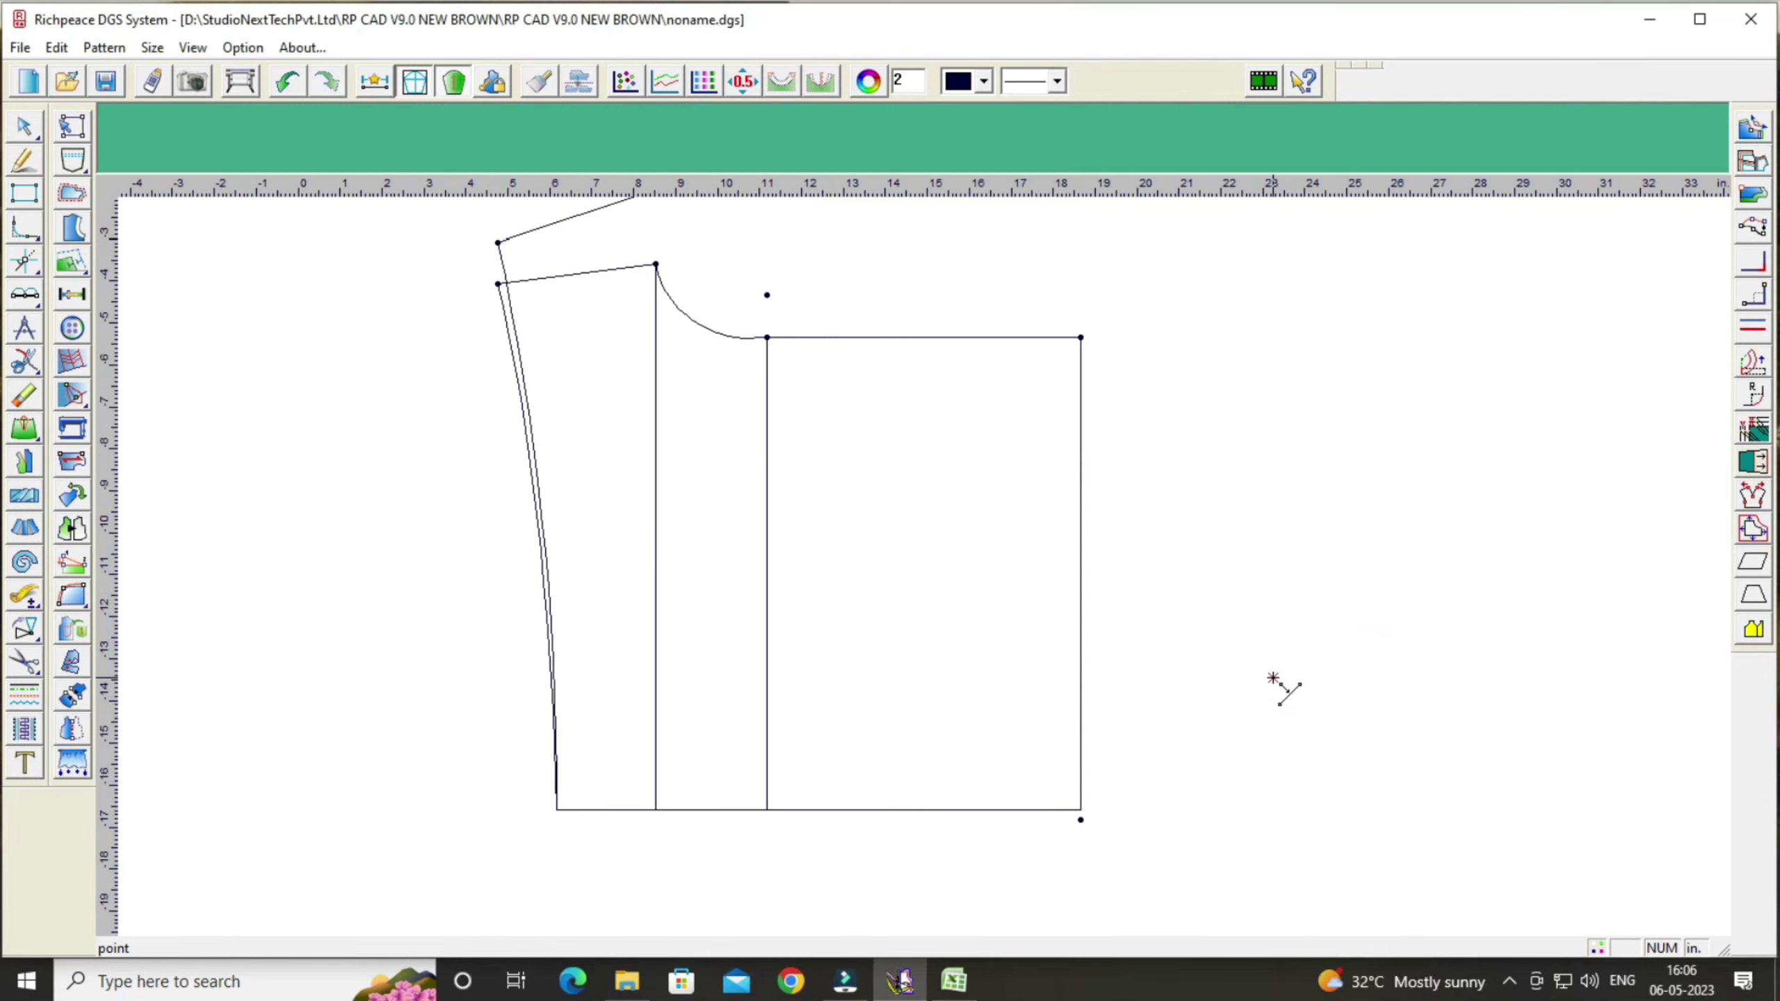
Step: Draw a bottom line from the lowered corner point to the bottom-left corner
scroll(1264, 684, "up", 1)
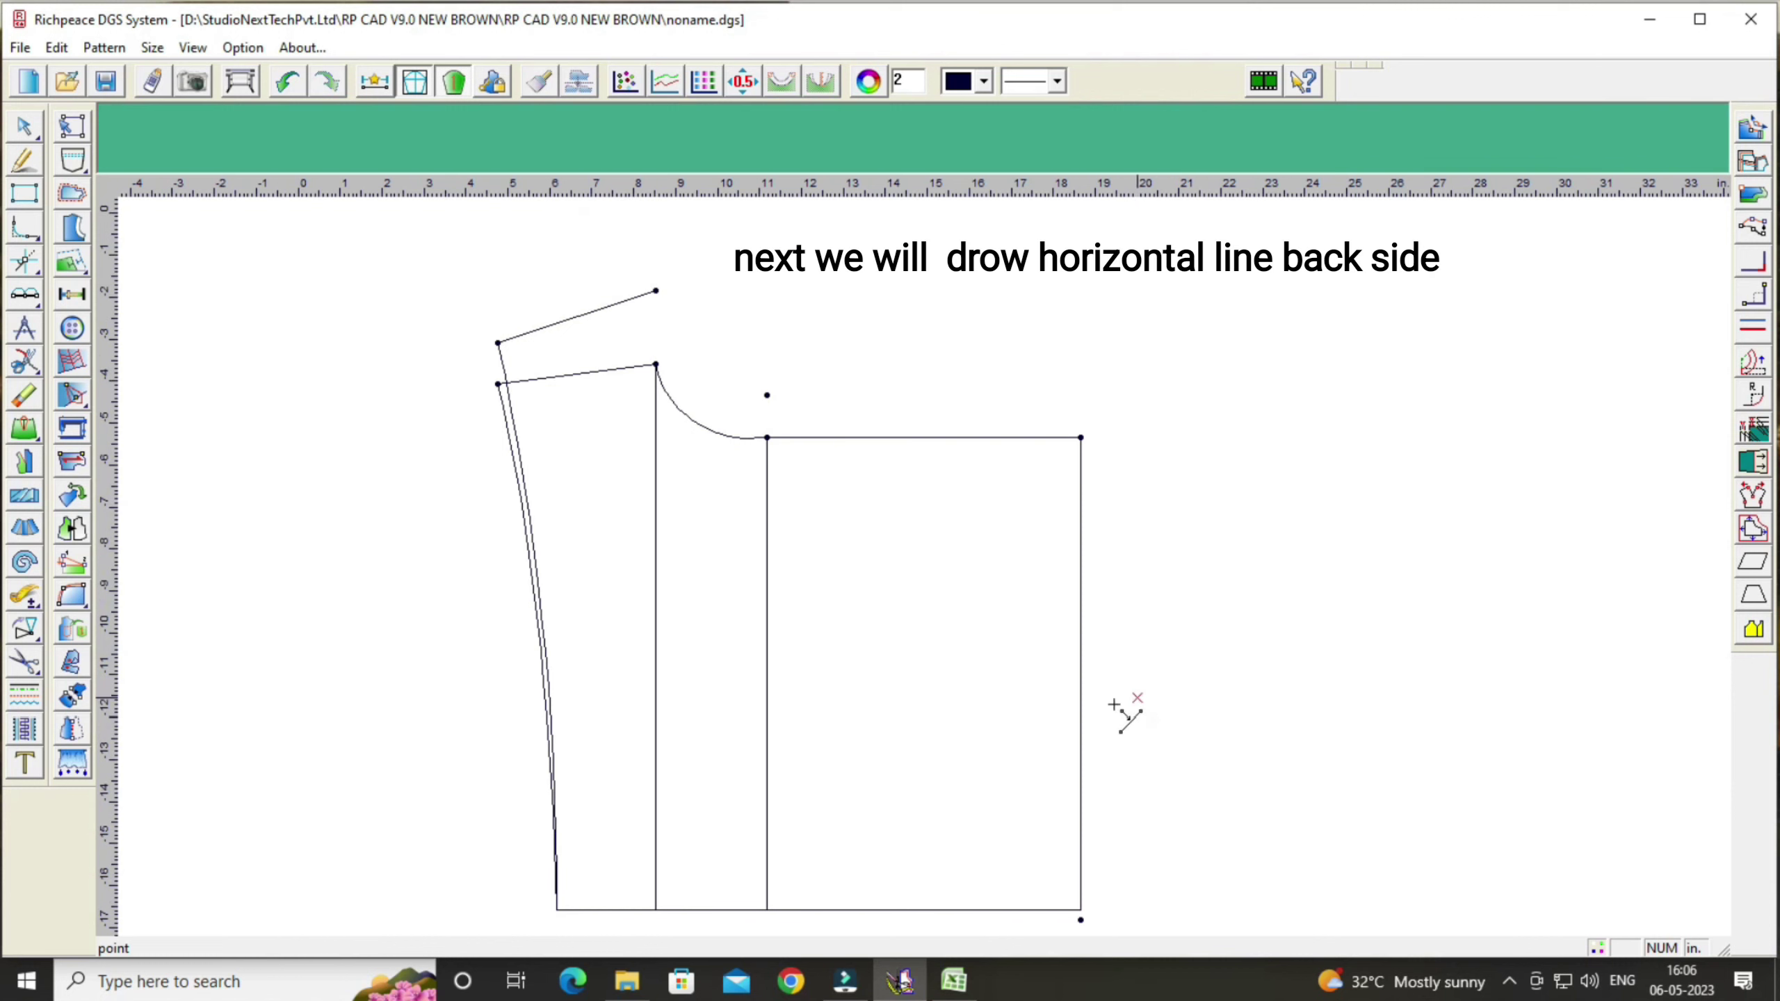
scroll(1108, 707, "down", 1)
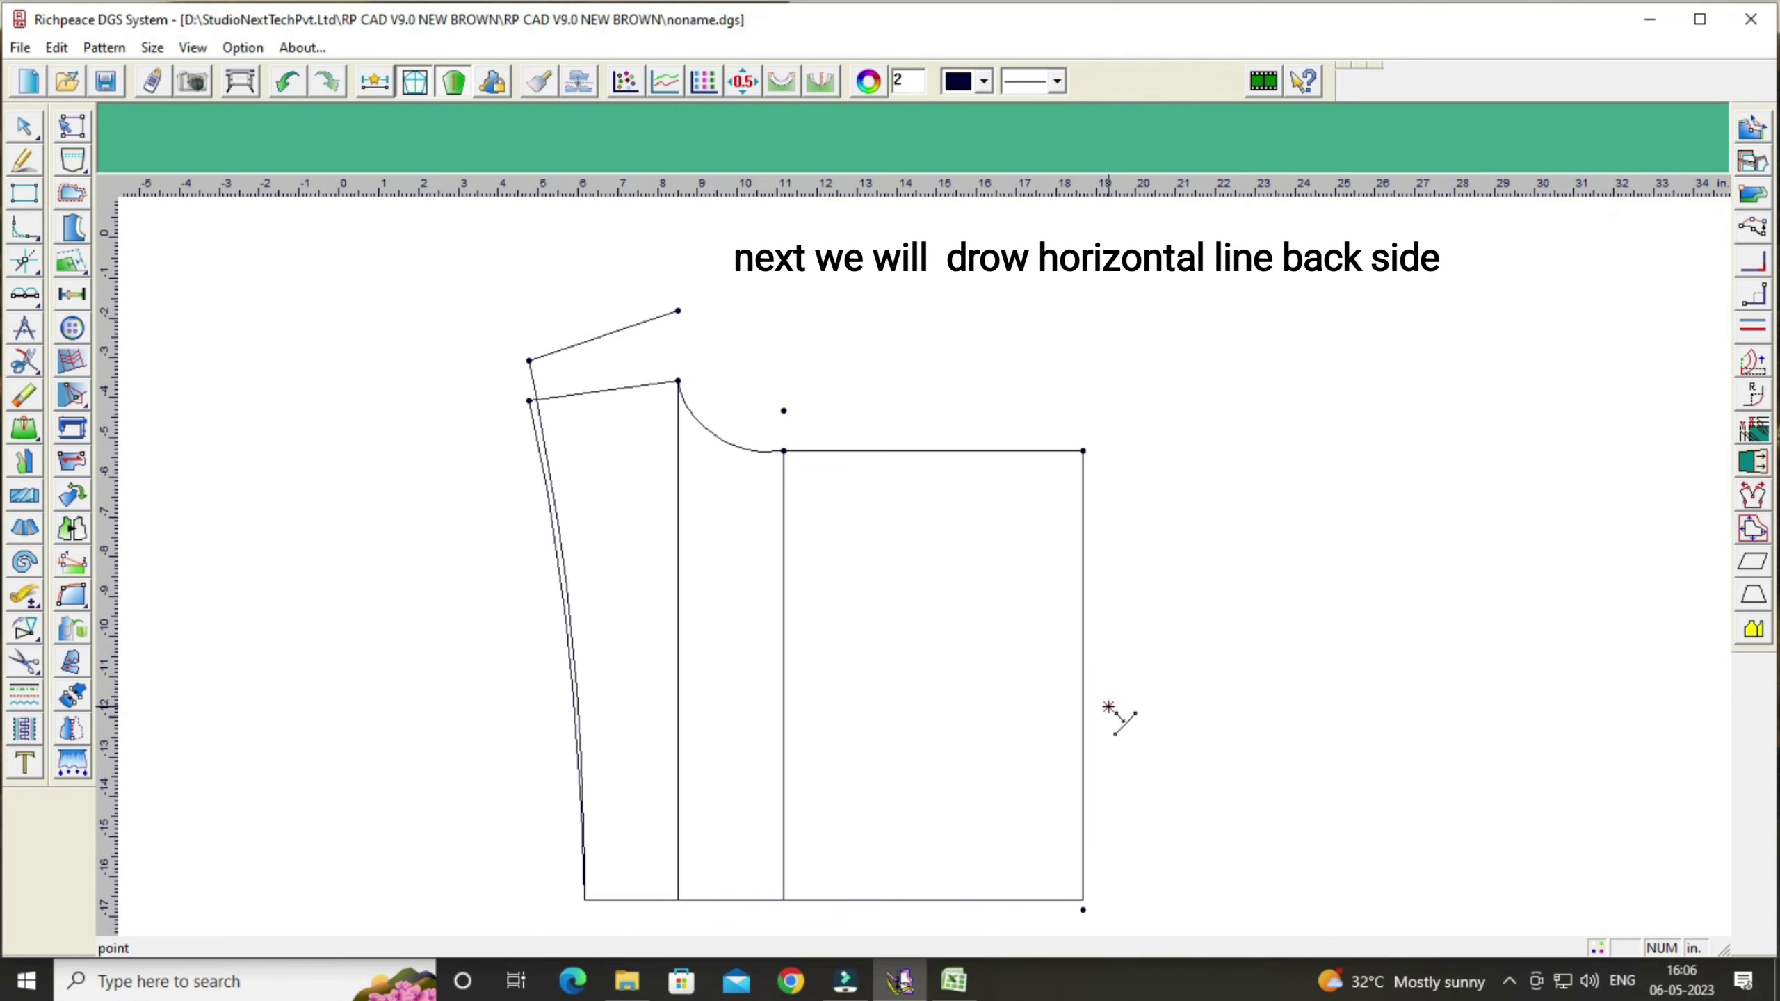
right_click(1180, 658)
left_click(1251, 633)
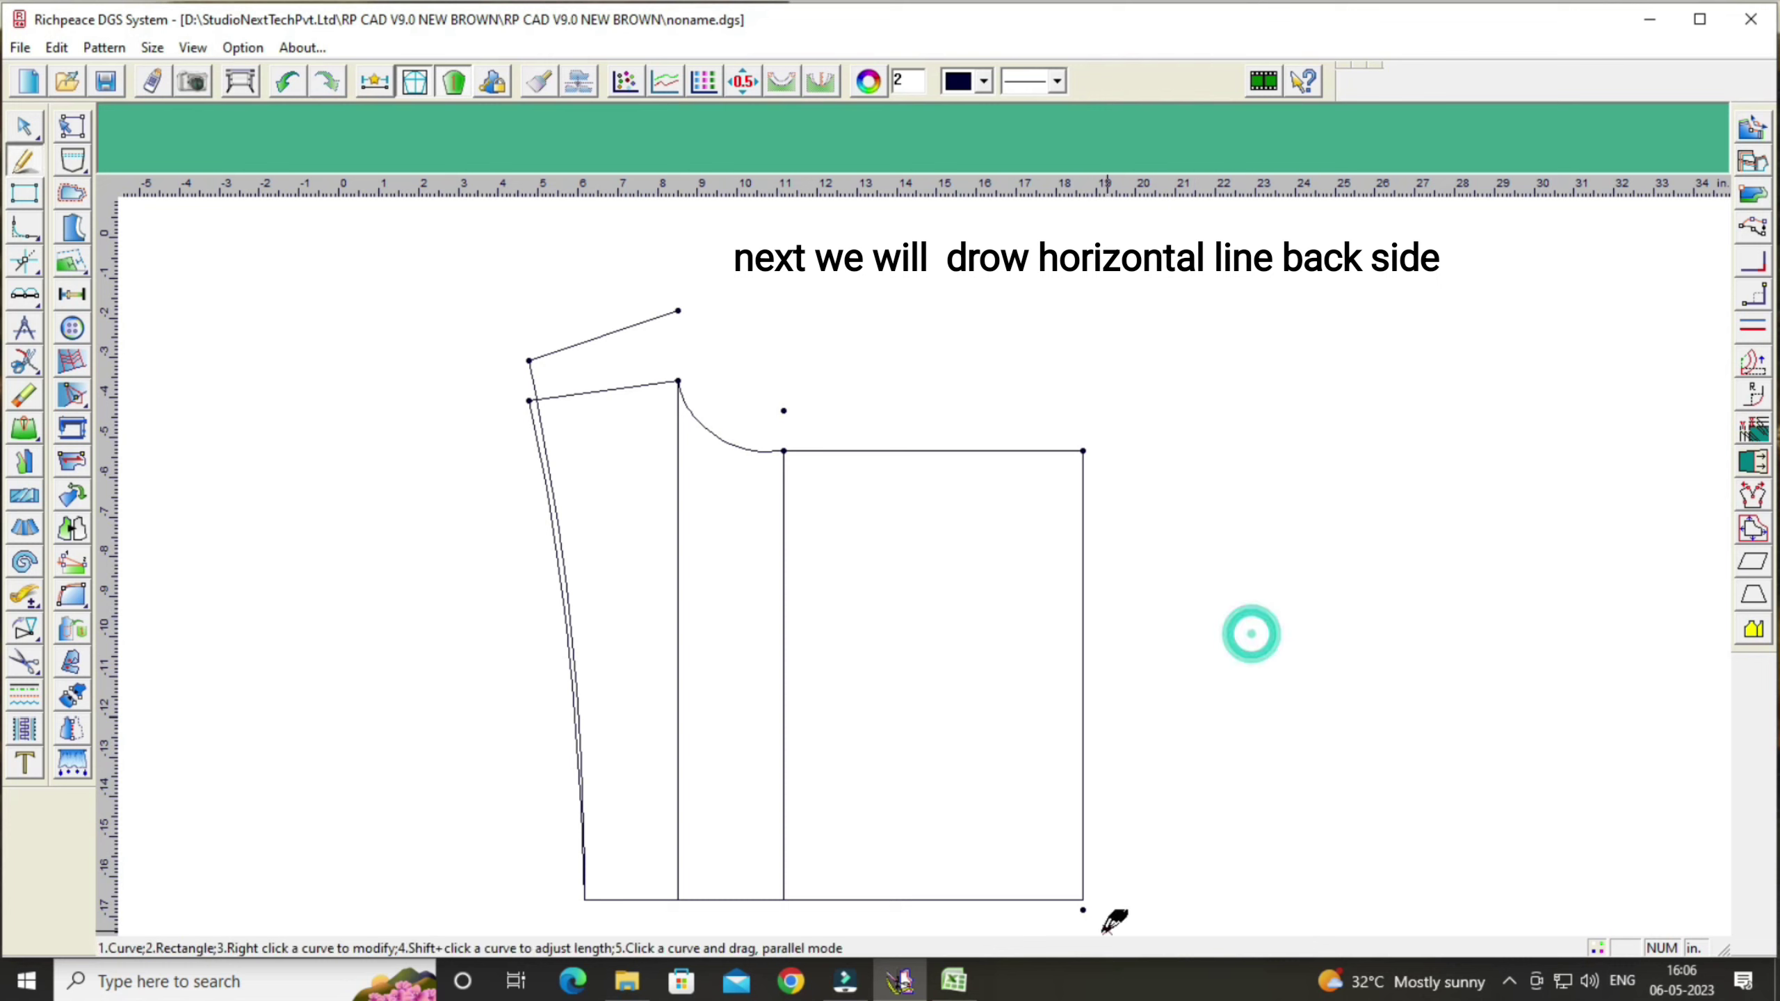
left_click(1083, 909)
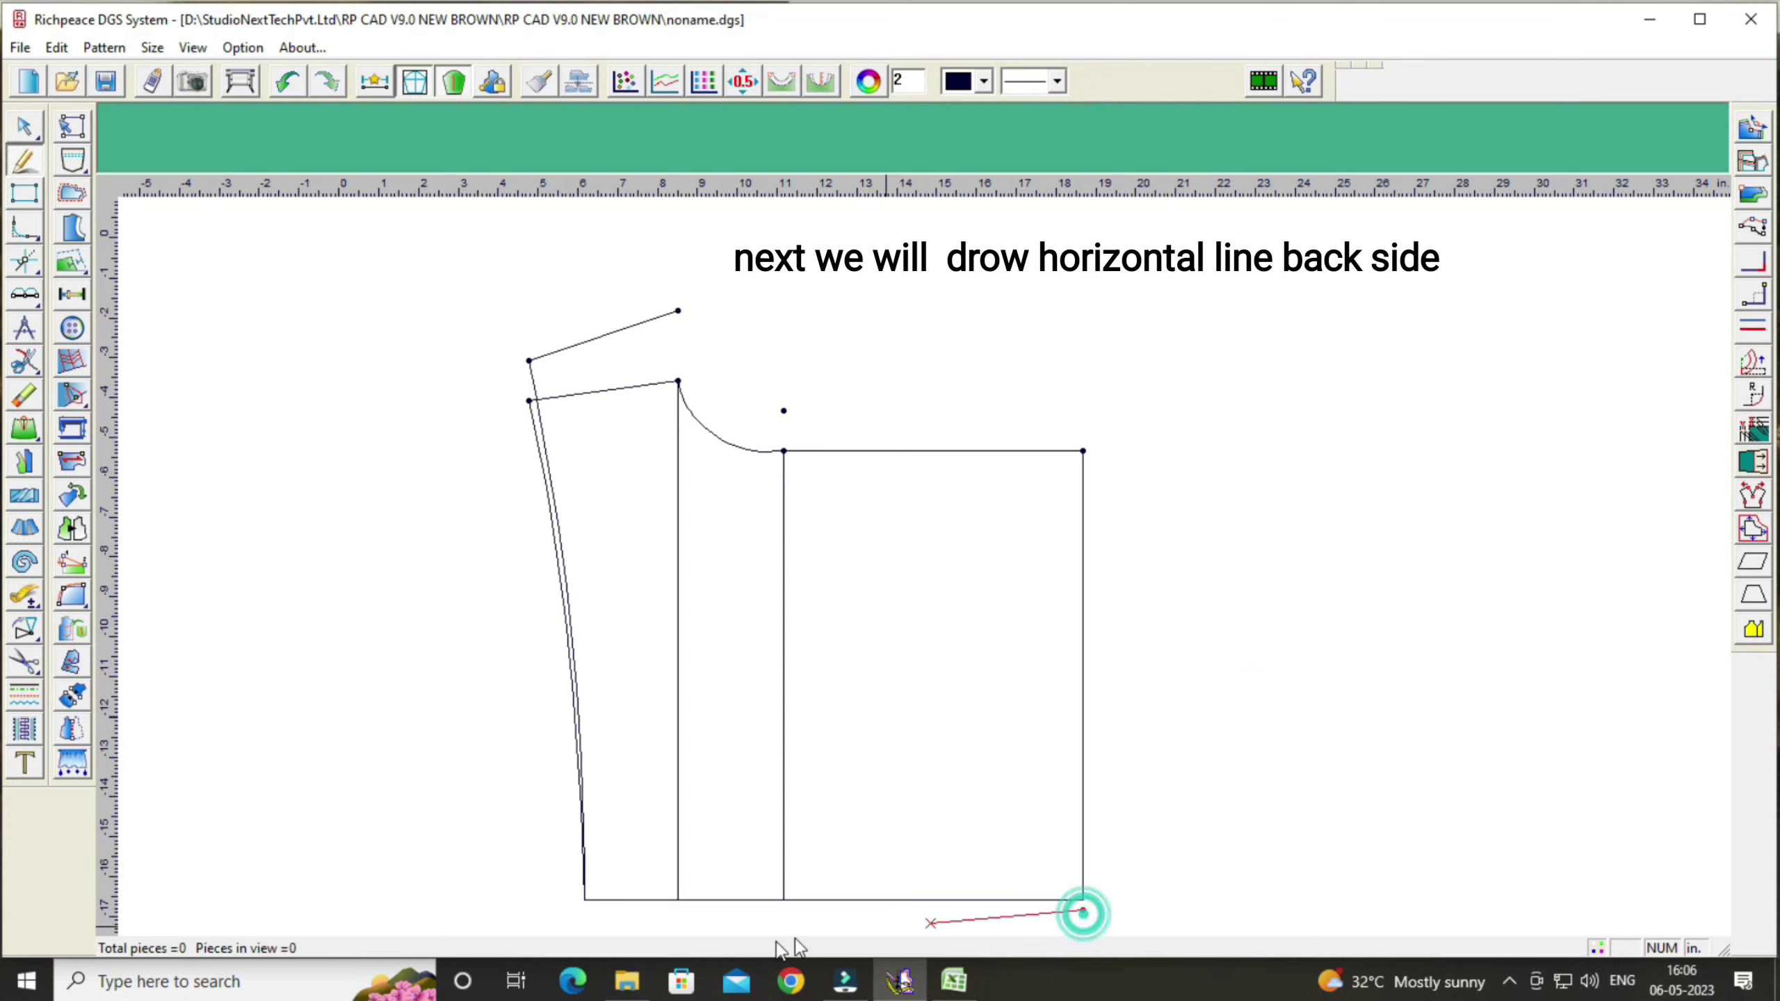
left_click(584, 901)
right_click(584, 899)
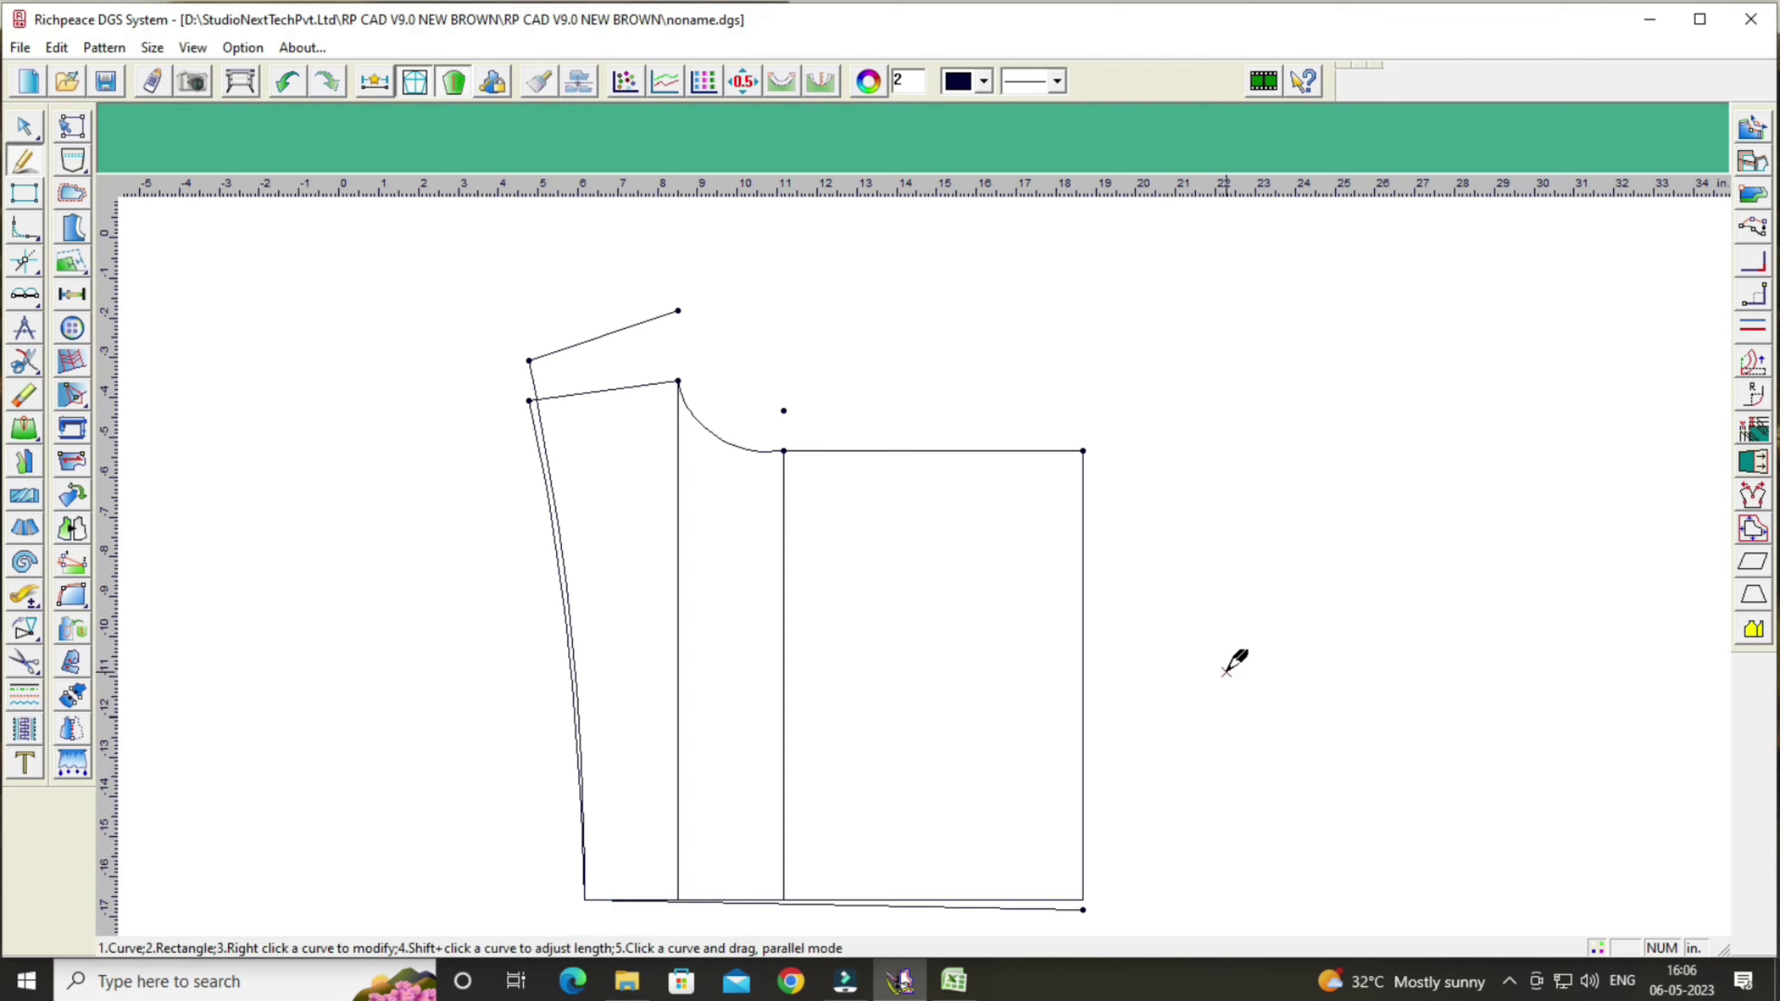
Step: Enter offsets of 11.25 in up and 1 in across from the lowered corner for the back waist point
left_click(59, 300)
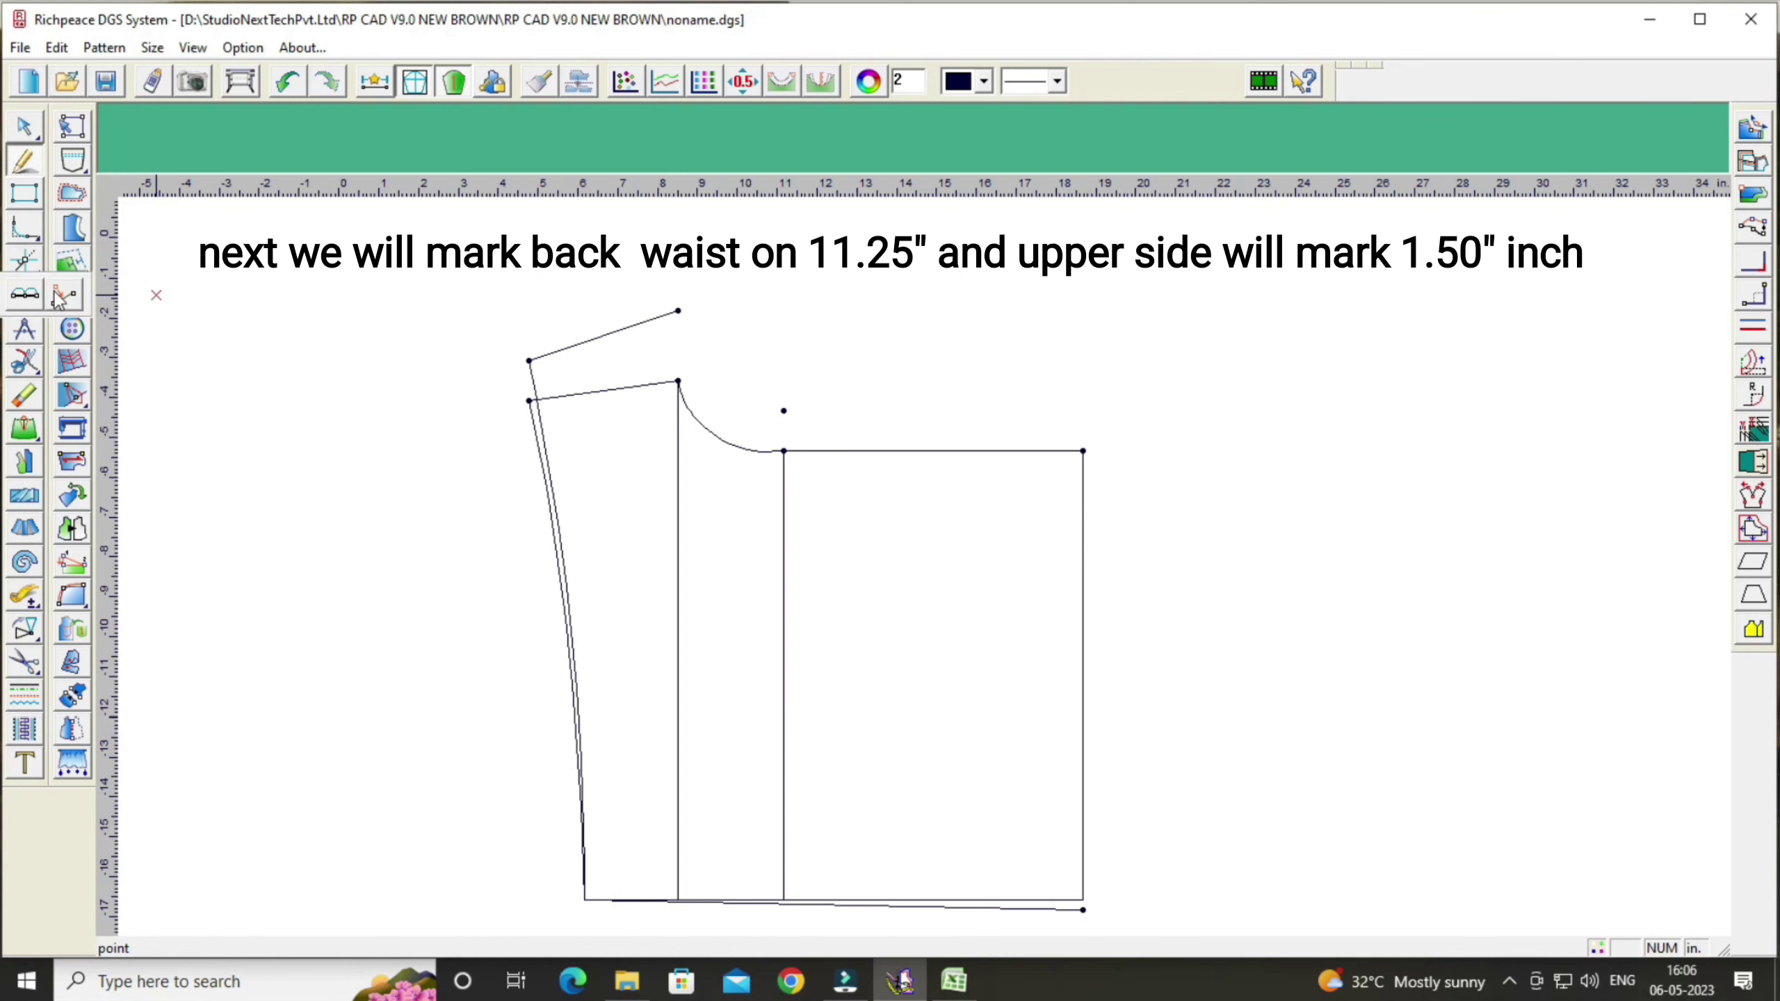
left_click(1082, 911)
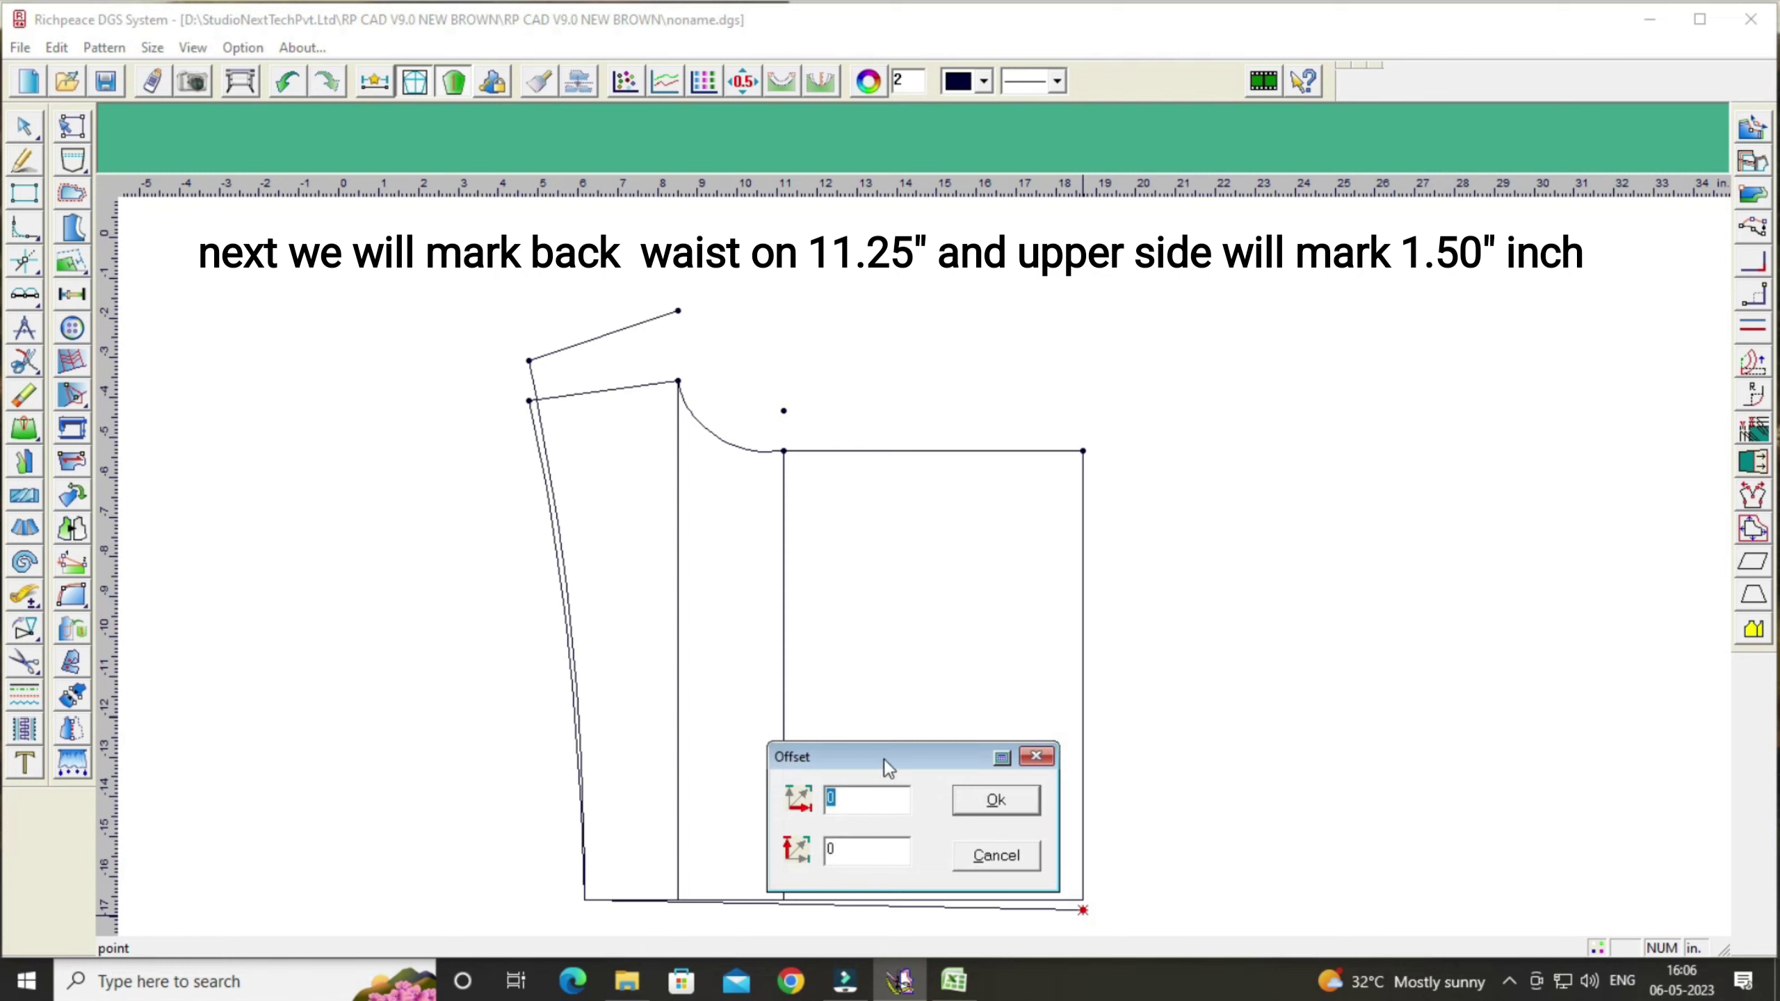
left_click_drag(885, 759, 1442, 623)
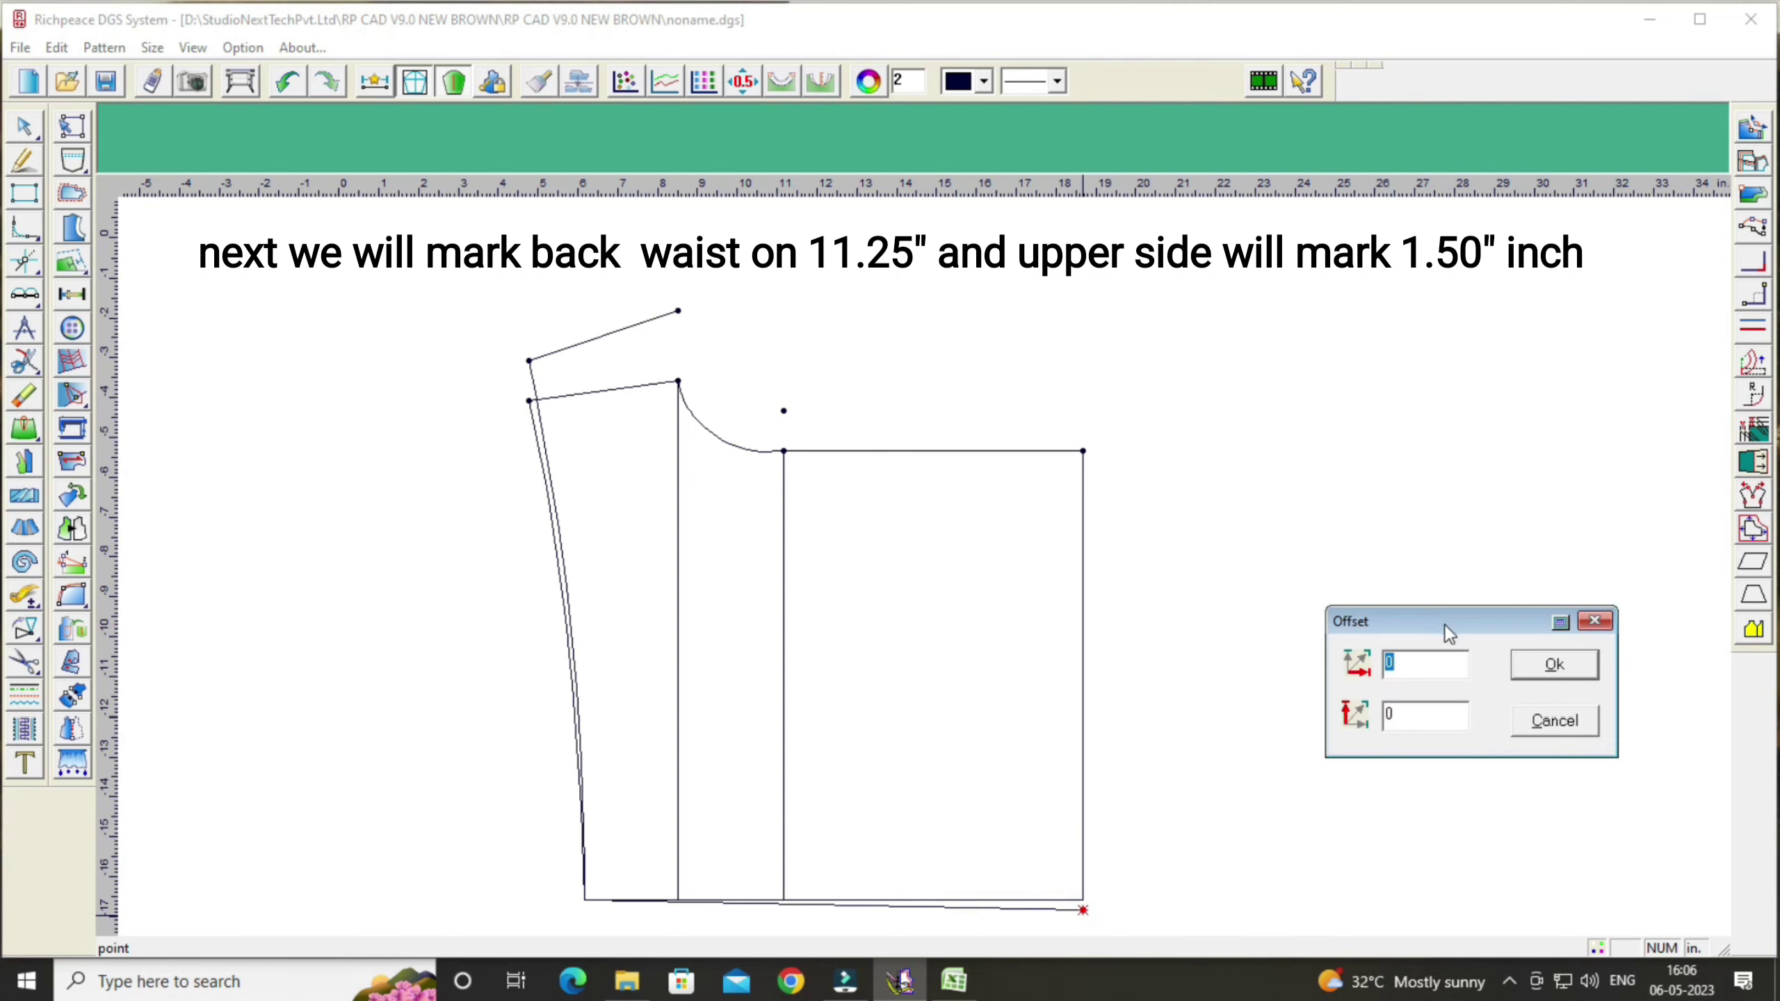
left_click(1414, 720)
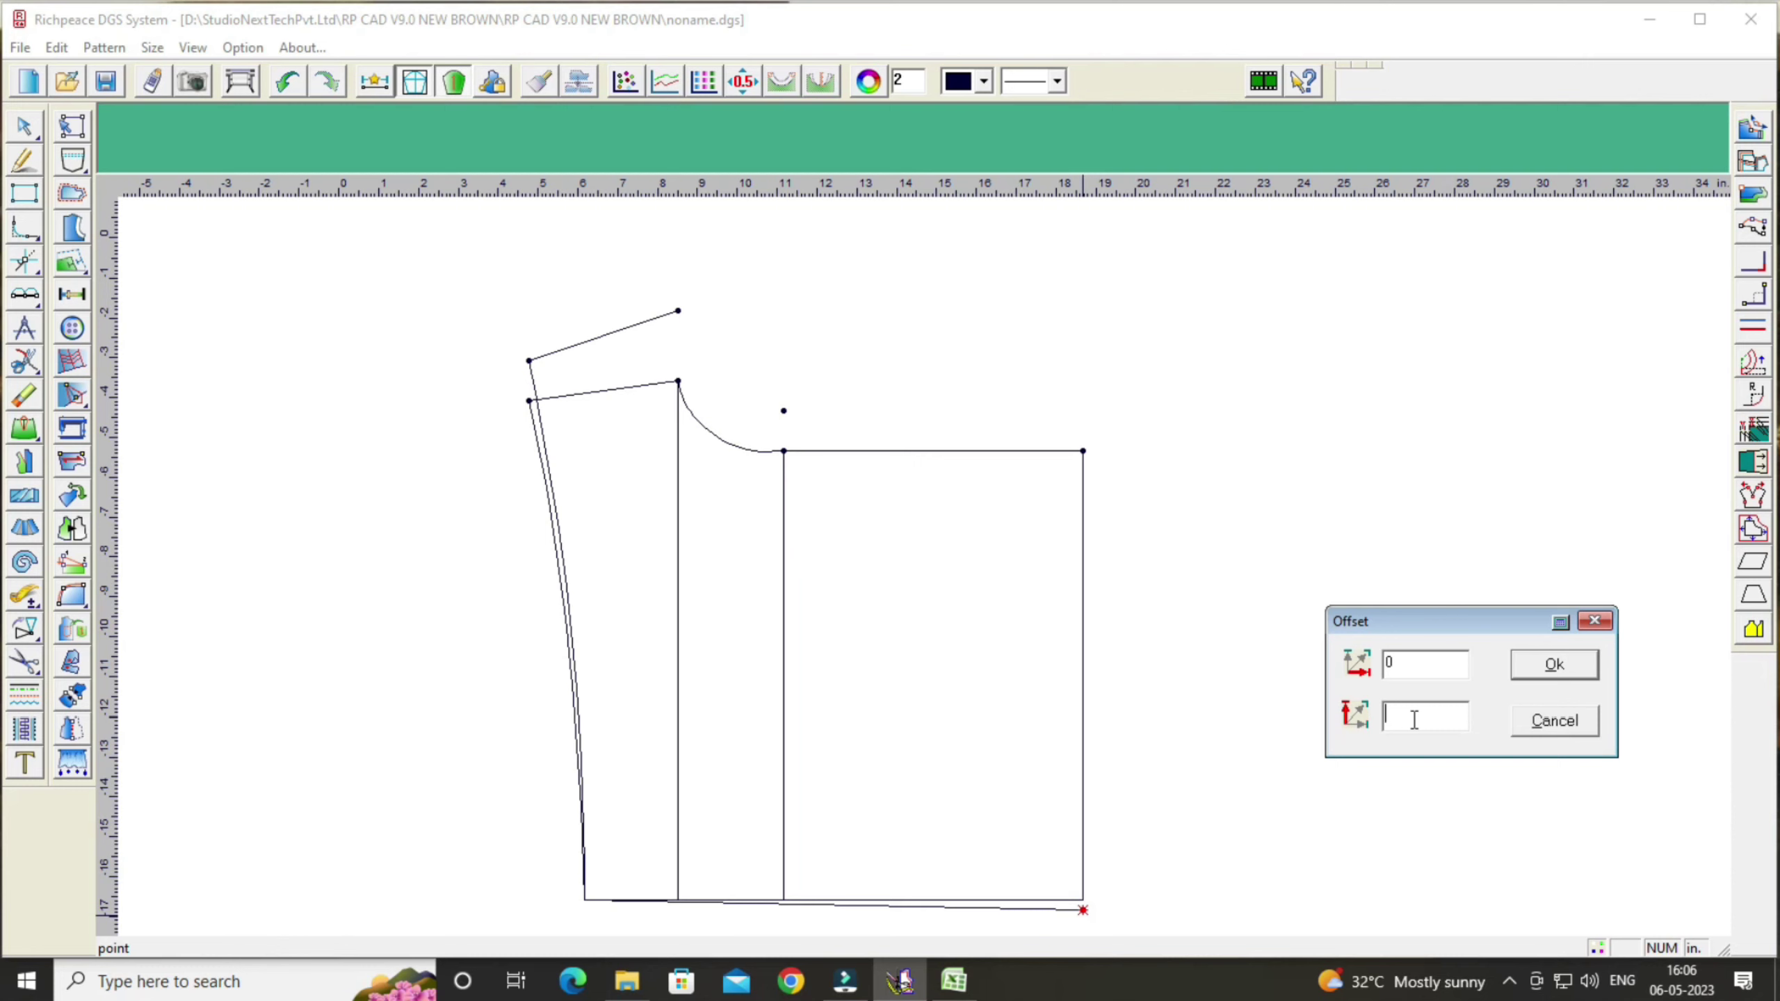
type("11.25")
double_click(1421, 653)
type("1.5")
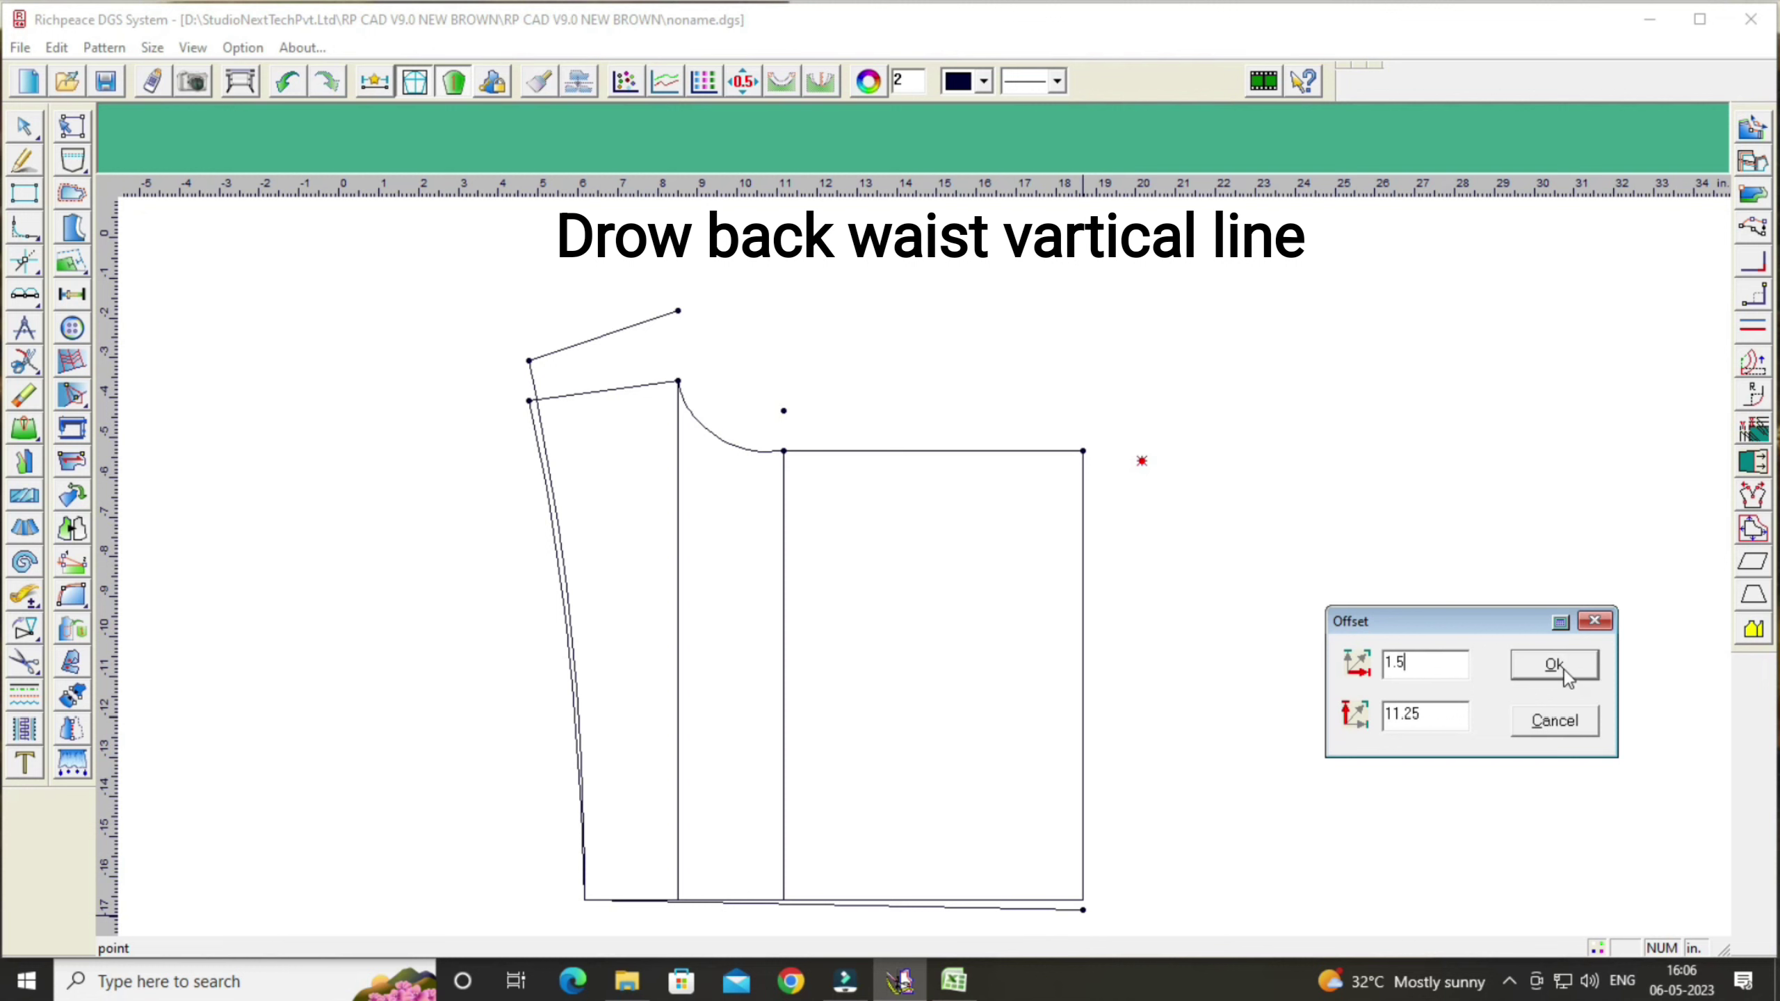
Step: Confirm the back waist point and draw the side line from the lowered corner up to it
left_click(1568, 673)
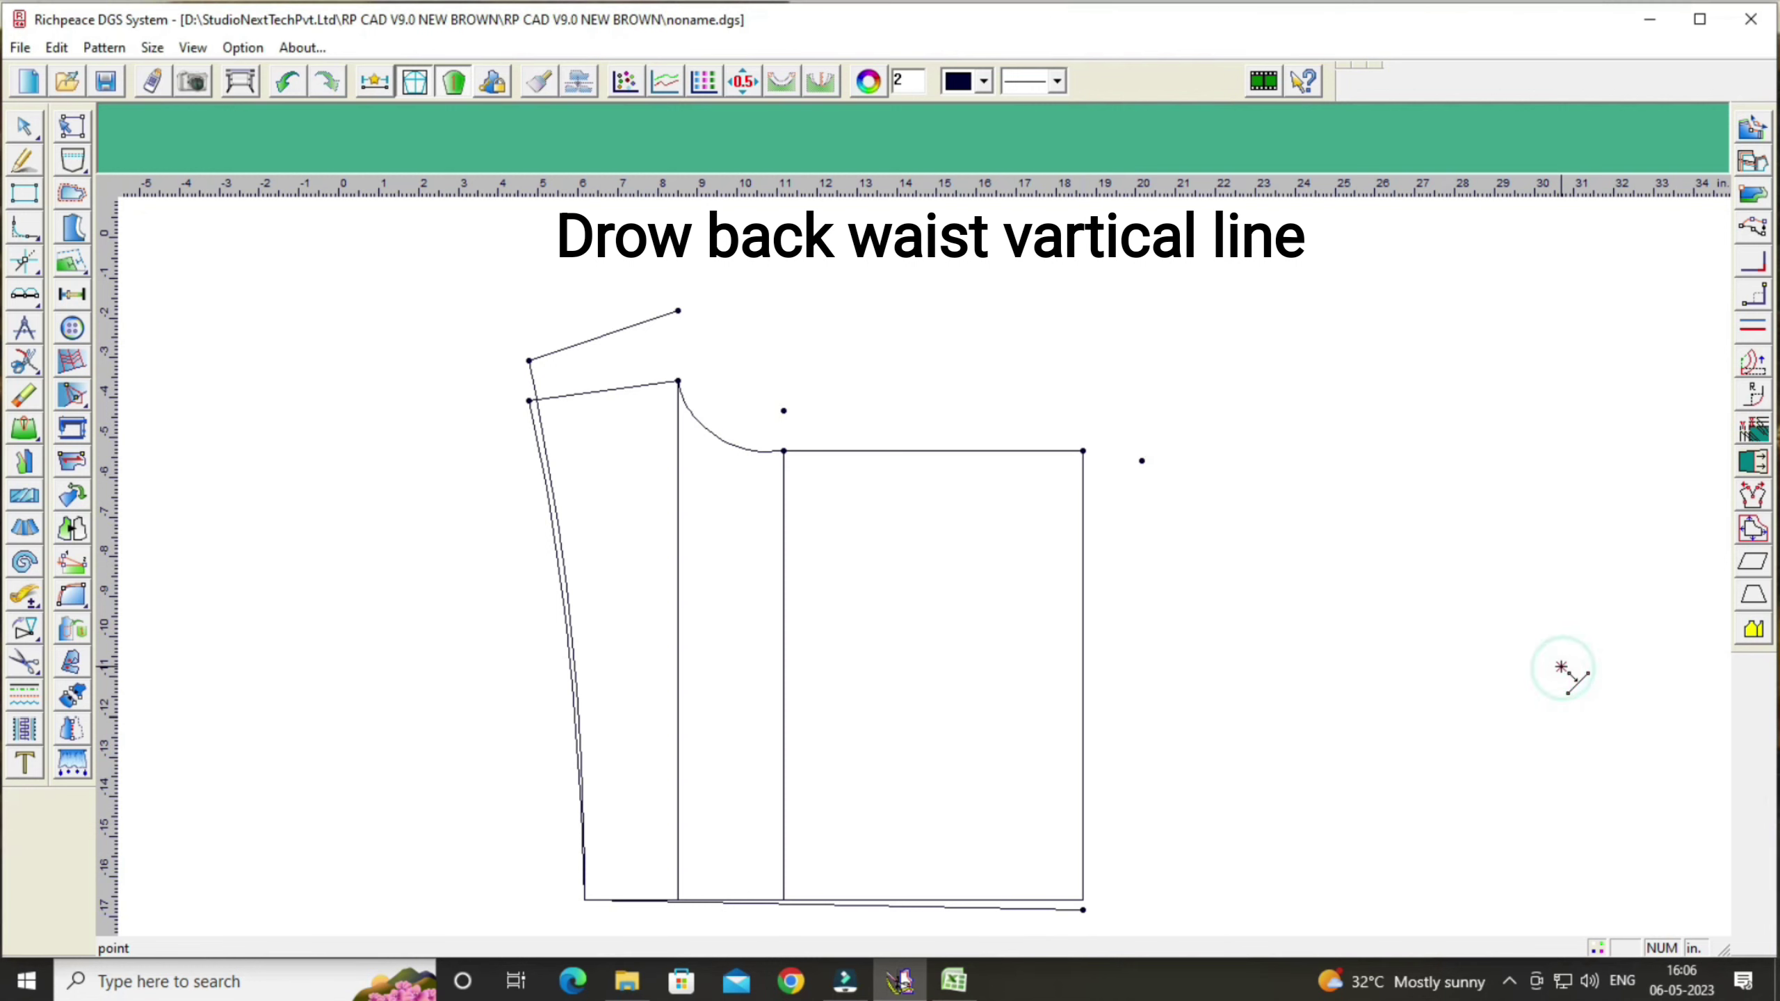
right_click(1095, 326)
left_click(1155, 350)
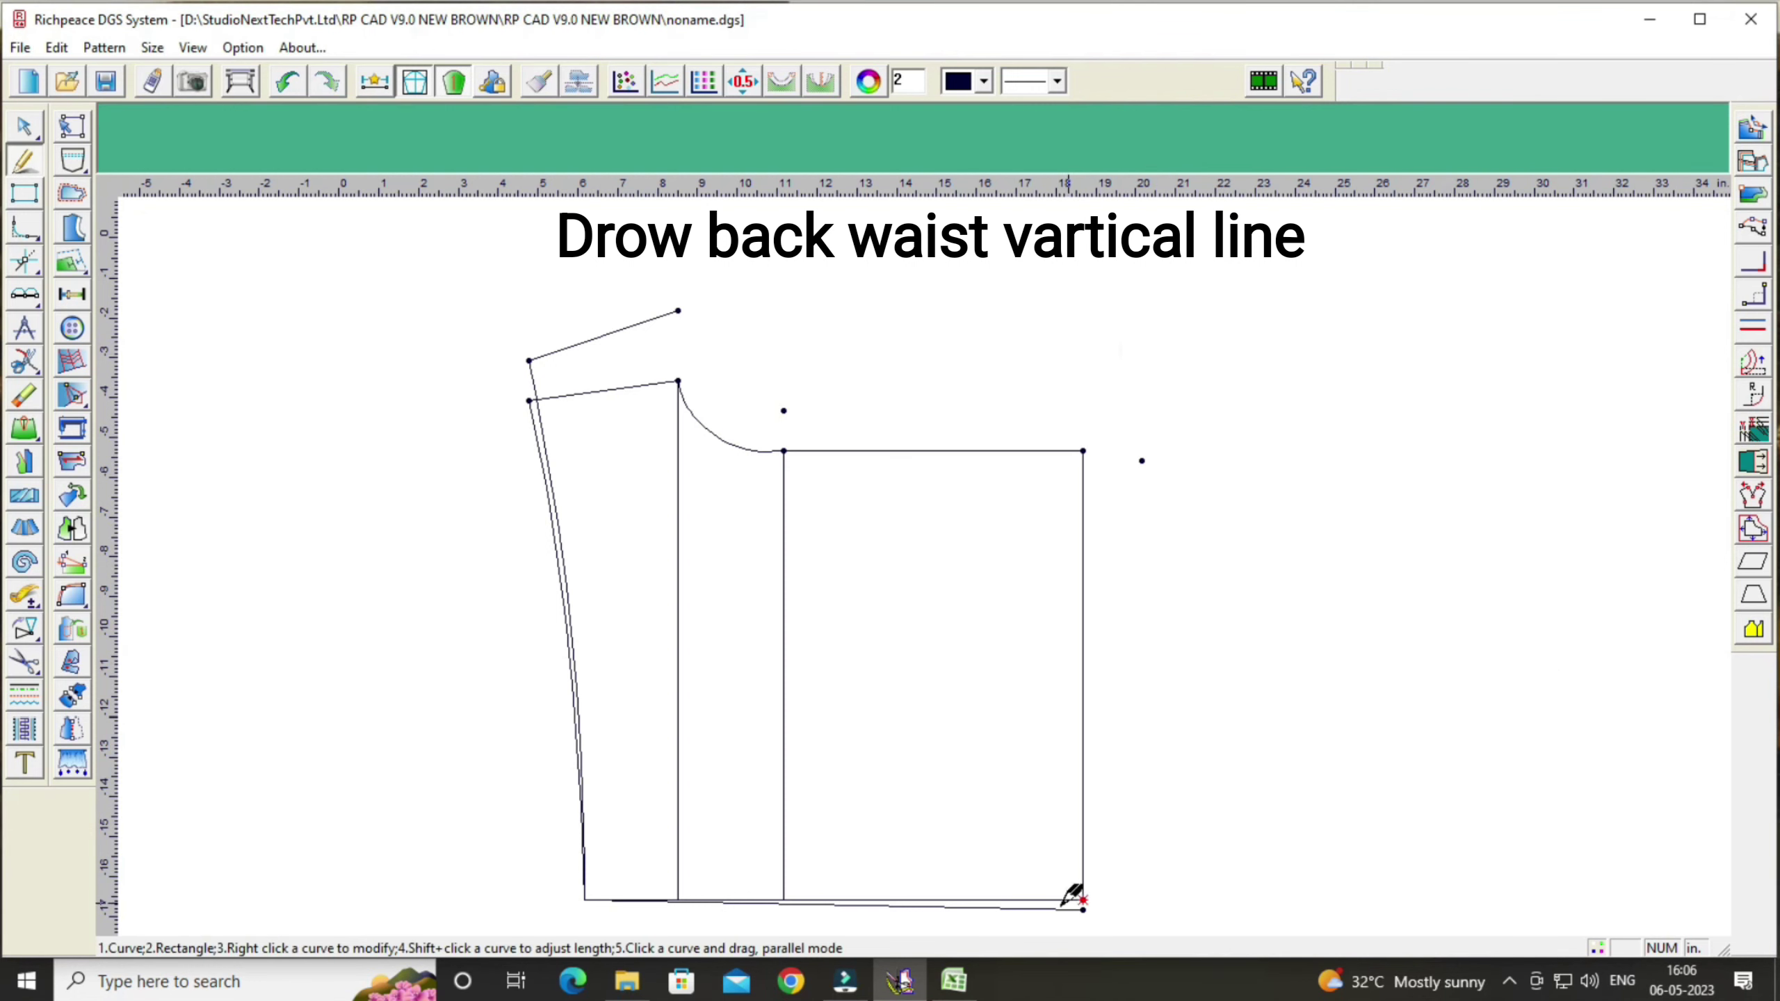
left_click(1084, 909)
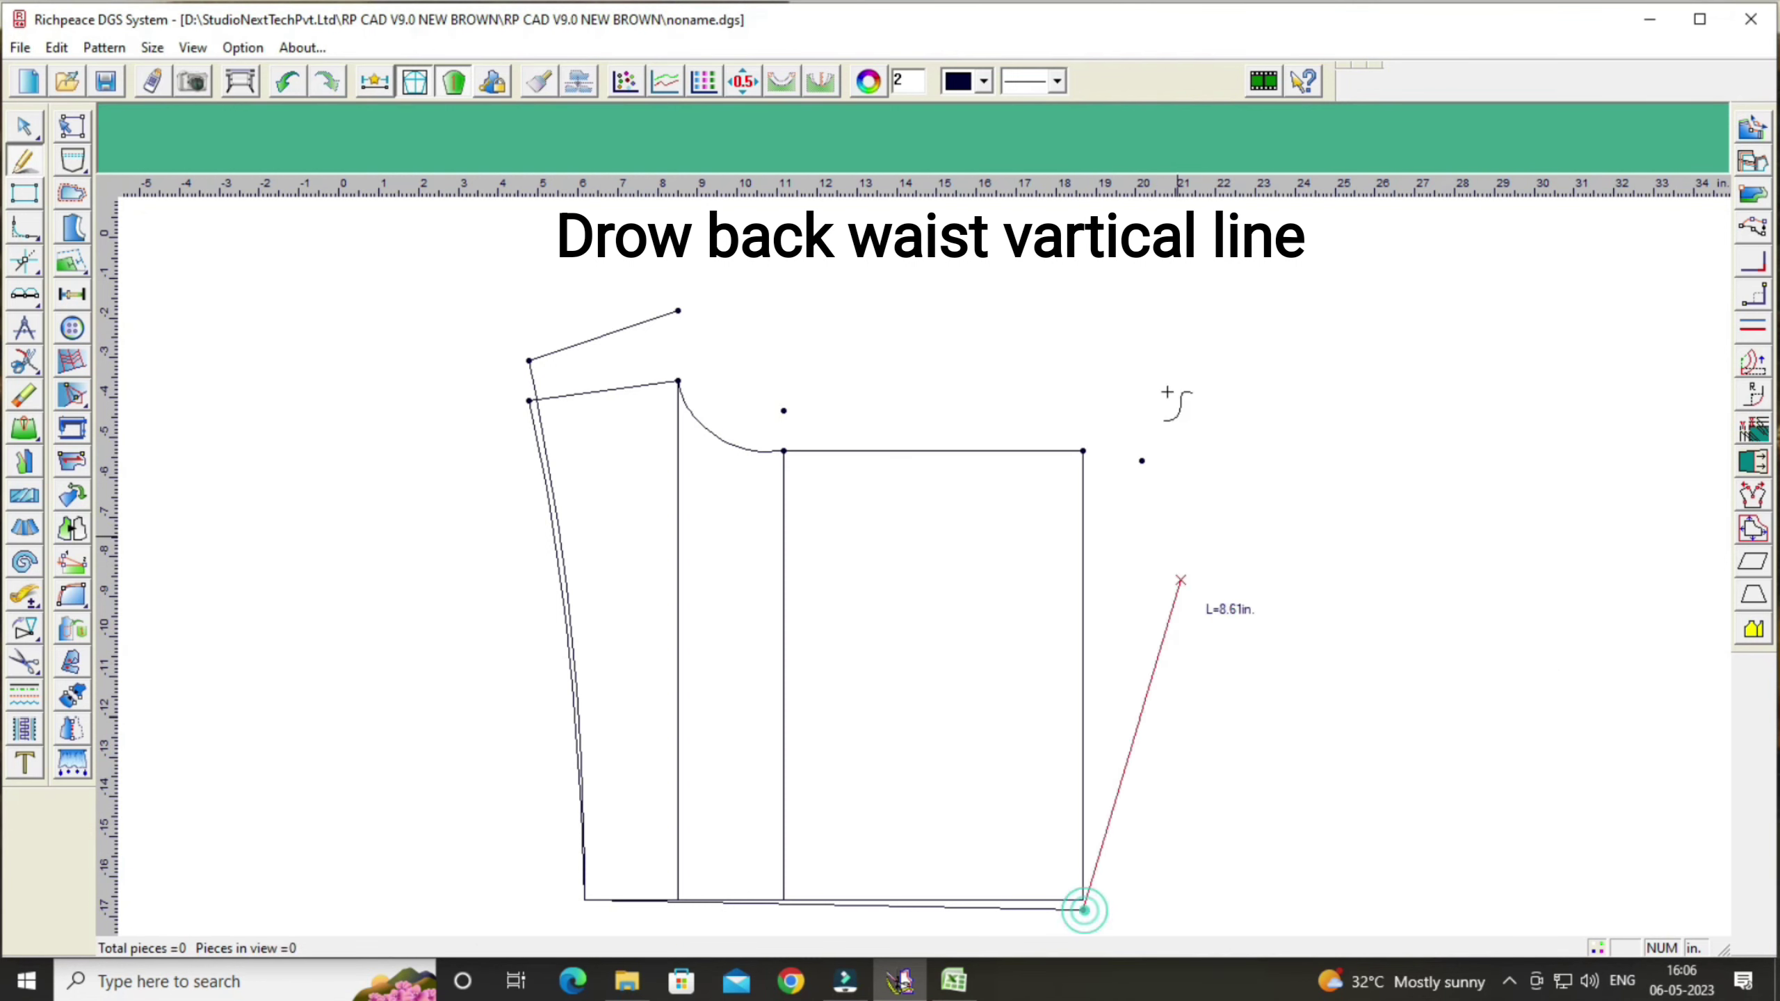
left_click(1142, 461)
right_click(1142, 461)
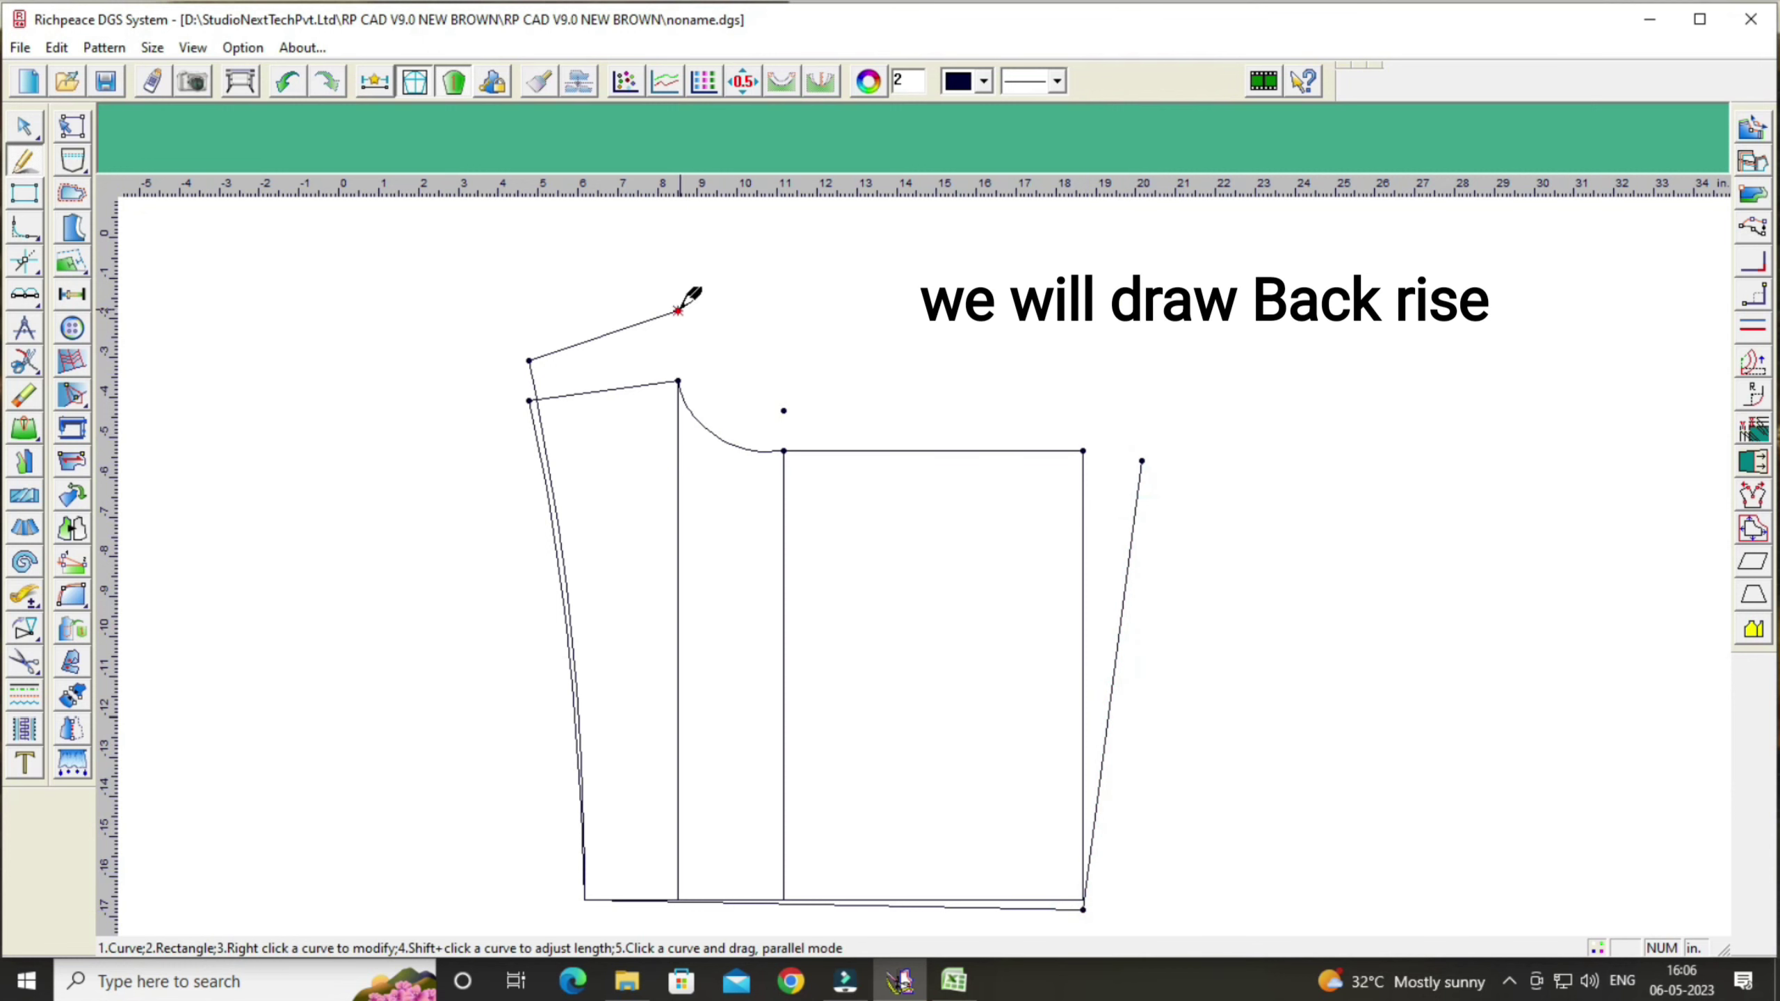
Step: Draw the back rise curve from the top point through the hip point to the waist point
left_click(679, 311)
left_click(783, 412)
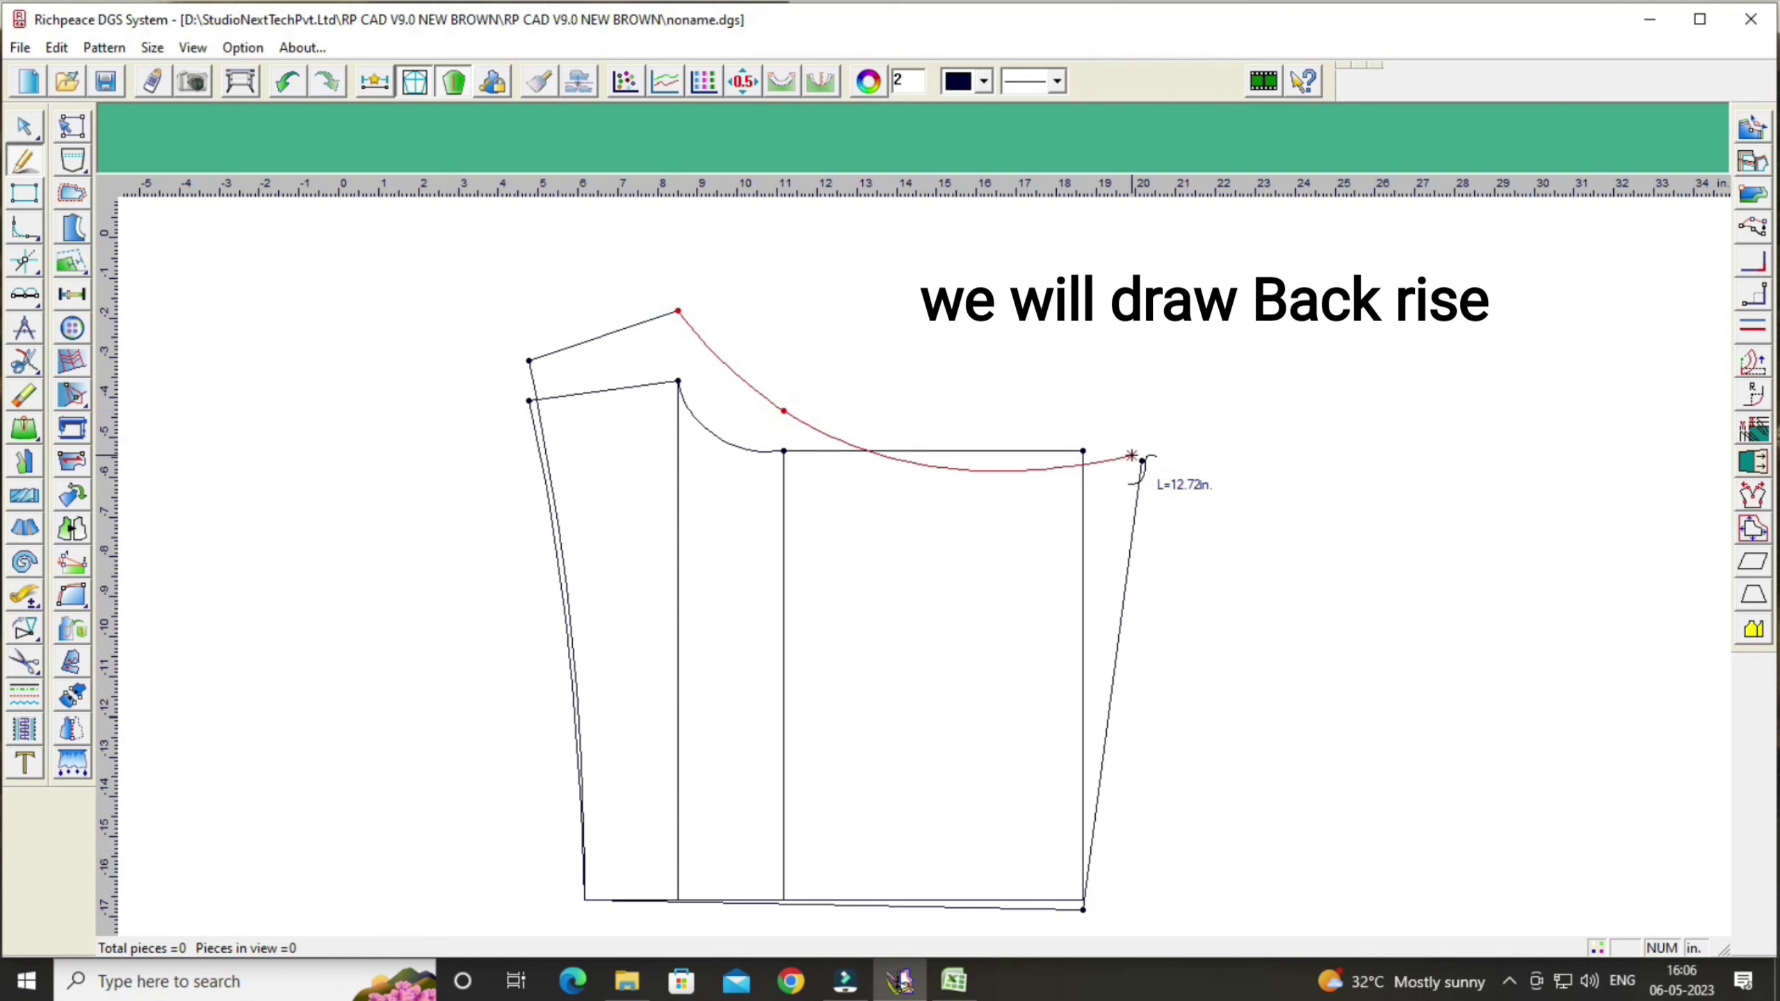
left_click(1142, 461)
right_click(1141, 461)
Step: Reshape the back rise curve's control points into a smooth seam
right_click(1132, 383)
left_click(1144, 405)
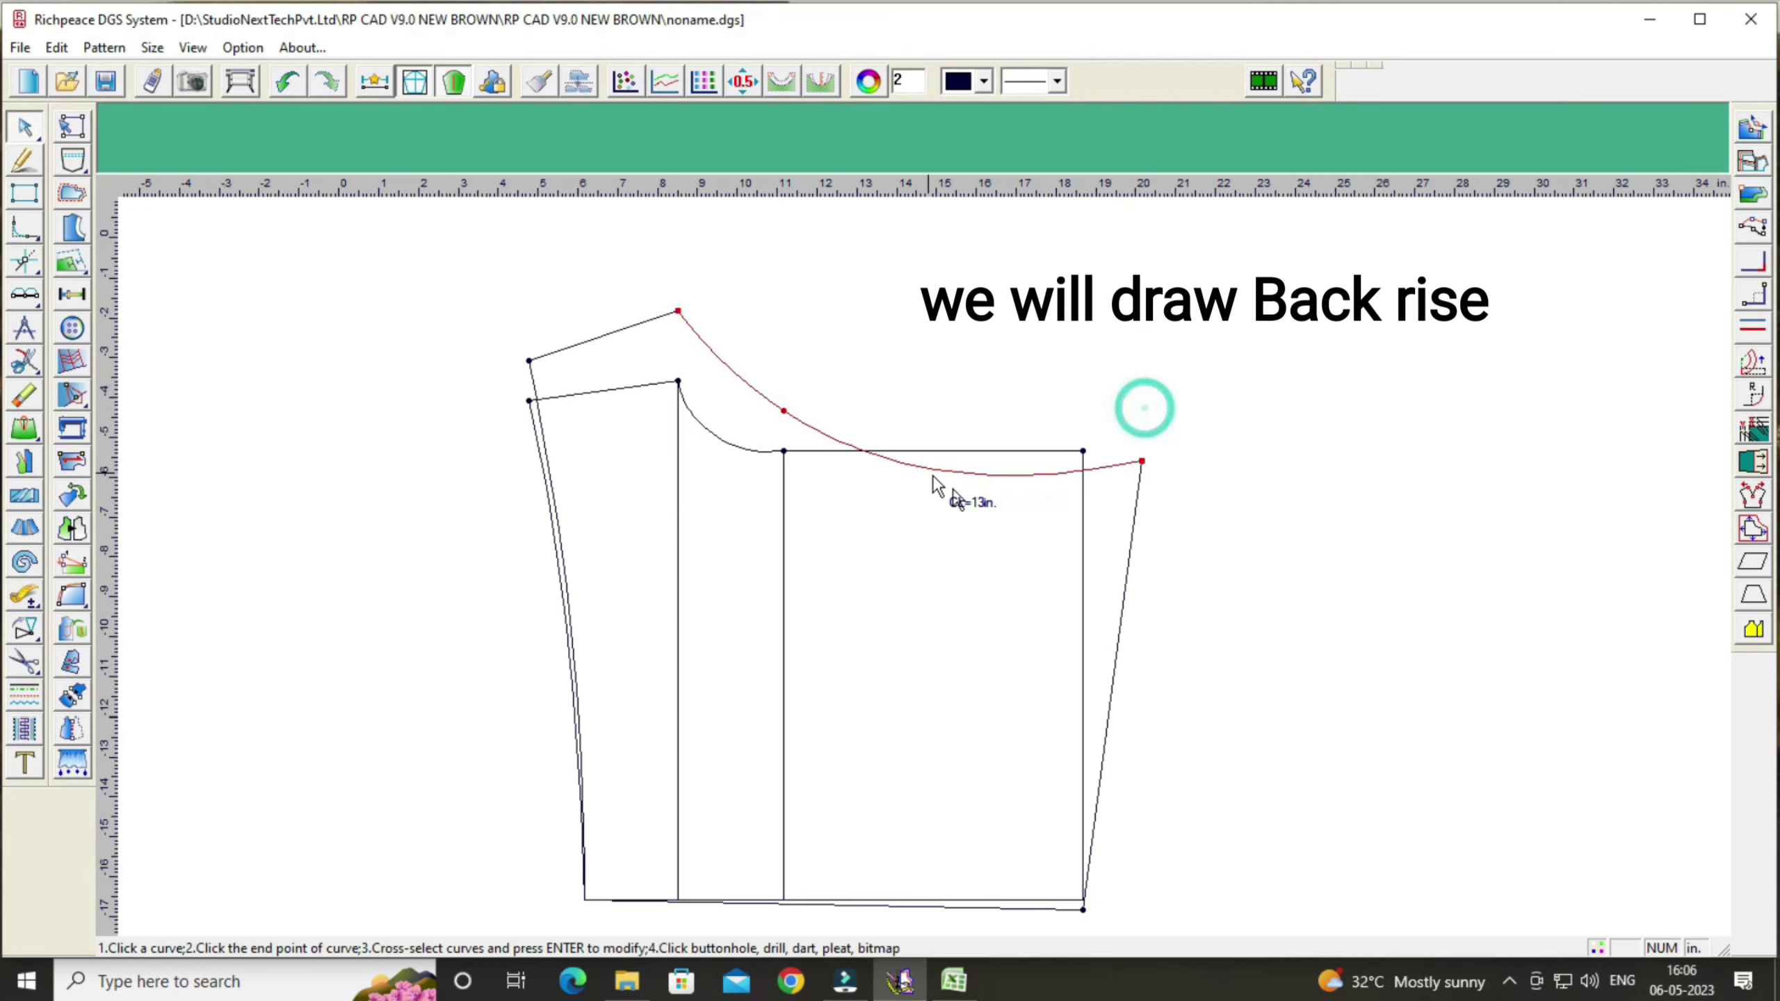
left_click(995, 469)
left_click_drag(994, 463, 1002, 453)
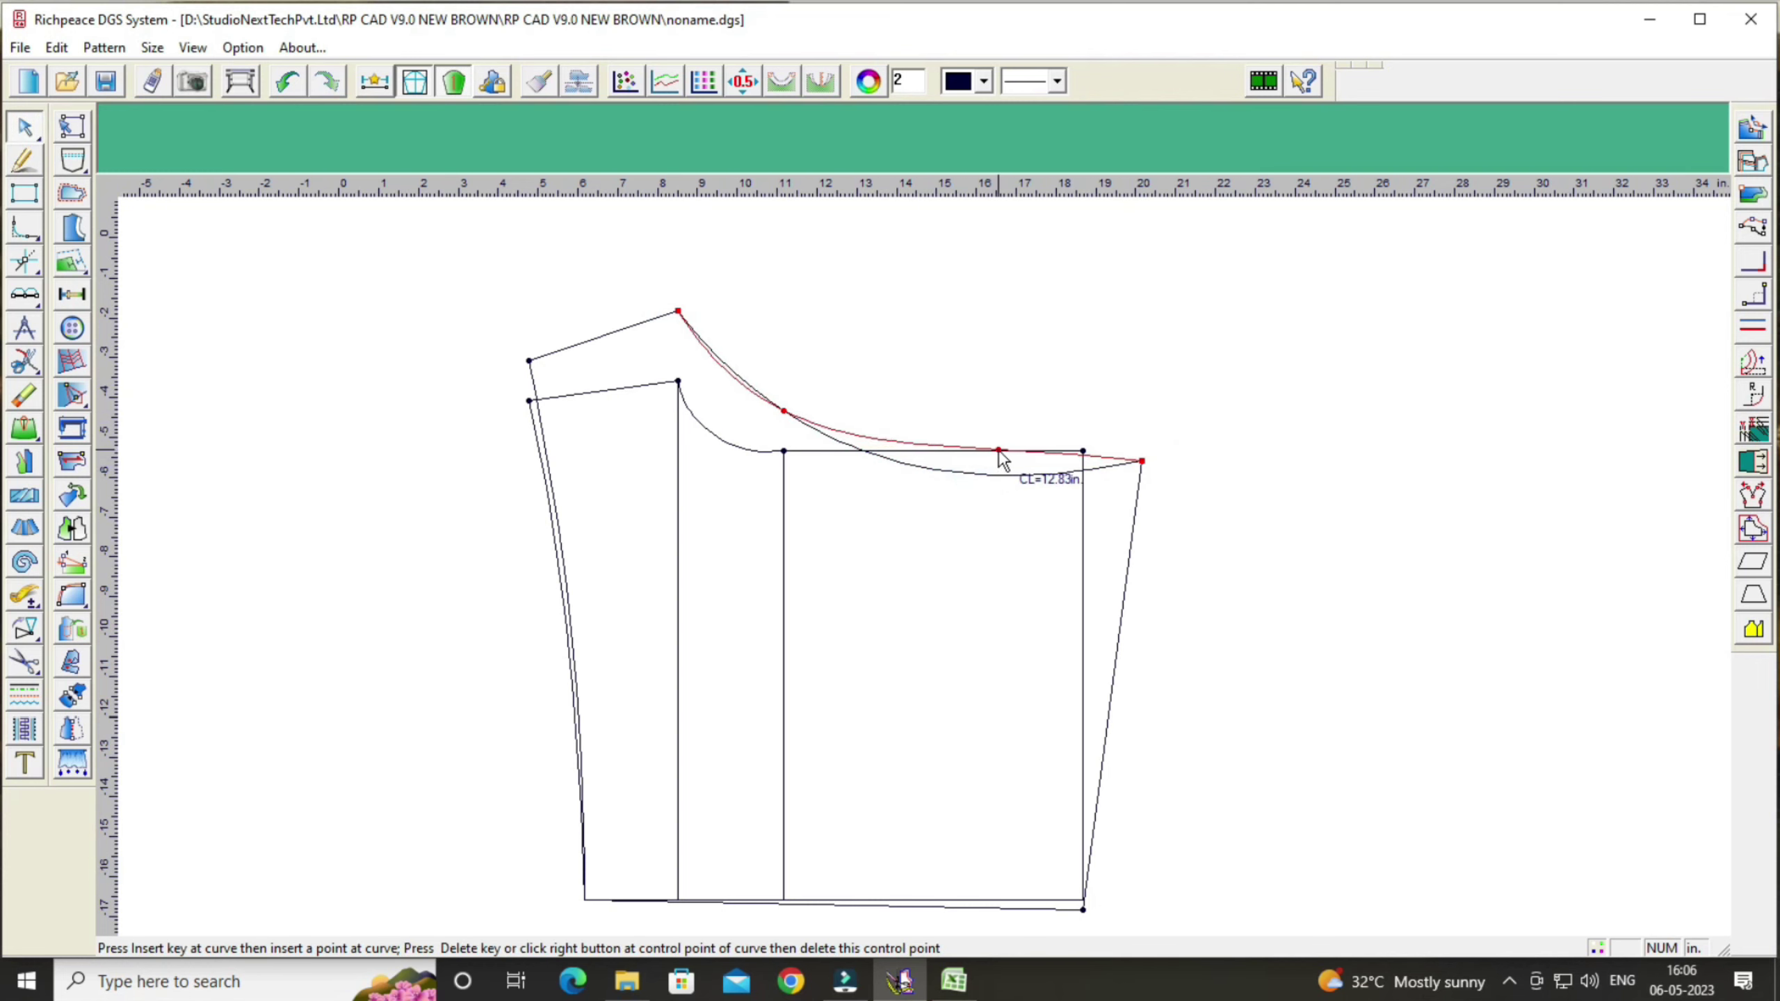
right_click(1002, 456)
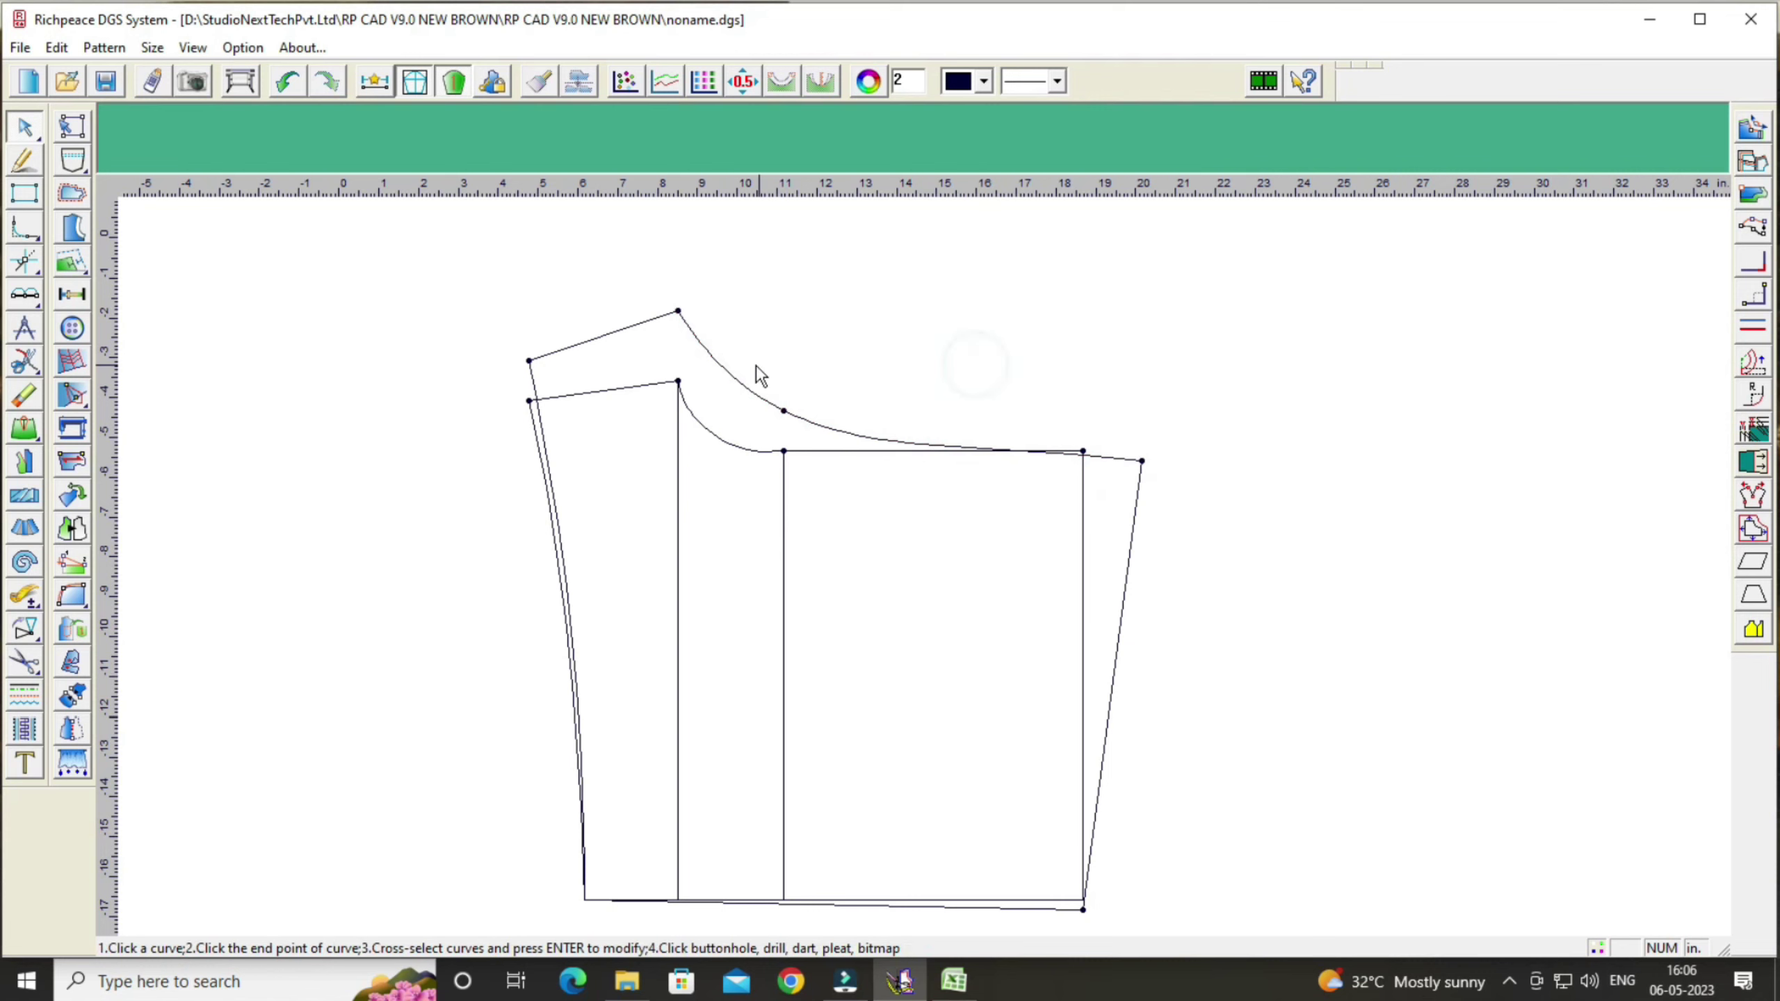
left_click(717, 362)
left_click_drag(715, 362, 707, 374)
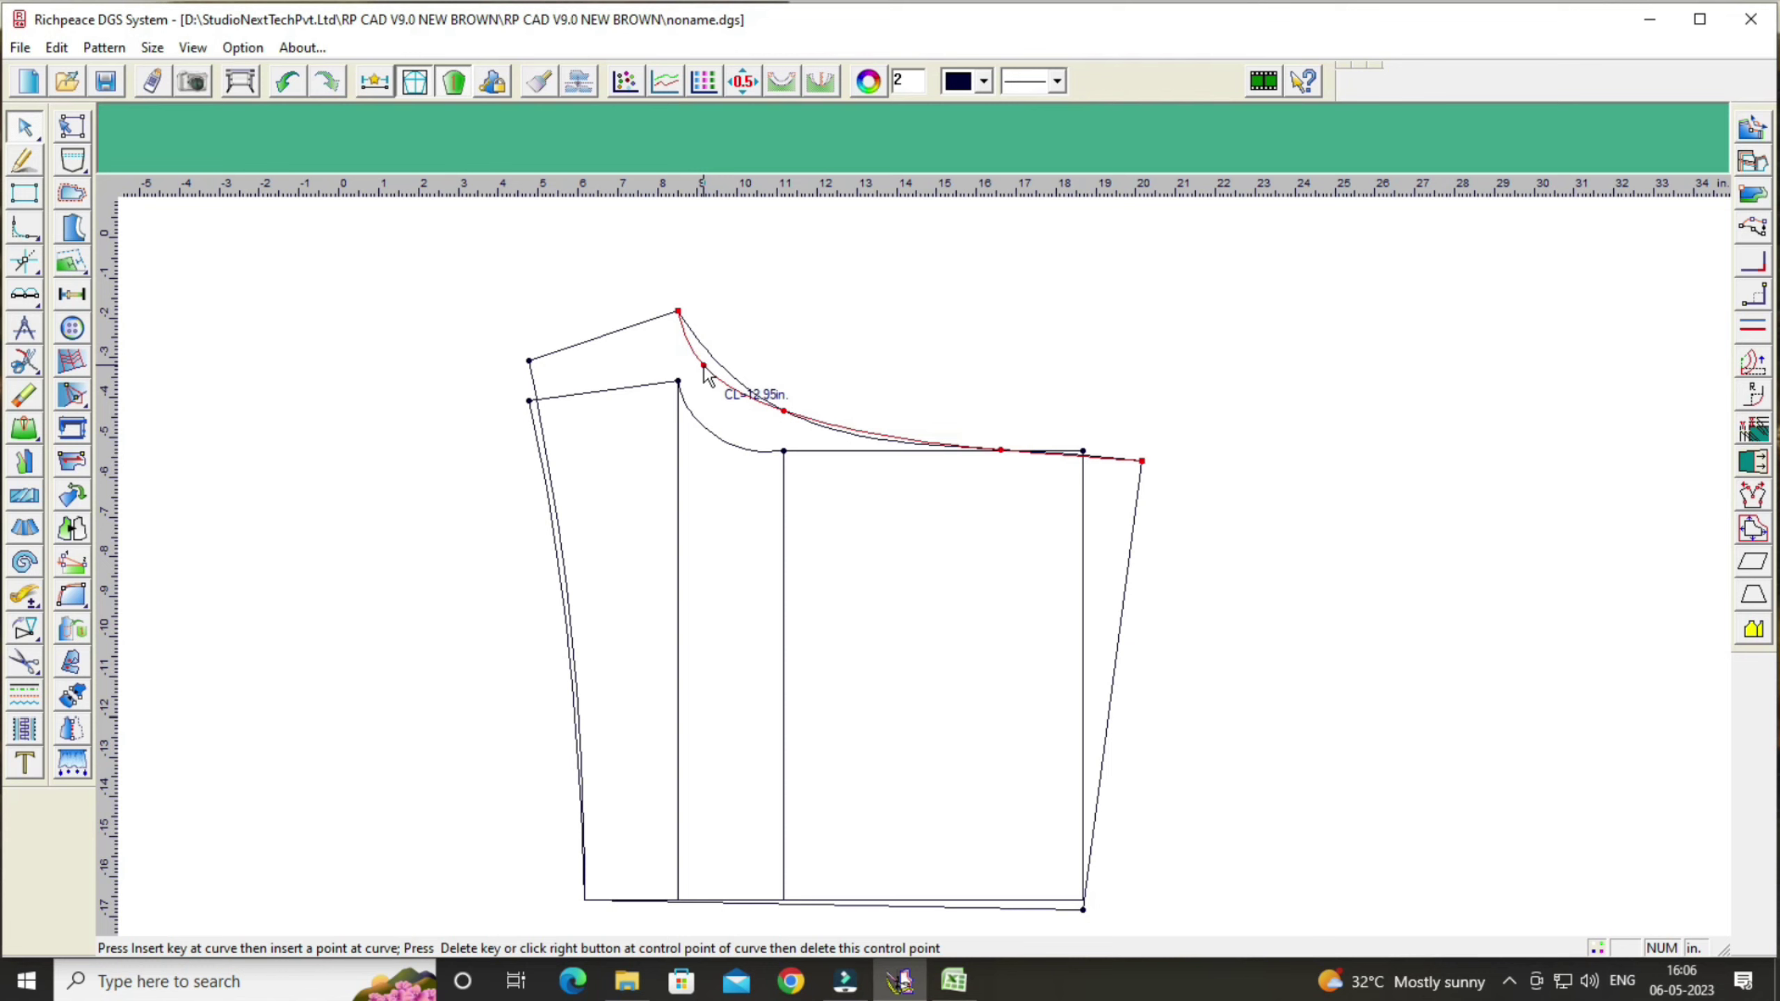
right_click(965, 326)
left_click(1041, 452)
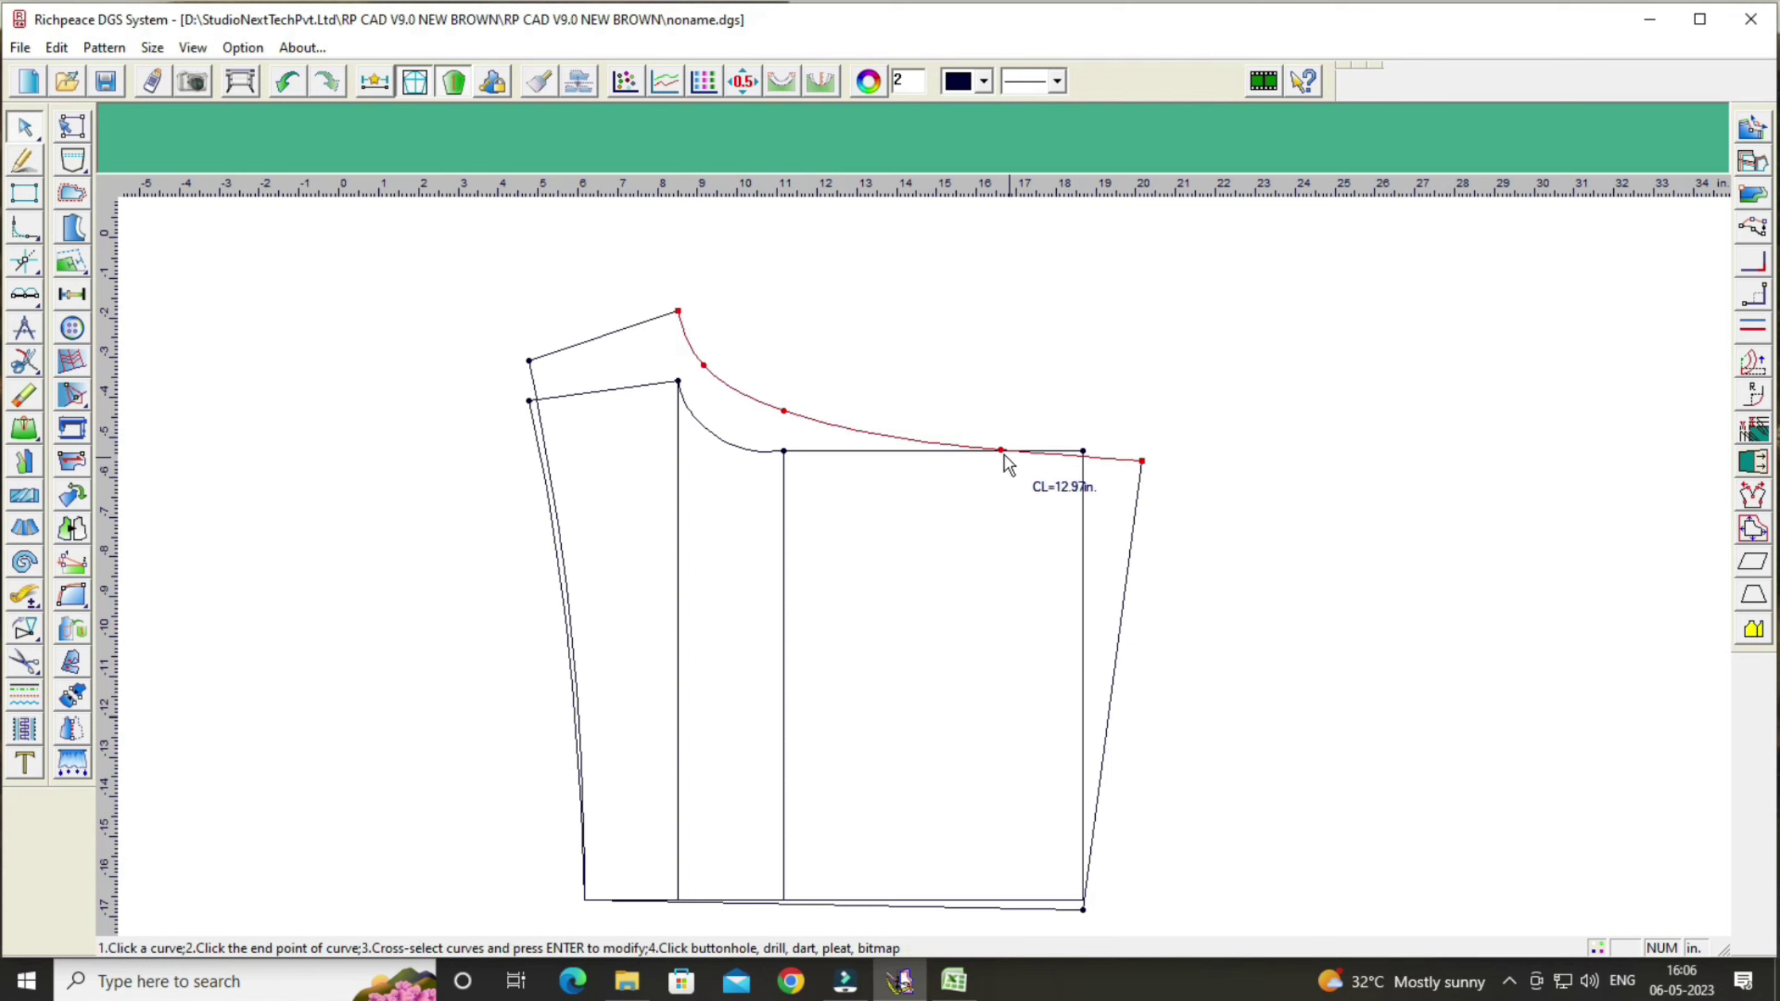
left_click_drag(1005, 454, 1002, 450)
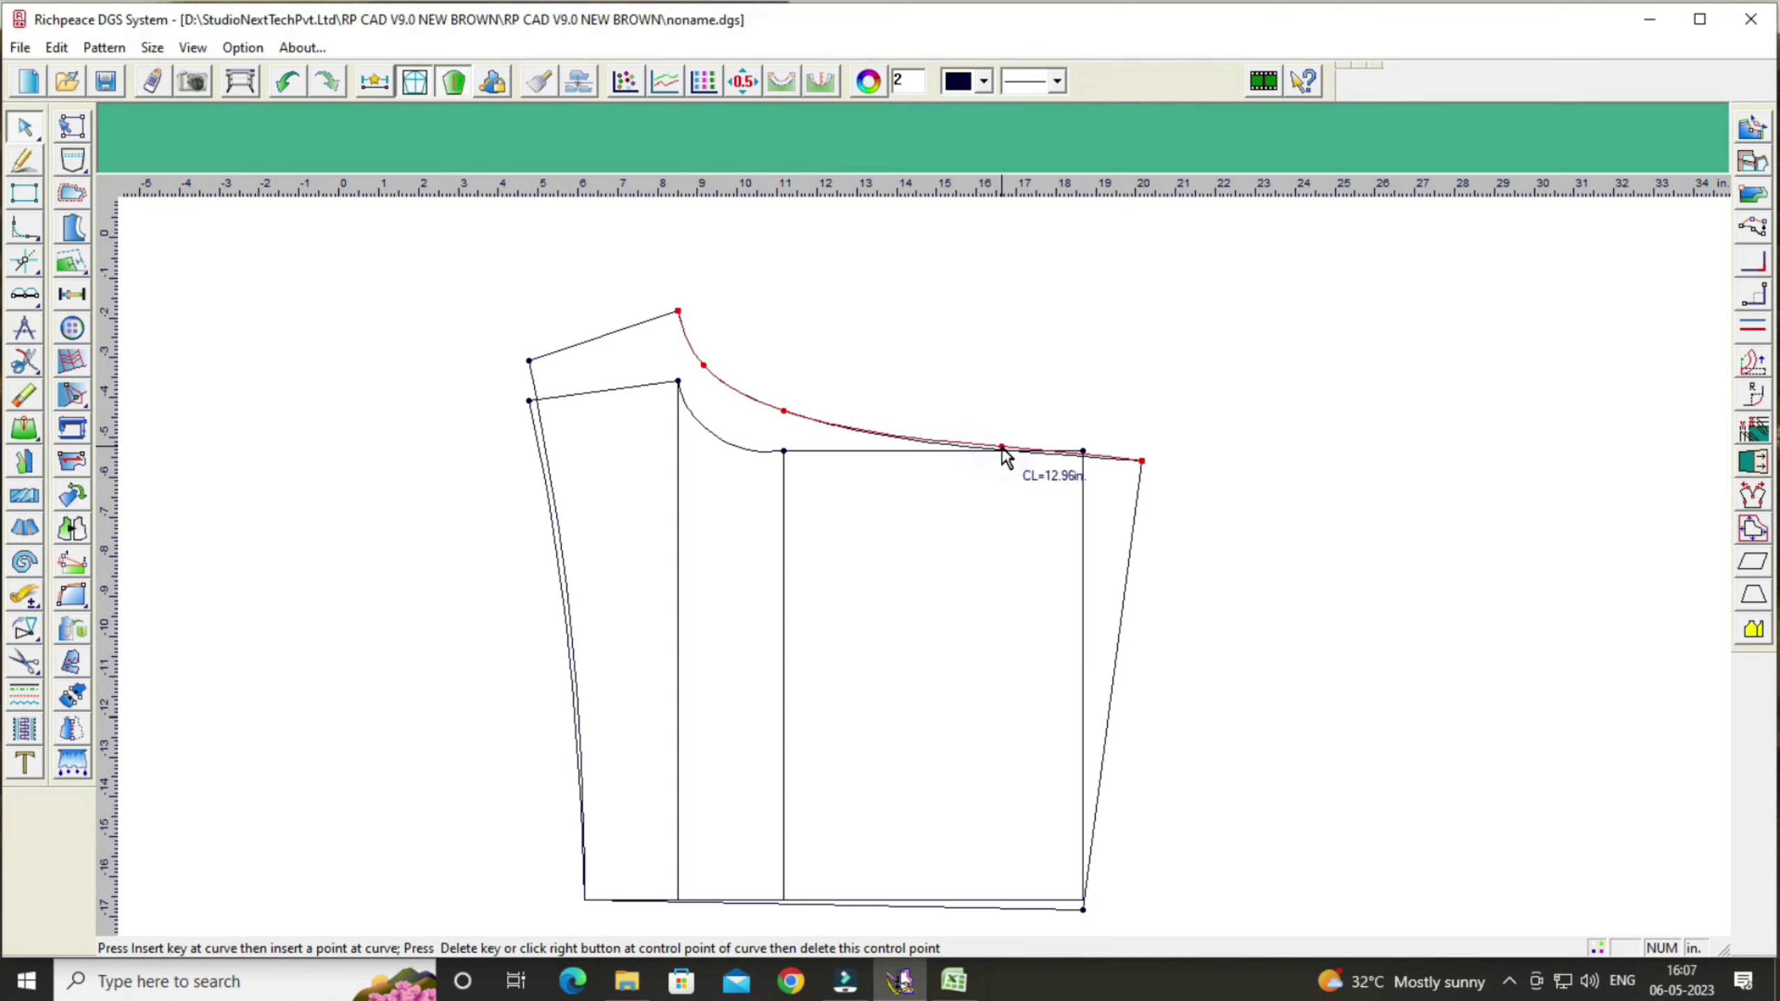
Step: Shift the back rise's top point 0.25 in to the left
right_click(1019, 405)
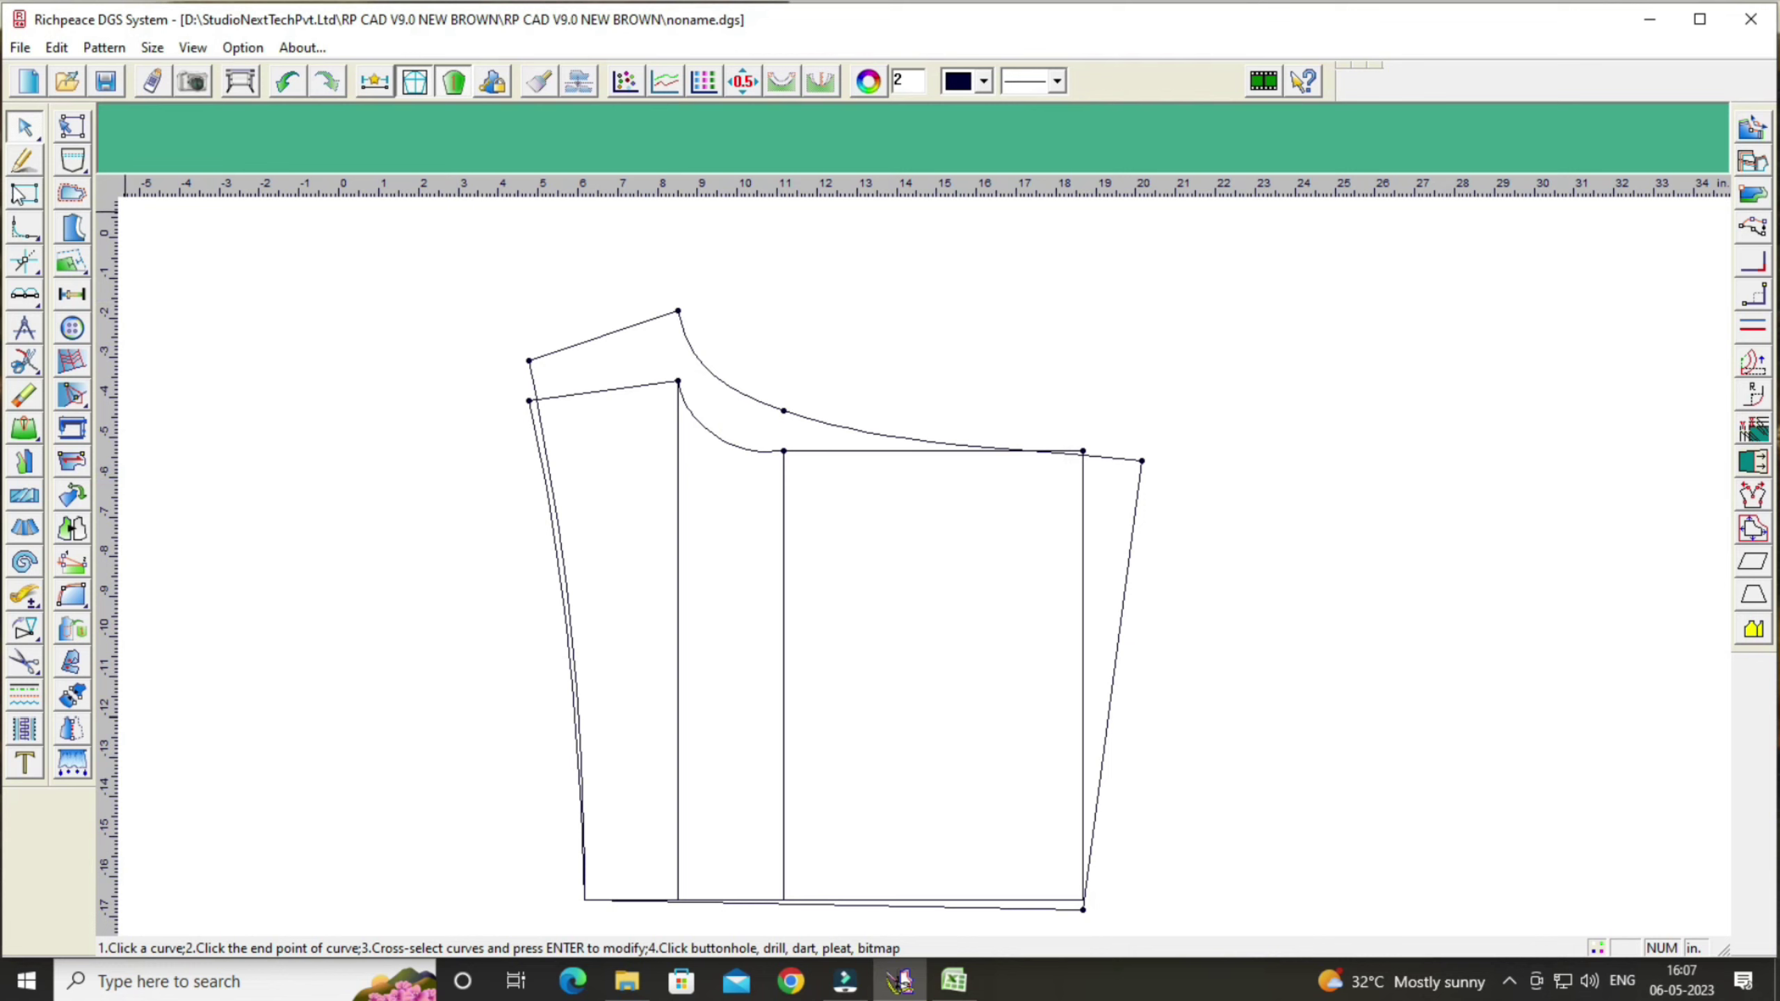
left_click(24, 126)
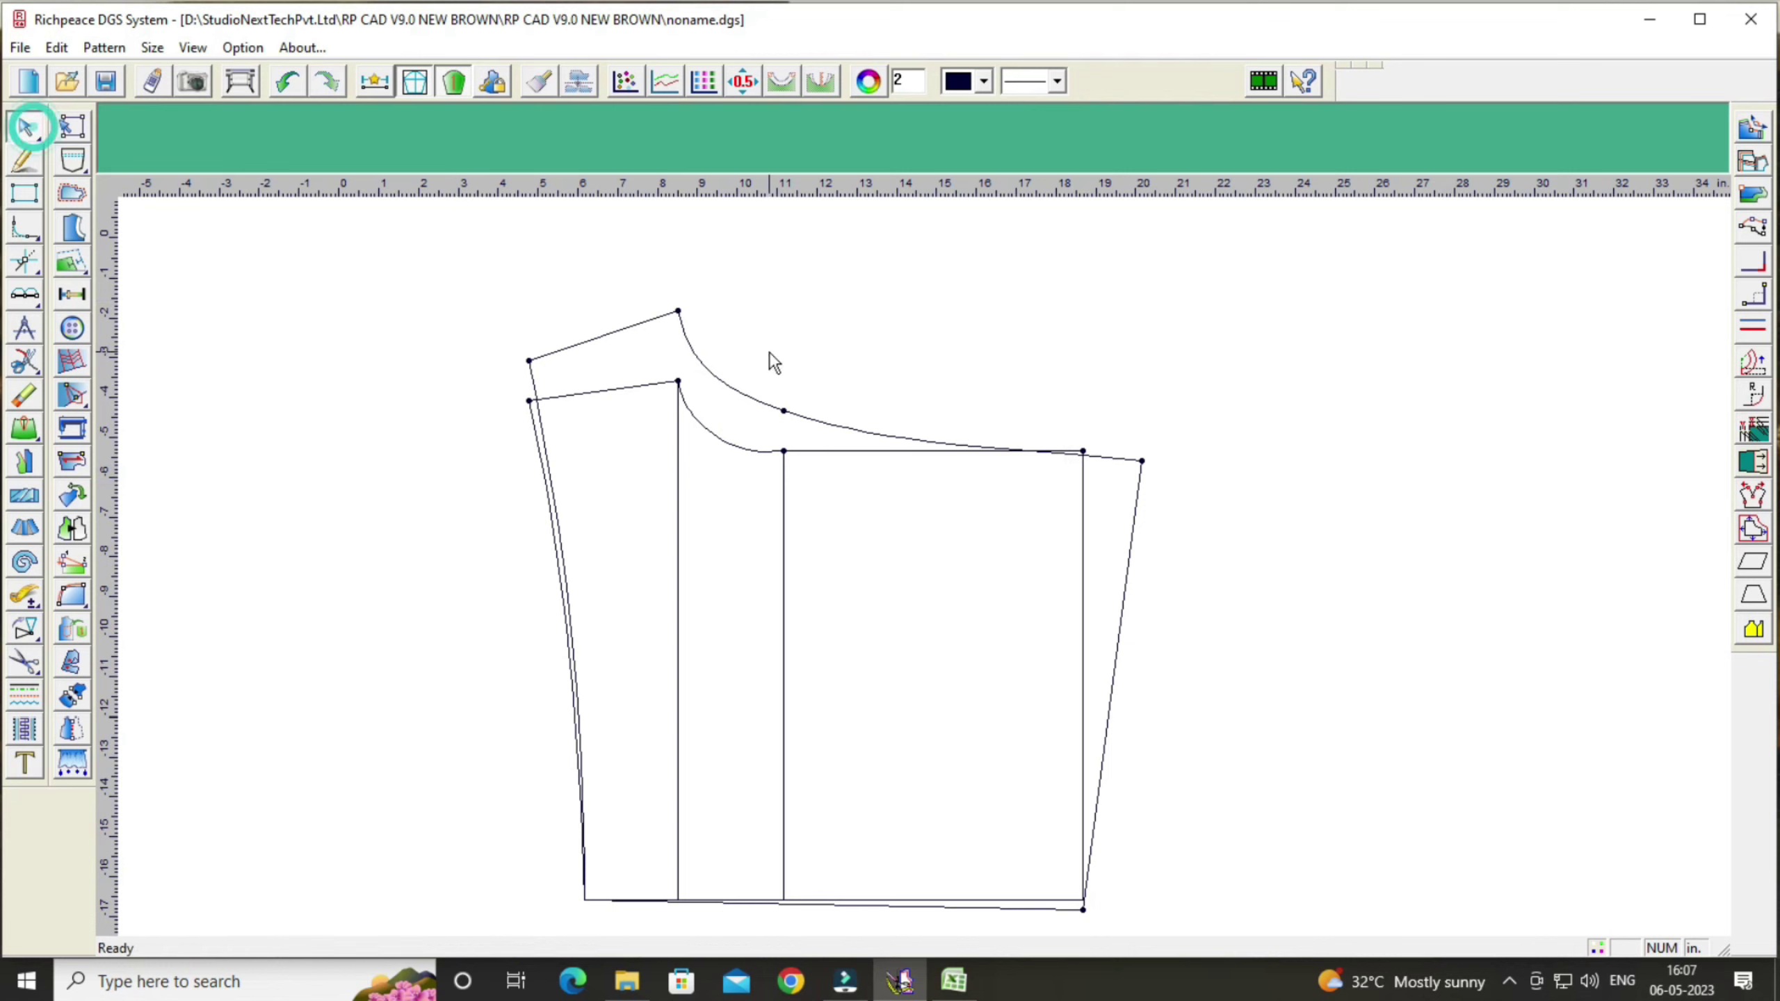
left_click(678, 312)
key("Return")
left_click_drag(779, 349, 1230, 276)
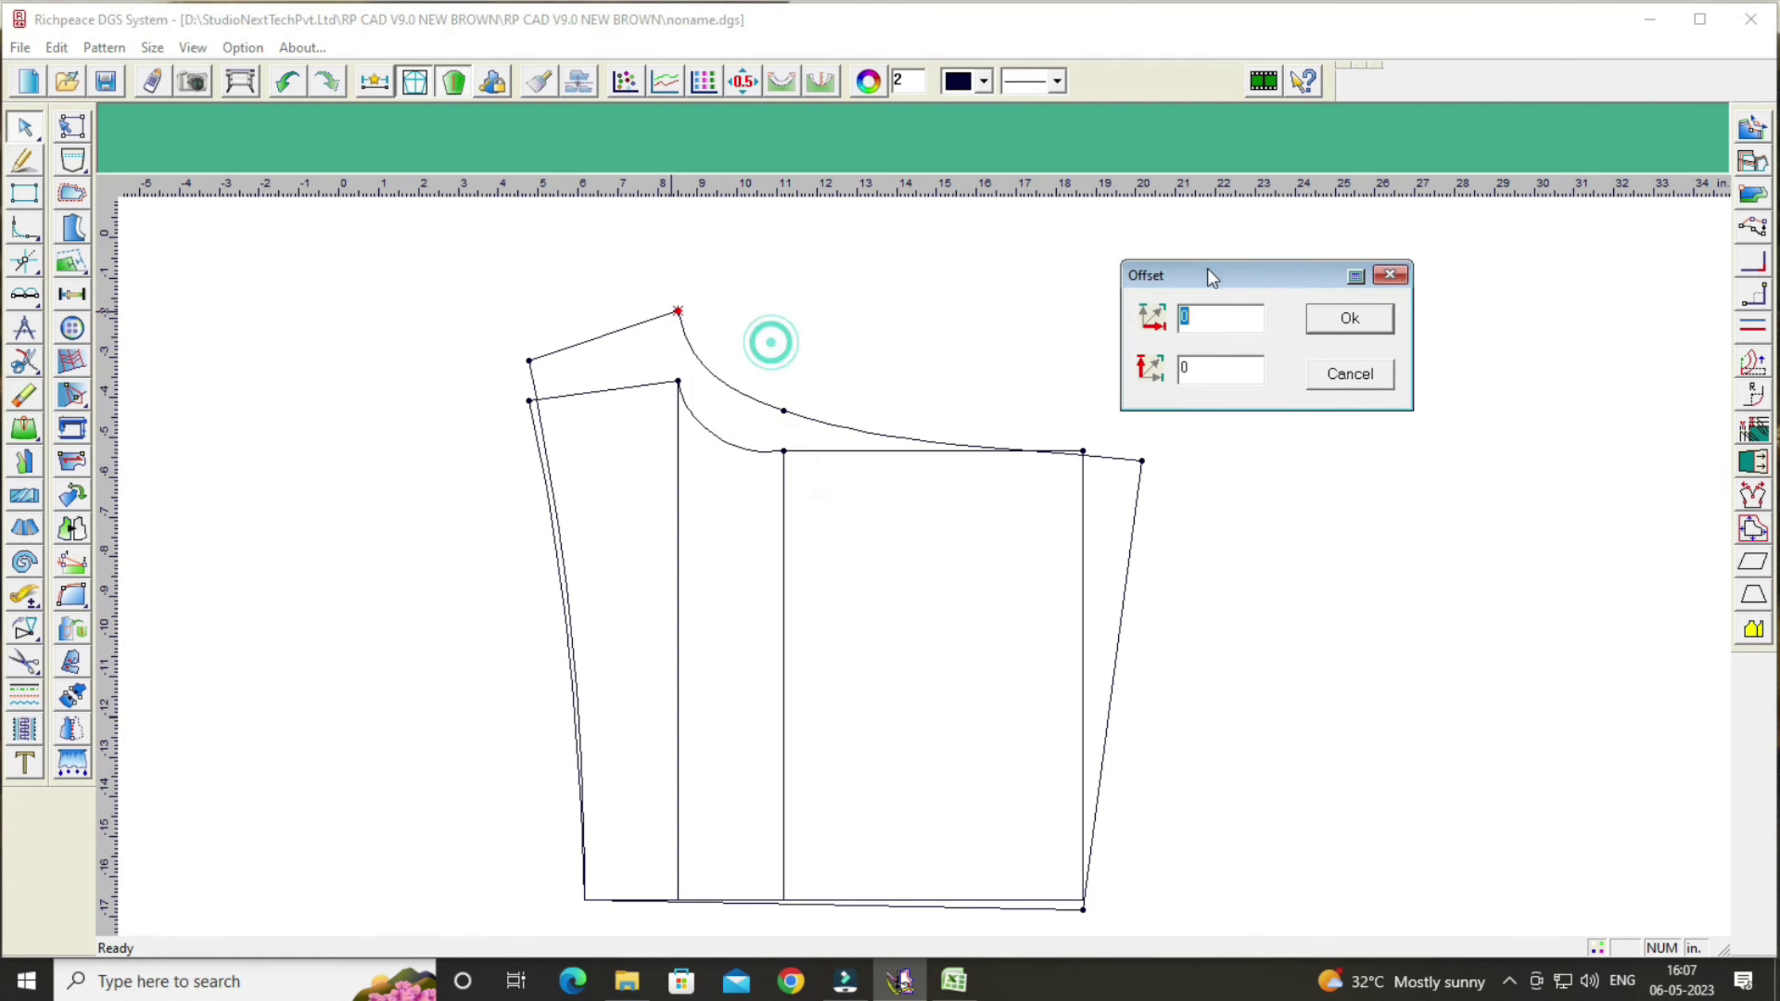
left_click(1230, 319)
key("BackSpace")
type("-.")
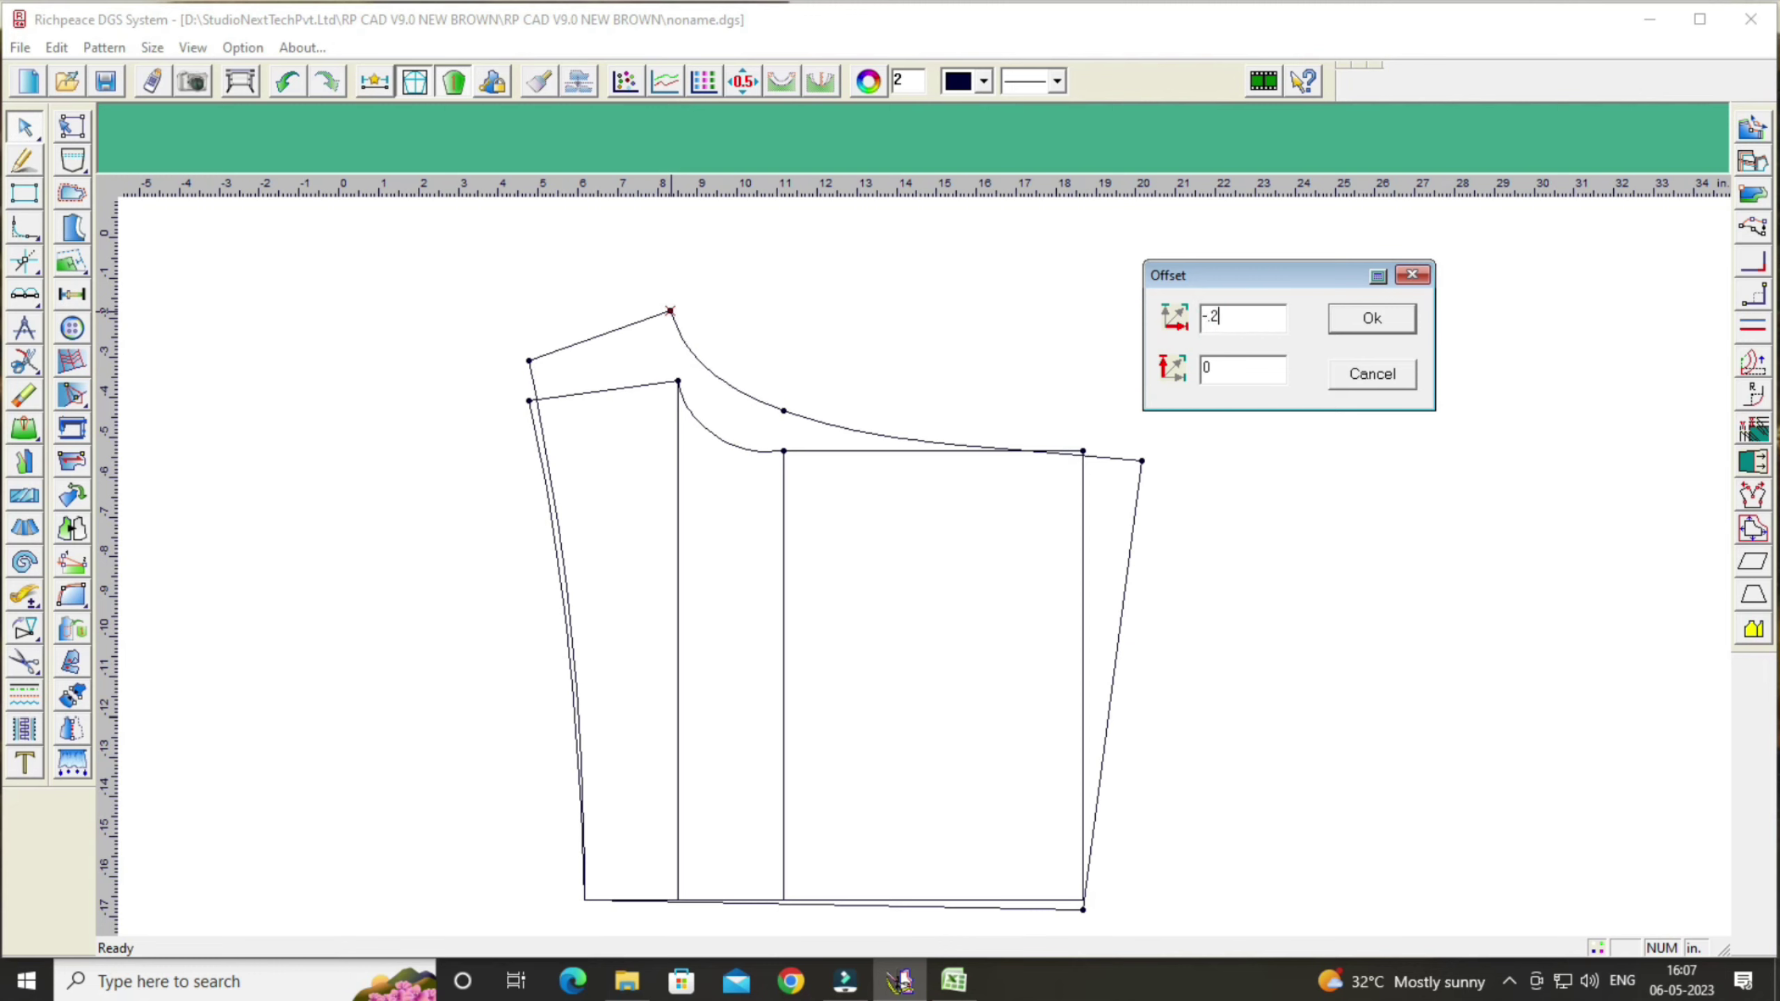
type("25")
left_click(1385, 322)
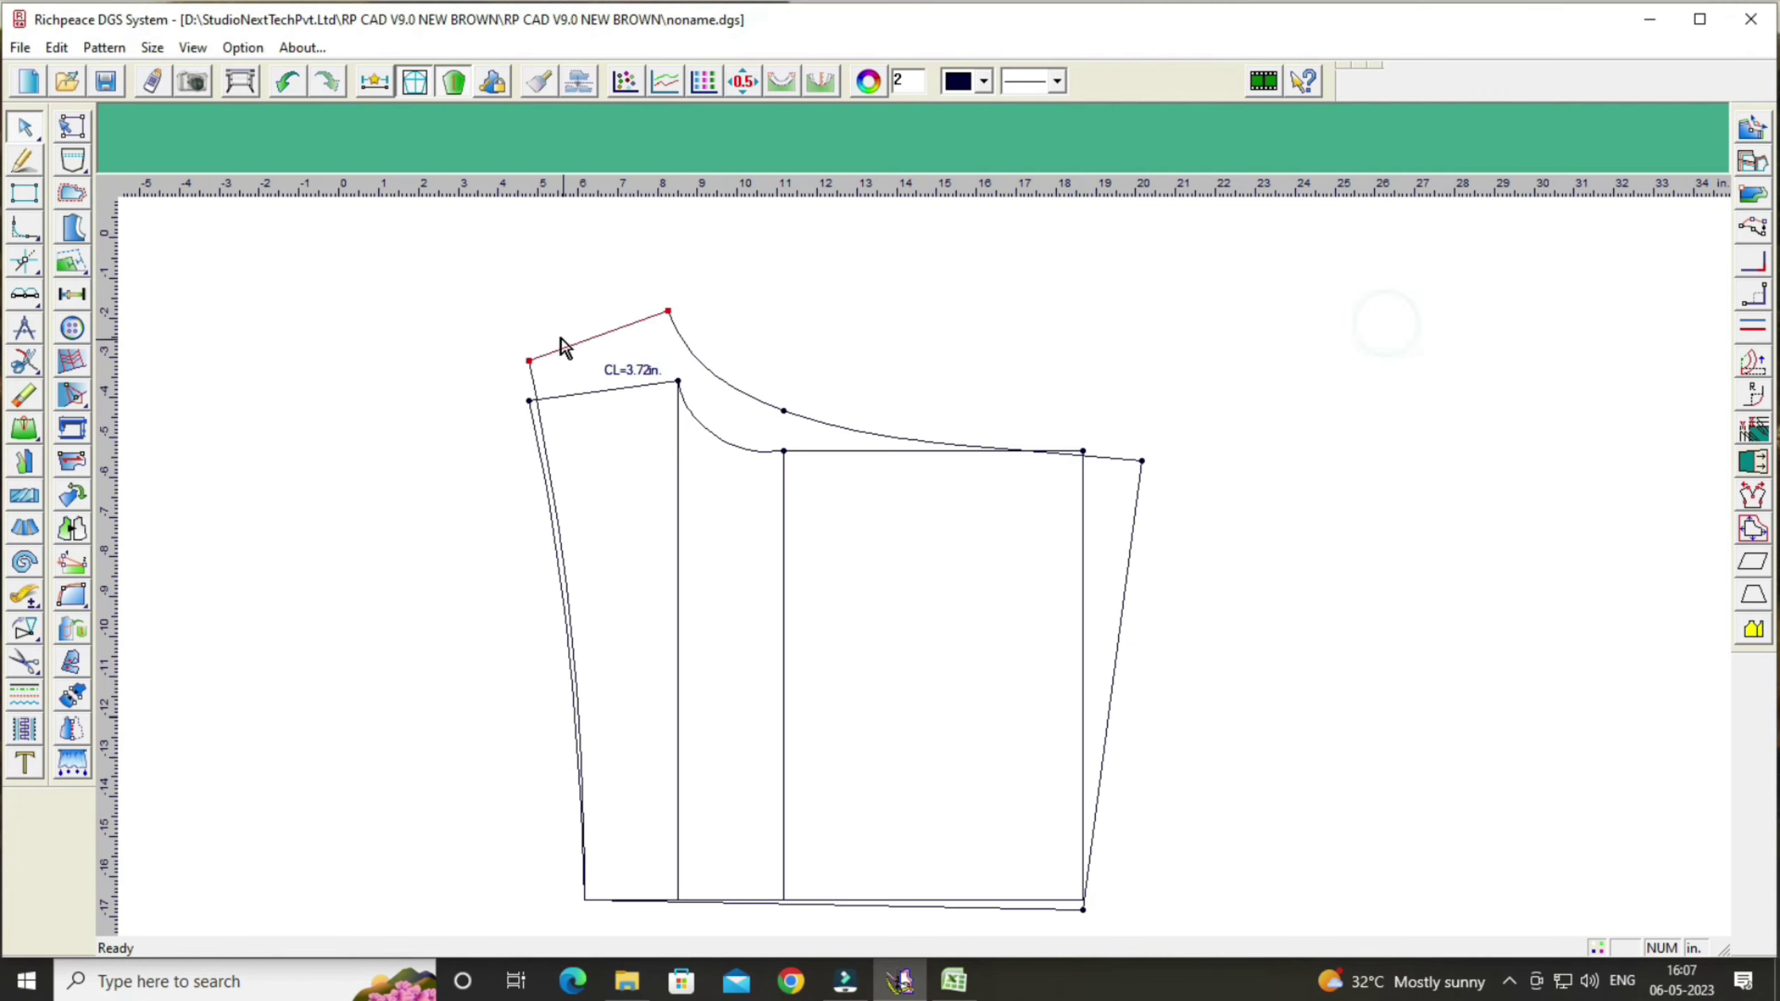
Step: Shift the left top corner 0.25 in left and slightly reshape the curved top edge
left_click(528, 363)
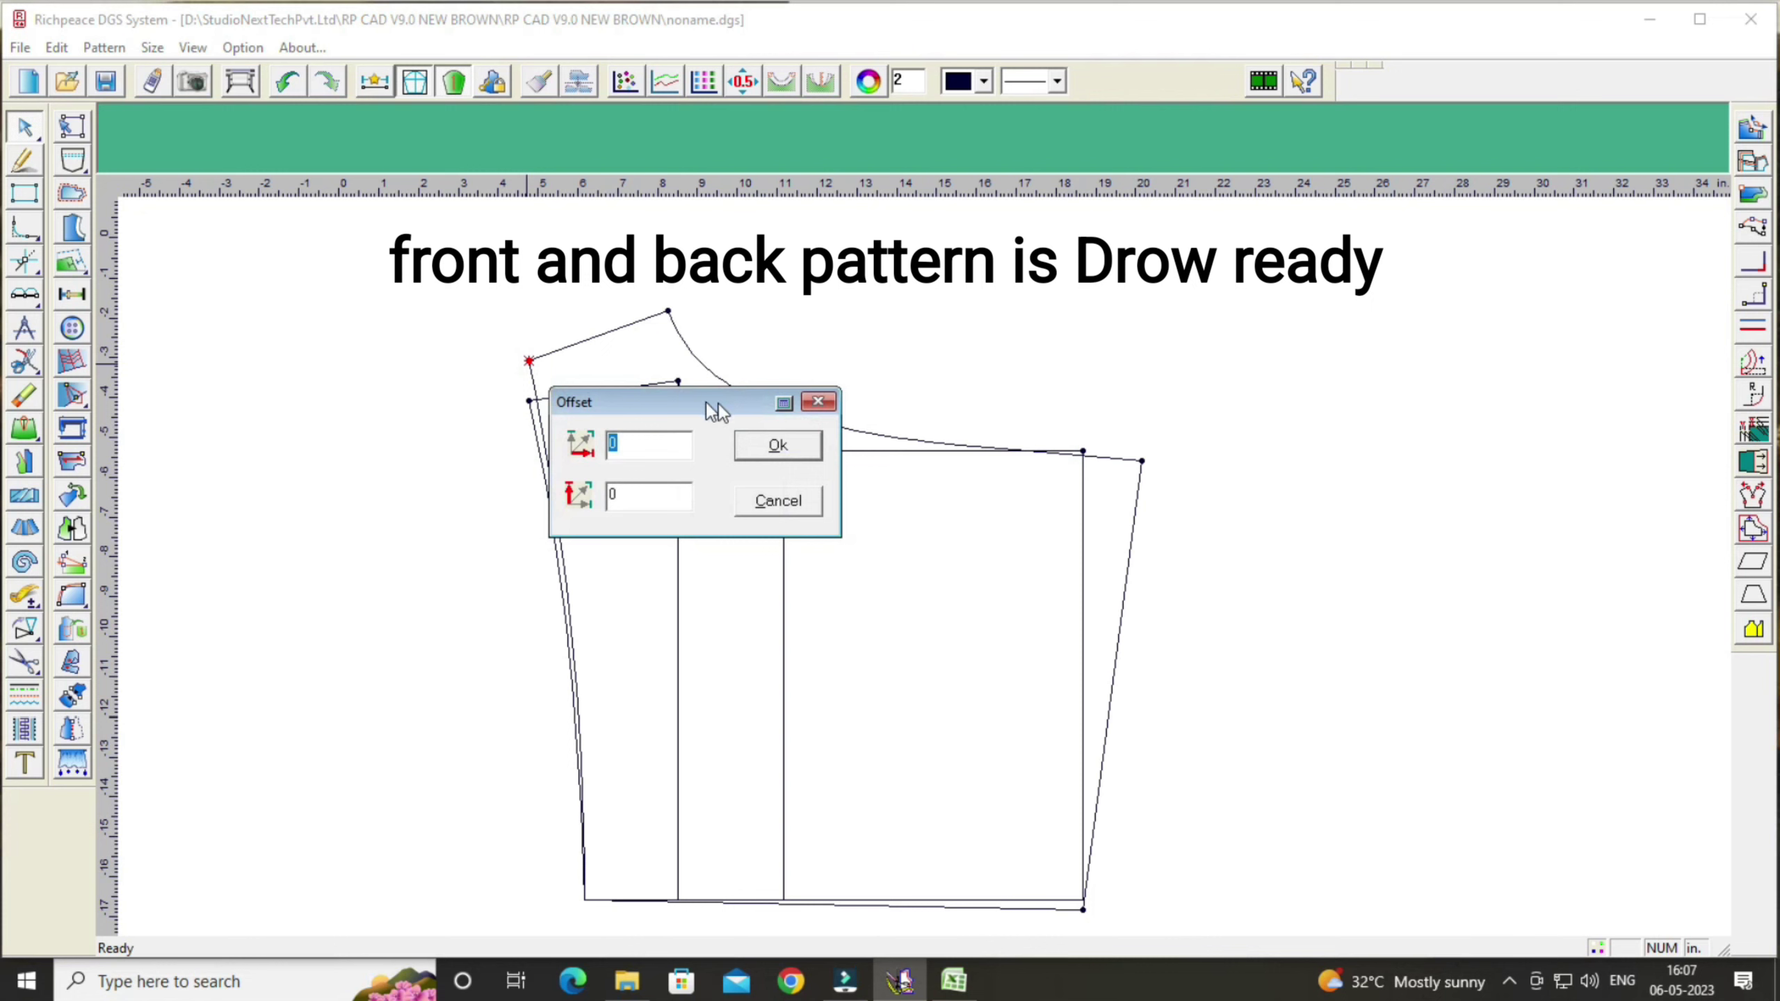
left_click_drag(708, 408, 1382, 287)
left_click(1320, 334)
key("BackSpace")
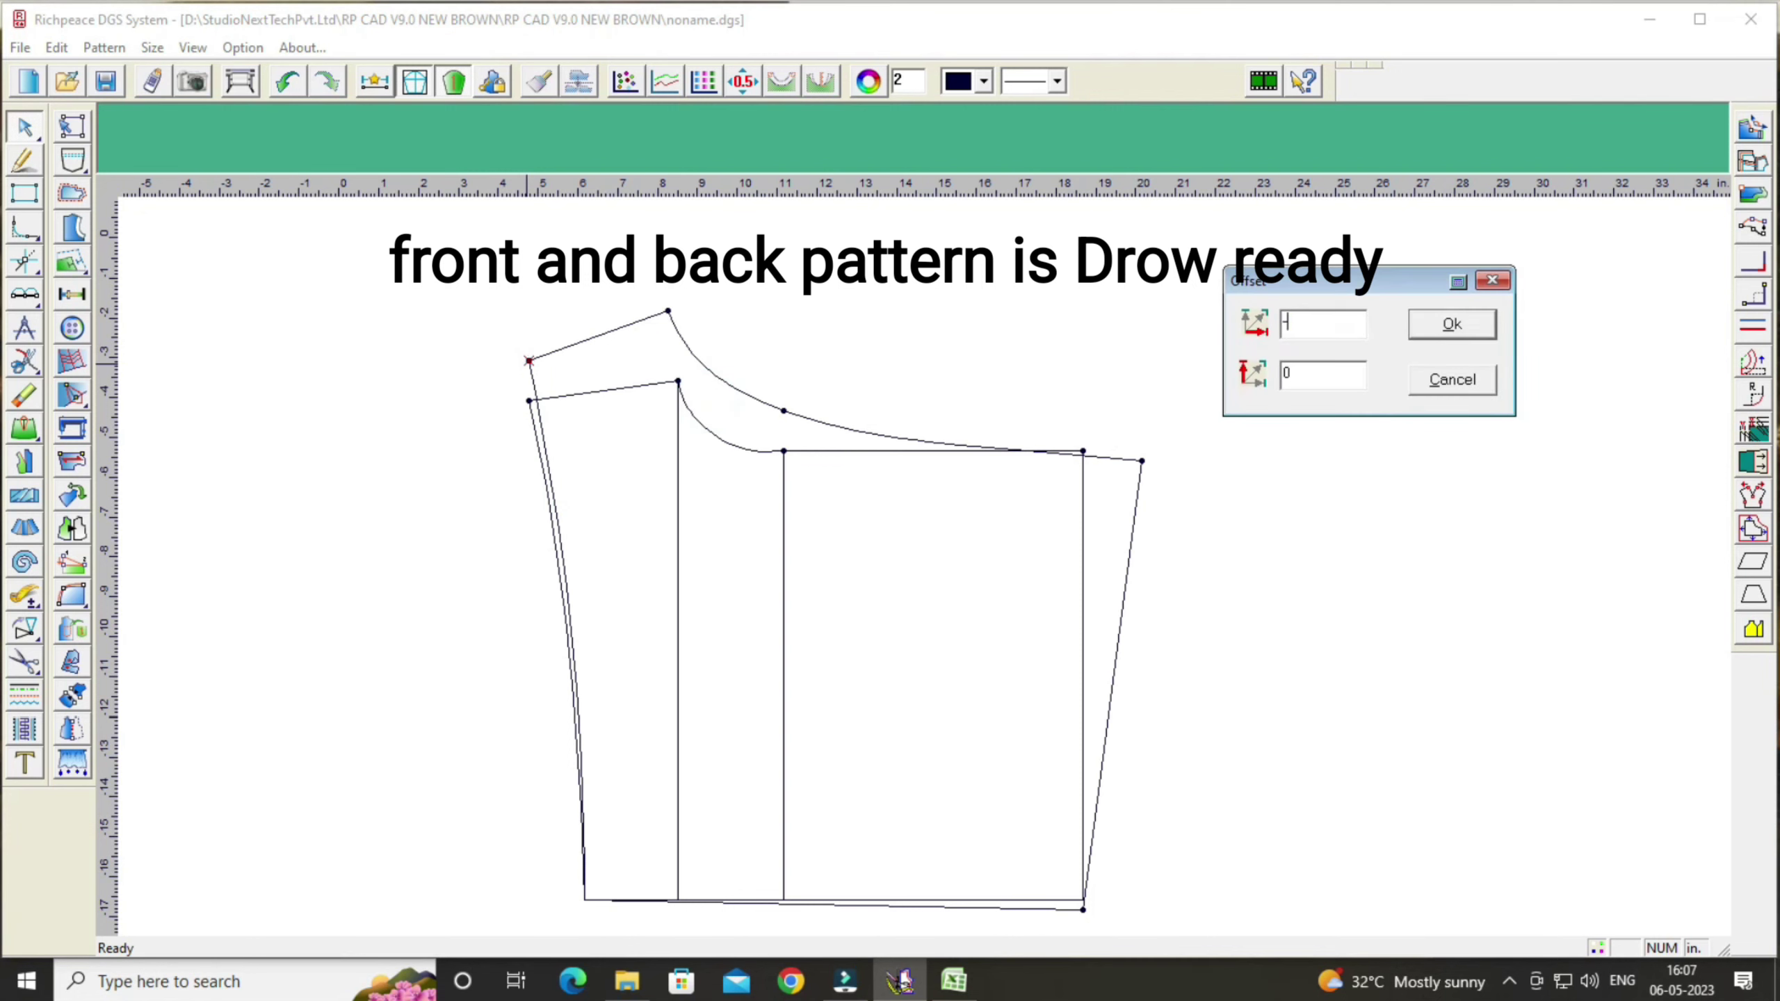
type("-25")
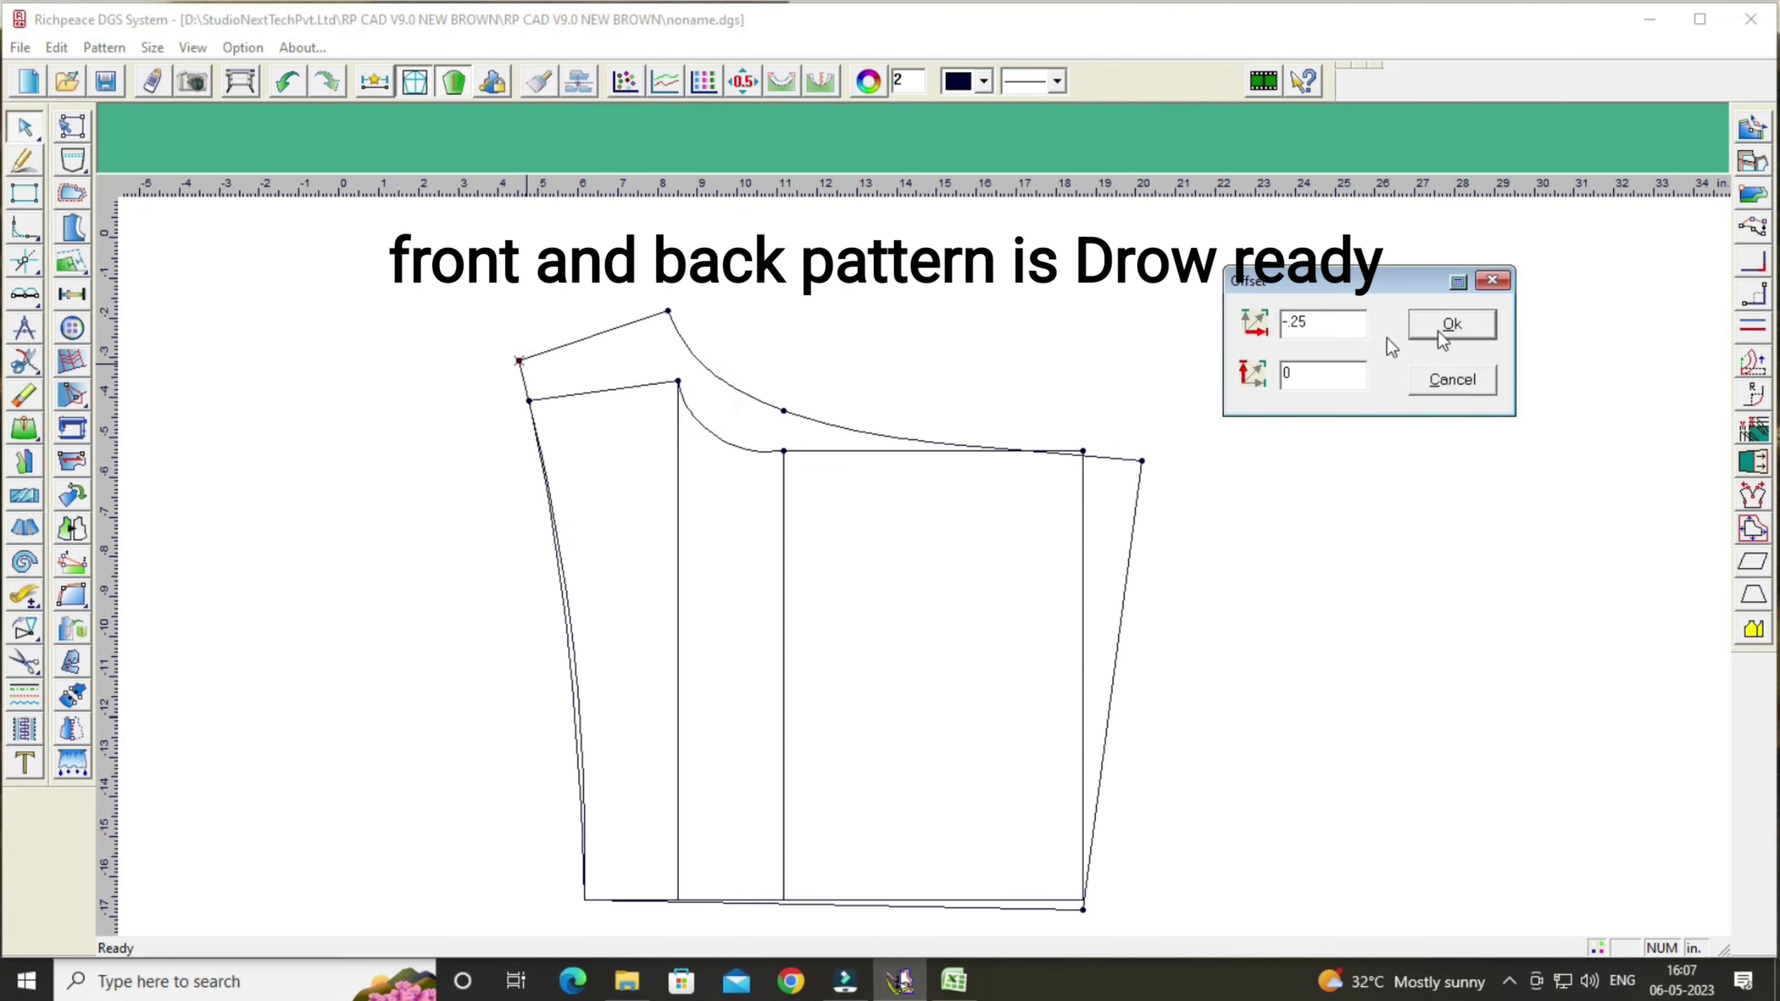
left_click(1448, 326)
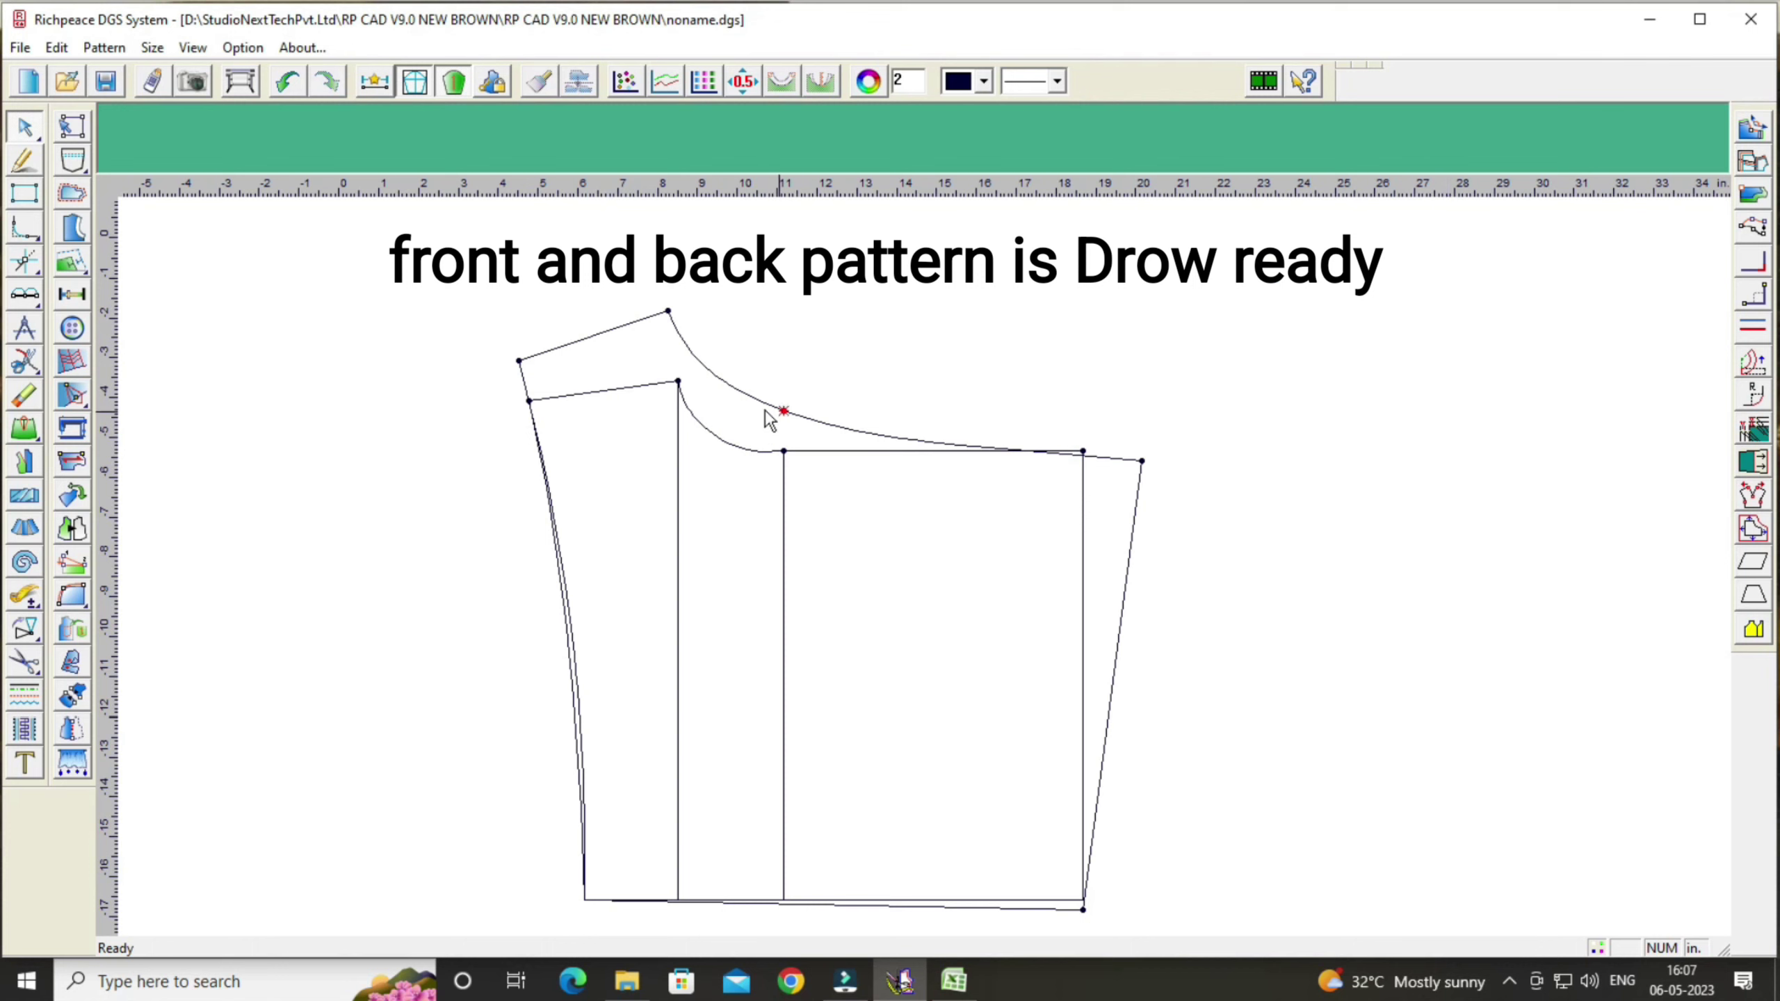
left_click_drag(710, 378, 701, 372)
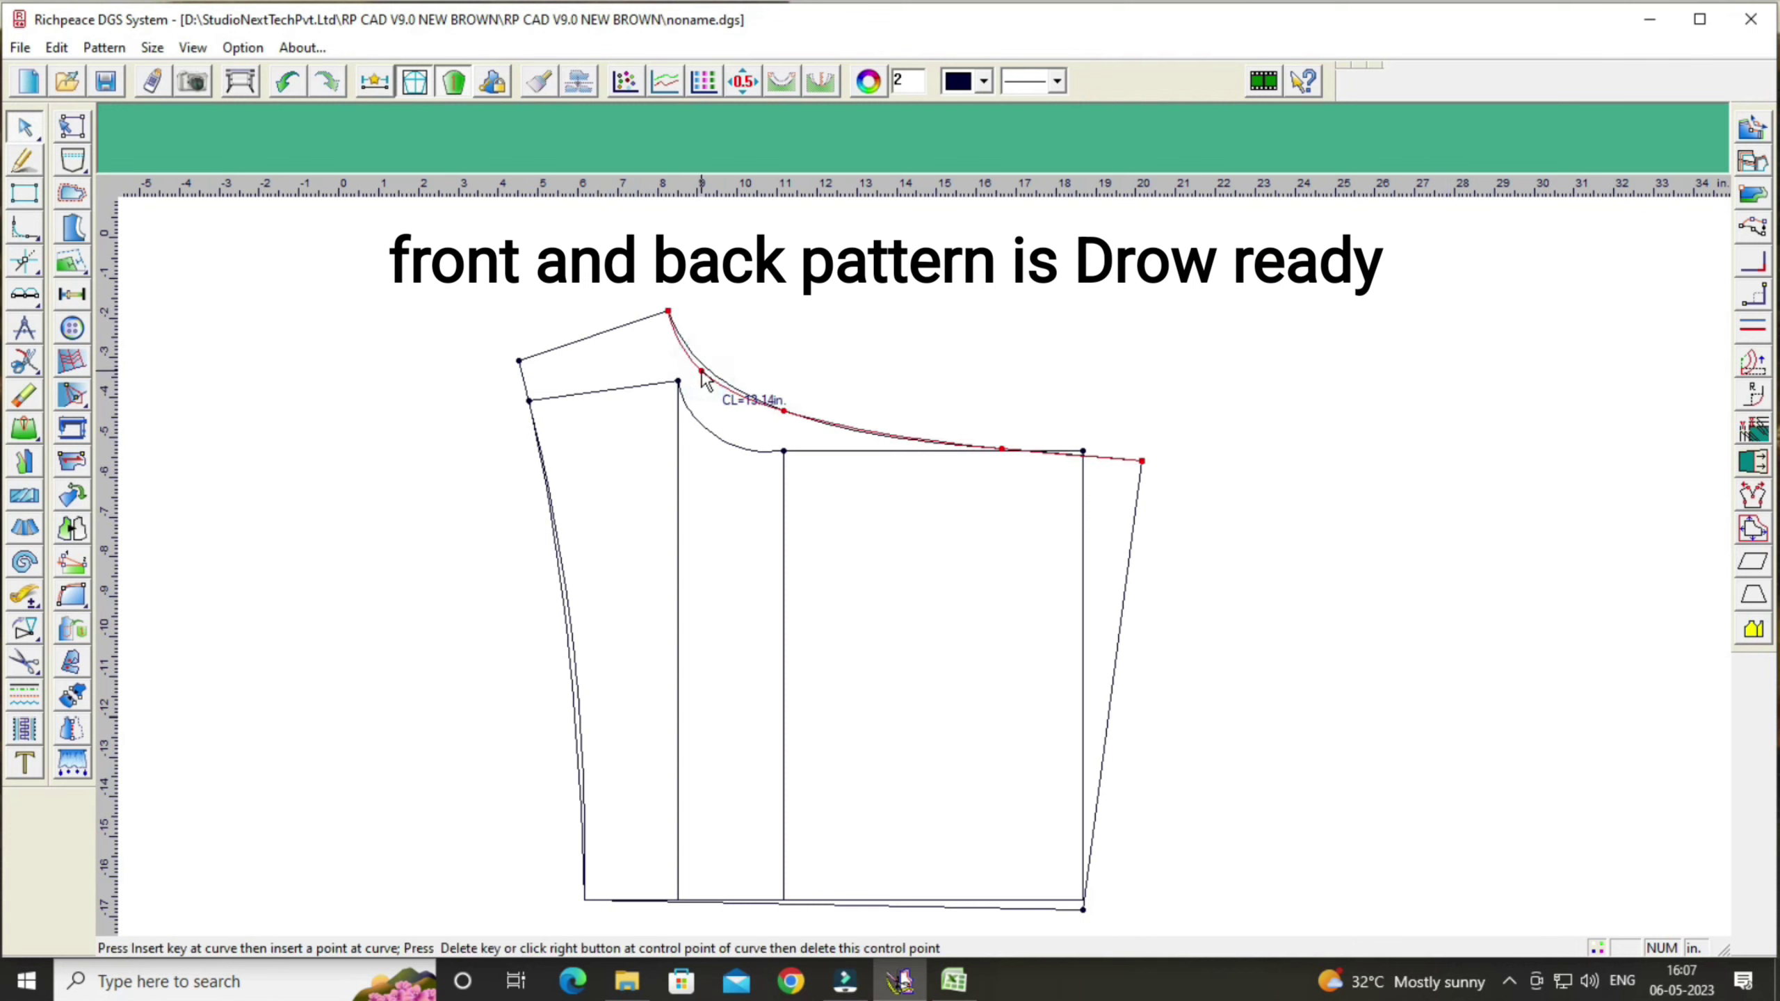
right_click(822, 310)
Step: Measure the curved top edge's length with Compare Length
left_click(26, 598)
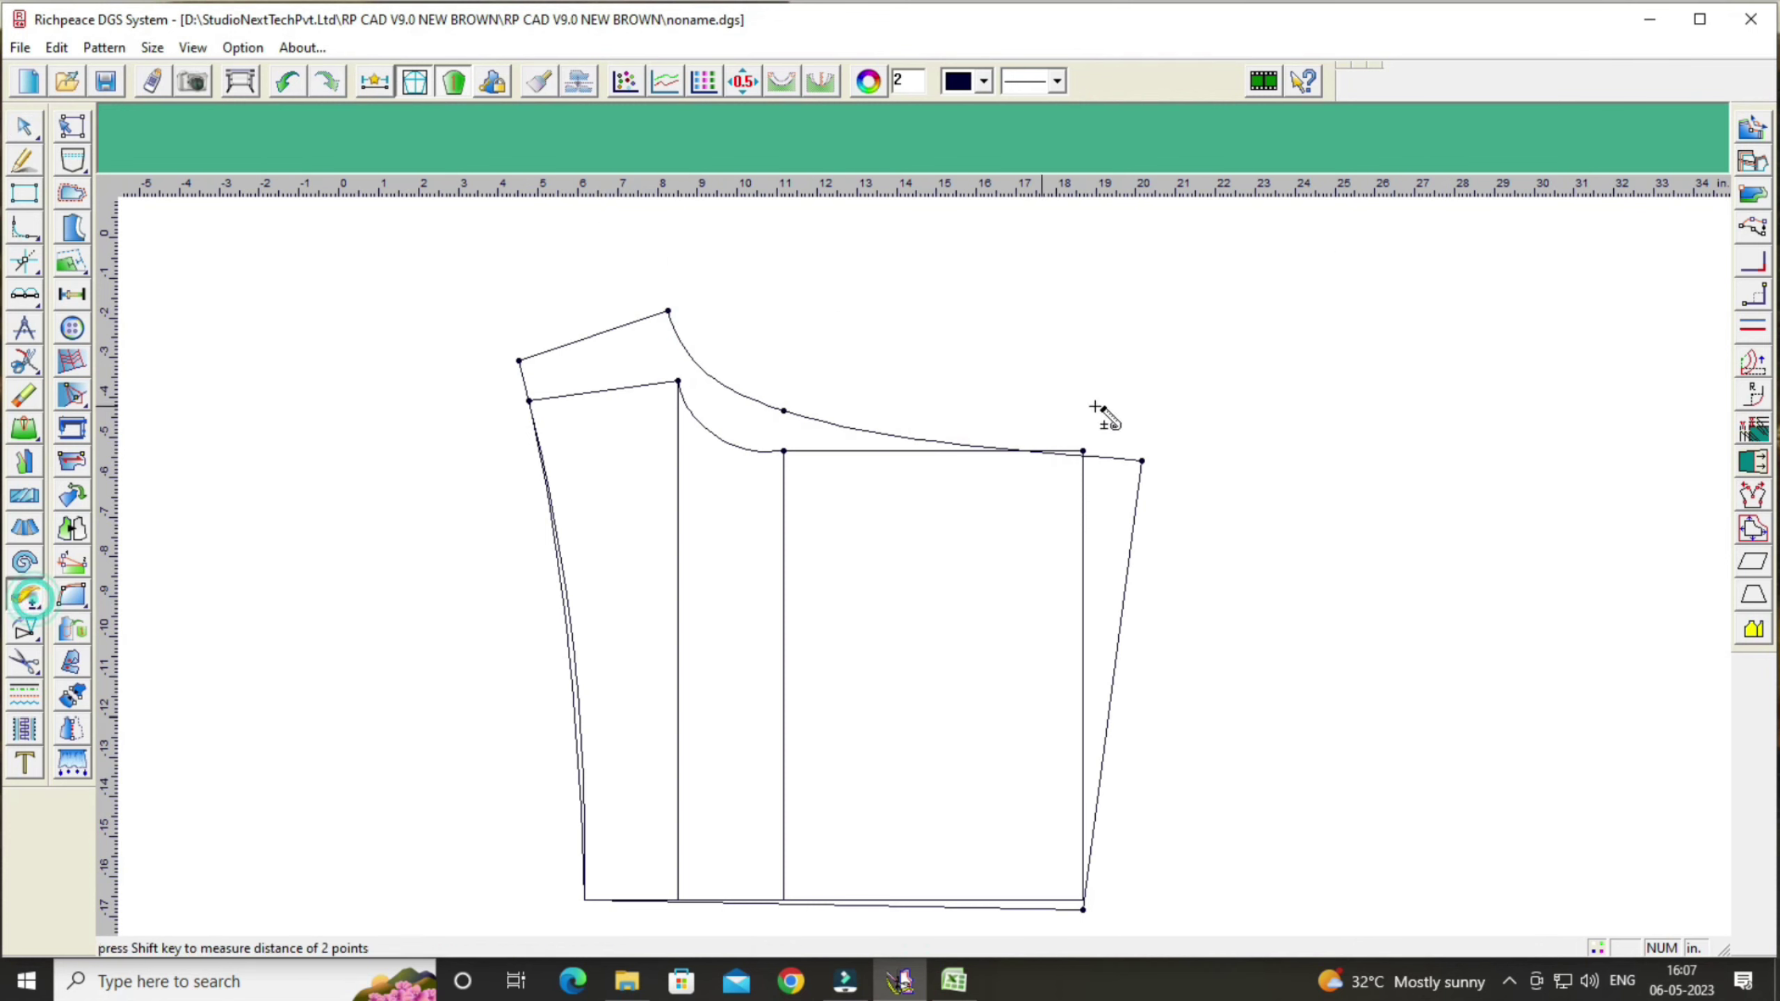
left_click(886, 438)
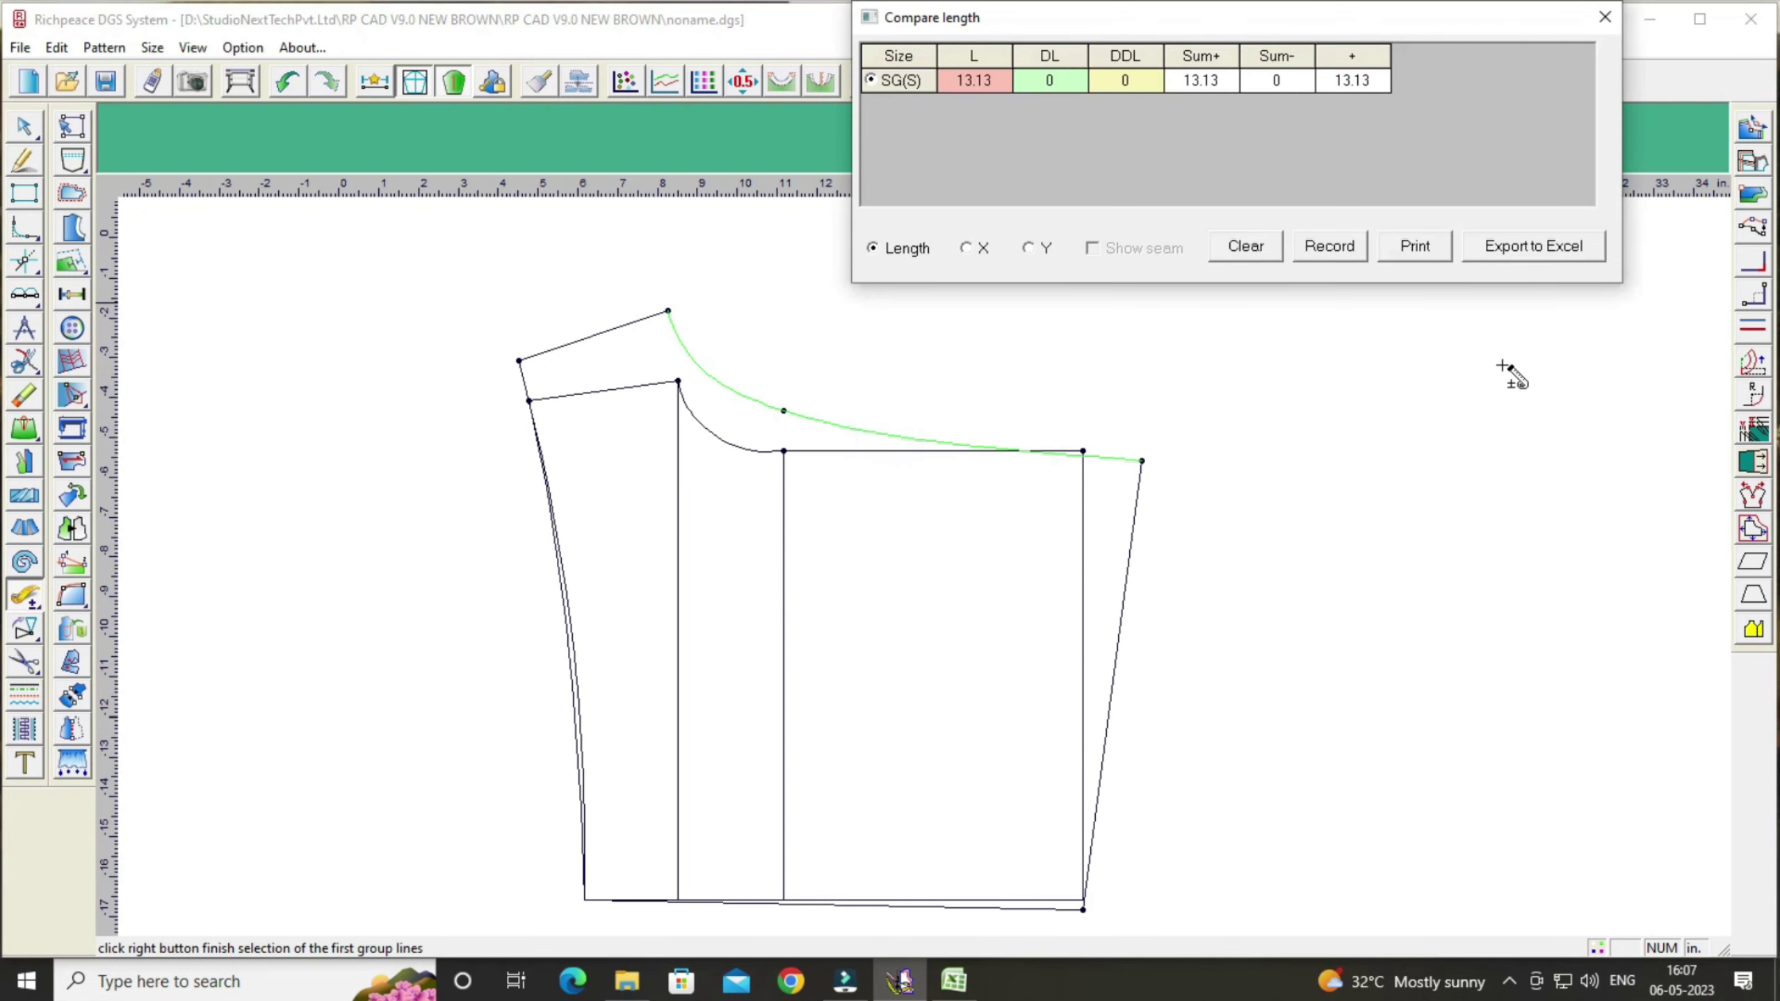
right_click(1506, 375)
right_click(1457, 448)
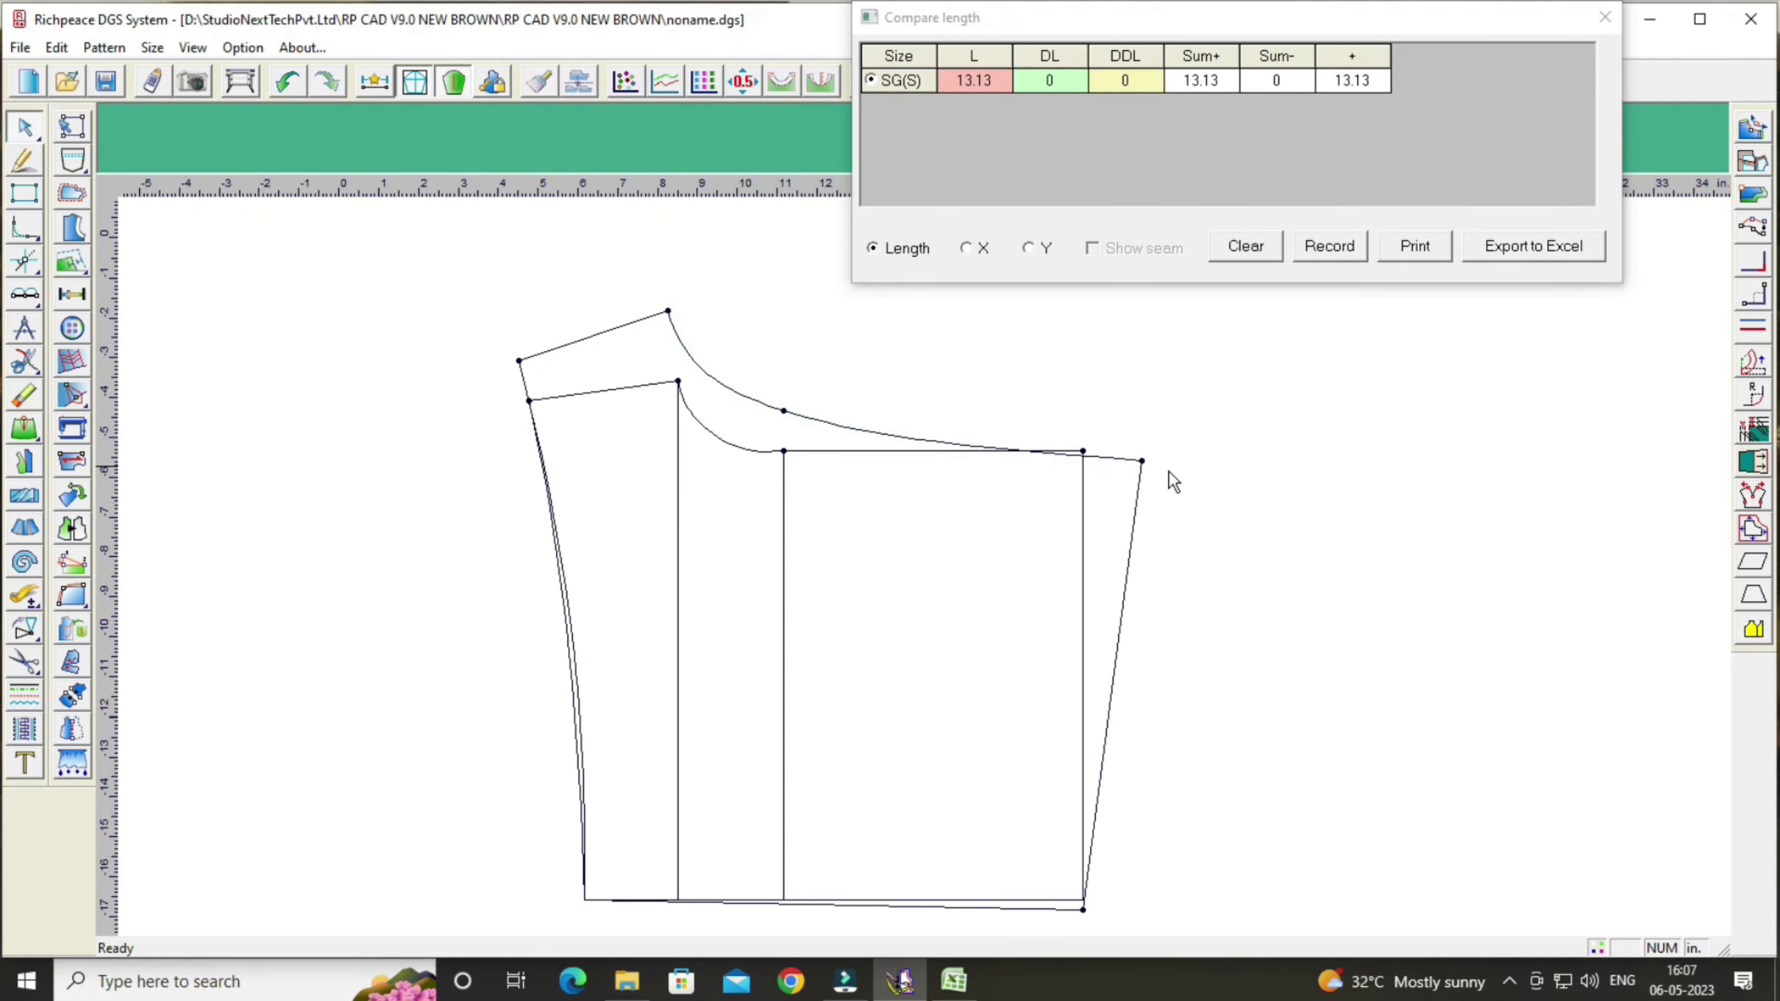
Step: Offset the curve's right end point by -0.13 in so the curve measures exactly 13 in
left_click(1140, 469)
left_click_drag(948, 509, 1496, 468)
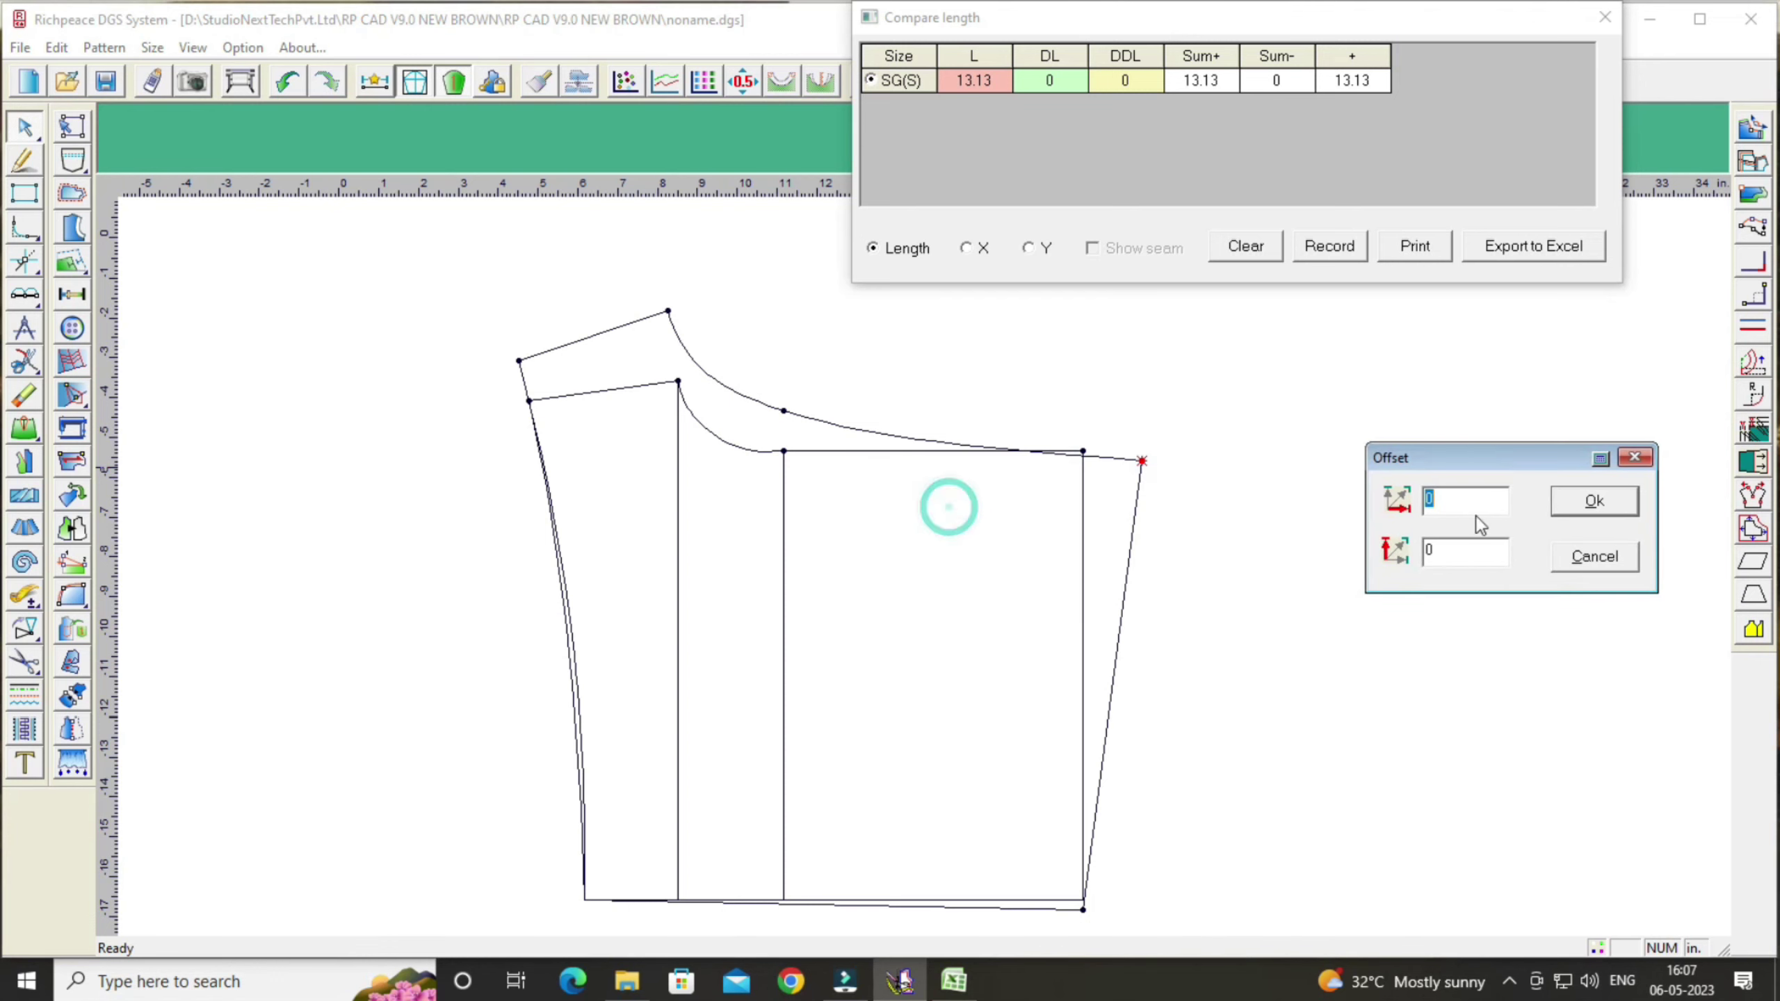
left_click(1449, 505)
key("BackSpace")
type("-")
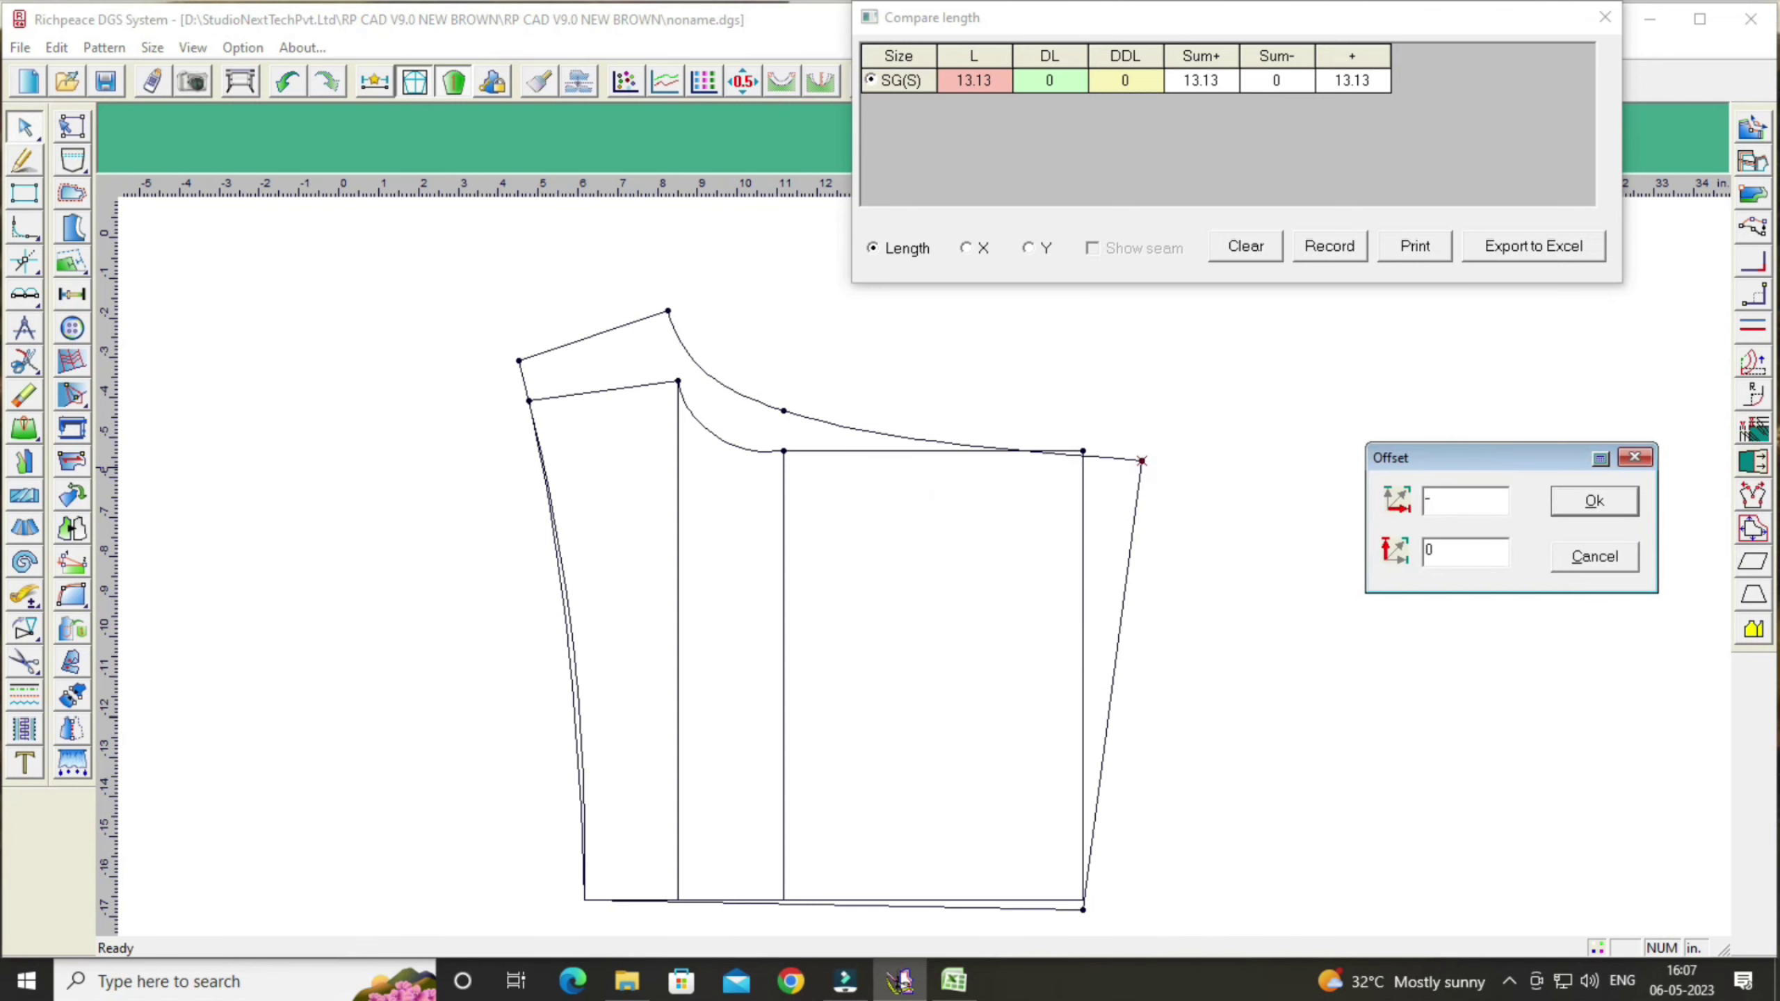
type(".15")
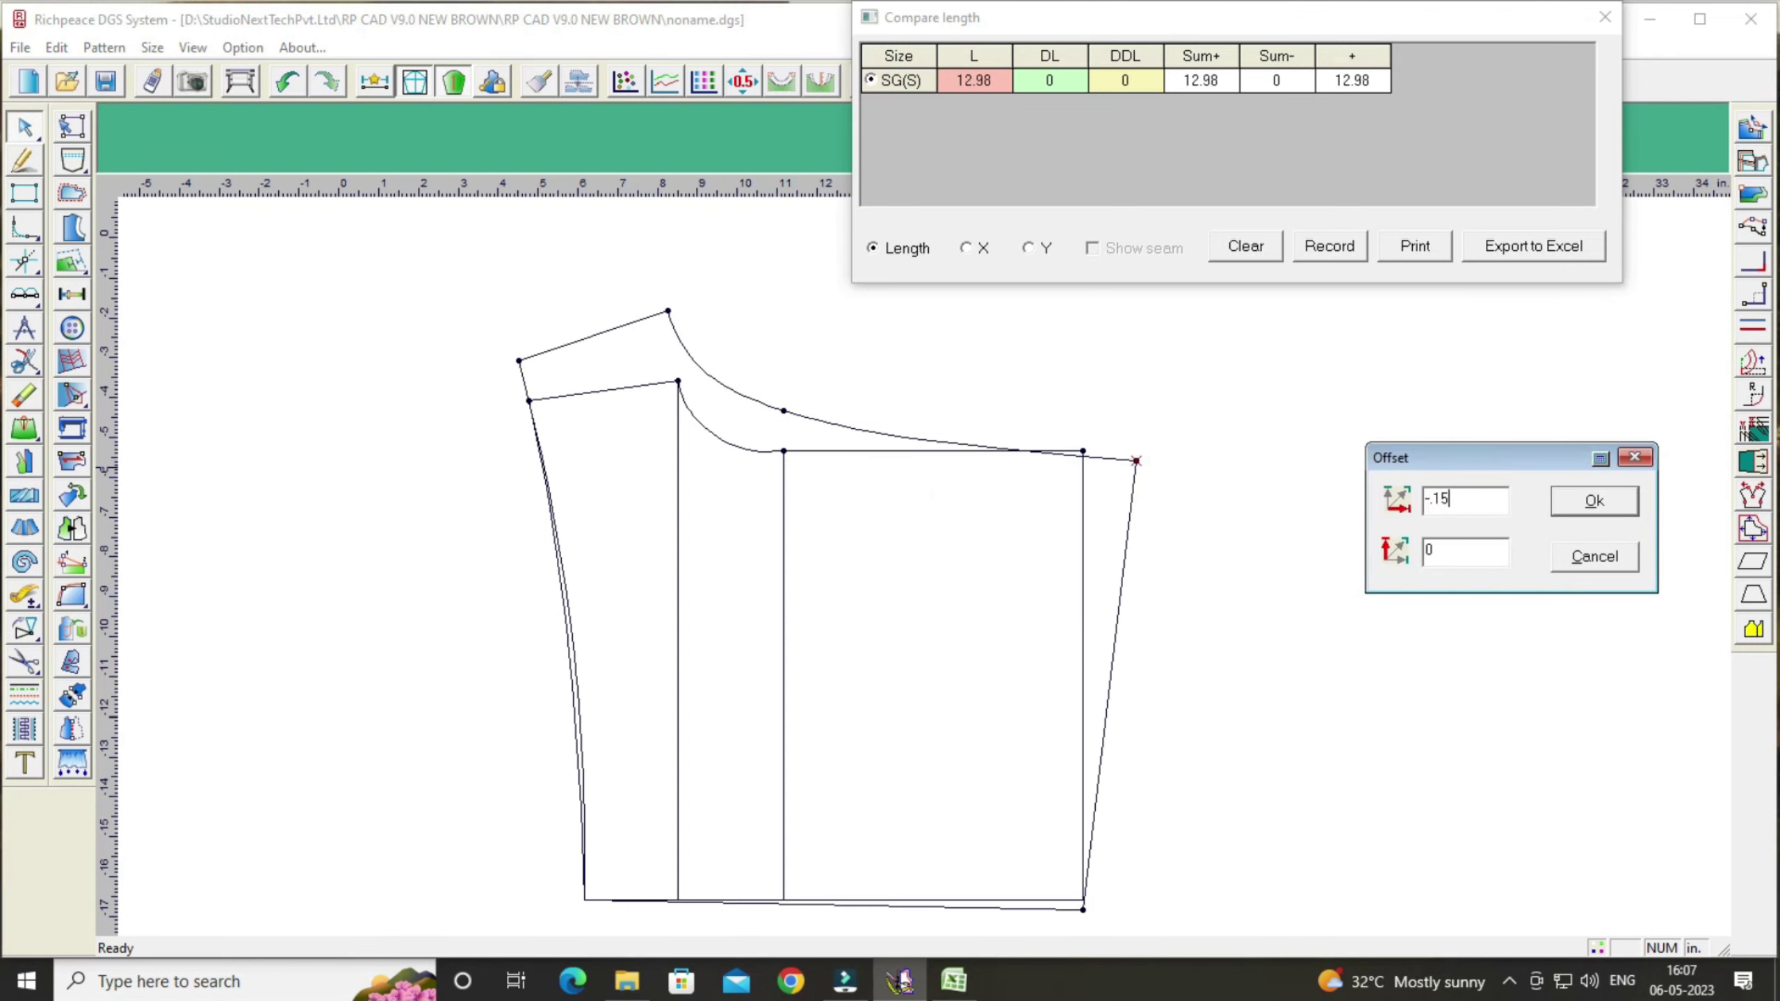
key("BackSpace")
type("3")
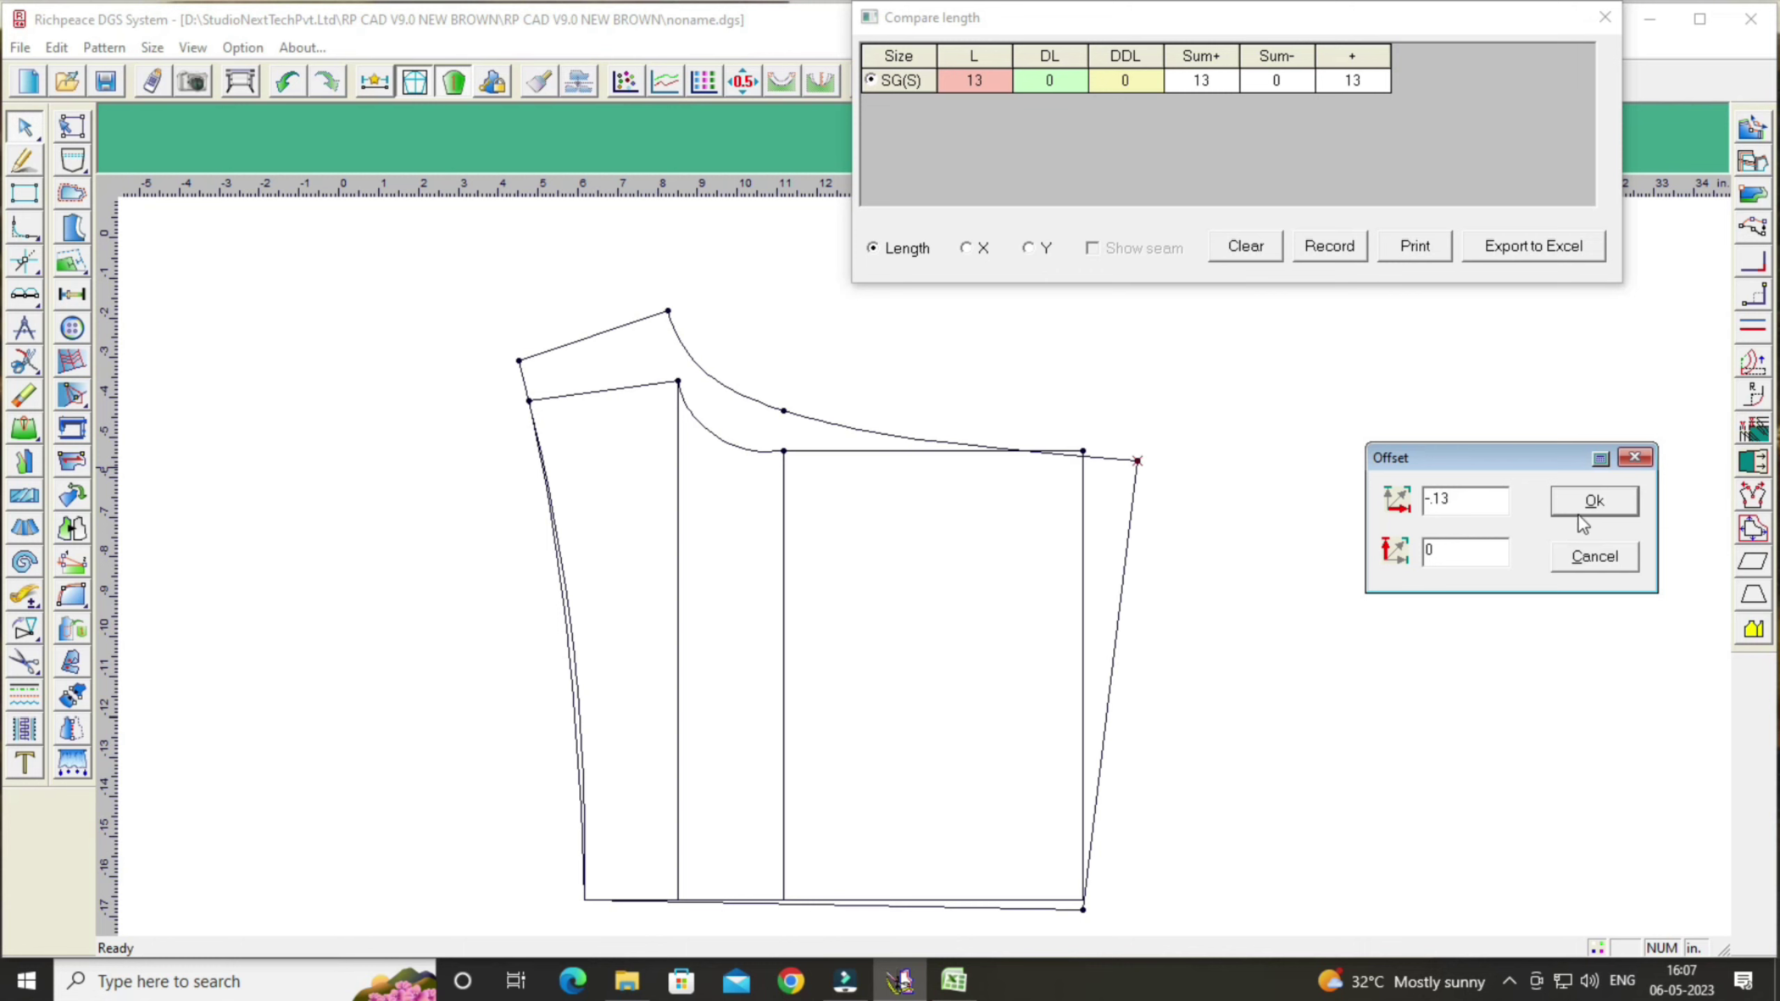
left_click(1587, 505)
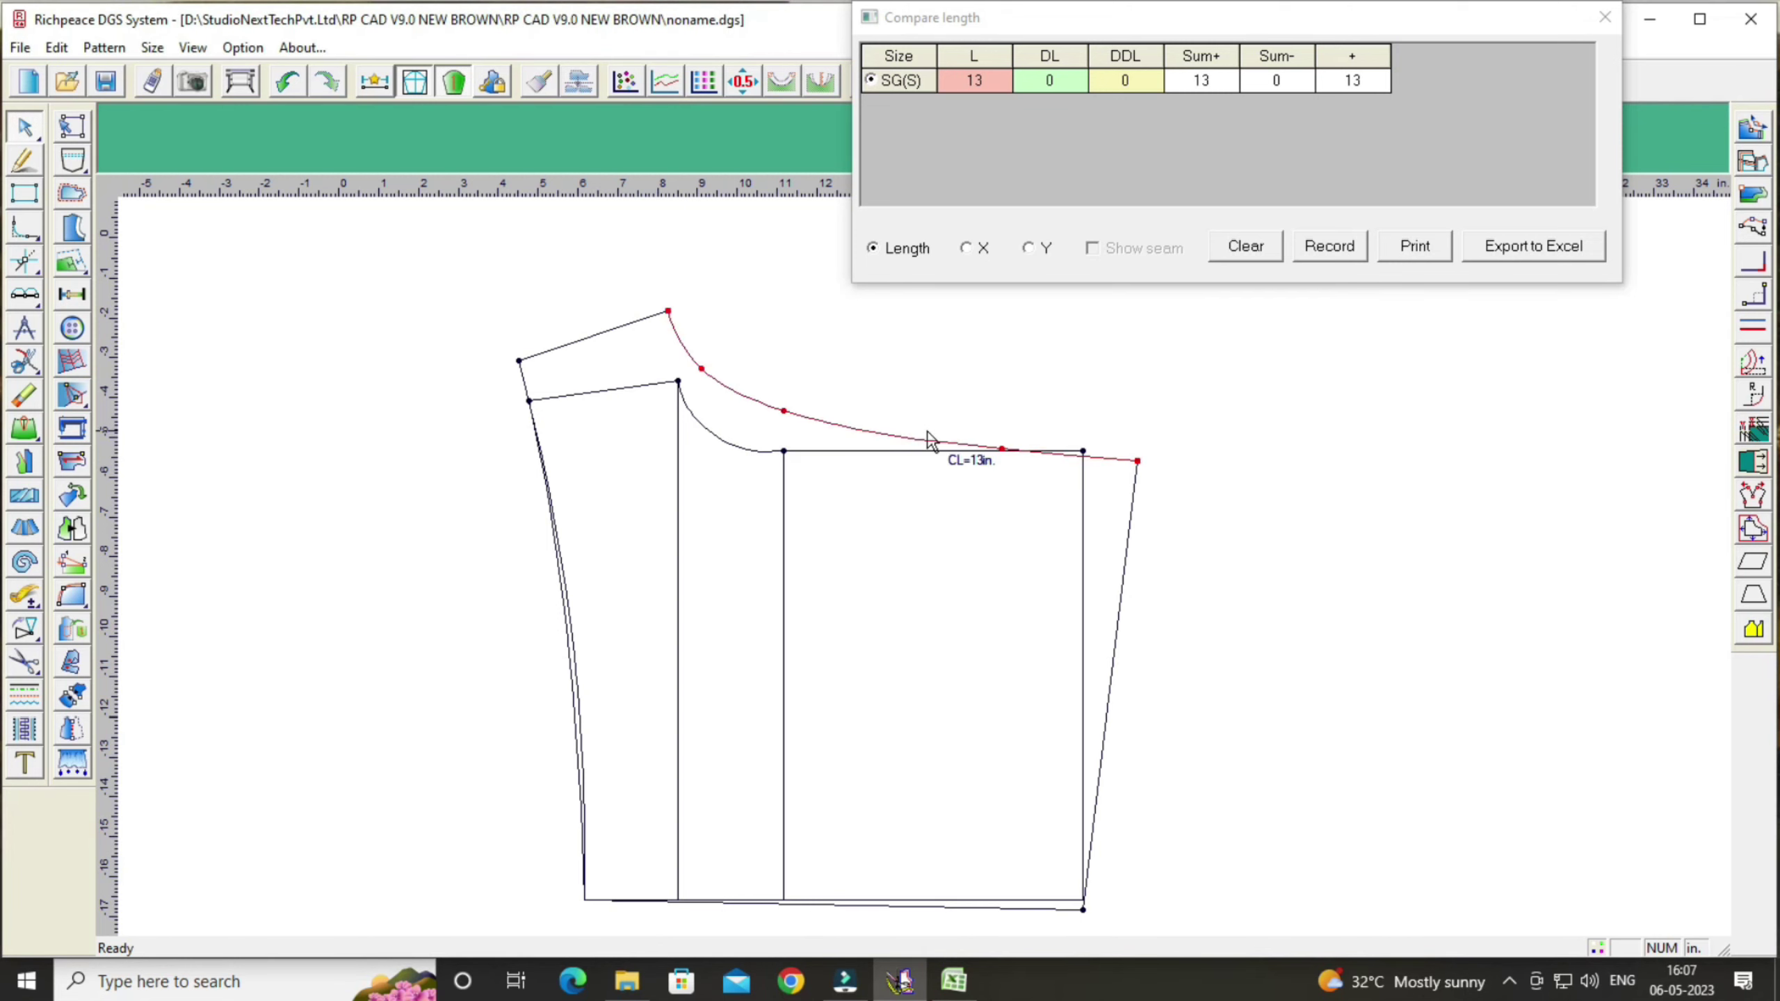
left_click(1000, 449)
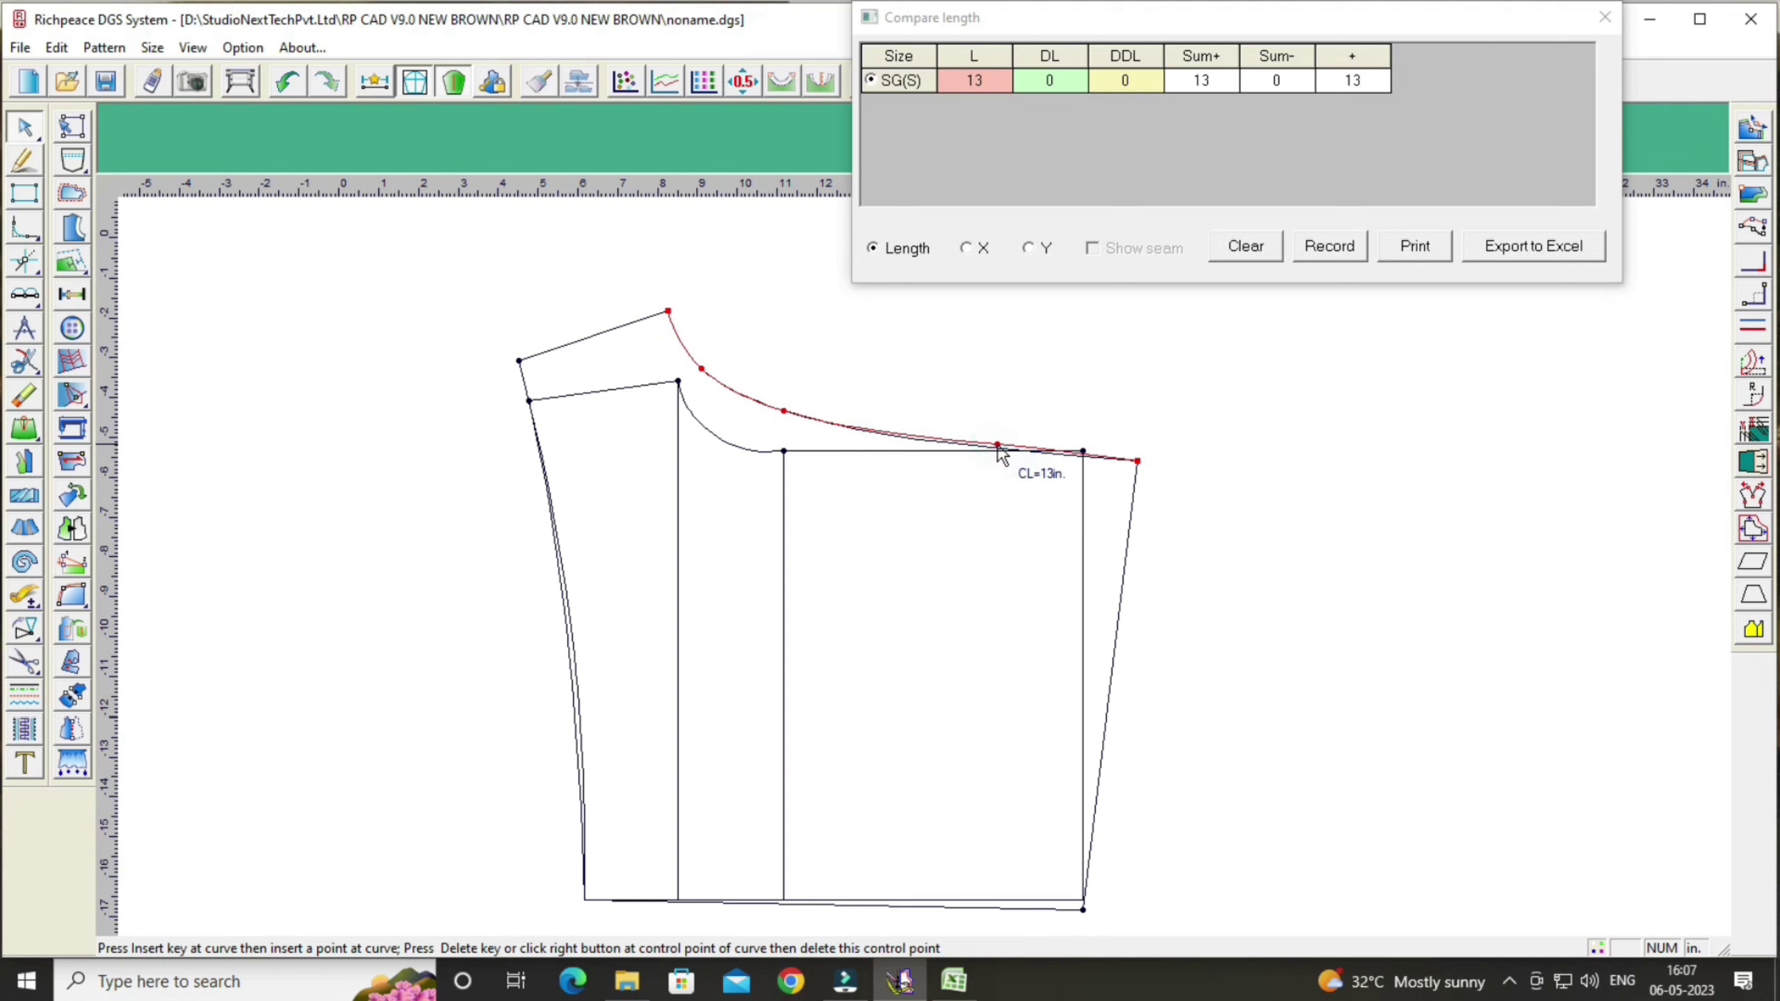
left_click(1016, 354)
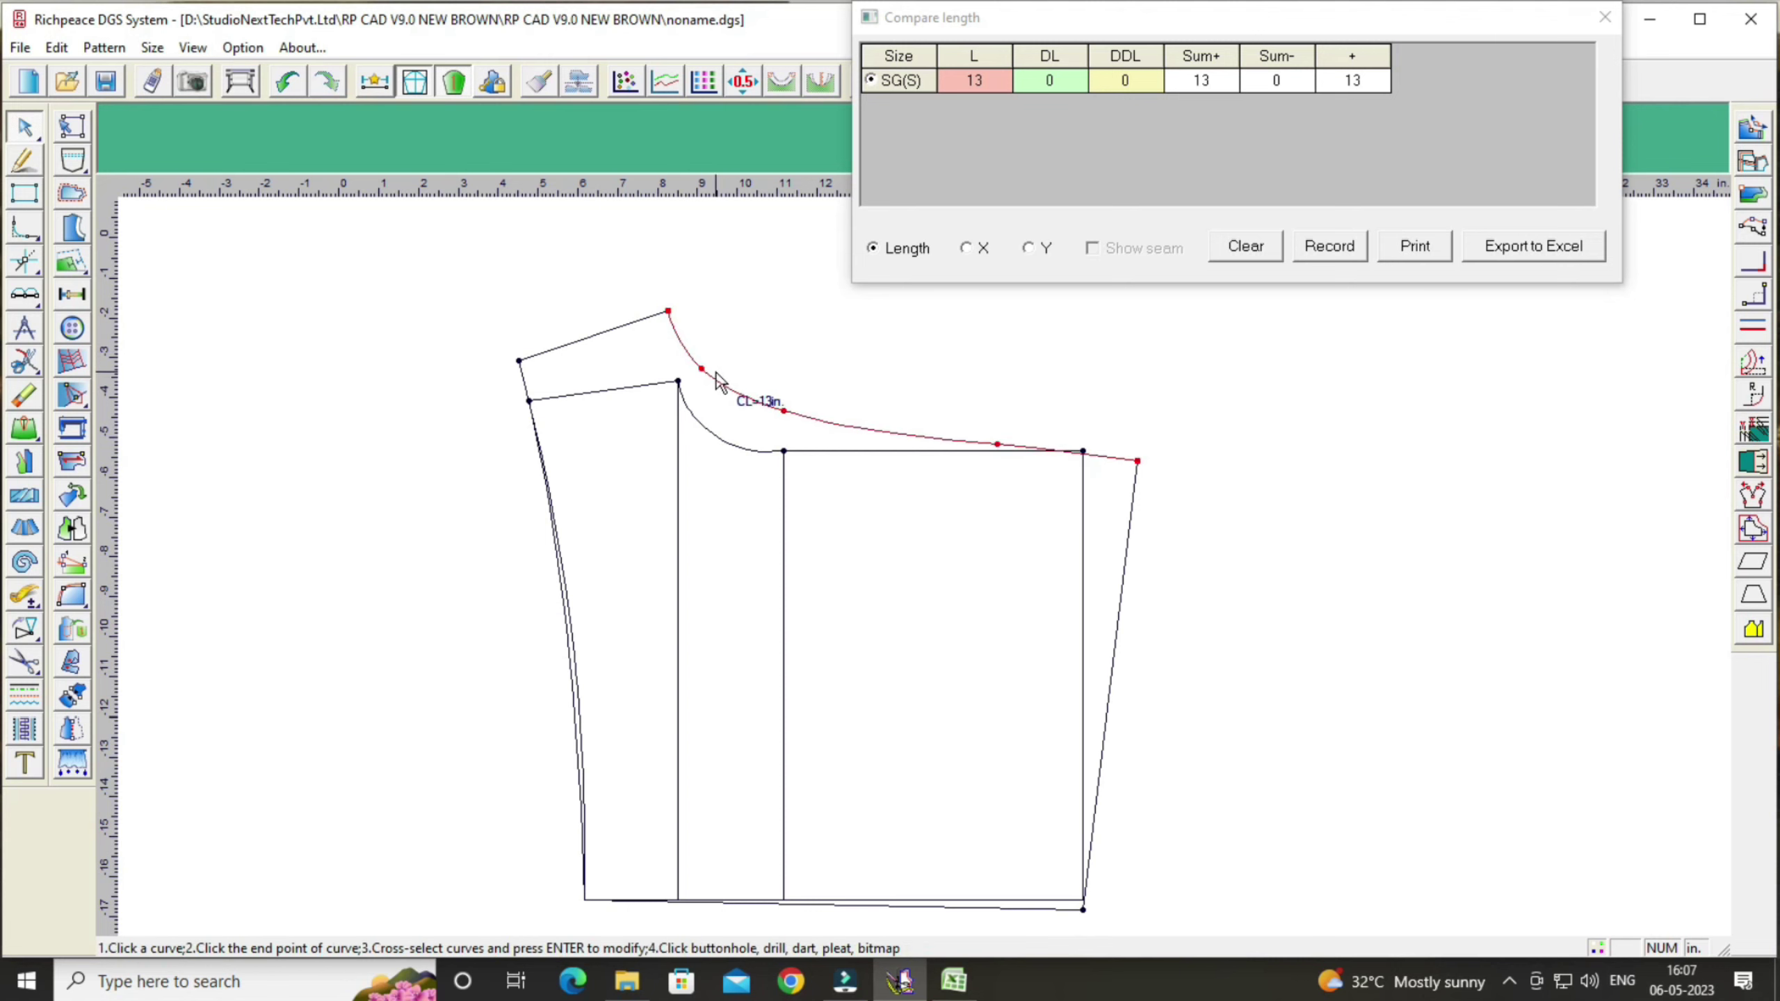
Step: Close the length comparison and draw a 0.35 in line straight down from the bottom-left corner
left_click(1609, 28)
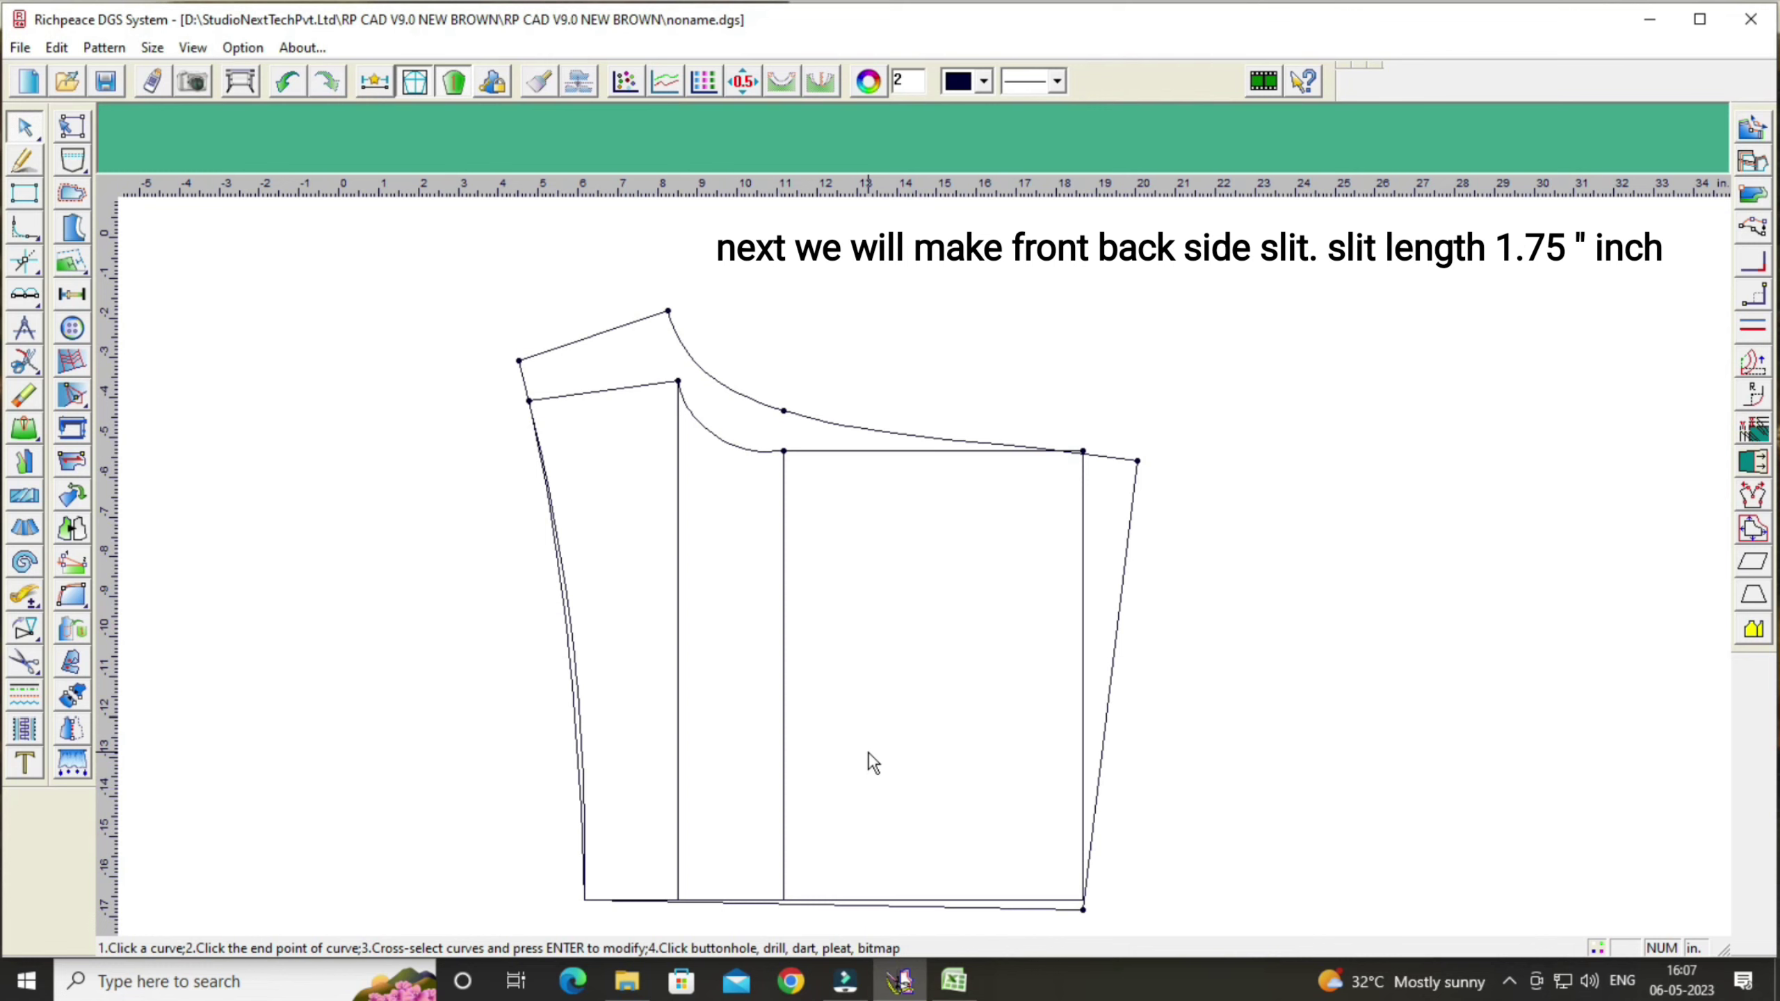
scroll(873, 763, "down", 2)
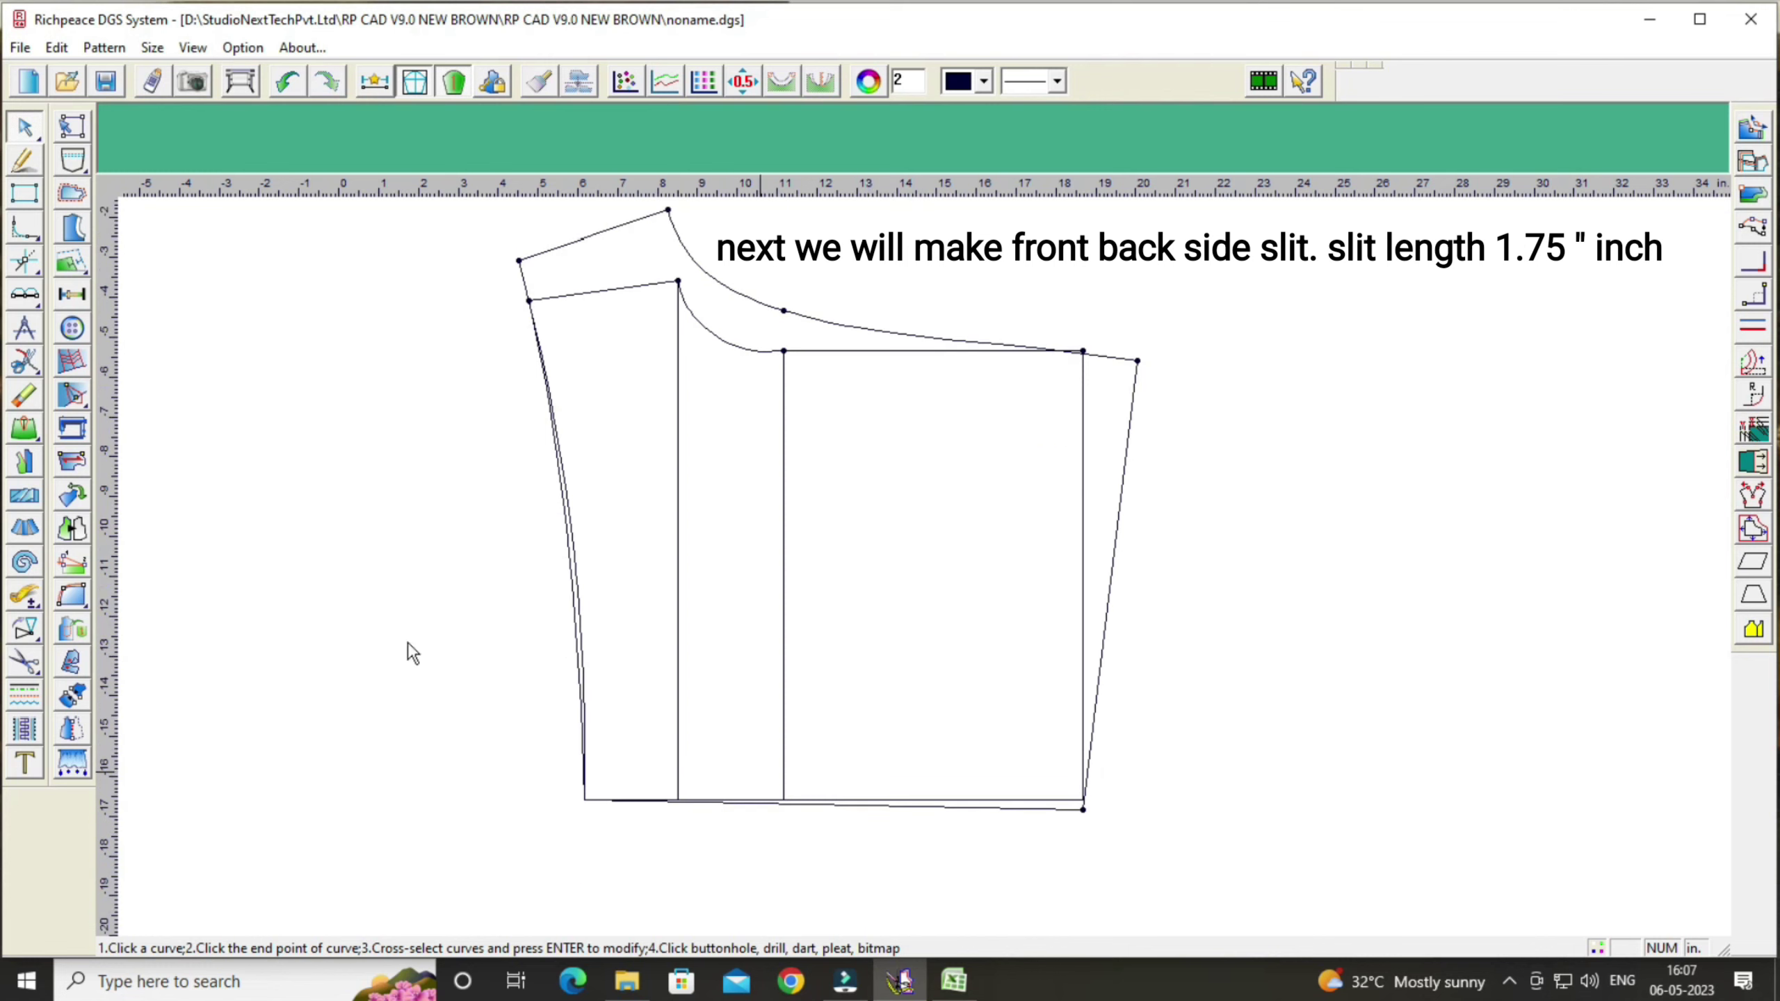
left_click(20, 162)
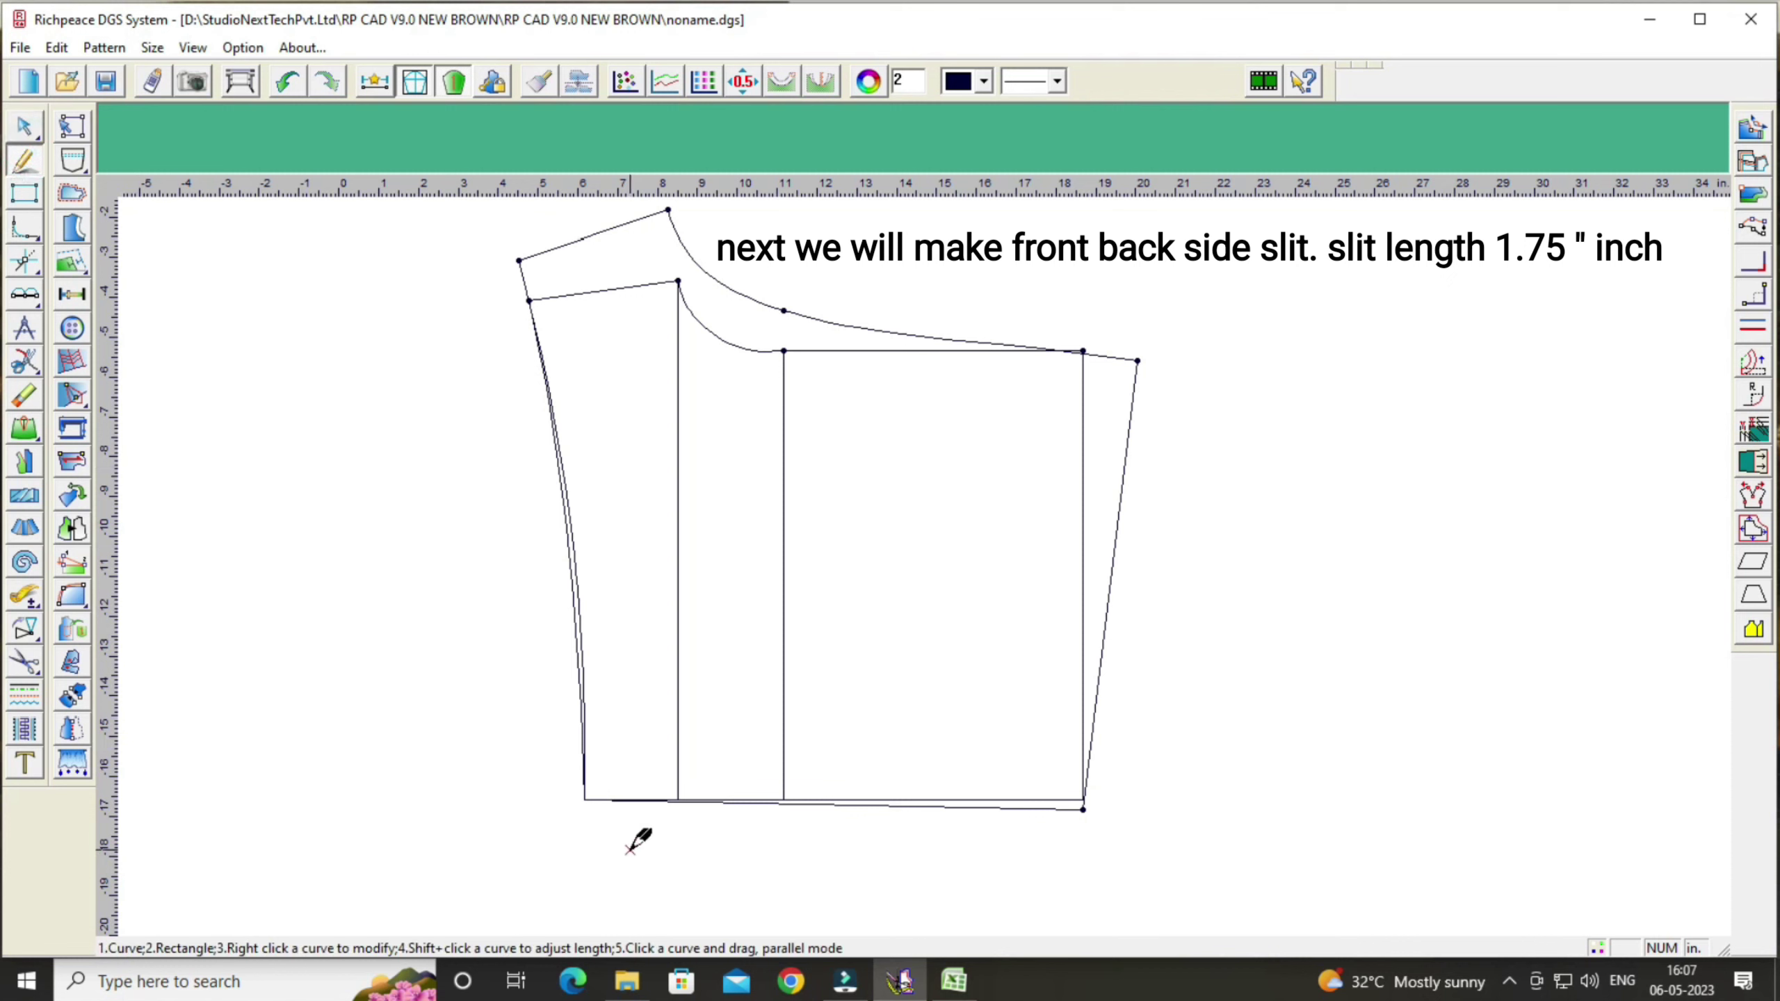
left_click(585, 800)
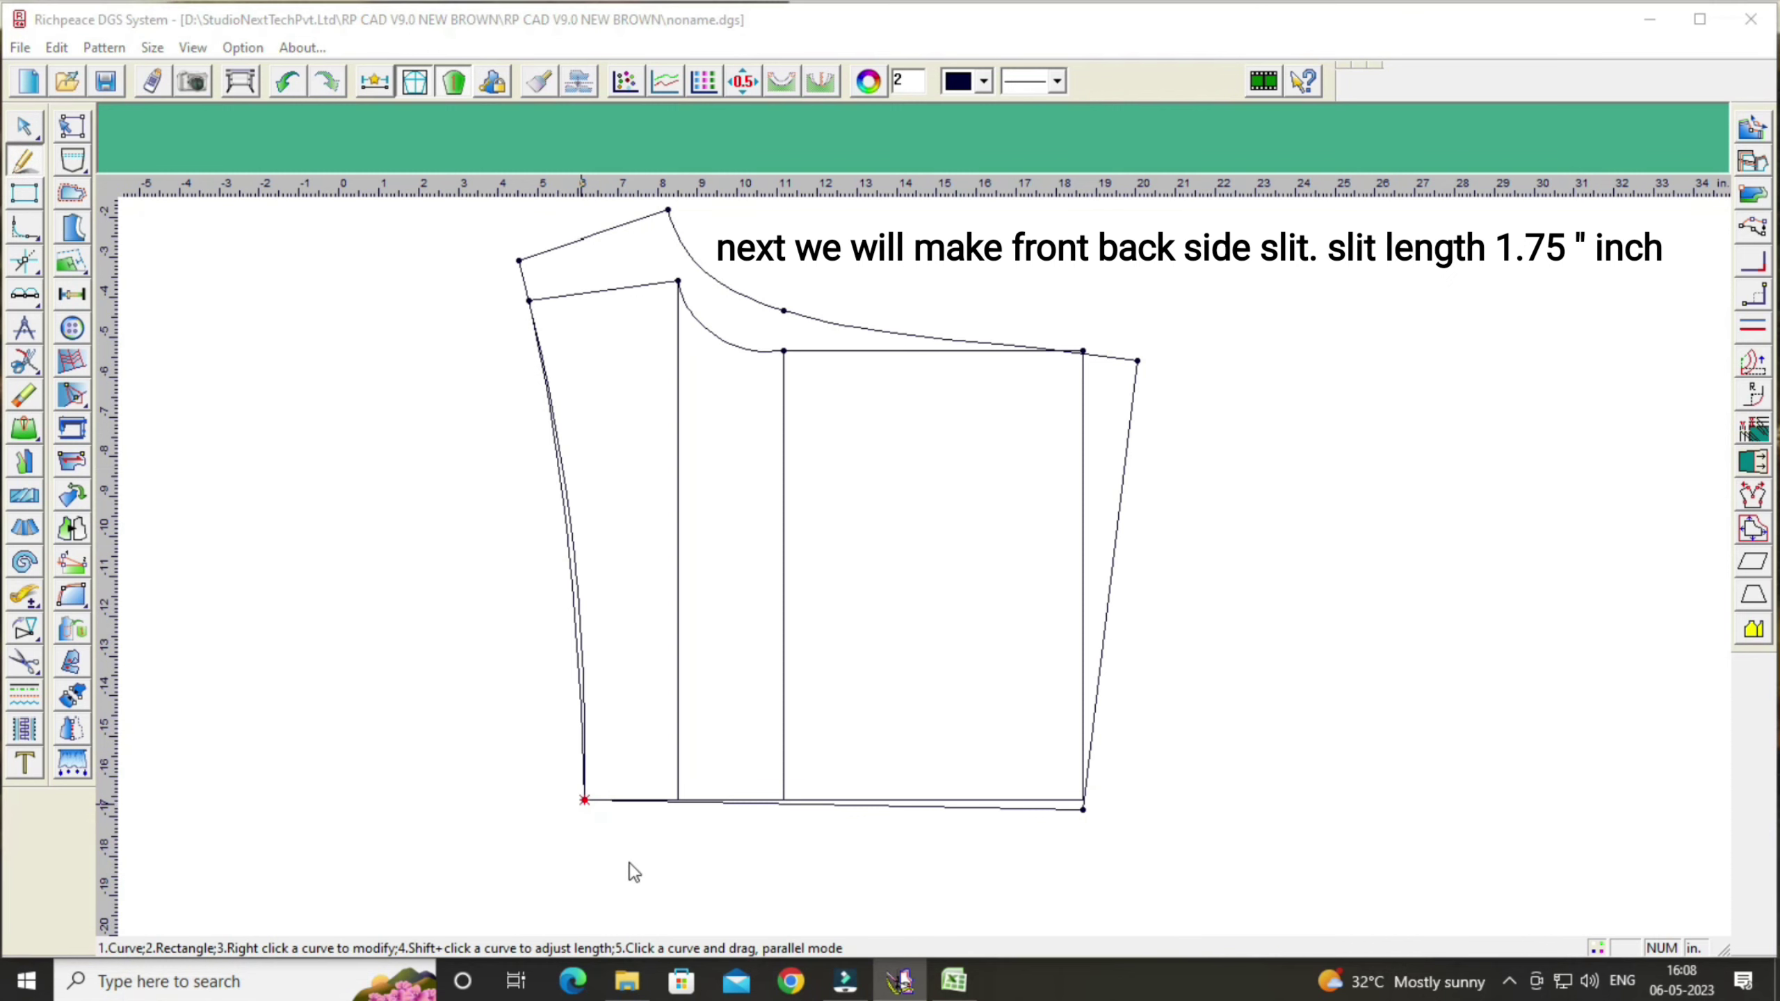
key("Return")
left_click_drag(741, 587, 1289, 582)
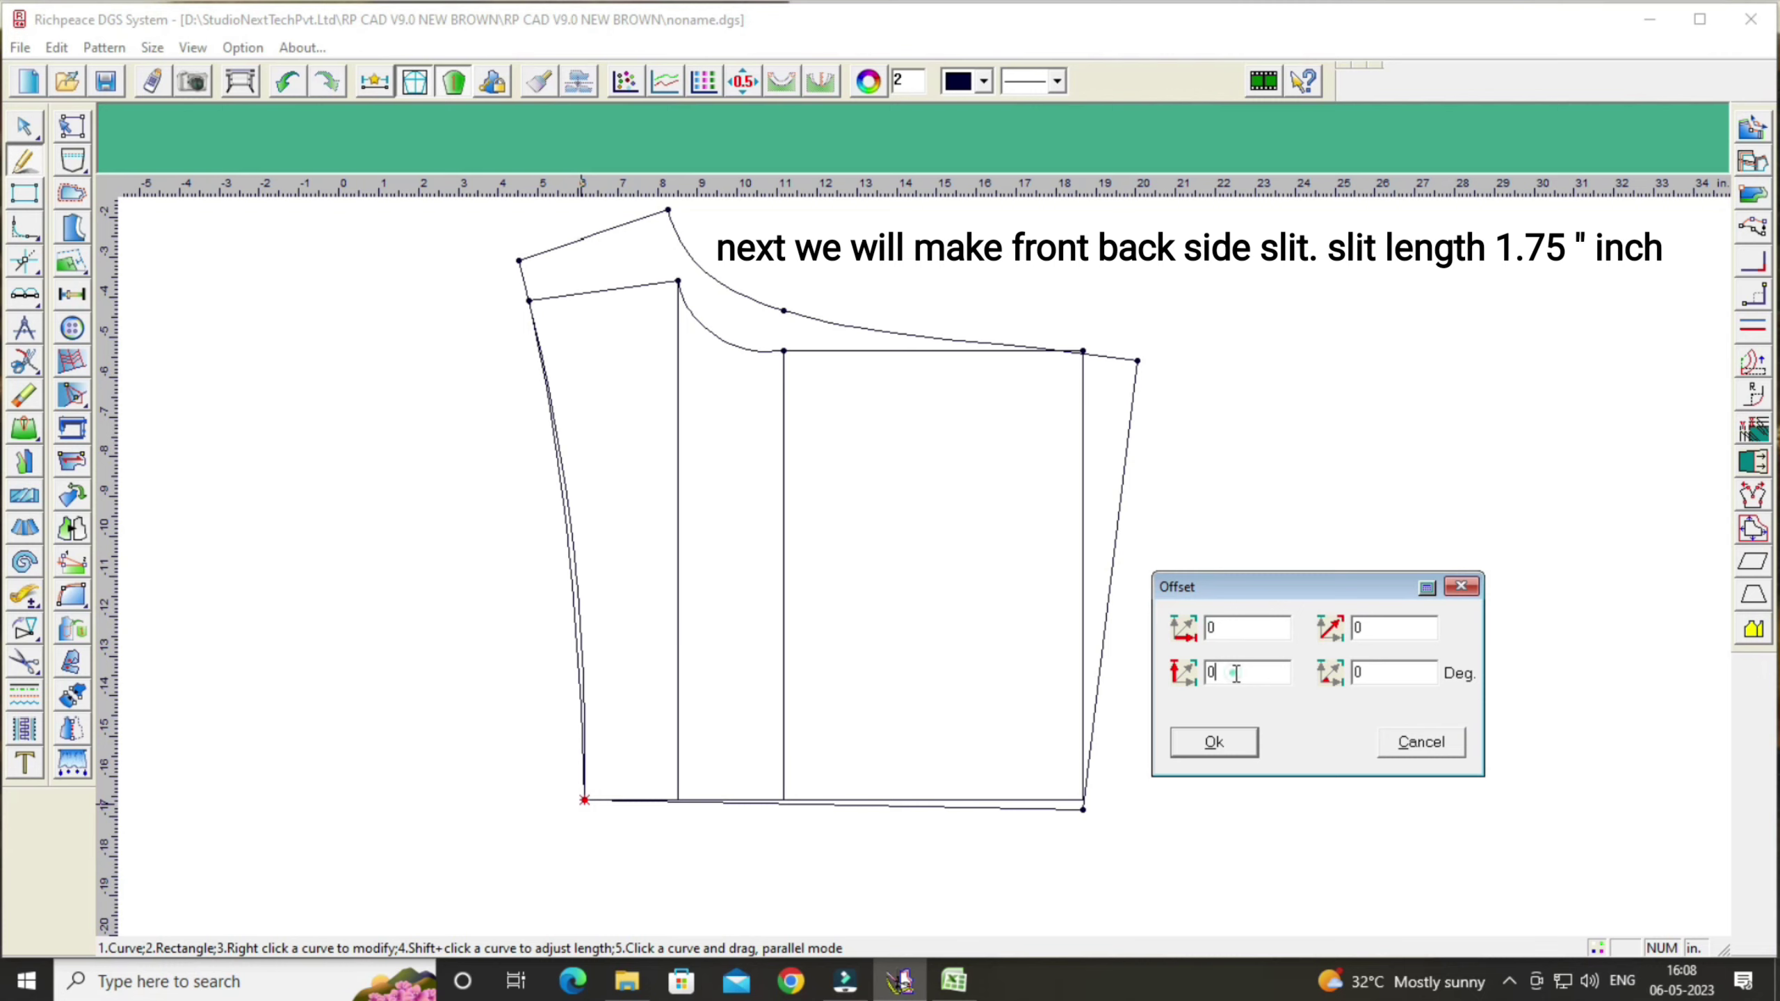
key("BackSpace")
type("-.35")
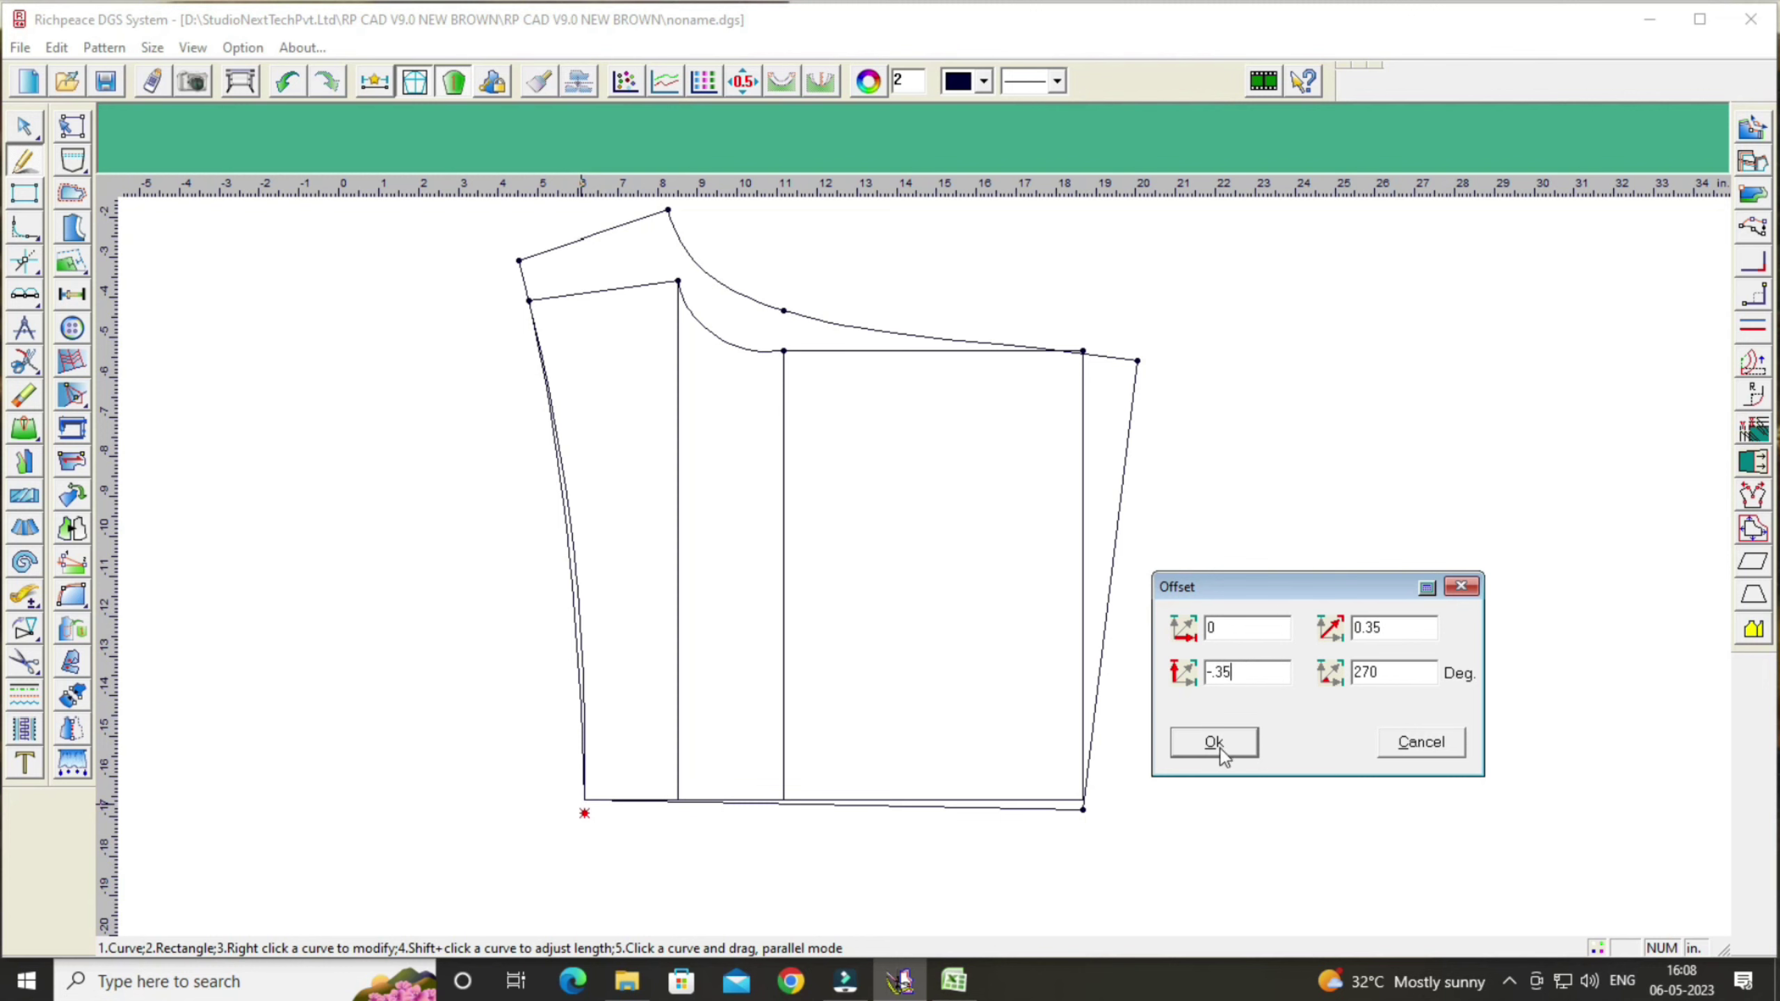
left_click(1219, 745)
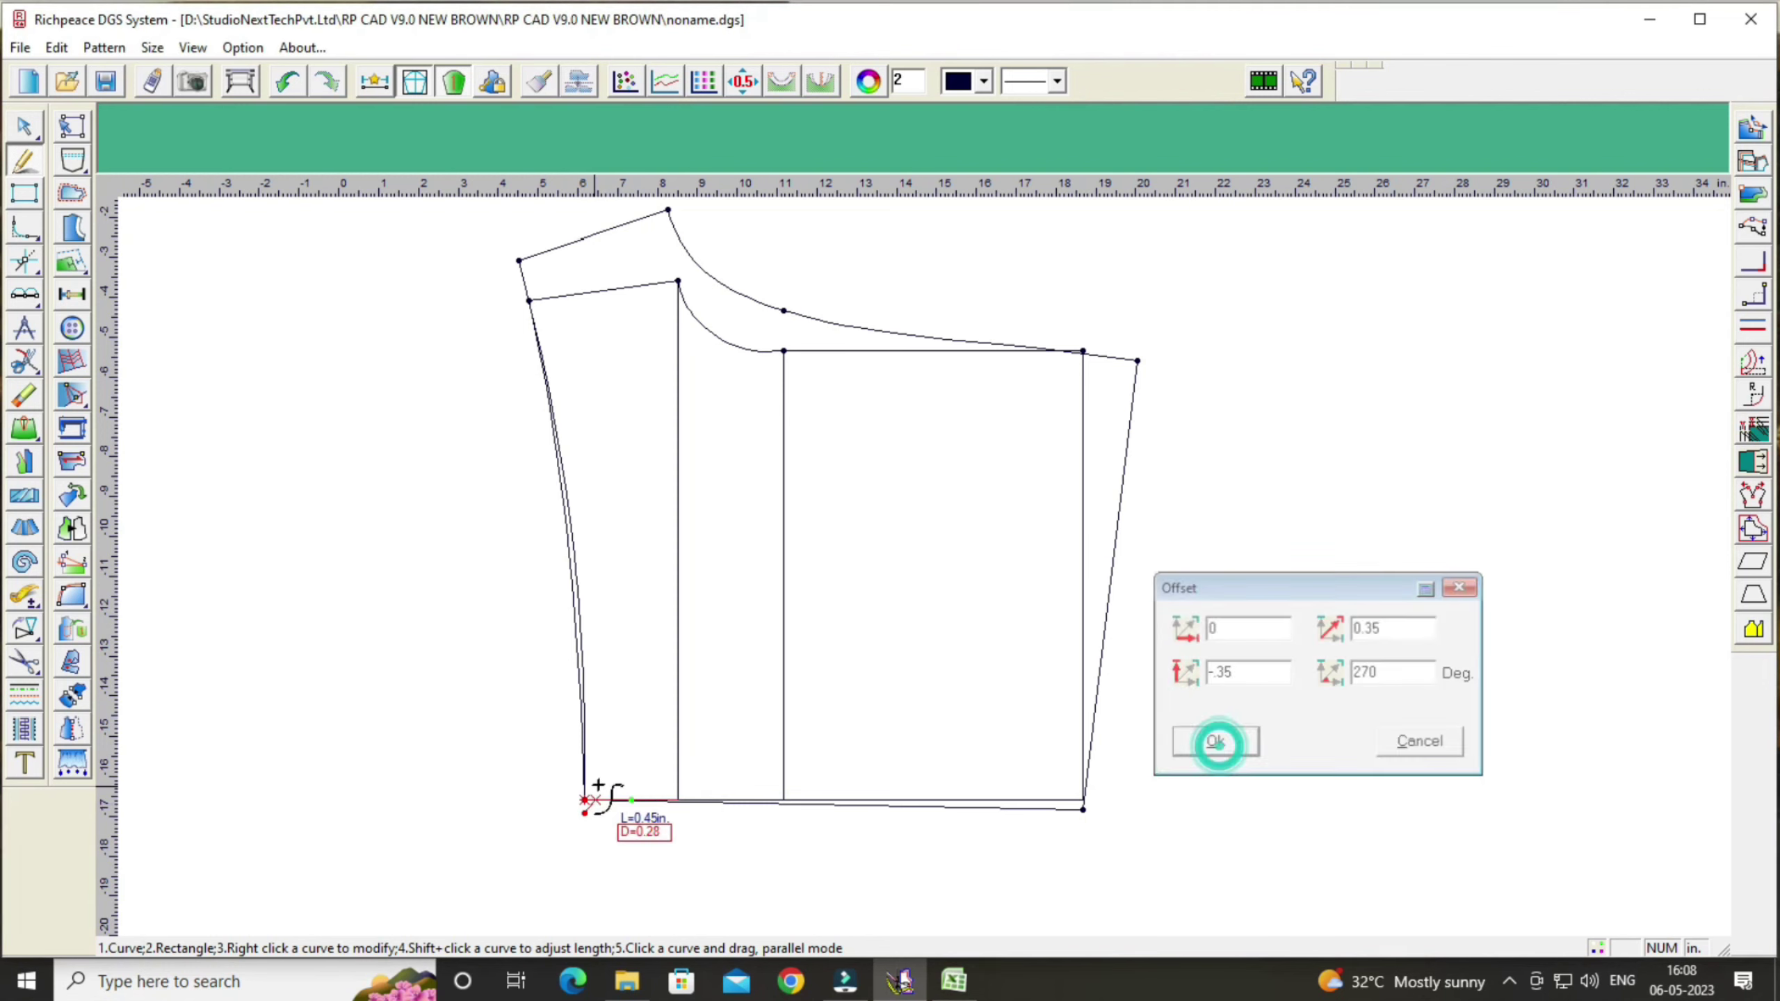
left_click(585, 802)
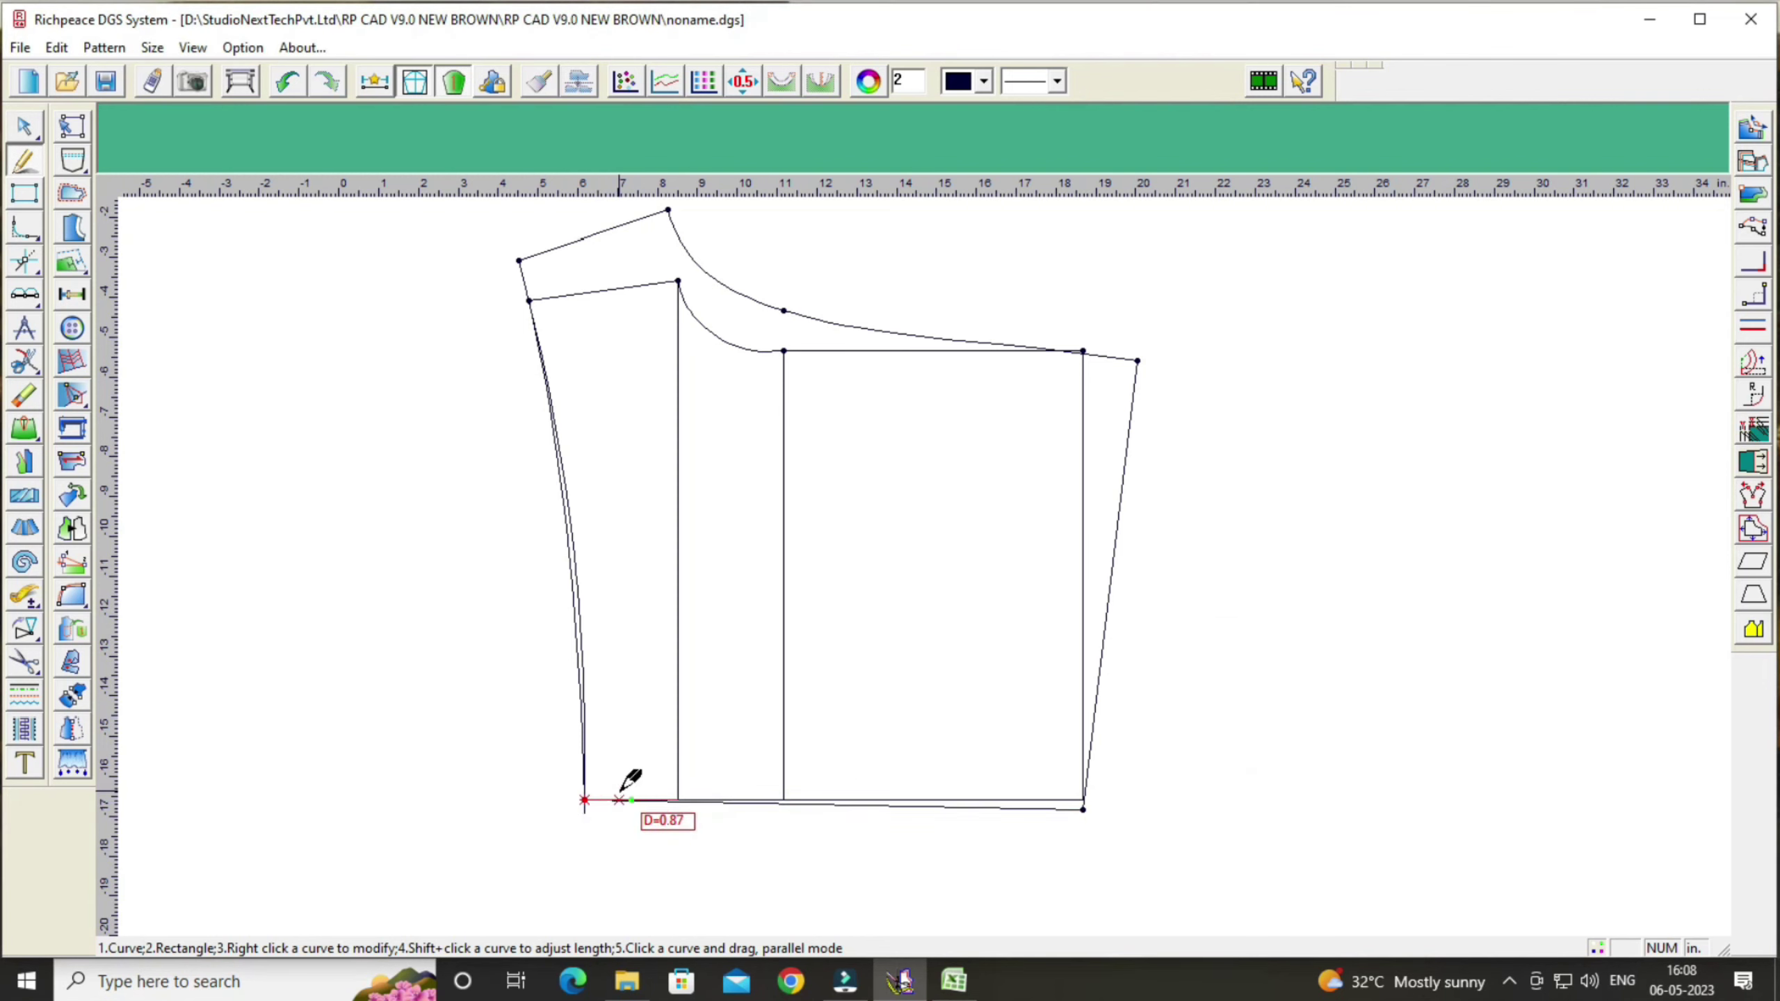
left_click(598, 819)
scroll(594, 819, "up", 3)
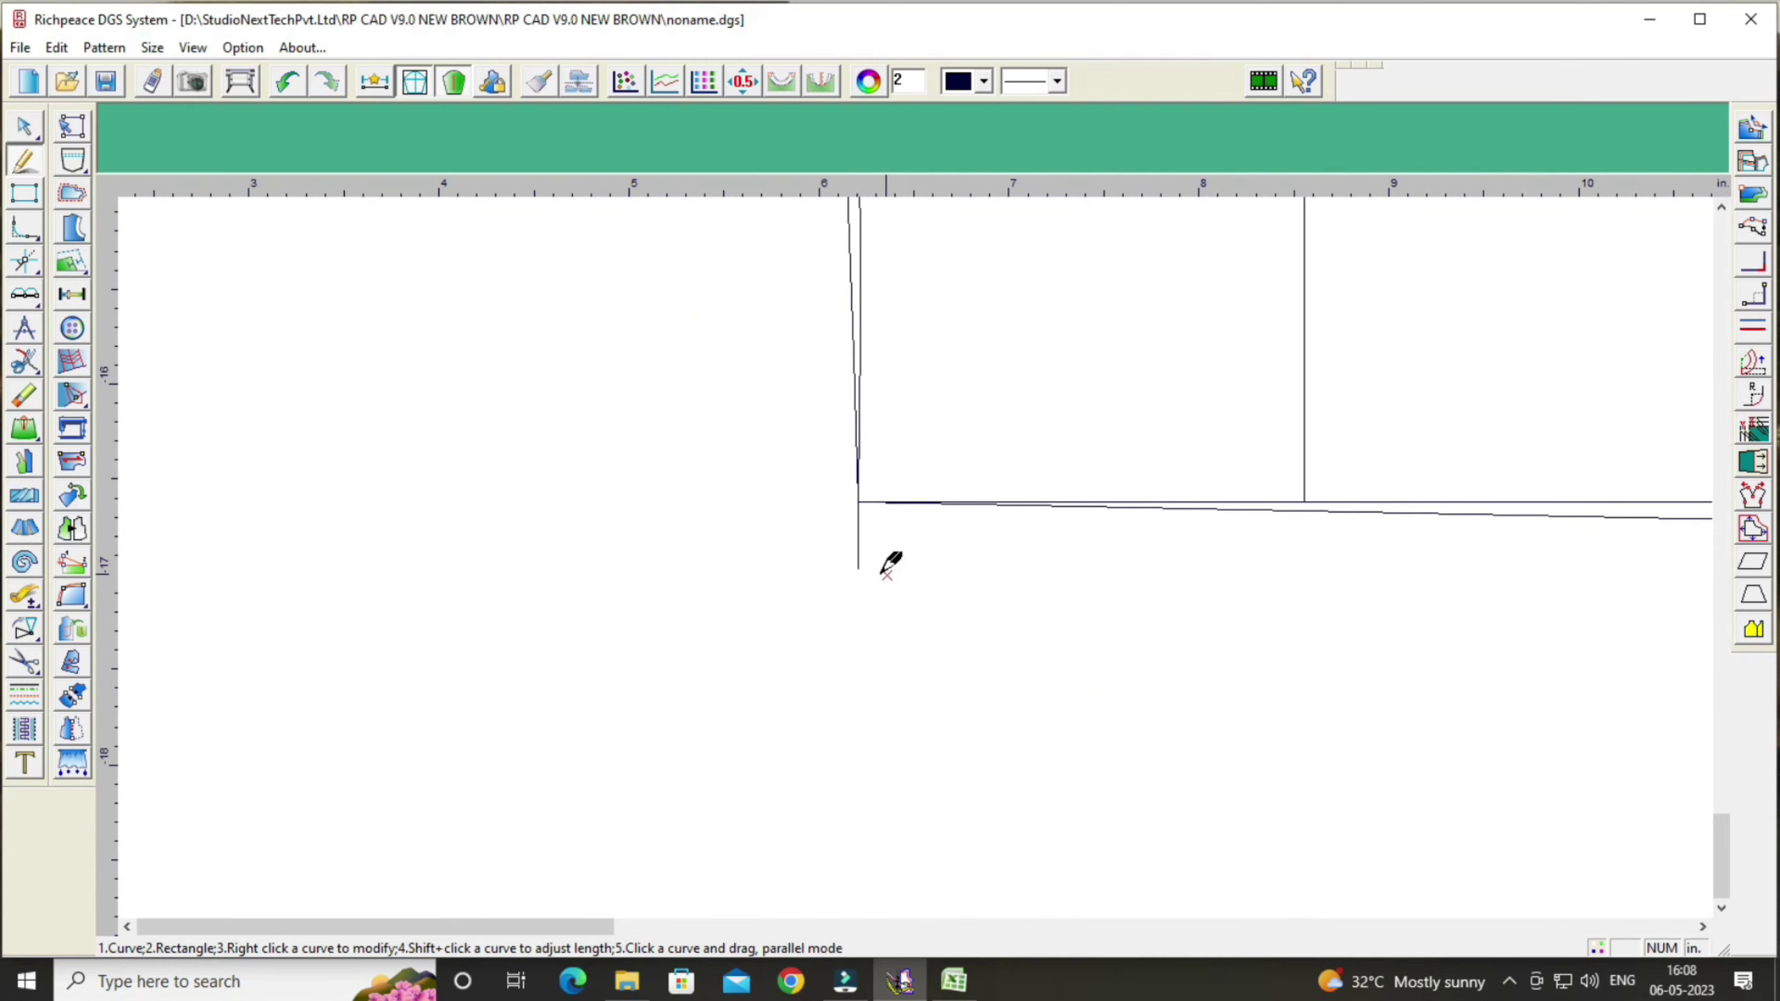
Step: Draw a 1.75 in horizontal slit line beneath the hem, closed by an upright back to the hem
left_click(861, 571)
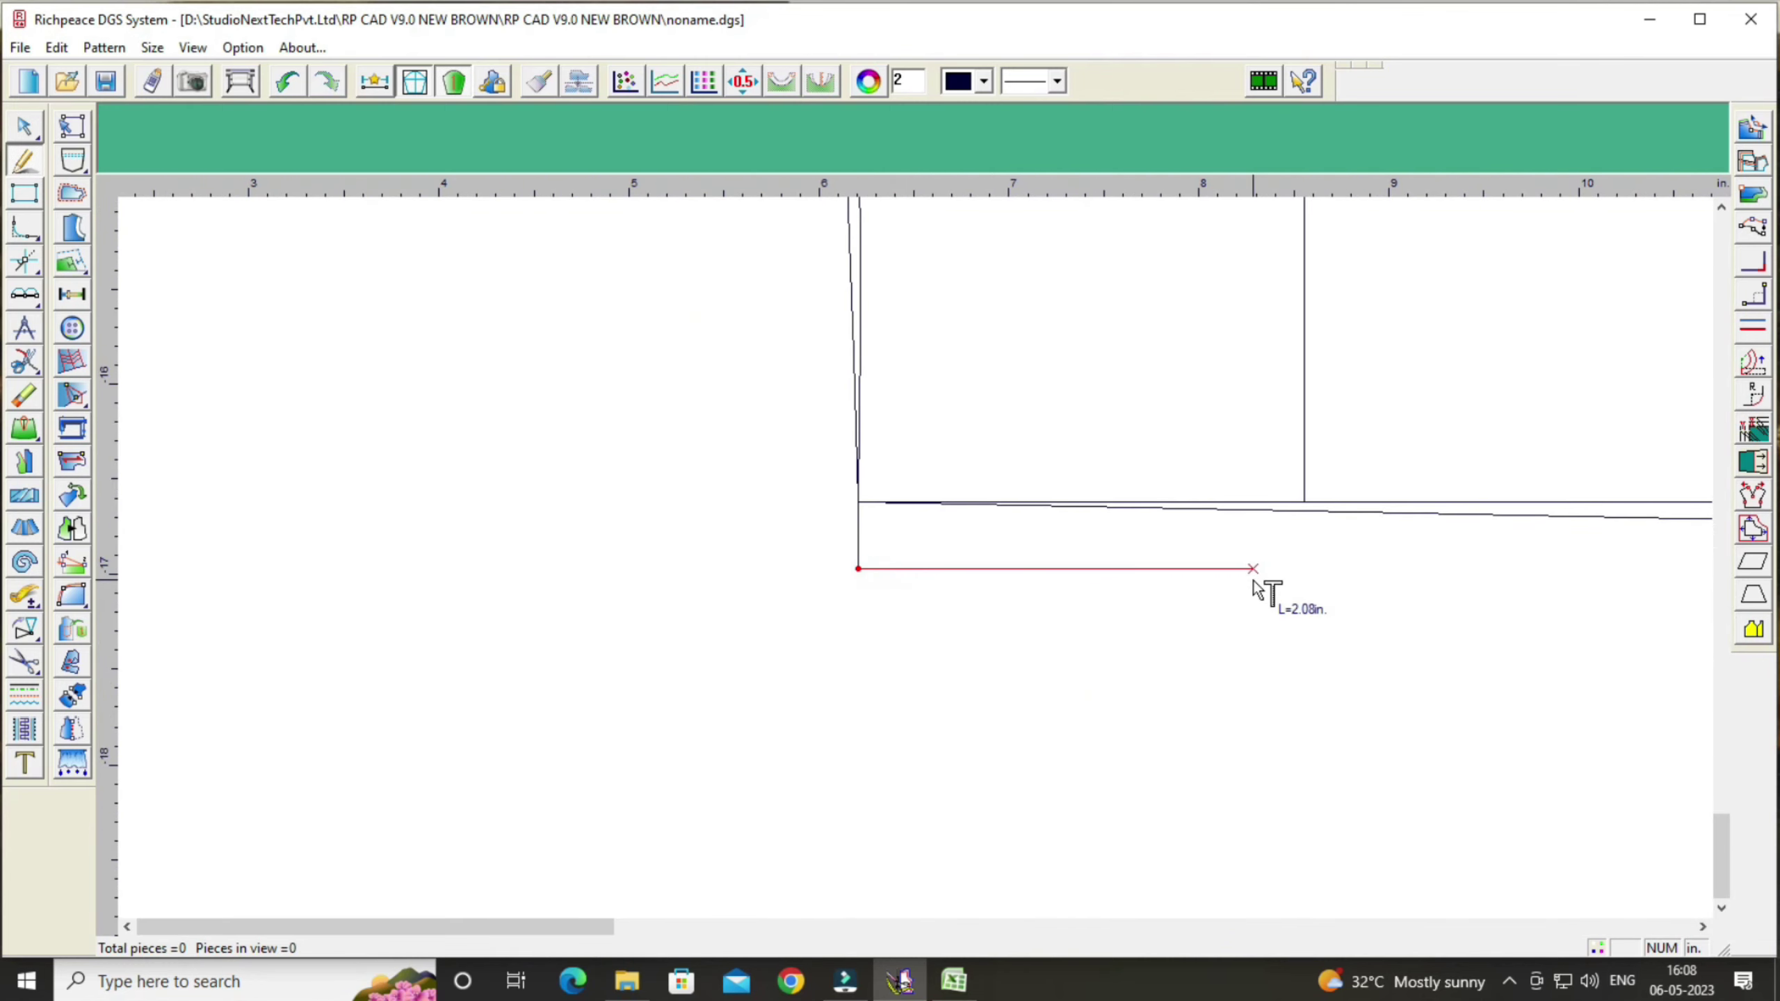
left_click(1253, 569)
left_click_drag(1093, 436, 844, 709)
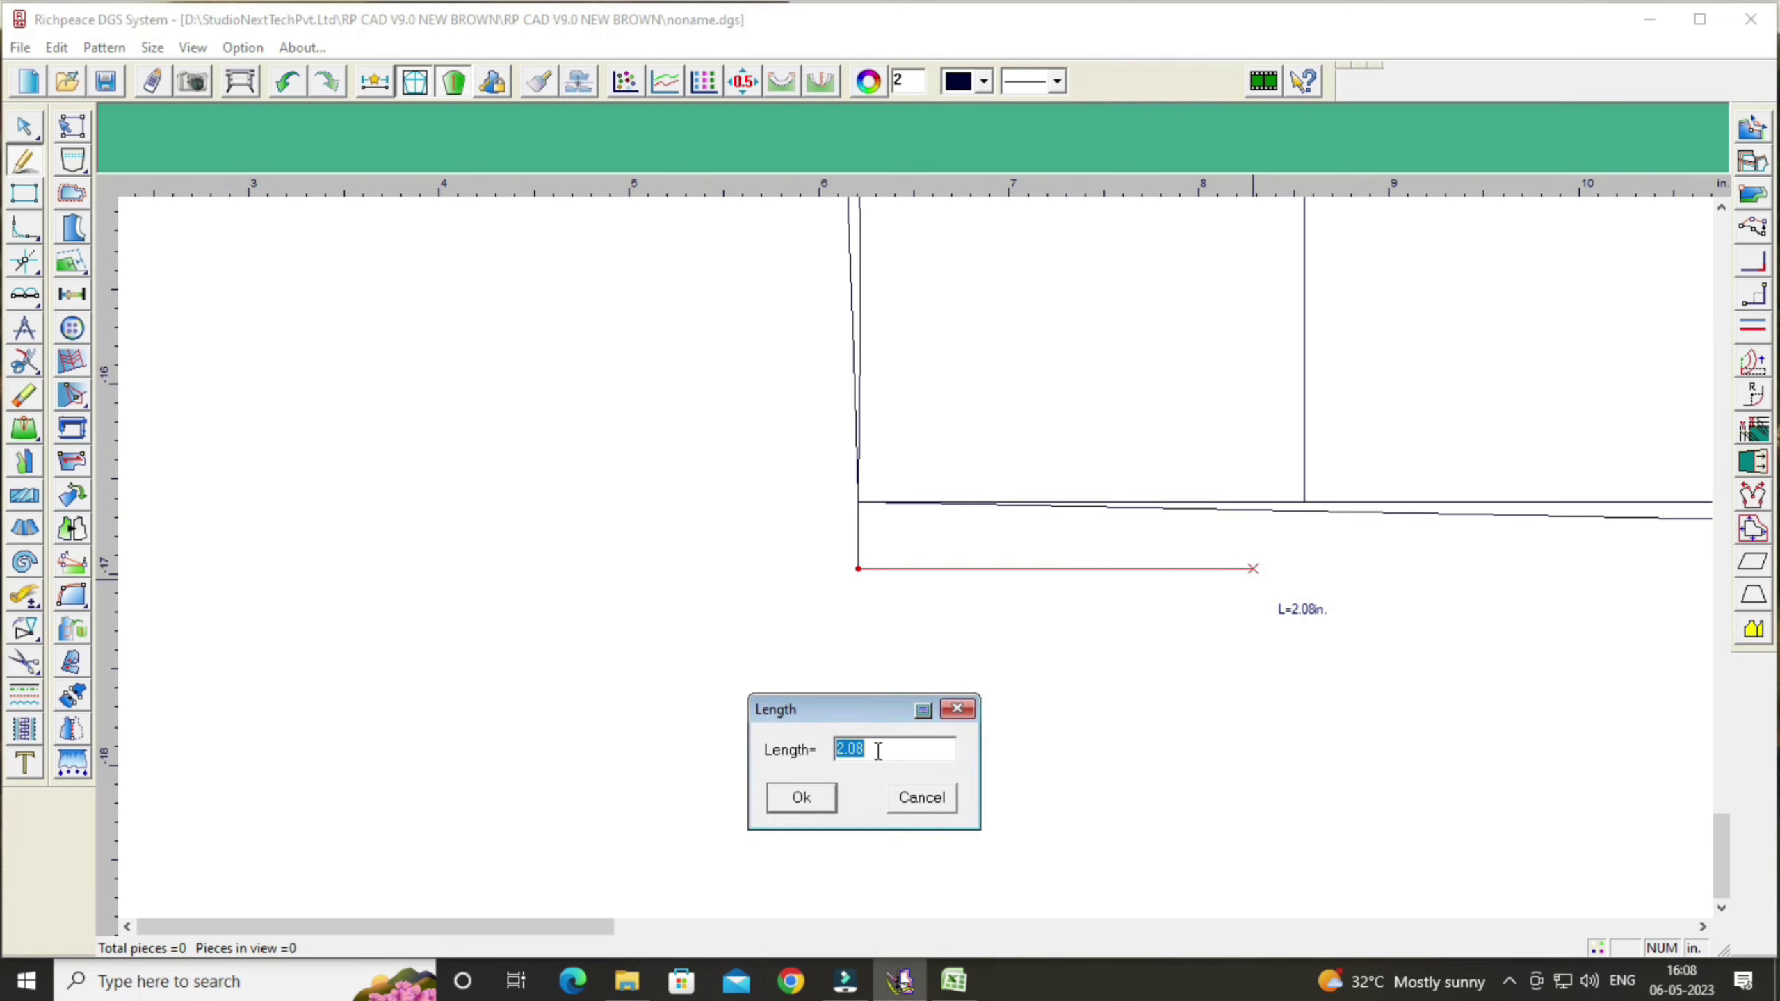
left_click(877, 745)
key("BackSpace")
key("BackSpace")
key("BackSpace")
key("BackSpace")
type("1")
left_click(798, 799)
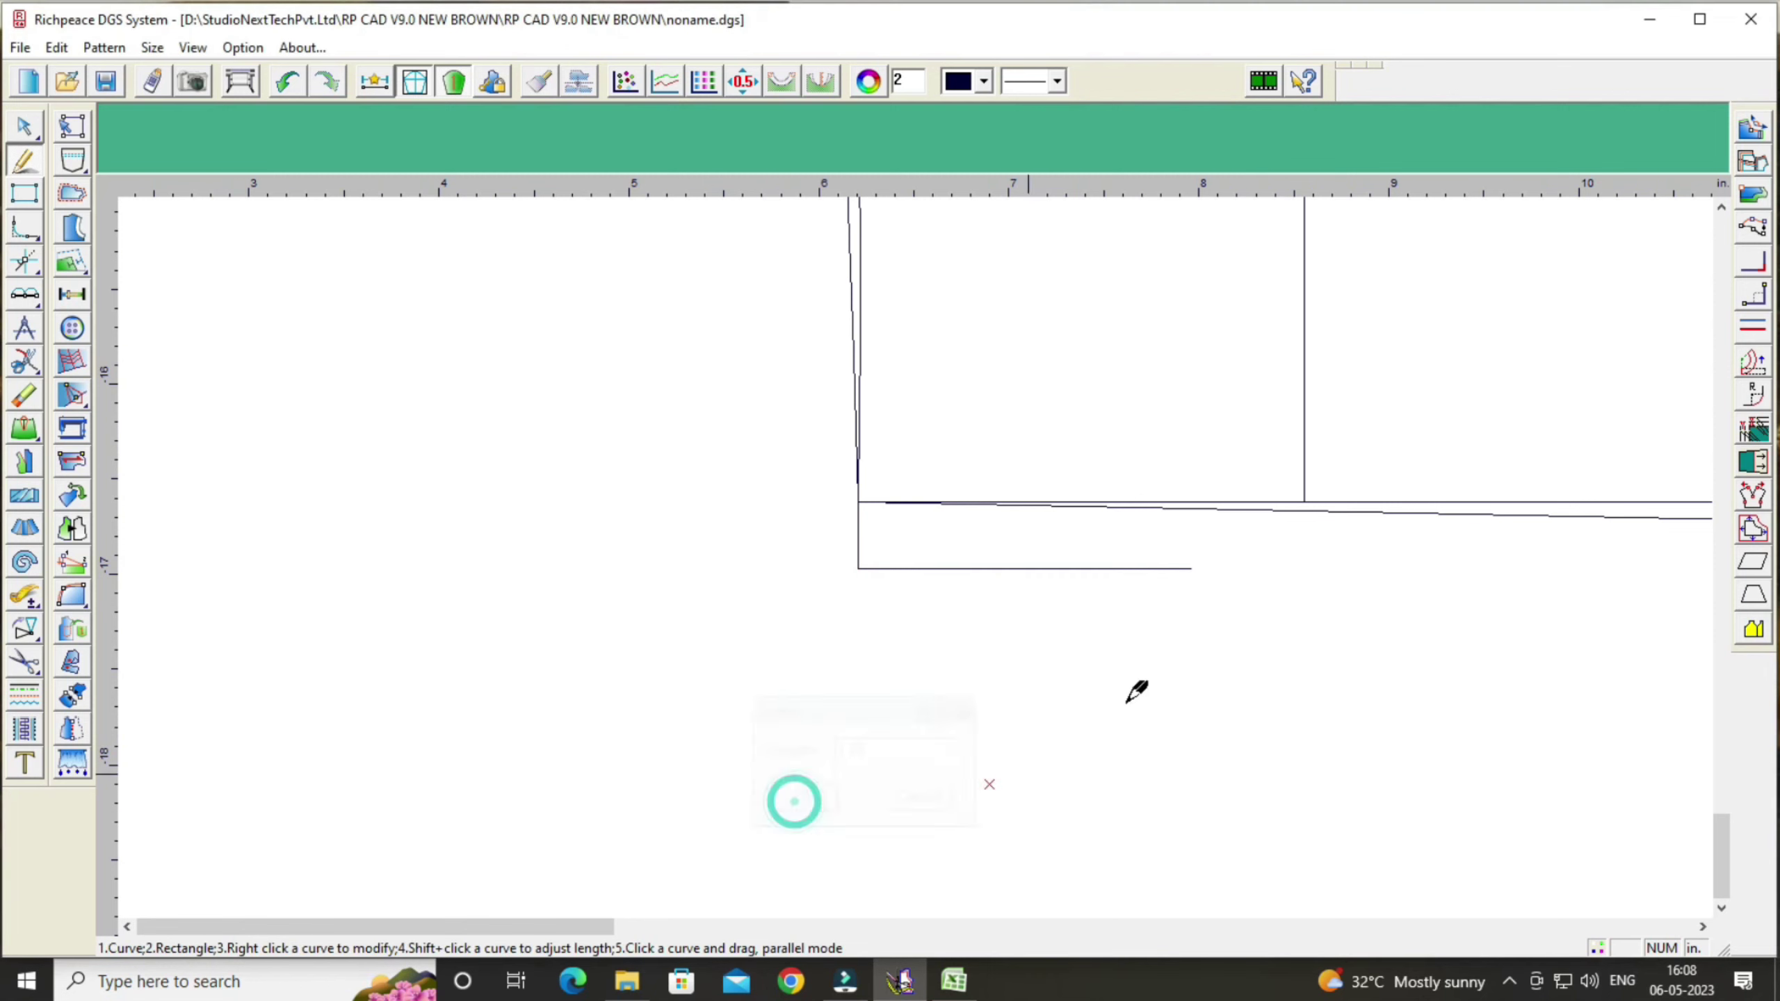
left_click(1193, 507)
right_click(1212, 555)
left_click(1189, 571)
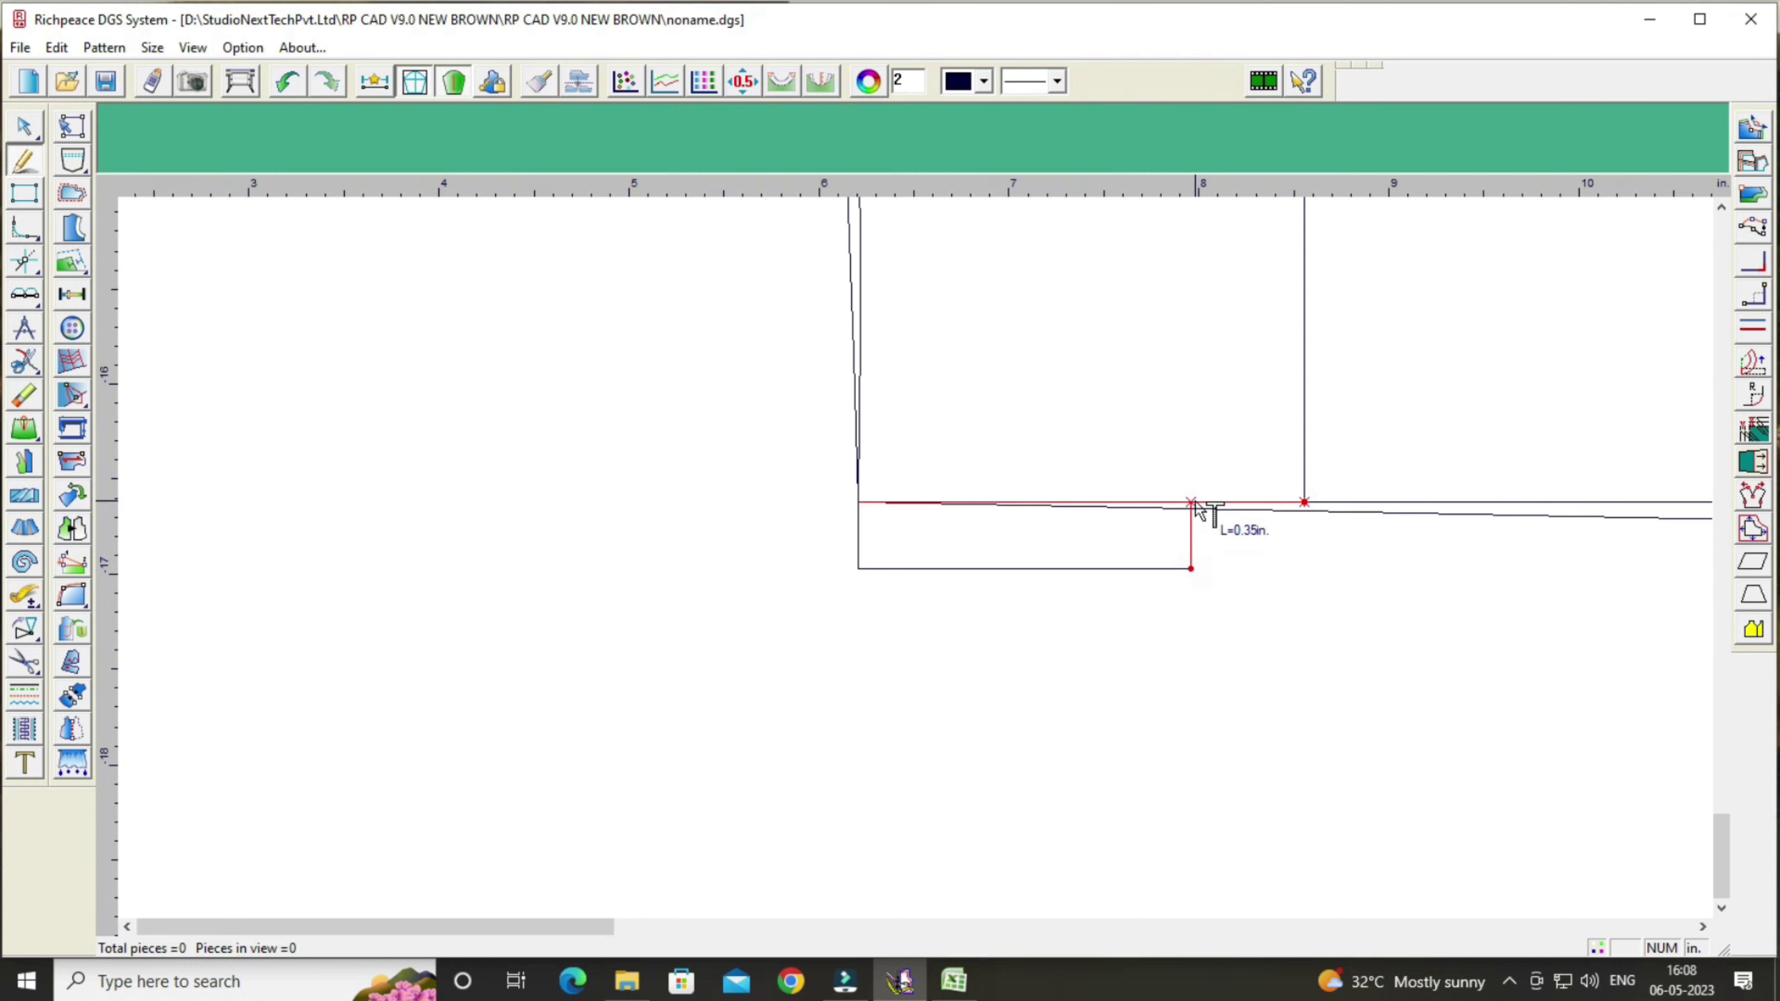
left_click(1193, 502)
scroll(925, 545, "down", 3)
Step: Finish the vertical line from the shoulder curve and draw another from the top point to the hem
scroll(926, 532, "down", 2)
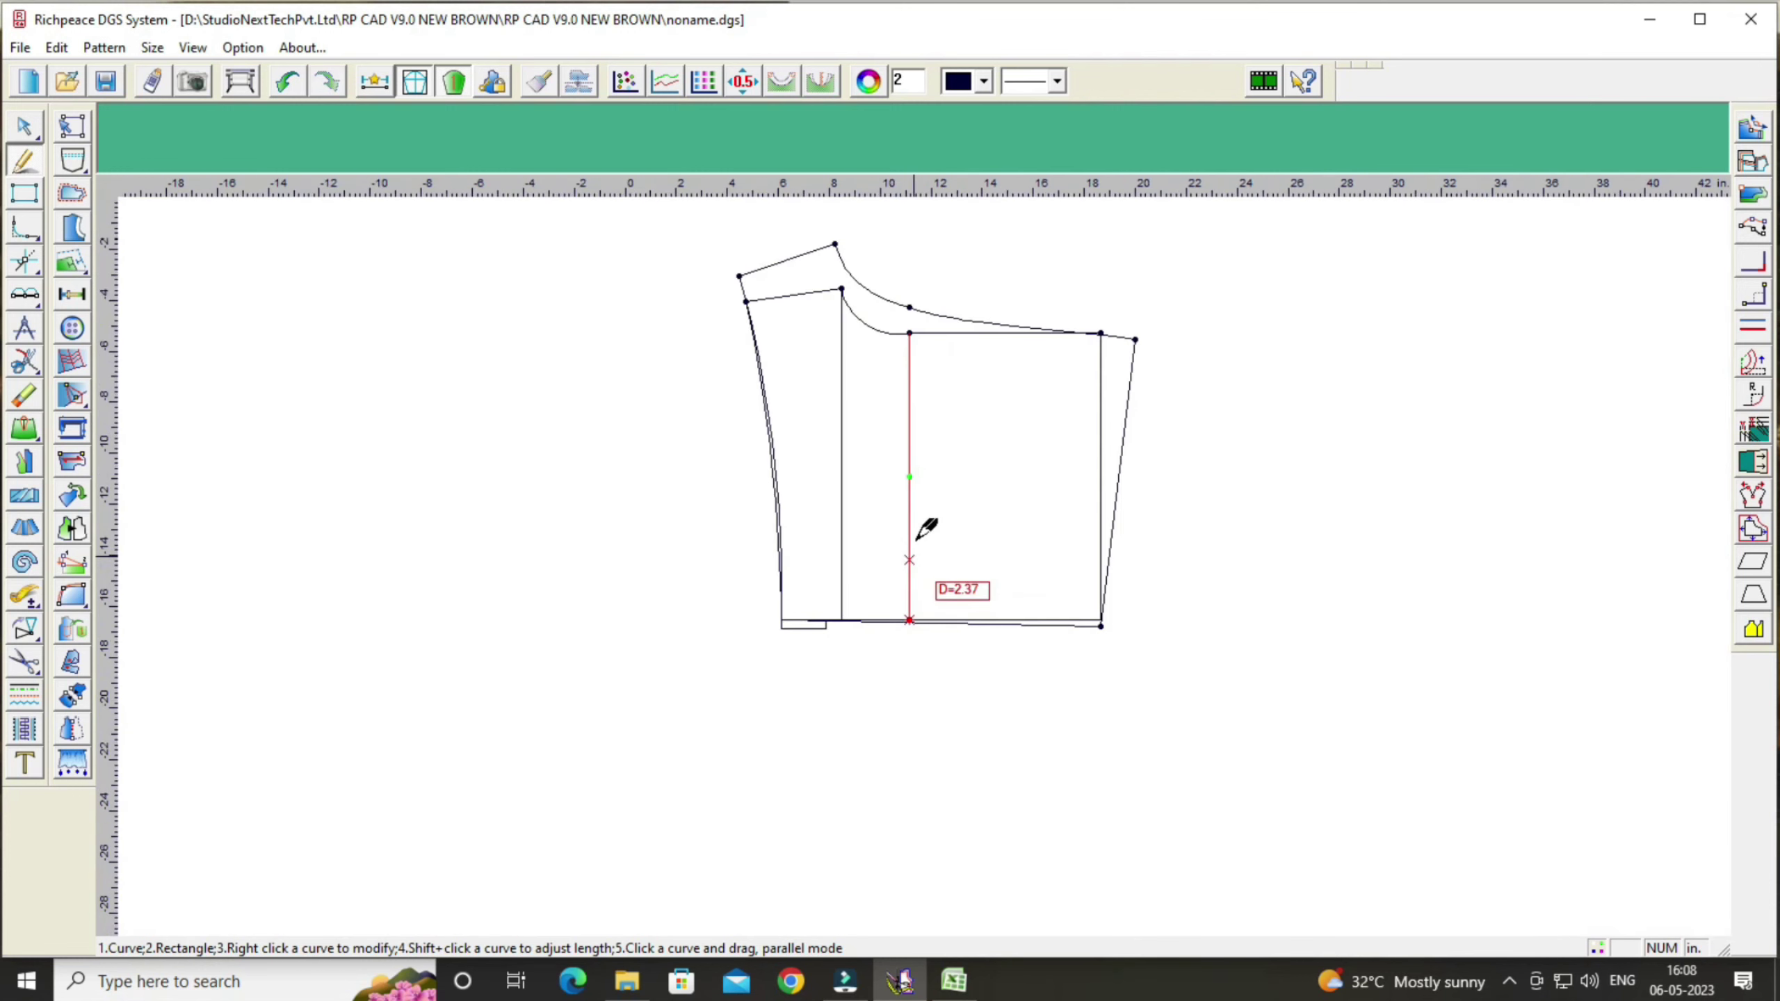
scroll(936, 554, "up", 1)
scroll(932, 544, "up", 1)
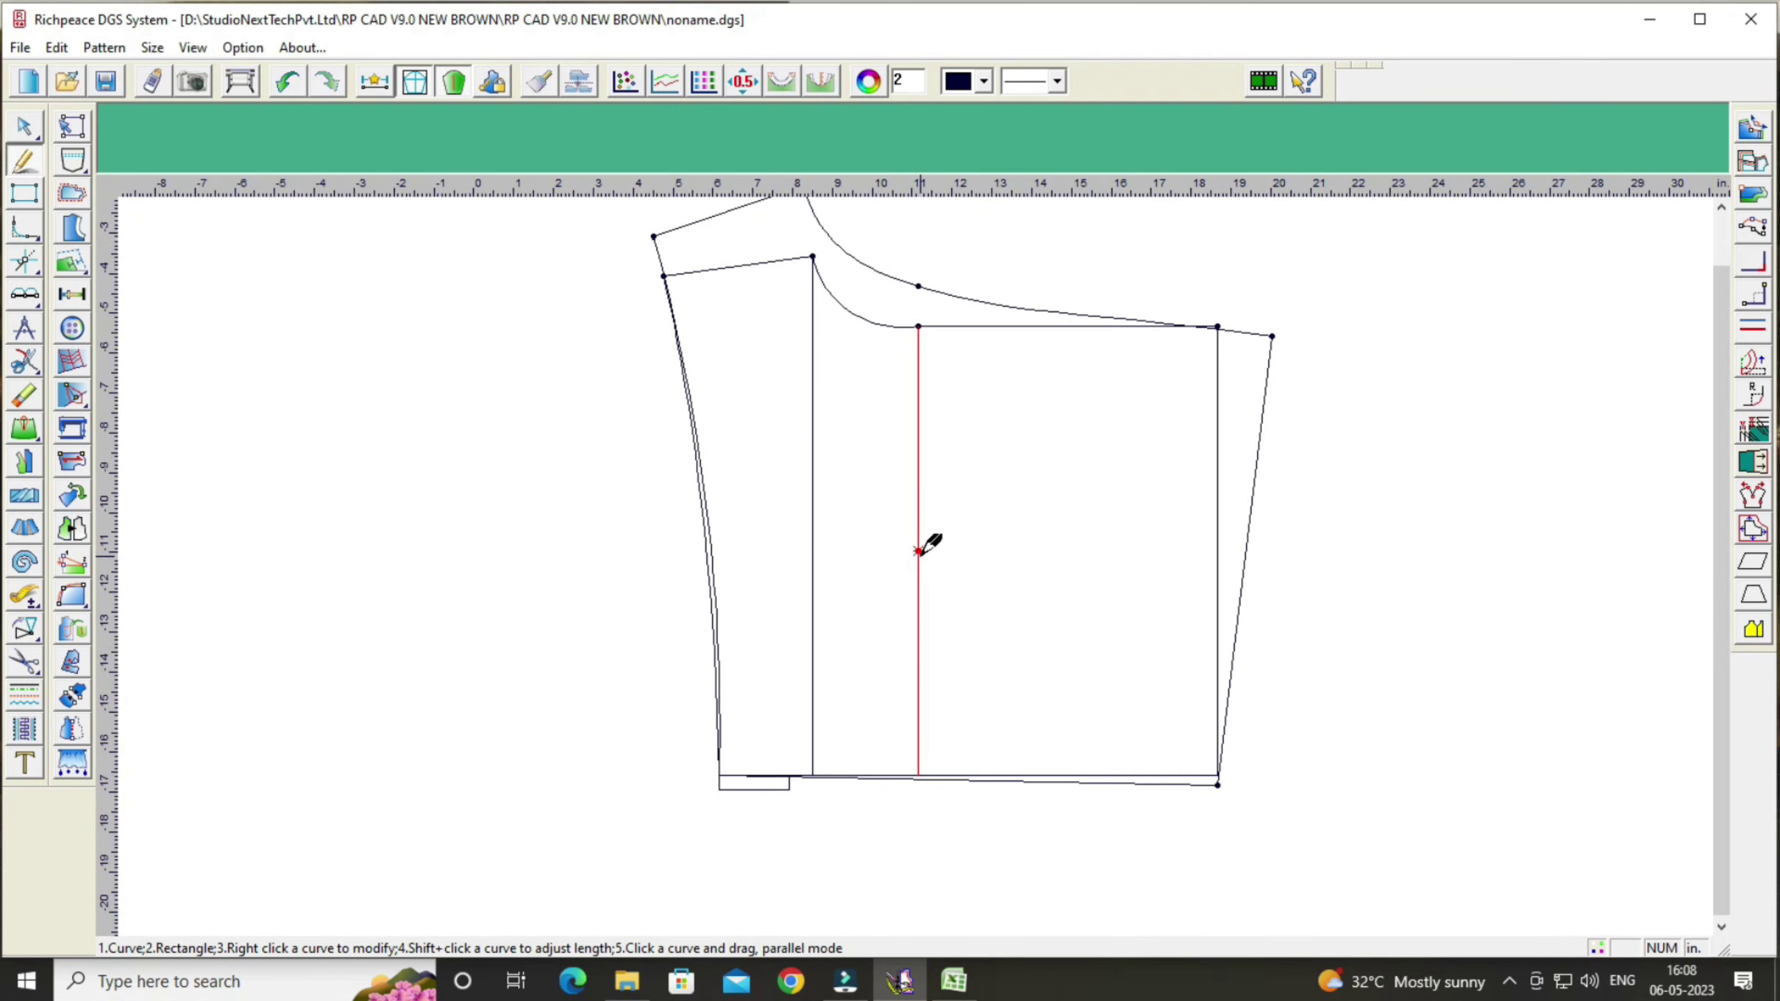
scroll(919, 551, "down", 1)
right_click(1012, 515)
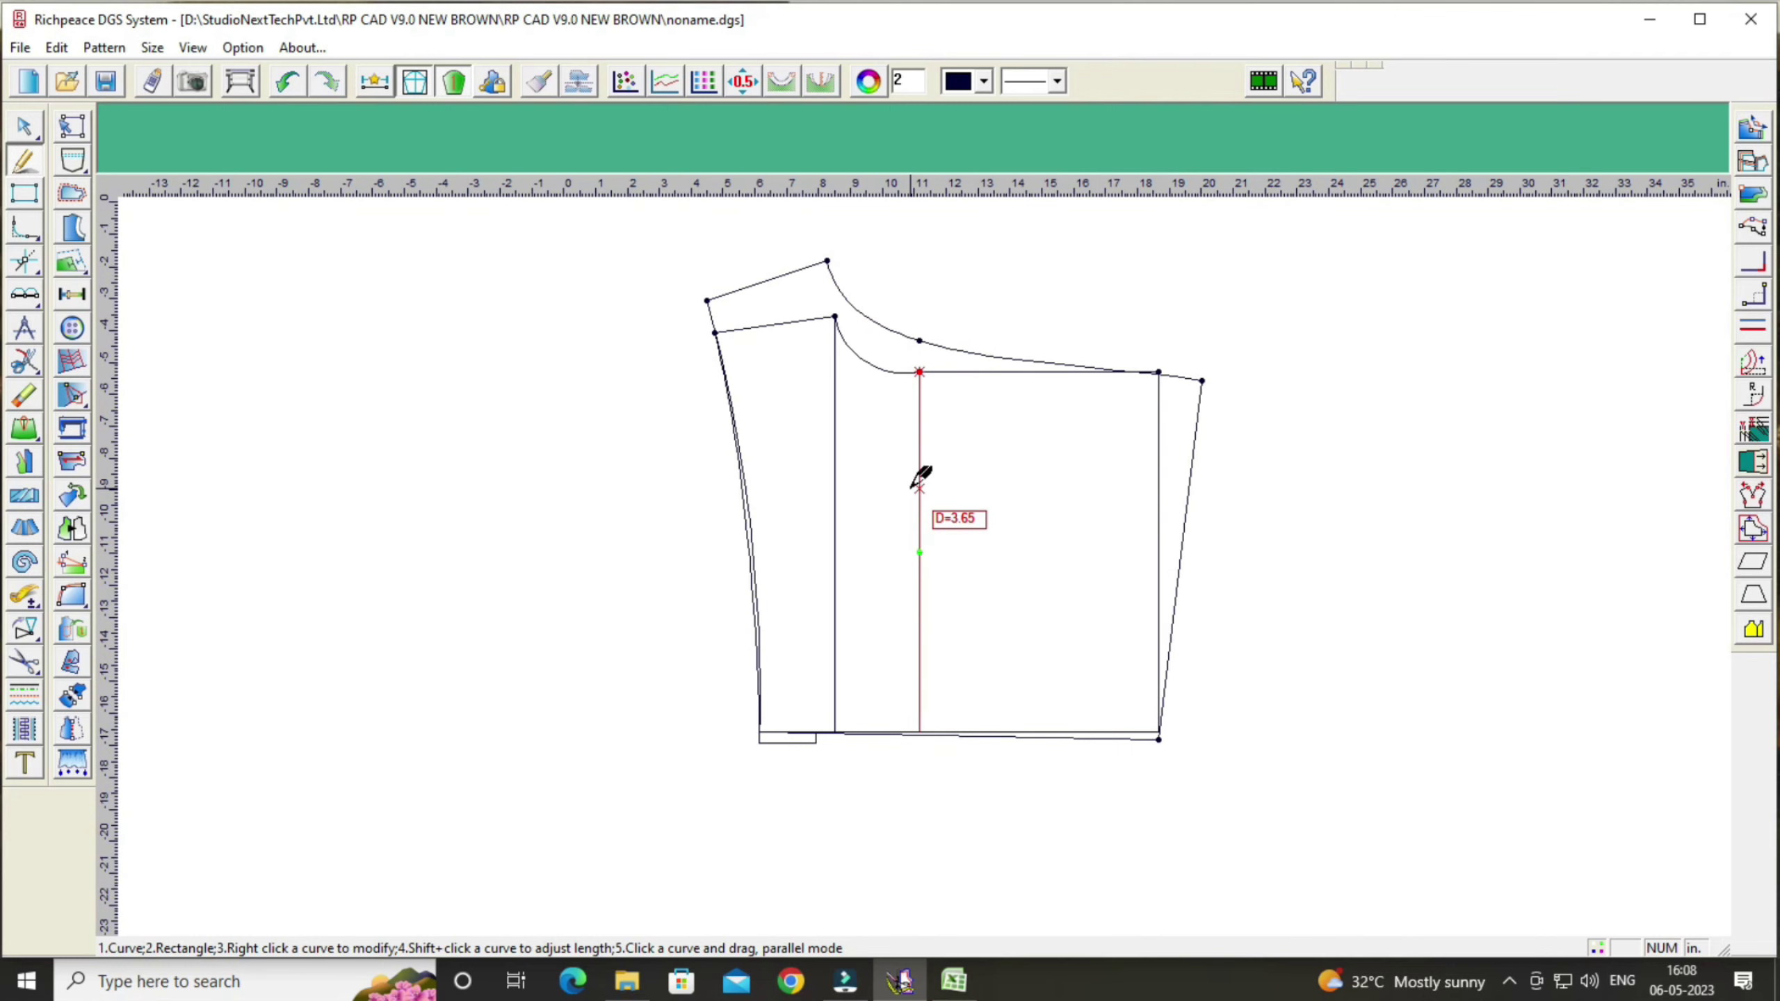
scroll(919, 484, "up", 1)
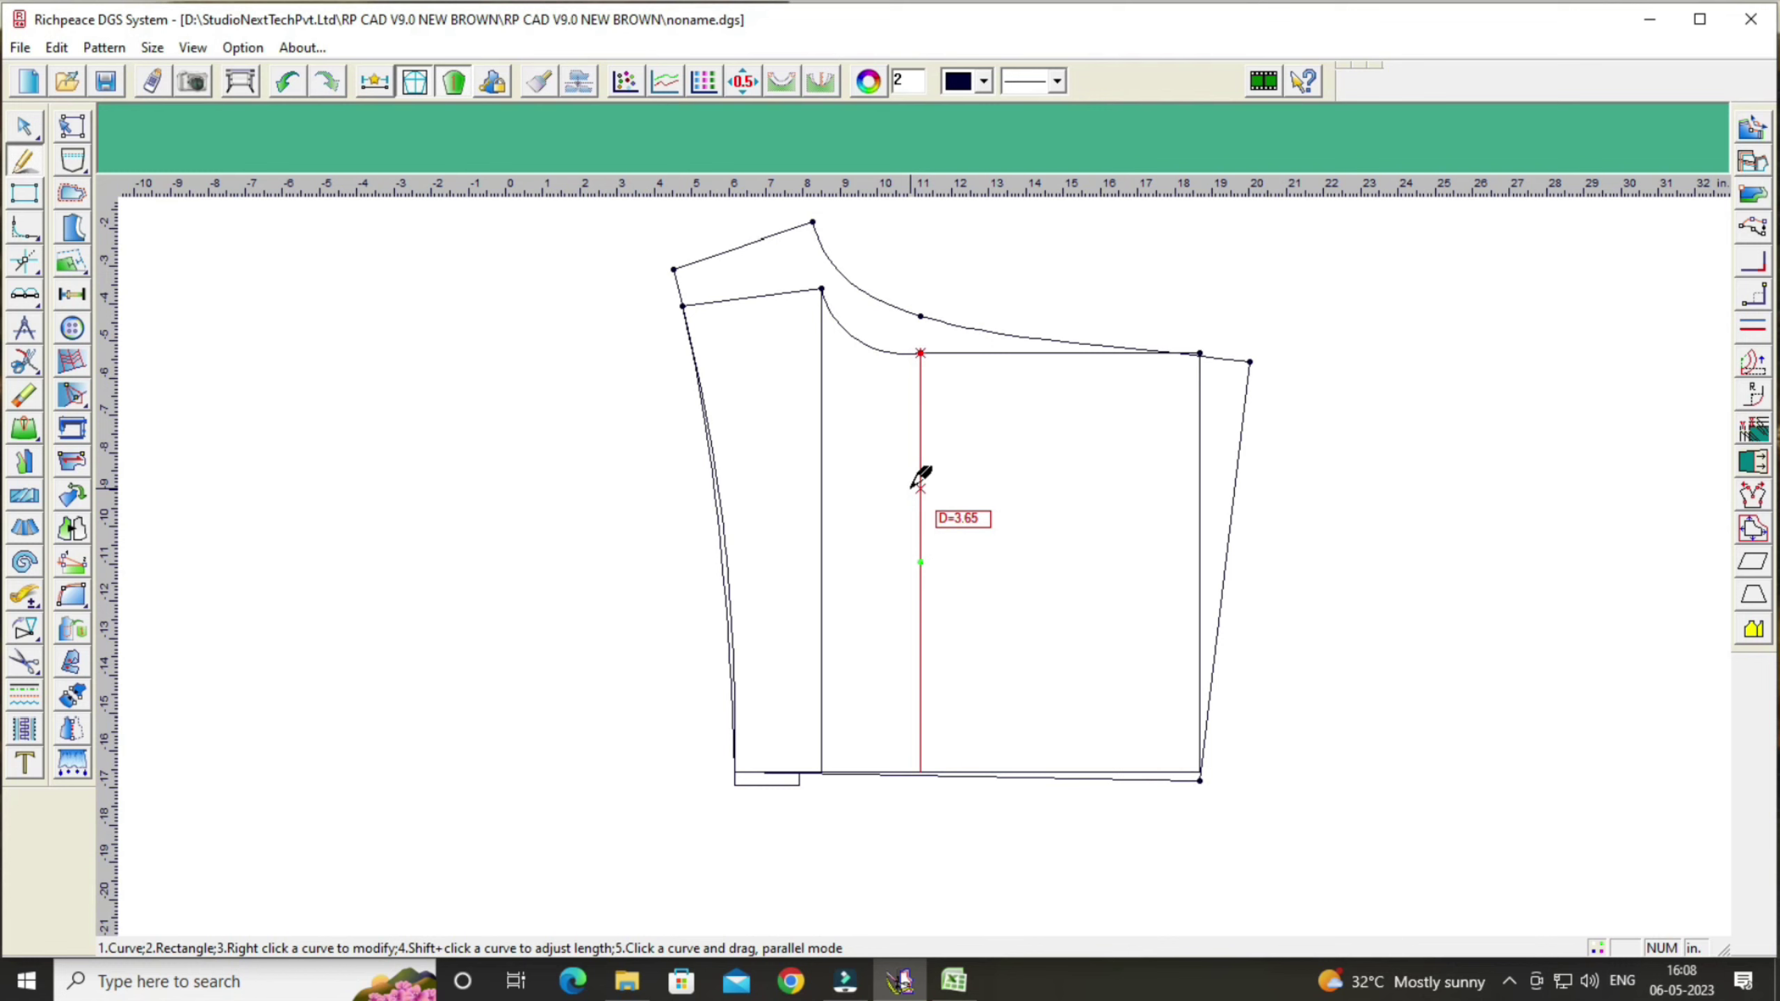
left_click(813, 223)
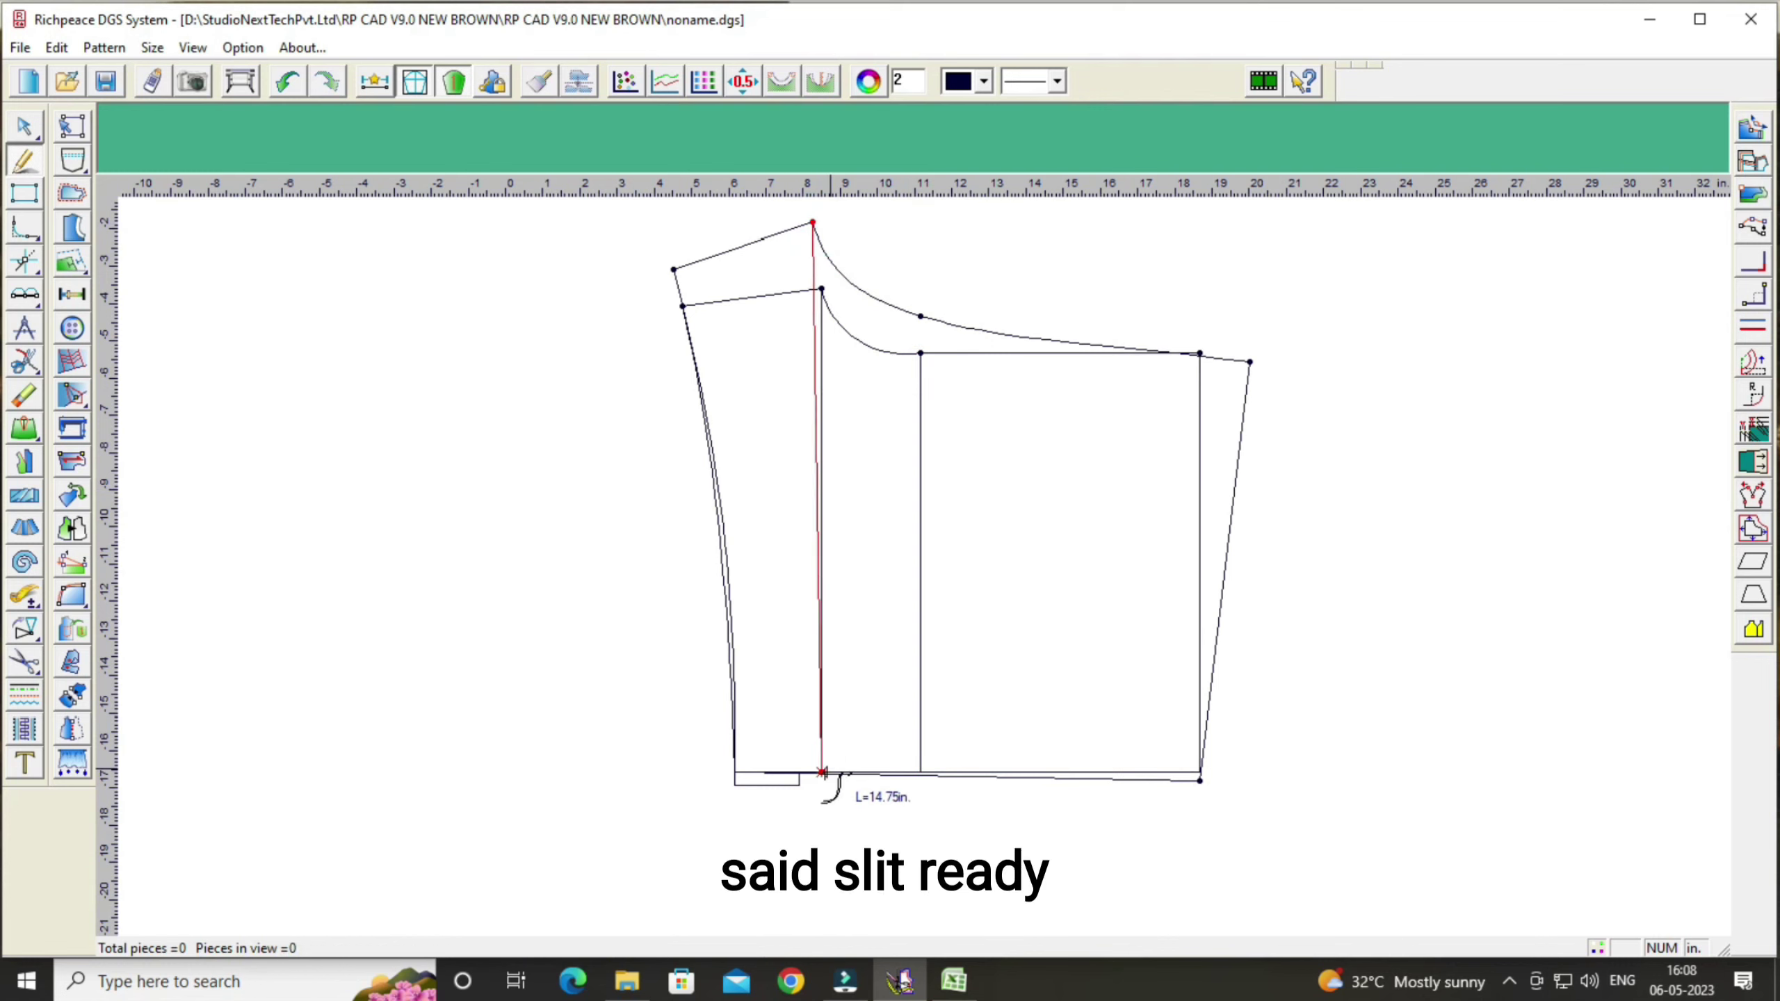
left_click(821, 773)
right_click(822, 772)
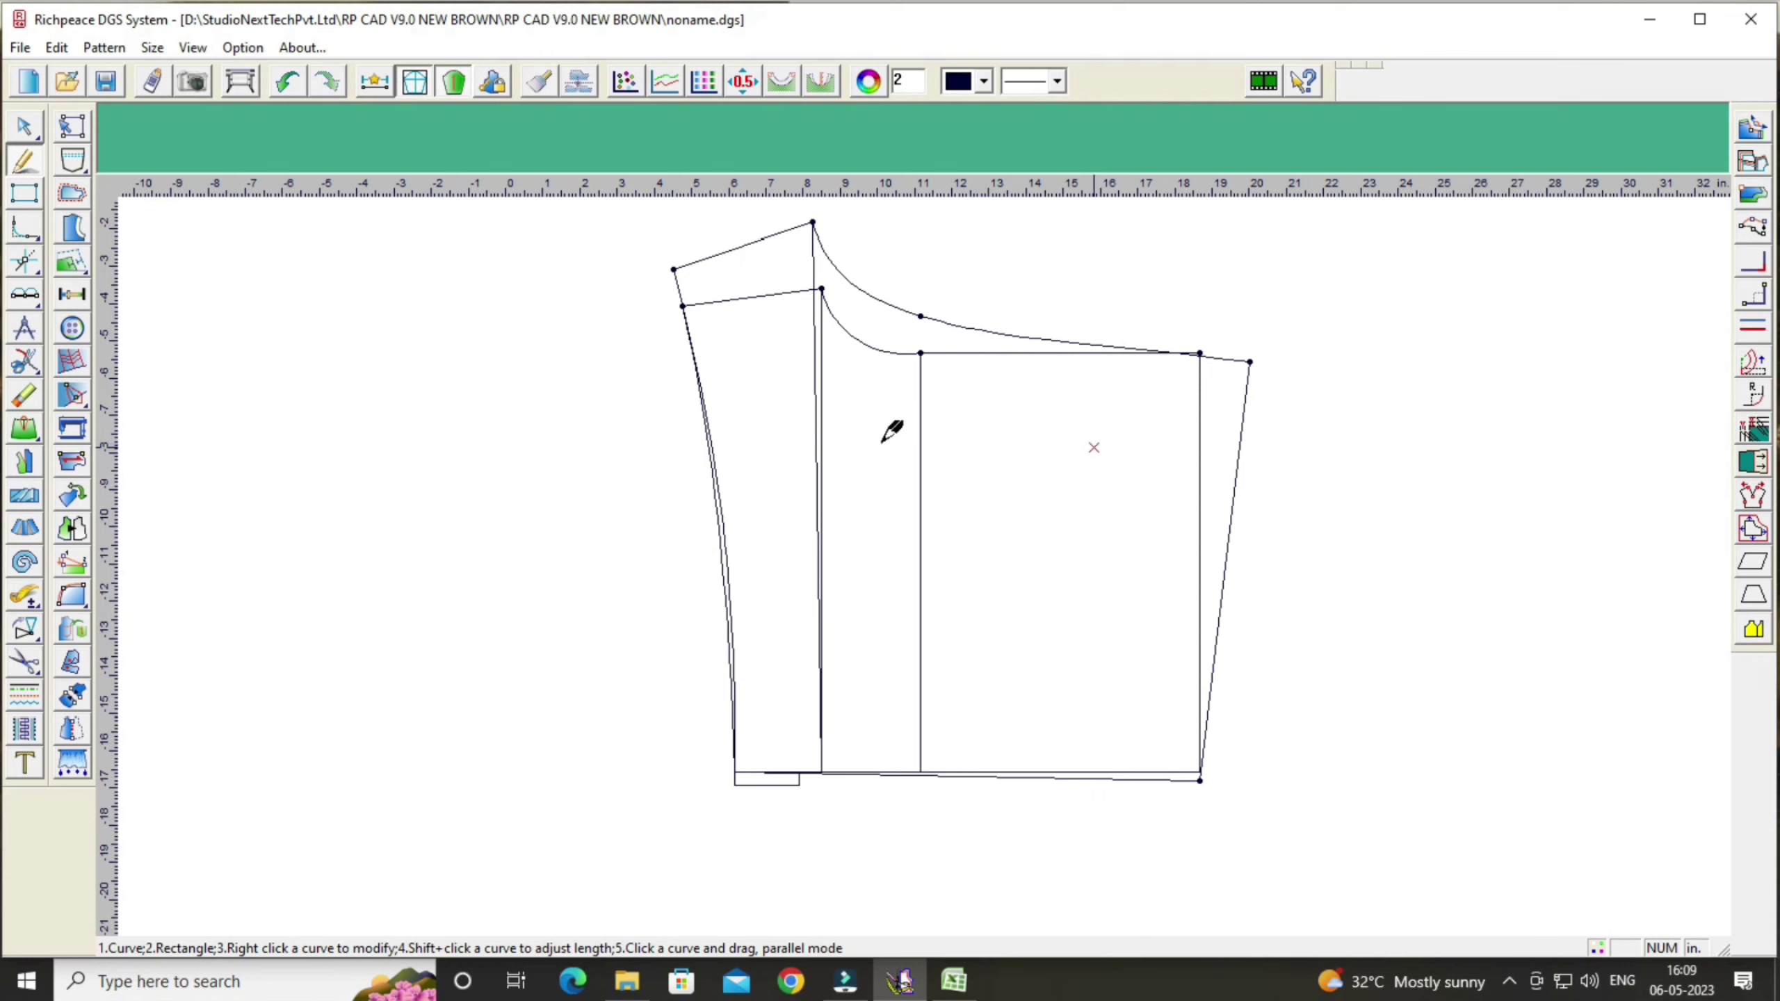
Step: Trace the back draft's left edge, top line, shoulder curve, centre line, hem and right edge into a closed region
left_click(24, 661)
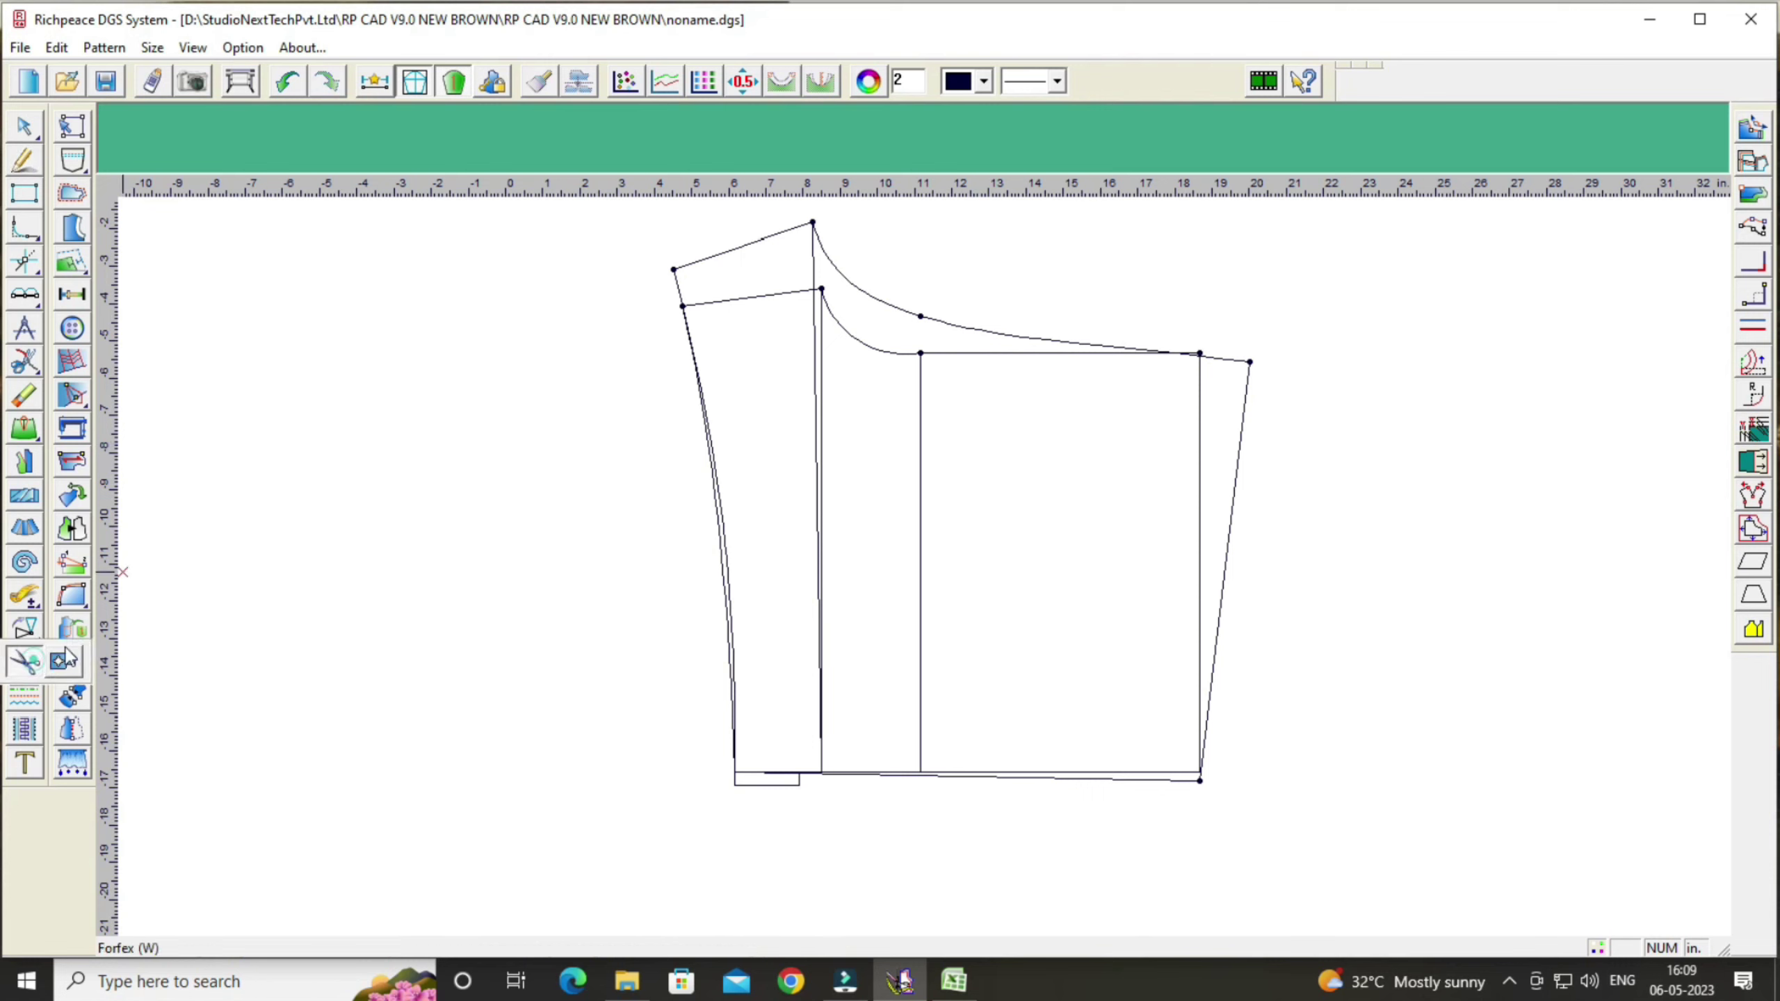
left_click(677, 288)
left_click(701, 261)
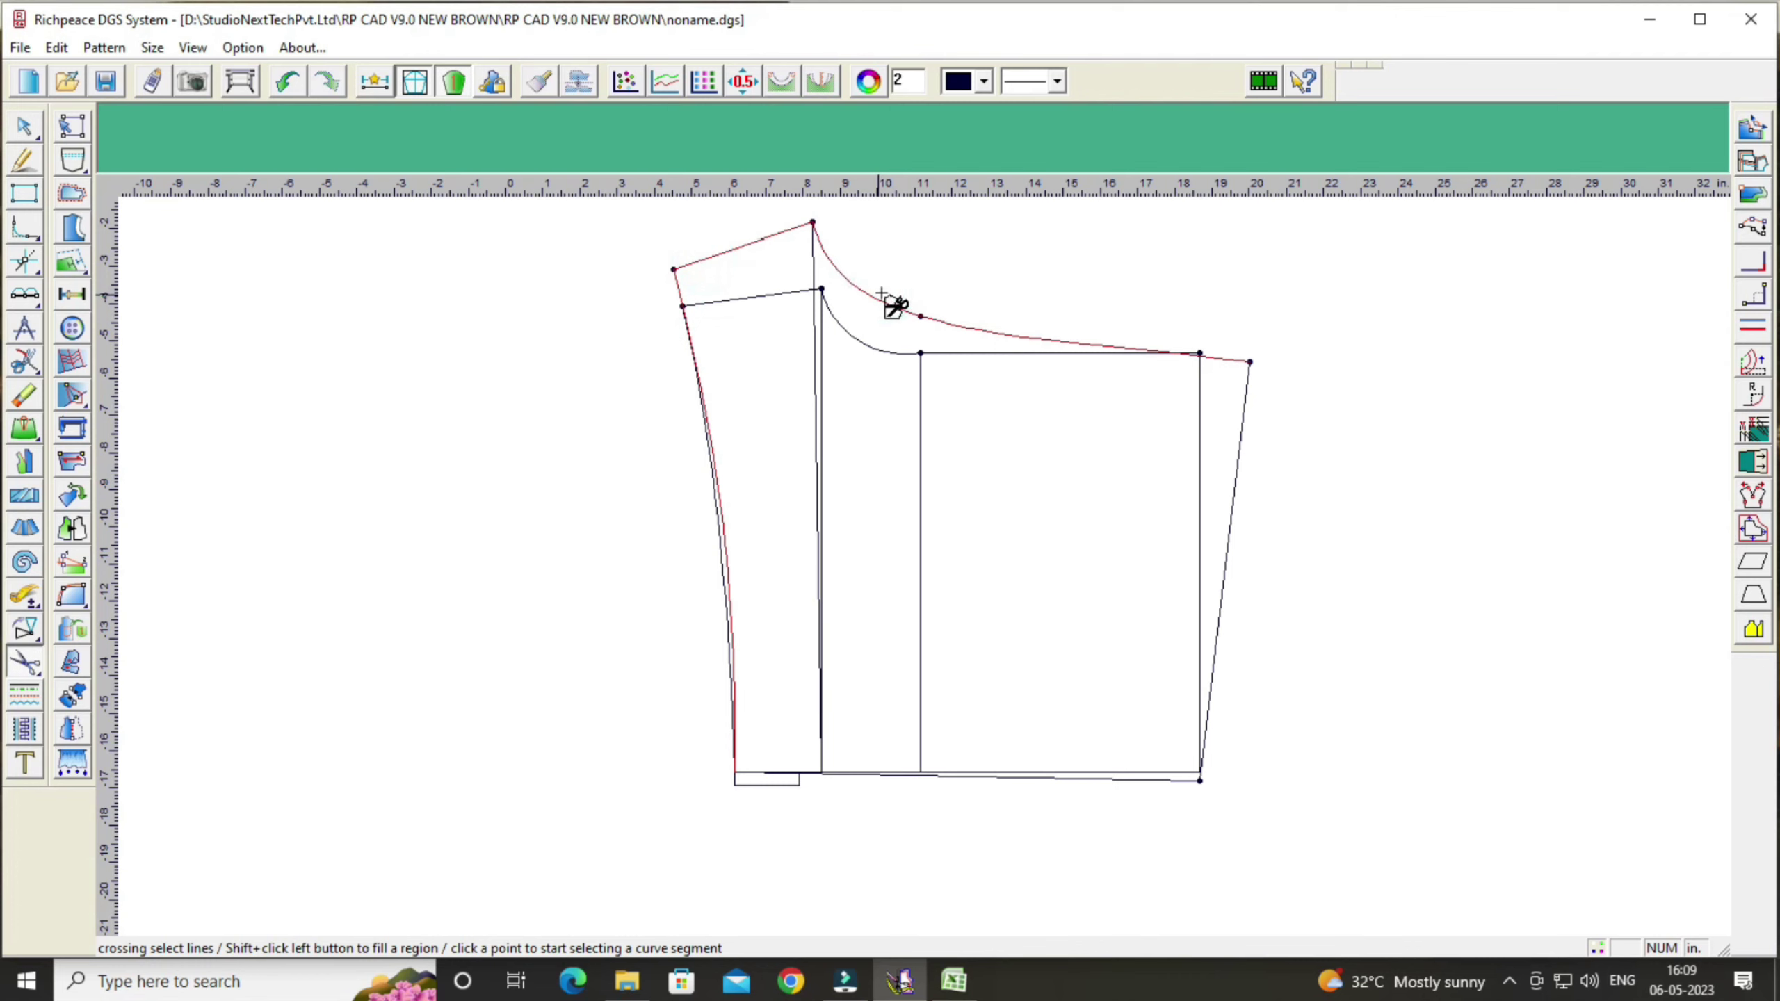
left_click(815, 270)
left_click(1130, 777)
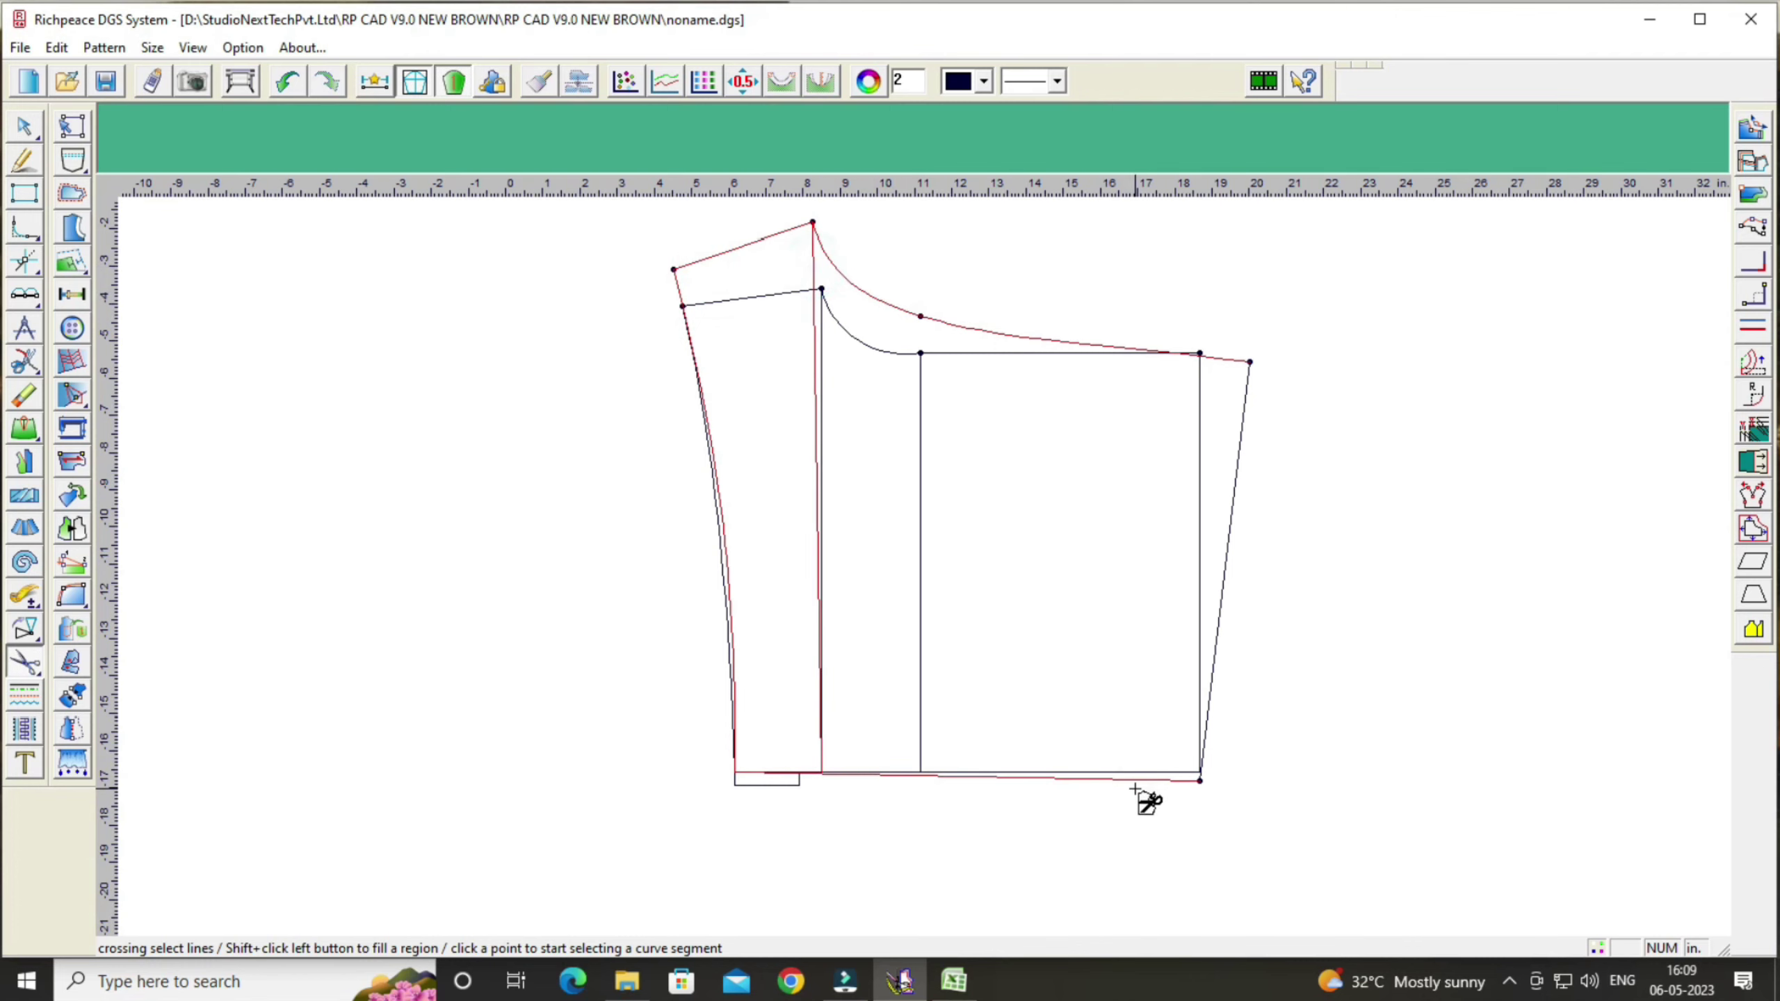
left_click(1208, 686)
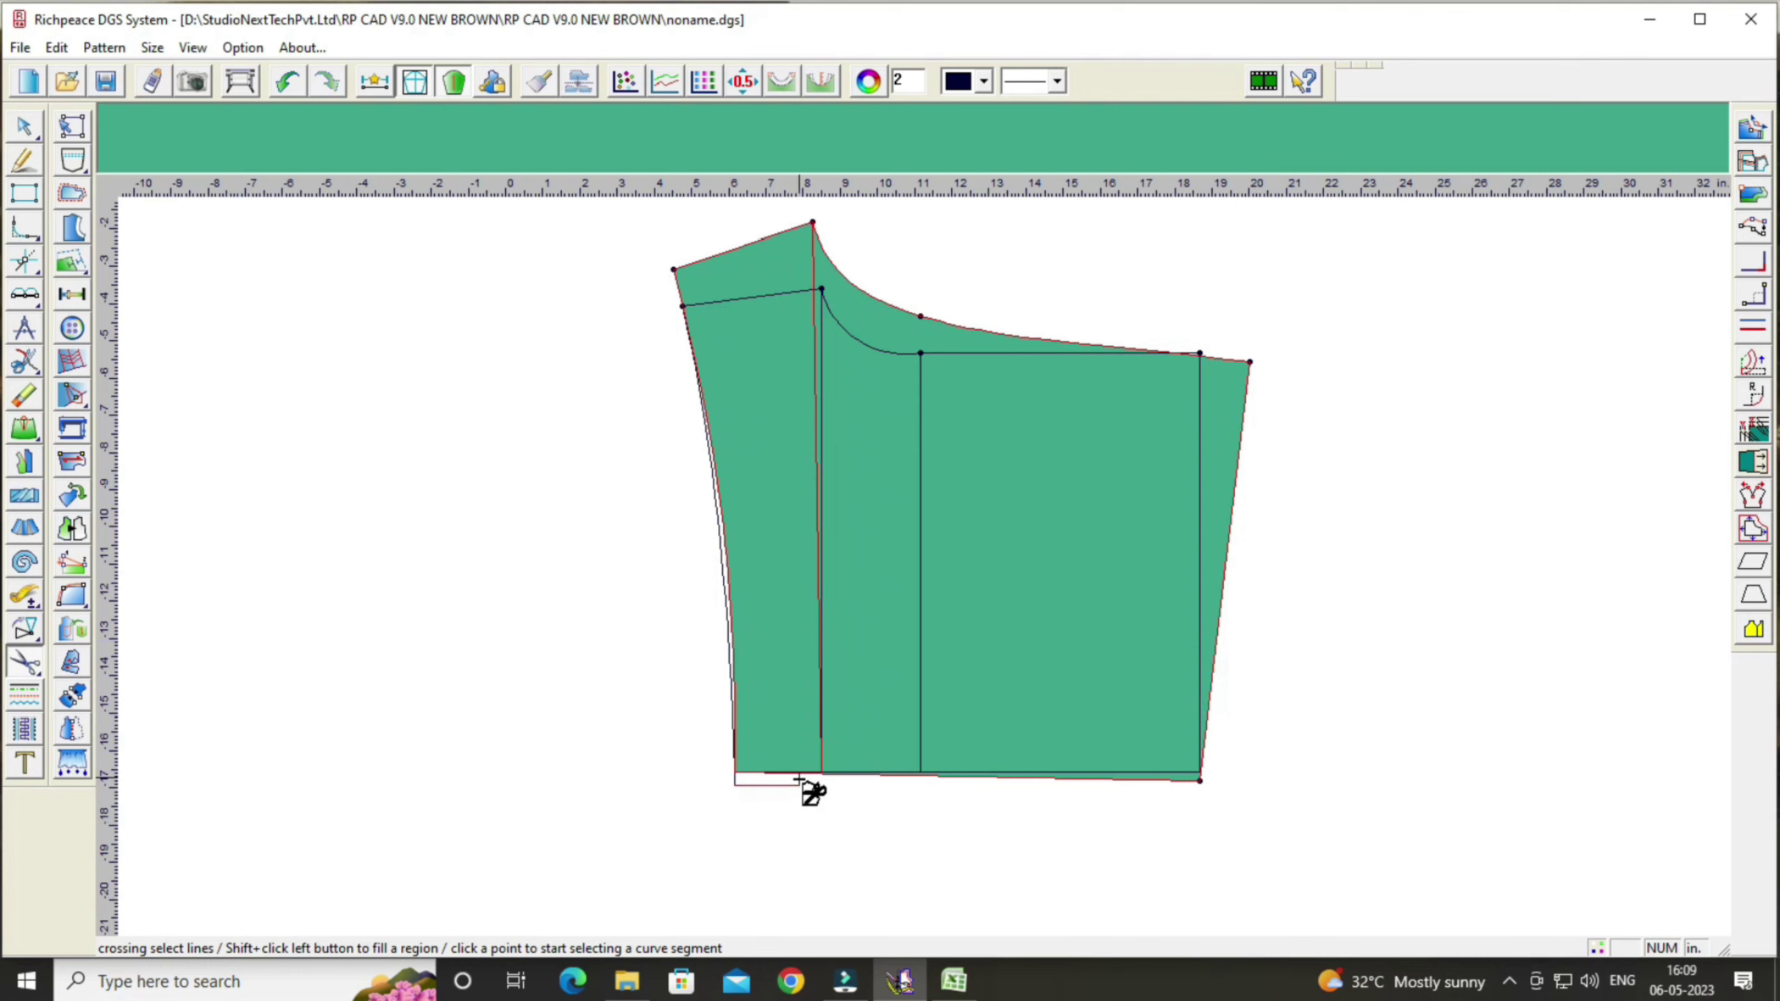
Step: Add the bottom-left rectangle, generate the back pattern piece and drag it beside the draft
left_click(734, 780)
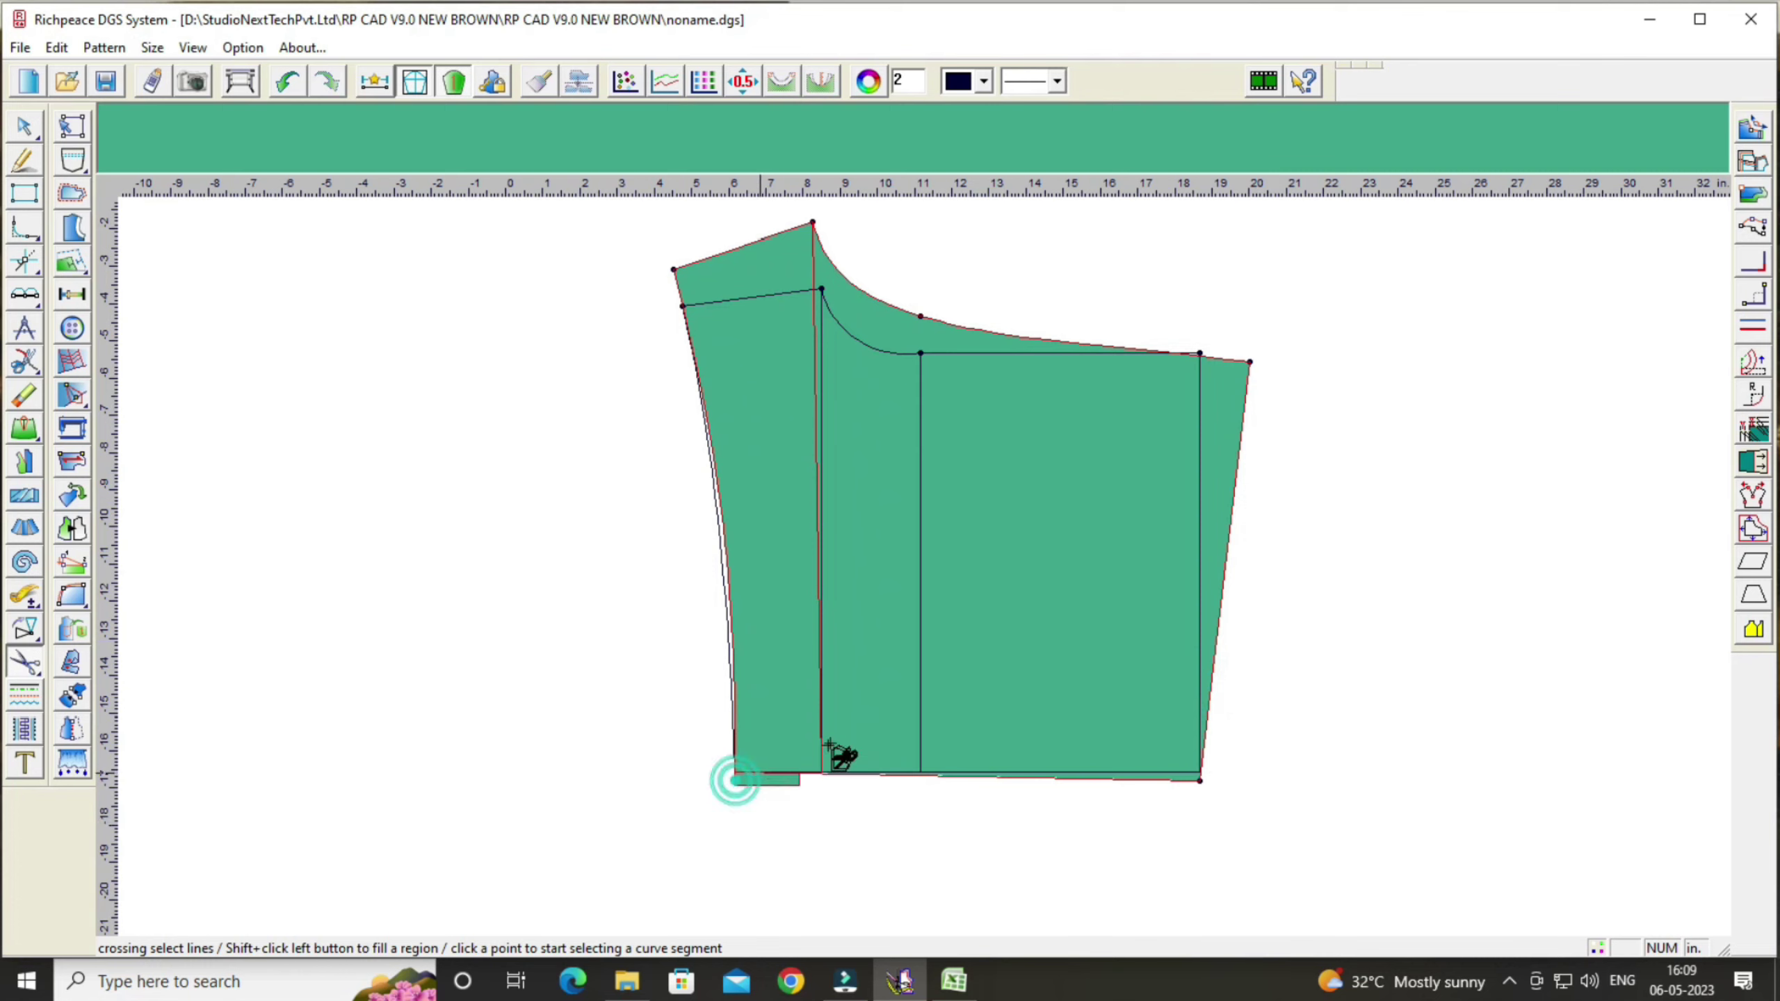
right_click(1355, 476)
left_click(1487, 484)
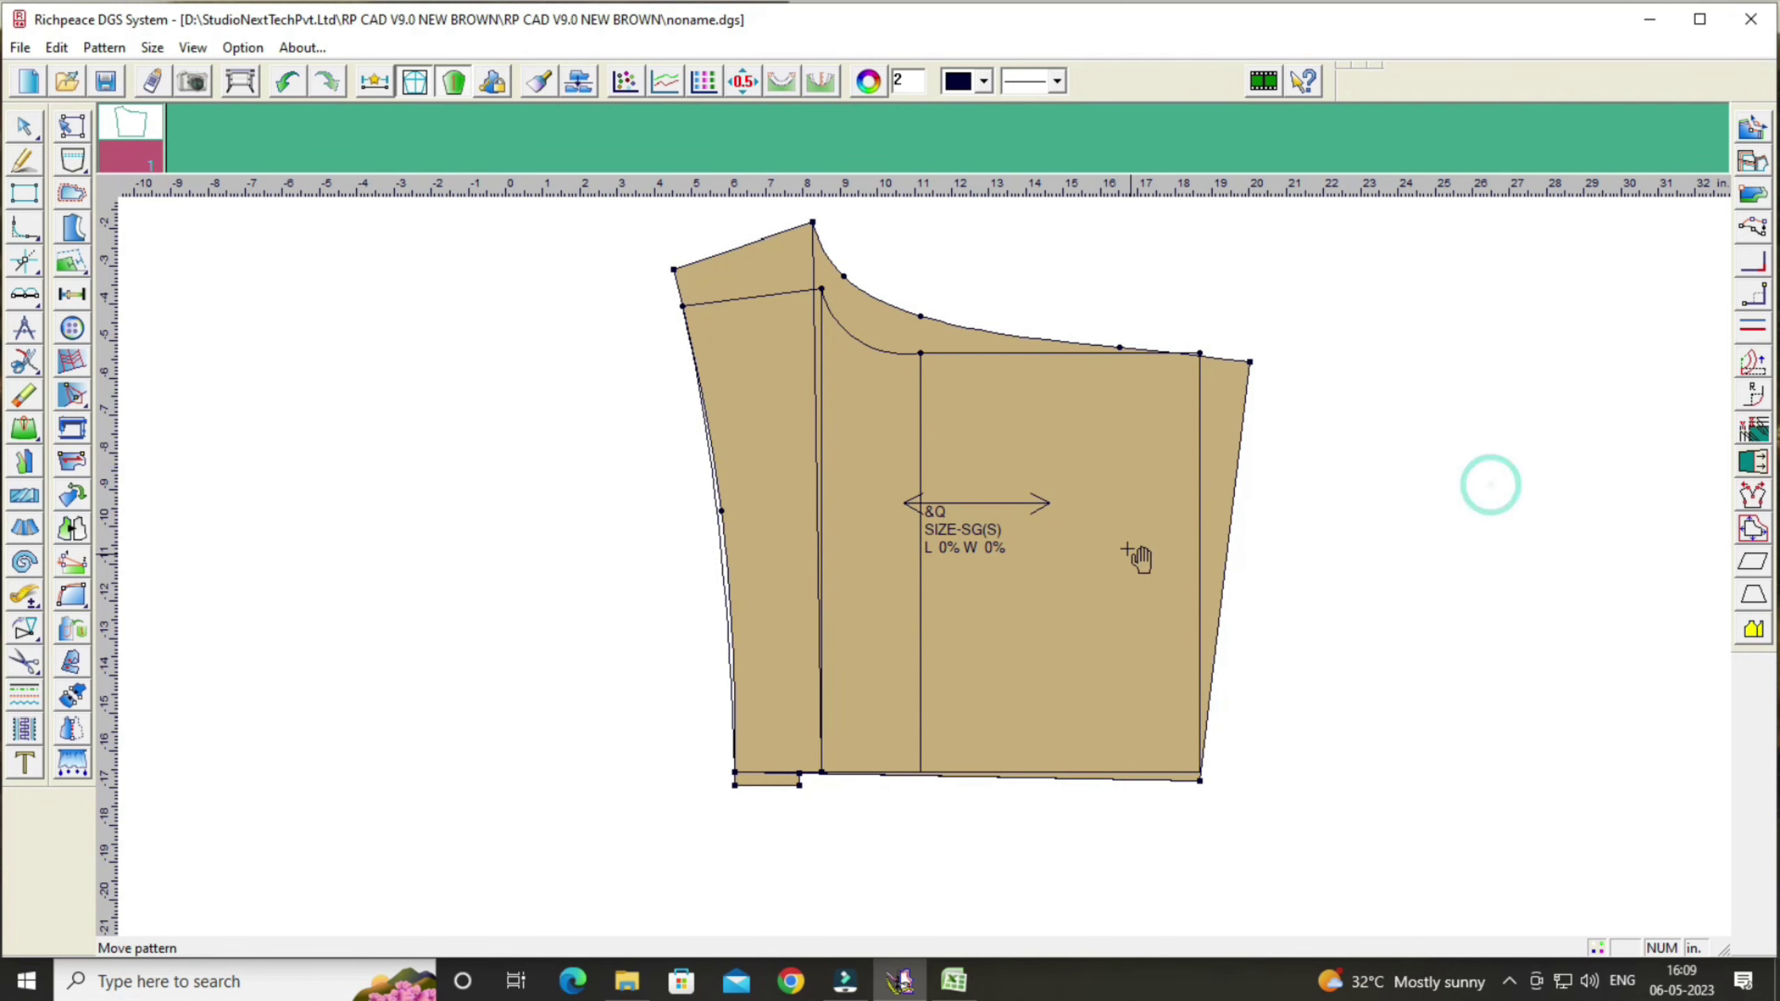
left_click_drag(1211, 491, 1462, 530)
left_click_drag(1340, 591, 1484, 604)
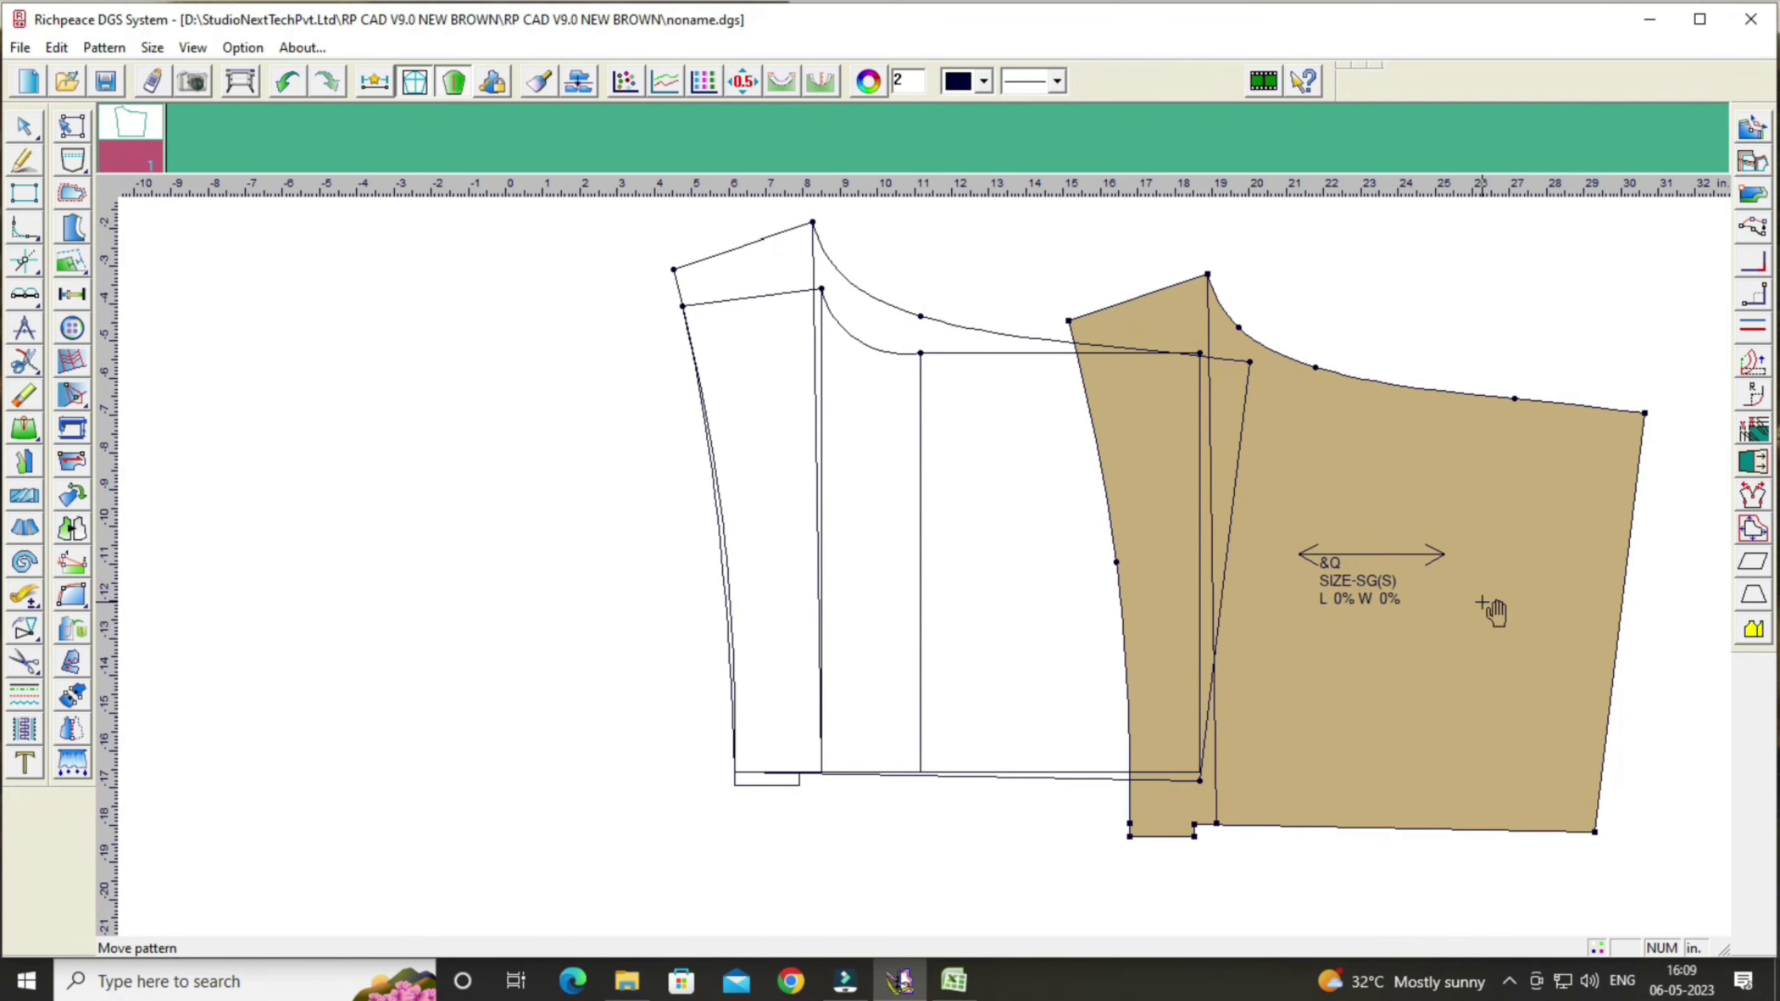
left_click_drag(1369, 631, 1428, 611)
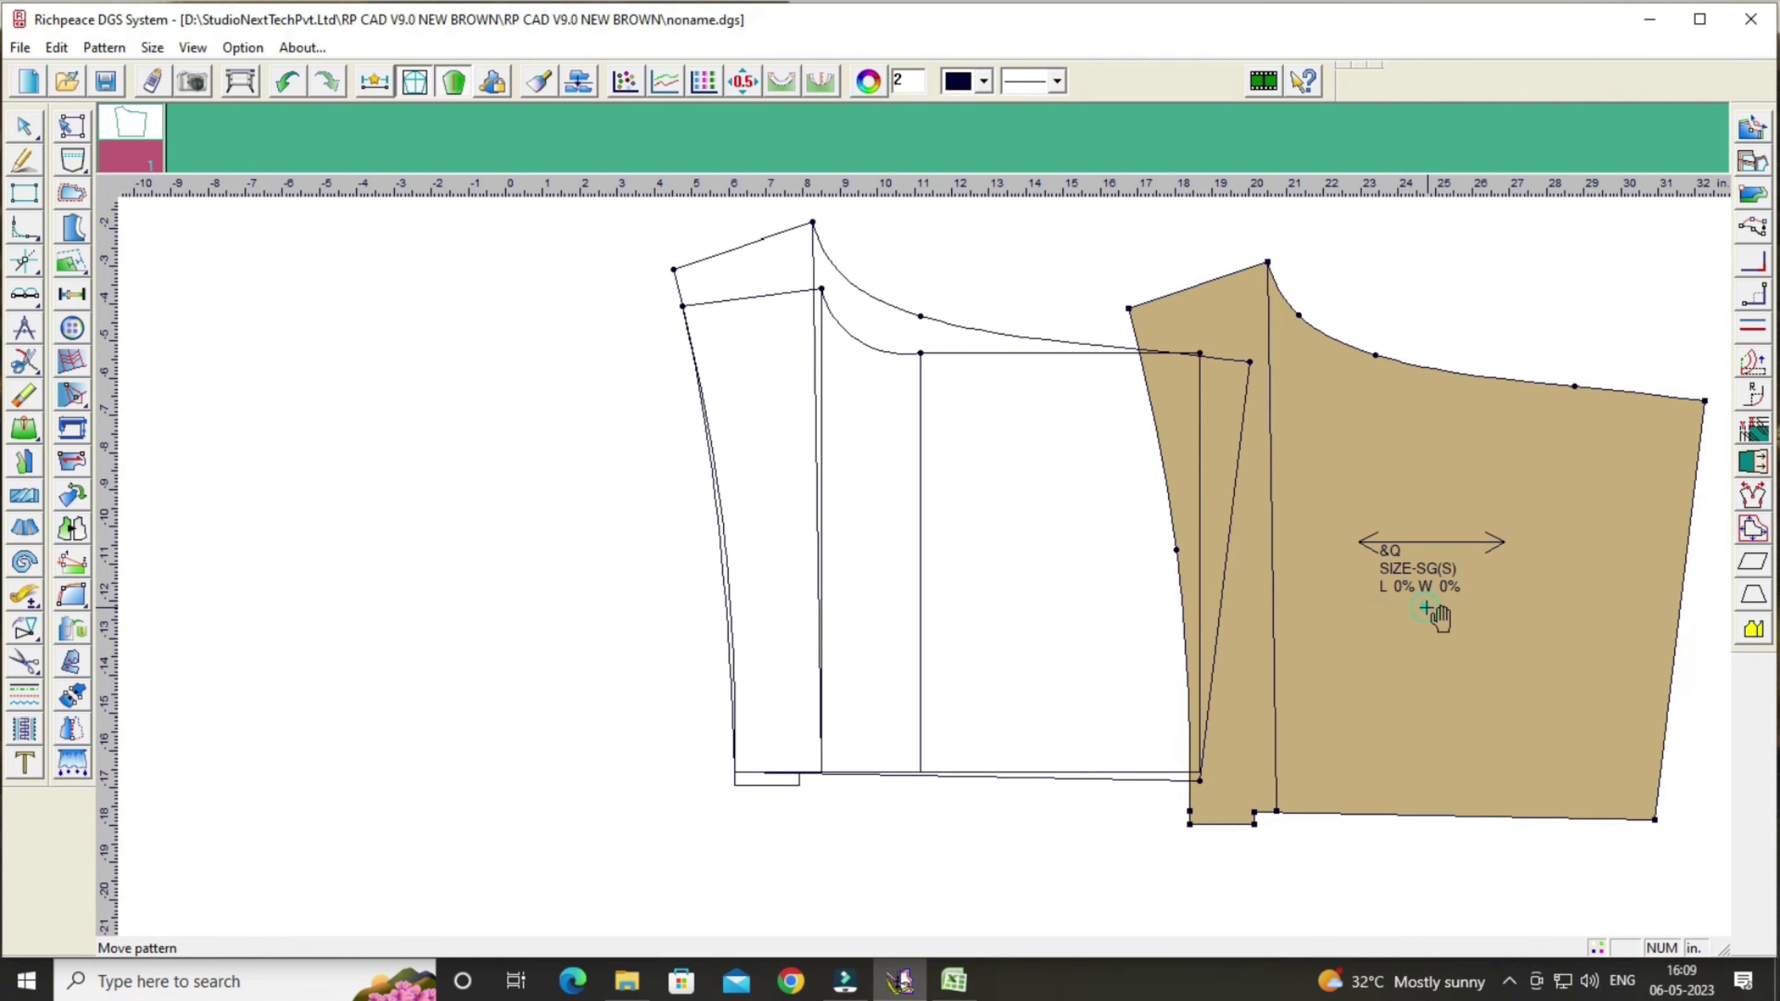
left_click_drag(1285, 603, 1422, 603)
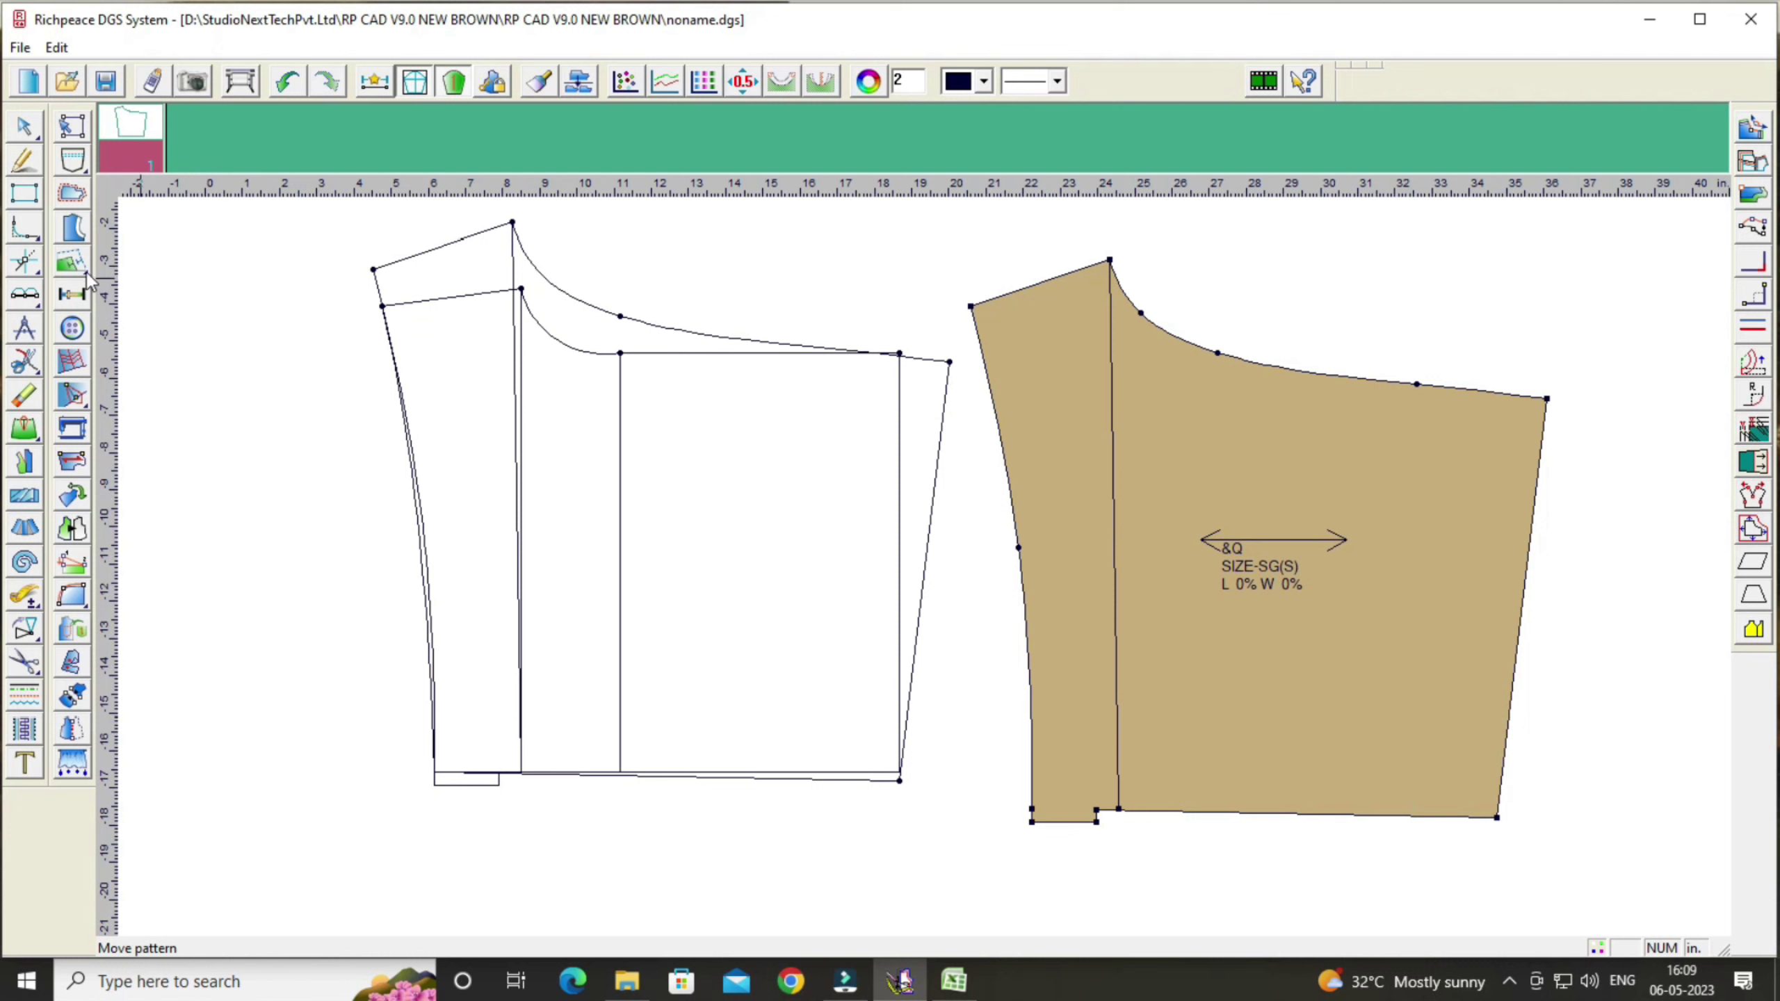
Step: Add a seam allowance all around the back piece with the edited seam width
left_click(73, 196)
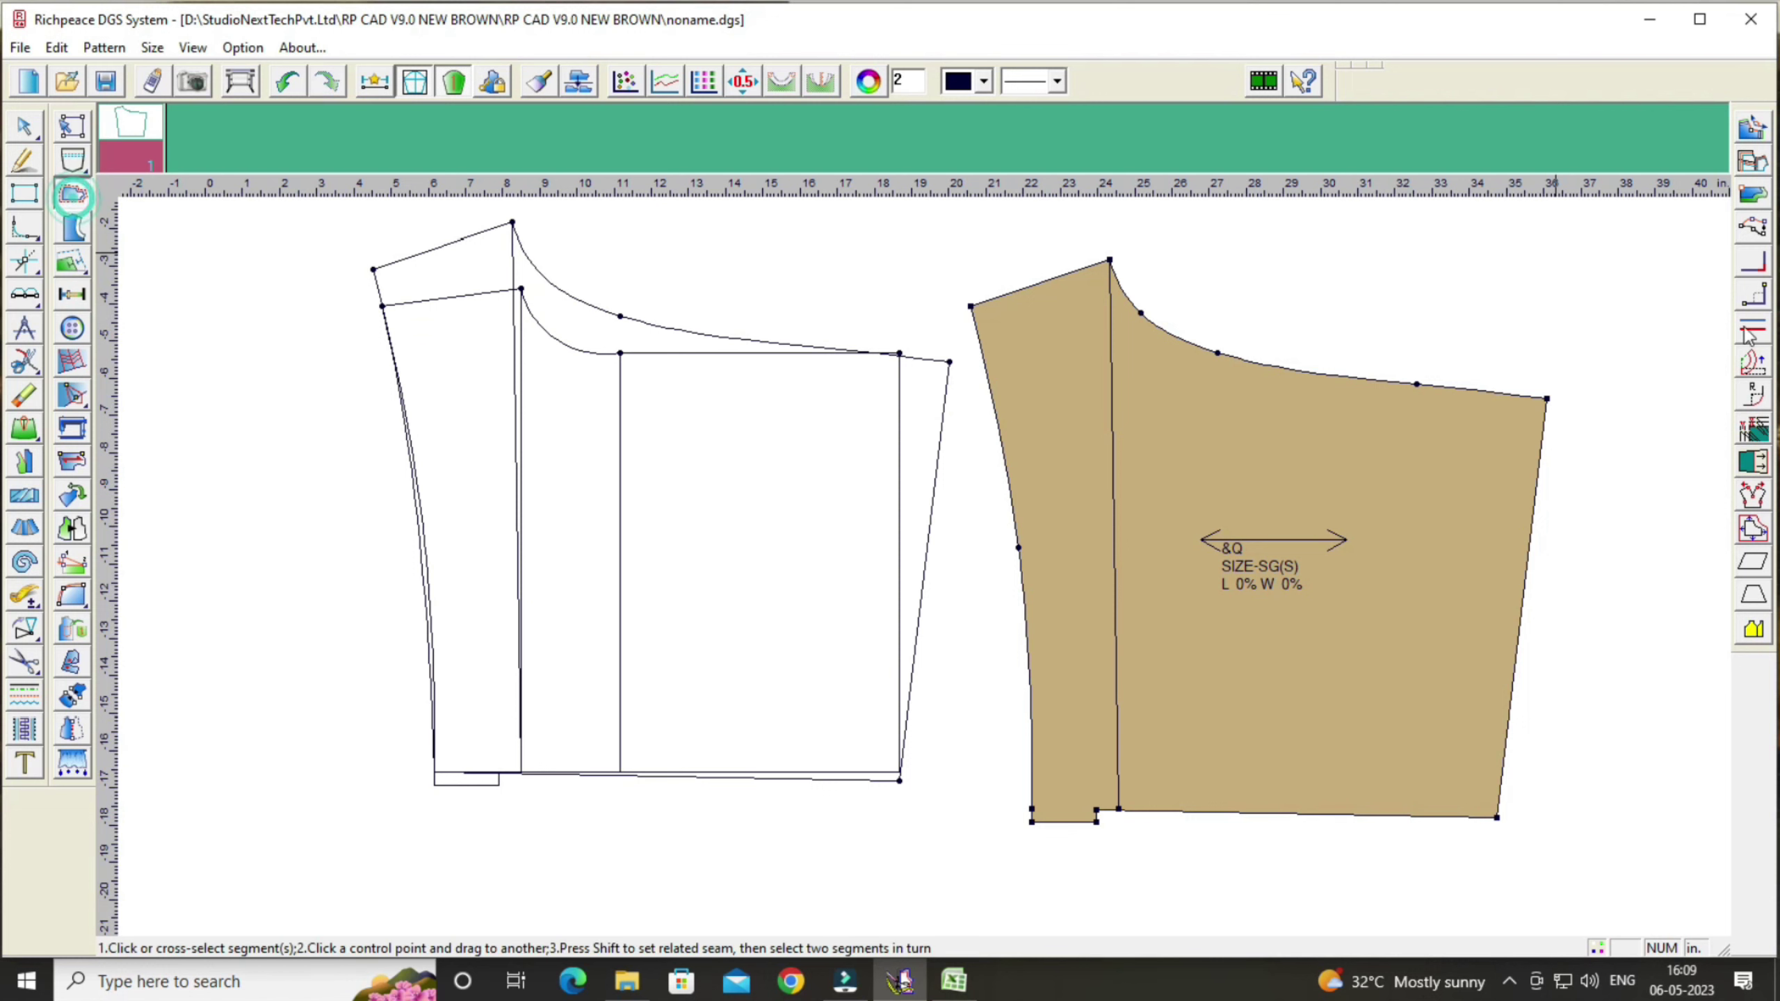
left_click(1547, 400)
left_click_drag(1409, 440, 778, 466)
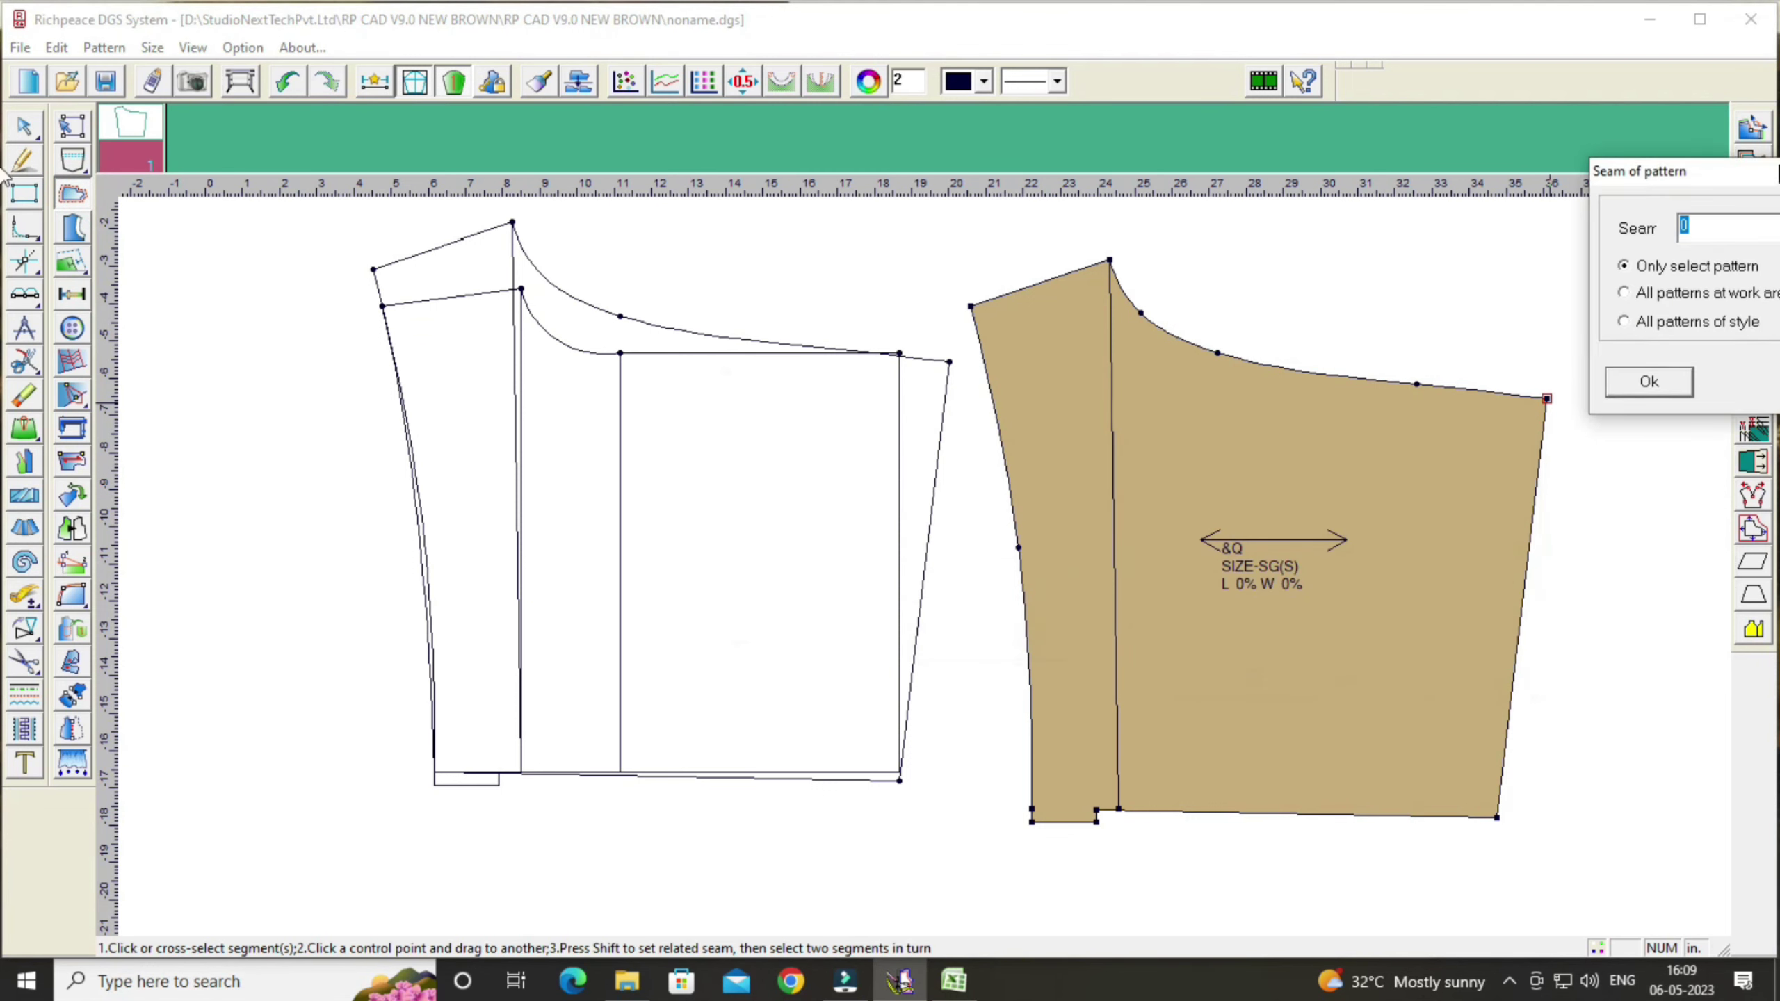
left_click(717, 528)
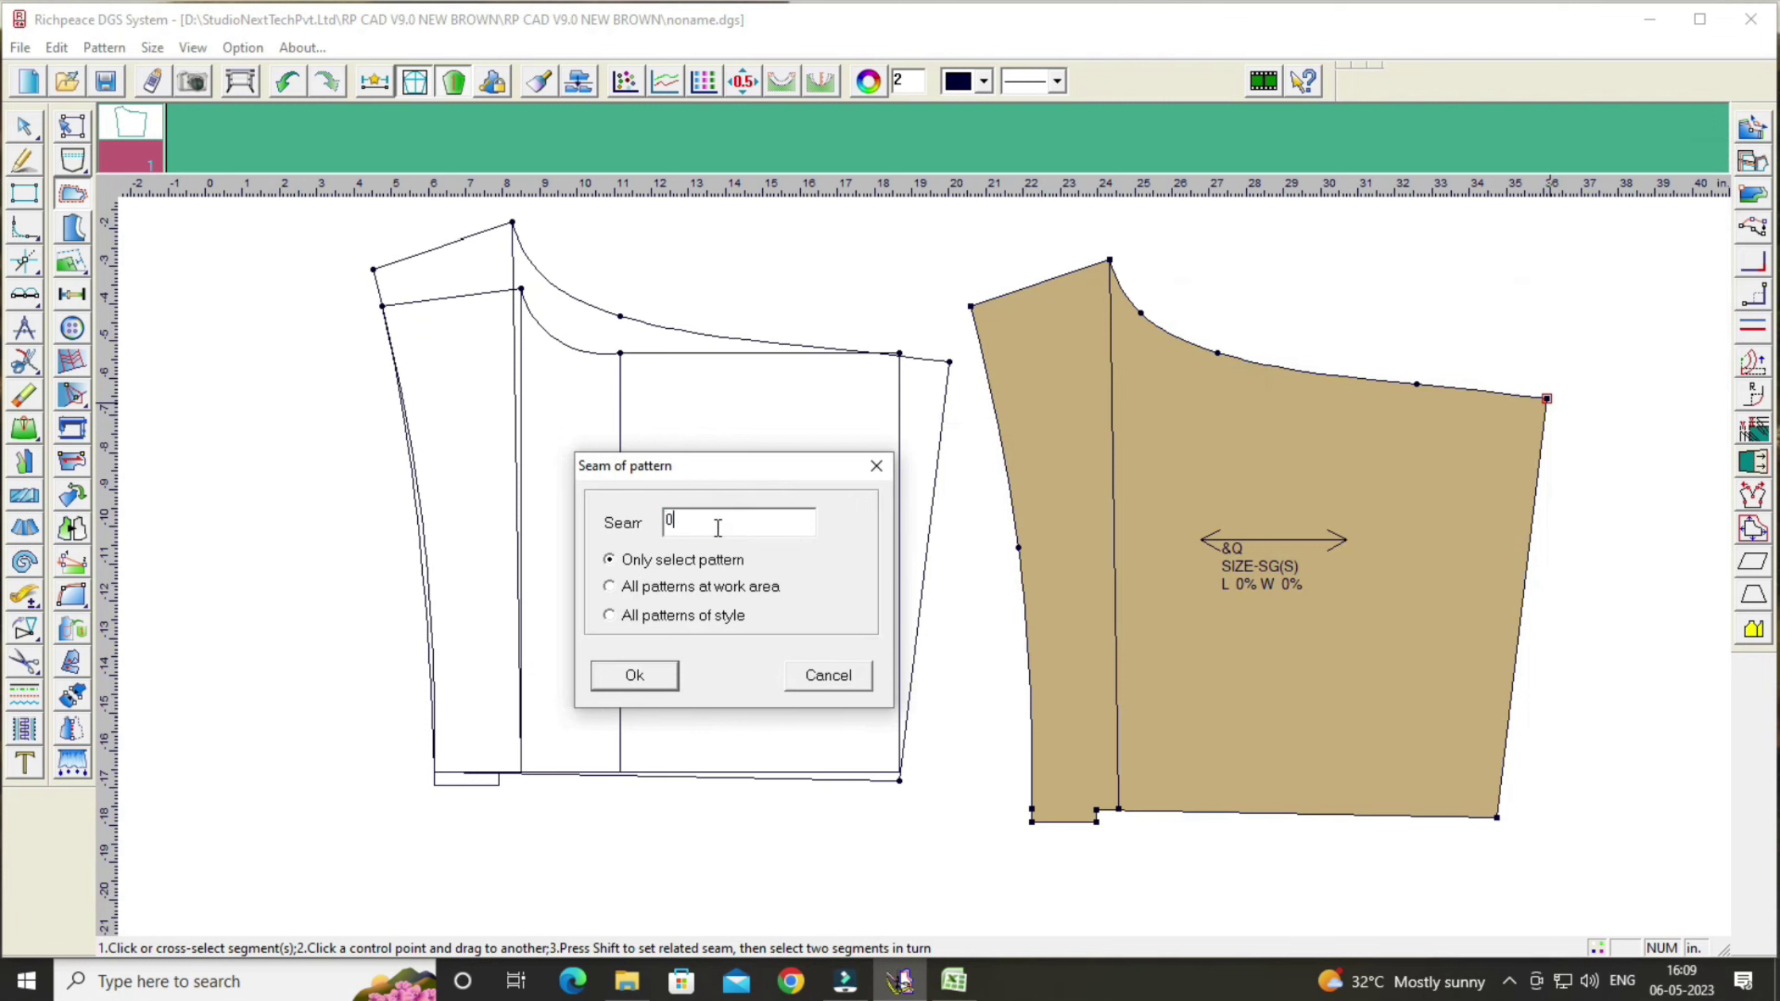
key("BackSpace")
left_click(634, 675)
Step: Set a separate Fold1 of End seam value on the back piece's left edge
left_click(1020, 519)
right_click(1009, 484)
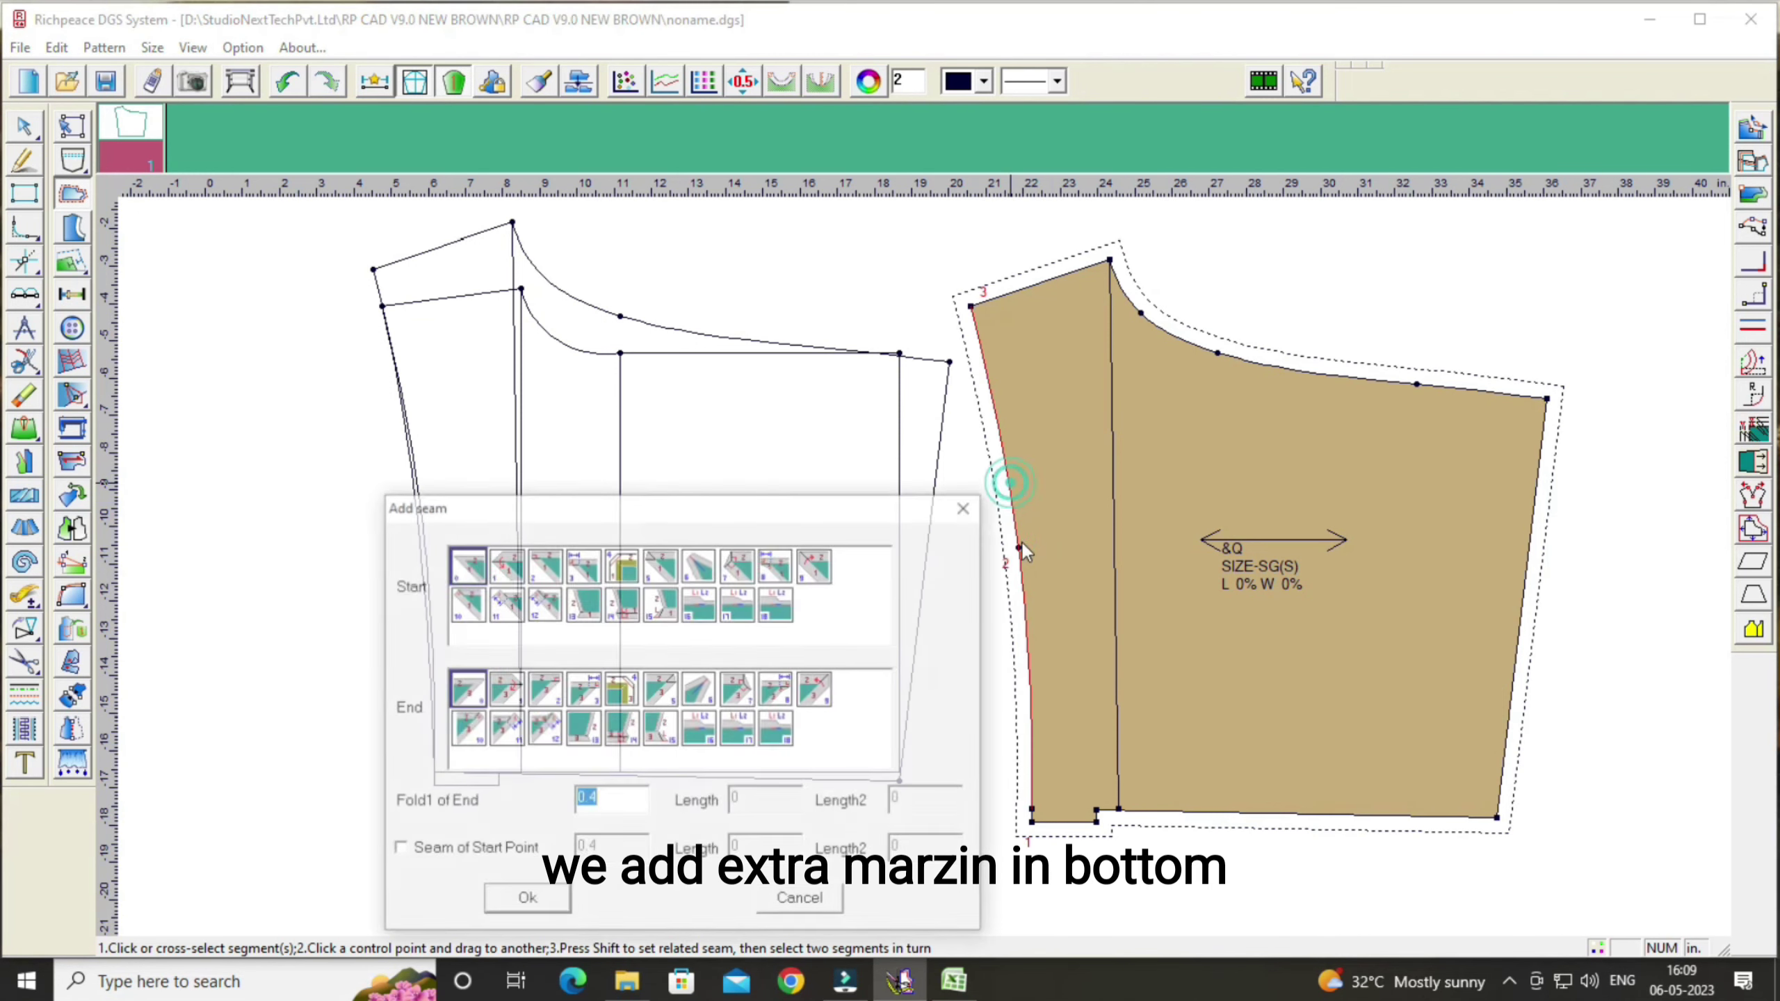
left_click_drag(684, 508, 448, 325)
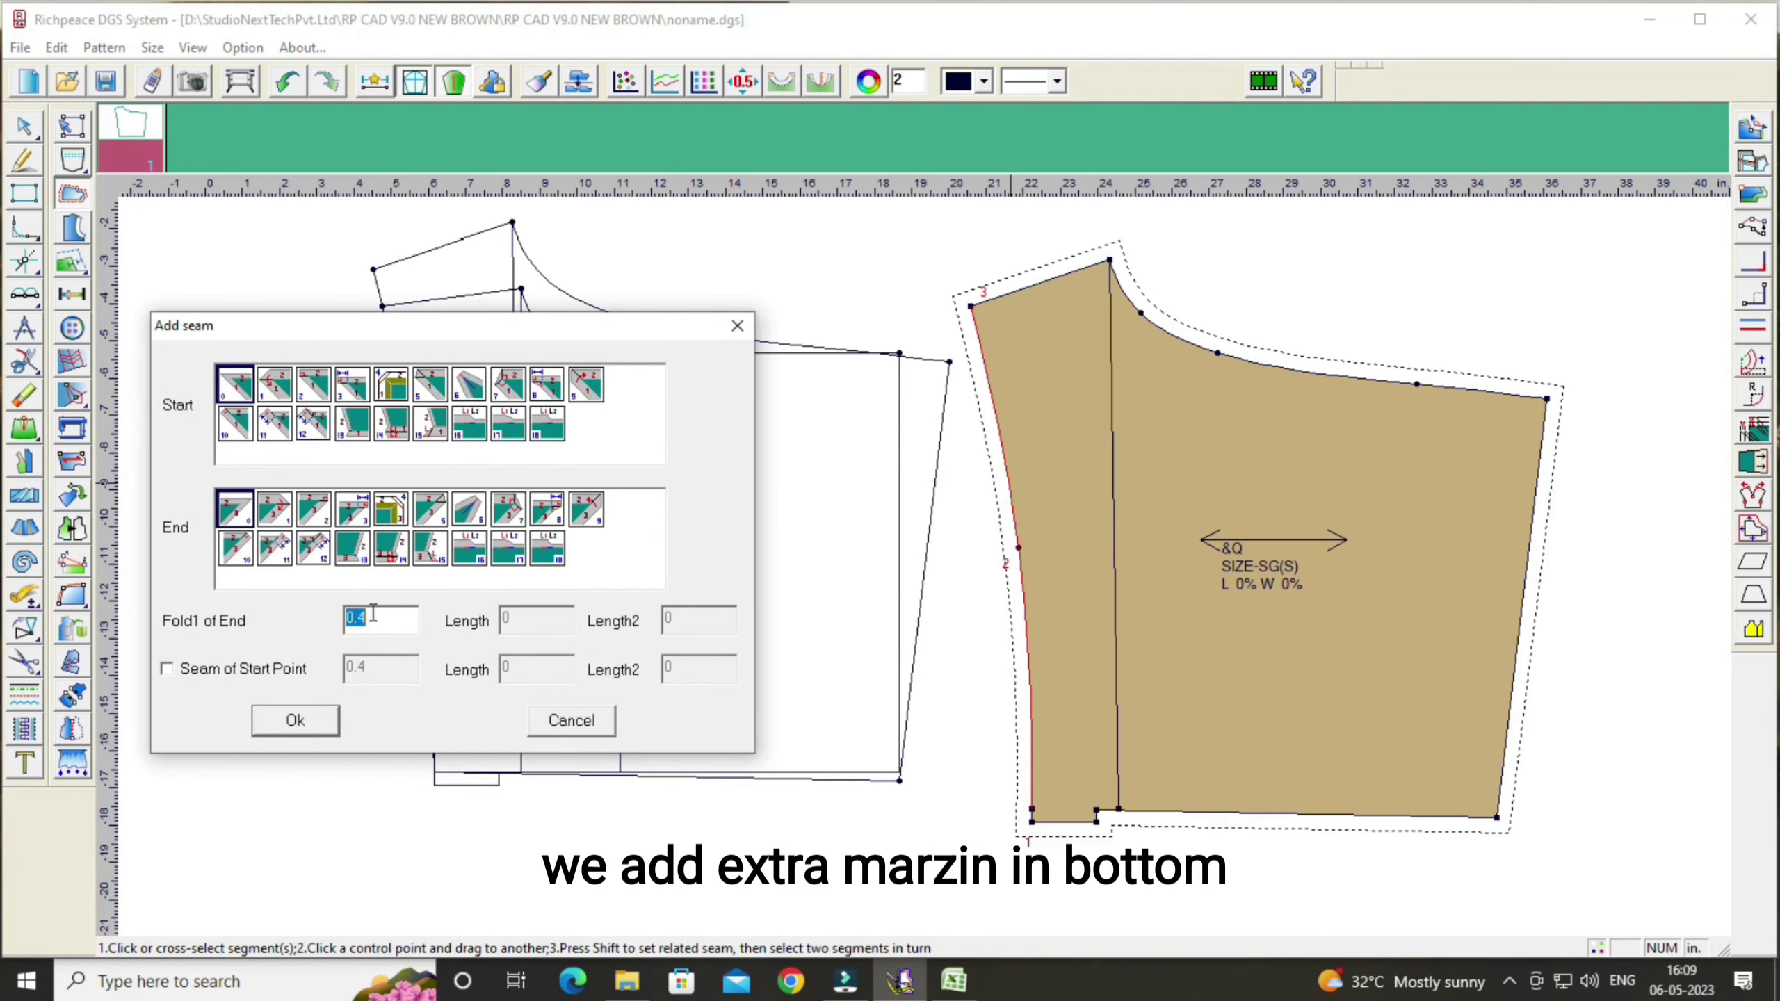
left_click(375, 613)
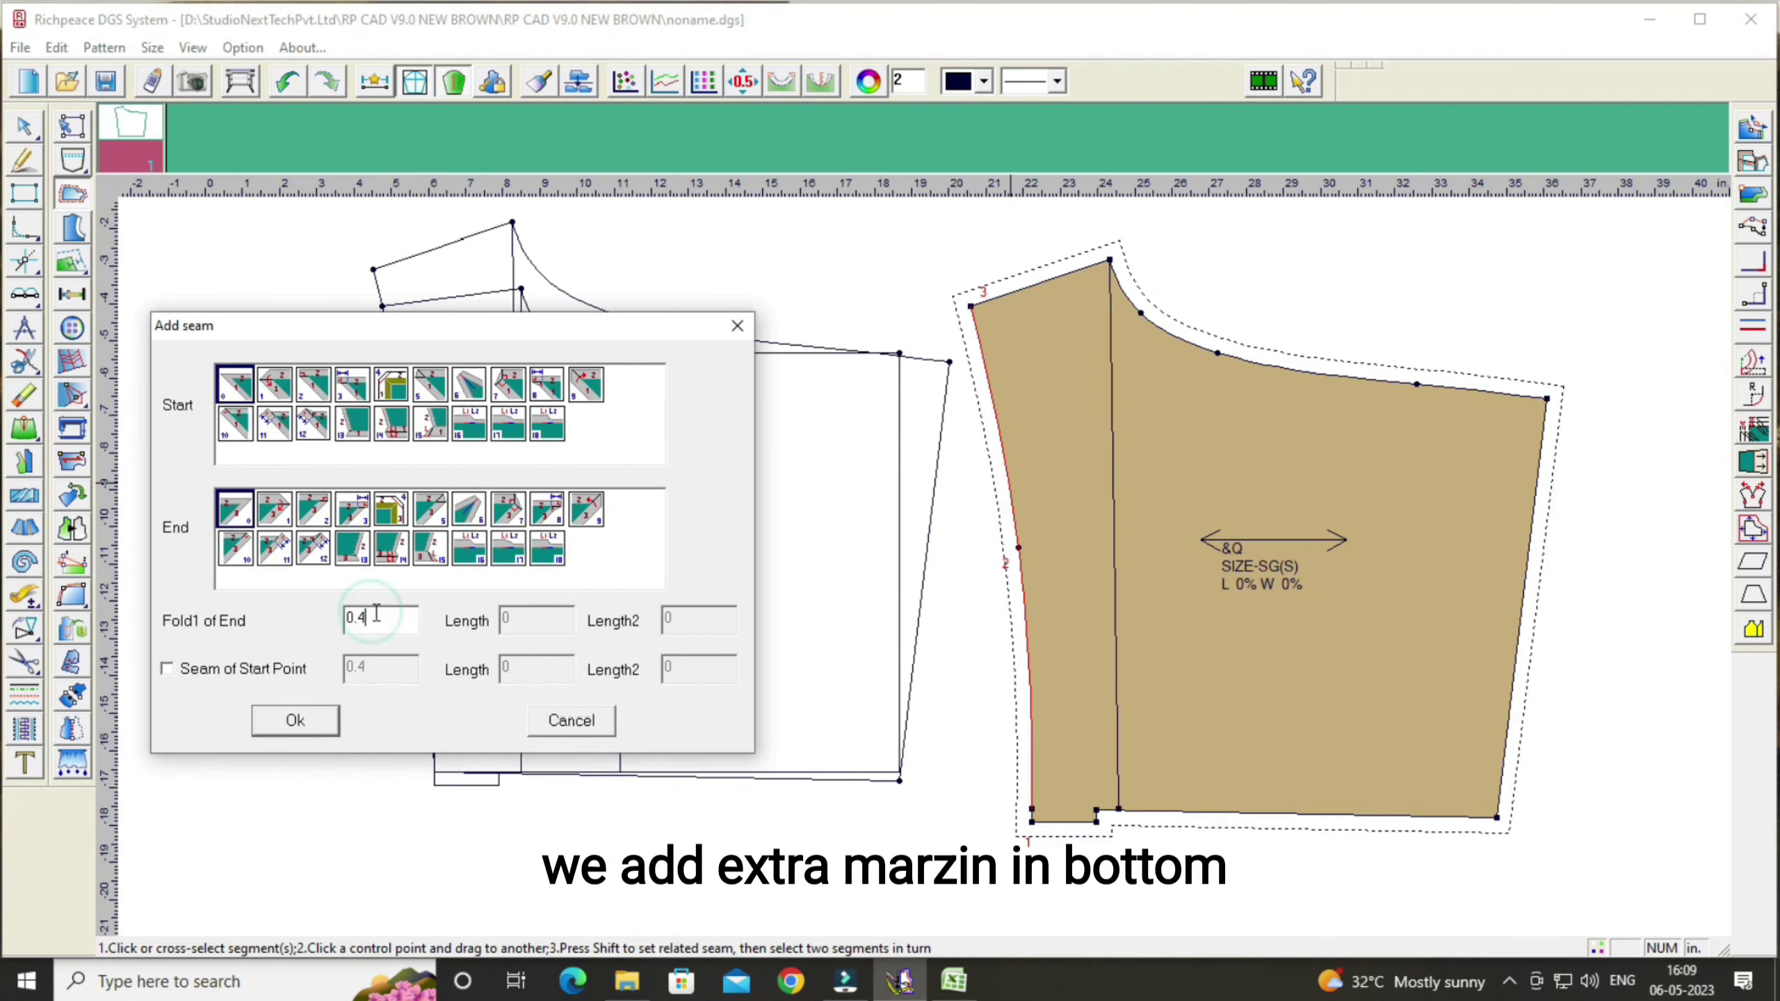
left_click(302, 726)
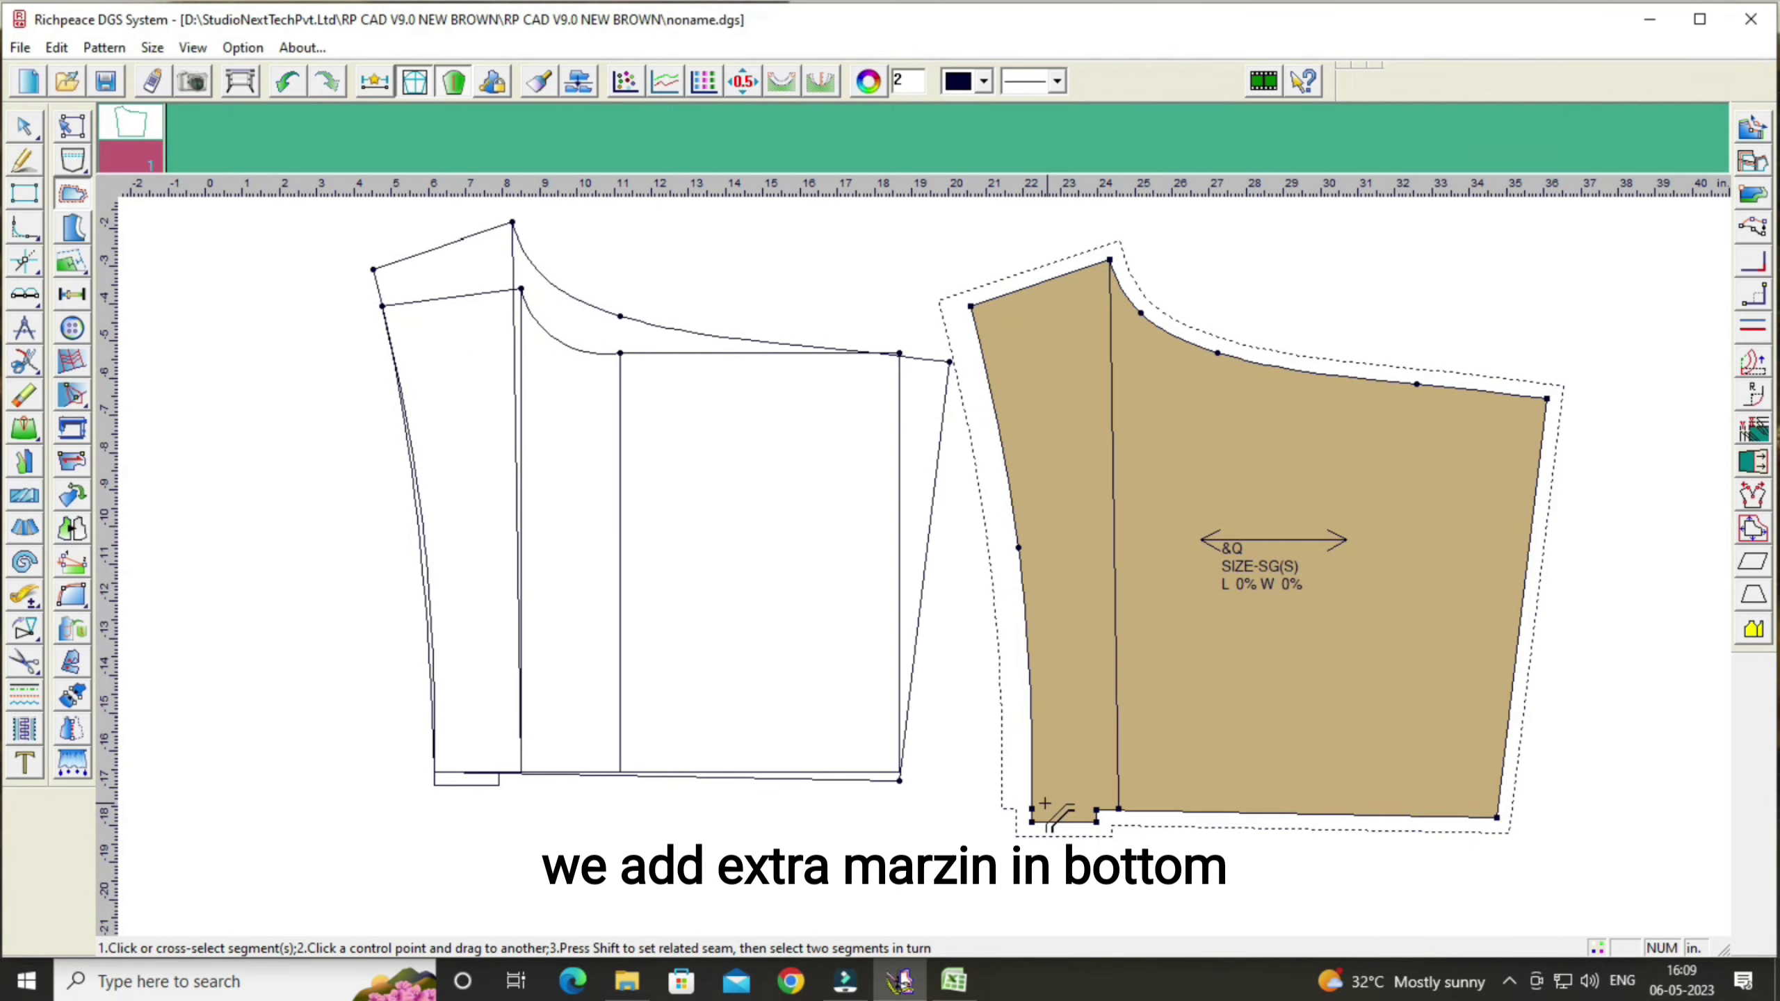
scroll(1045, 804, "up", 3)
scroll(932, 596, "up", 1)
Step: Widen the bottom-left corner's end fold to a 0.8-inch hem allowance
left_click(915, 606)
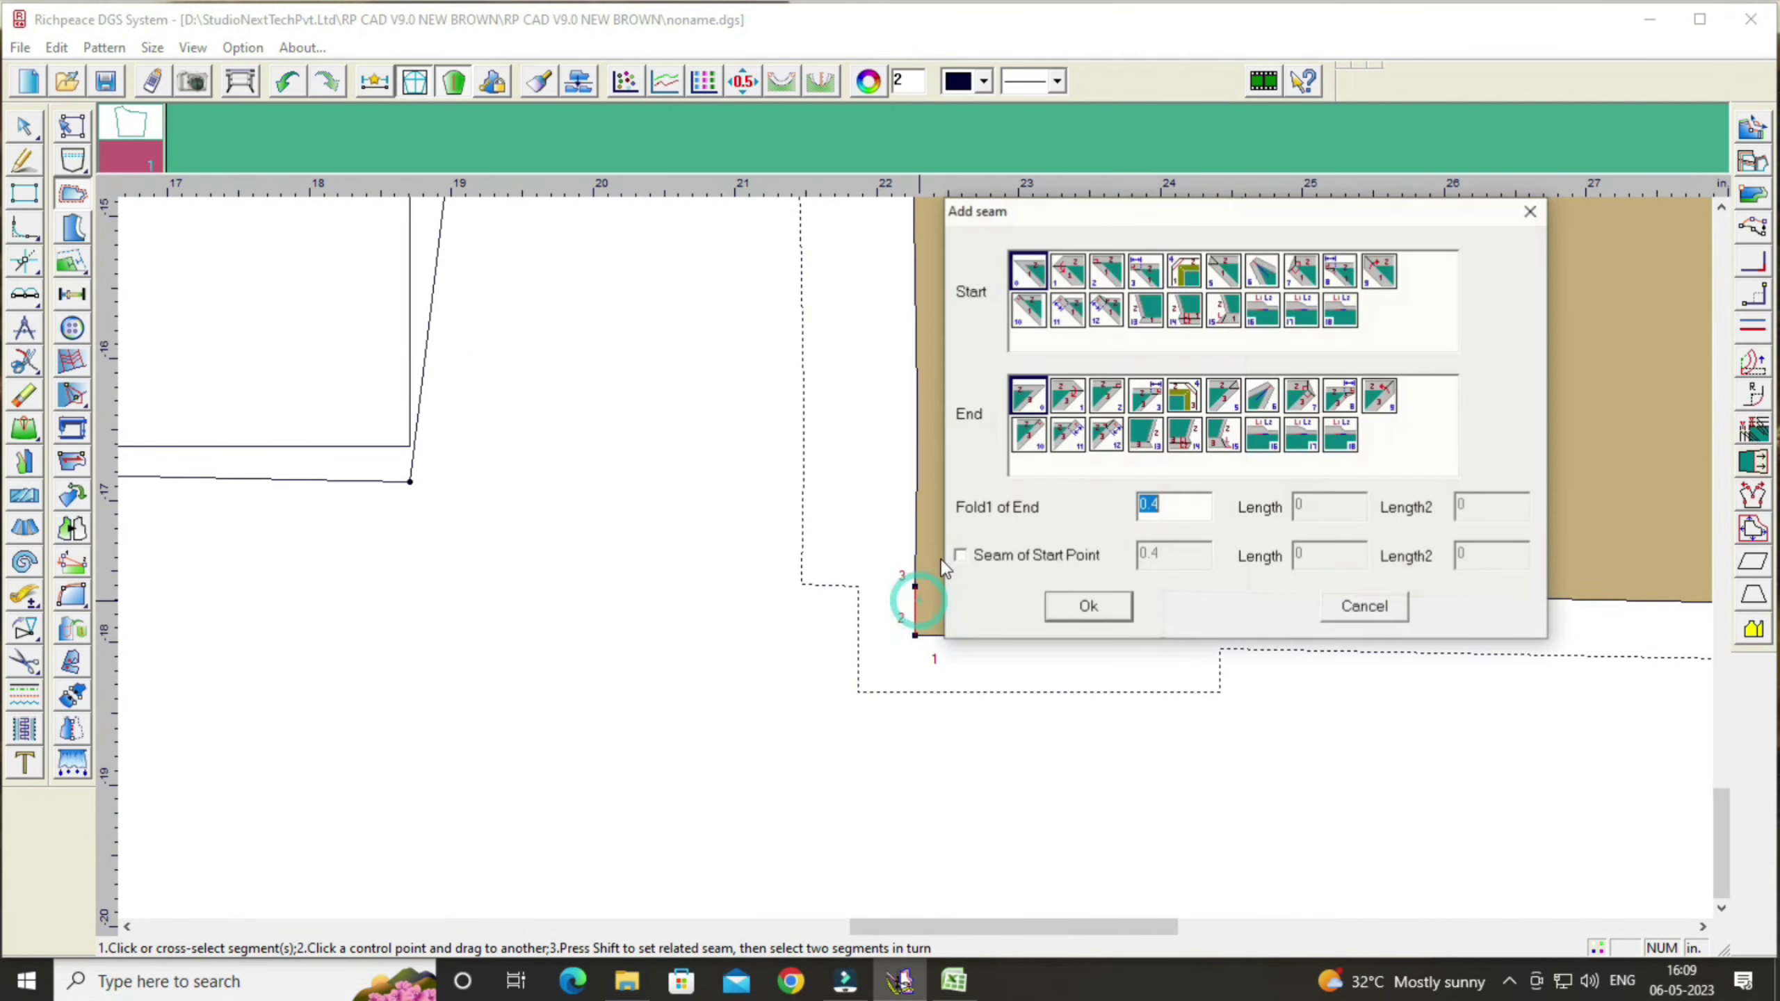
type("0")
left_click(1185, 503)
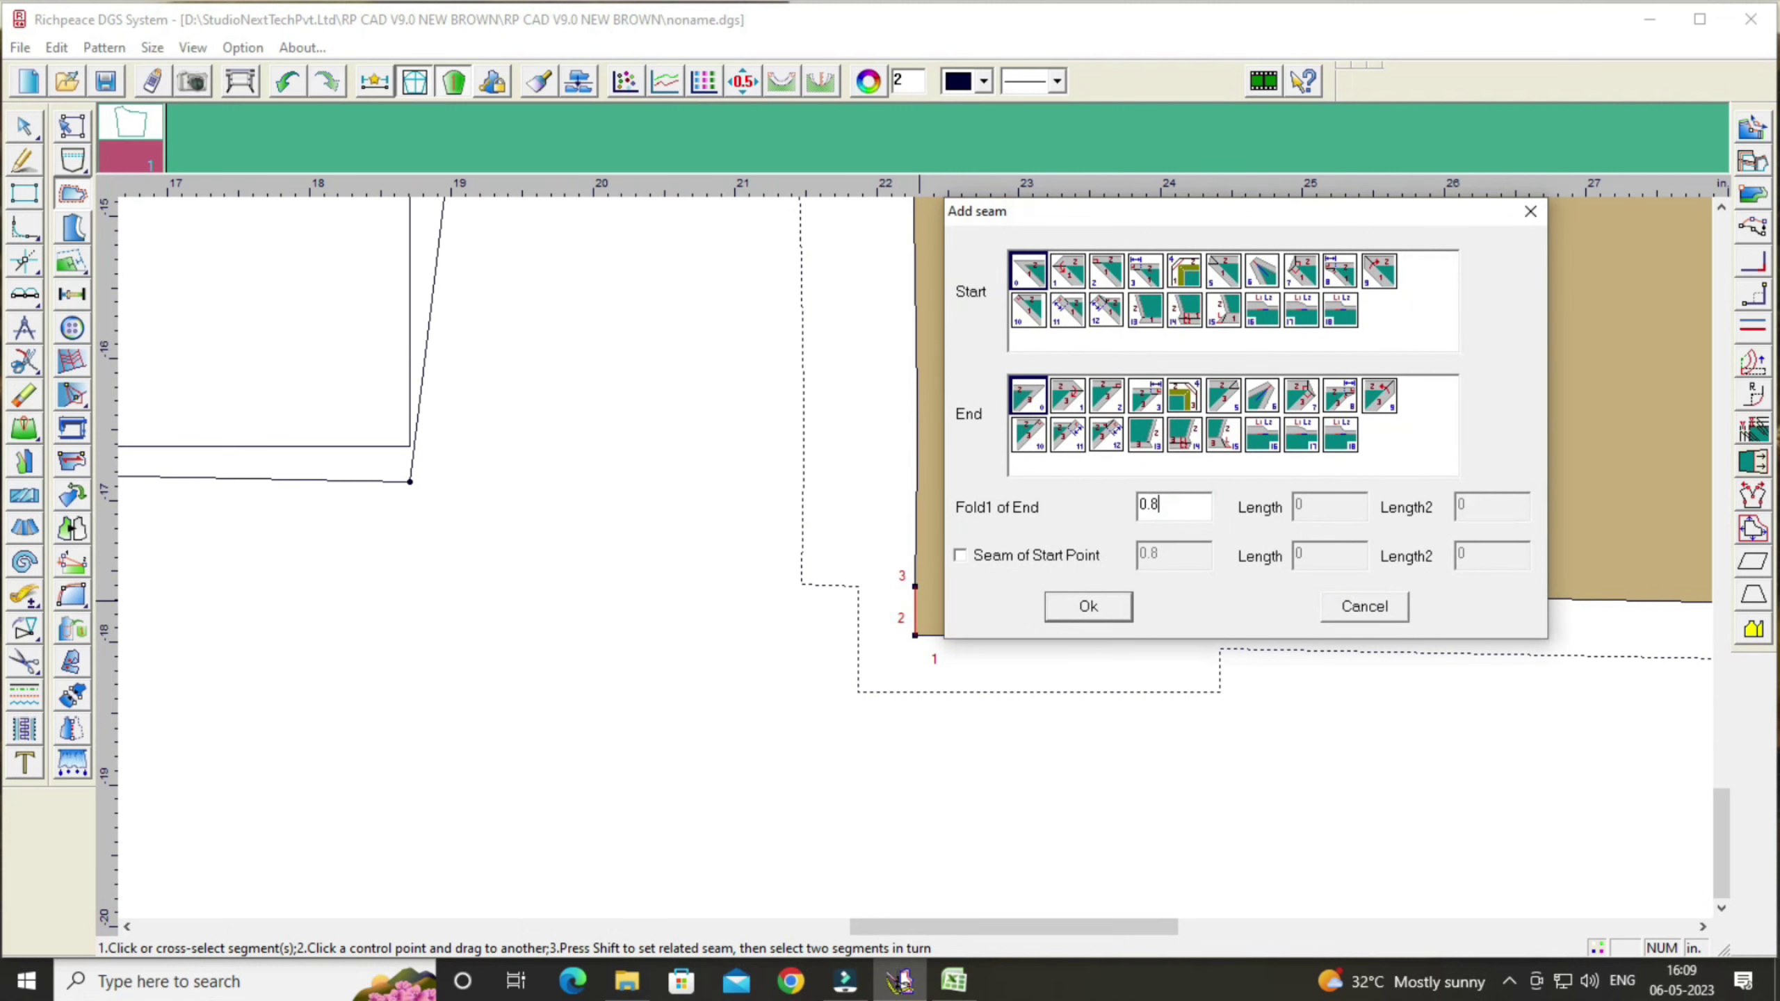
left_click(1088, 606)
scroll(922, 568, "down", 1)
scroll(926, 557, "down", 1)
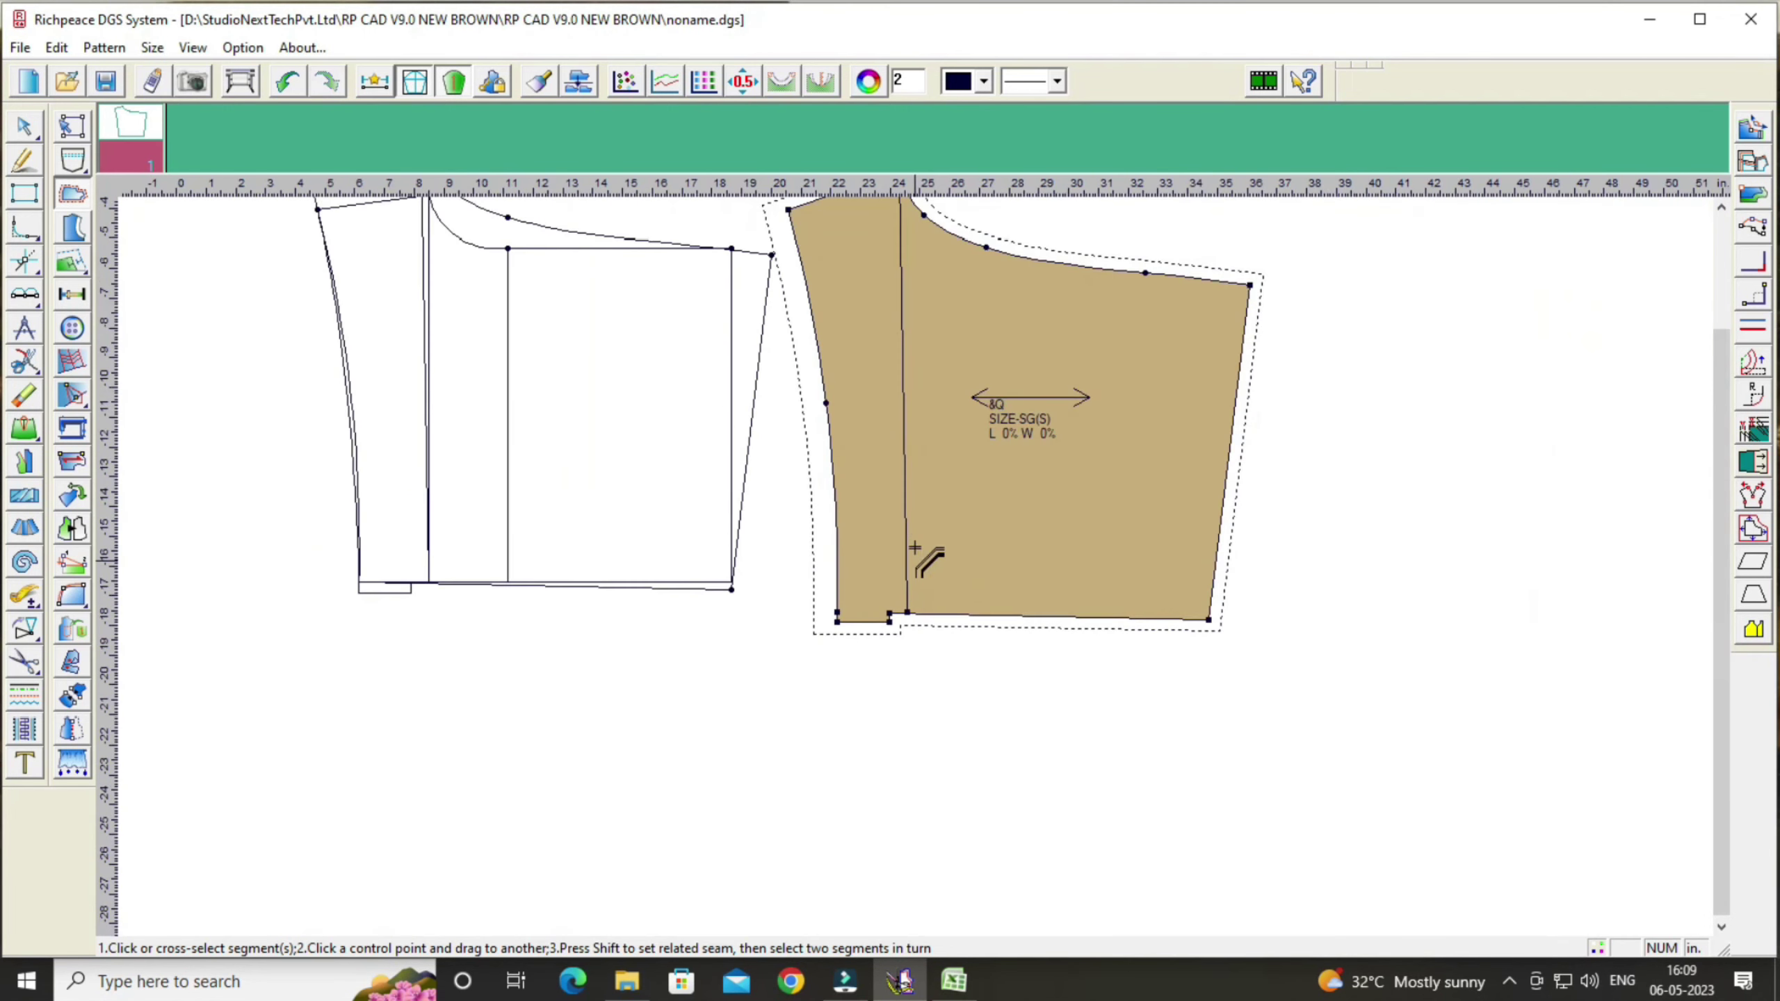
scroll(917, 490, "down", 1)
scroll(904, 420, "up", 2)
scroll(932, 568, "down", 1)
scroll(921, 596, "up", 1)
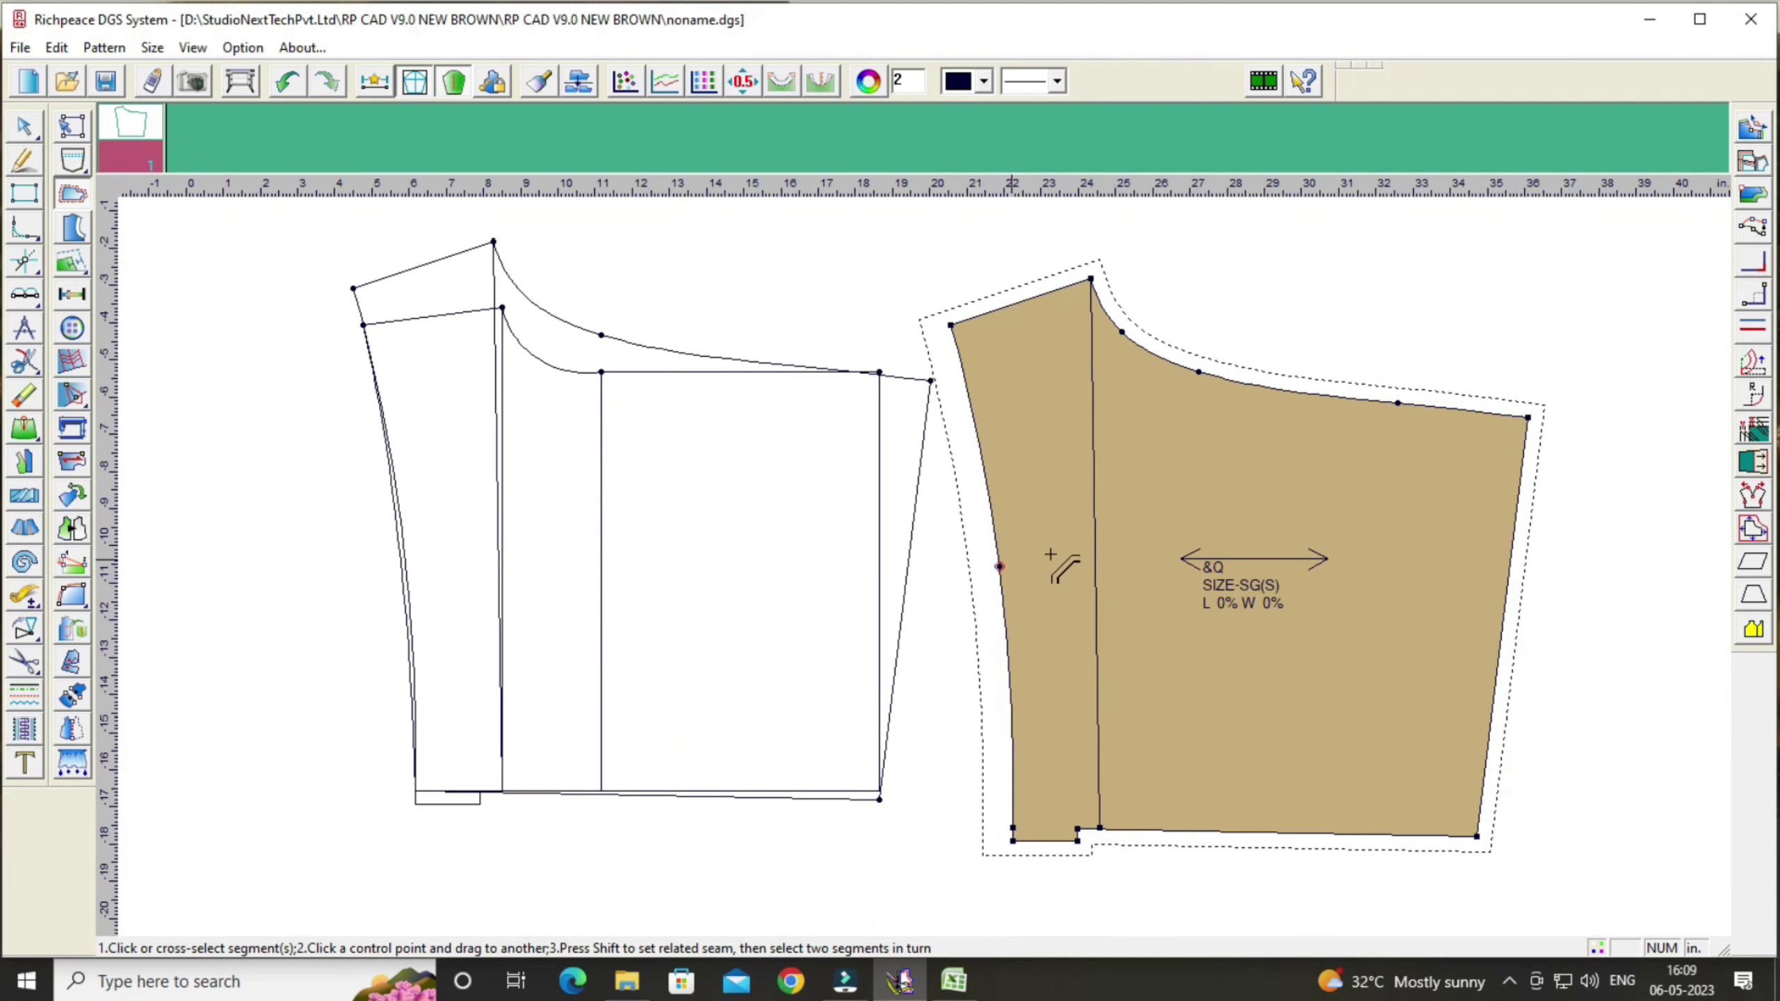
right_click(1275, 282)
Step: Nudge the back piece right and insert a point partway down its left side curve
left_click(1406, 302)
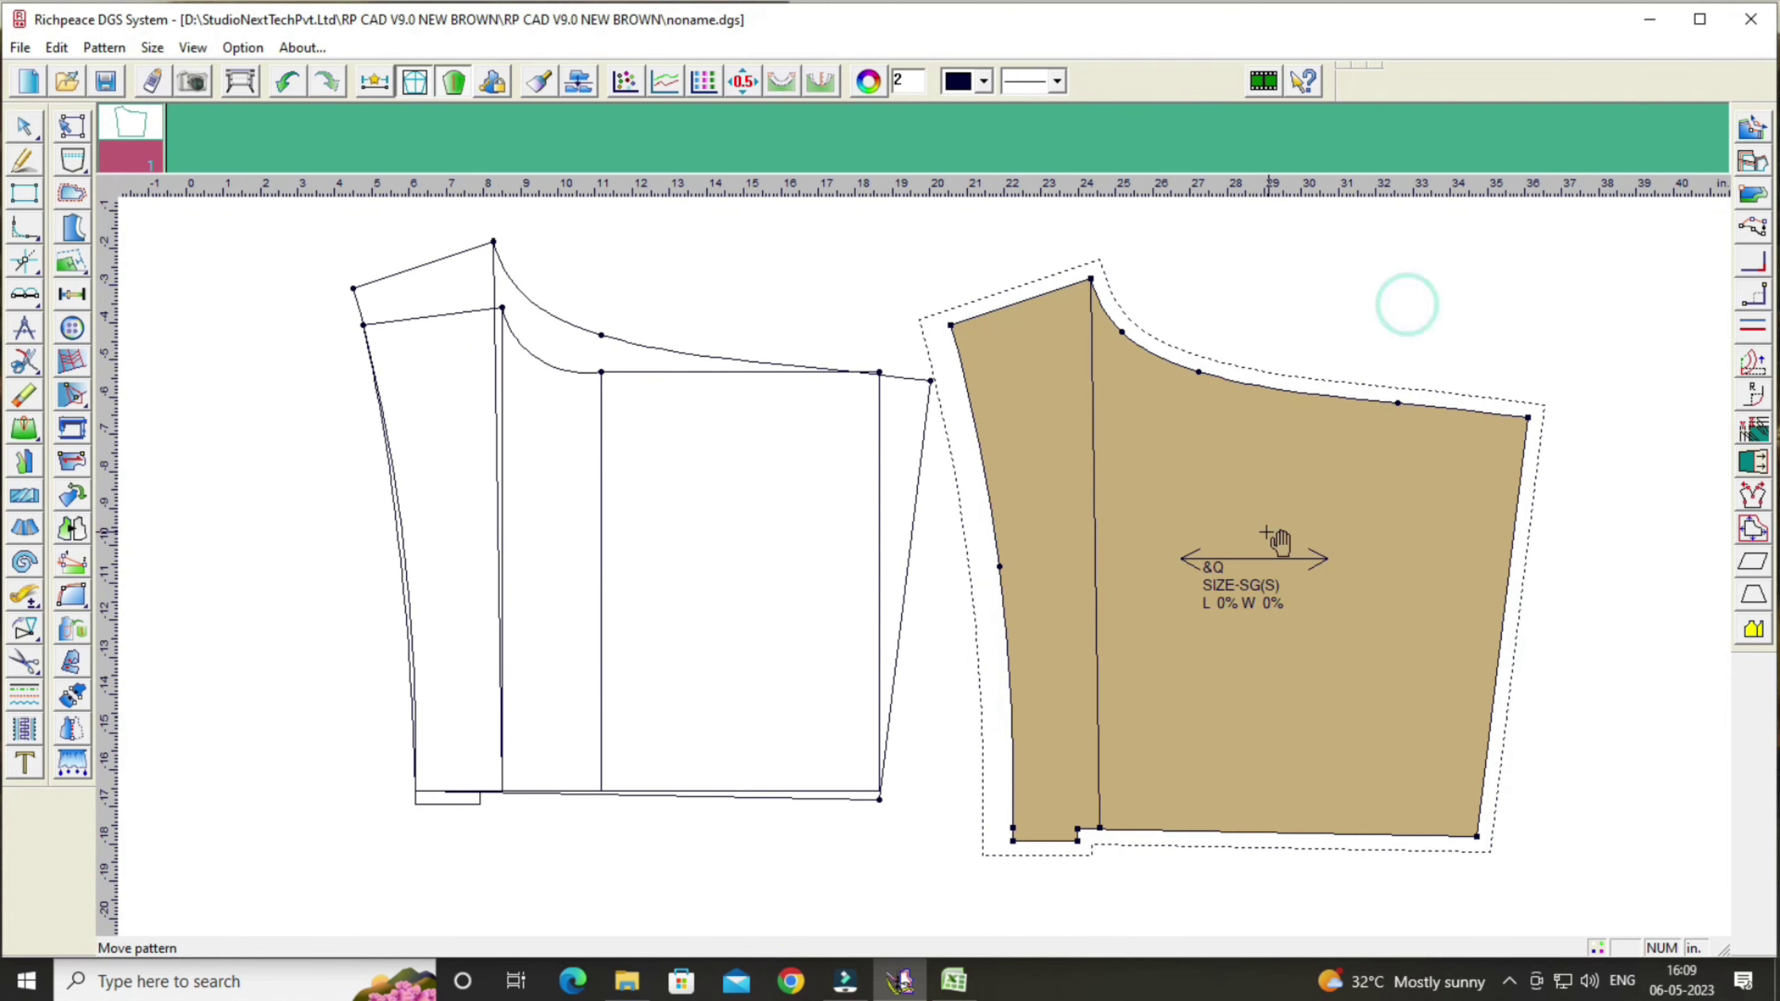
mouse_move(1269, 540)
left_mouse_down()
mouse_move(1340, 519)
mouse_move(1325, 544)
left_mouse_up()
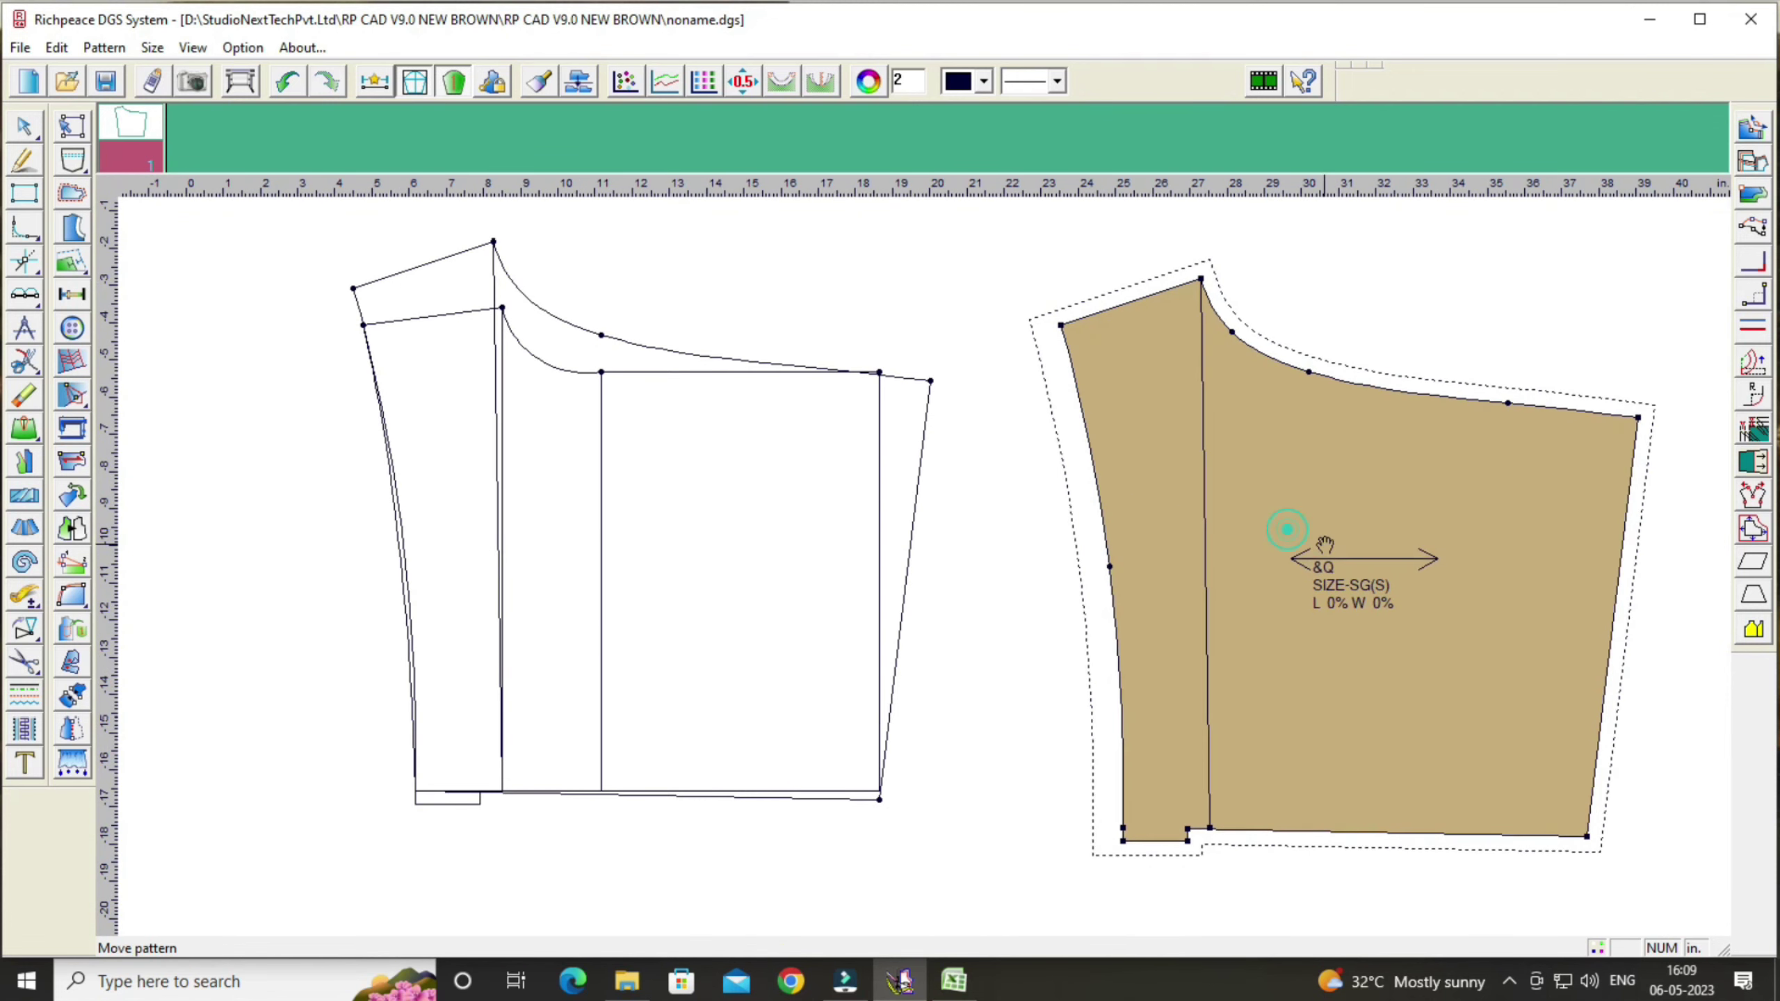
right_click(1004, 676)
left_click(1009, 694)
left_click(1110, 568)
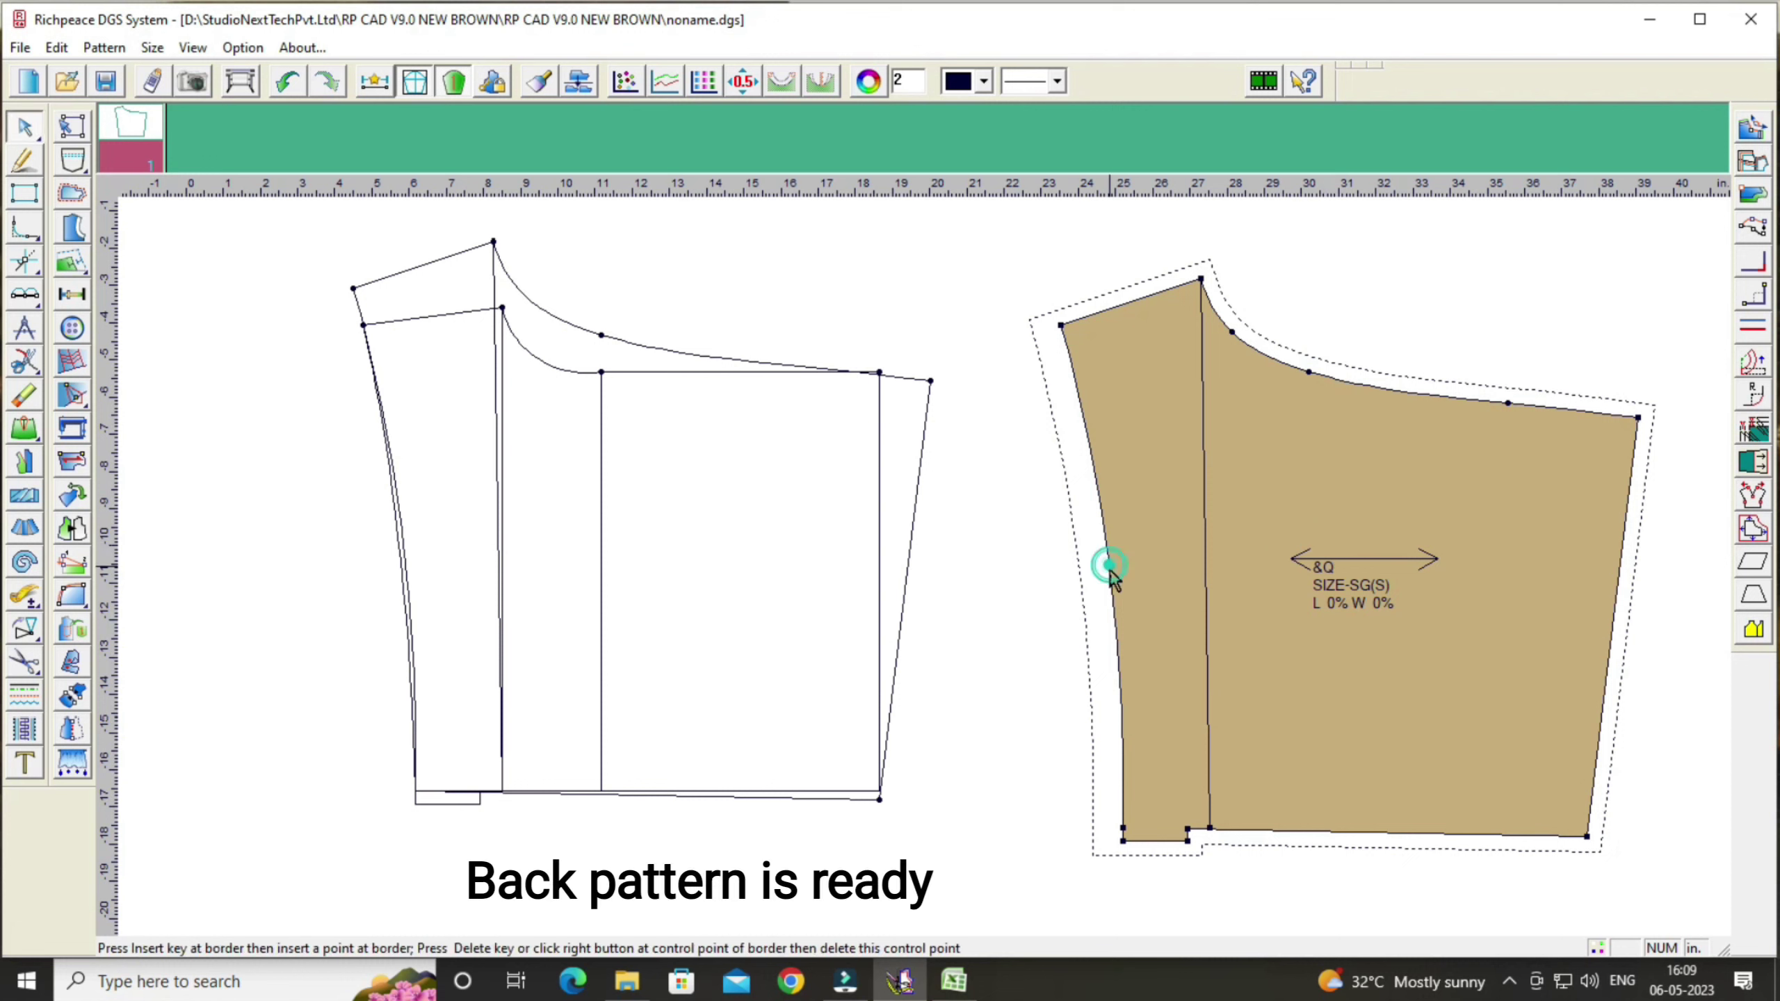
left_click(1107, 571)
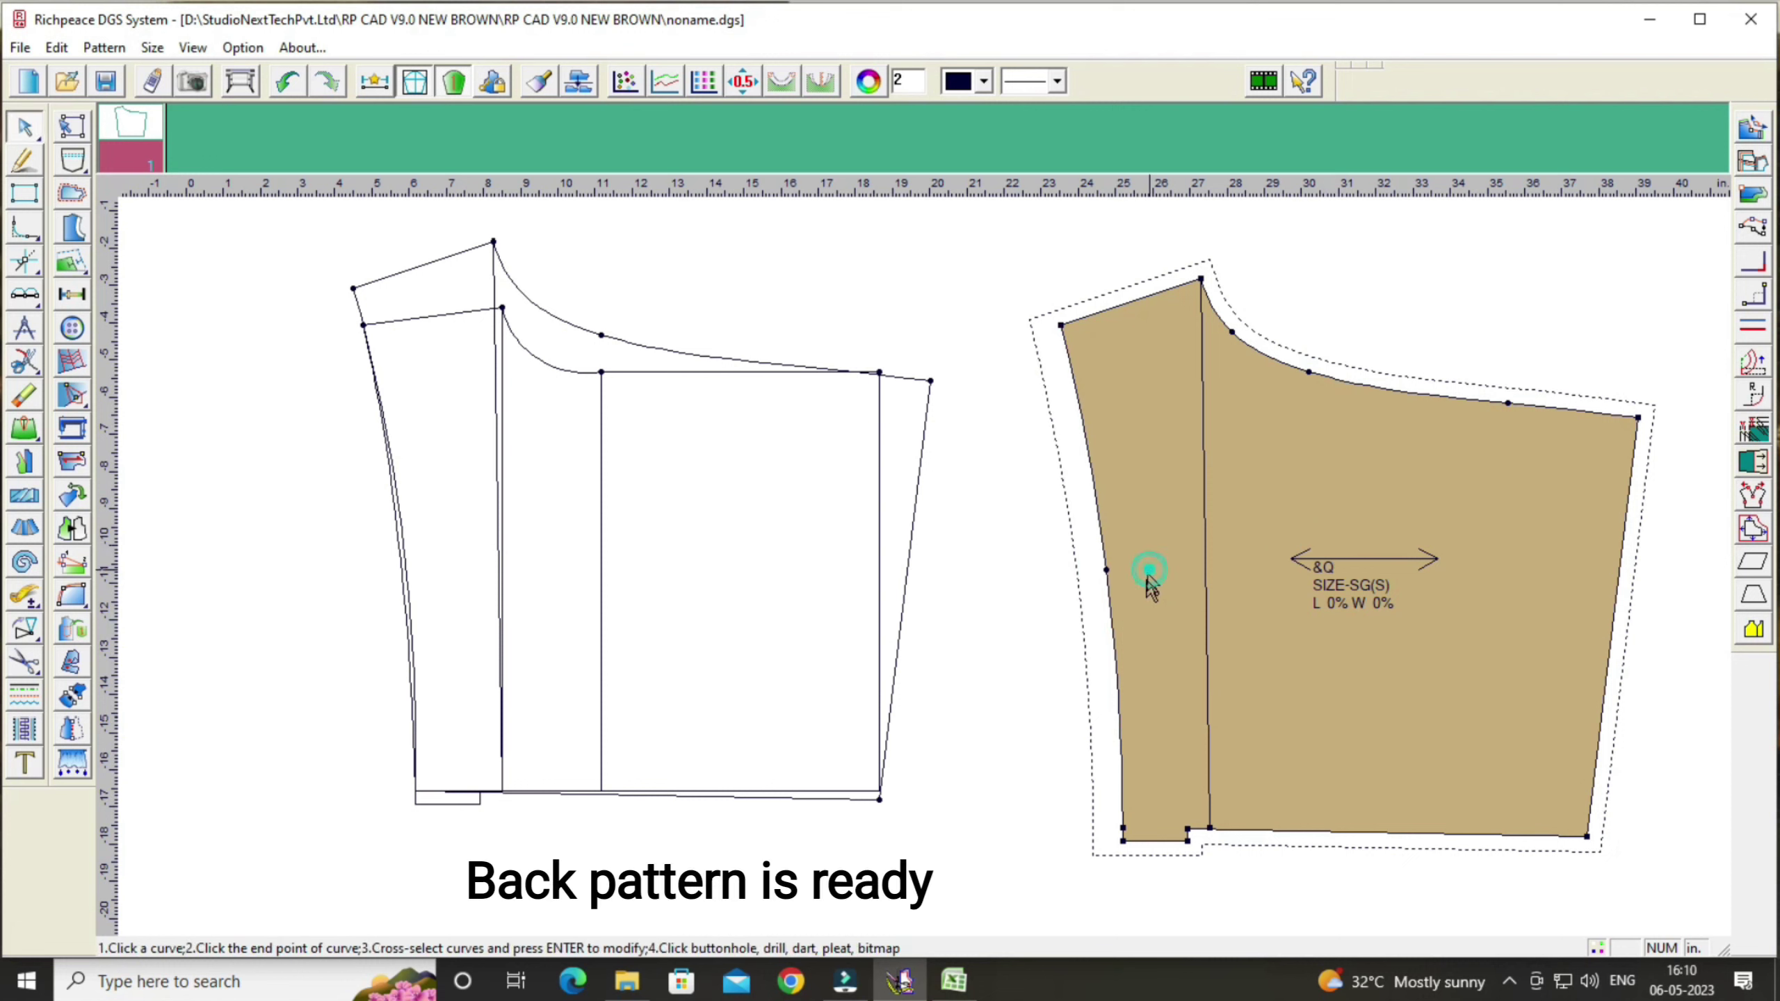
left_click(1117, 685)
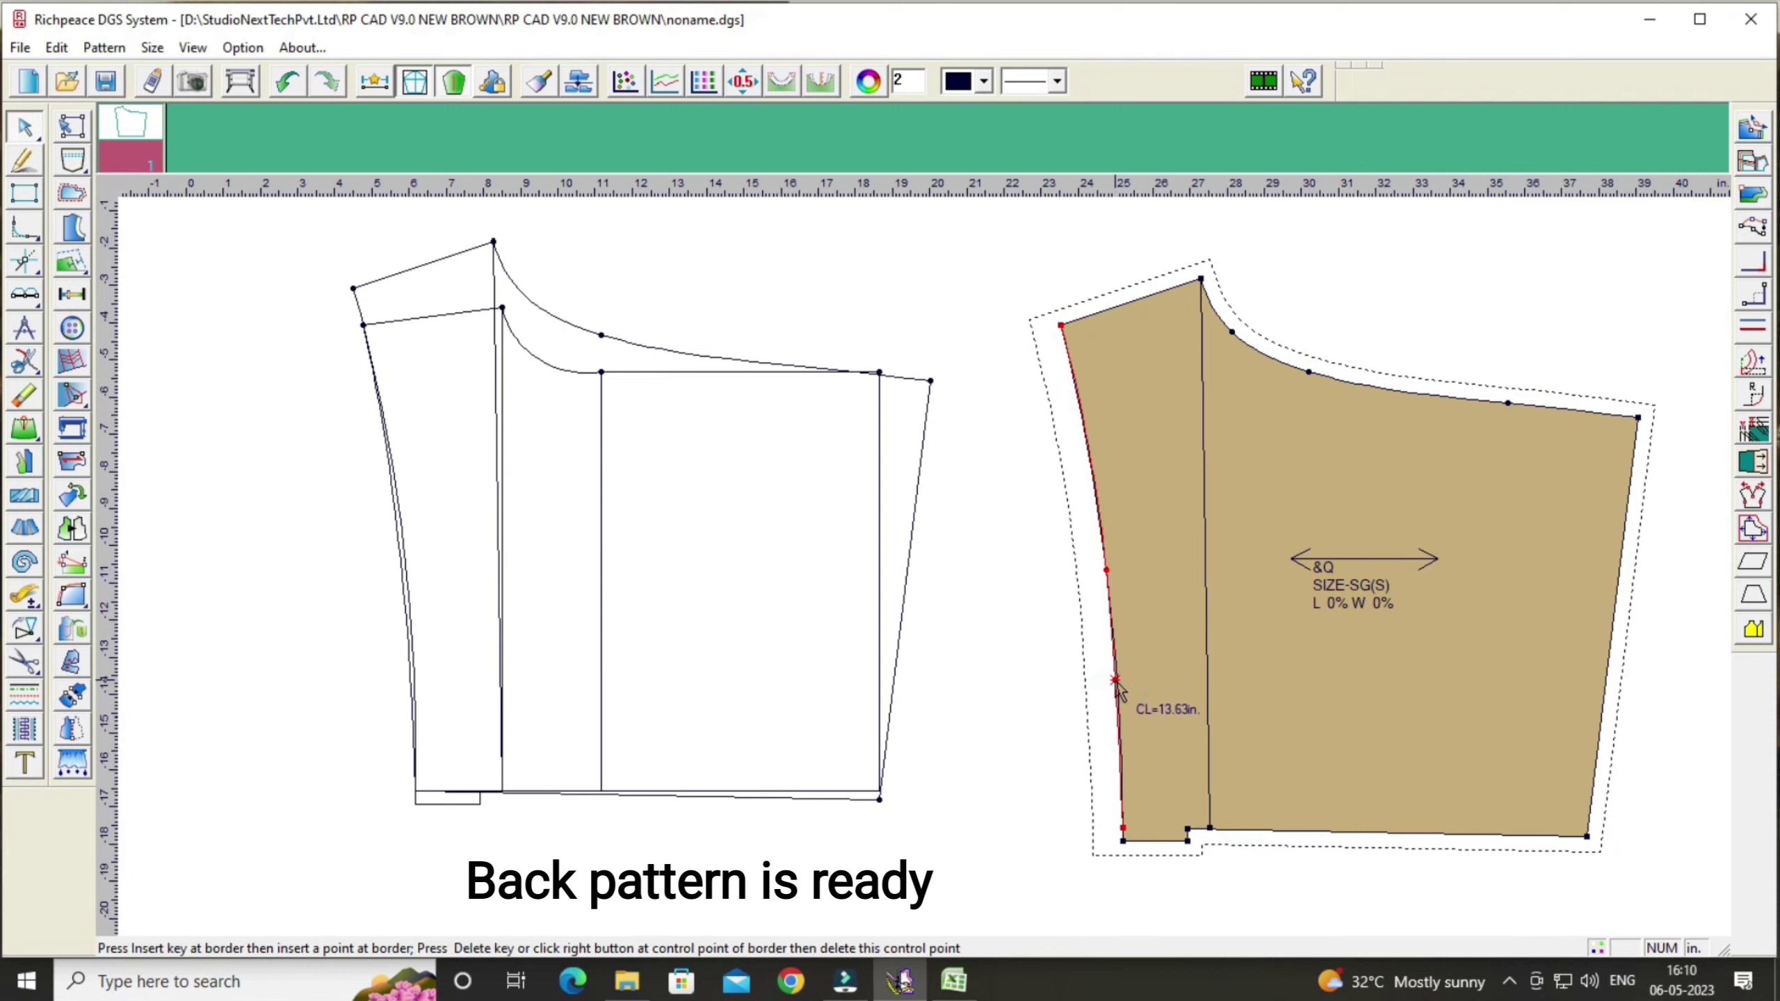
right_click(1089, 697)
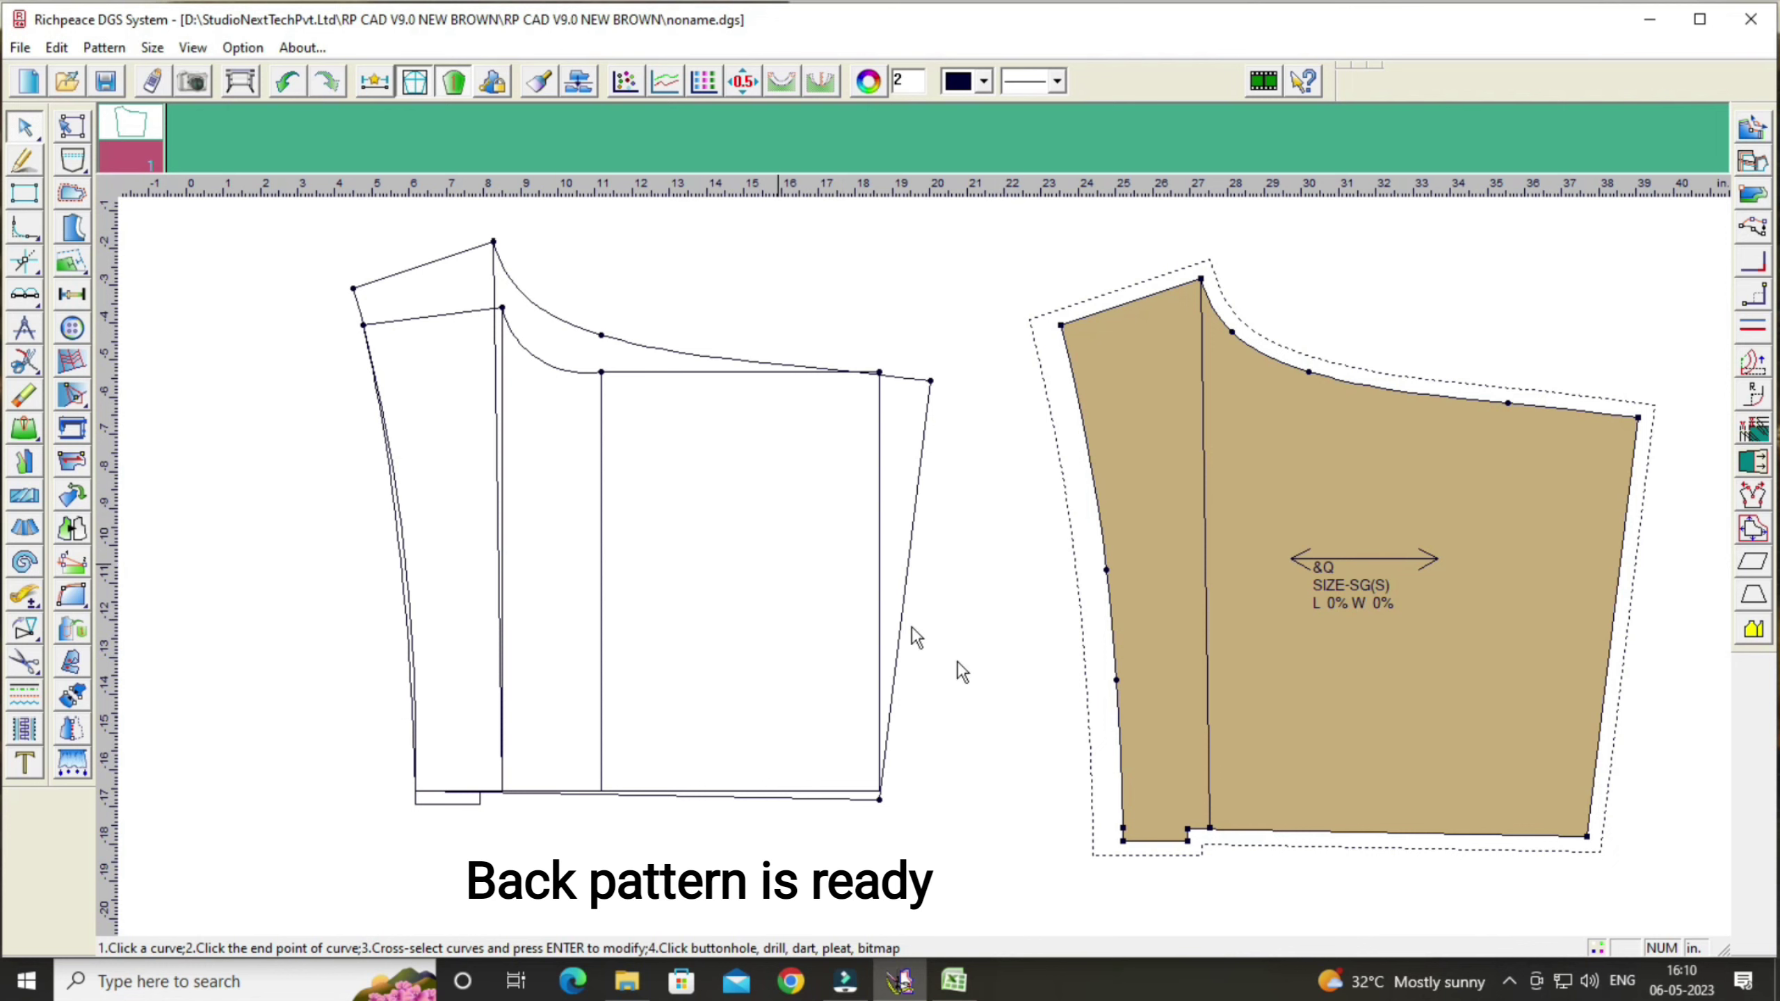
Step: Return to Move pattern and shift the view with the Left arrow key
right_click(943, 694)
left_click(1079, 717)
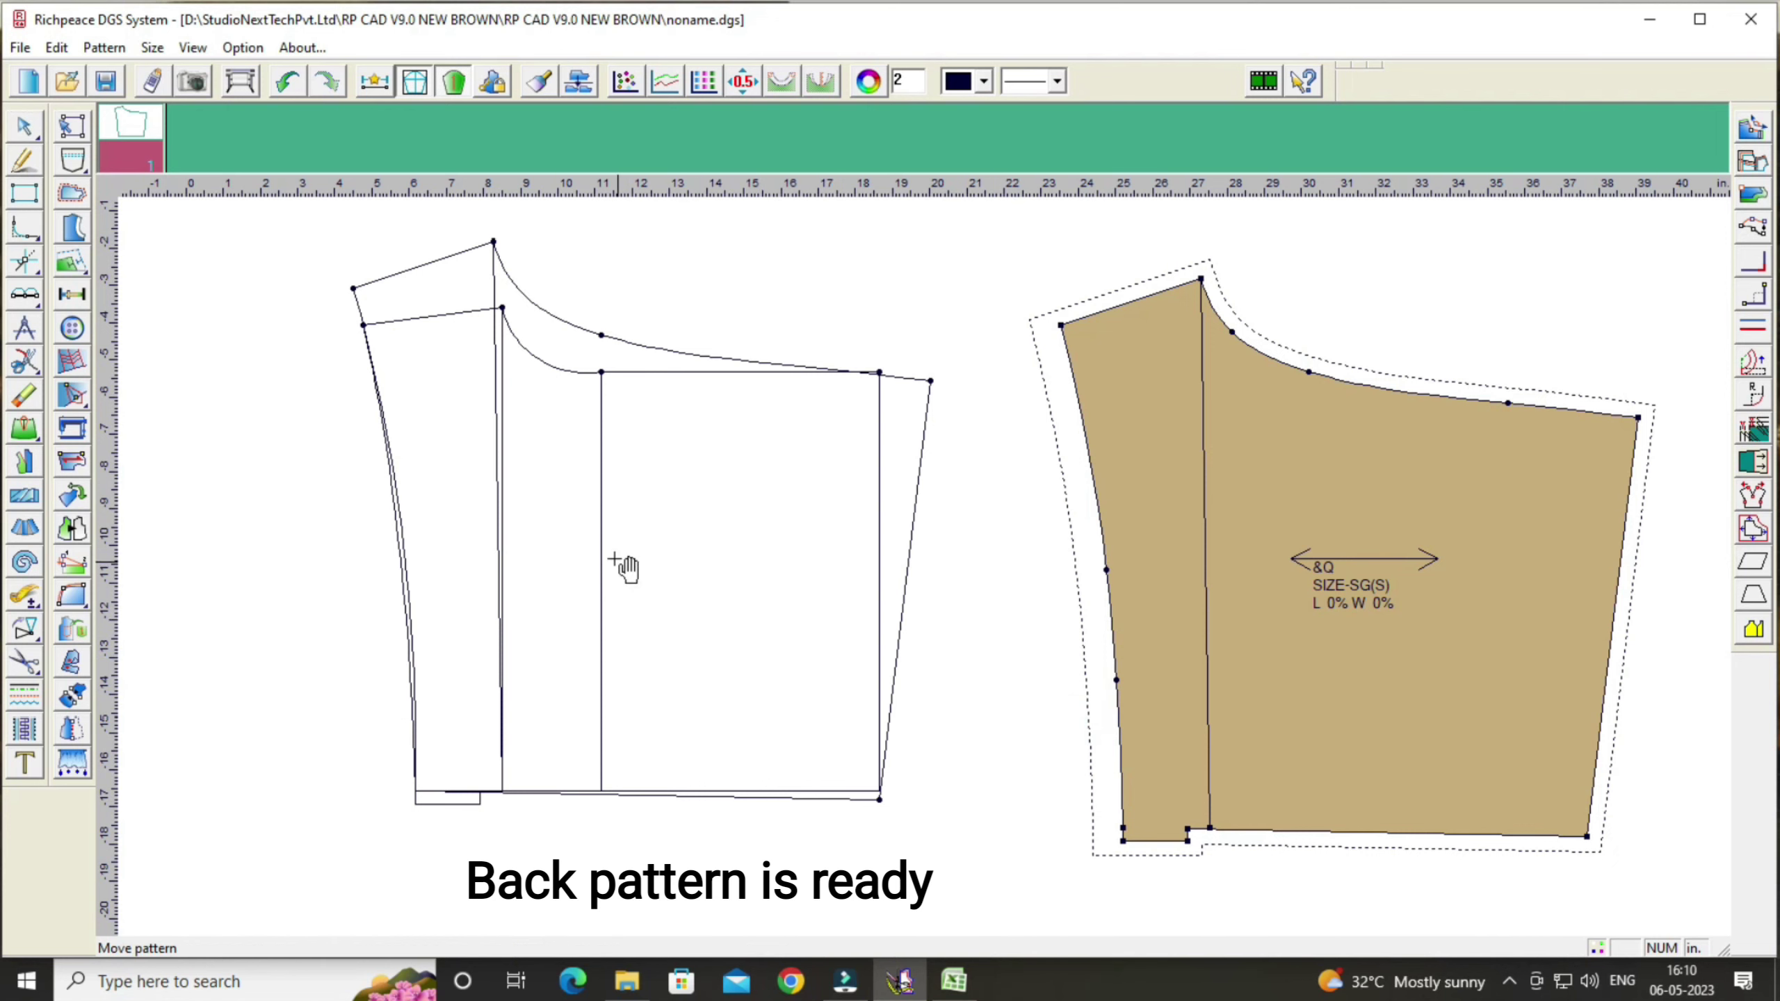
key("Left")
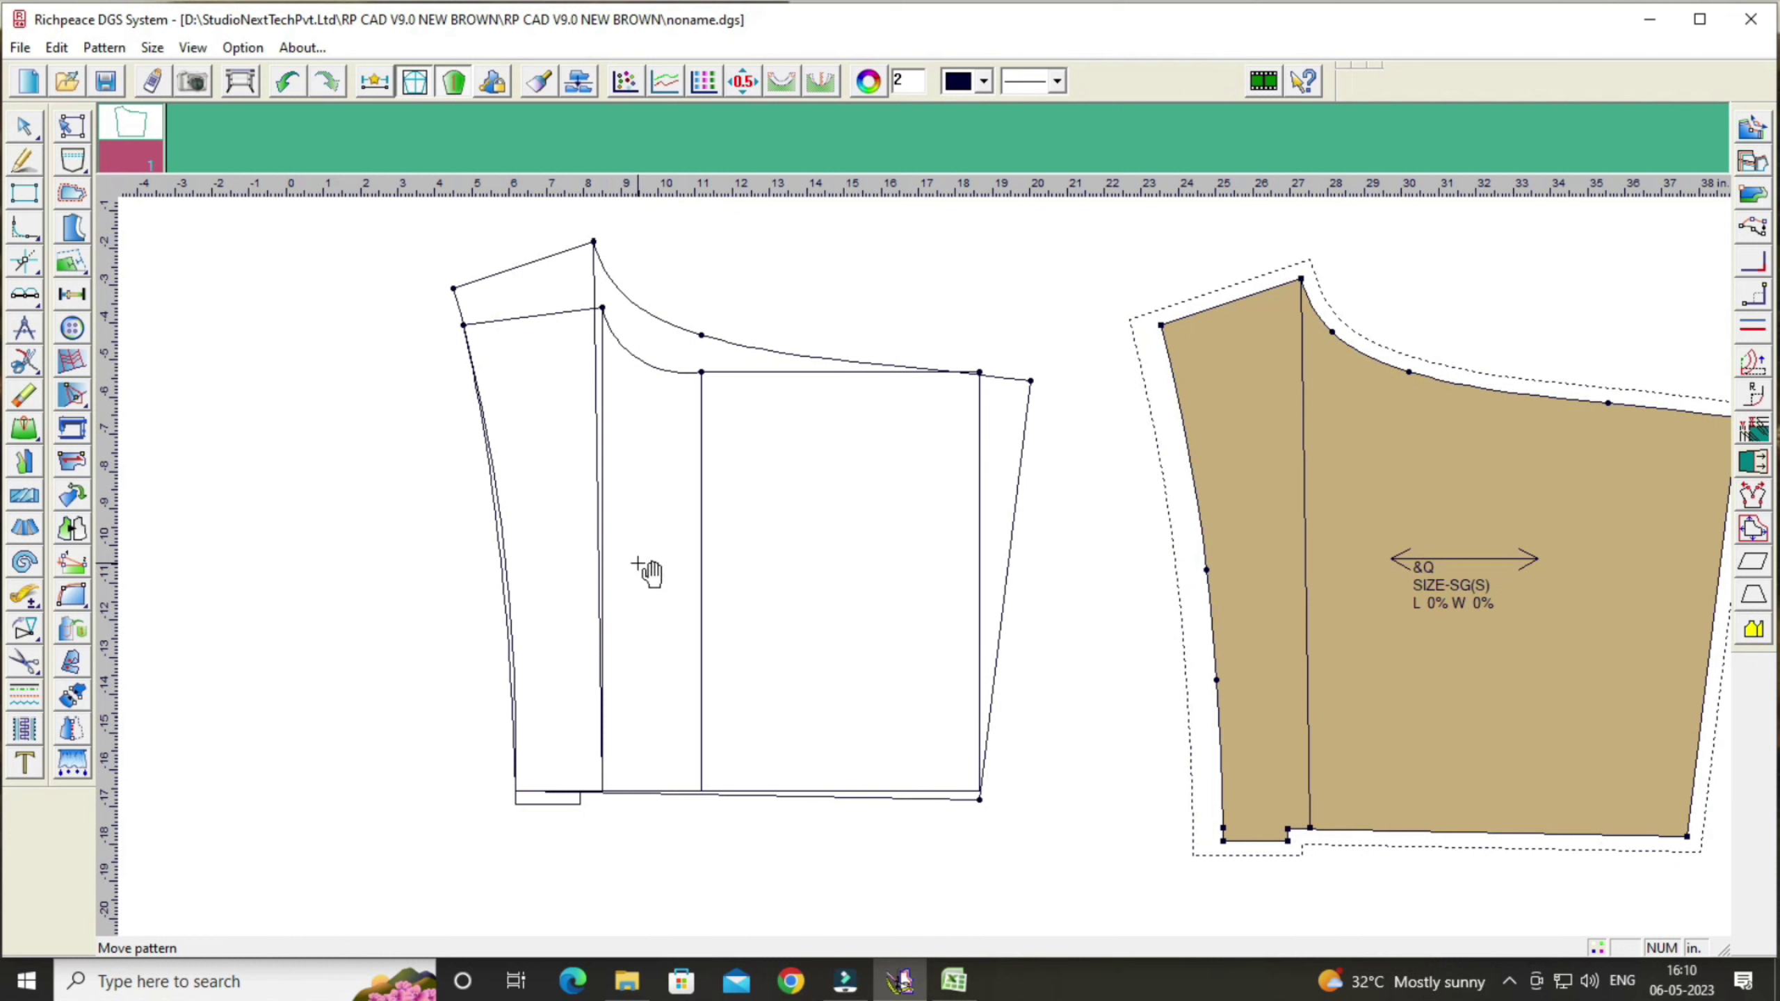
Step: Erase the back-draft top, vertical, curved, doubled left, slanted right and bottom lines plus the stray point
left_click(24, 400)
left_click(497, 272)
left_click(595, 280)
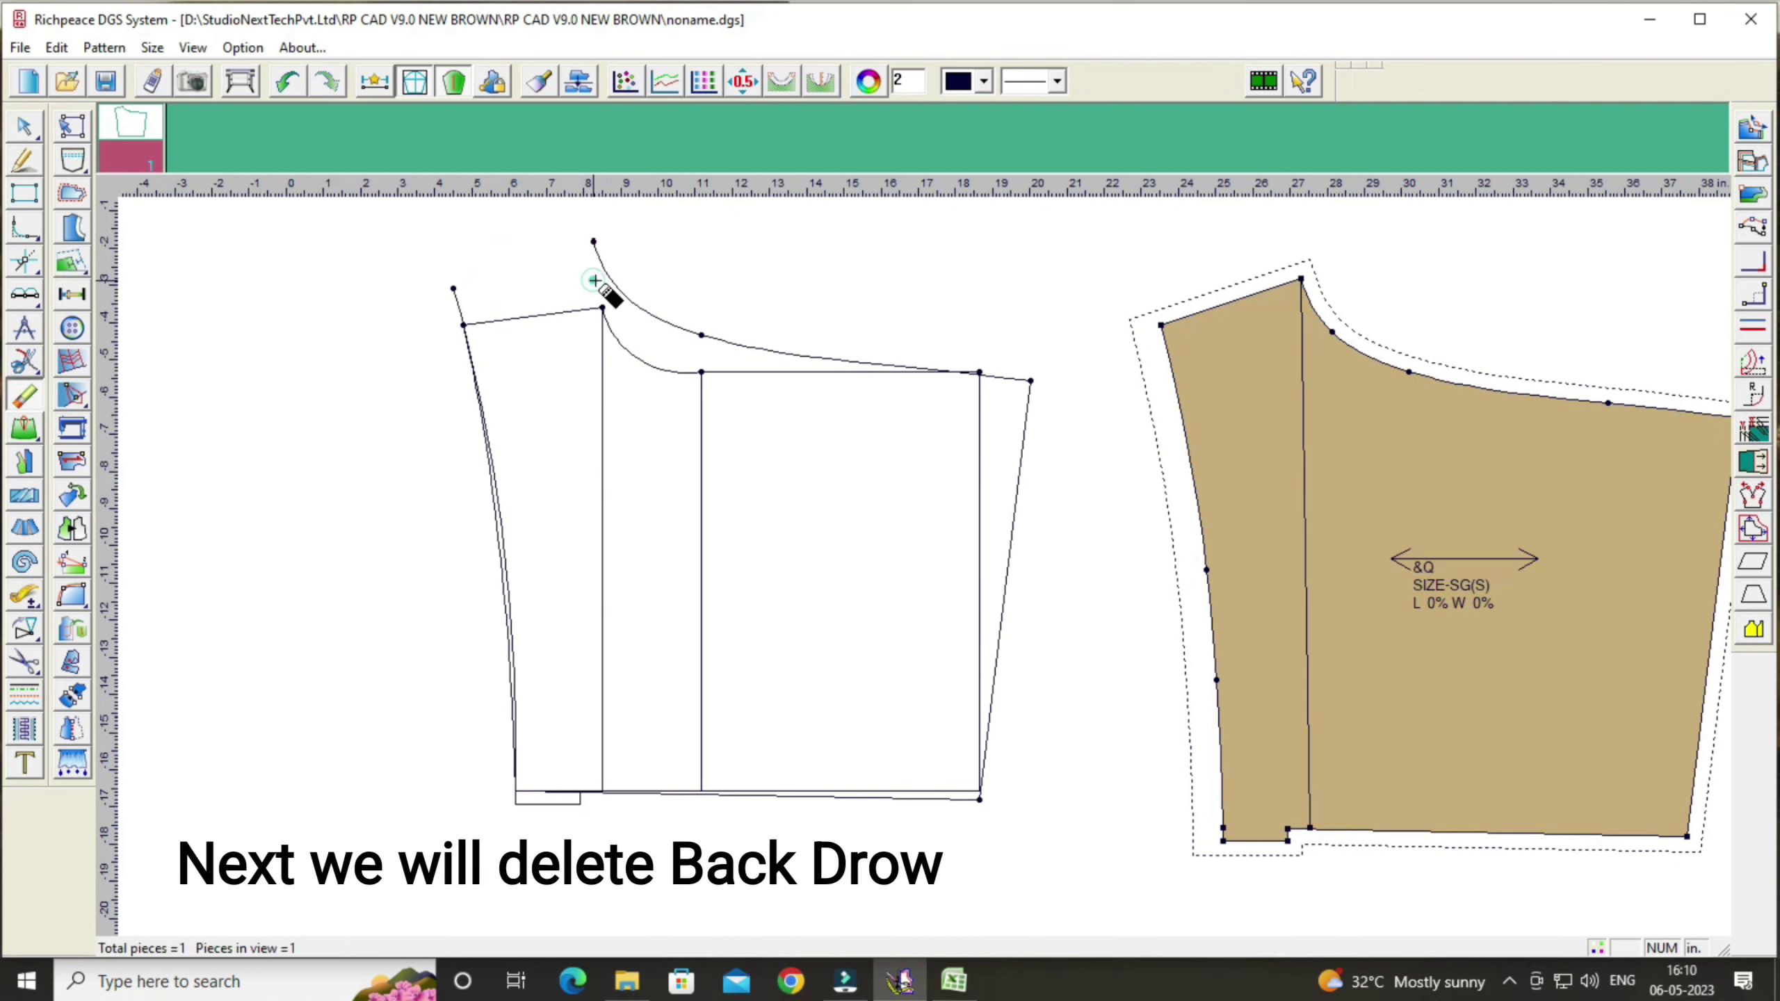
left_click(655, 311)
left_click(702, 333)
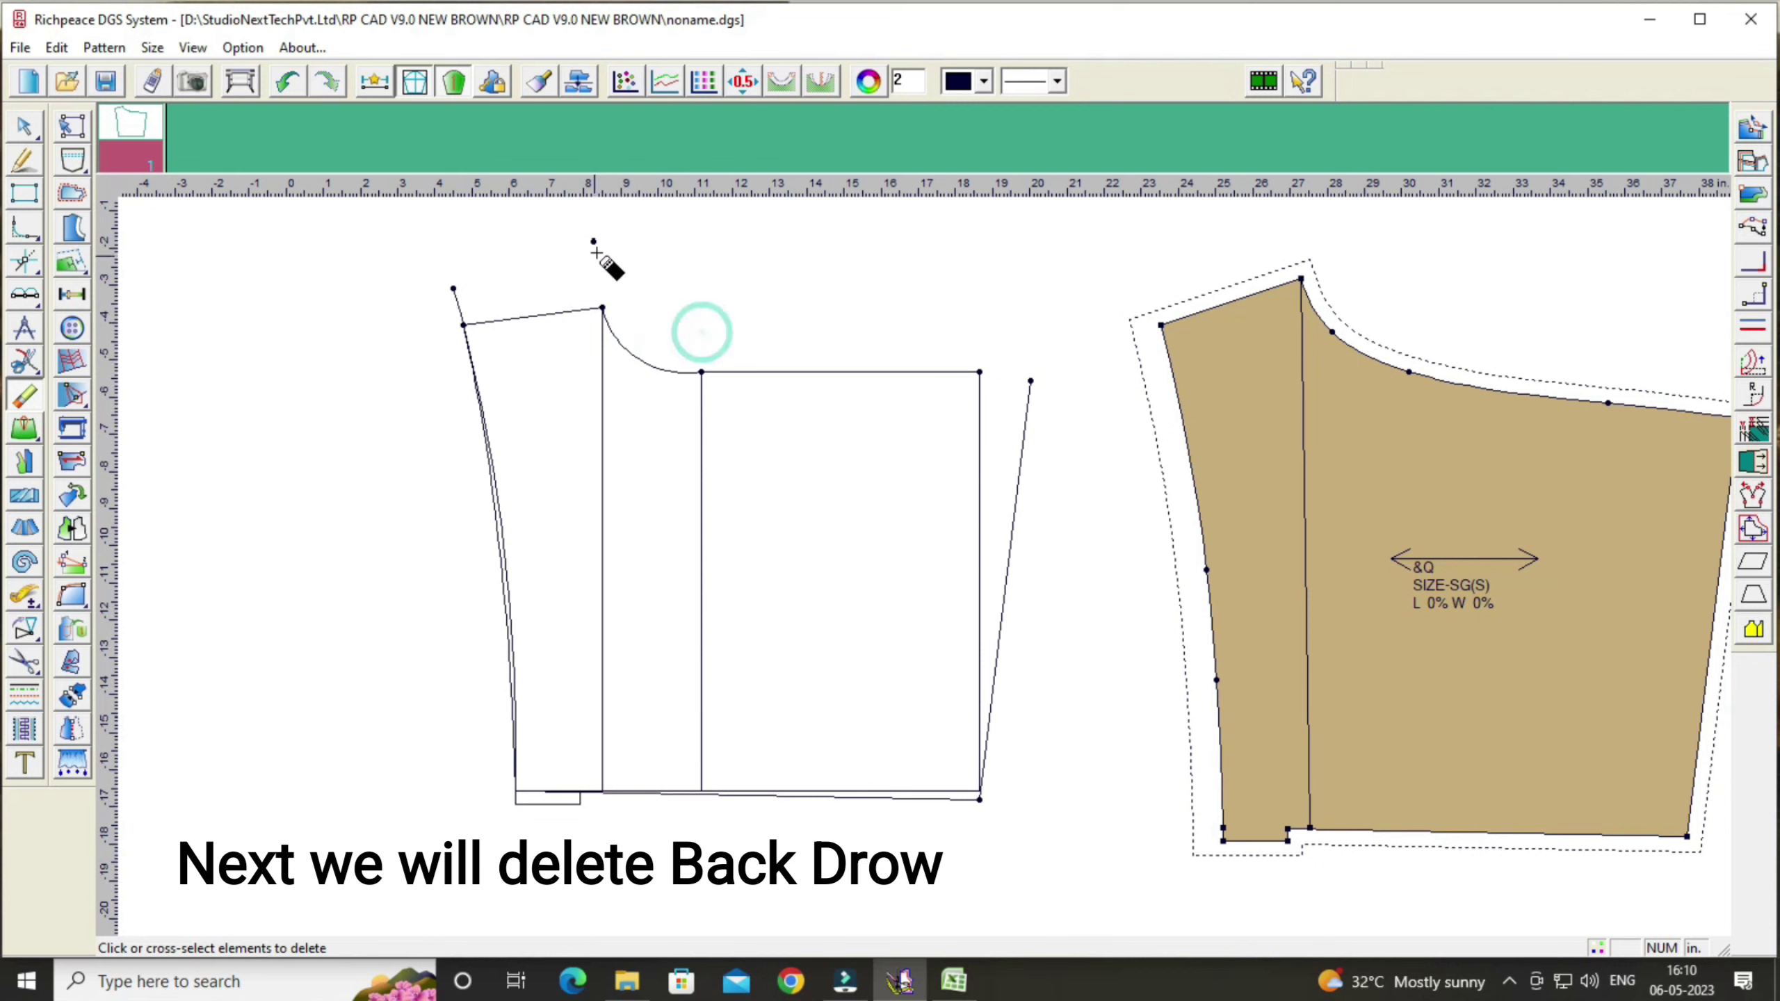
left_click(594, 242)
left_click(457, 301)
left_click(458, 304)
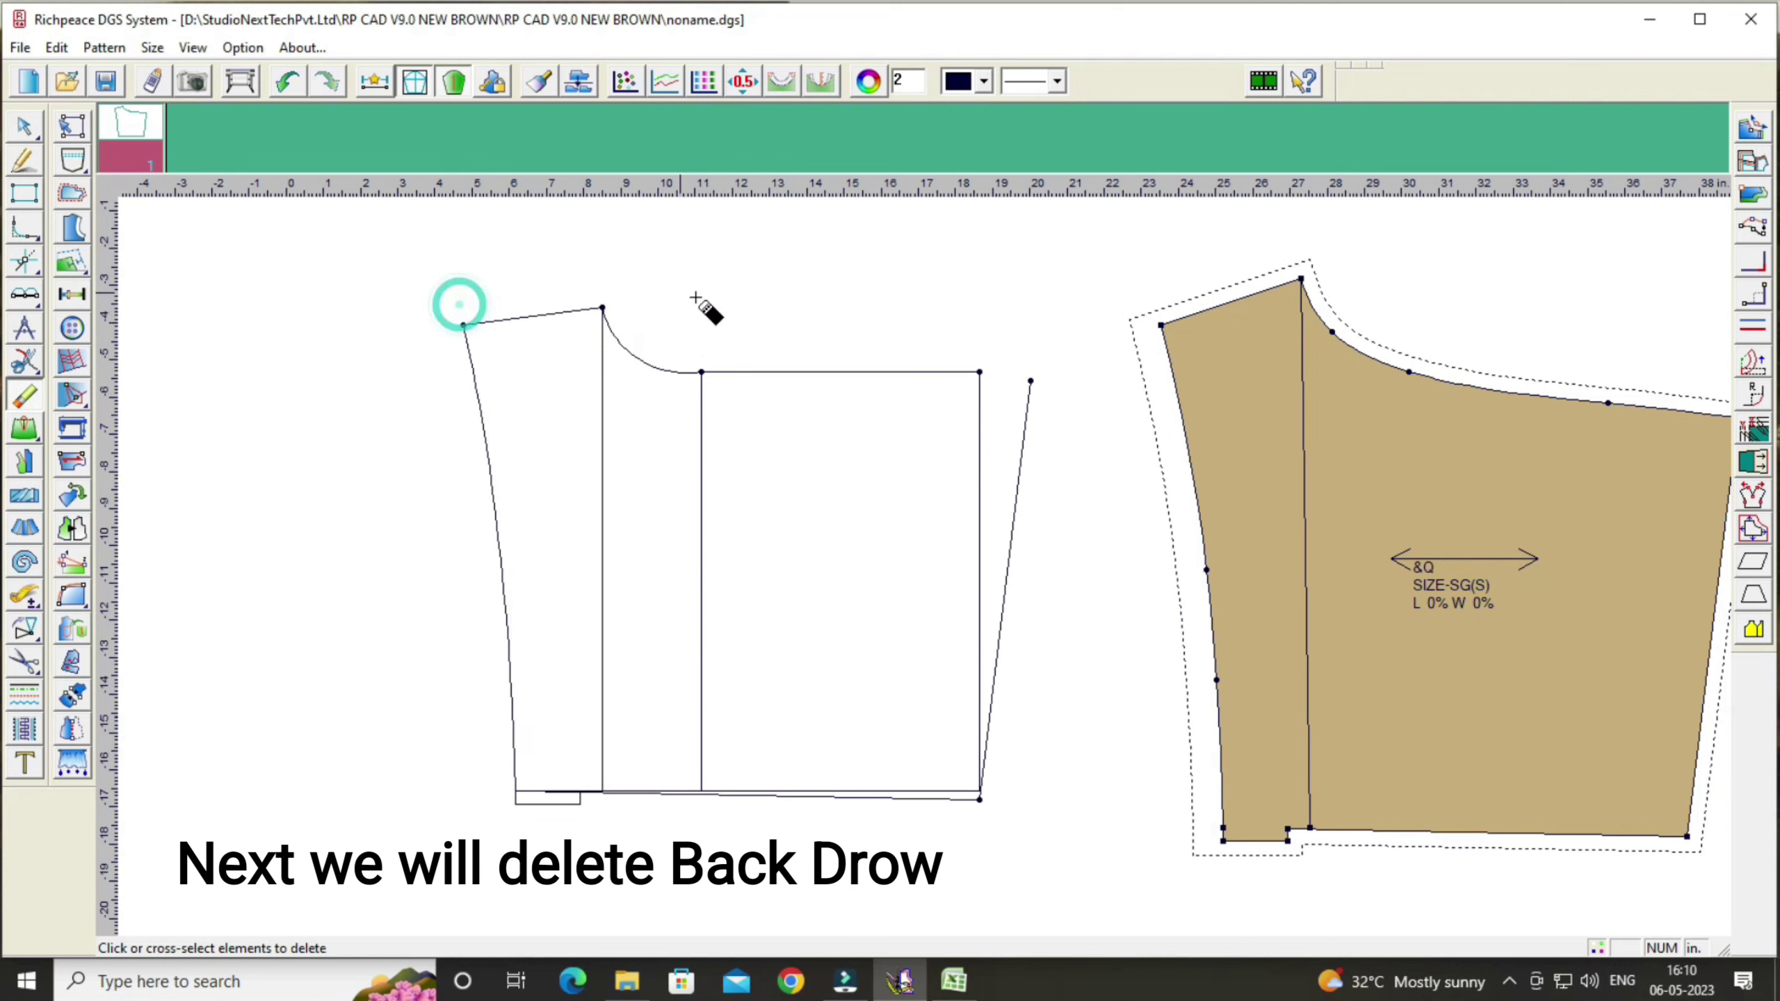
left_click(1026, 426)
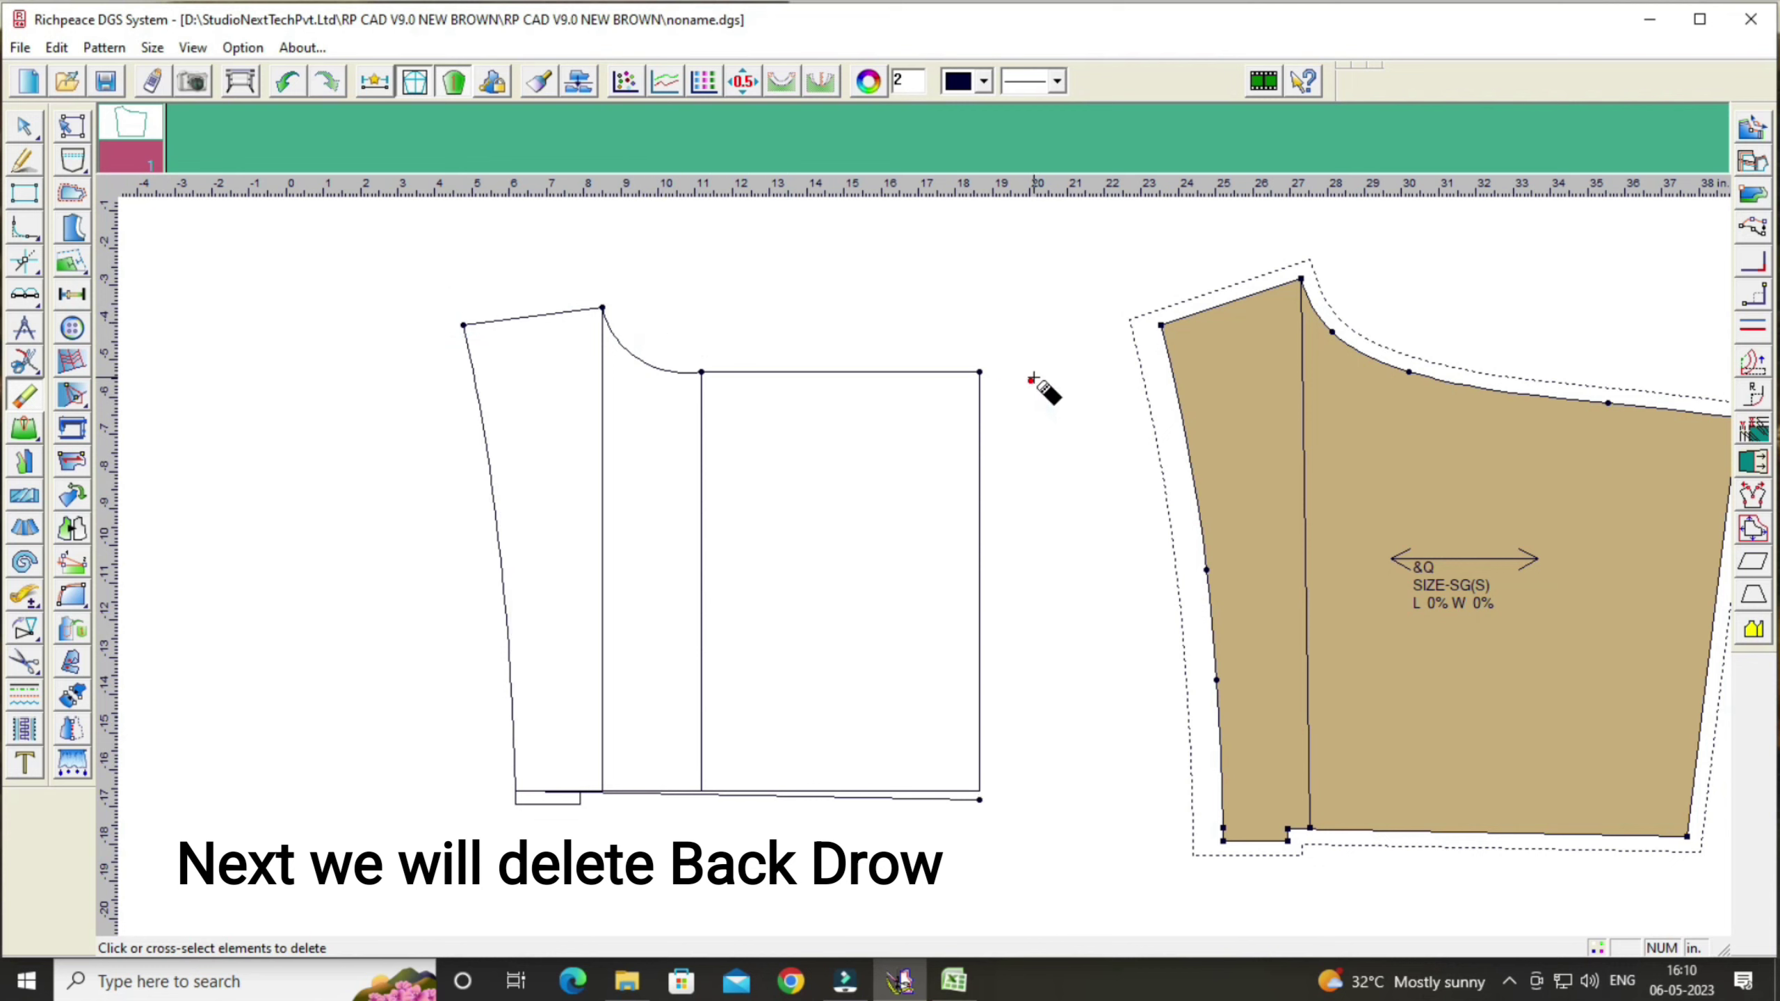
left_click(953, 798)
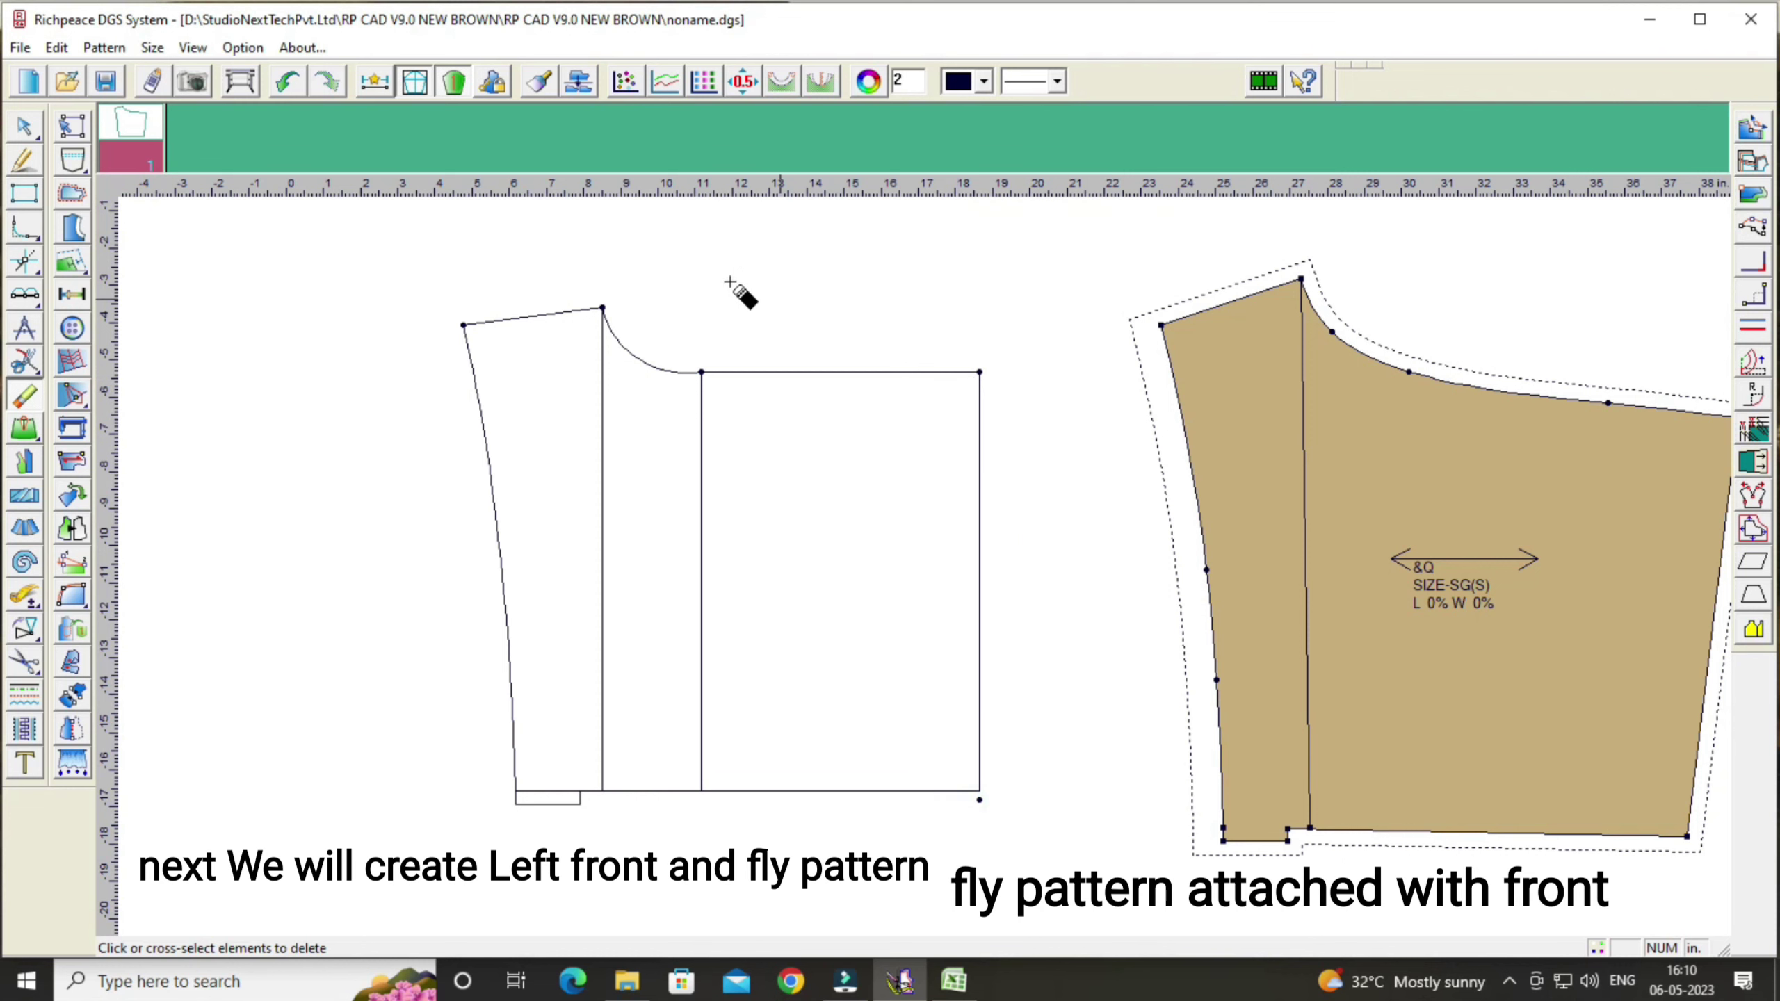
left_click(23, 160)
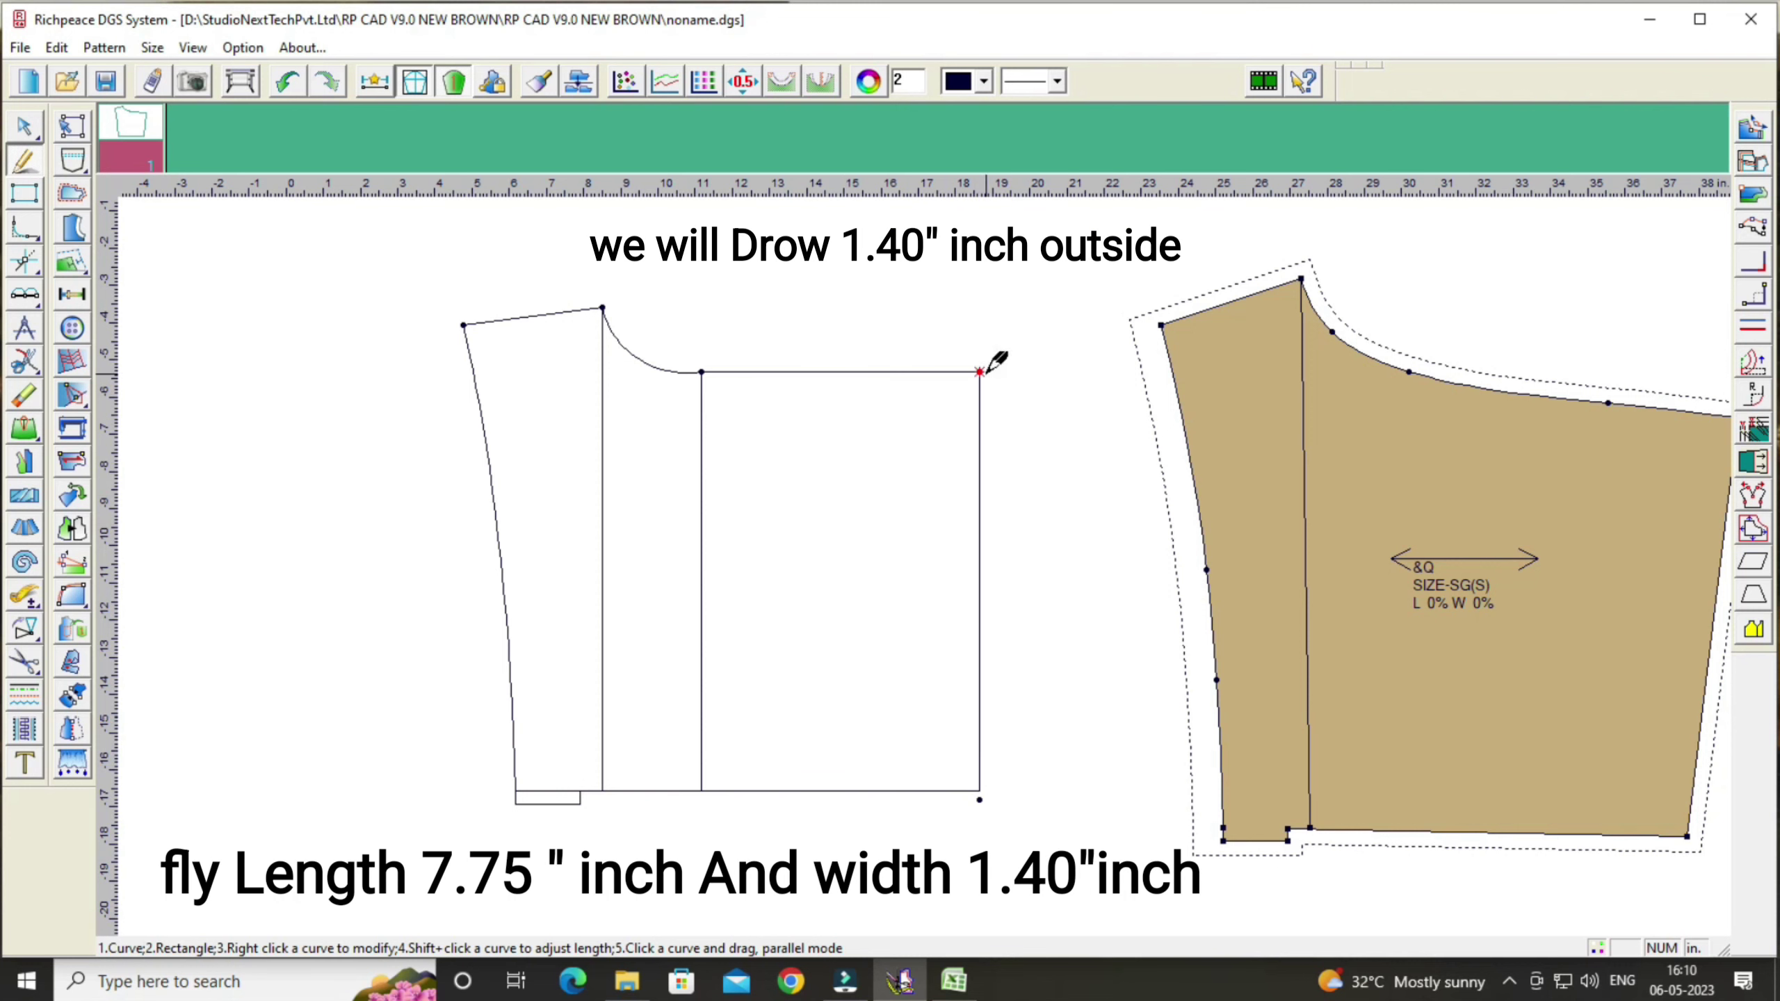
Step: Draw a 1.4-inch vertical line rising above the waist's right corner
key("Return")
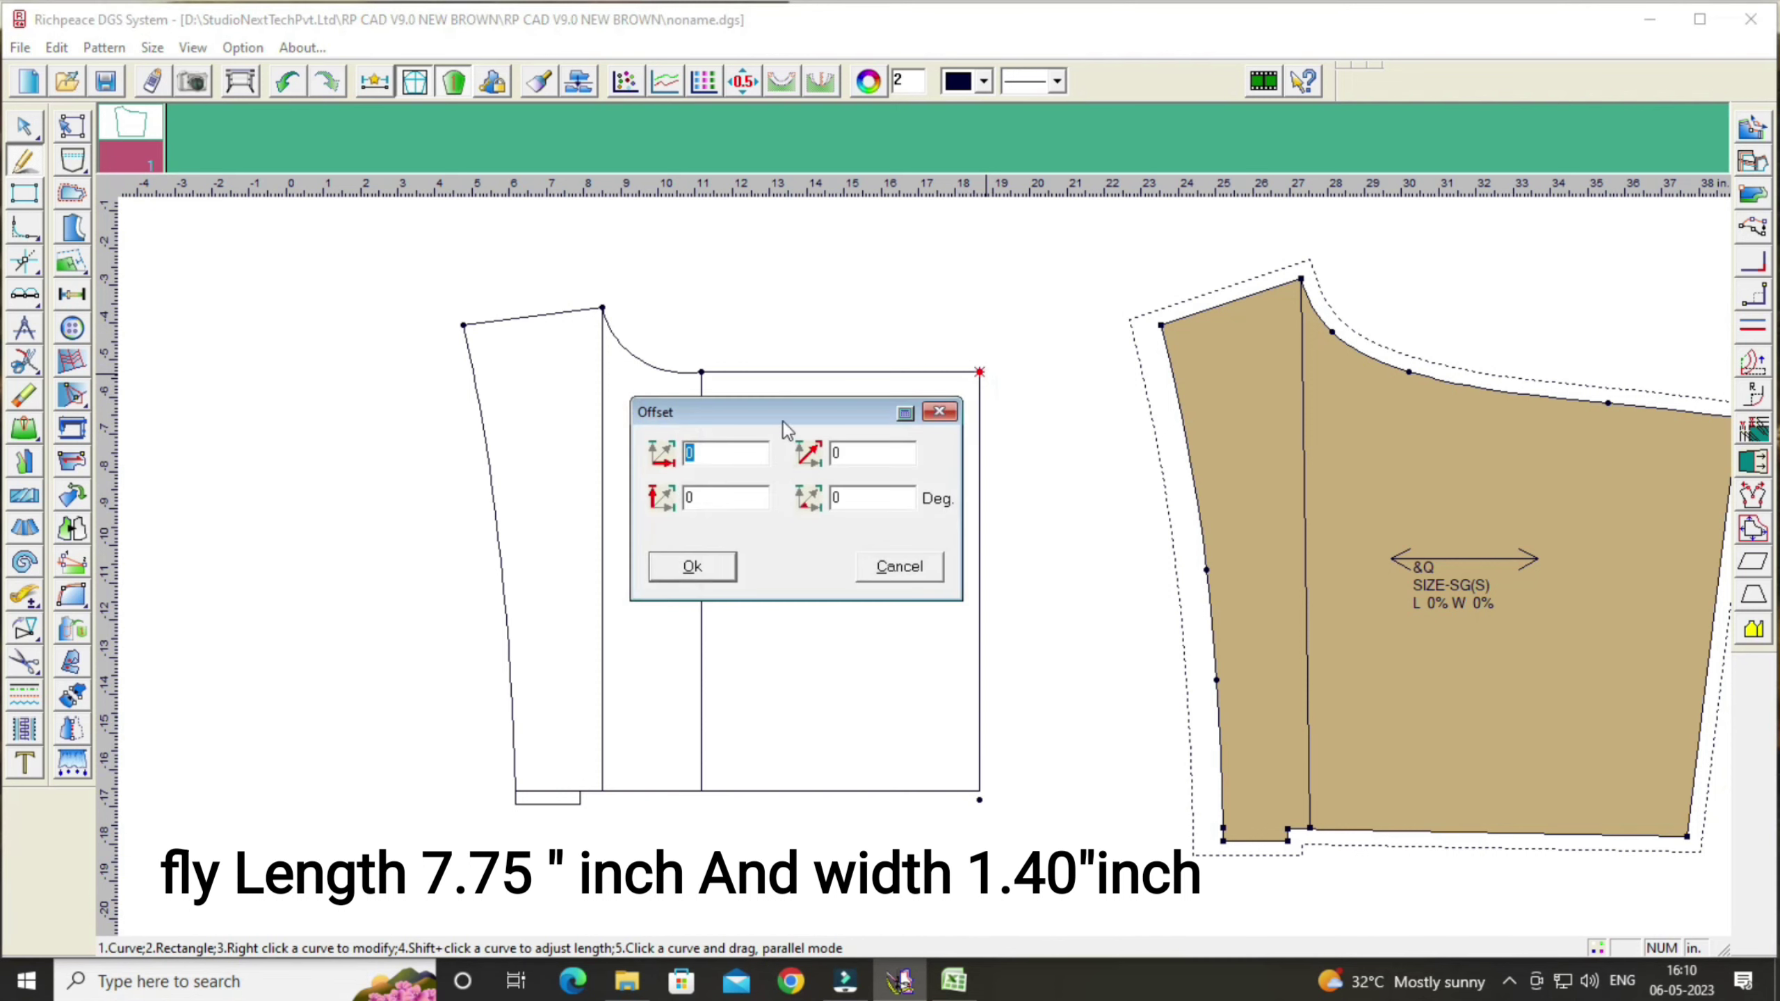
left_click_drag(785, 417, 463, 429)
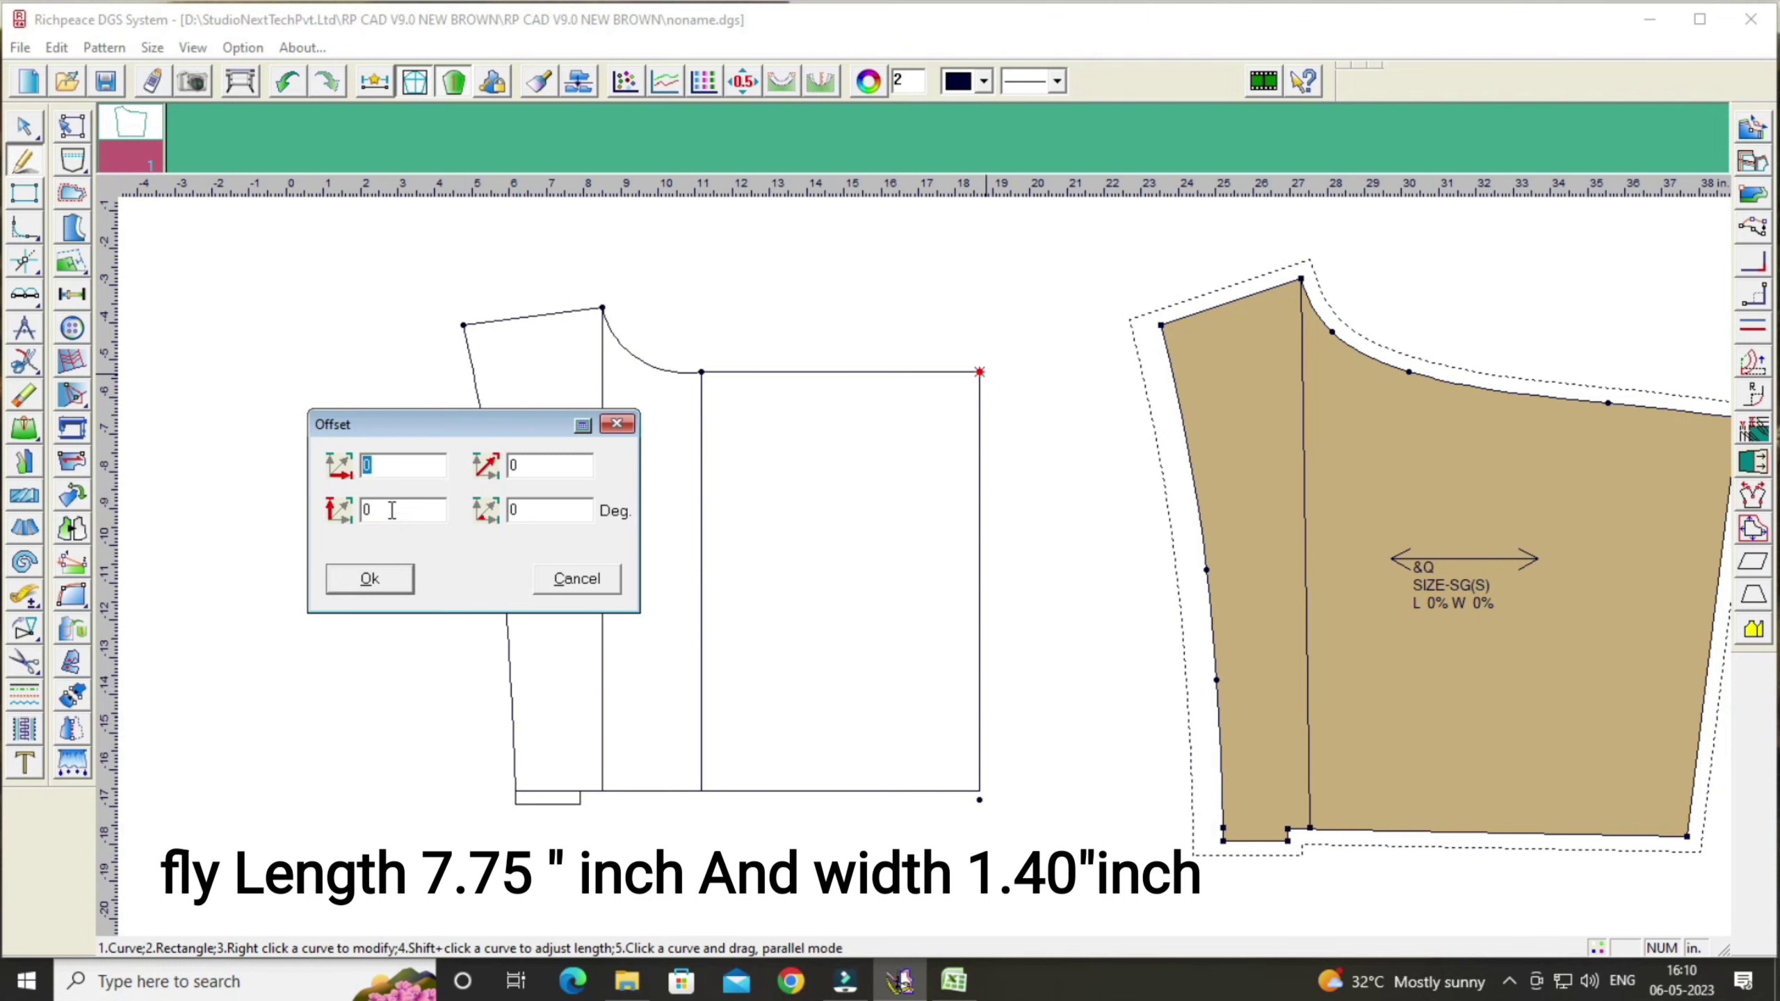
left_click(391, 509)
type("1.4")
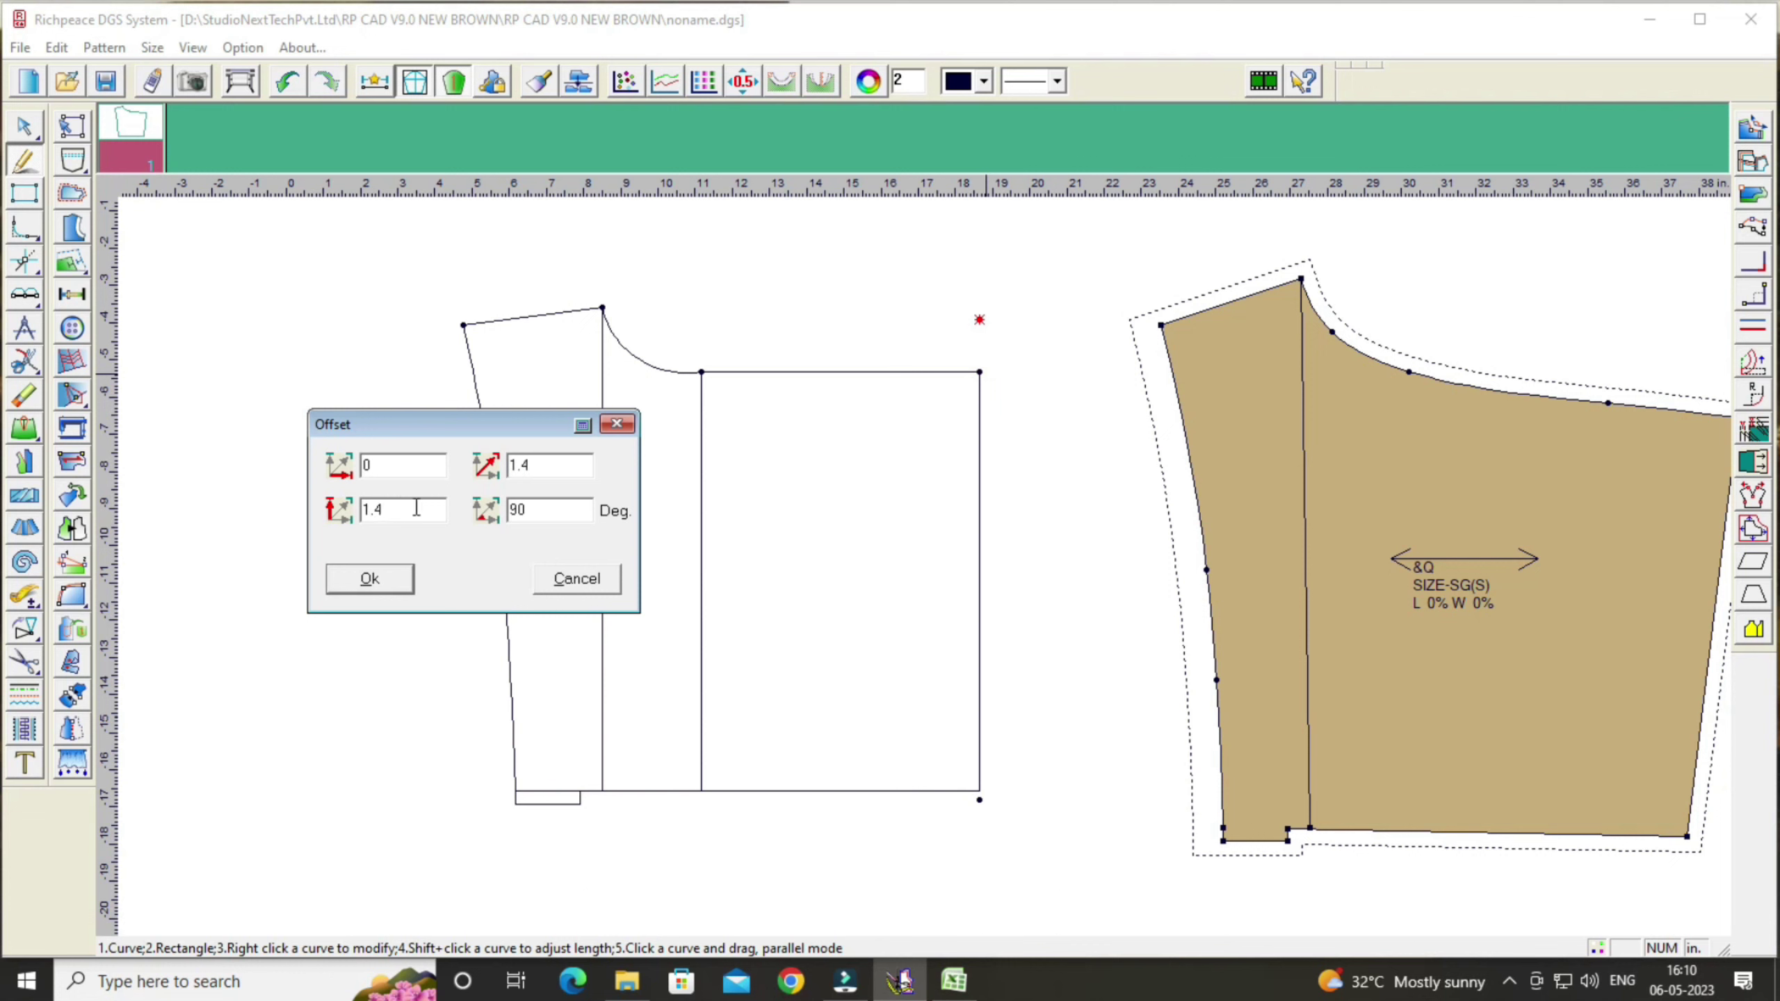
left_click(334, 582)
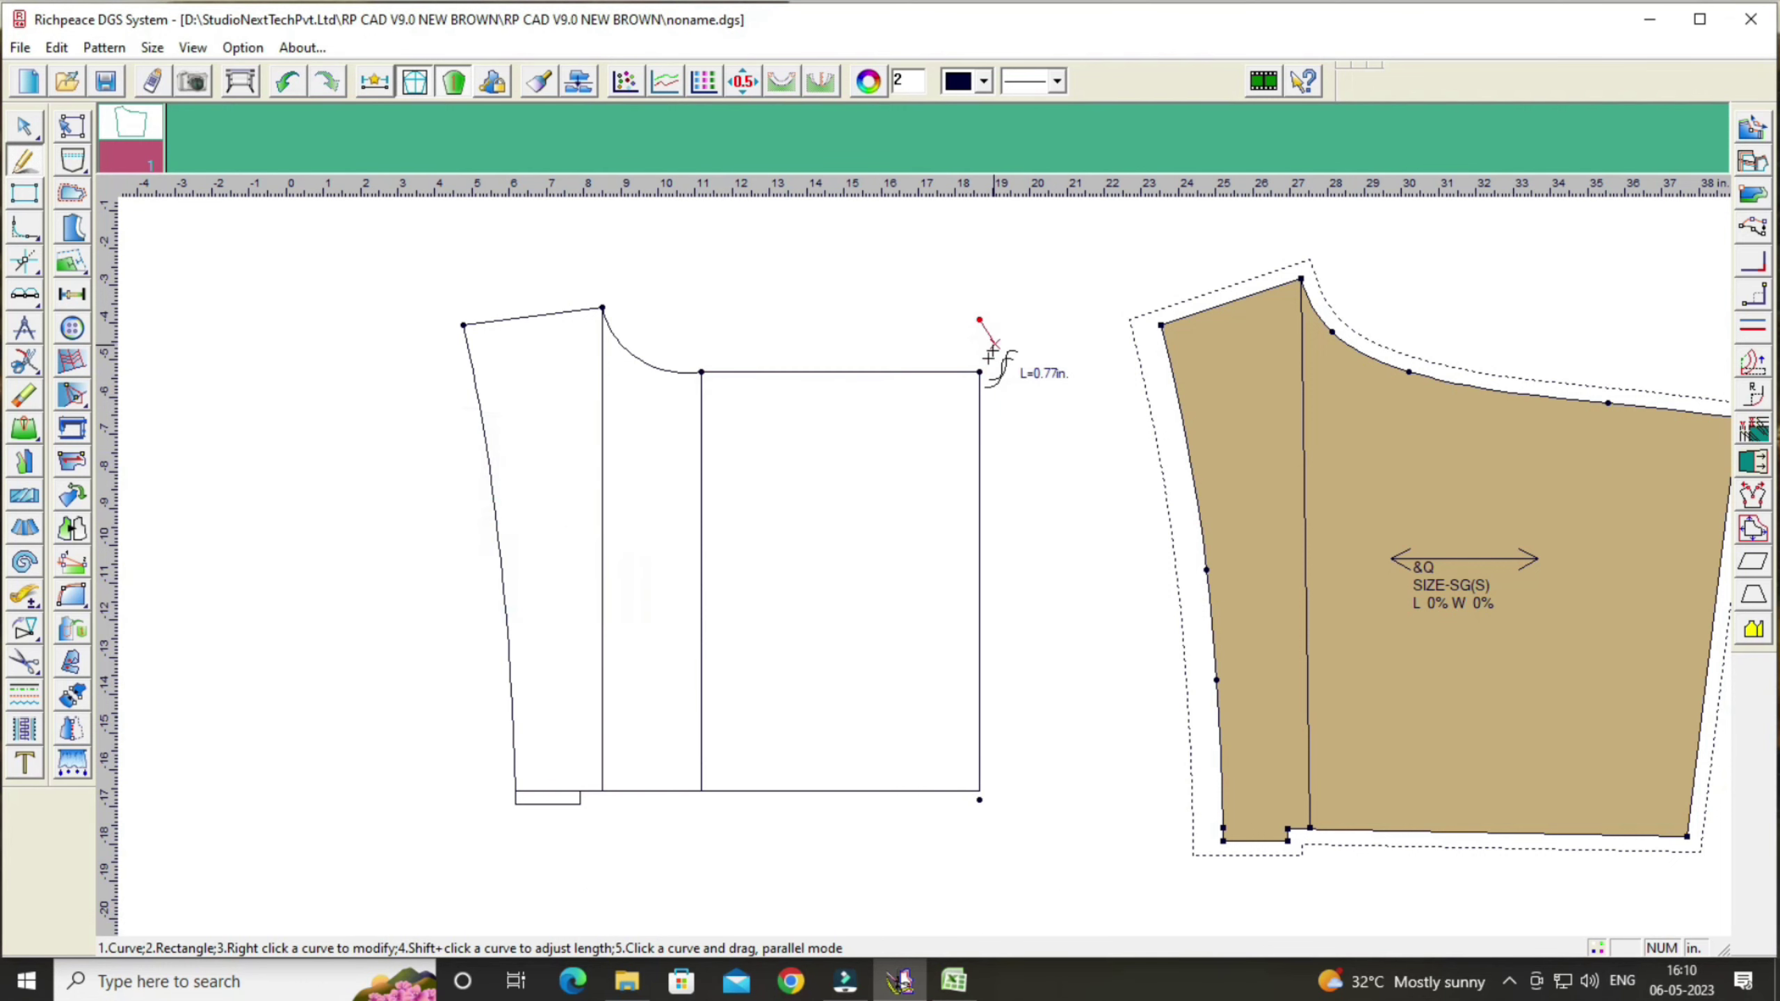
left_click(979, 371)
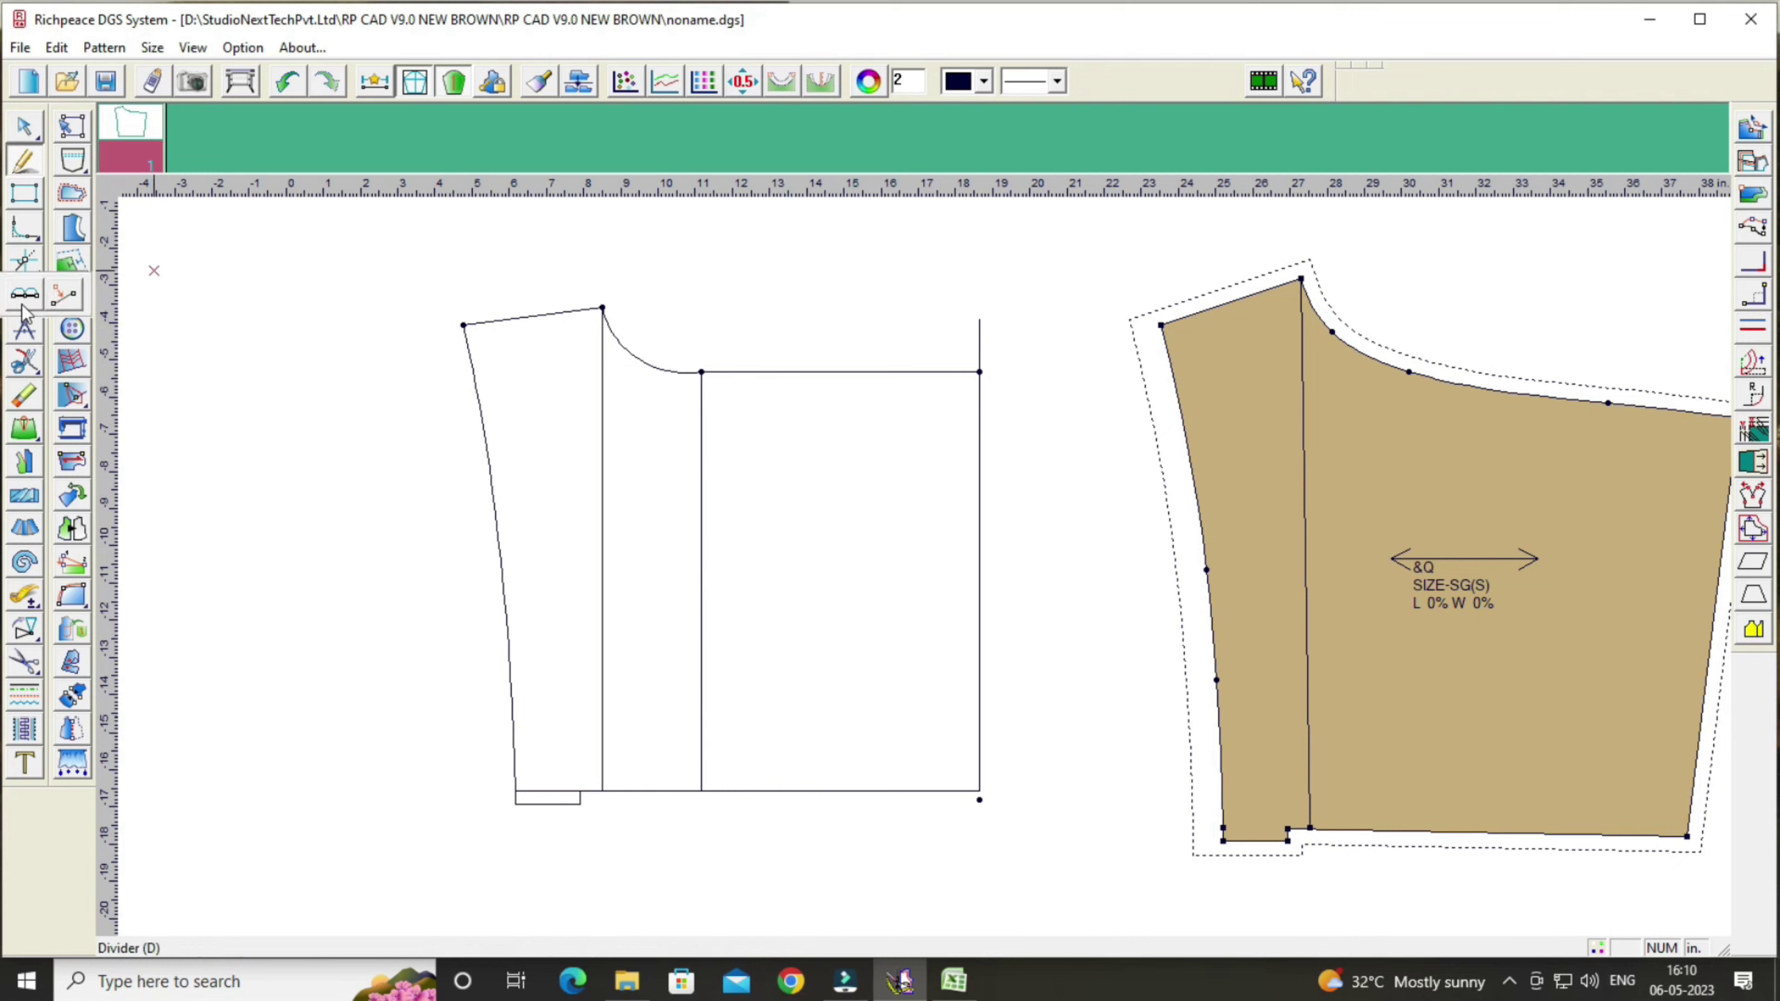
Step: Place a point 7.75 inches left of the waist corner along the waistline
left_click(52, 299)
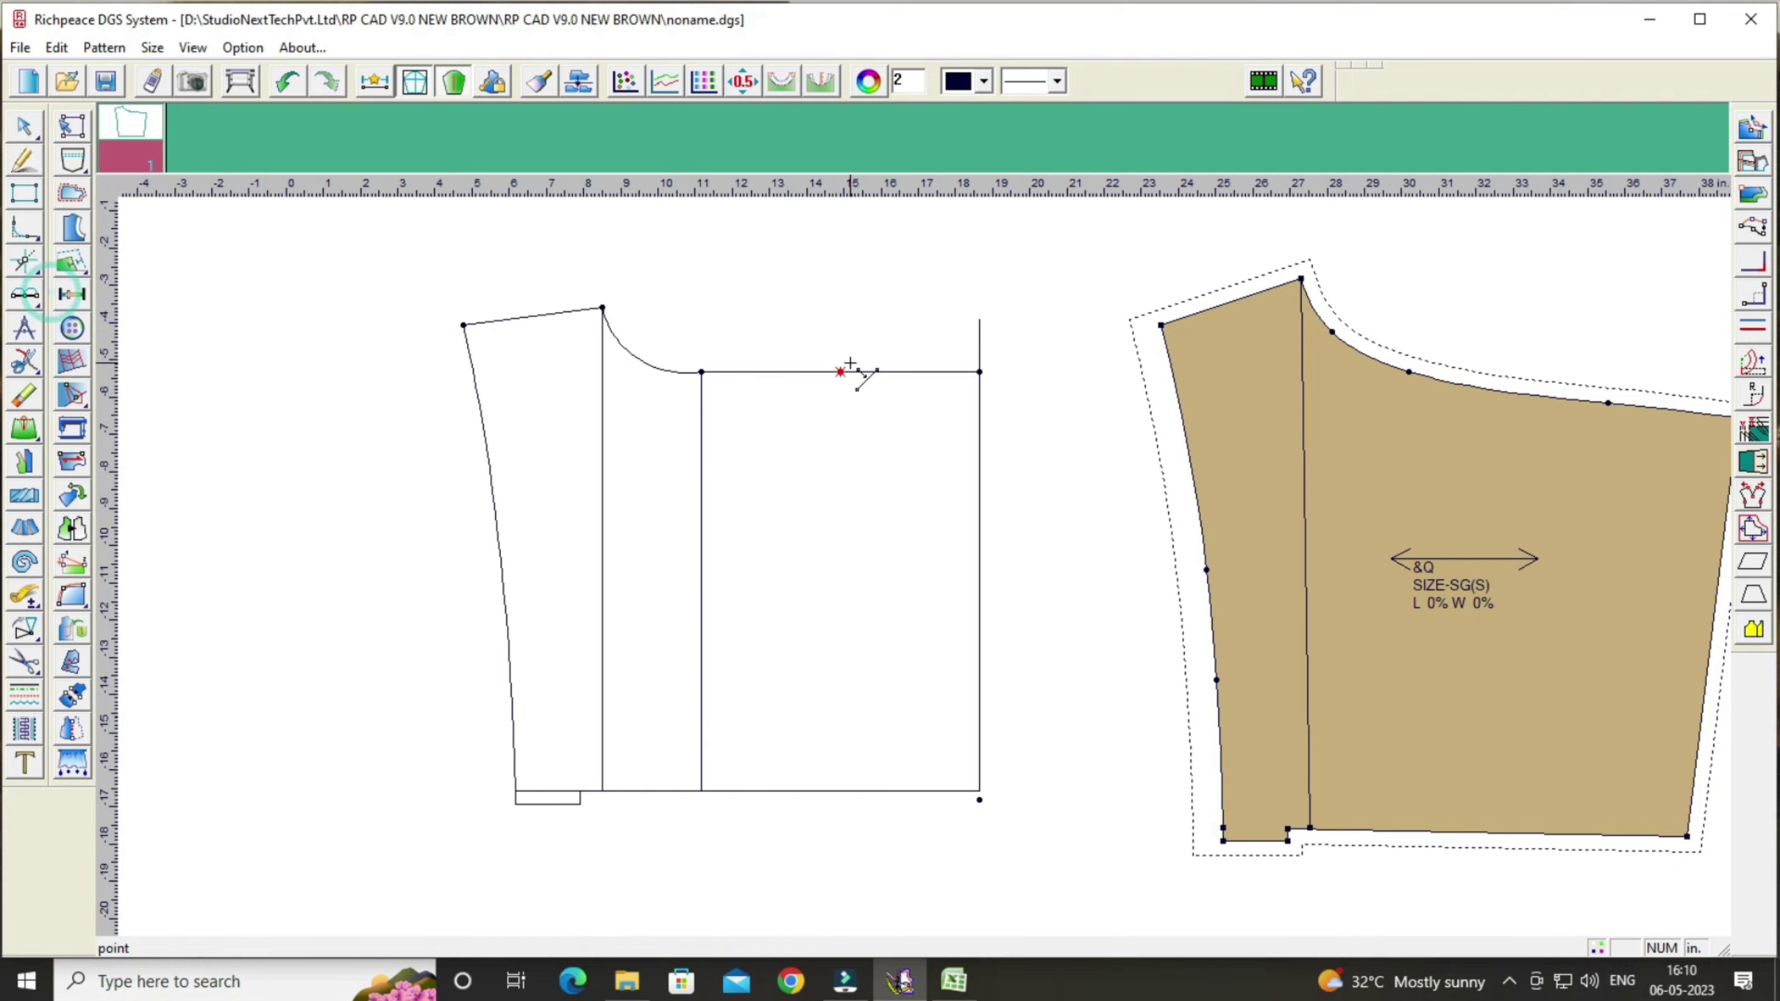
left_click(991, 376)
left_click_drag(880, 396, 373, 447)
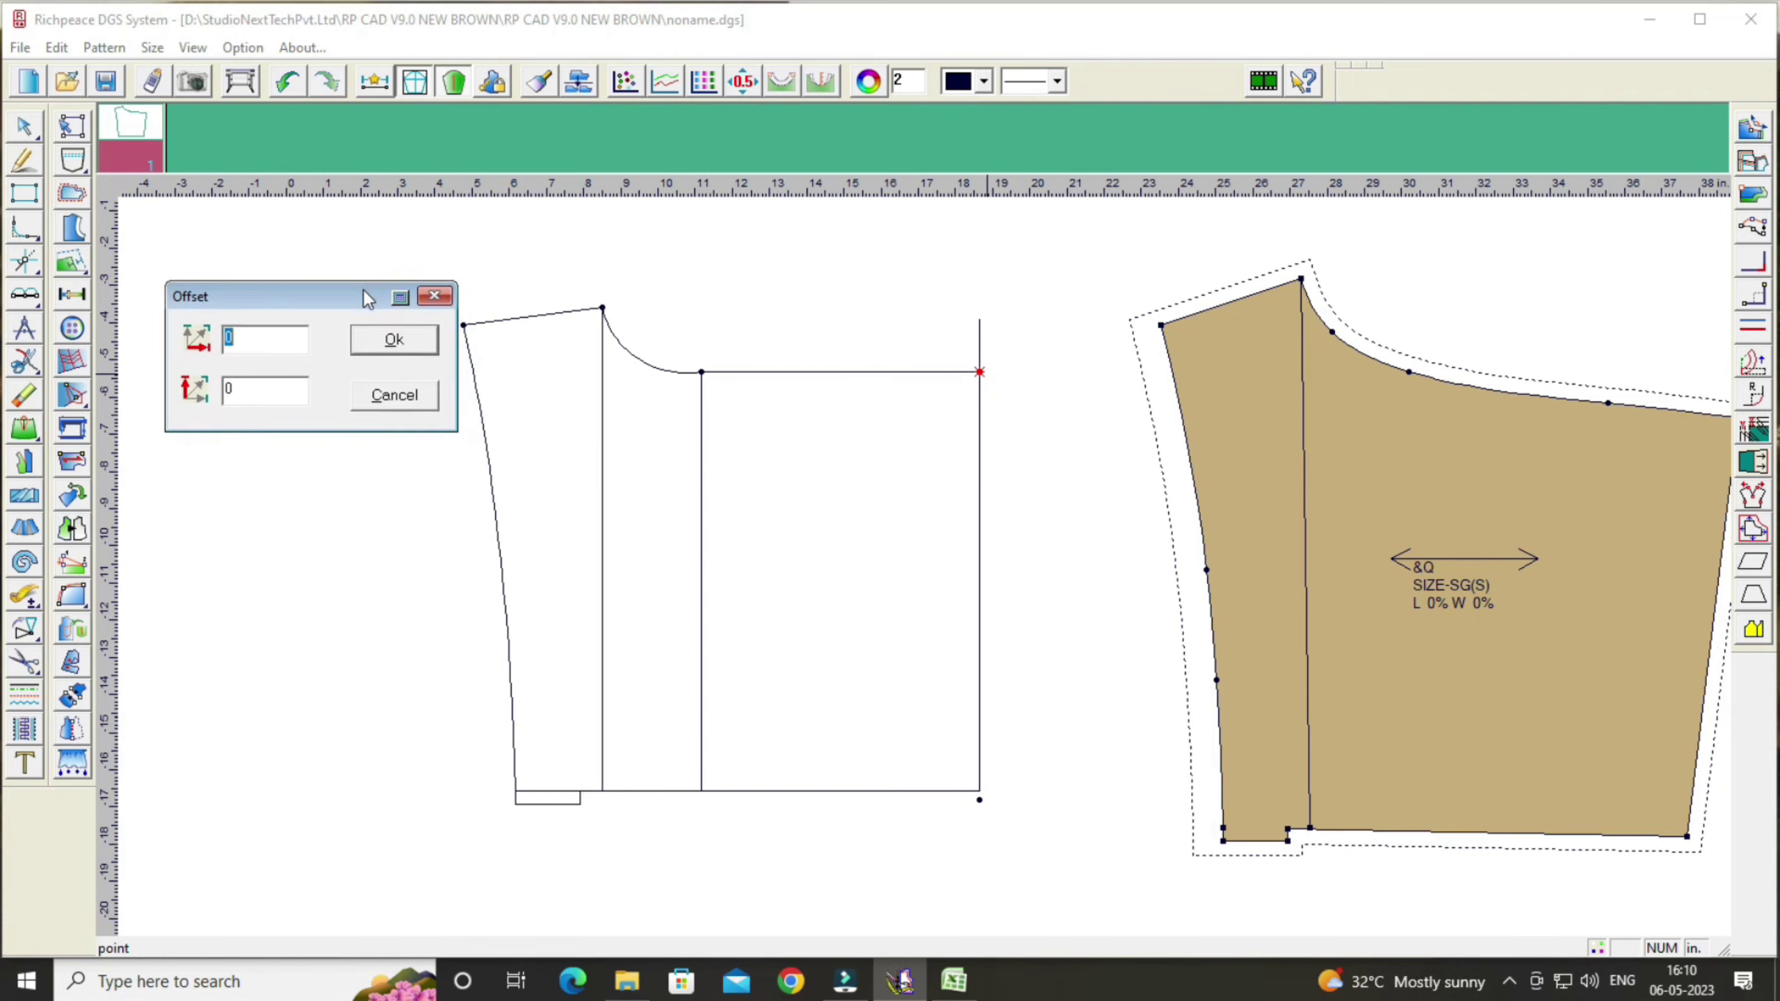
left_click(268, 496)
type("-7.75")
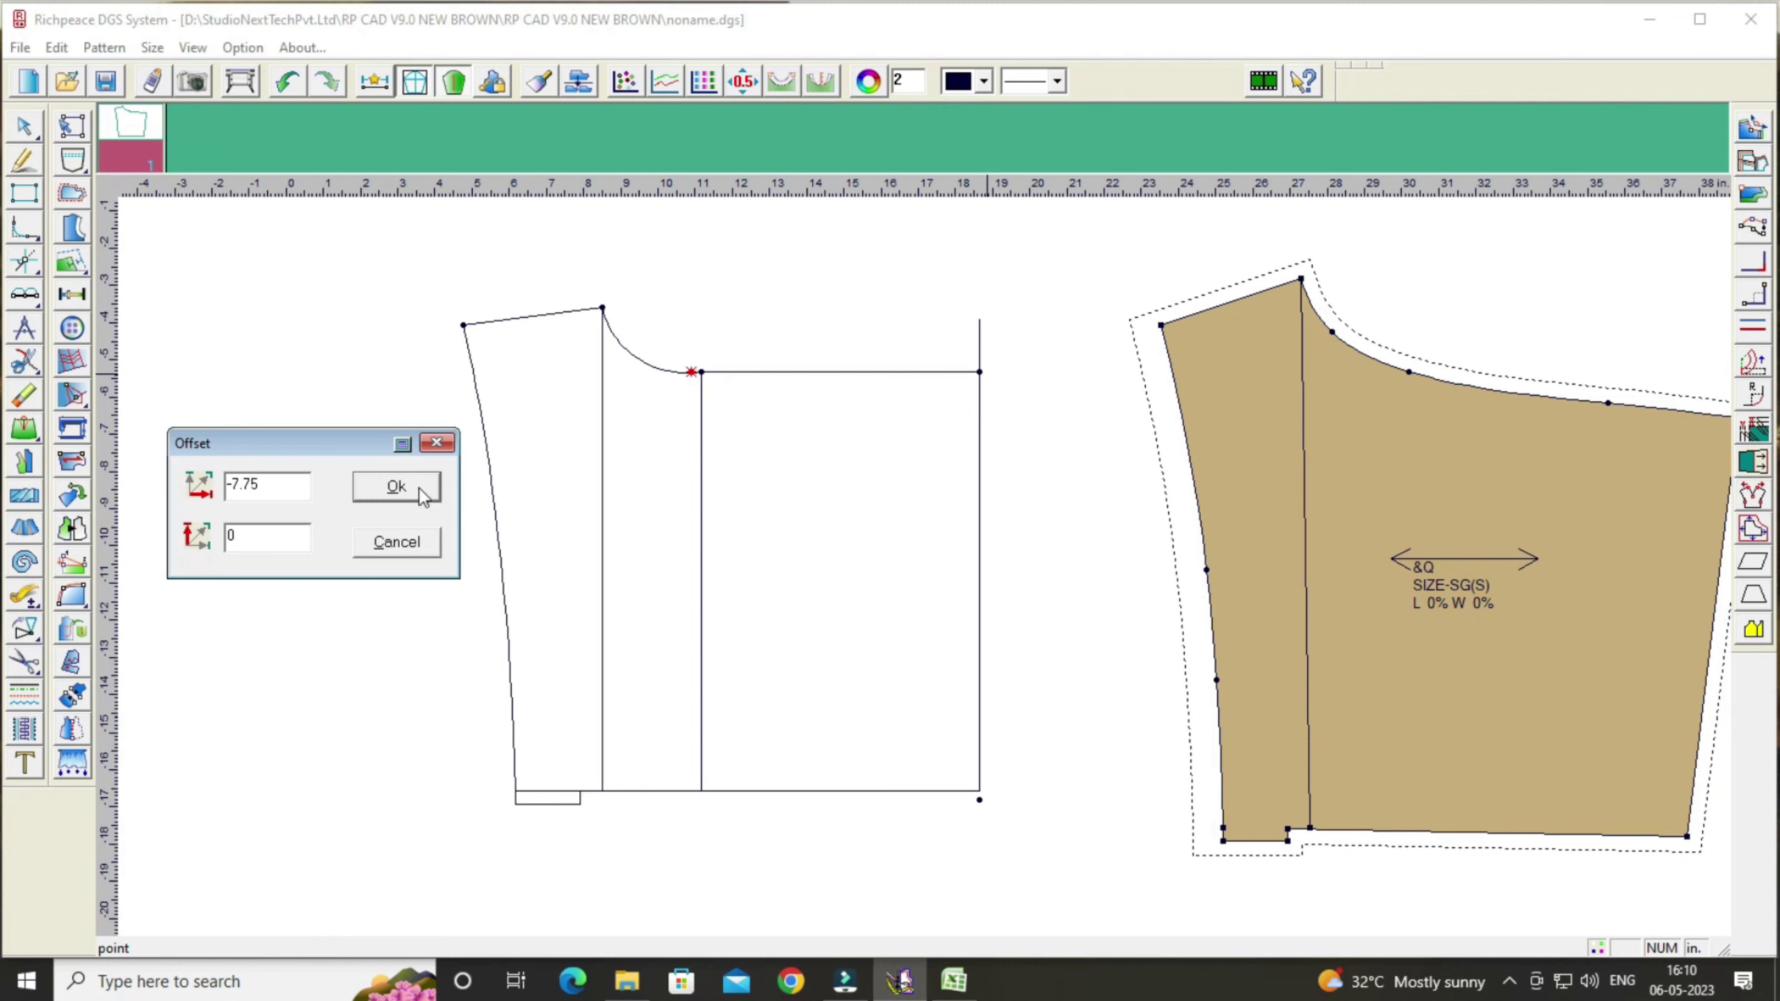
left_click(396, 487)
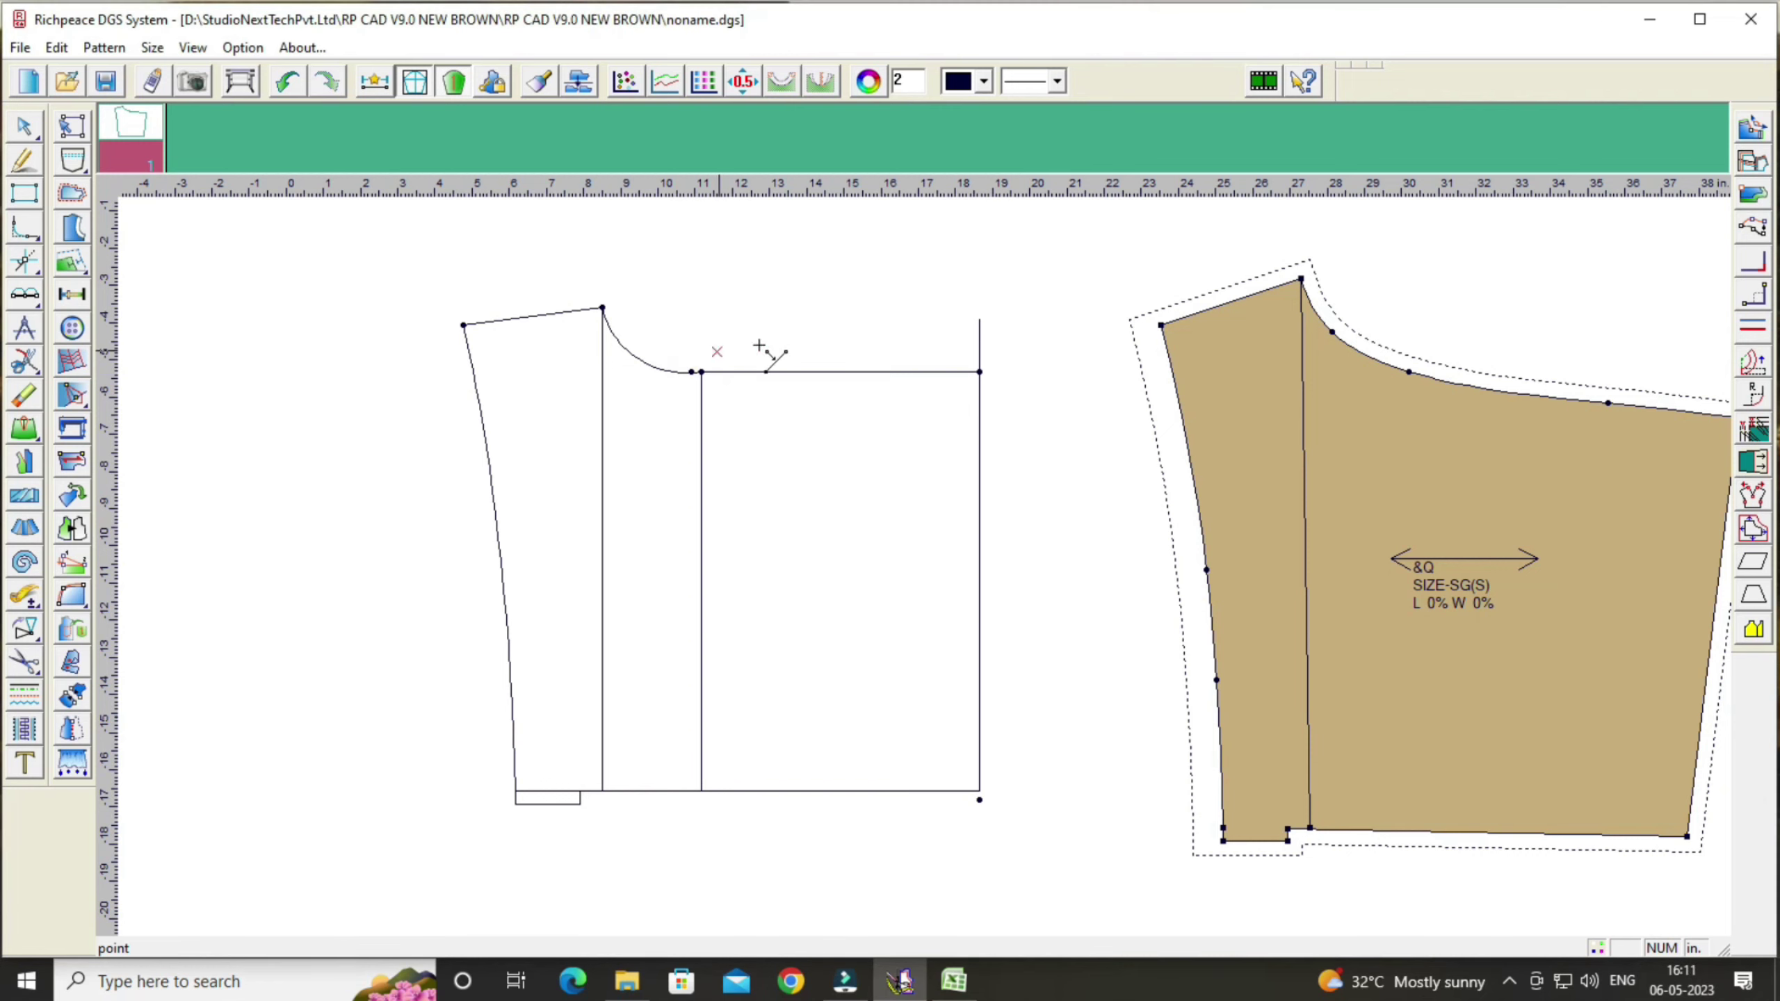
left_click(726, 401)
scroll(925, 566, "up", 1)
scroll(974, 616, "up", 1)
right_click(886, 383)
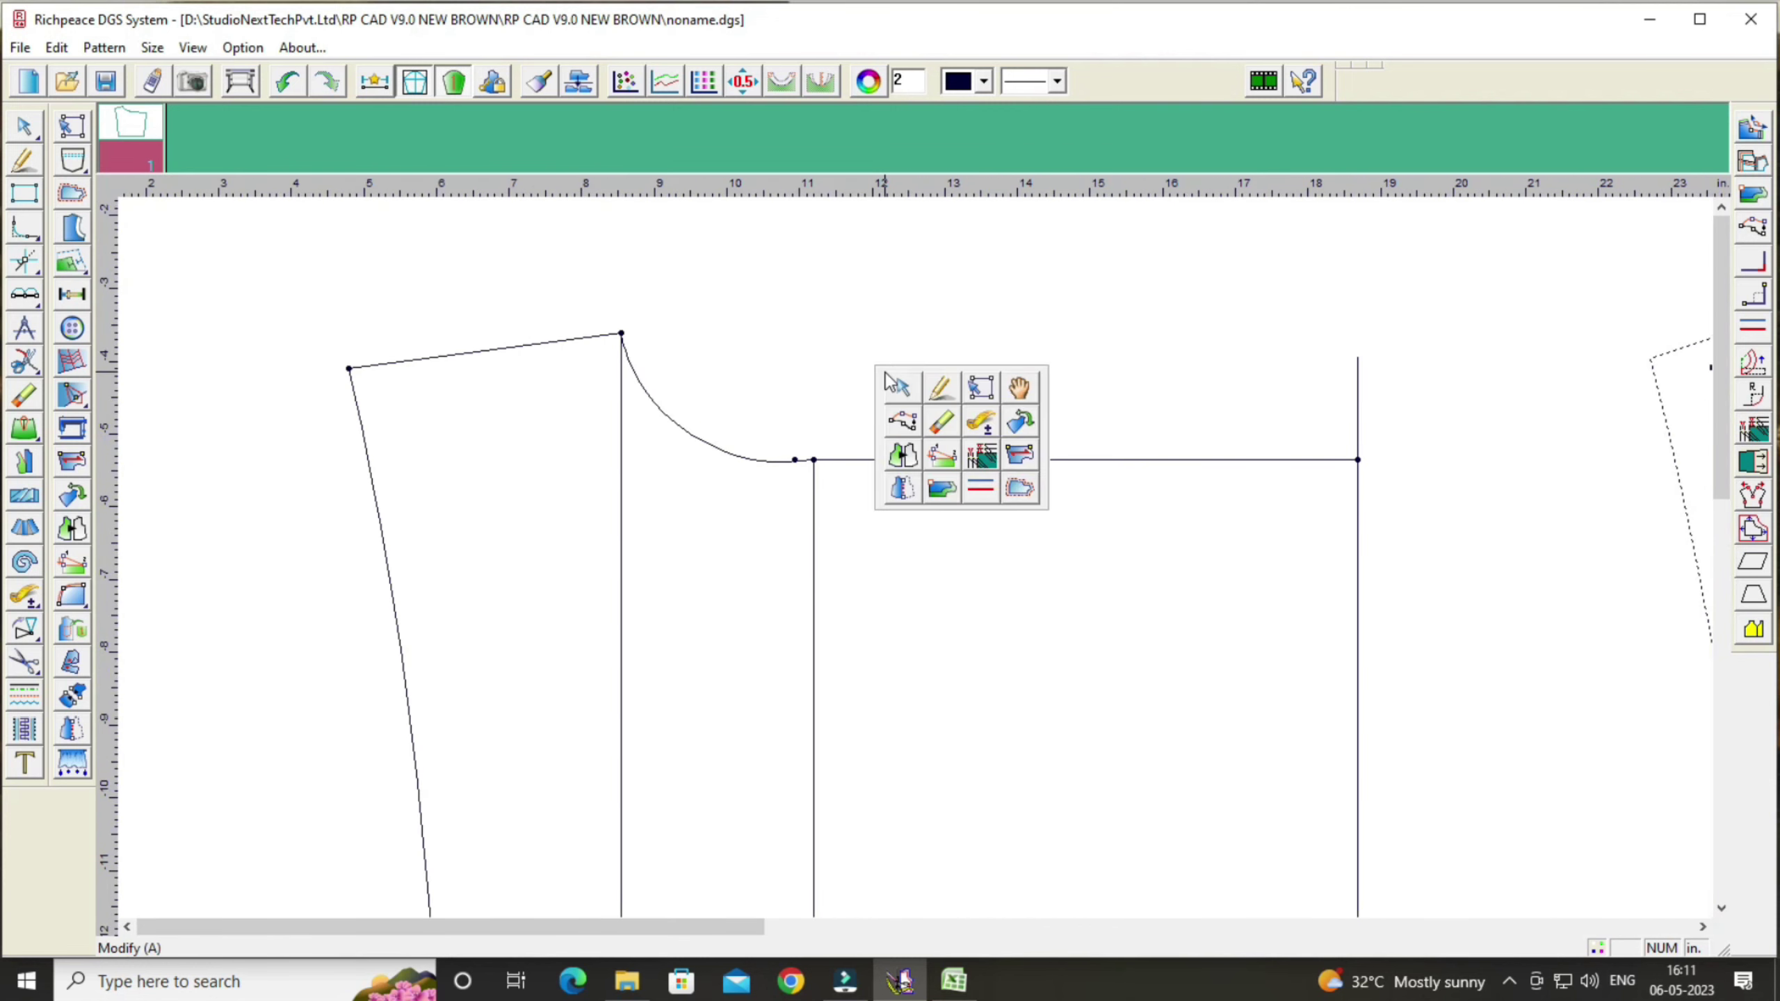
left_click(902, 415)
left_click(765, 461)
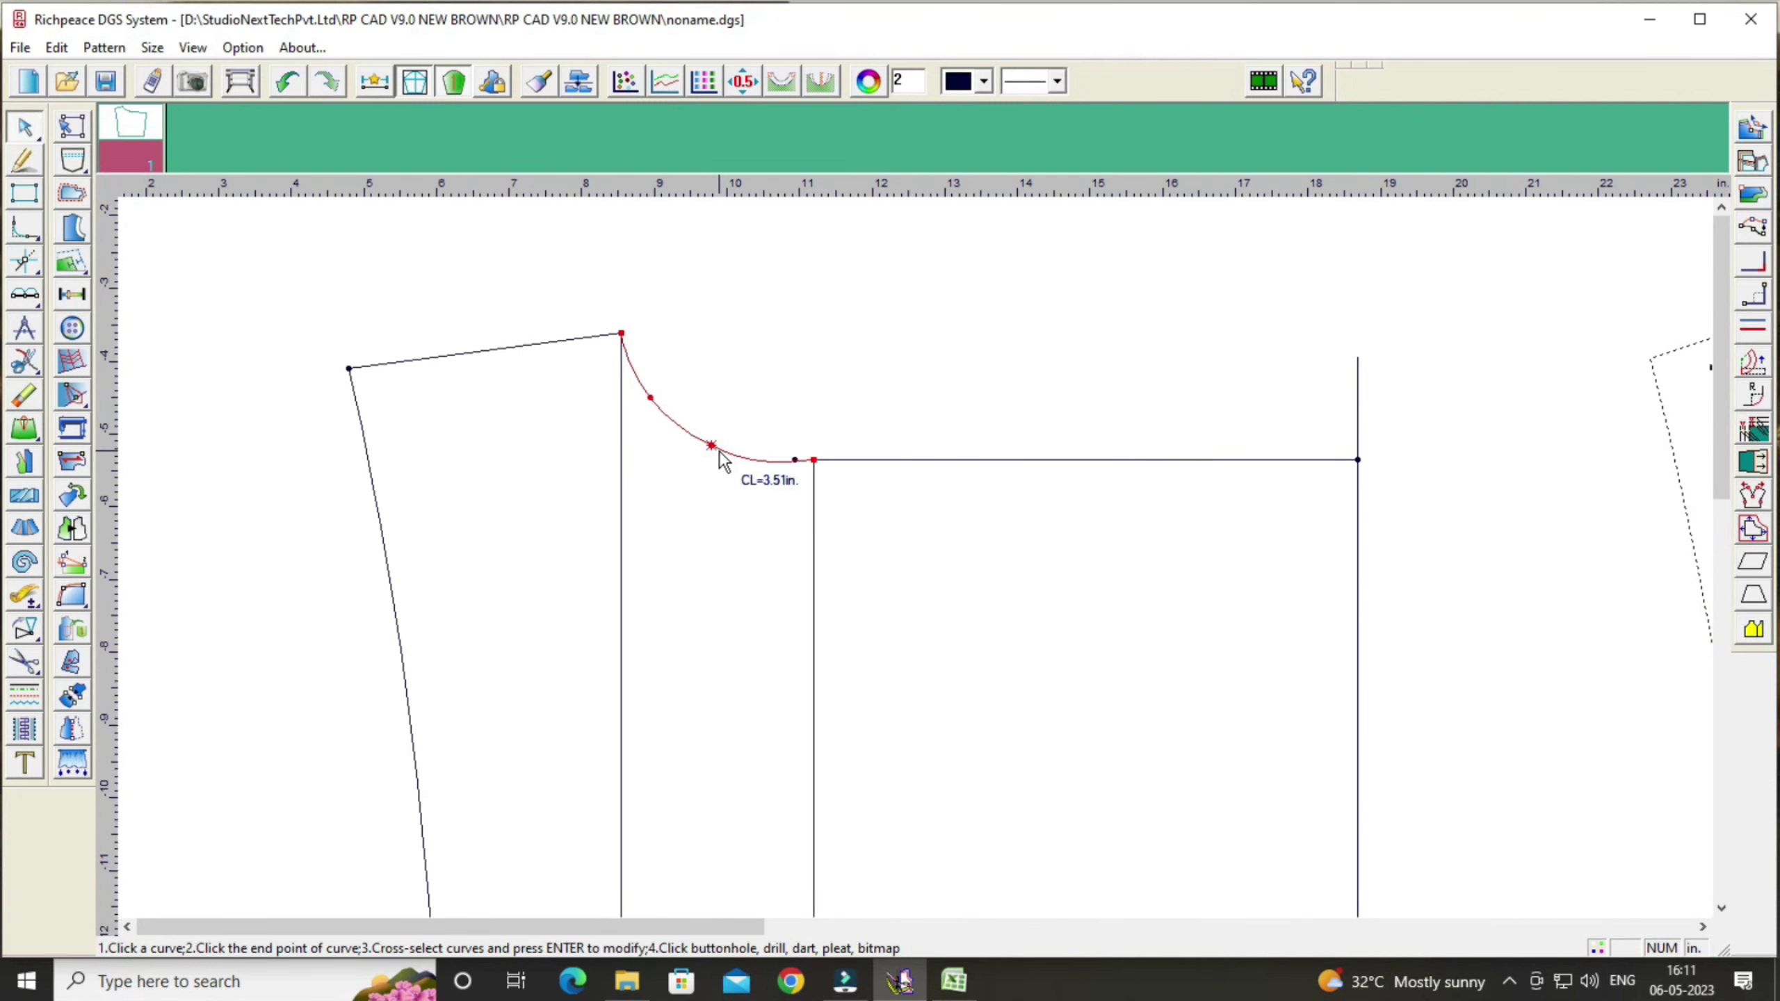
left_click(774, 464)
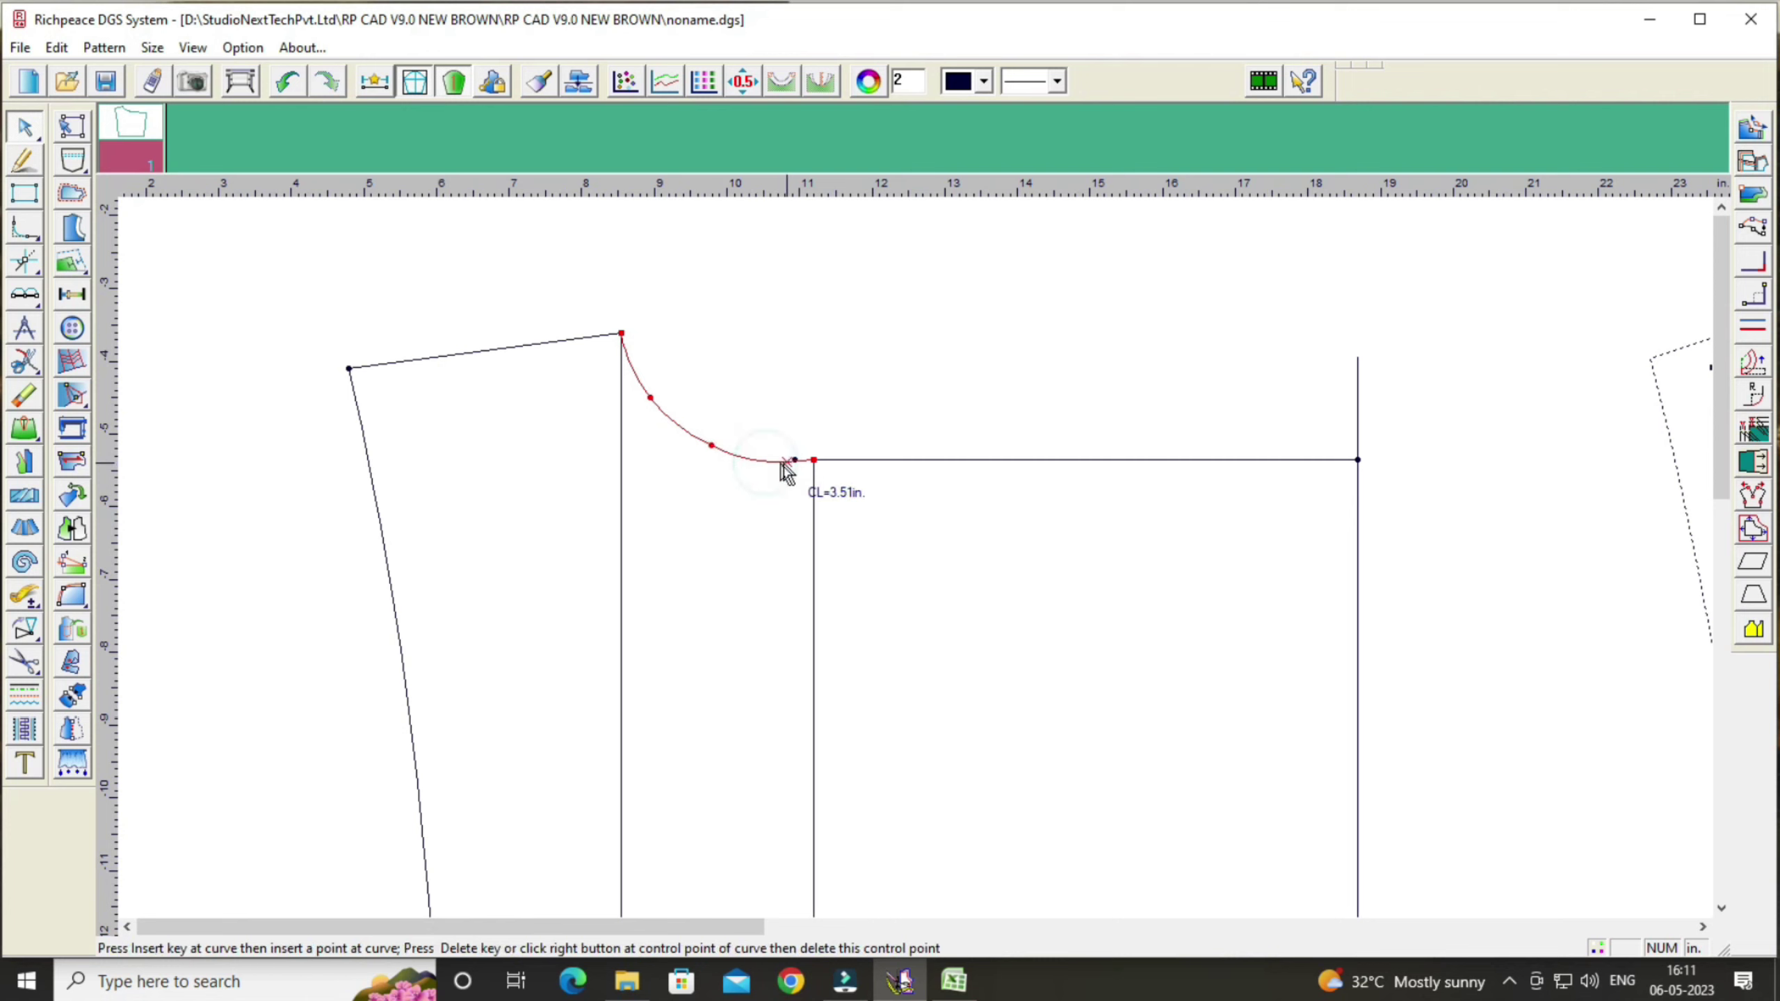
left_click(783, 464)
left_click(752, 498)
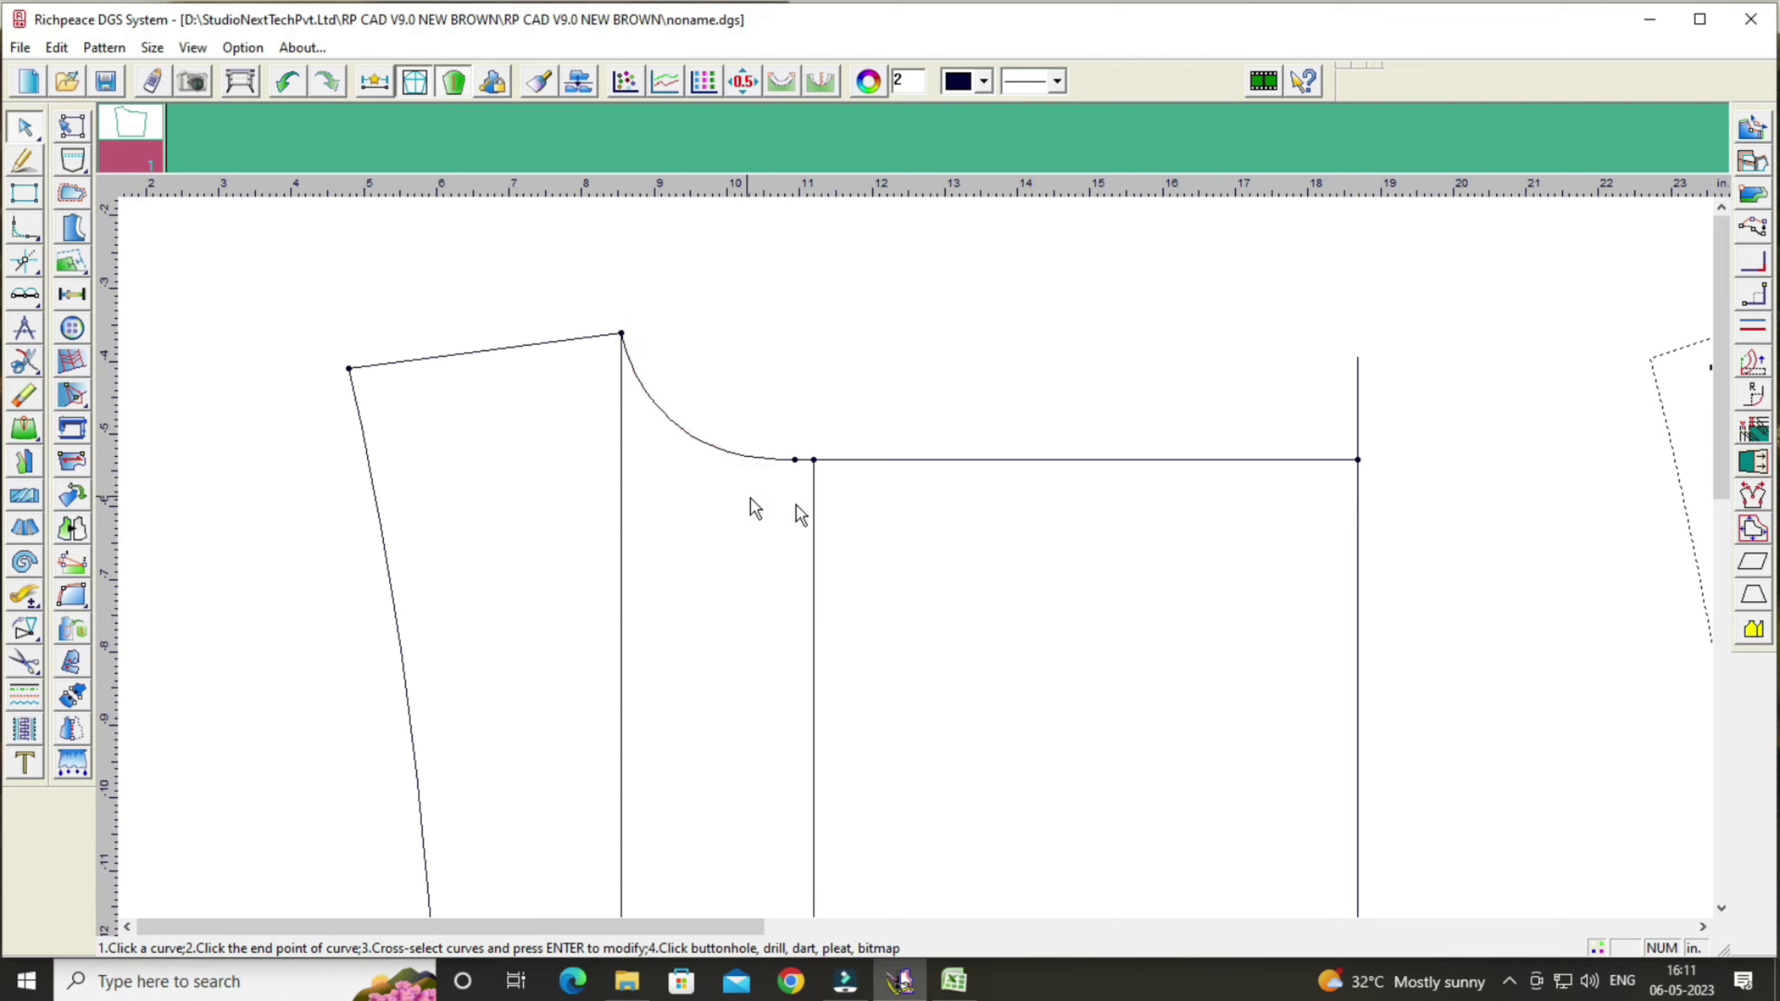
Step: Place a point 6.5 inches left of the extension line's top
left_click(24, 160)
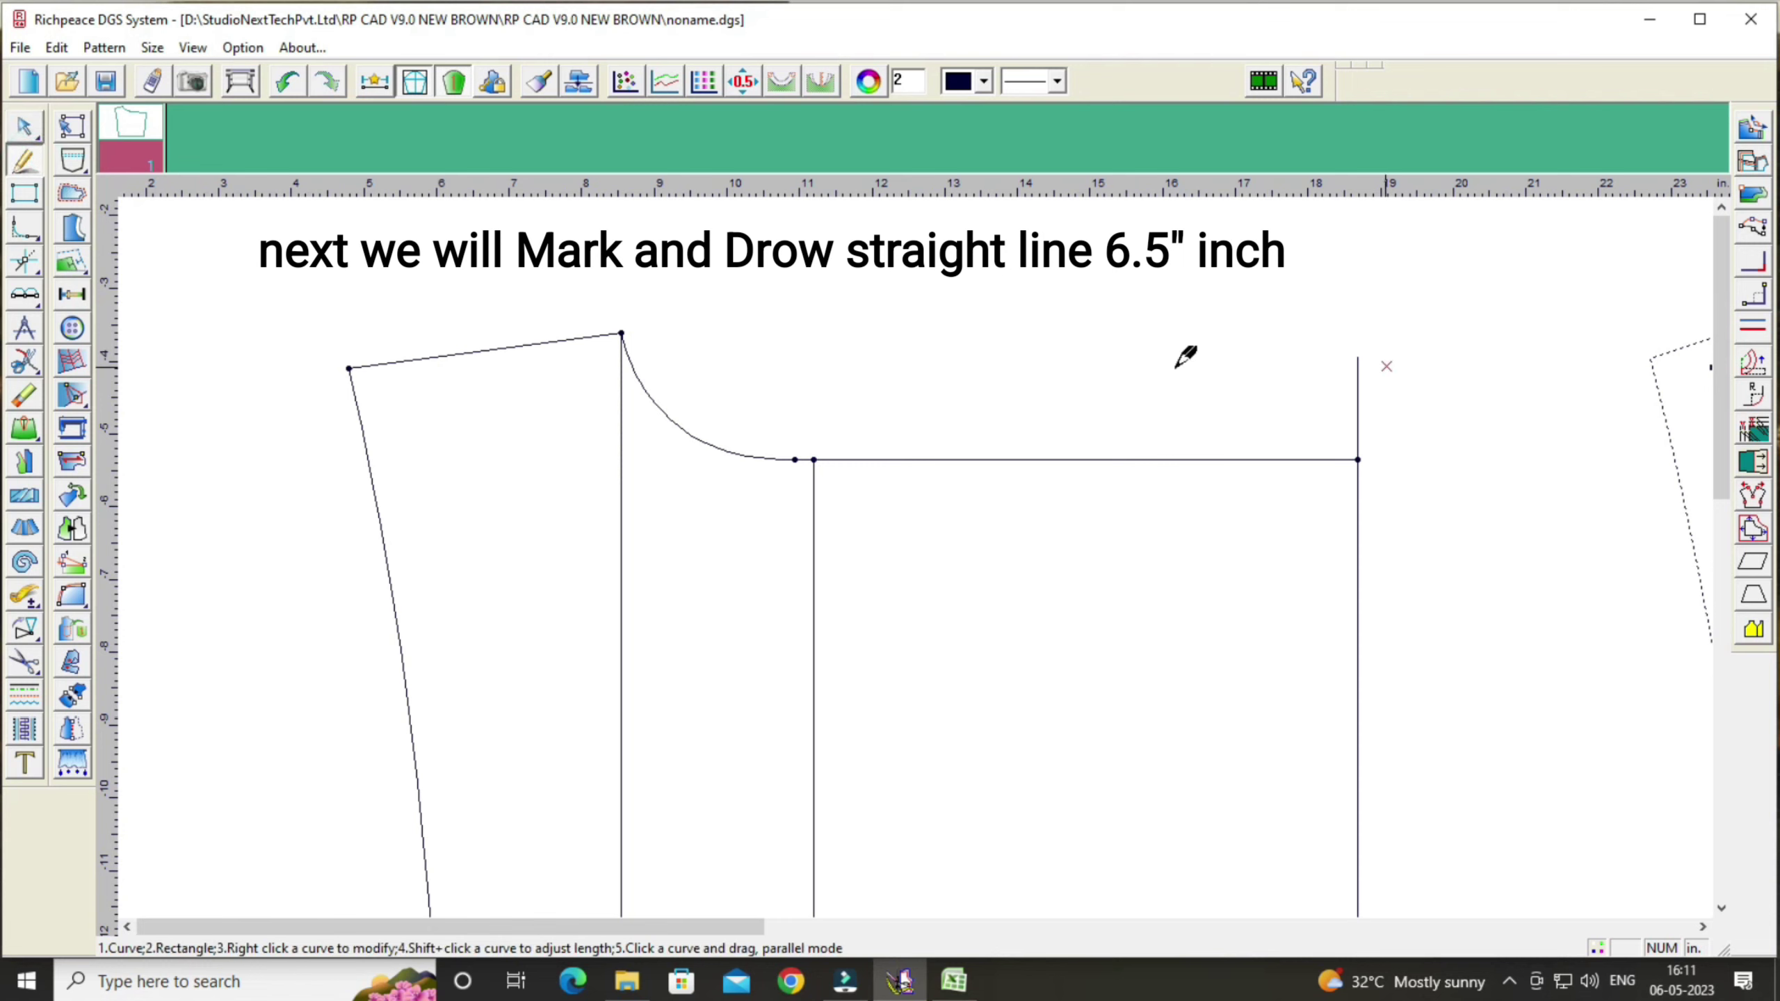
left_click(65, 293)
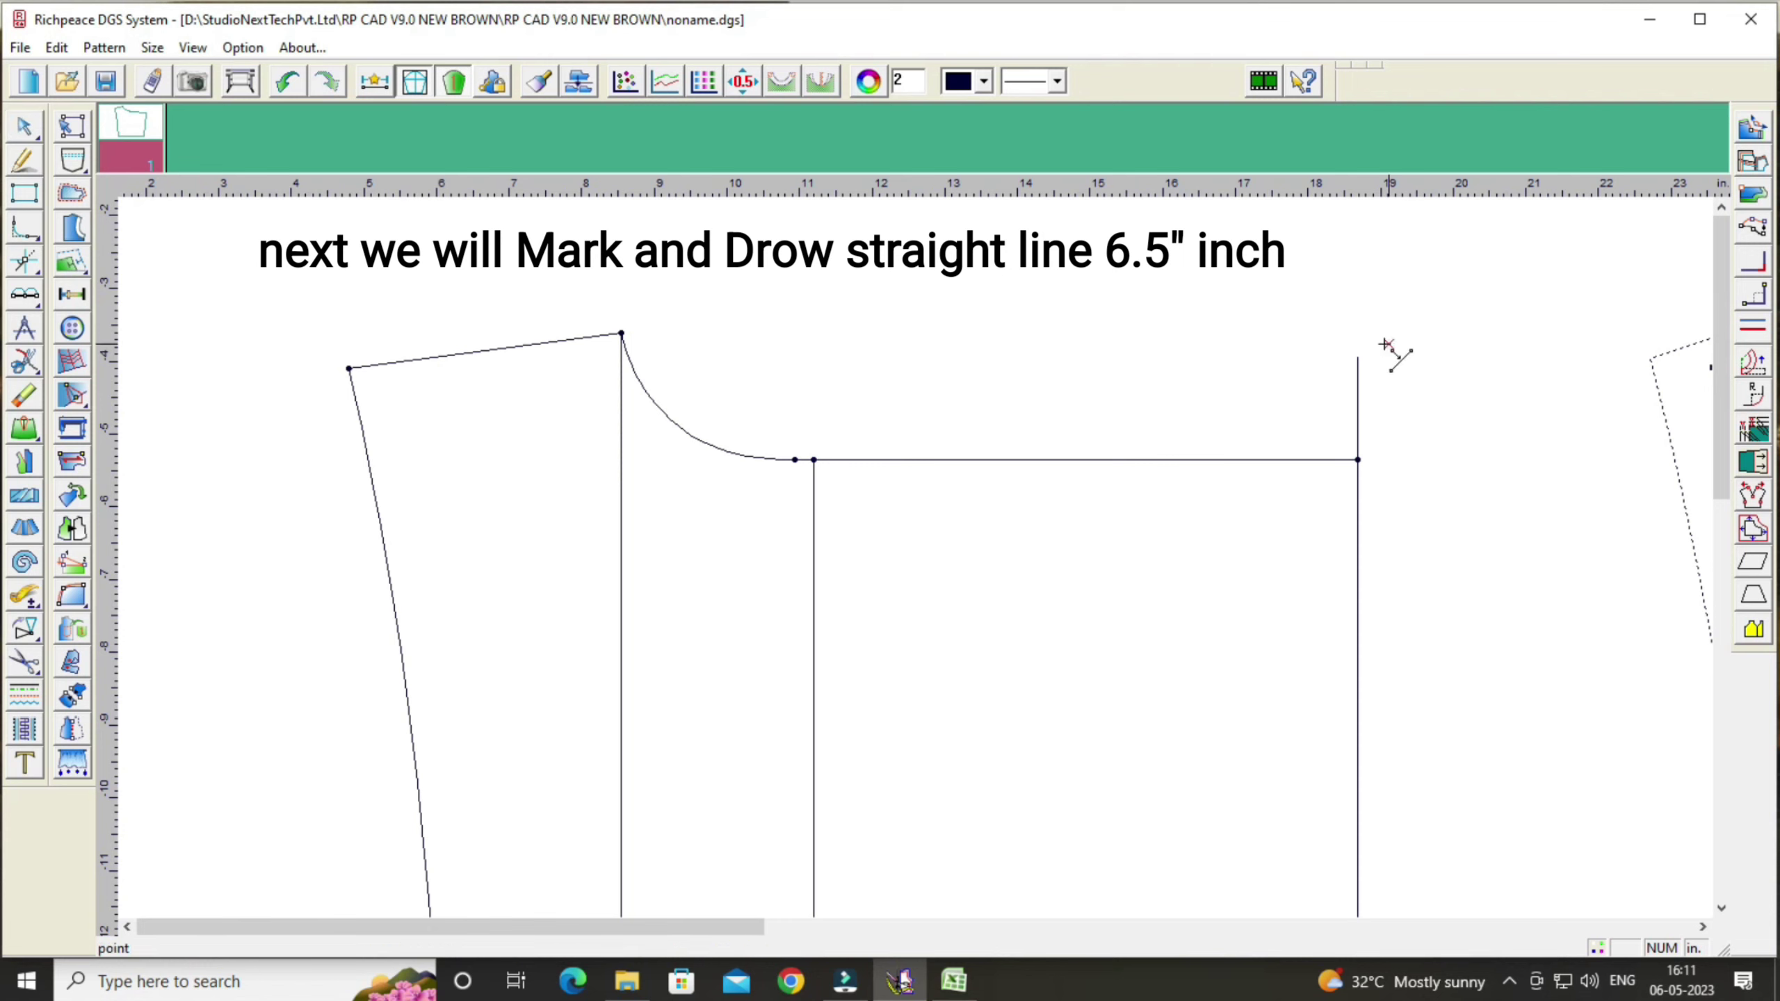
left_click(1358, 358)
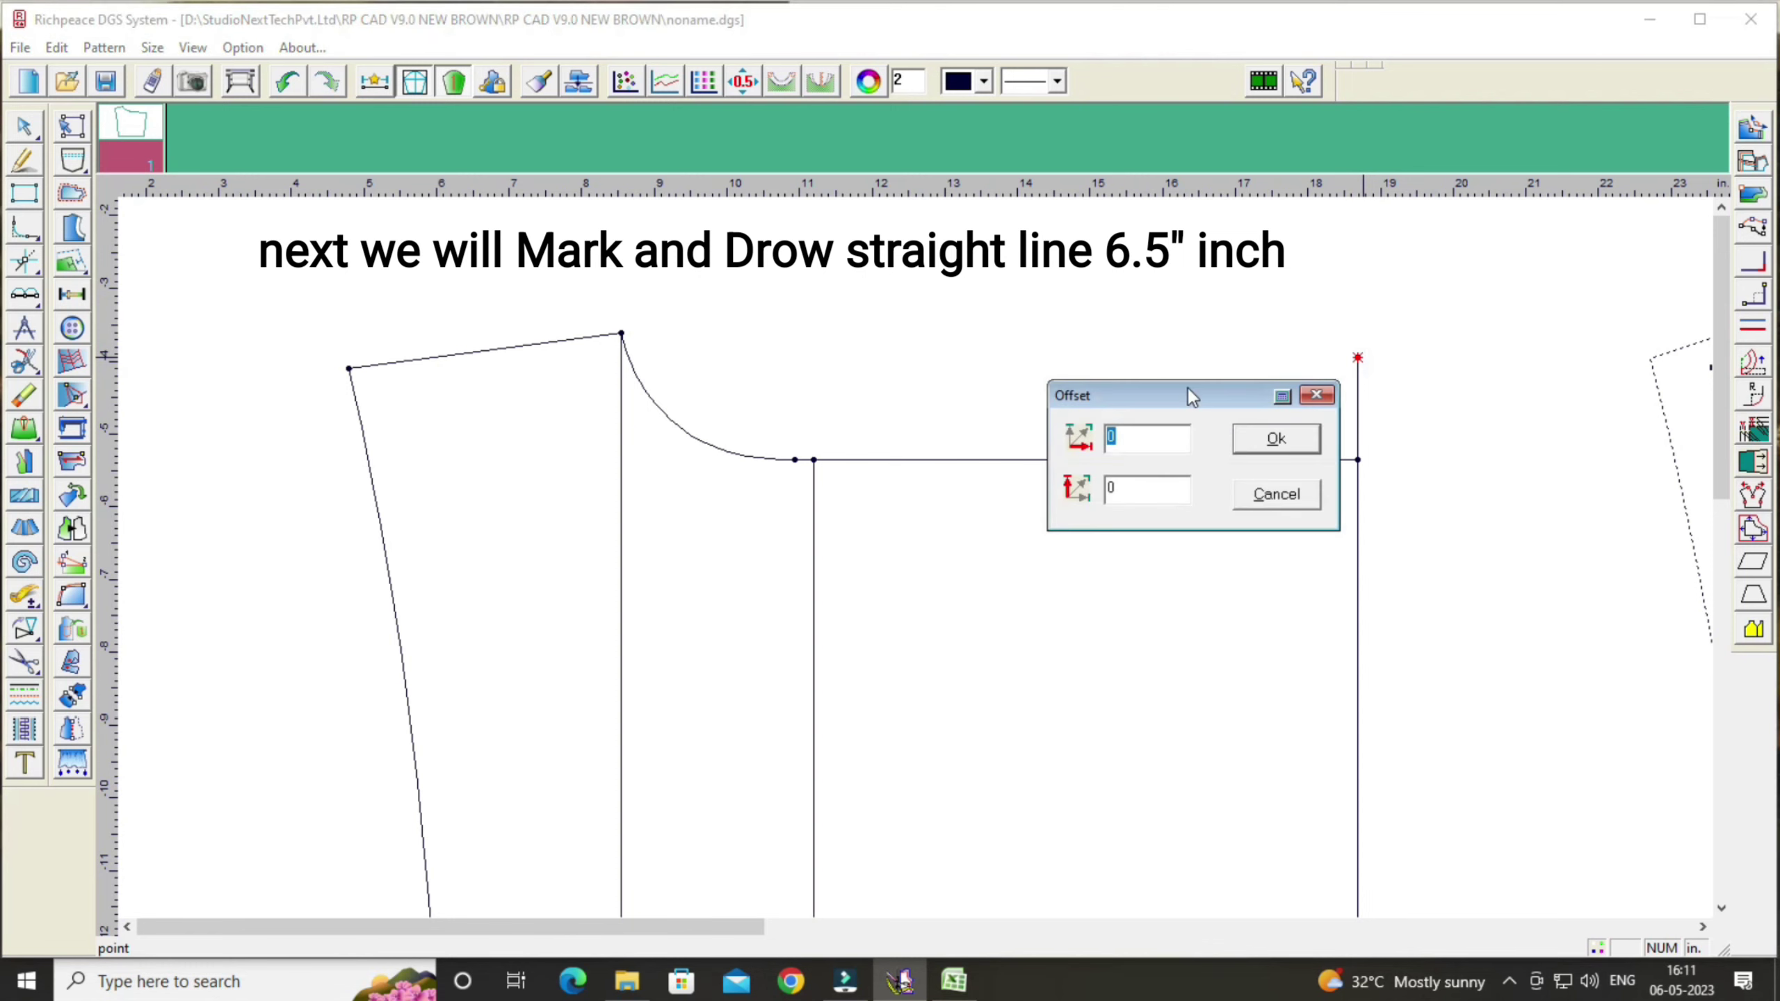
left_click_drag(1184, 391, 1187, 582)
key("BackSpace")
type("-6.5")
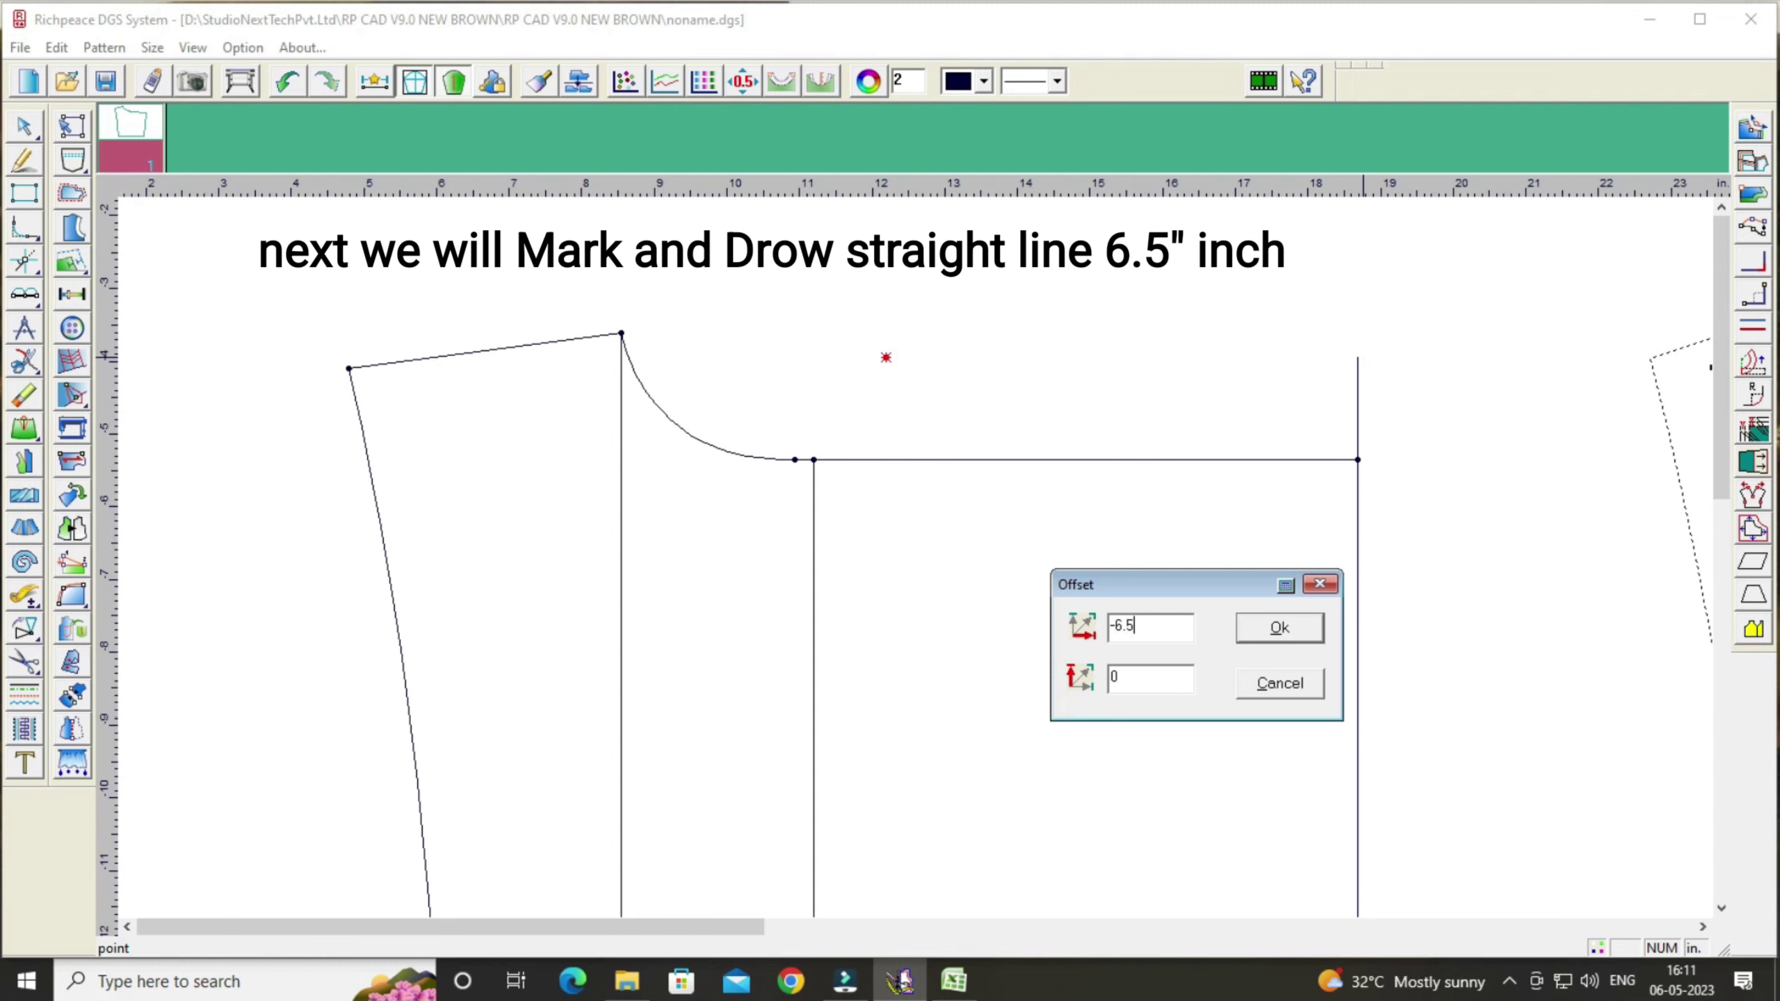
left_click(1278, 629)
Step: Draw the fly top line to the new point and a slanted cross line down to the crotch curve
right_click(1140, 338)
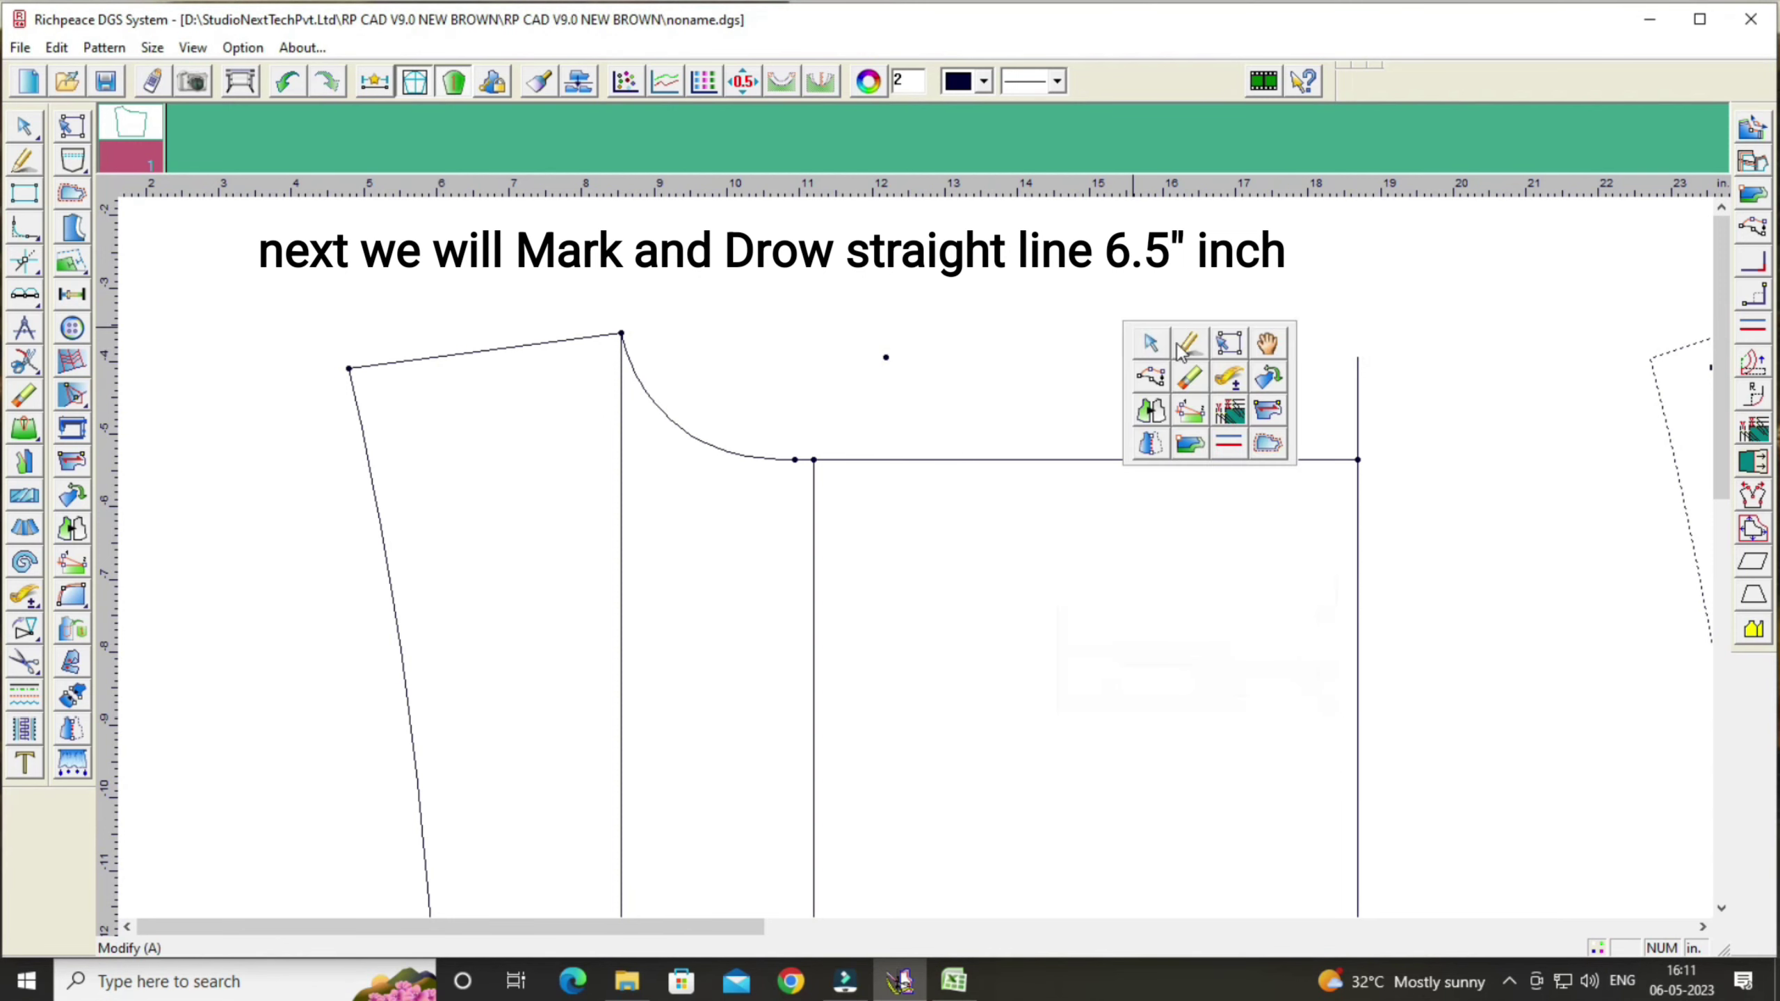
left_click(1176, 345)
left_click(1358, 358)
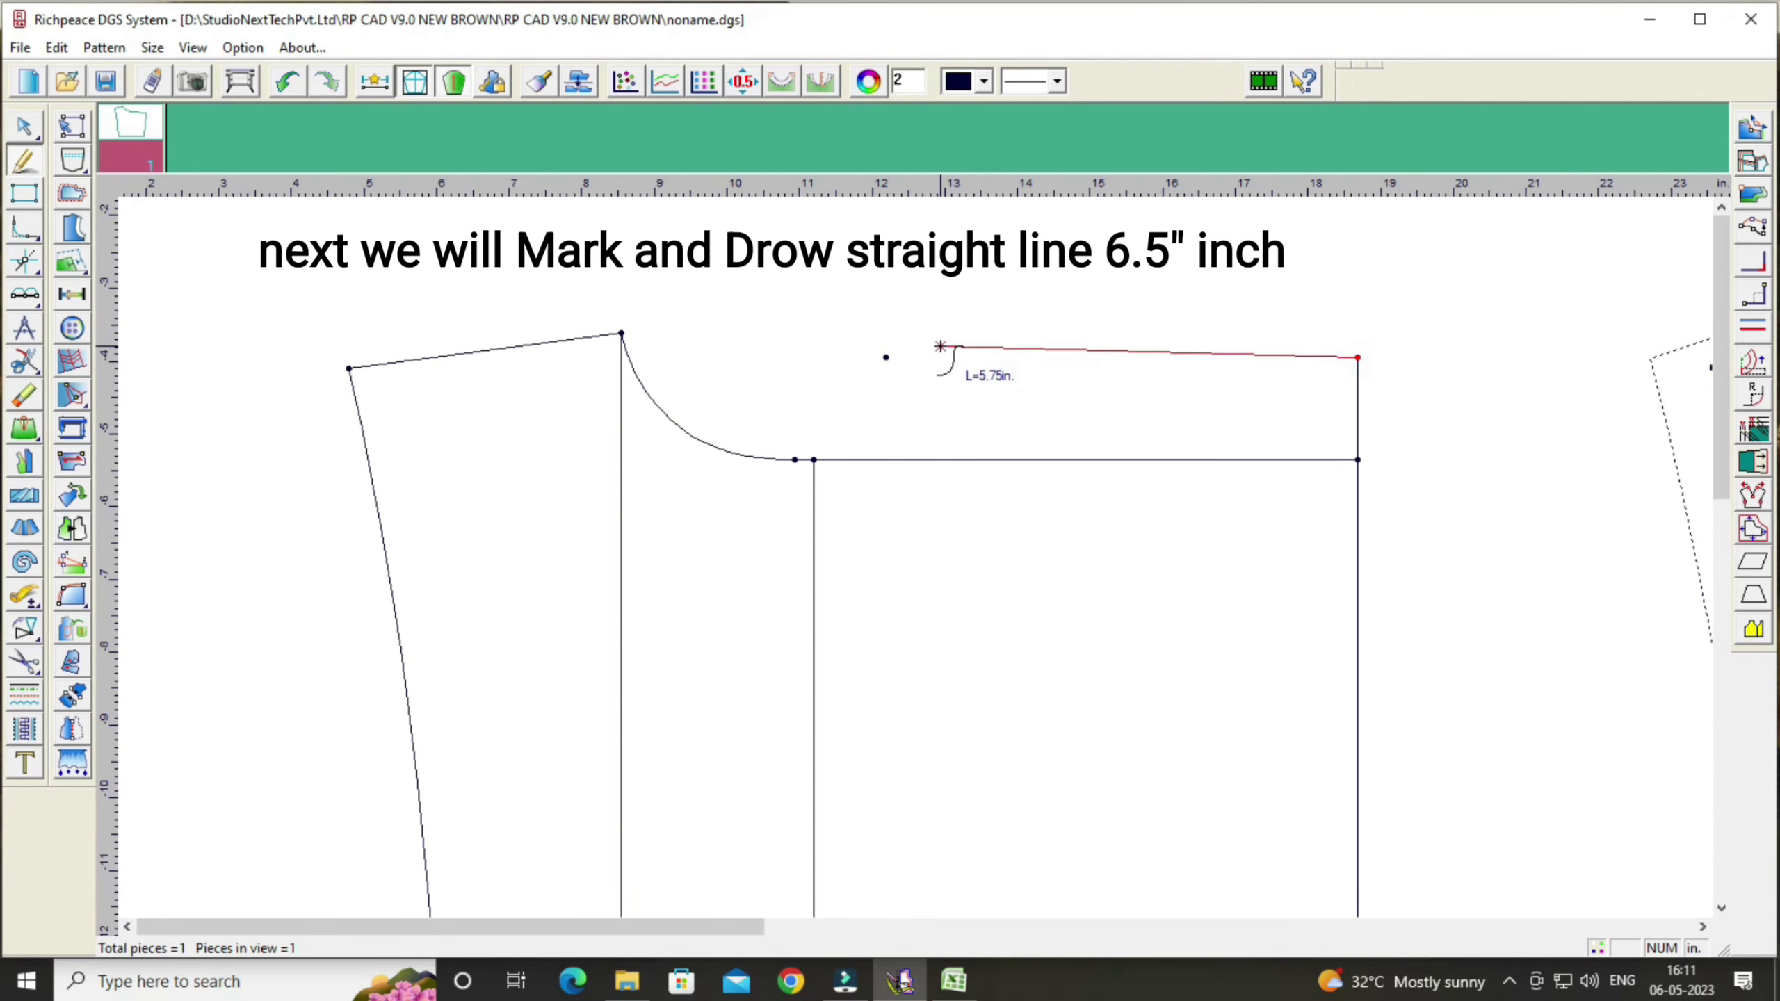
left_click(887, 359)
left_click(960, 484)
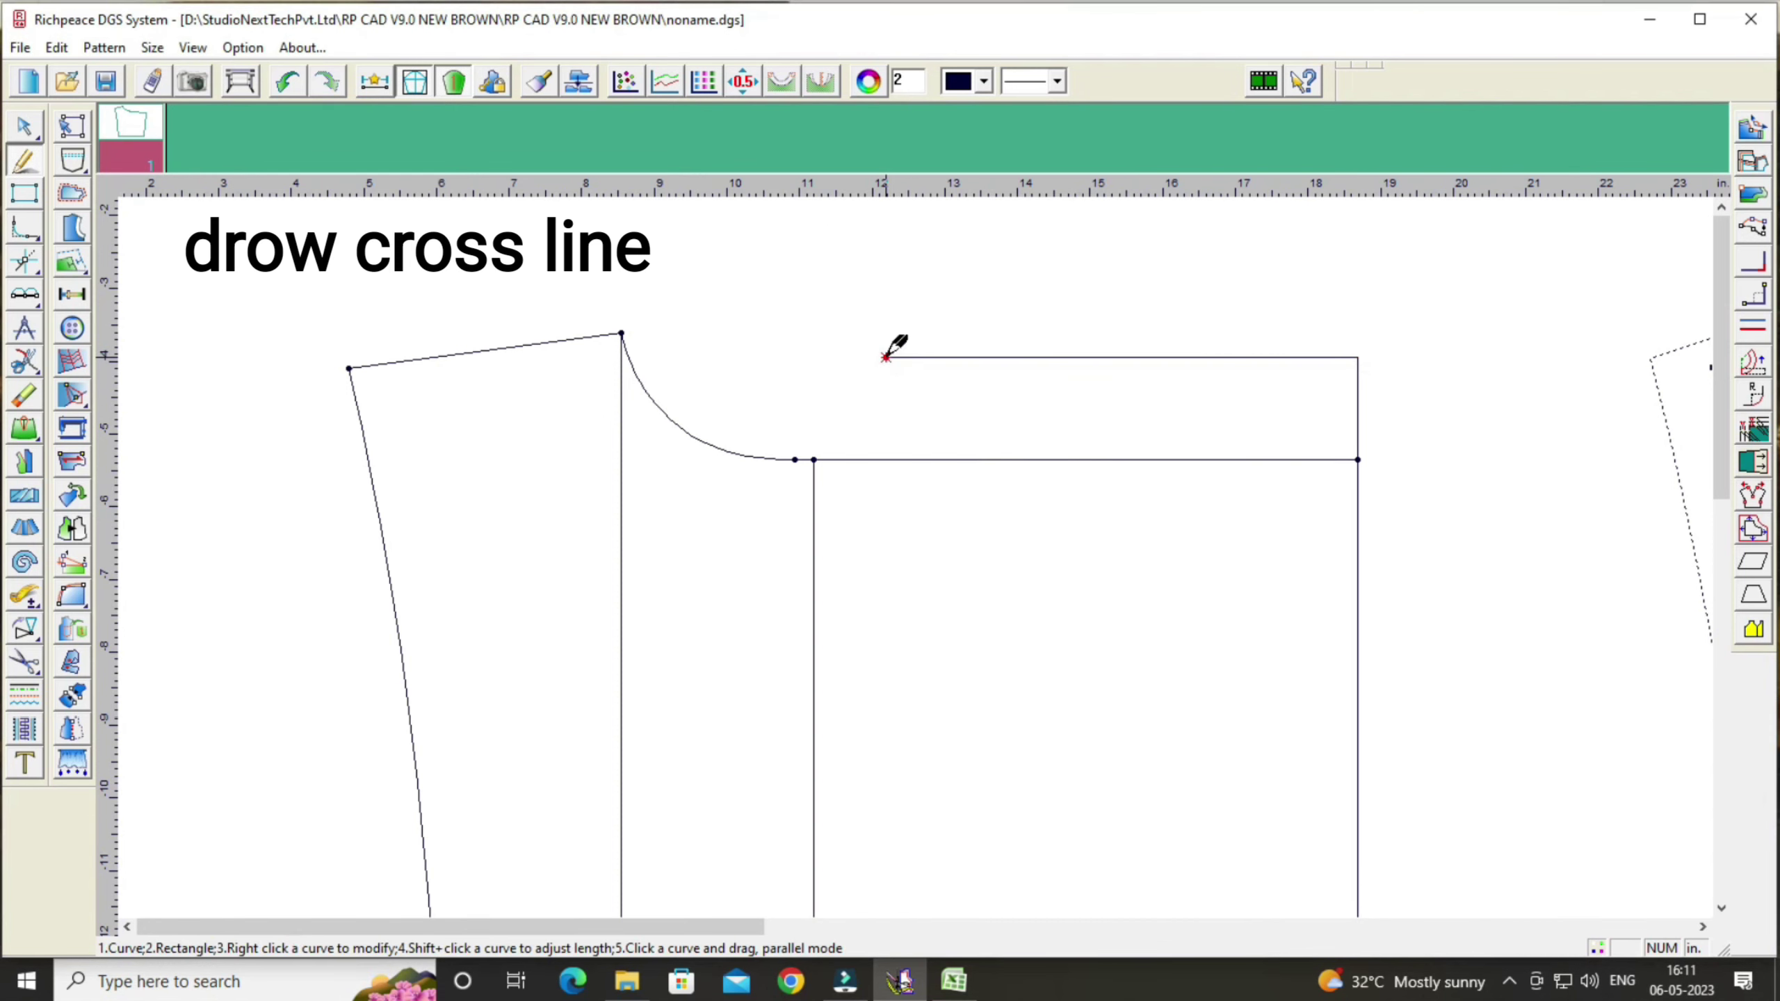
left_click(886, 358)
left_click(794, 461)
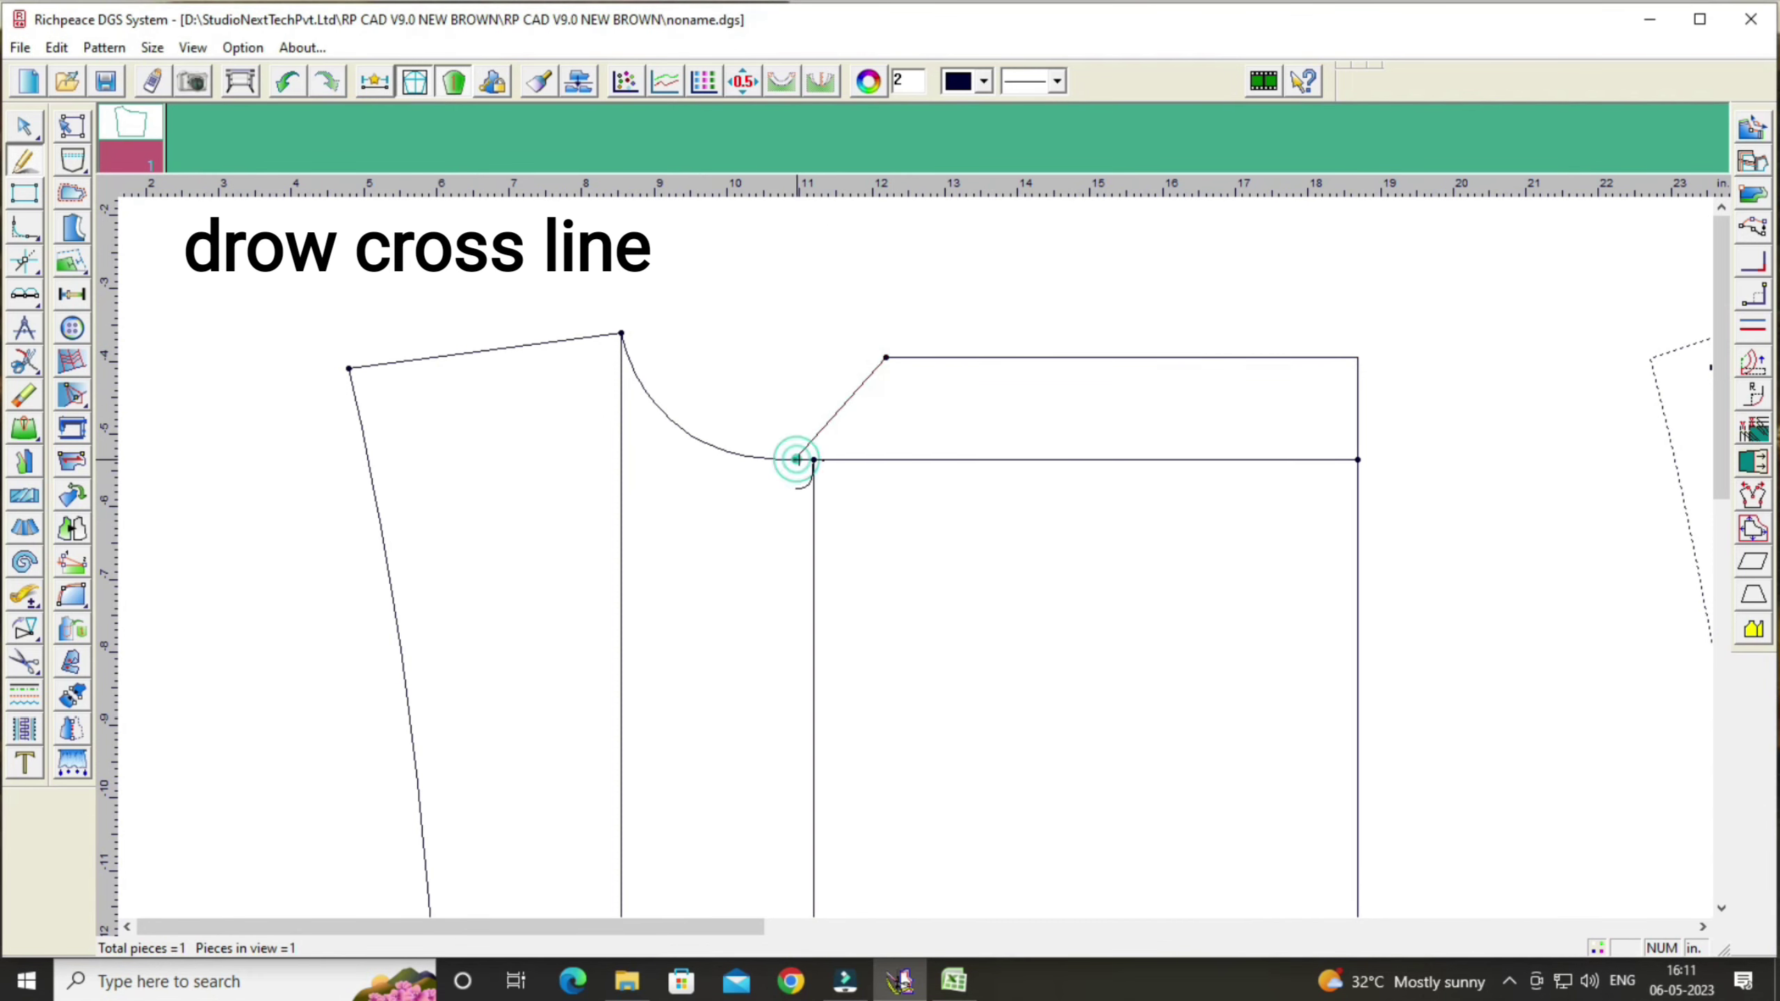
scroll(922, 545, "down", 3)
scroll(918, 556, "up", 1)
scroll(918, 554, "up", 1)
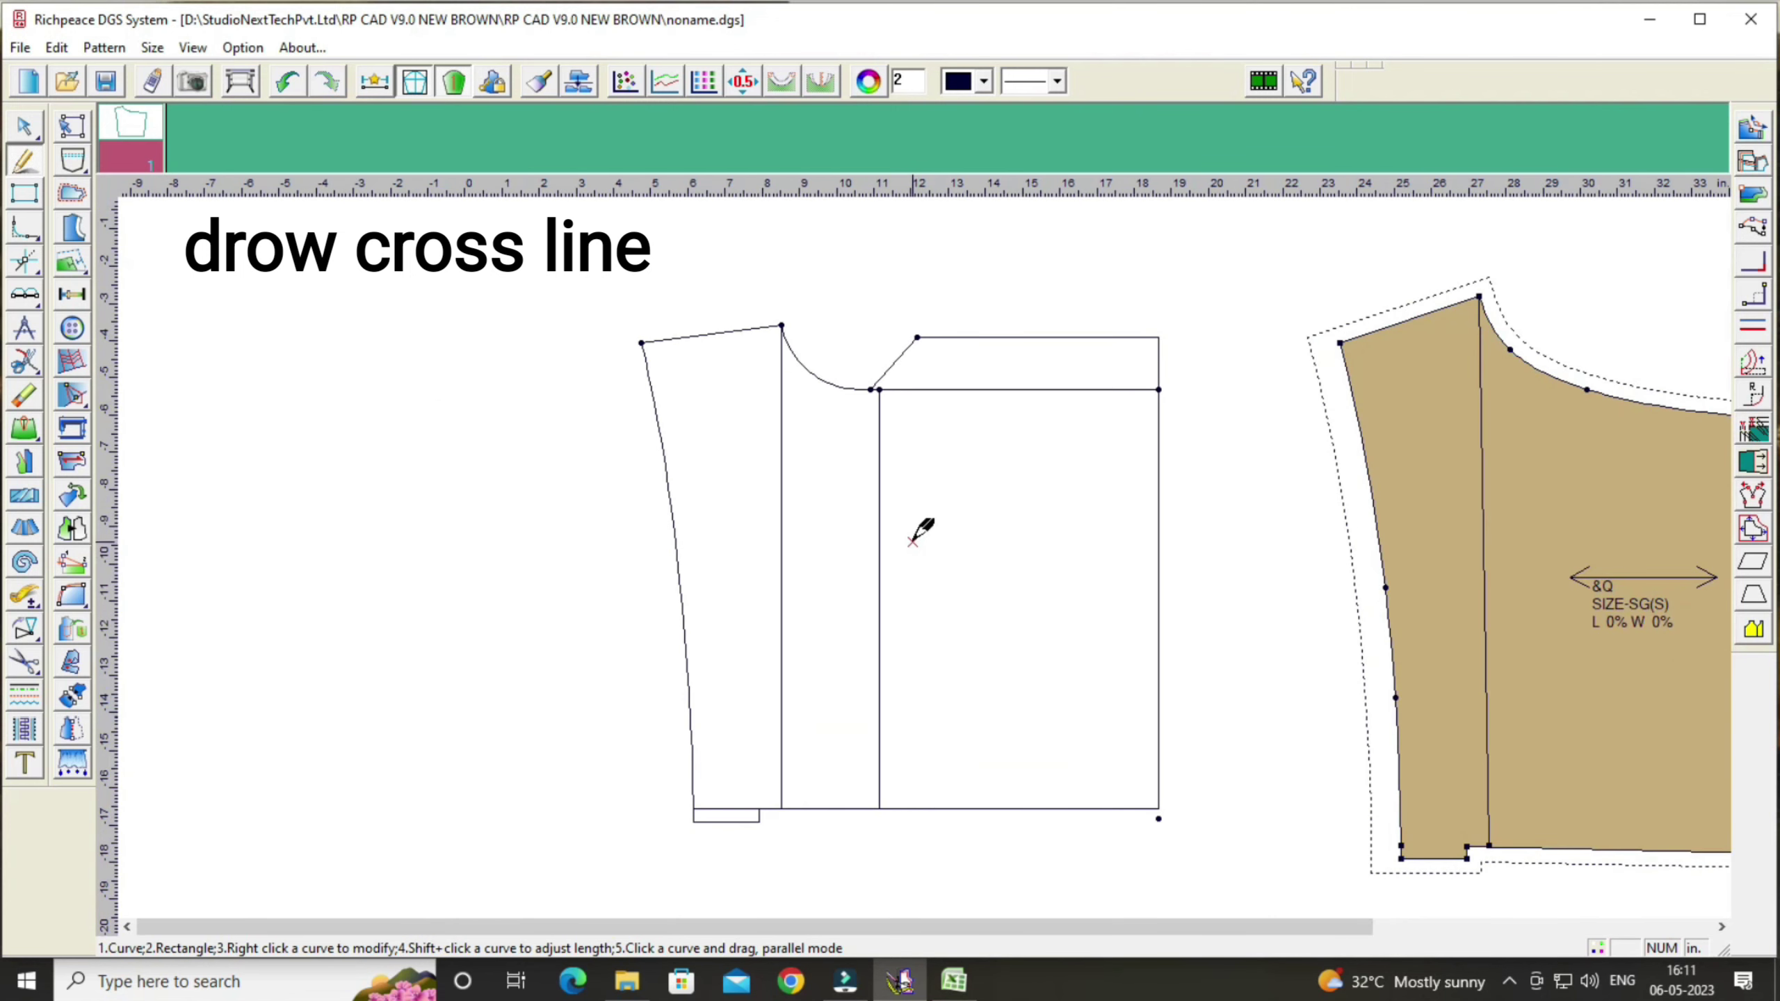
scroll(918, 553, "up", 1)
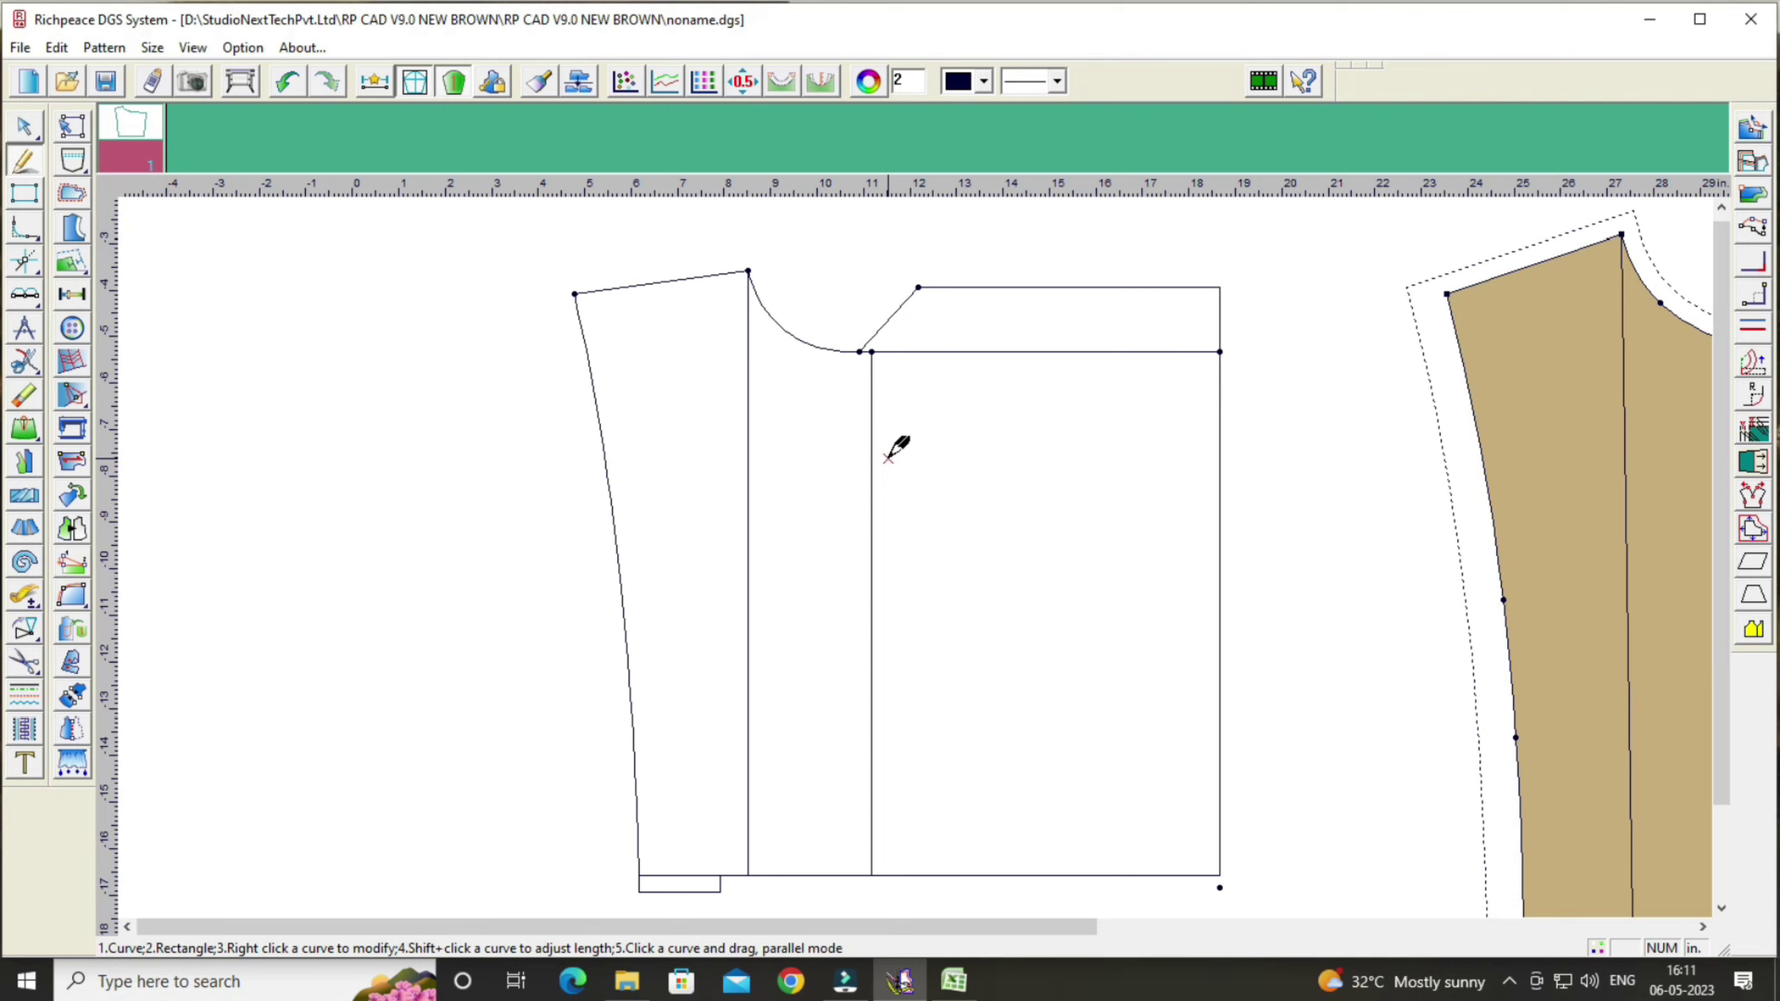
Step: Pick the front outline's left lines, curve, fly top and right-side lines
left_click(24, 663)
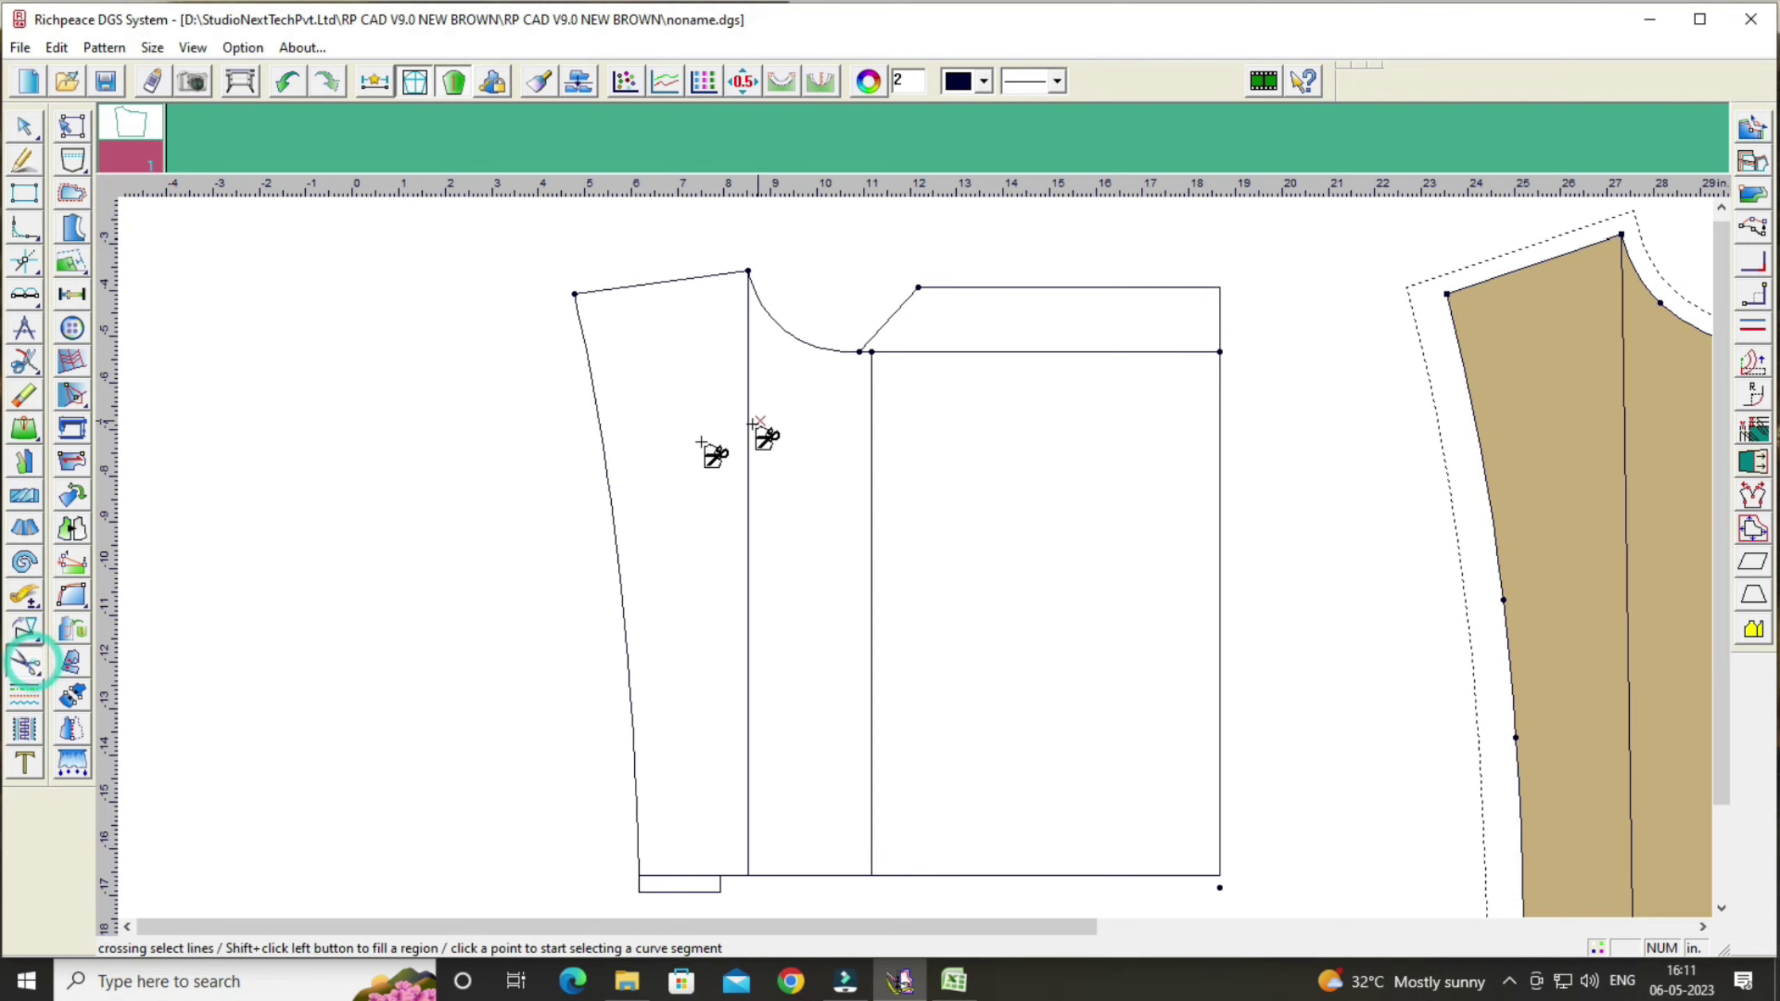
left_click(604, 473)
left_click(647, 283)
left_click(746, 435)
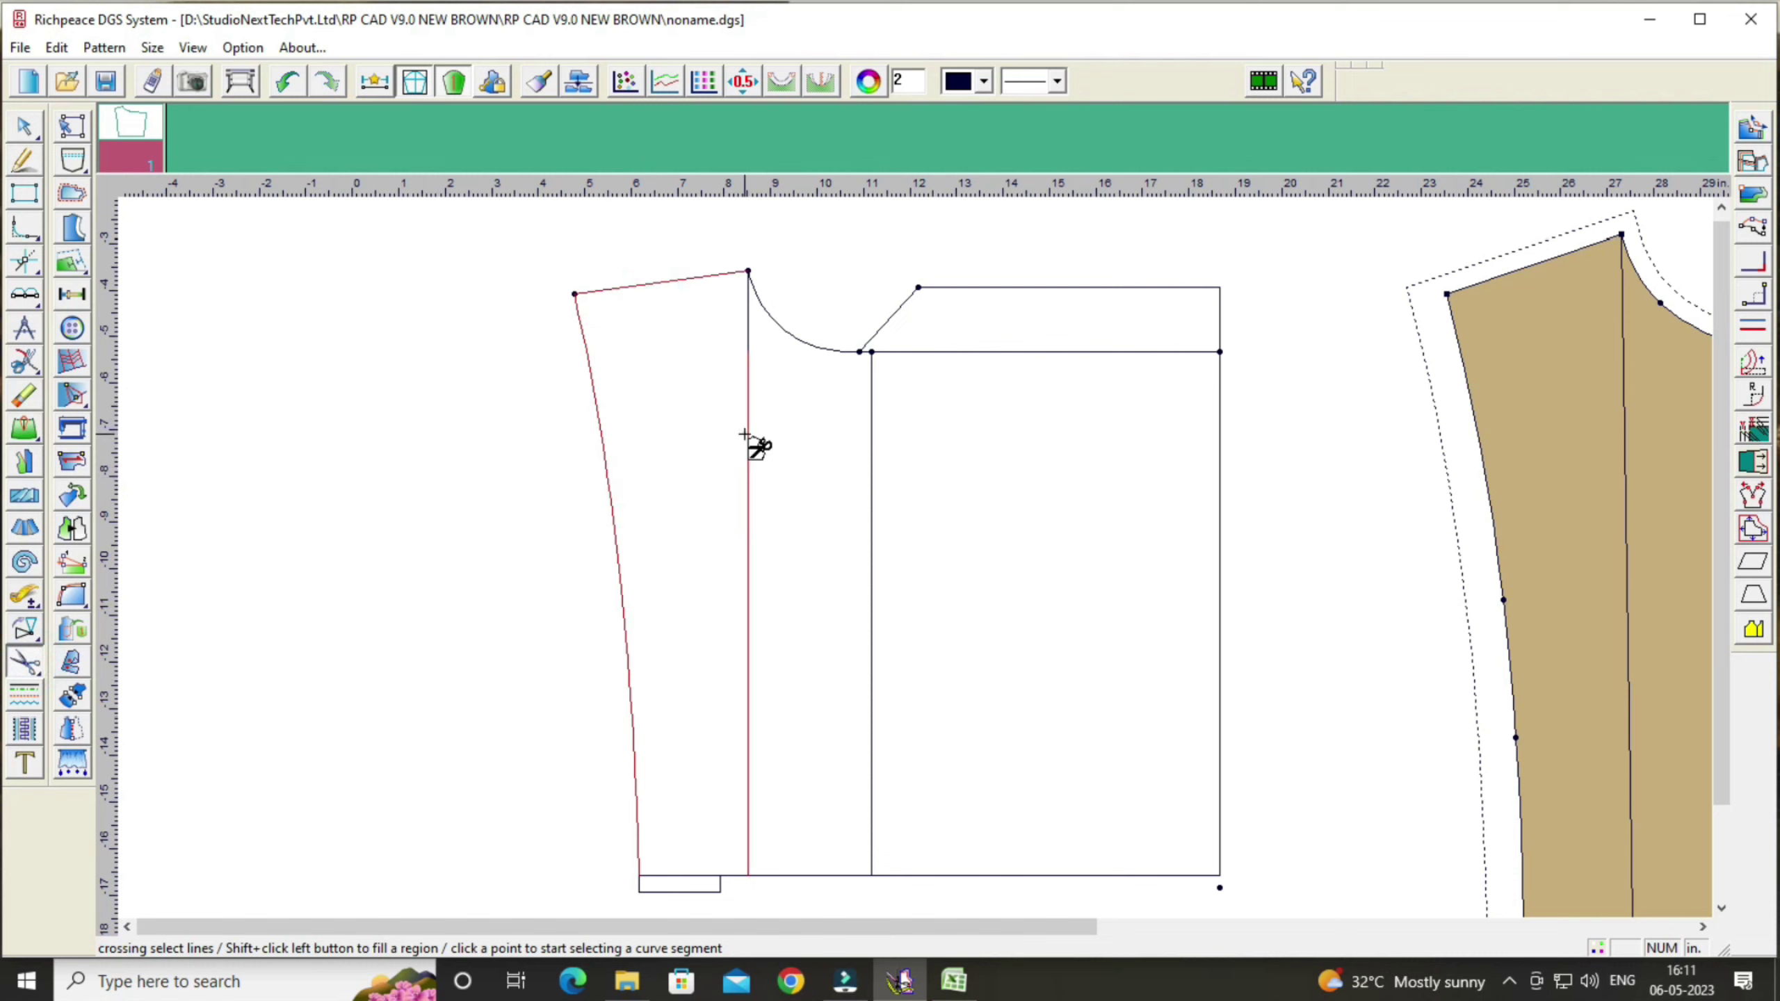
left_click(767, 309)
left_click(890, 319)
left_click(950, 286)
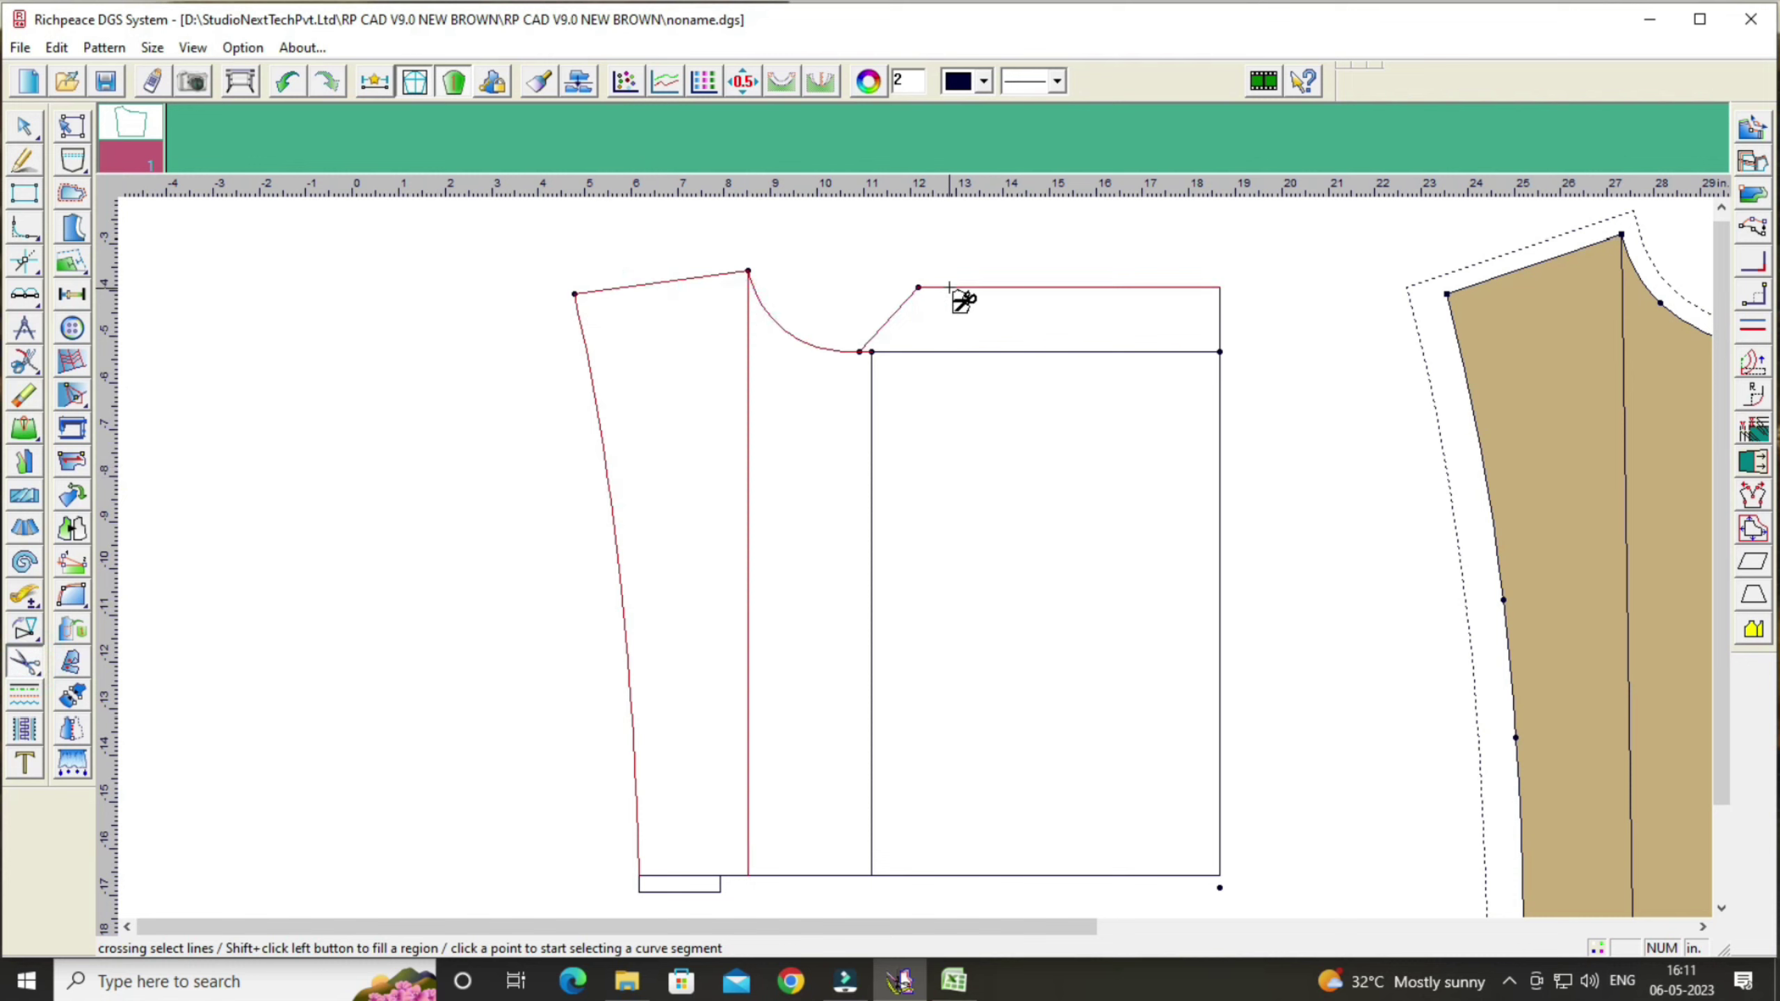
left_click(985, 351)
left_click(1223, 330)
left_click(1216, 429)
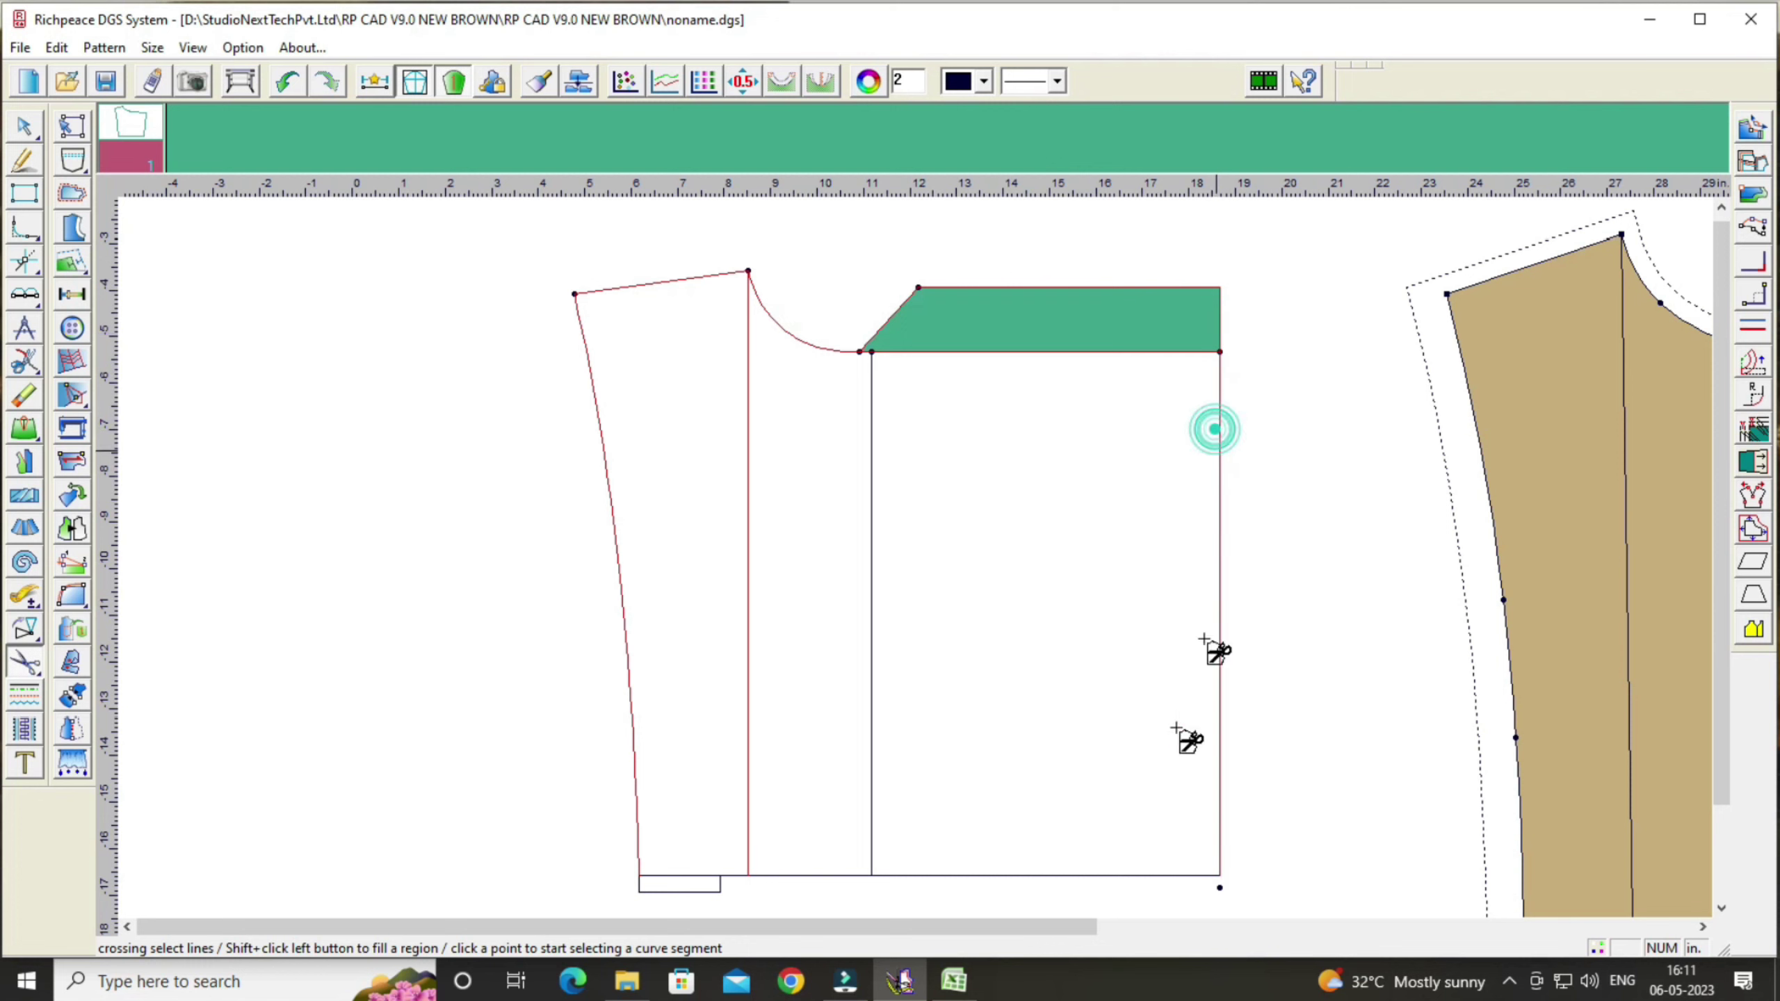
Step: Add the hem, centre line and small bottom-left rectangle, then generate the front piece
left_click(1128, 877)
left_click(873, 730)
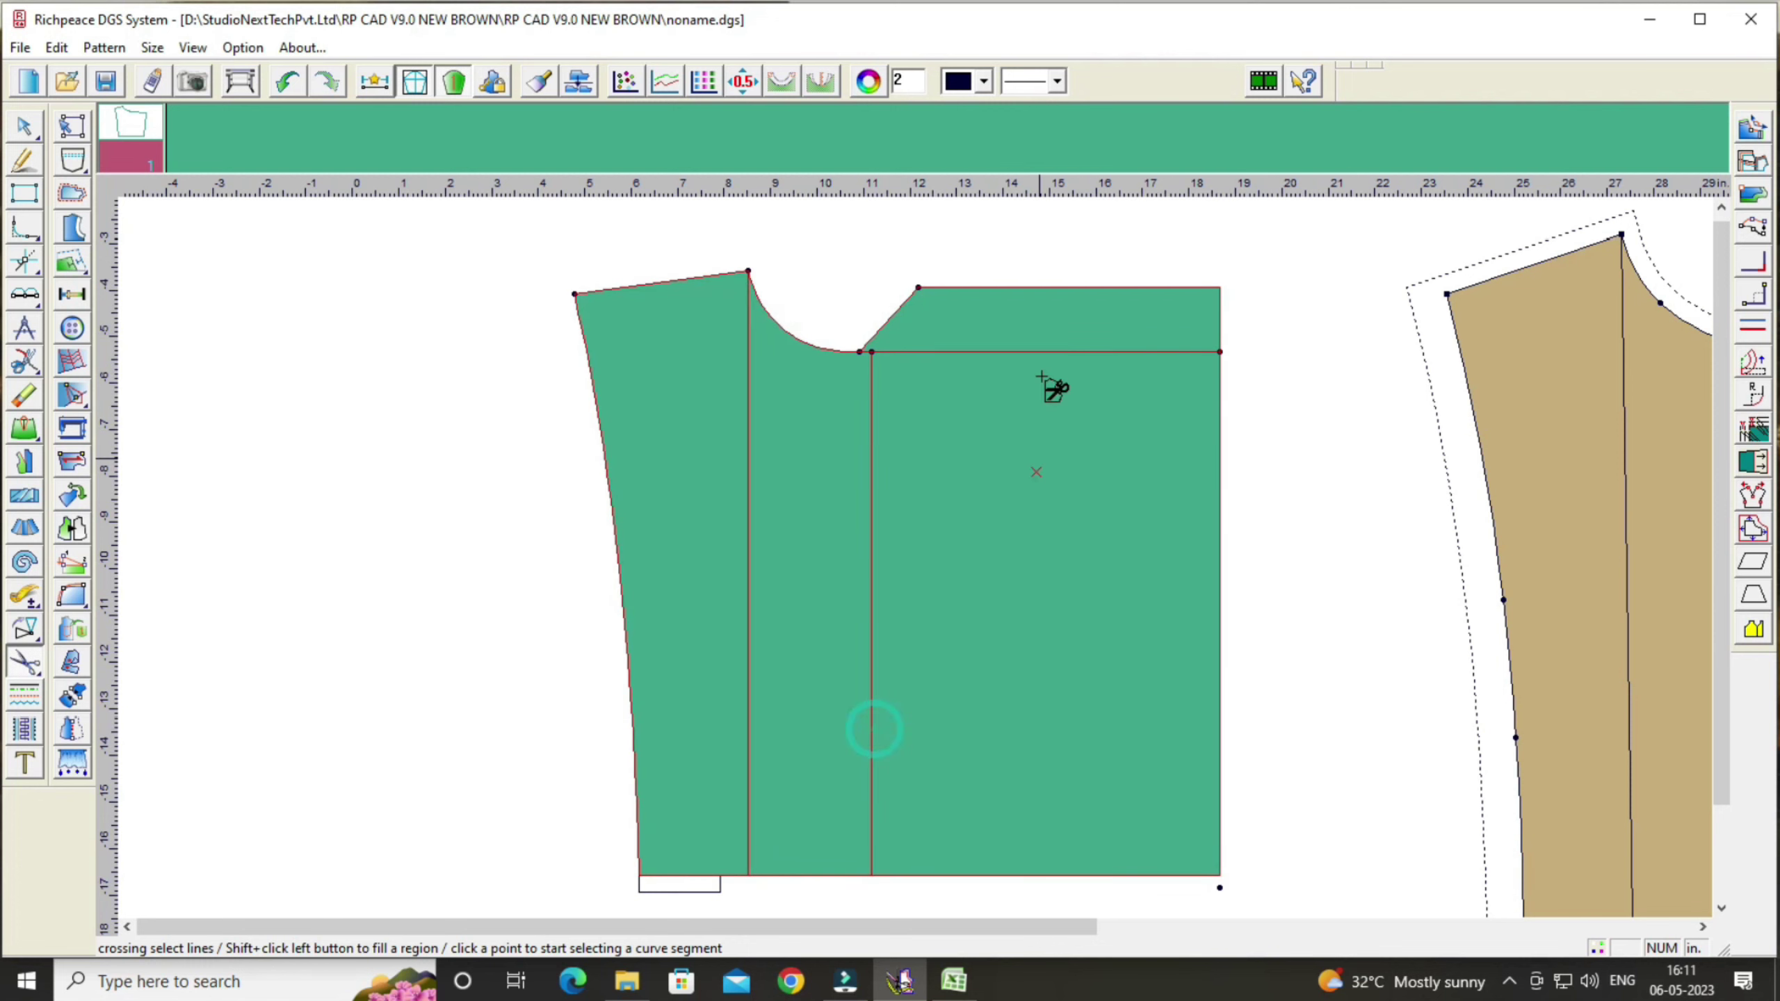
left_click(683, 892)
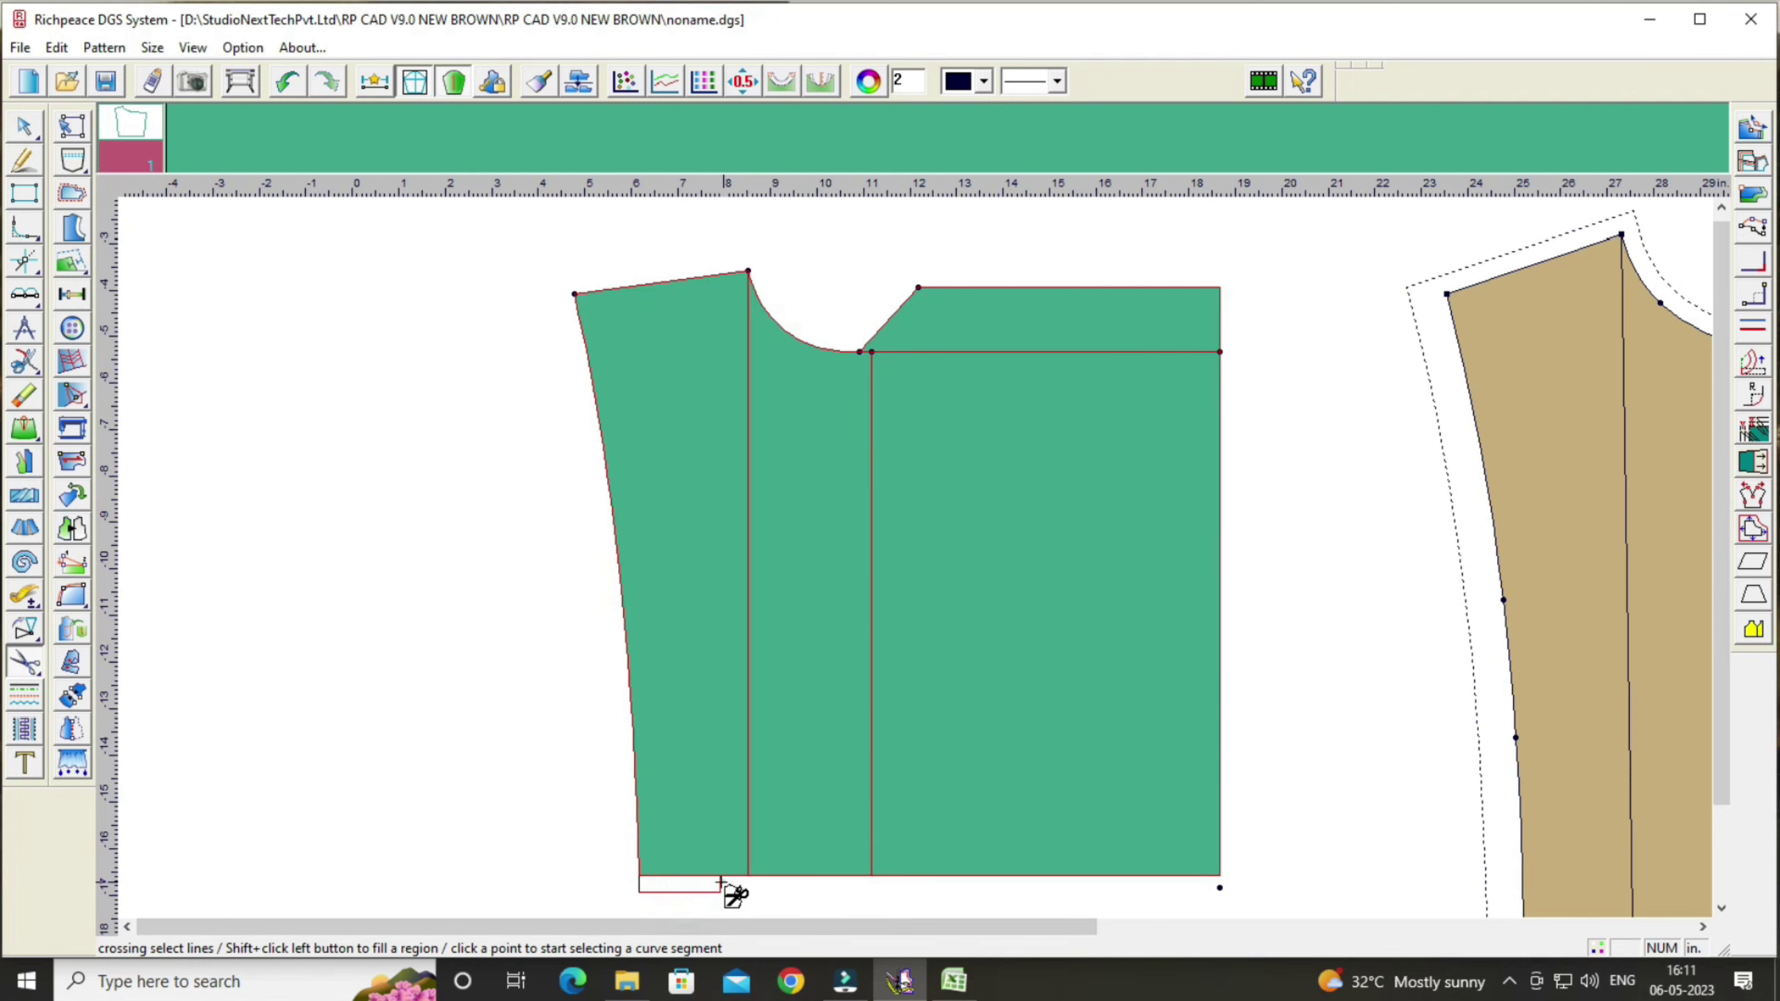
left_click(637, 884)
right_click(1287, 553)
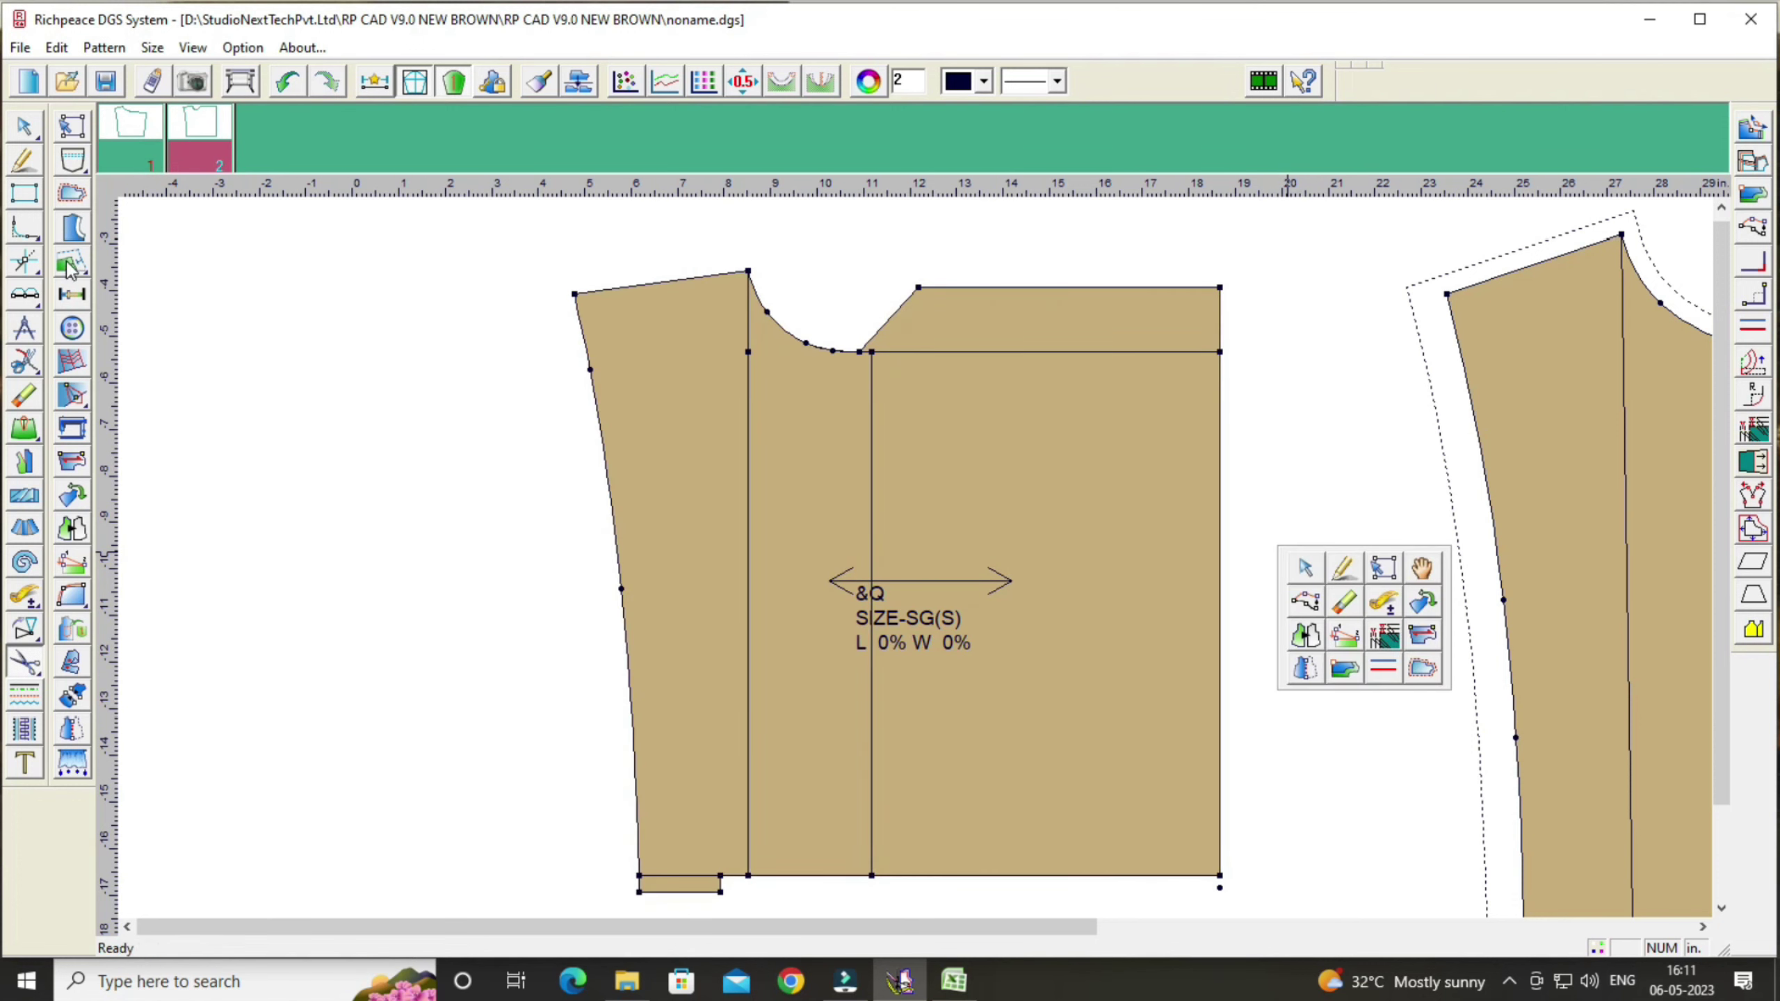
Step: Add a dotted seam allowance all around the front piece
left_click(70, 195)
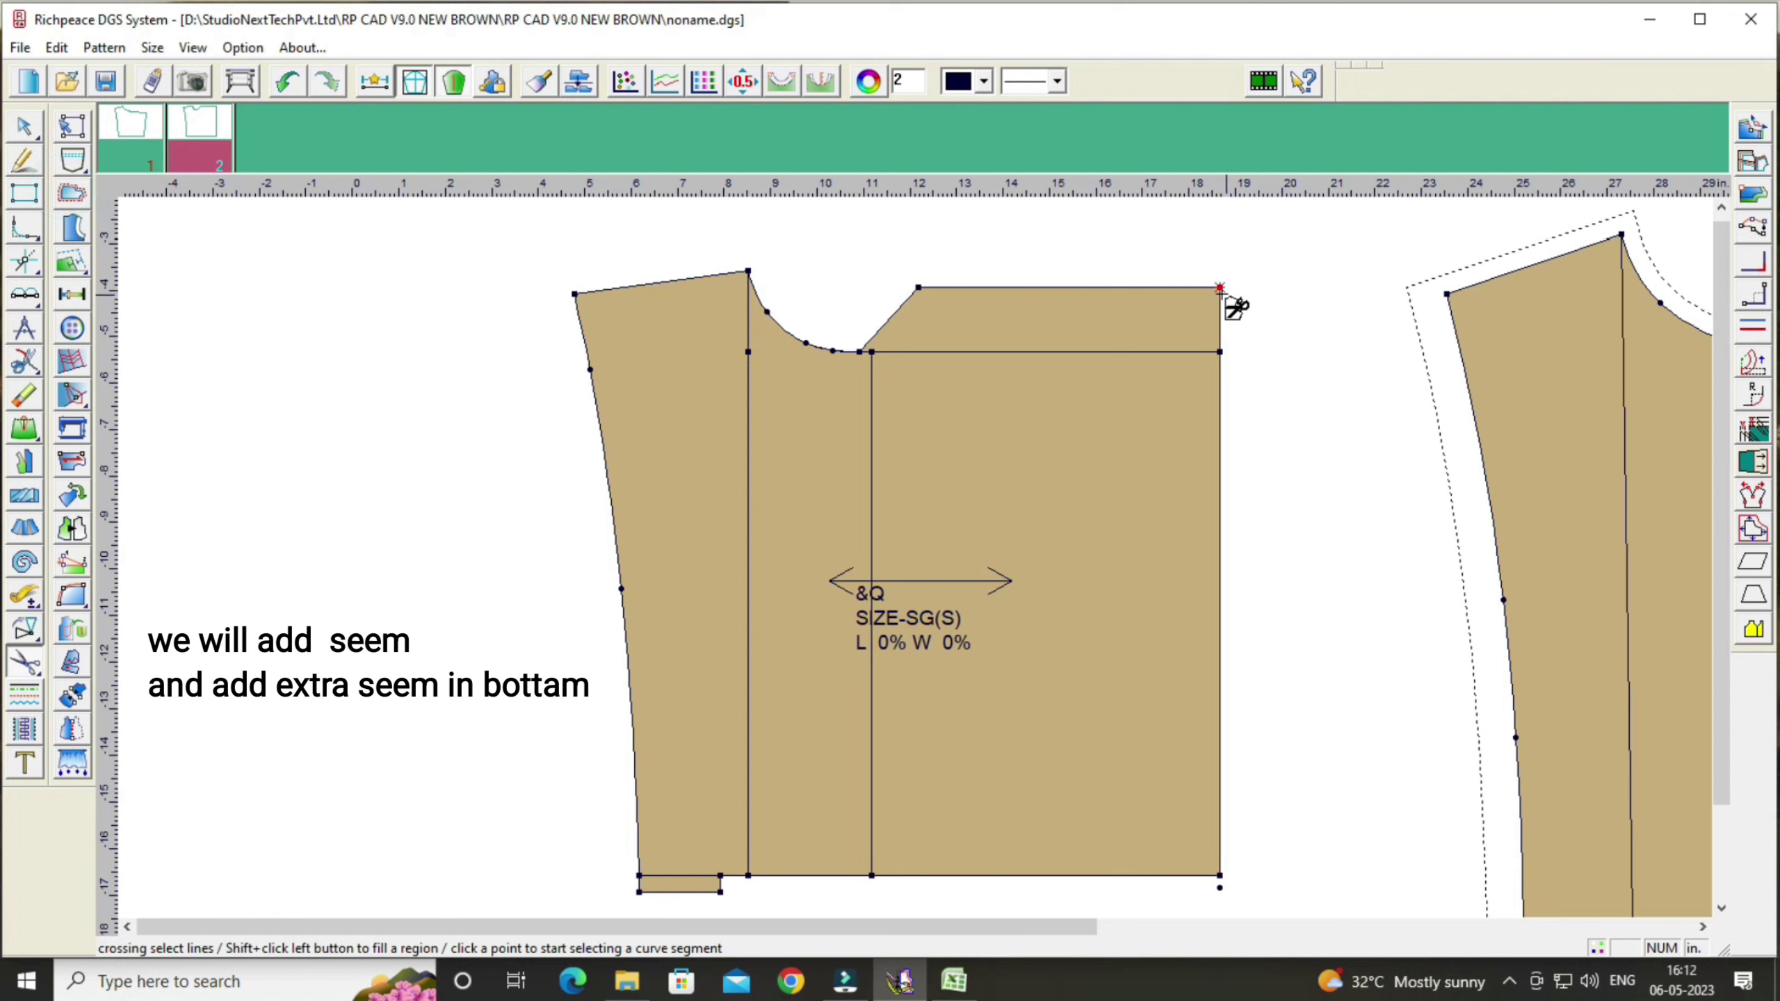
left_click(70, 194)
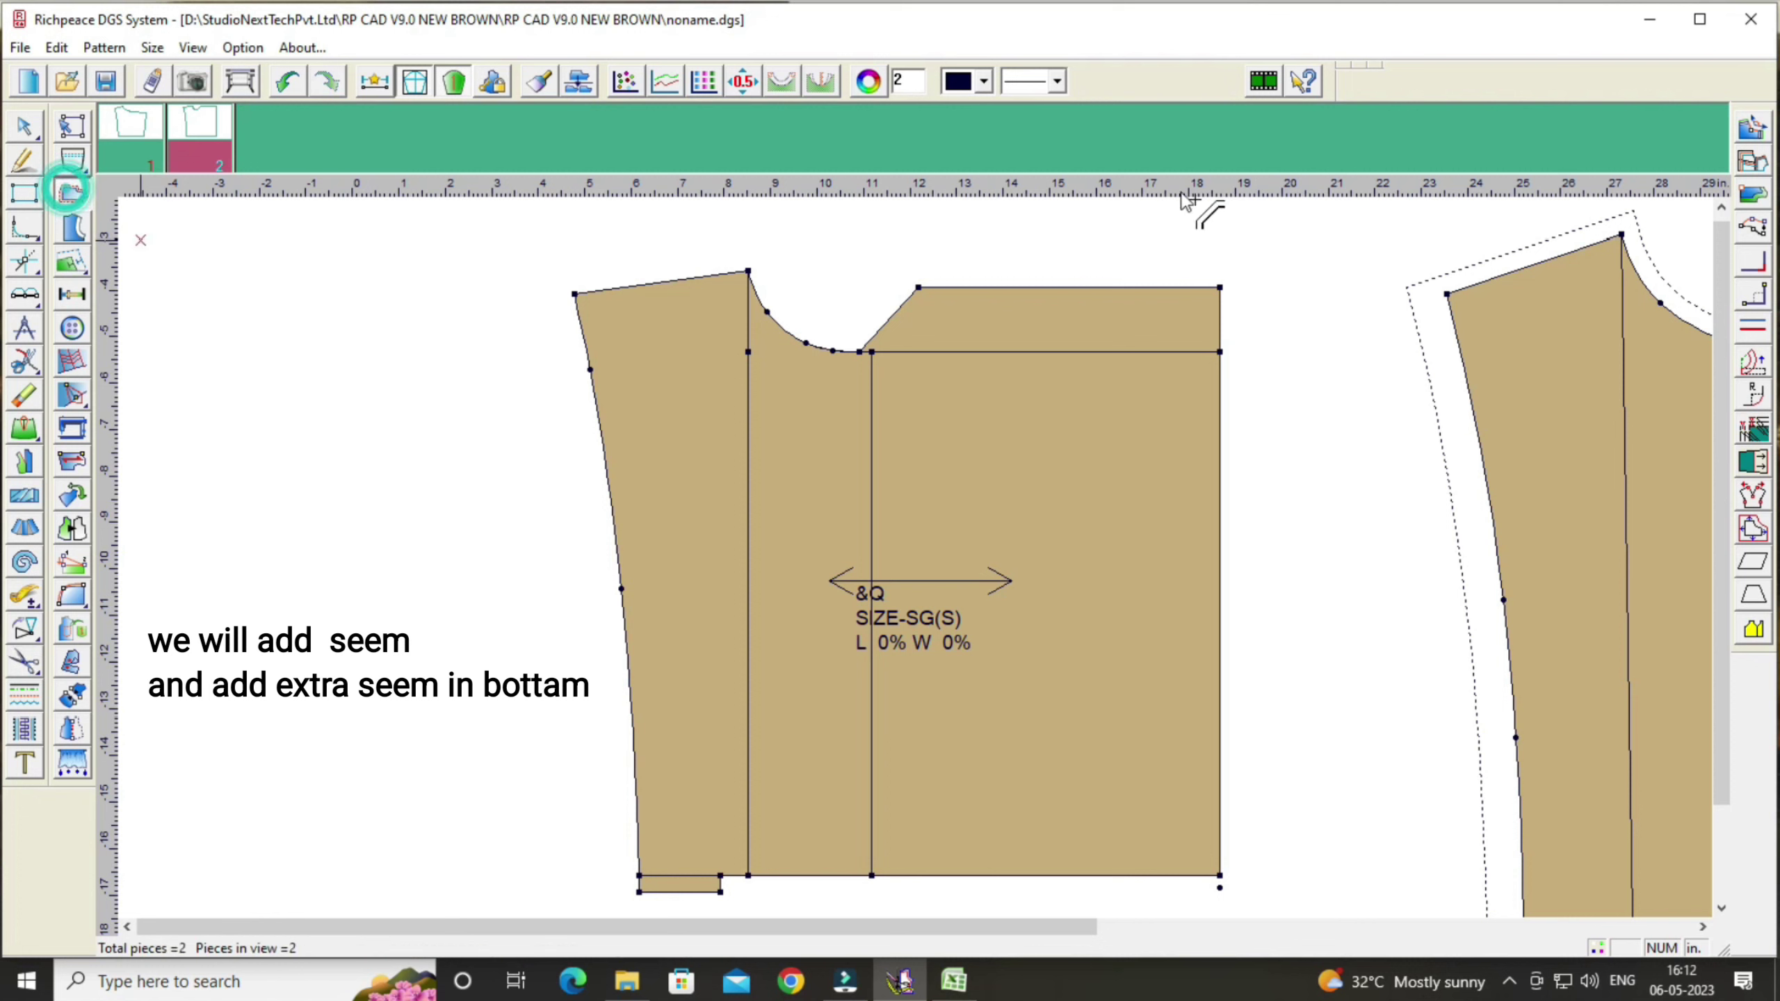
left_click(1220, 287)
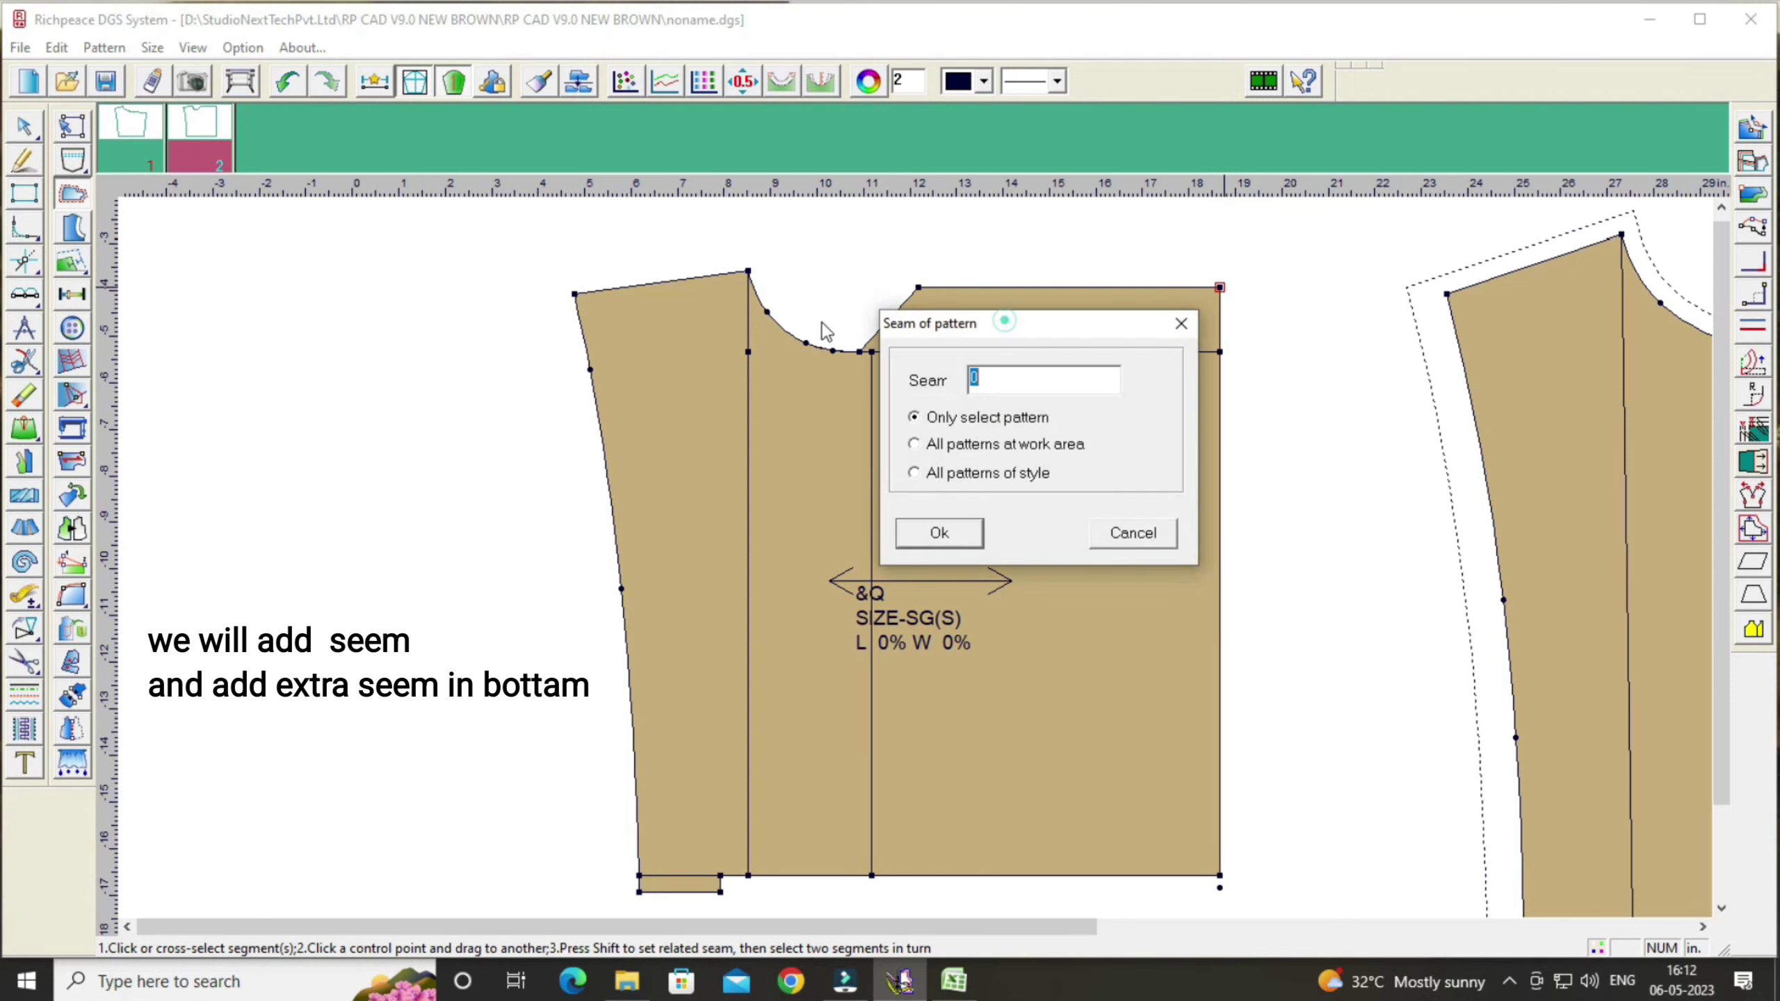
left_click(245, 398)
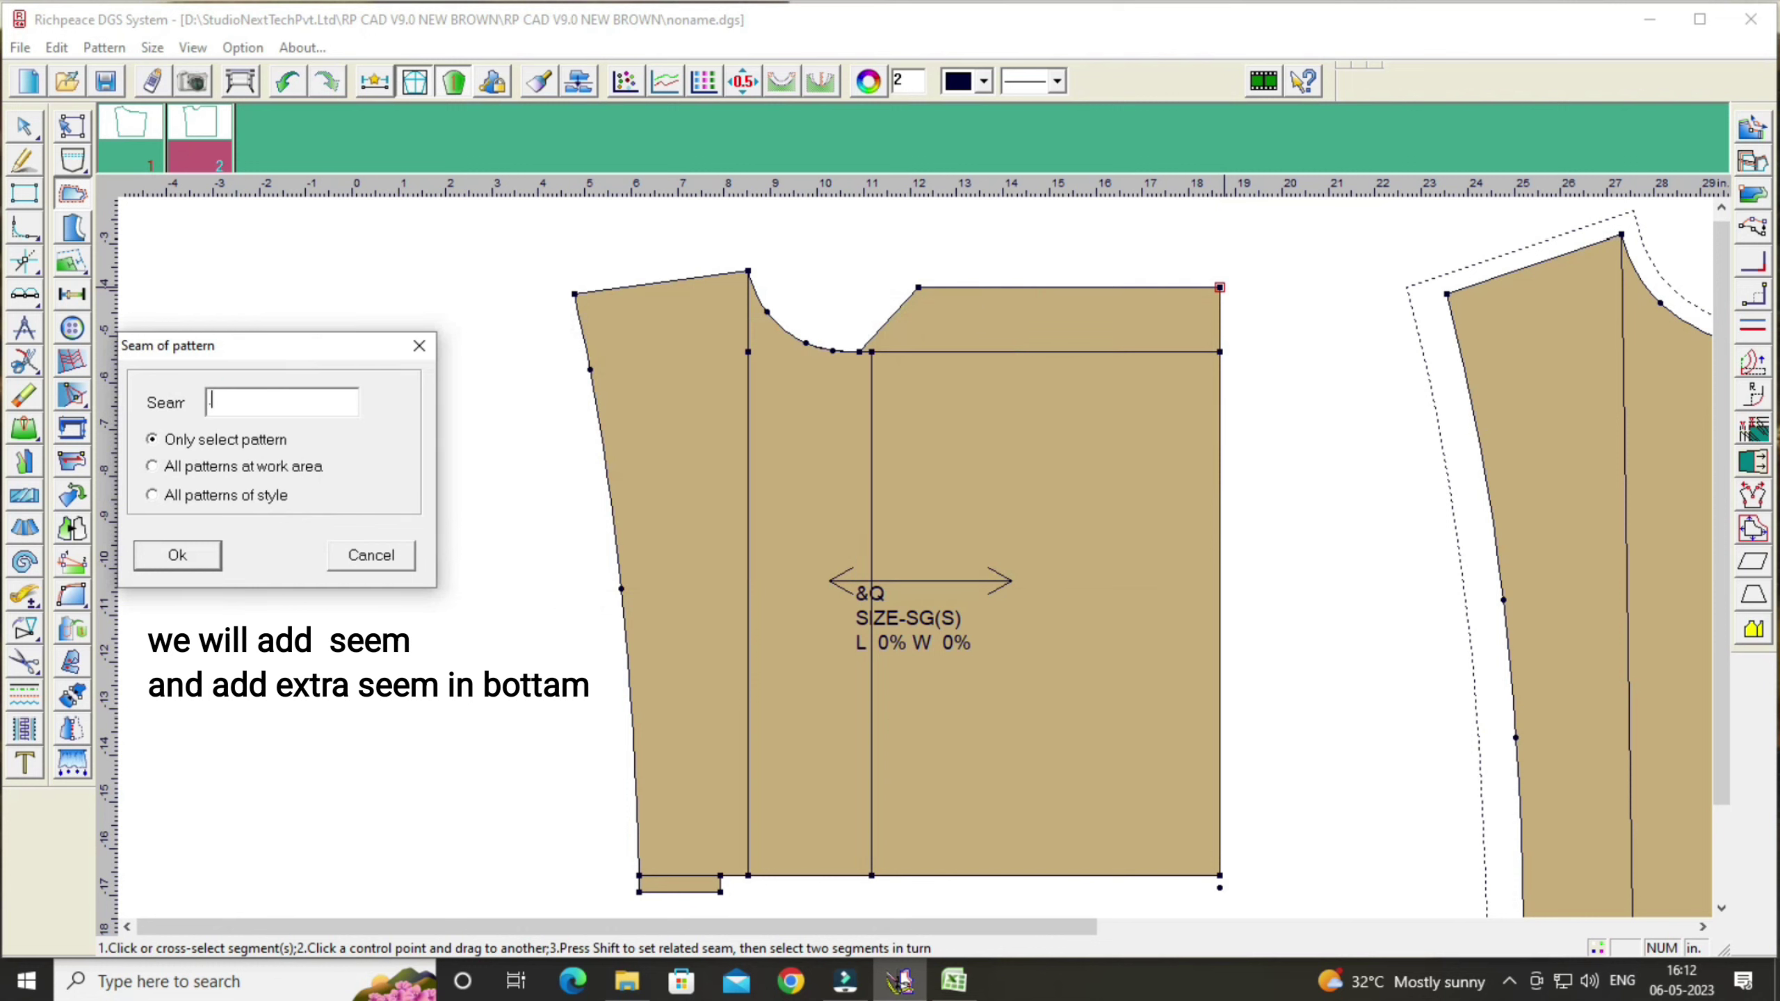
type("4")
left_click(184, 557)
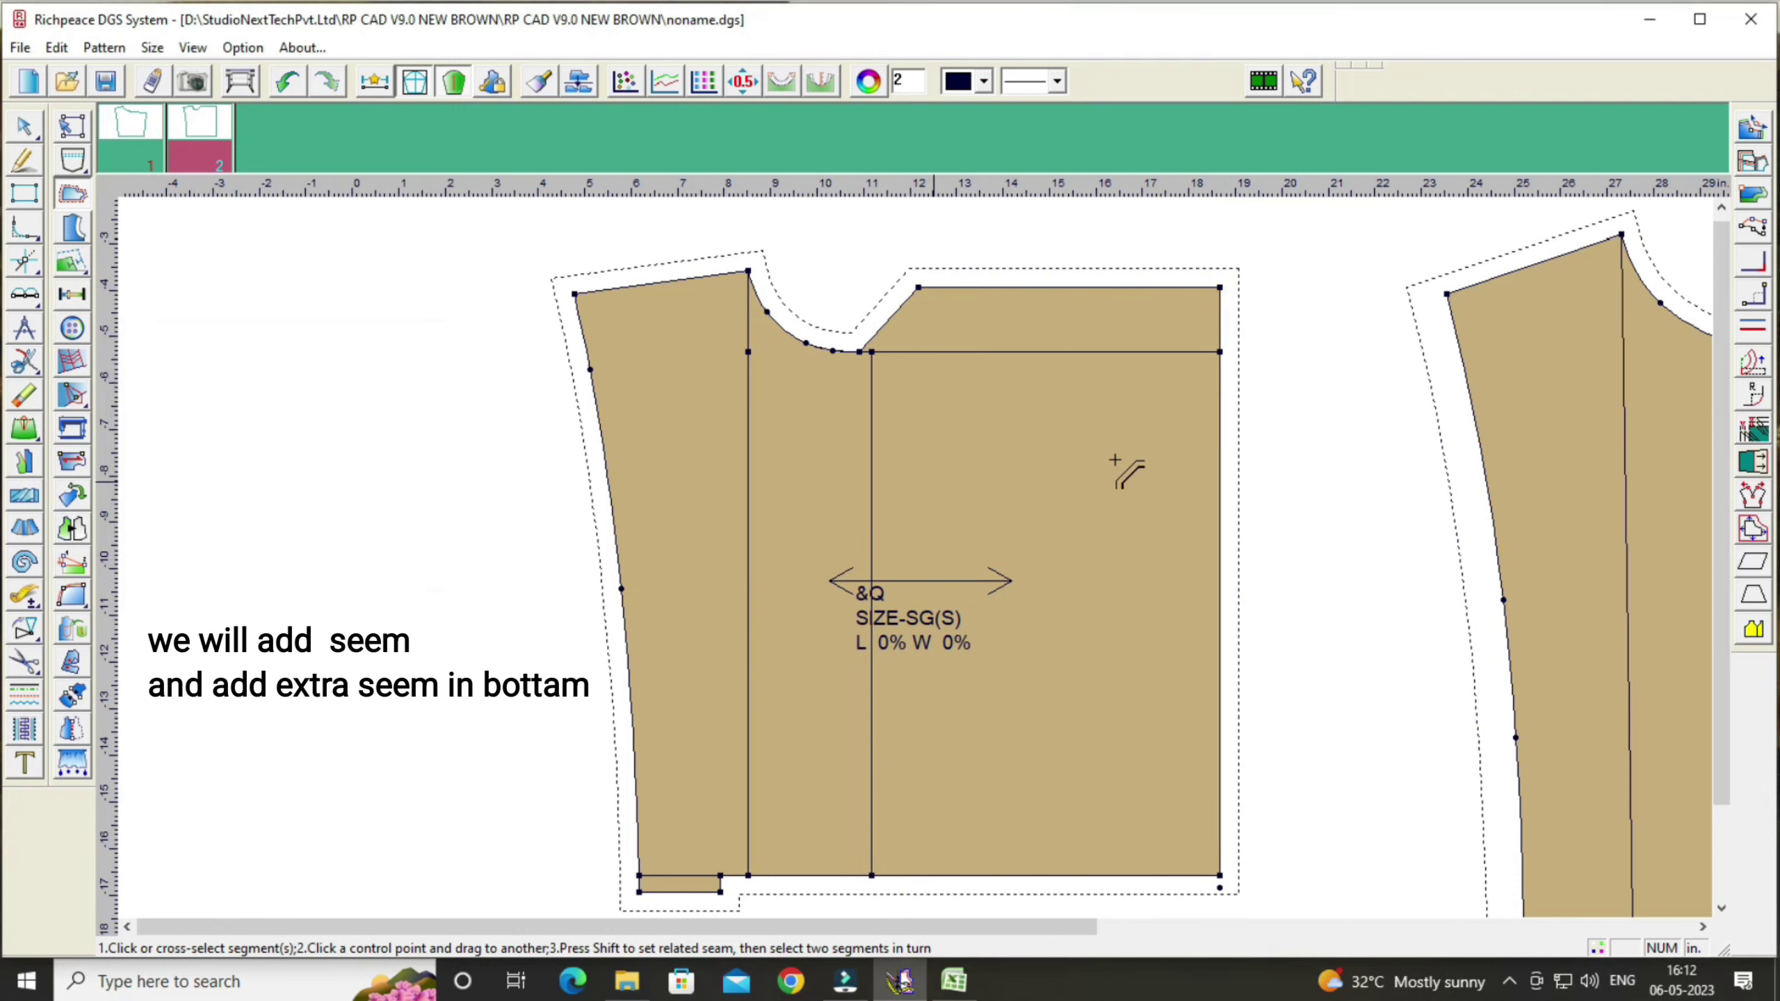
Step: Set a new Fold1 of End value on the front piece's left edge
right_click(616, 544)
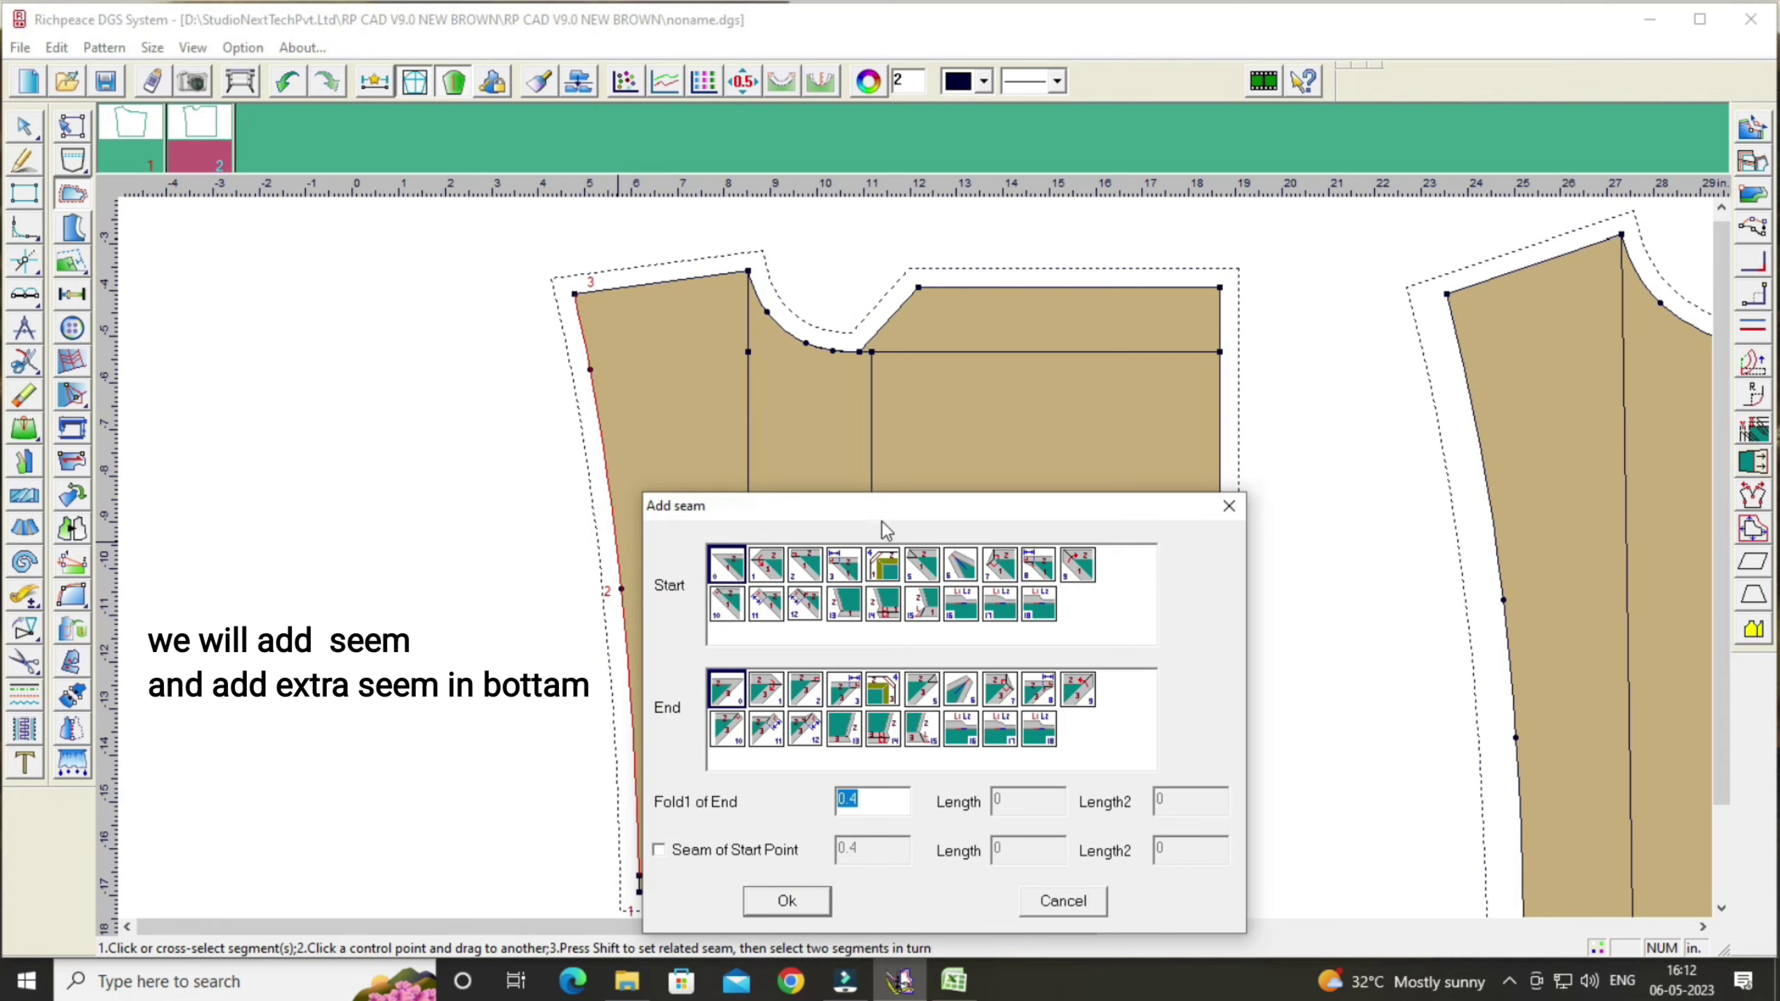
left_click_drag(886, 531, 1336, 344)
double_click(1327, 607)
type("0.")
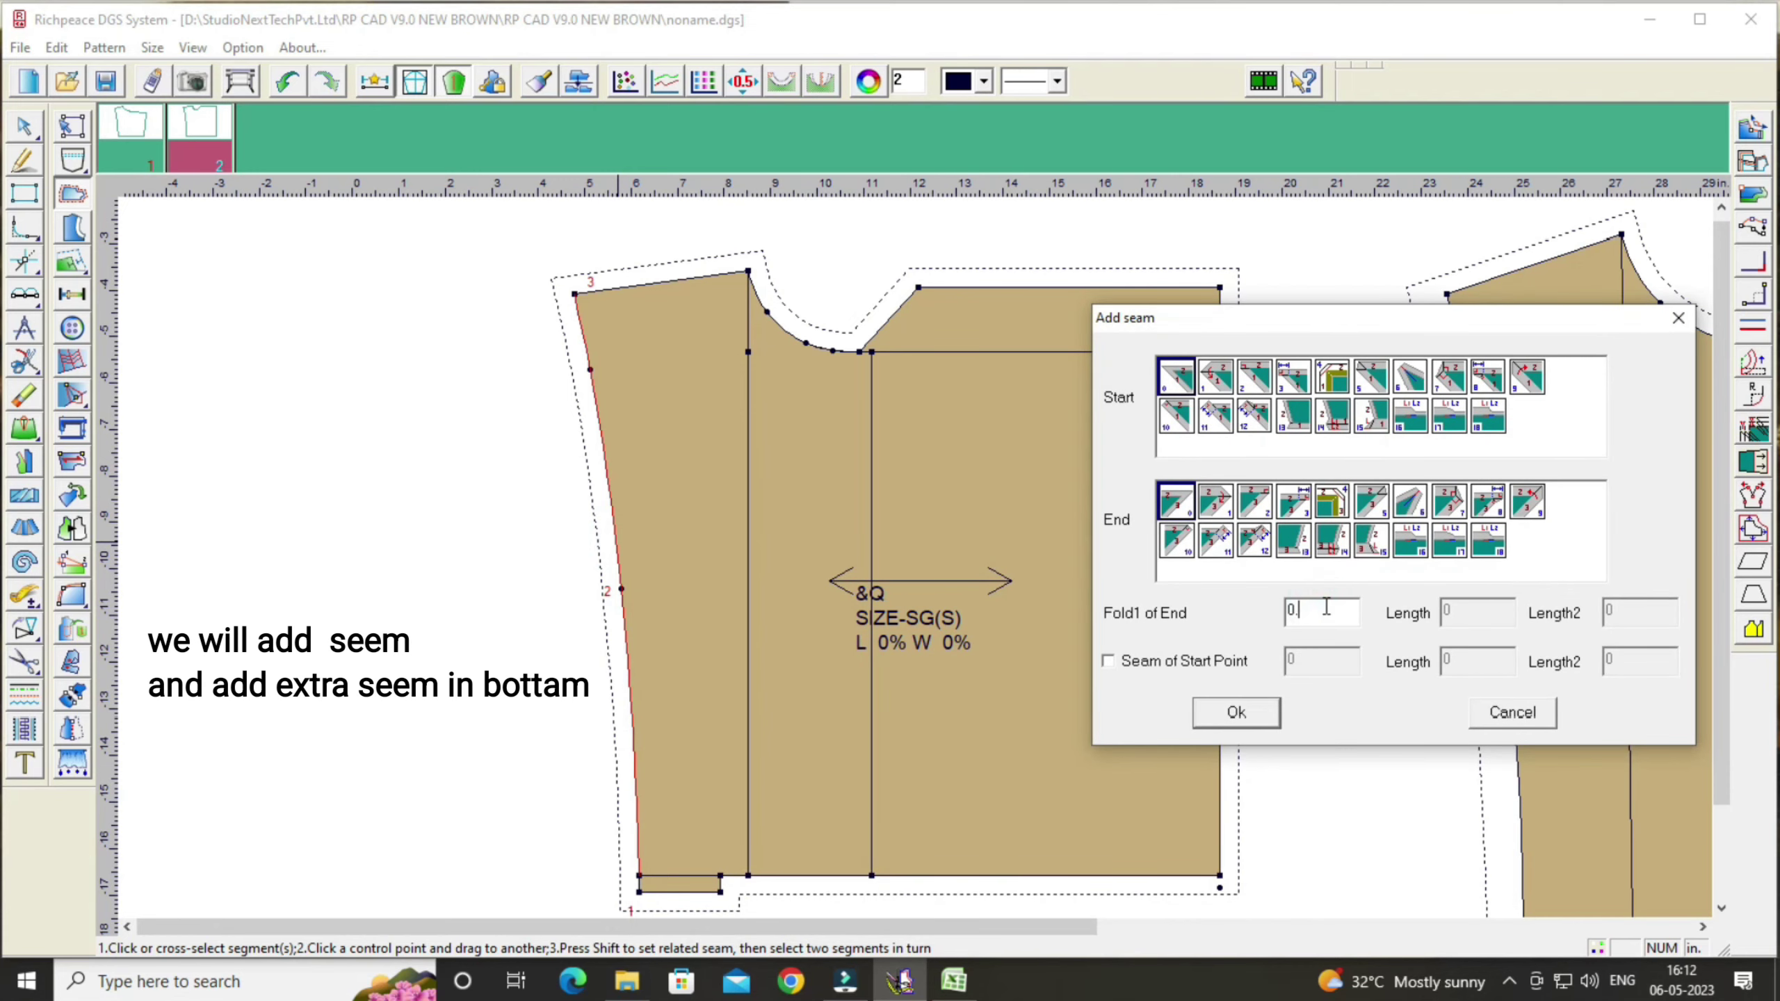
left_click(1238, 713)
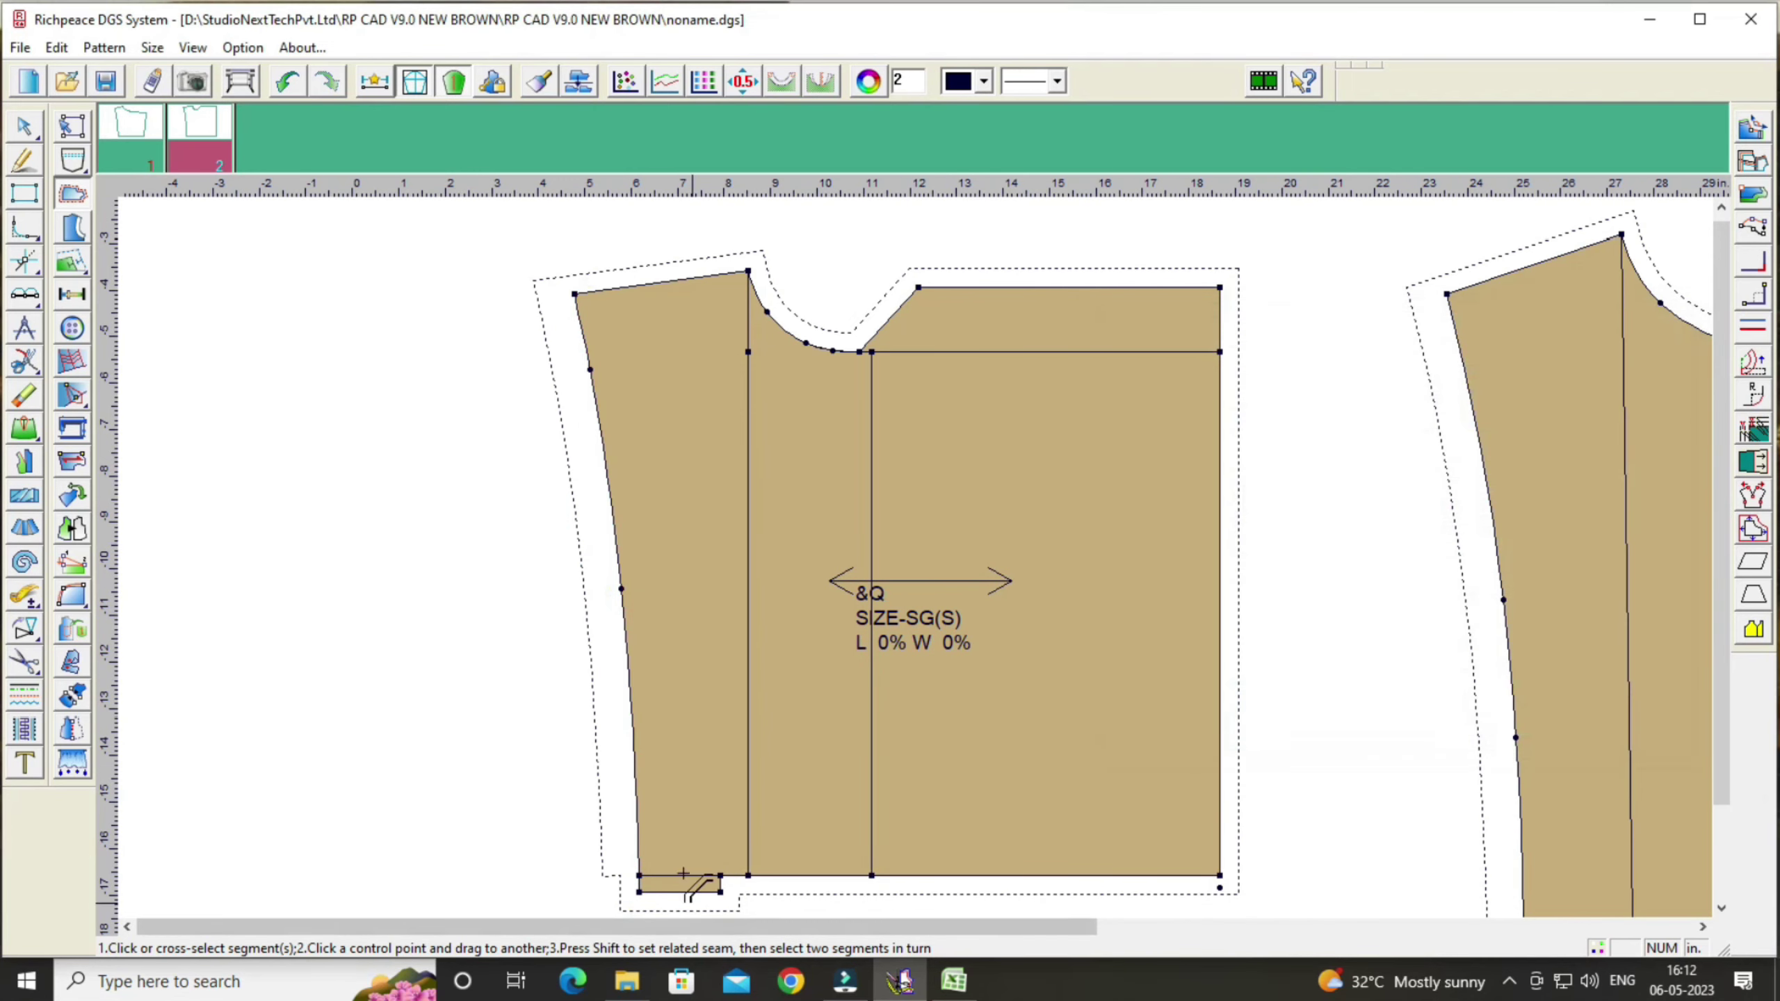
scroll(651, 887, "up", 1)
Step: Deepen the bottom edge's end fold to a 0.8-inch allowance
right_click(904, 558)
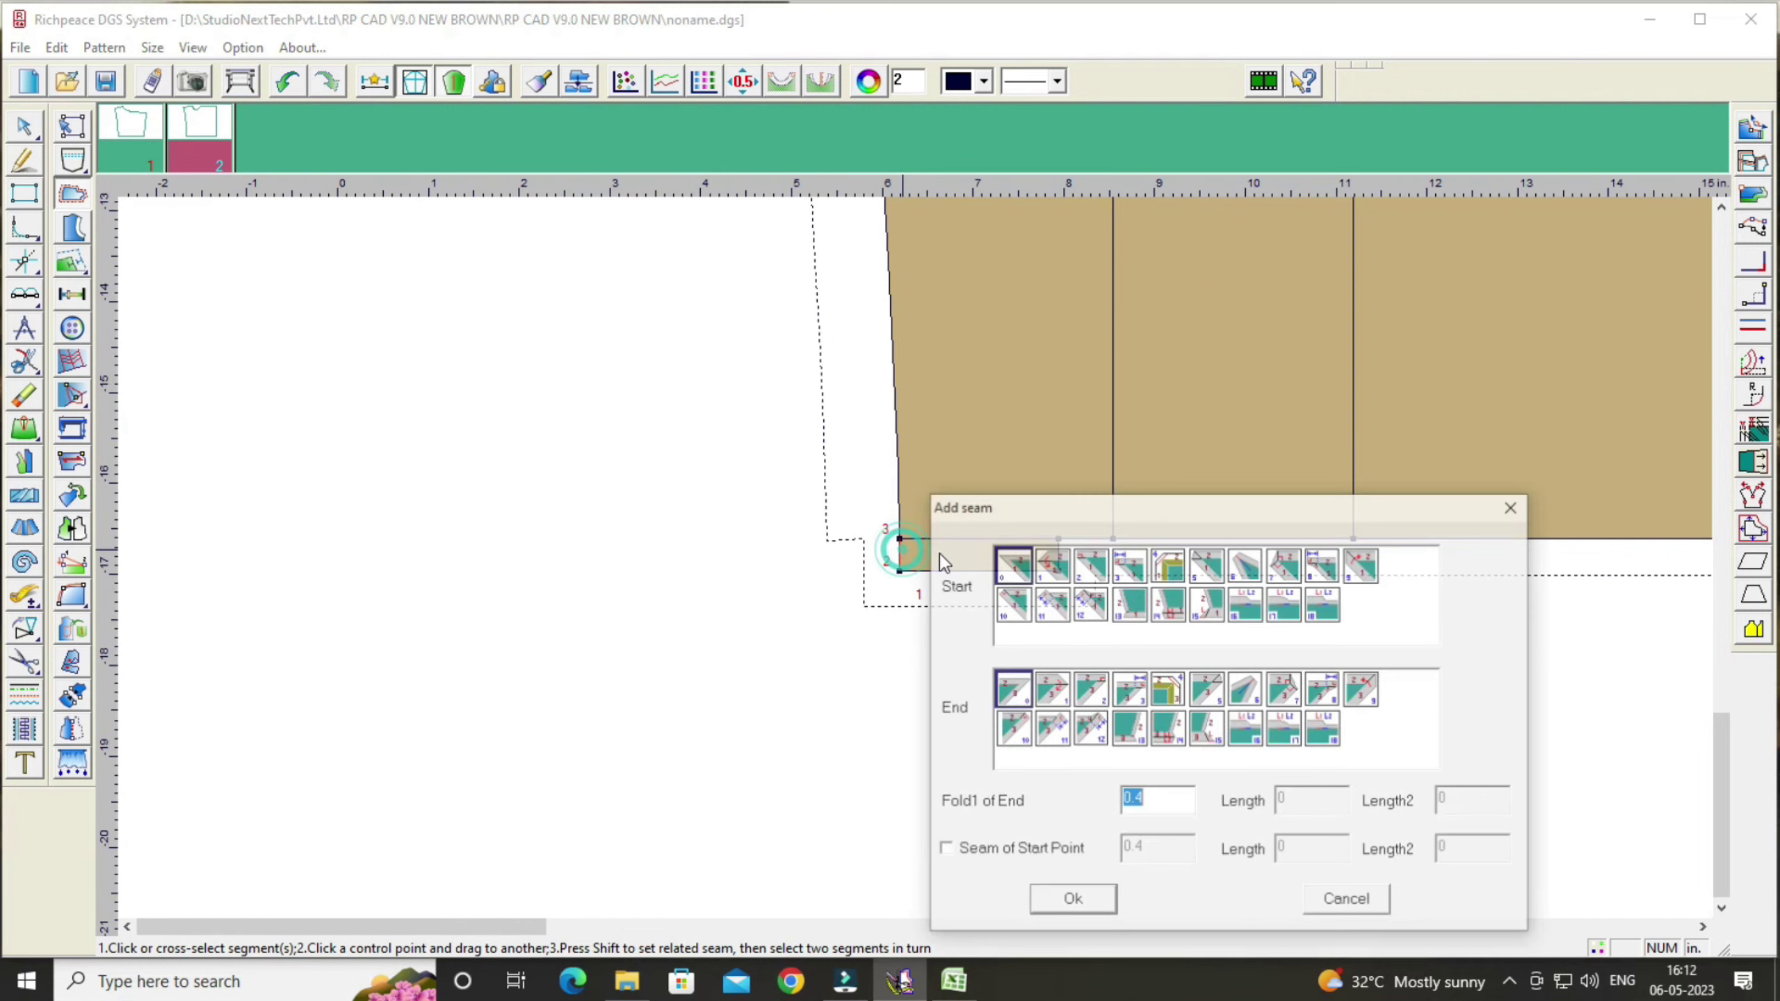
left_click(1153, 798)
key("BackSpace")
type("8")
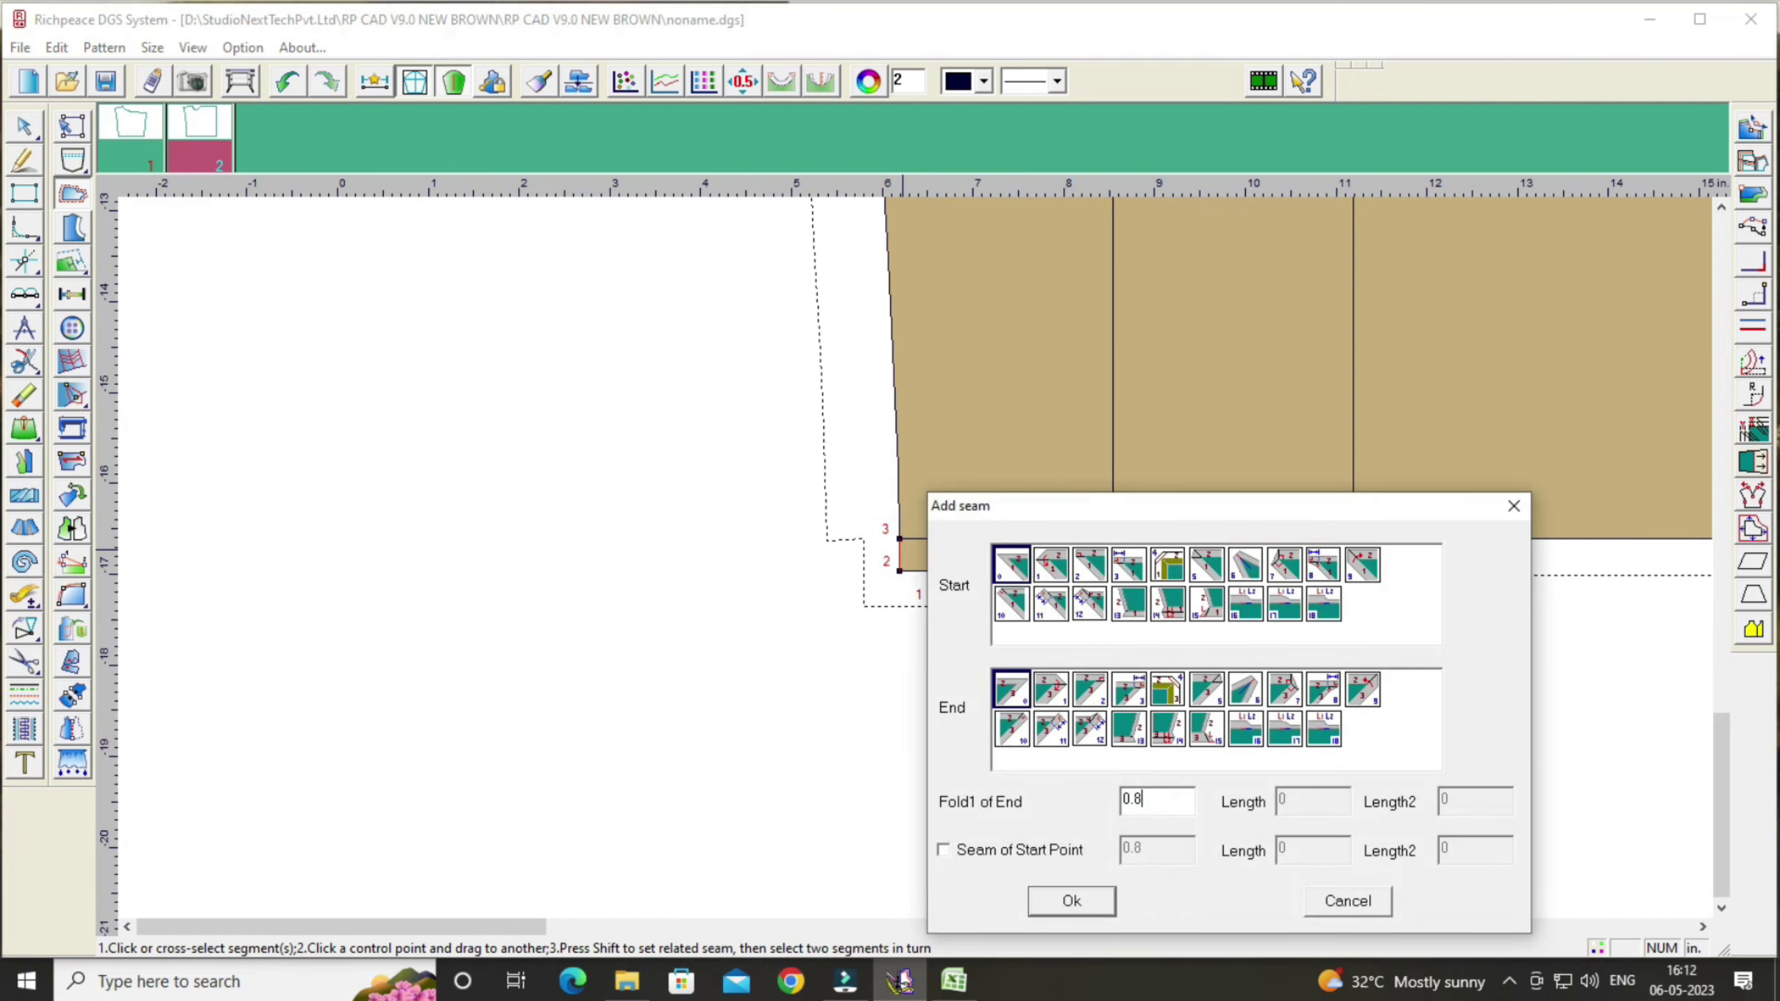
left_click(1072, 901)
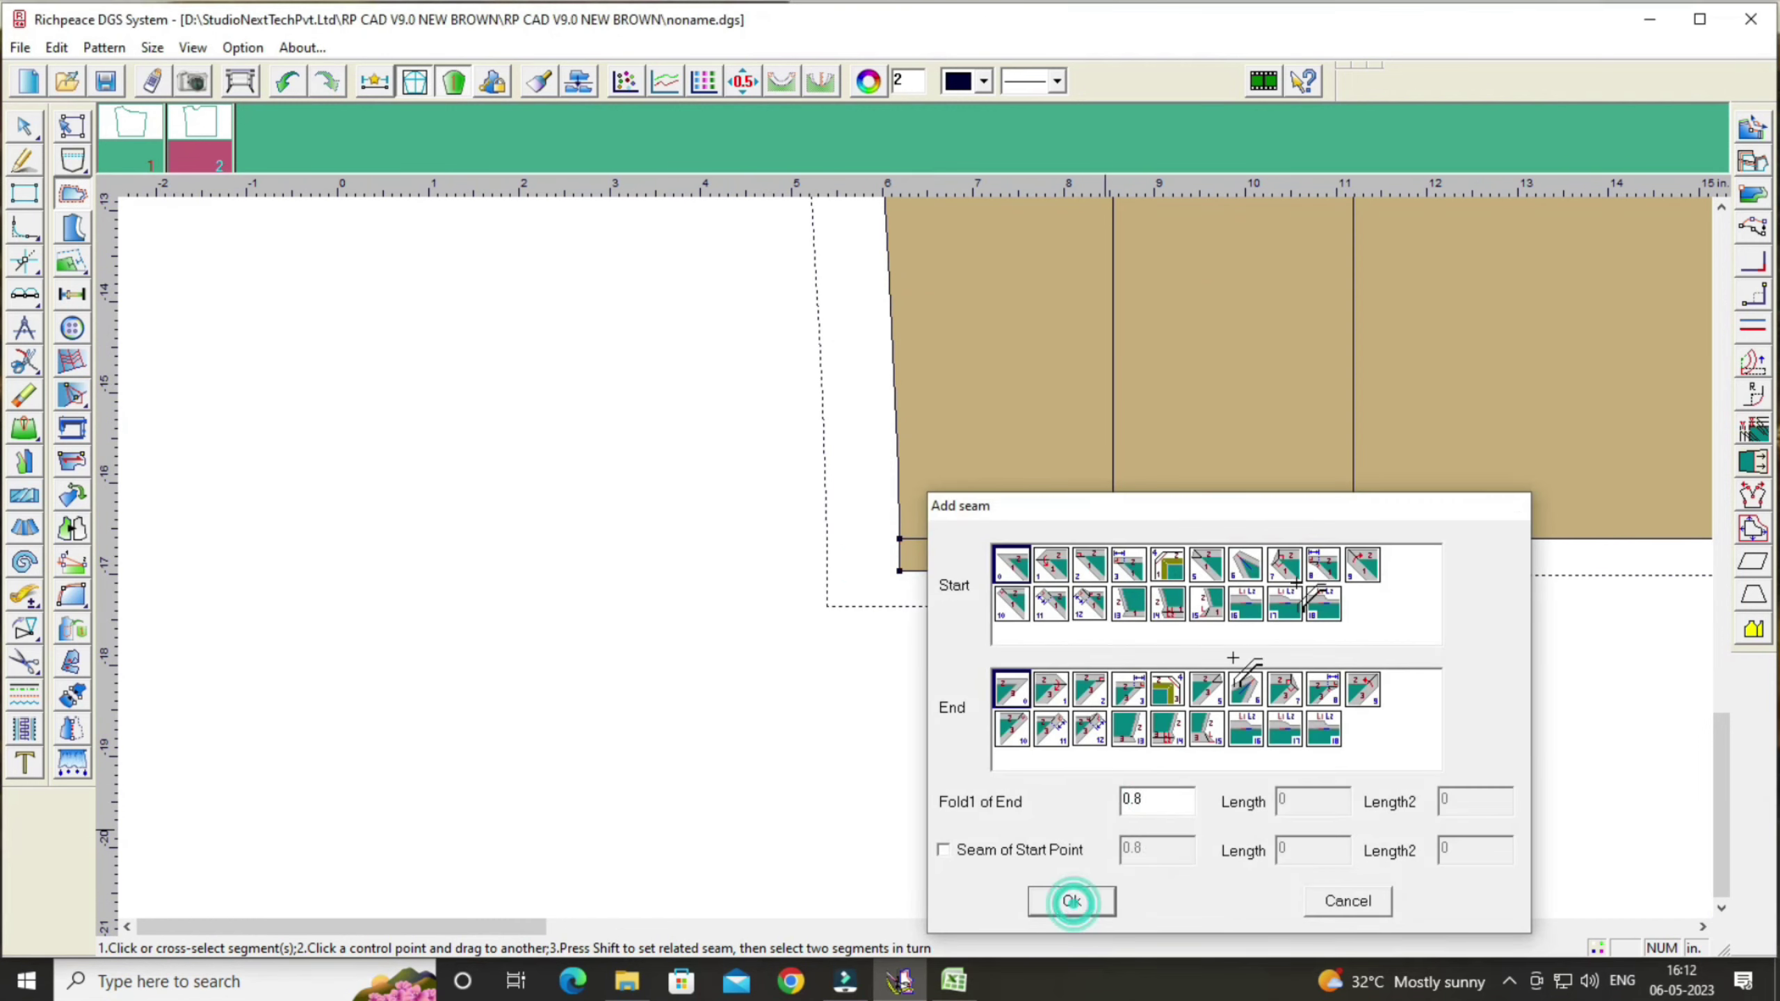
scroll(1024, 421, "down", 1)
scroll(923, 558, "down", 1)
scroll(923, 558, "up", 1)
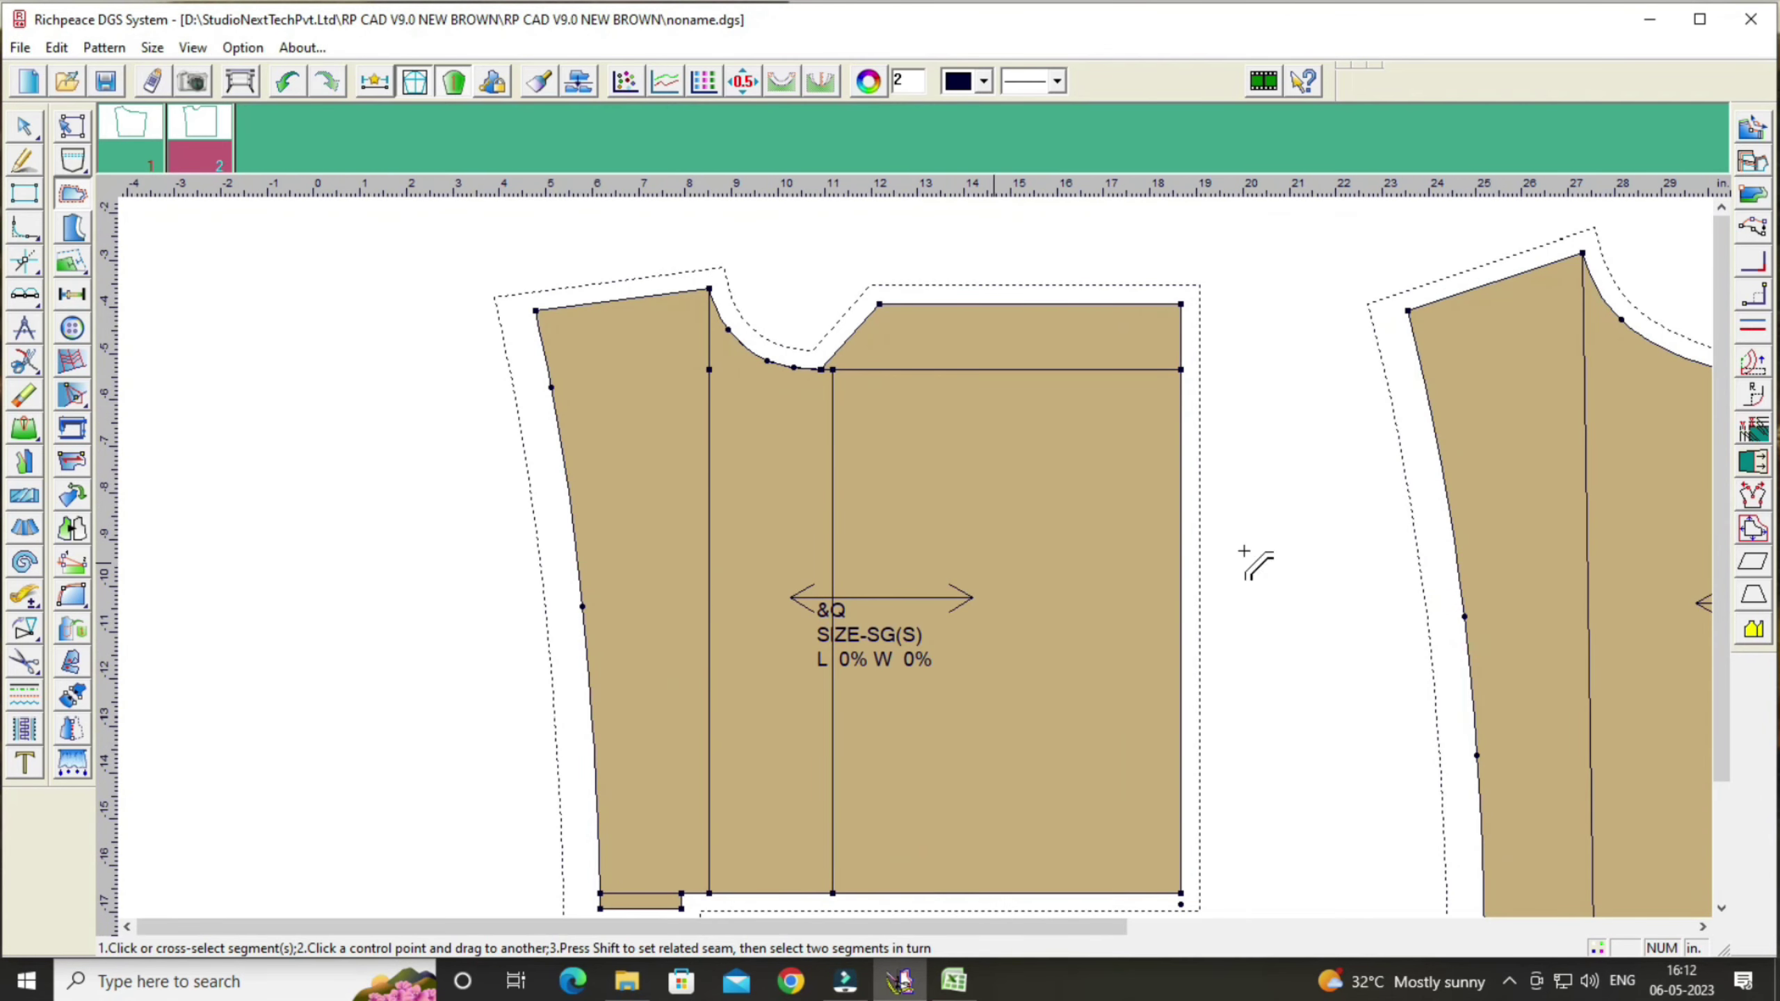
Step: Move the front piece off its draft toward the back piece
right_click(1255, 557)
left_click(1385, 544)
scroll(1129, 670, "down", 1)
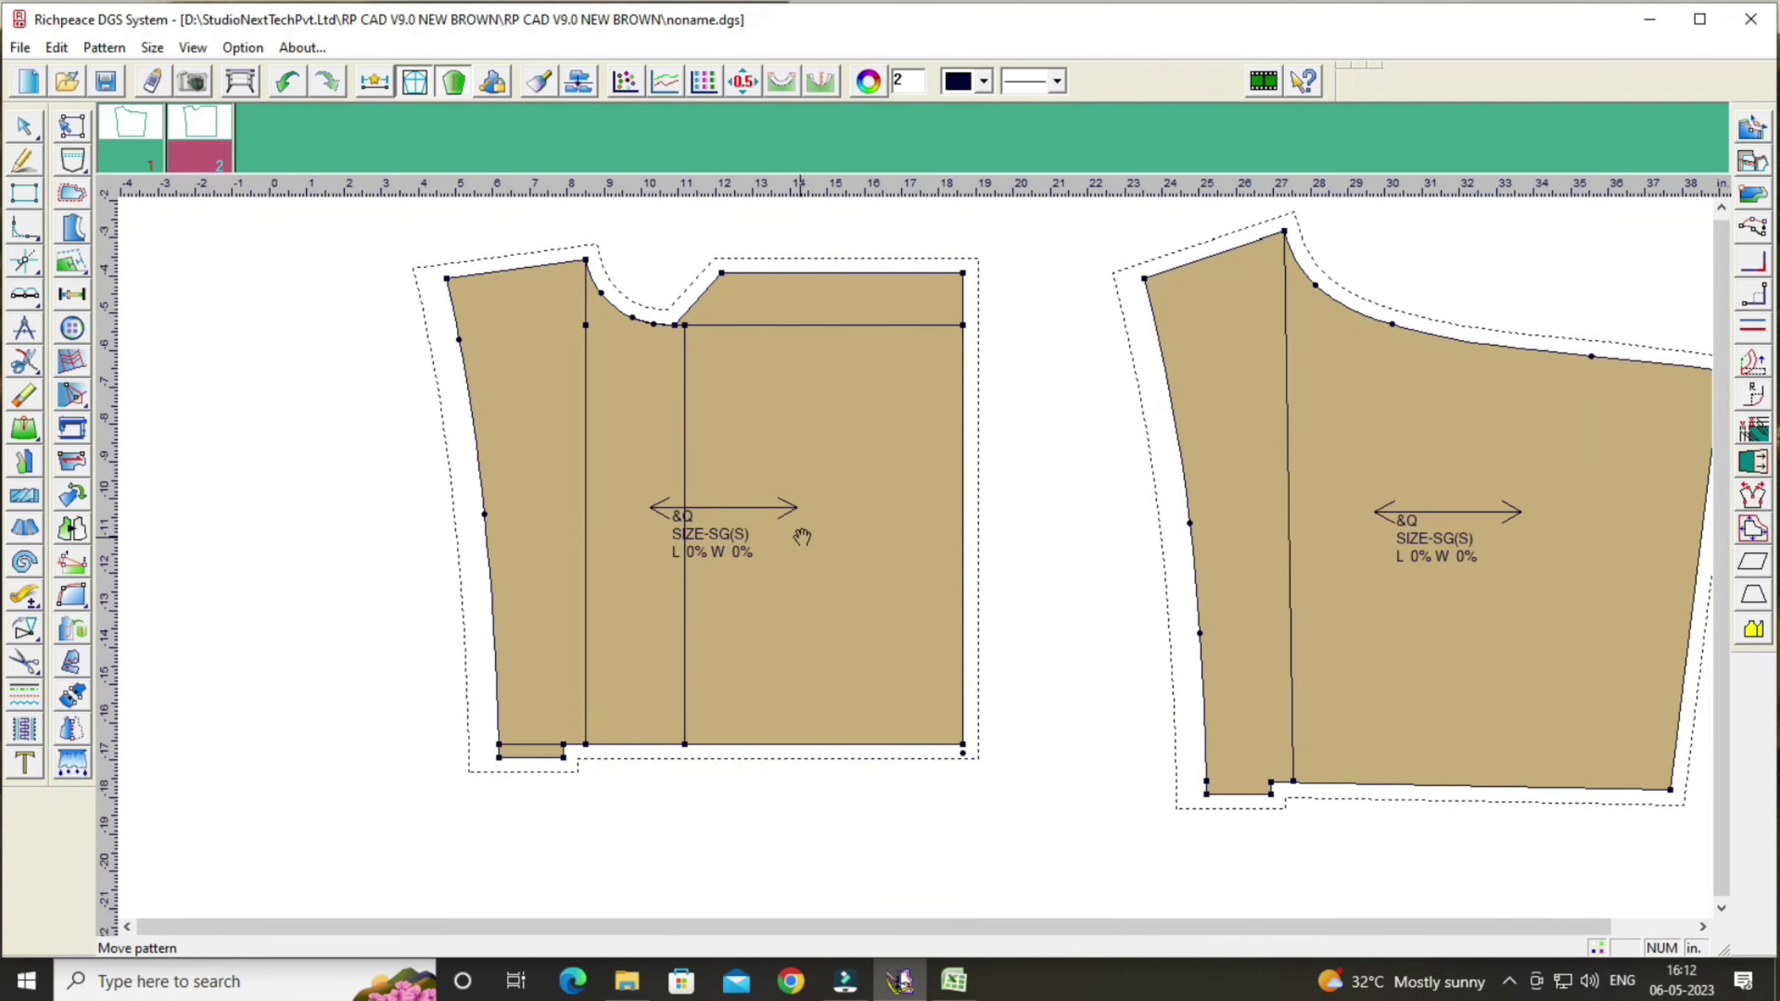
mouse_move(799, 533)
left_mouse_down()
mouse_move(846, 545)
mouse_move(883, 485)
mouse_move(1580, 678)
mouse_move(1183, 487)
left_mouse_up()
Step: Drag the front and back pieces apart and line them up side by side
left_click(1307, 522)
scroll(1580, 679, "down", 2)
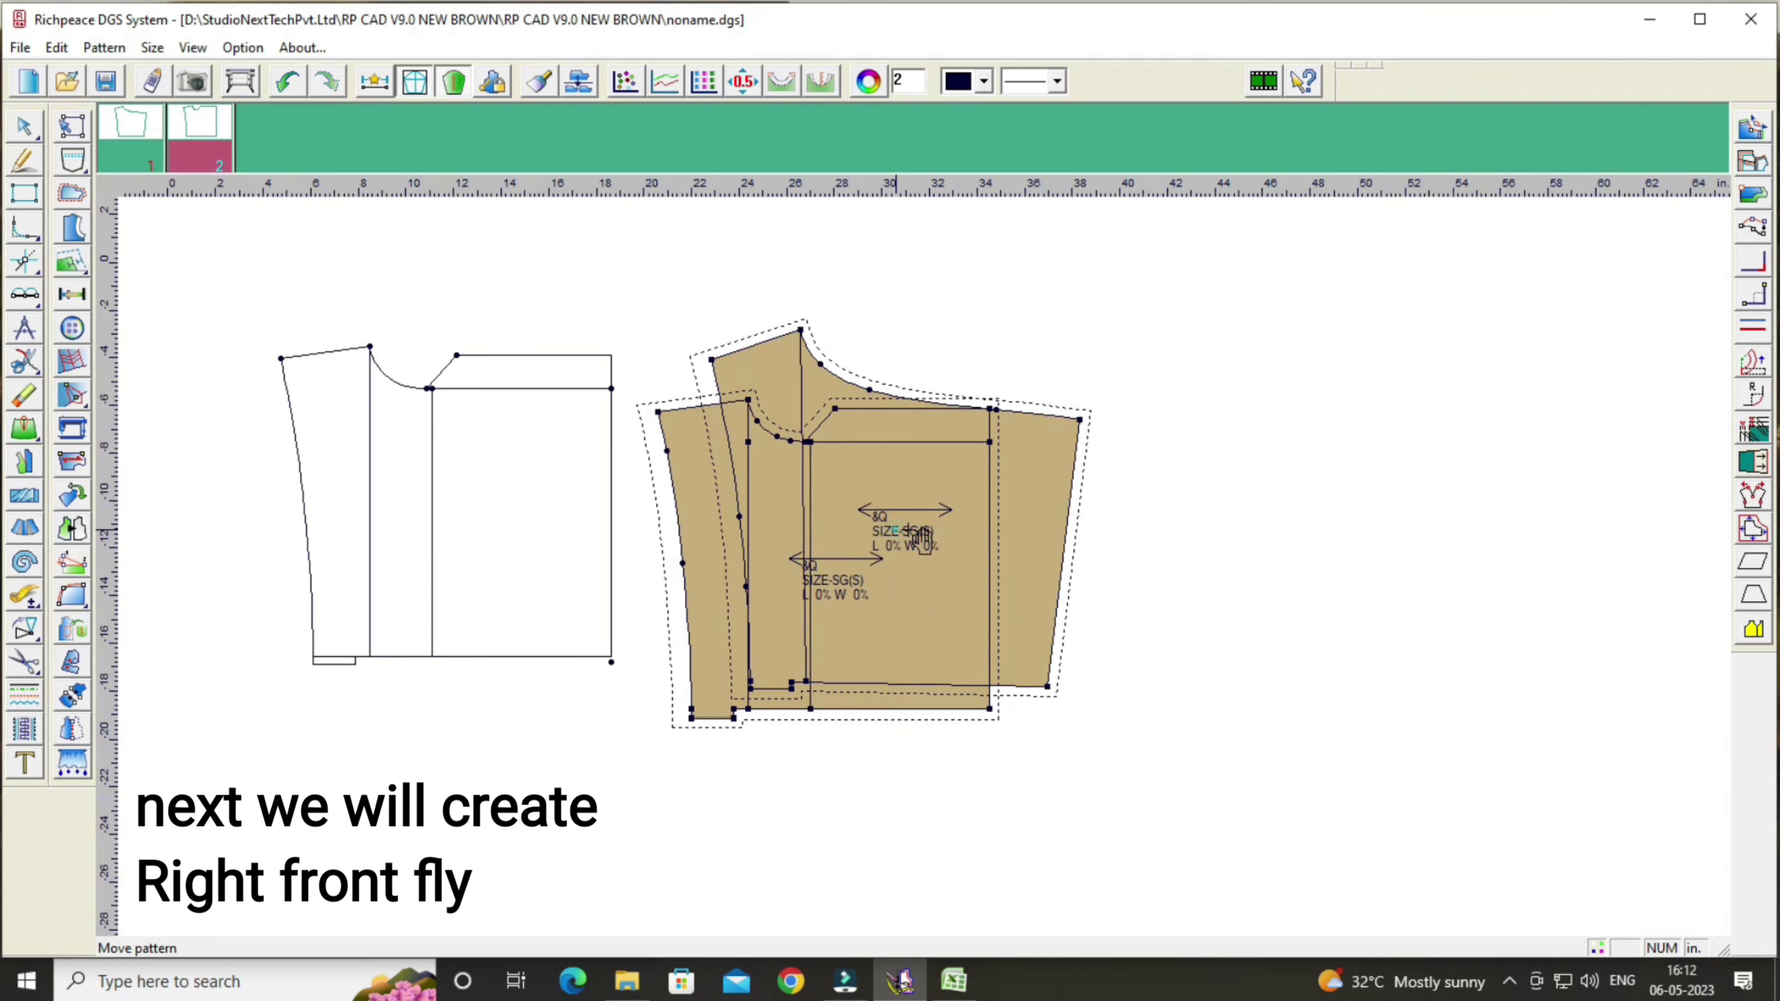
left_click_drag(906, 477, 953, 407)
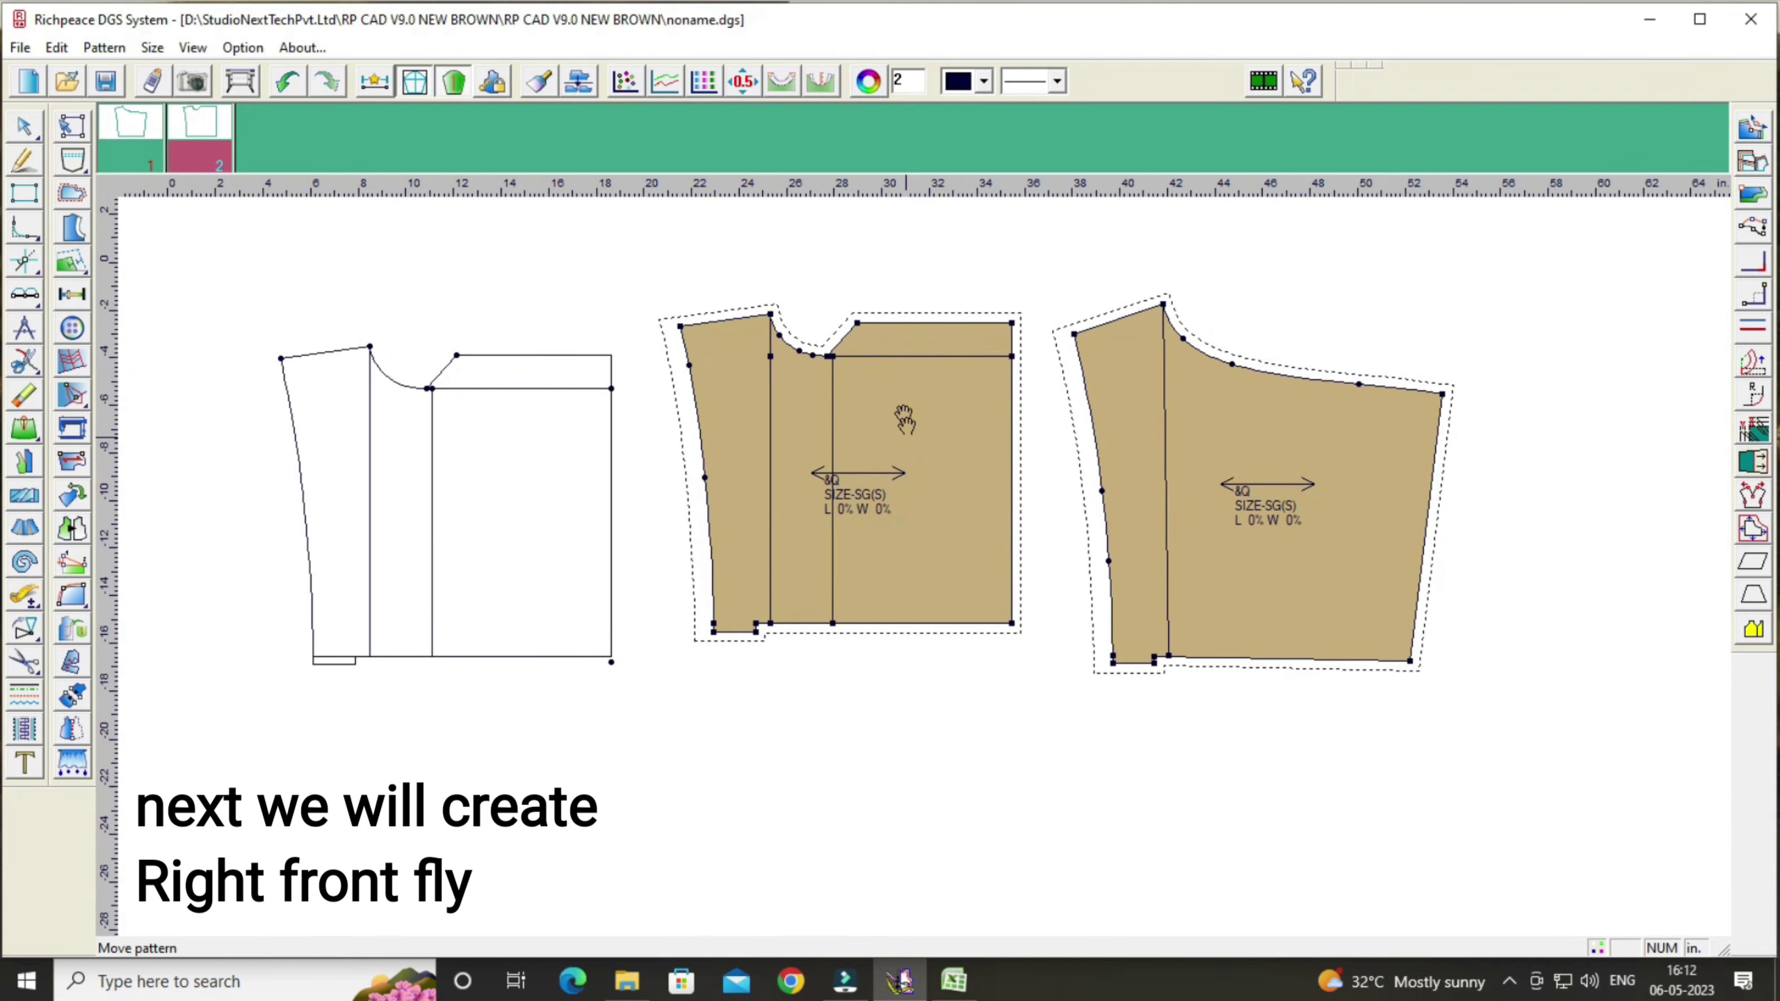
left_click_drag(1271, 462, 1375, 451)
mouse_move(787, 434)
left_mouse_down()
mouse_move(885, 420)
mouse_move(931, 467)
left_mouse_up()
left_click_drag(1255, 436, 1258, 395)
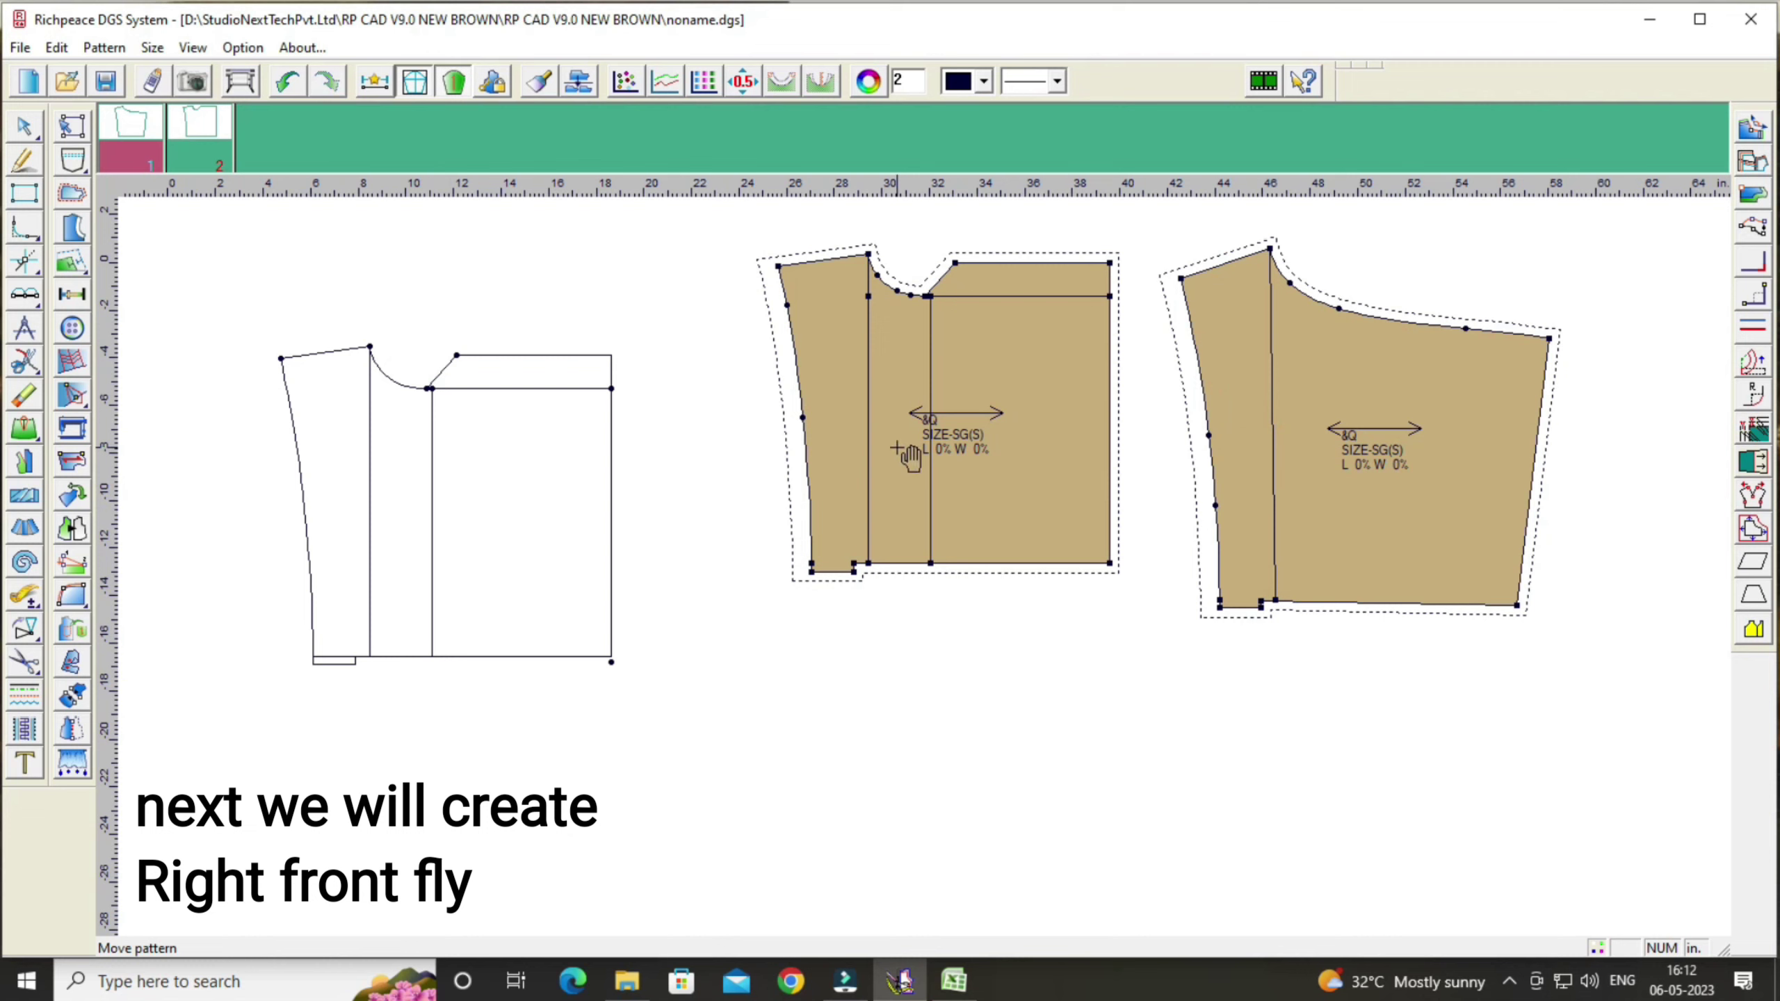
left_click_drag(896, 452, 888, 447)
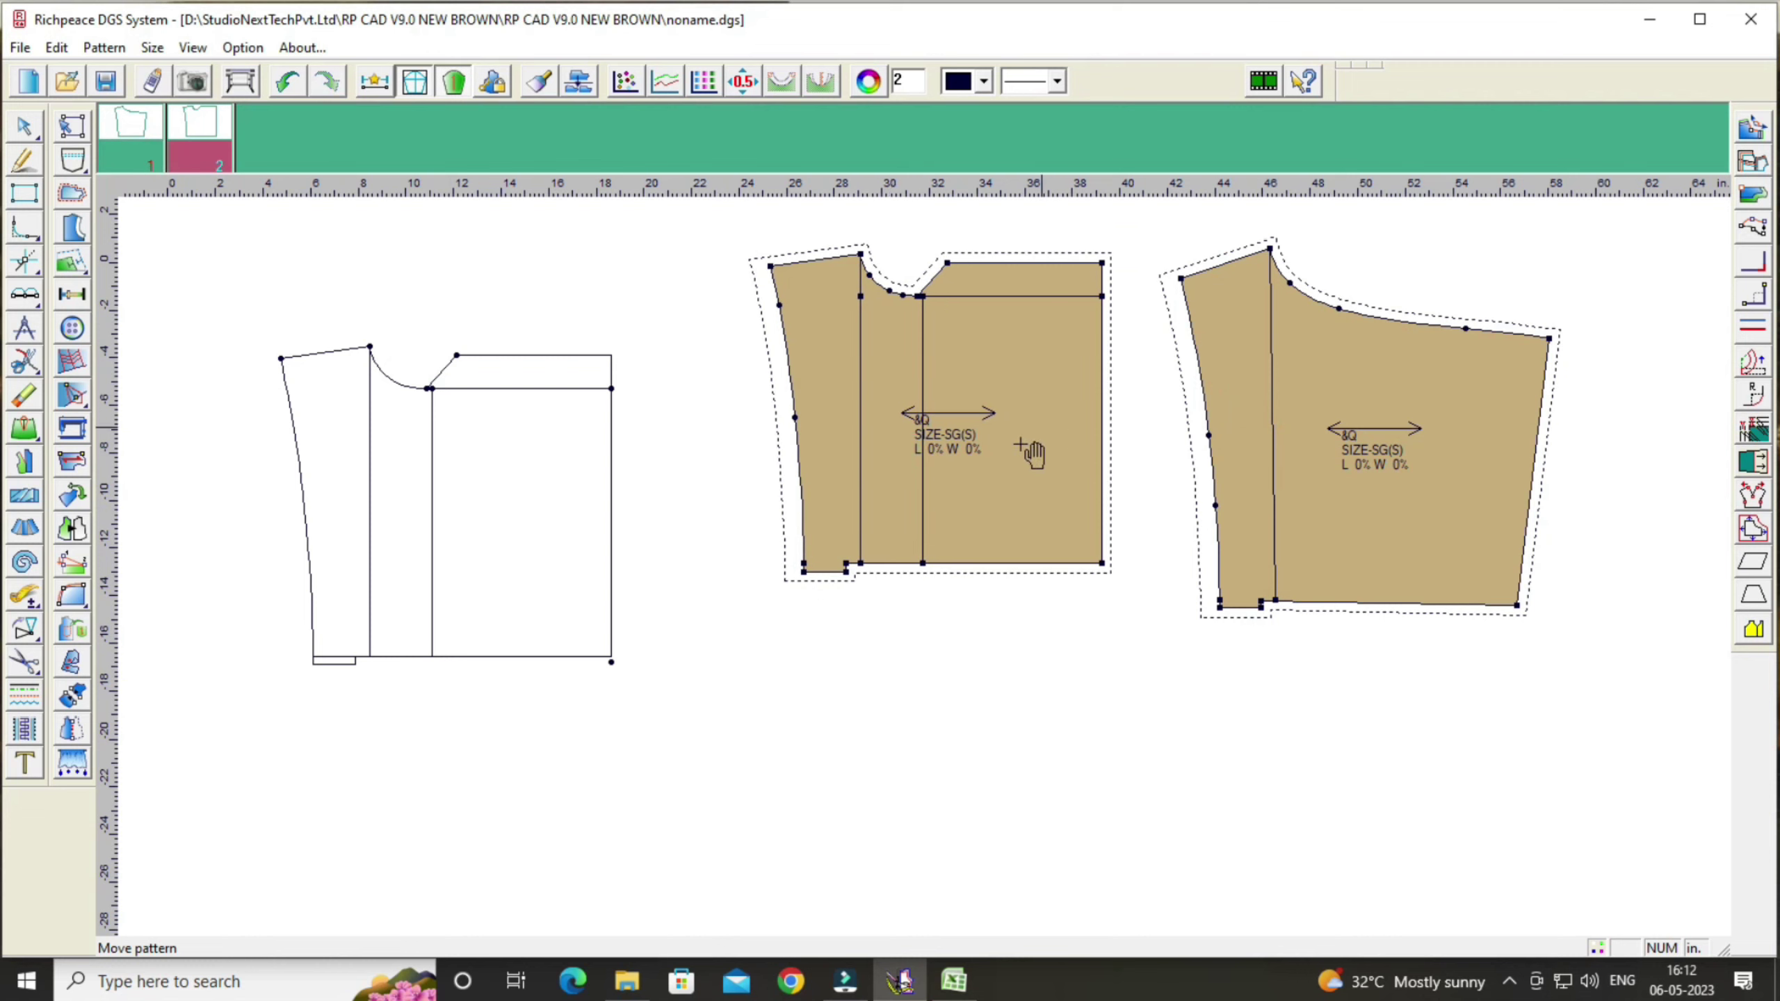
left_click_drag(962, 468, 965, 510)
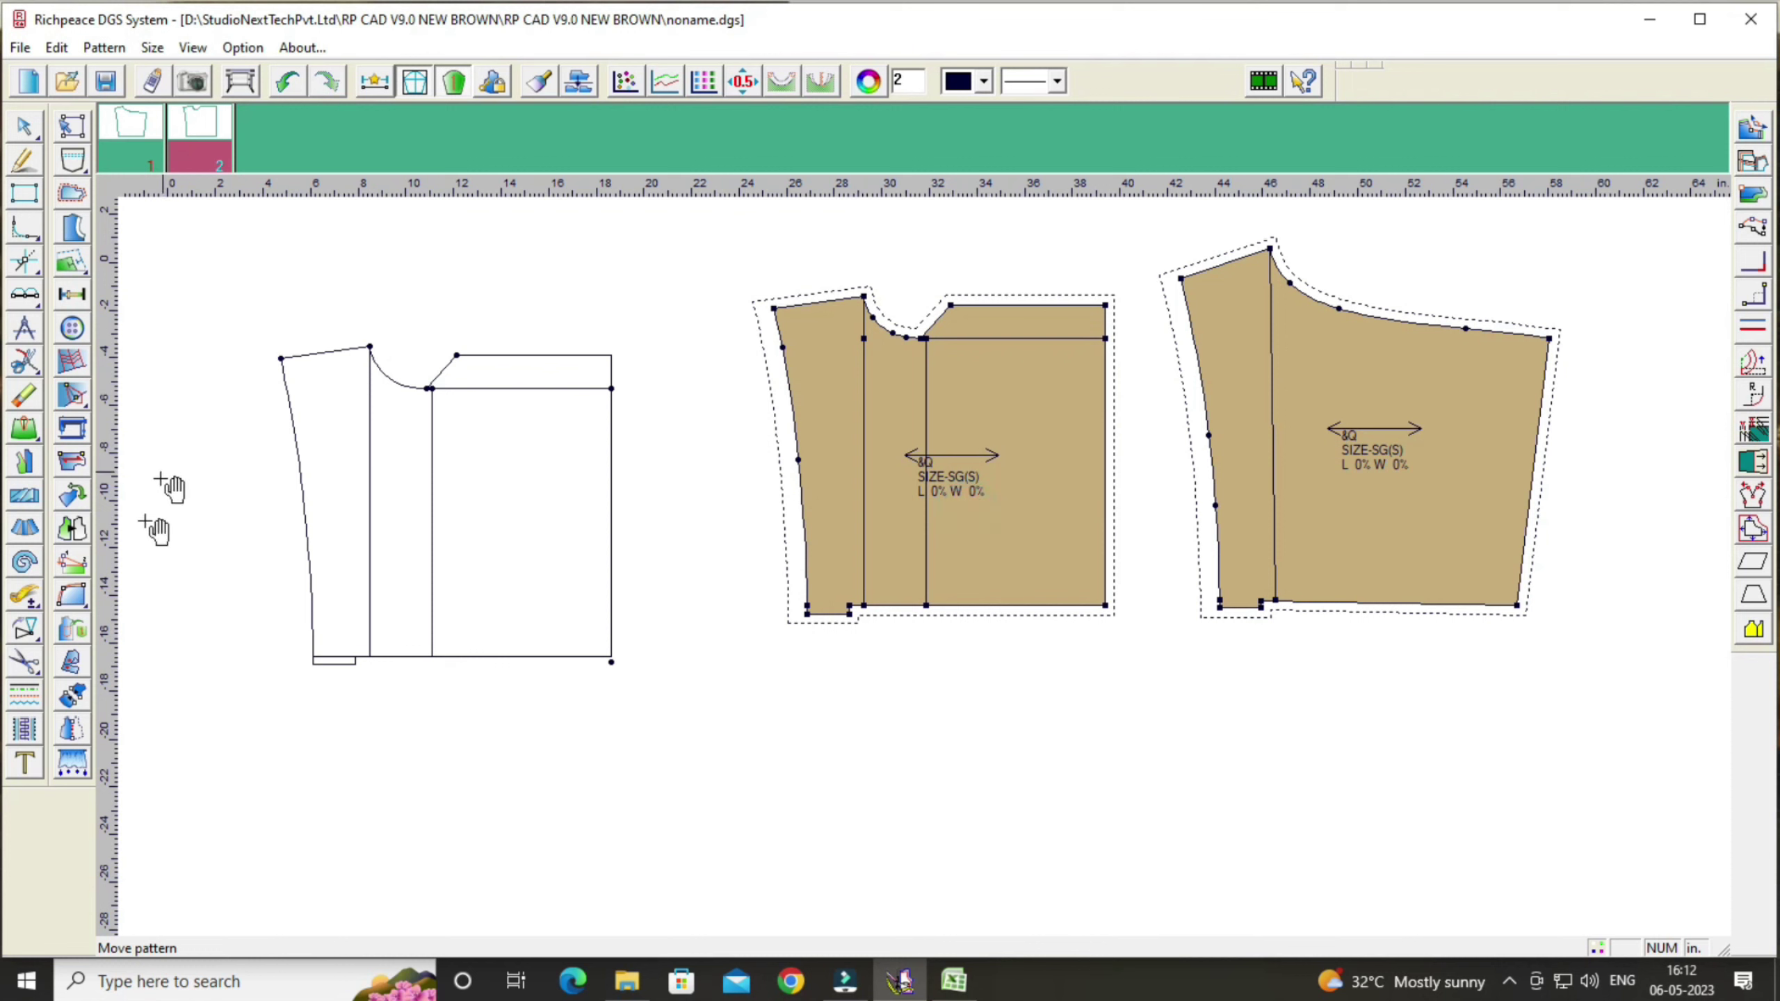
Step: Start a Text label on the front seamed piece, entering 'c' as its first character
left_click(23, 766)
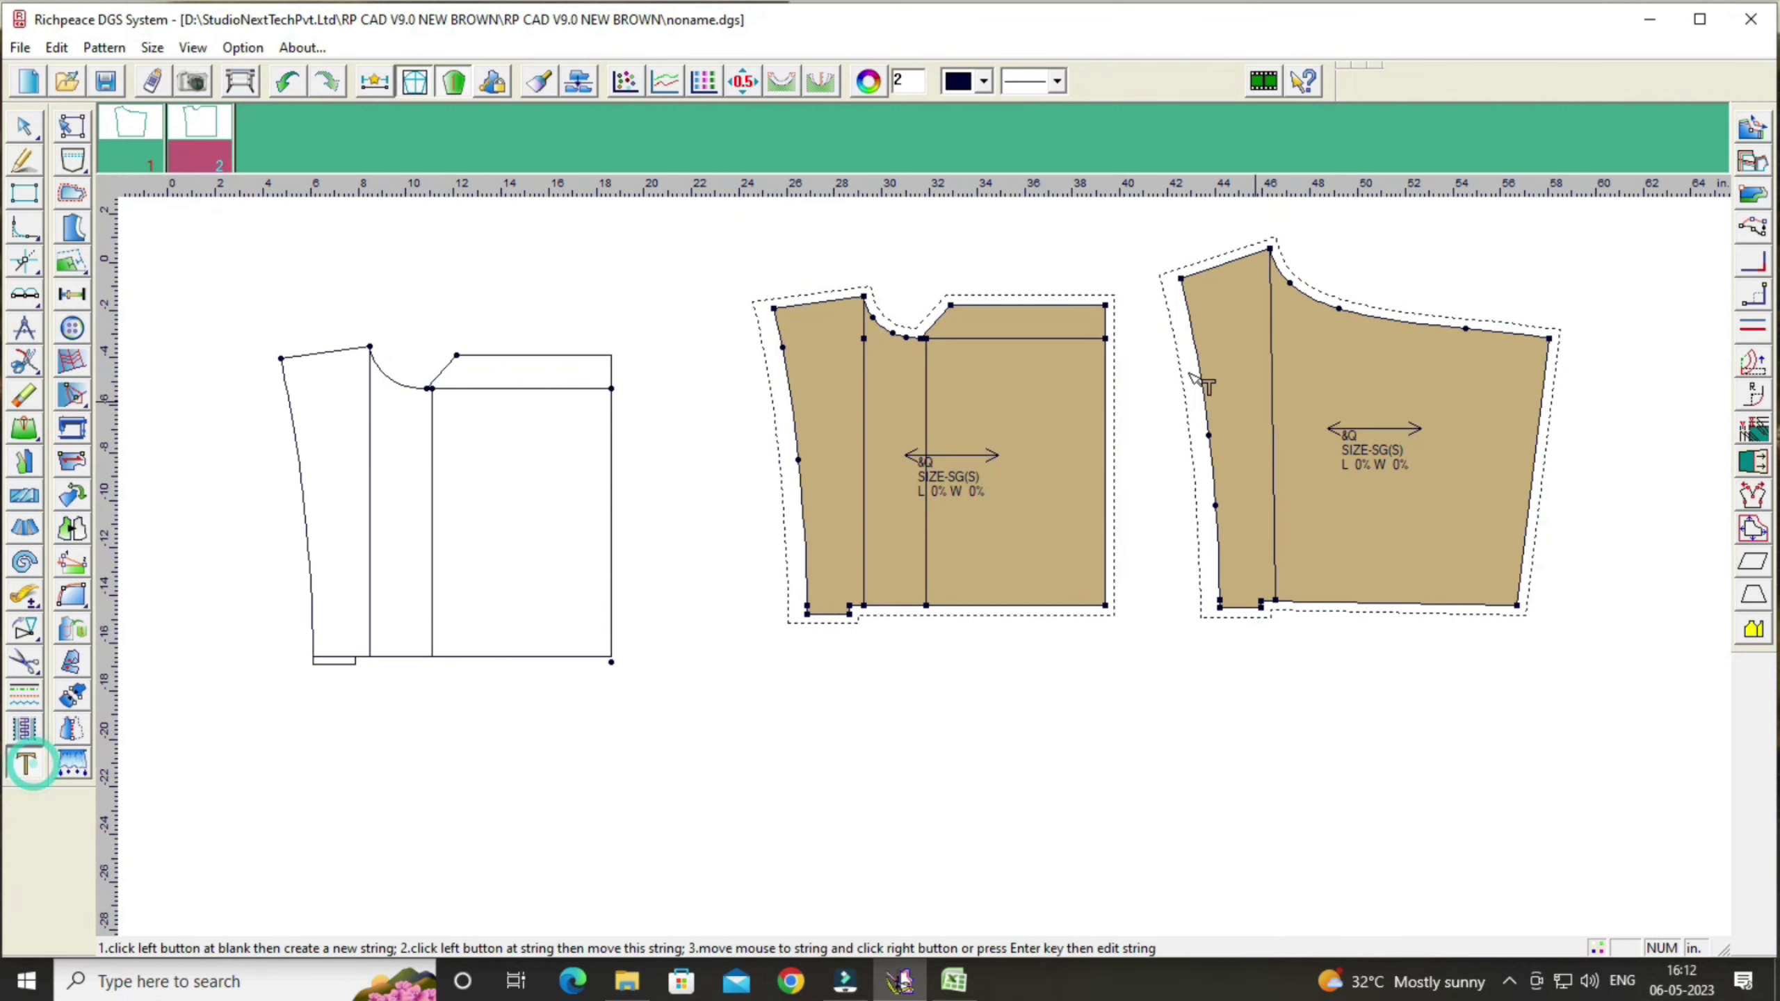
left_click(932, 422)
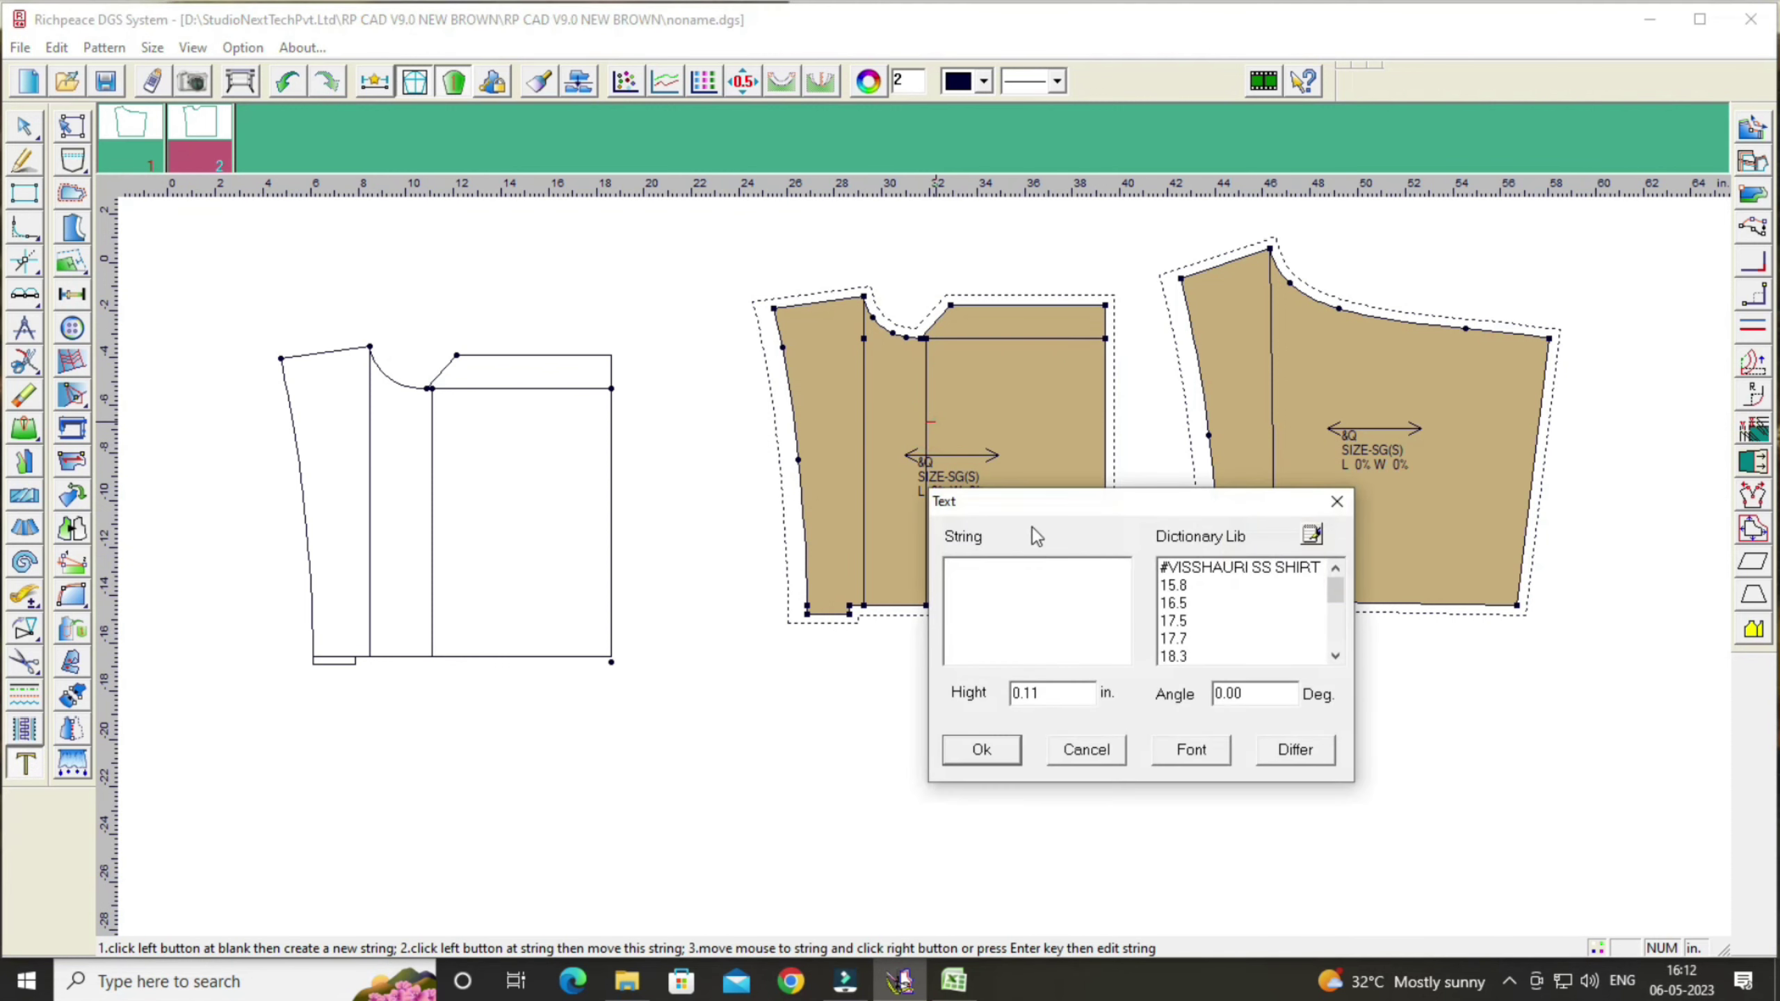
left_click_drag(1025, 498, 798, 707)
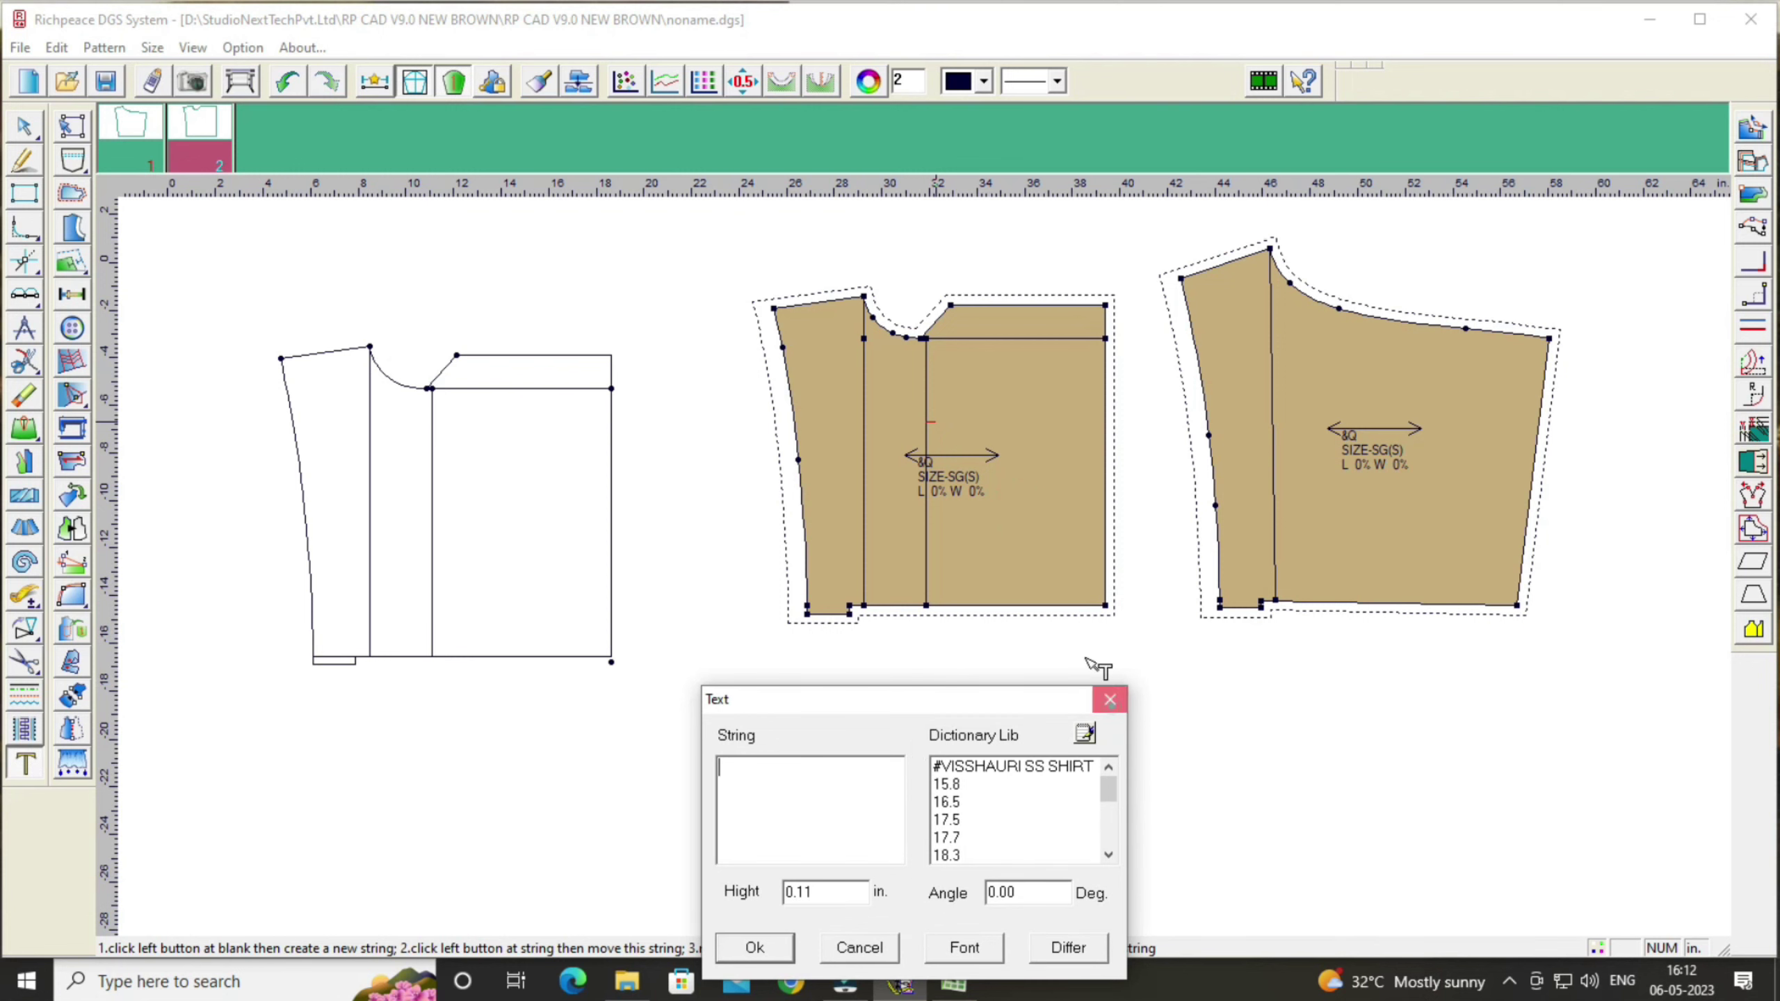
left_click(1110, 699)
scroll(911, 533, "up", 2)
left_click(794, 443)
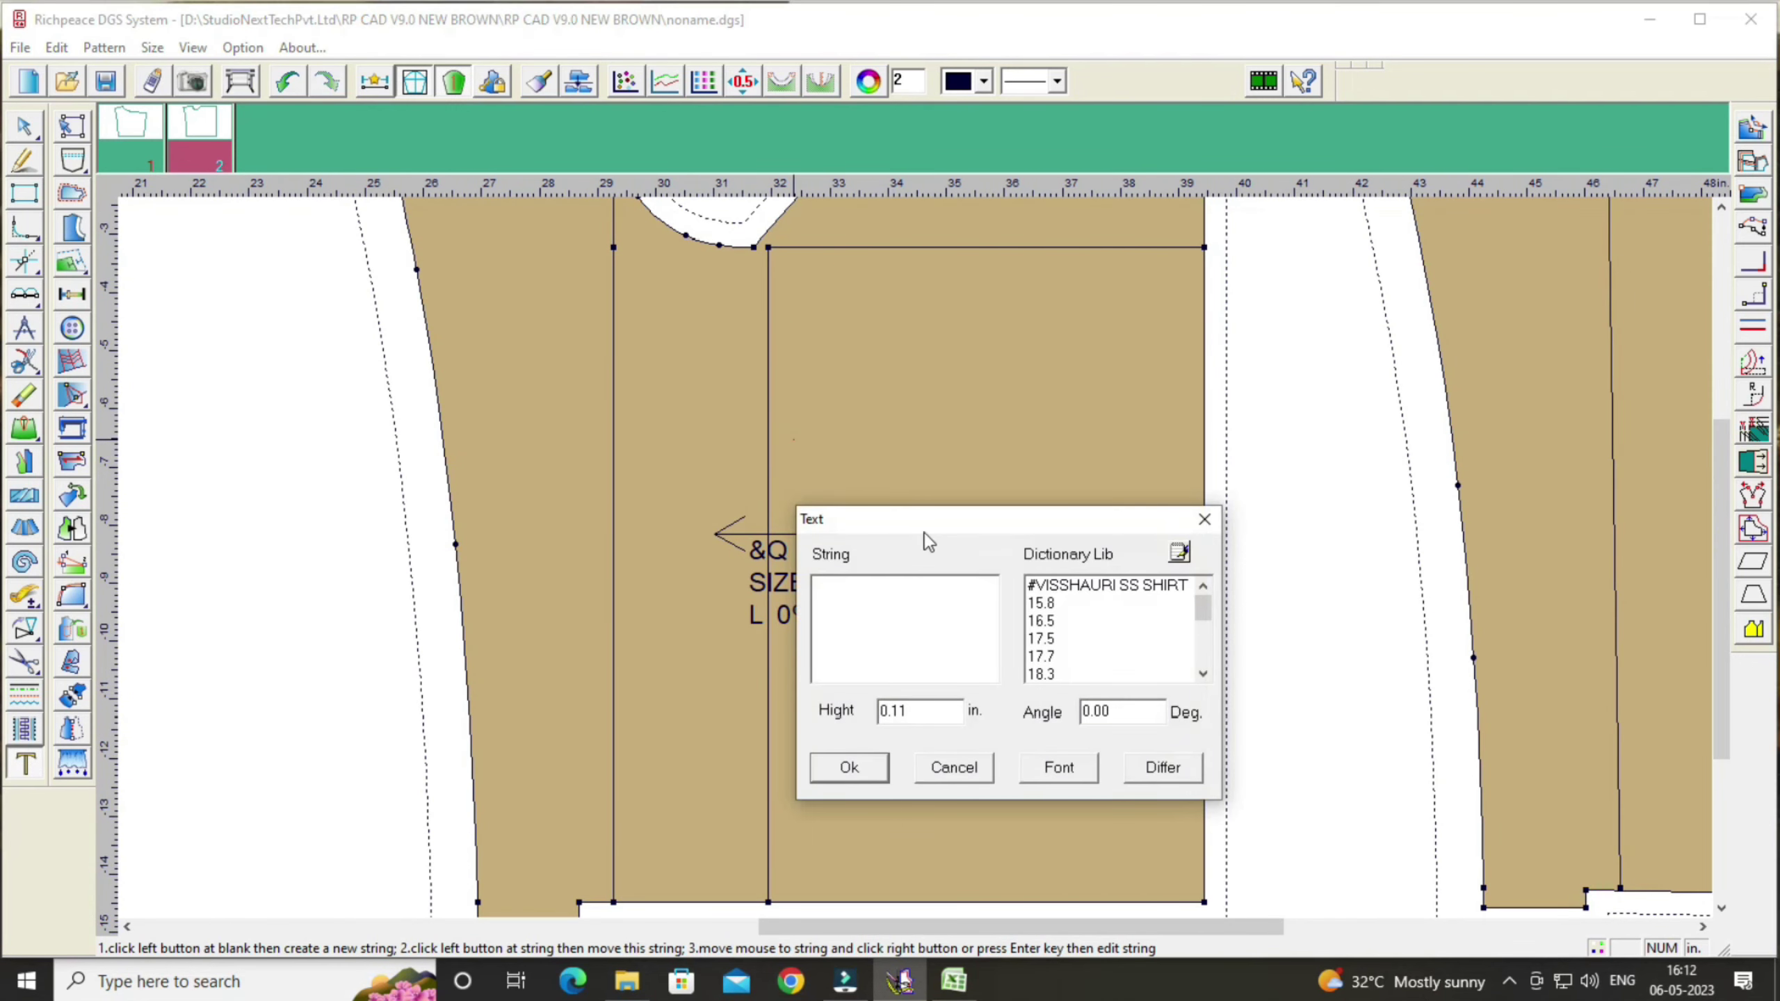
left_click(1247, 527)
type("cut-1 LEFT FRONT")
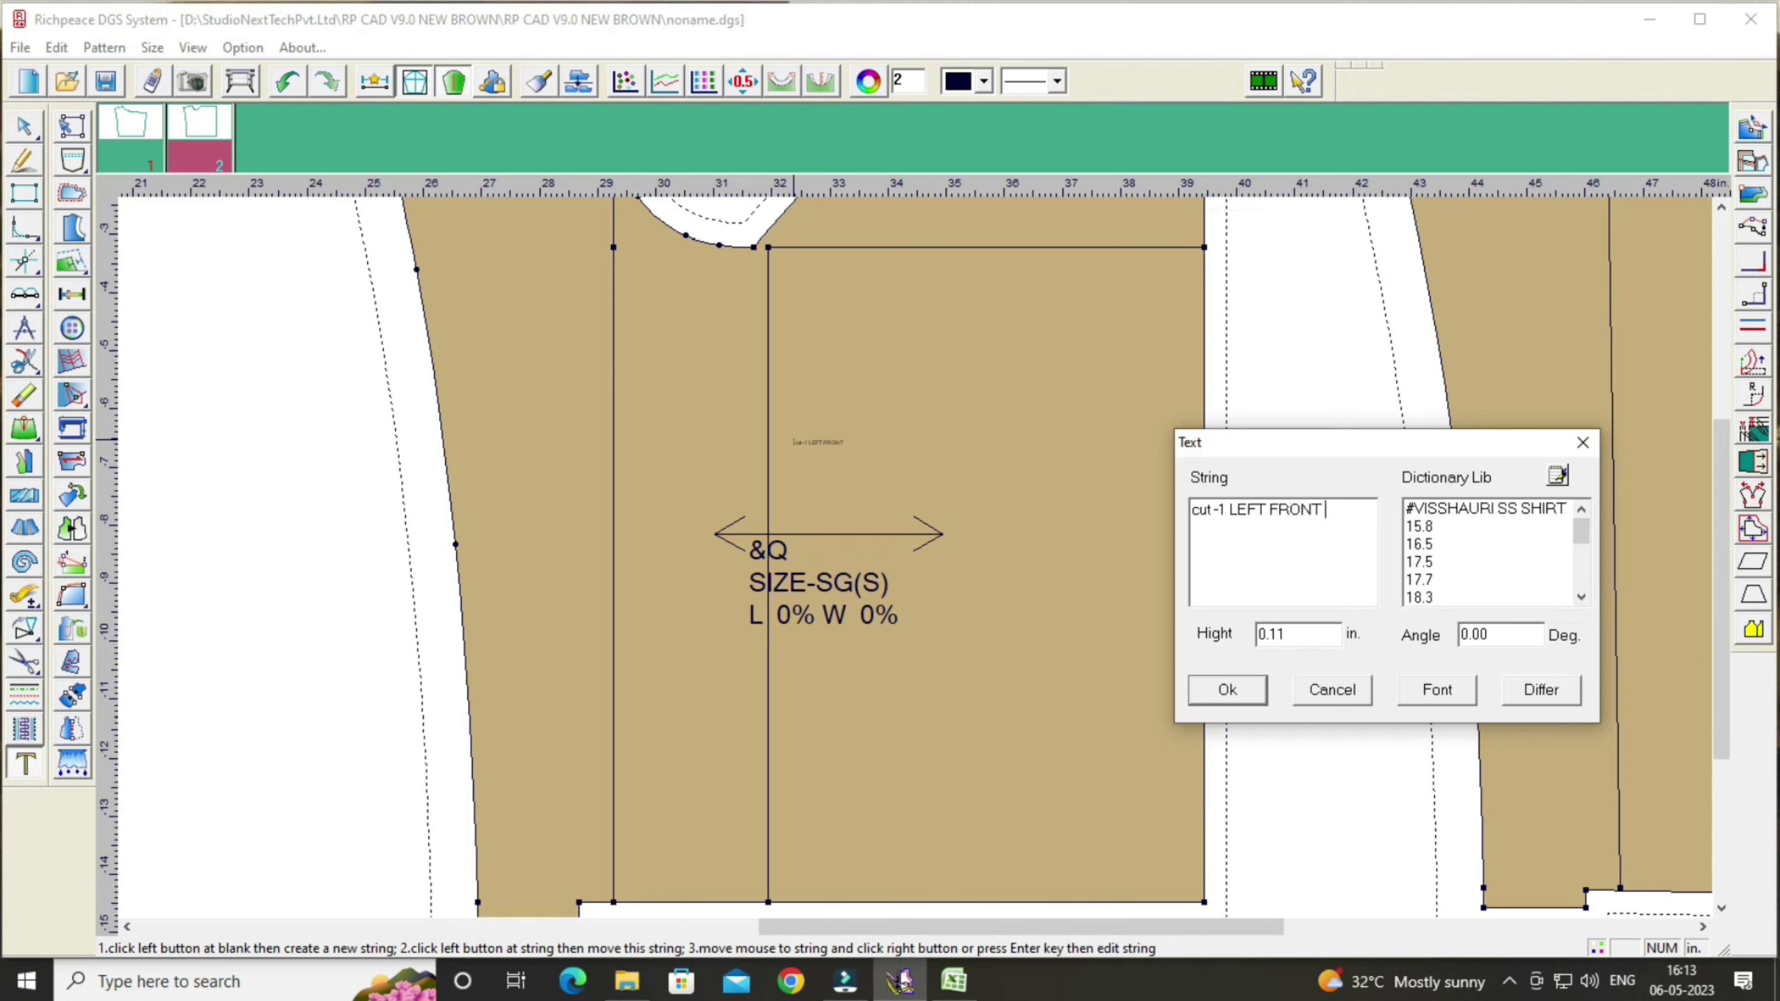
Step: Change the left front label to uppercase 'CUT -1 LEFT FRONT' at font size 72
left_click(1212, 510)
key("BackSpace")
key("BackSpace")
key("BackSpace")
type("CUT")
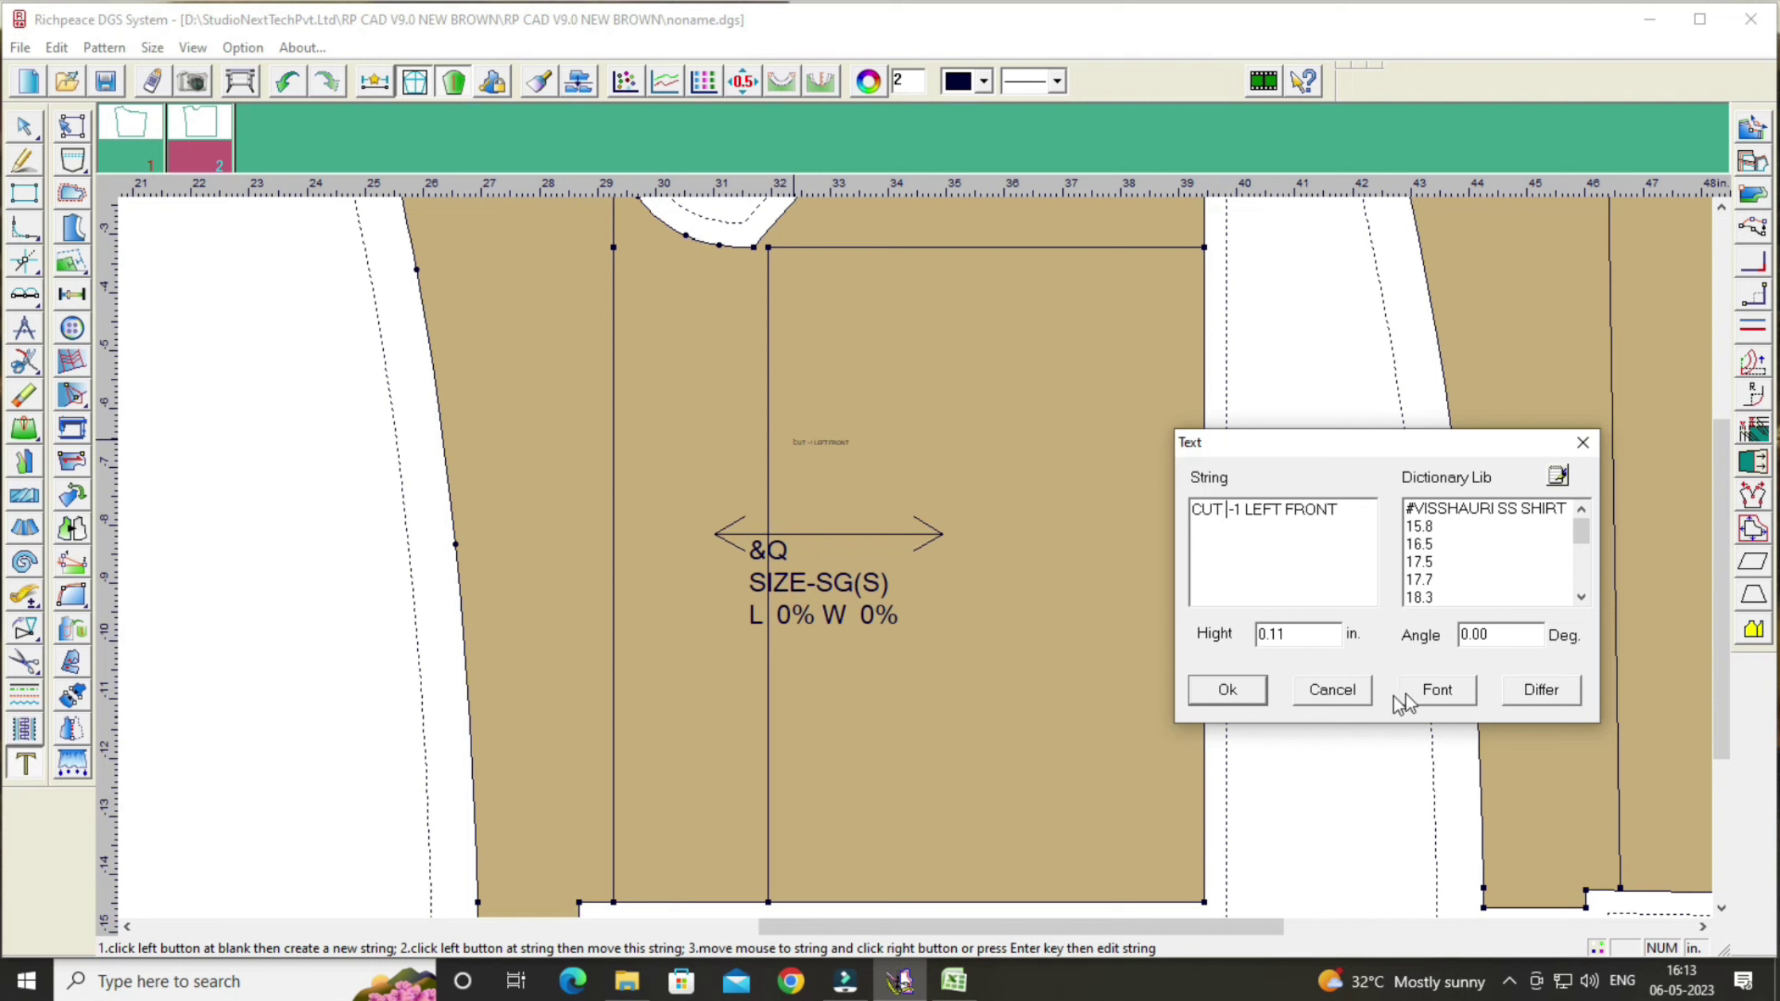
left_click(1423, 687)
scroll(1486, 561, "down", 3)
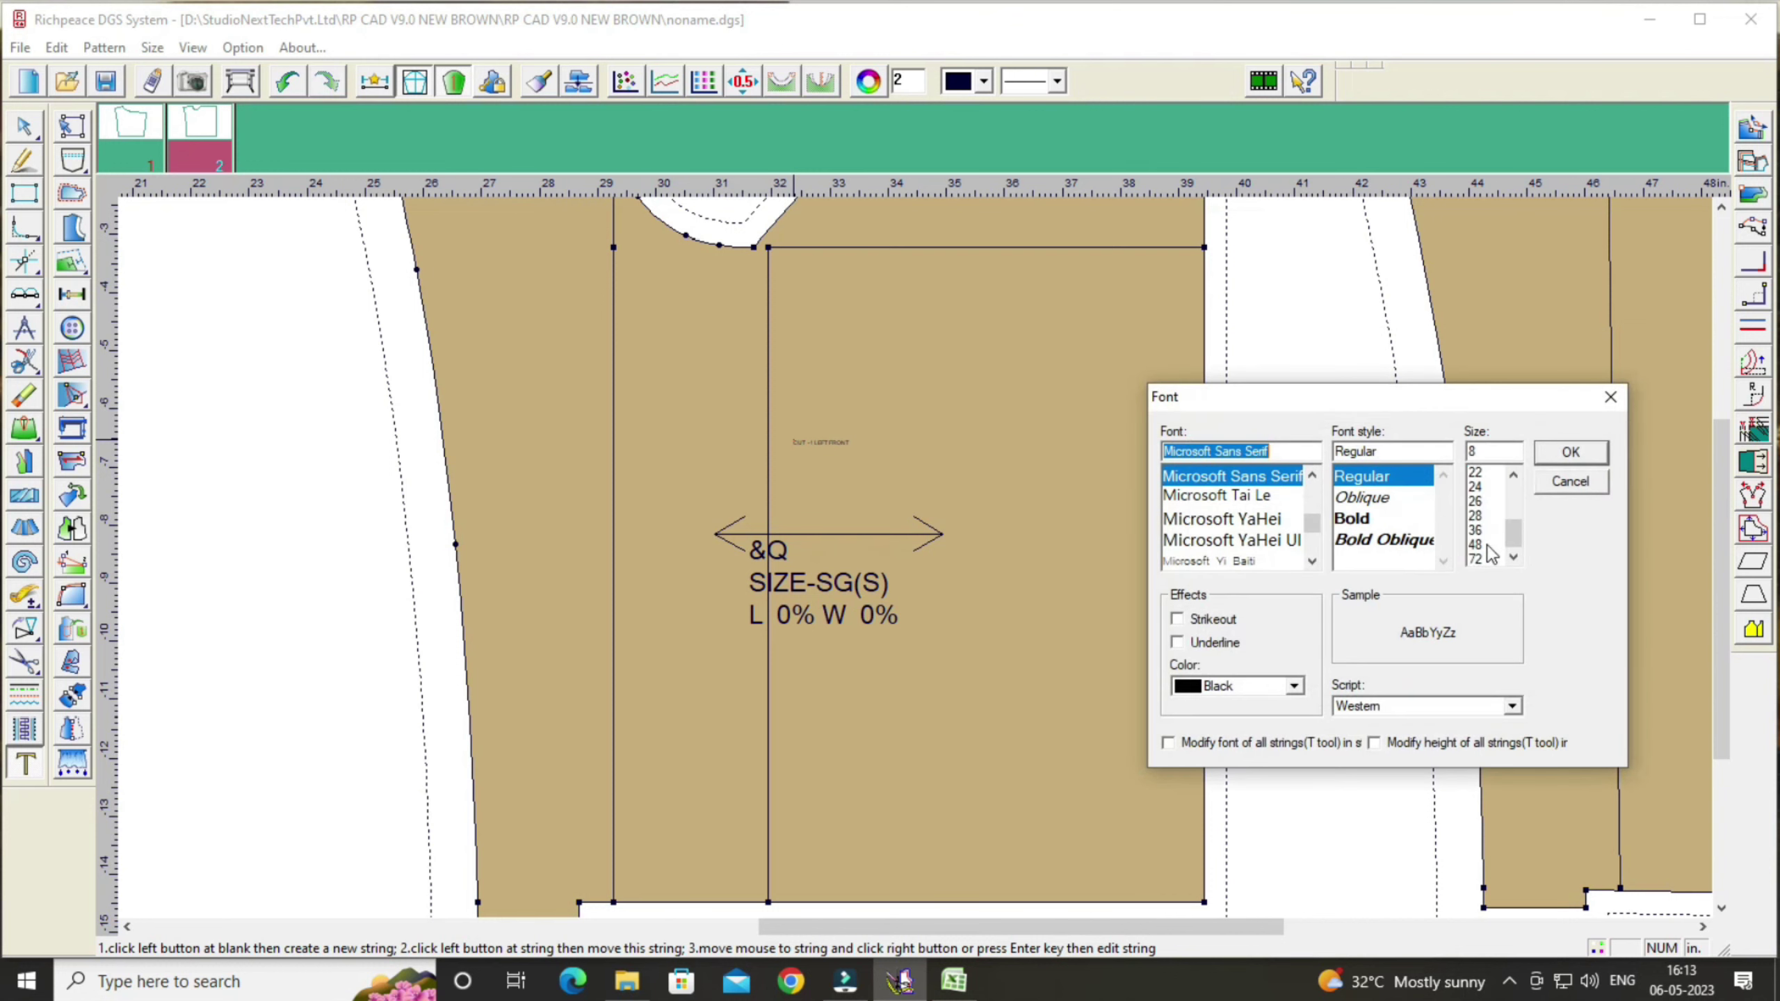
left_click(1476, 559)
left_click(1570, 452)
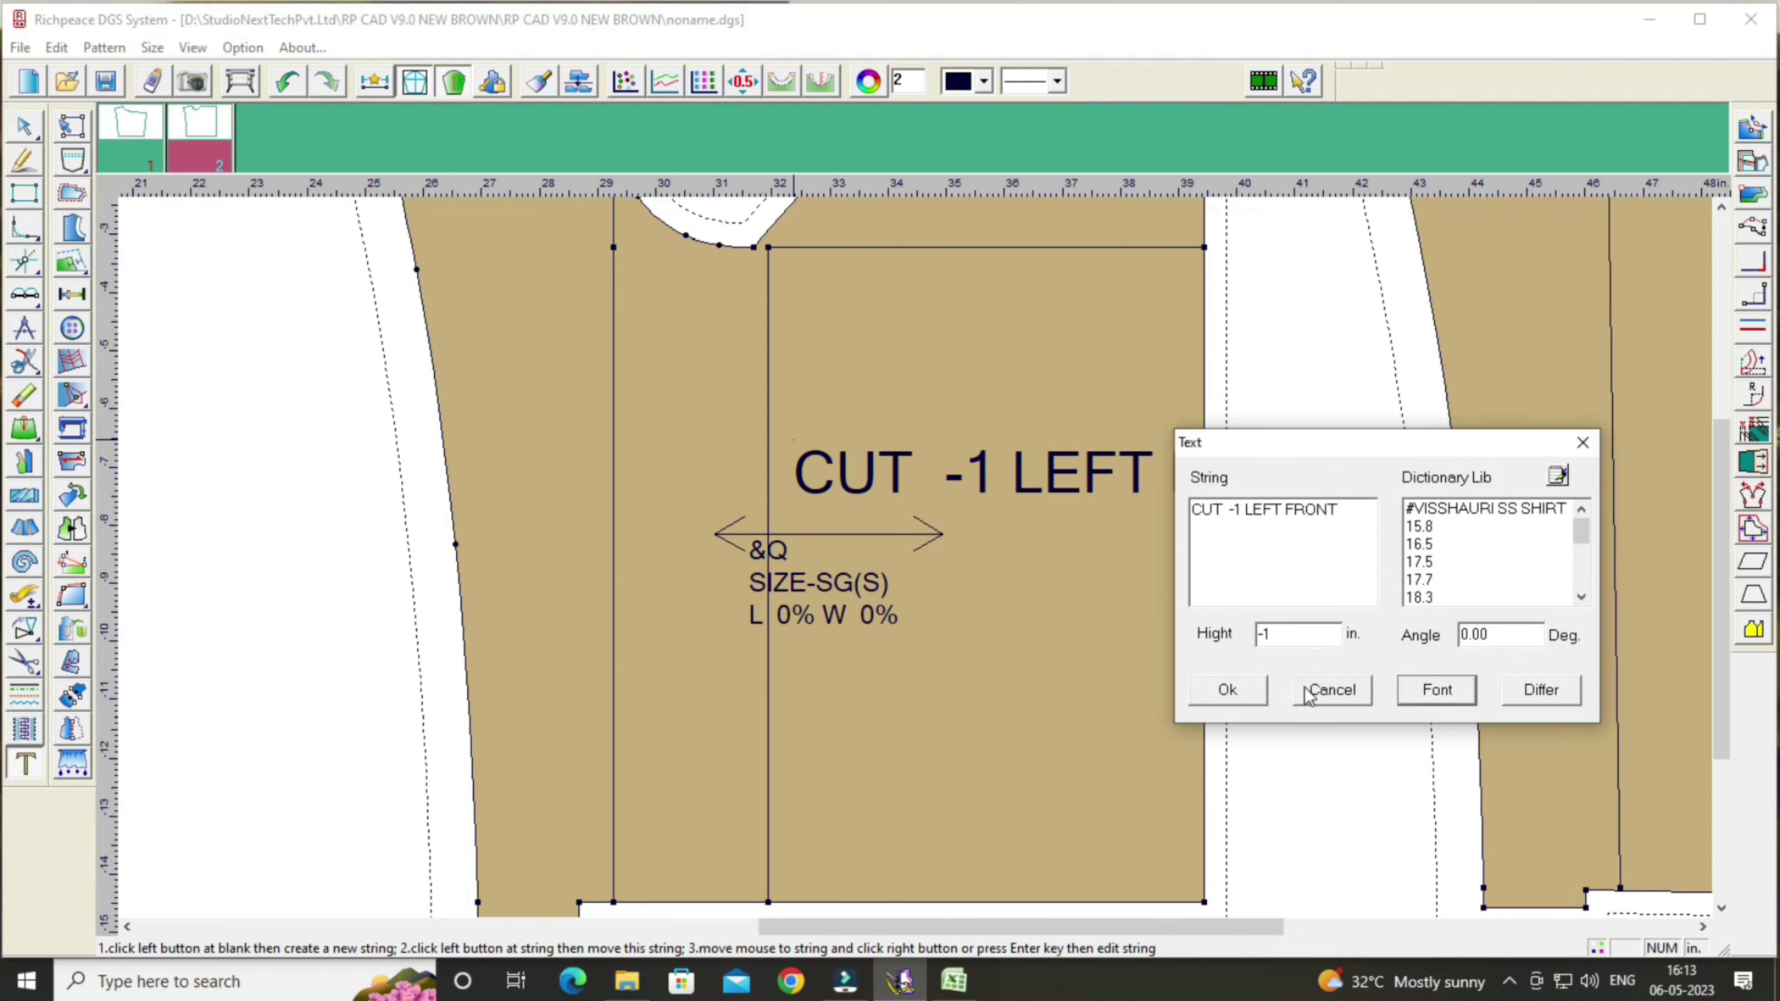
left_click(1244, 697)
scroll(922, 569, "down", 3)
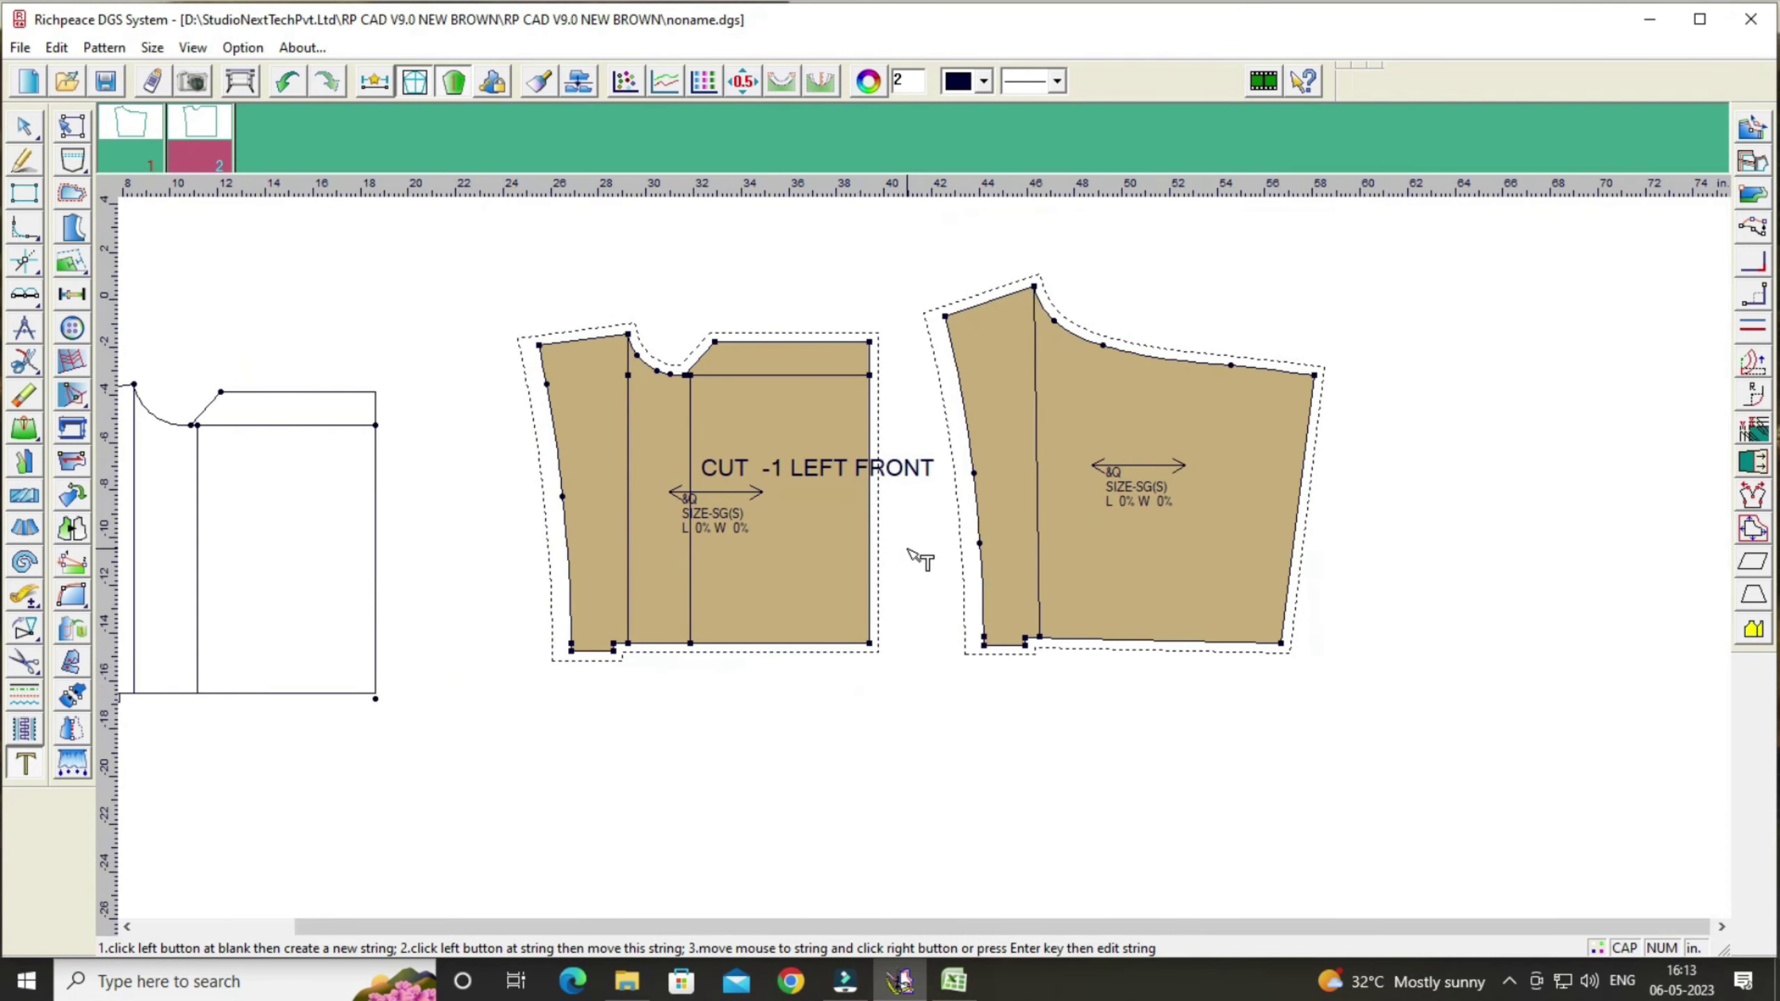
left_click(1062, 539)
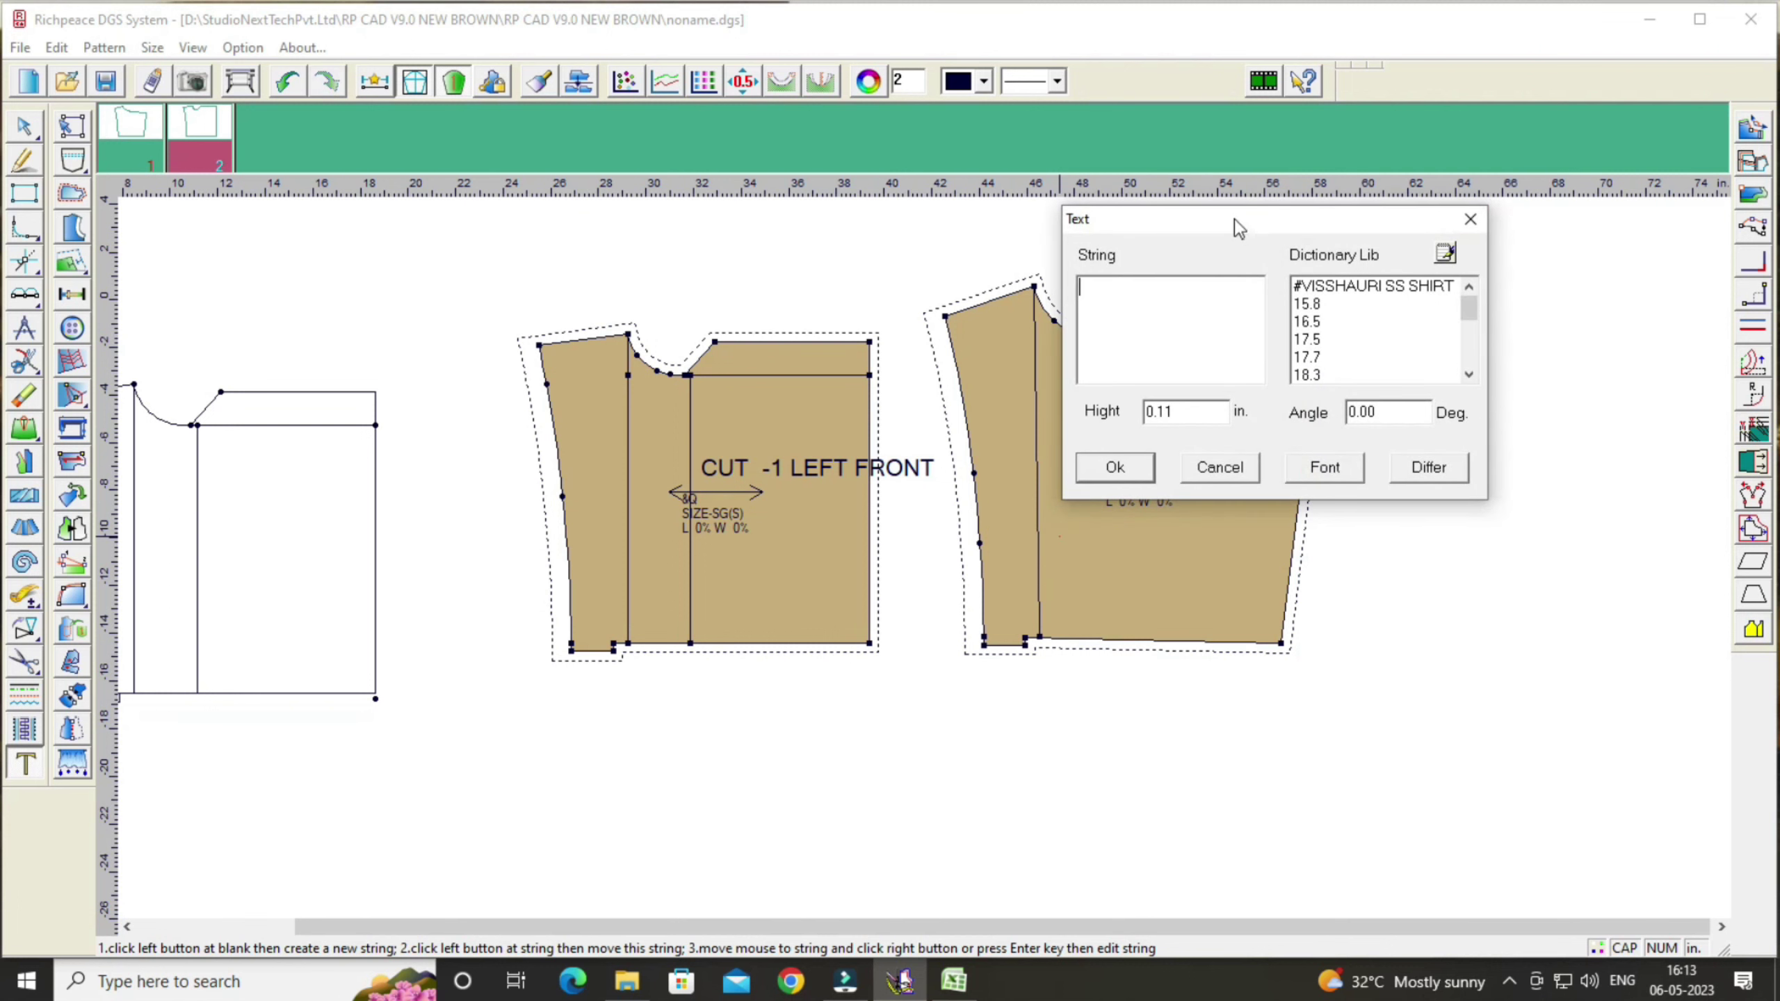
Step: Label the back piece 'BACK CUT-2' at size 72 and shift the LEFT FRONT label left
left_click_drag(1238, 227, 1549, 284)
left_click(1439, 363)
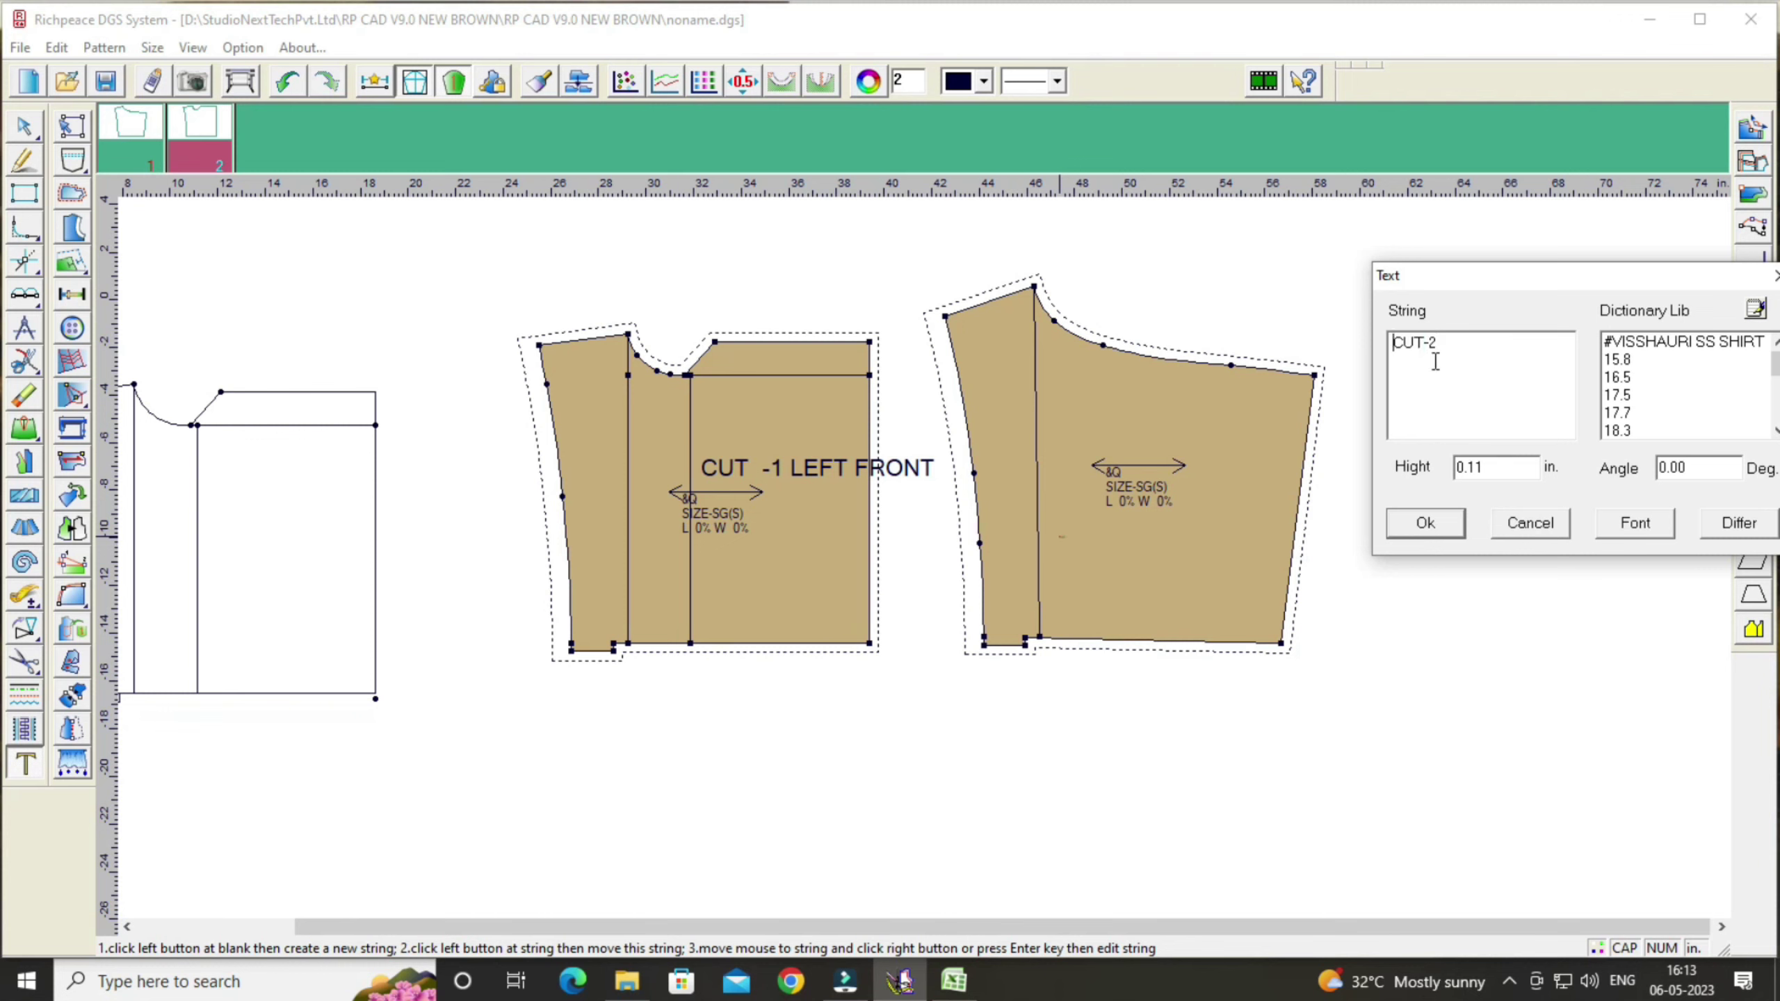
type("ACK")
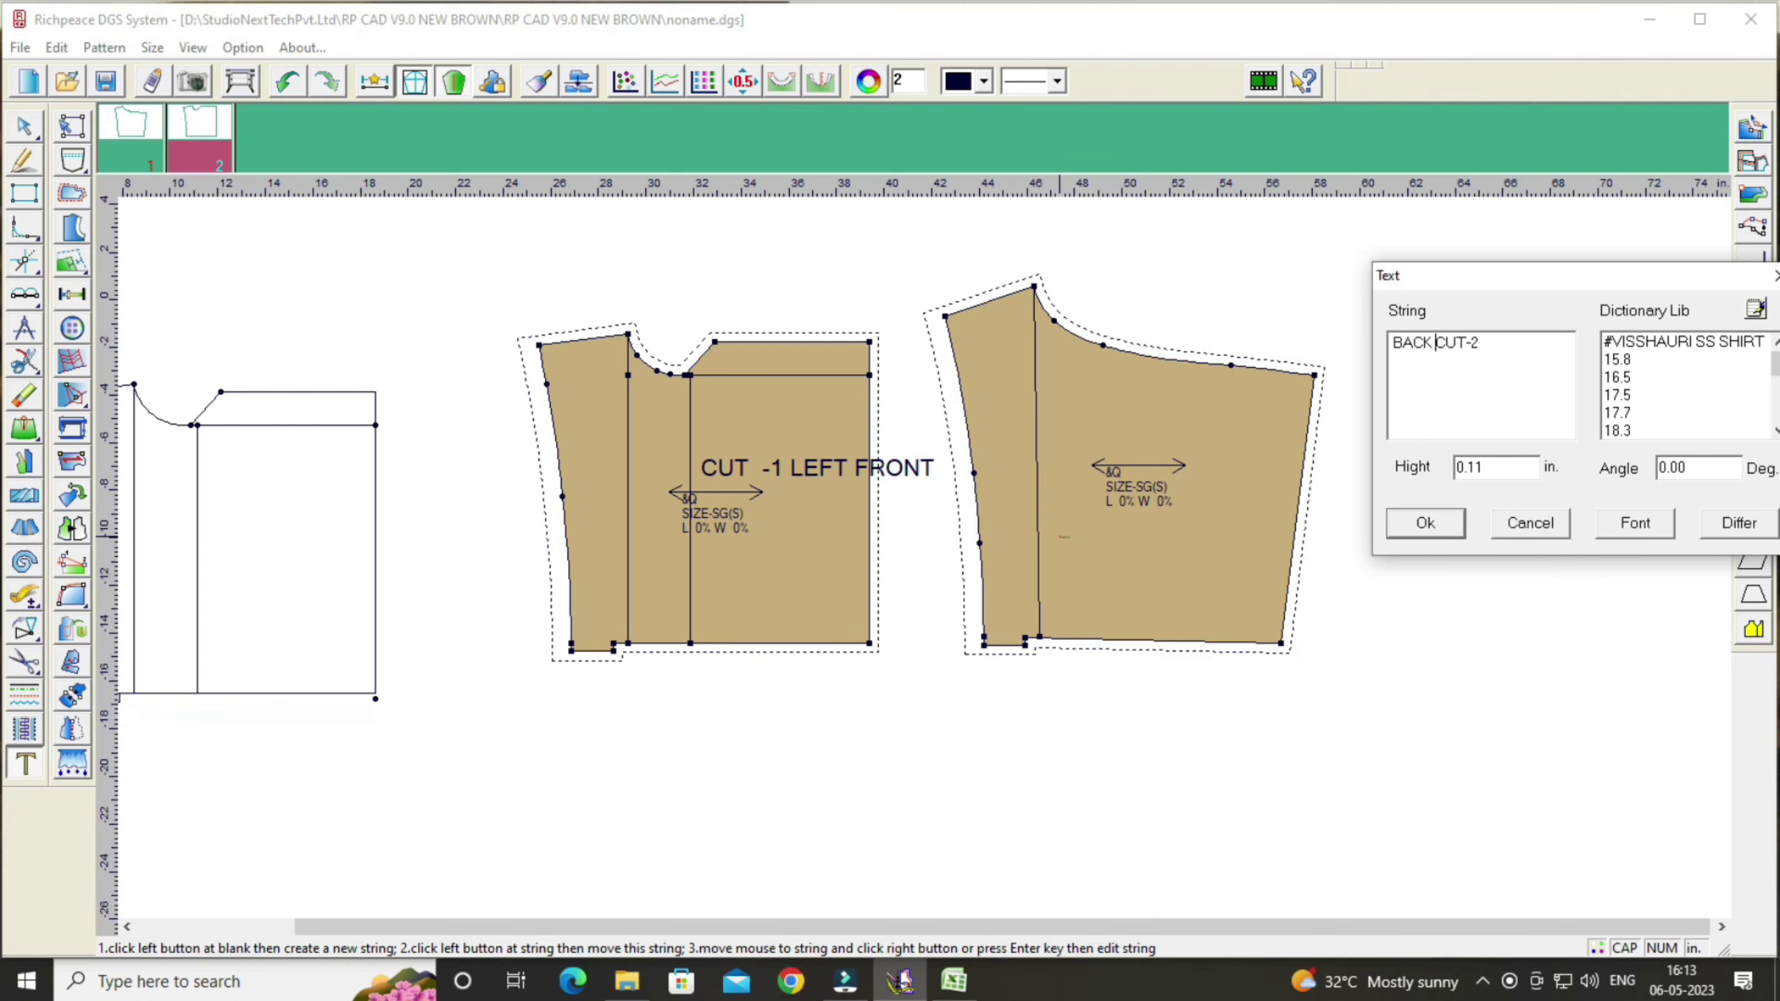
left_click(1666, 536)
scroll(1642, 364, "down", 3)
scroll(1642, 388, "down", 2)
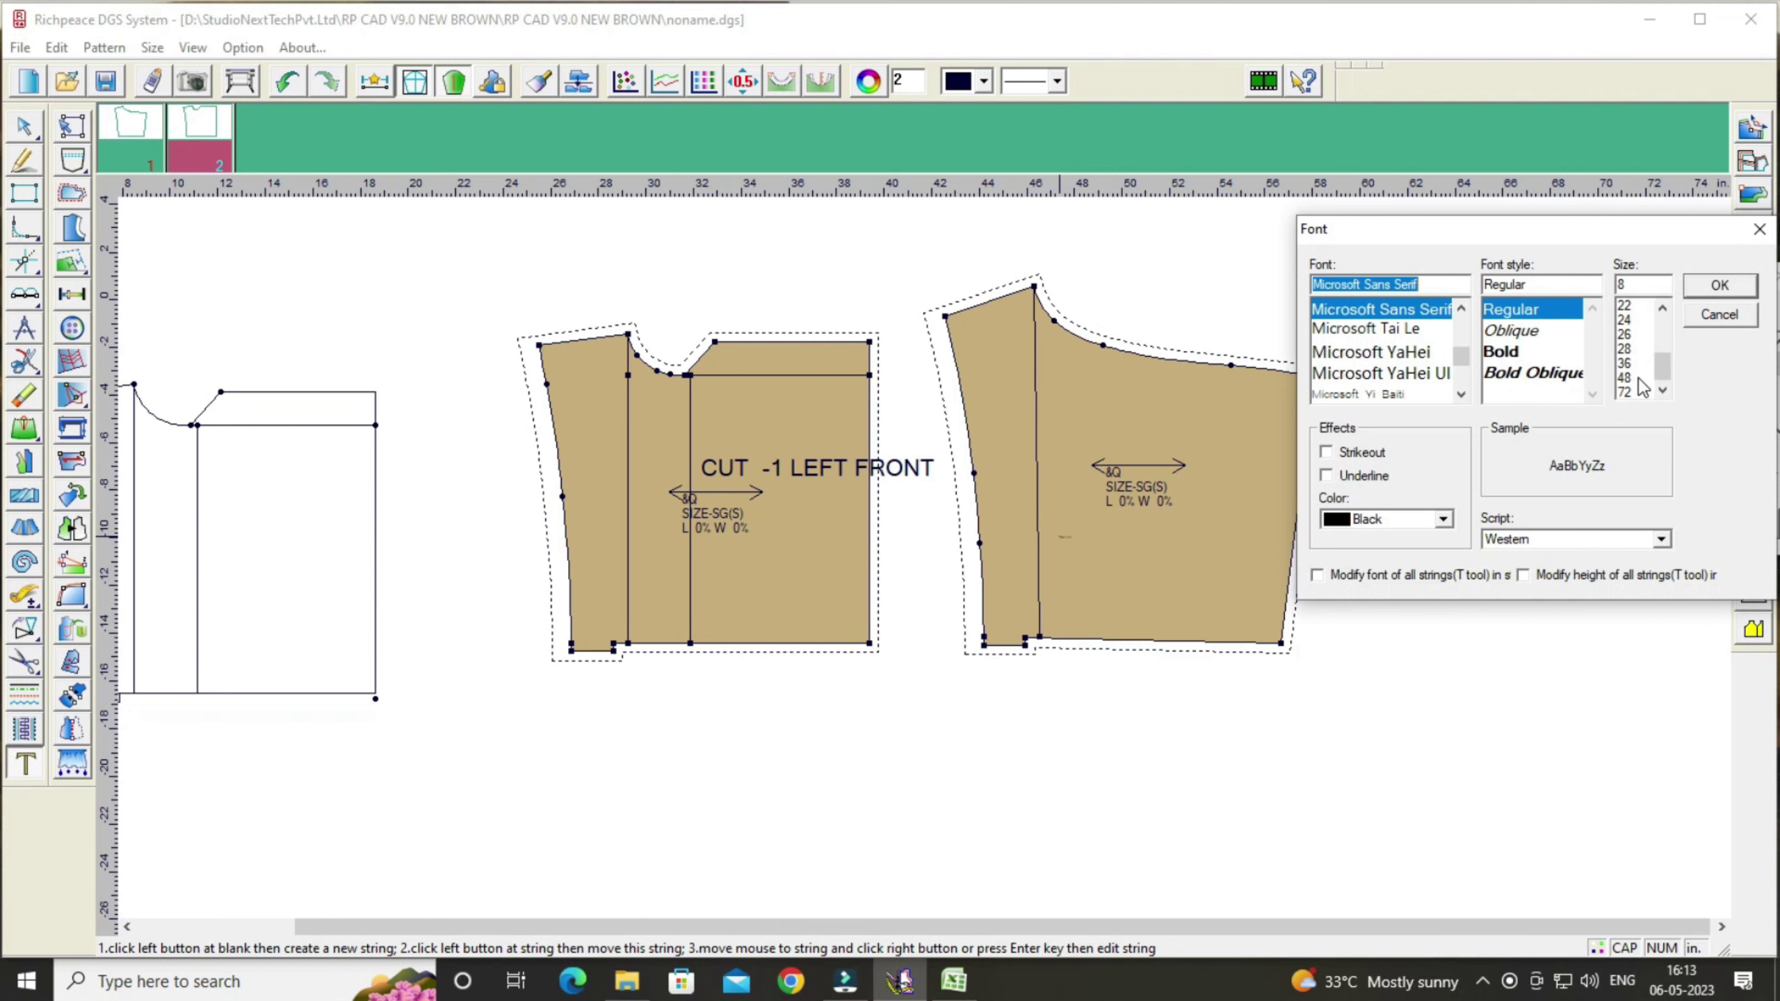
left_click(1626, 393)
left_click(1720, 285)
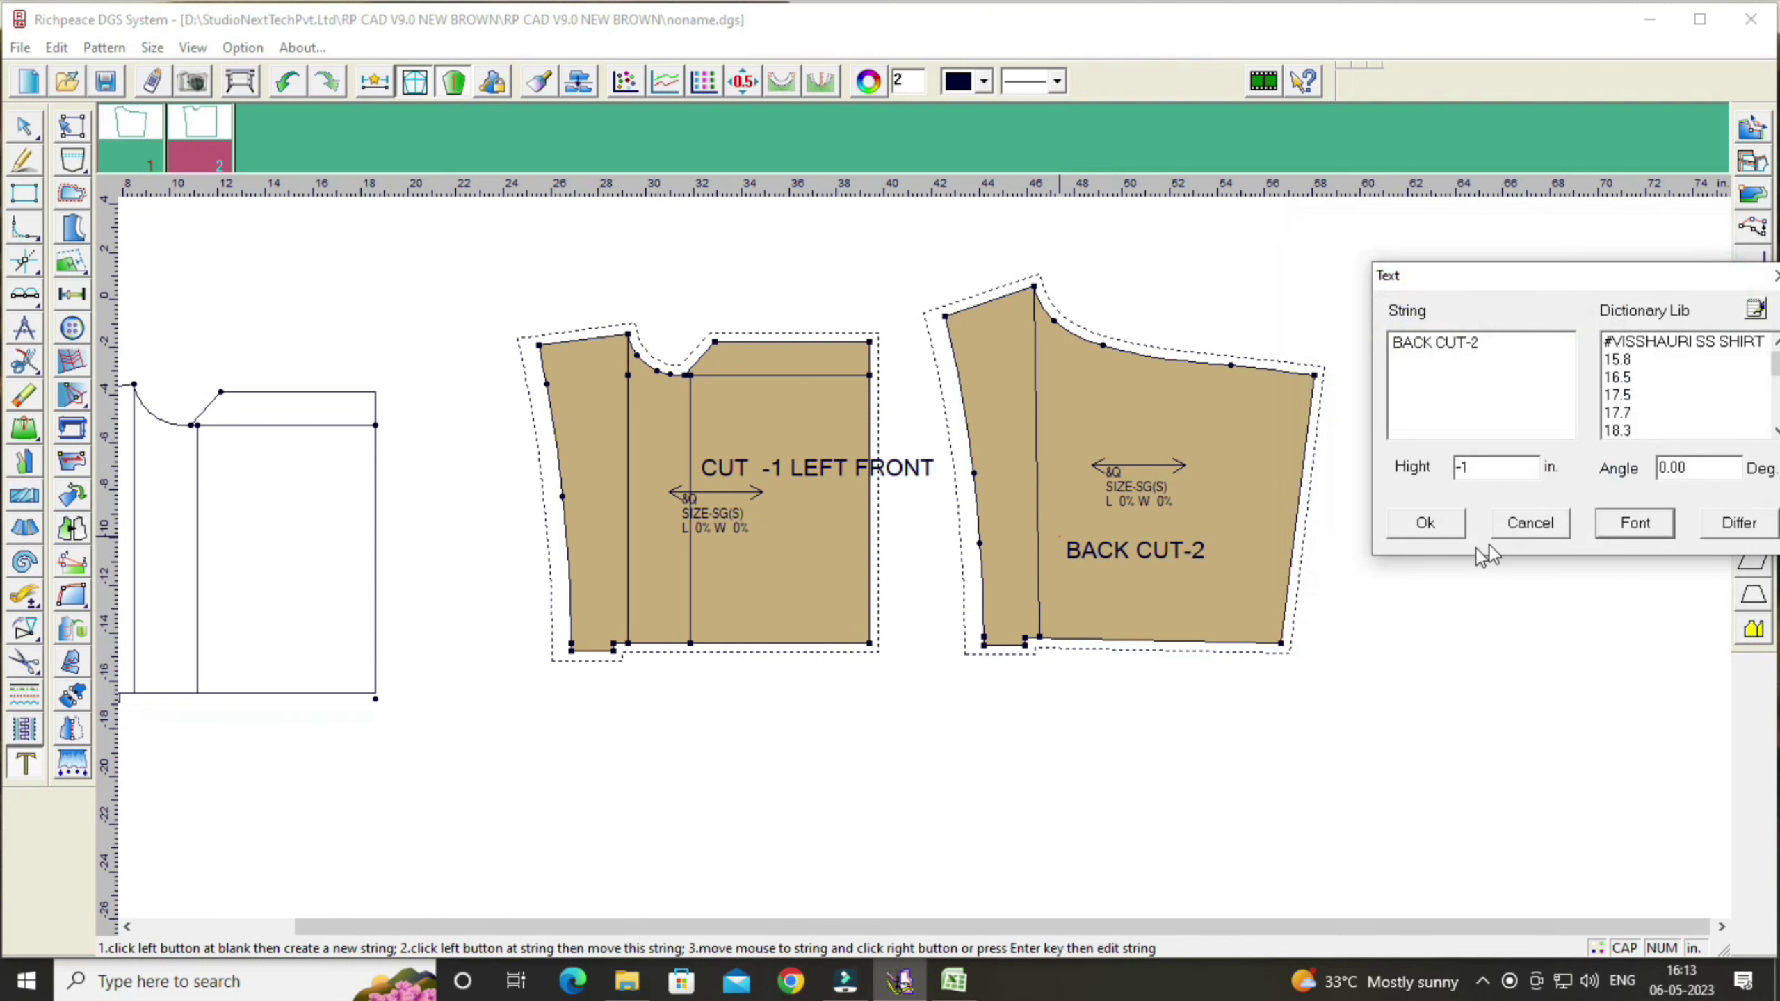
left_click(1427, 523)
left_click(841, 470)
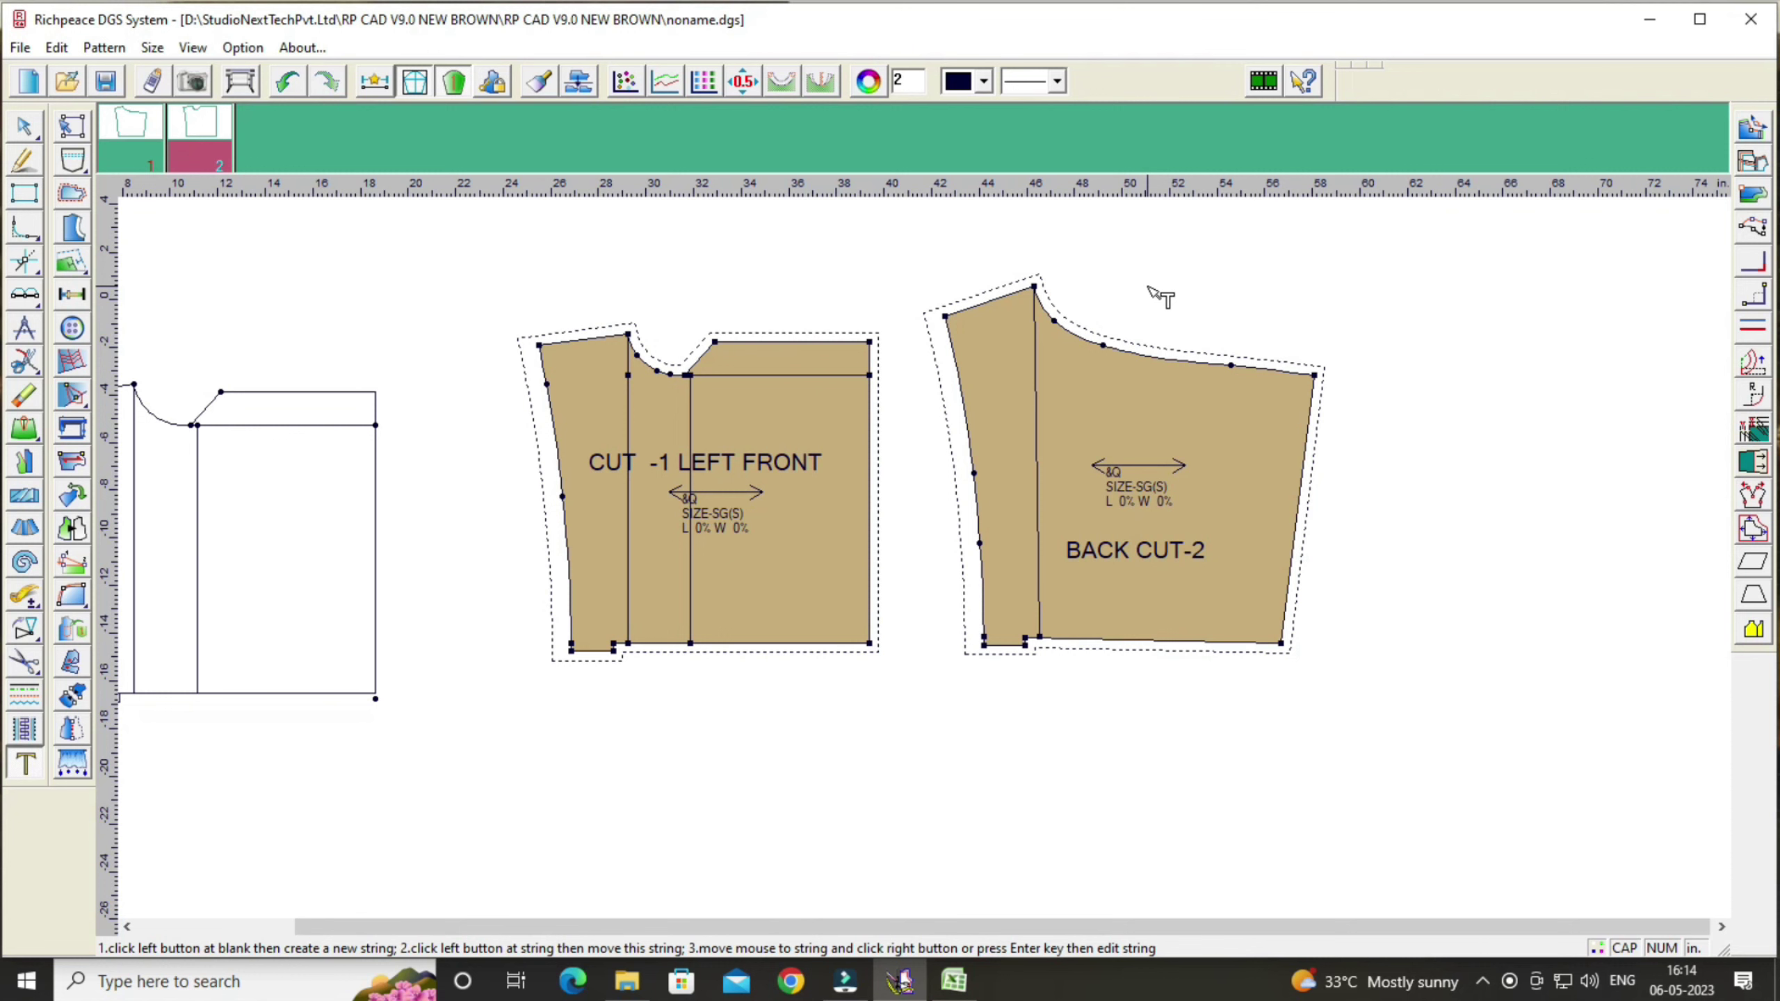
Step: Draw a parallel line 2.80 in beyond the band's lower line on the right front draft
key("Home")
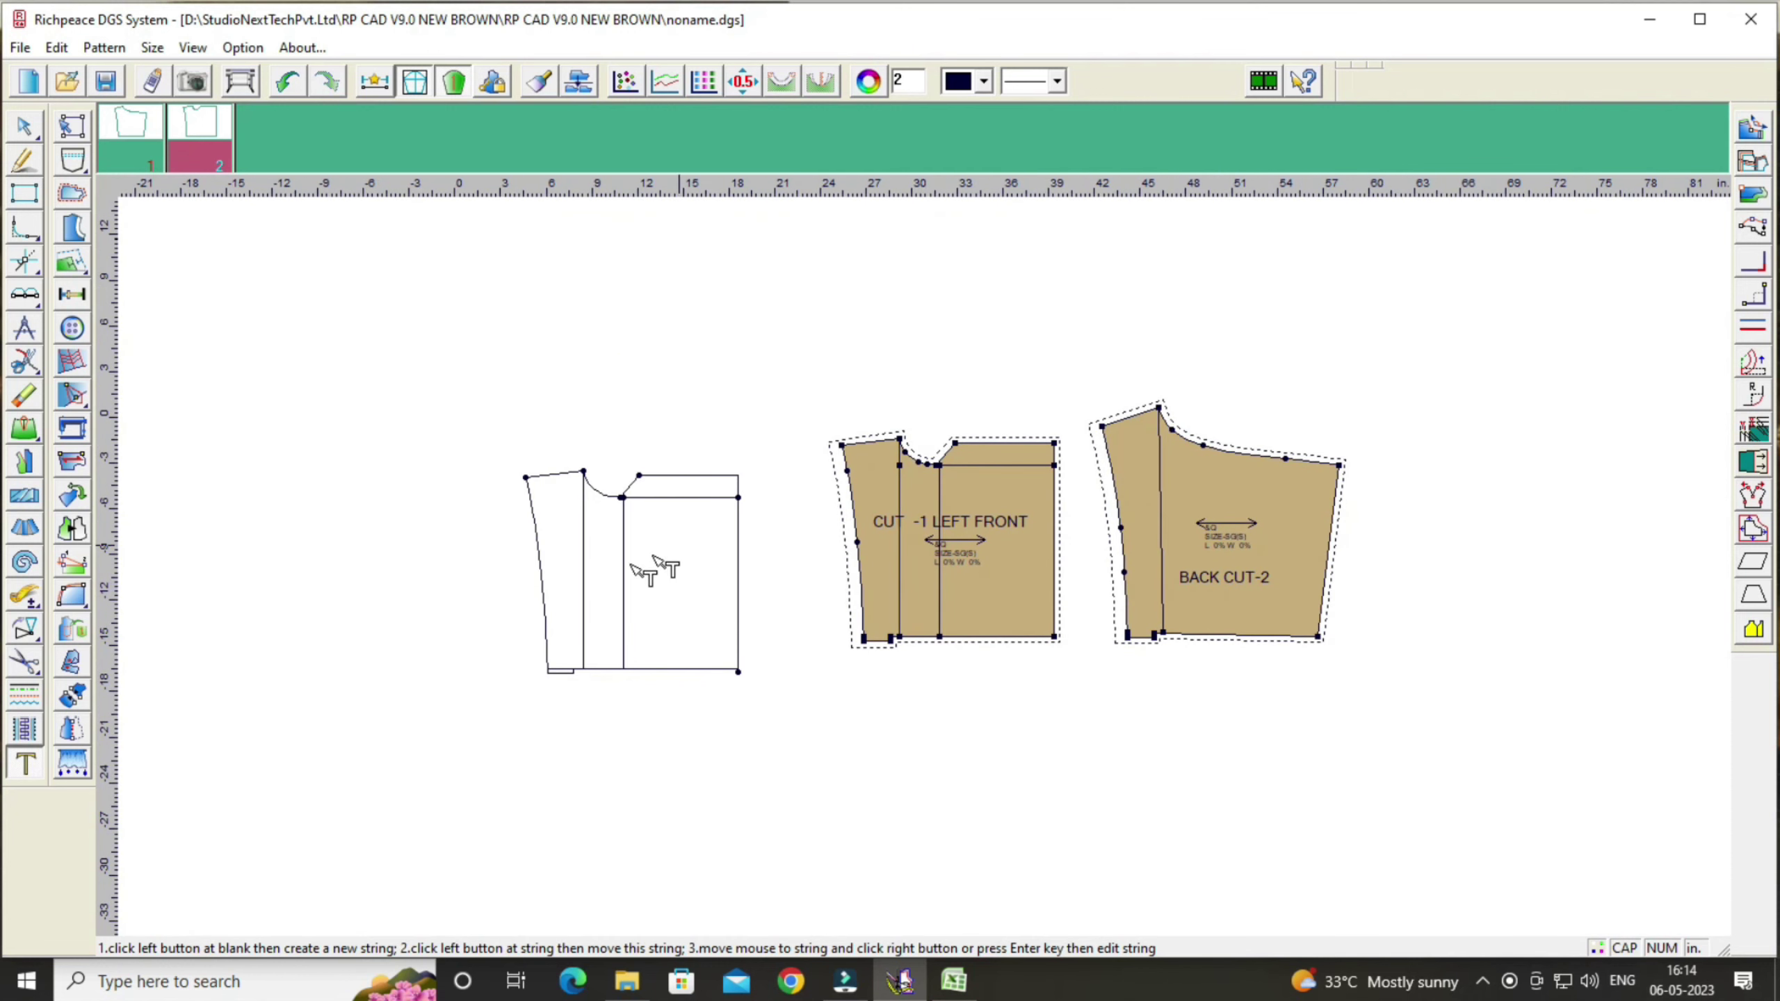
scroll(658, 564, "up", 2)
scroll(938, 564, "up", 2)
scroll(954, 541, "up", 1)
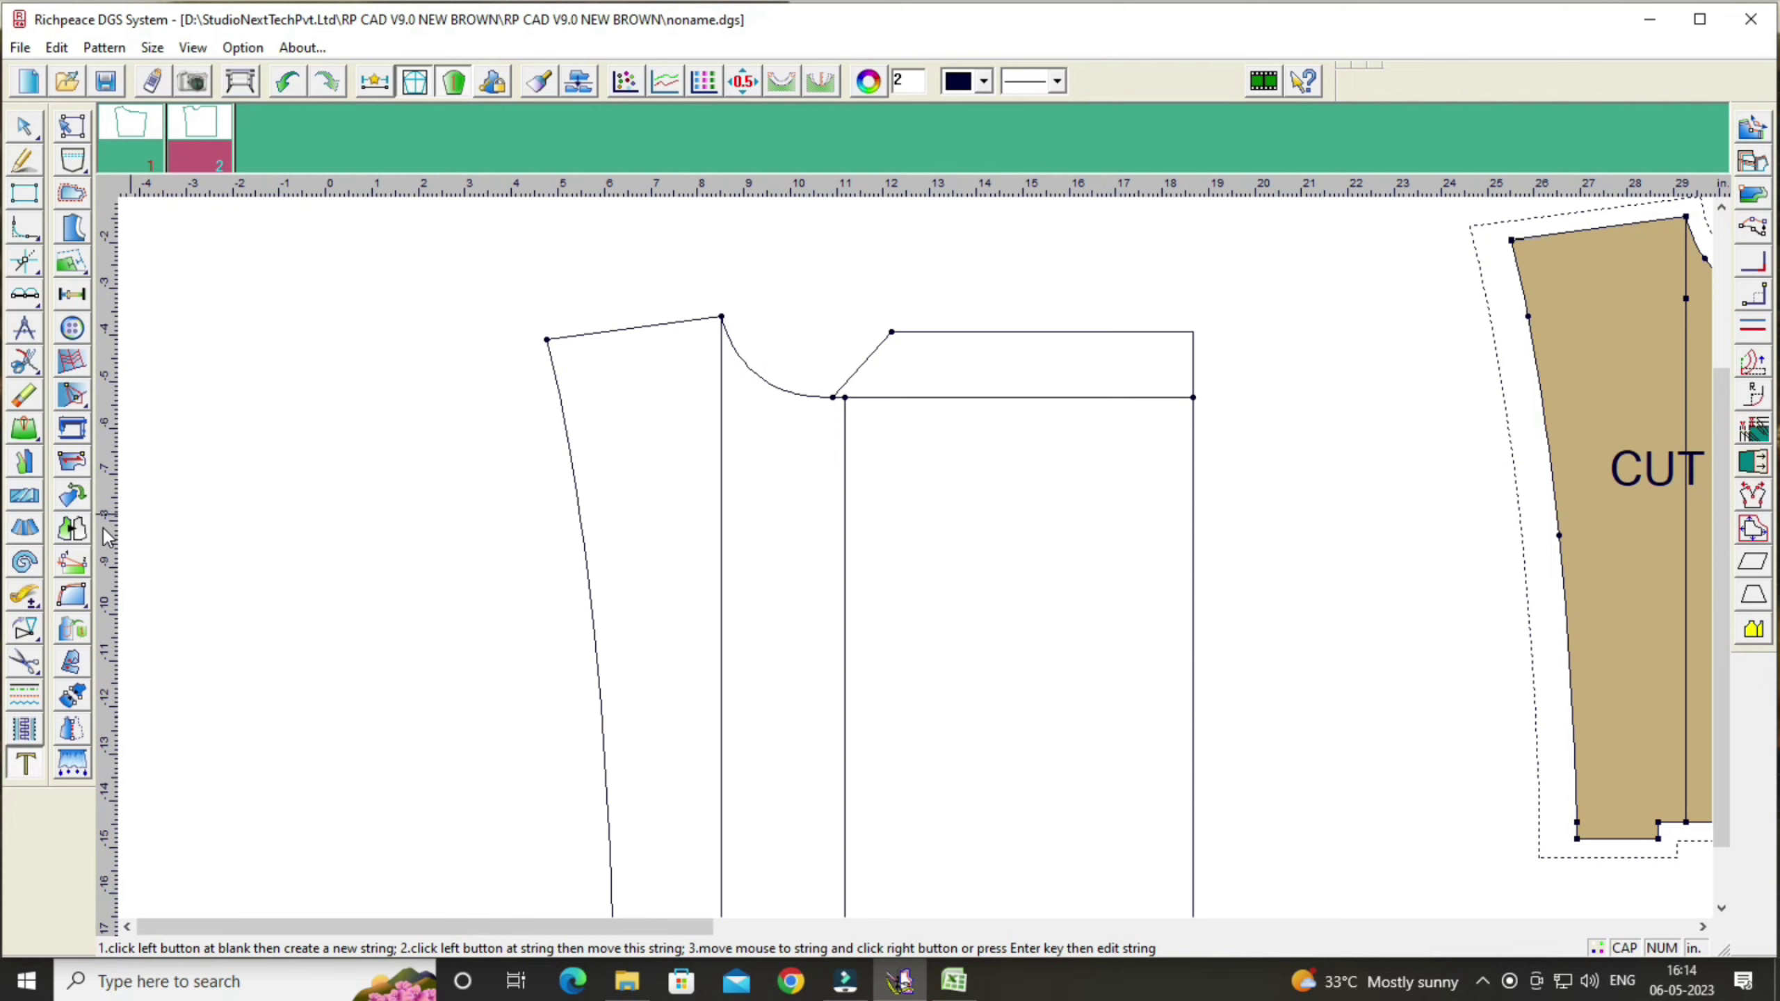
left_click(28, 594)
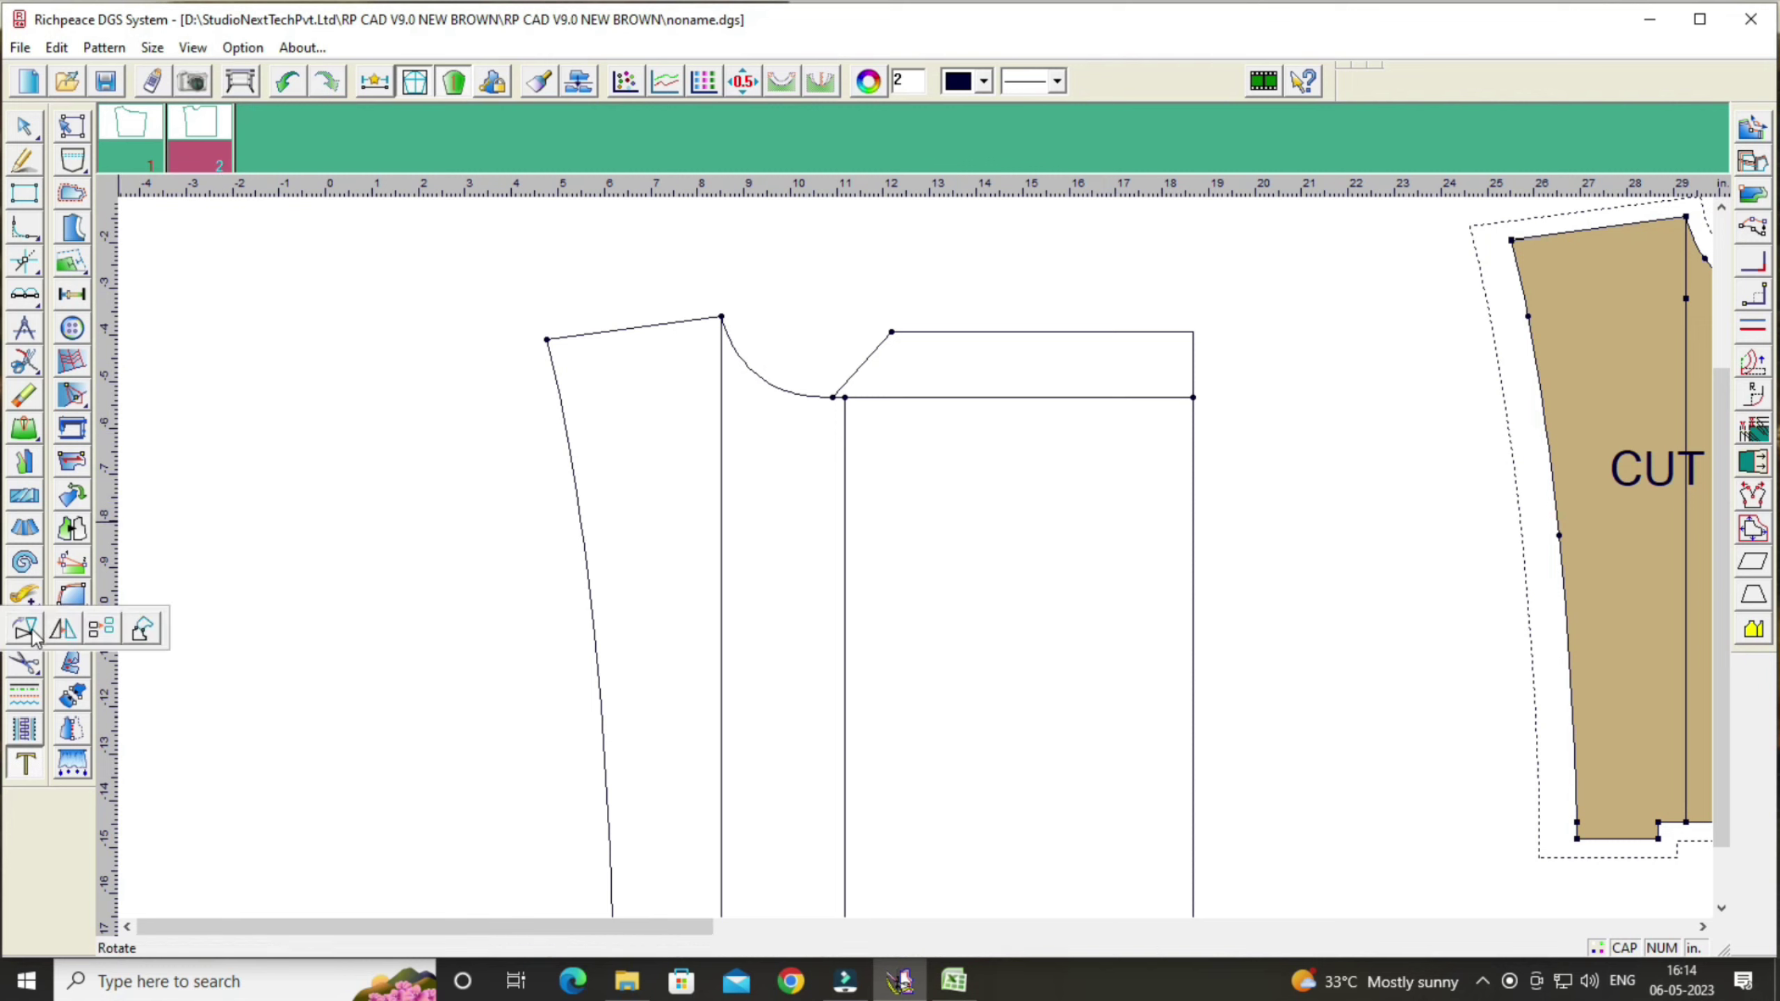
left_click(25, 162)
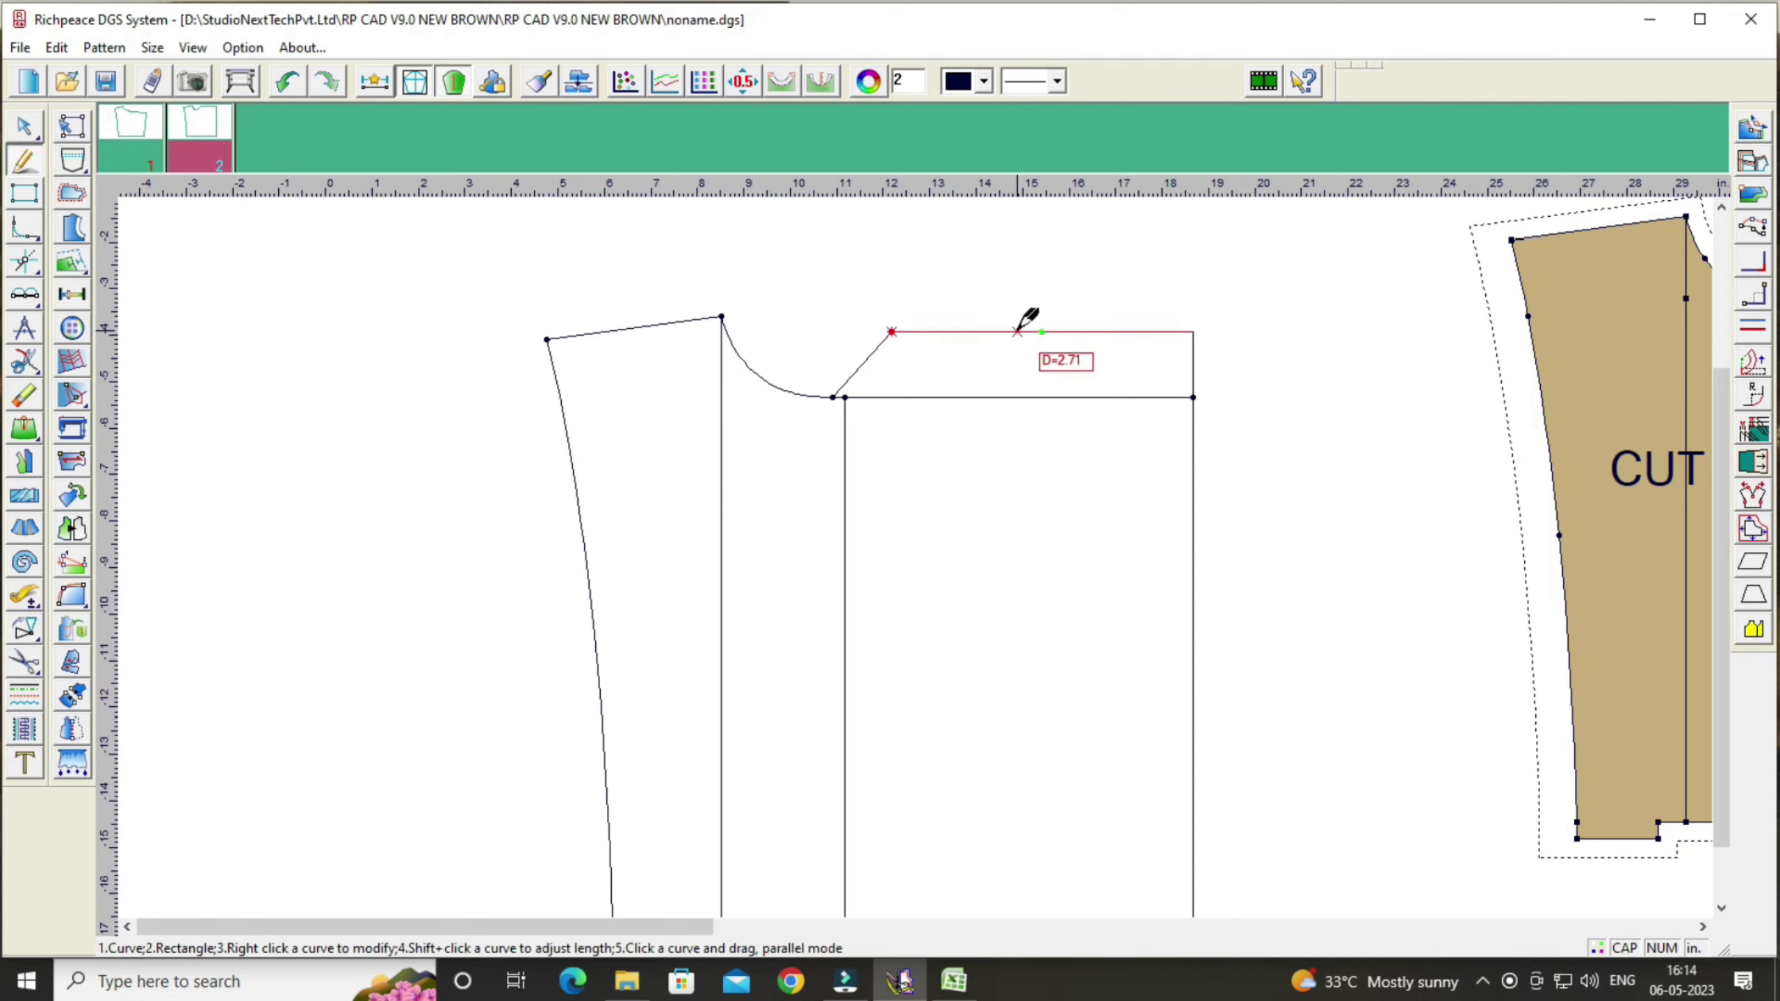
left_click(1015, 334)
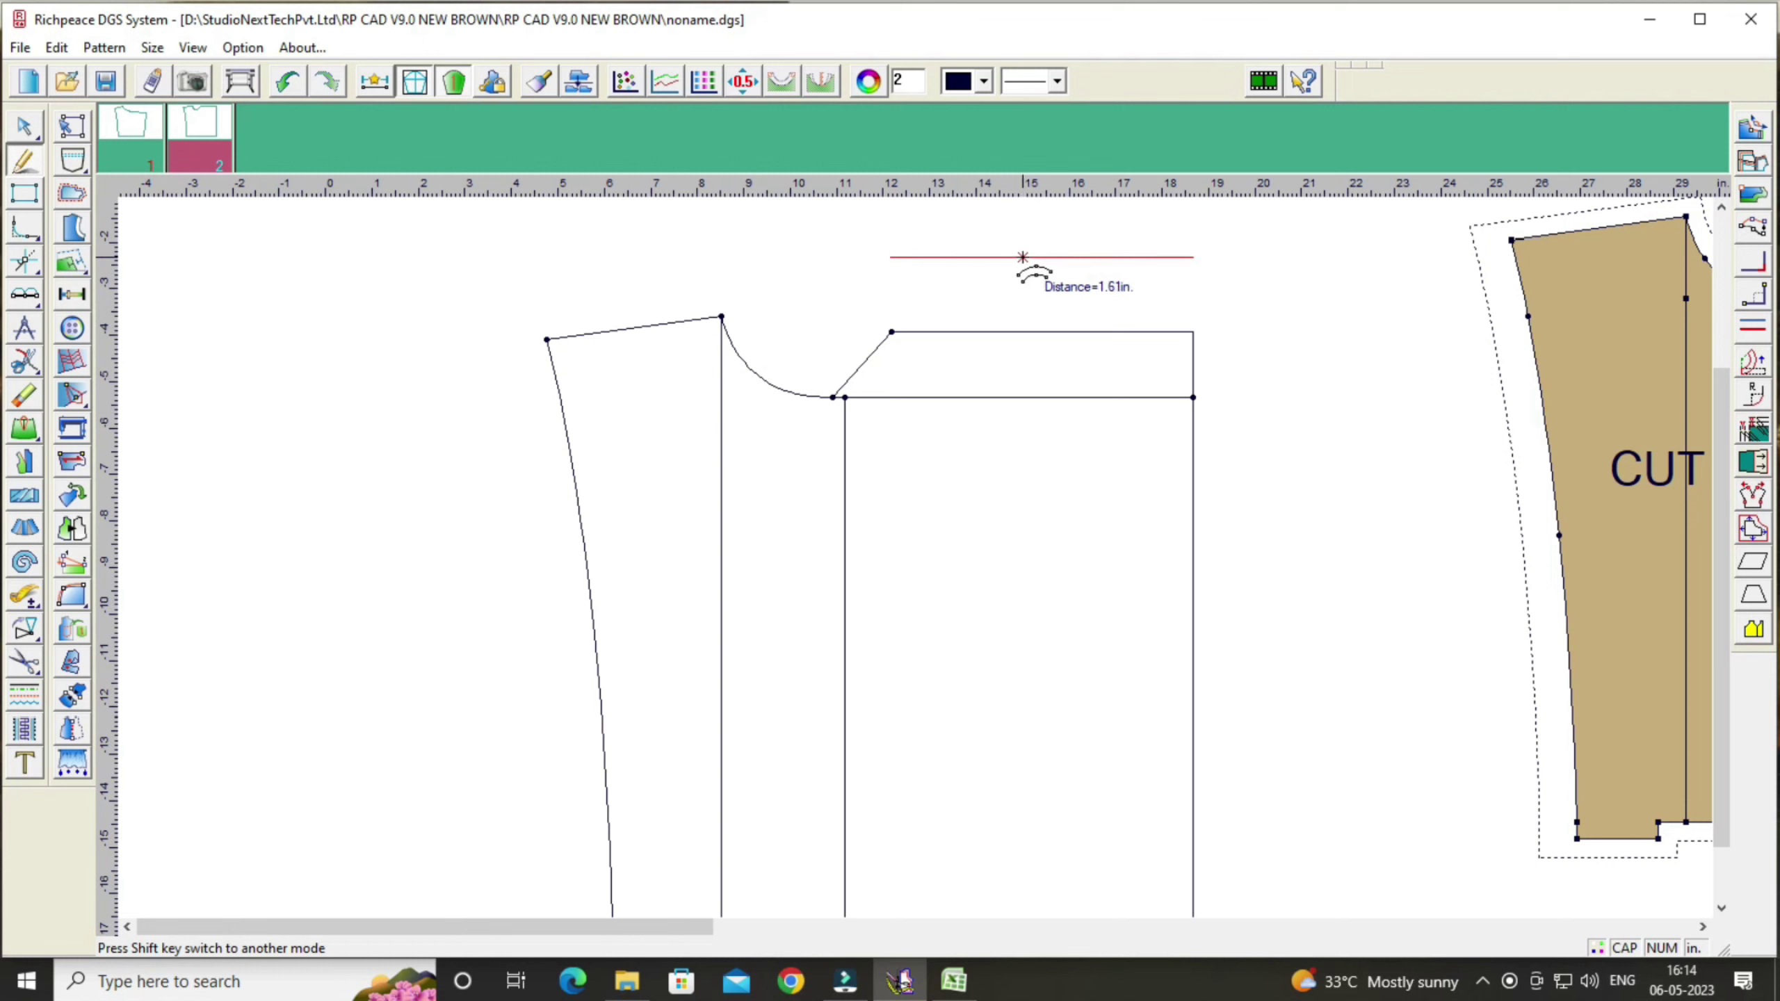
left_click(1023, 257)
left_click(977, 296)
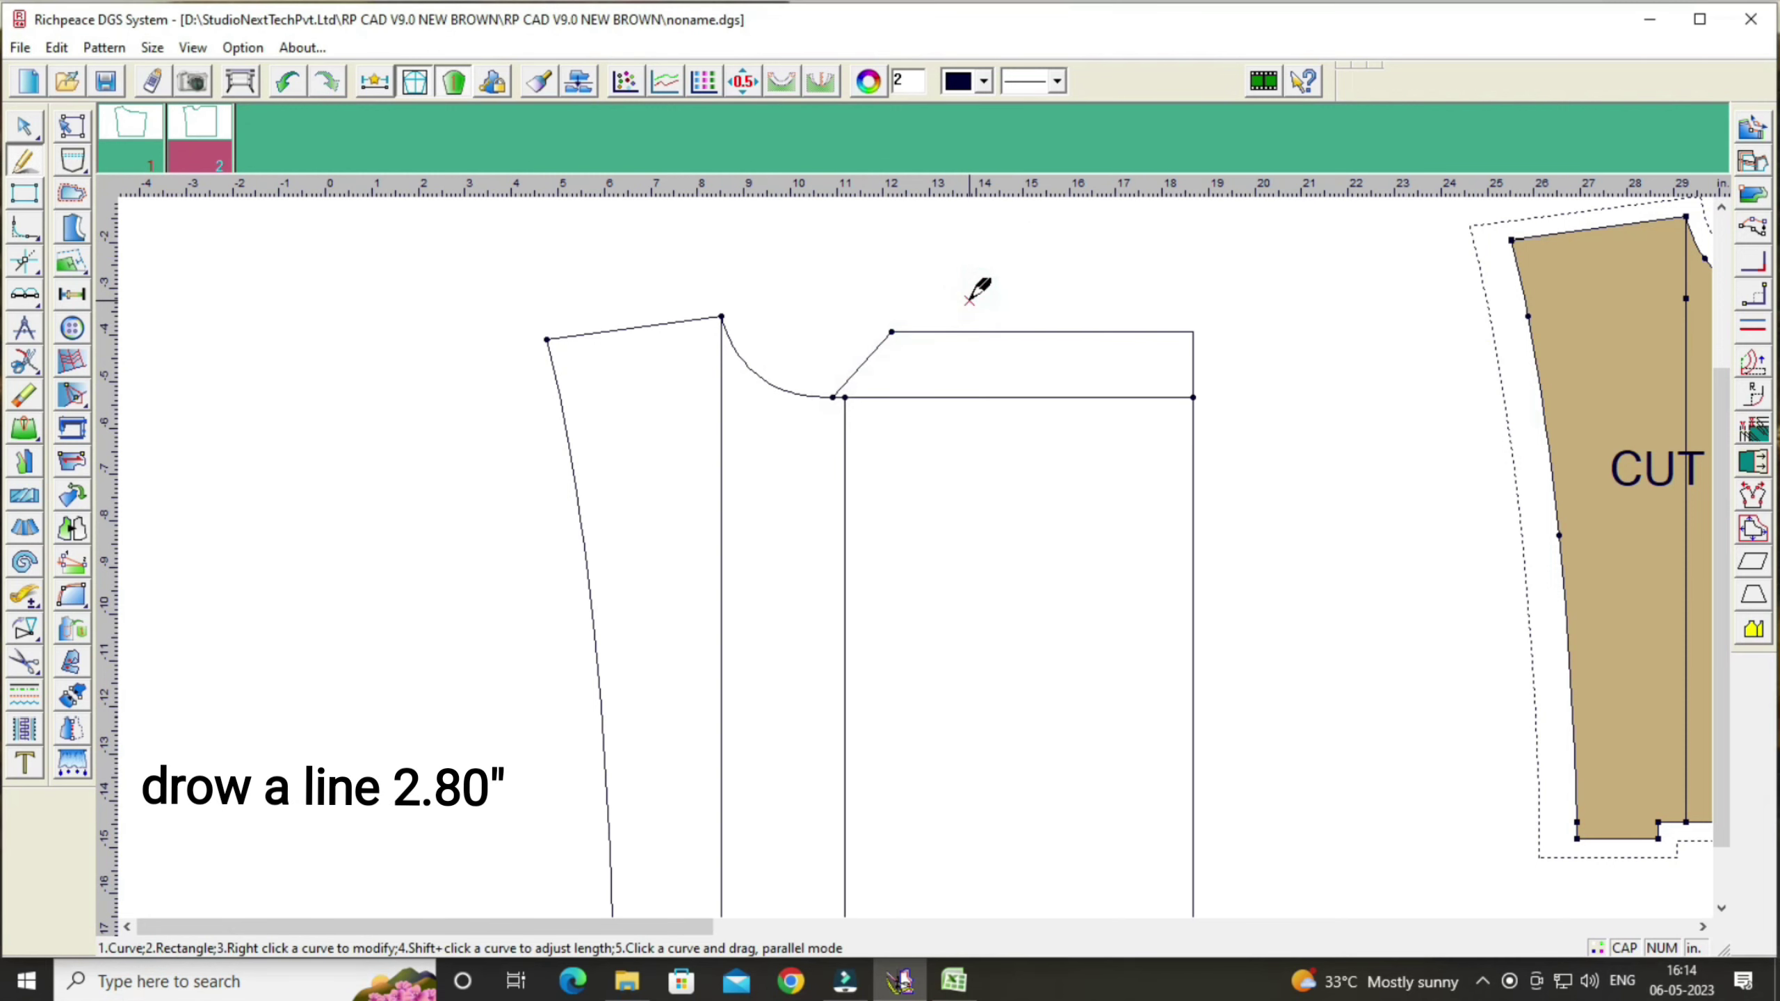
left_click(985, 398)
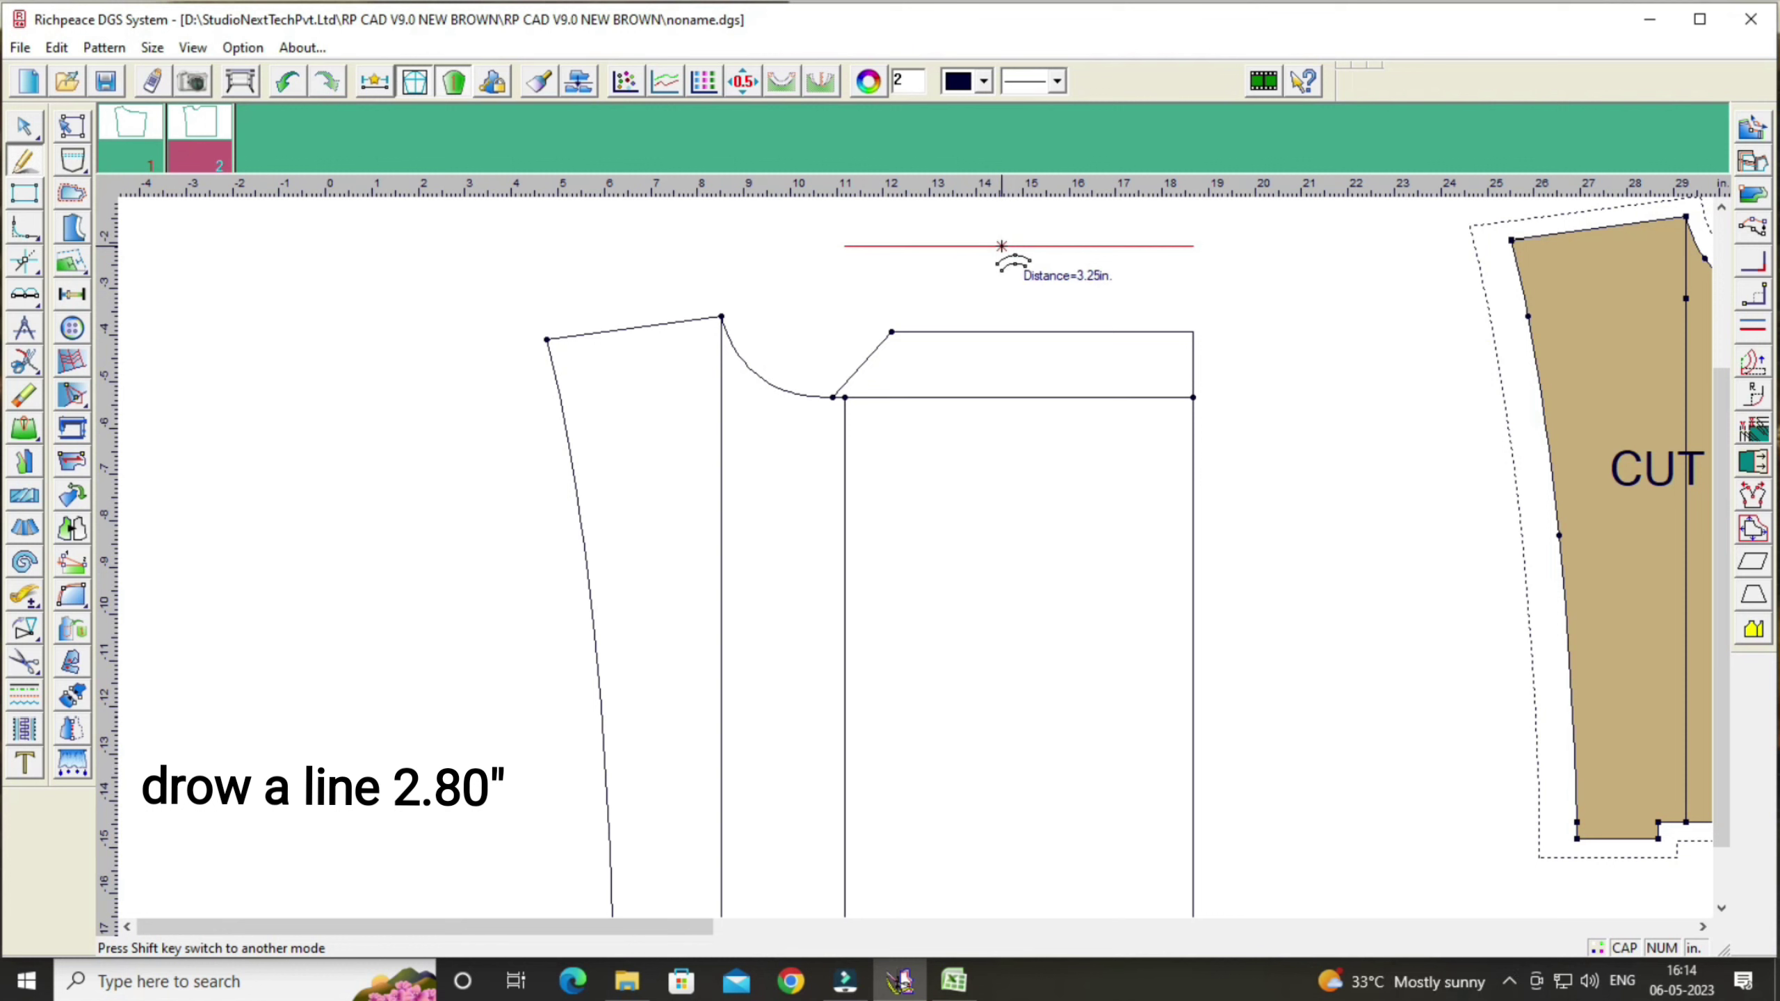
left_click(1000, 244)
left_click_drag(881, 283, 589, 346)
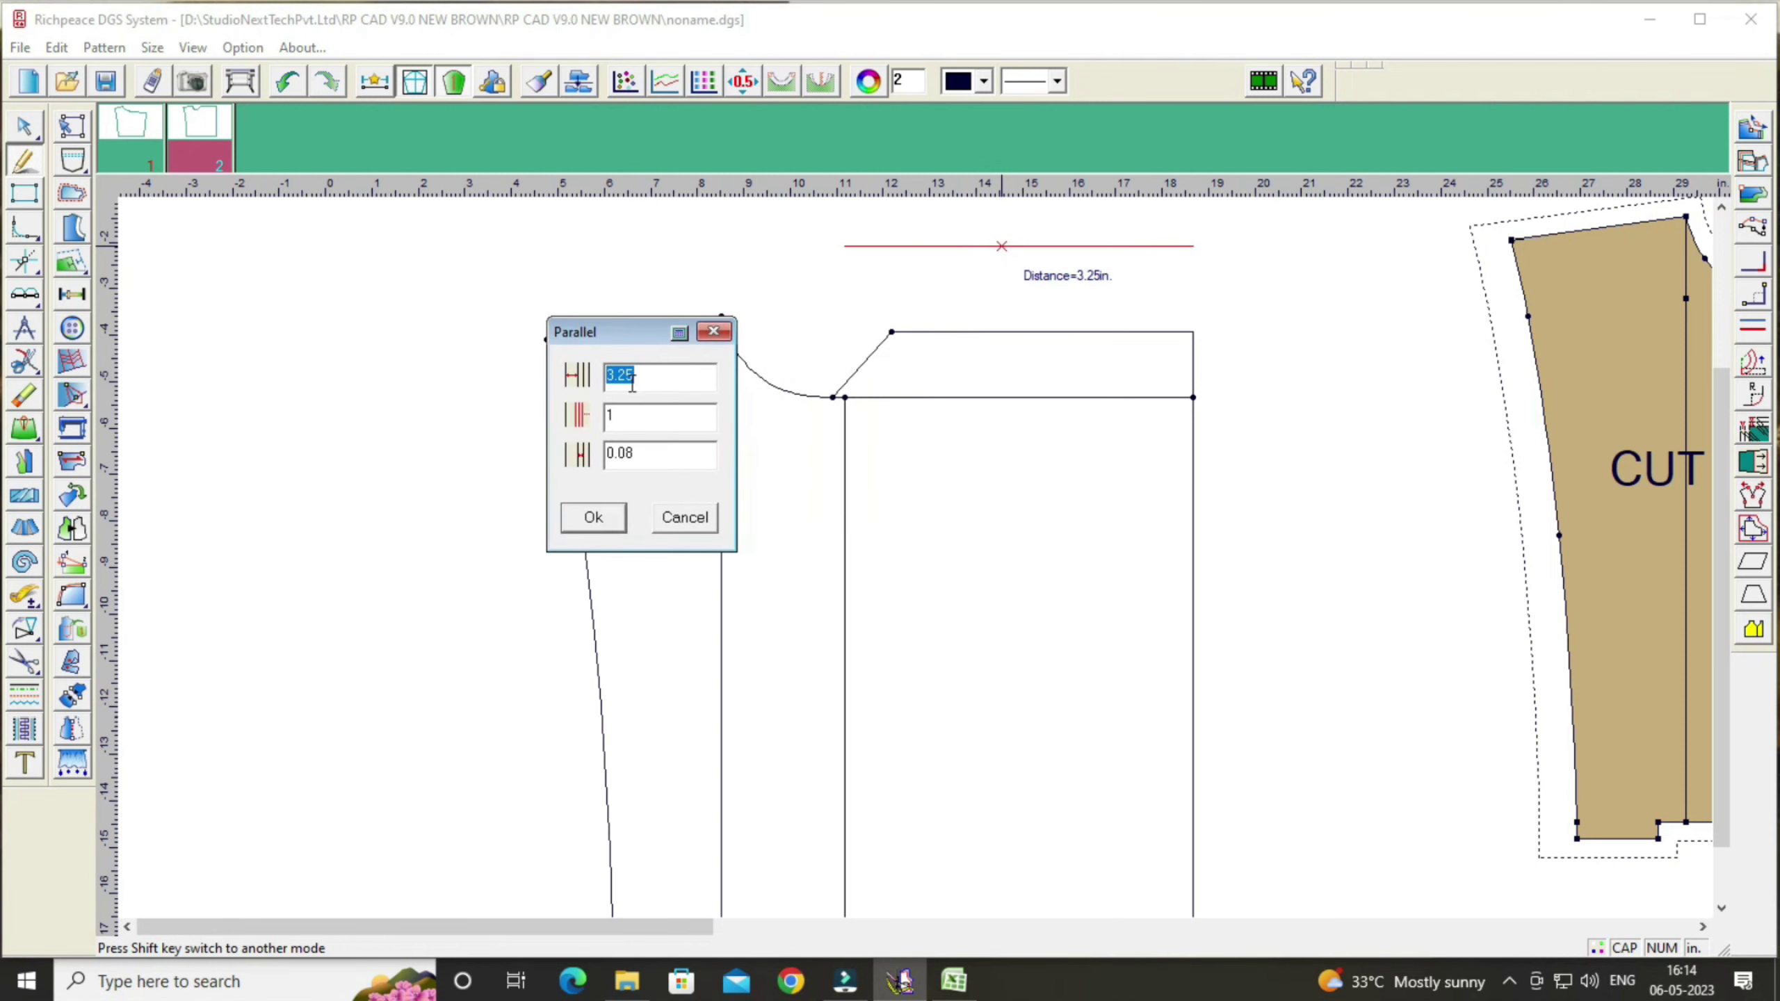
key("BackSpace")
key("BackSpace")
key("BackSpace")
key("BackSpace")
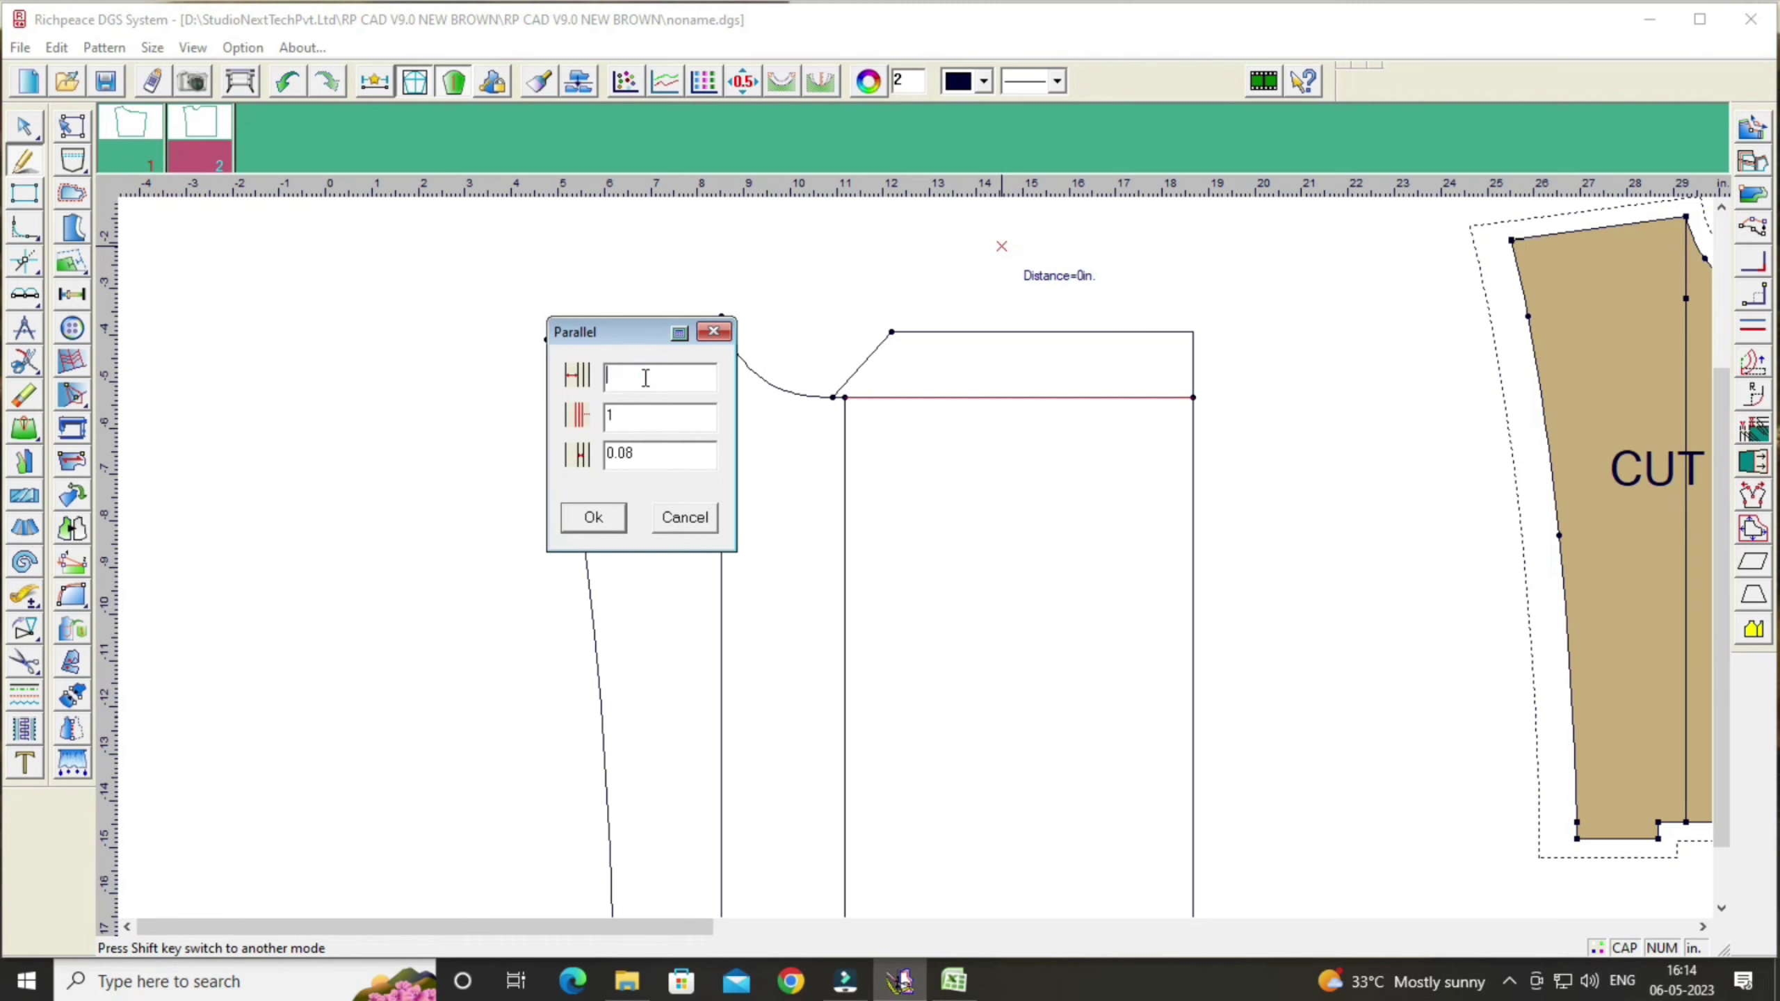
type("2.80")
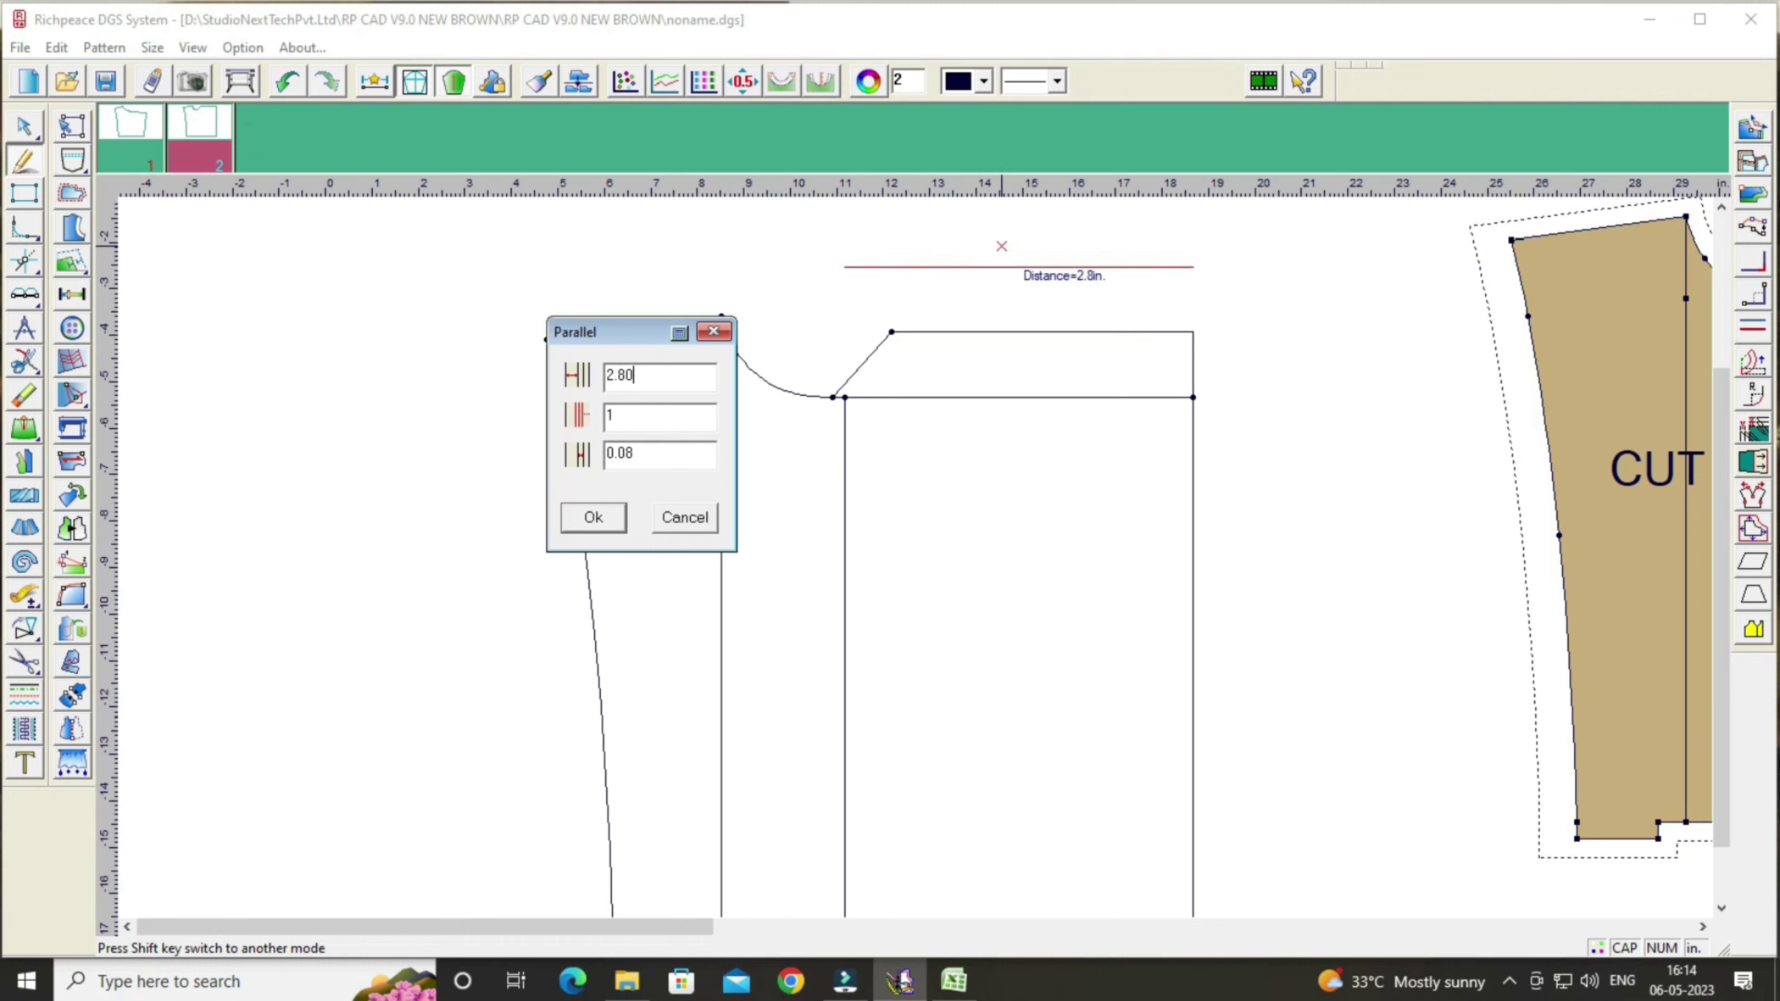
left_click(595, 516)
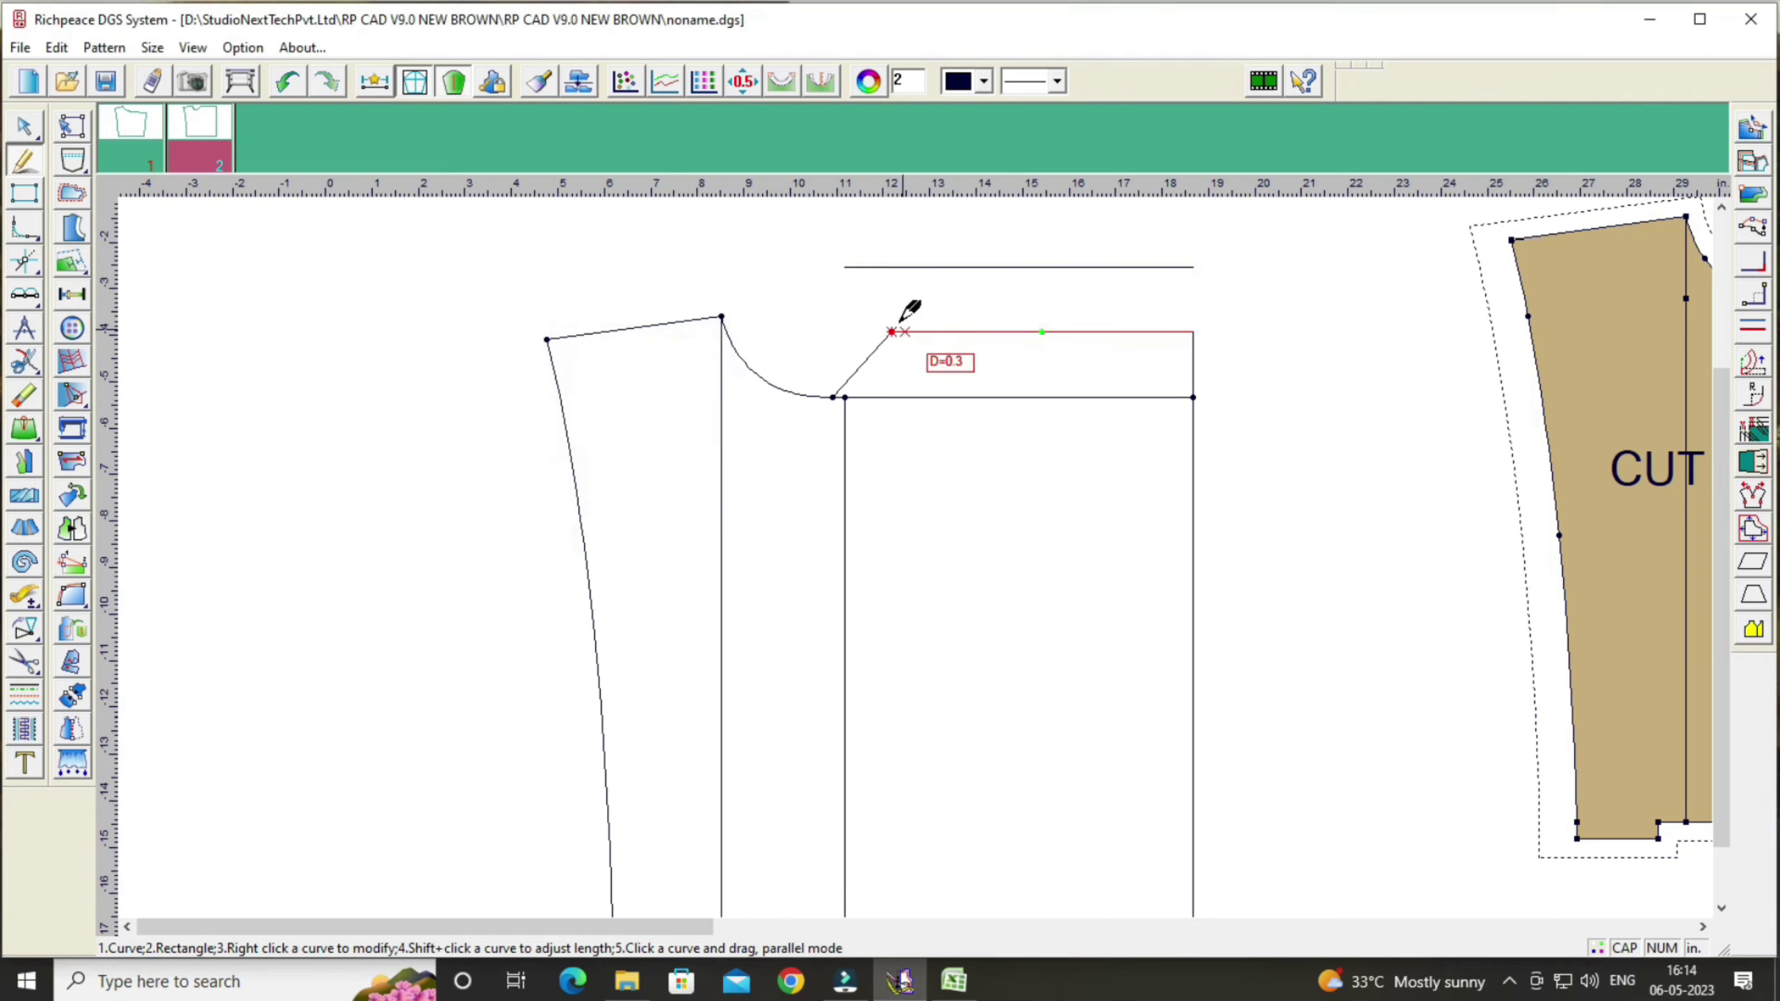
Step: Close the fly strip with a straight right line and a slanted left line
left_click(1191, 331)
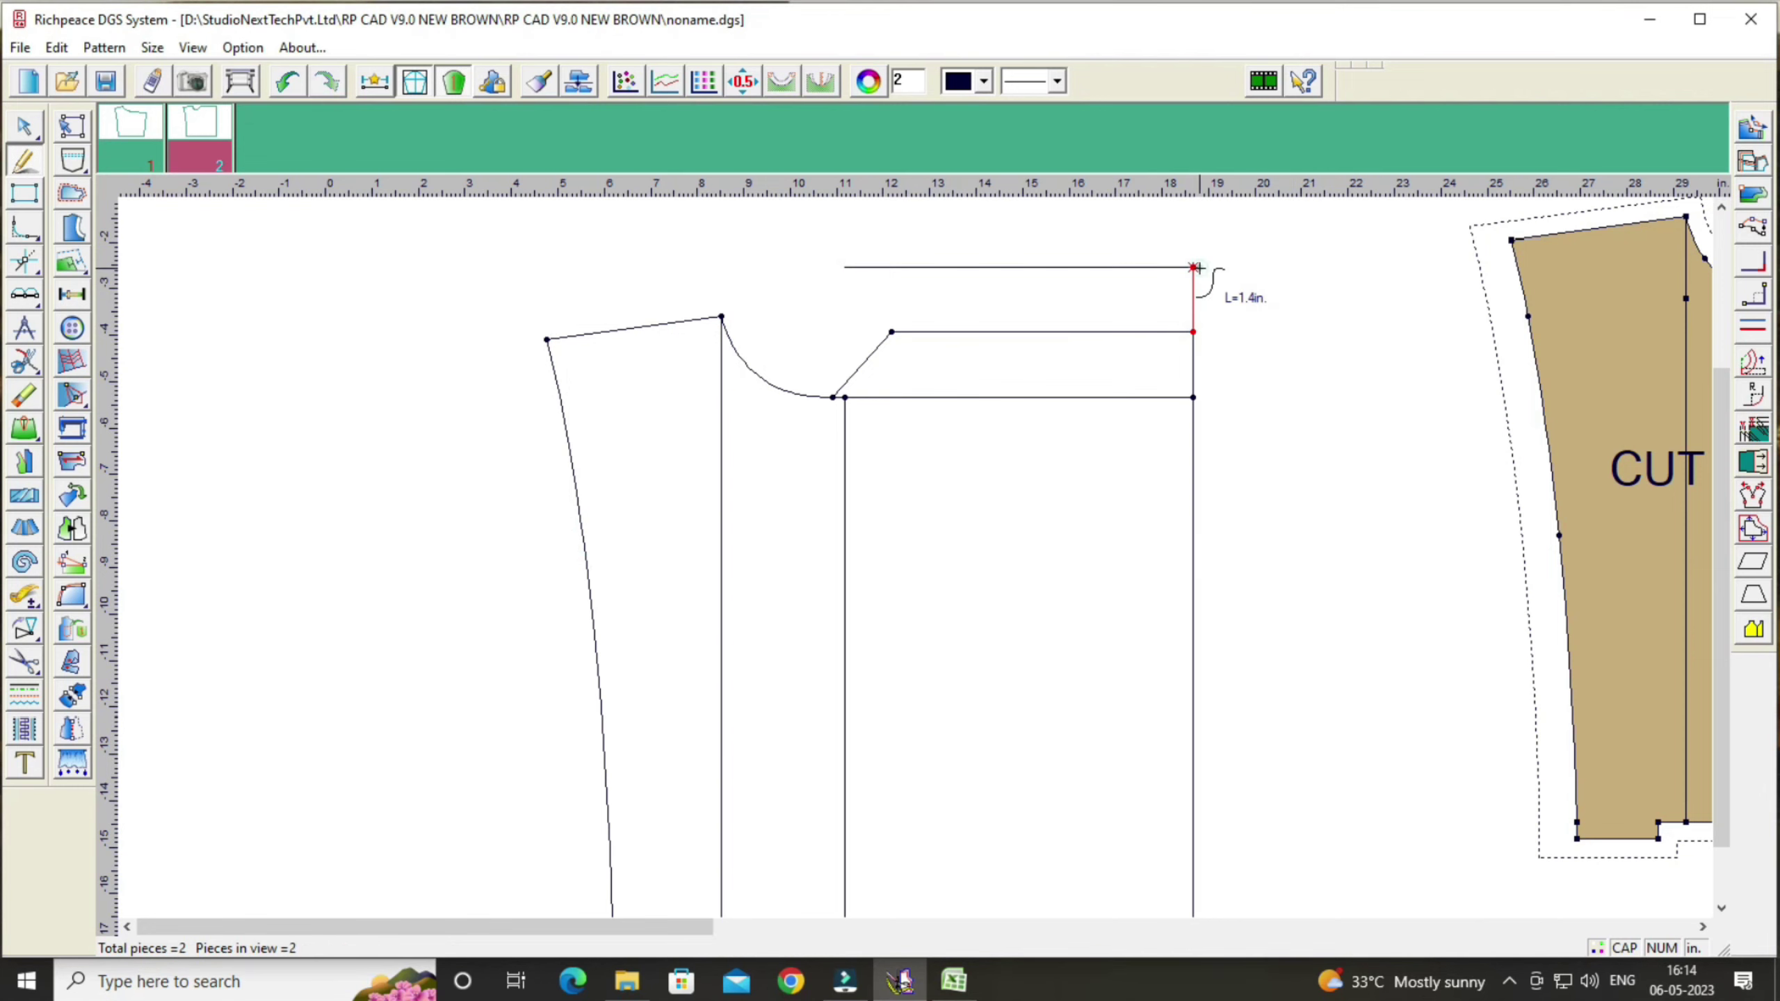
left_click(1194, 267)
right_click(1193, 267)
left_click(844, 267)
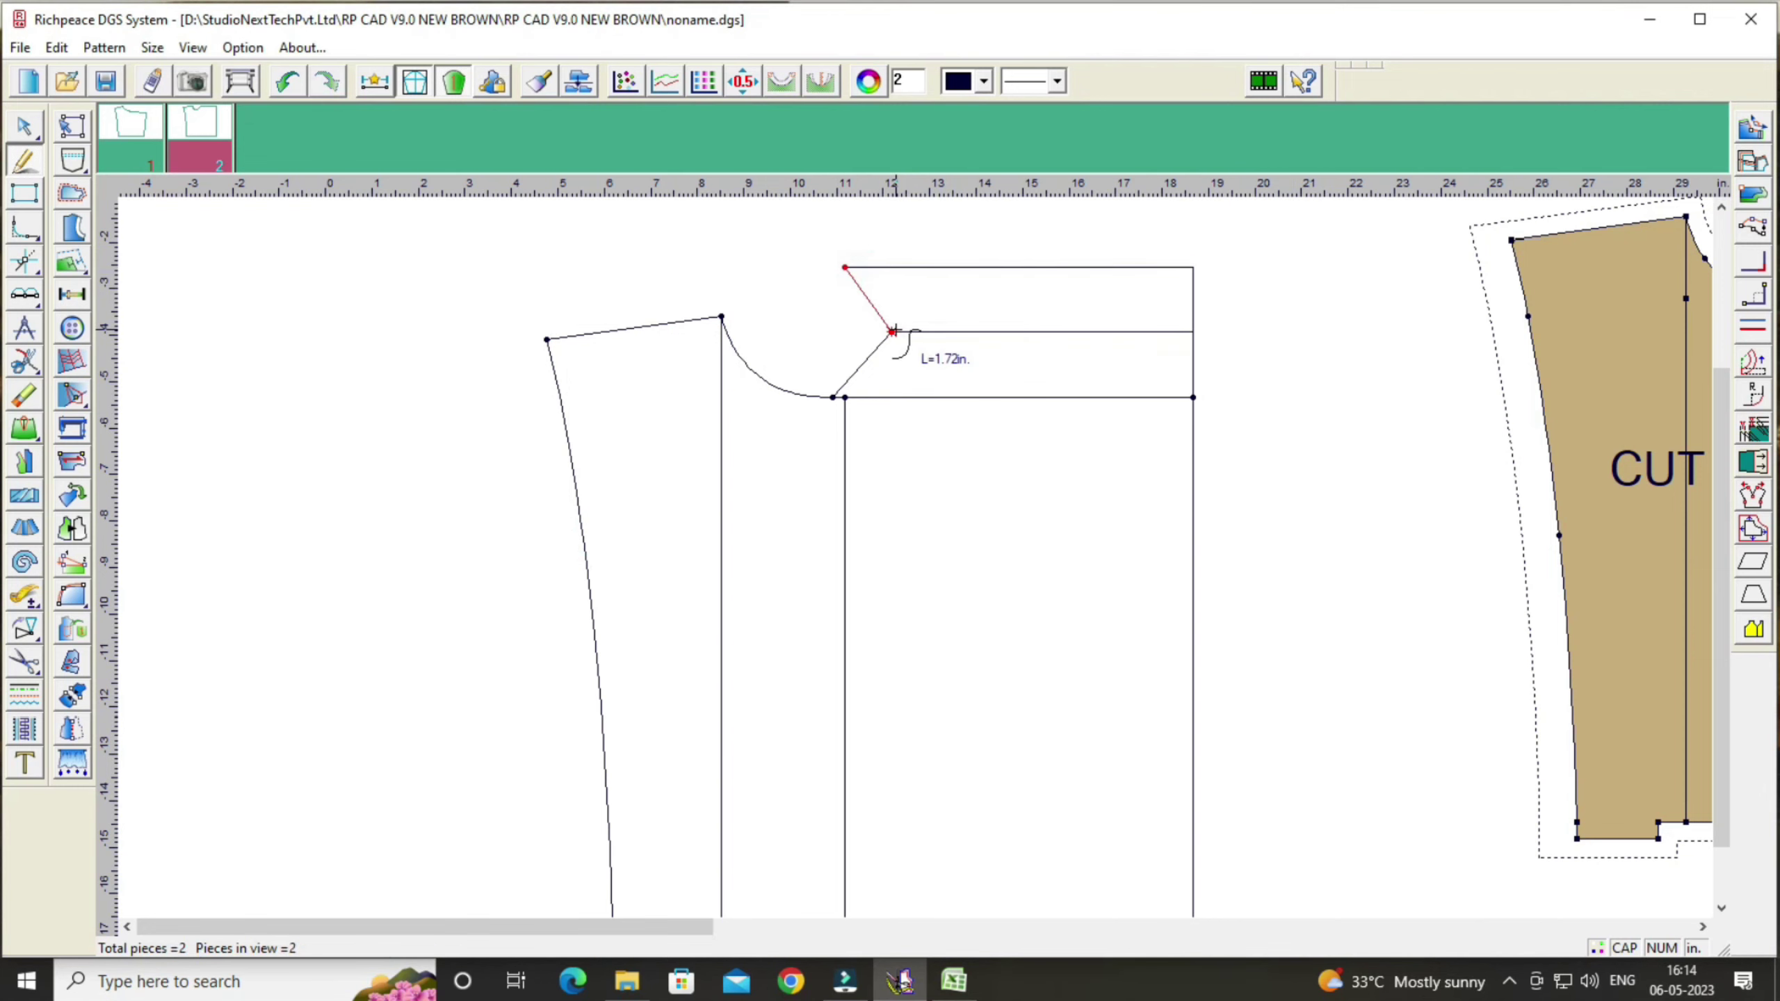
left_click(892, 332)
right_click(892, 331)
scroll(971, 600, "down", 2)
scroll(938, 532, "up", 1)
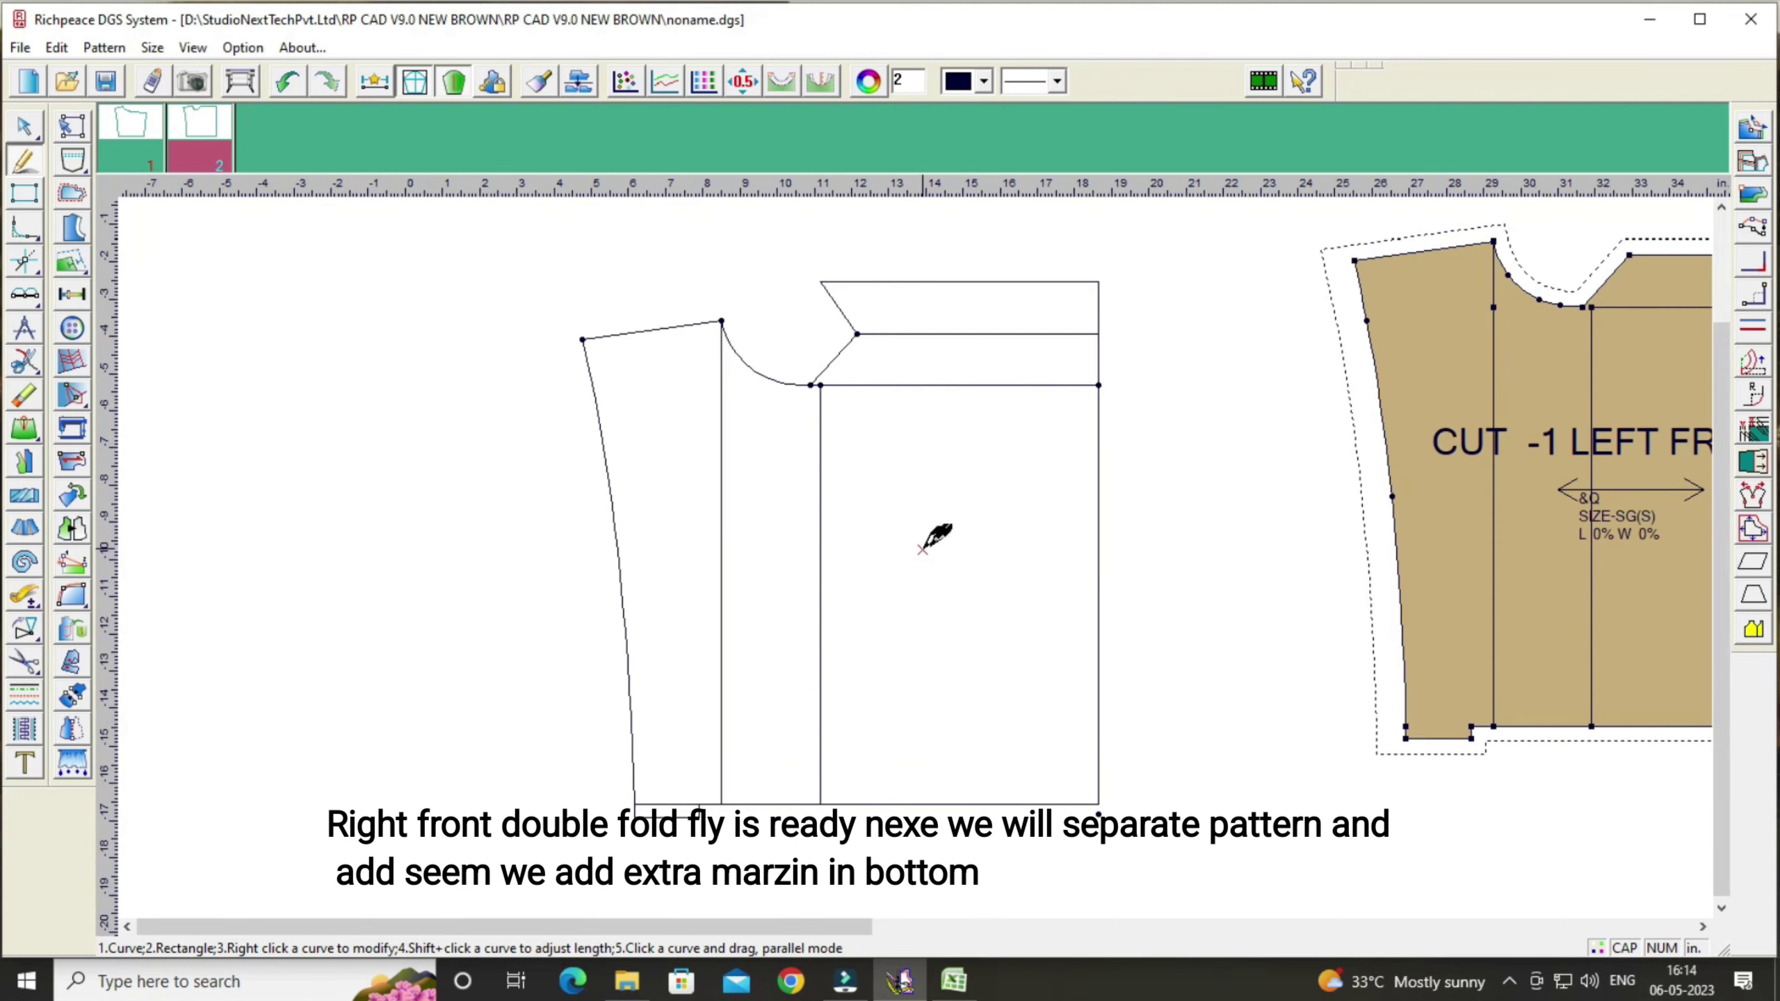
scroll(946, 536, "down", 1)
scroll(925, 557, "up", 1)
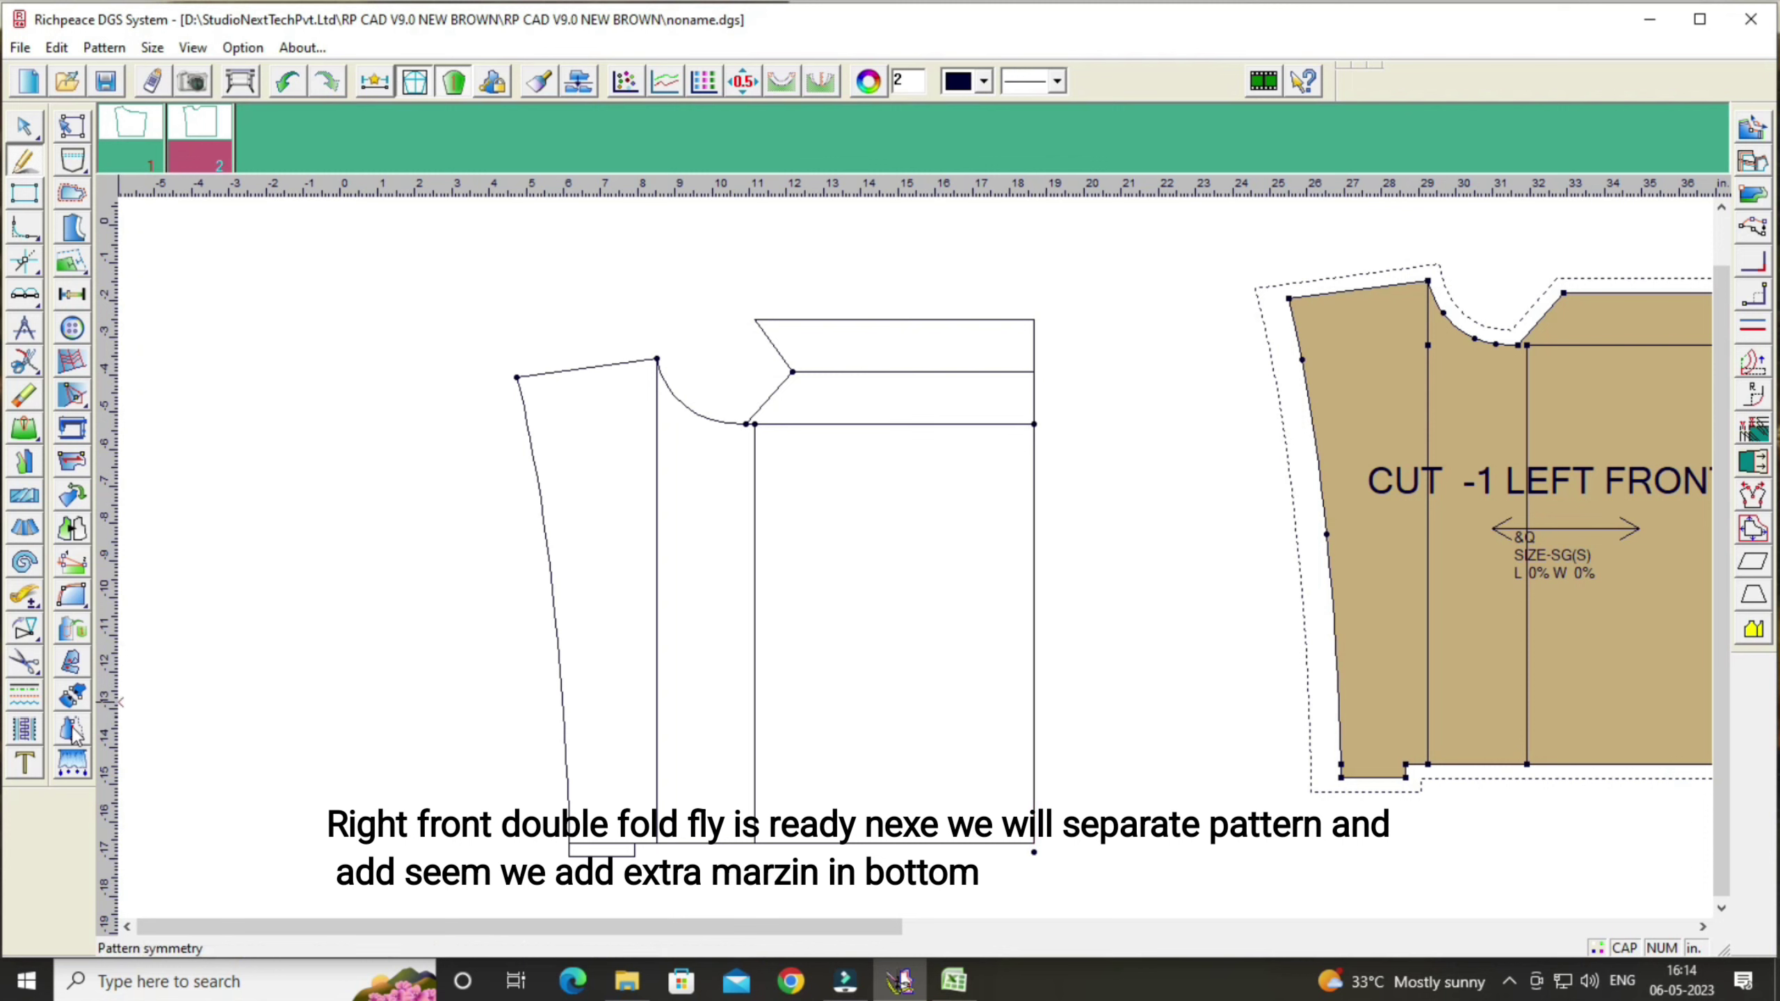
Step: Cut the right front draft, fly included, out as a separate pattern piece
left_click(24, 663)
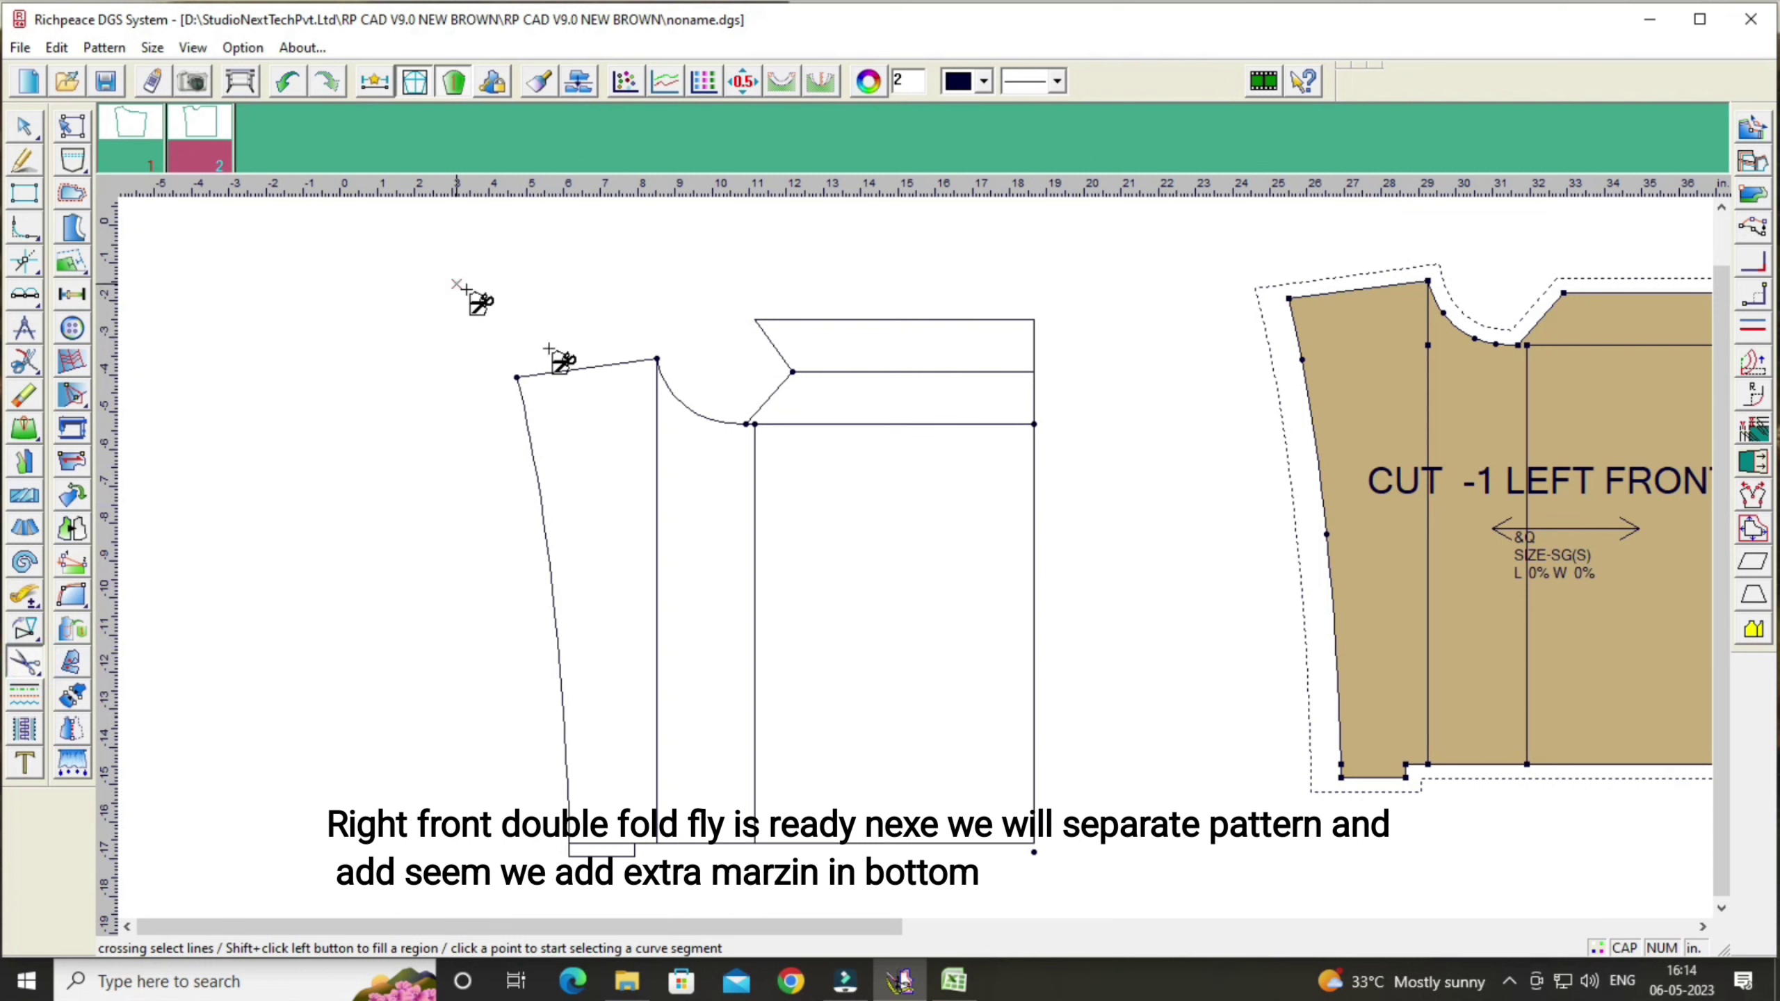
left_click_drag(453, 281, 1122, 898)
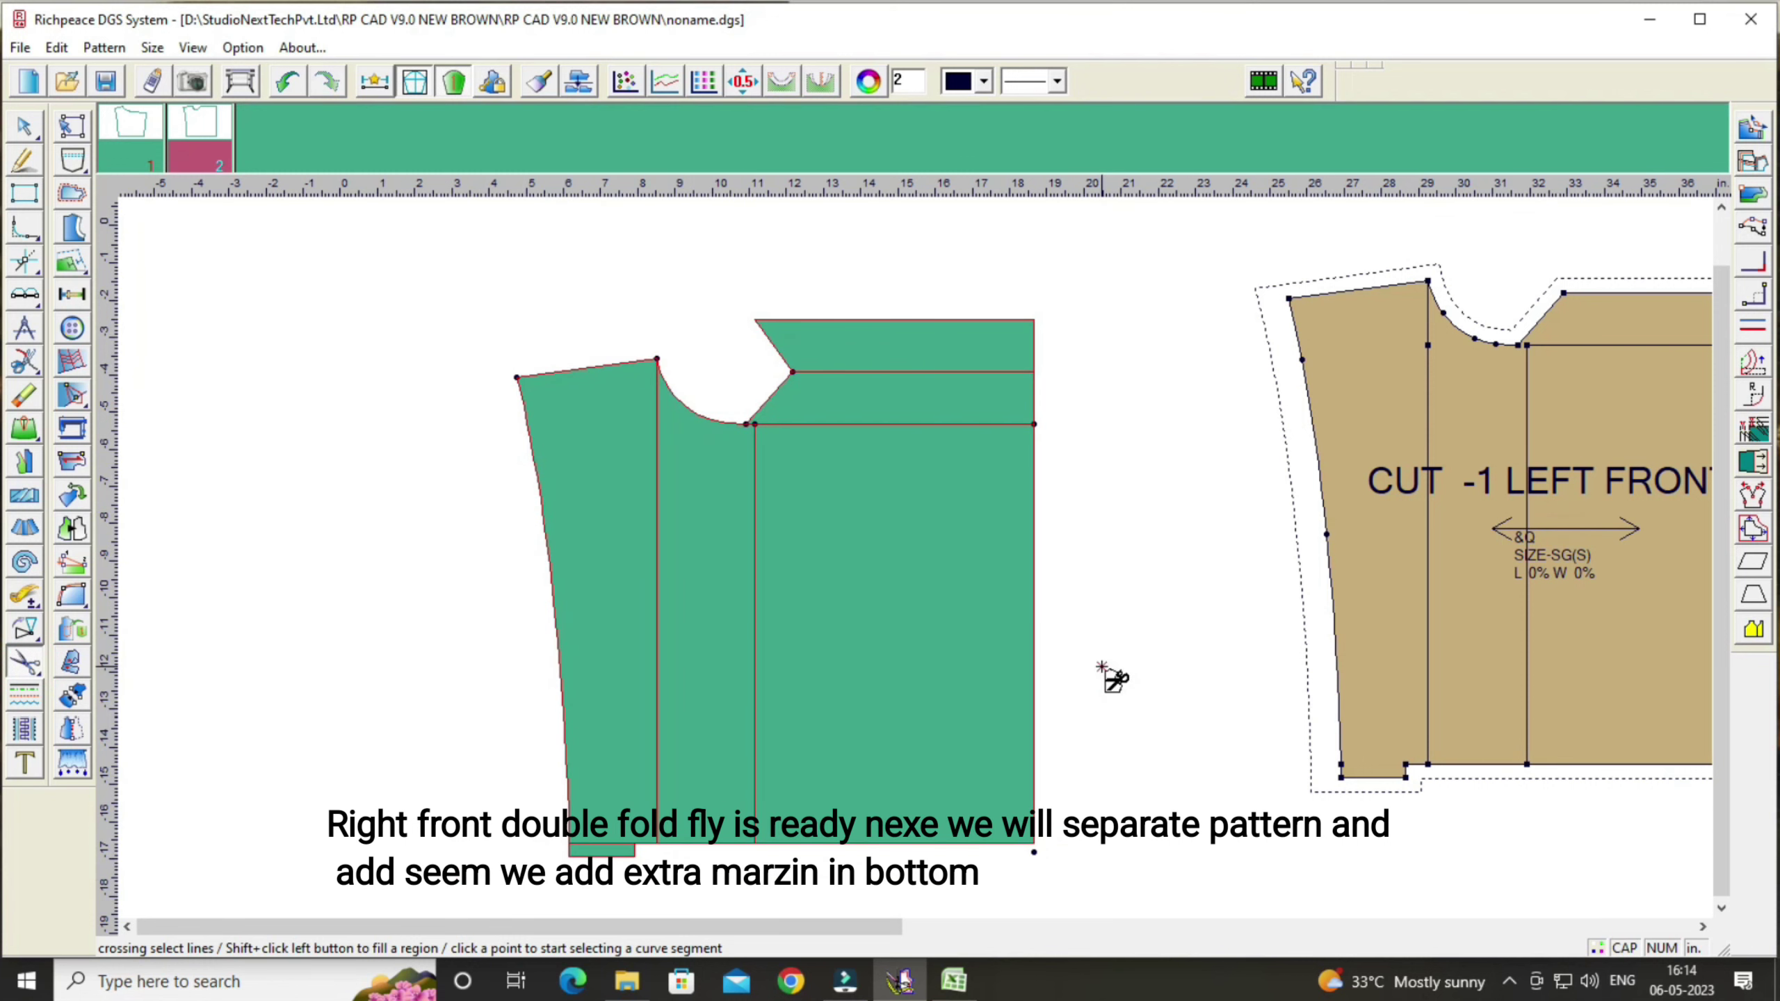
right_click(1116, 655)
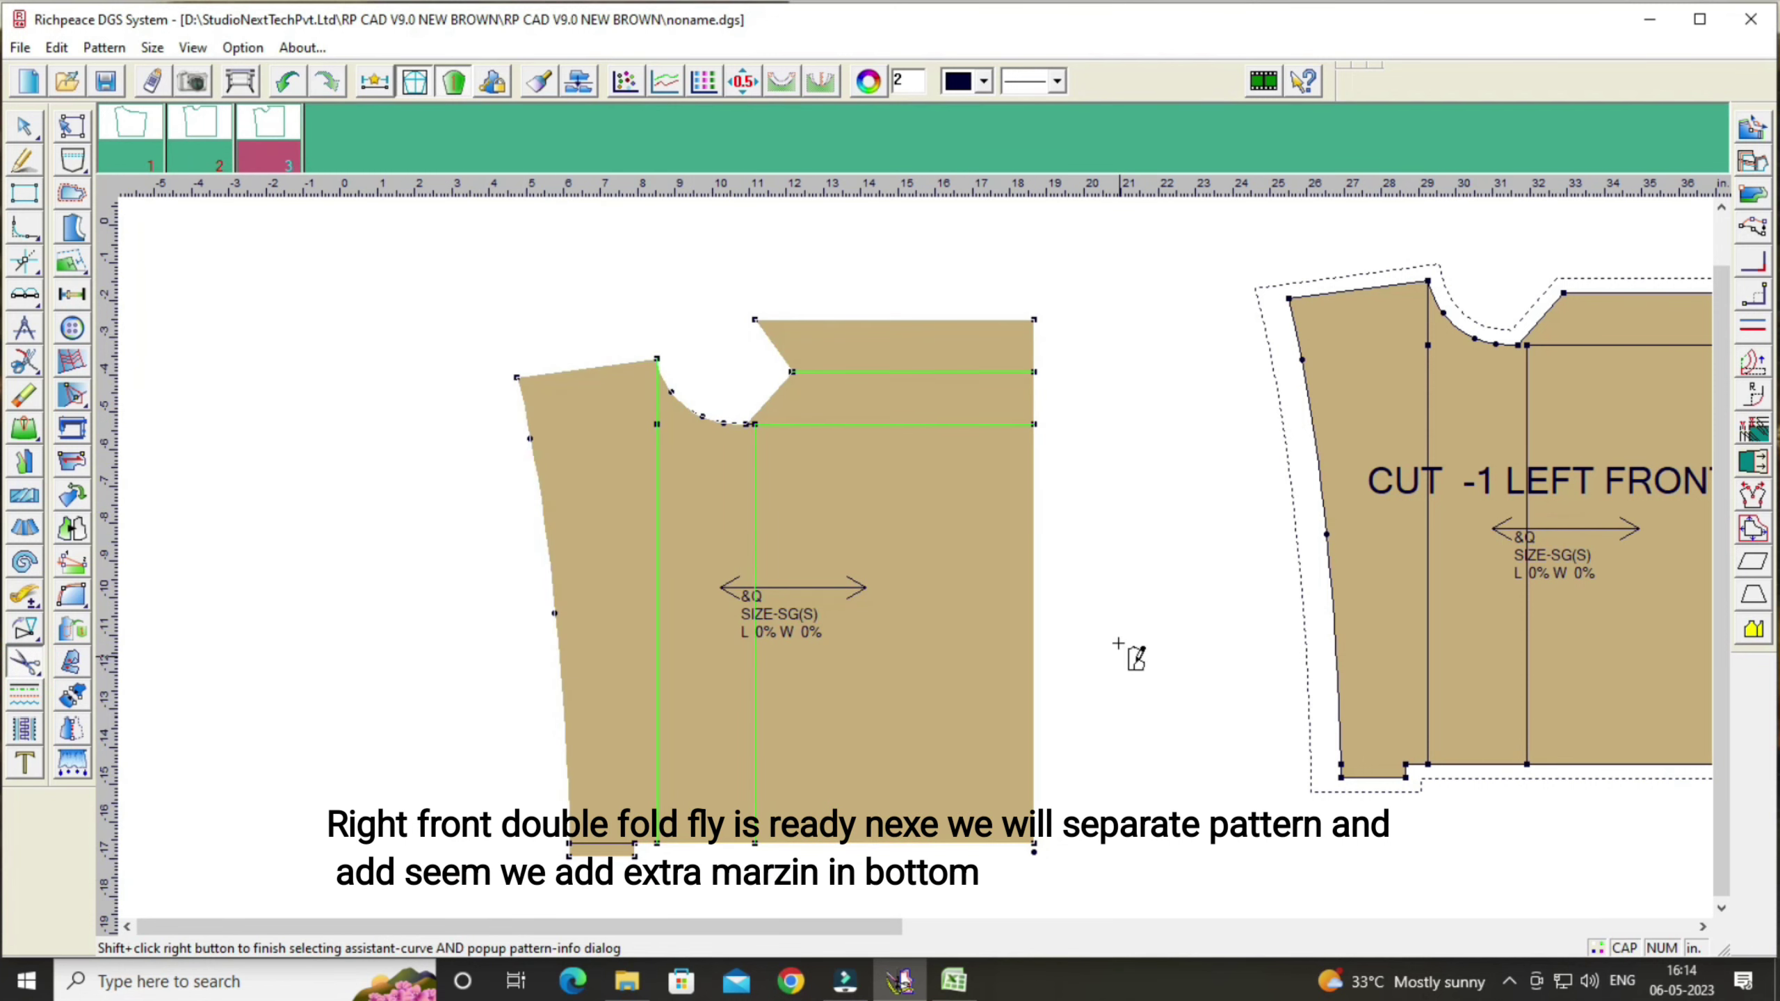
Step: Add the default seam allowance around the new right front piece
left_click(72, 192)
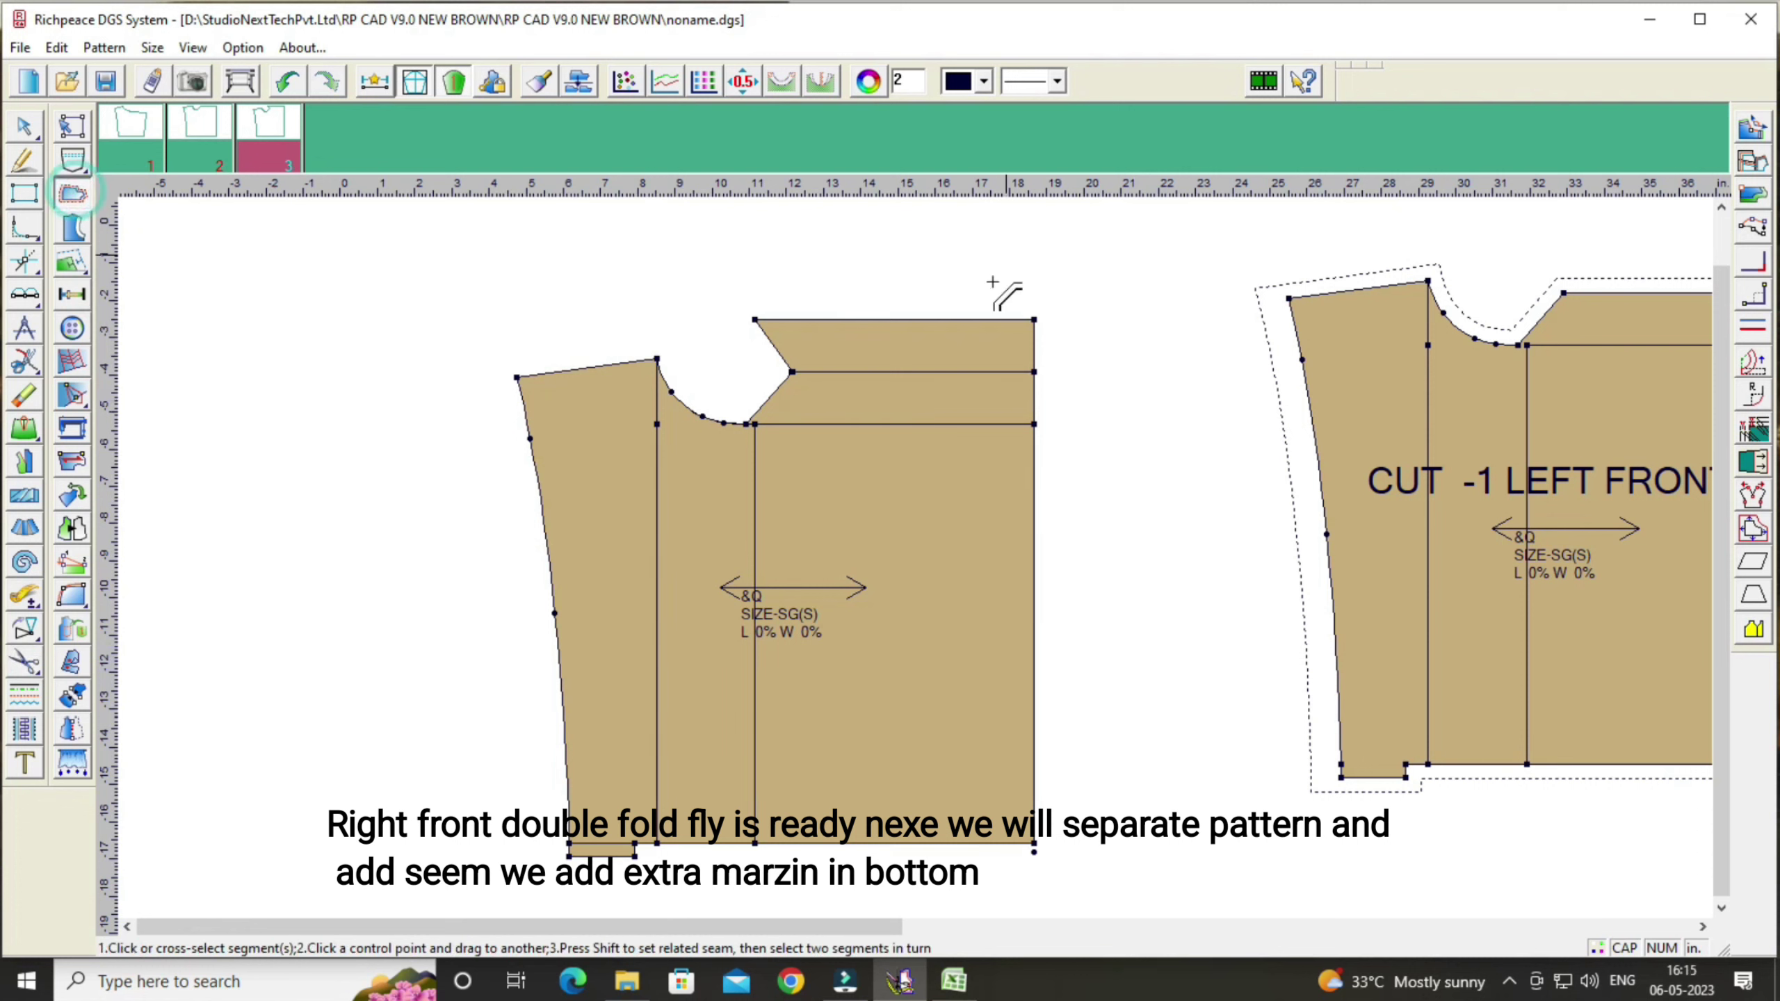
left_click(1029, 320)
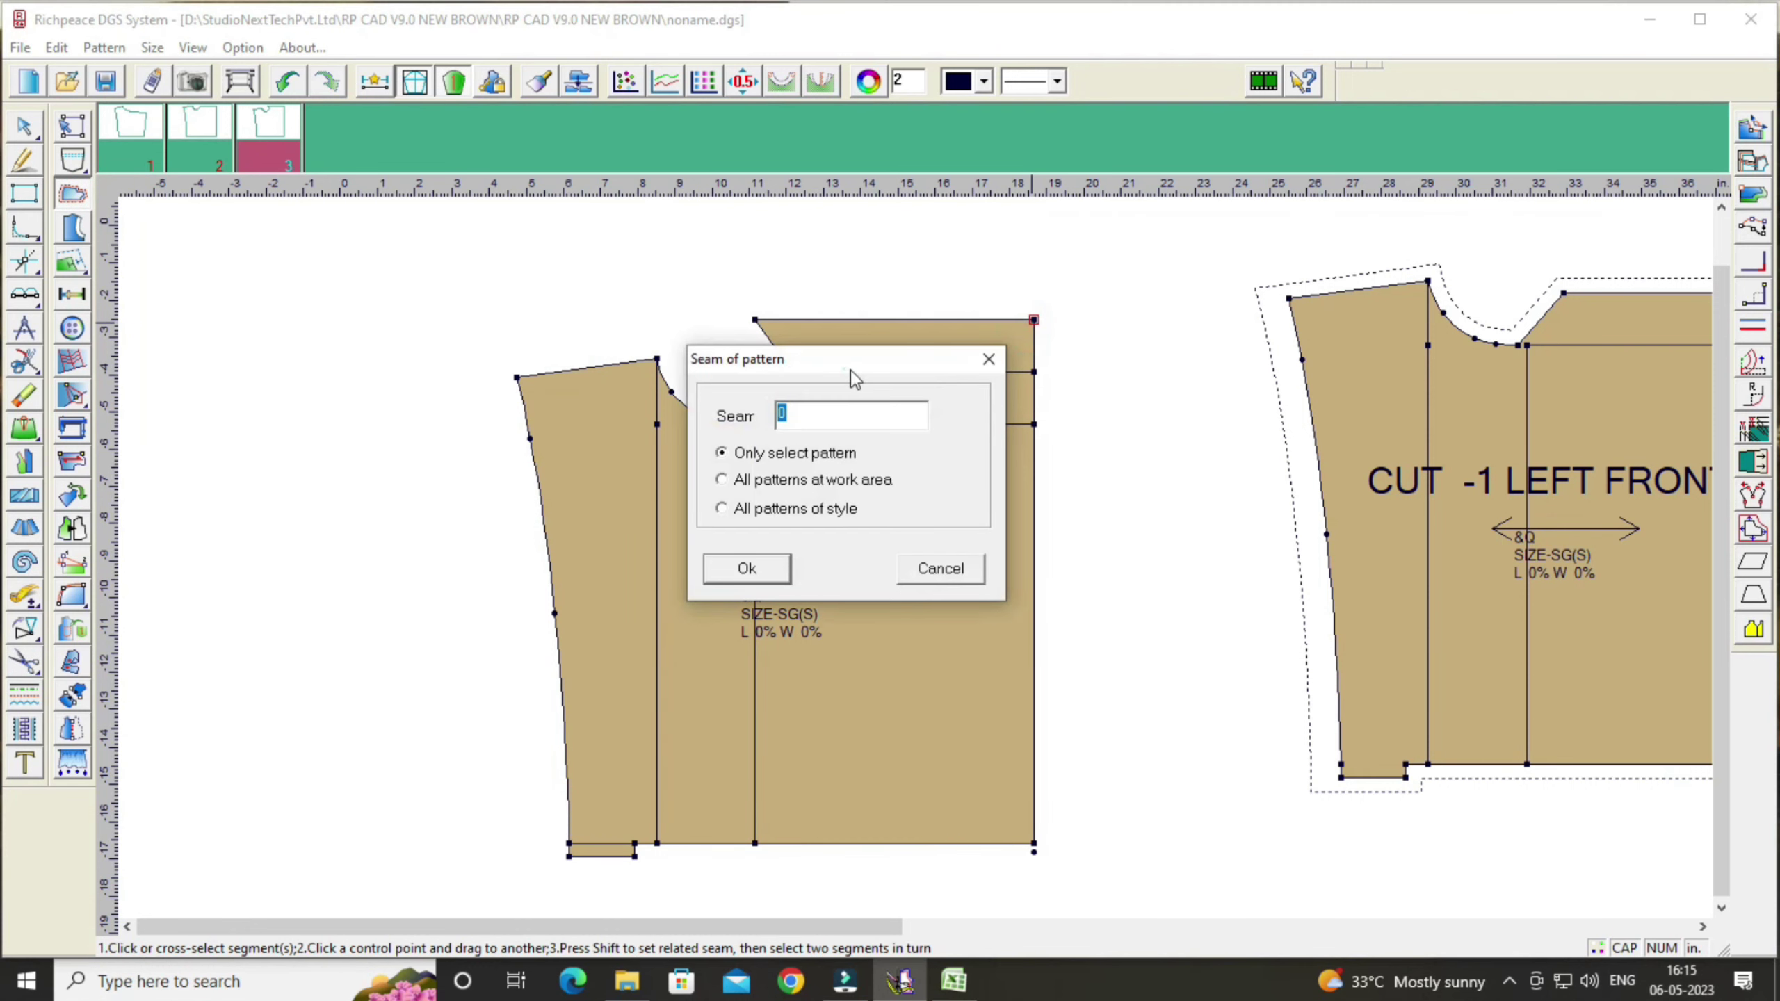
left_click_drag(851, 370, 1432, 355)
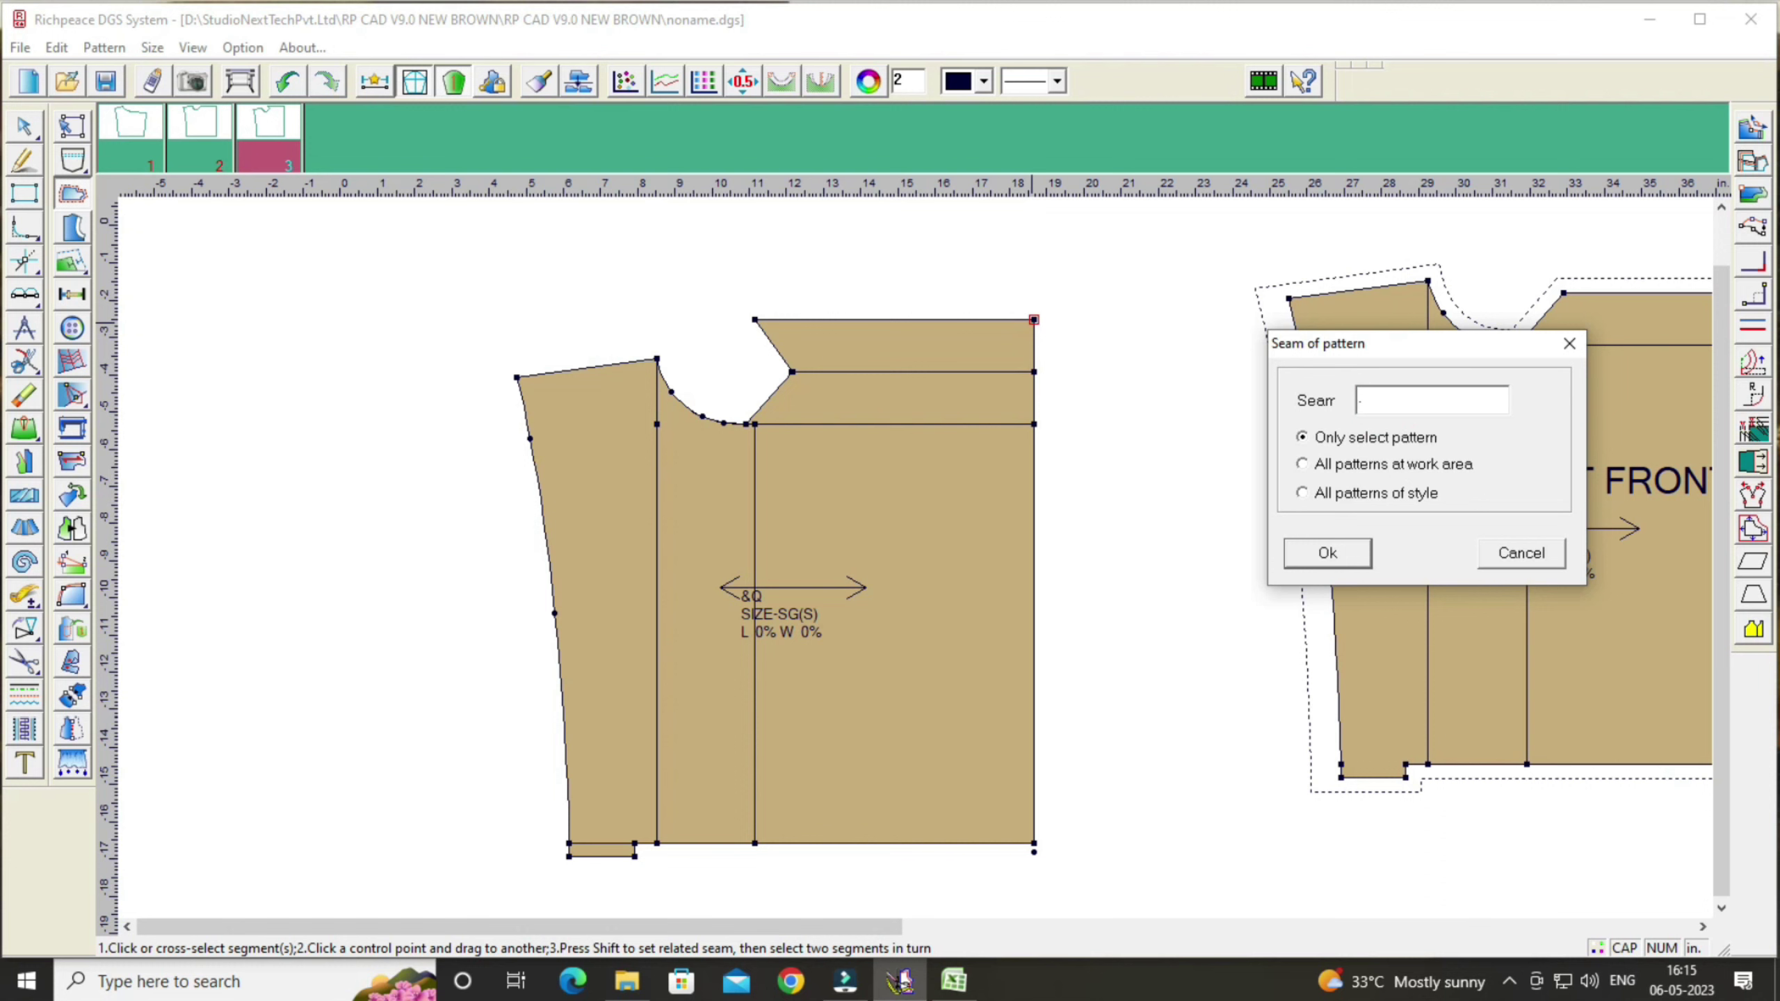
left_click(1331, 554)
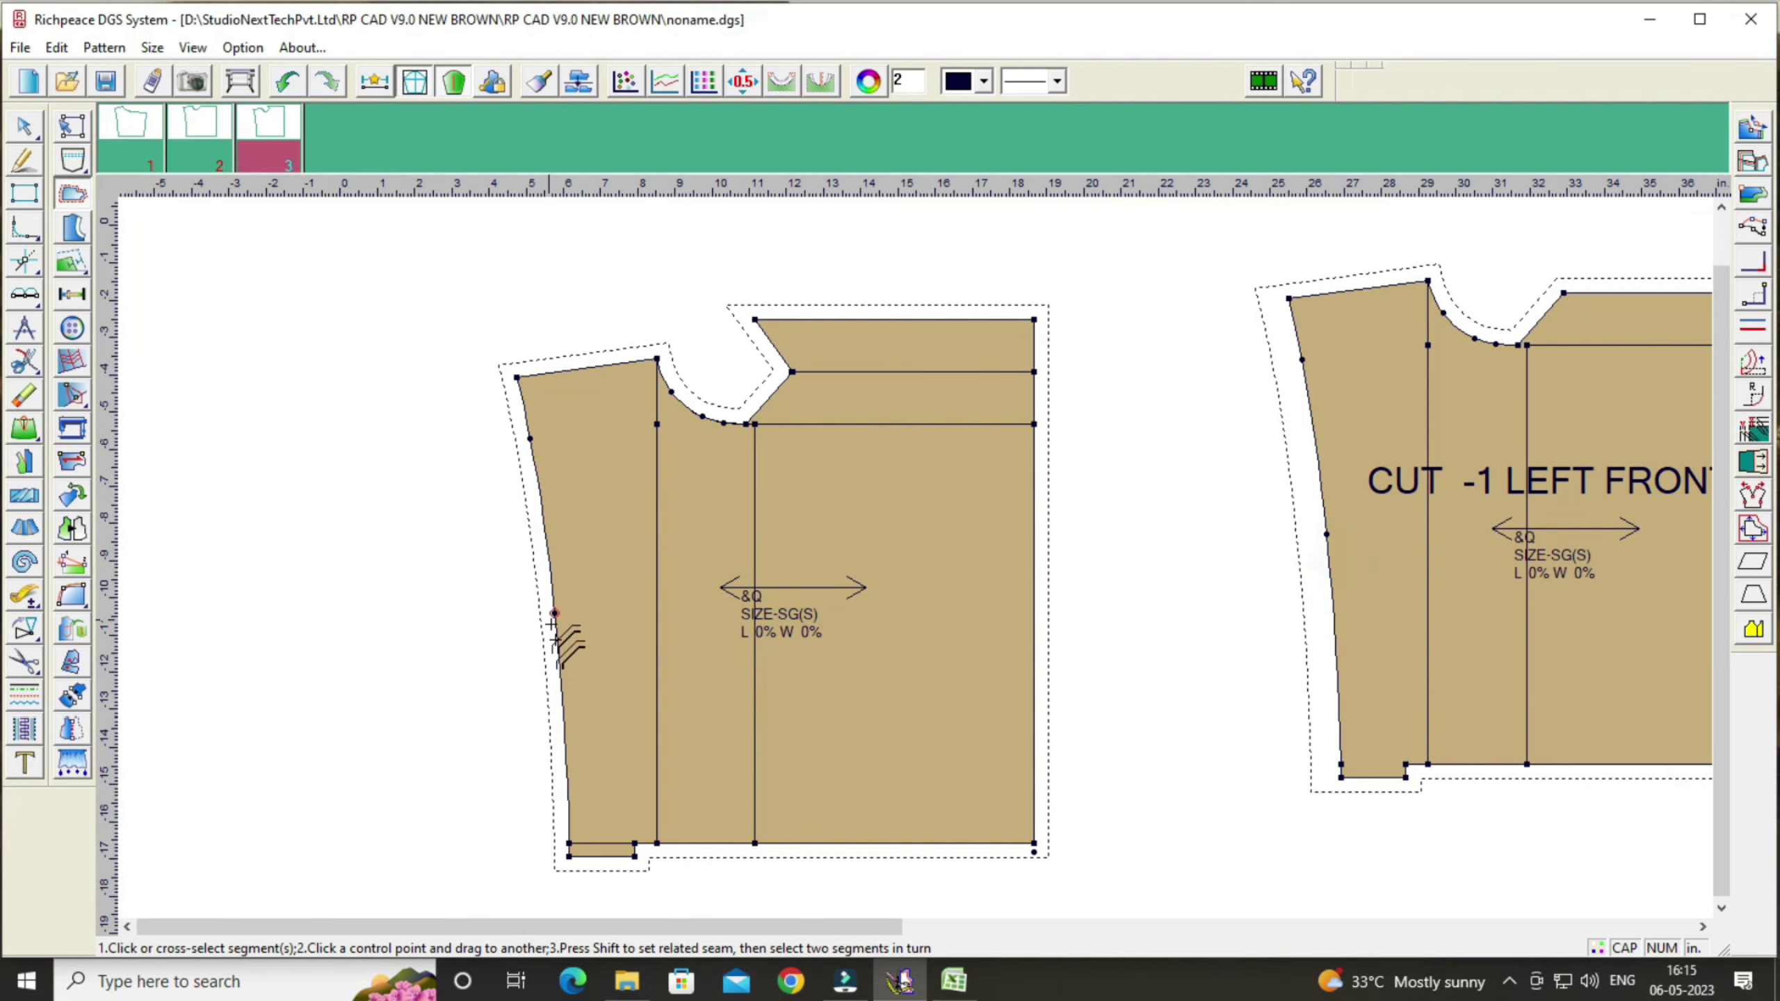
Step: Set the End Fold1 amount to 0 at the side edge and hem corners
right_click(557, 654)
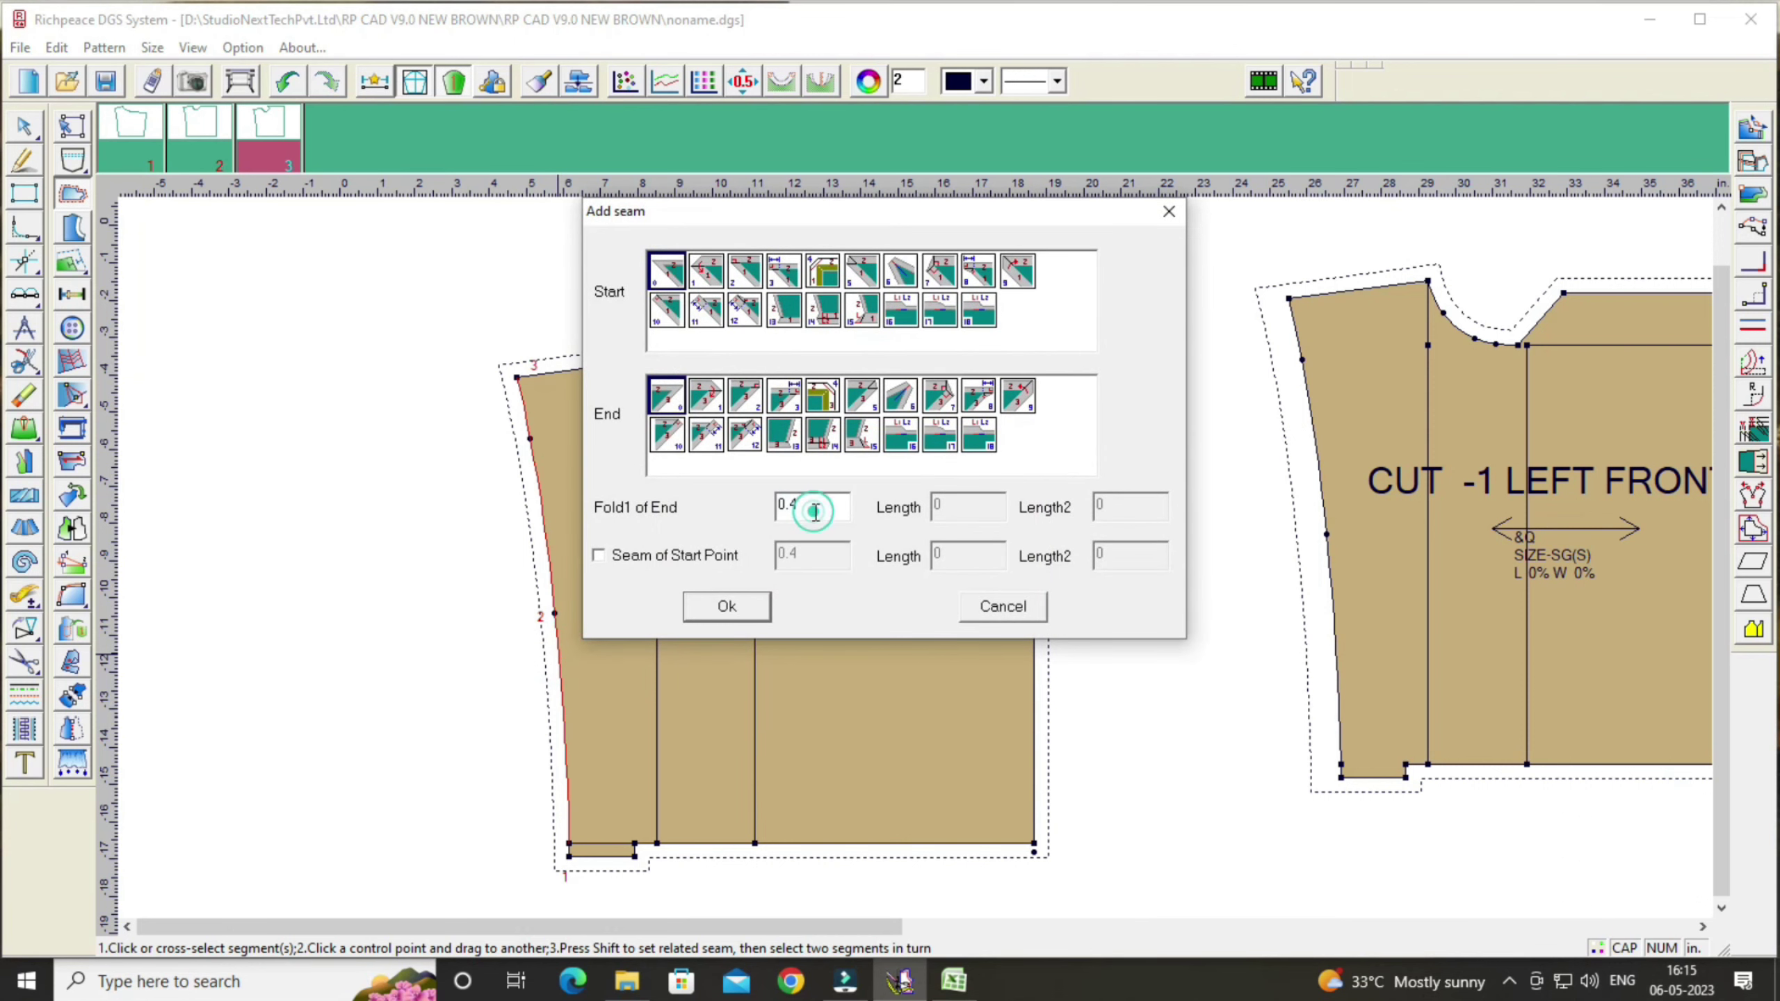
key("BackSpace")
left_click(727, 605)
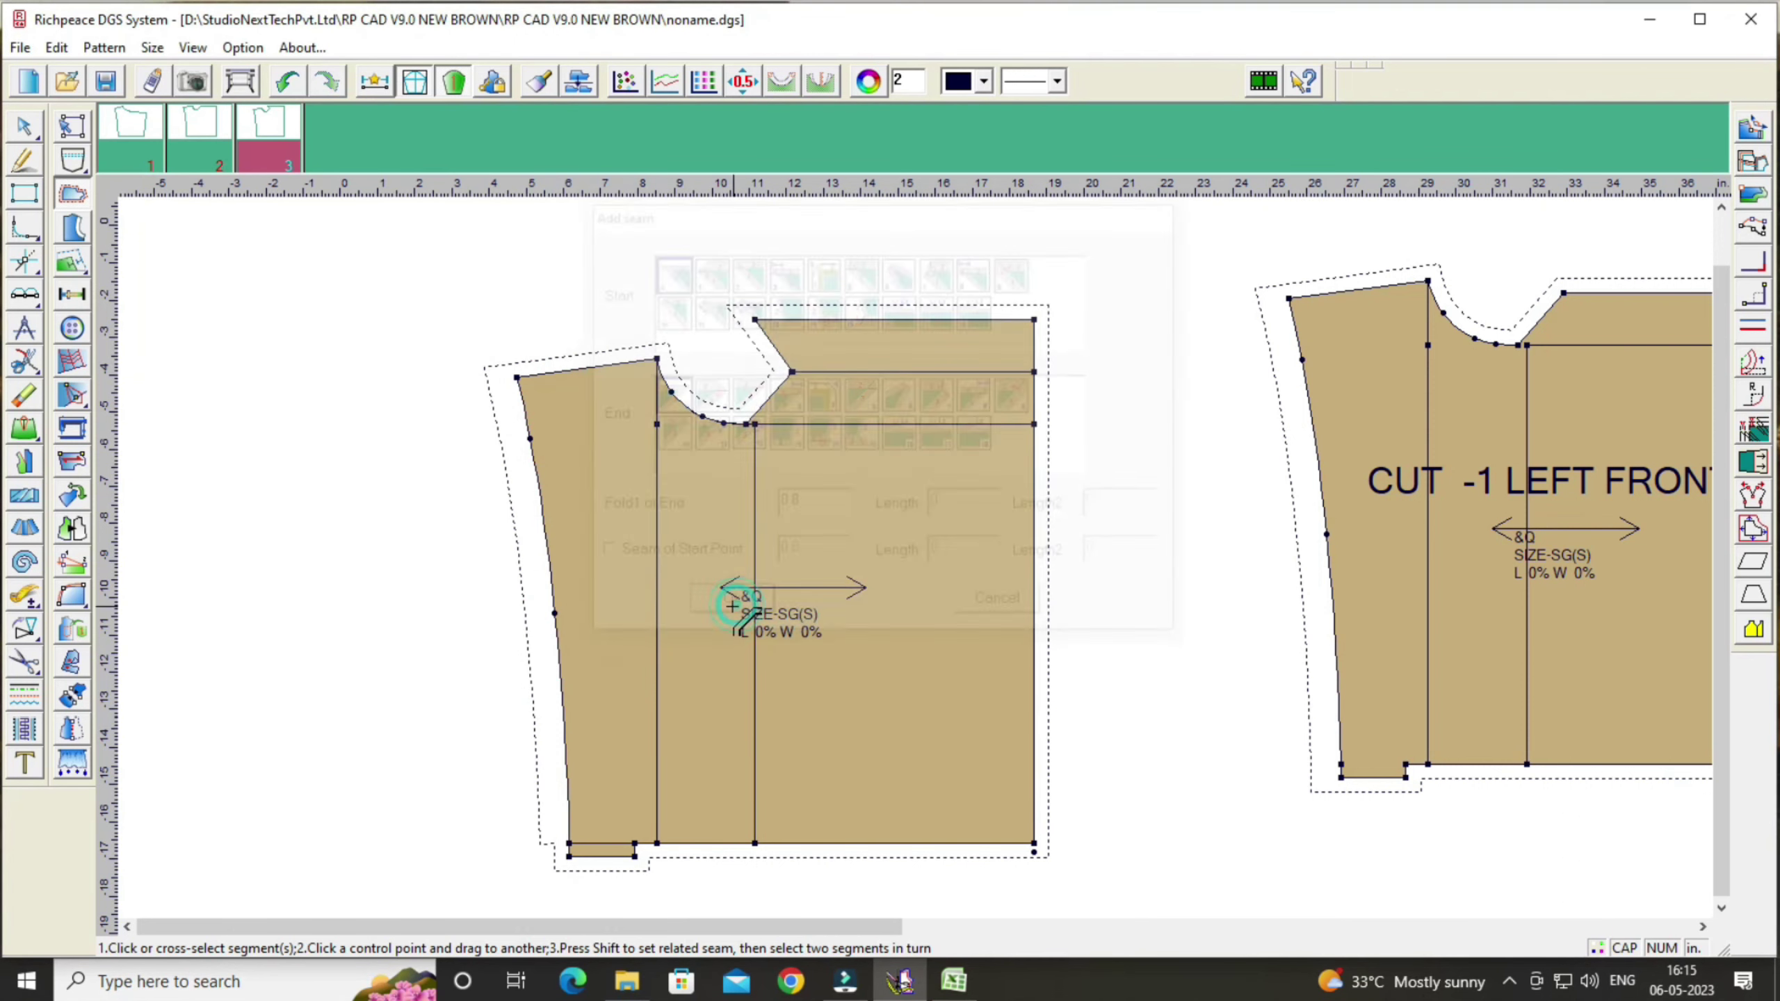
scroll(588, 830, "up", 5)
scroll(916, 575, "up", 1)
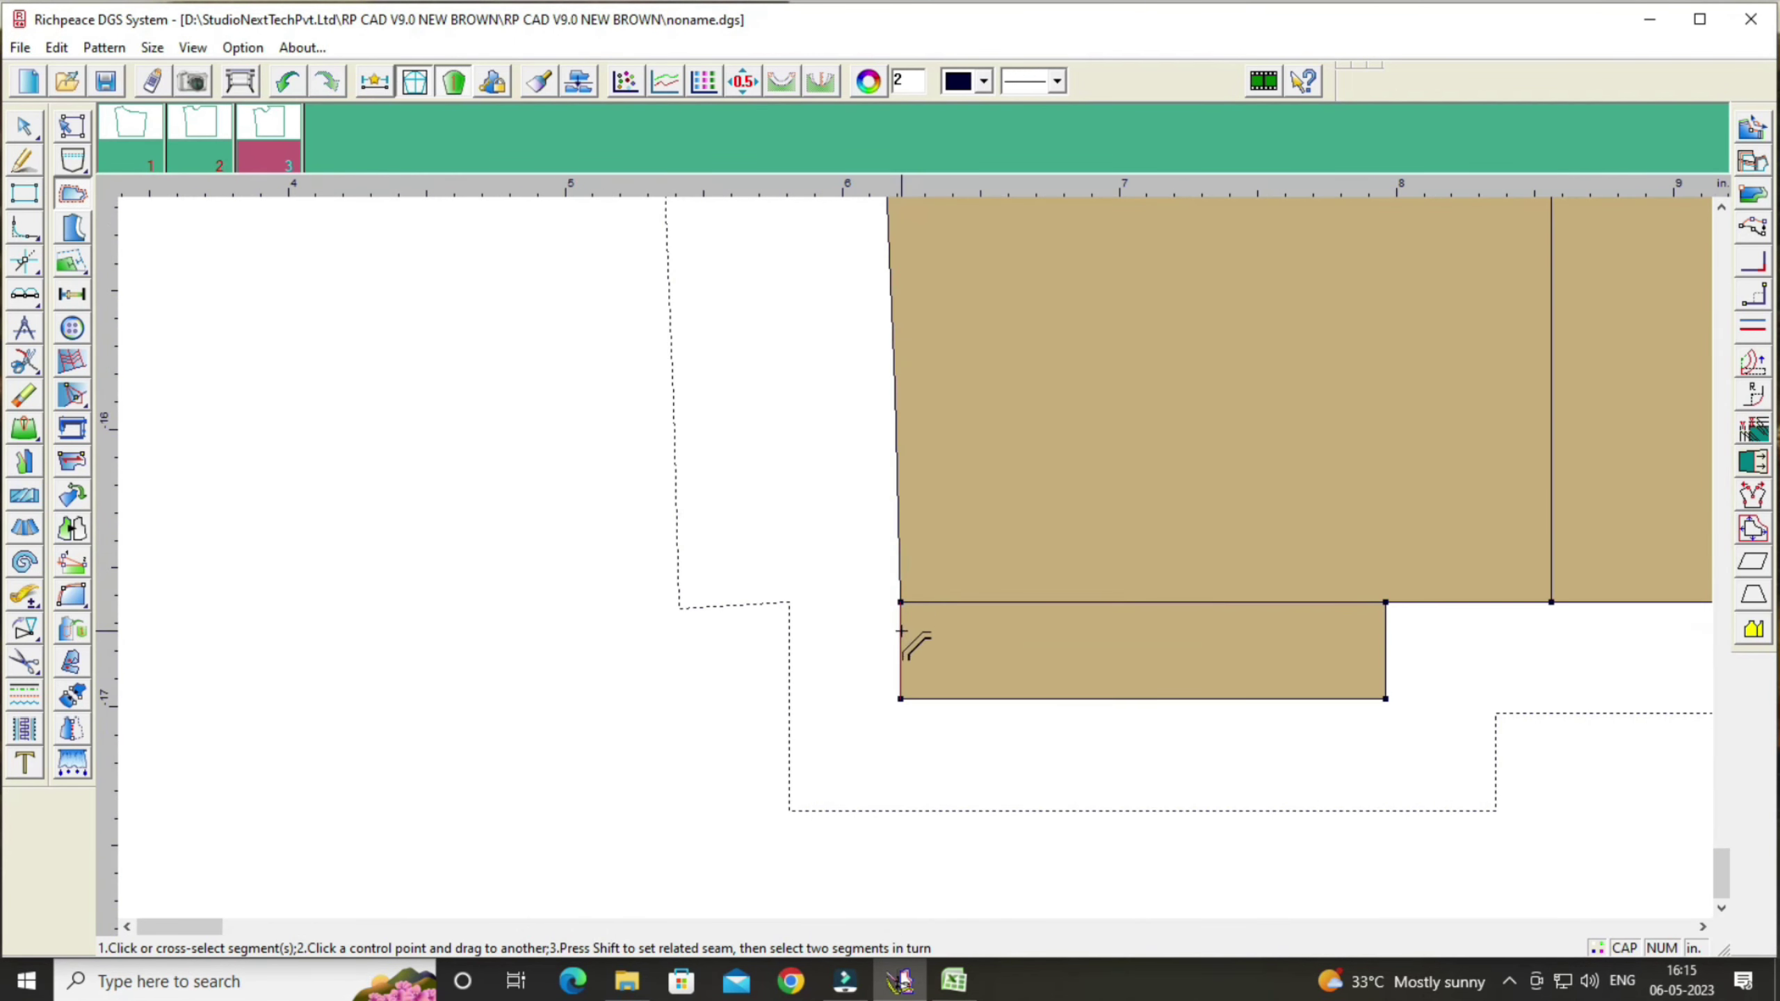
left_click(900, 632)
right_click(900, 631)
left_click(1156, 500)
key("BackSpace")
type("0.8")
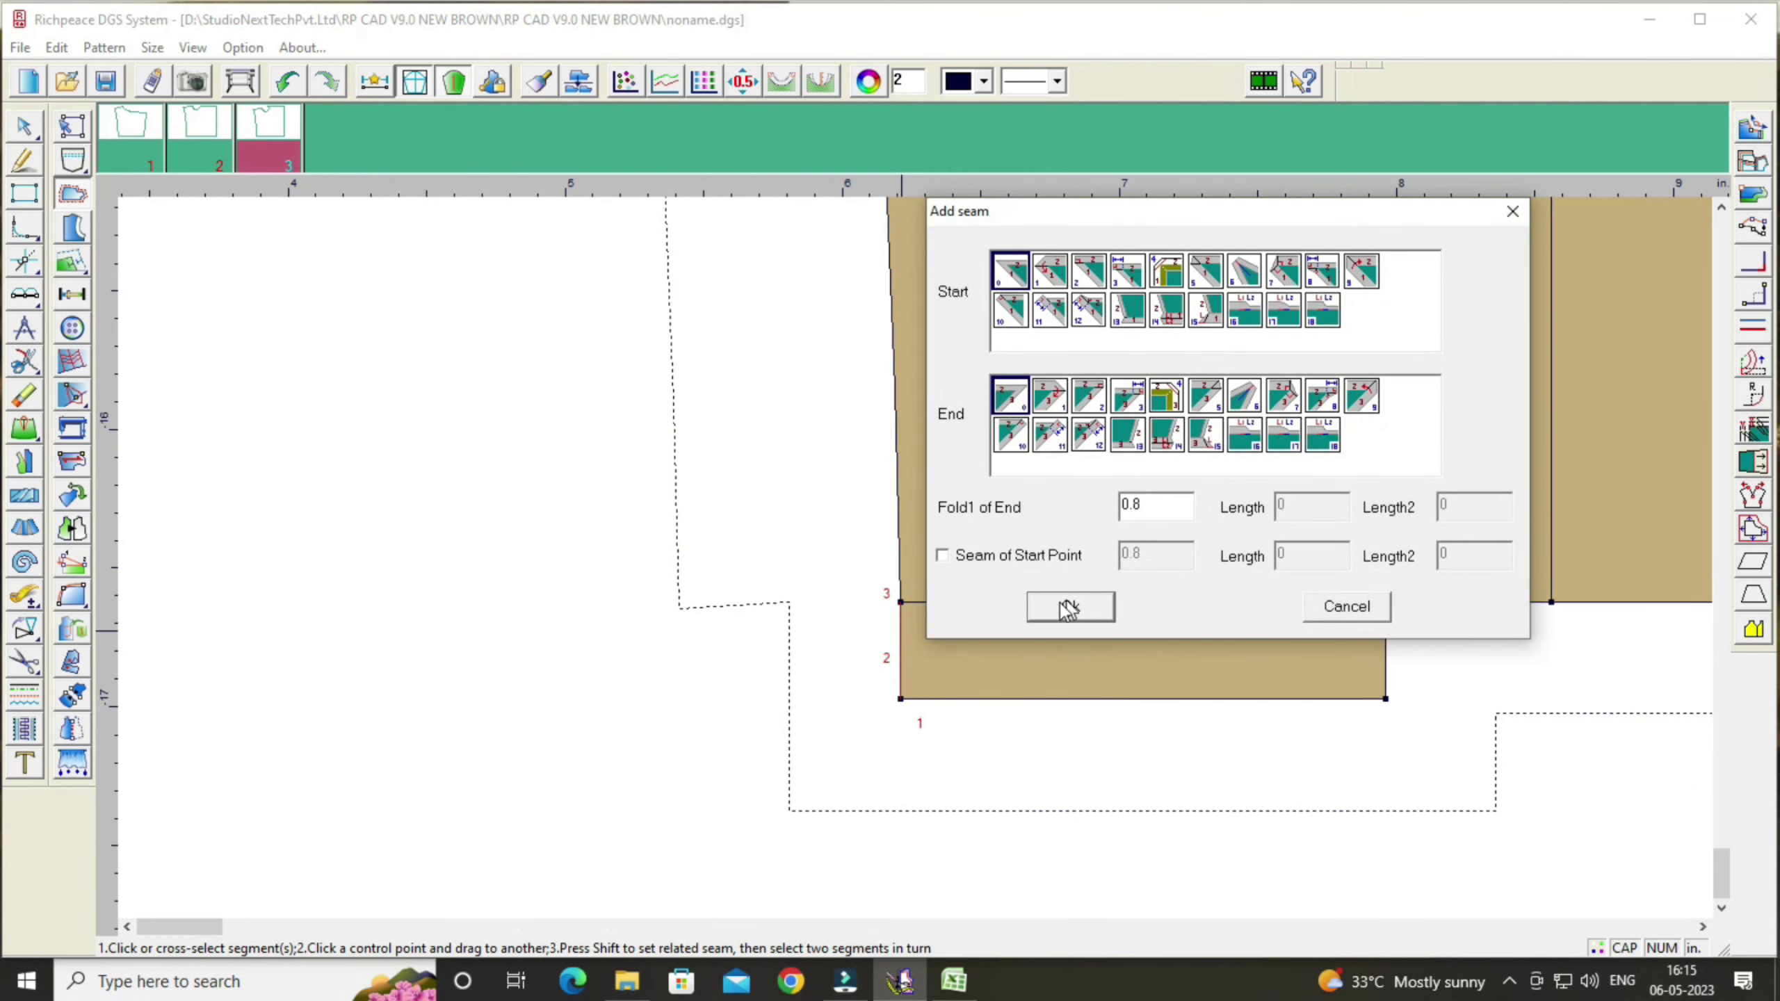
left_click(1068, 607)
scroll(1009, 606, "down", 1)
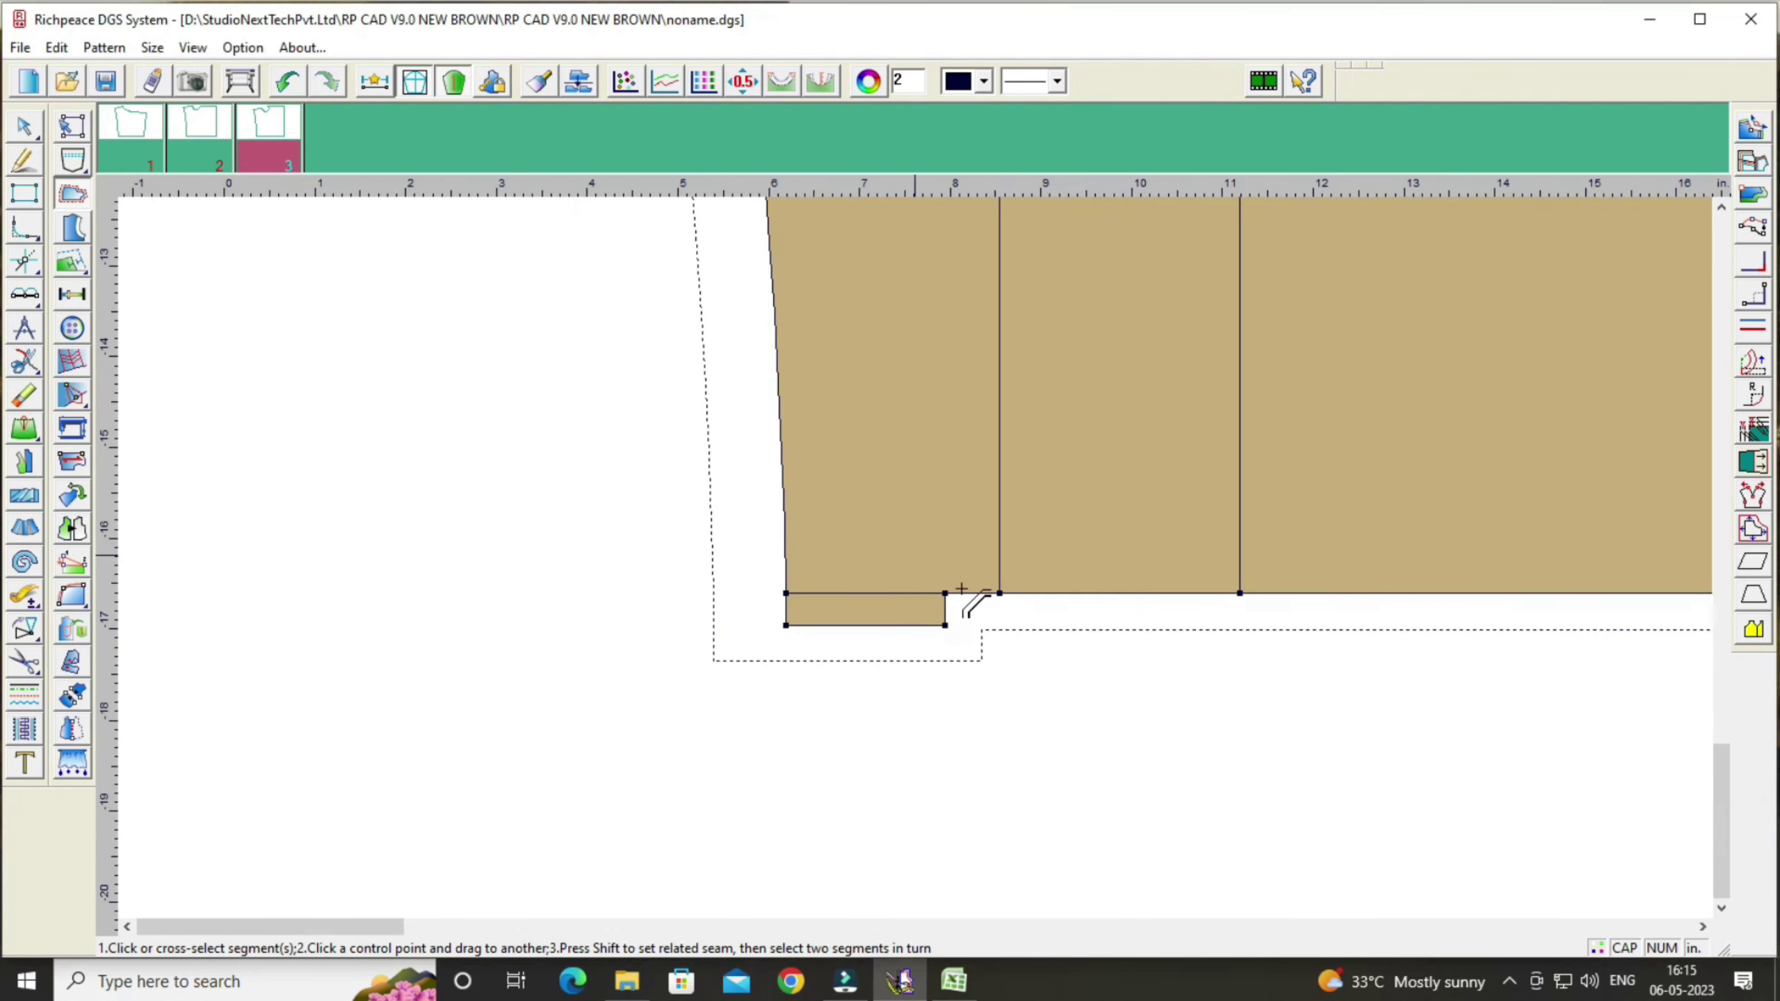
scroll(932, 582, "down", 2)
scroll(915, 557, "down", 1)
scroll(914, 558, "up", 1)
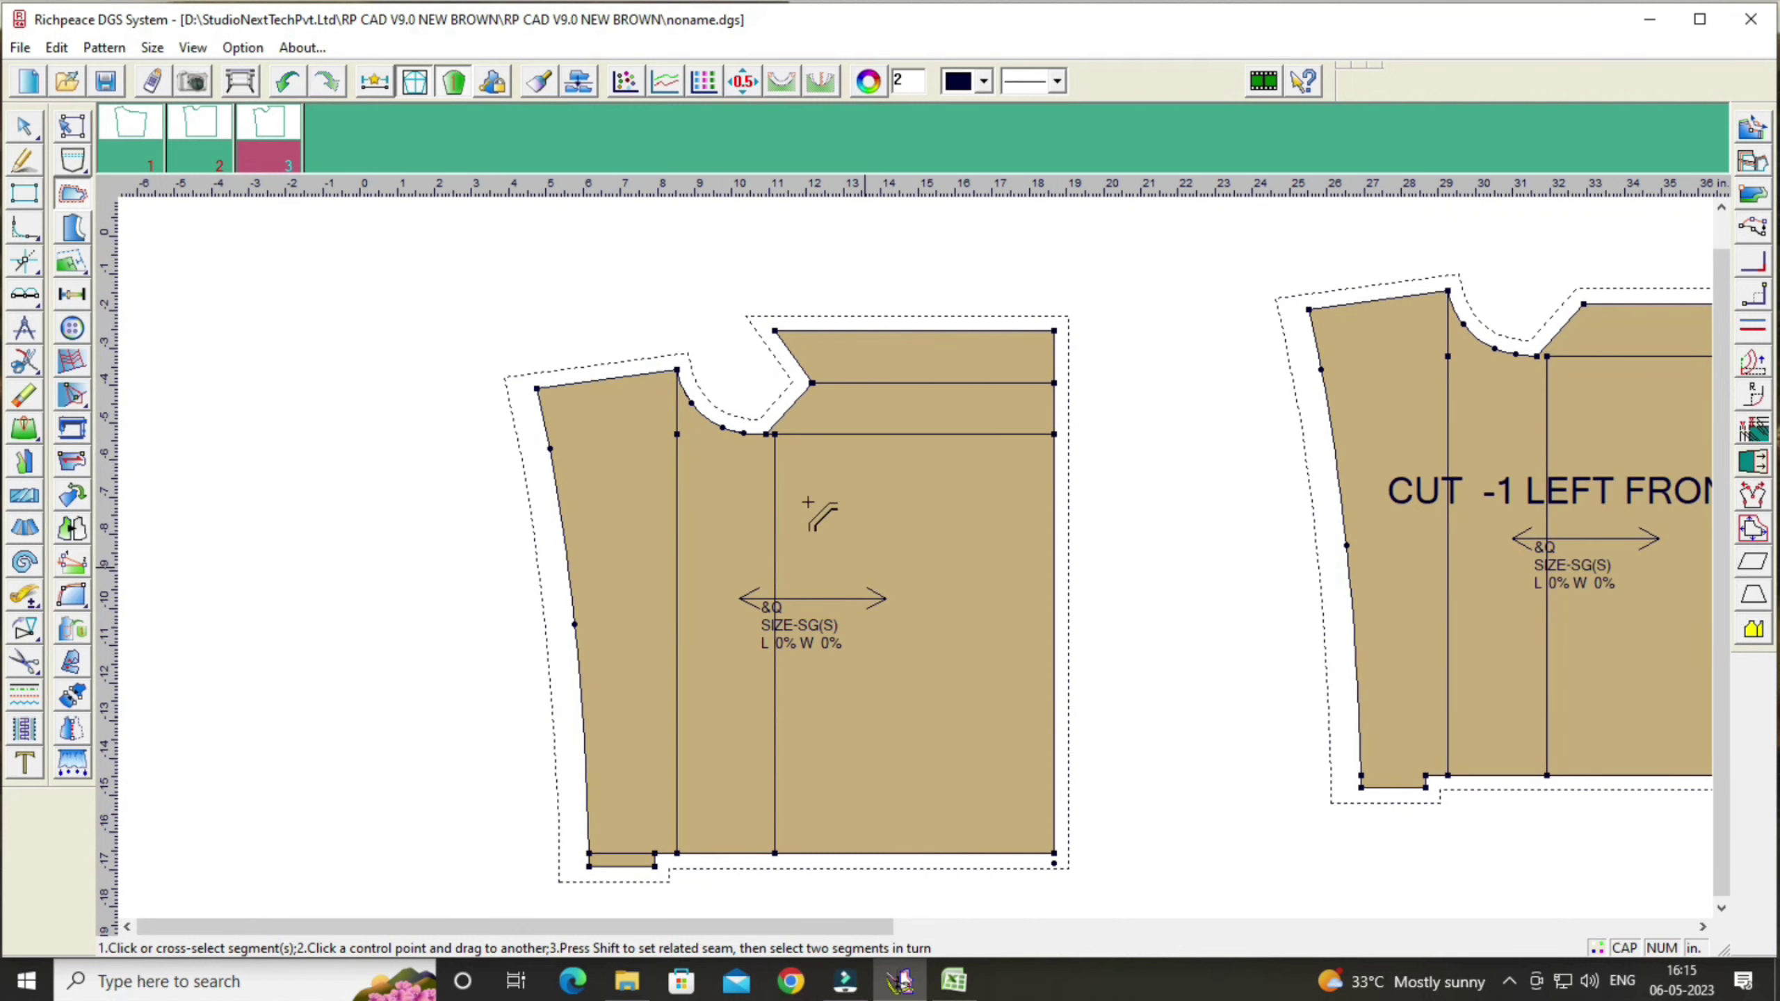
Step: Rearrange the pieces, moving BACK CUT-2 further right and repositioning both front pieces
right_click(469, 295)
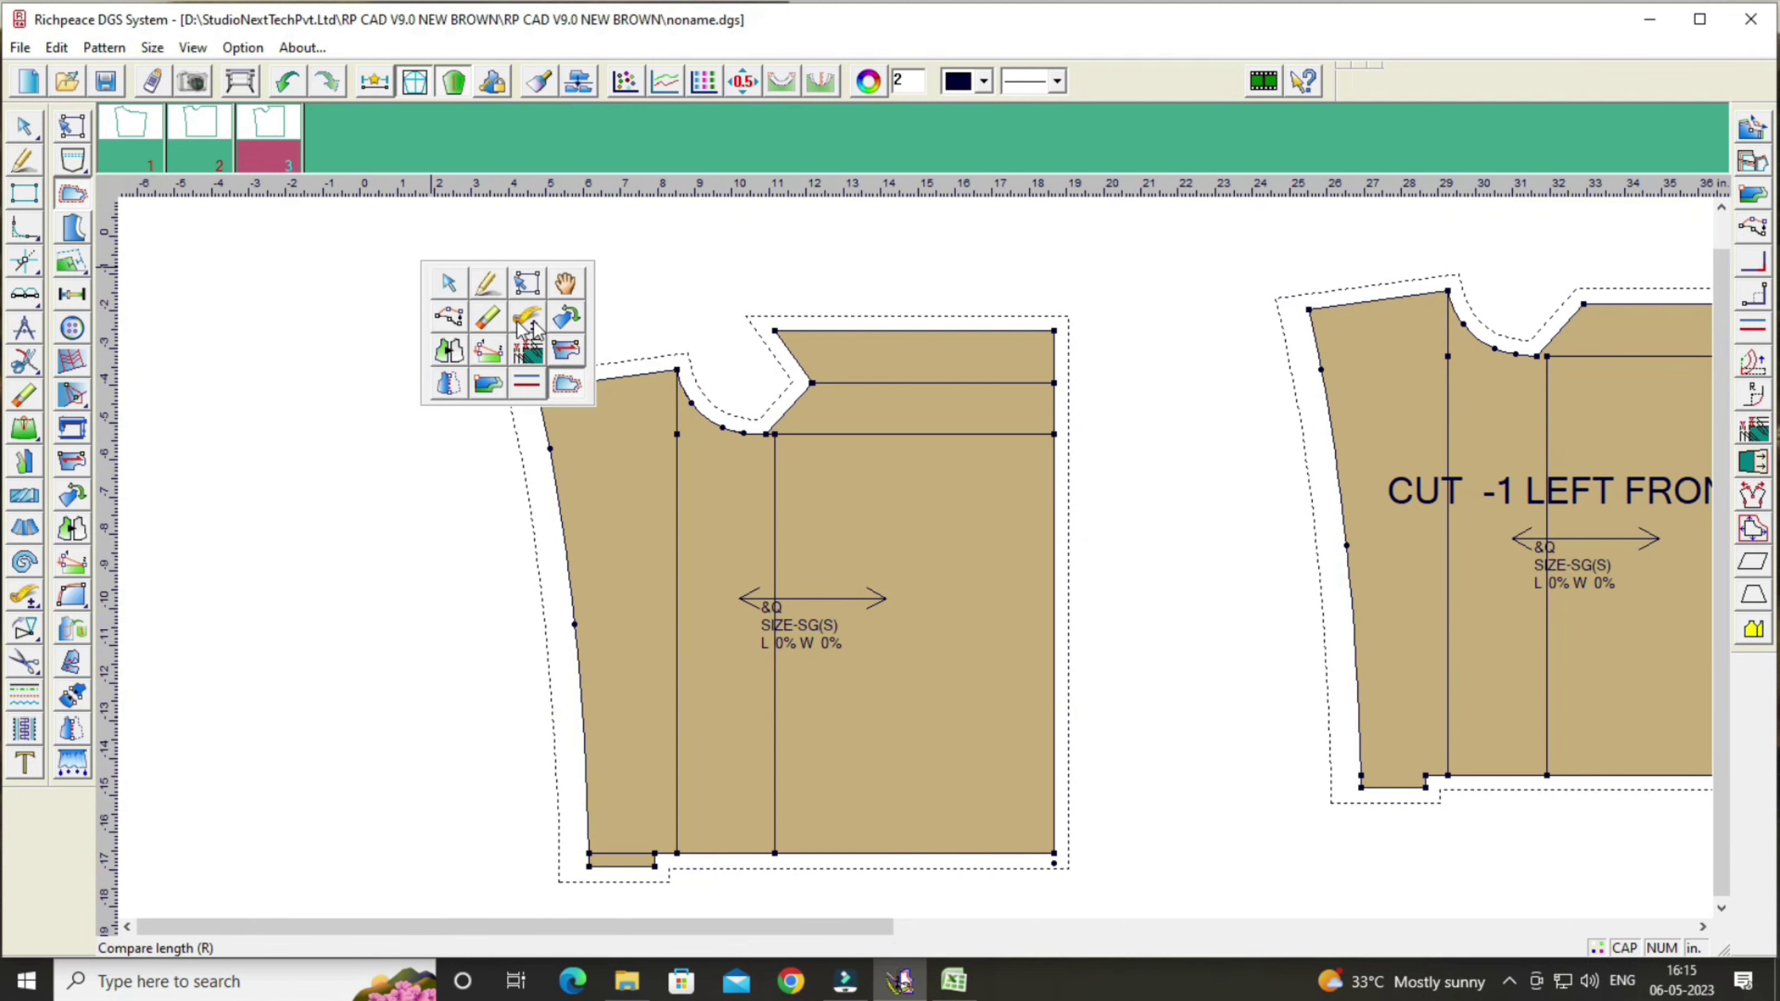
left_click(565, 287)
left_click(962, 511)
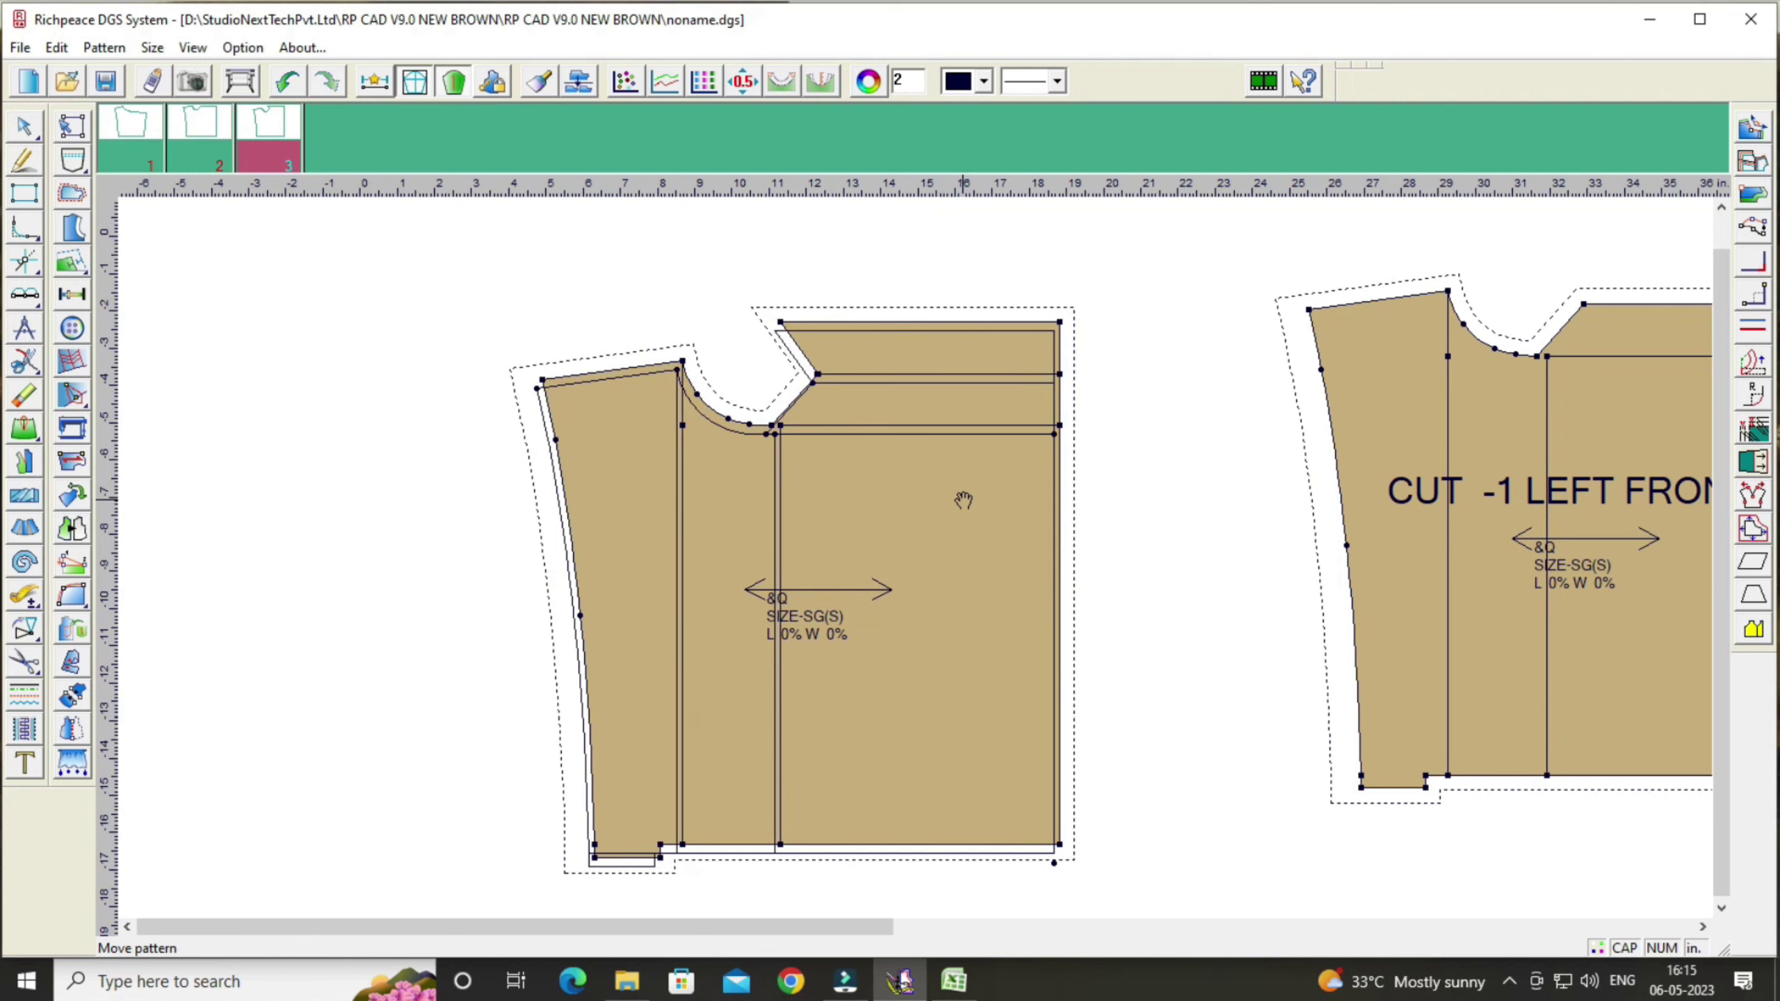
left_click(848, 517)
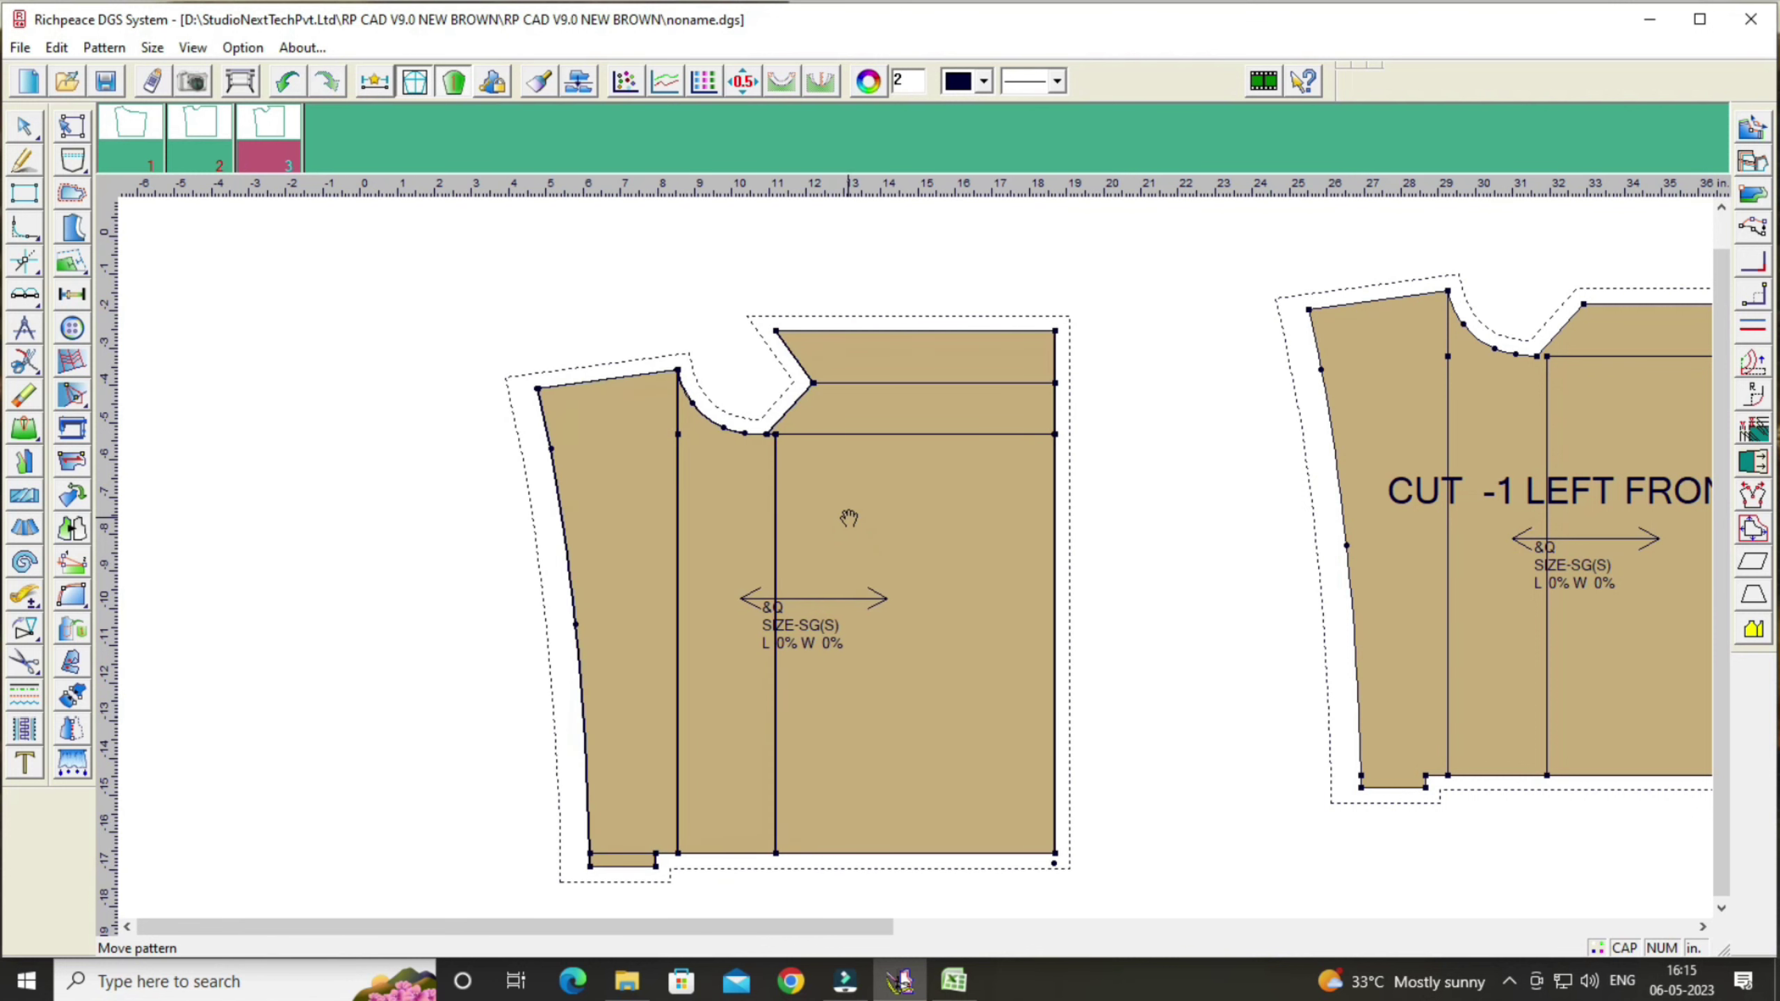
scroll(943, 599, "down", 2)
left_click(917, 597)
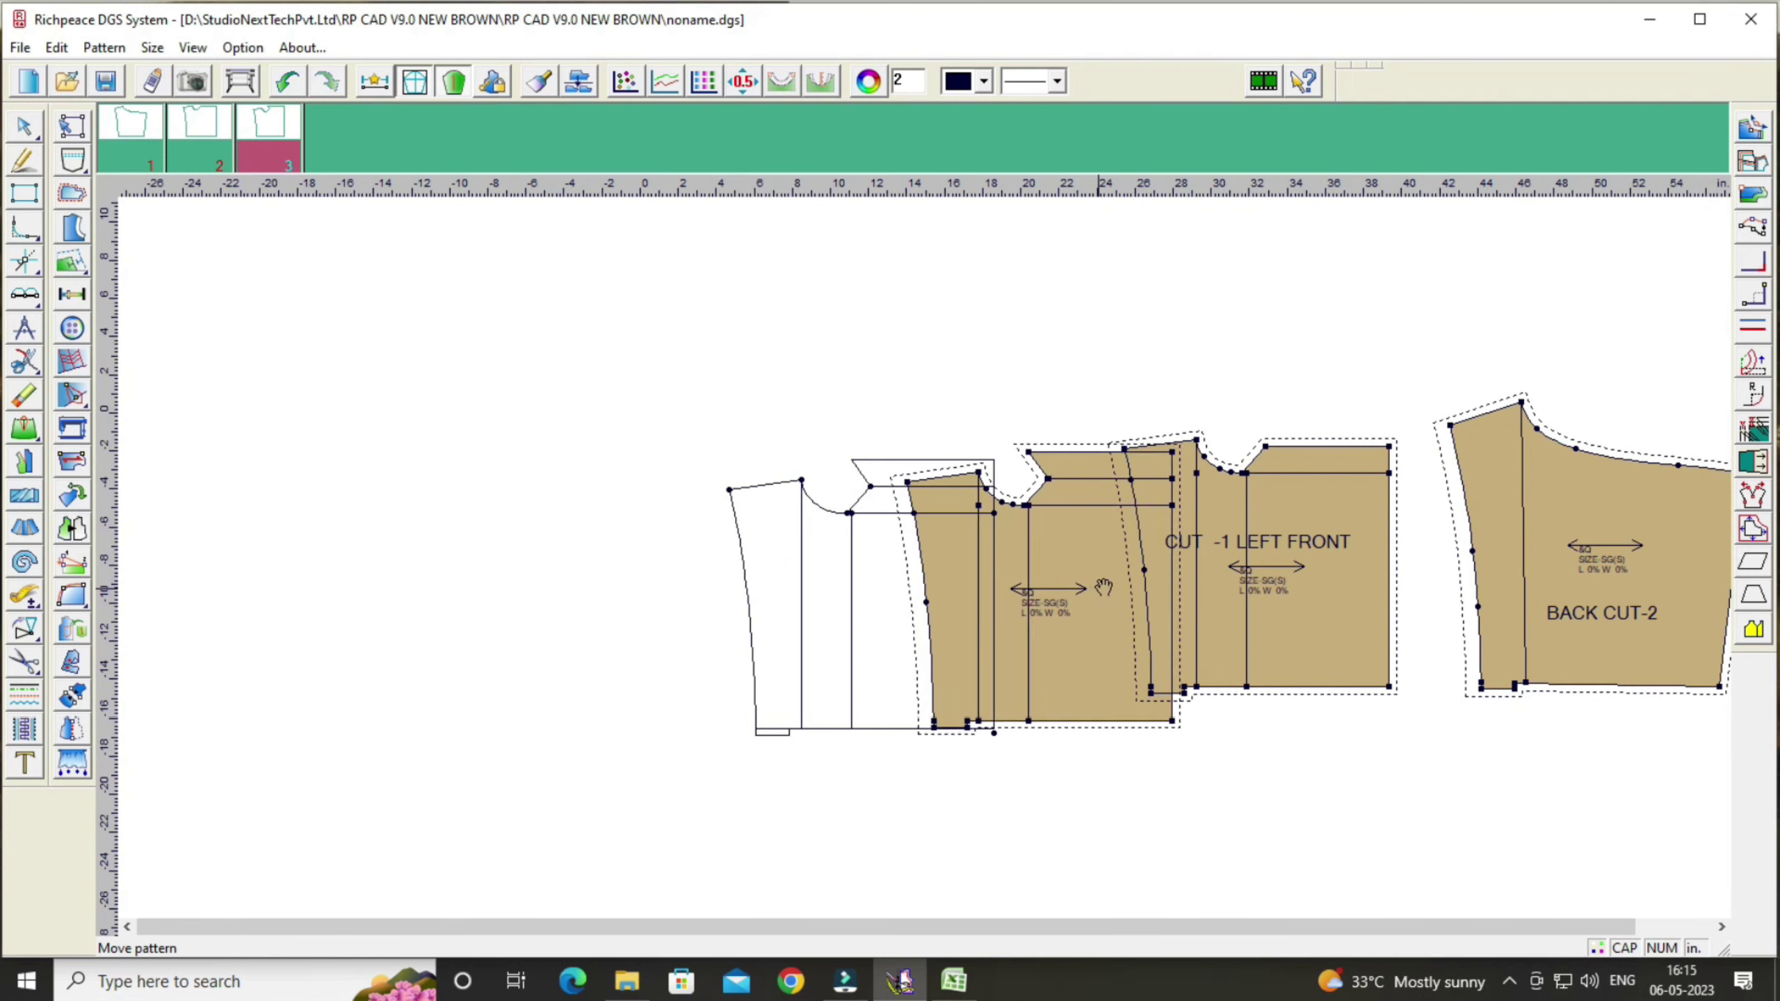
scroll(1052, 586, "down", 1)
scroll(1111, 545, "up", 3)
left_click(1112, 545)
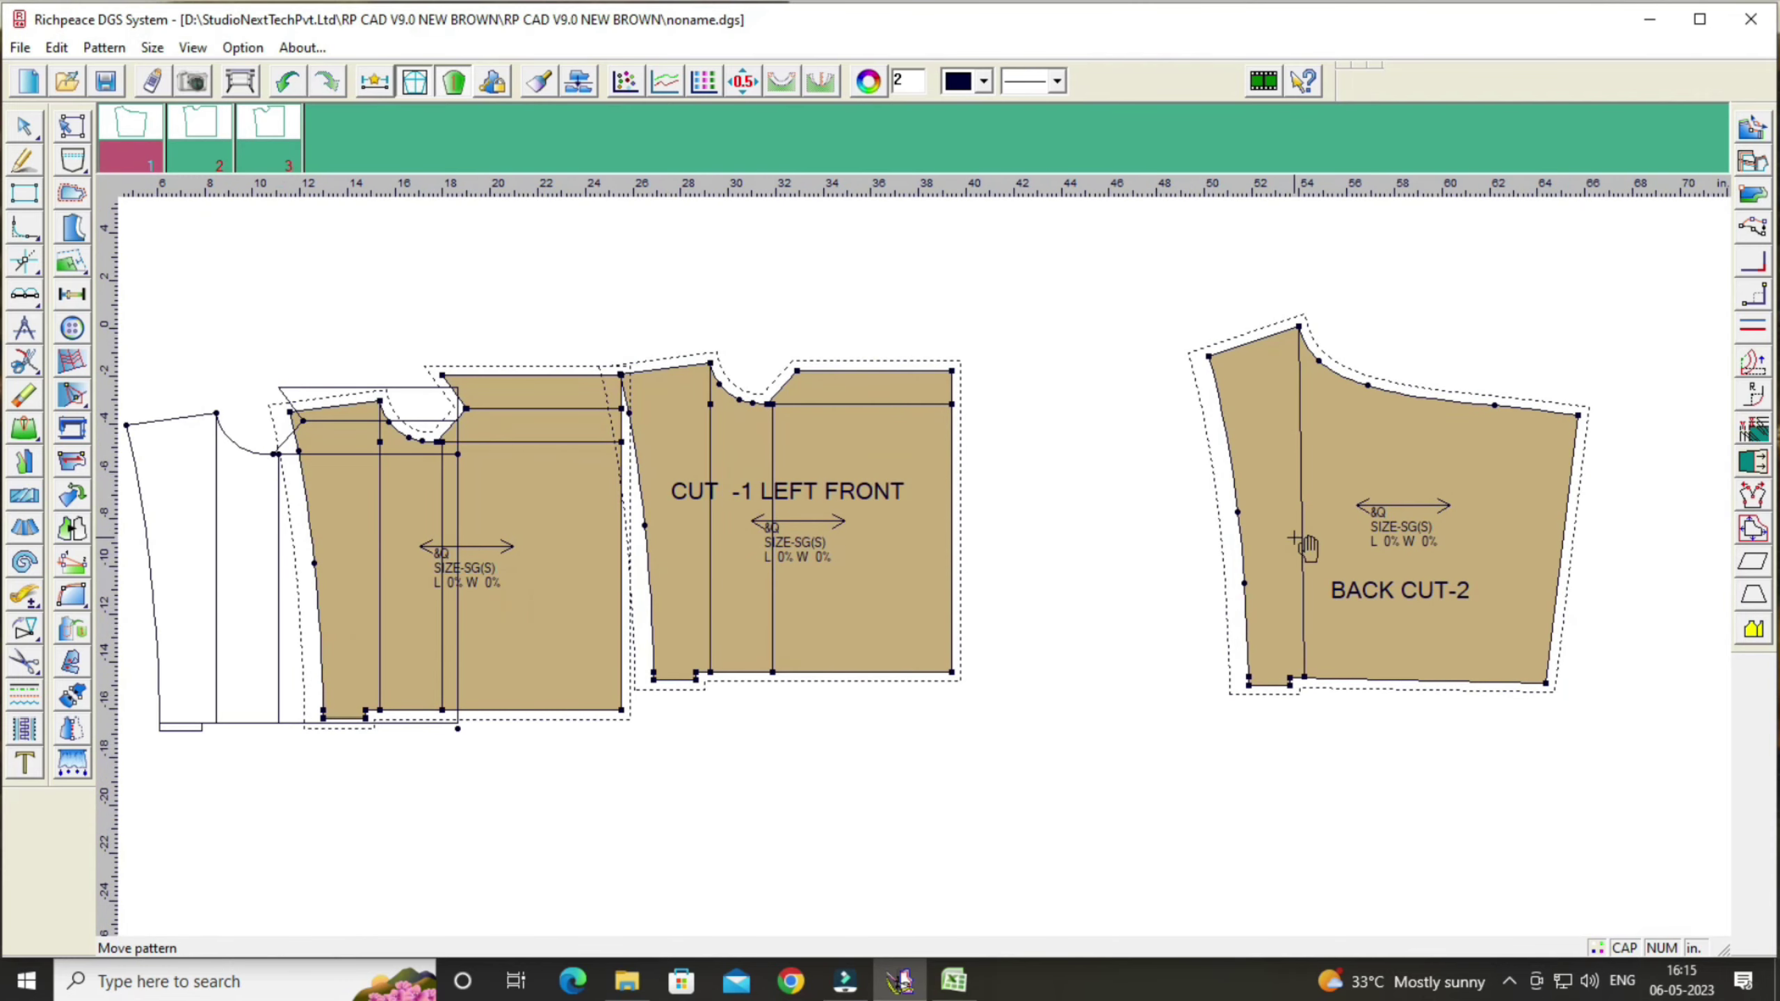
left_click(1303, 547)
left_click(941, 516)
left_click(533, 512)
left_click(668, 485)
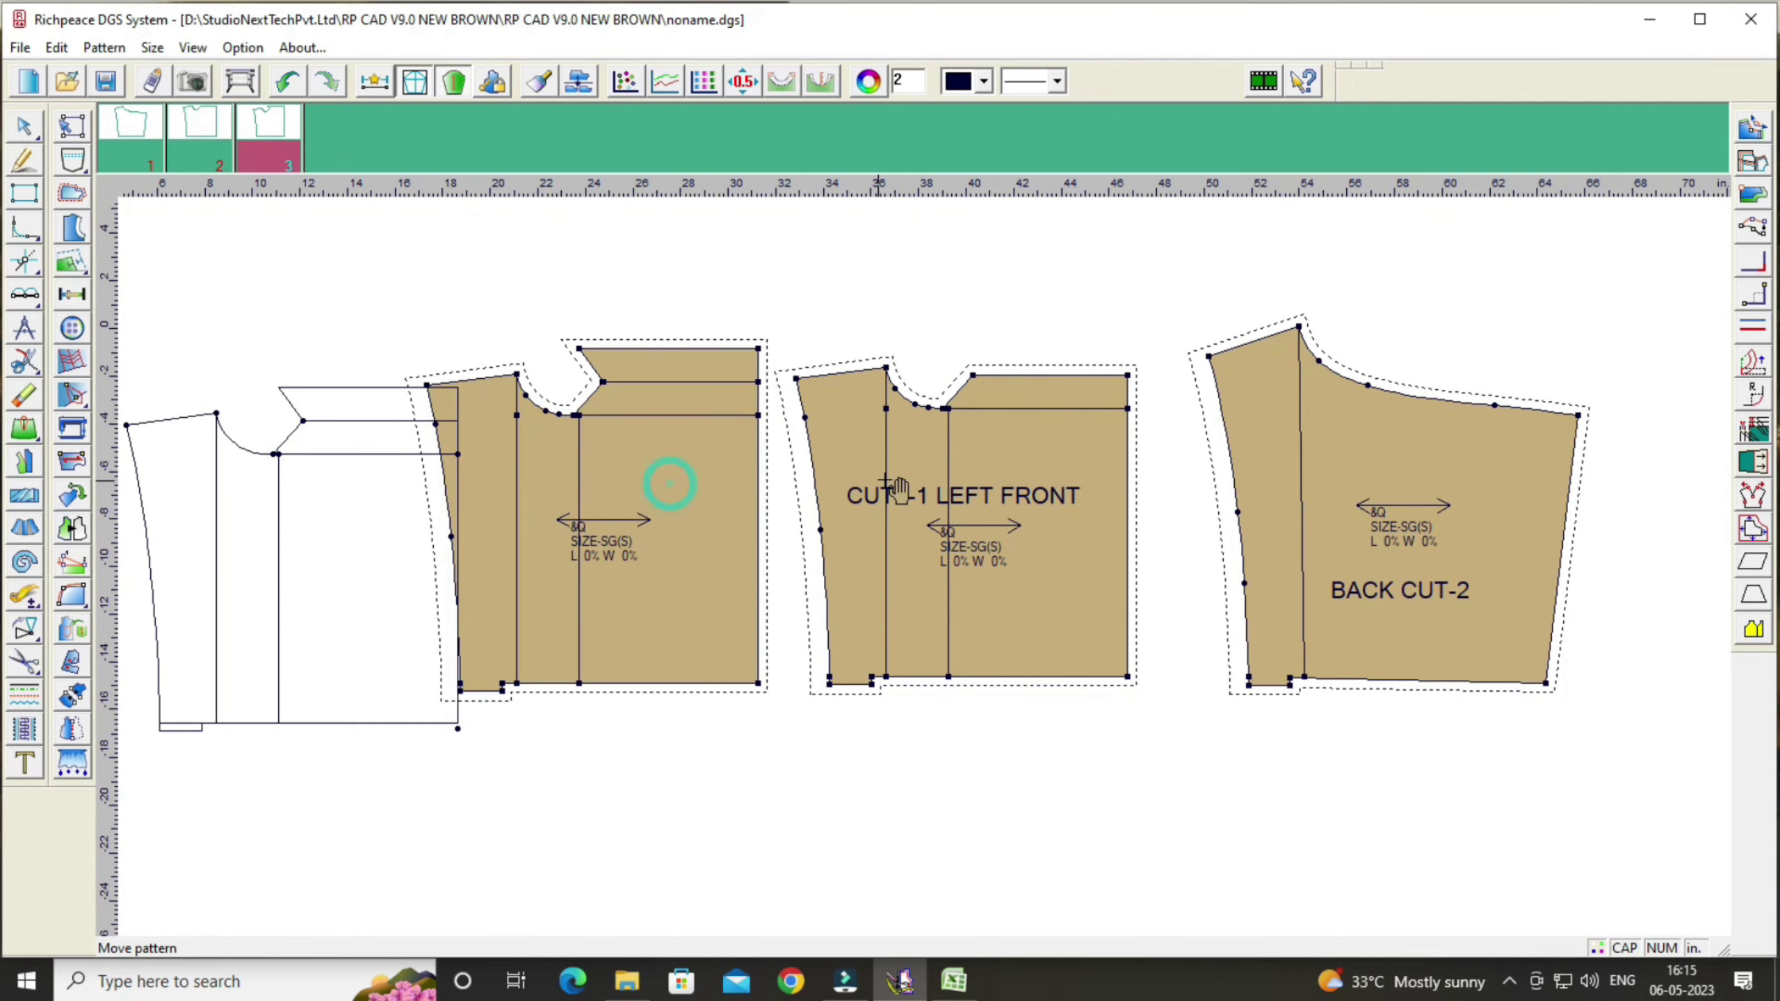
left_click(965, 582)
left_click_drag(668, 544, 726, 517)
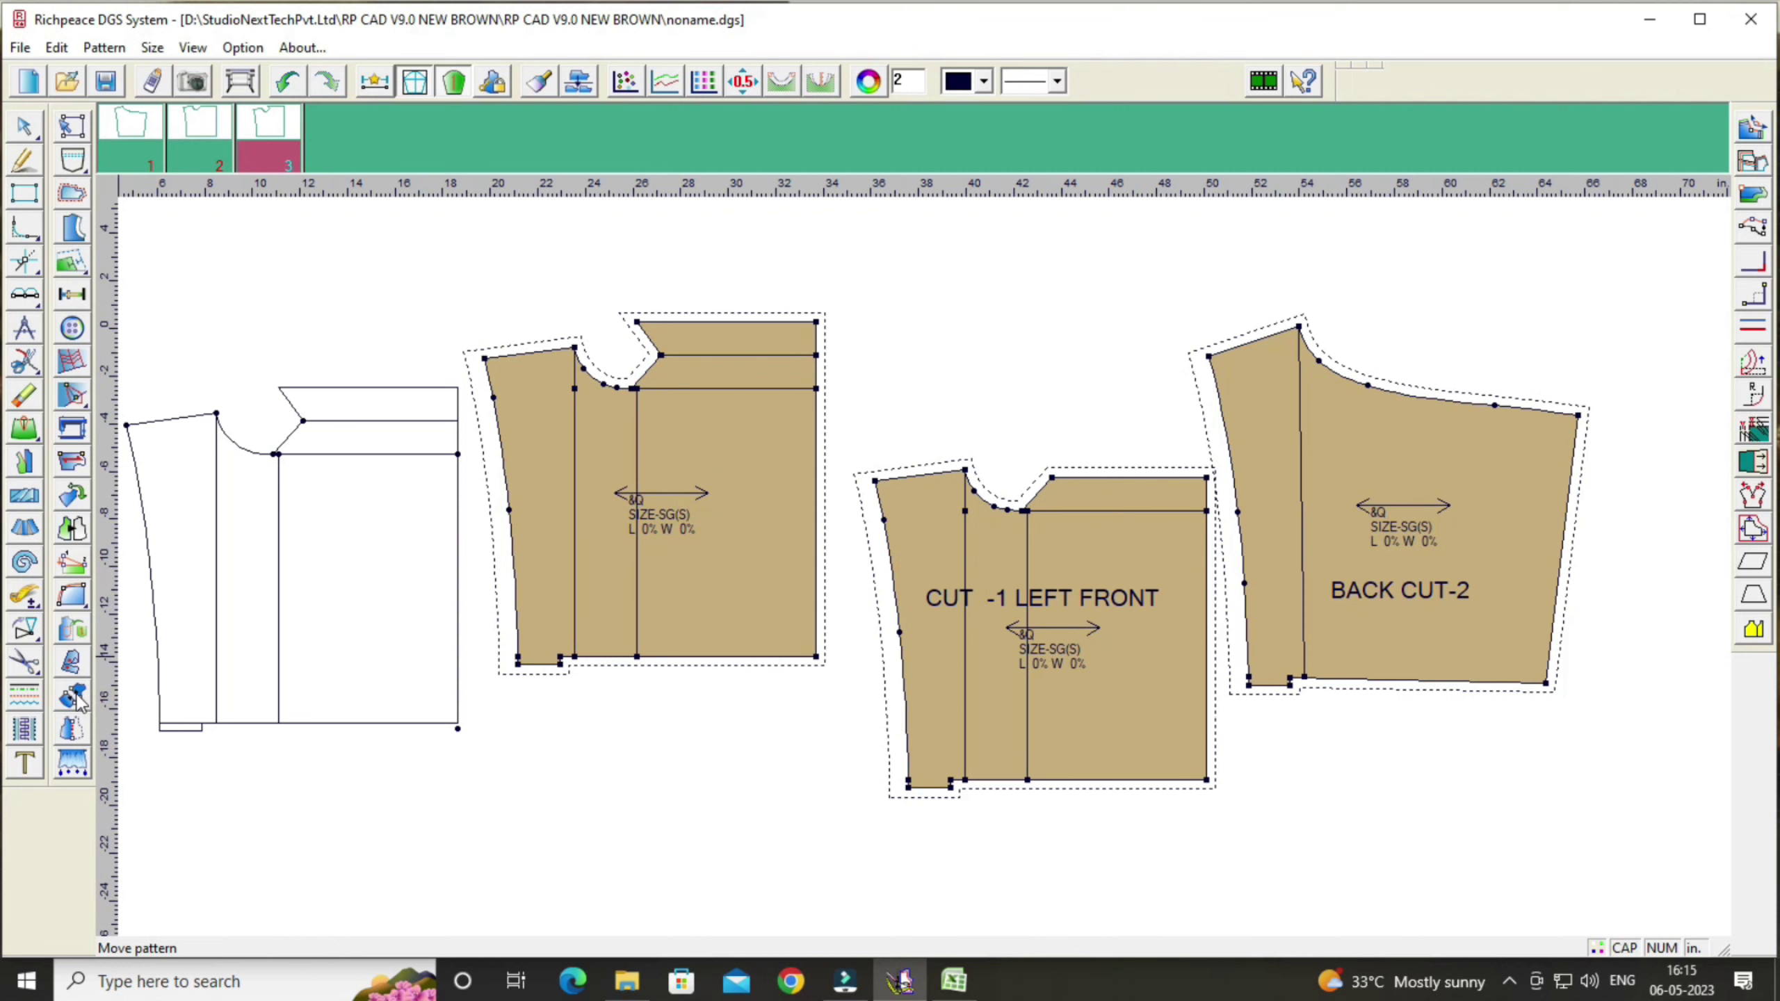
Step: Flip the unlabelled front piece and carry it toward the left front's neckline
left_click(71, 529)
left_click(704, 527)
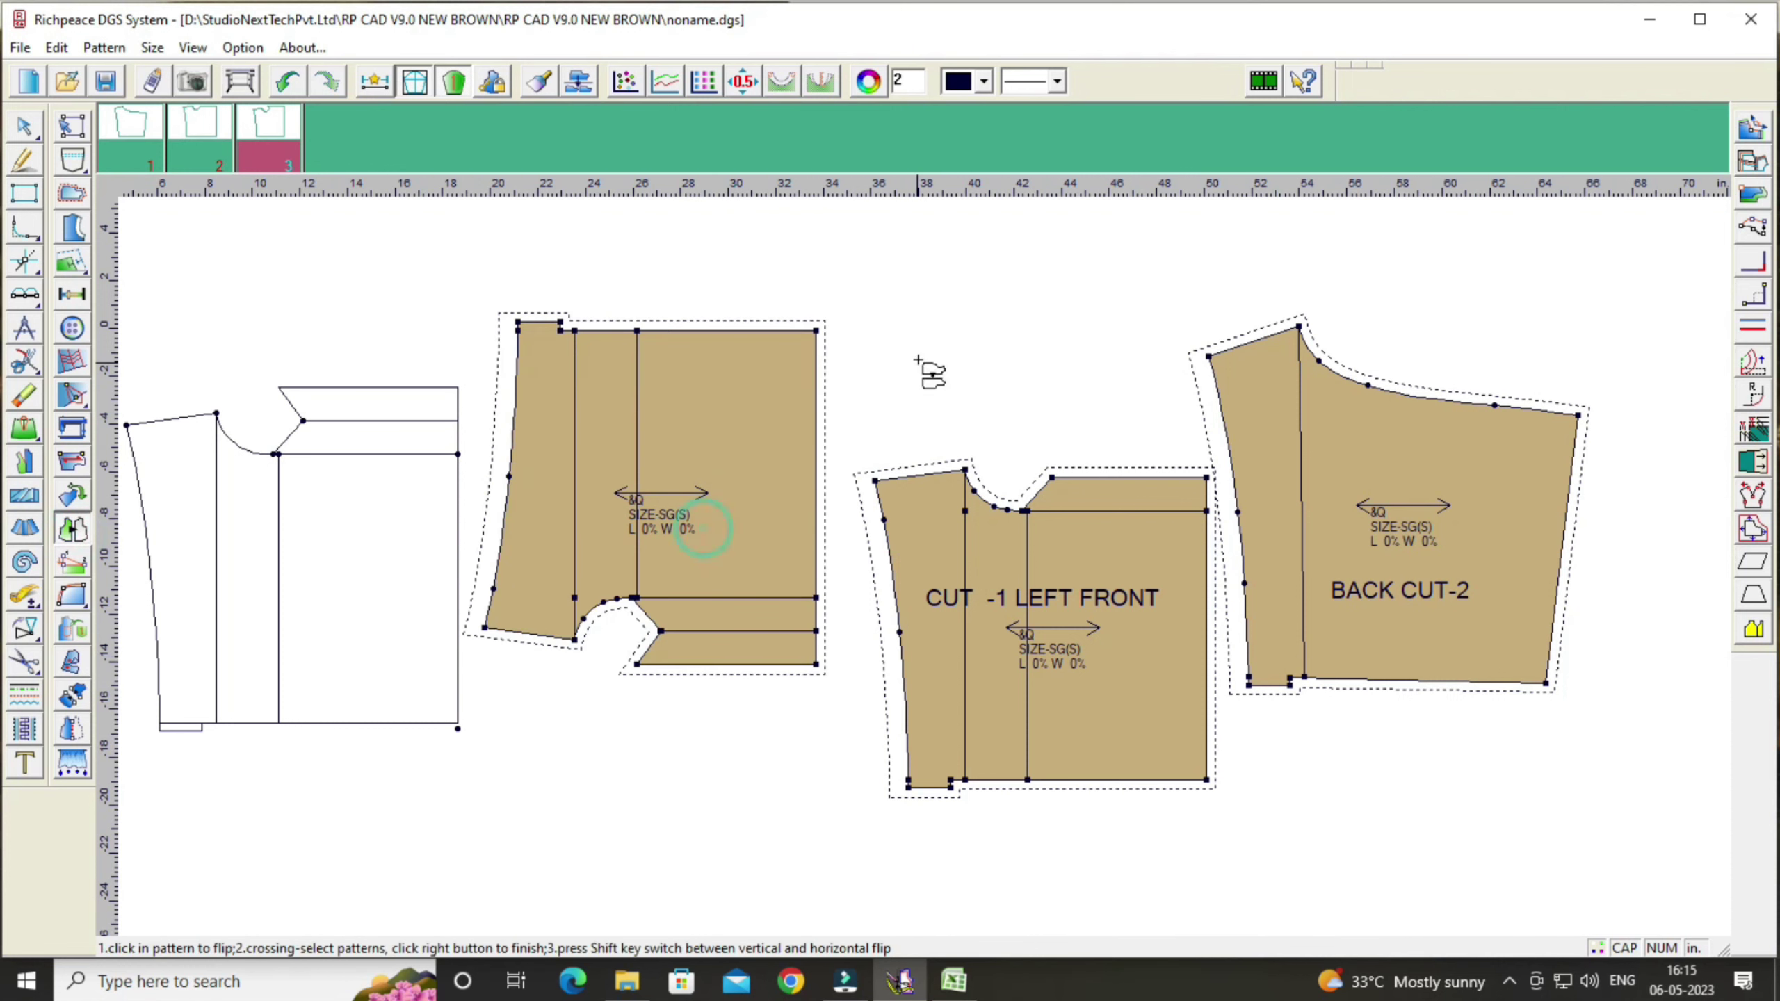
right_click(932, 375)
left_click(1051, 372)
left_click(1000, 567)
left_click(934, 685)
left_click(646, 501)
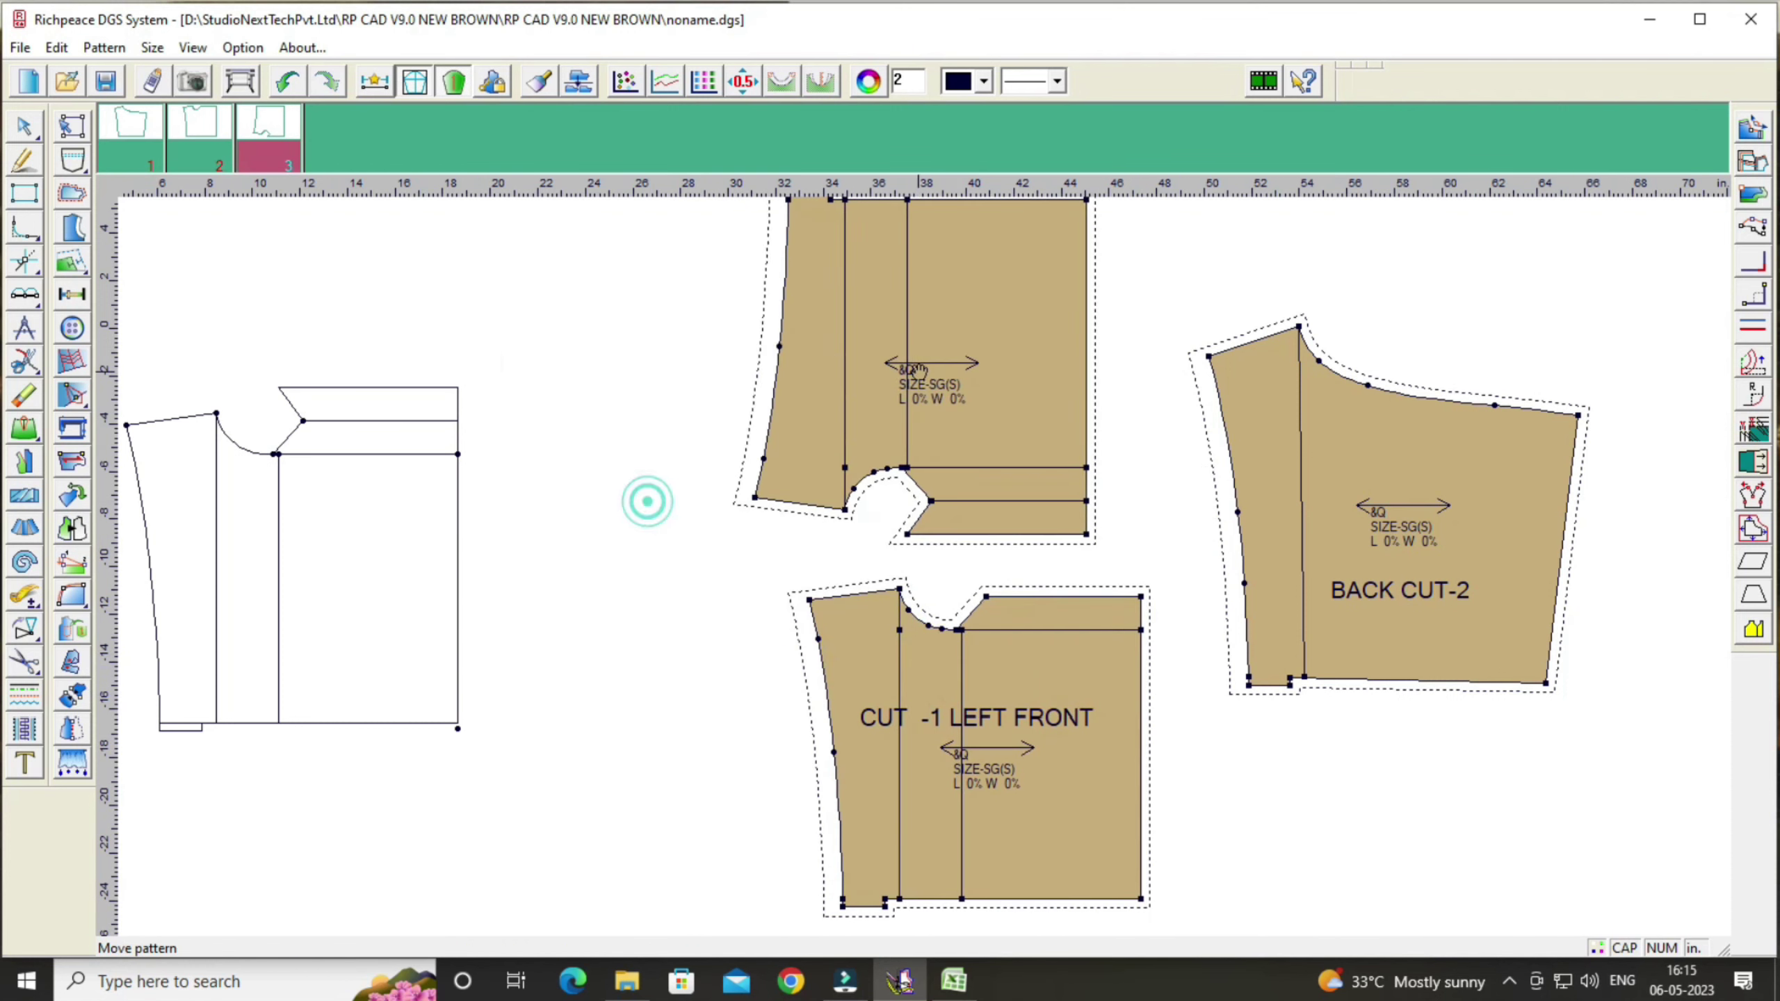
scroll(974, 404, "down", 1)
scroll(932, 575, "up", 2)
left_click(943, 491)
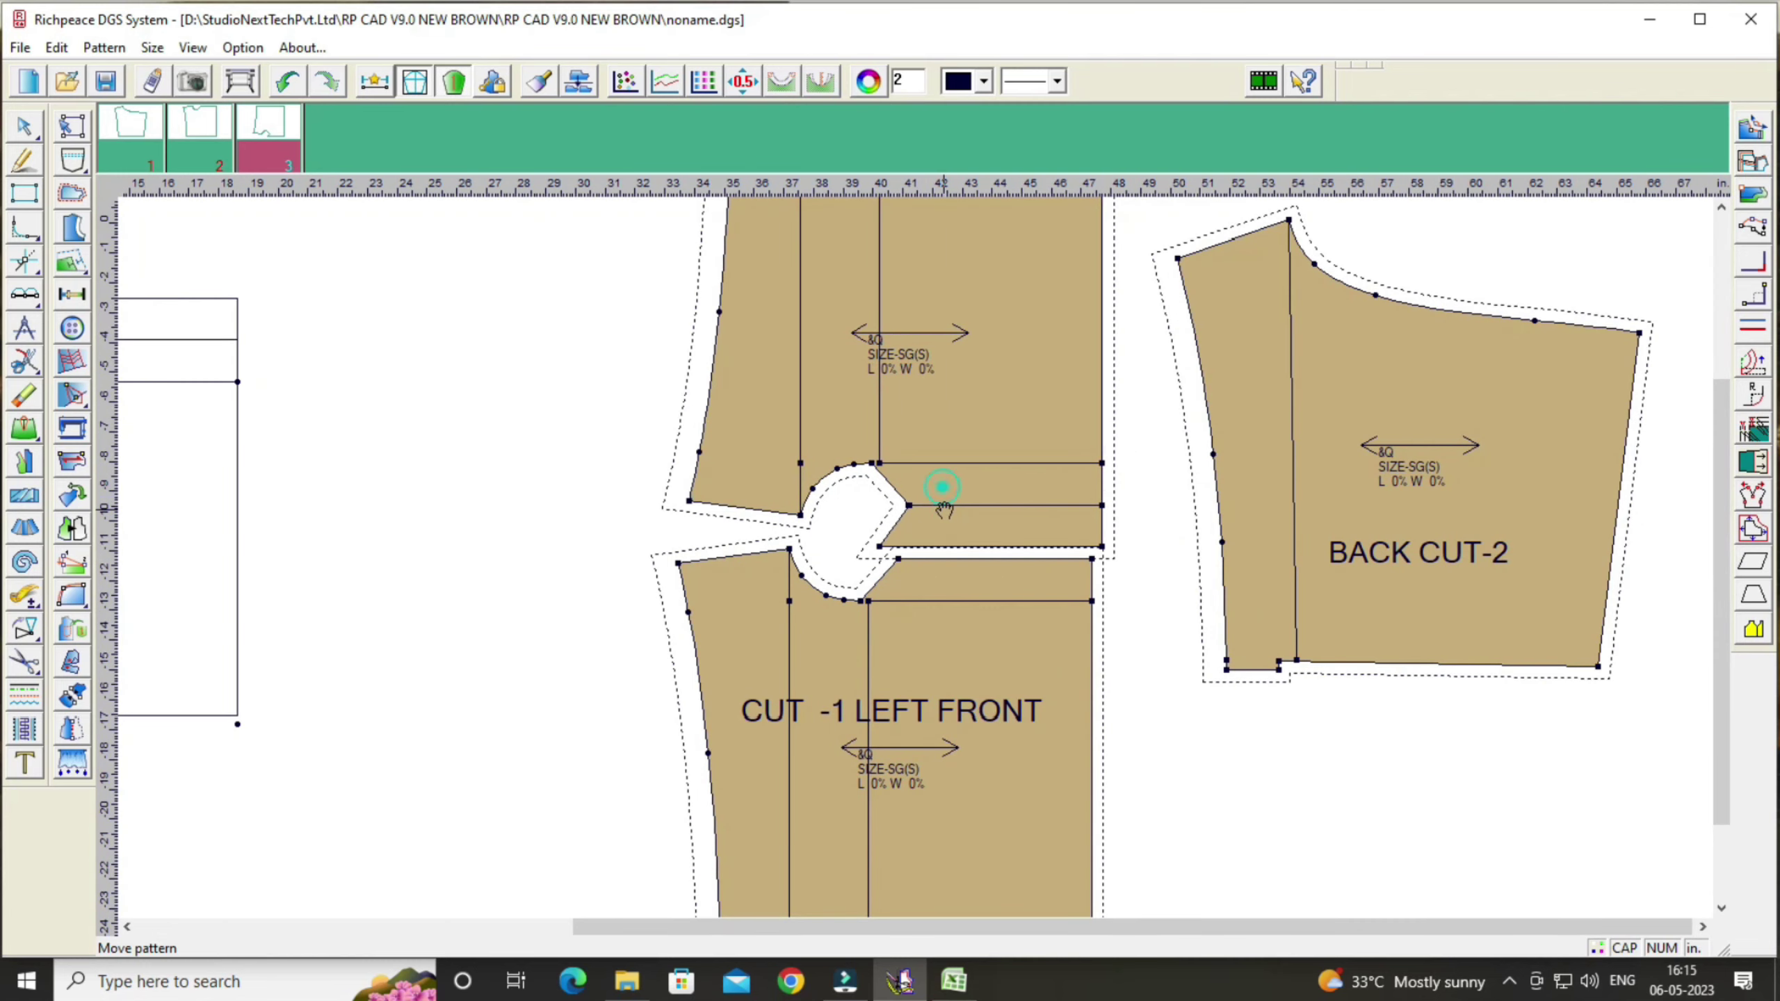
Step: Nest the flipped front above CUT -1 LEFT FRONT with a small gap between them
scroll(942, 510, "down", 1)
left_click_drag(921, 536, 921, 596)
left_click_drag(913, 398, 913, 449)
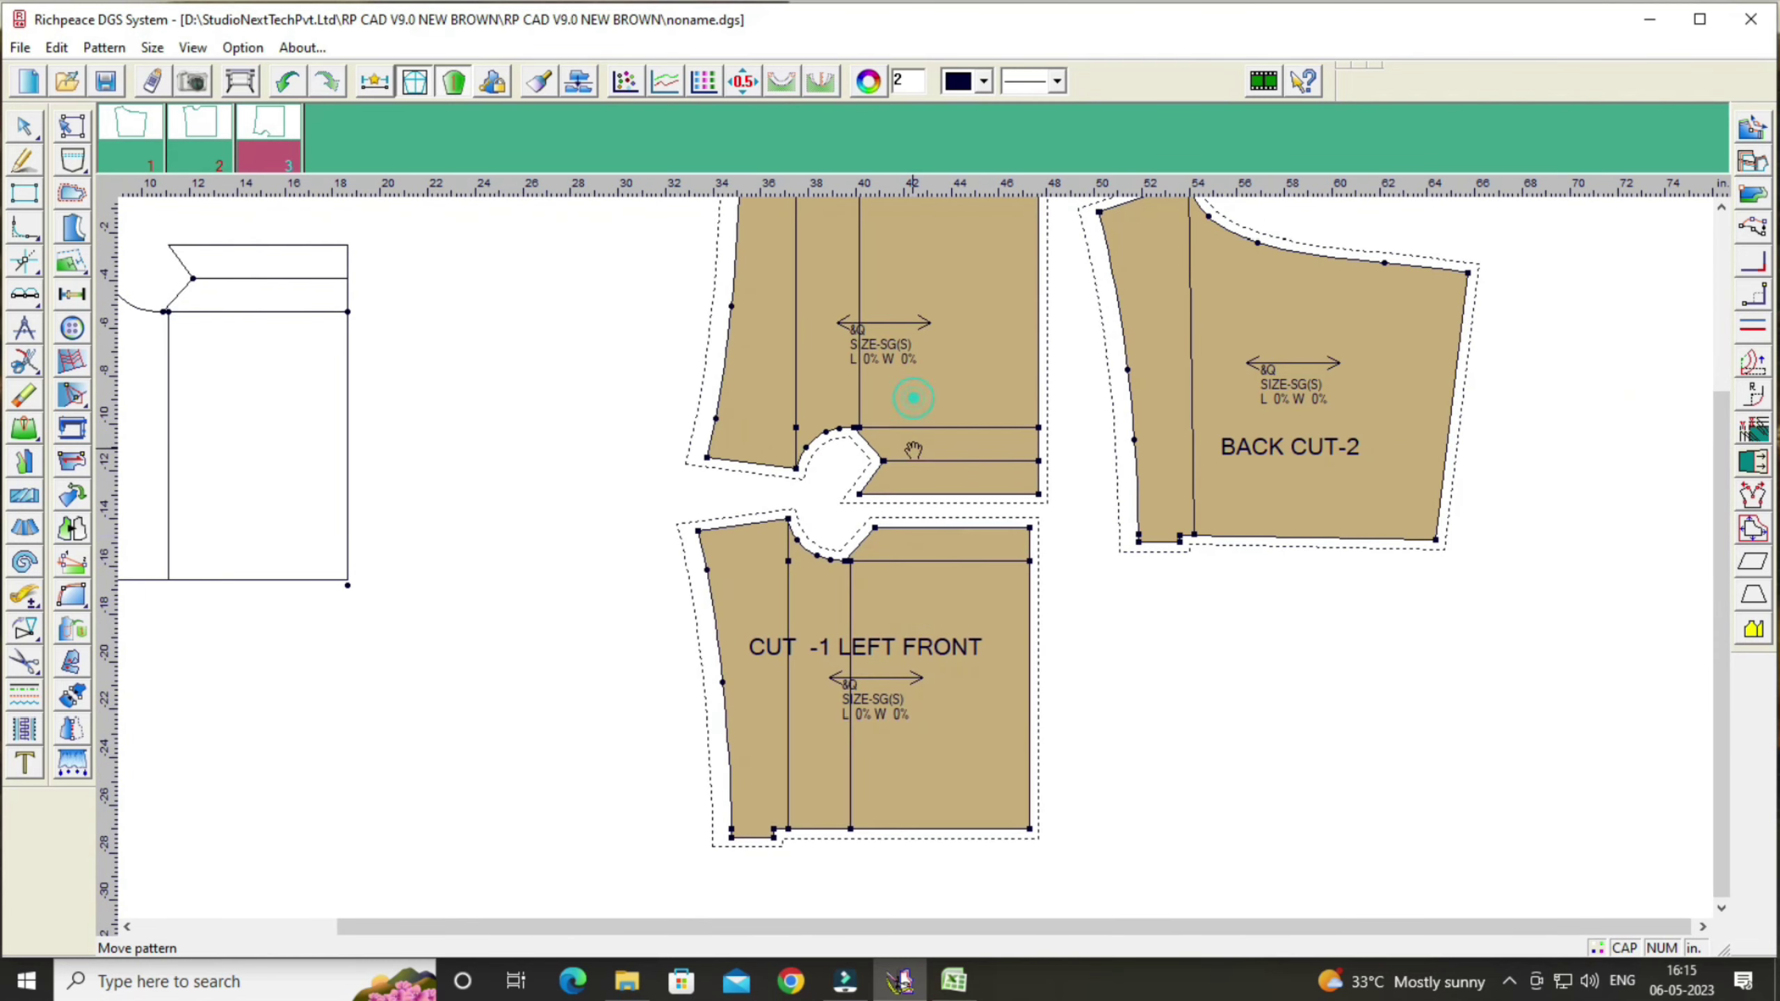
left_click(910, 459)
scroll(932, 469, "down", 2)
scroll(921, 490, "up", 1)
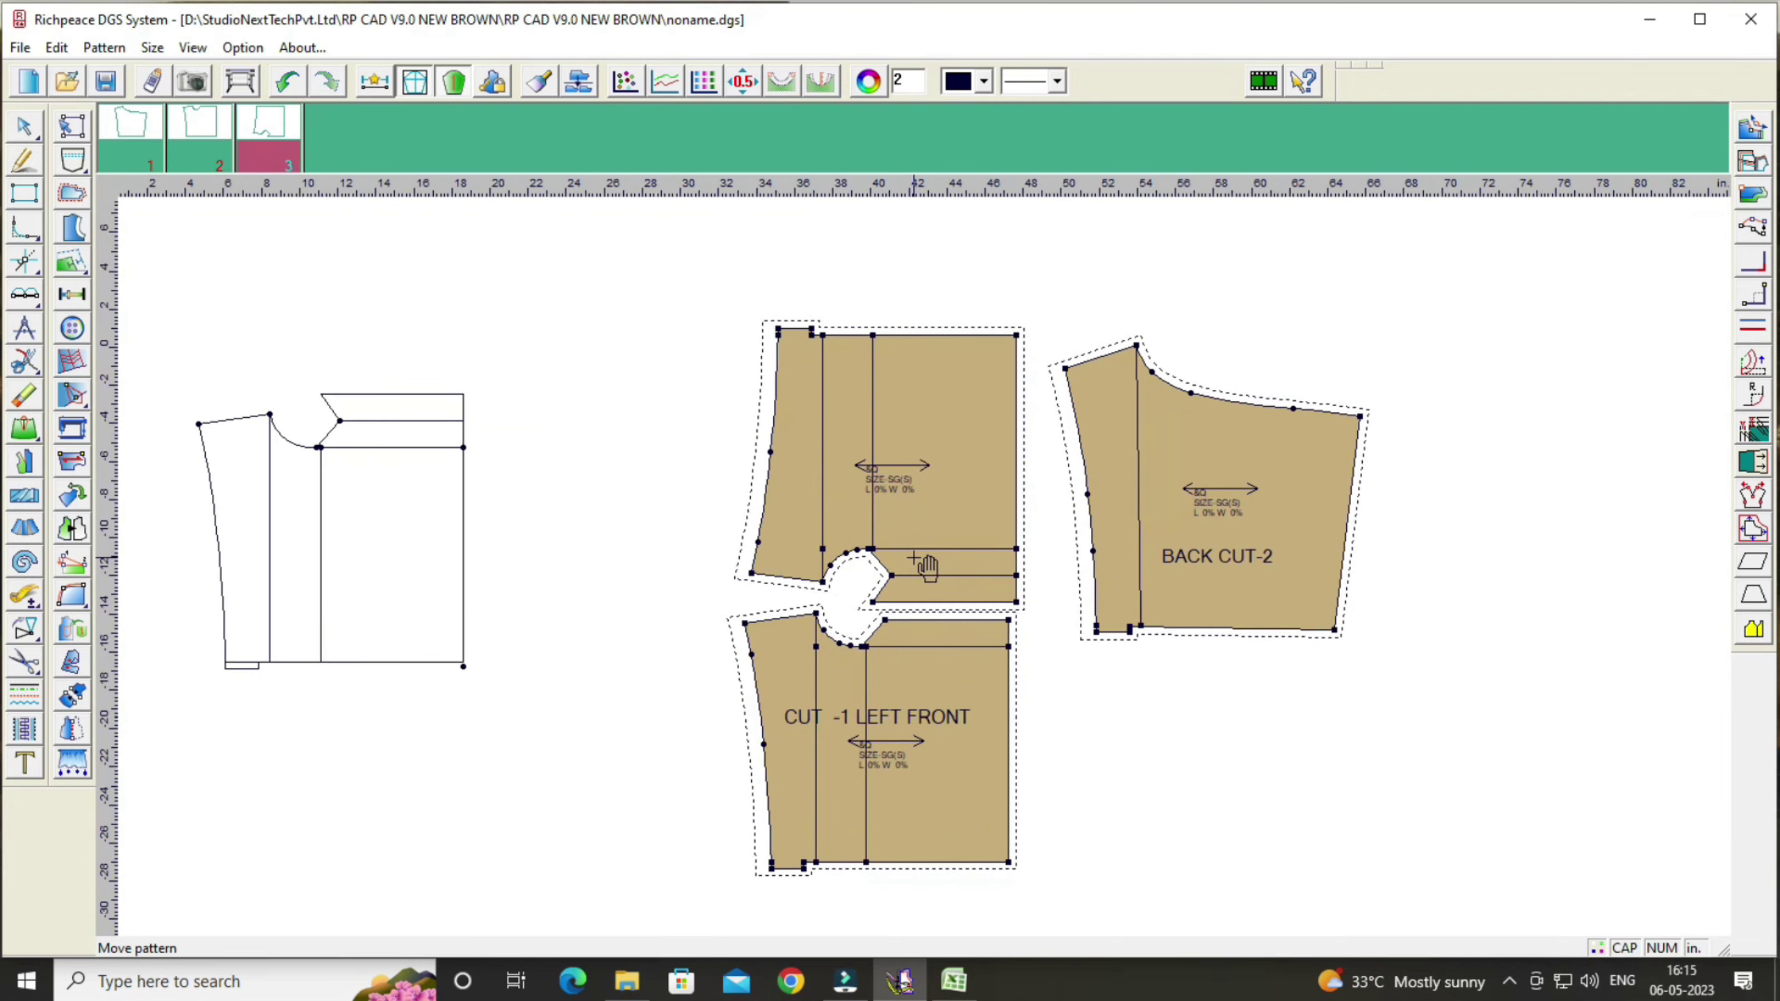
scroll(921, 505, "up", 1)
left_click(906, 518)
left_click_drag(914, 685, 906, 668)
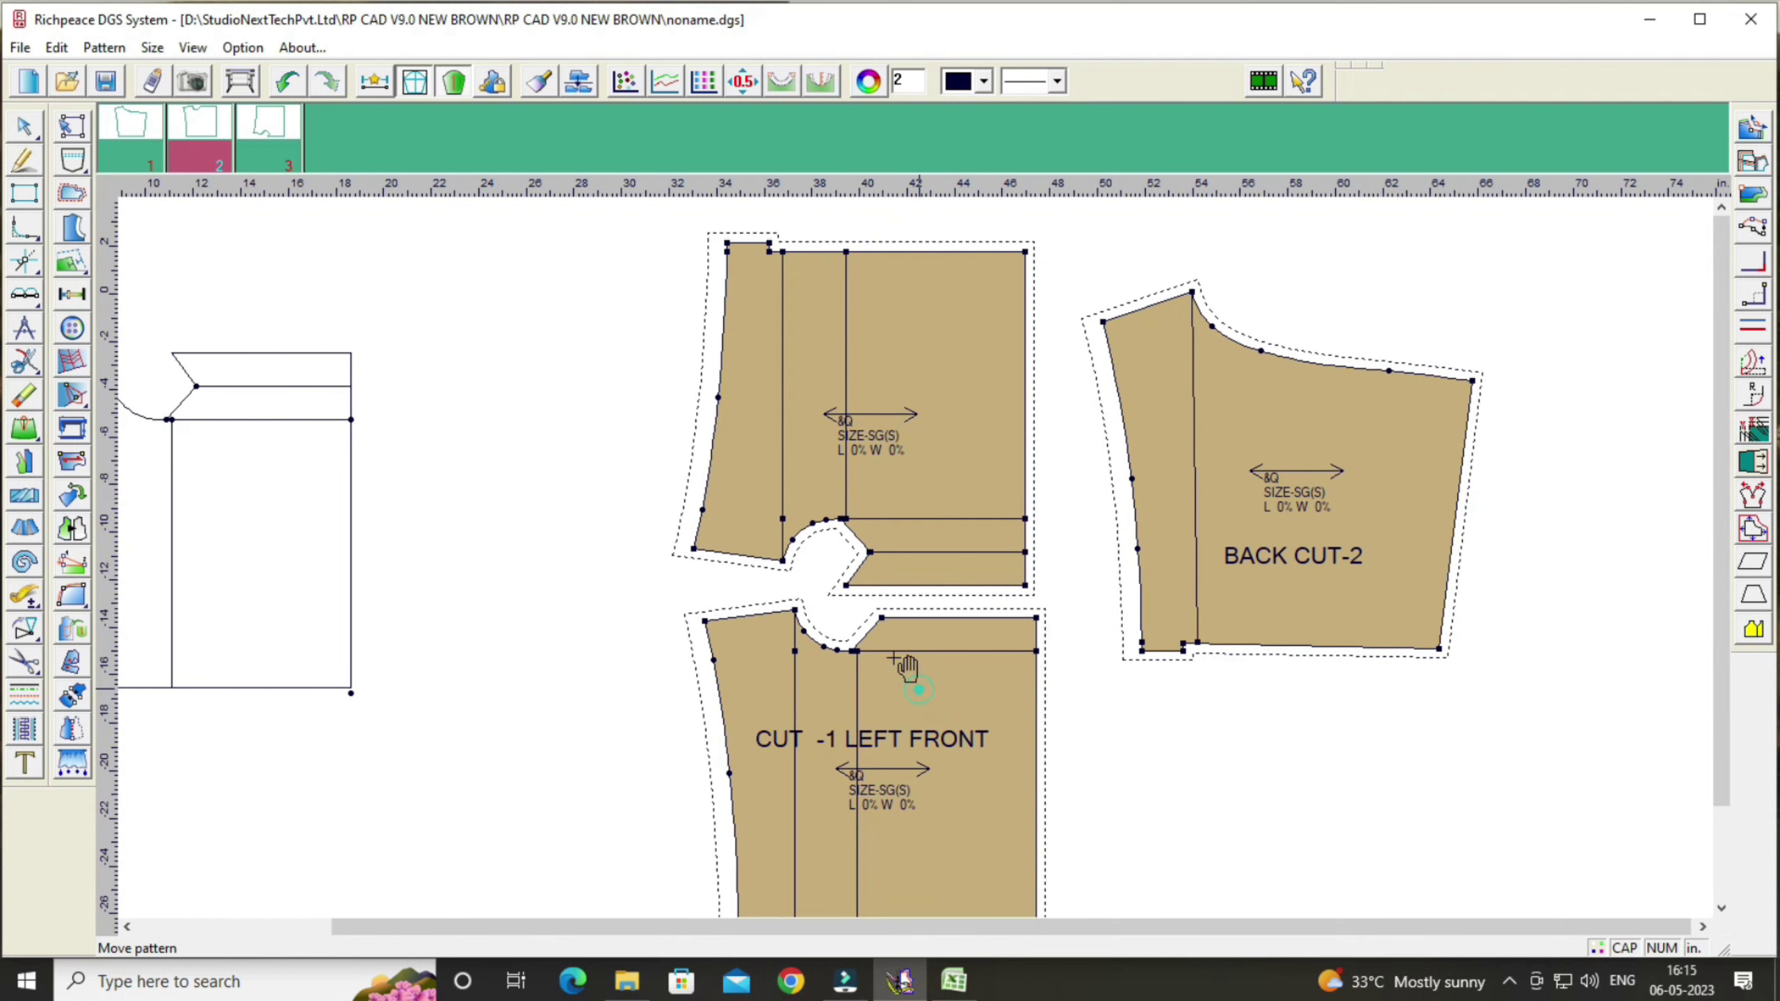
left_click(27, 764)
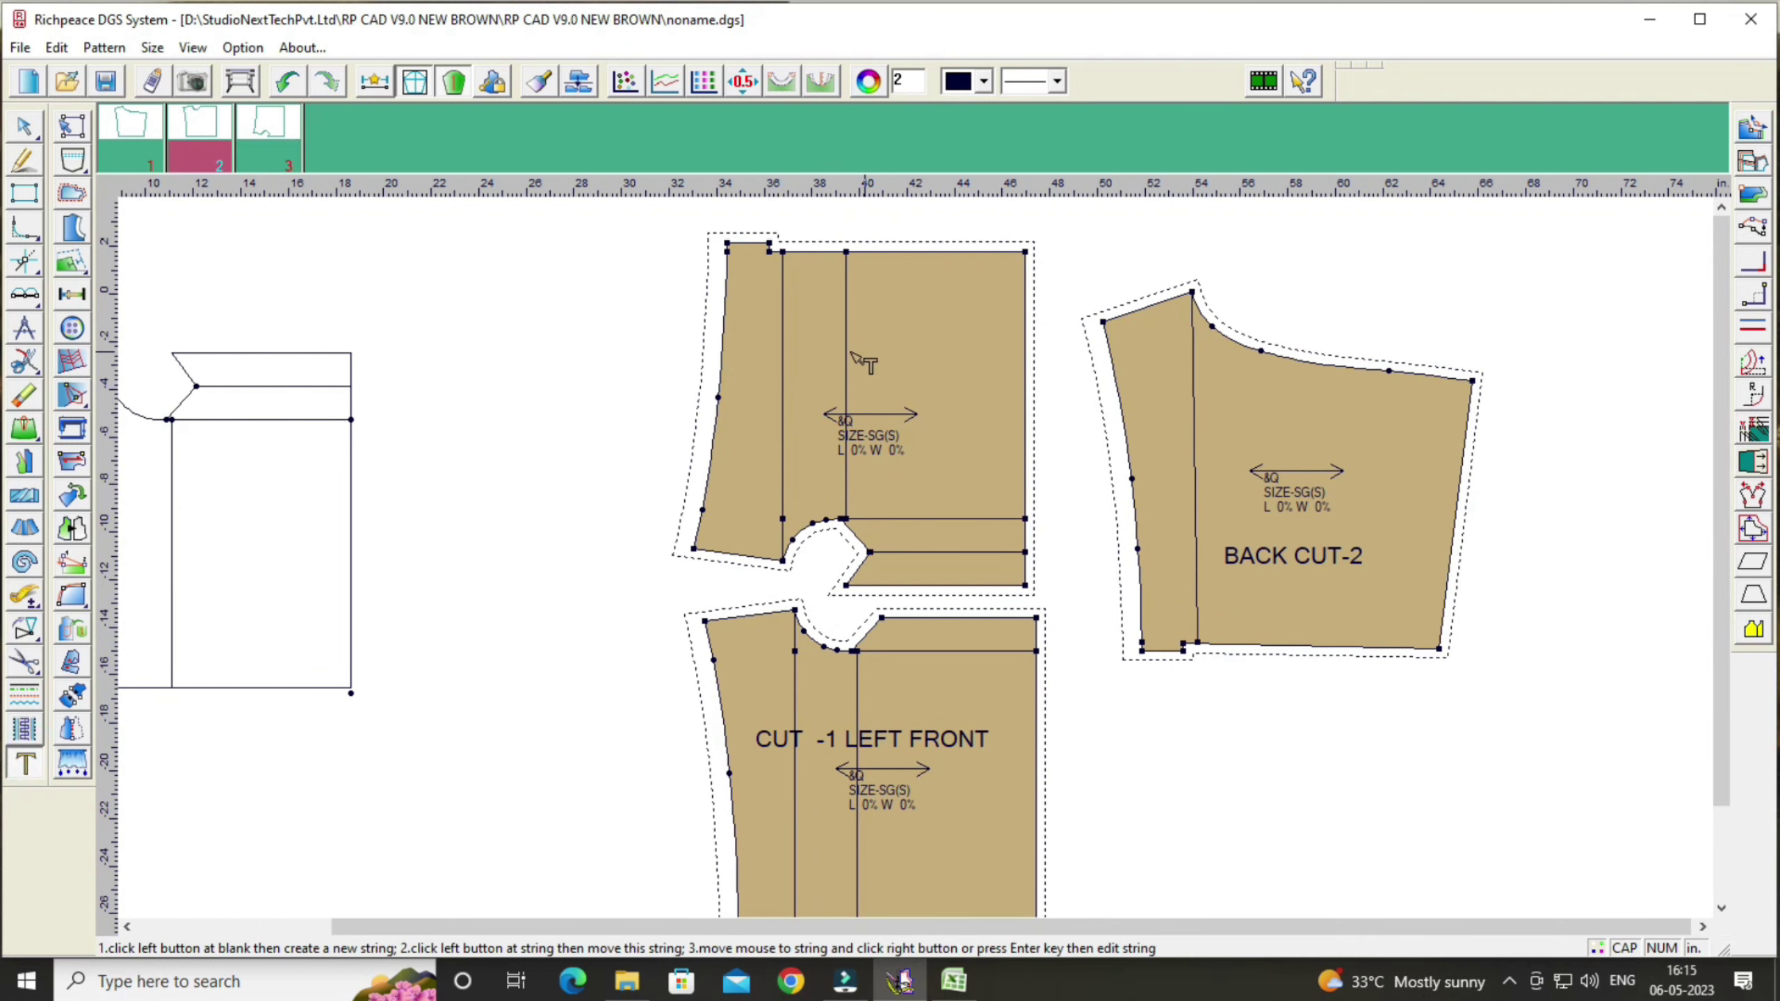
Step: Start a size-72 label on the right front piece, then discard it
left_click(801, 353)
left_click_drag(910, 419, 314, 304)
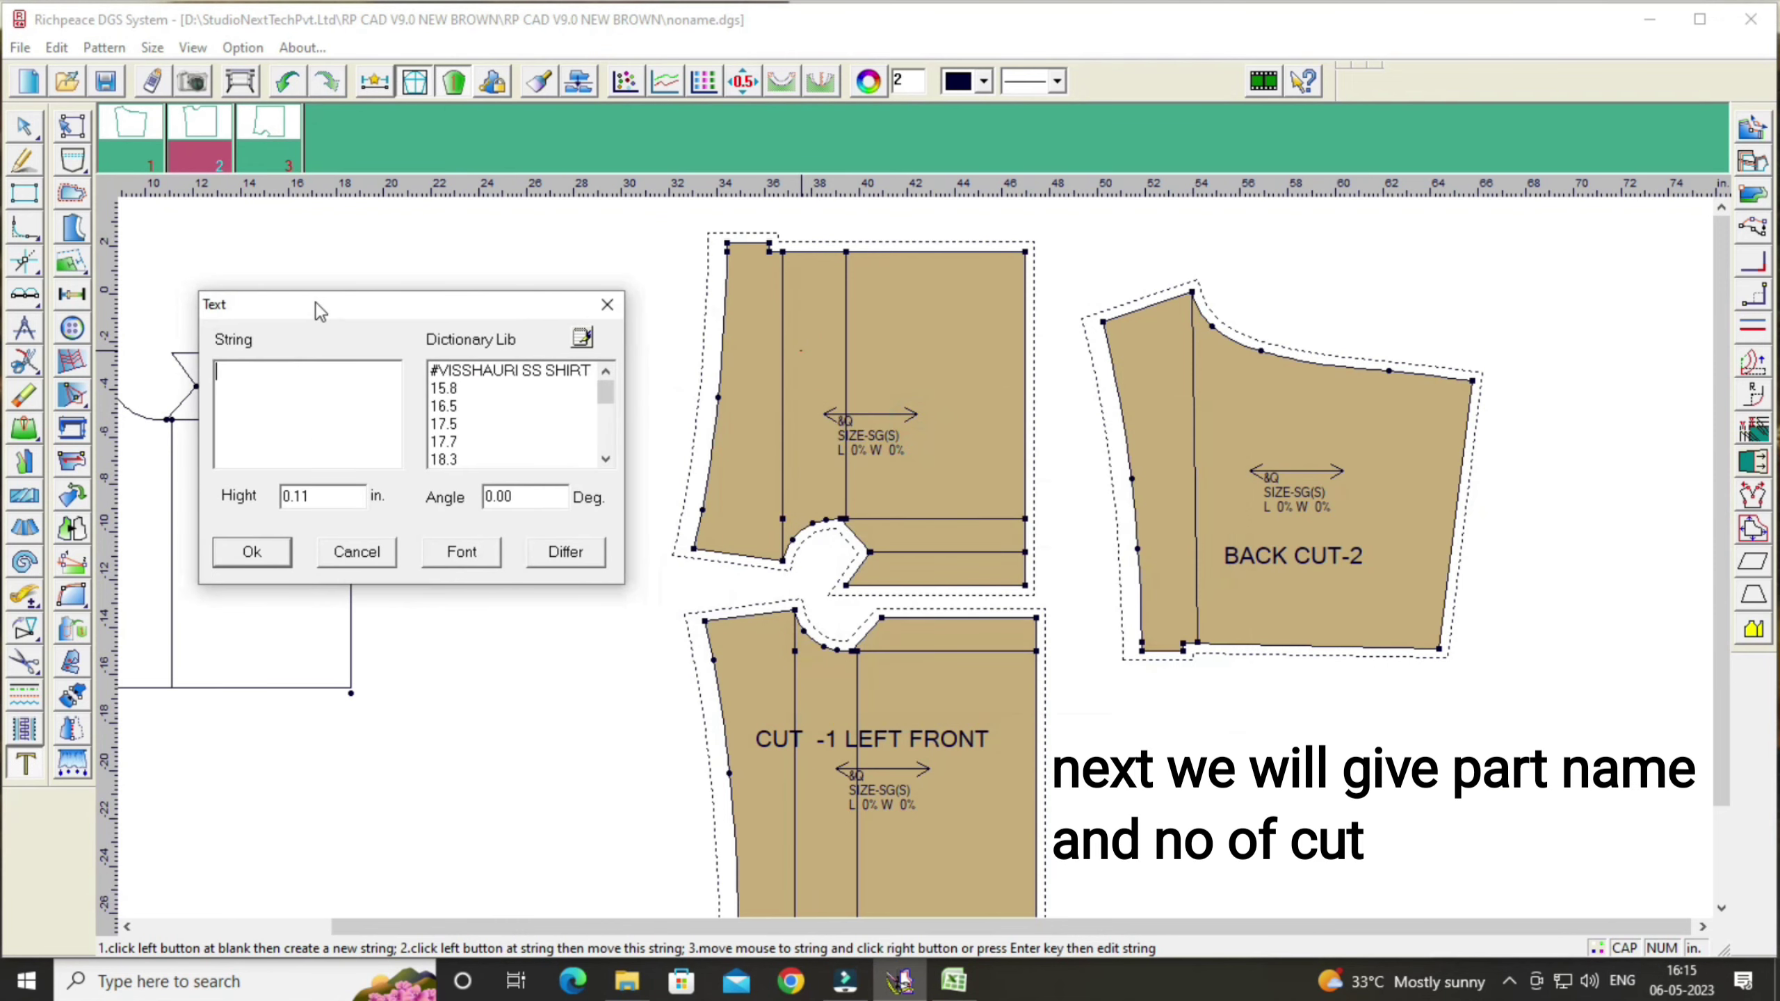
left_click(273, 388)
type("CUT-1 RIGHT FRONT")
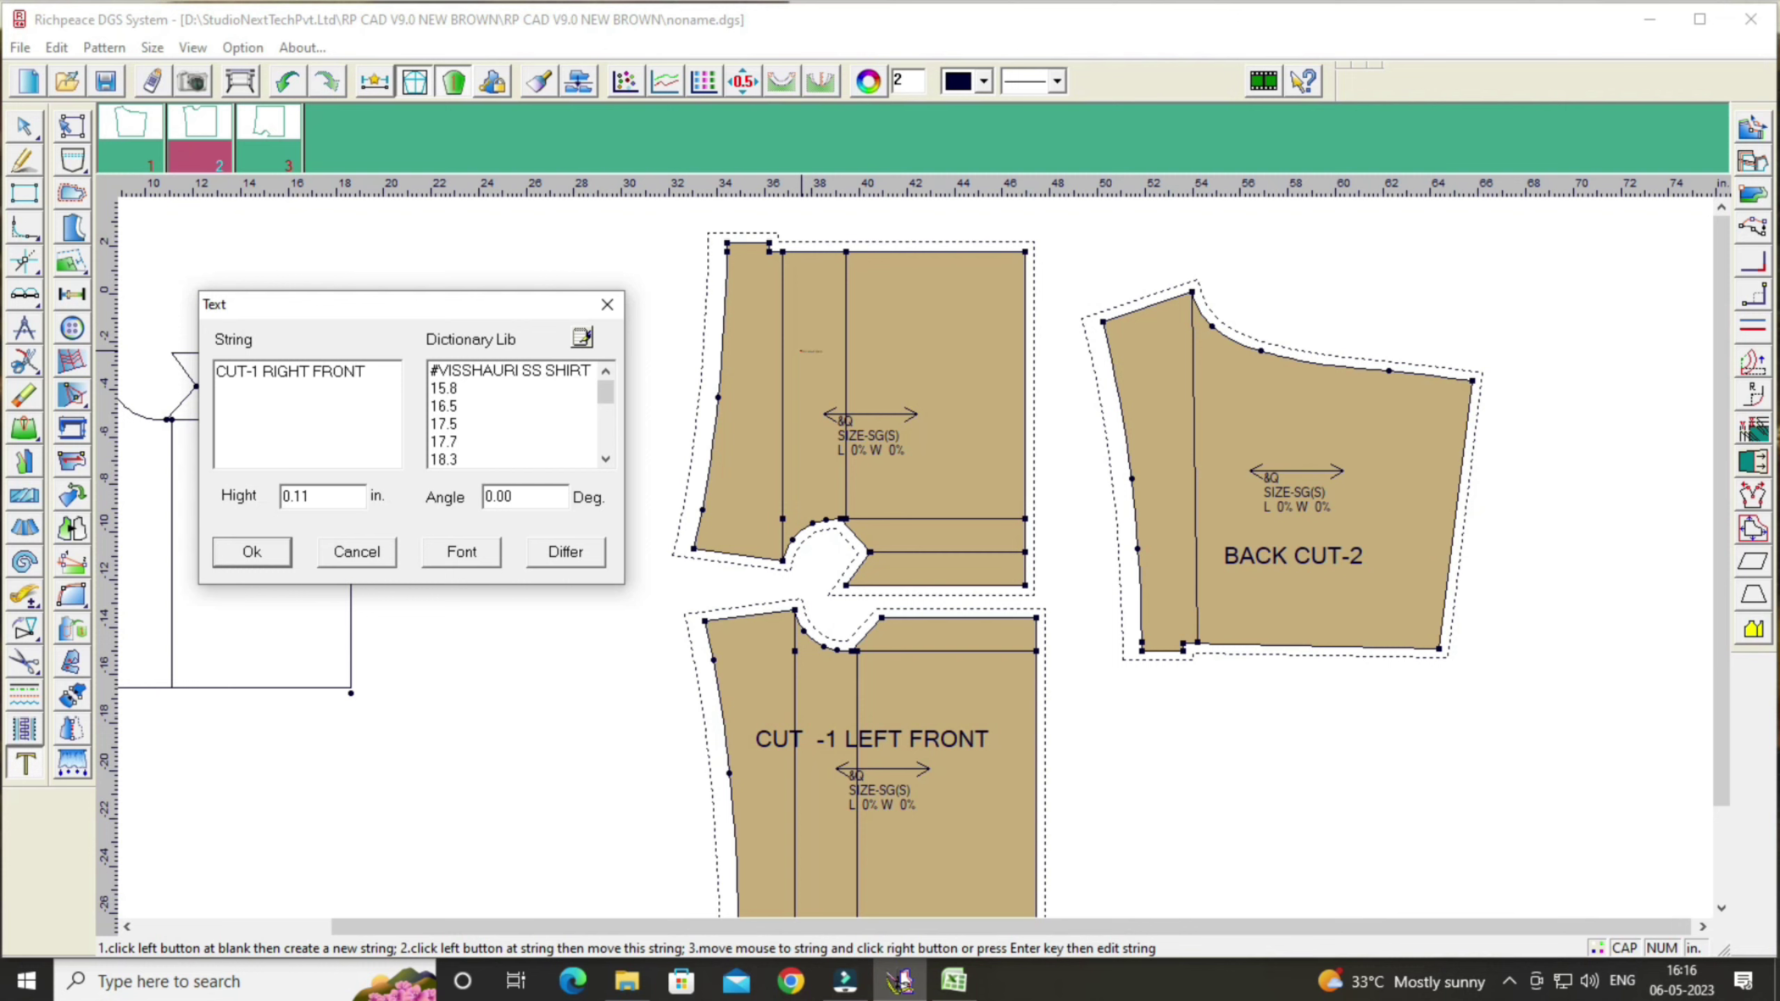
left_click(462, 552)
scroll(511, 393, "down", 2)
scroll(517, 418, "down", 2)
left_click(515, 420)
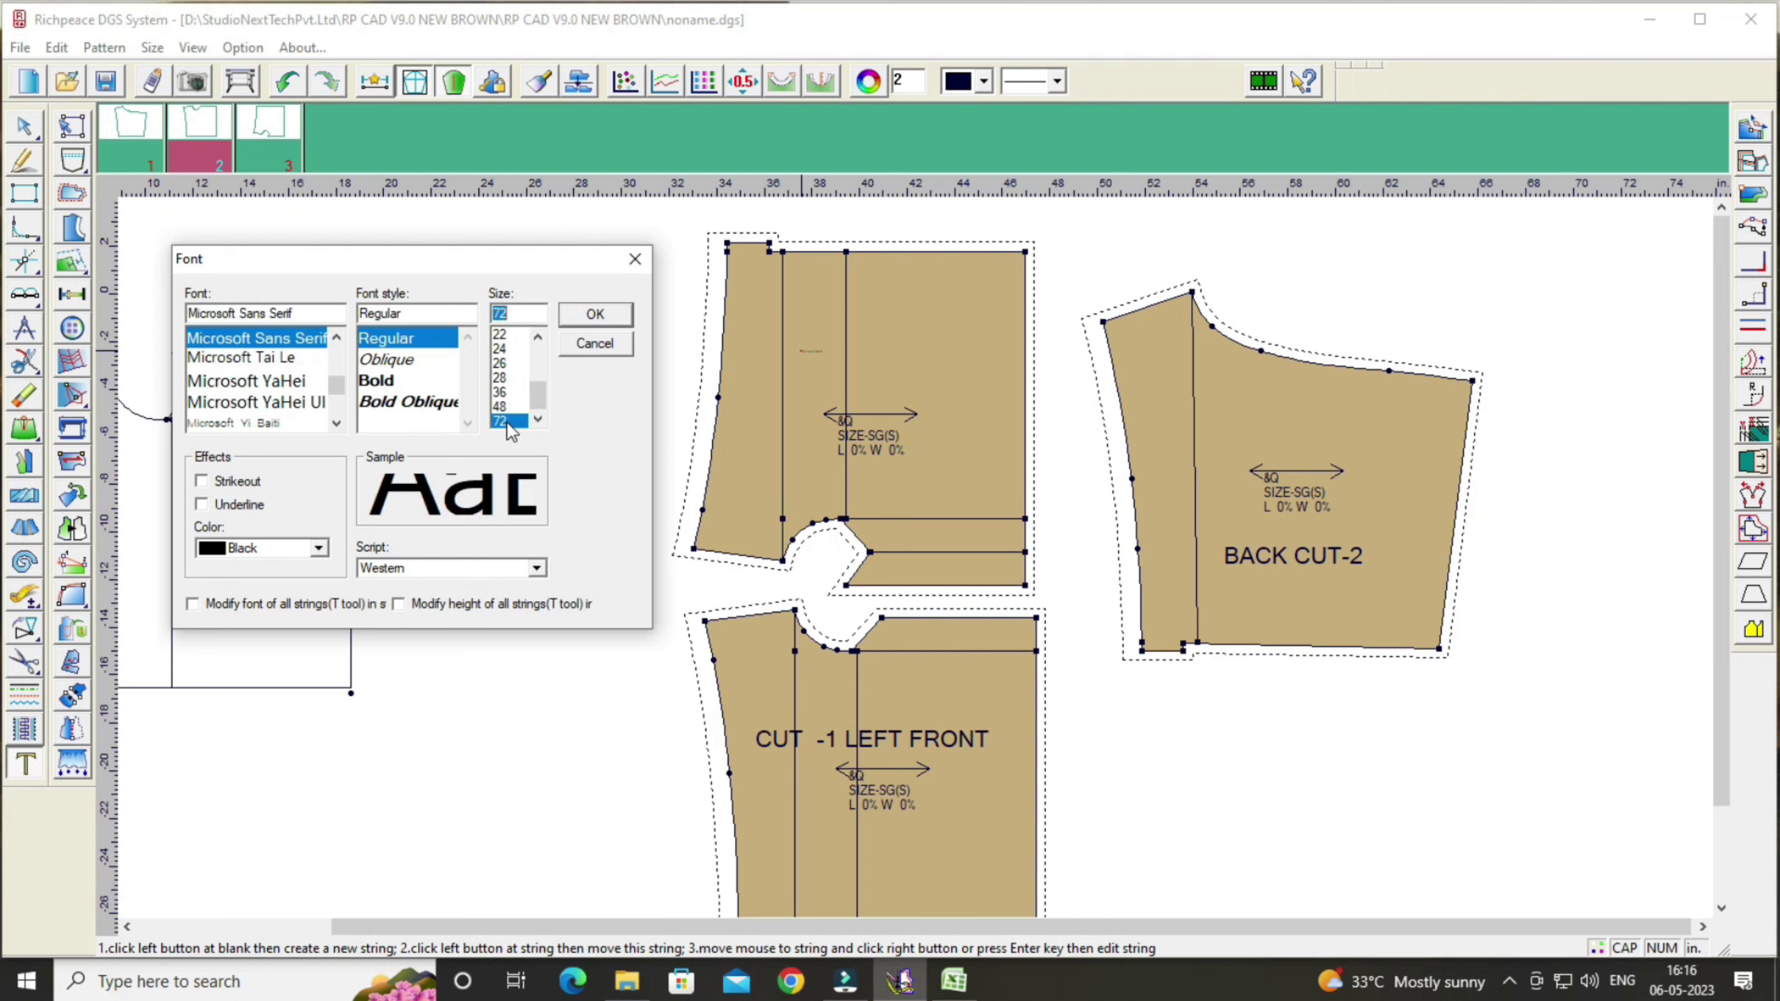
left_click(607, 323)
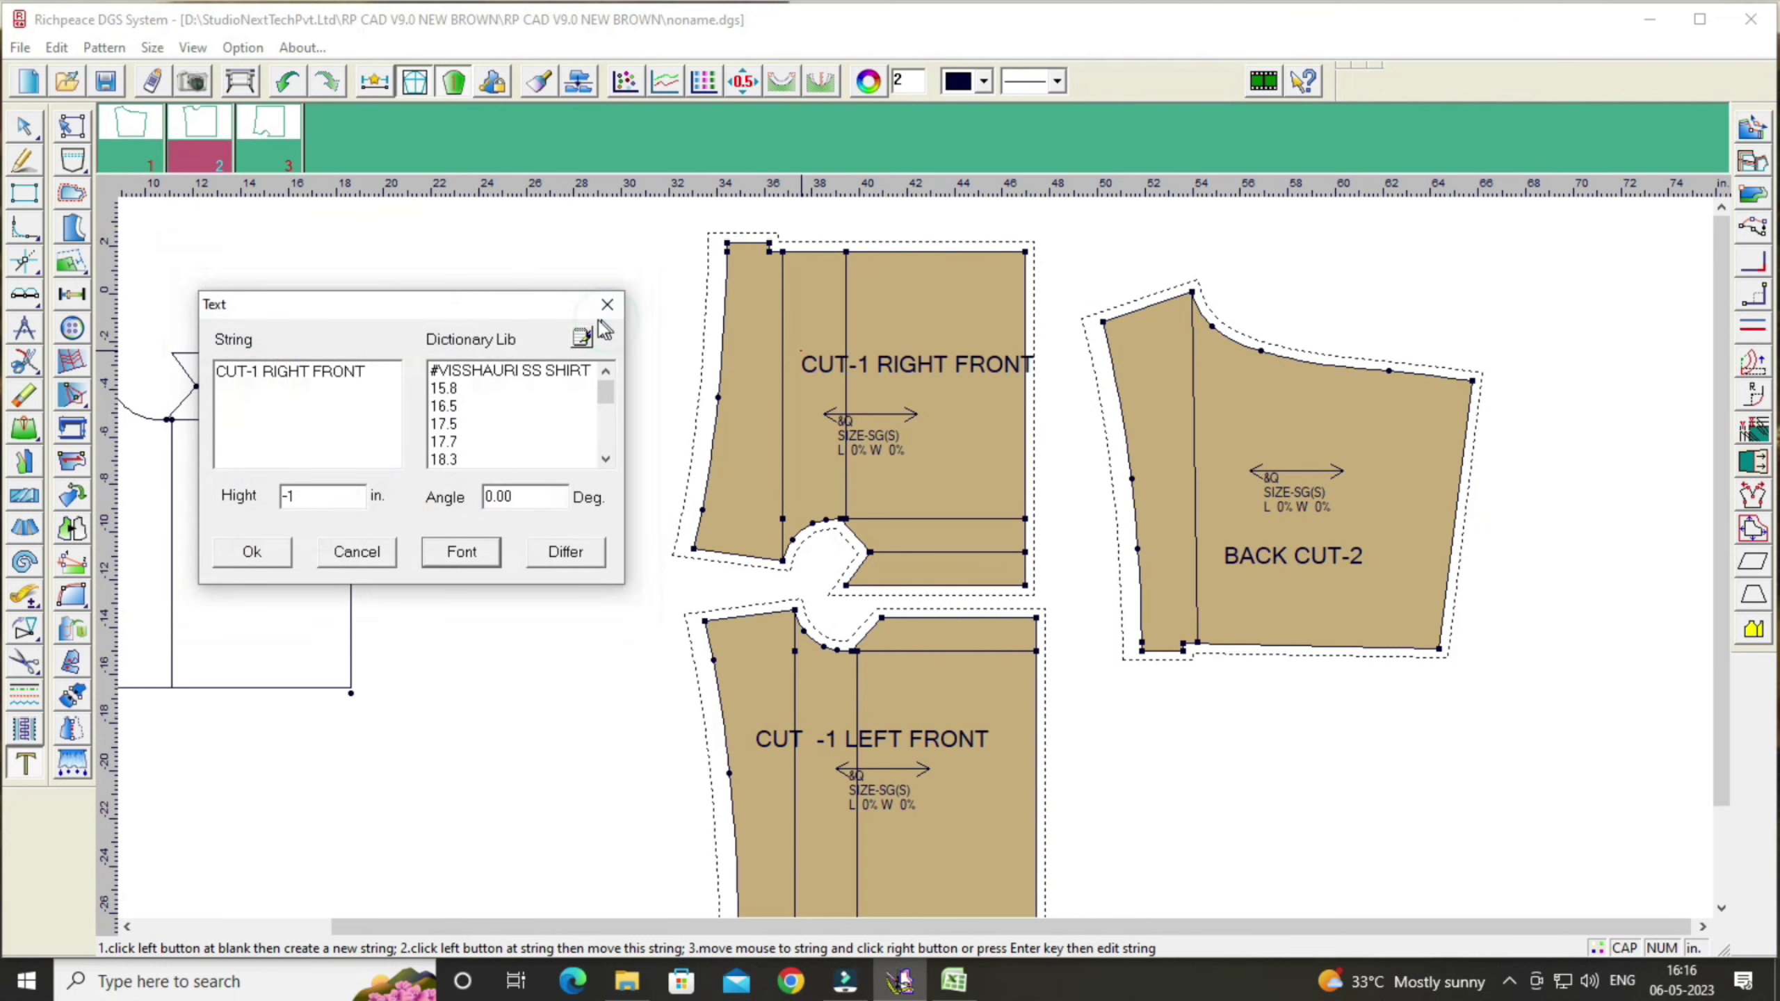
left_click(607, 304)
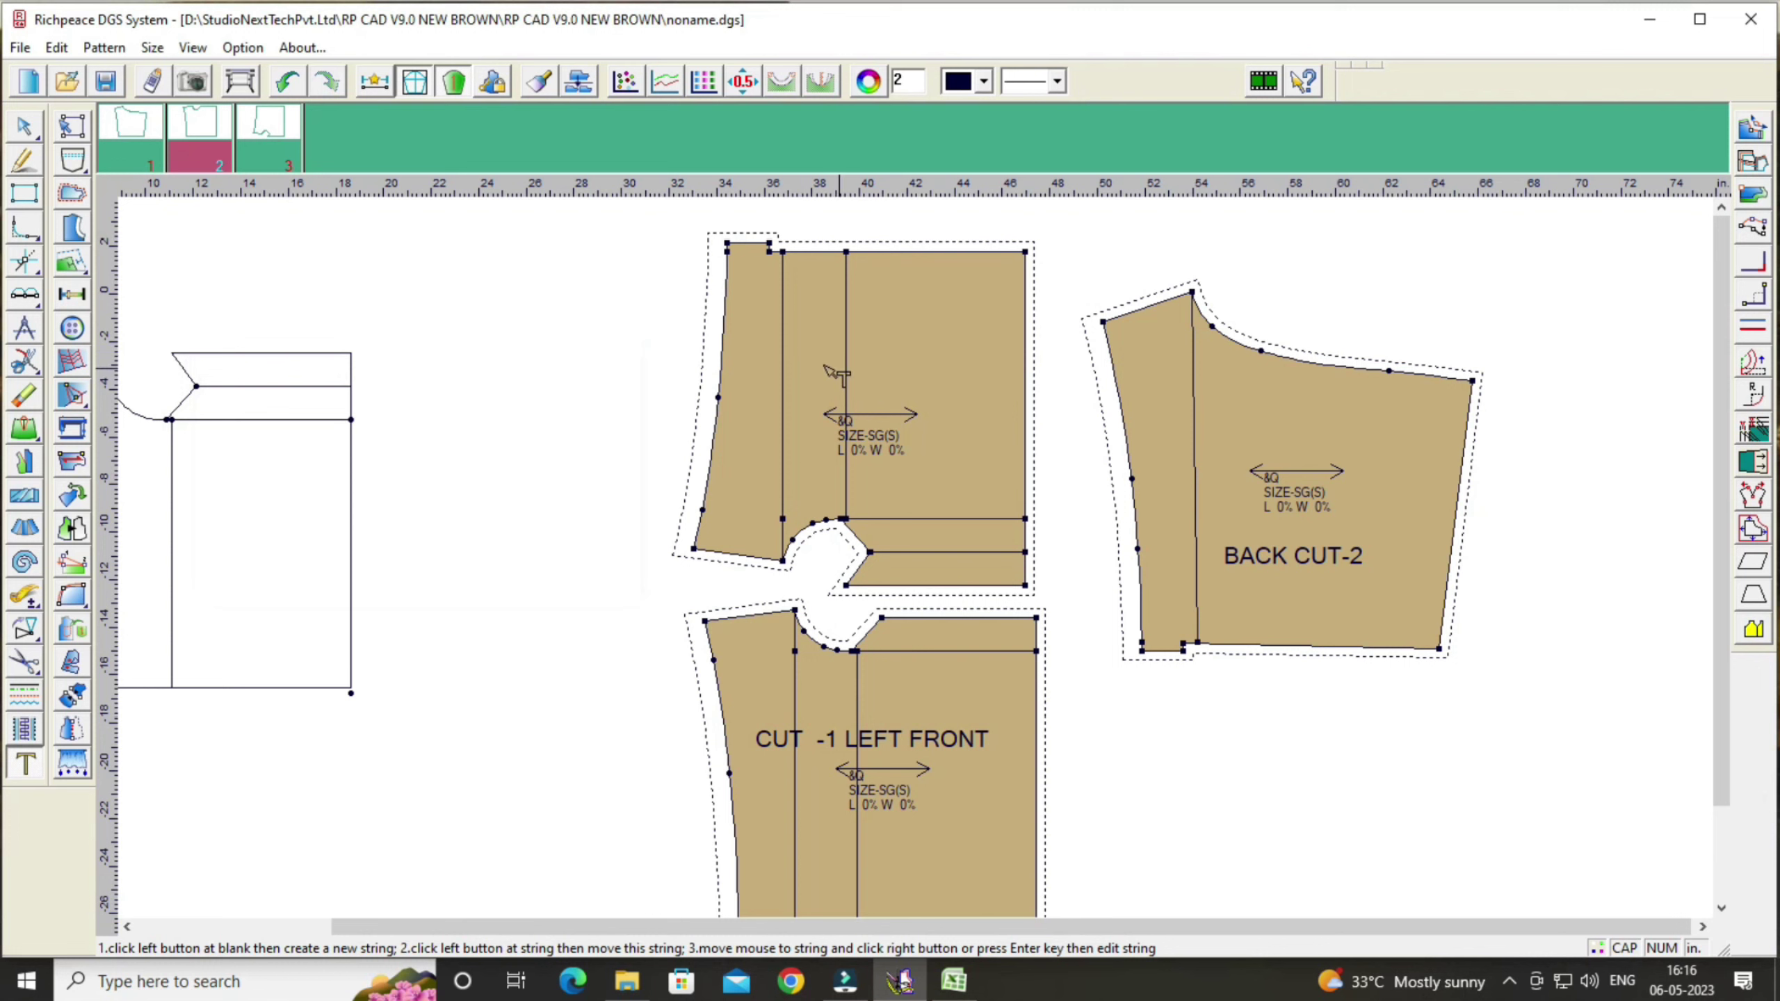
left_click(284, 91)
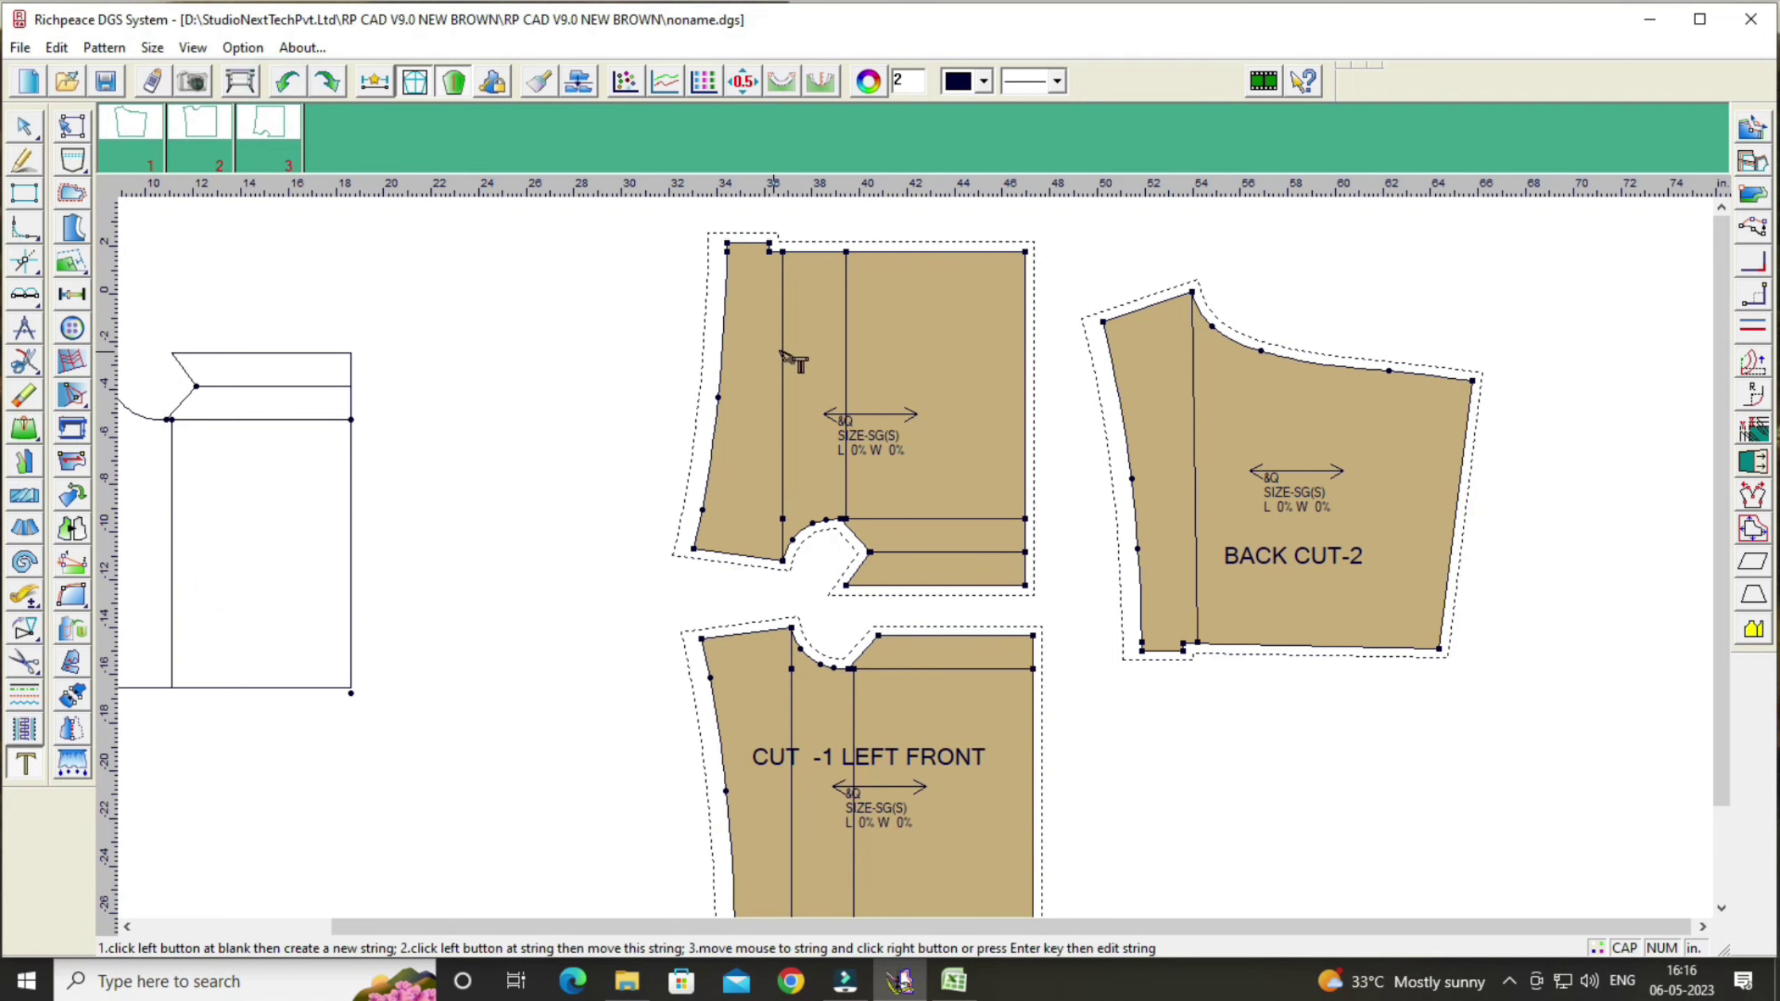
Step: Label the right front piece 'CUT-1 RIGHT FRONT' at font size 72
left_click(760, 359)
left_click_drag(816, 426, 256, 405)
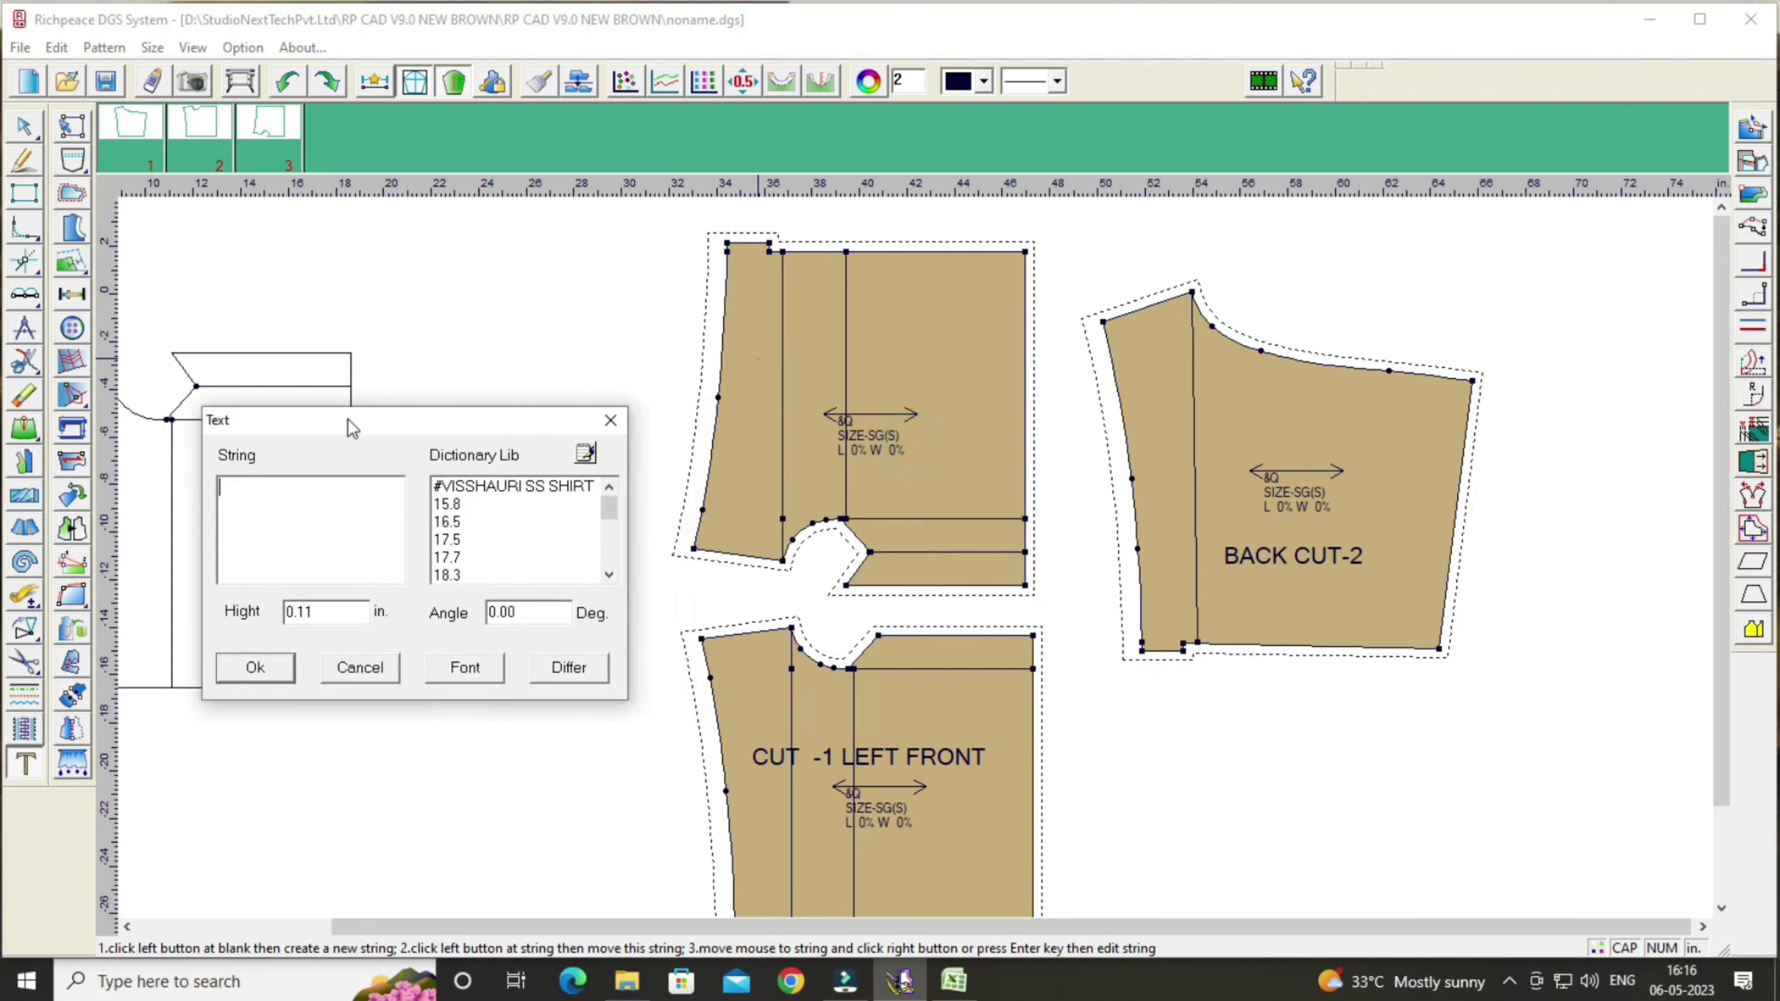
left_click(259, 492)
type("CUT-1 RIGHT FRONT")
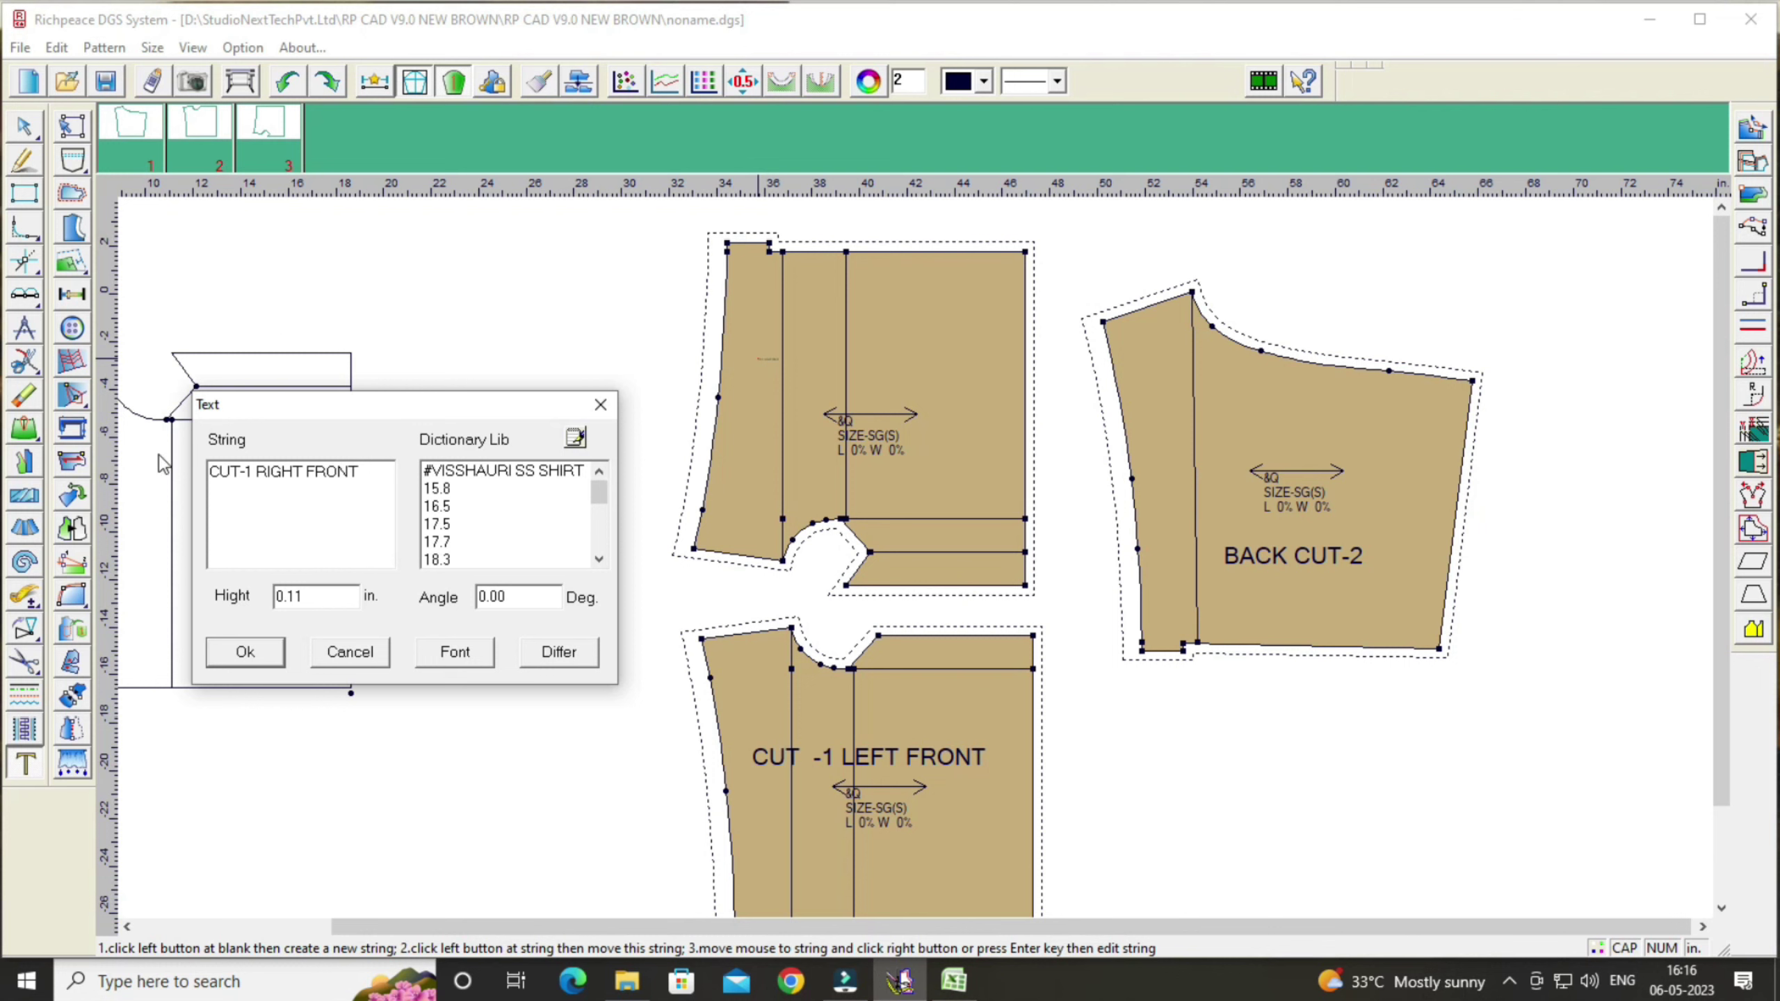
left_click(455, 652)
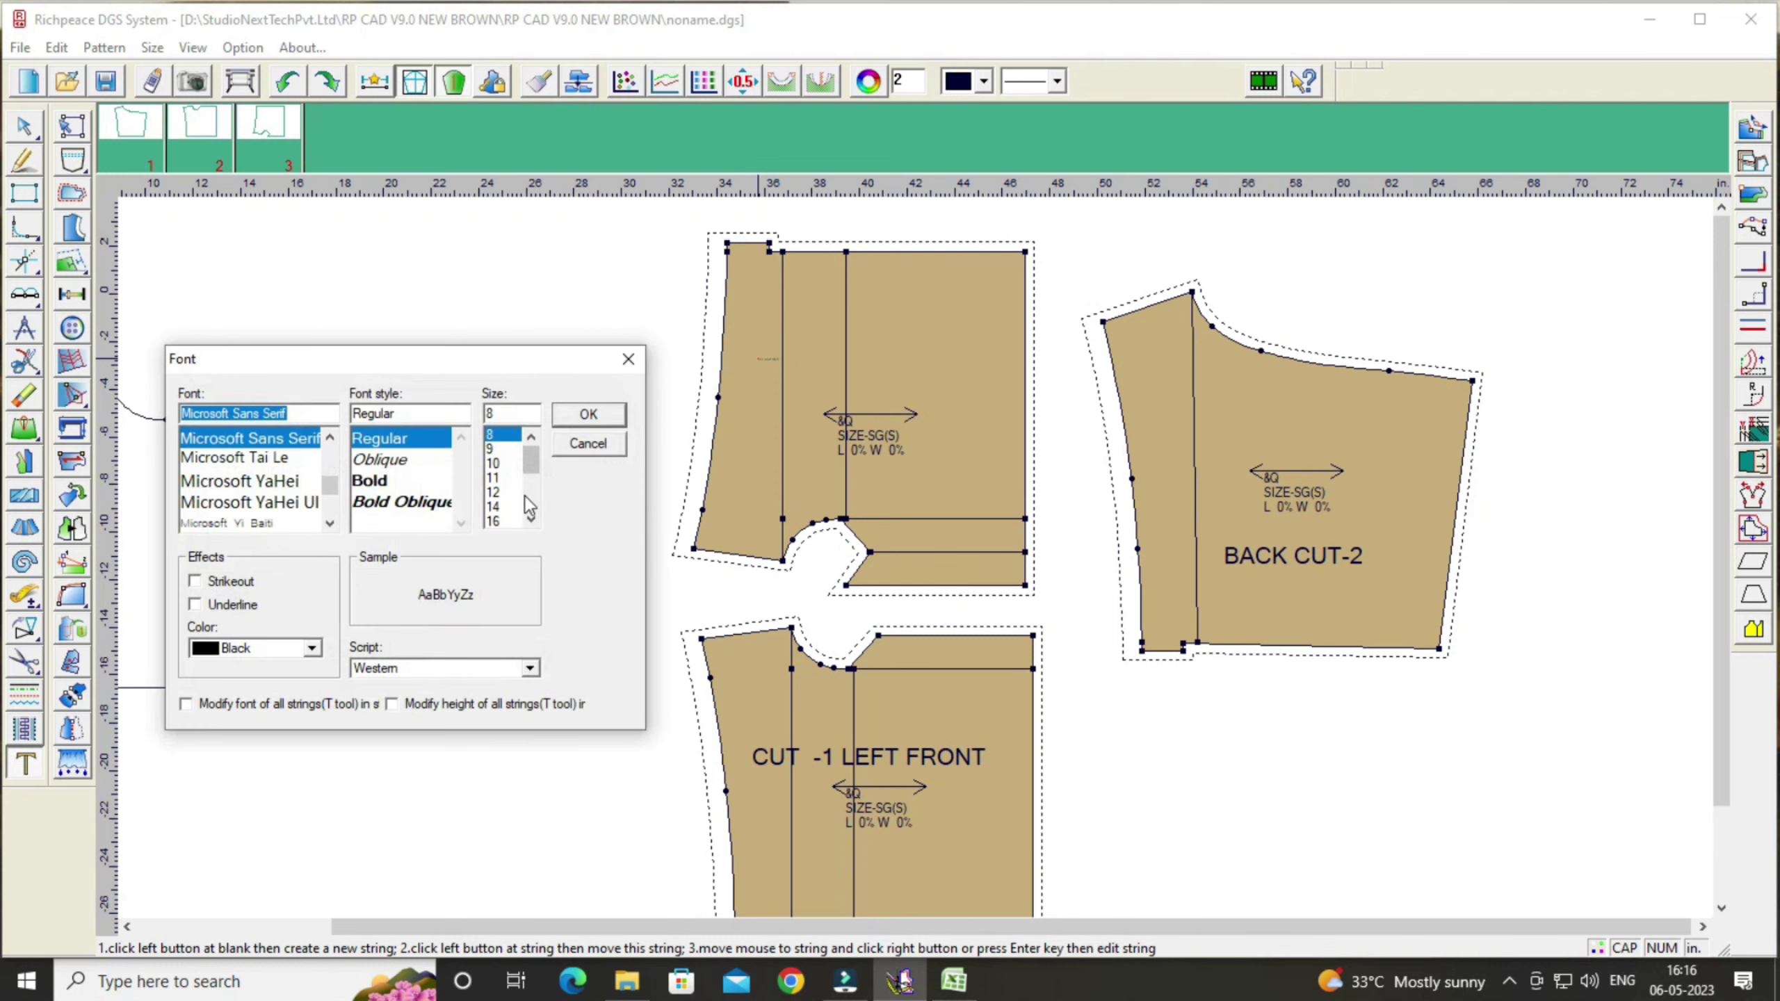
scroll(511, 523, "down", 3)
left_click(496, 521)
left_click(588, 412)
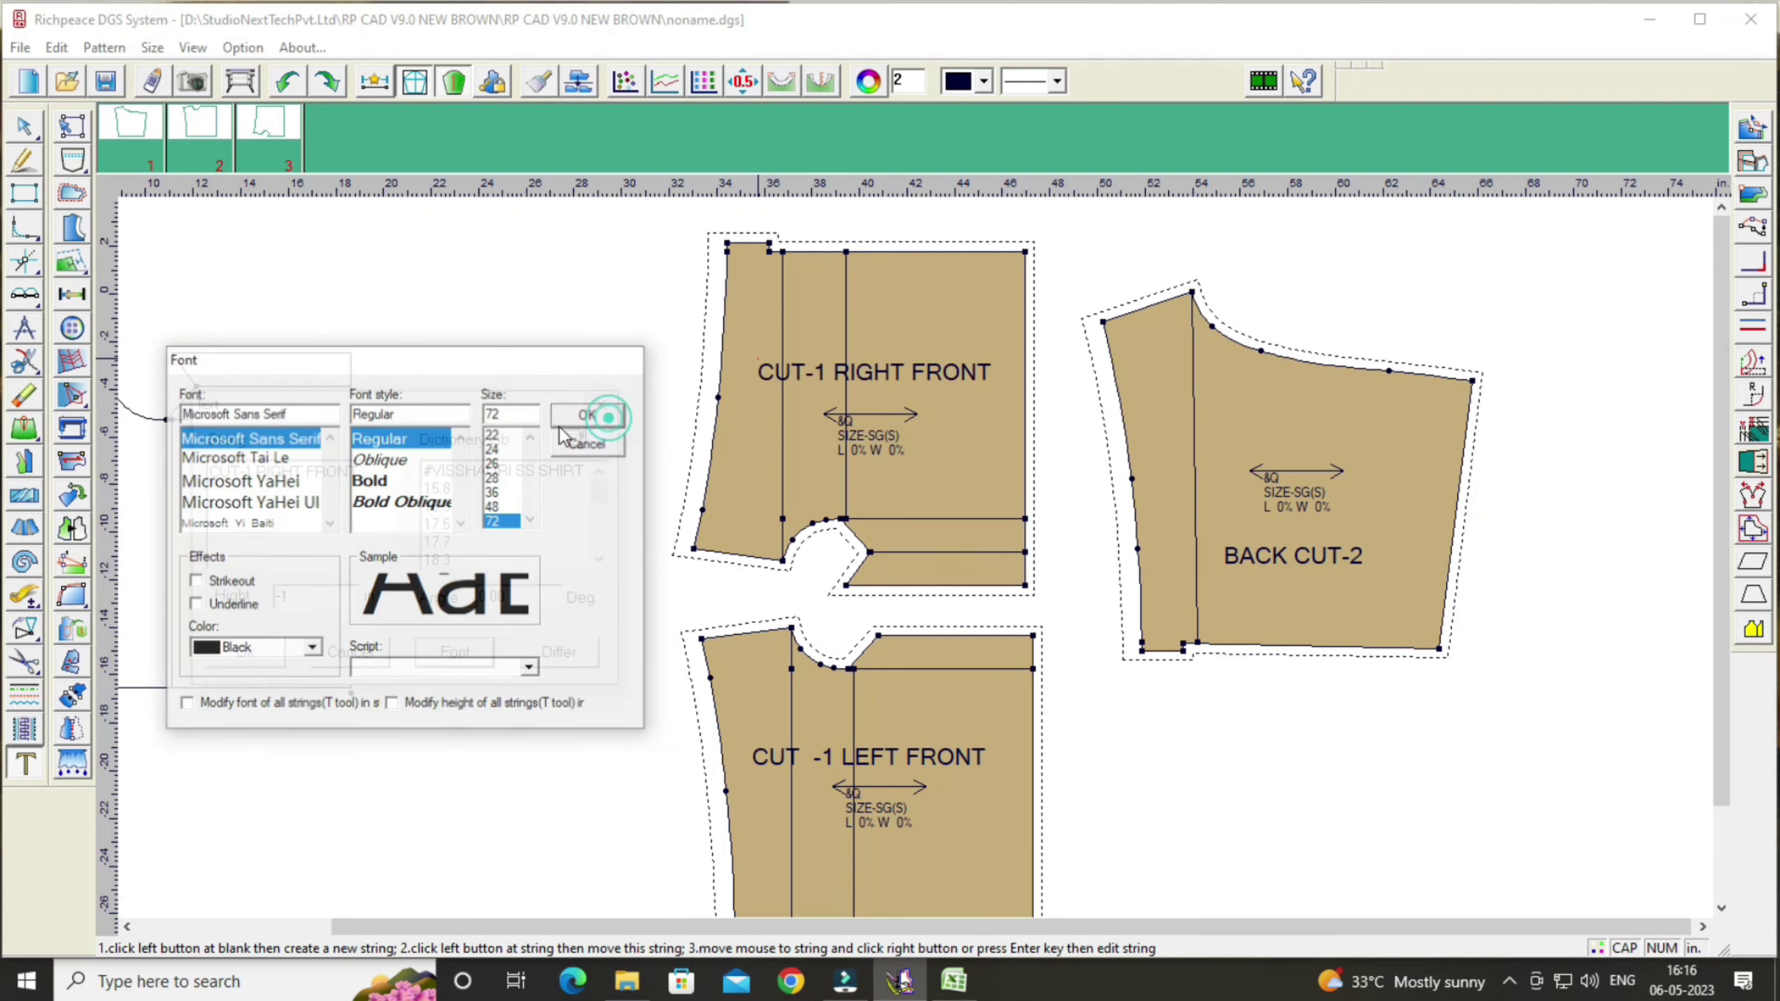
left_click(253, 648)
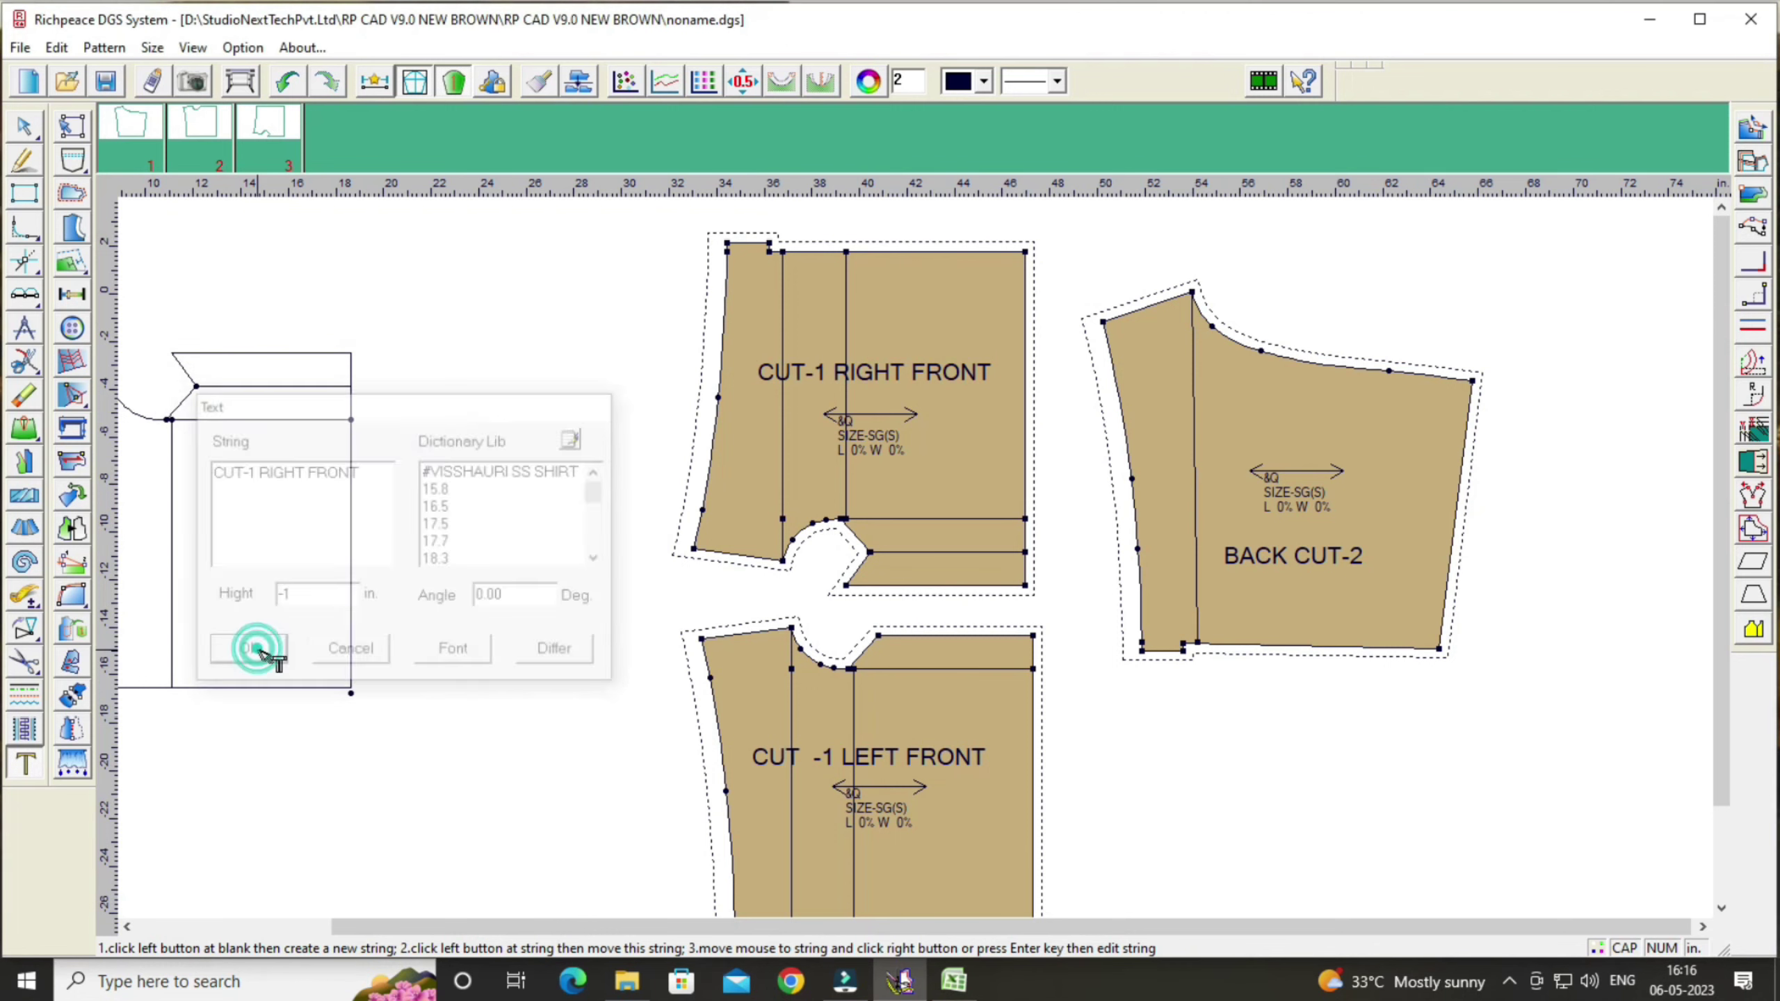
Step: Move the right front piece slightly right and down into place
right_click(518, 361)
left_click(655, 379)
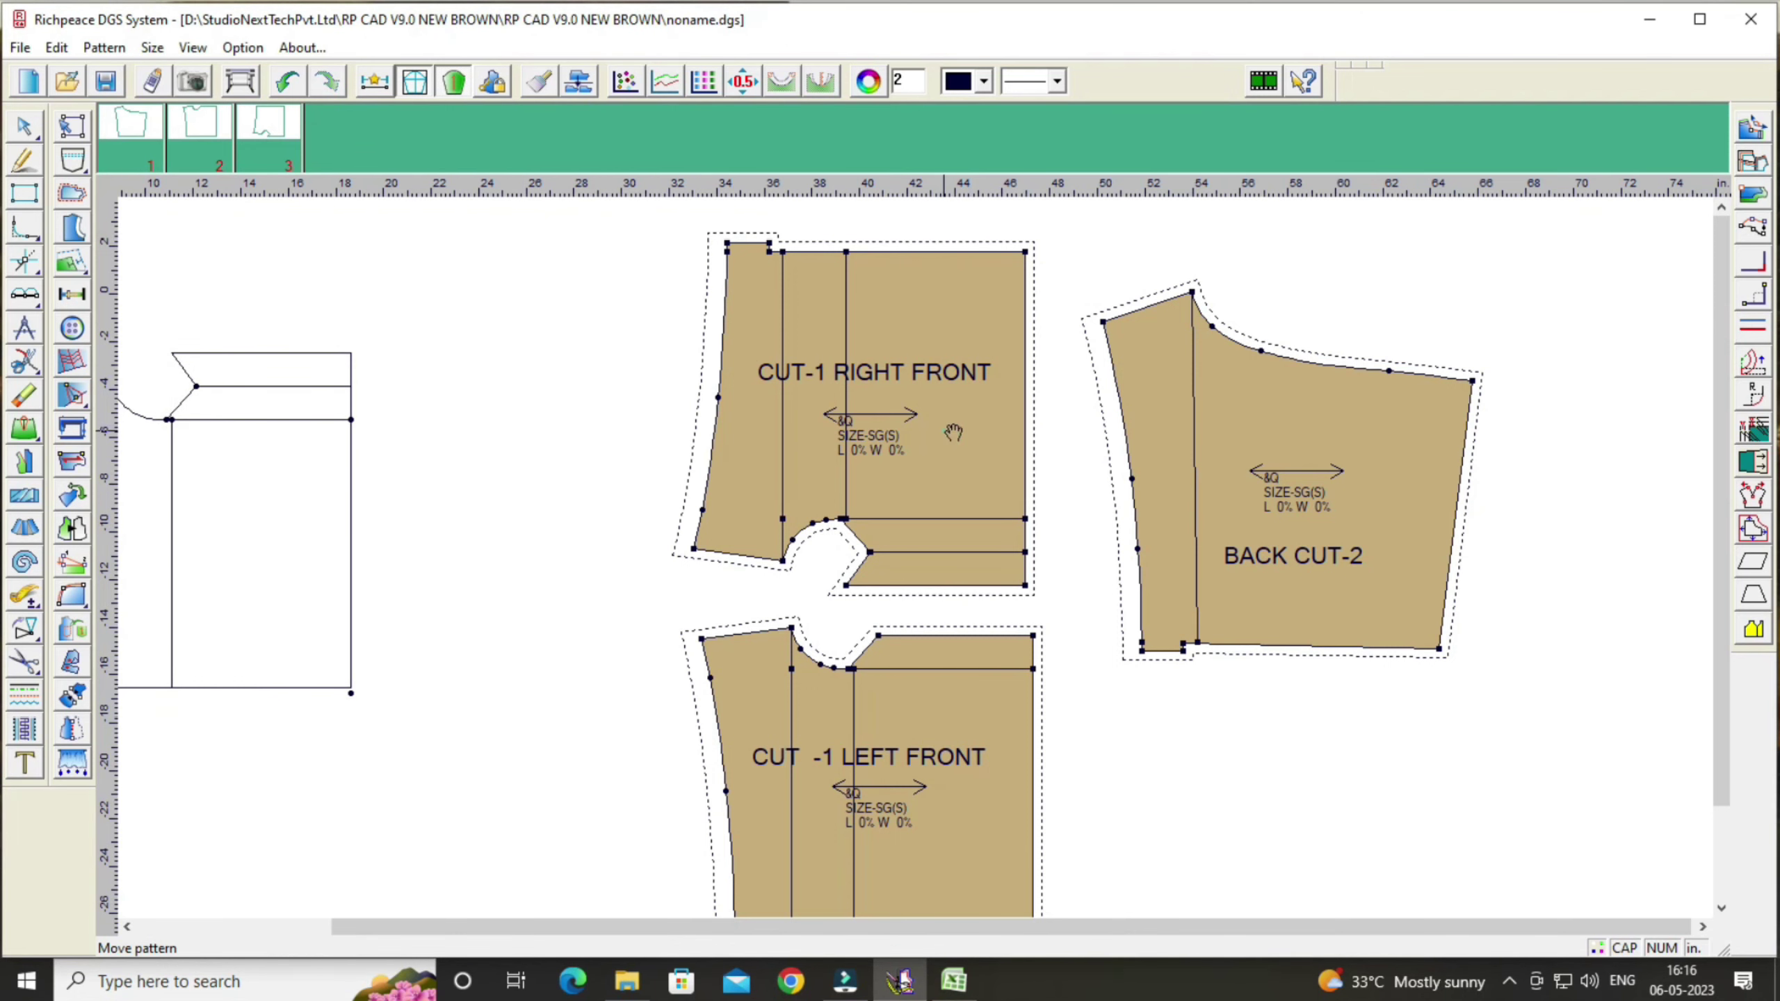
left_click_drag(949, 425, 970, 473)
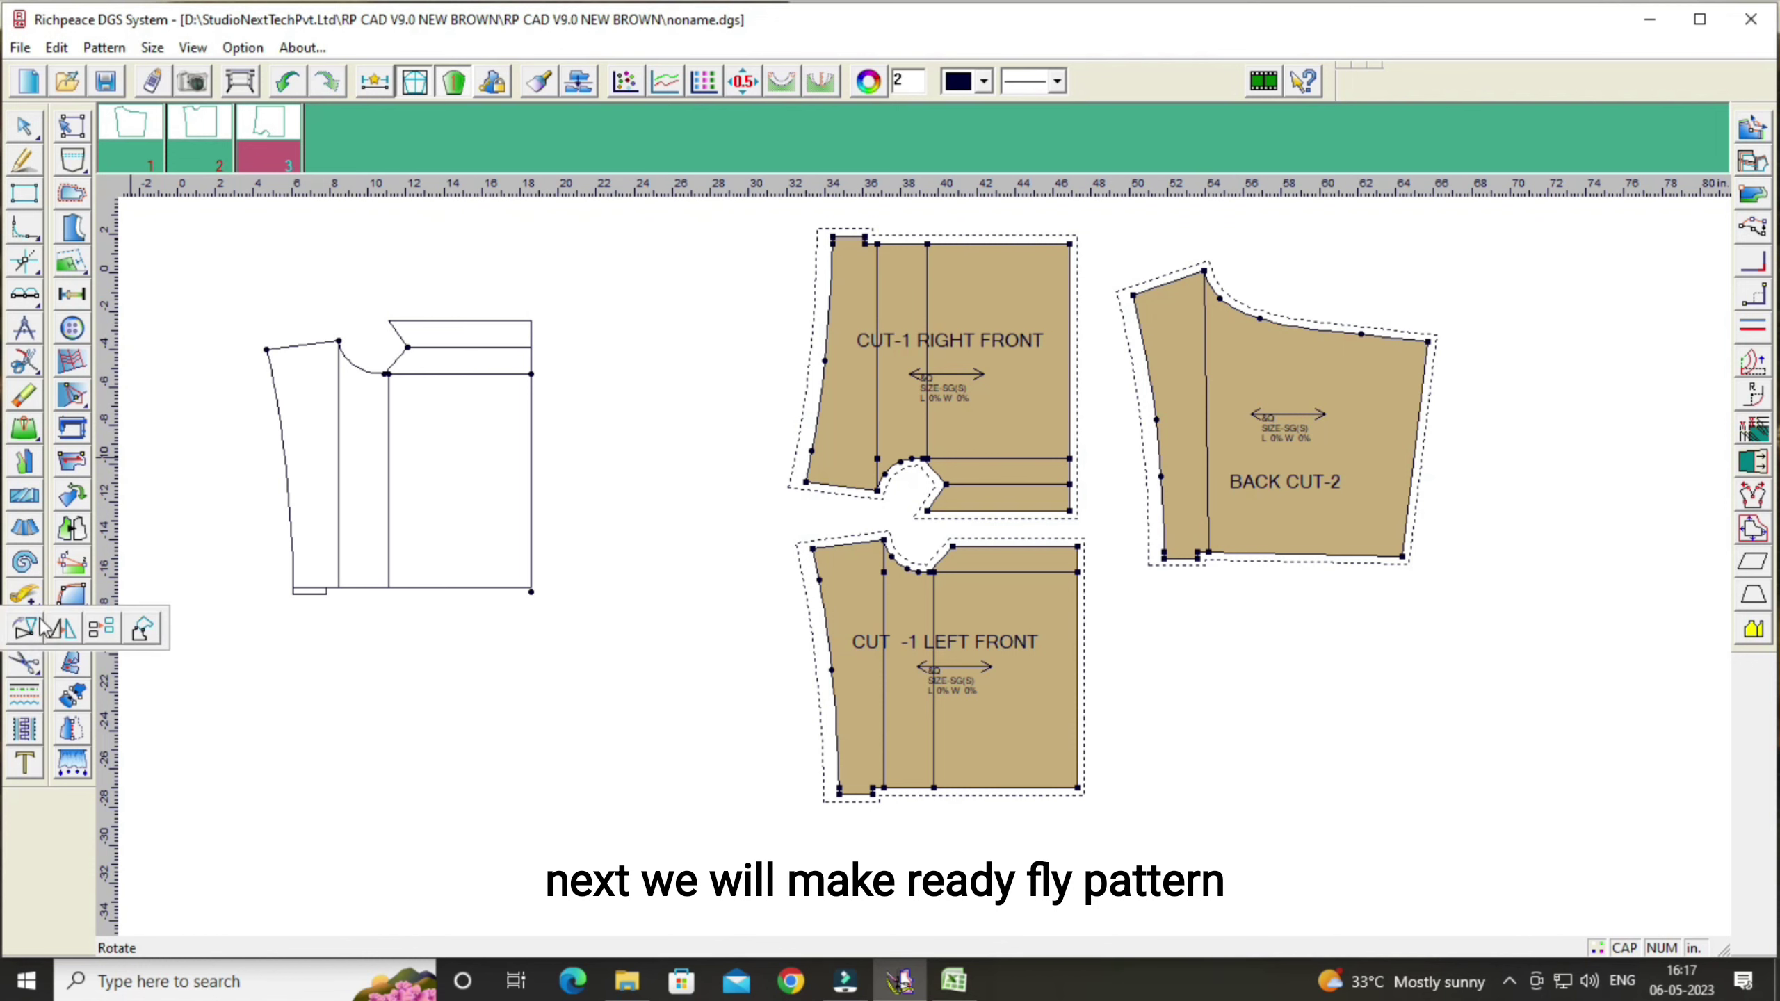
Step: Cut the band lines across the front draft into new pattern piece 4
left_click(24, 662)
scroll(468, 370, "up", 2)
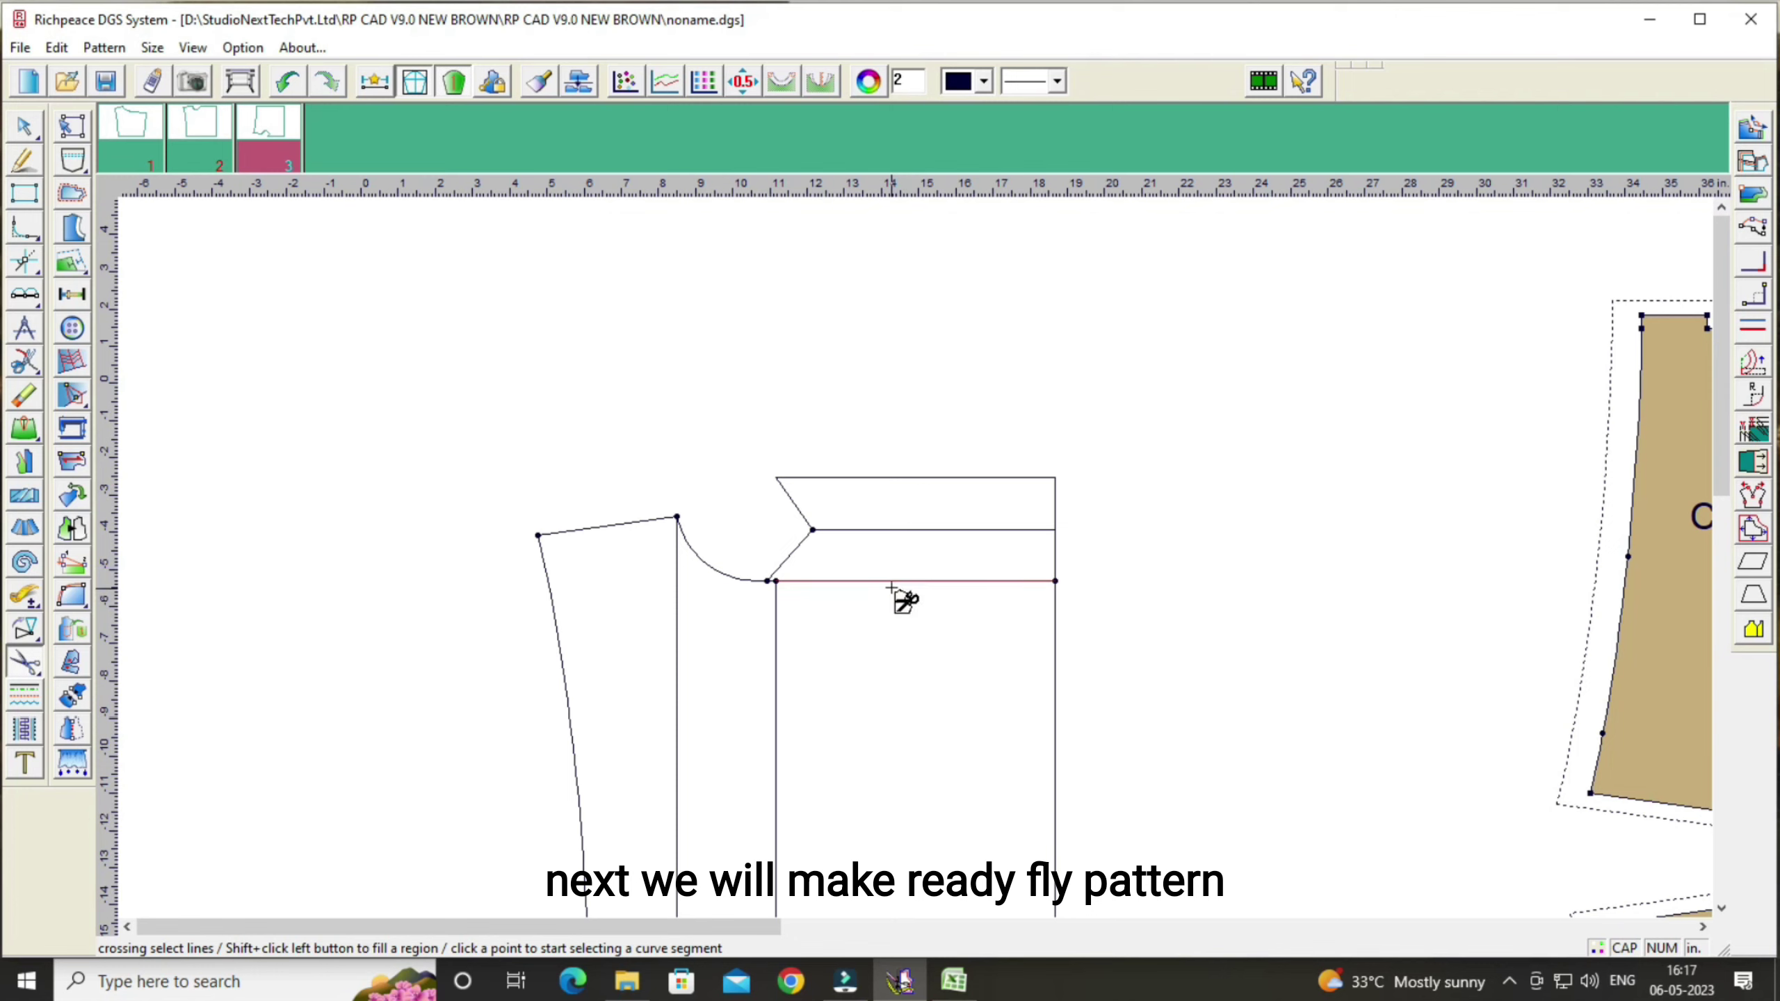
left_click(890, 583)
left_click(860, 530)
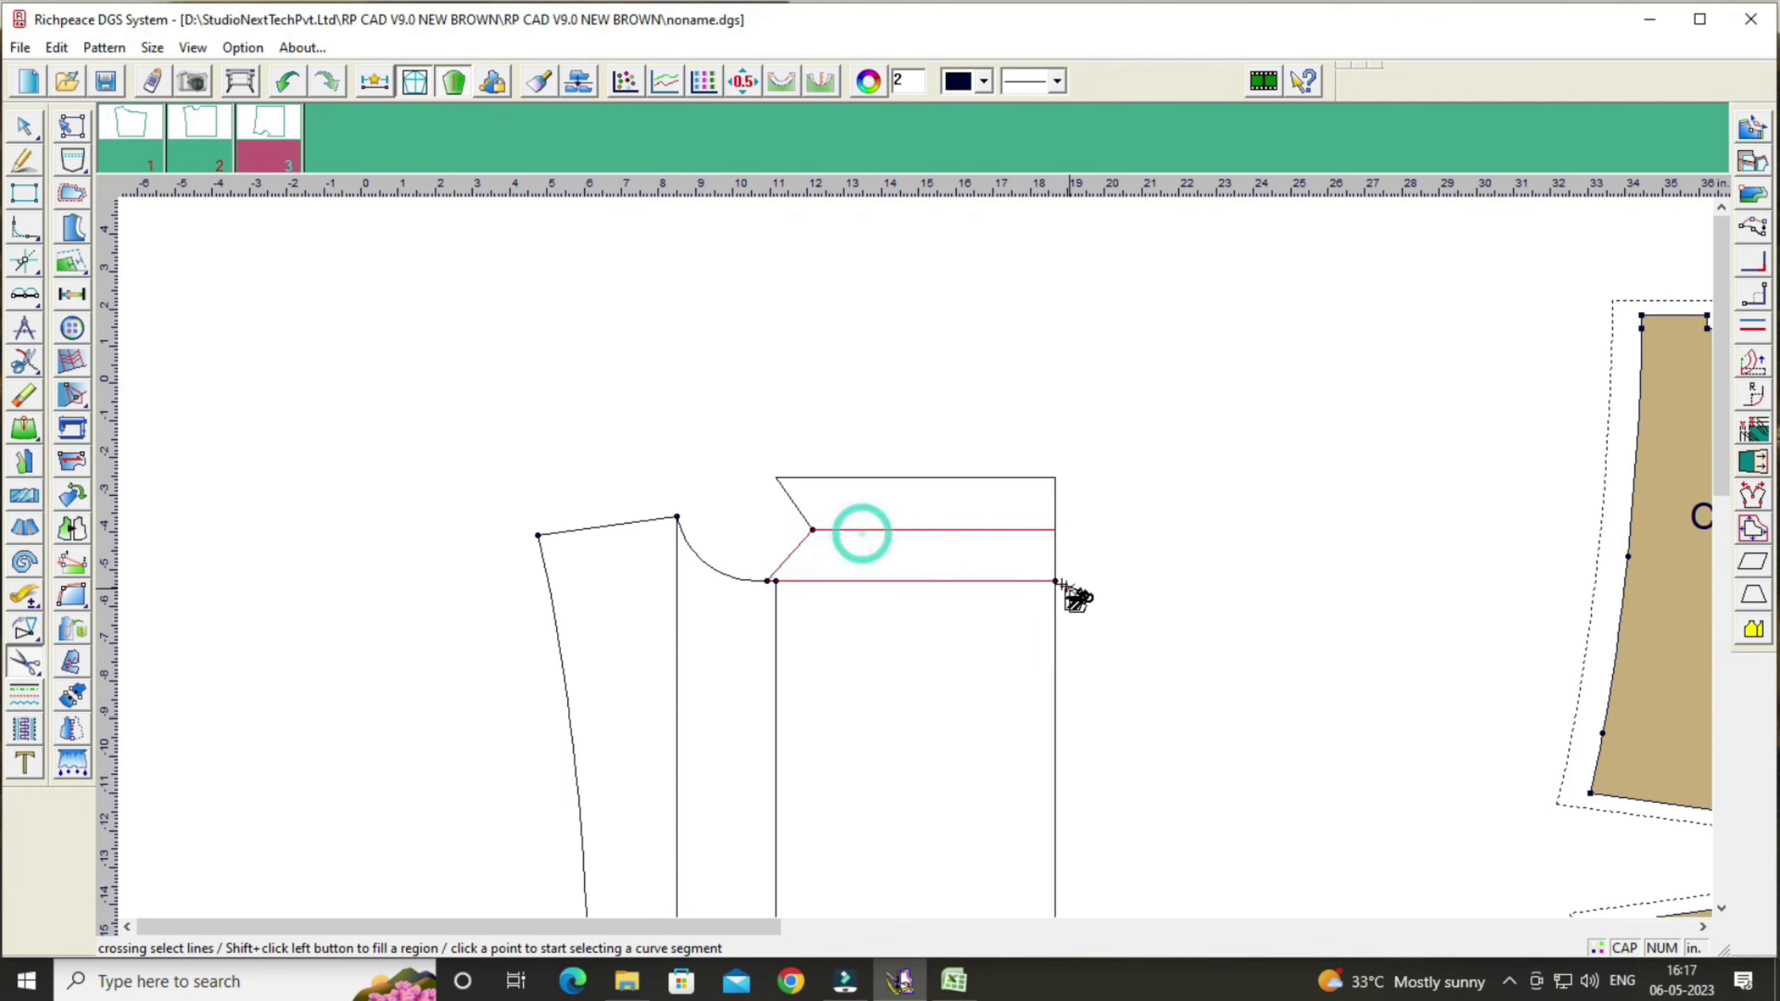
left_click(1054, 565)
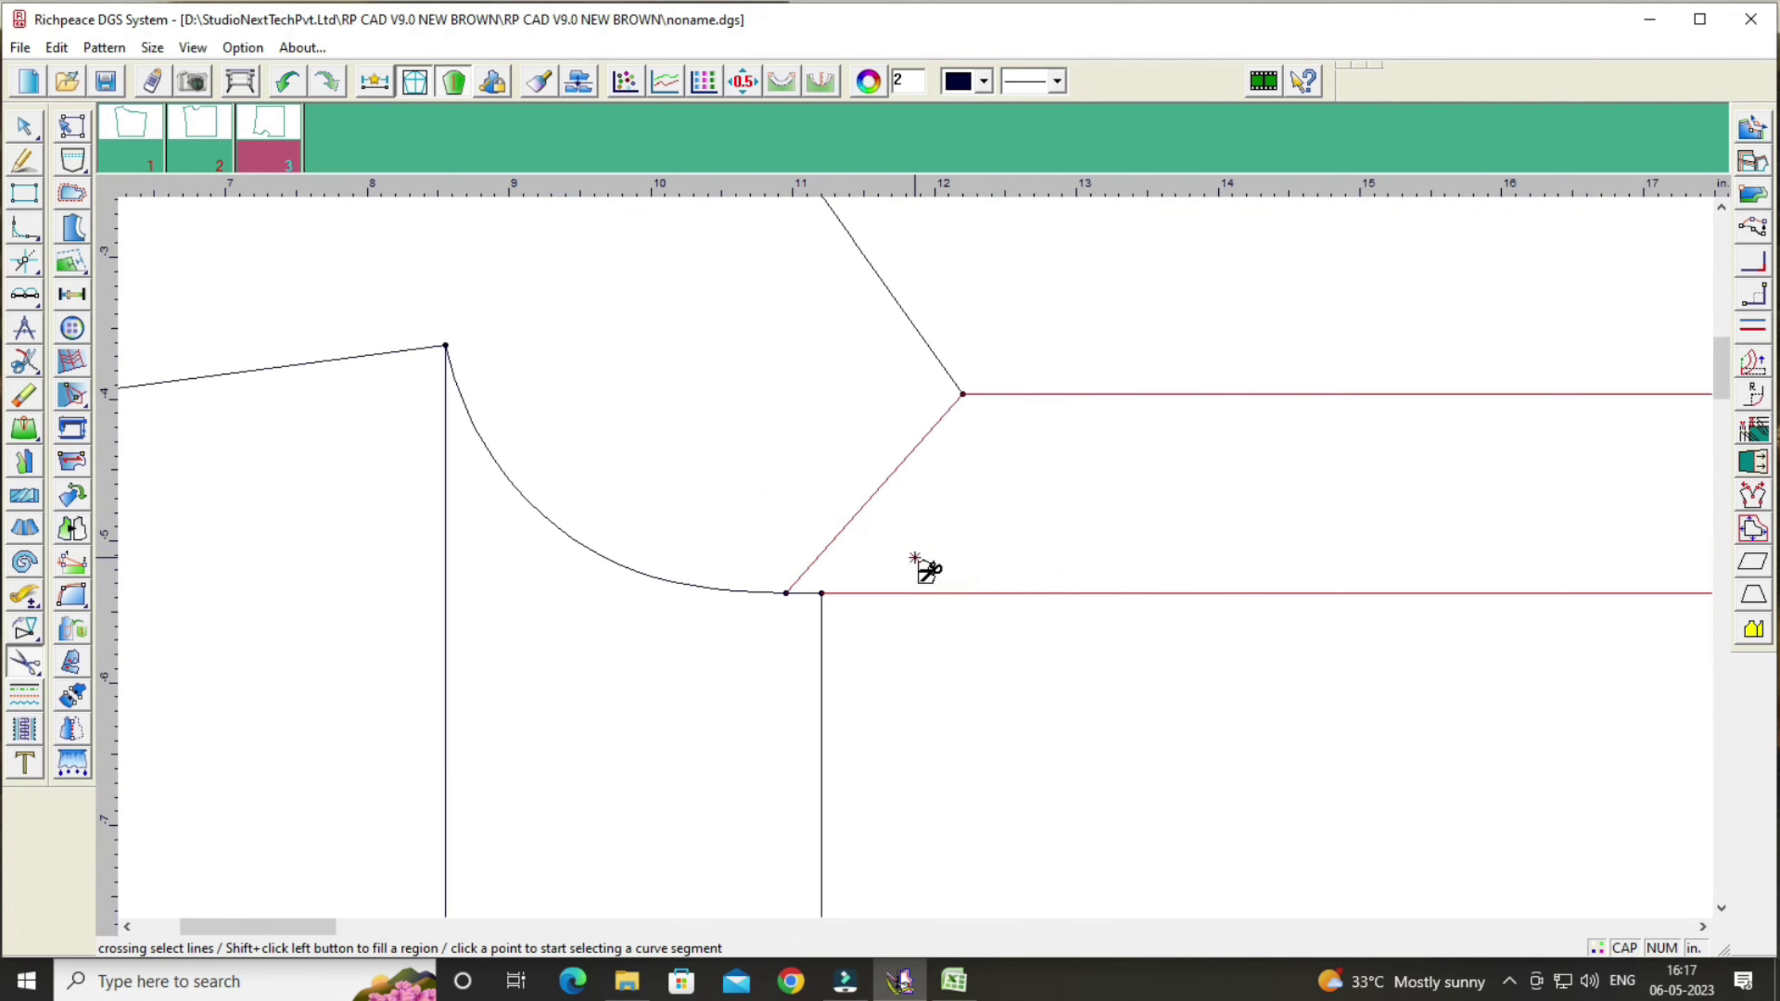
scroll(911, 568, "up", 3)
left_click(809, 594)
scroll(932, 597, "down", 5)
right_click(1263, 509)
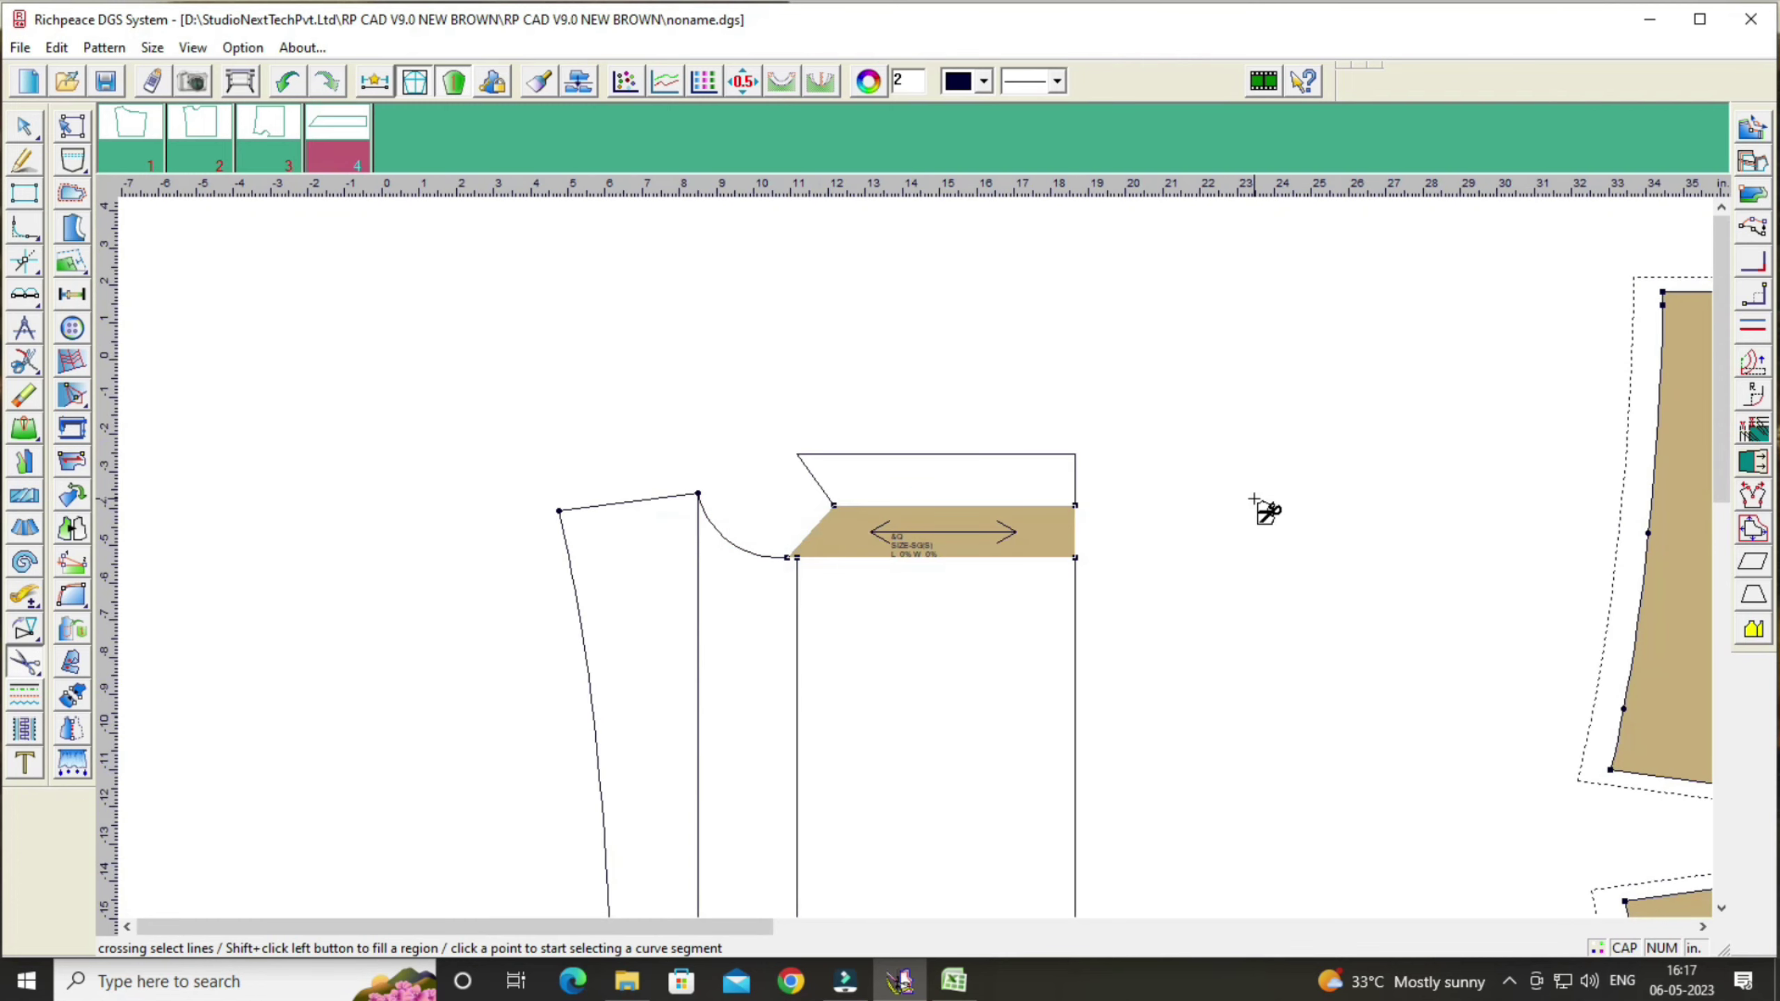
Step: Move the new strip piece to sit just above the right front
right_click(1312, 536)
left_click(1430, 582)
scroll(911, 562, "down", 3)
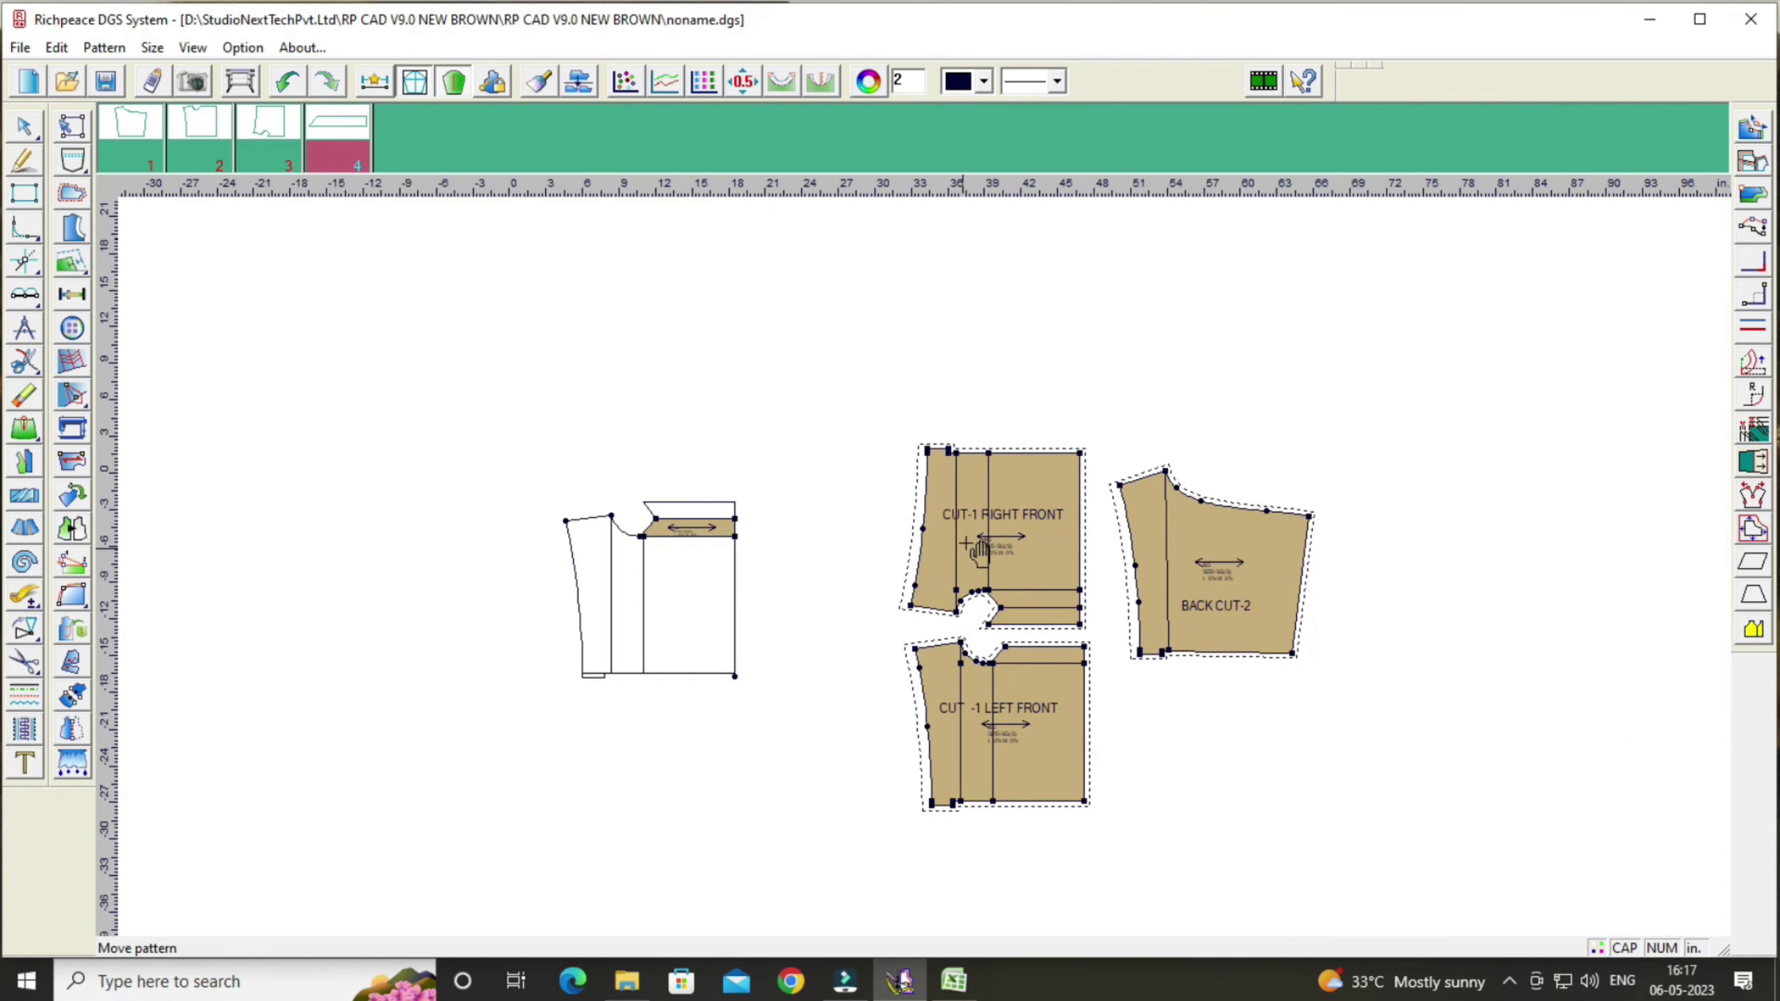
scroll(1013, 532, "up", 2)
left_click(1057, 293)
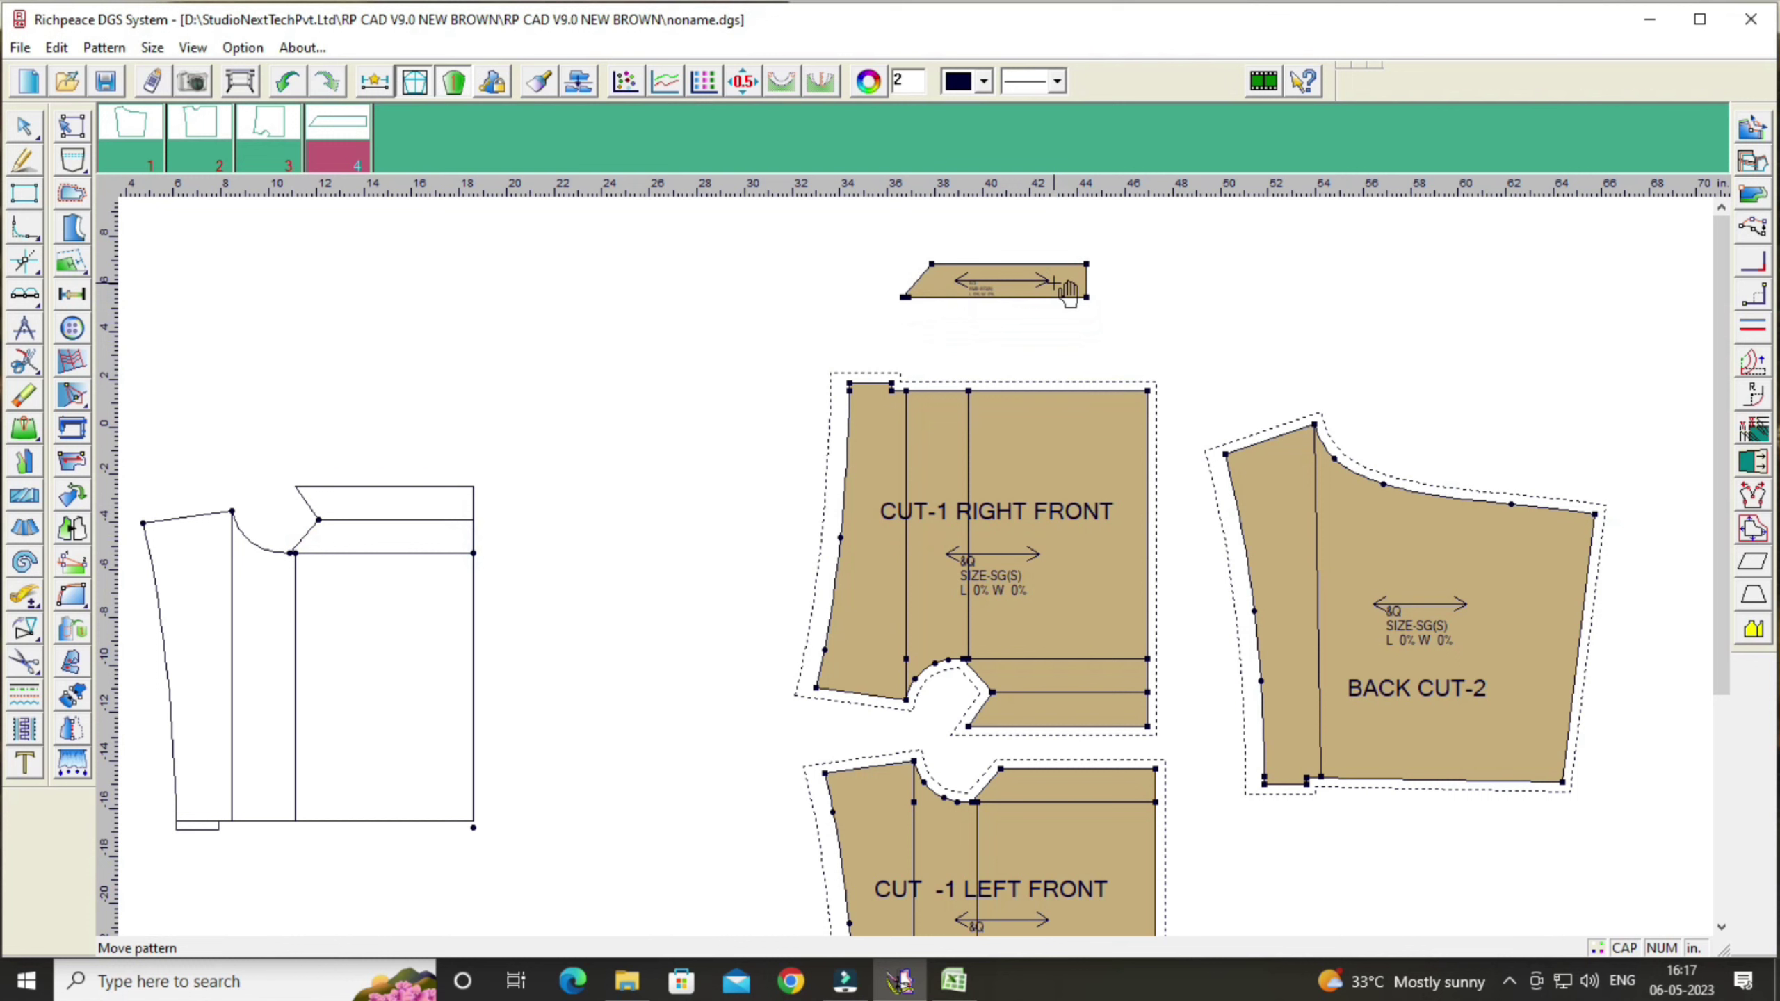
left_click(1083, 506)
left_click(1013, 280)
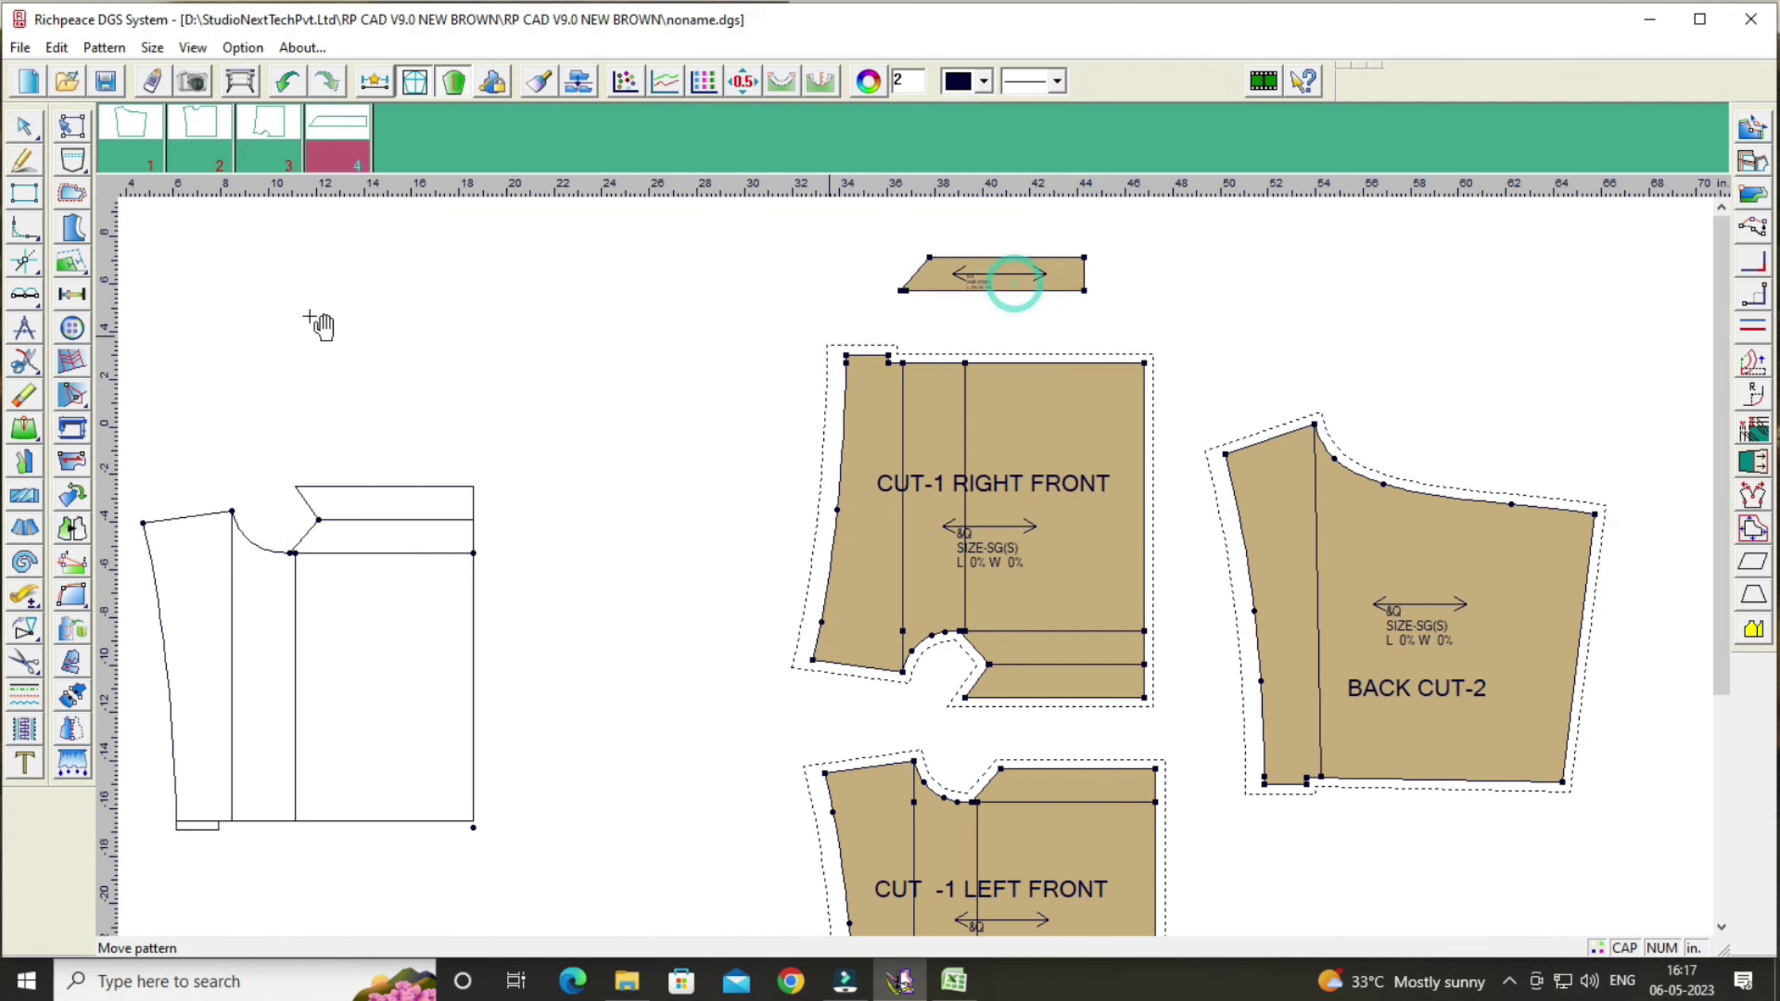
Step: Add a seam with a Fold1 of 3 at the strip's end
left_click(73, 260)
left_click(71, 193)
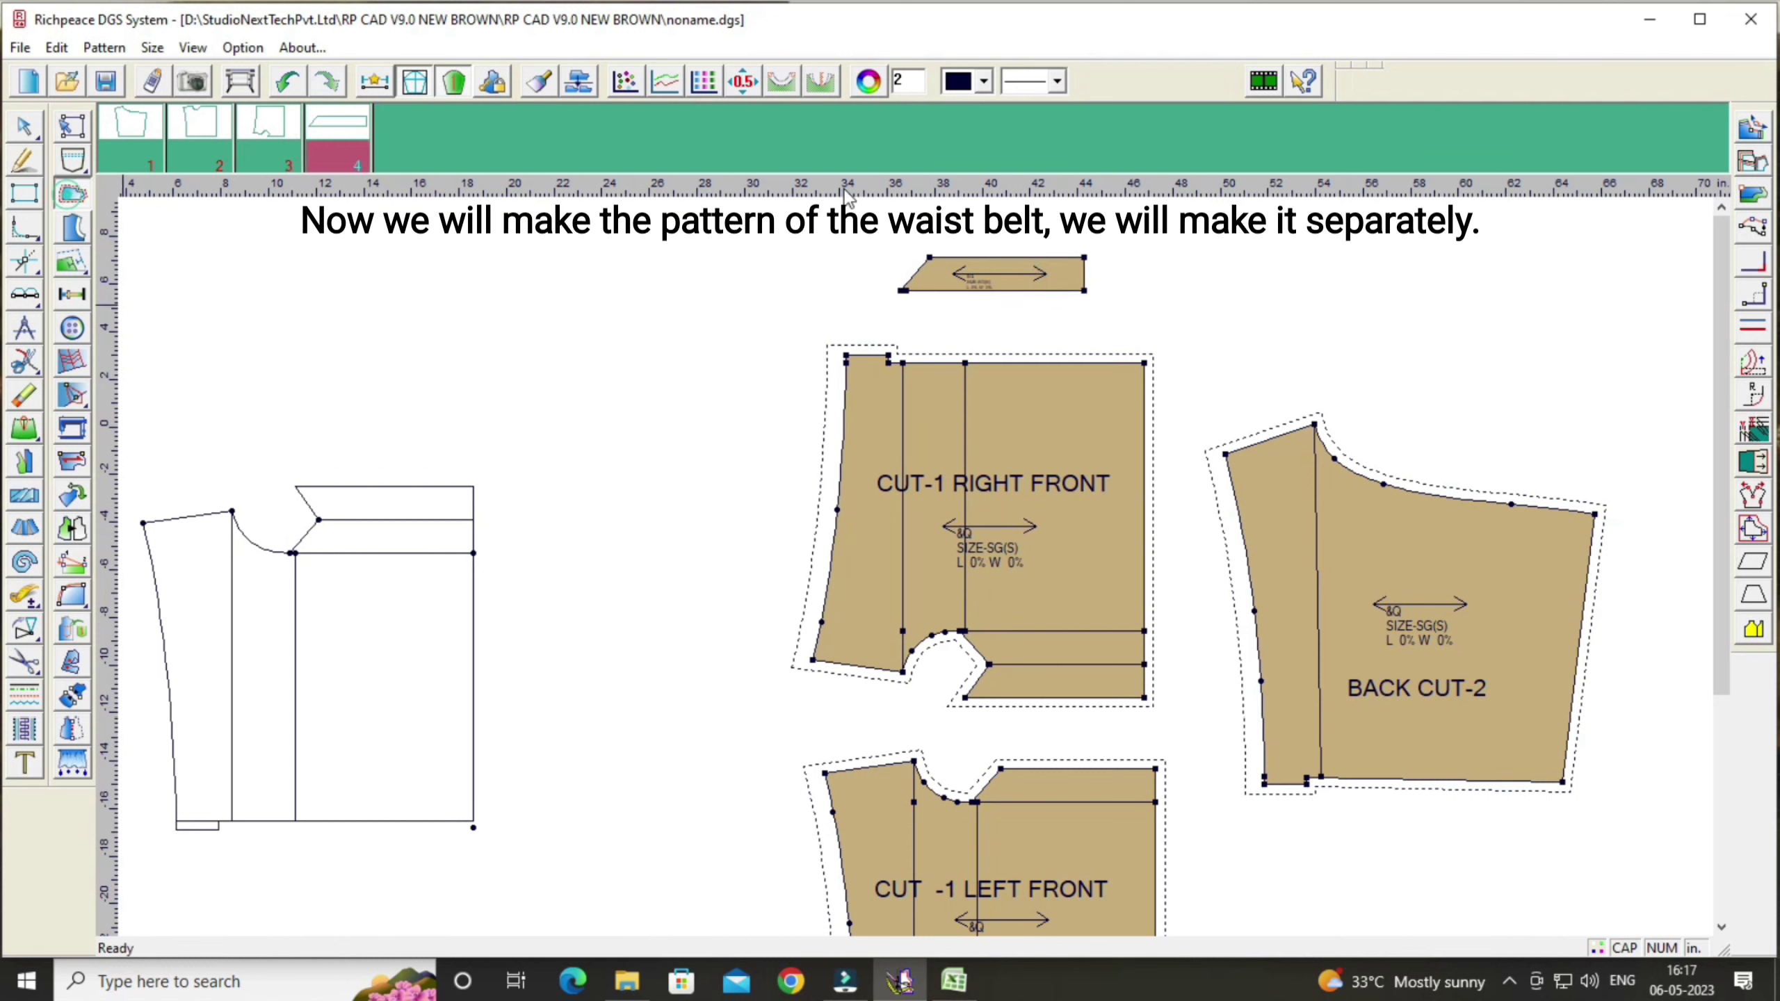
left_click(1084, 274)
left_click_drag(717, 310, 443, 302)
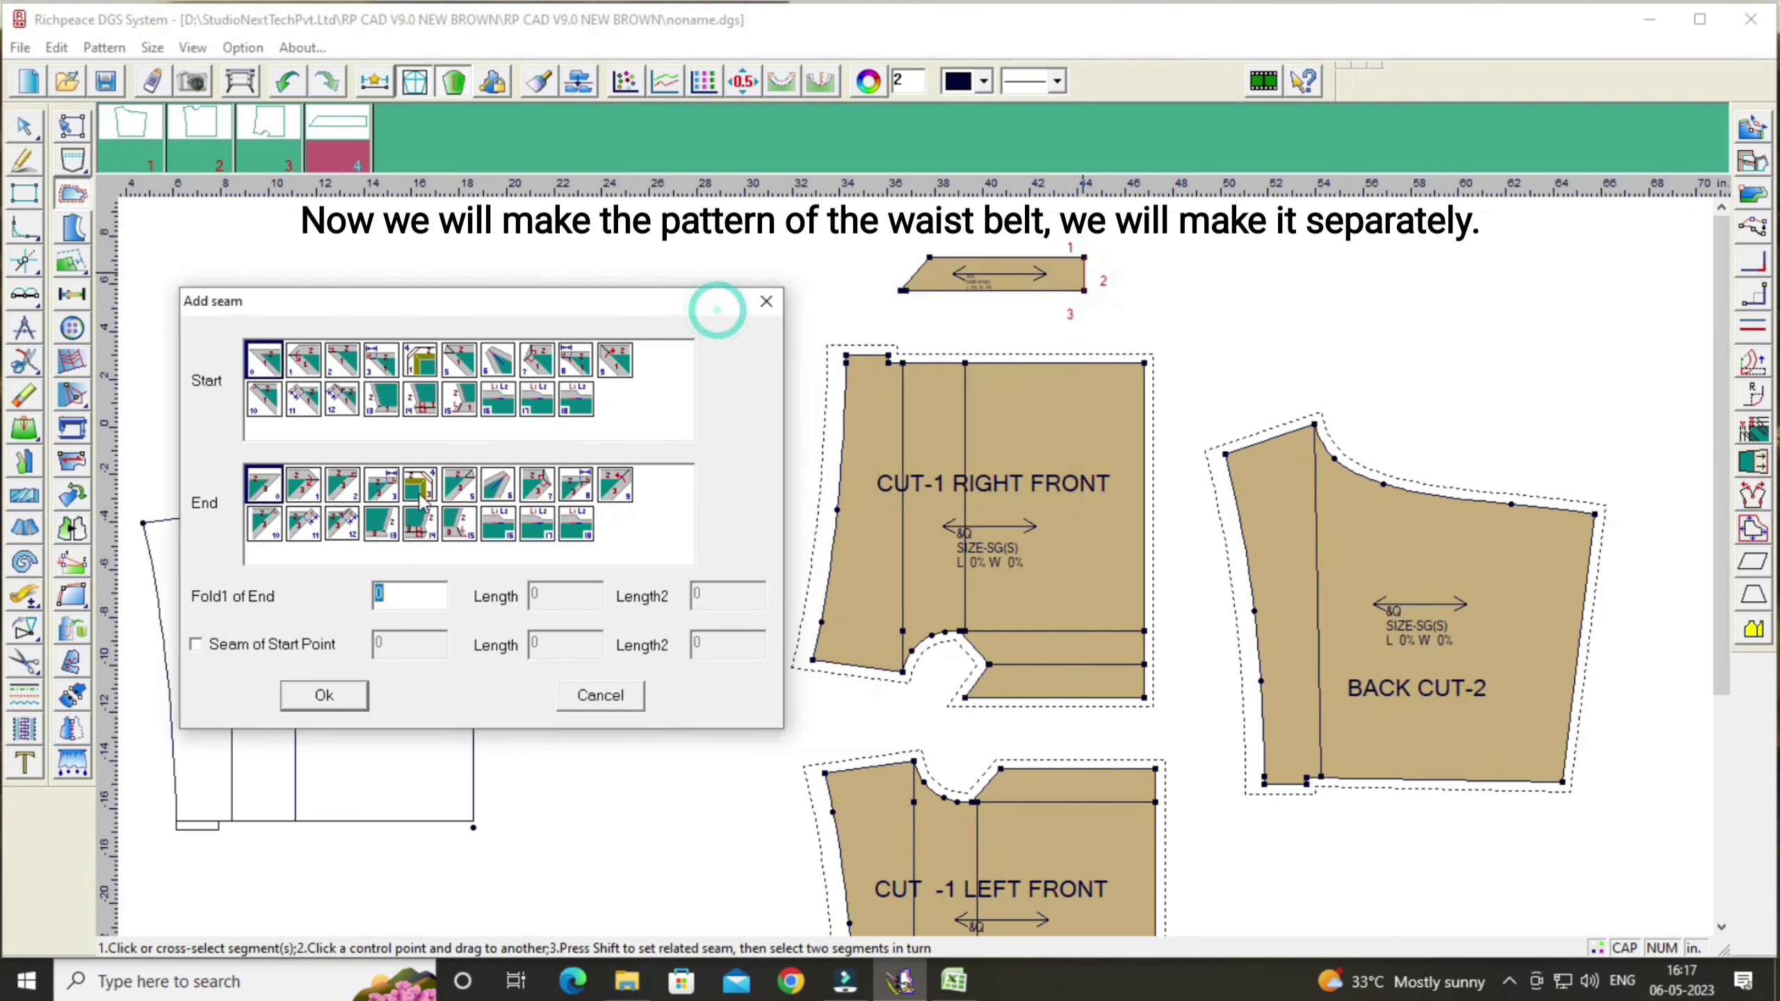
left_click(417, 596)
type("3")
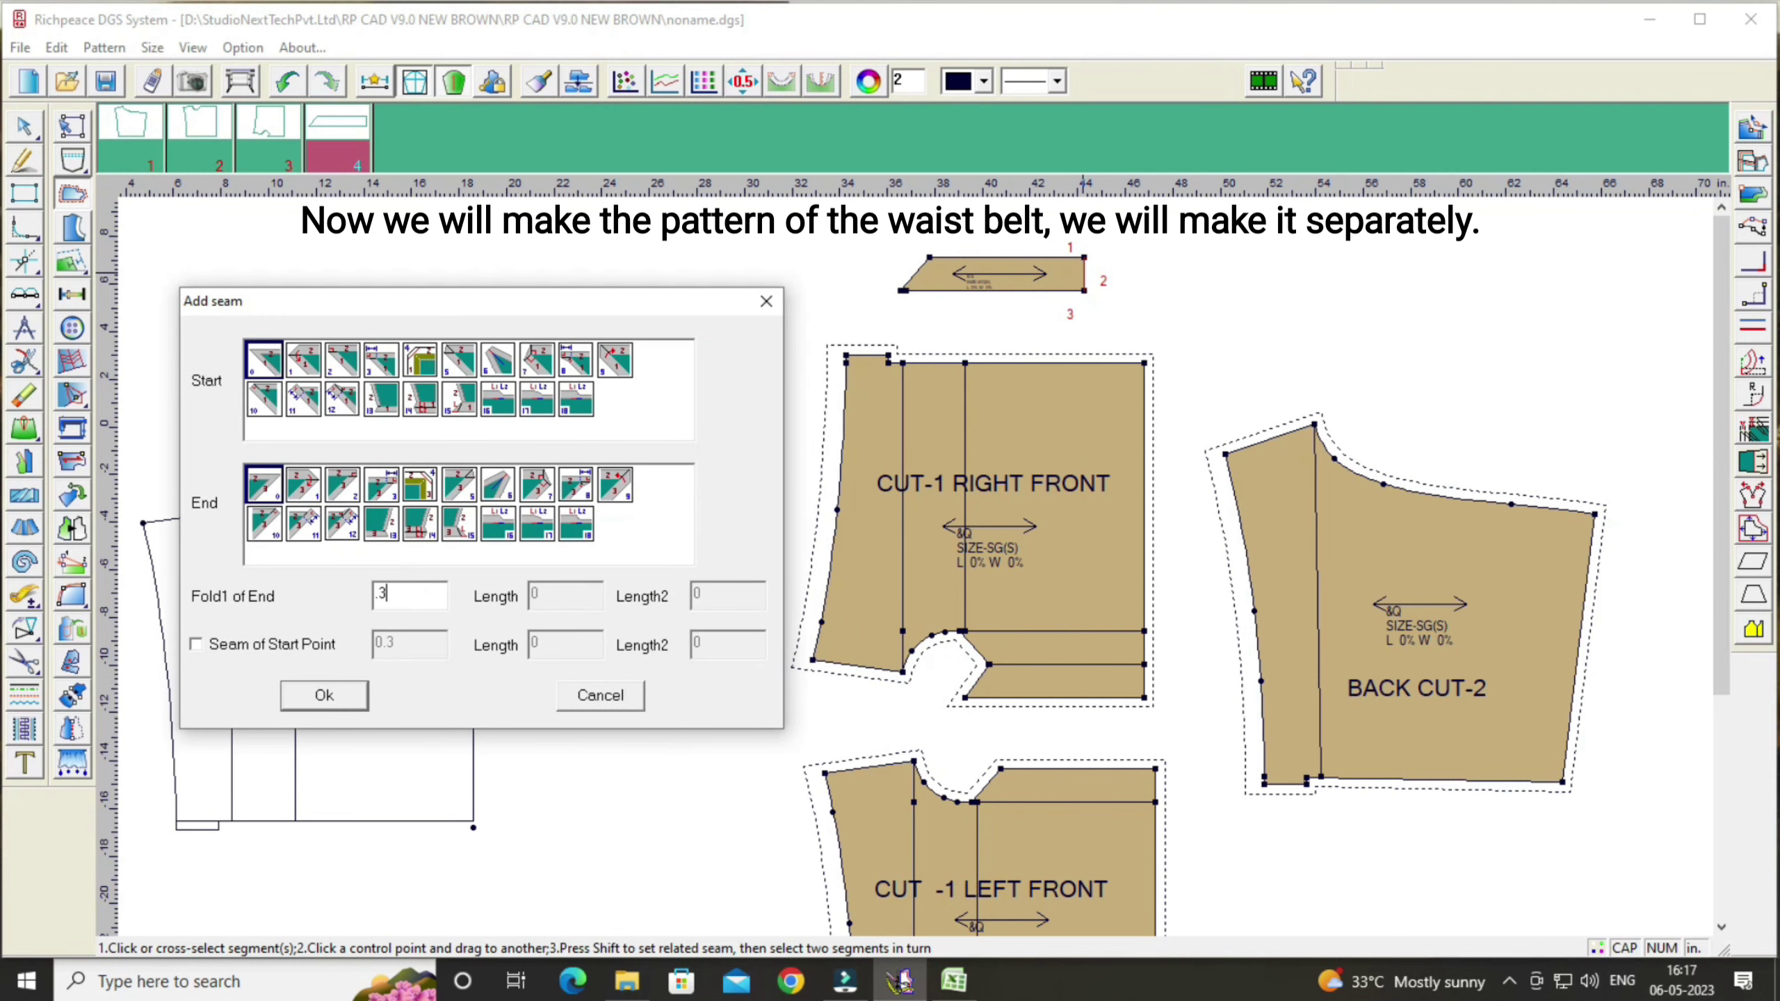
left_click(324, 695)
scroll(981, 602, "down", 1)
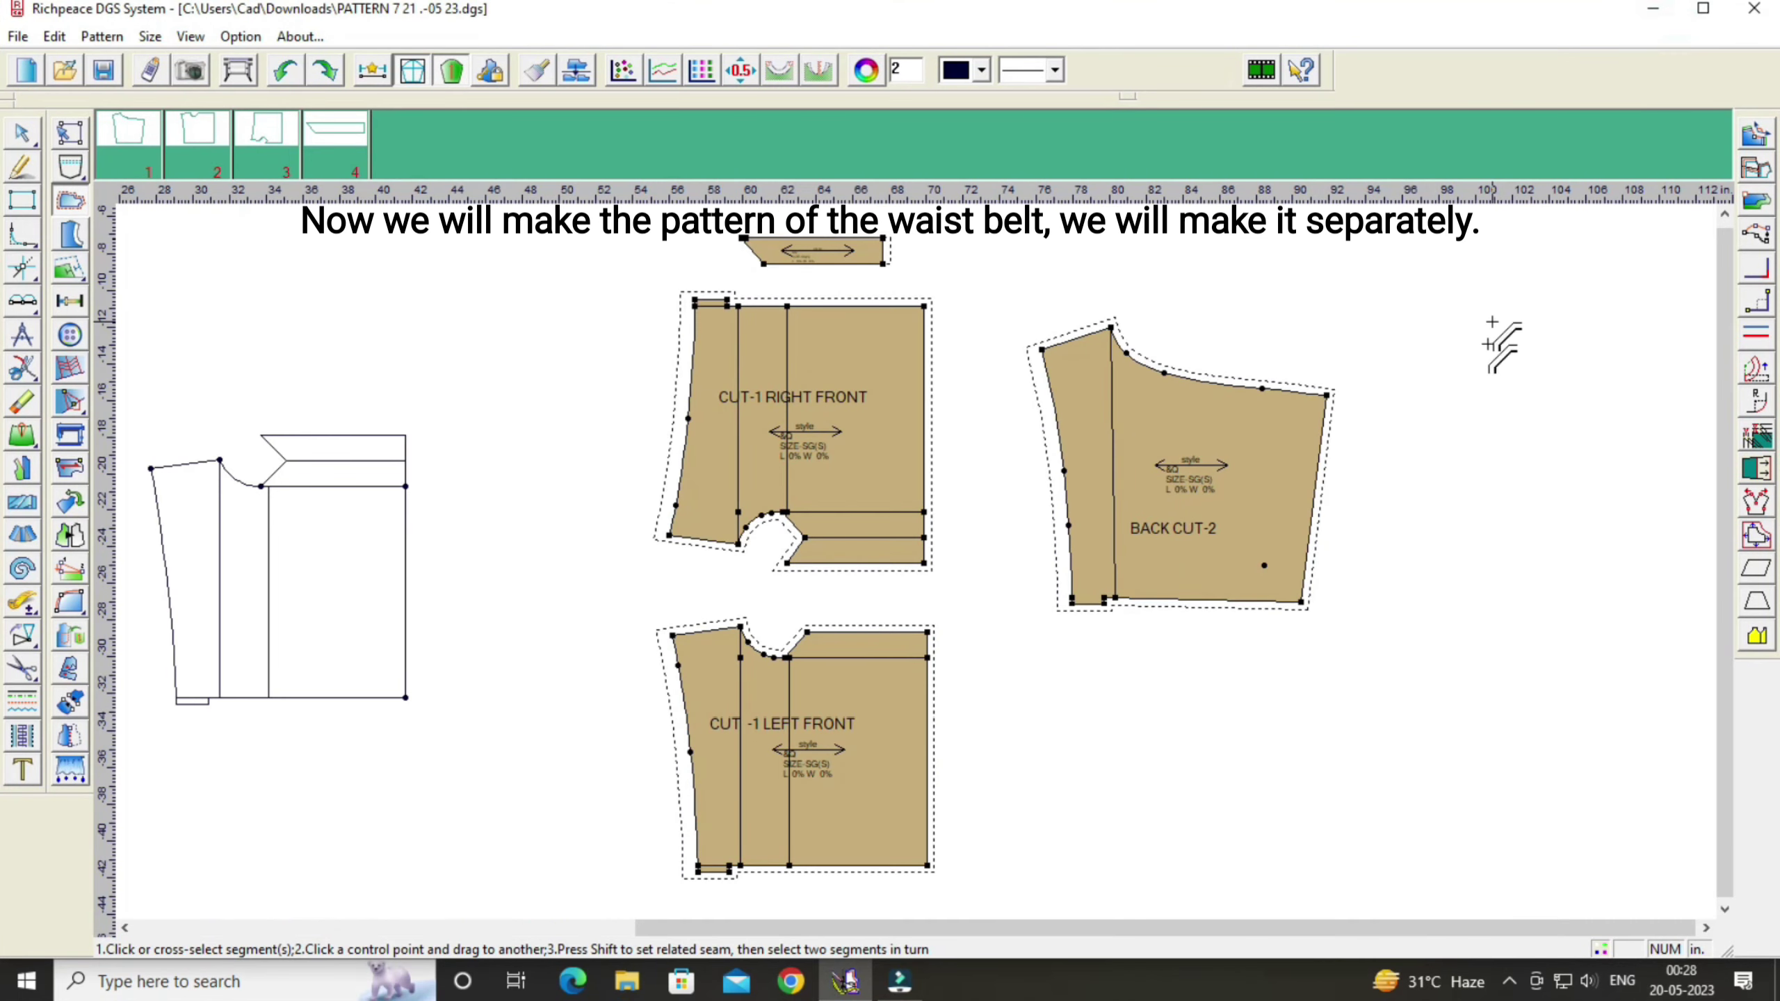
Step: Set the back's right-edge seam fold value to 0 and apply it
right_click(1330, 510)
mouse_move(1268, 513)
left_mouse_down()
mouse_move(562, 373)
mouse_move(569, 311)
left_mouse_up()
type("0")
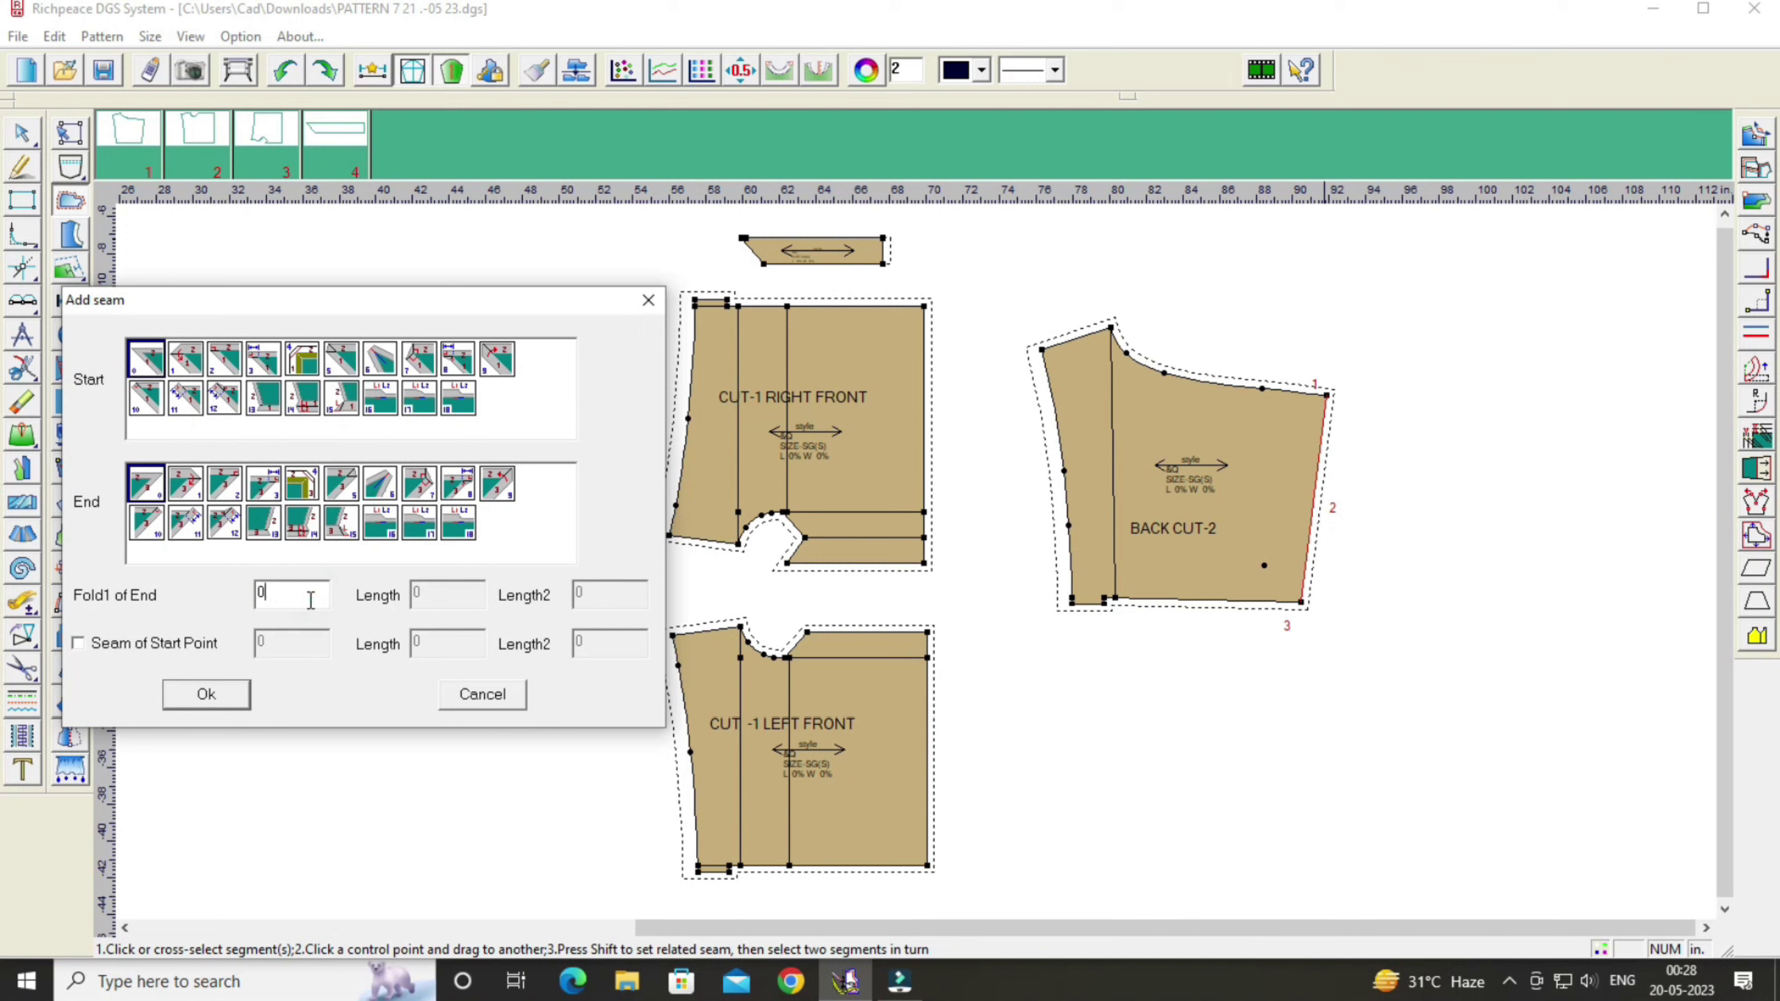
left_click(245, 692)
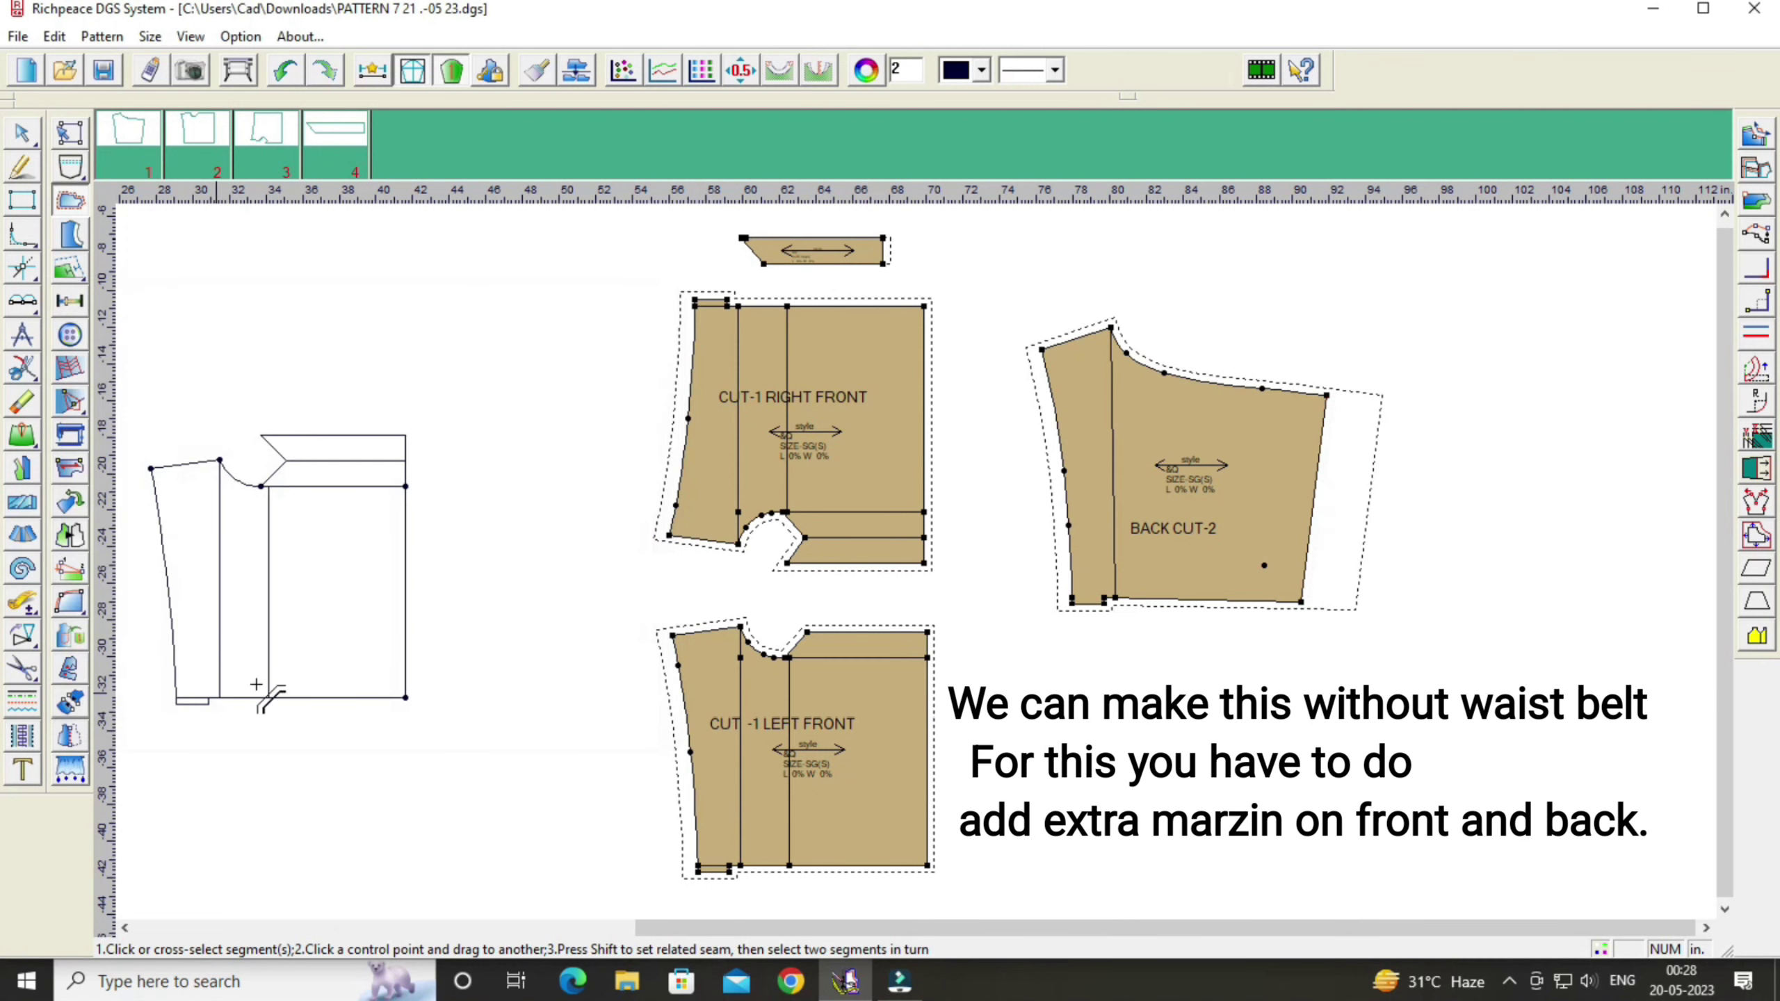
Step: Clear the fold-at-end value on the right front's right-edge seam
left_click(925, 399)
right_click(925, 399)
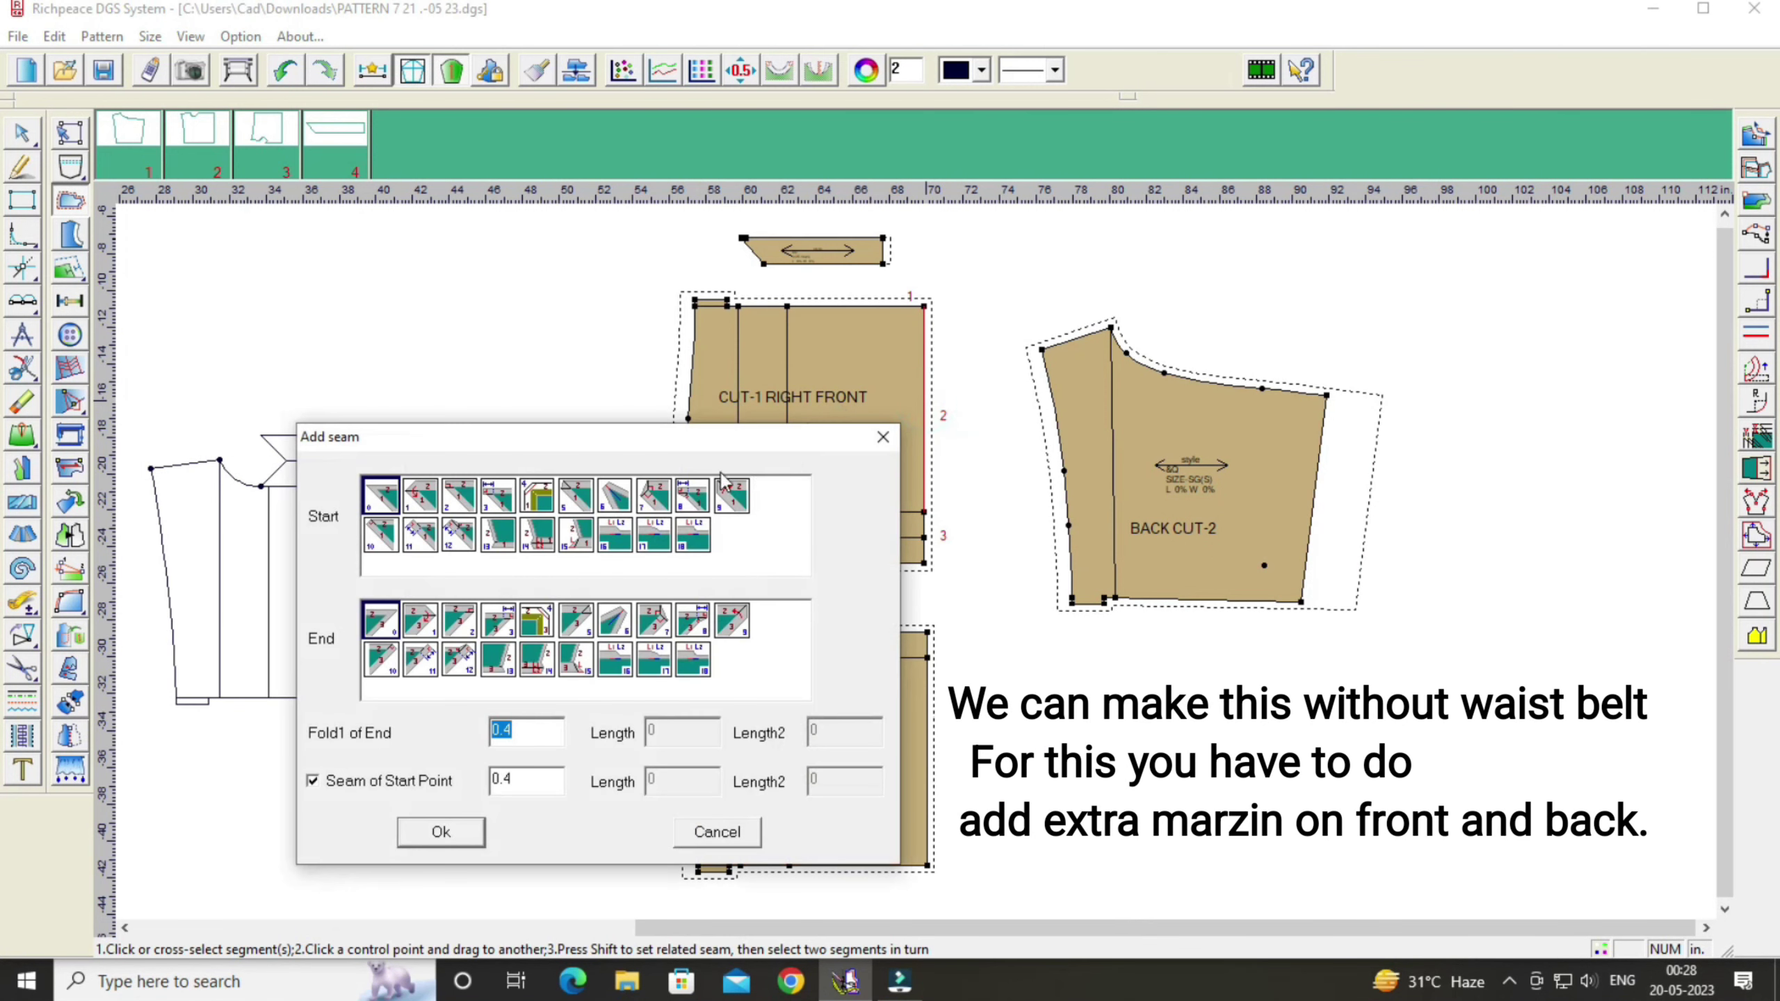
left_click_drag(548, 451, 245, 265)
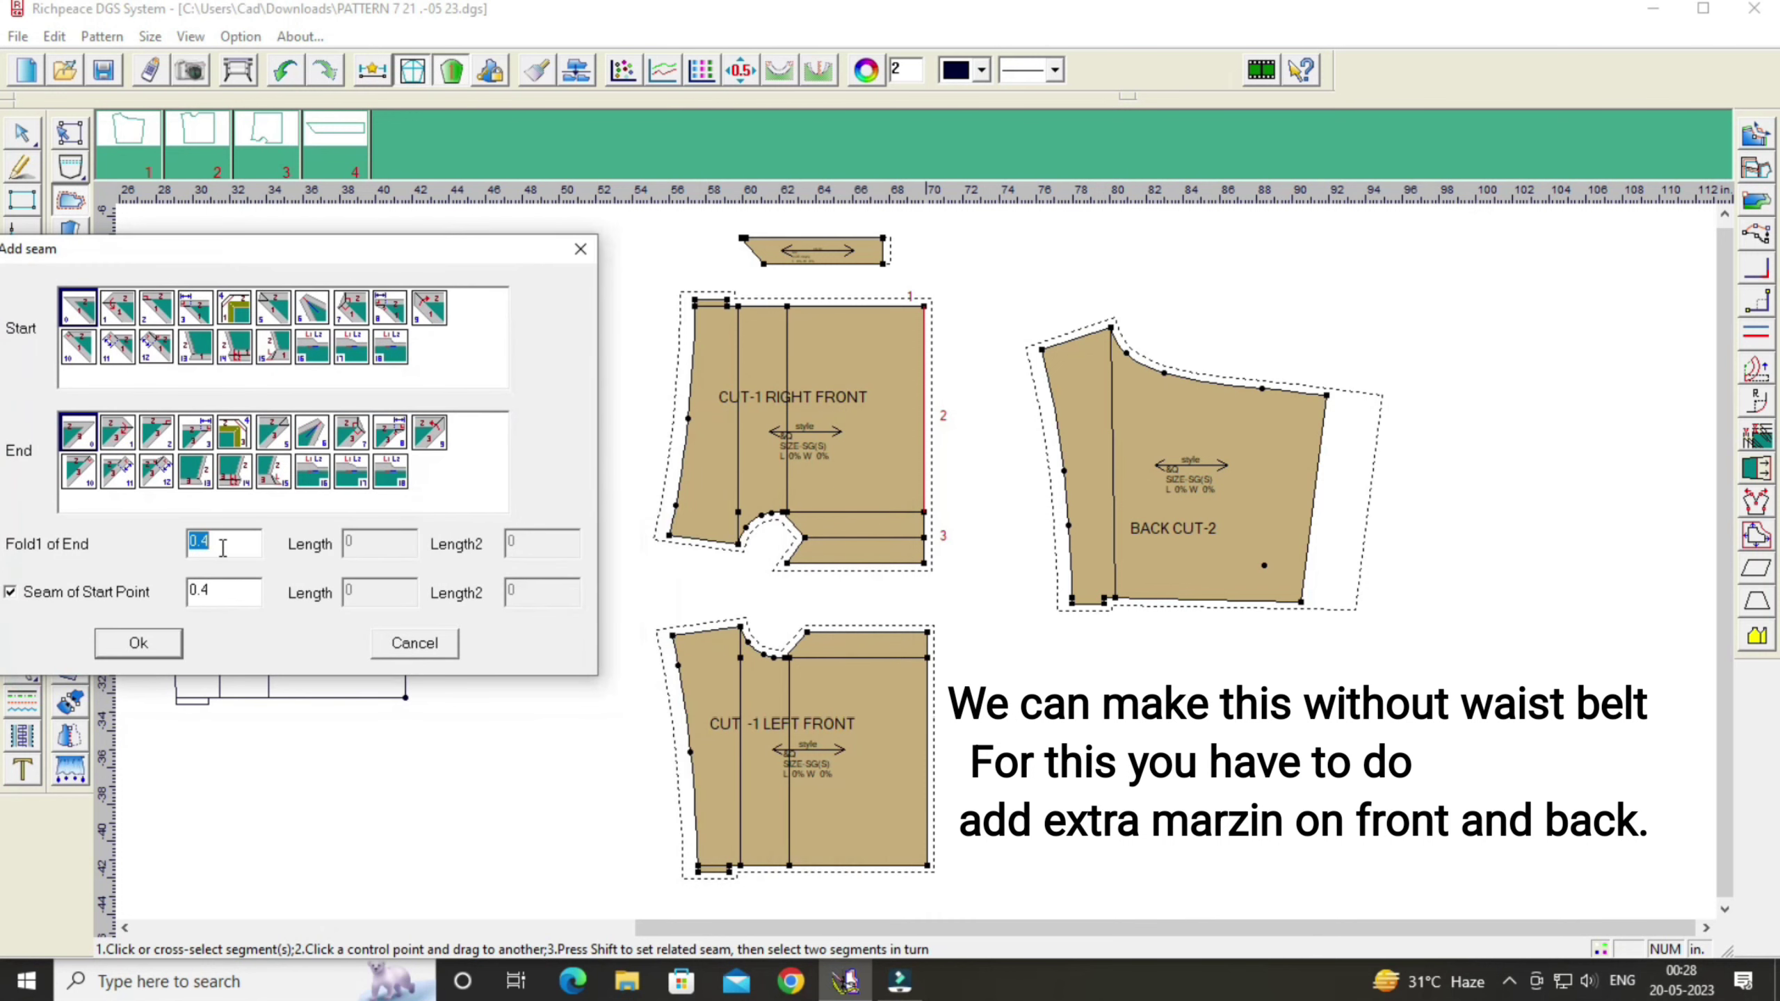
key("BackSpace")
key("BackSpace")
key("BackSpace")
left_click(169, 637)
Step: Clear the fold value on each right front right-edge segment and confirm
left_click_drag(957, 561, 918, 522)
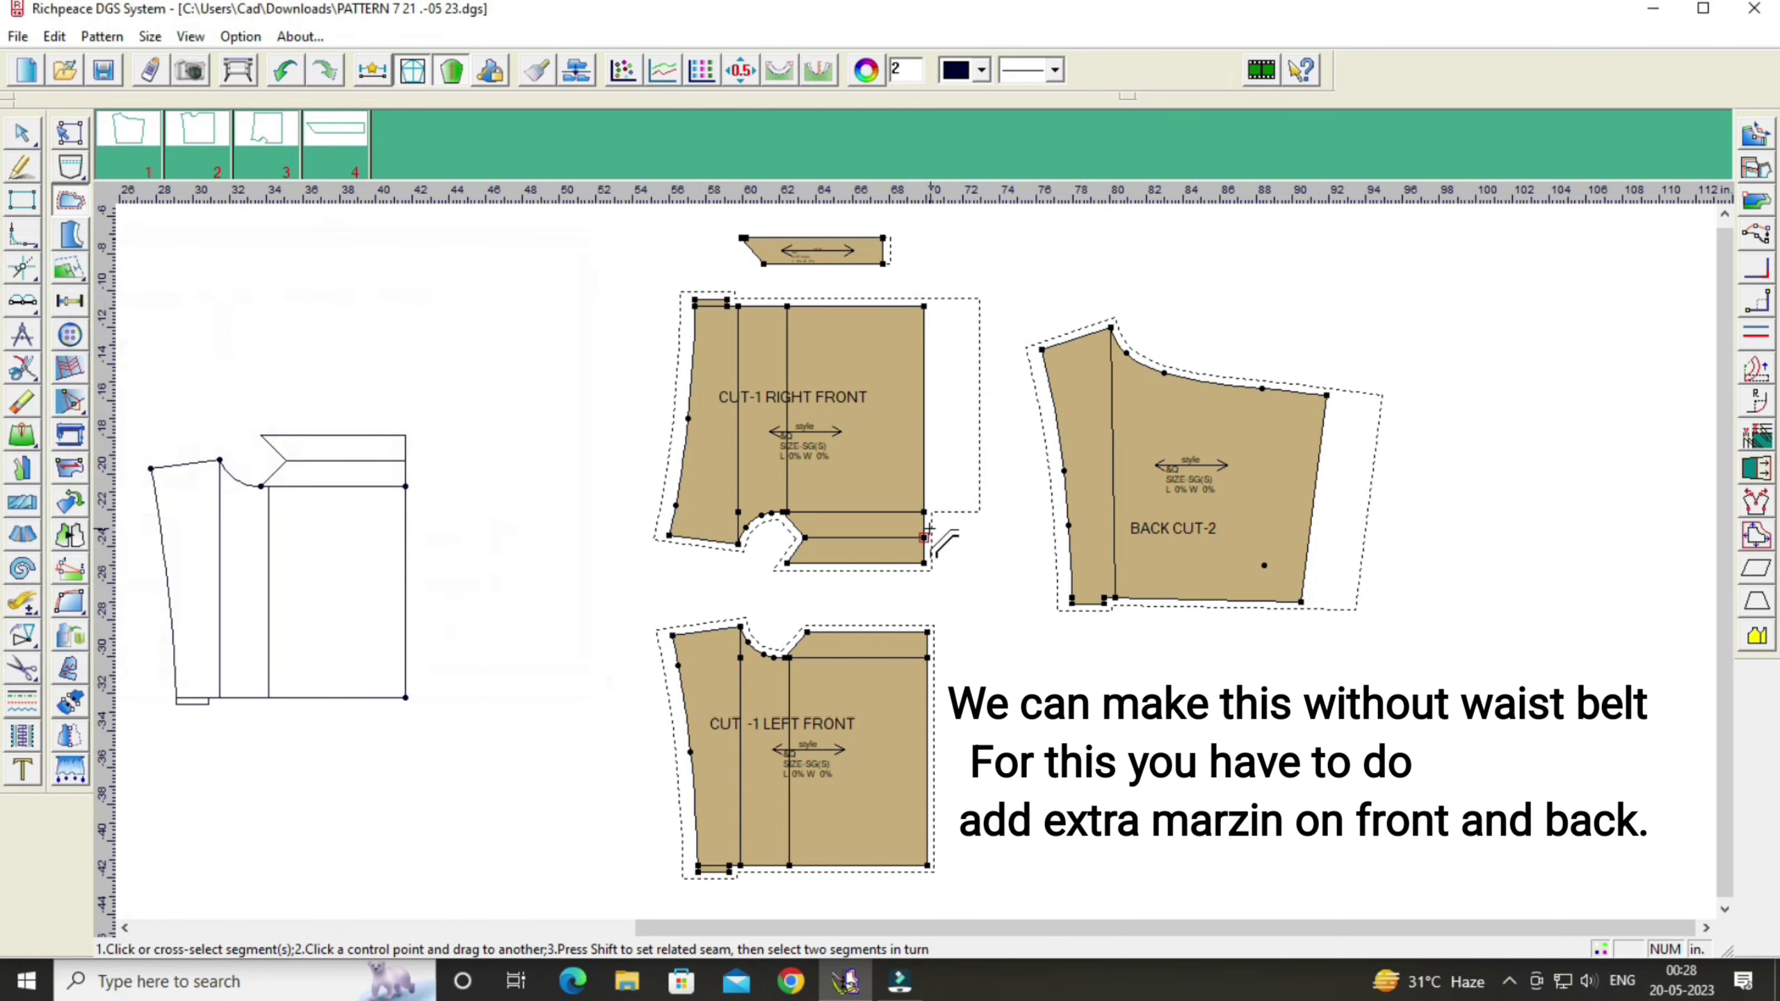
right_click(925, 521)
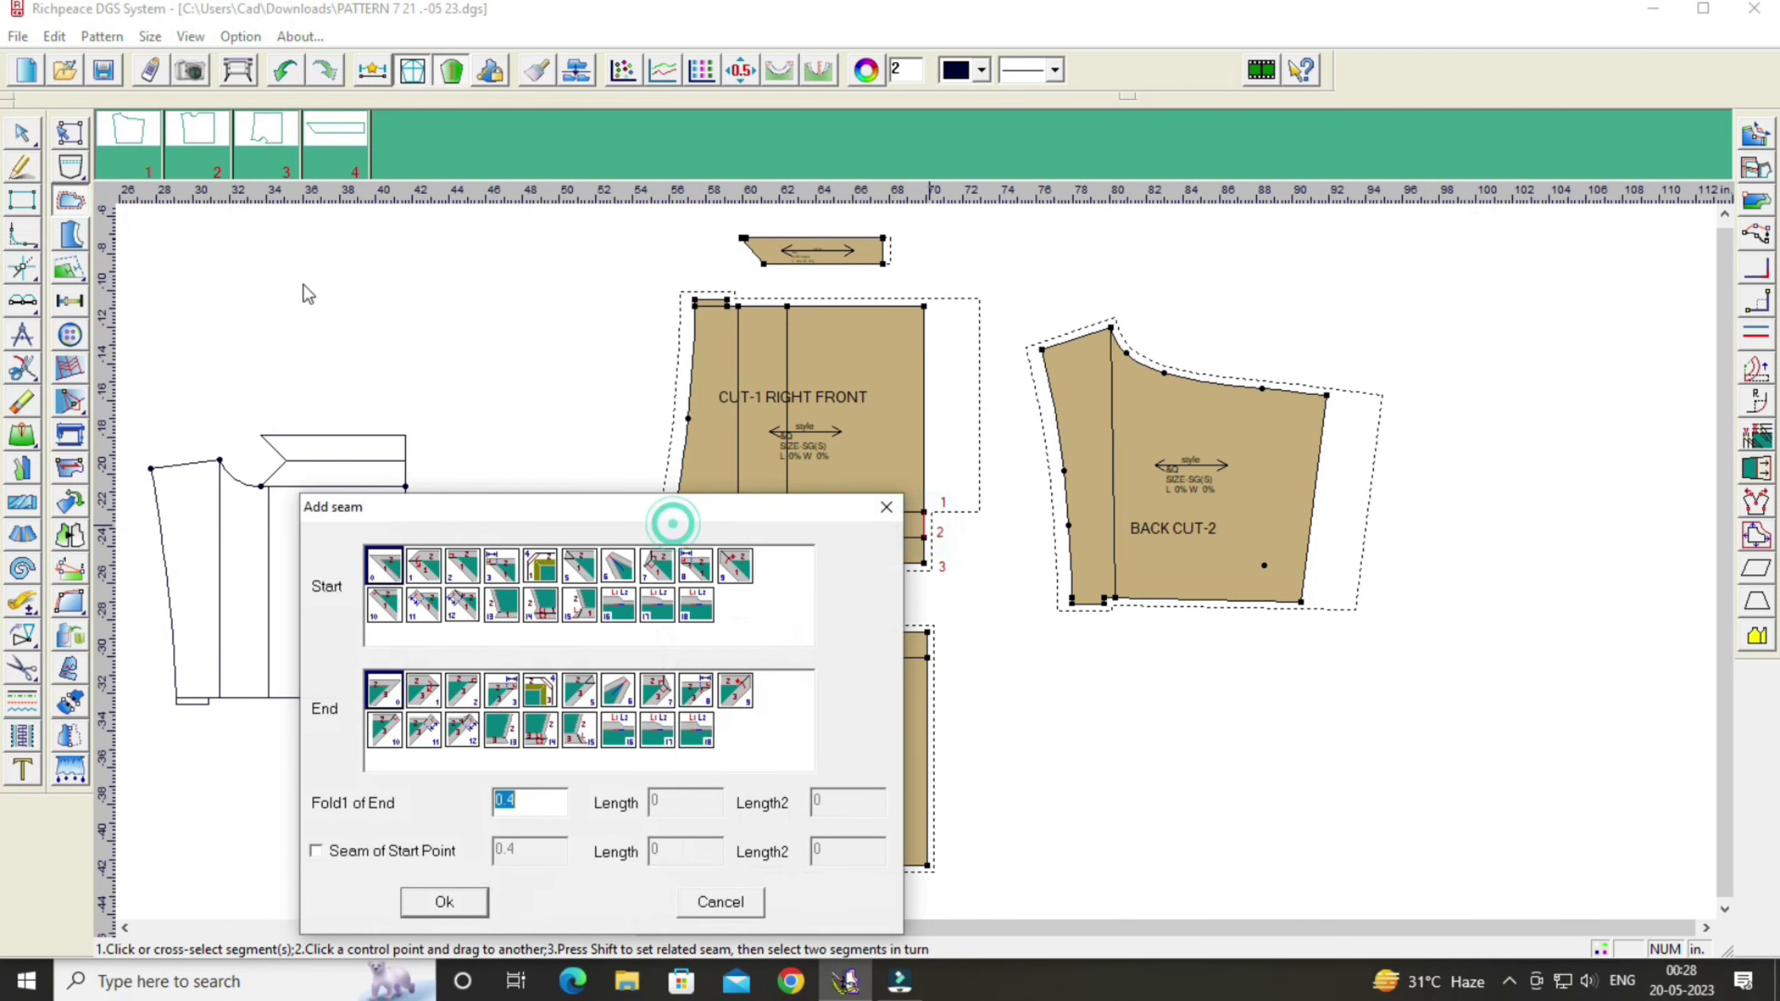
left_click_drag(521, 501, 265, 259)
left_click(274, 559)
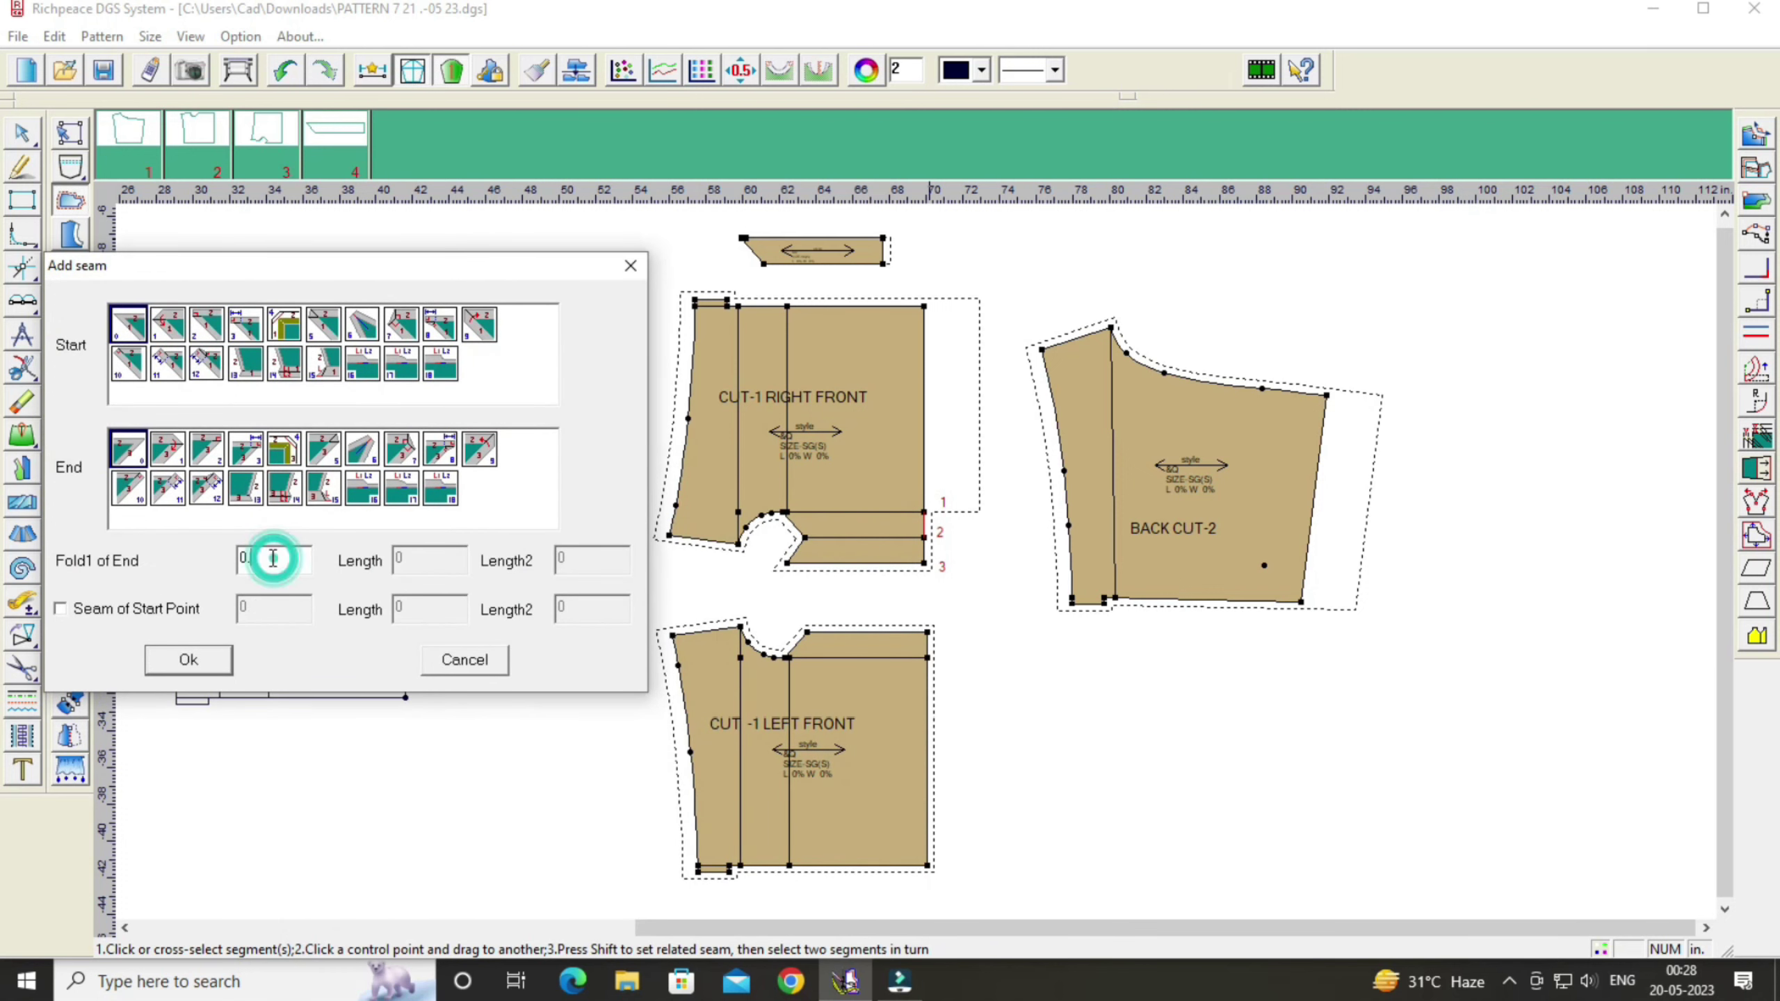
key("BackSpace")
key("BackSpace")
key("BackSpace")
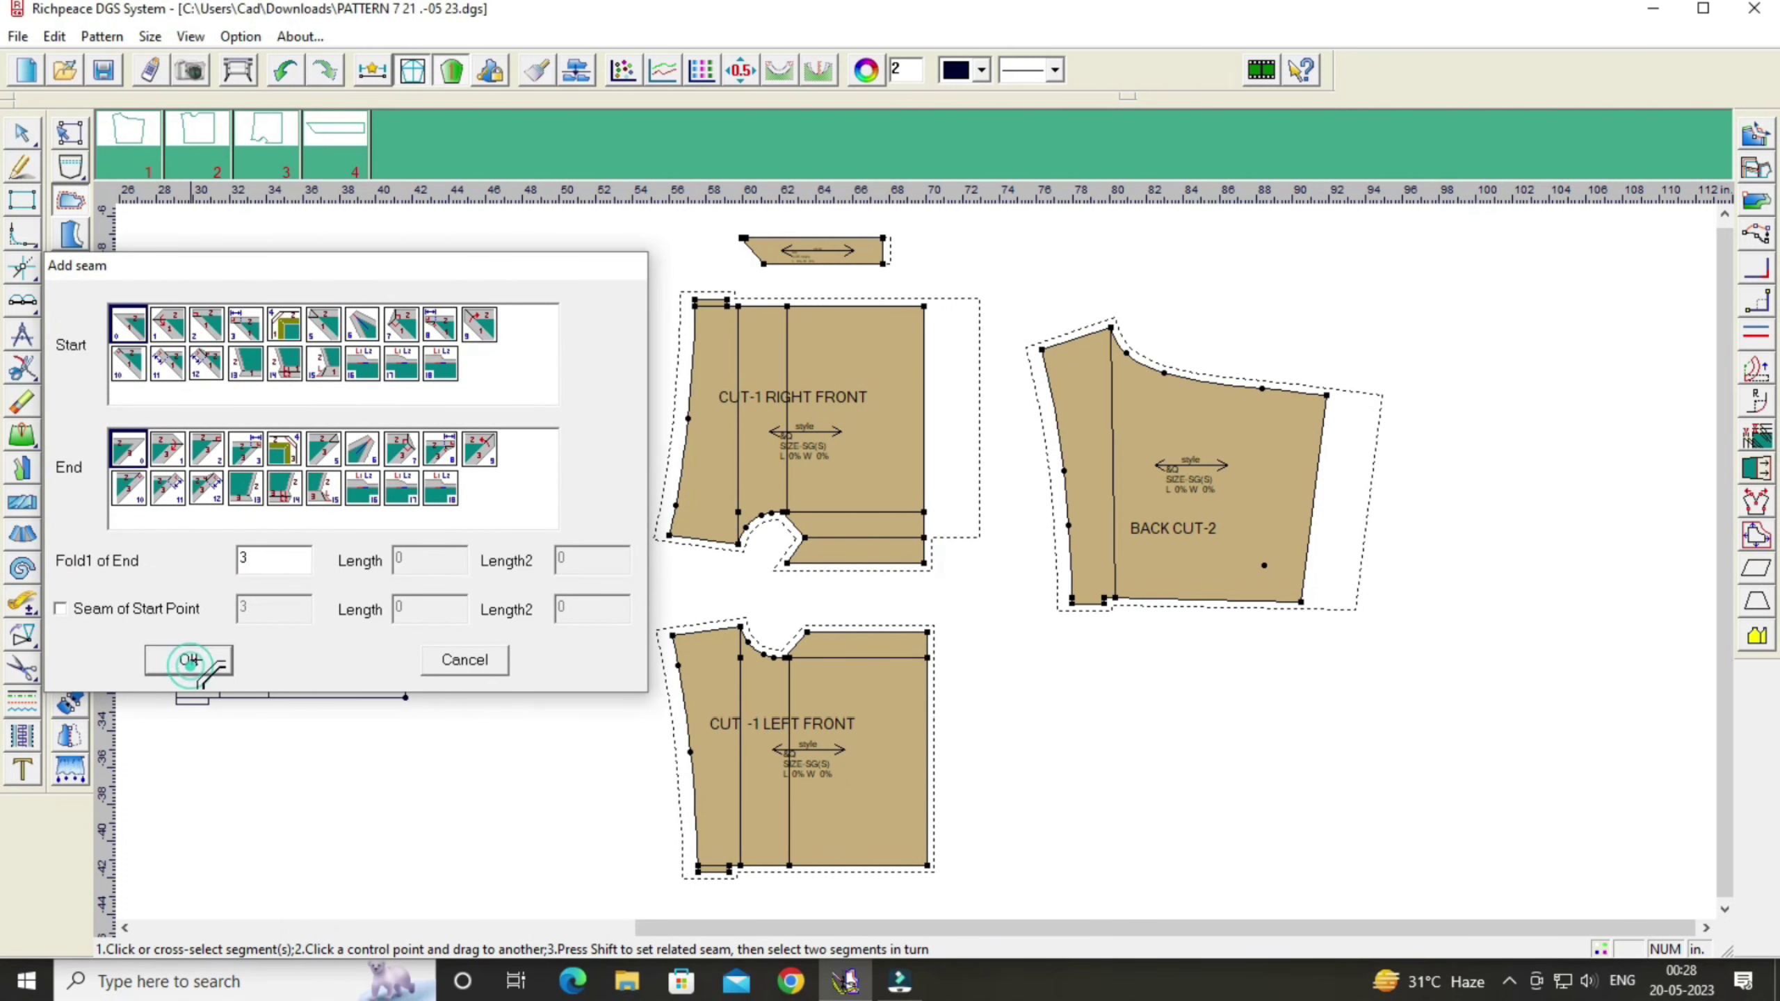
left_click(189, 660)
left_click(924, 554)
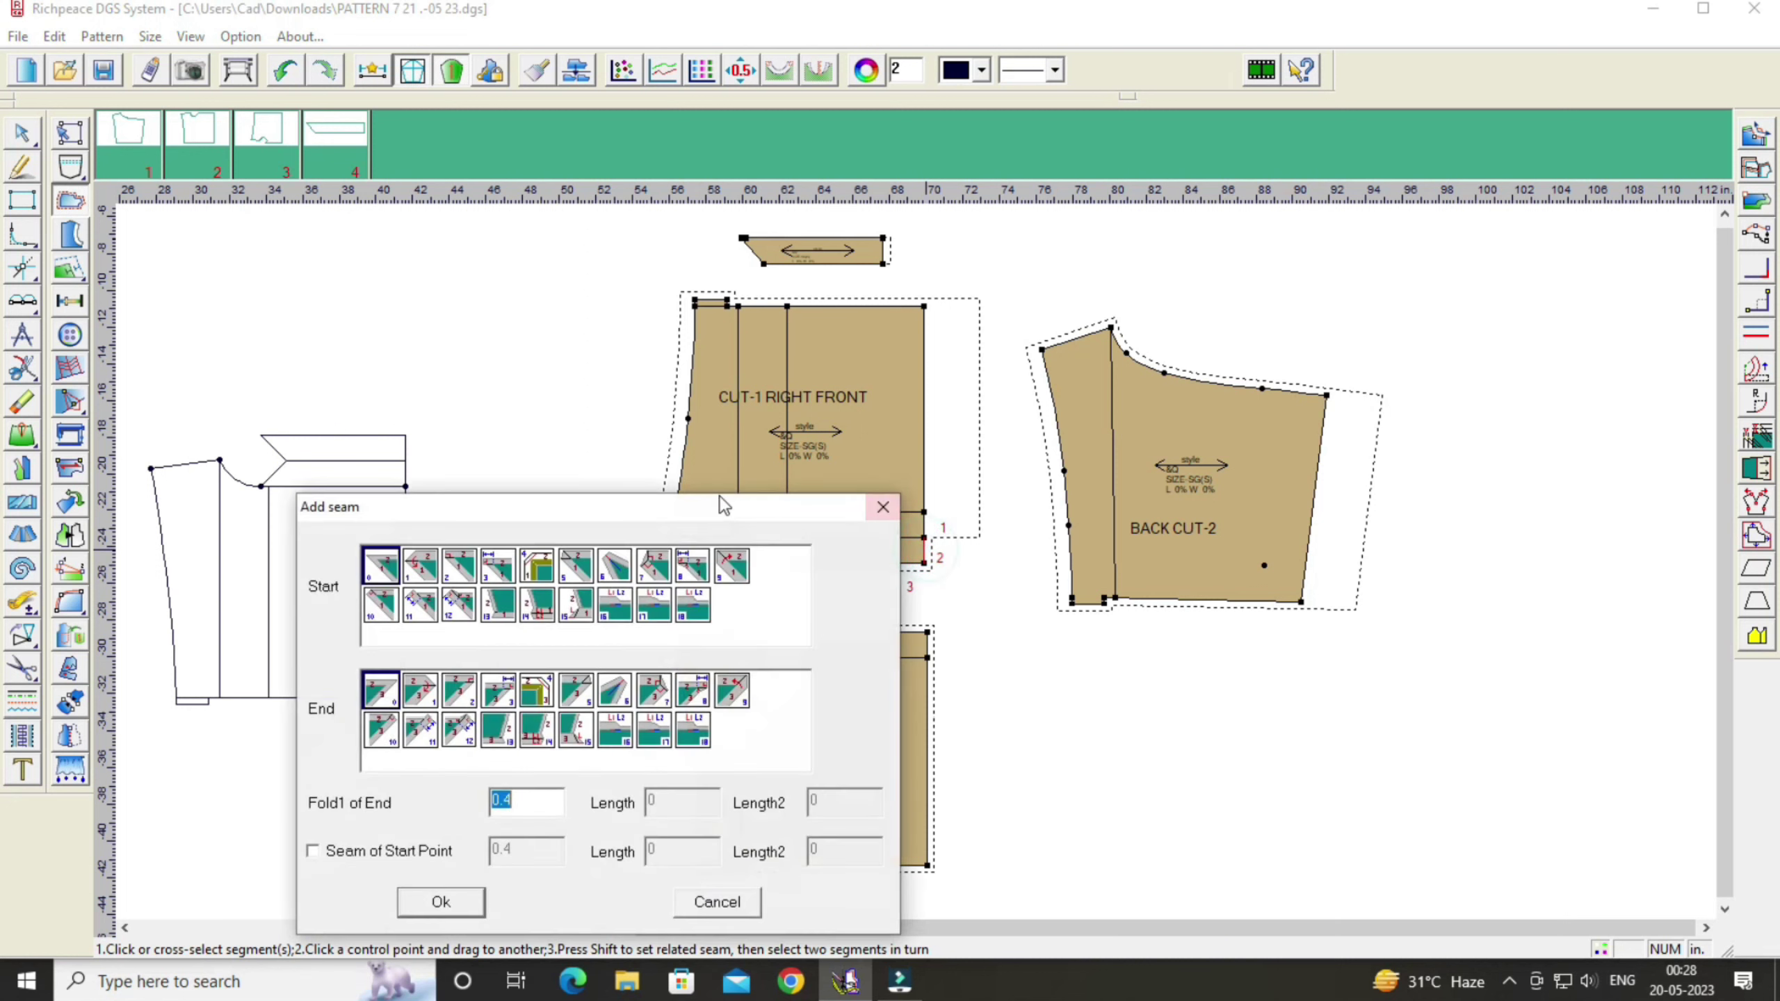
left_click_drag(719, 495, 394, 289)
key("BackSpace")
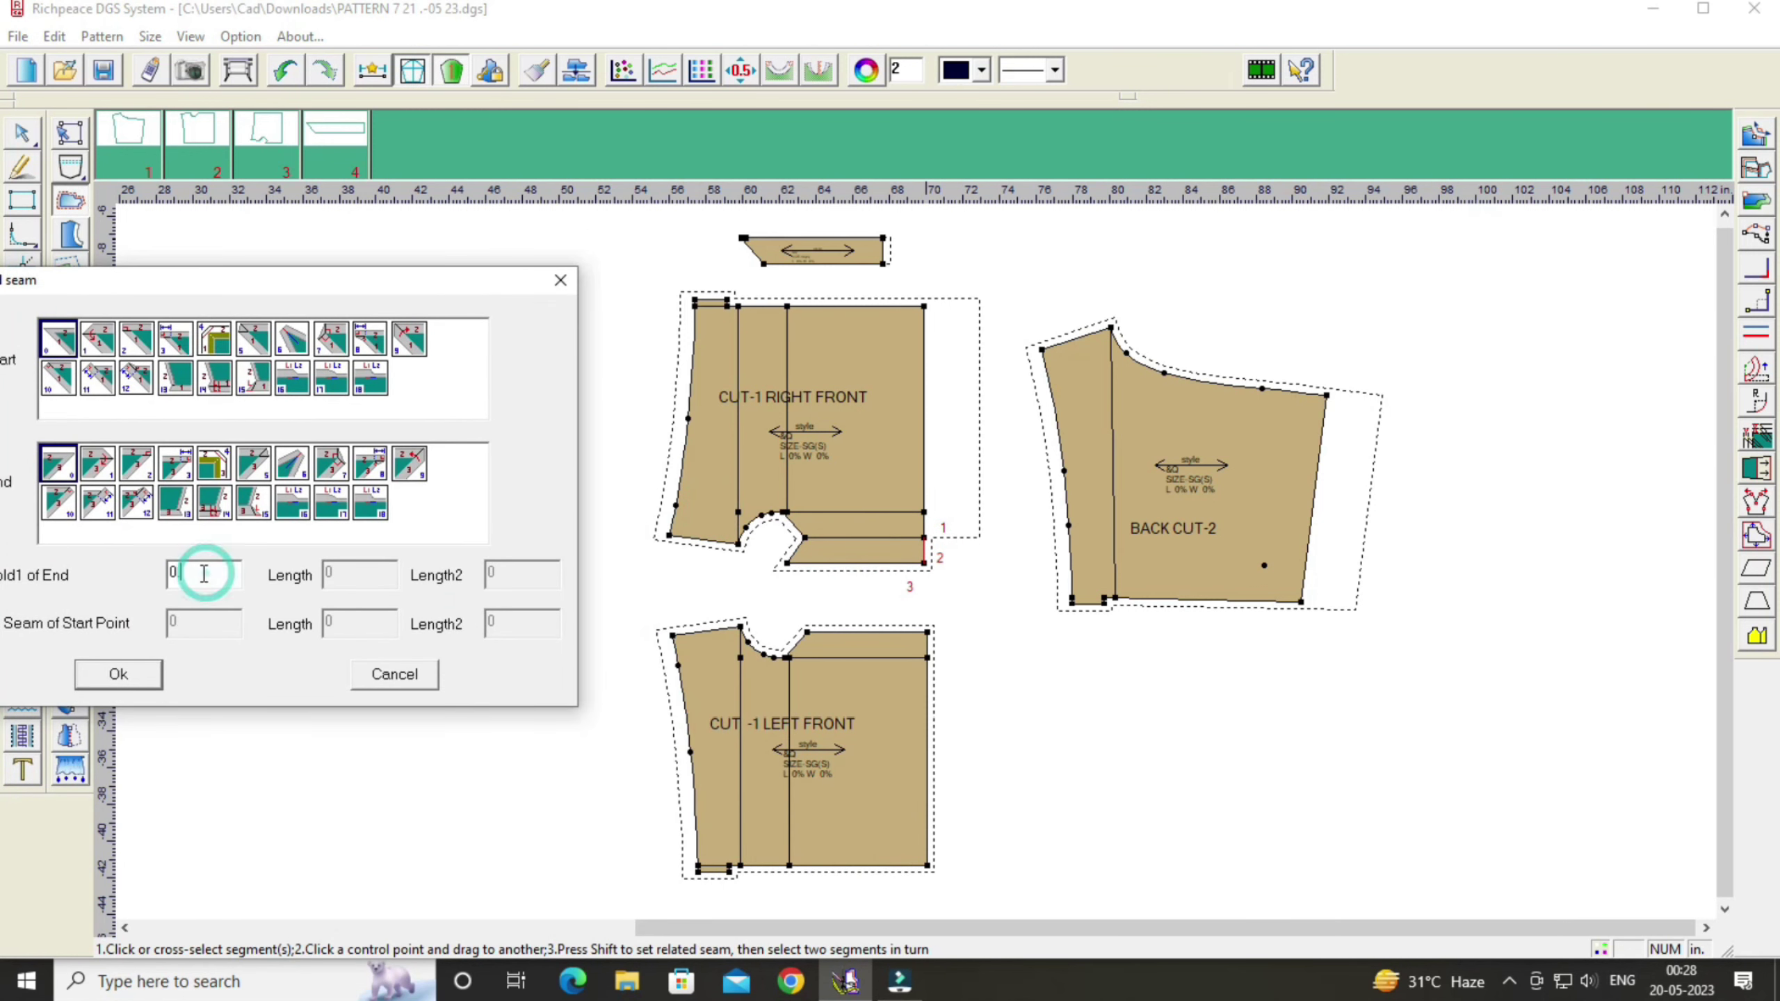
type("3")
left_click(144, 677)
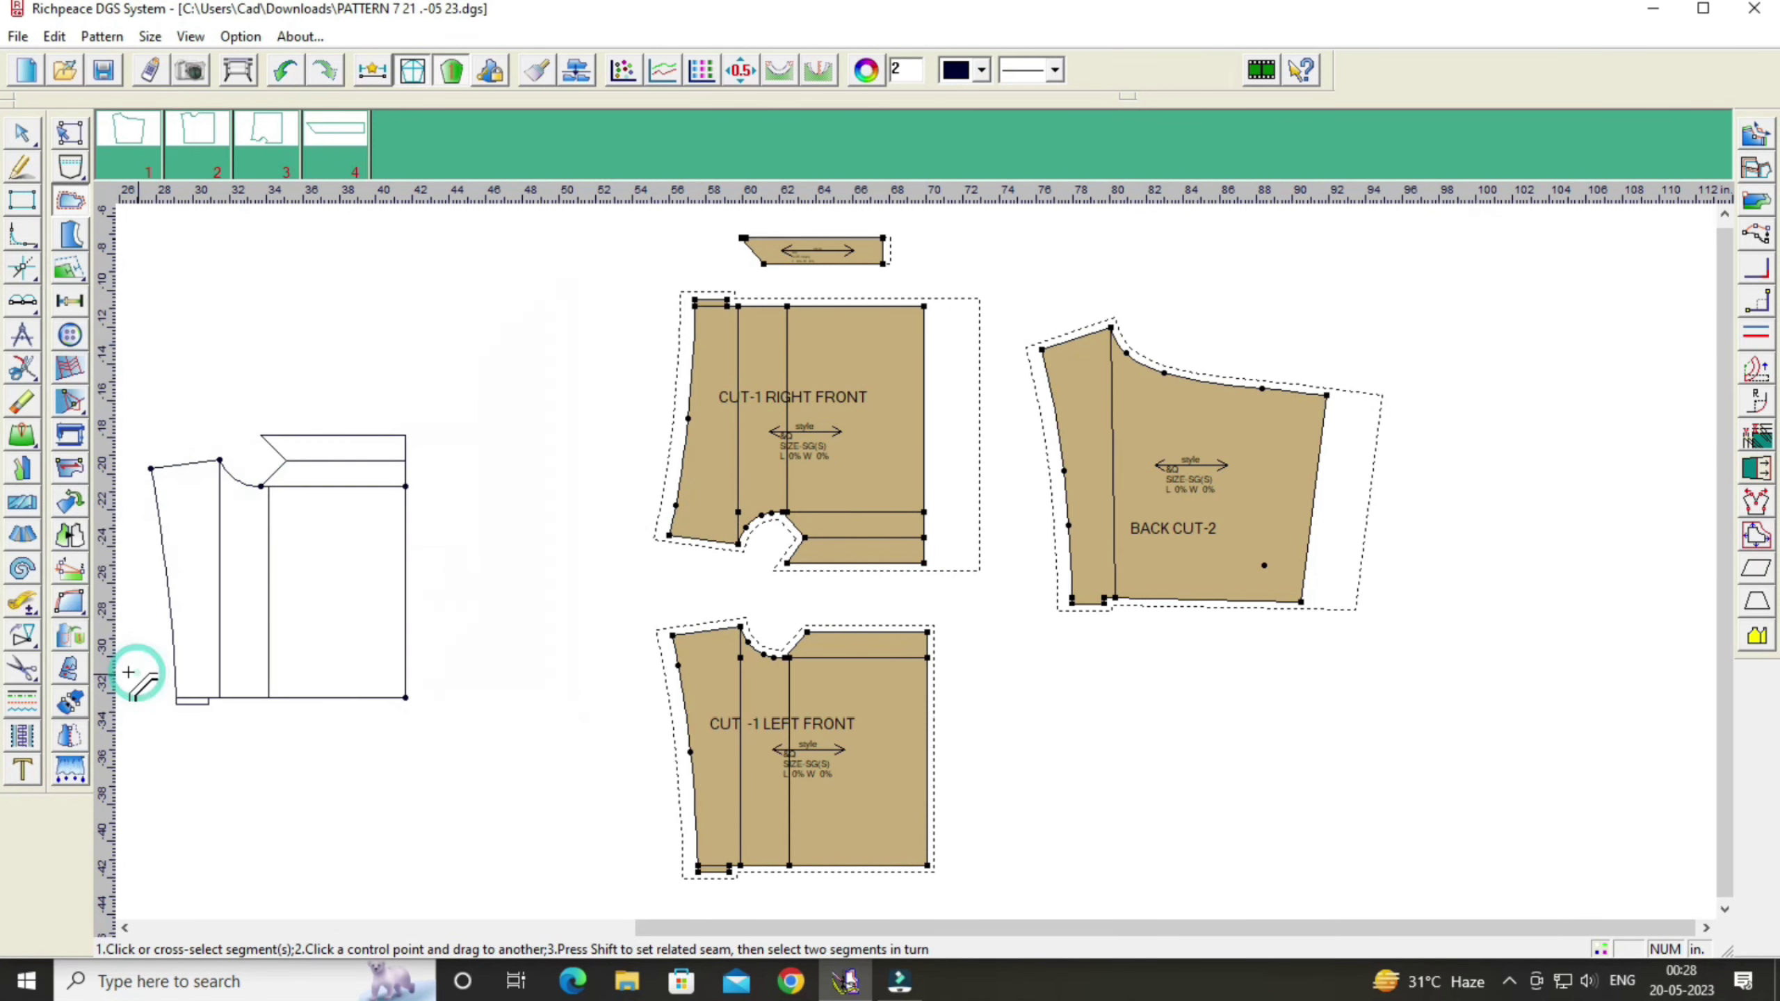
Step: Clear the fold-at-end value on the left front's right-edge seam
left_click(928, 744)
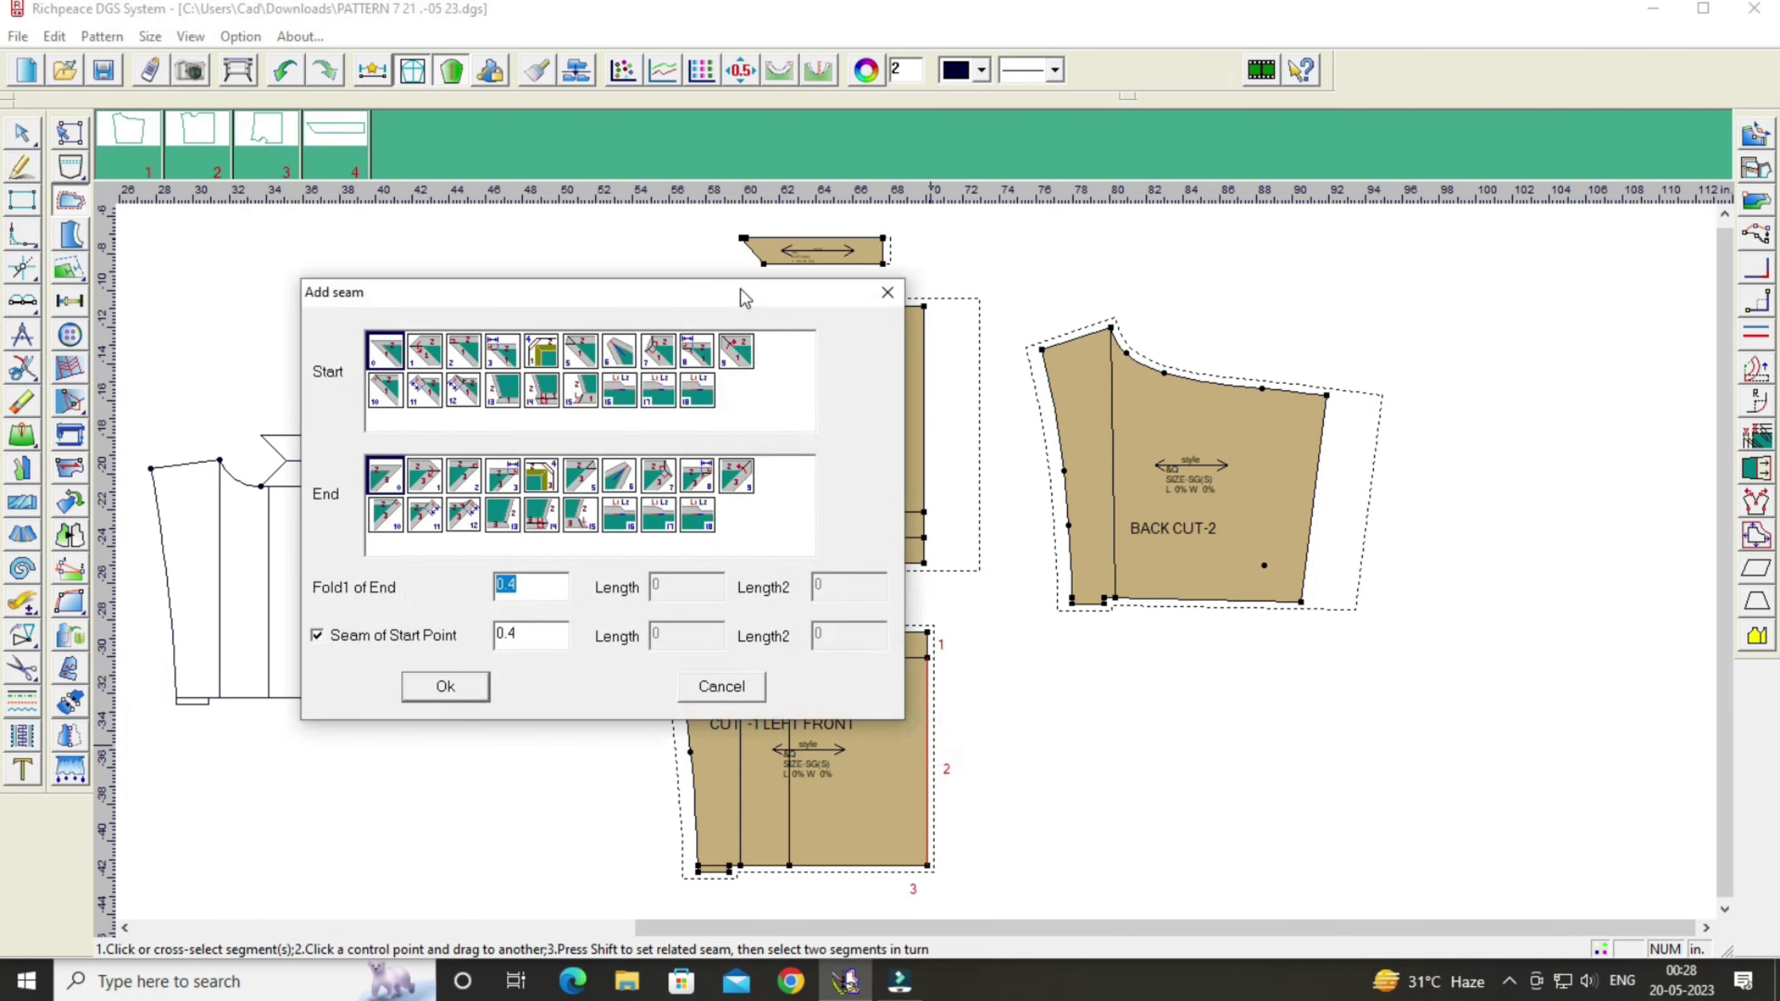
left_click_drag(740, 289, 378, 264)
key("BackSpace")
key("BackSpace")
key("BackSpace")
type("3")
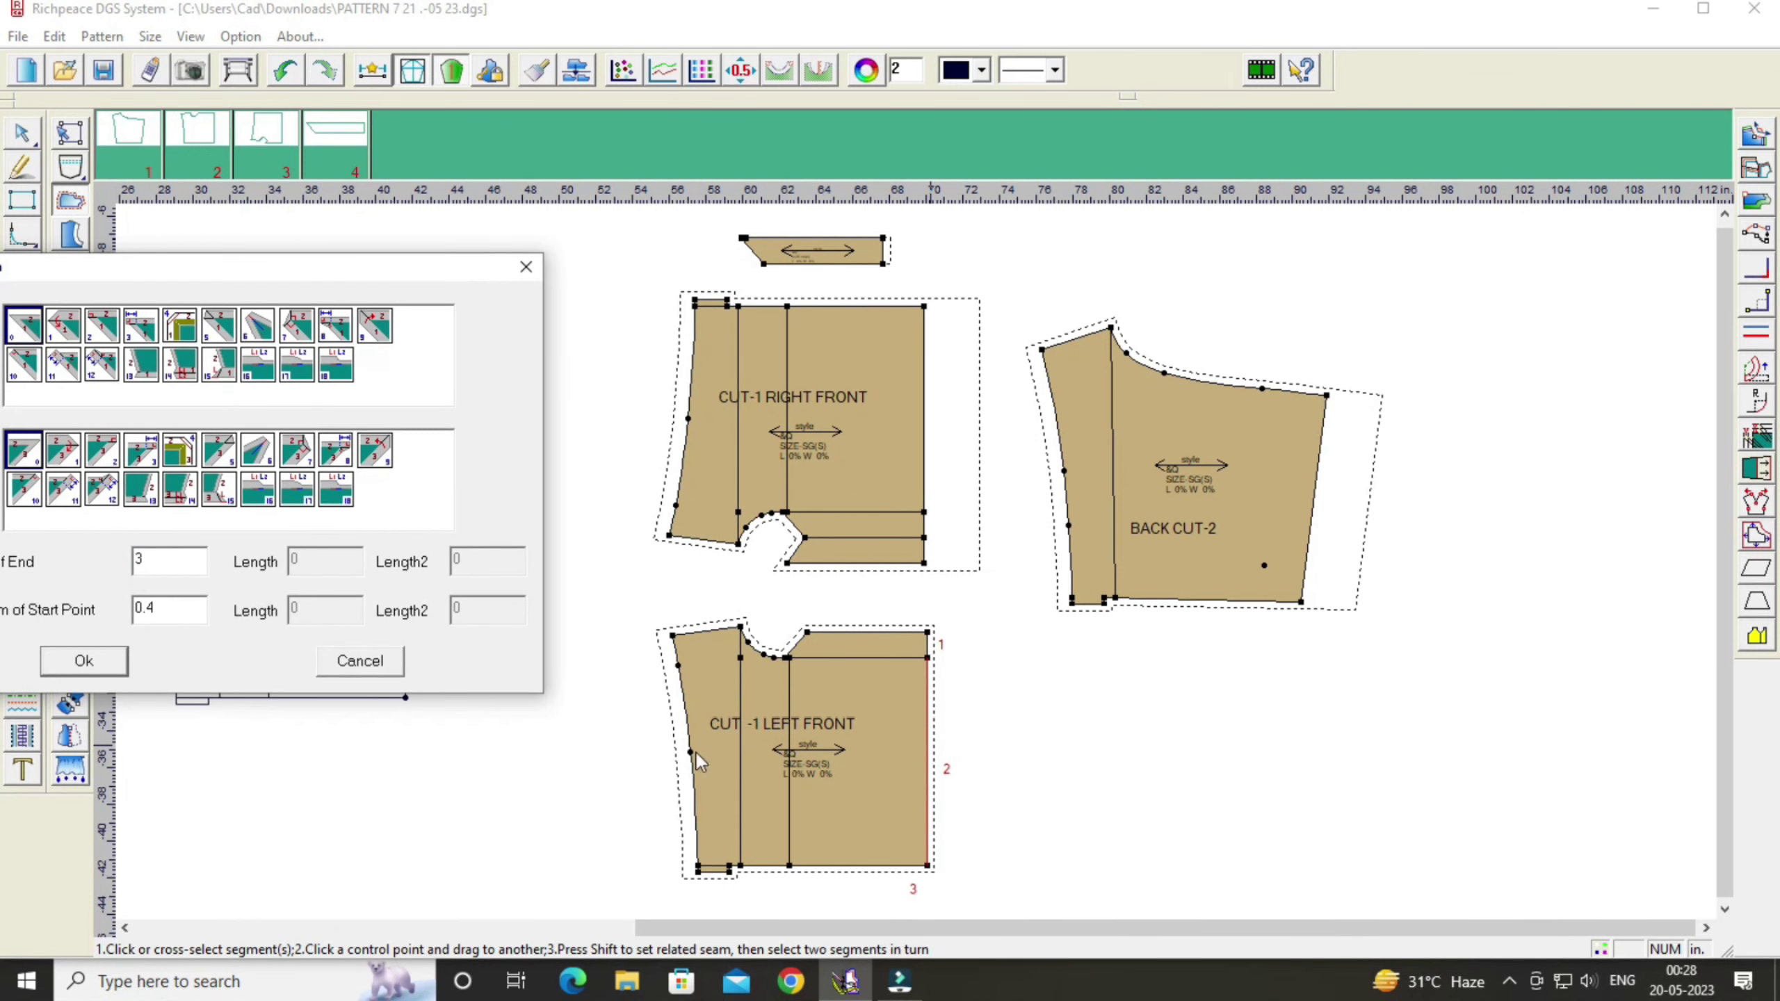
left_click(92, 670)
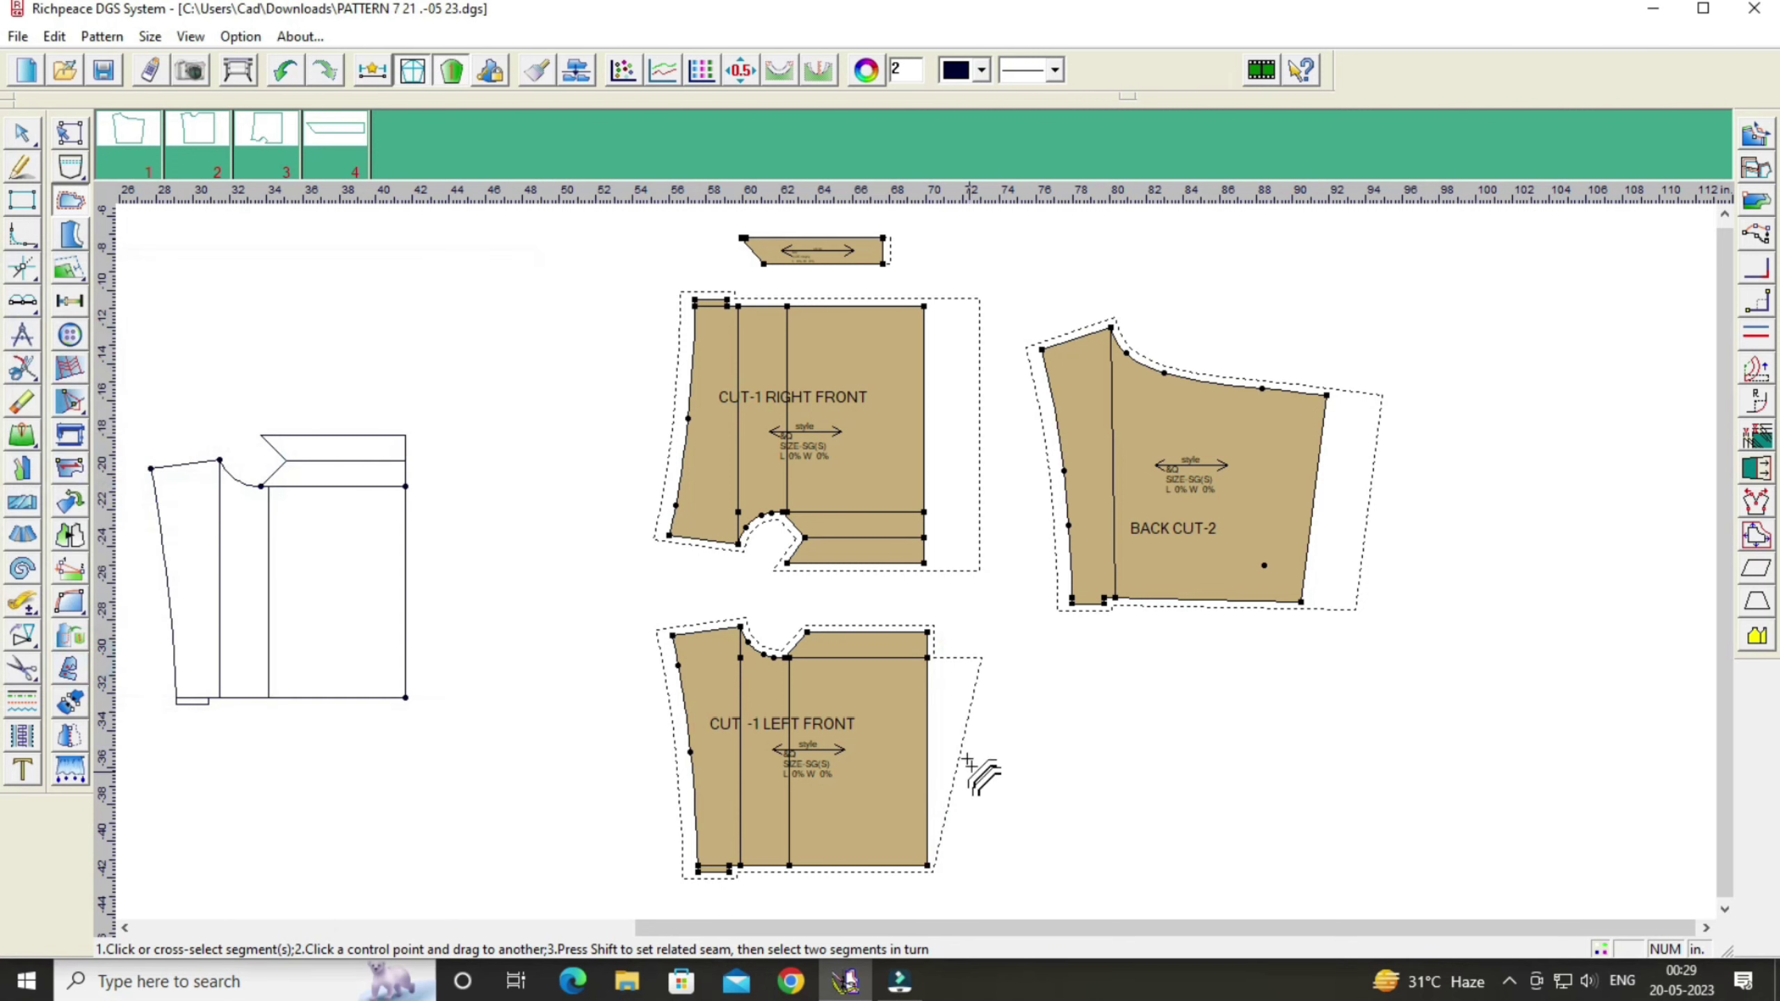
Step: Clear the start-point and end seam widths on the left front's right edge
right_click(926, 805)
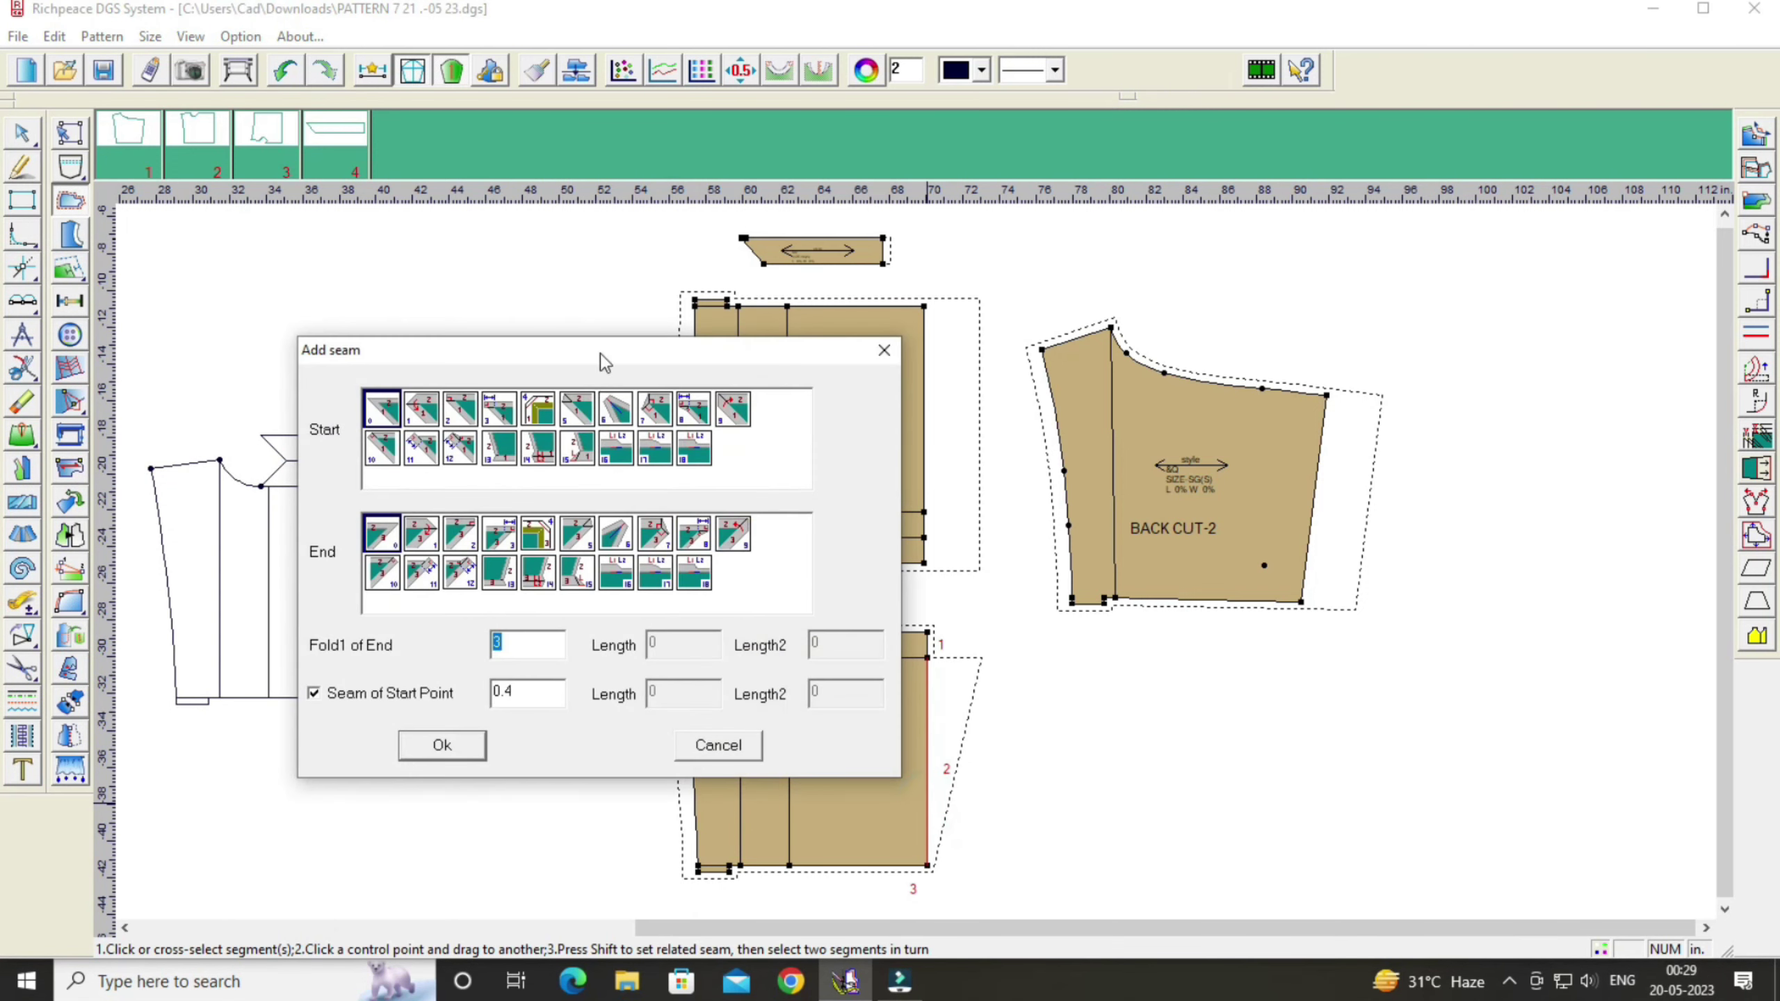
left_click_drag(603, 351, 387, 302)
double_click(304, 658)
key("BackSpace")
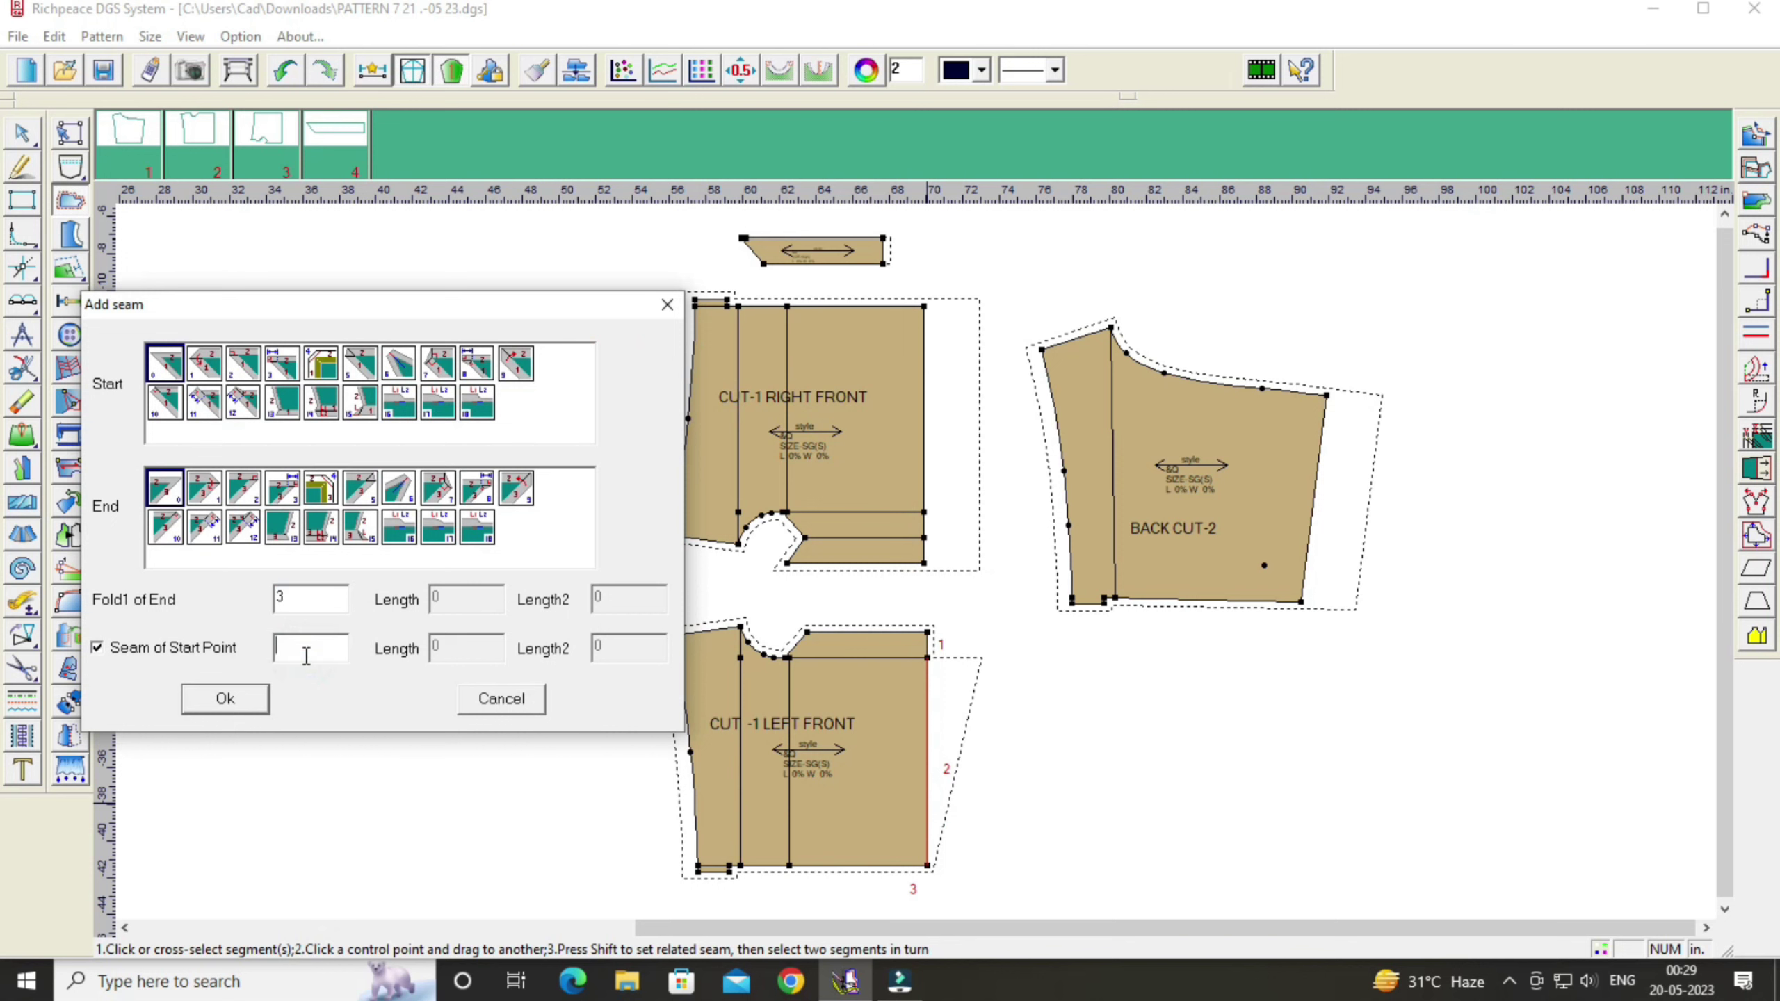
type("3")
left_click(225, 698)
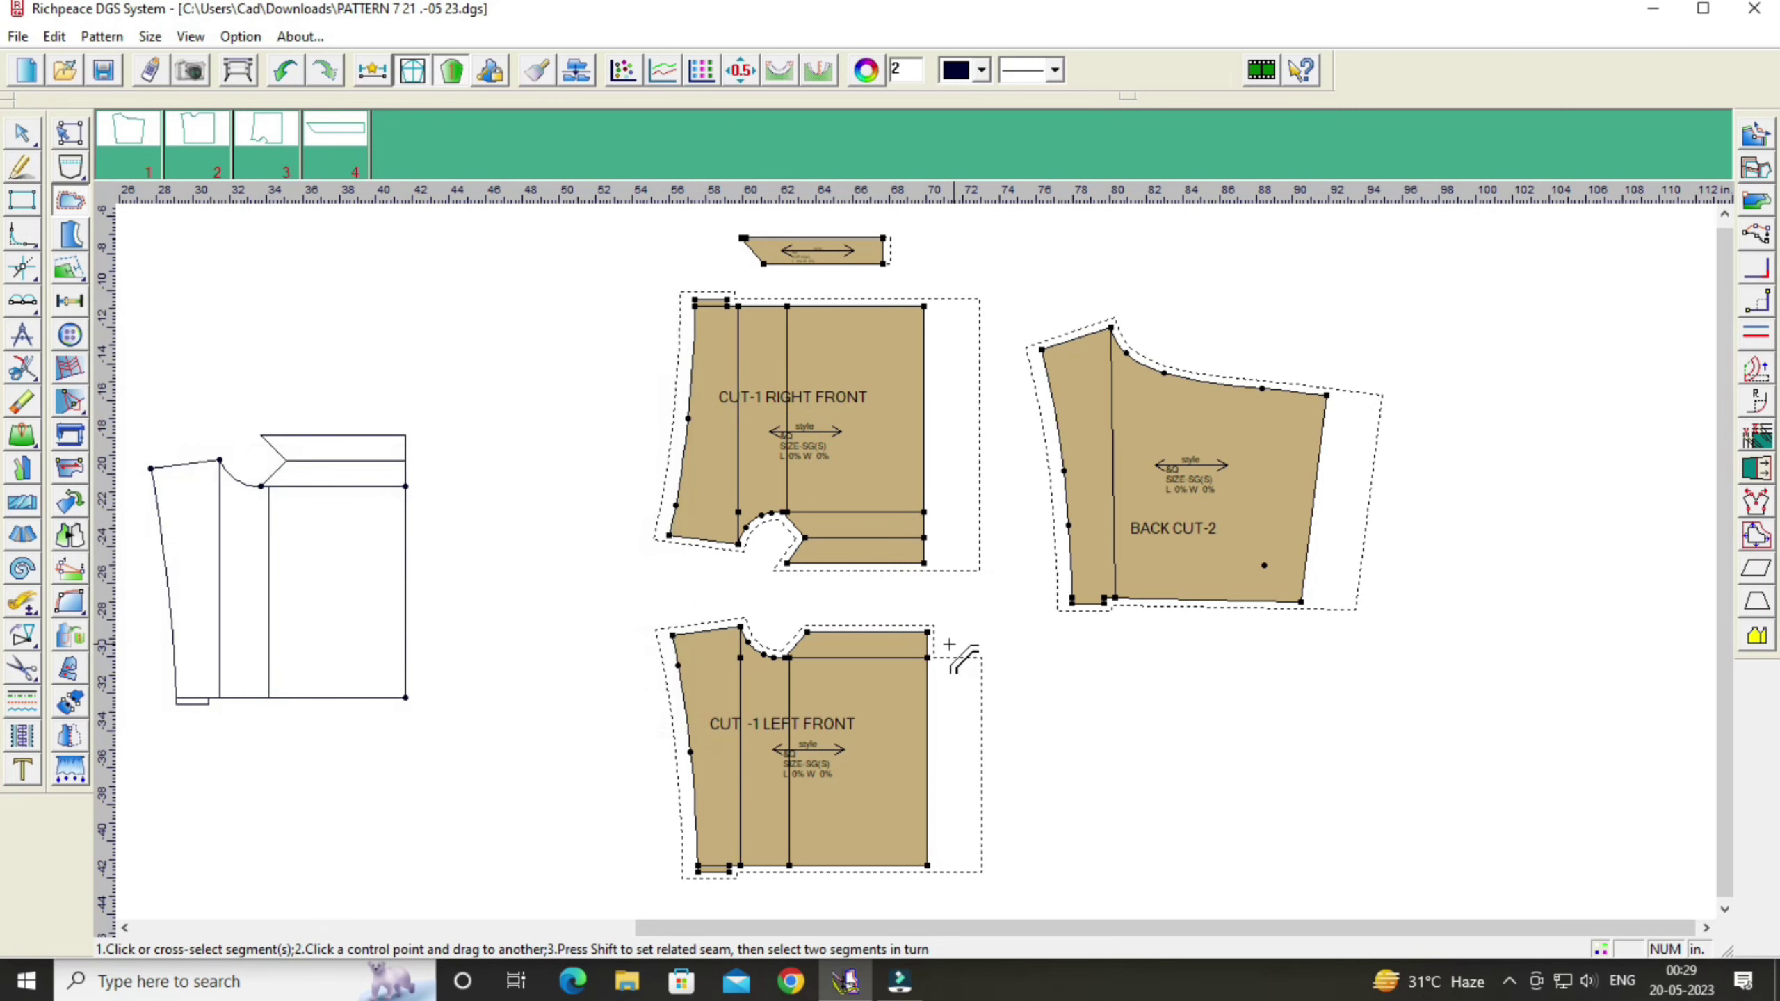
right_click(928, 644)
left_click_drag(792, 213, 482, 225)
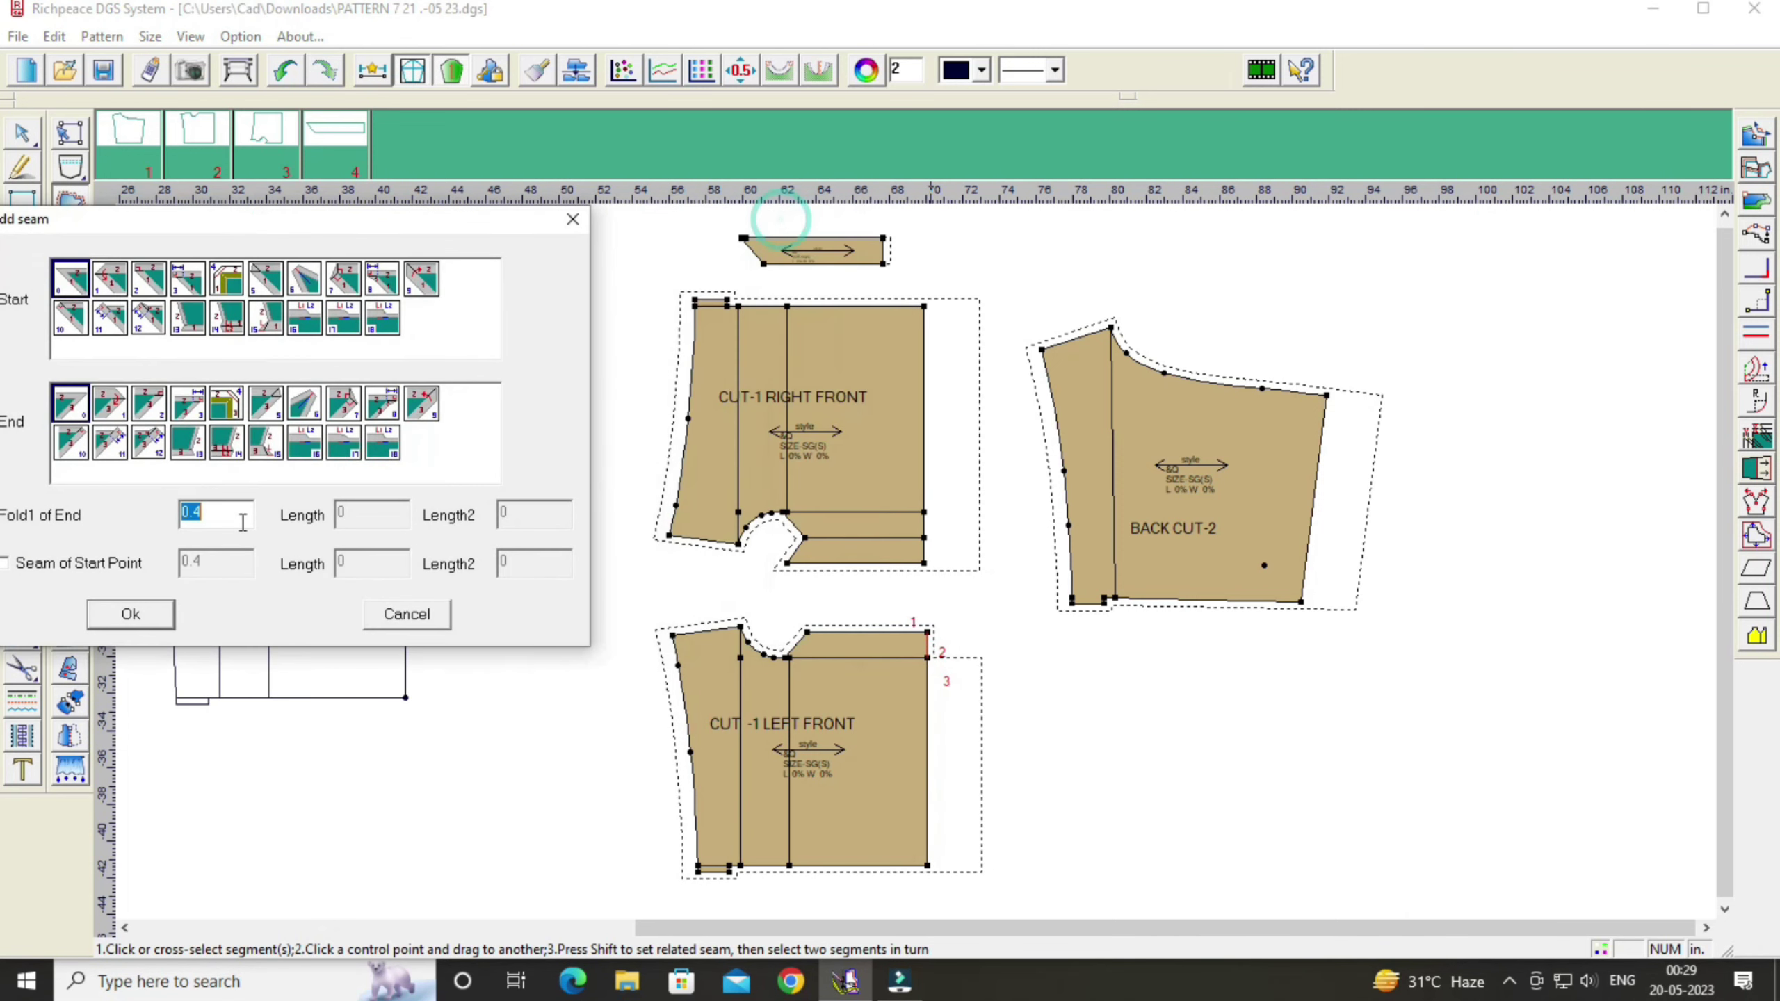
key("BackSpace")
left_click(132, 614)
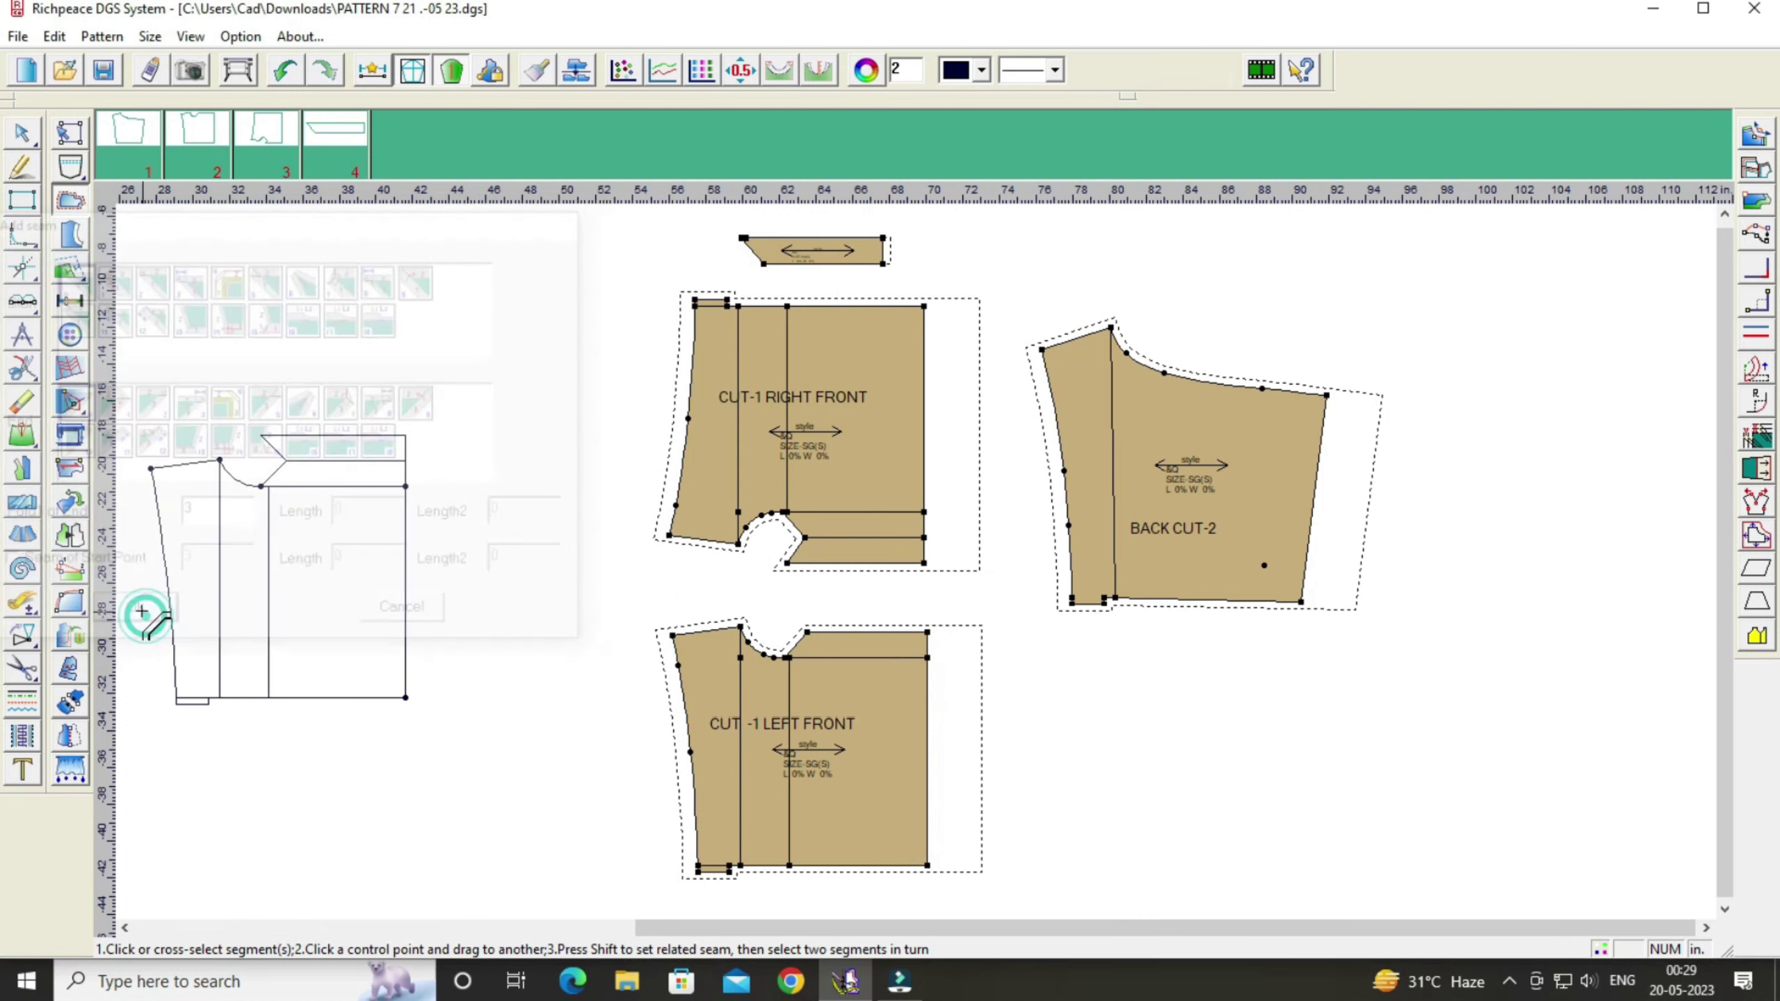
Step: Undo the two widened seam allowances
right_click(1560, 443)
left_click(1522, 469)
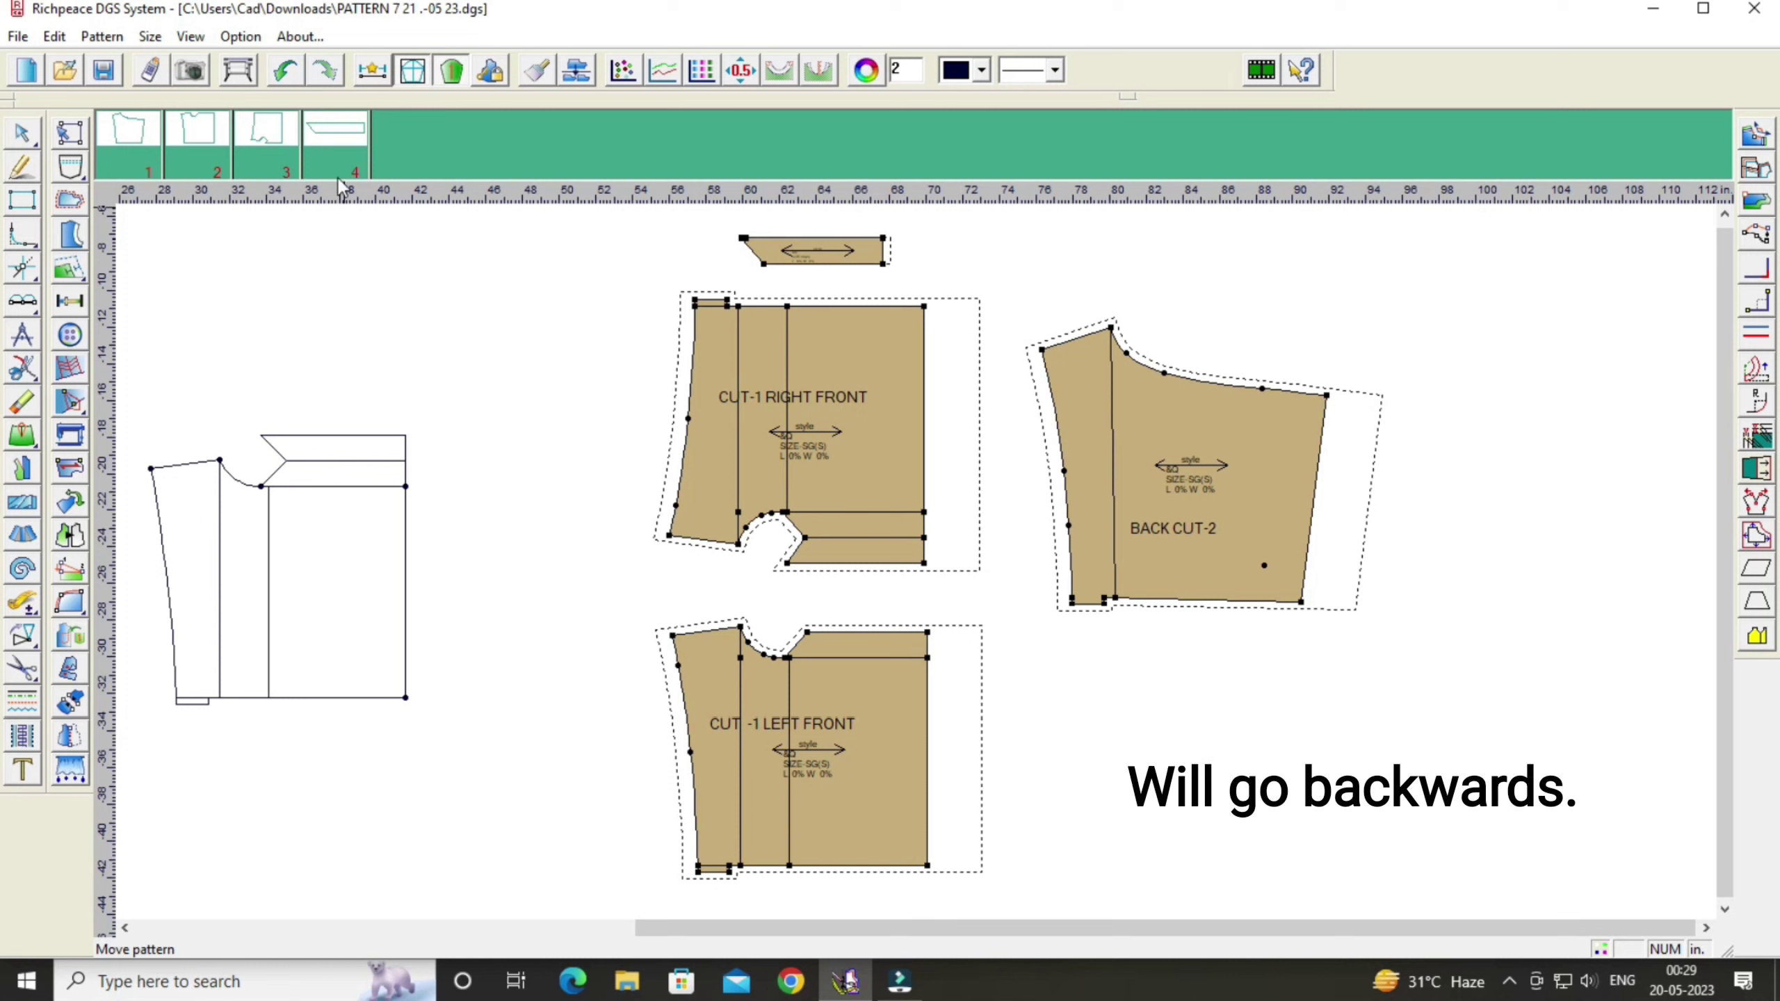
left_click(287, 71)
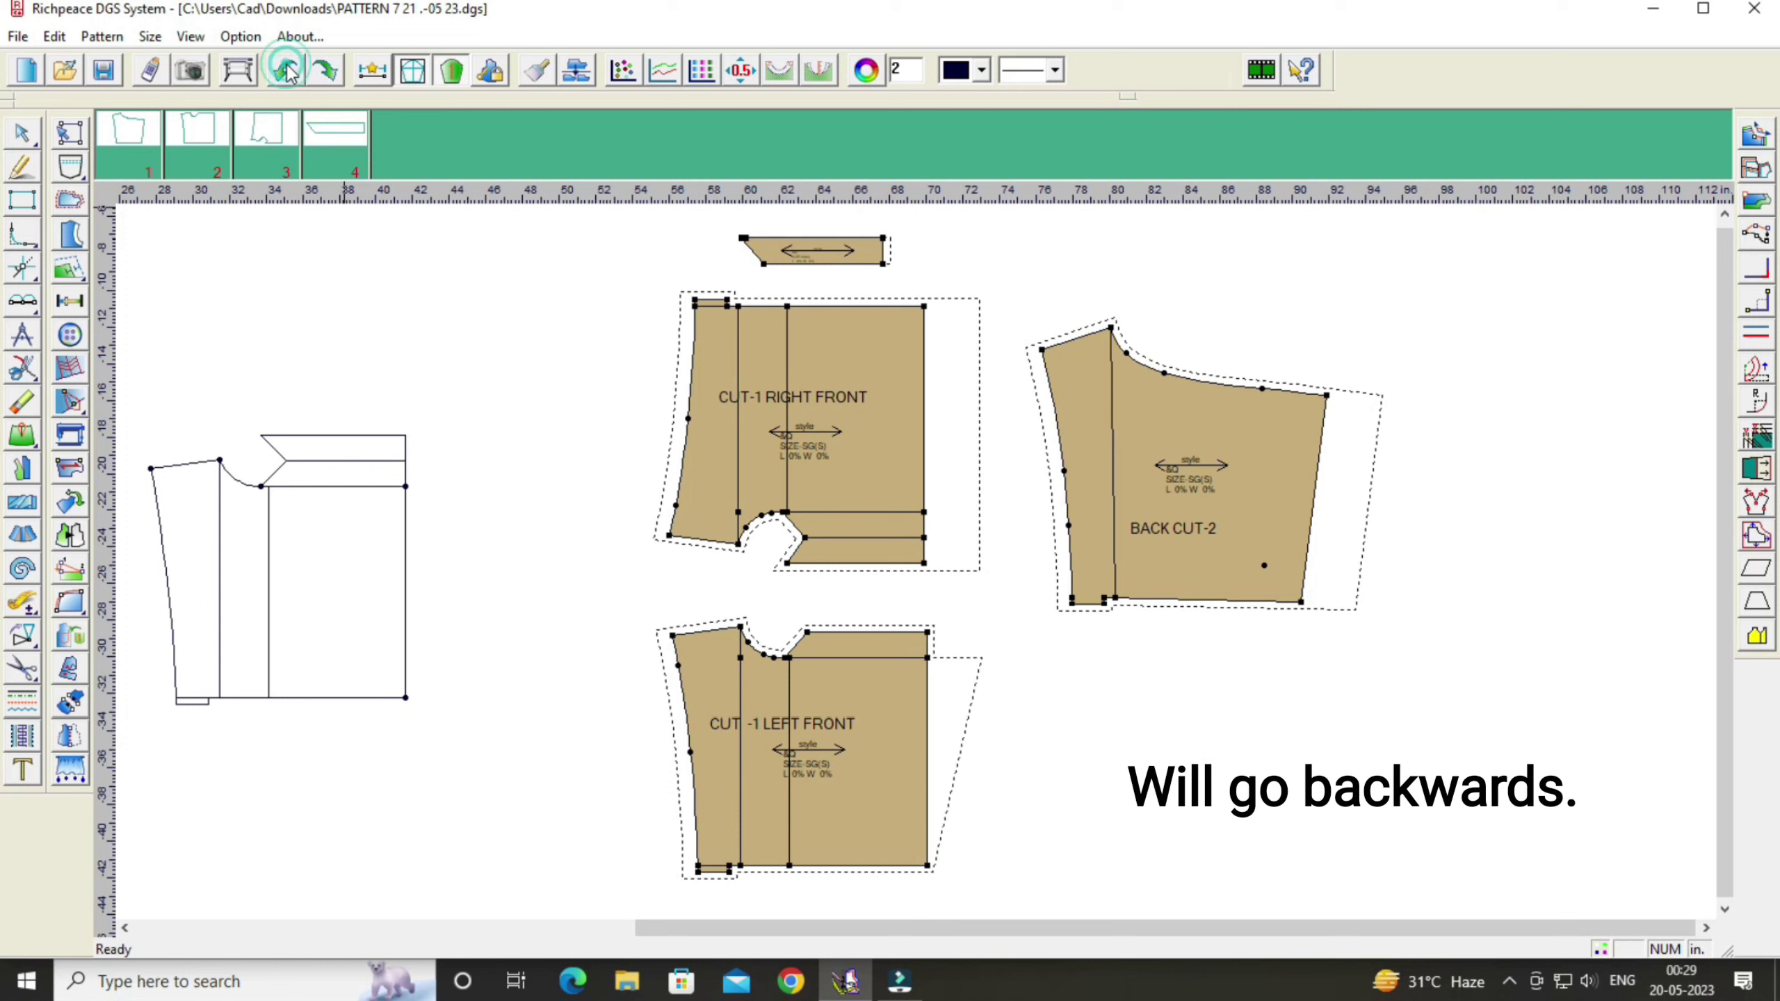
left_click(287, 71)
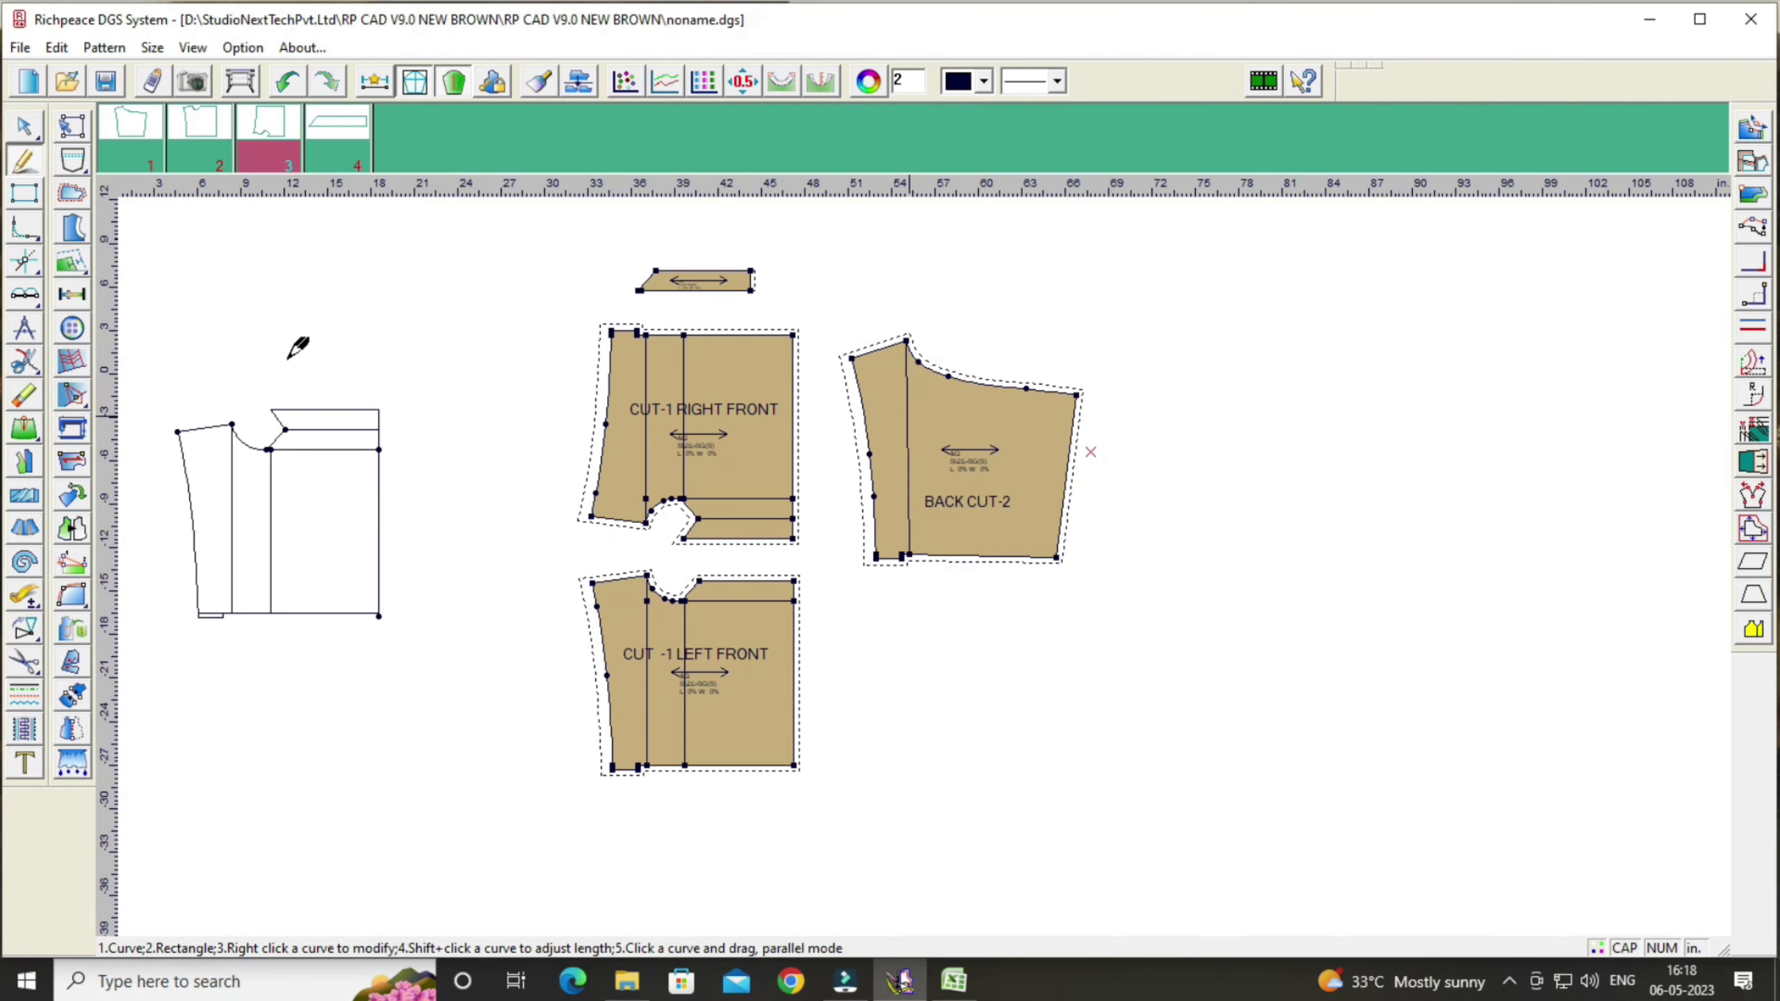
Step: Draw a 1.25 × 45 rectangle to the right of the shirt pieces
left_click(23, 162)
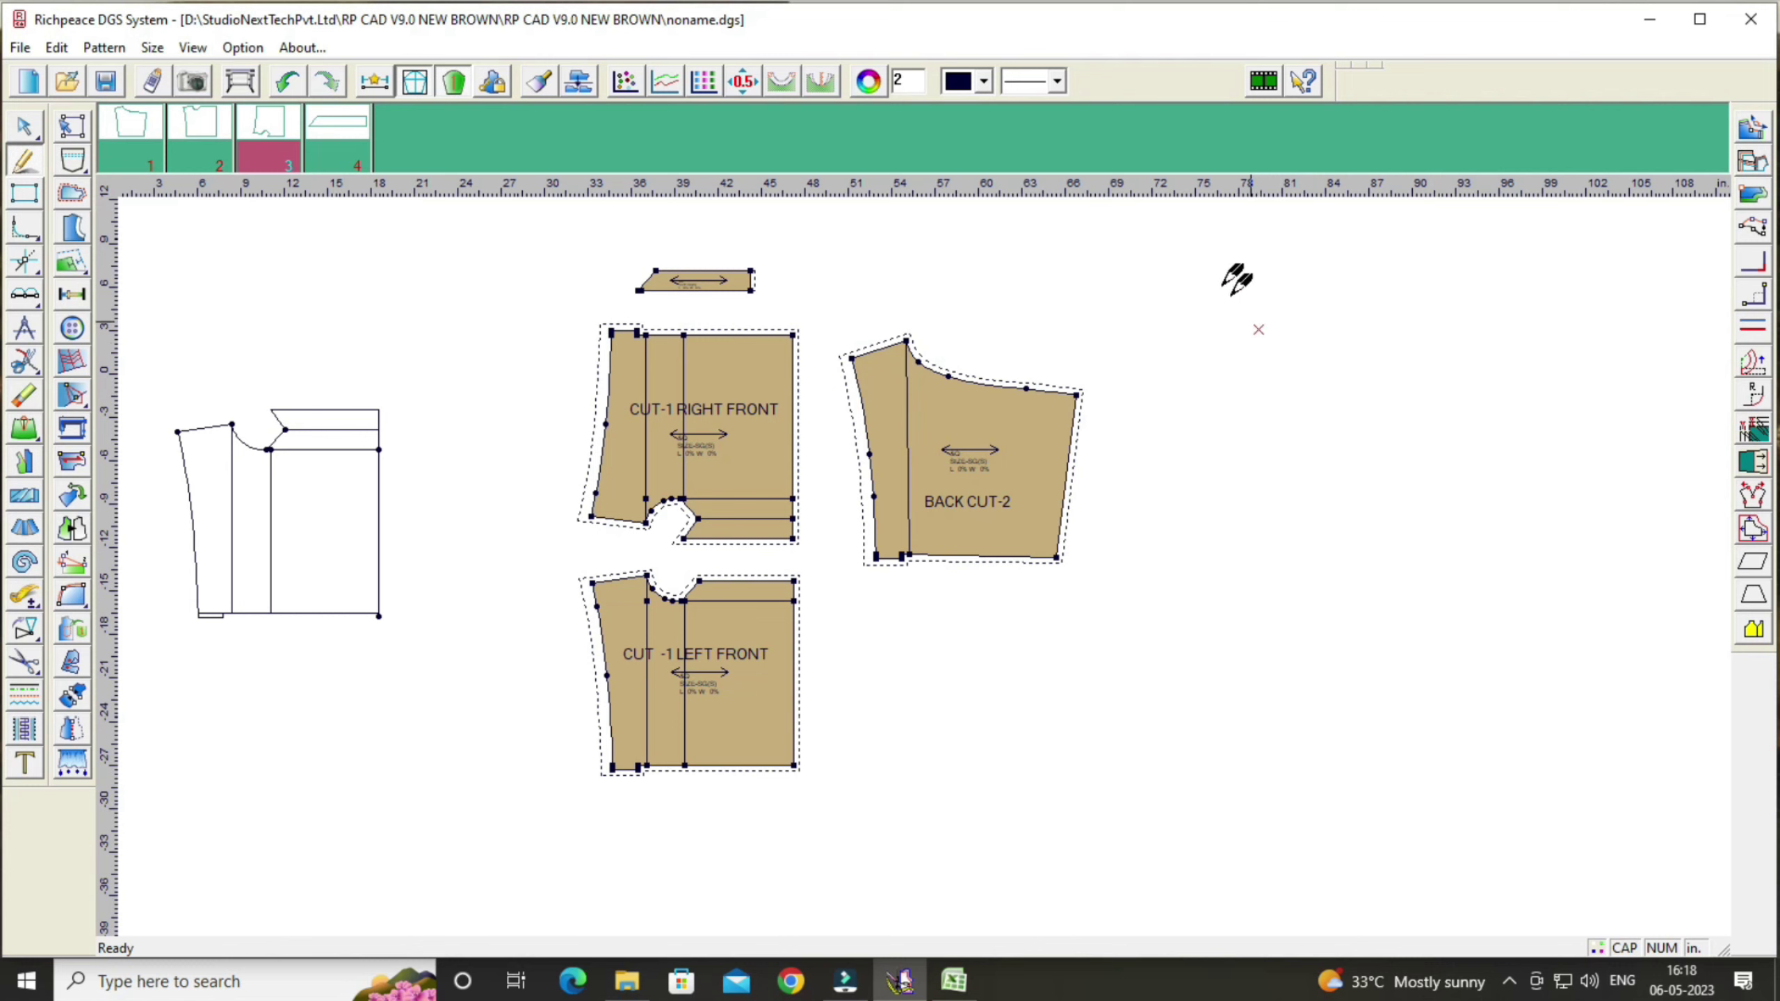
mouse_move(1204, 262)
left_mouse_down()
mouse_move(1296, 743)
mouse_move(1291, 865)
left_mouse_up()
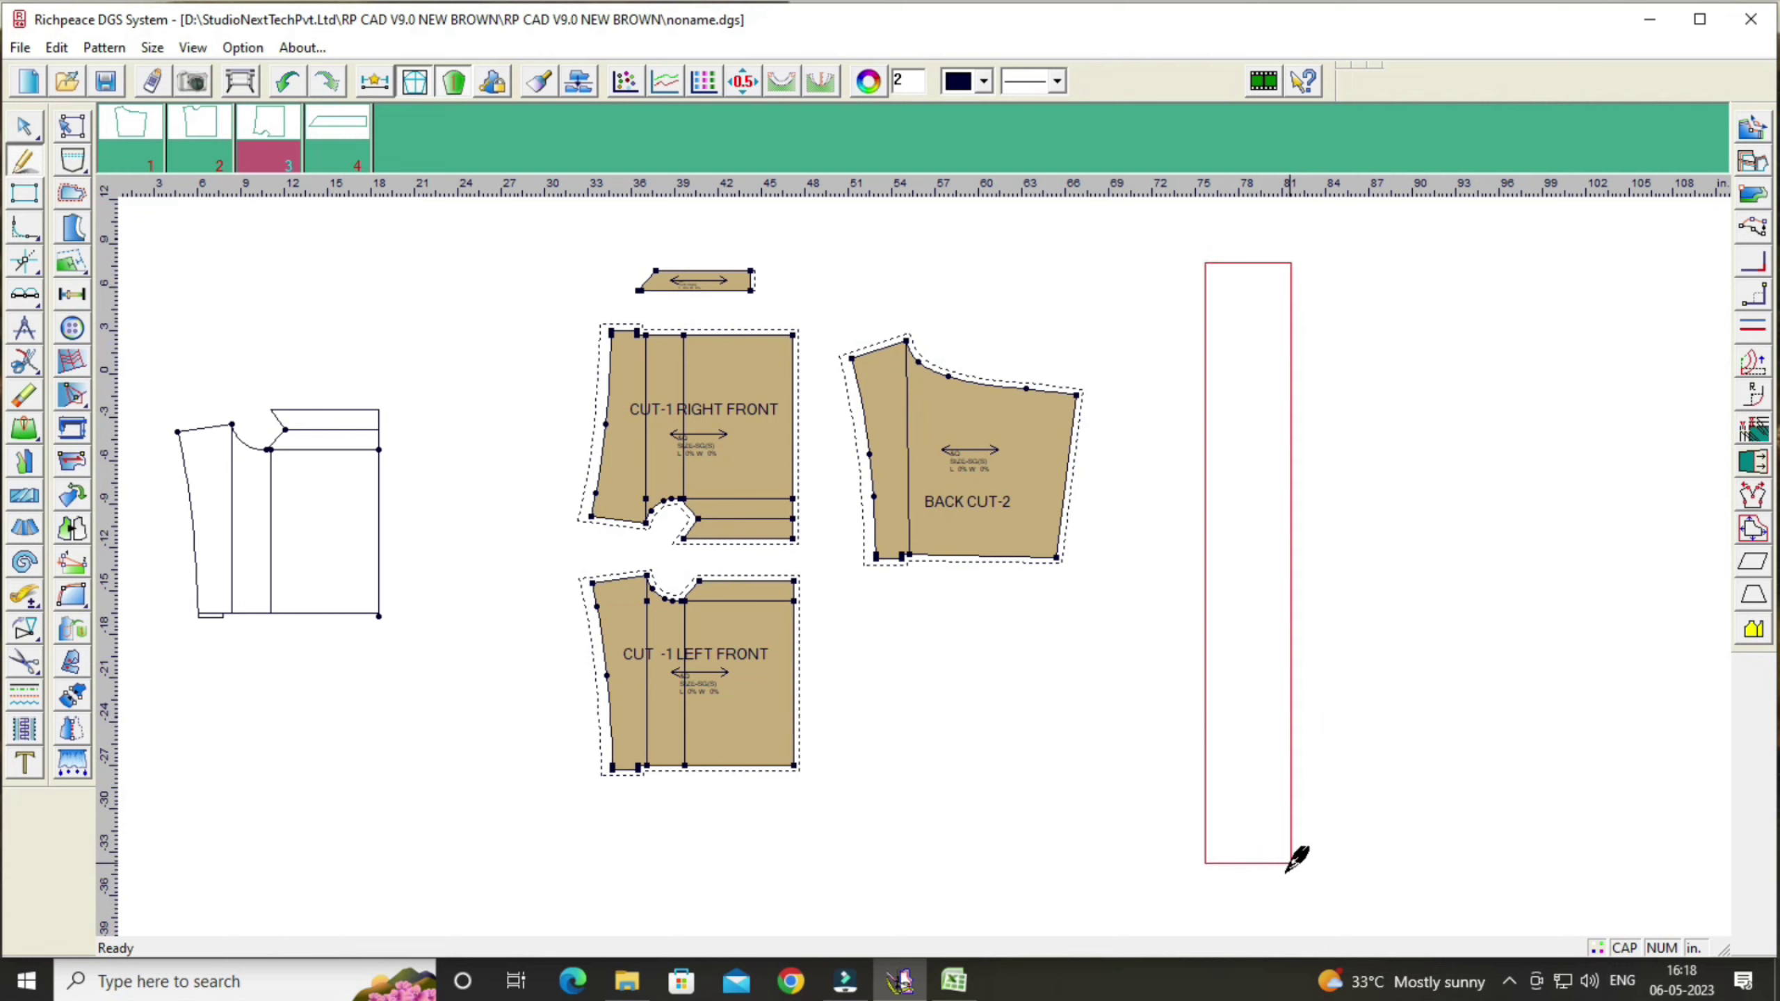
left_click_drag(1291, 863, 1278, 877)
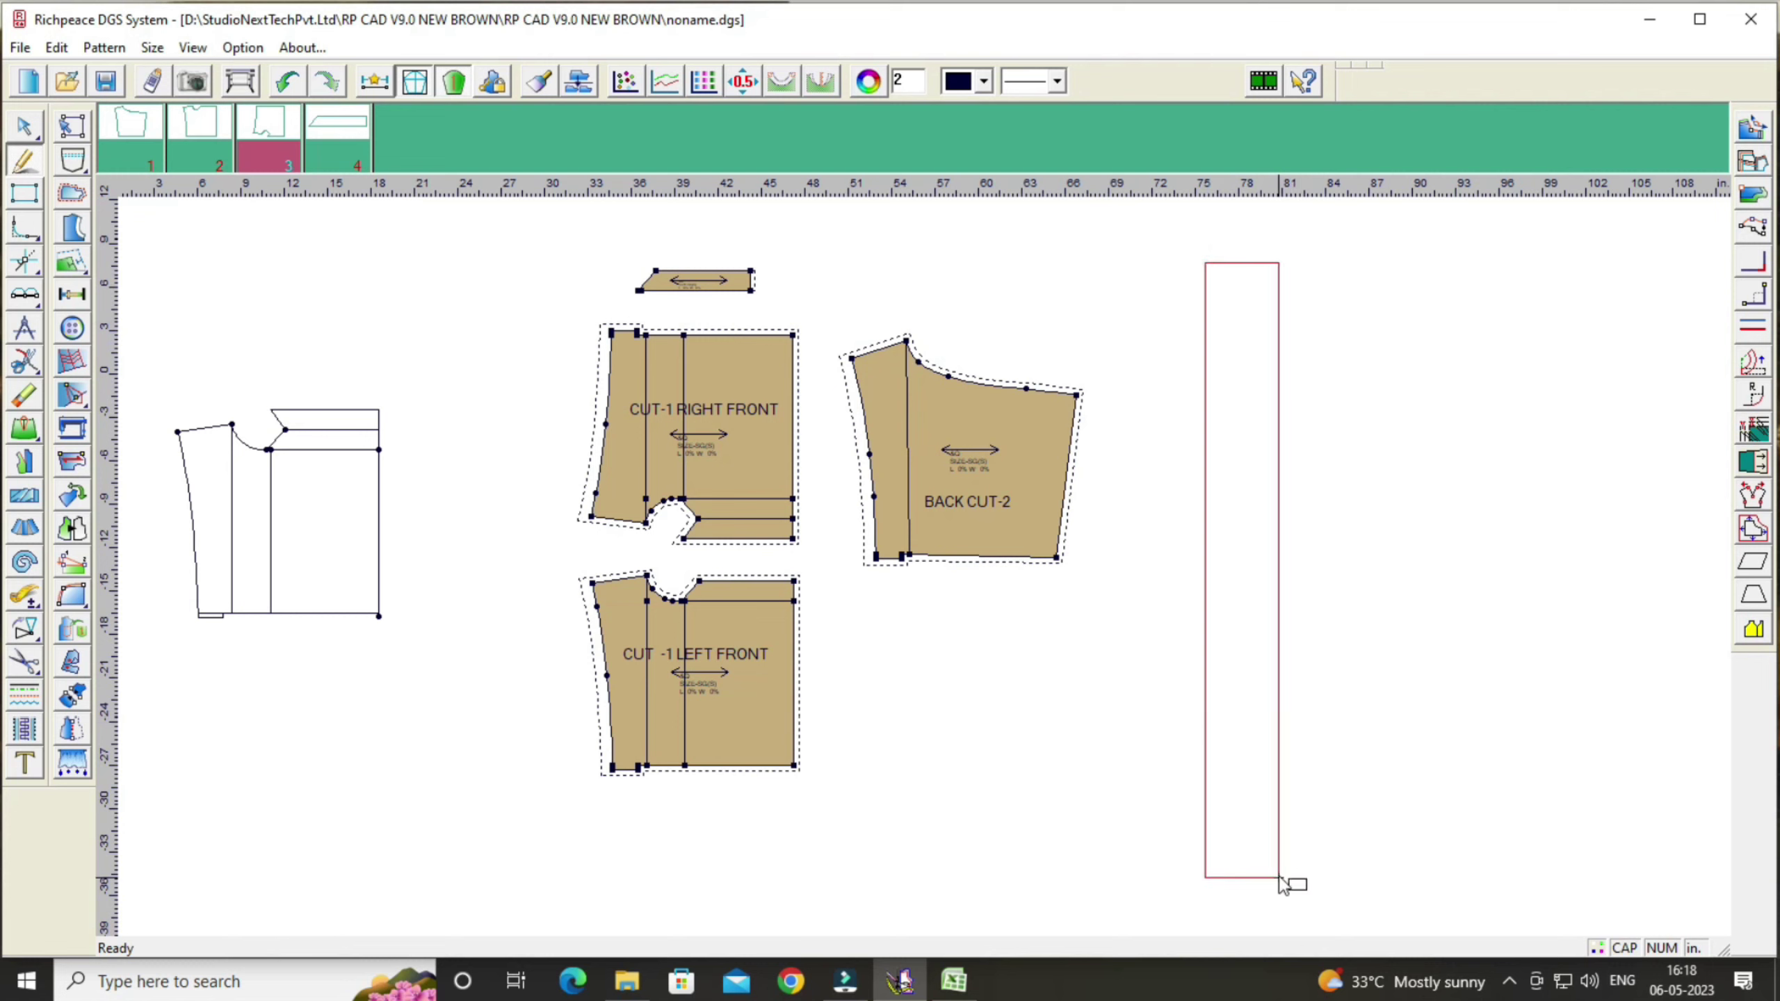
left_click(1280, 878)
left_click_drag(1168, 674, 1451, 651)
left_click(1453, 689)
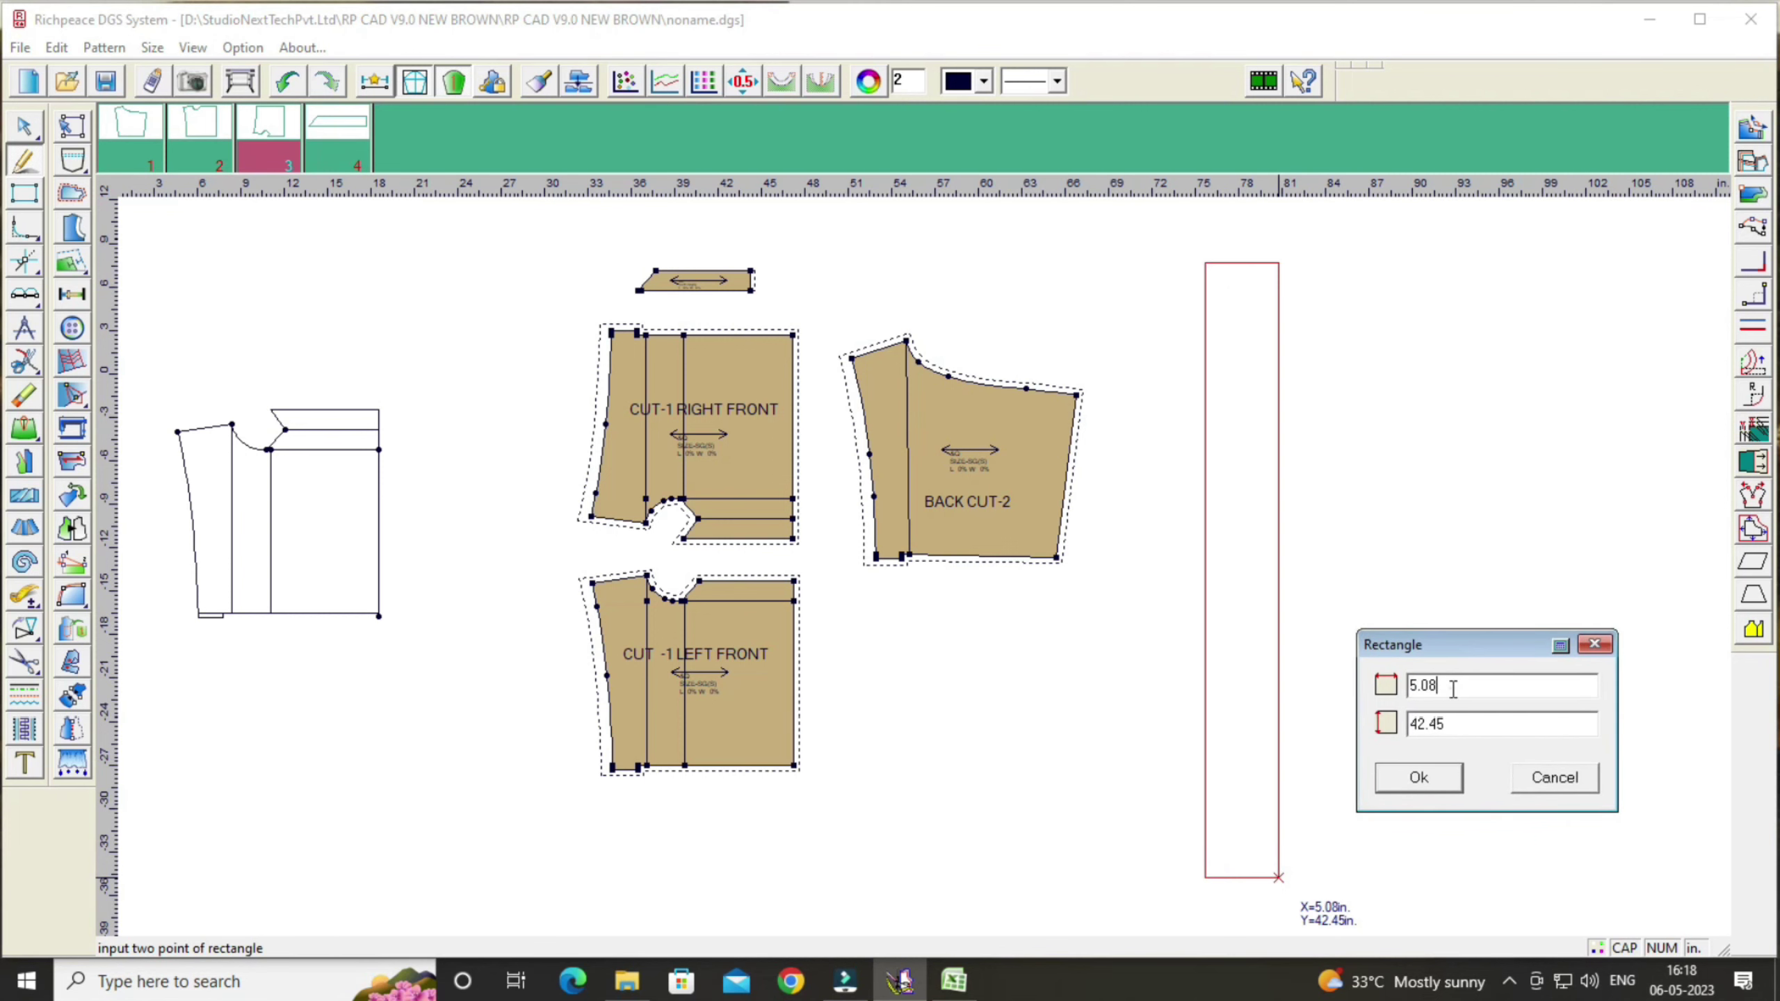
key("BackSpace")
key("BackSpace")
key("BackSpace")
key("BackSpace")
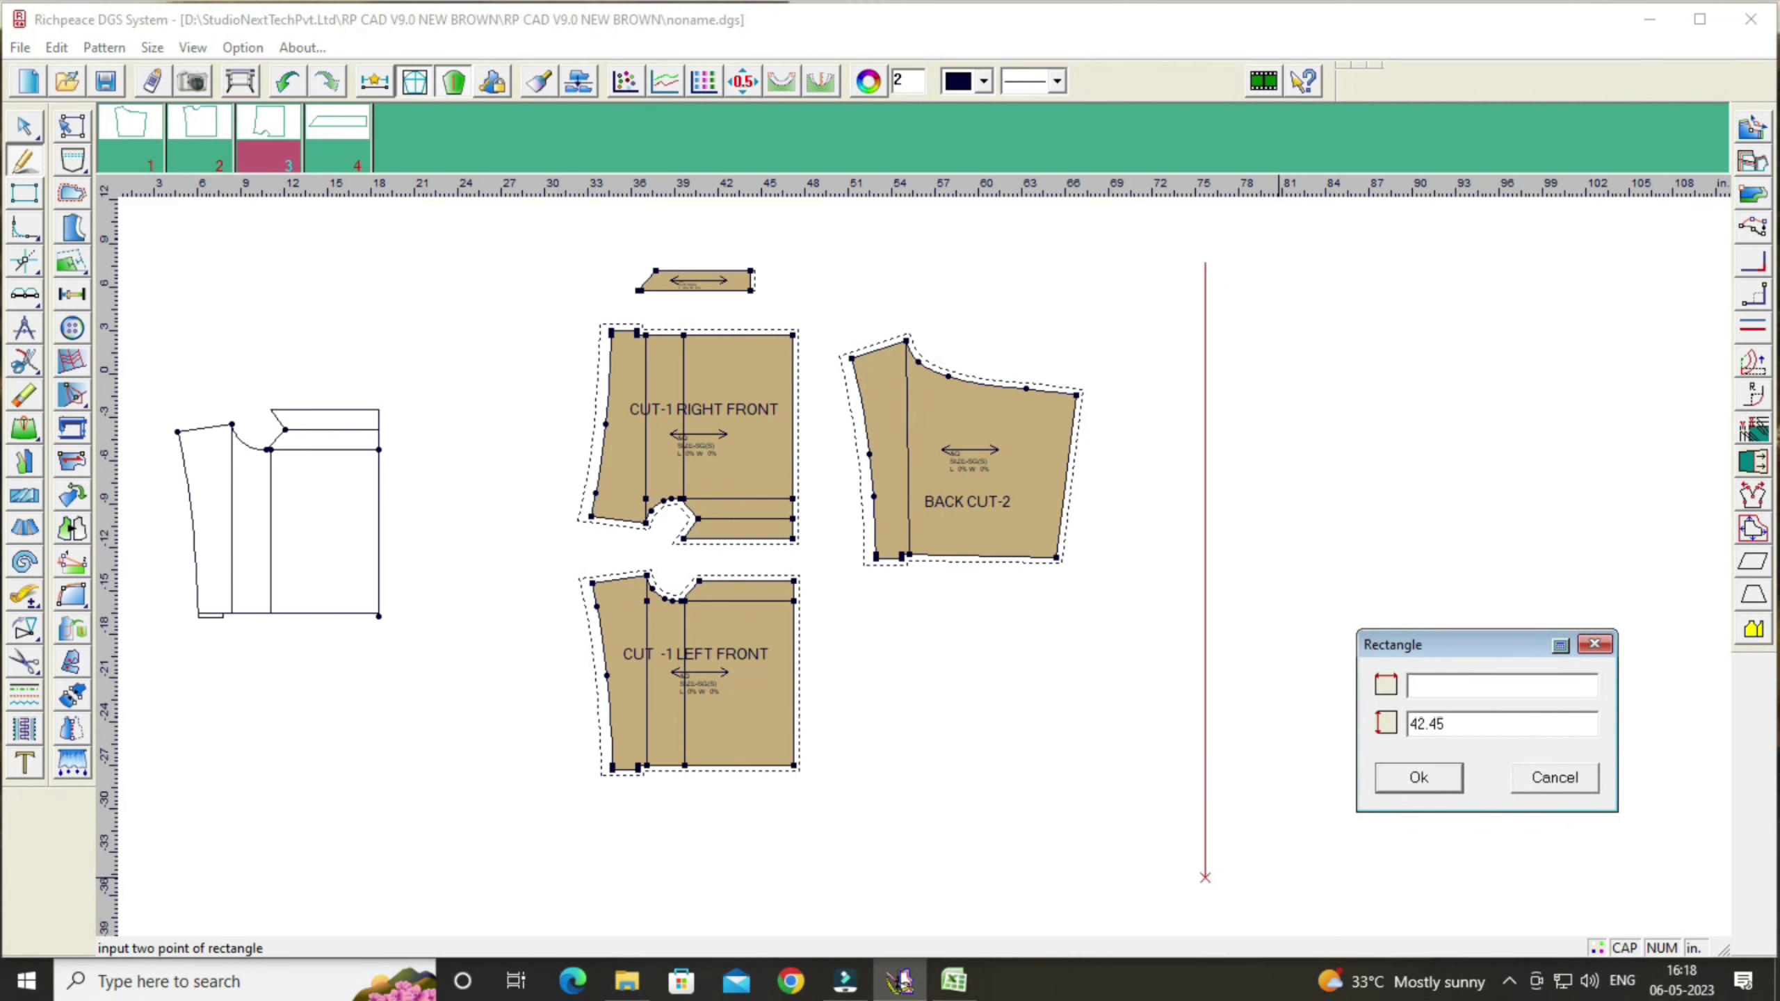
type("1.2")
left_click(1456, 723)
key("BackSpace")
key("BackSpace")
key("BackSpace")
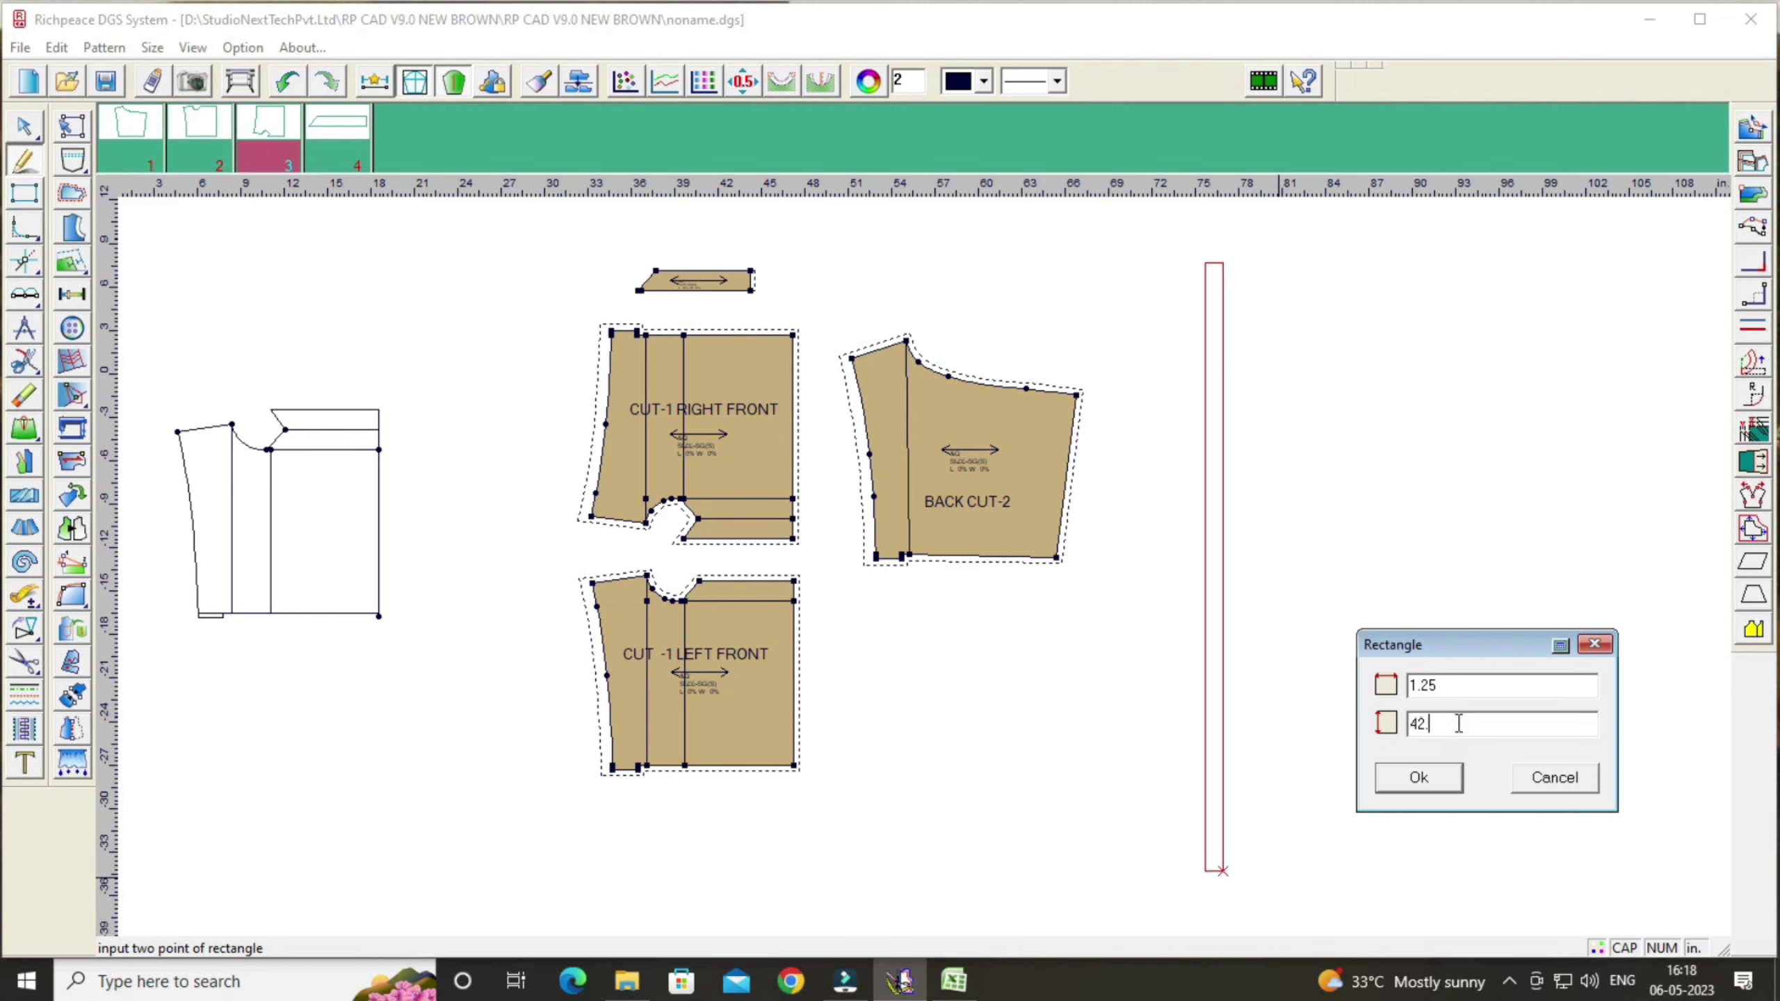
key("BackSpace")
type("5")
left_click(1418, 777)
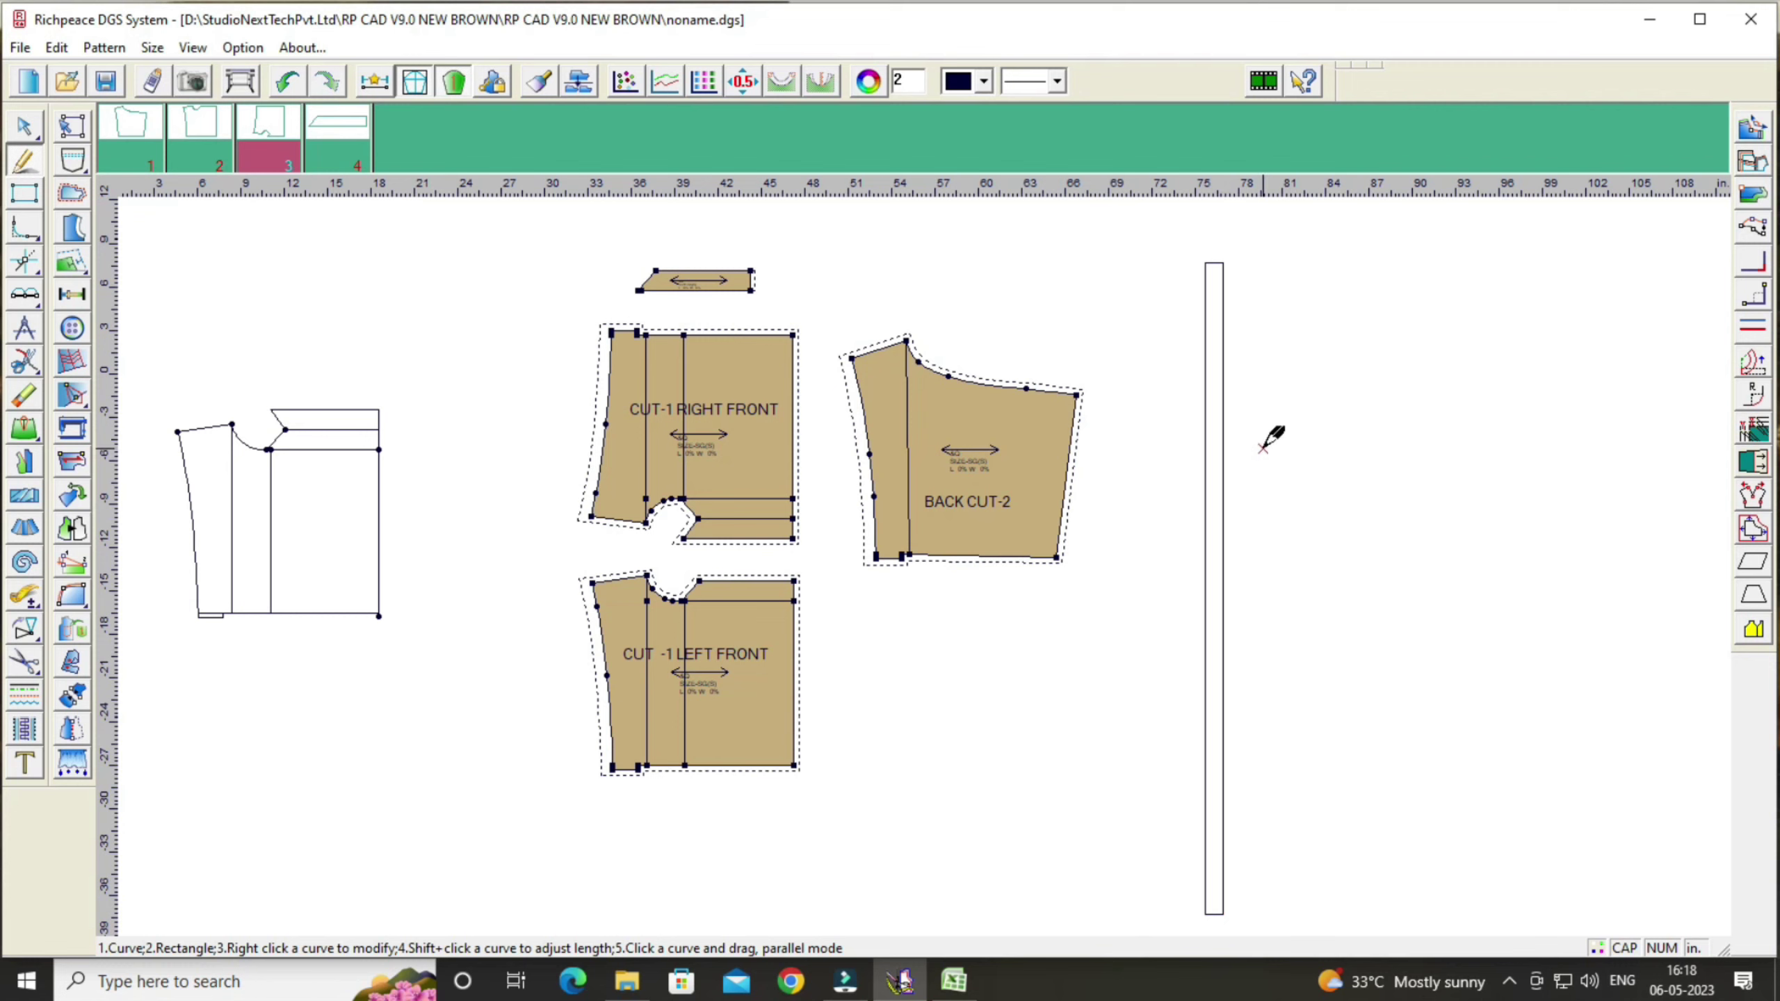
Step: Add a parallel line 1.25 from the rectangle's edge and close its top and bottom
left_click_drag(1224, 370, 1250, 413)
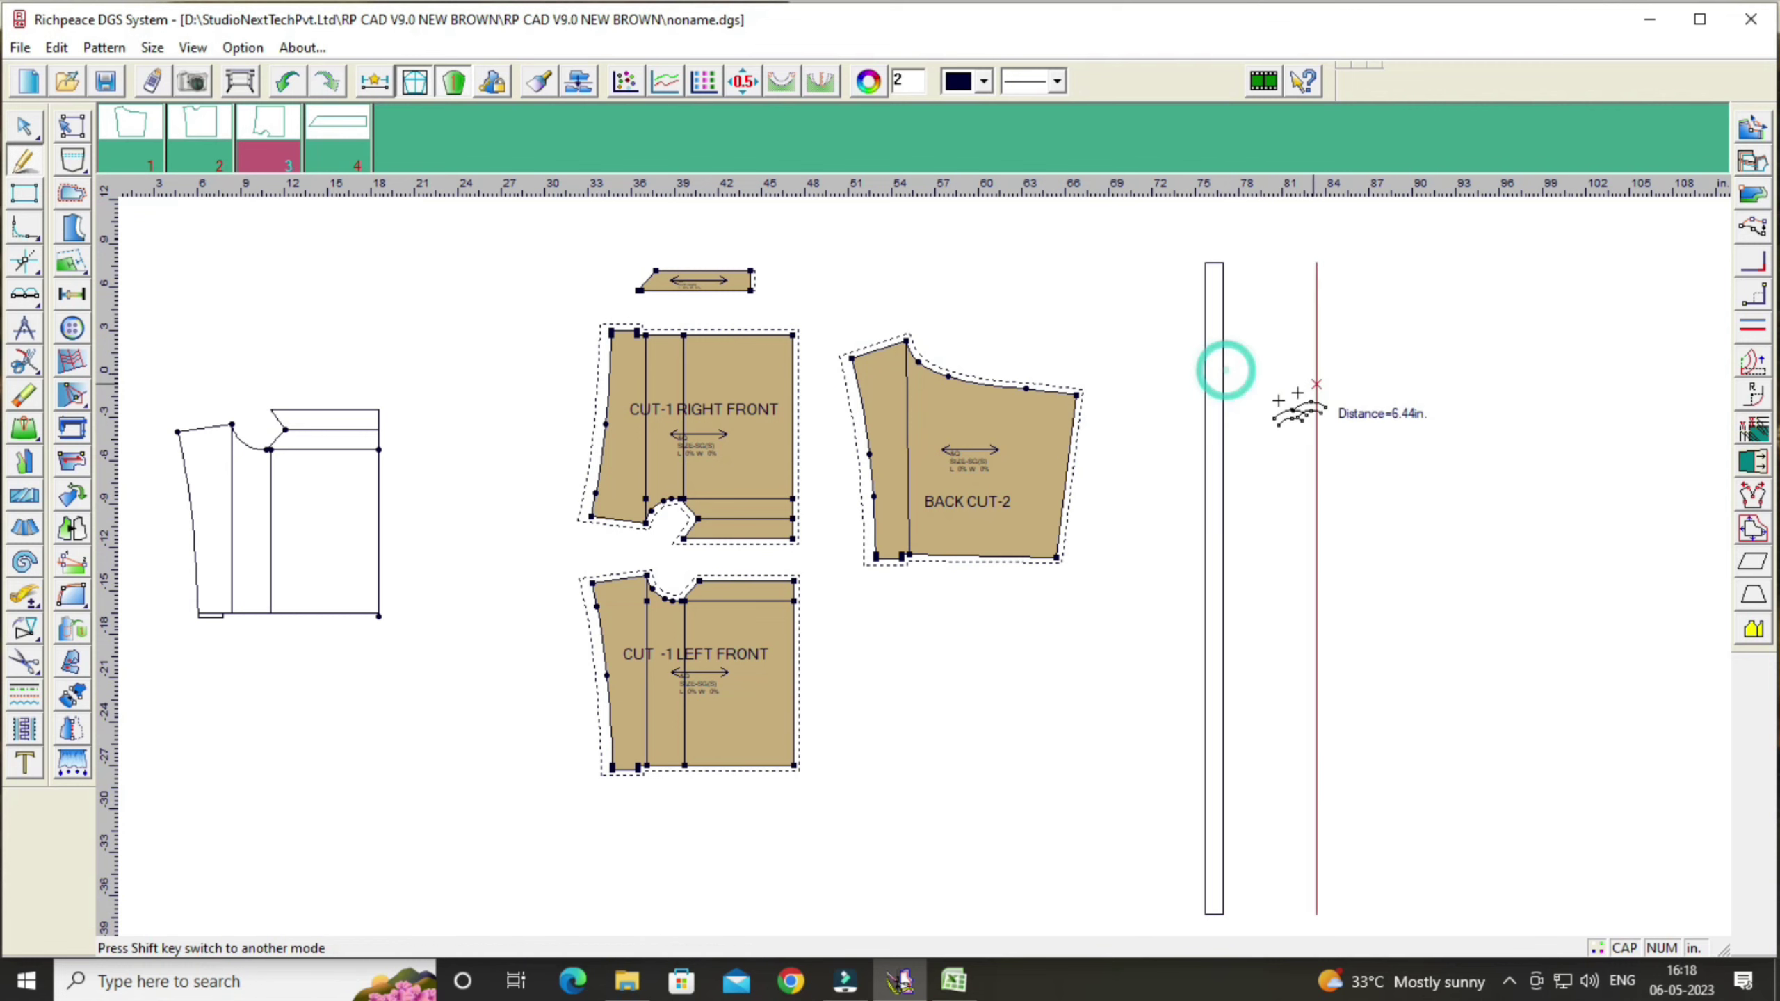
type("1.25")
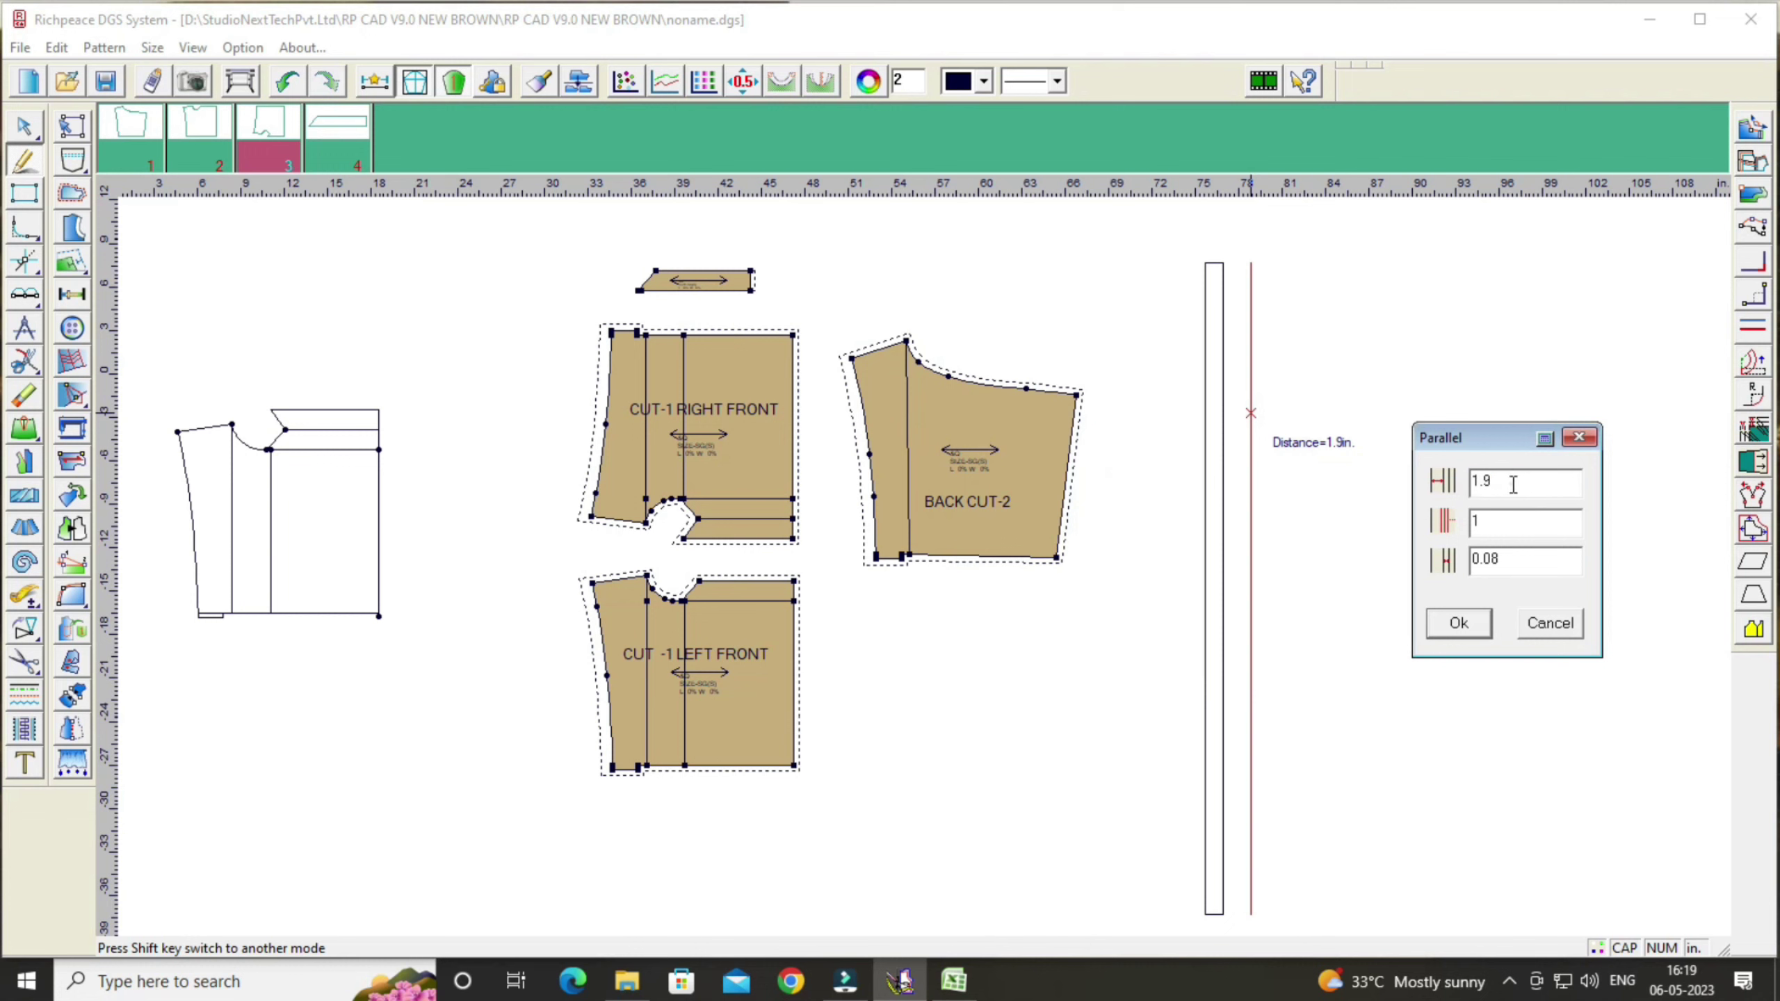
left_click(1459, 621)
left_click(1224, 264)
right_click(1243, 263)
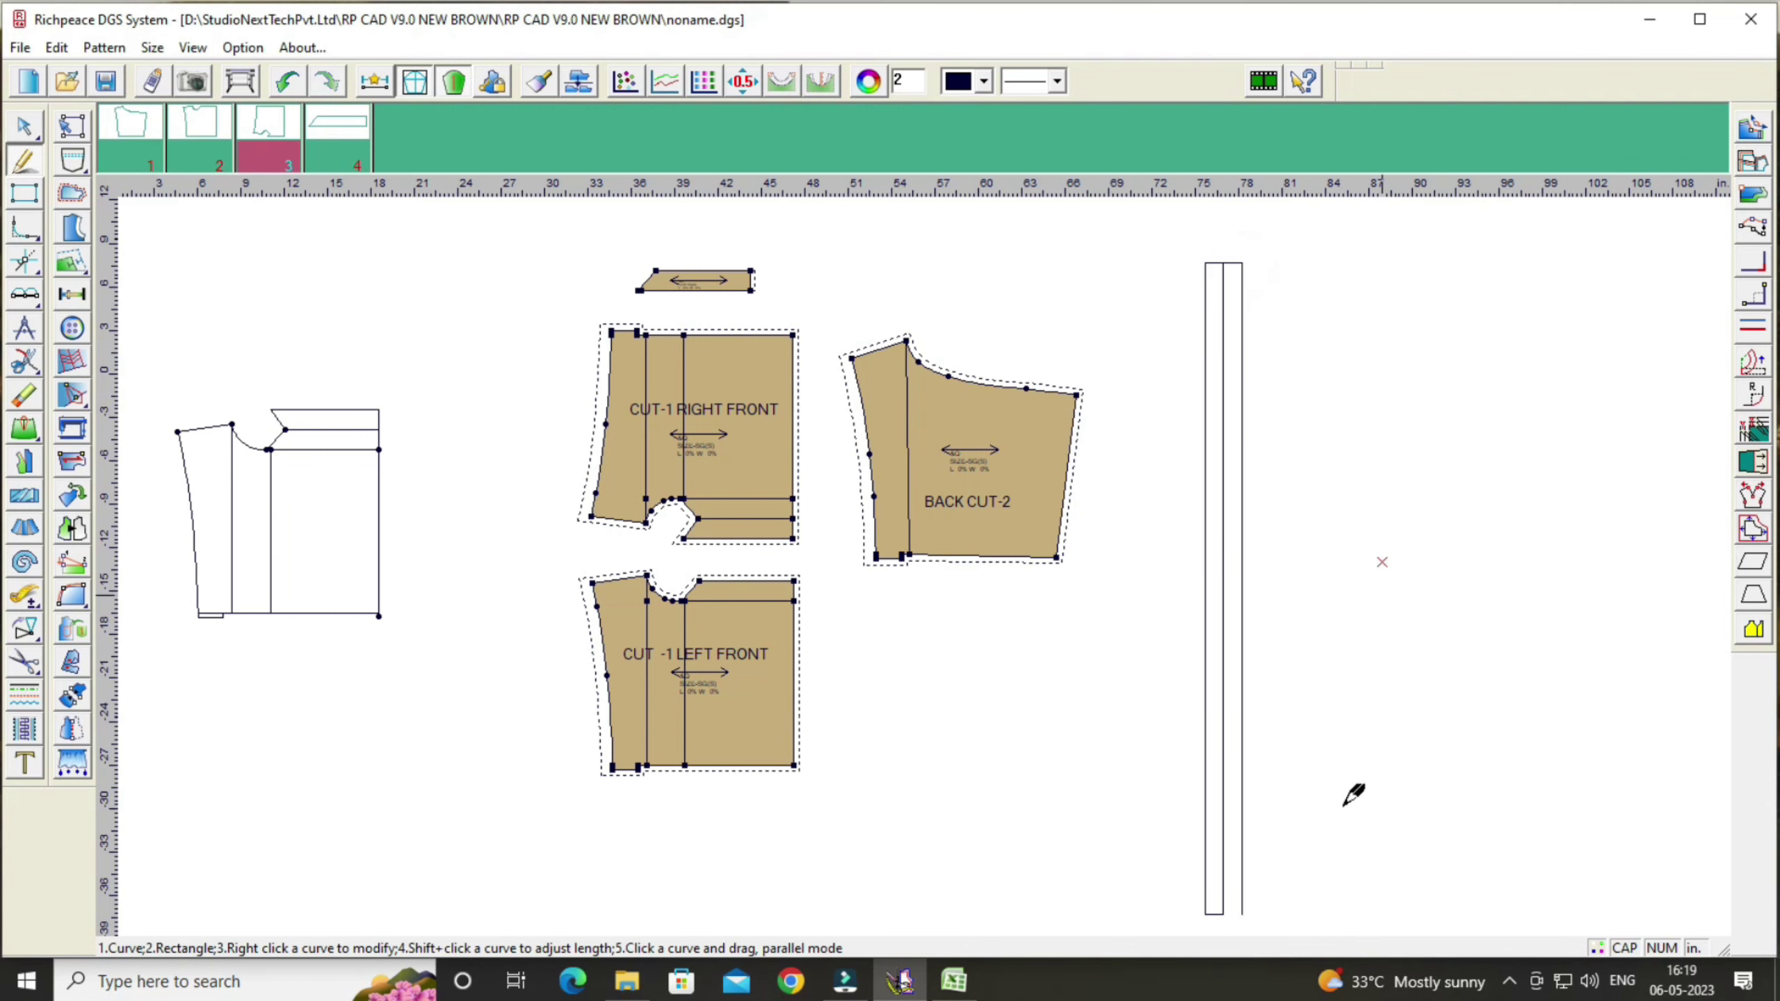
left_click(1242, 914)
right_click(1242, 914)
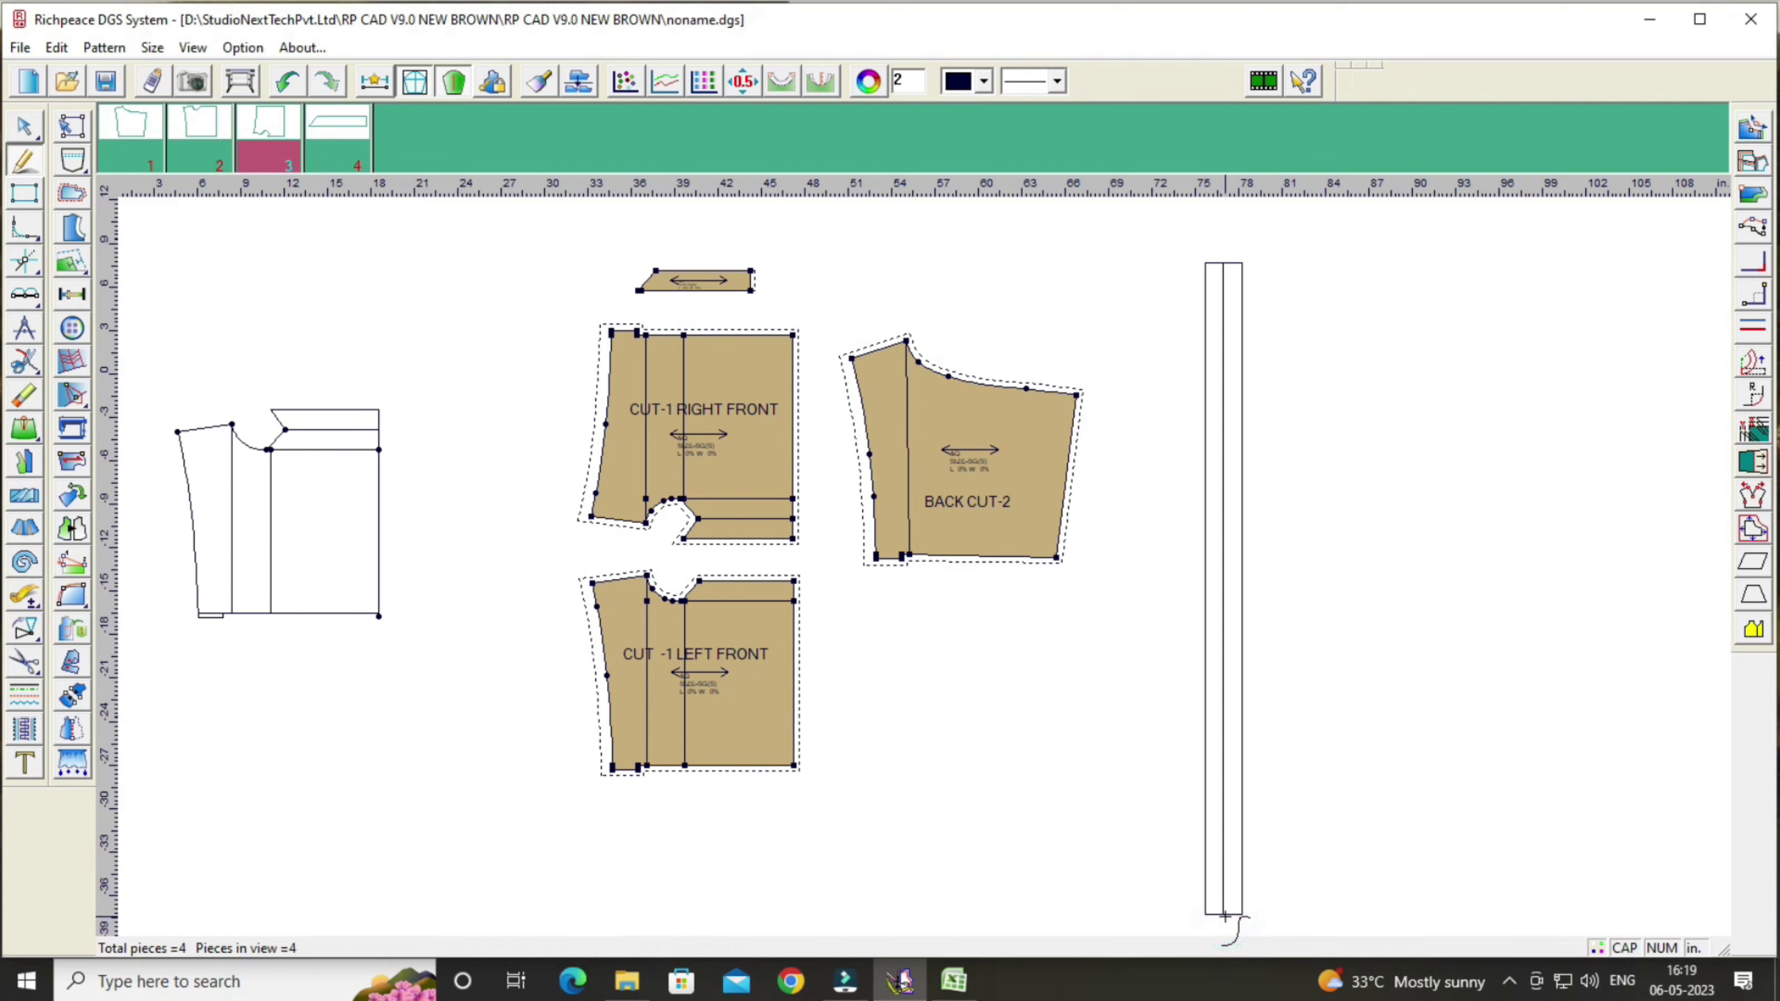
left_click(24, 662)
Step: Cut the strip into pattern piece 5, erase its leftover outline and reposition it
left_click_drag(1181, 230, 1275, 920)
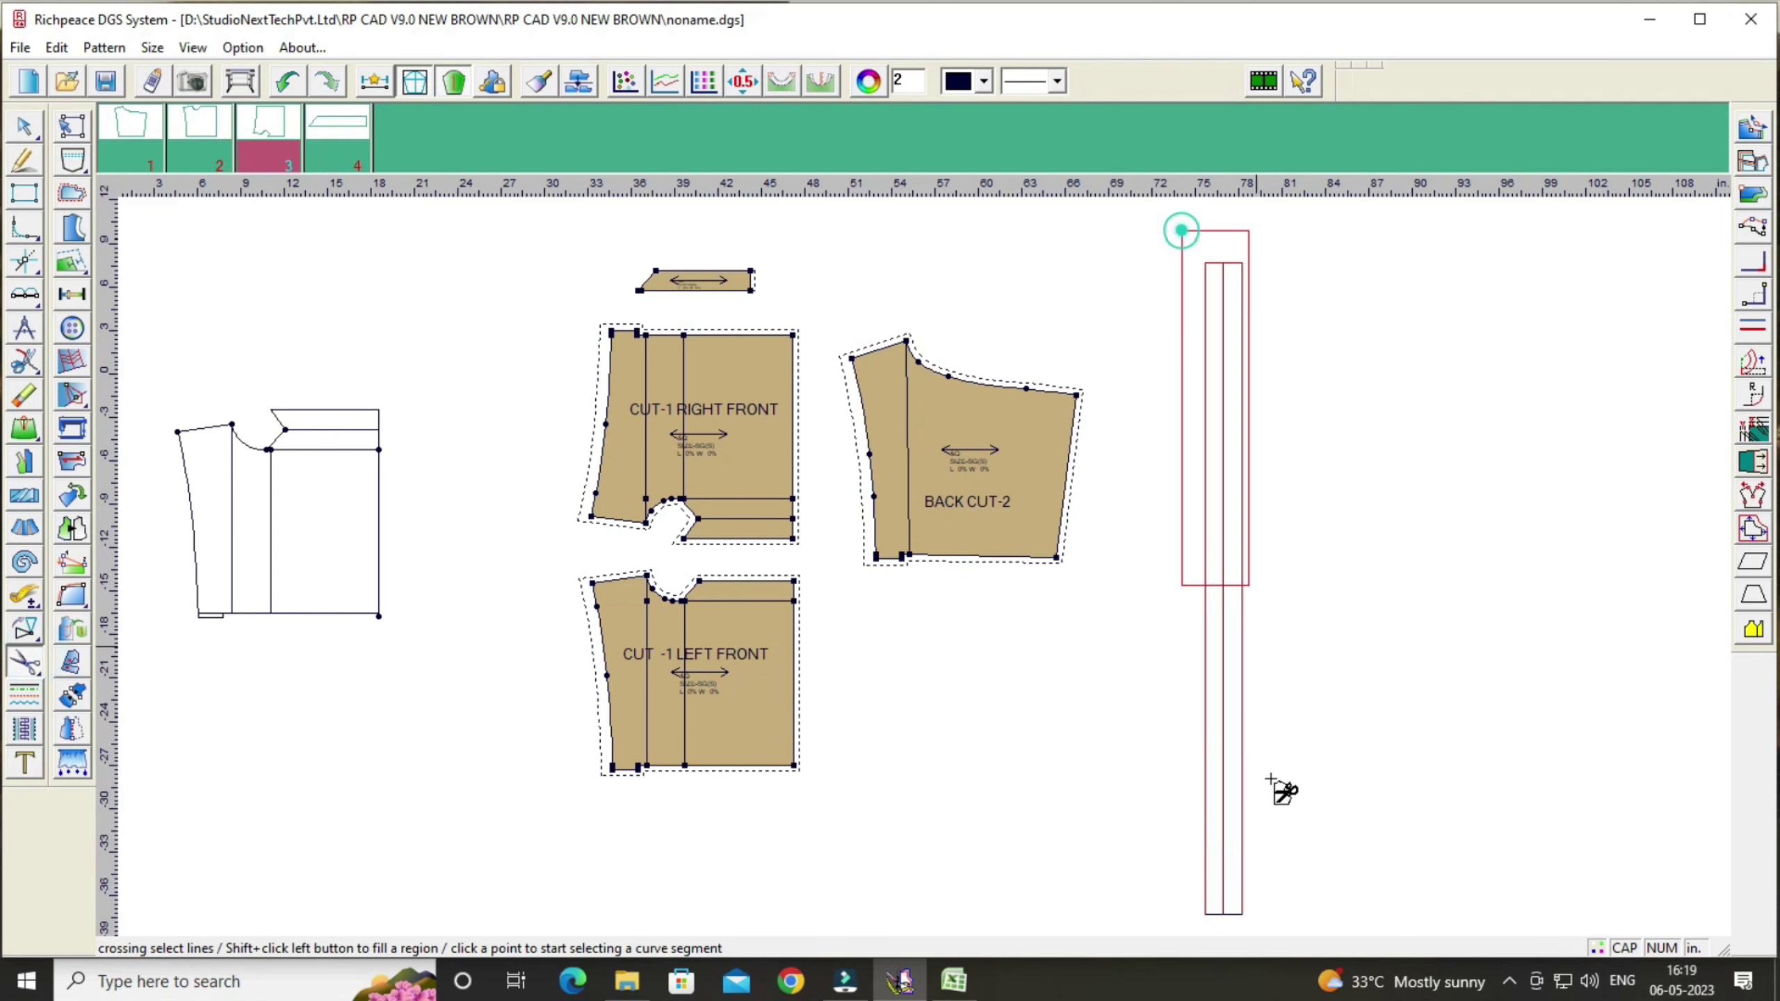
right_click(1279, 927)
right_click(1335, 643)
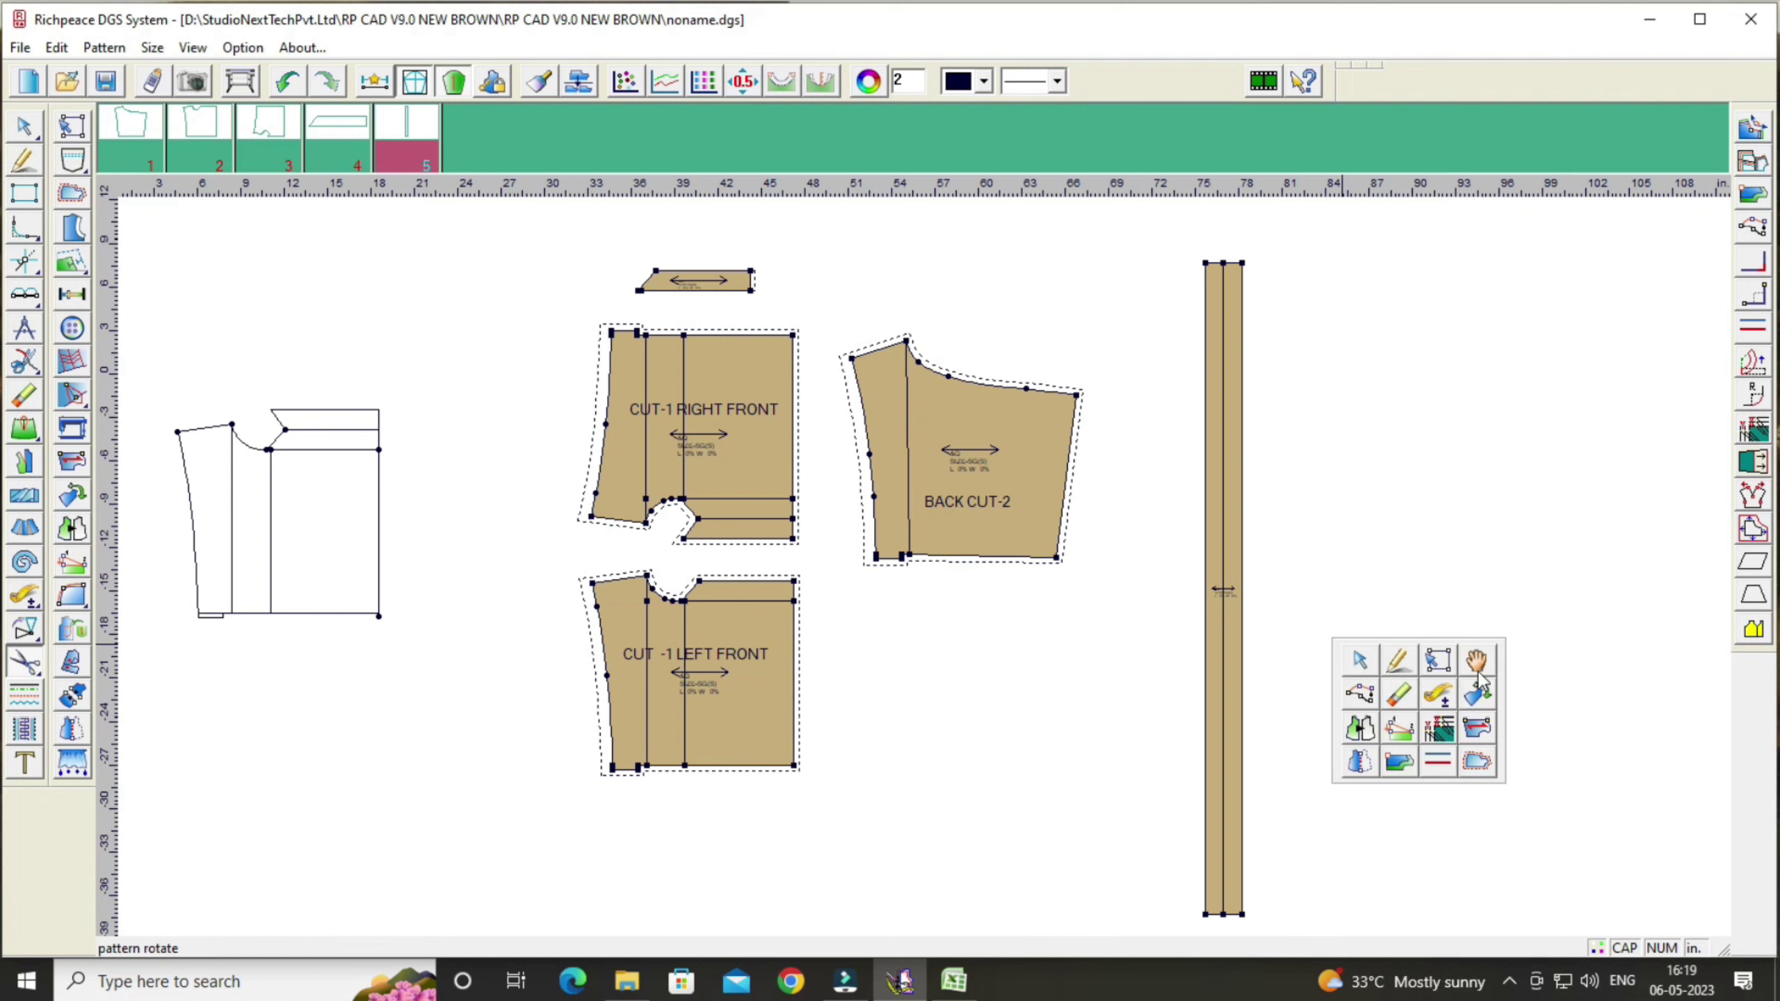
left_click(1477, 666)
left_click_drag(1252, 595, 1355, 592)
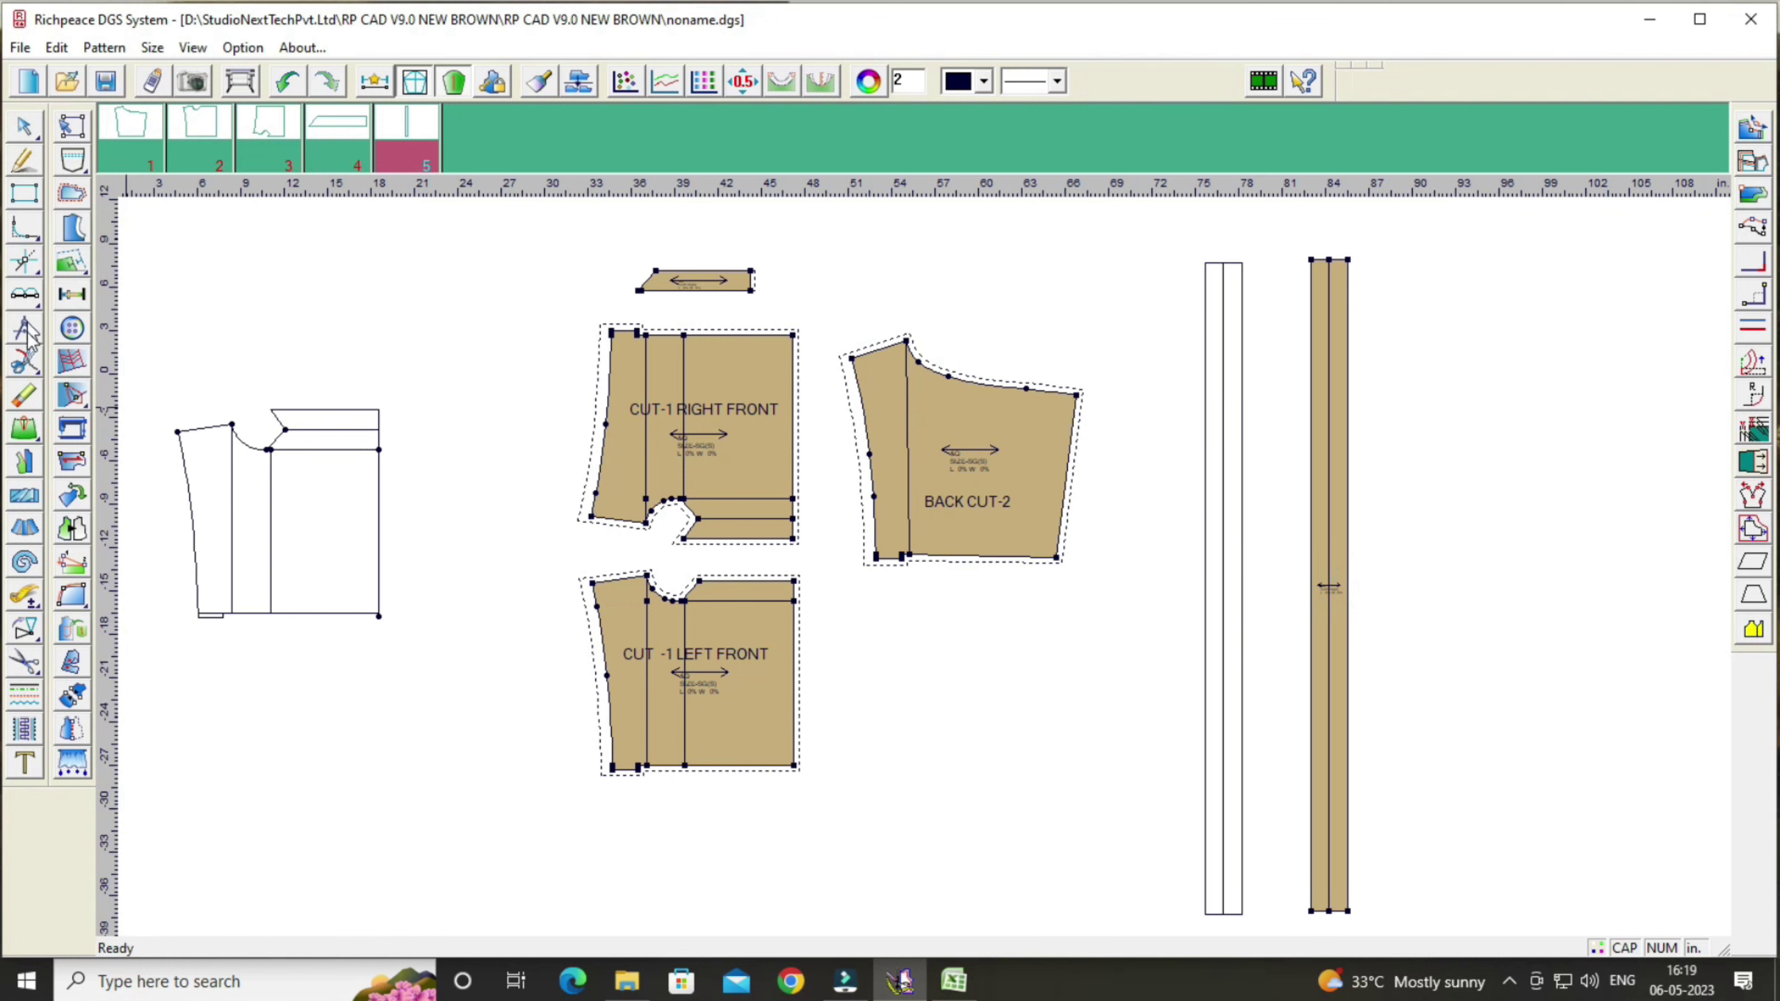
left_click(24, 396)
left_click_drag(1165, 218, 1212, 924)
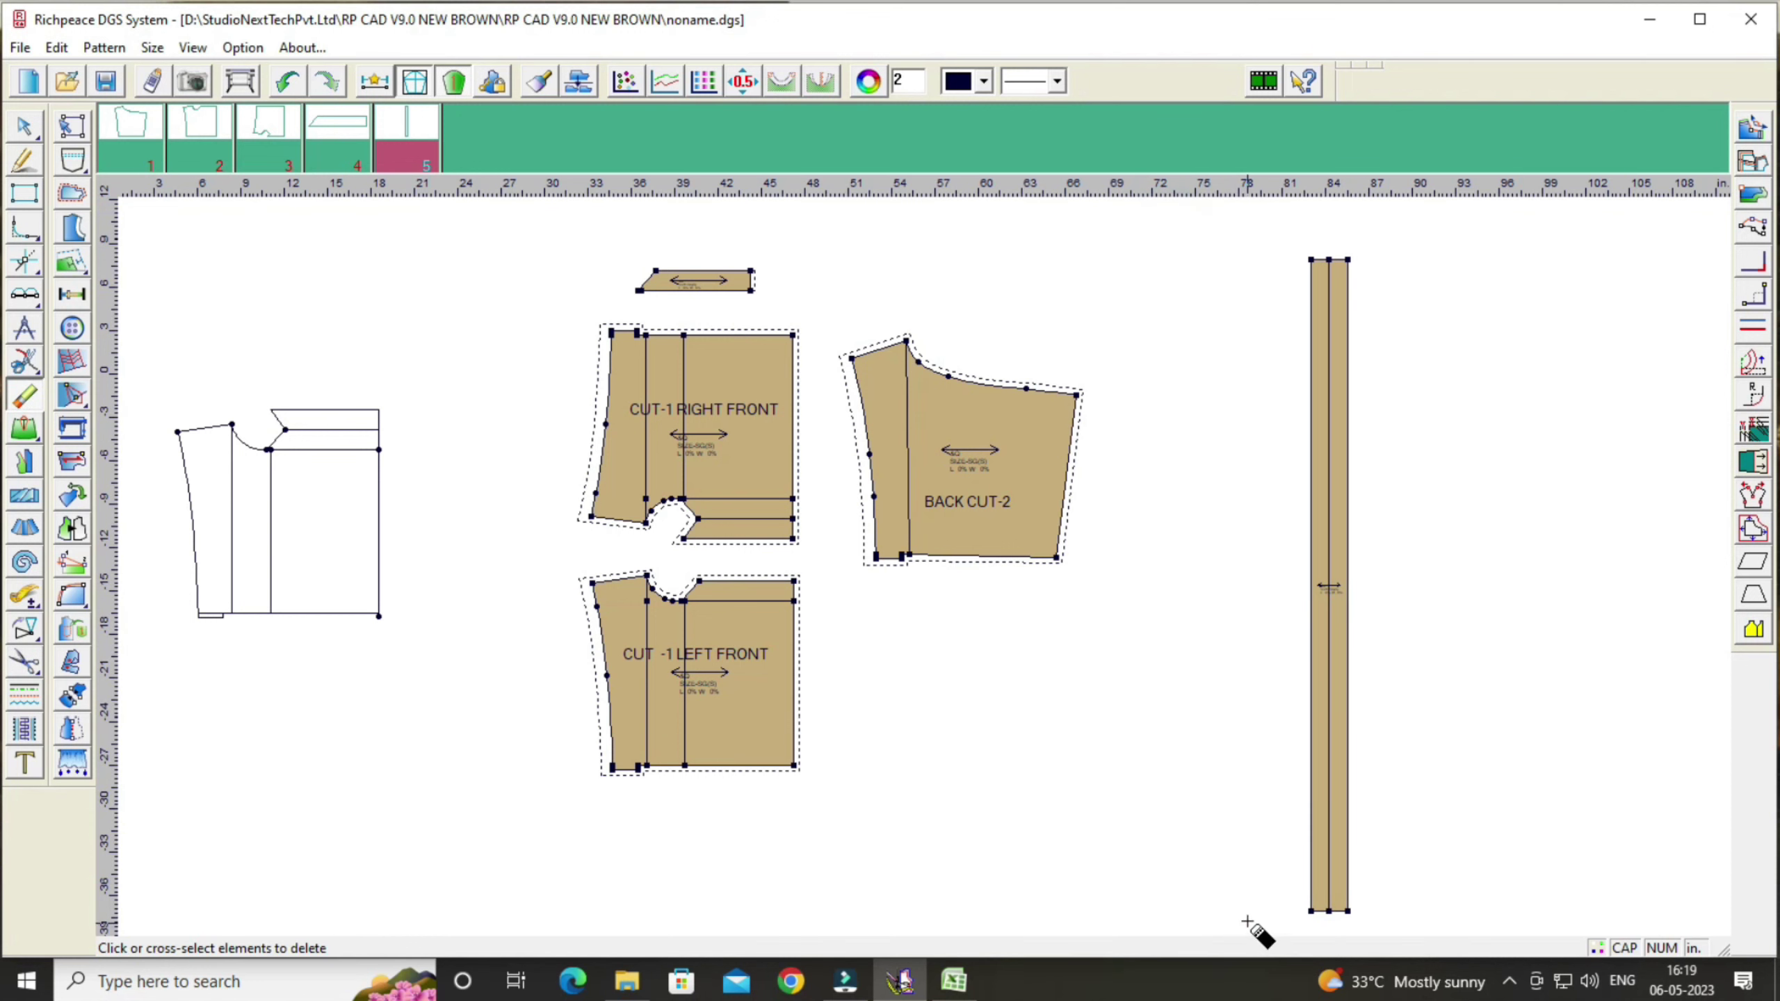
right_click(1187, 780)
left_click(1288, 799)
left_click_drag(1332, 727, 1191, 732)
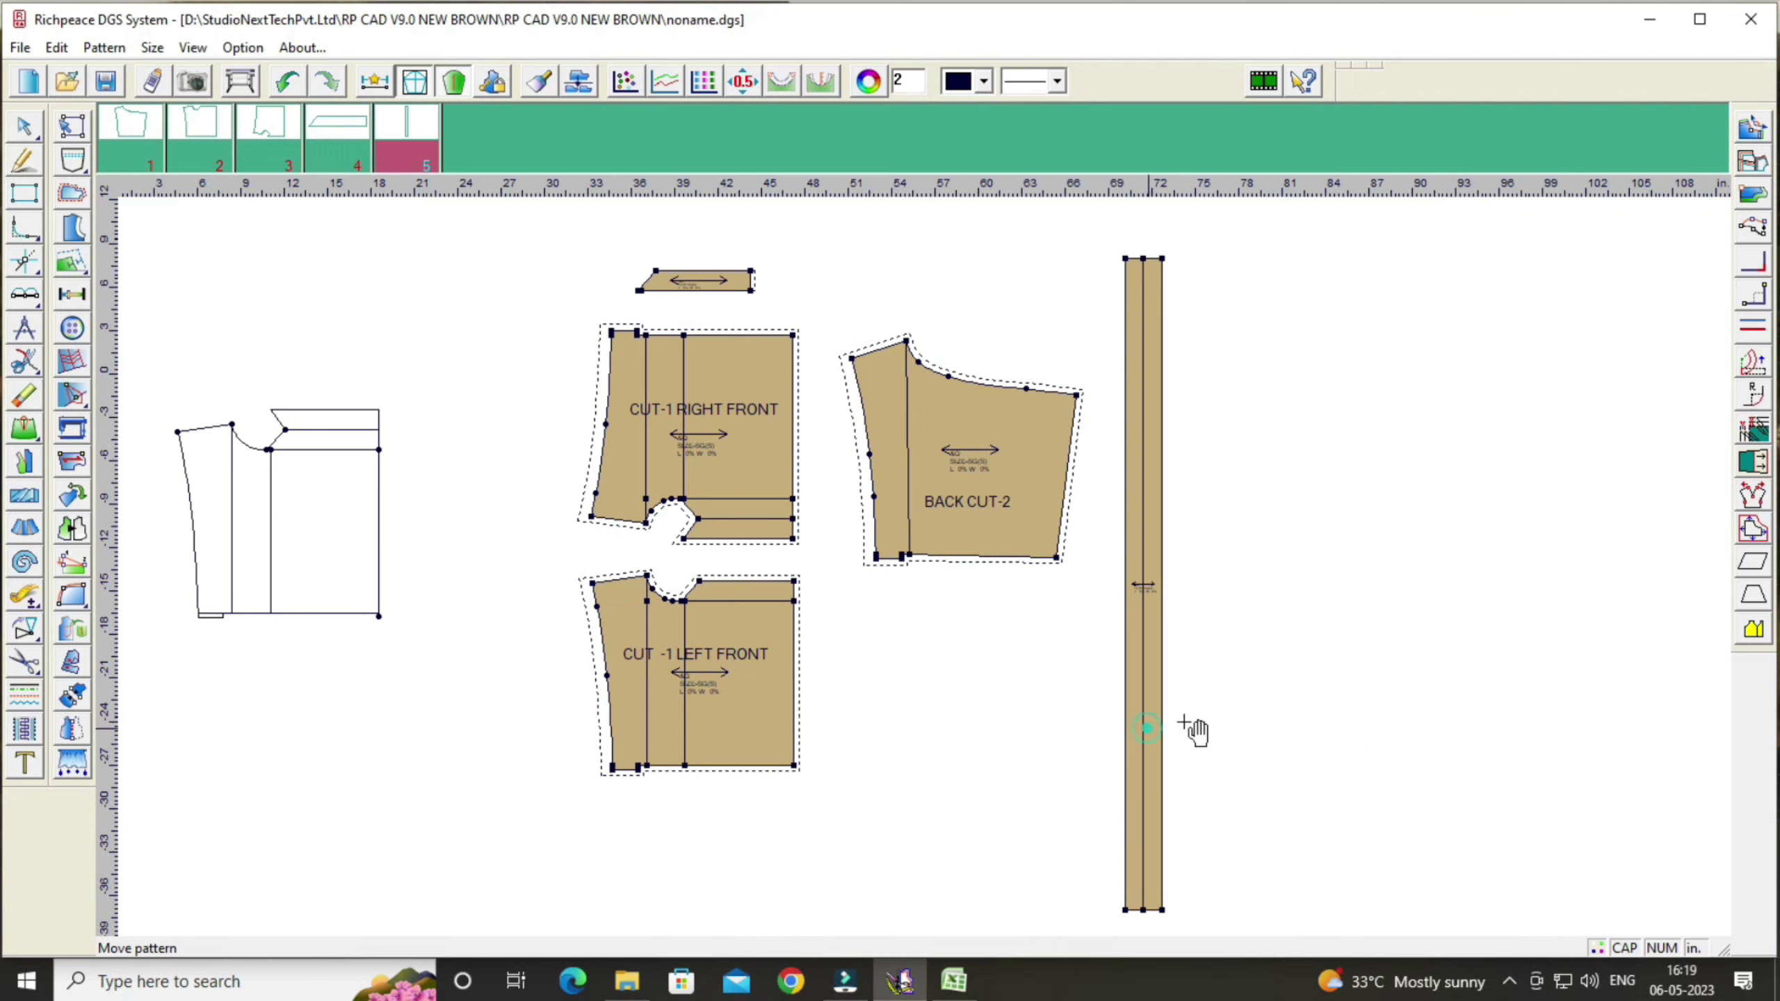
Step: Add a seam allowance around the waistband piece
left_click(71, 192)
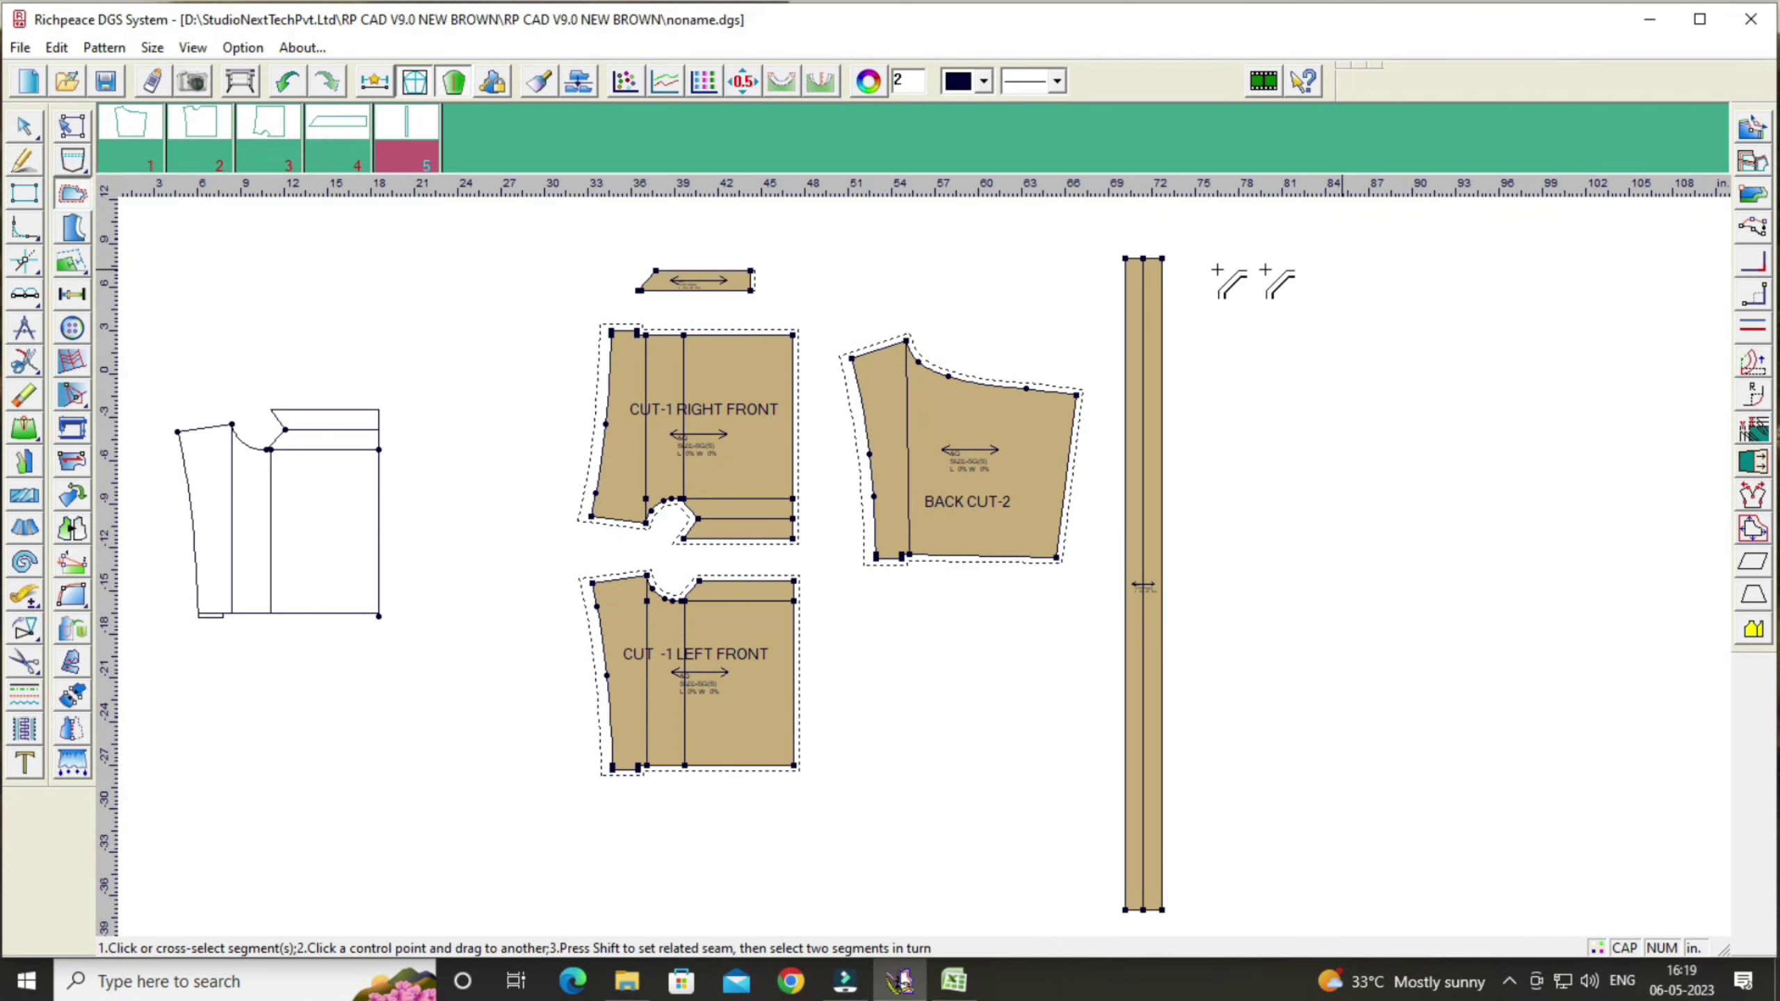
left_click(1161, 259)
left_click_drag(937, 288, 1423, 272)
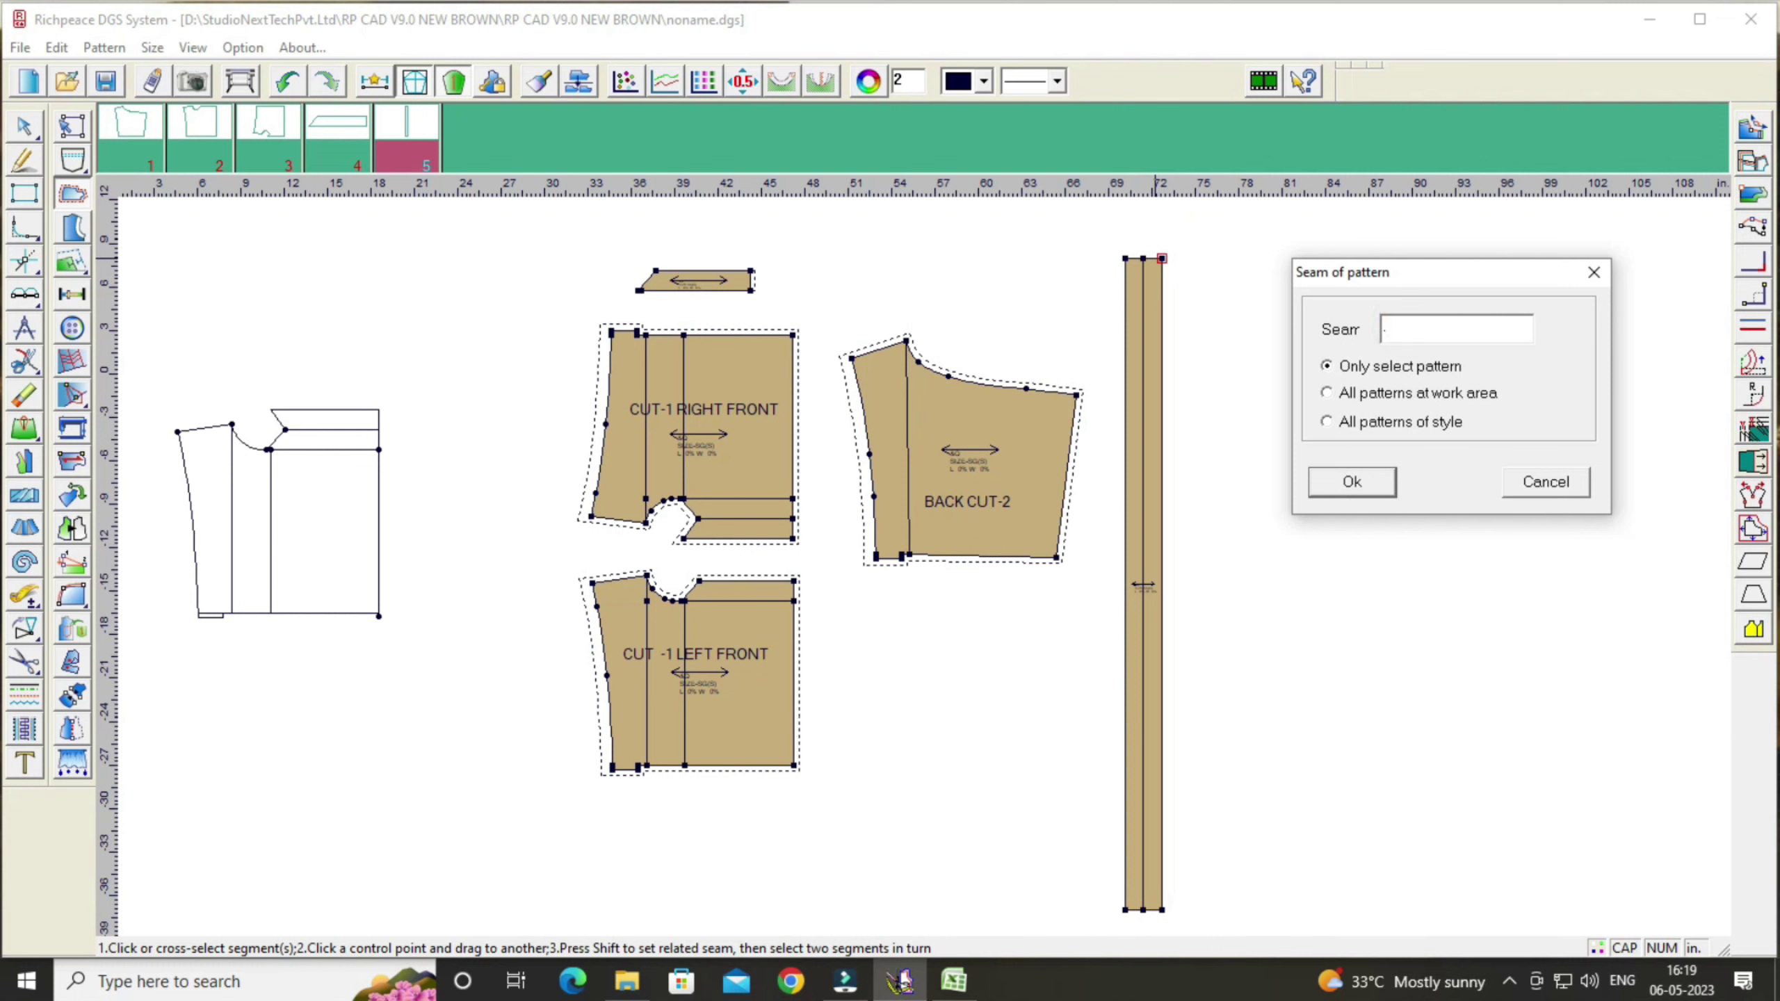
left_click(1352, 483)
right_click(1295, 469)
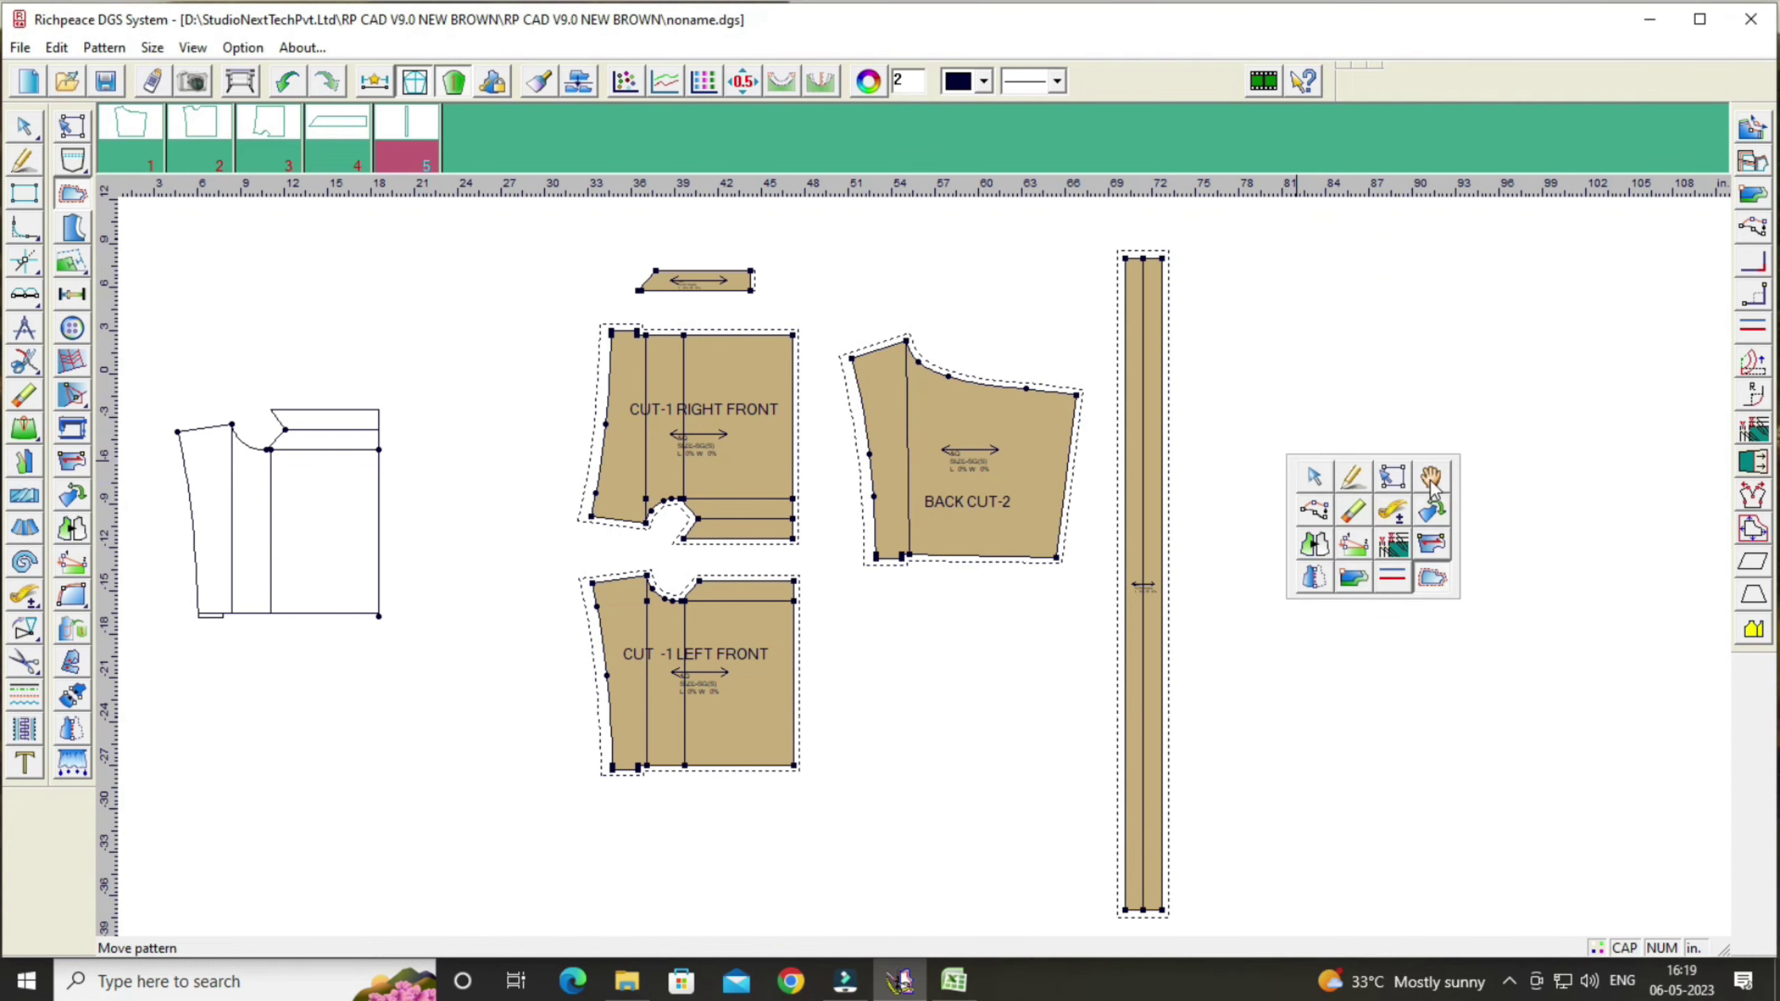
left_click(1435, 490)
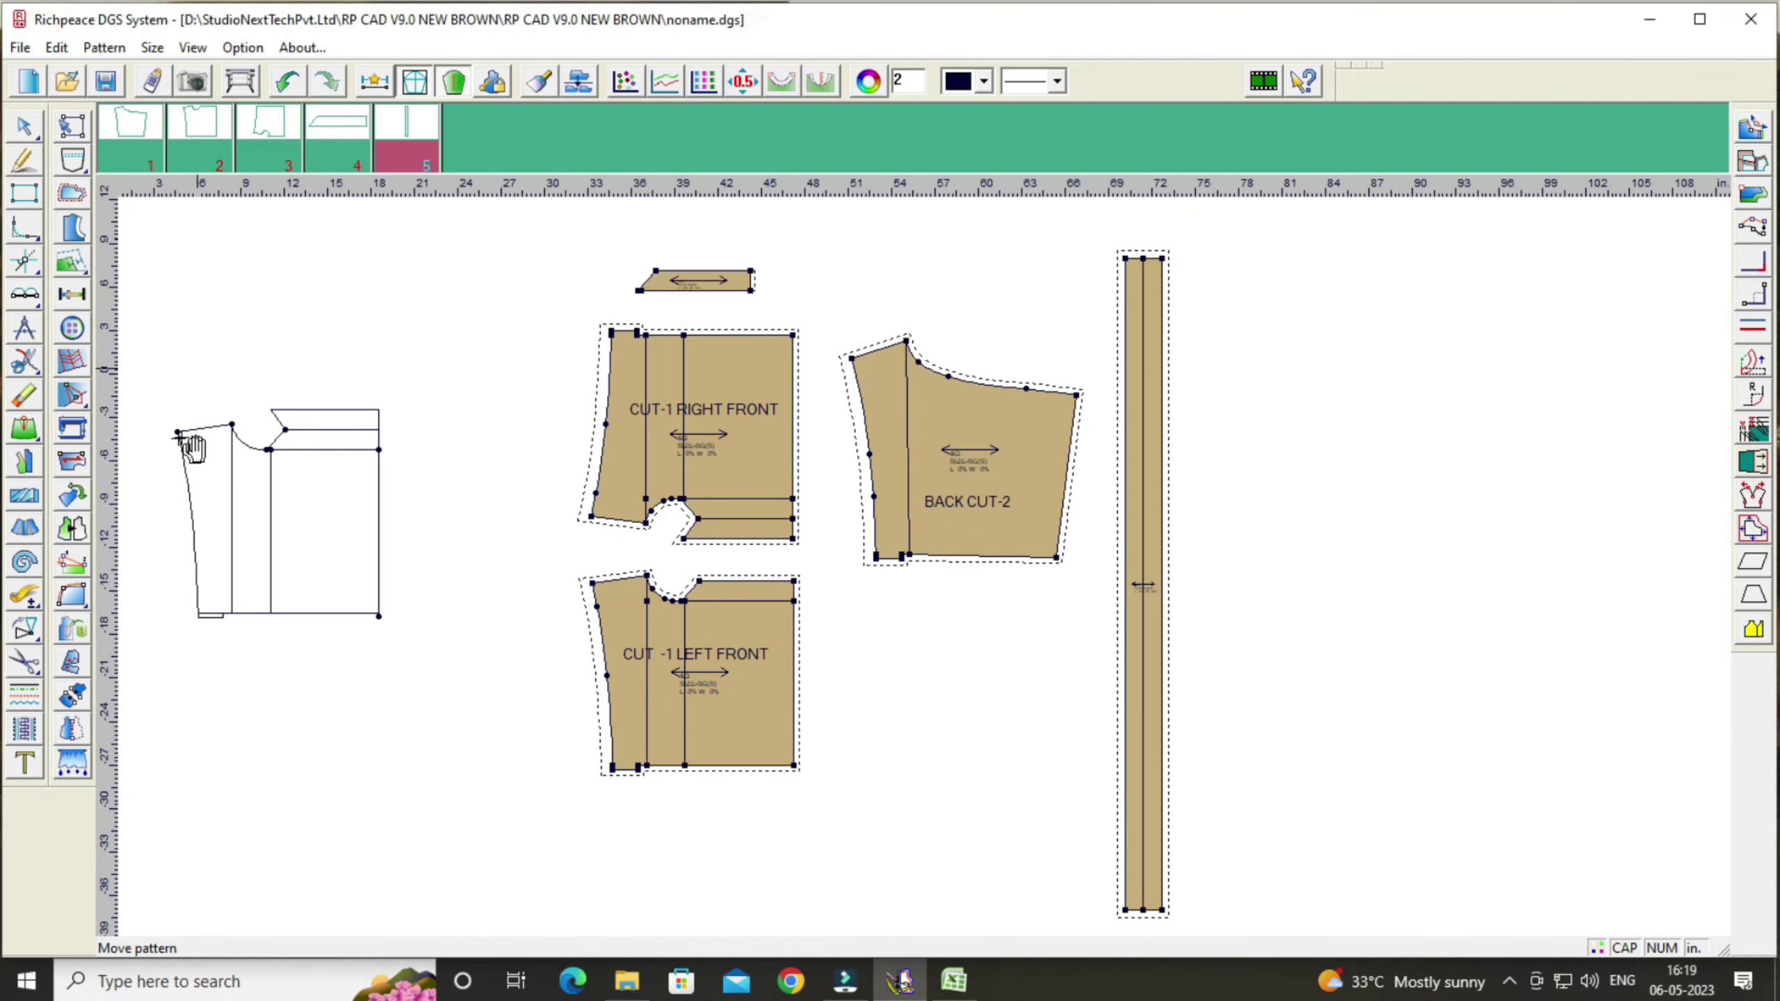
Step: Label the waistband 'WAIST BAND CUT-1' in font size 14
left_click(25, 764)
left_click(1129, 489)
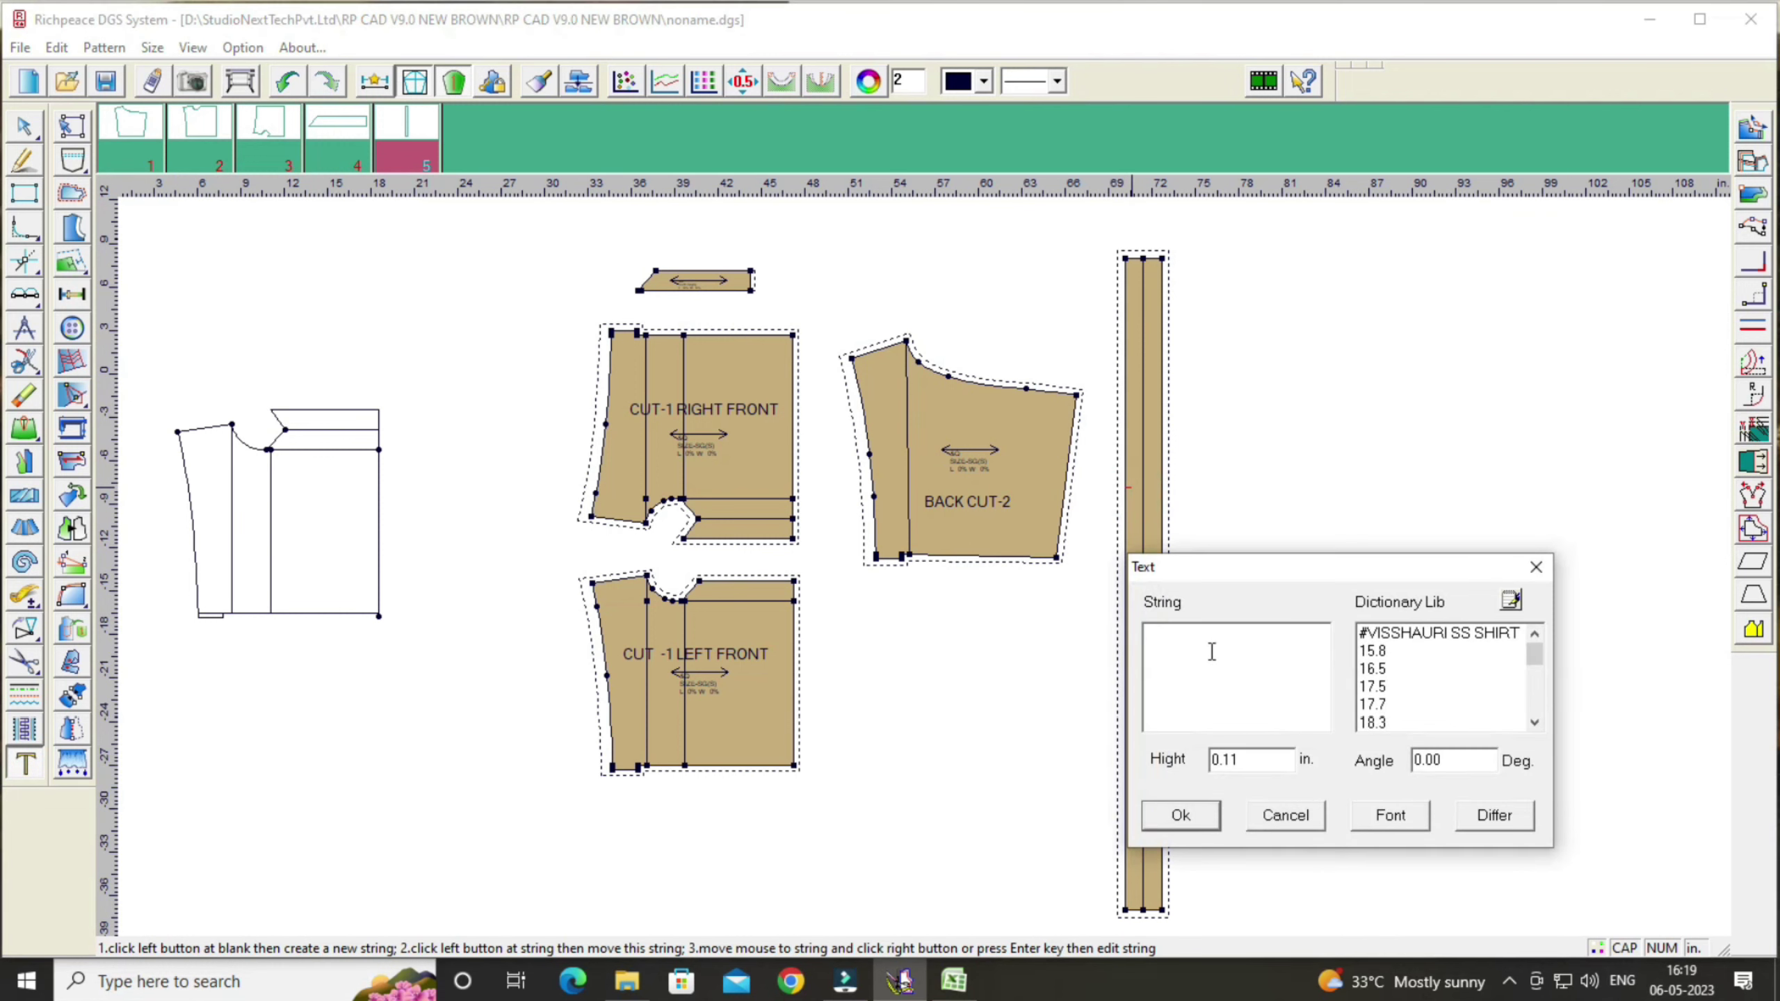
left_click_drag(1226, 566, 1562, 350)
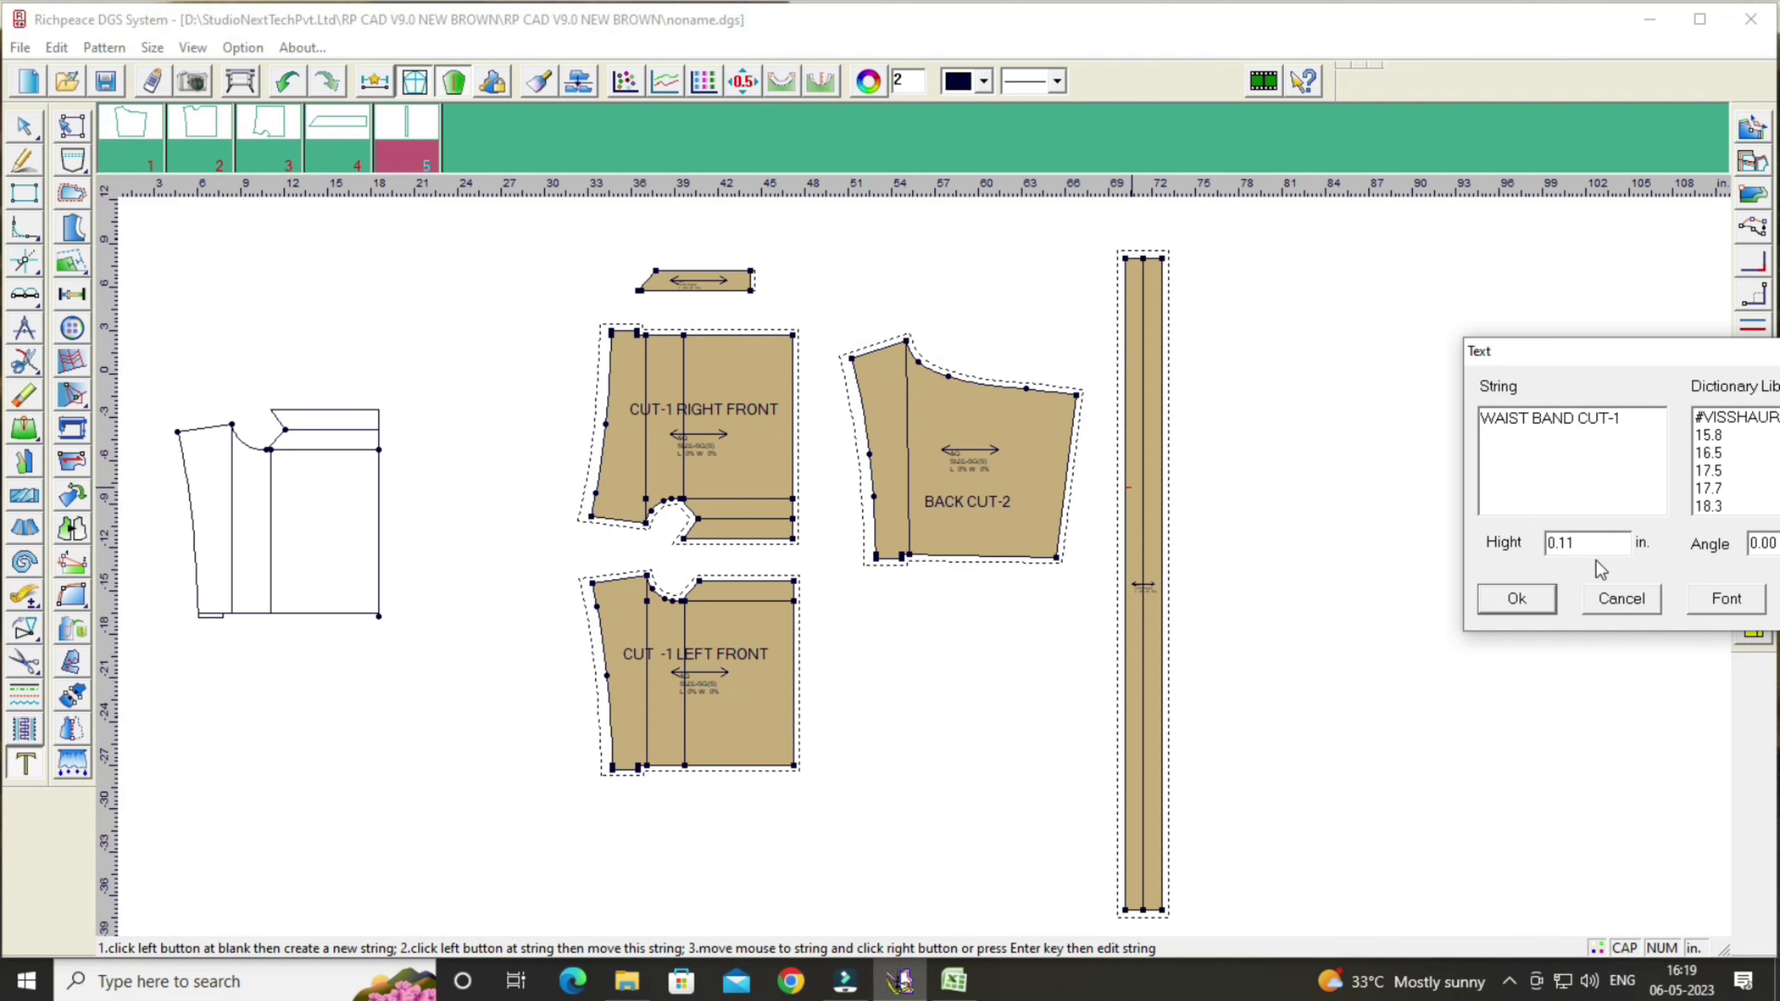
left_click(1716, 598)
left_click(1632, 453)
left_click(1716, 361)
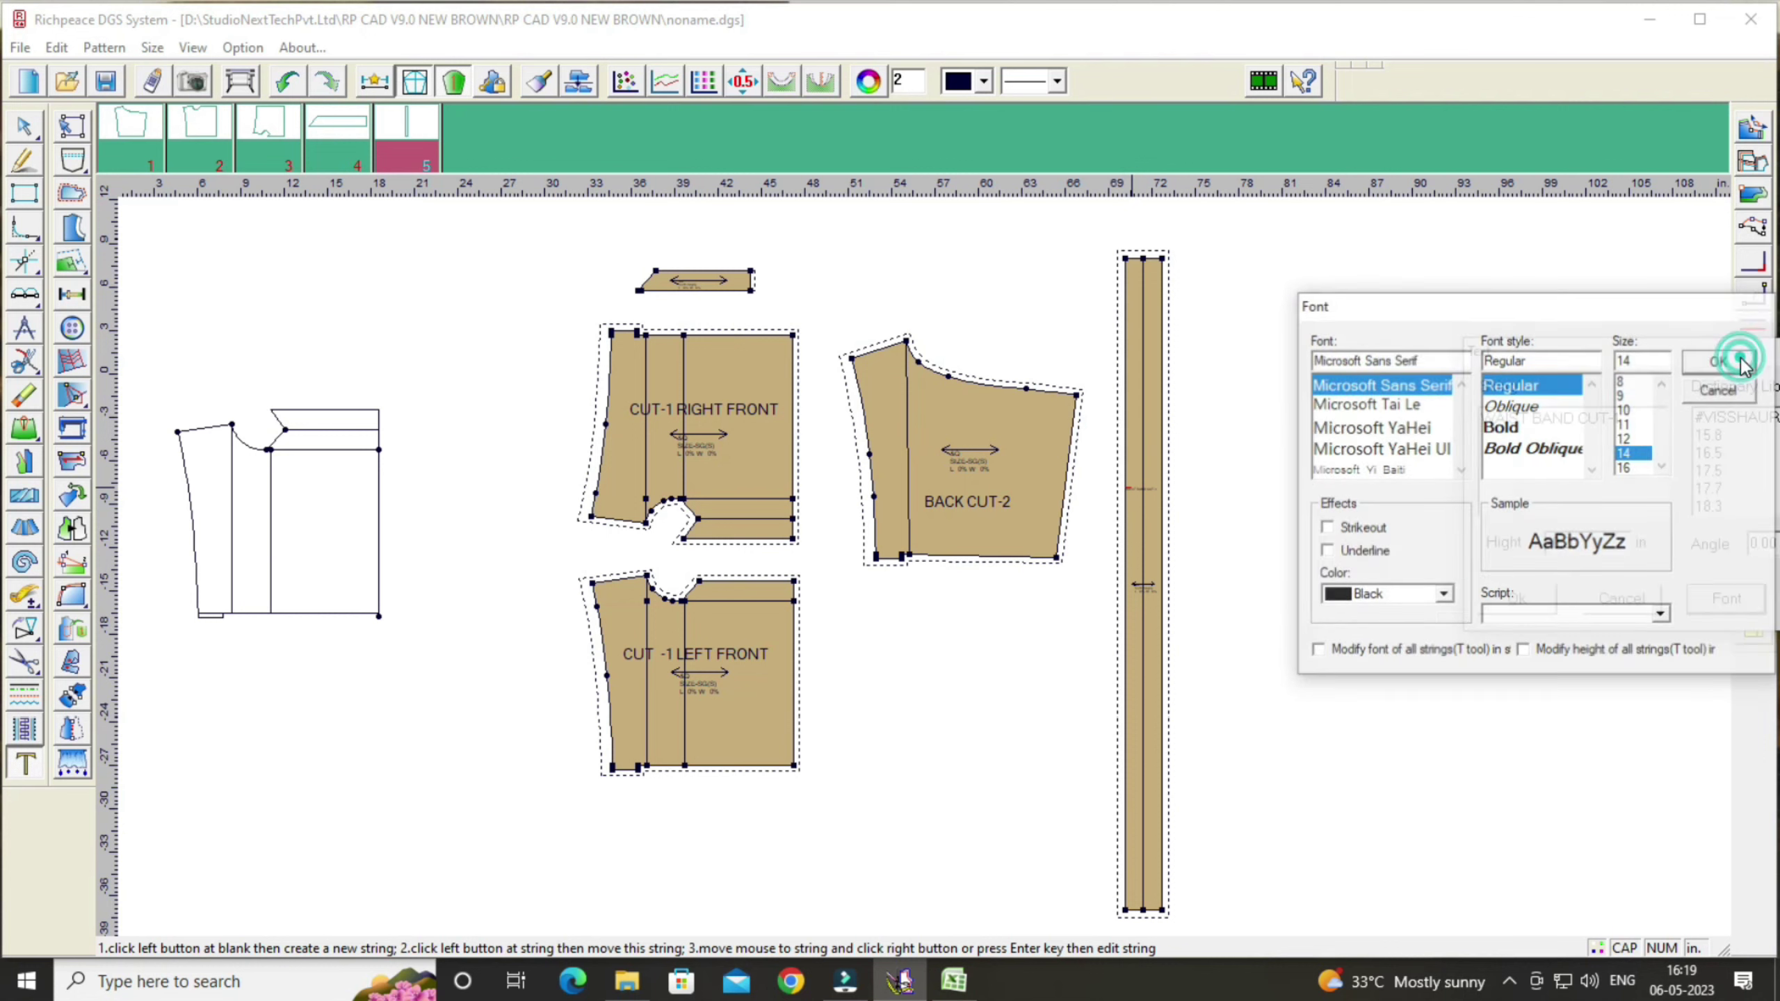
left_click(1514, 596)
scroll(1300, 438, "up", 3)
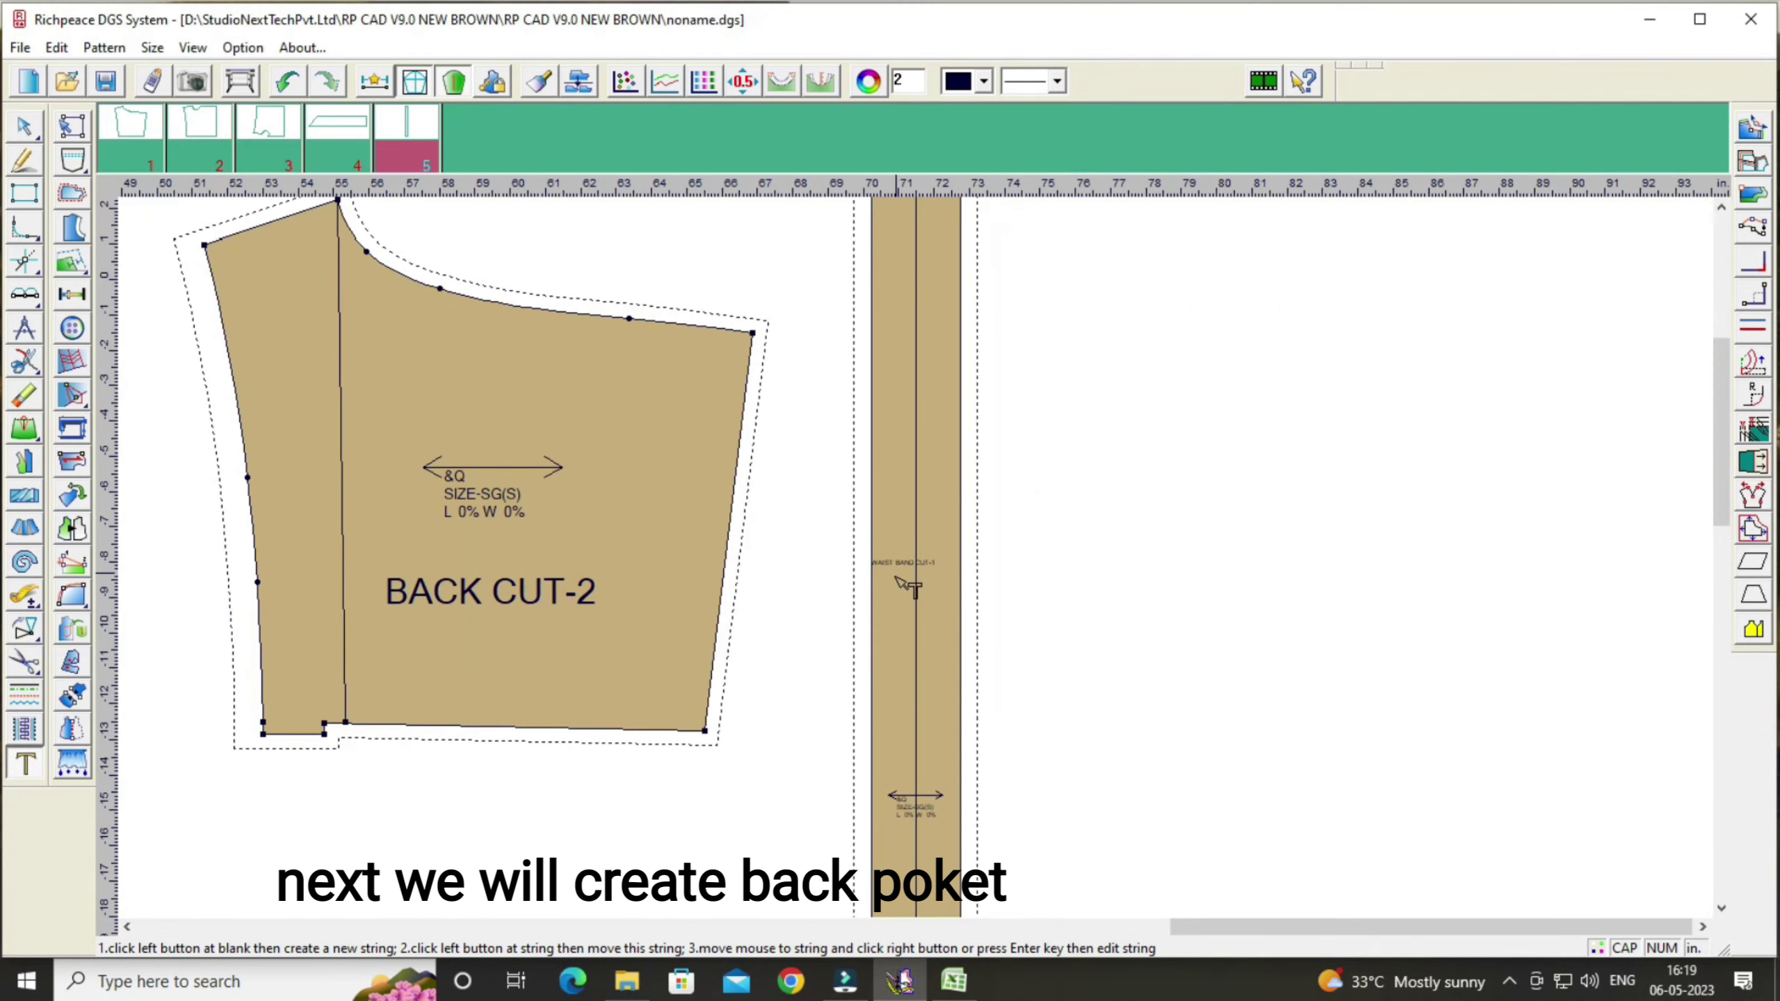
Step: Draw a 6 by 5 rectangle below the back piece
scroll(907, 588, "up", 1)
scroll(911, 586, "down", 2)
scroll(908, 596, "down", 2)
scroll(906, 604, "up", 1)
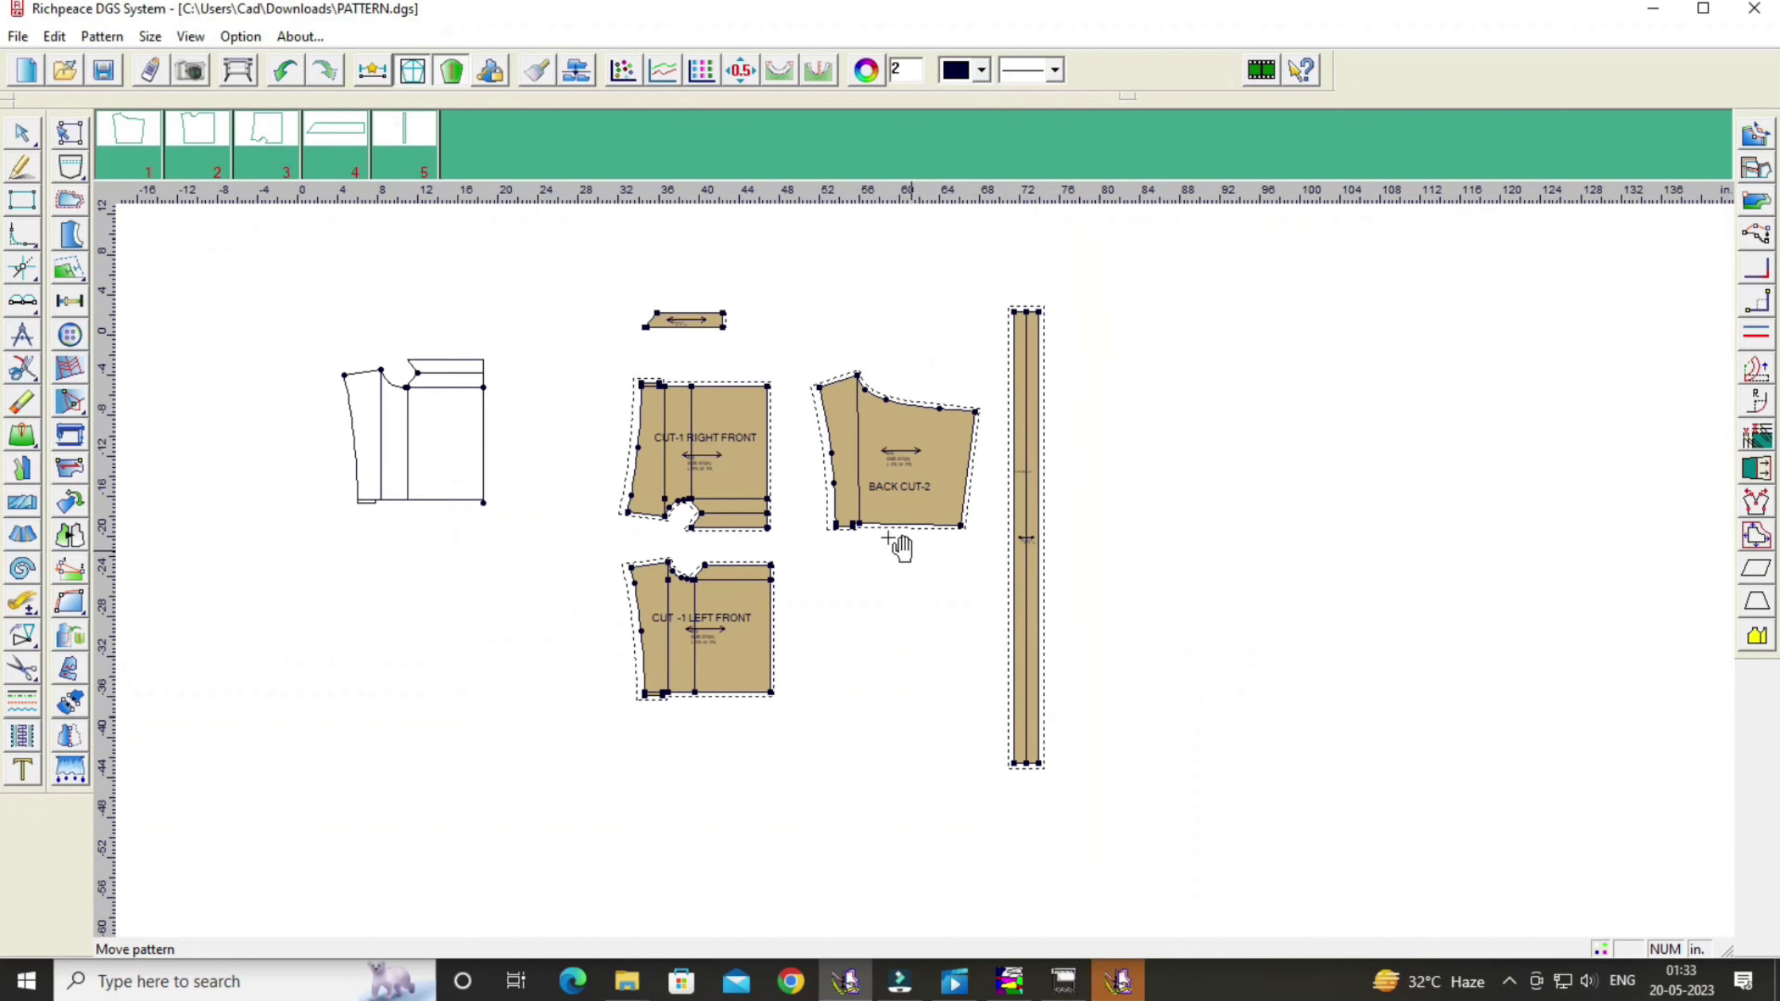
scroll(904, 554, "down", 1)
scroll(933, 577, "up", 2)
scroll(990, 600, "down", 1)
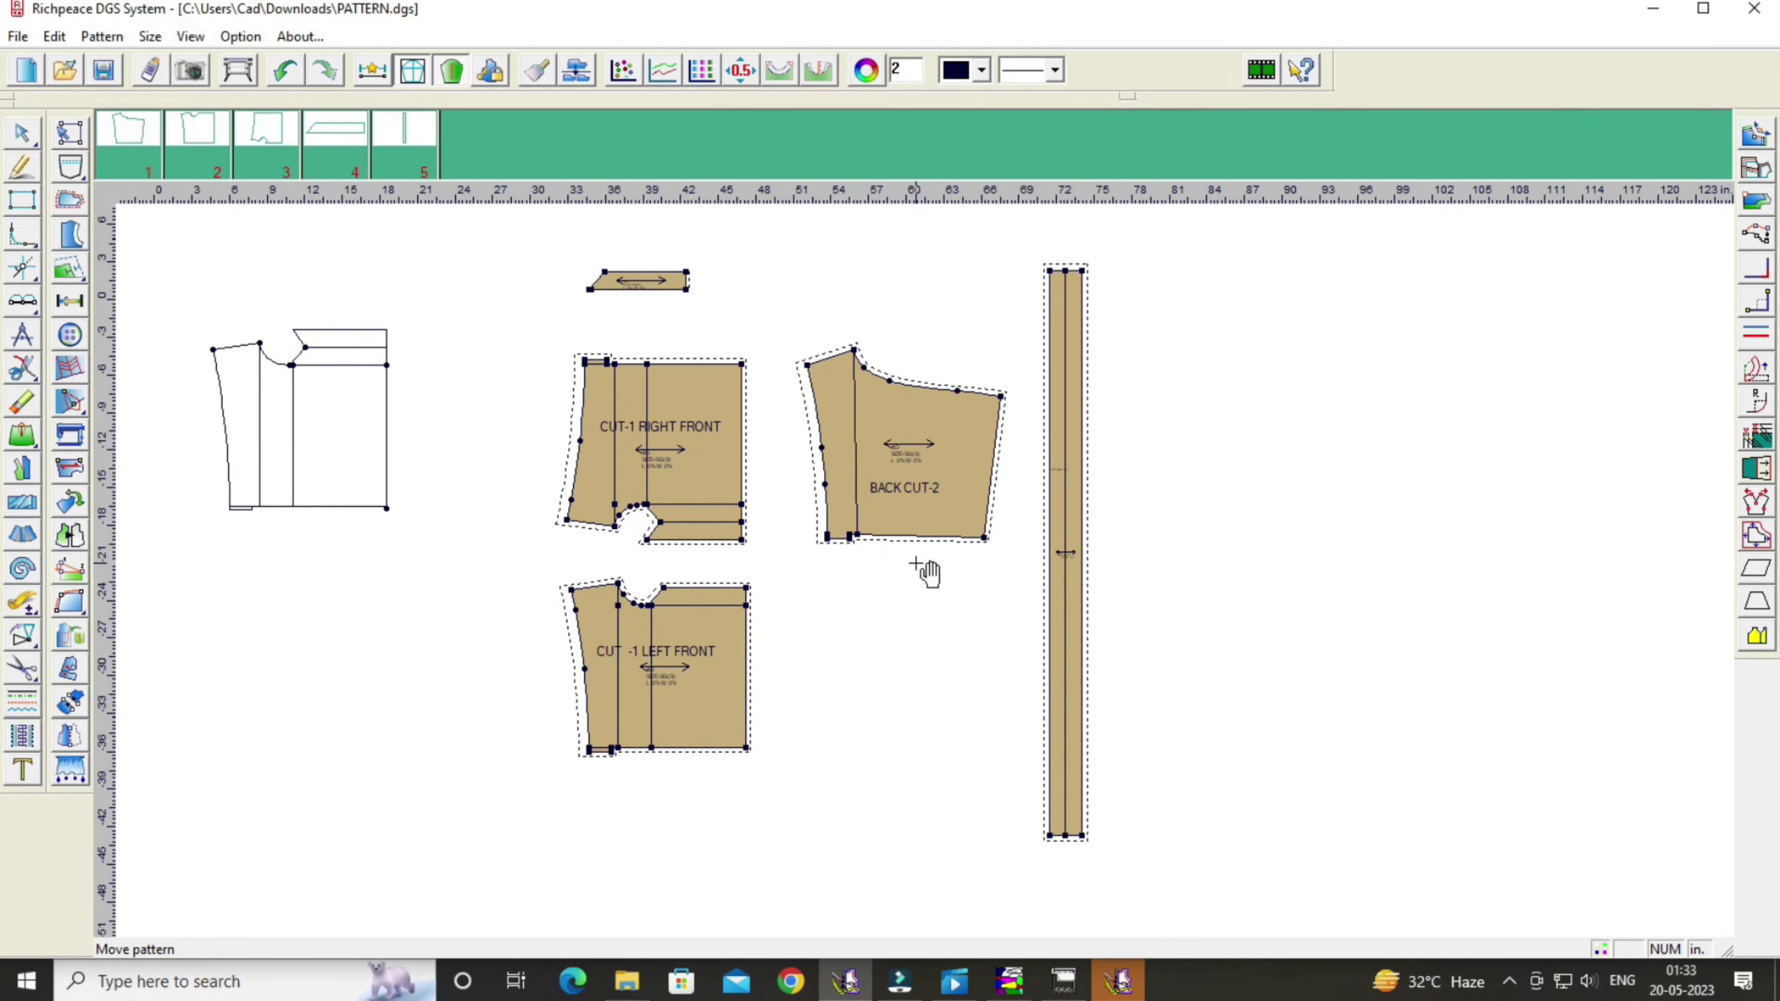
scroll(919, 574, "down", 1)
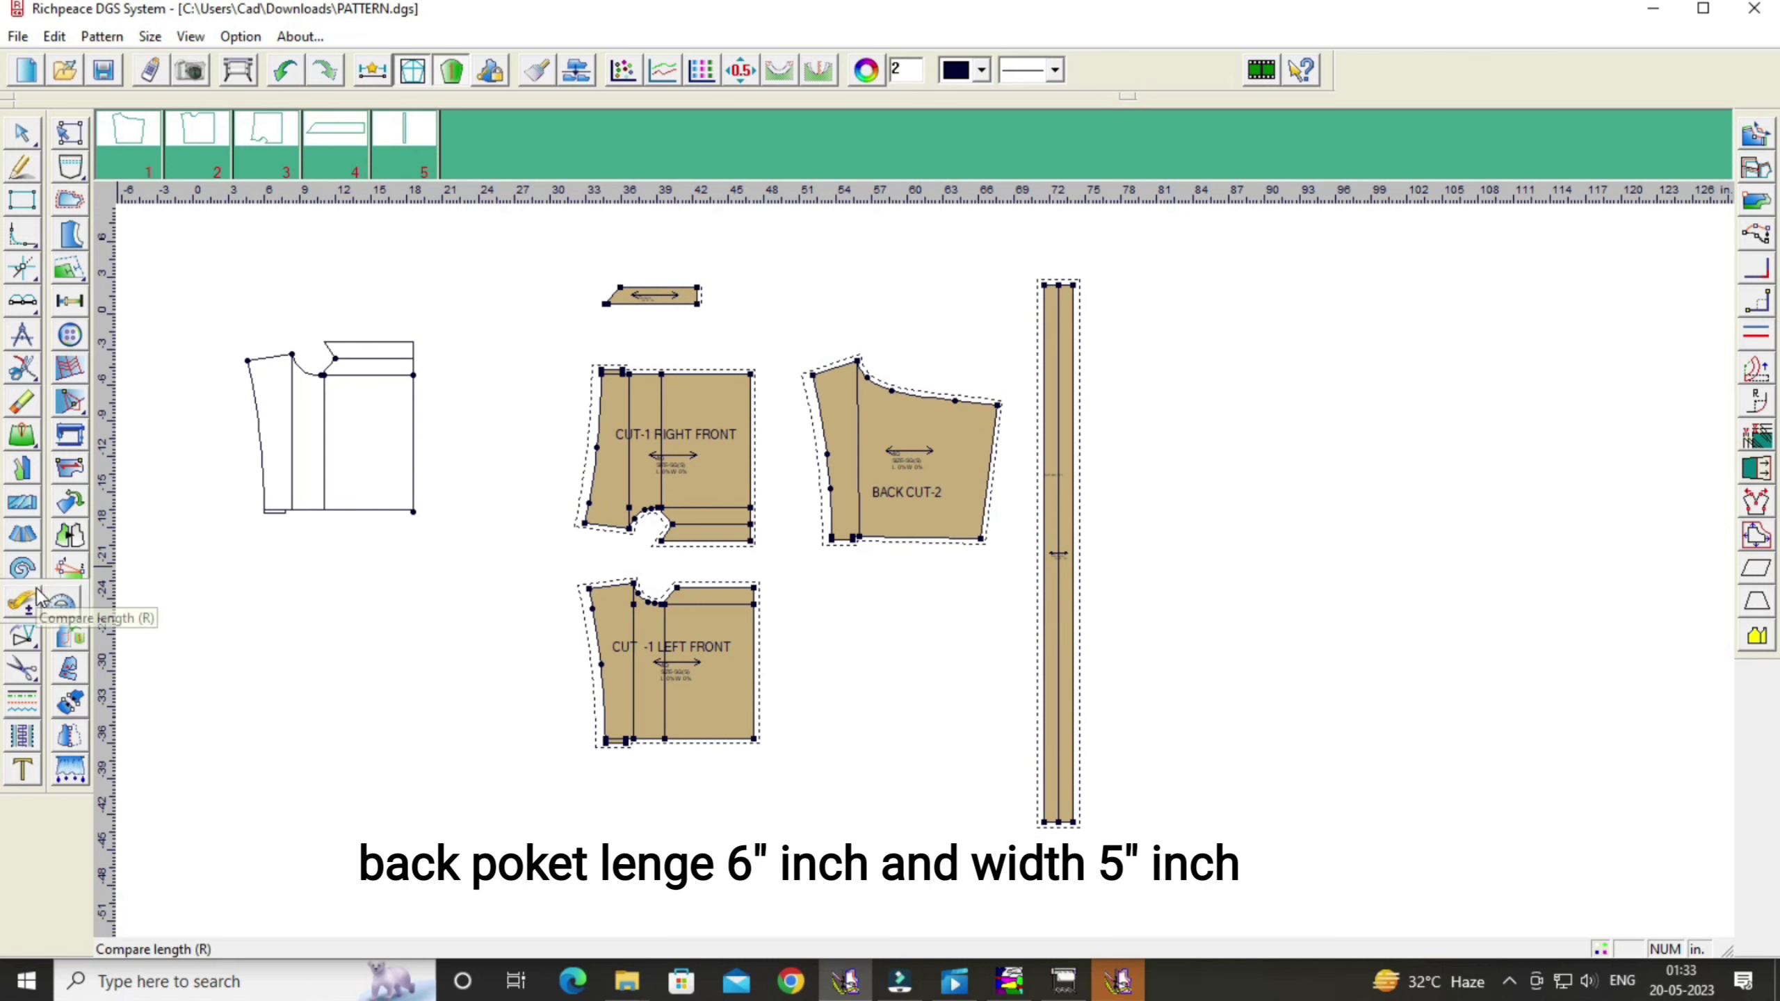
left_click(21, 168)
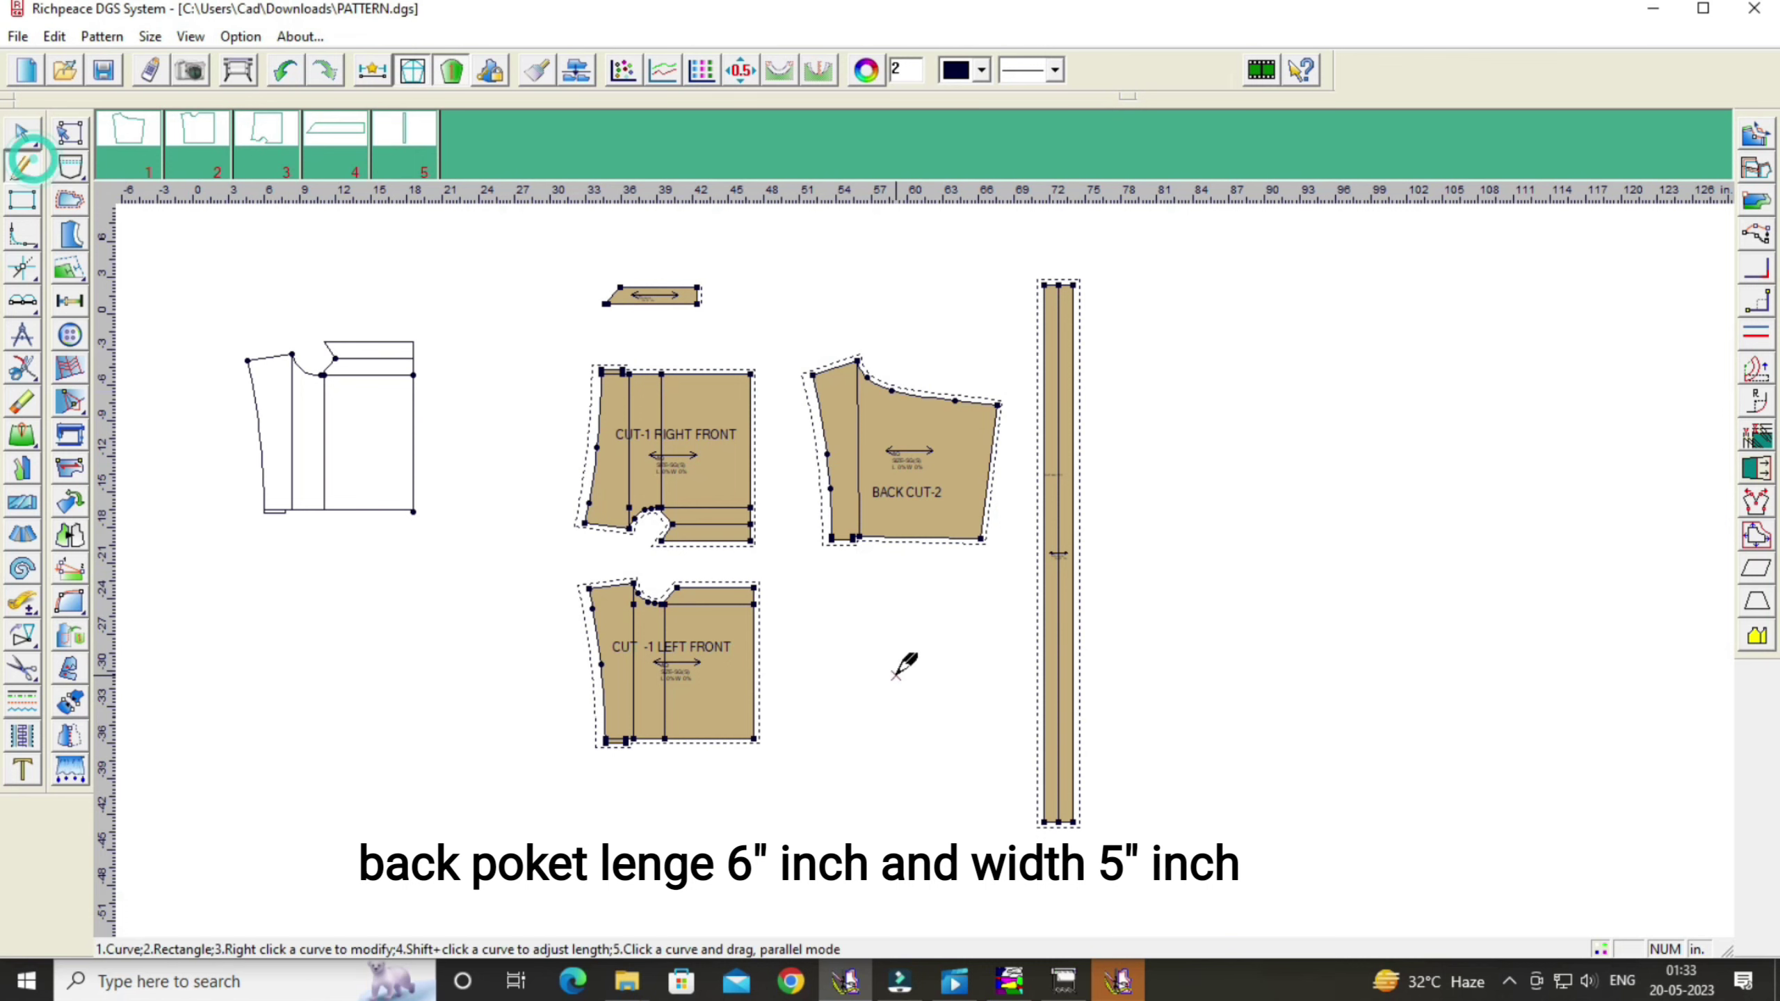
scroll(888, 641, "up", 2)
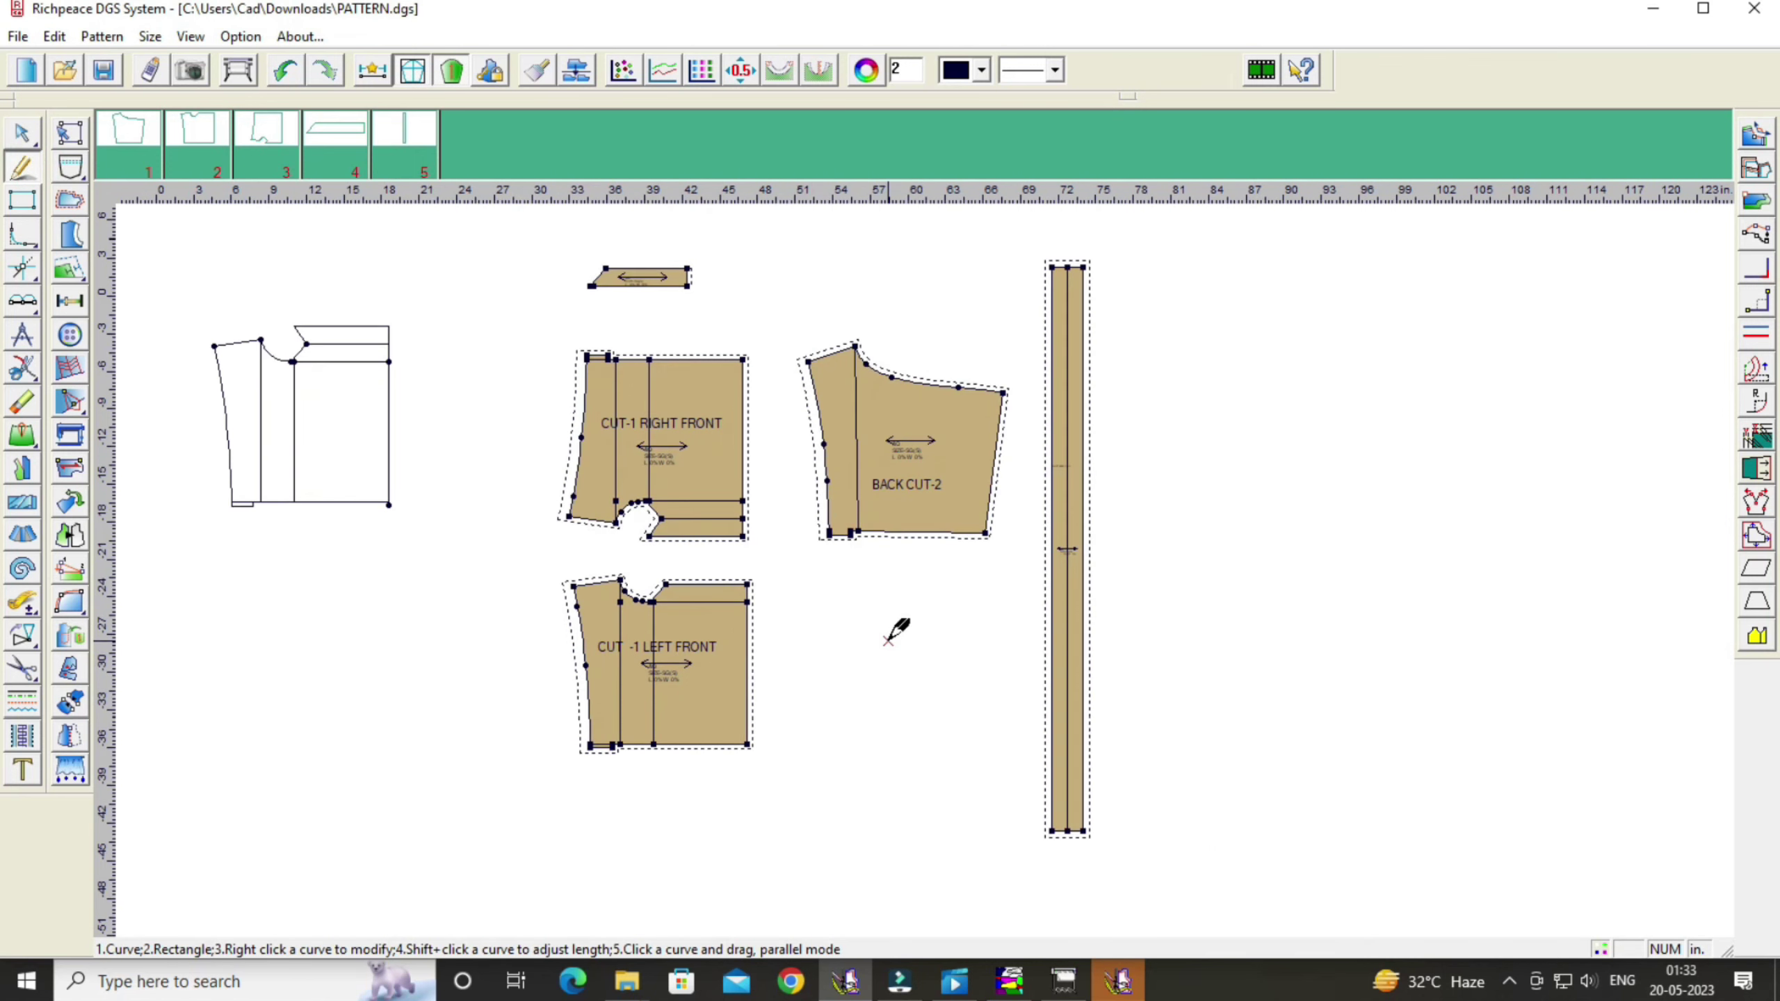
scroll(888, 641, "up", 1)
scroll(888, 641, "up", 1)
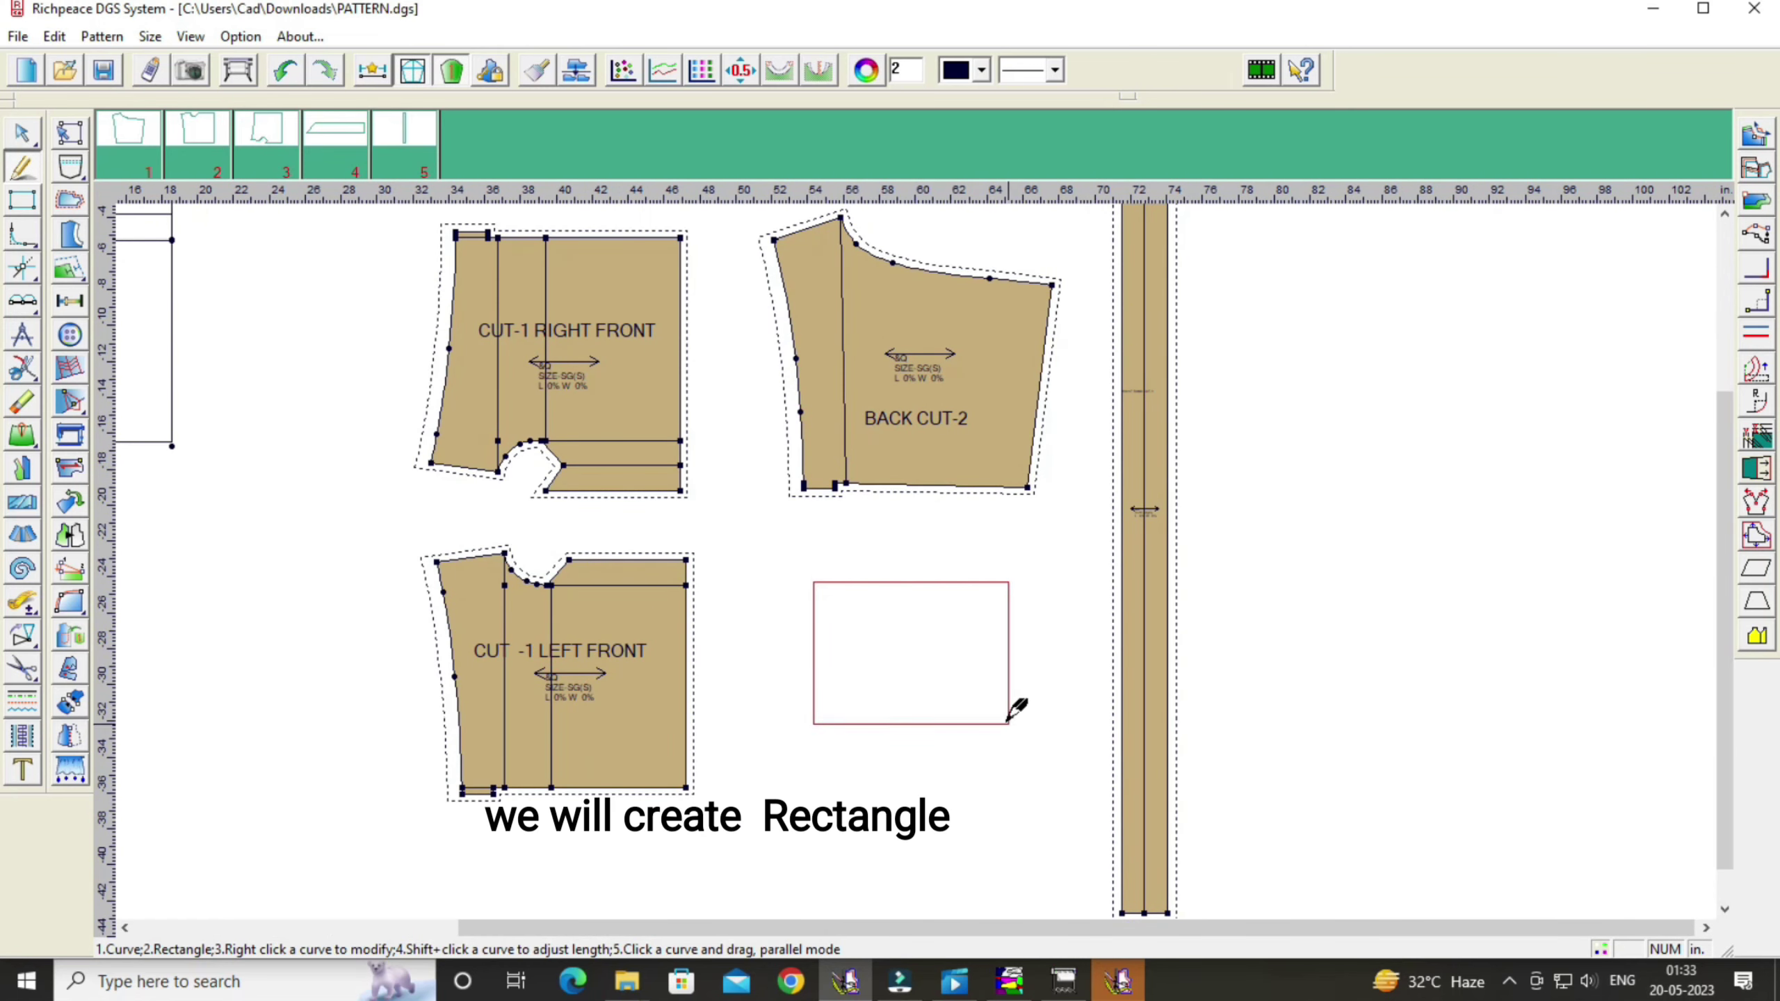
left_click_drag(813, 580, 1009, 714)
left_click_drag(853, 528, 1261, 490)
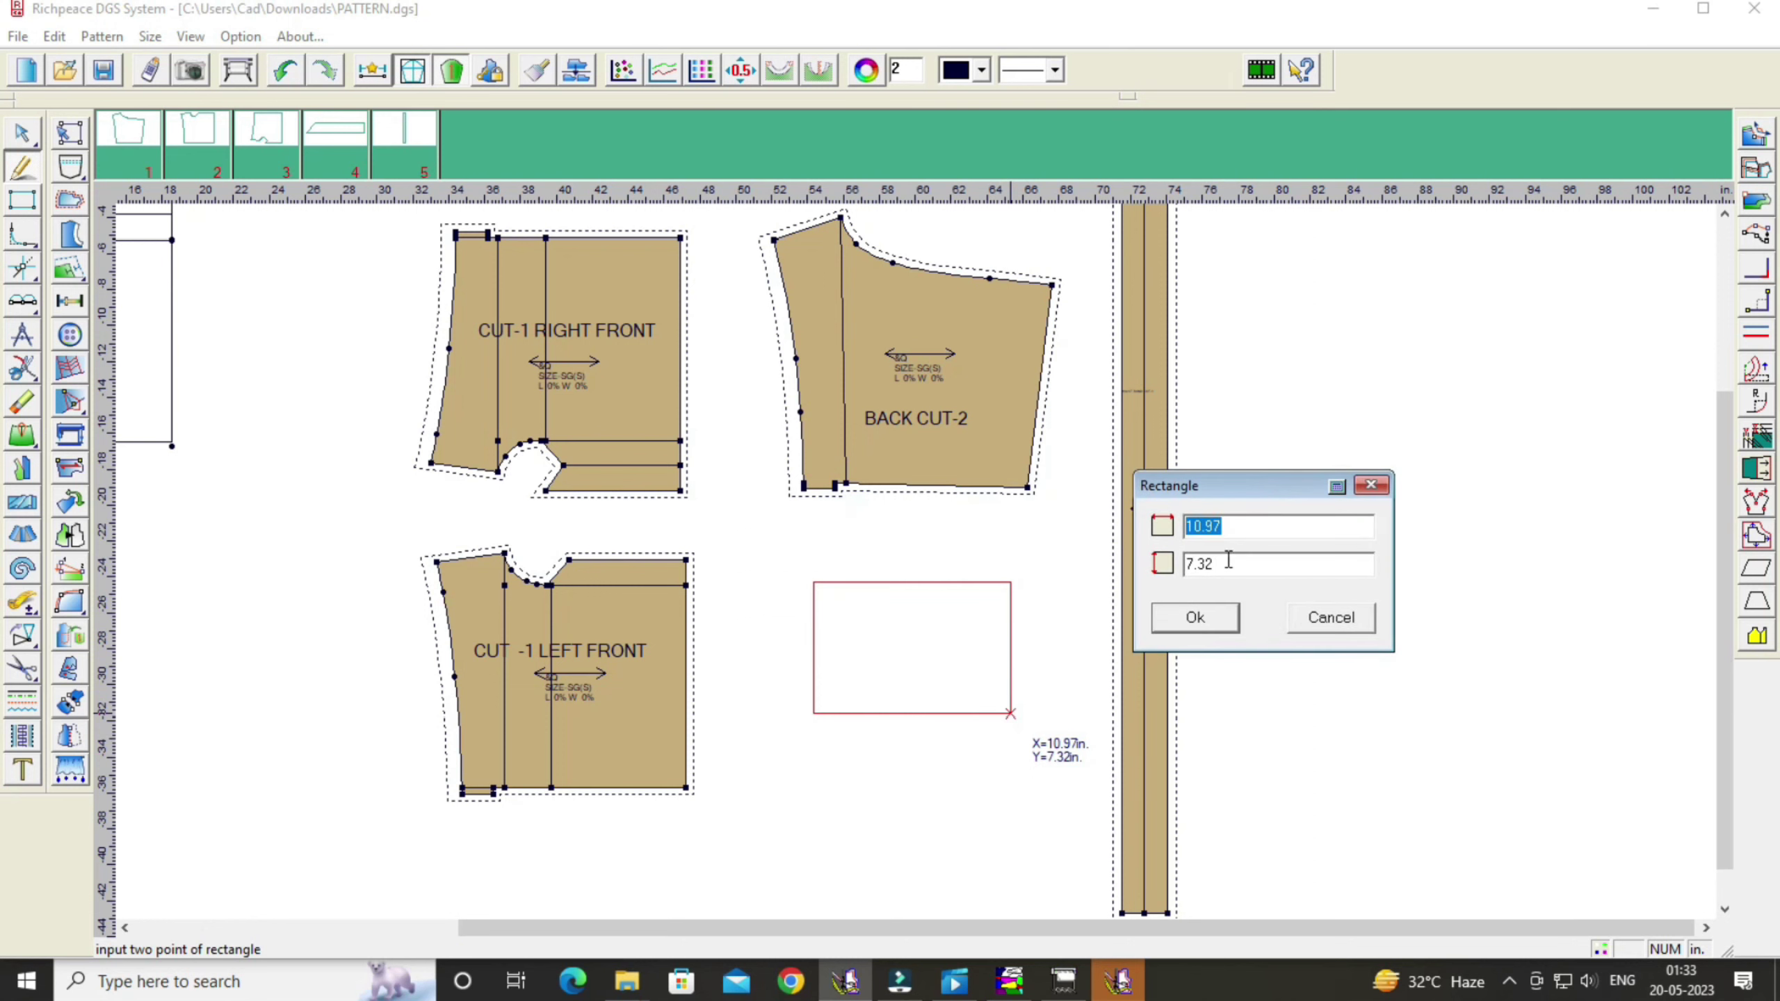
left_click(1231, 527)
key("BackSpace")
key("BackSpace")
key("BackSpace")
key("BackSpace")
key("BackSpace")
type("6")
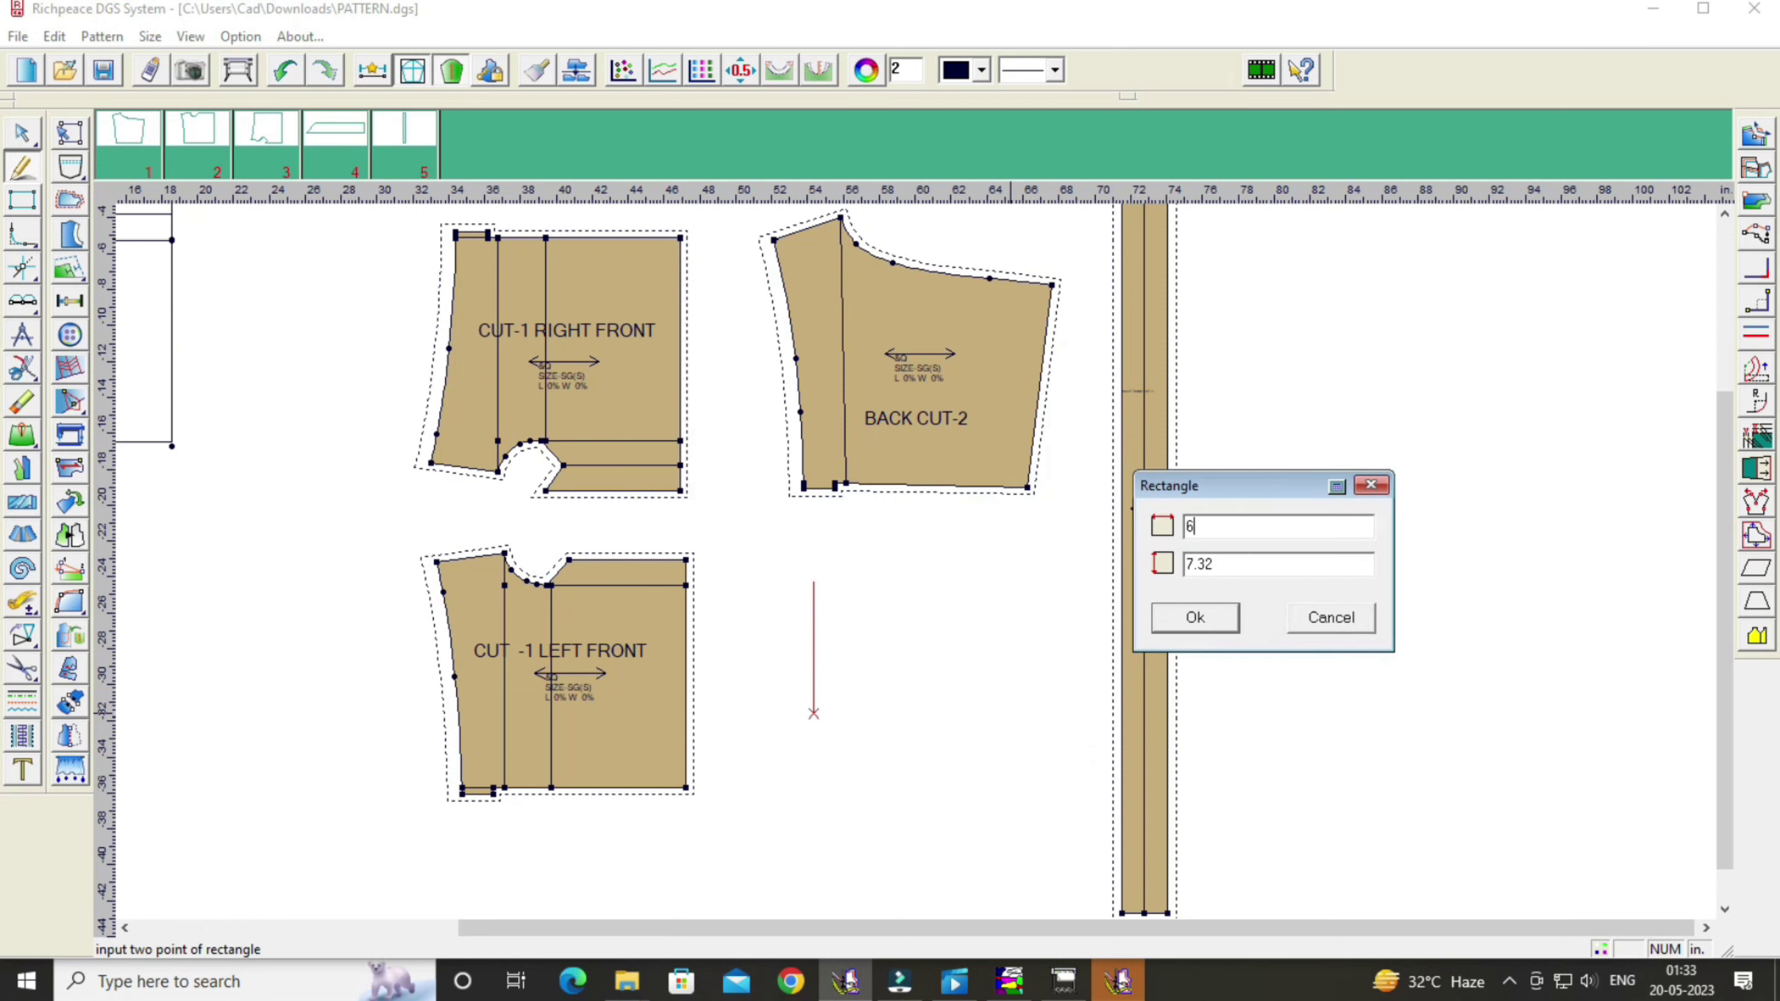
left_click(1238, 570)
key("BackSpace")
key("BackSpace")
key("BackSpace")
type("5")
left_click(1194, 617)
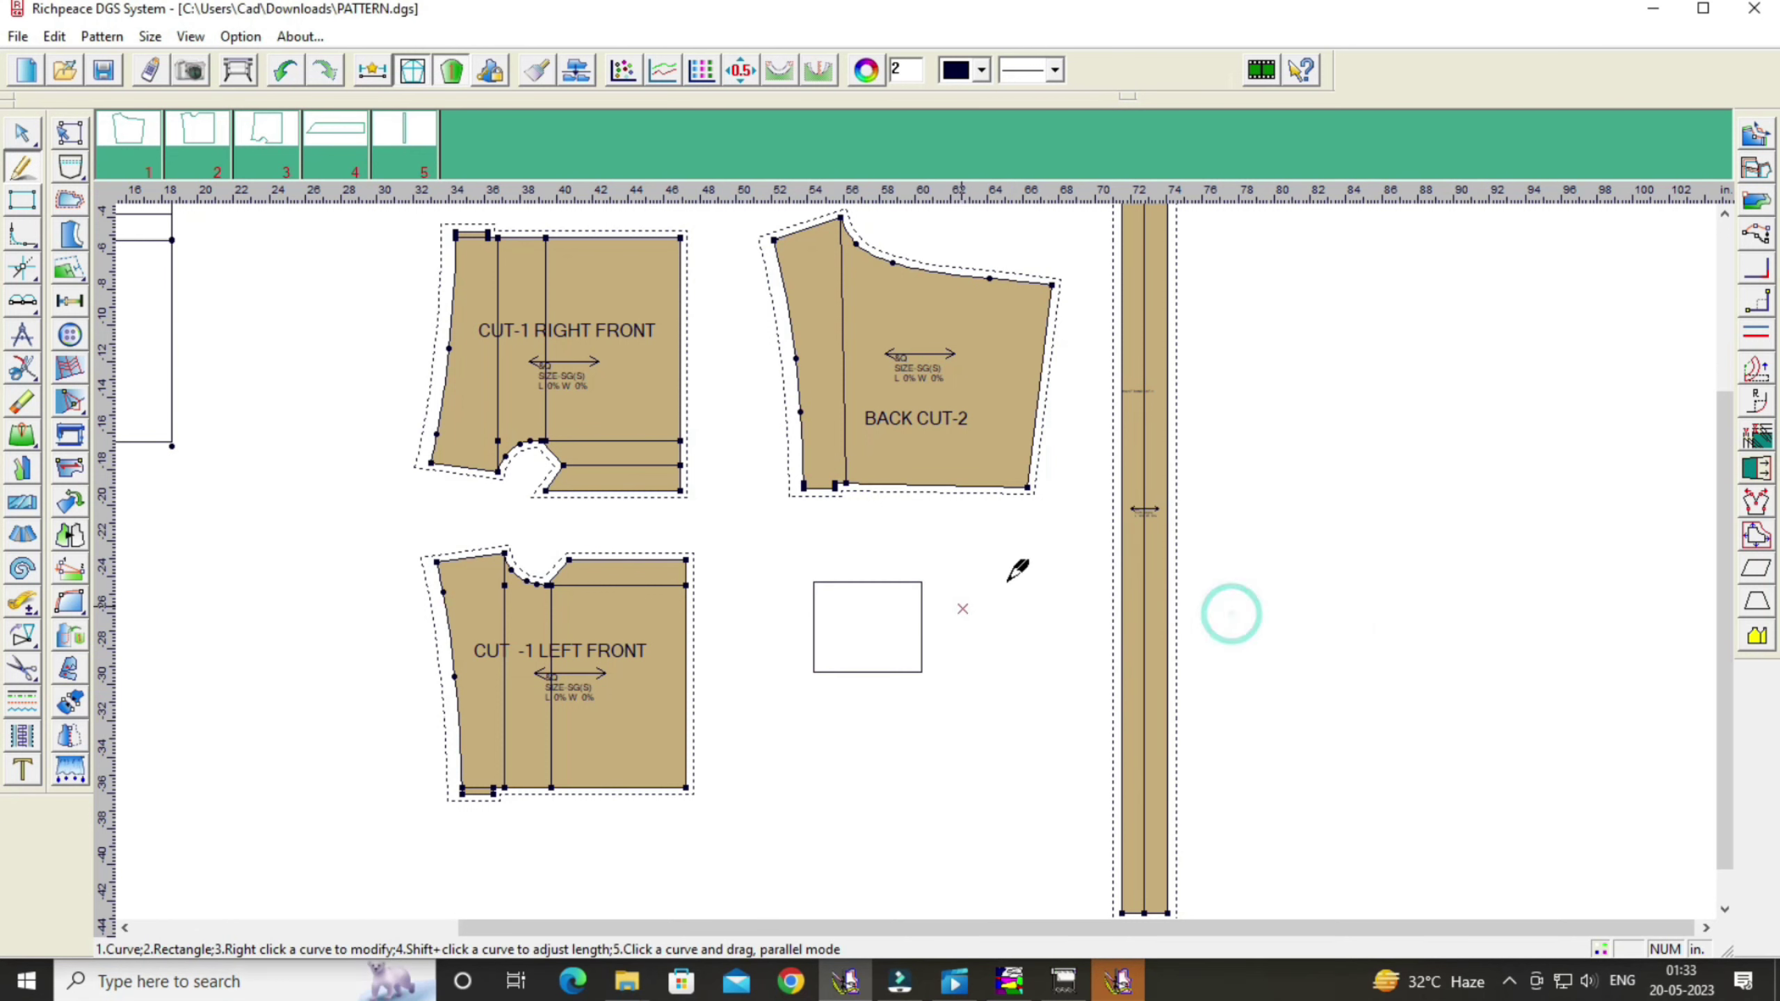
Step: Mark points offset -5 from the right corners on the top and bottom edges, plus the left-edge centre
left_click(63, 304)
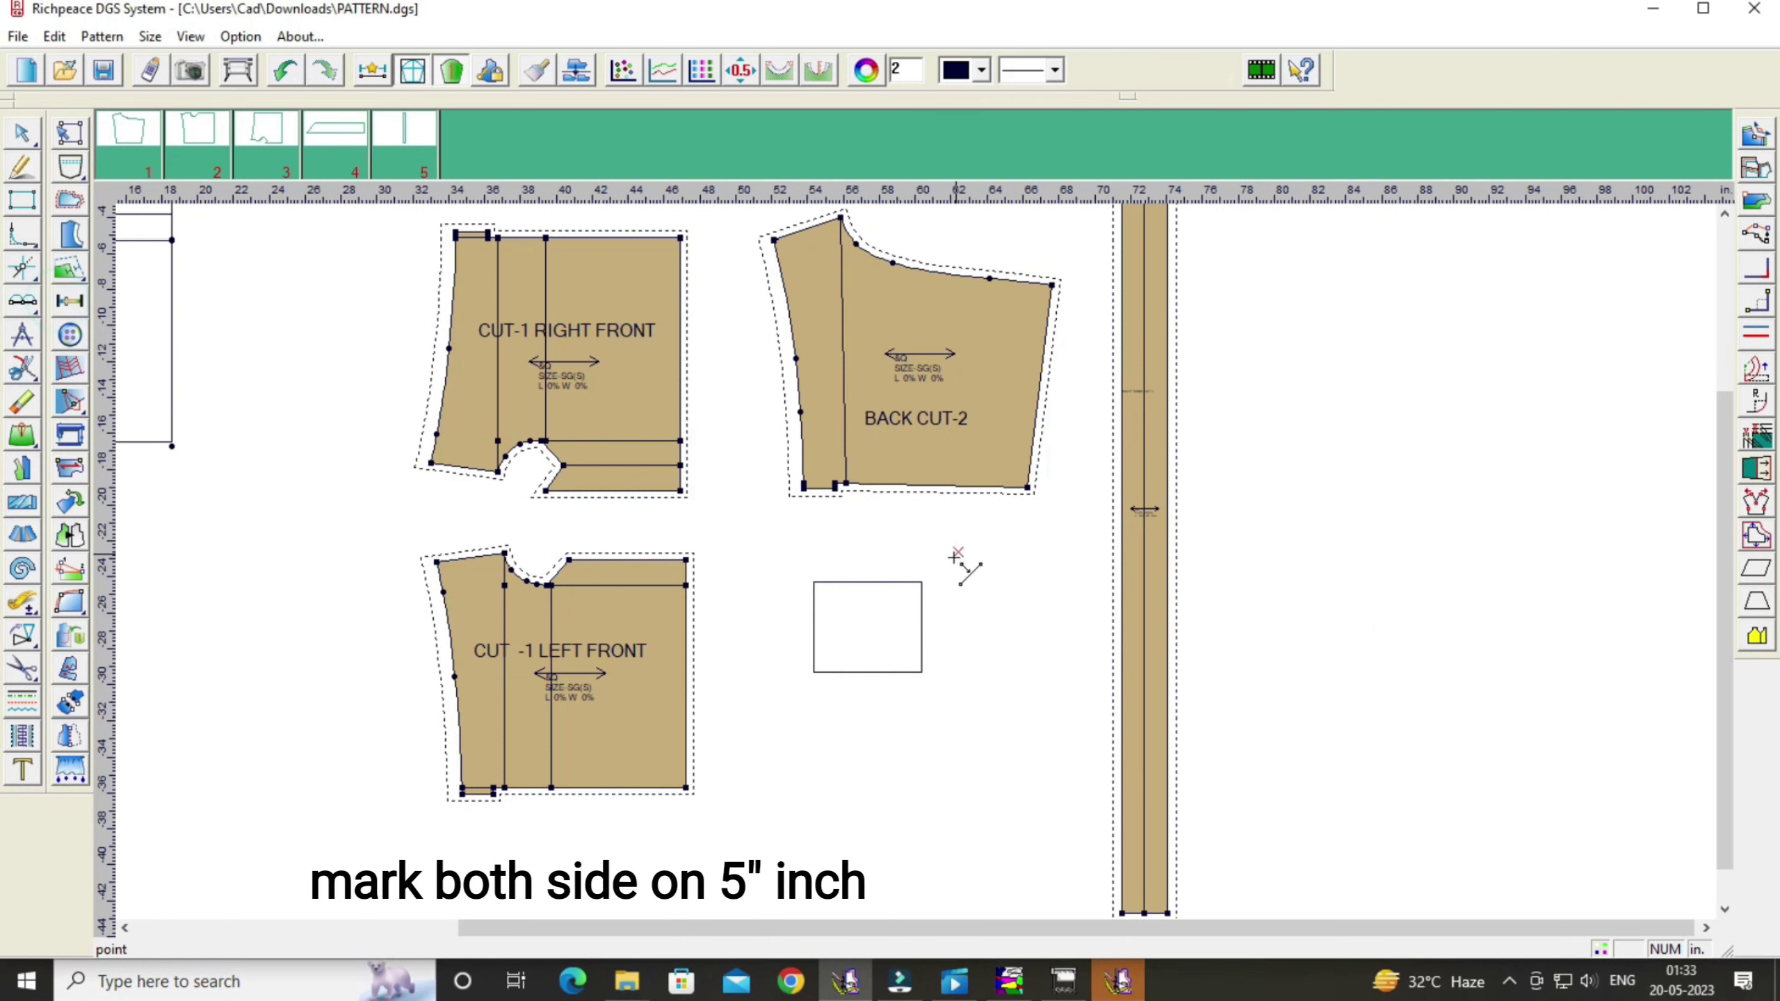
left_click(922, 583)
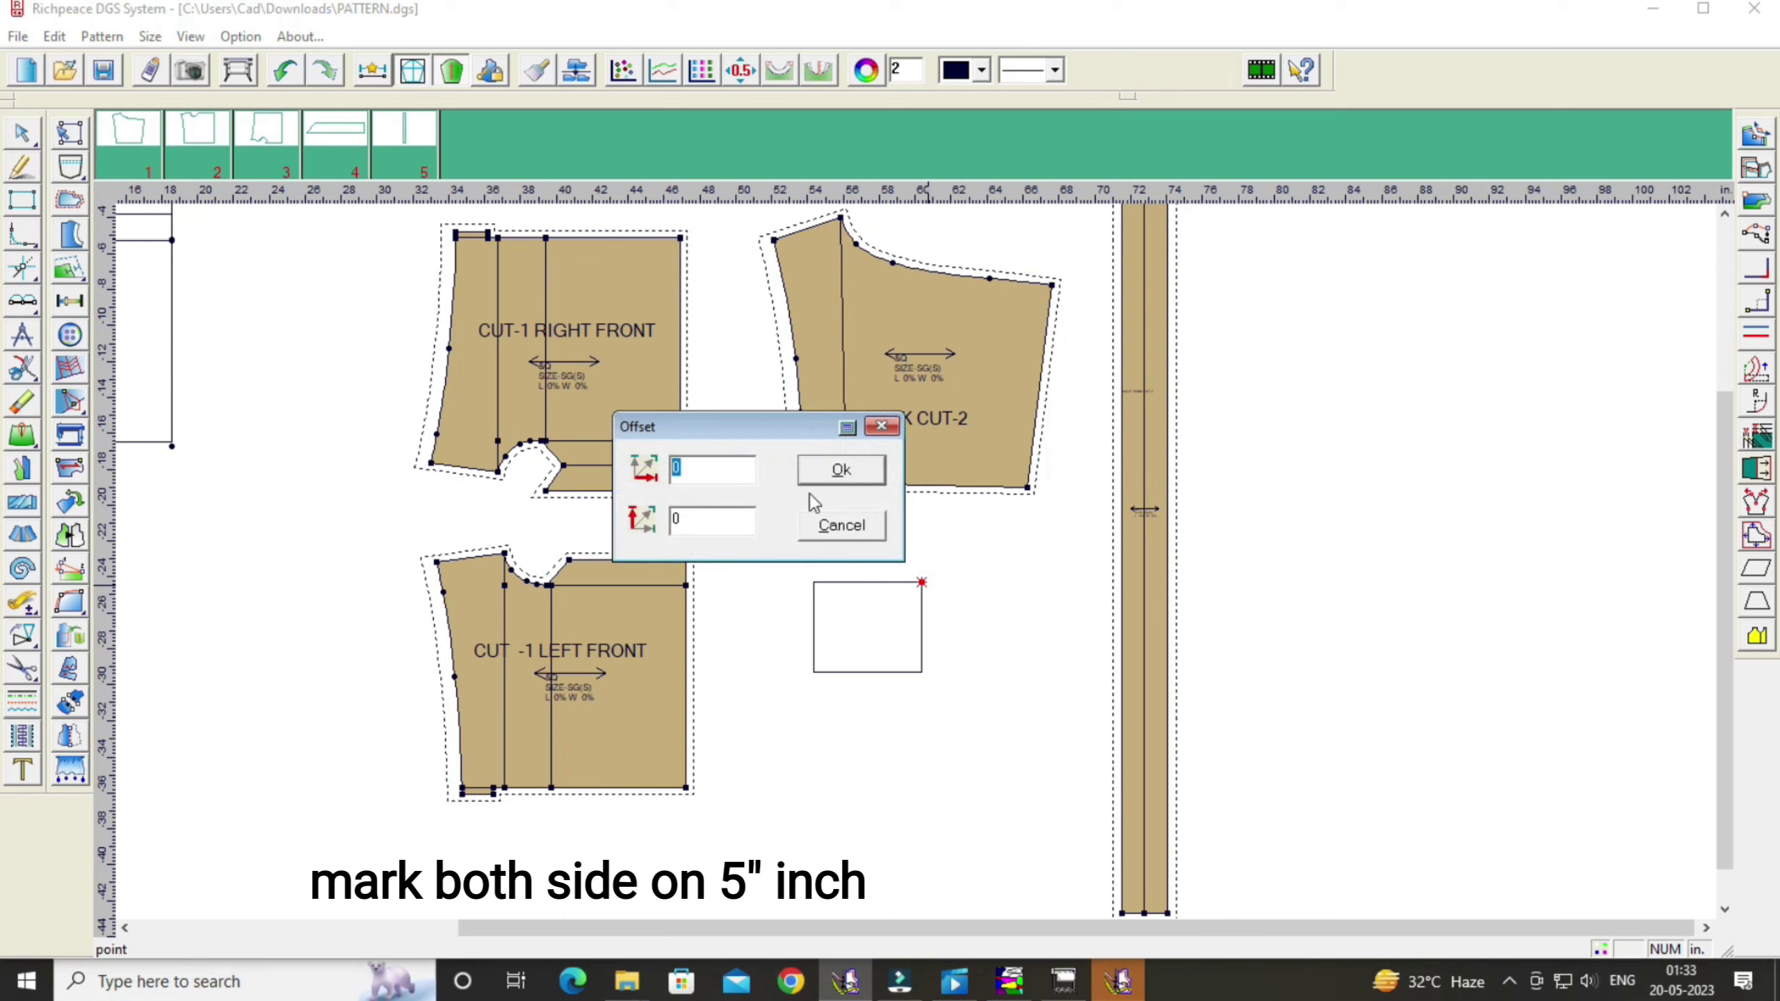
double_click(724, 473)
type("-5")
left_click(841, 470)
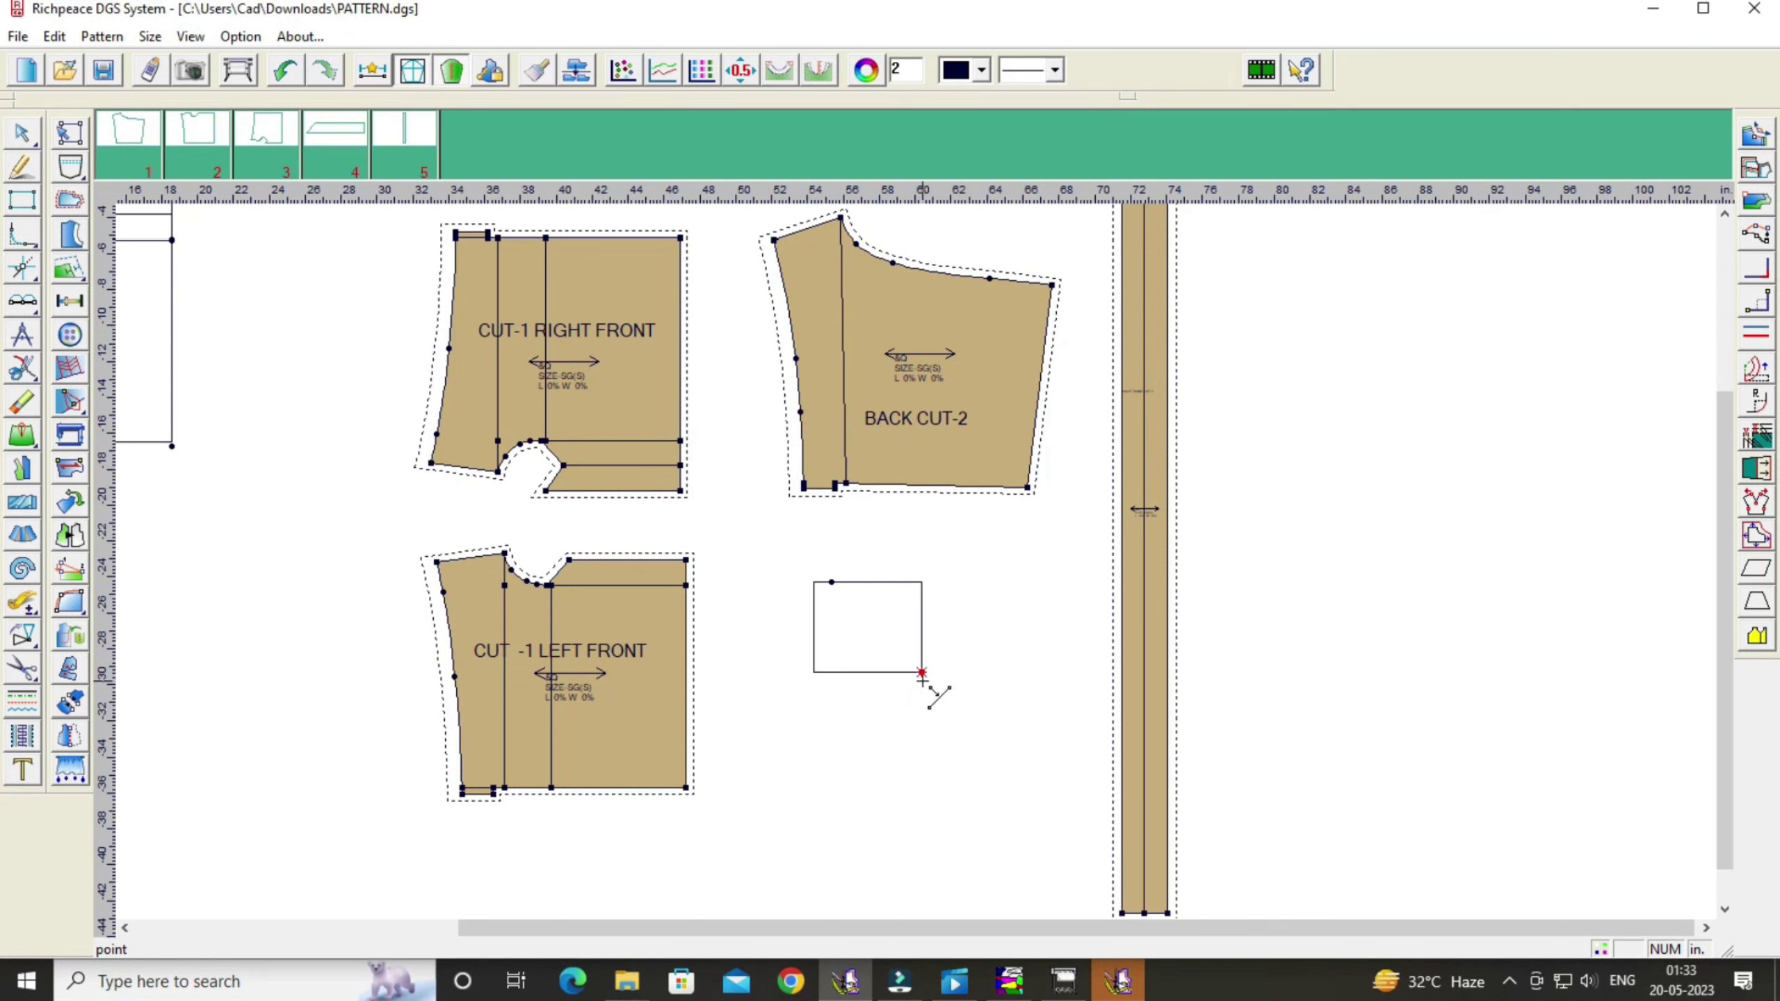
left_click(922, 672)
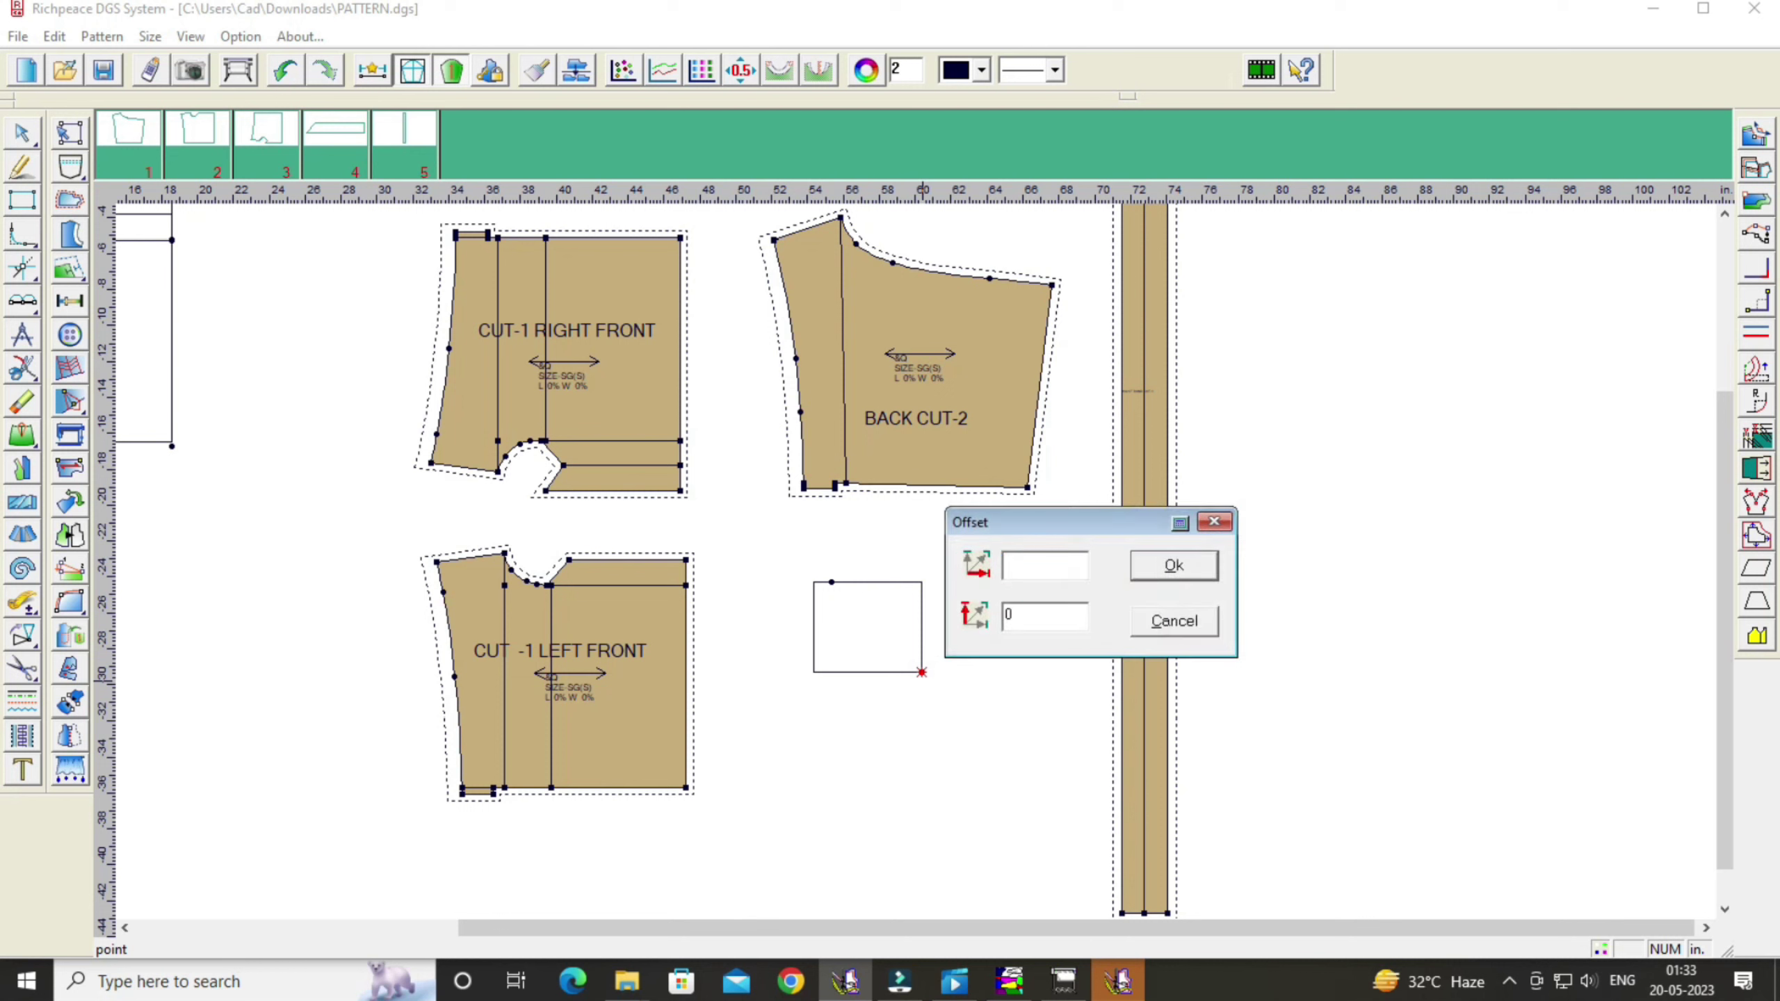
type("-5")
left_click(1166, 568)
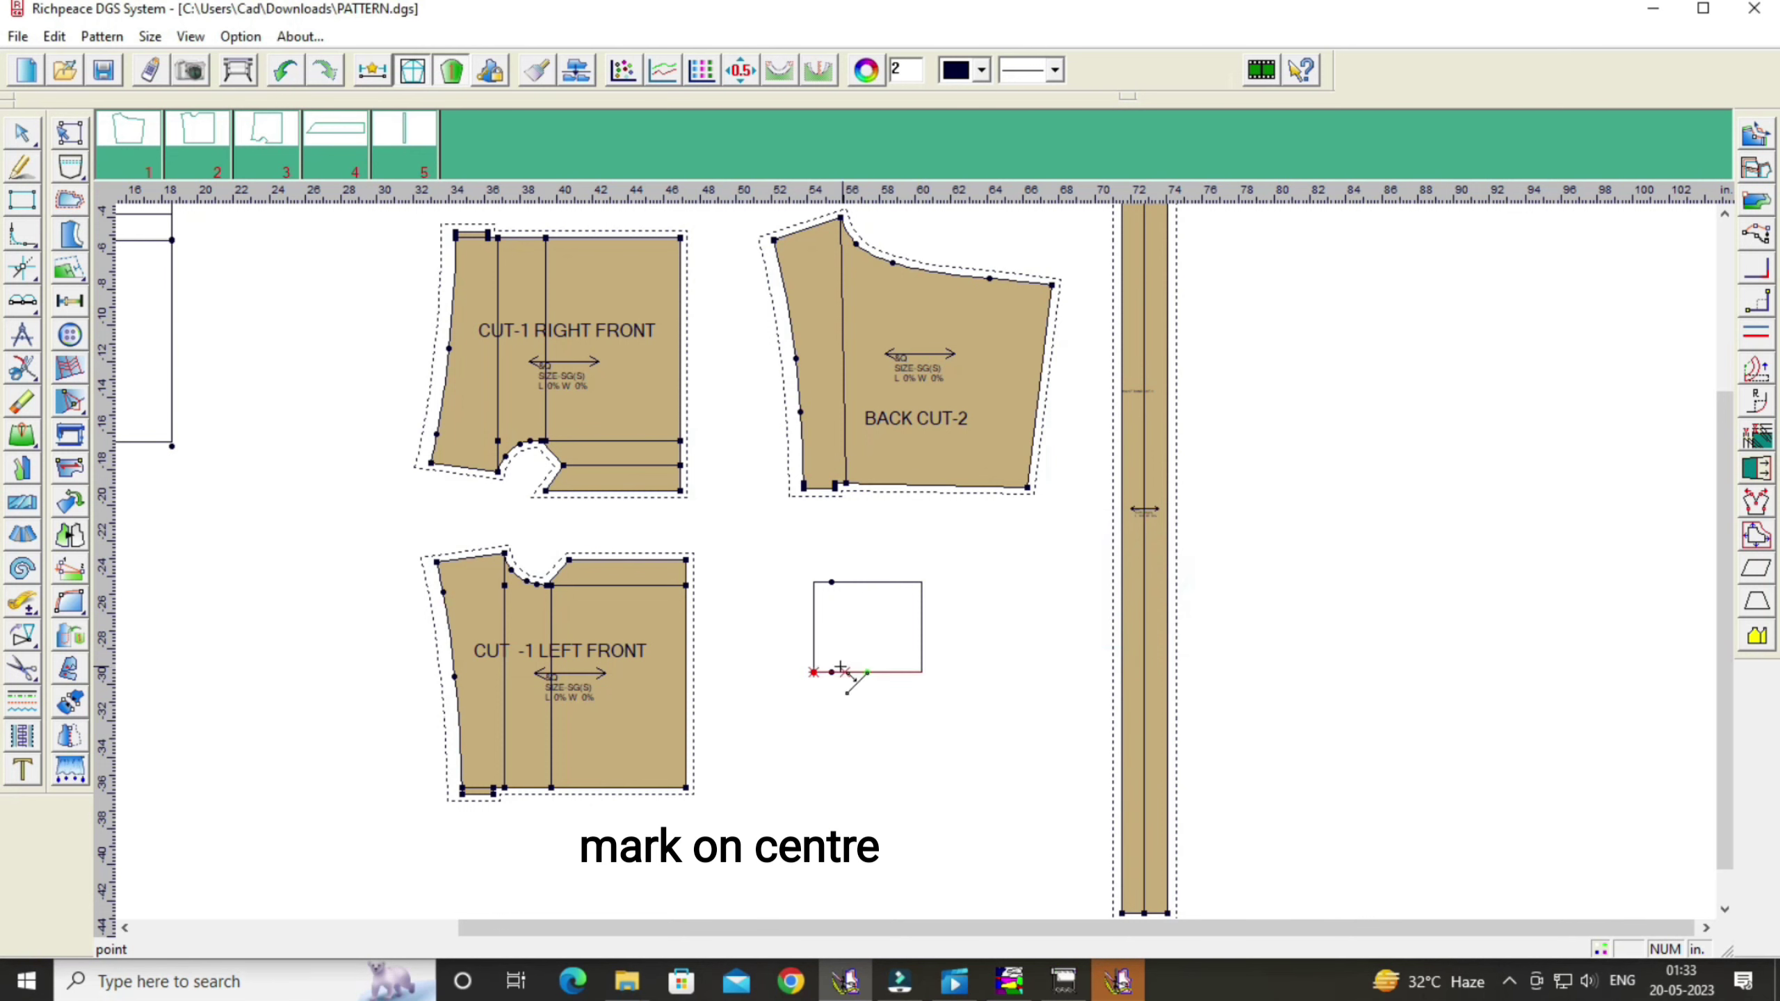
left_click(815, 627)
Step: Draw the pointed line from the top point through the left-centre point to the bottom point
left_click(21, 166)
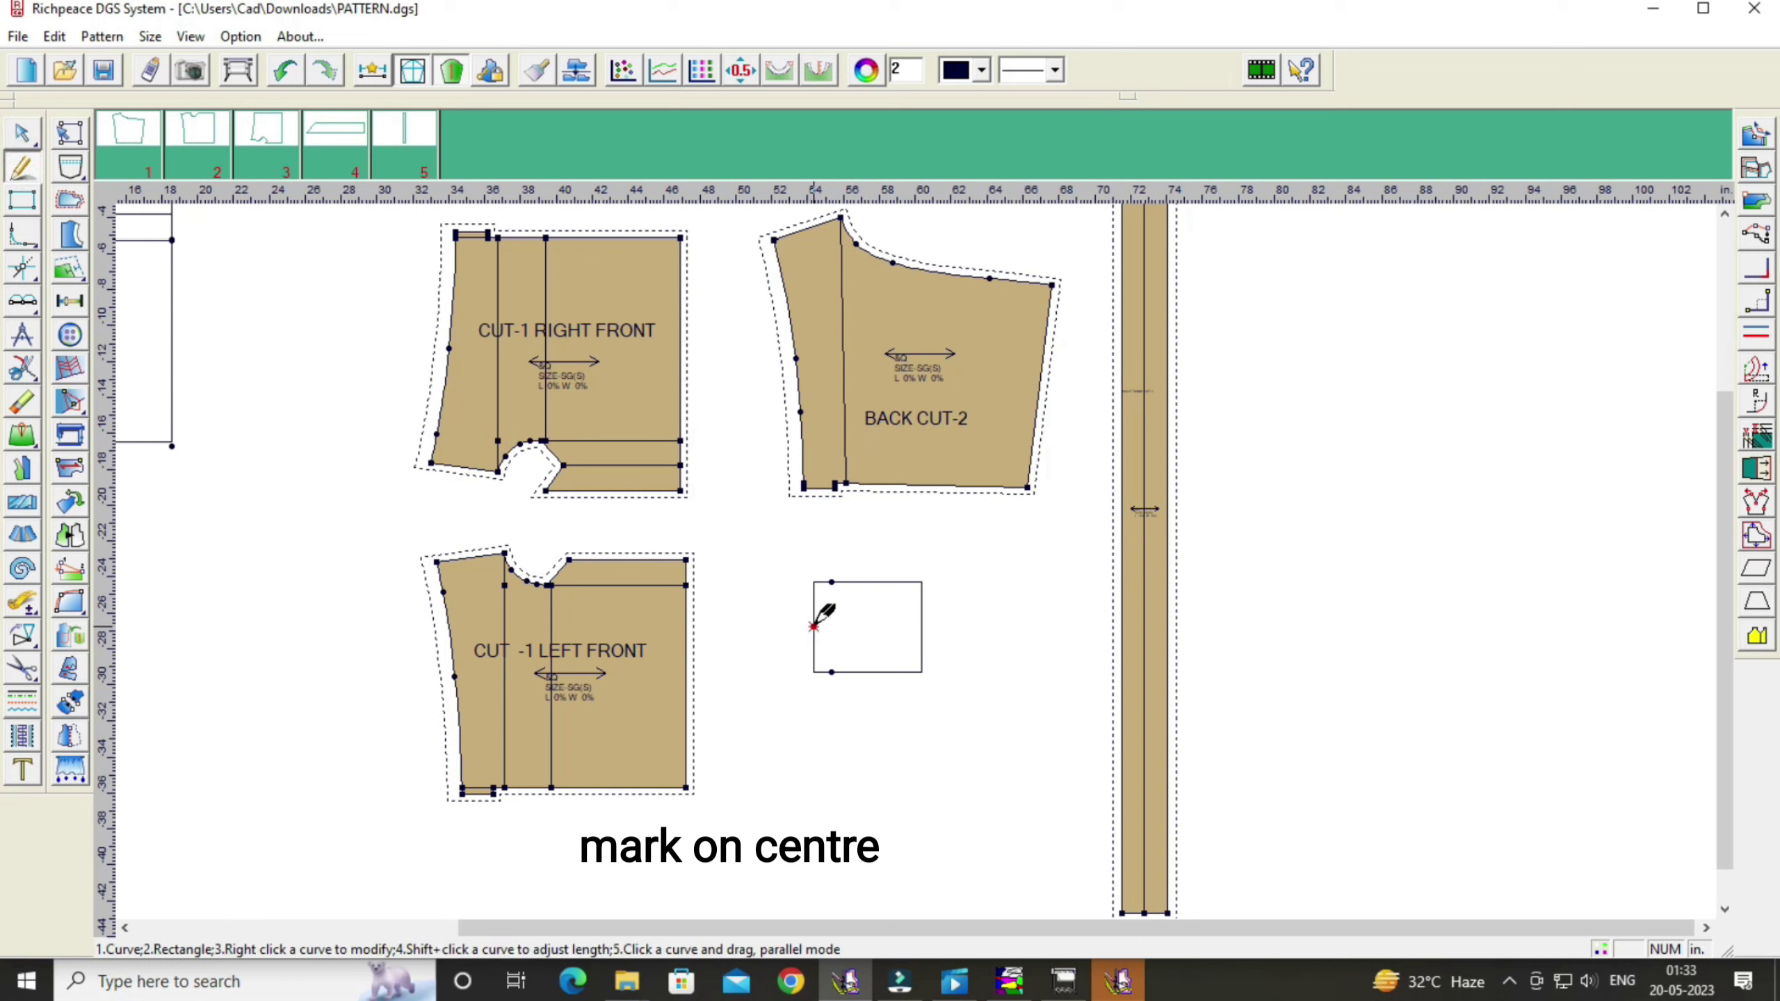
left_click(832, 582)
left_click(815, 627)
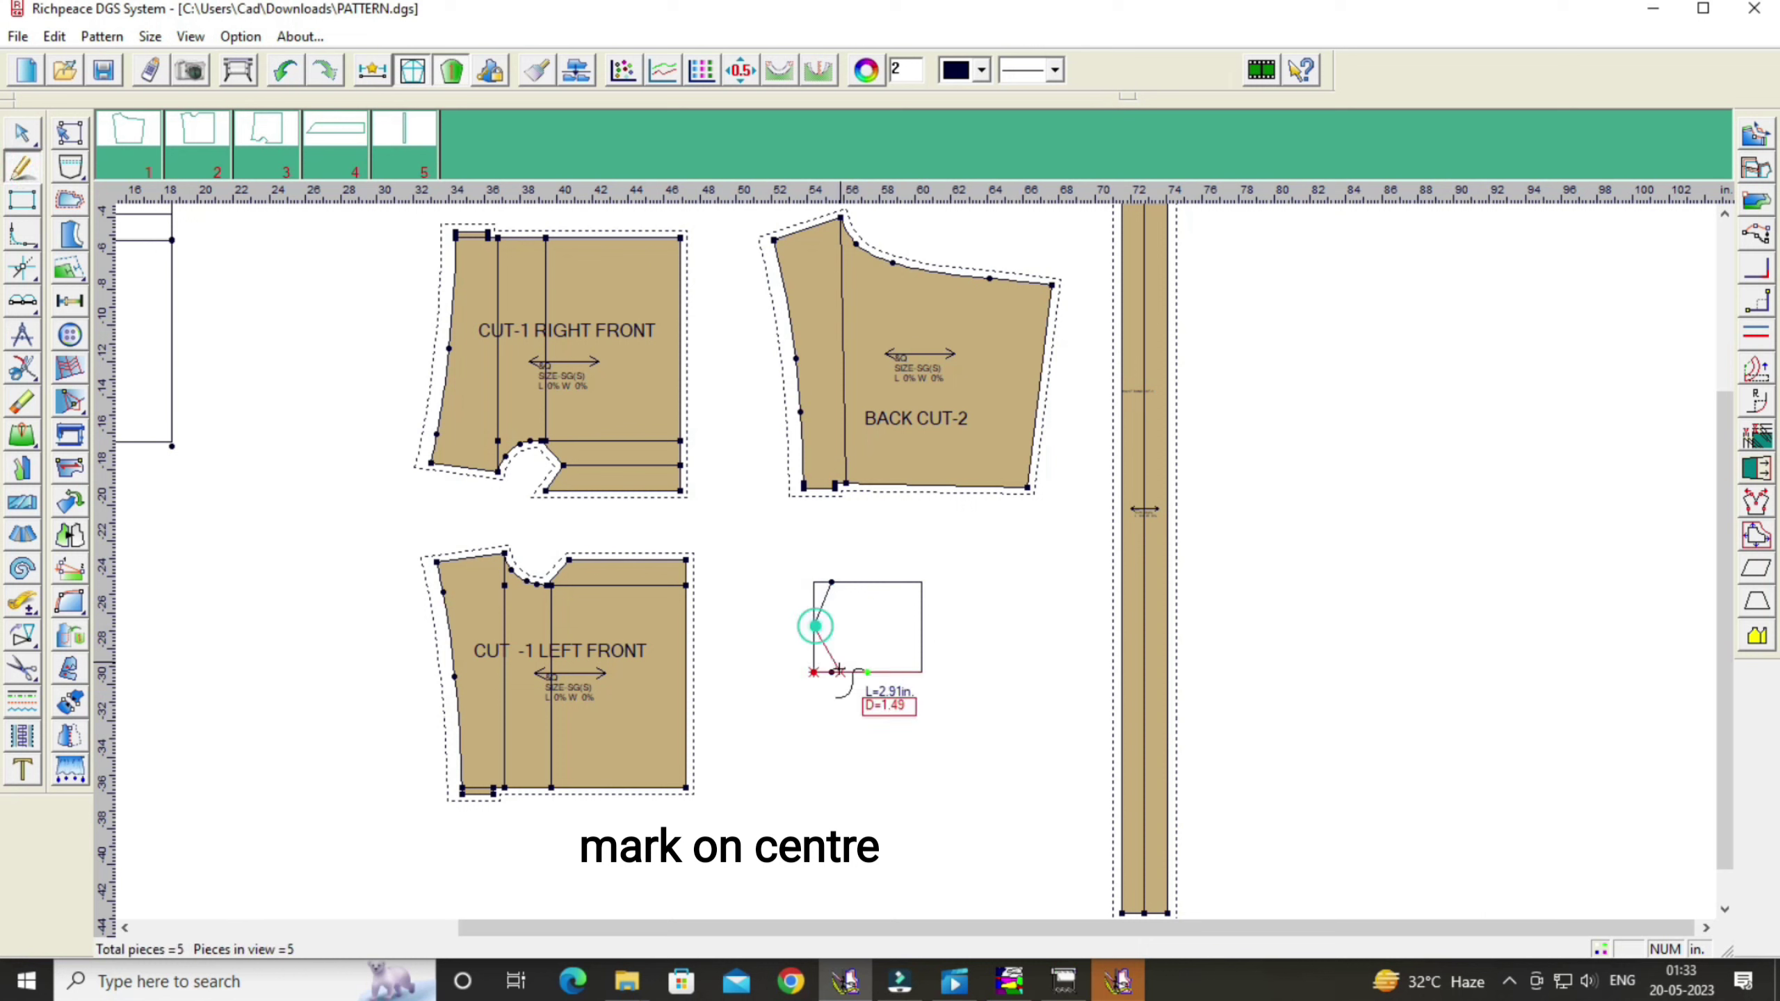
left_click(833, 671)
right_click(834, 673)
Step: Erase the rectangle's old left edge, tidy the corners and delete the leftover mark
left_click(9, 411)
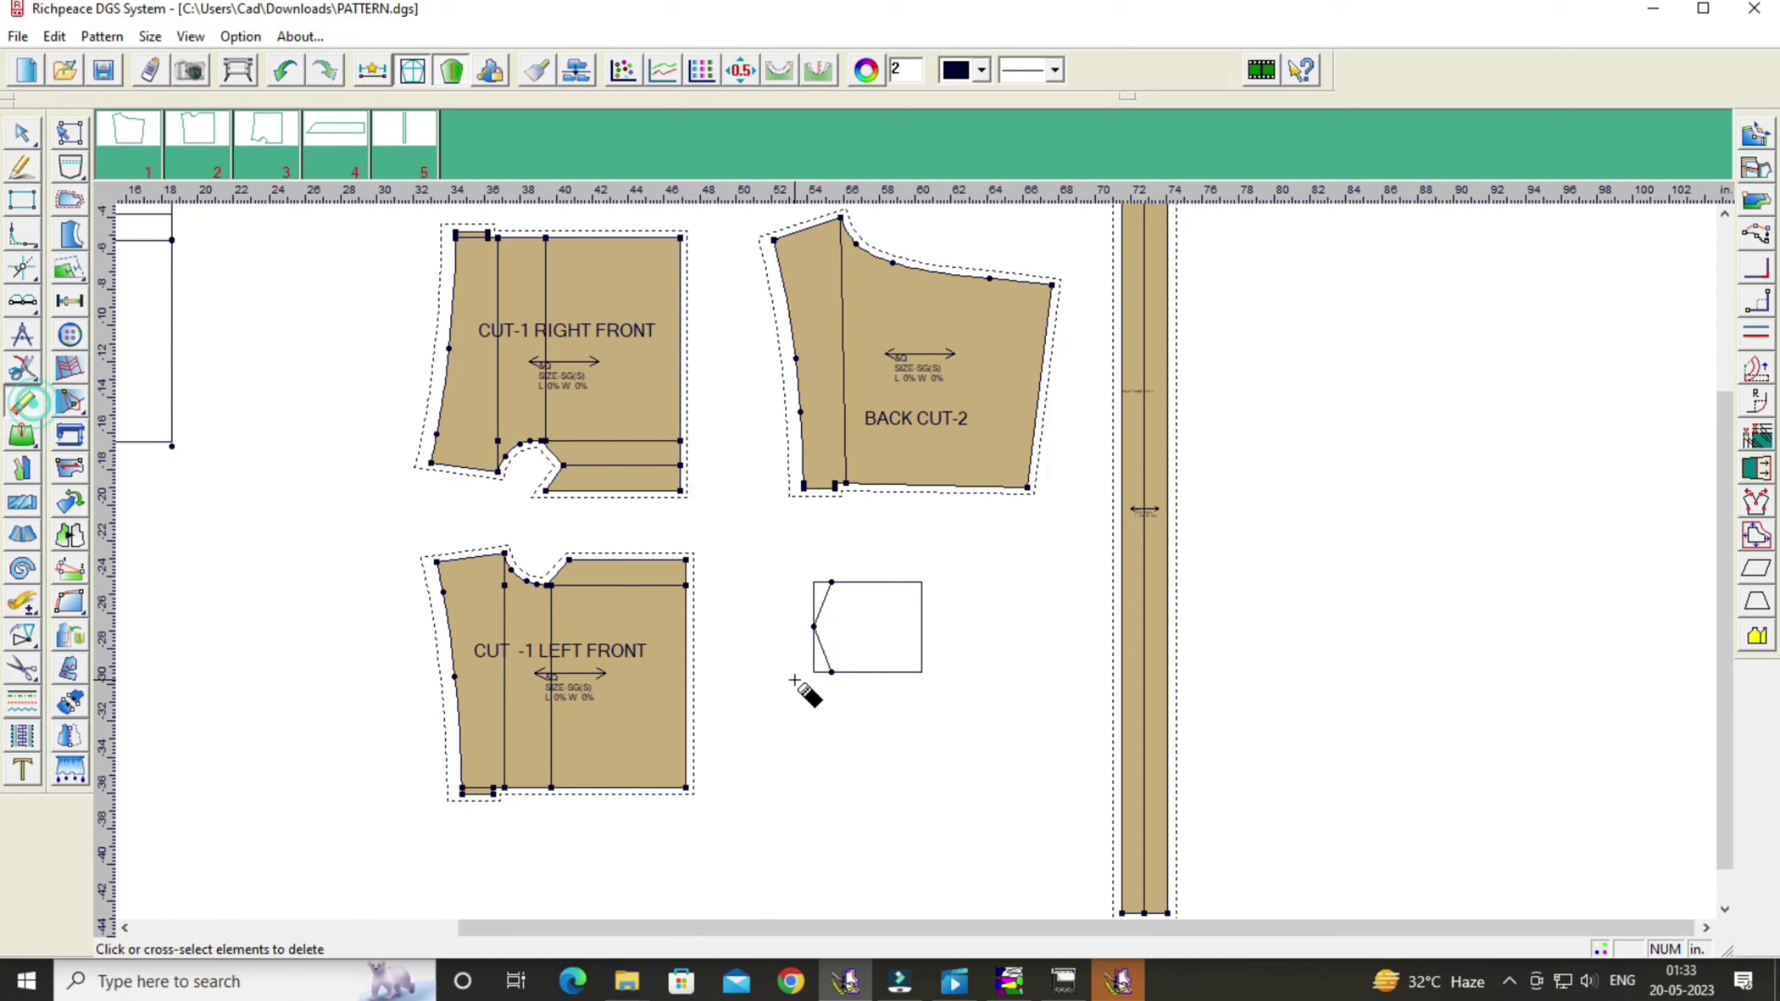
right_click(1419, 712)
left_click(1464, 726)
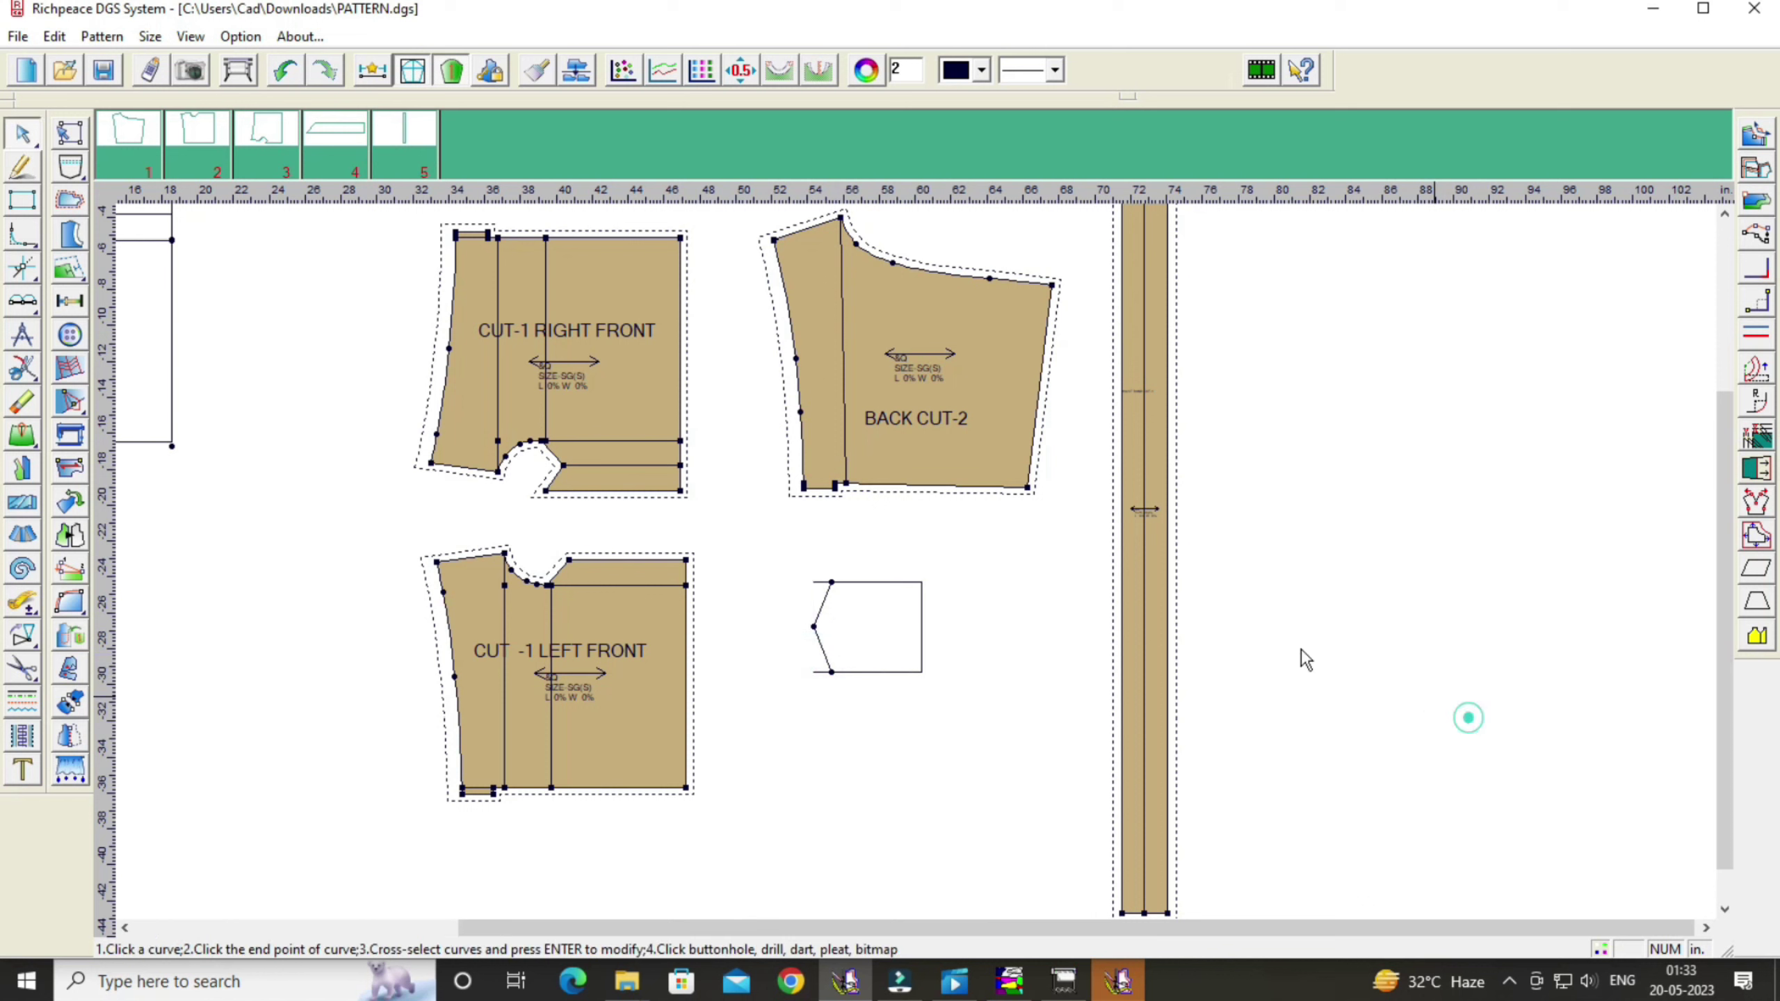
left_click(822, 601)
left_click(816, 675)
left_click(861, 718)
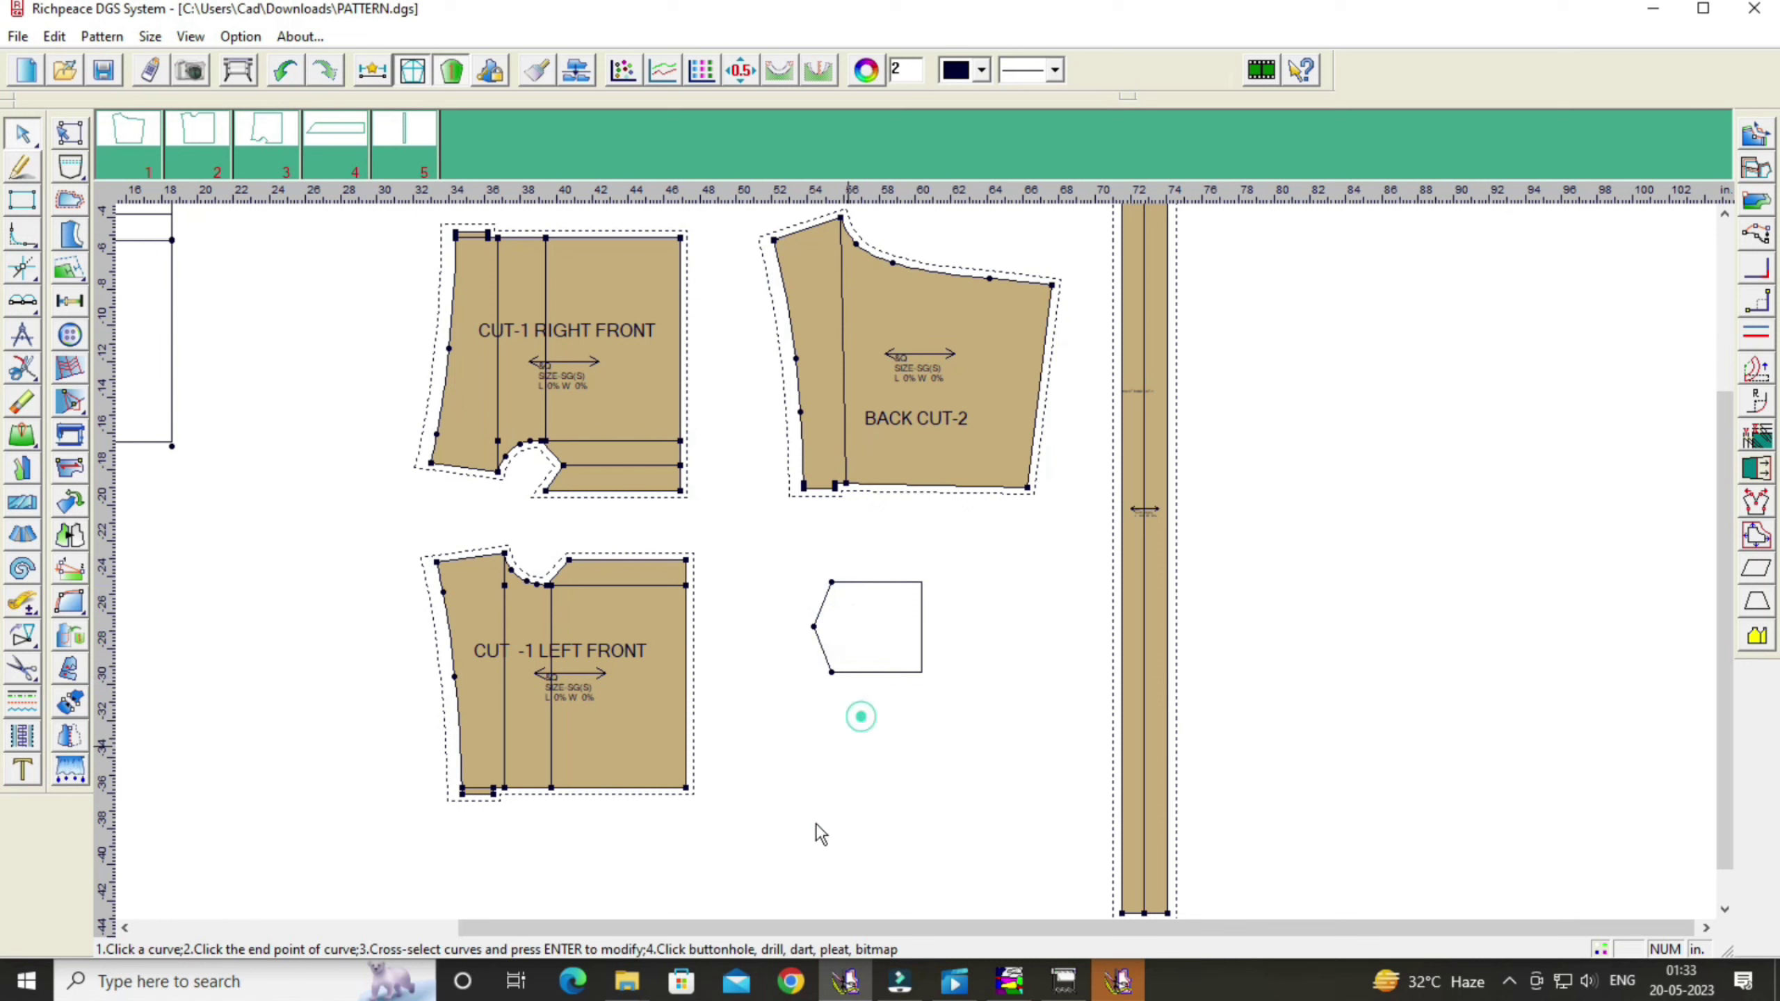
left_click(21, 401)
left_click(808, 627)
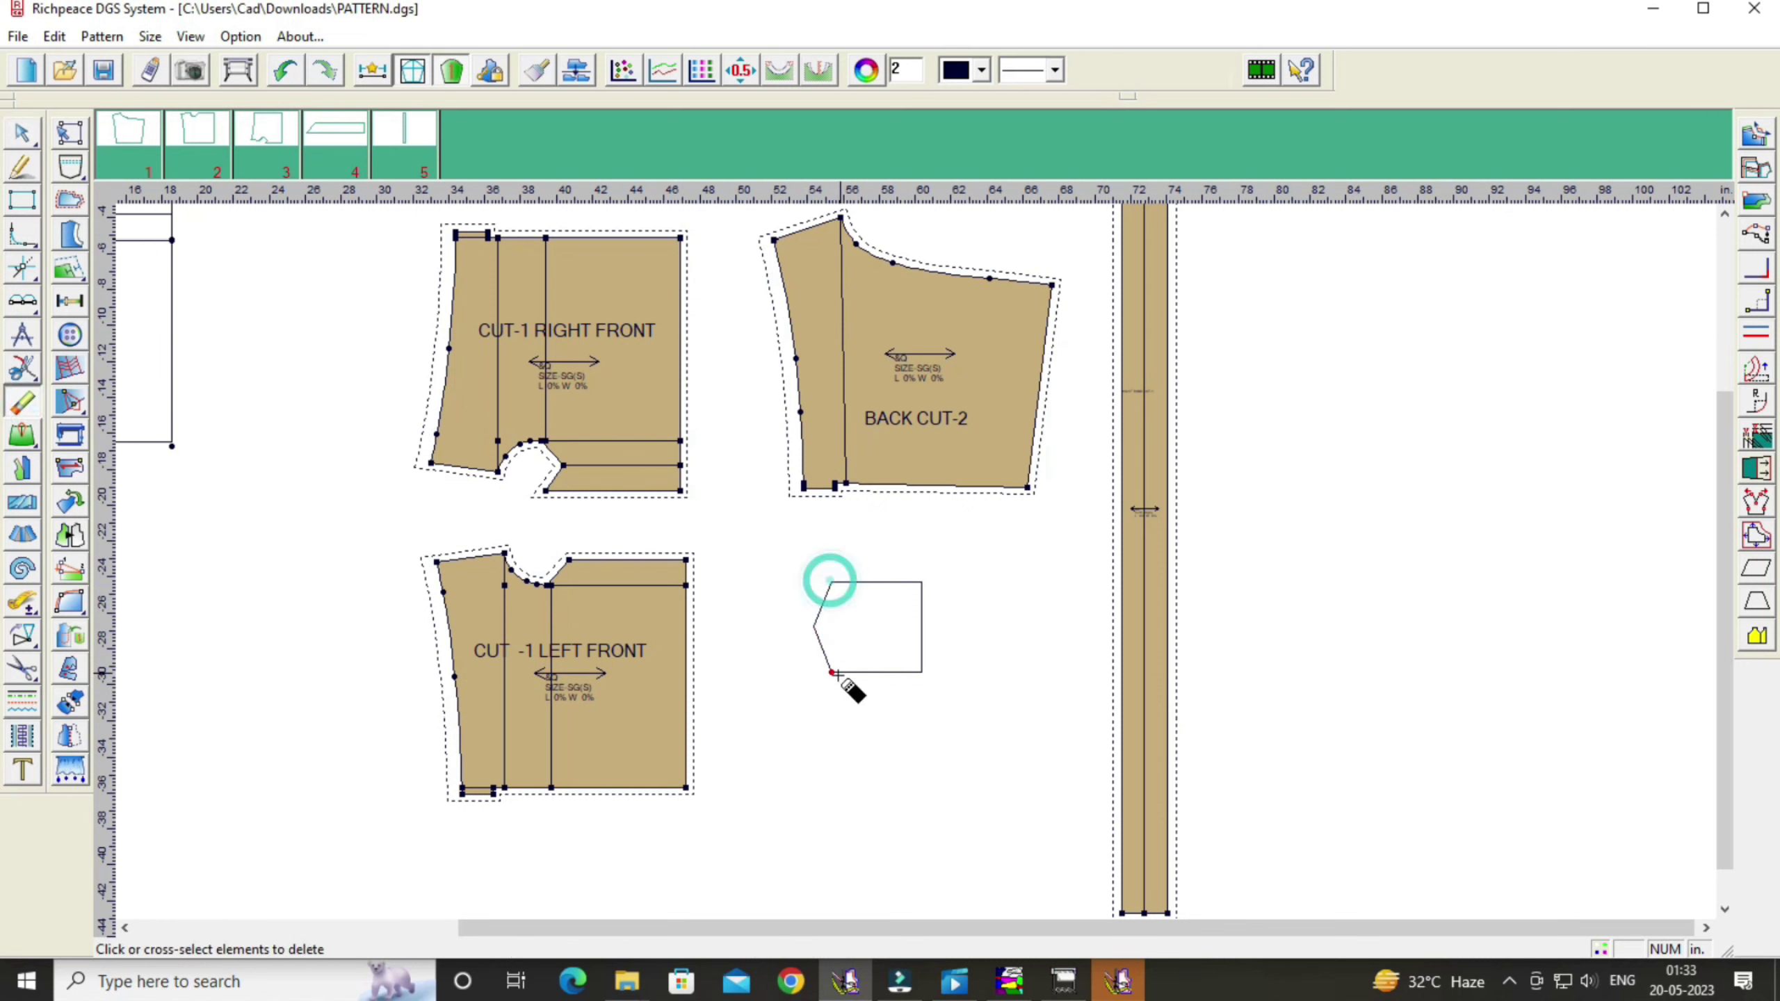
Step: Cut the pointed pocket outline into a new pattern piece
left_click(22, 669)
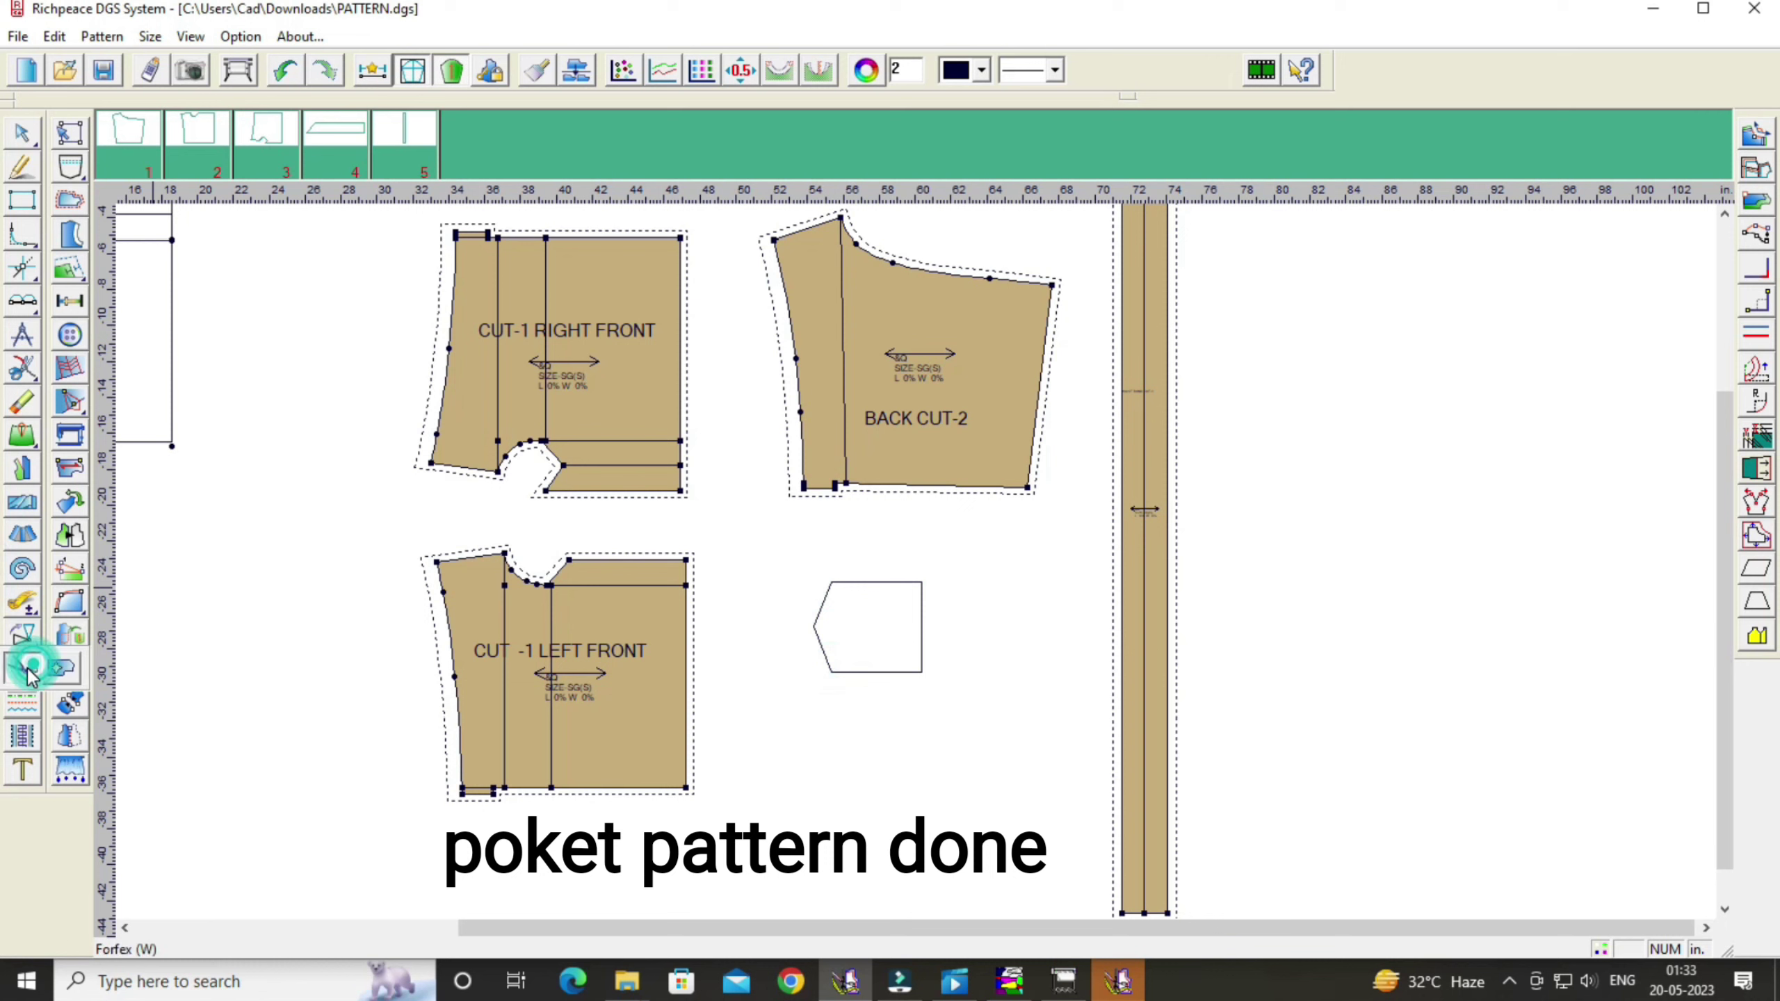
left_click_drag(799, 549, 1085, 814)
right_click(1043, 642)
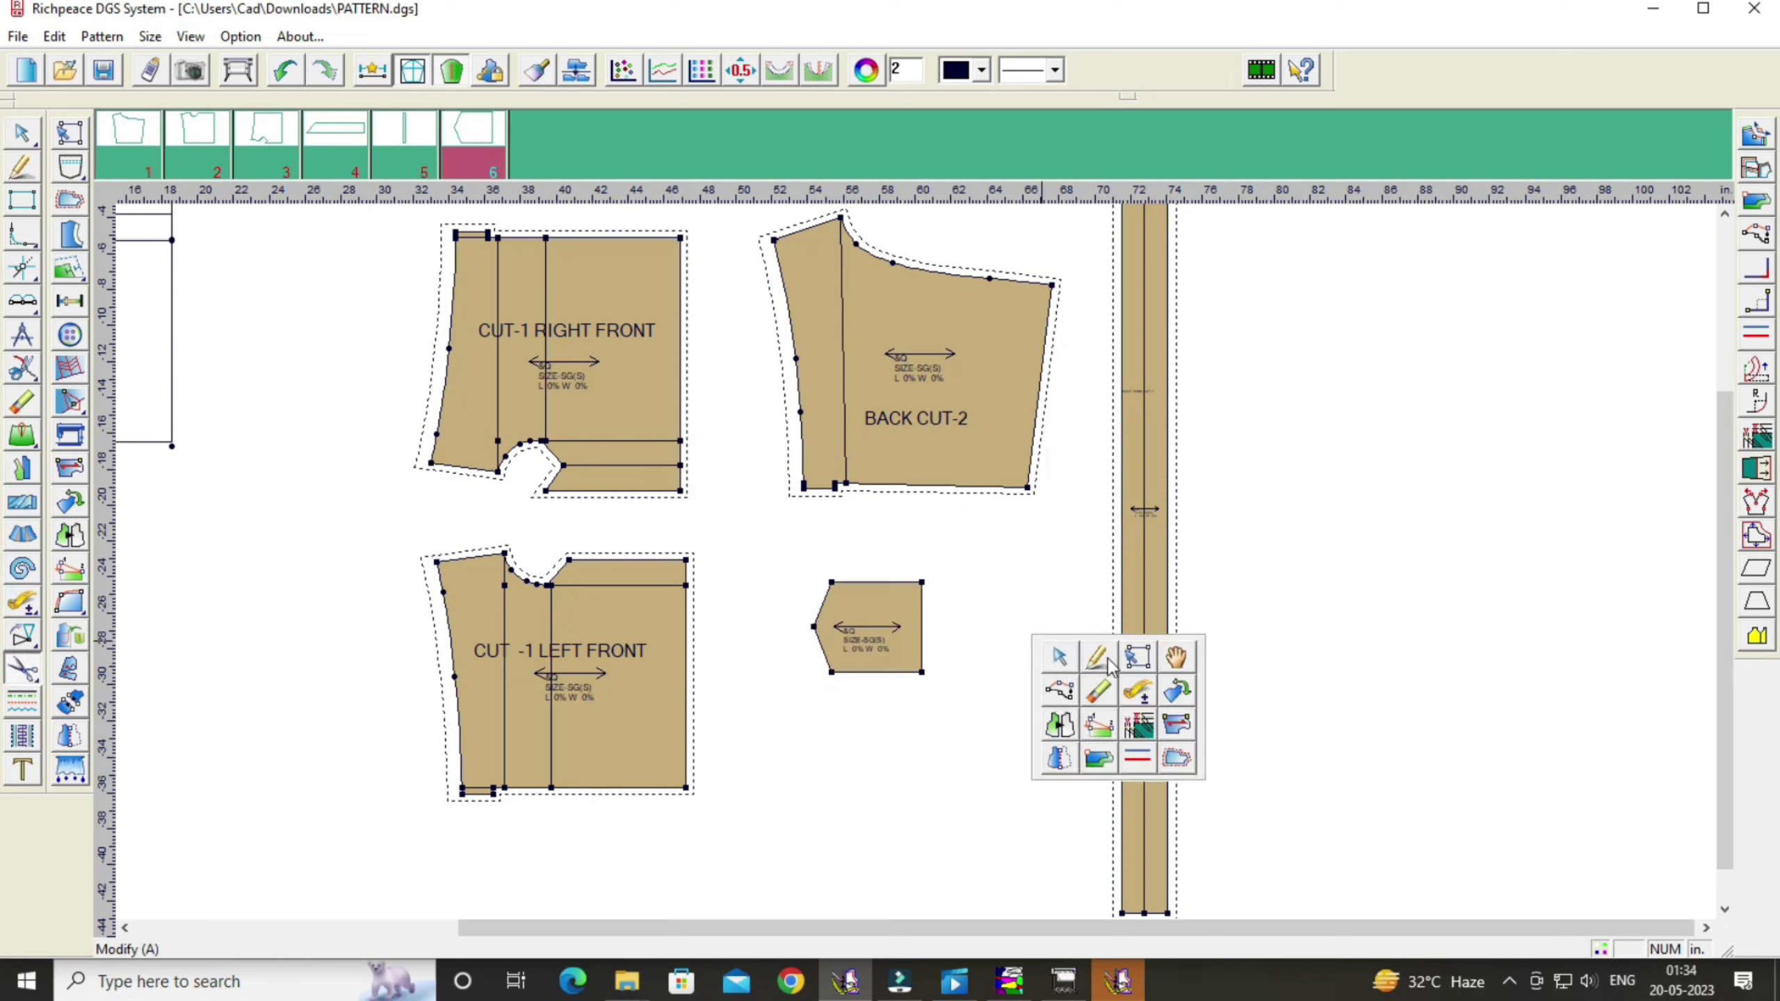
Step: Move the new pocket piece right and delete the leftover pocket outline
left_click(1184, 660)
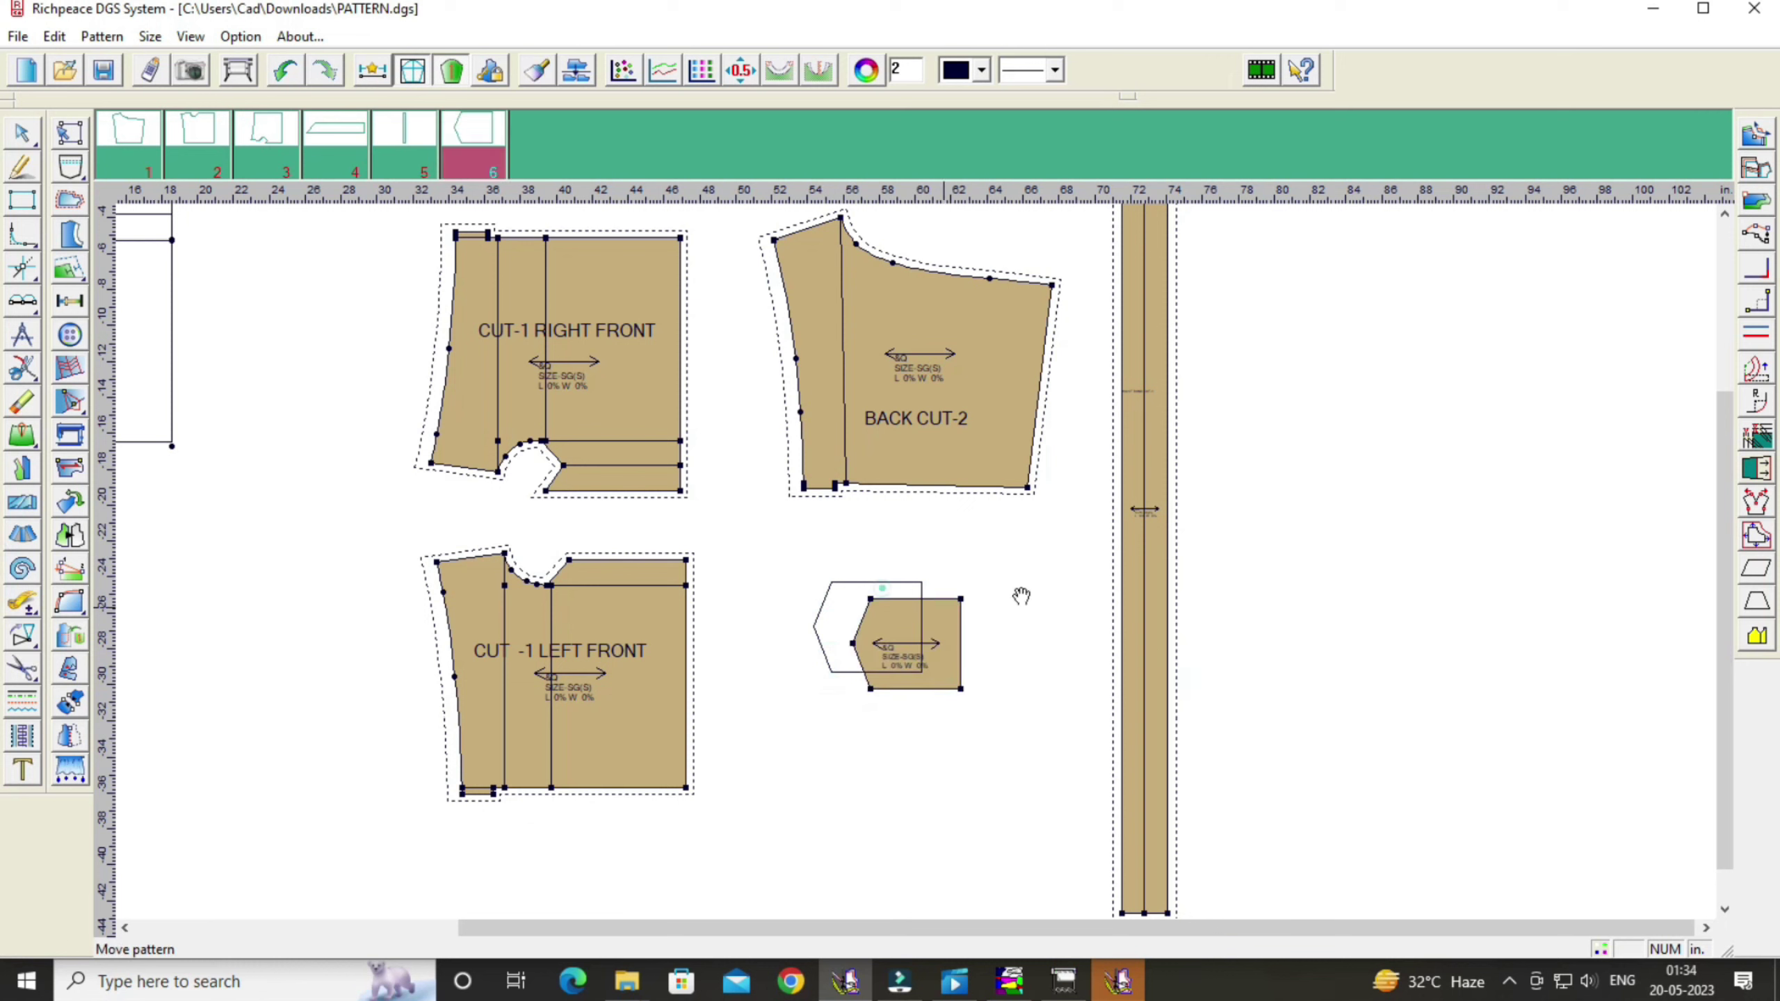
left_click(22, 402)
left_click_drag(808, 542, 926, 694)
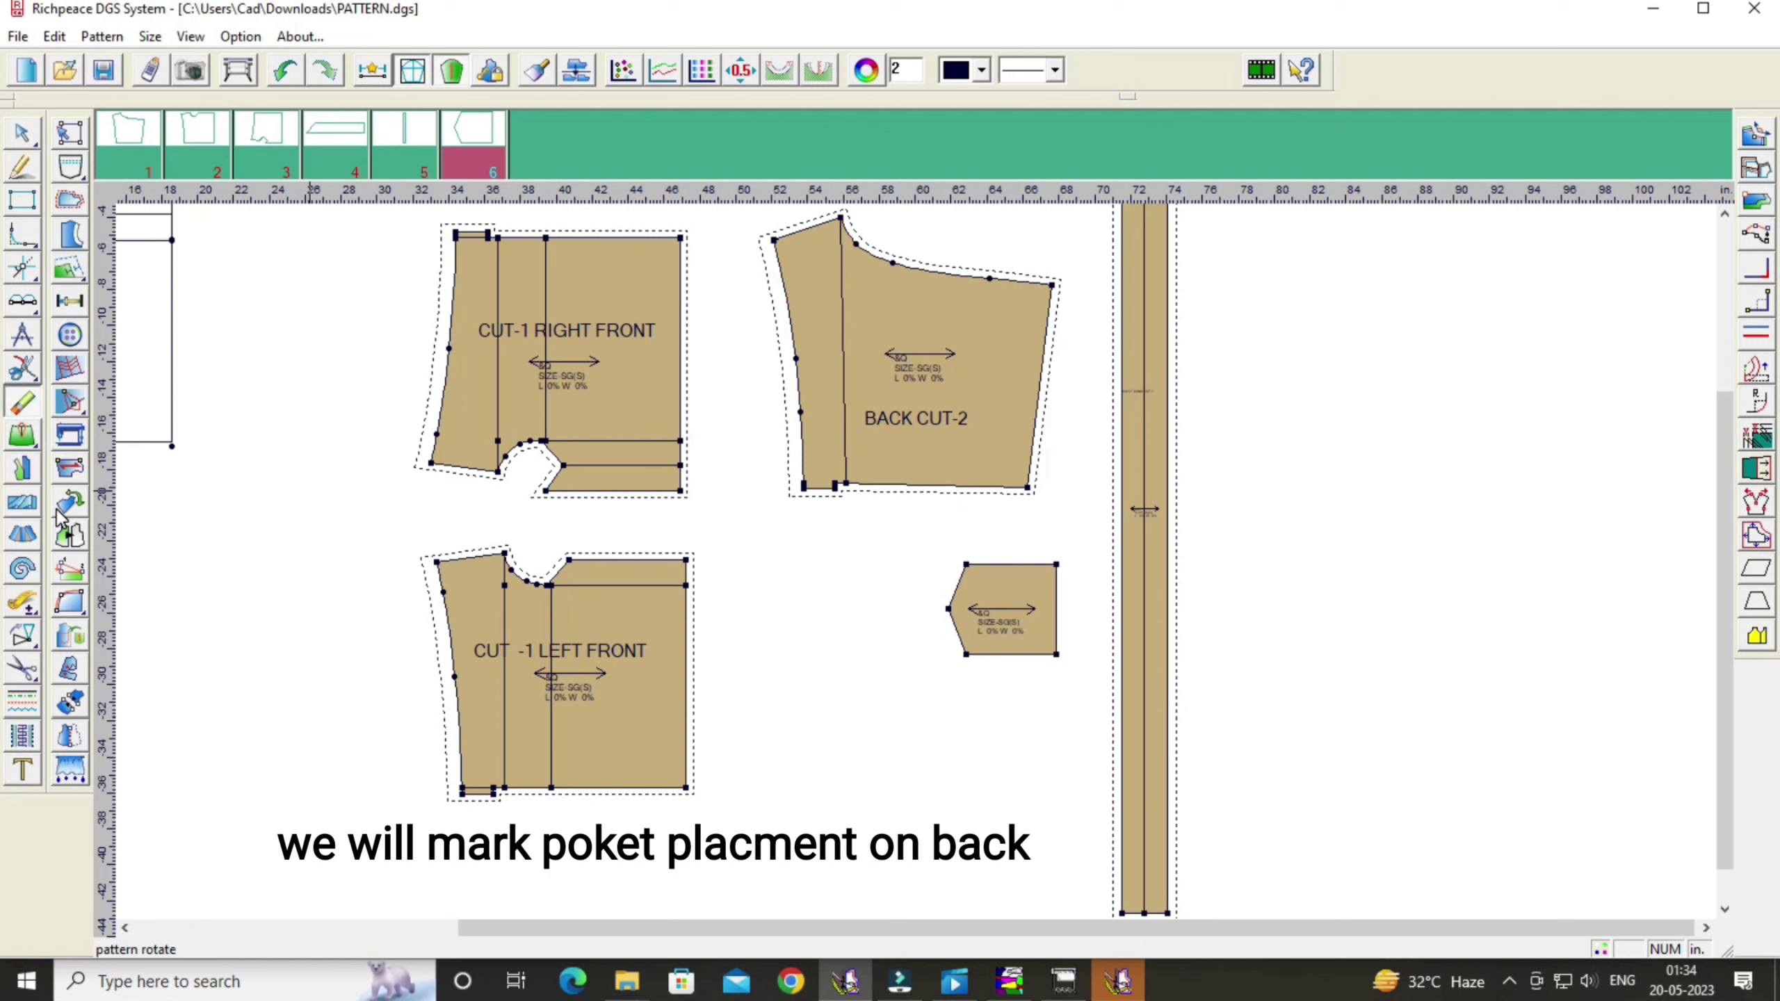
Step: Place a pocket placement point offset 2 from the back piece's lower-right corner
left_click(60, 303)
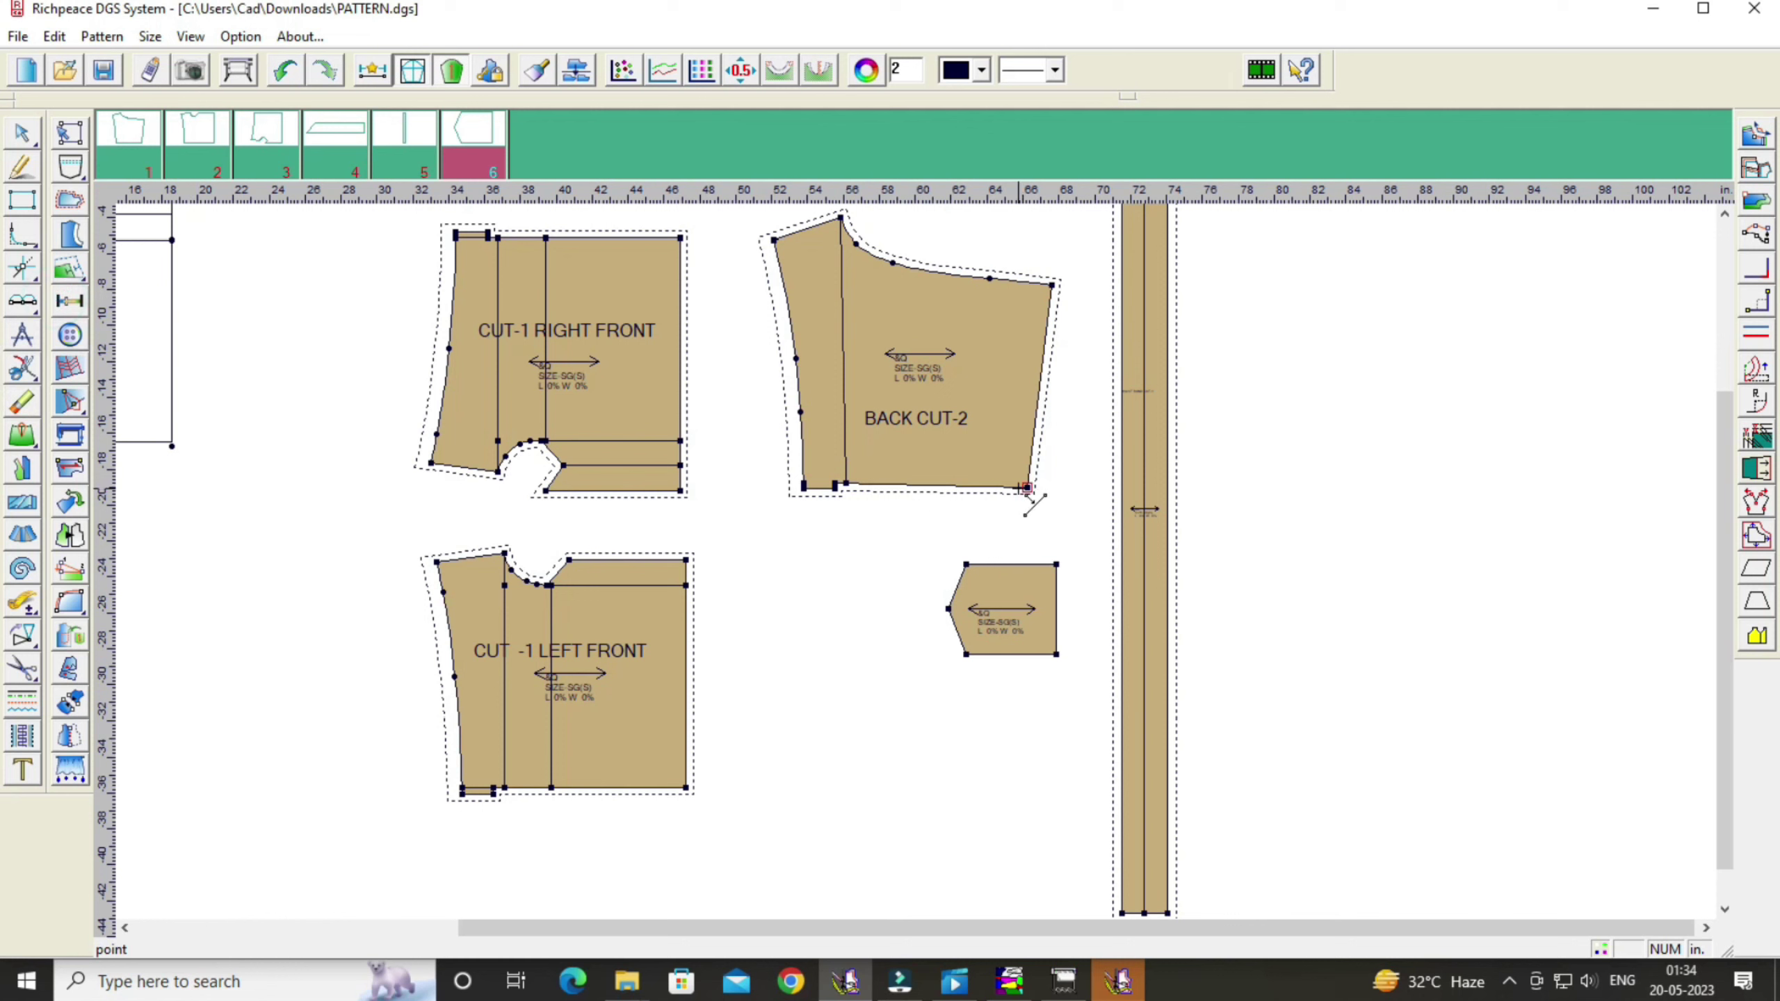
left_click(1027, 488)
left_click_drag(1163, 502, 1289, 486)
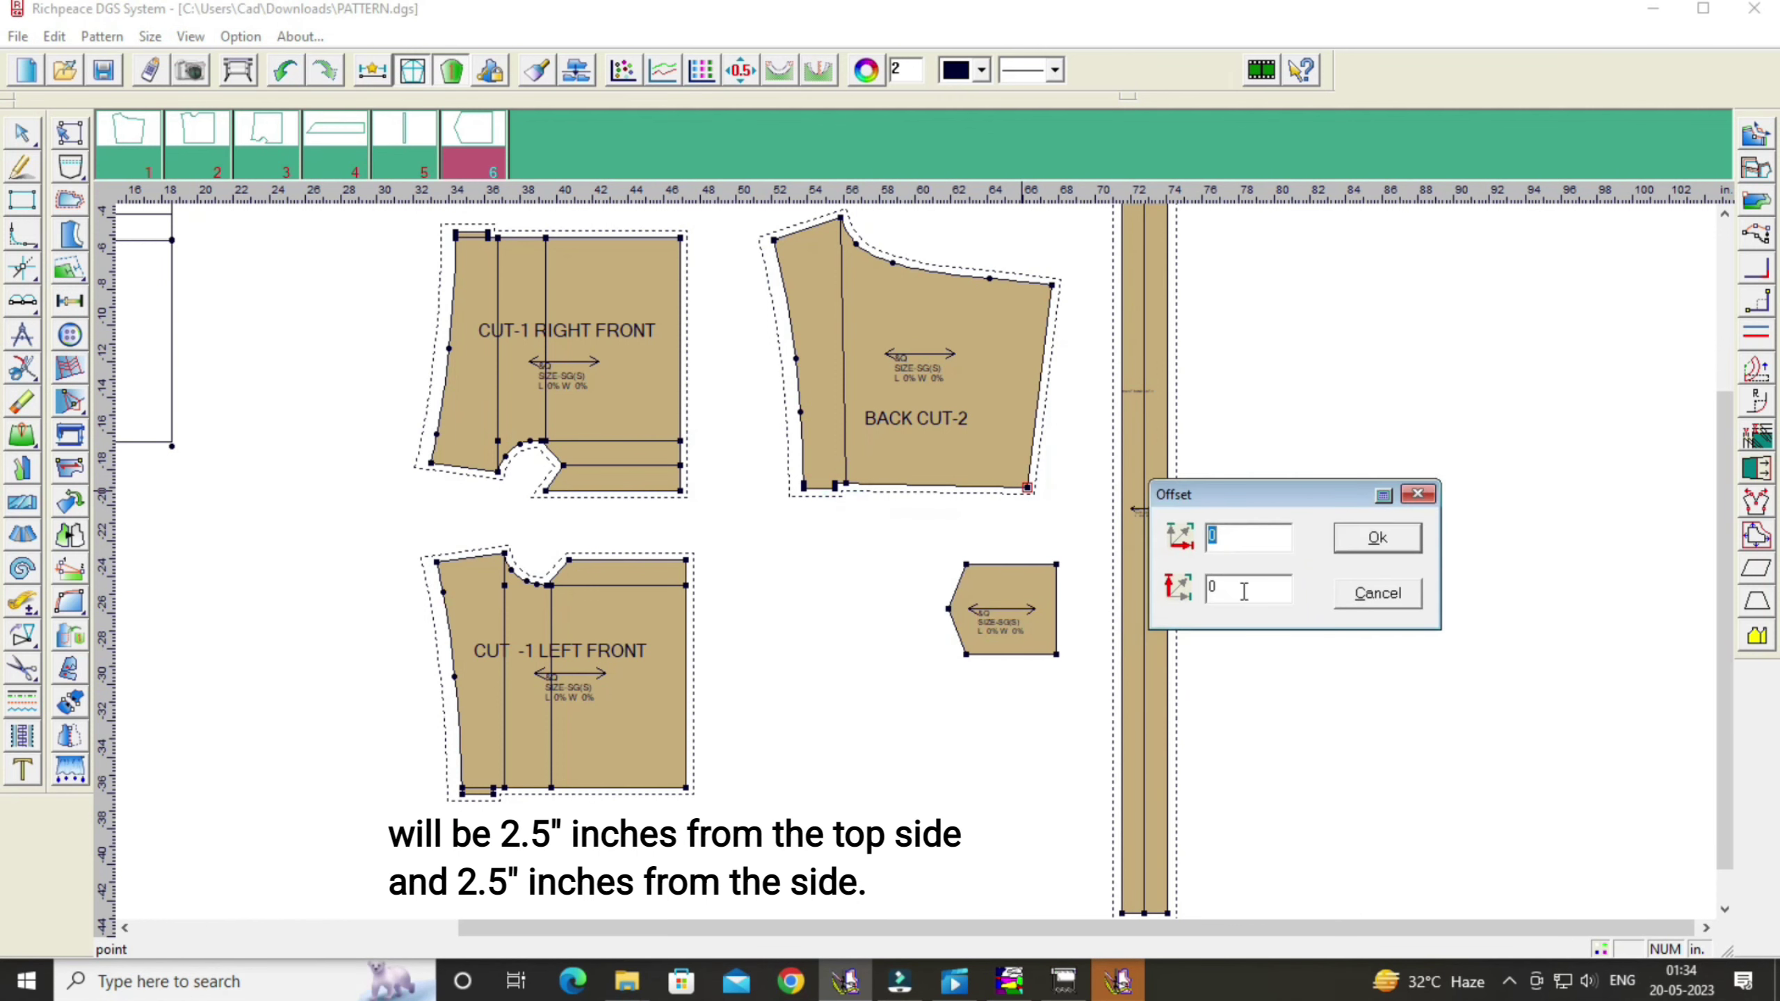
left_click(1232, 589)
type("2.5")
left_click(1232, 537)
key("BackSpace")
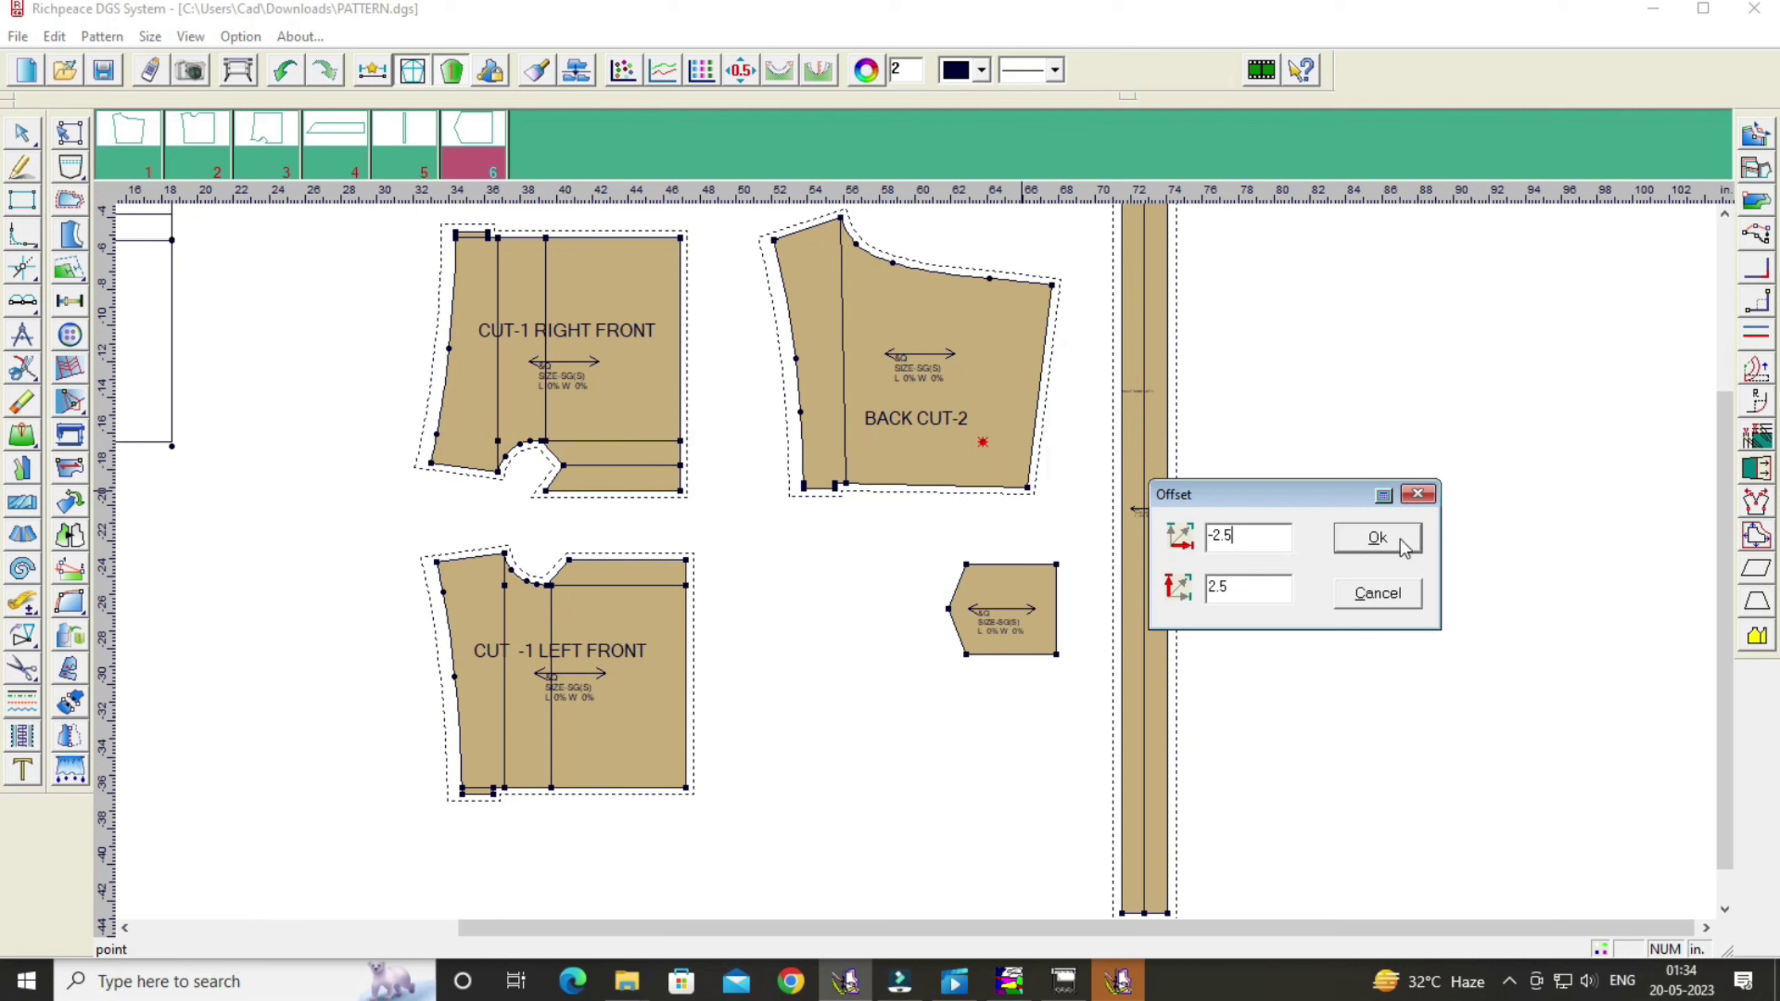
left_click(1376, 538)
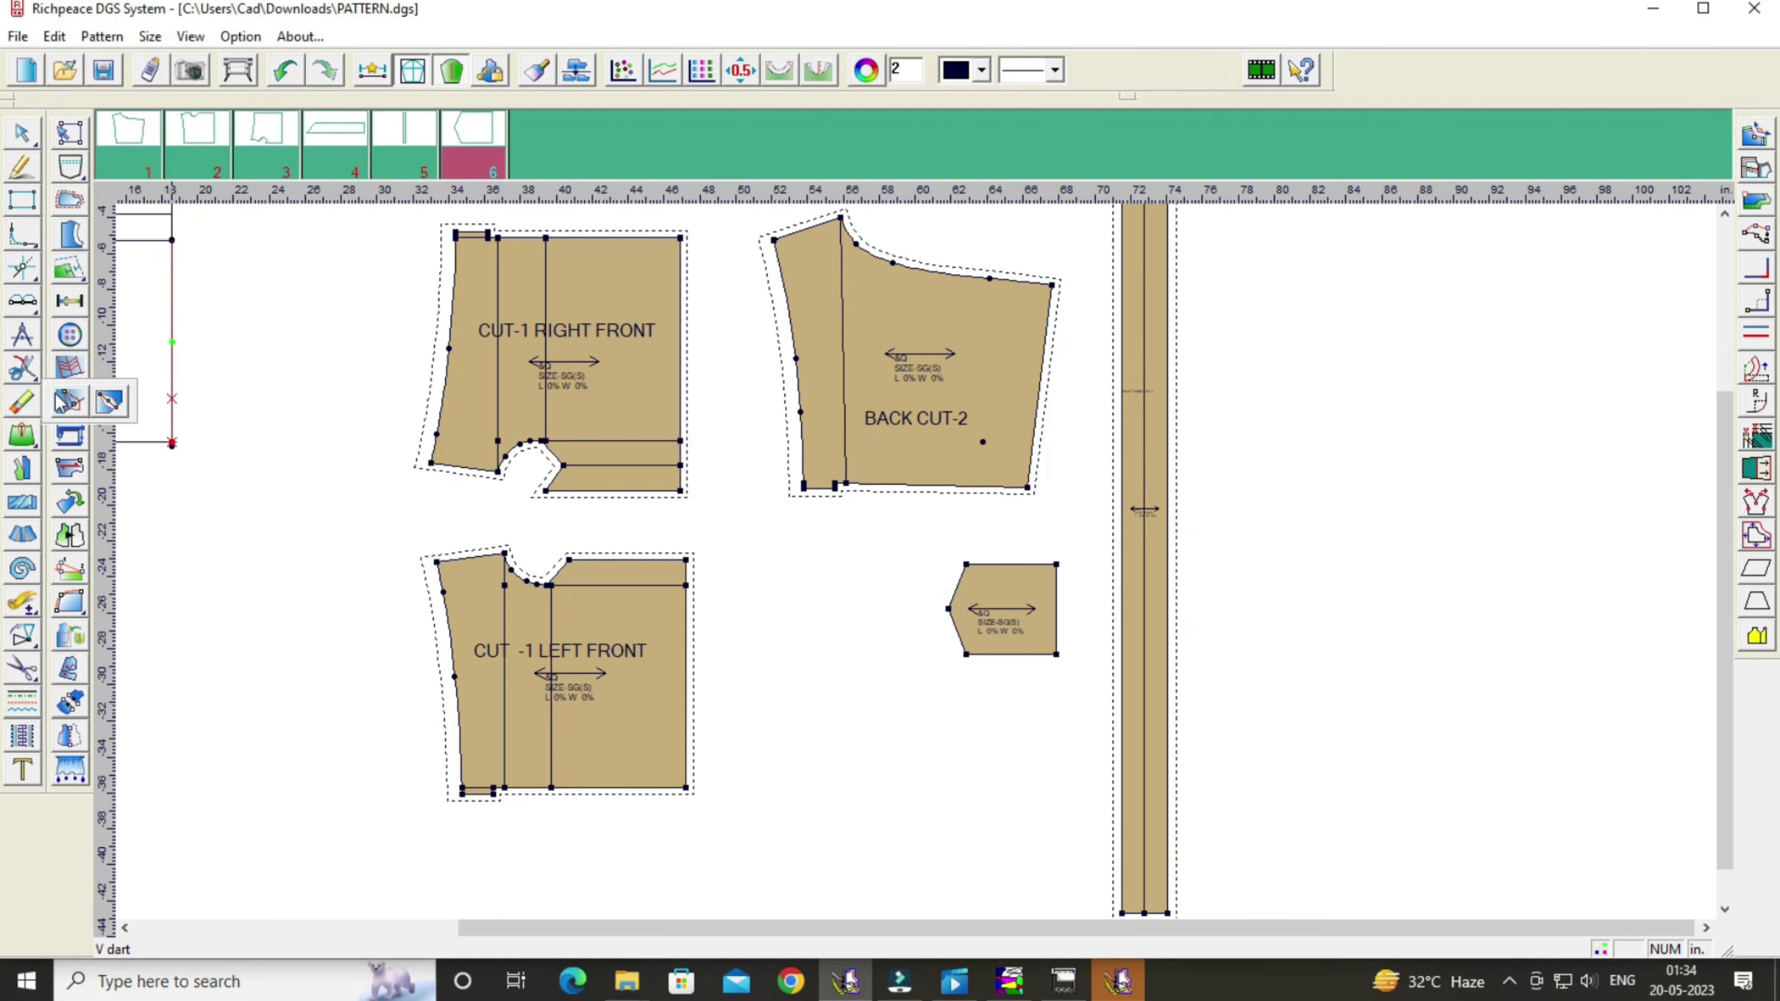
Step: Copy the pocket piece's outline onto the back piece at that point
left_click(70, 637)
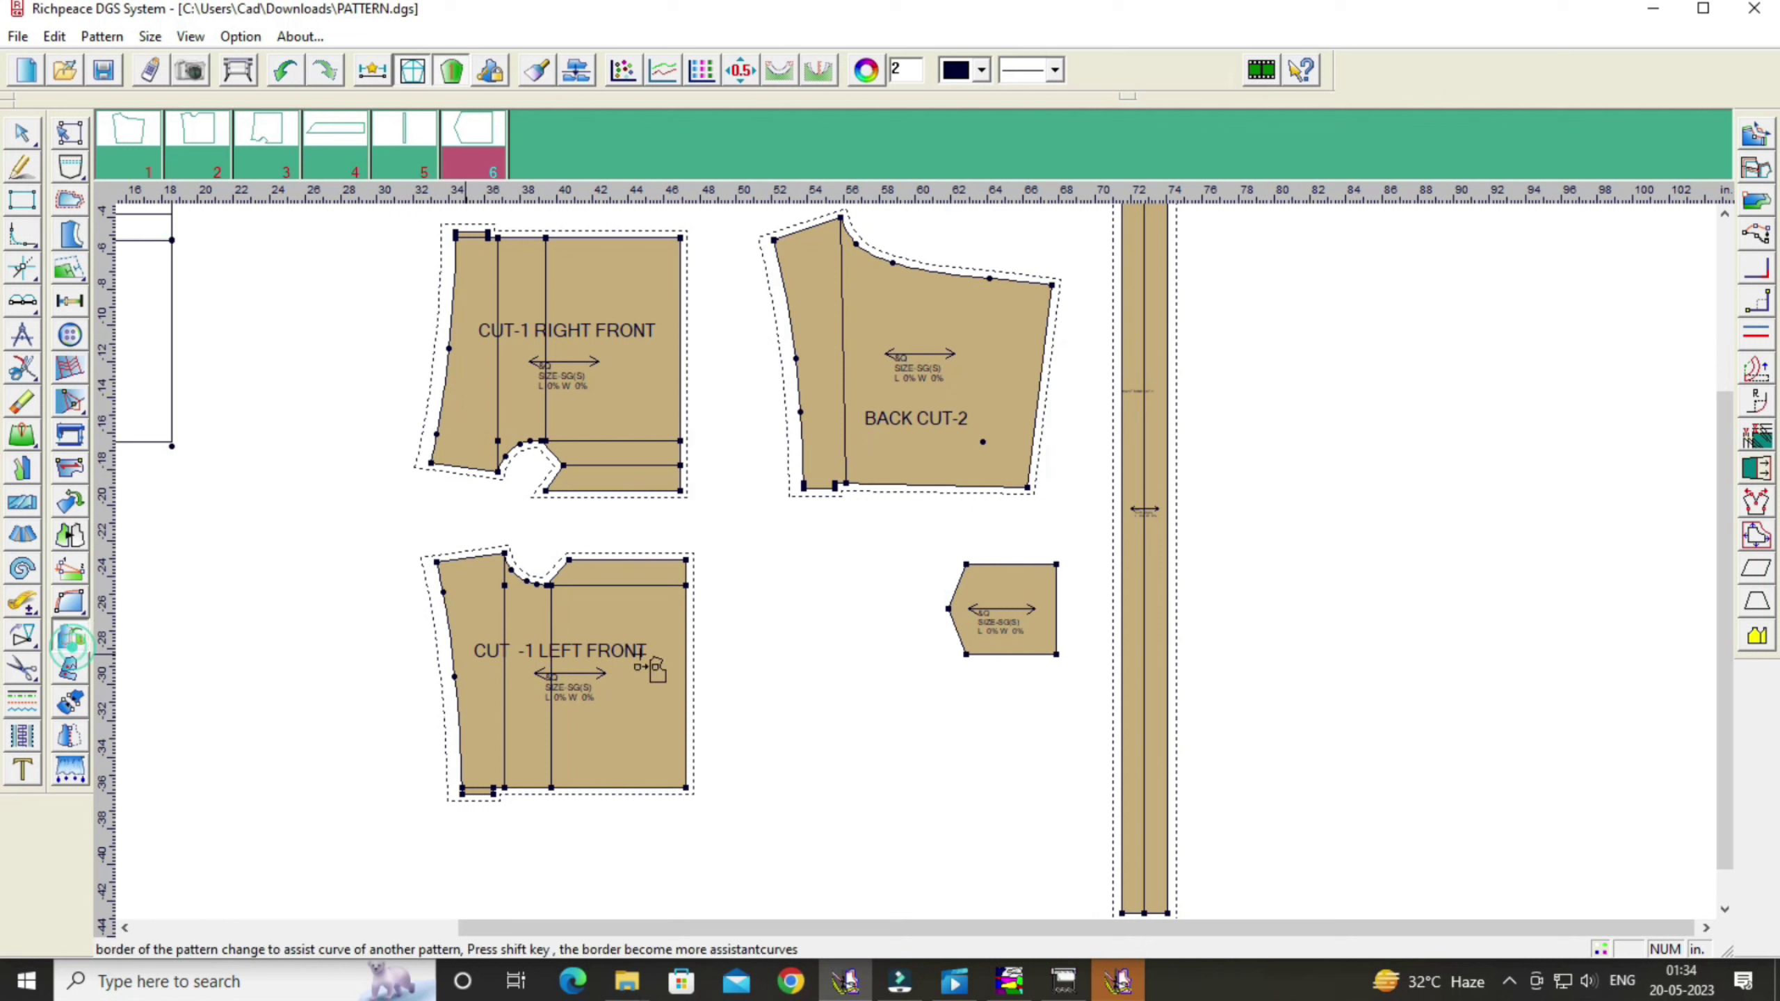
left_click(1055, 656)
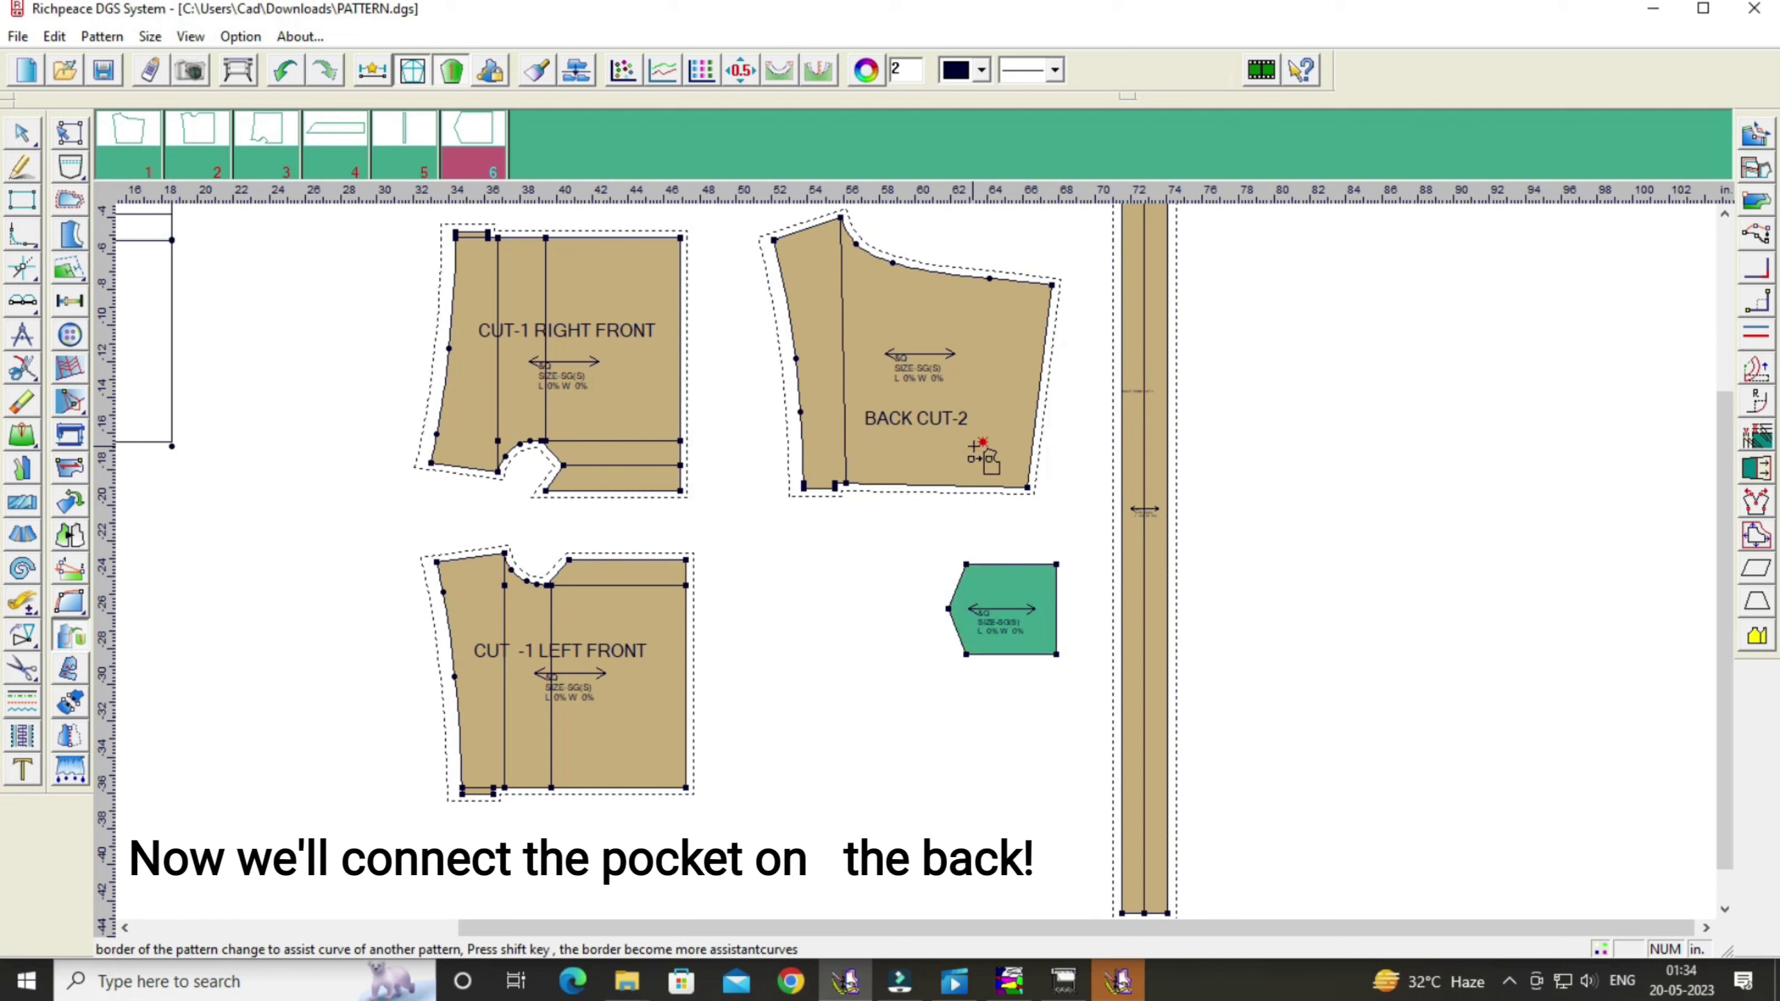
left_click(983, 441)
right_click(1323, 472)
left_click(1293, 489)
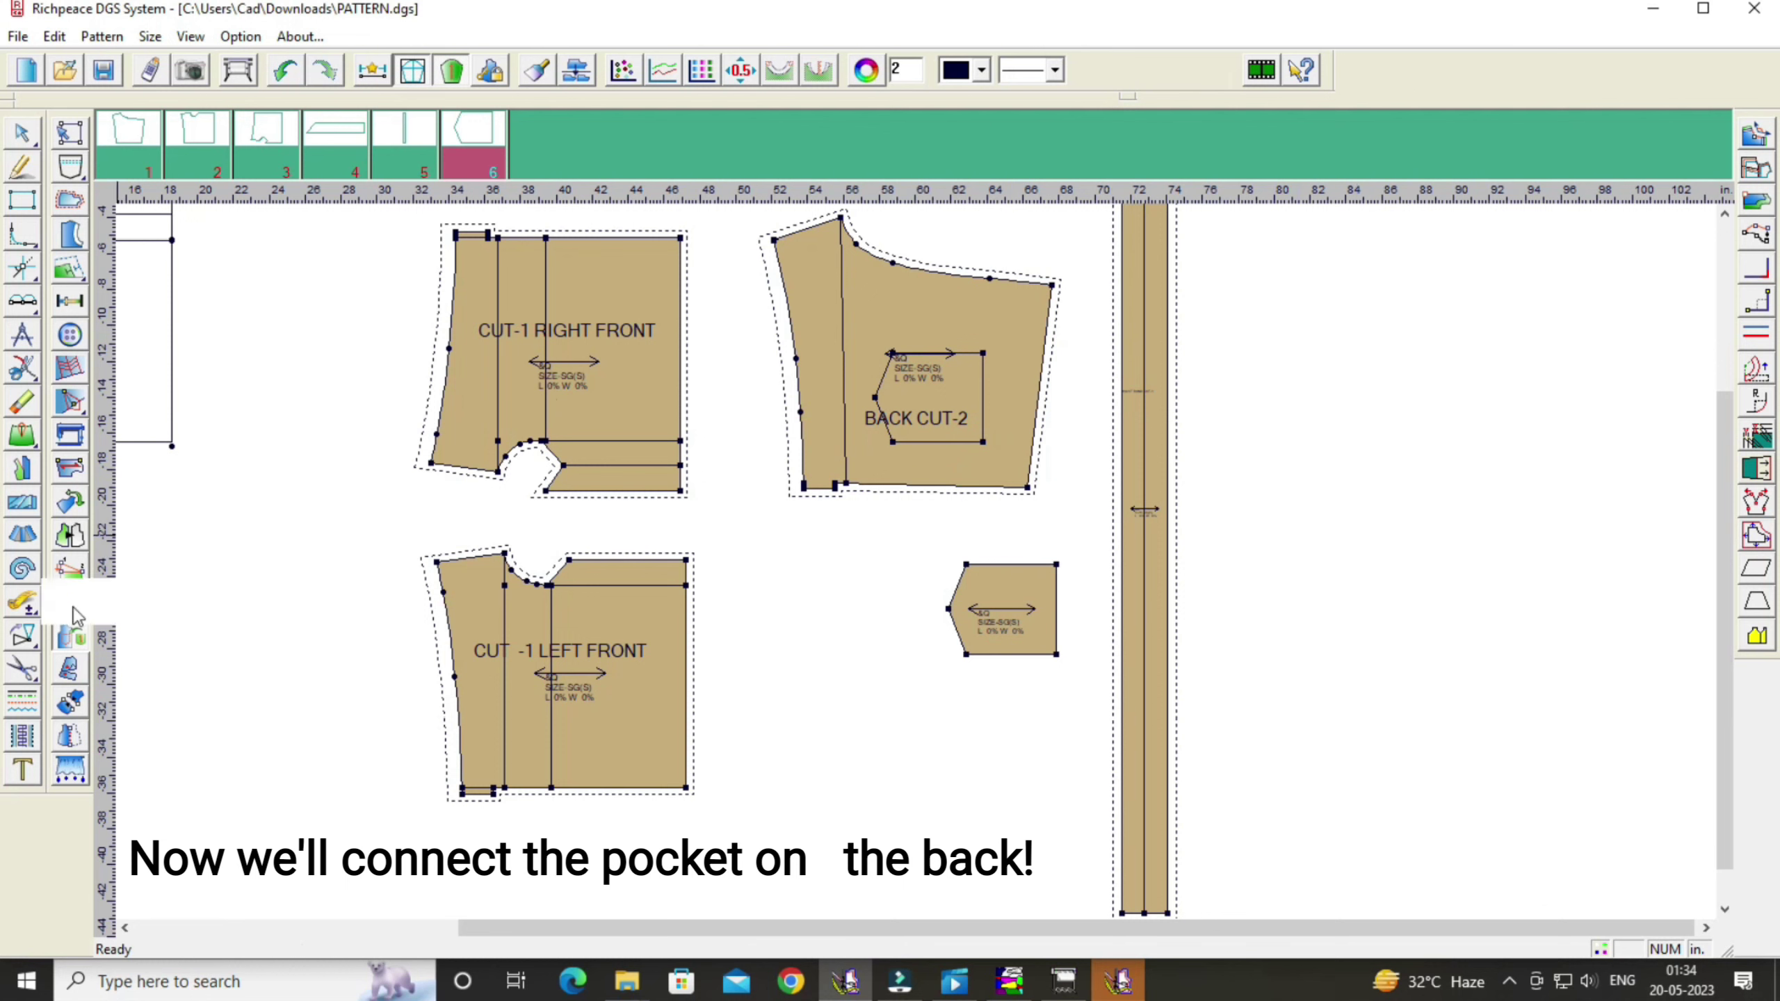
Step: Rotate the pocket outline on the back slightly about its corner
left_click(22, 636)
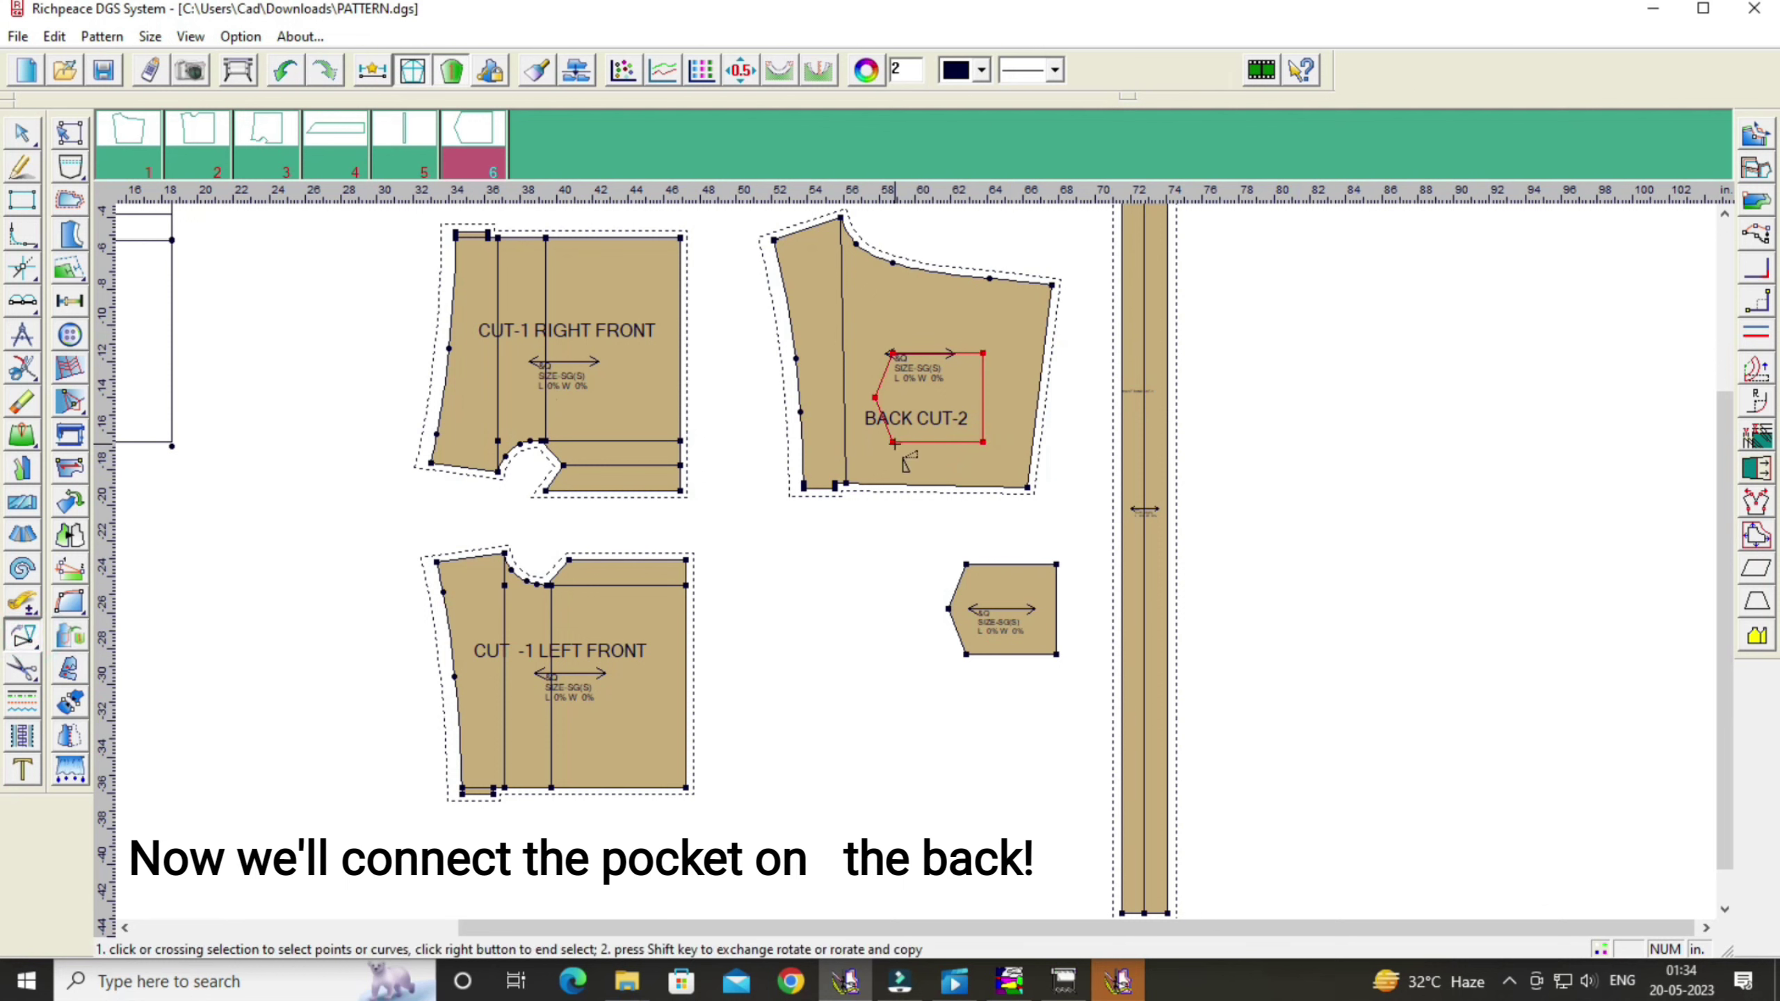
right_click(892, 442)
left_click(893, 442)
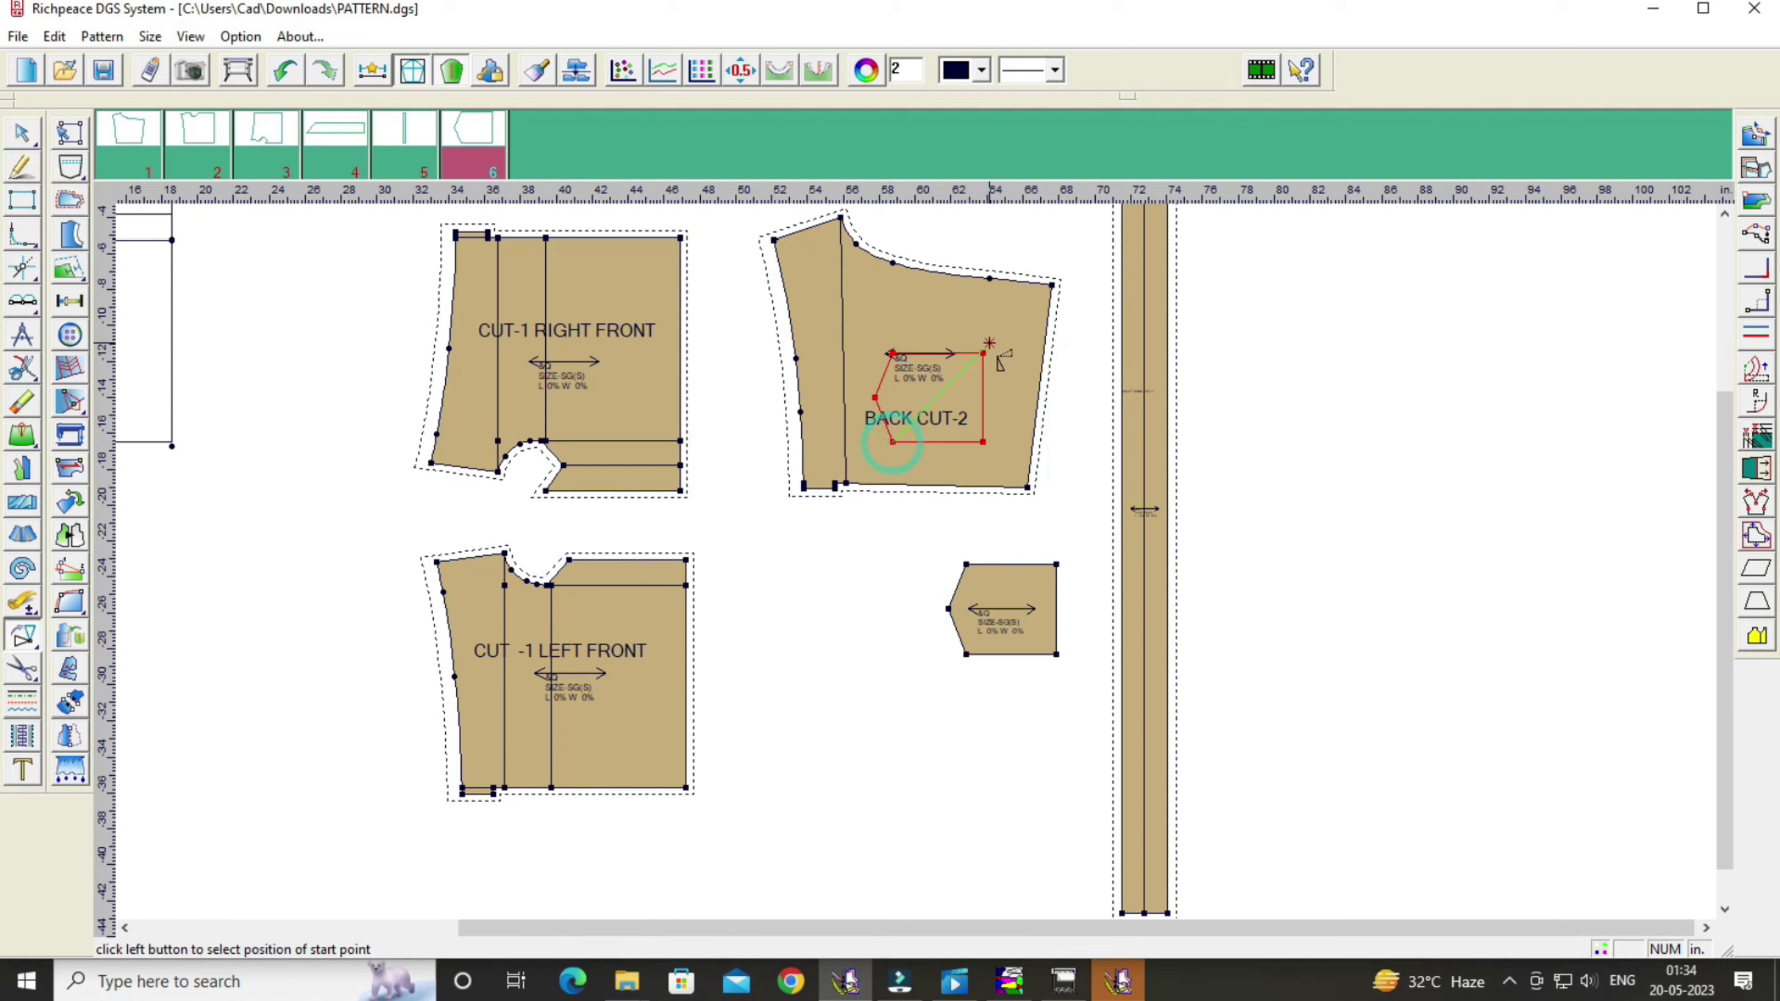
left_click(983, 353)
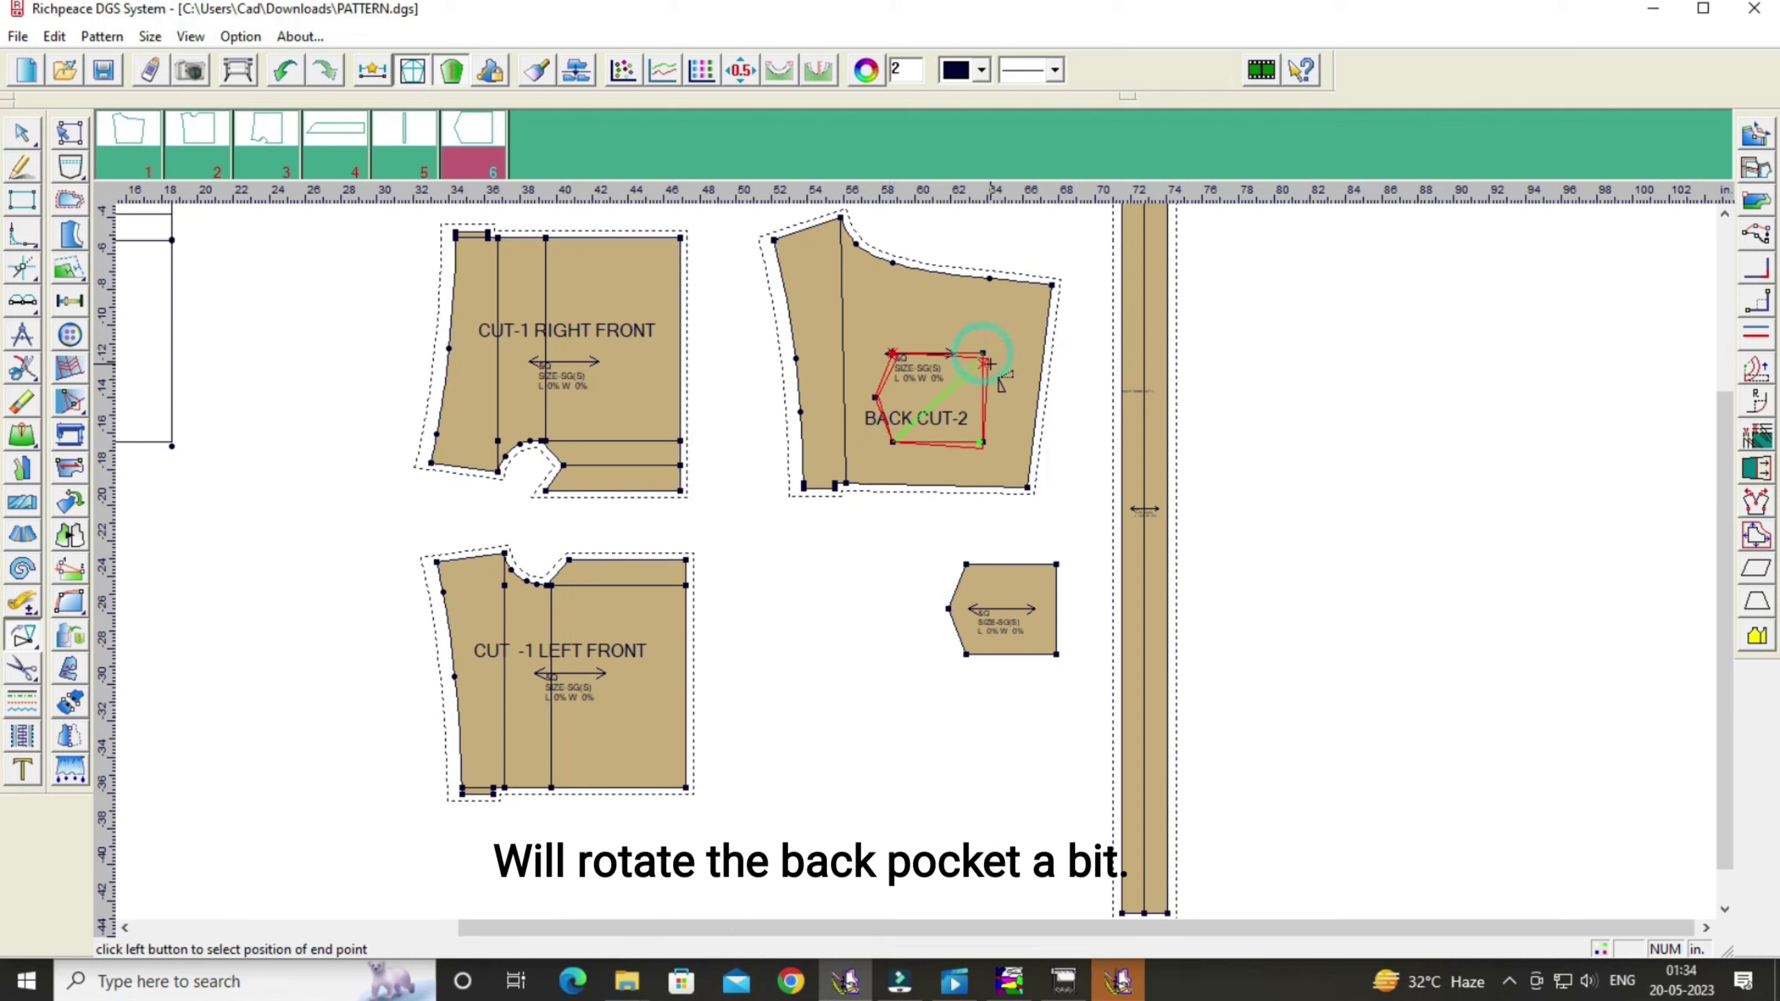
key("Return")
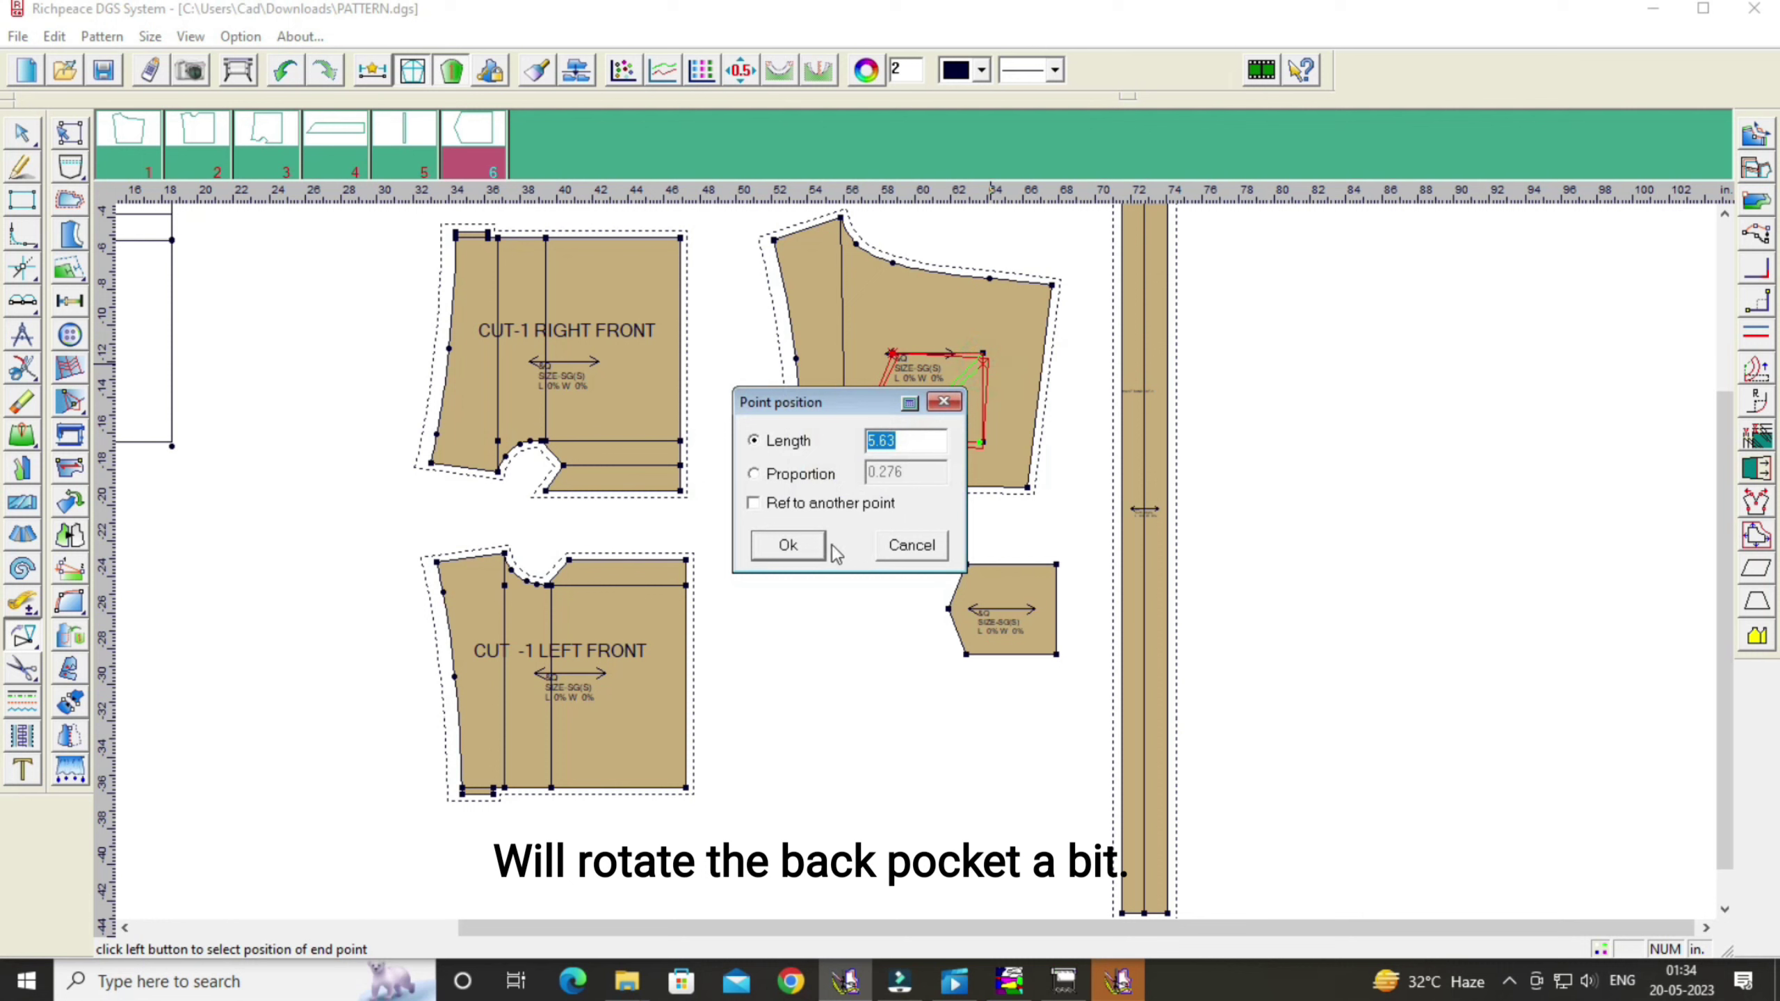
left_click(816, 544)
right_click(806, 536)
left_click(951, 559)
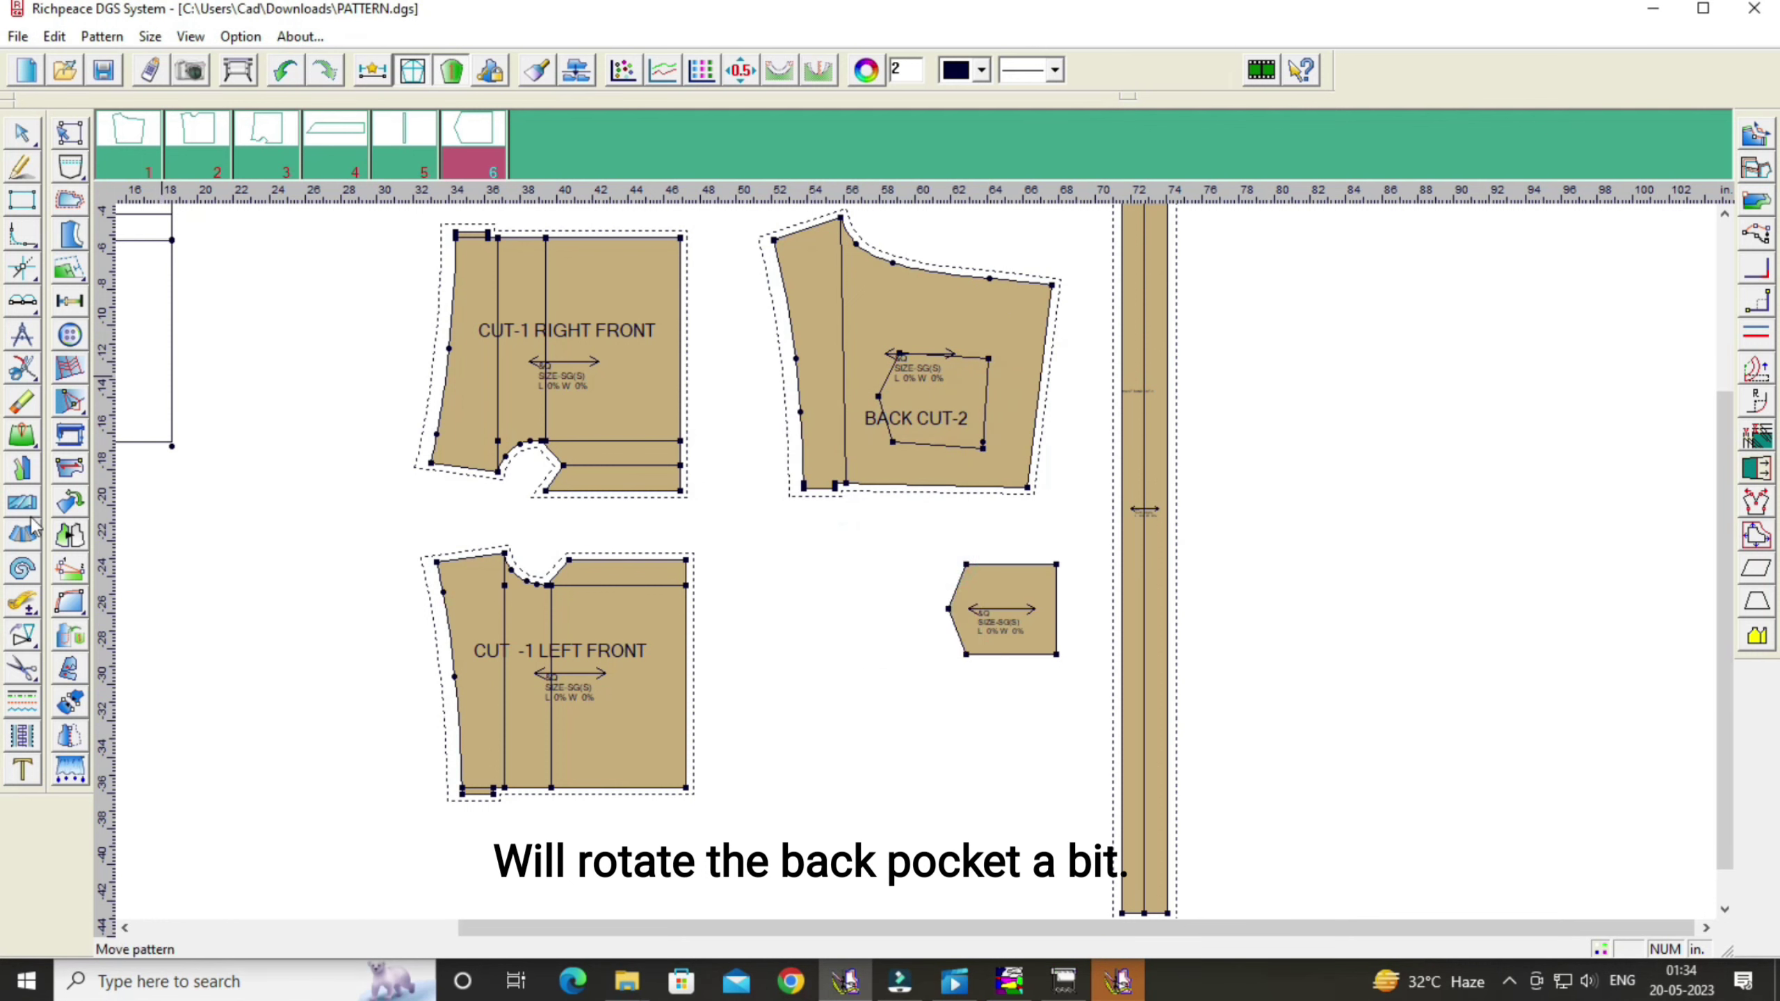
left_click(23, 402)
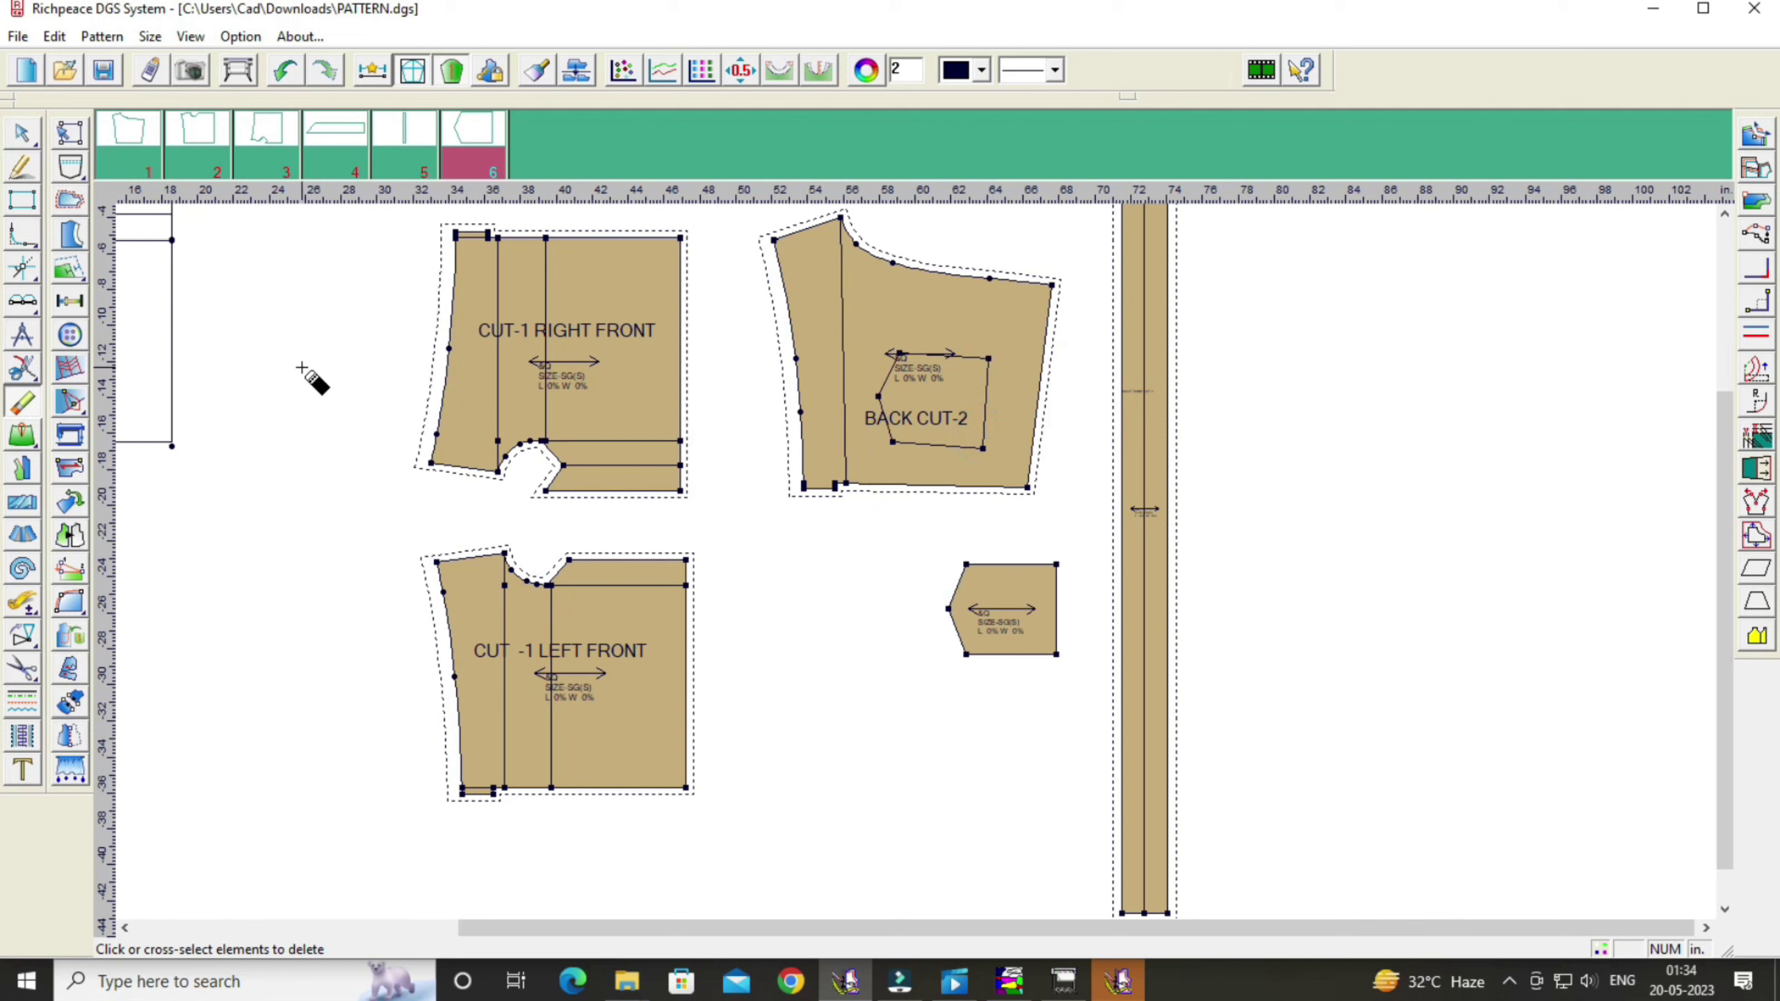
Step: Move the pocket piece left and give it a 0.5 seam allowance
left_click(70, 200)
right_click(990, 589)
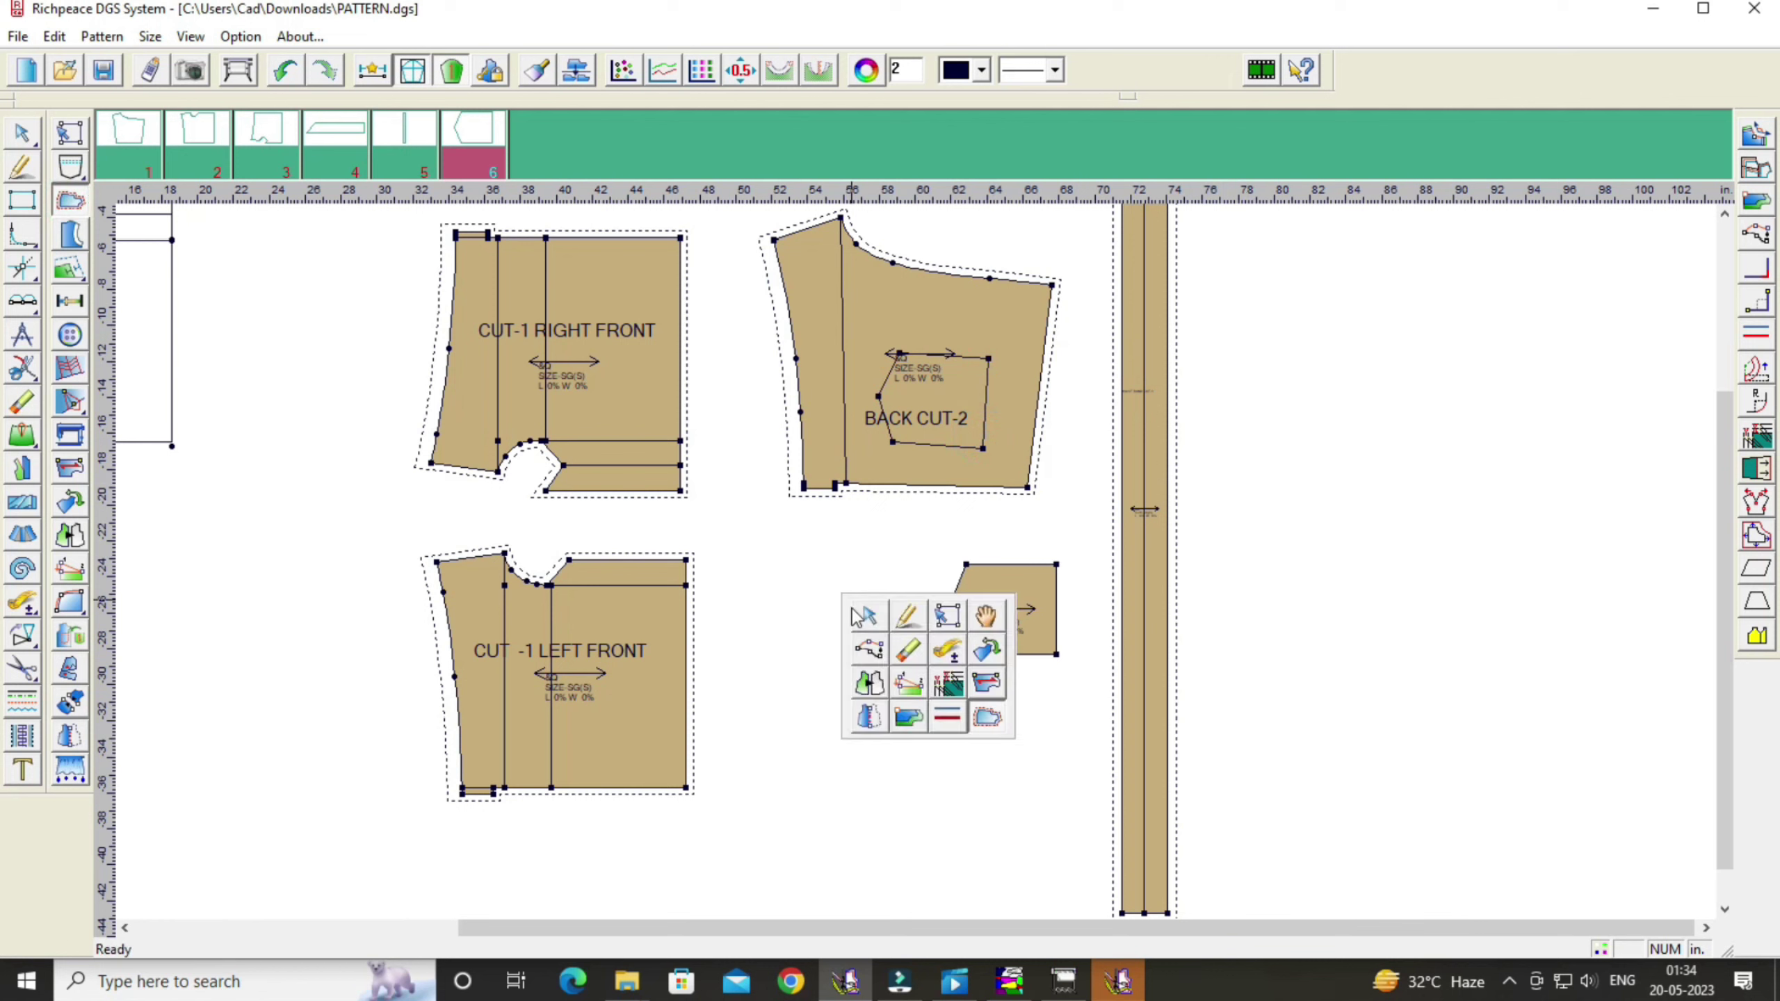
left_click(1027, 608)
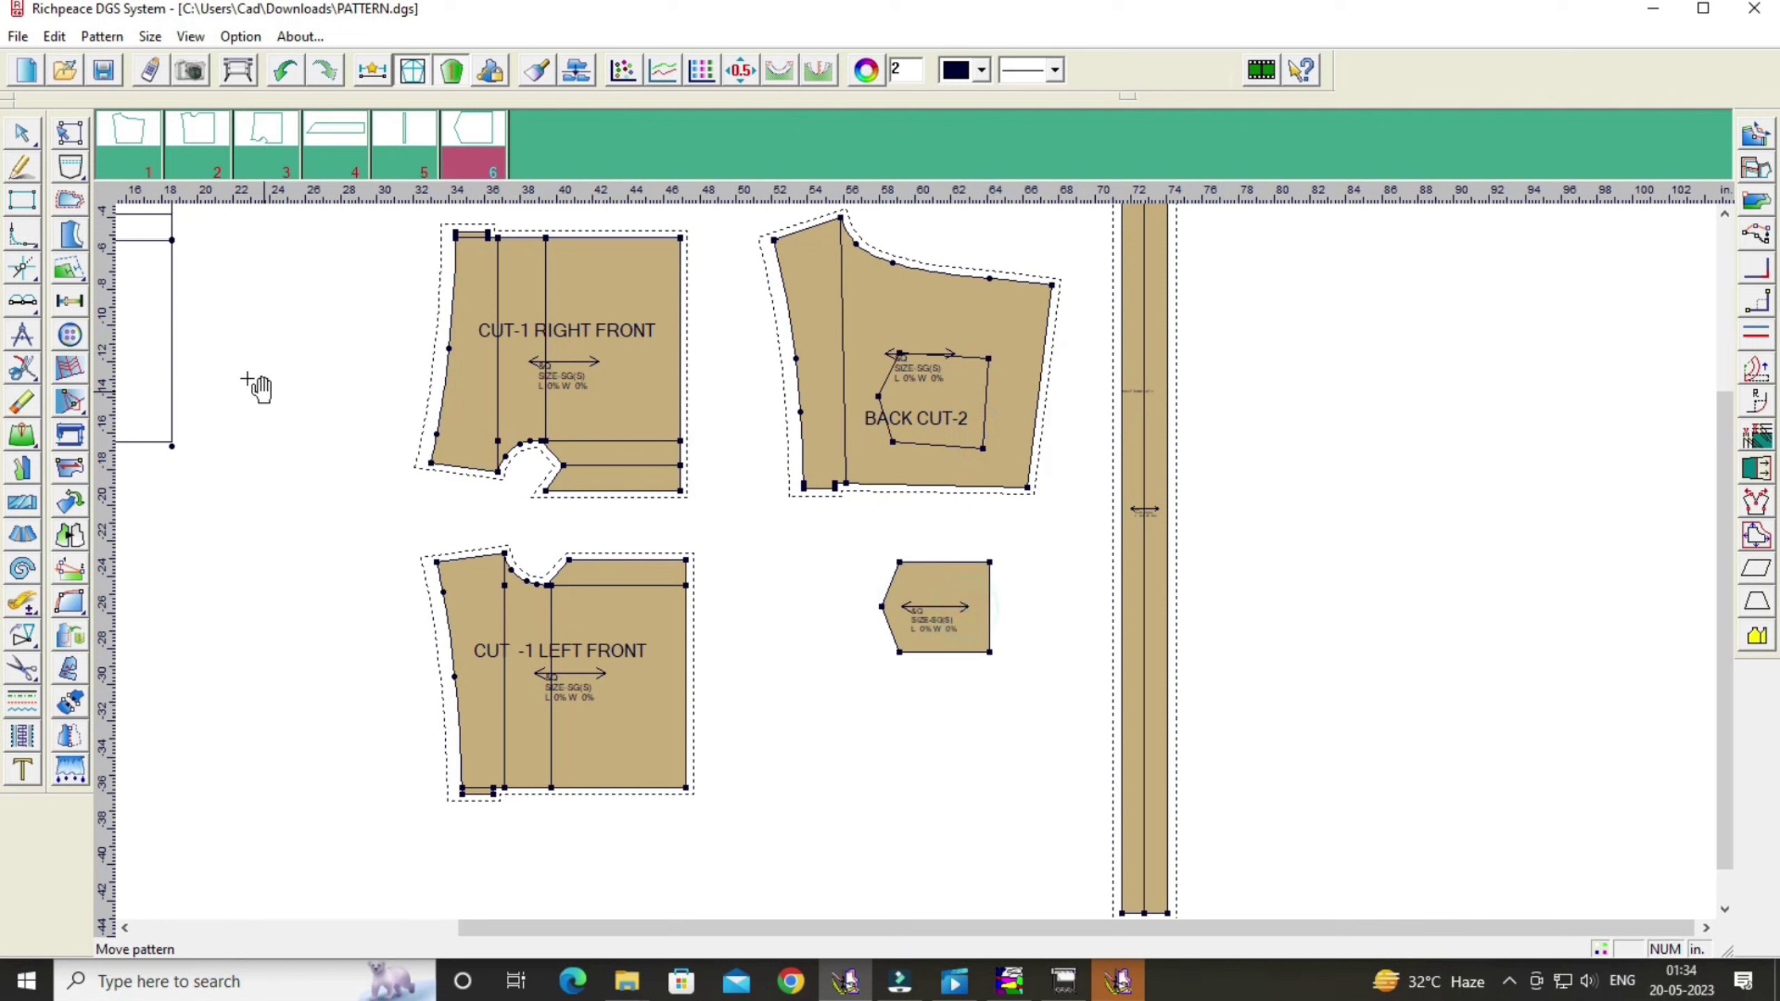
left_click(61, 203)
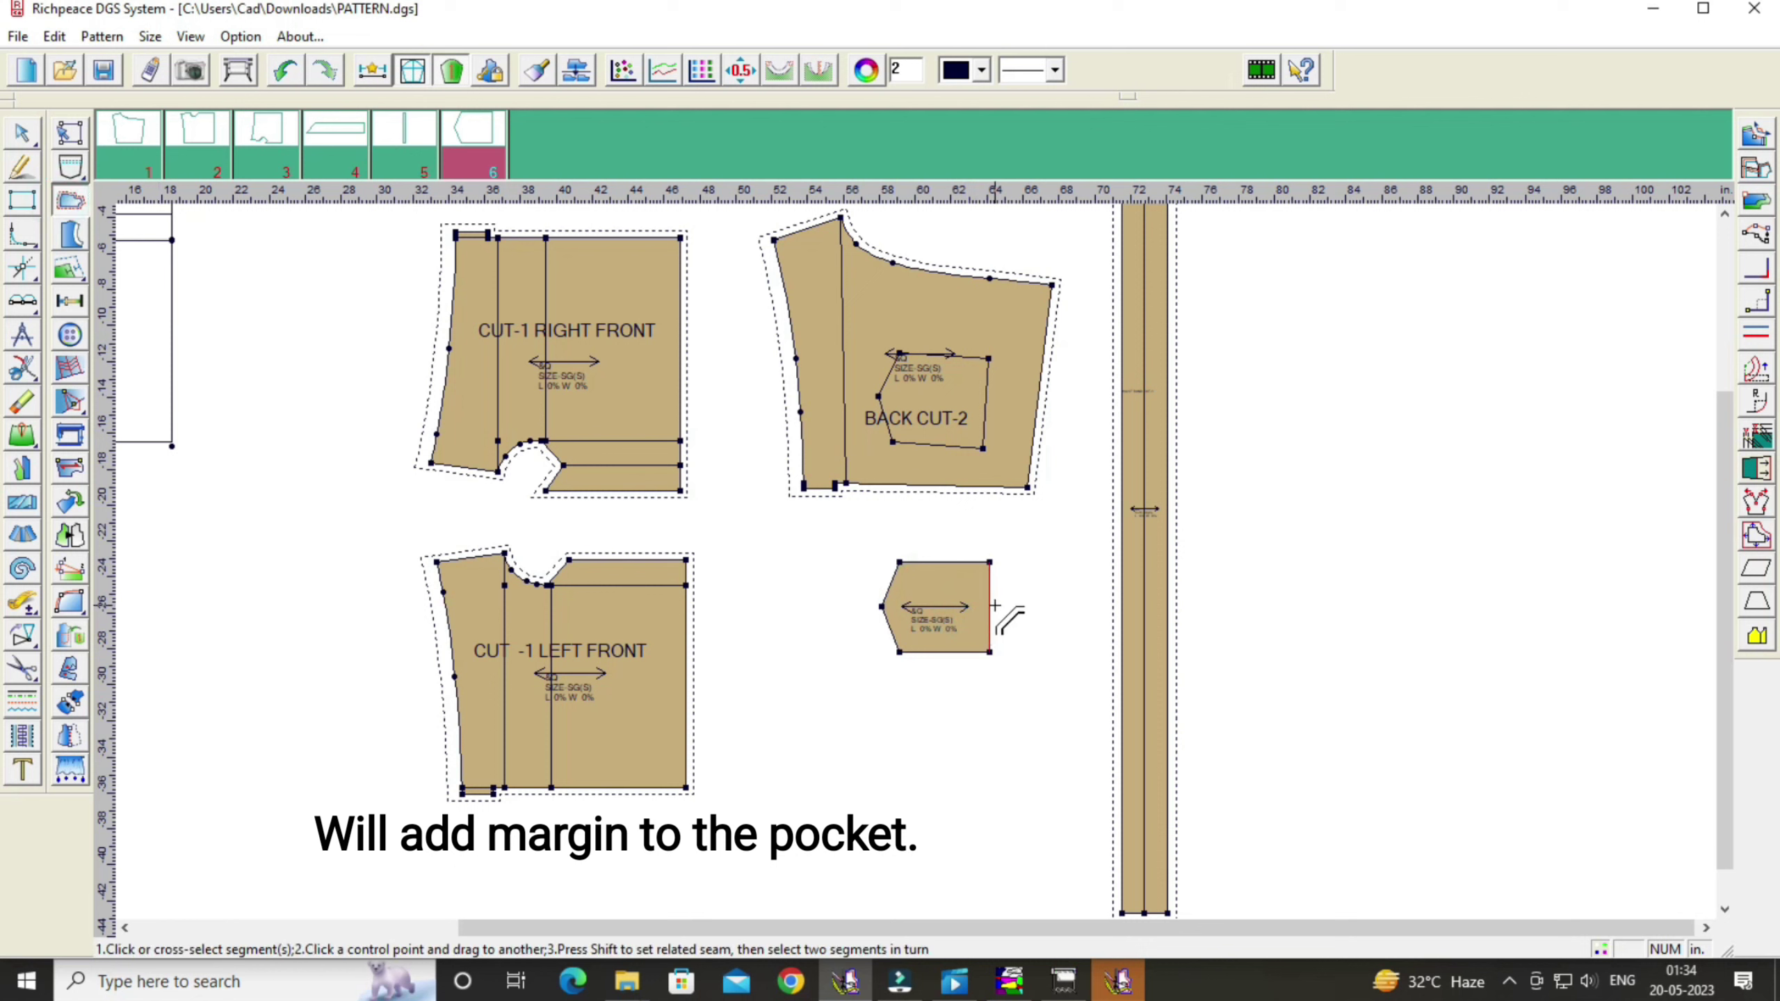
right_click(994, 587)
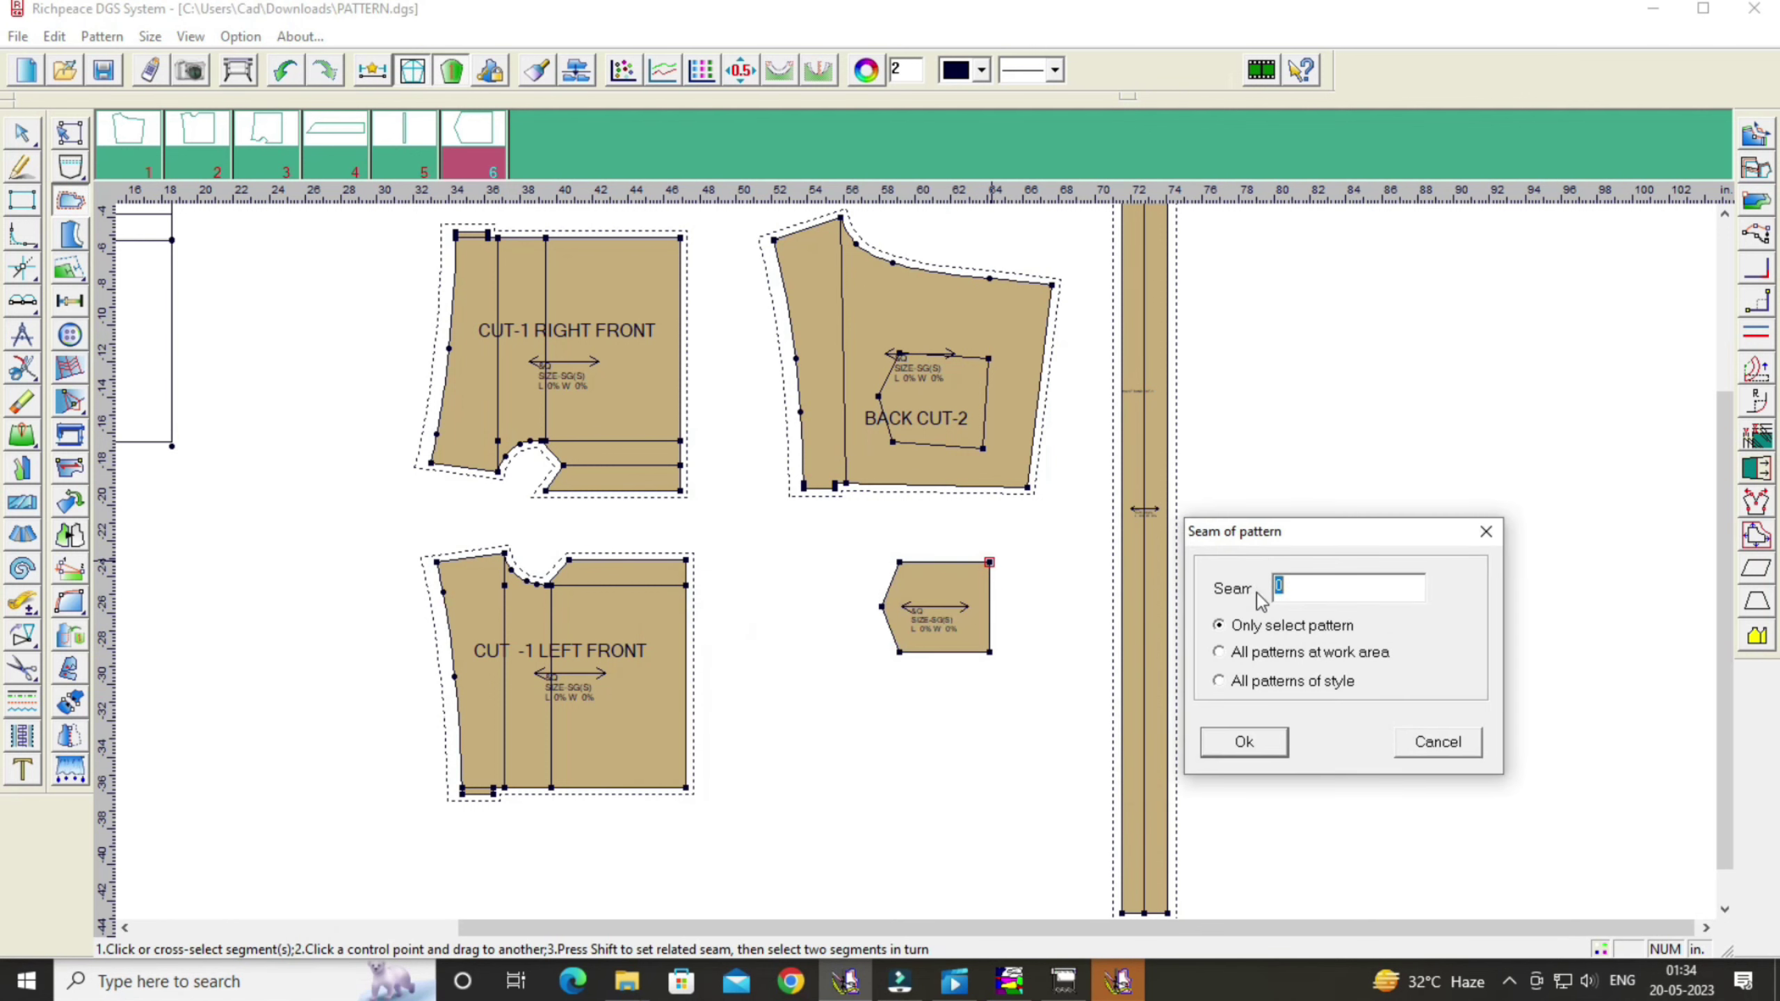
double_click(1306, 592)
type(".5")
left_click(1245, 742)
Step: Set the end fold of the pocket's right-edge seam to 0
left_click(992, 607)
right_click(995, 603)
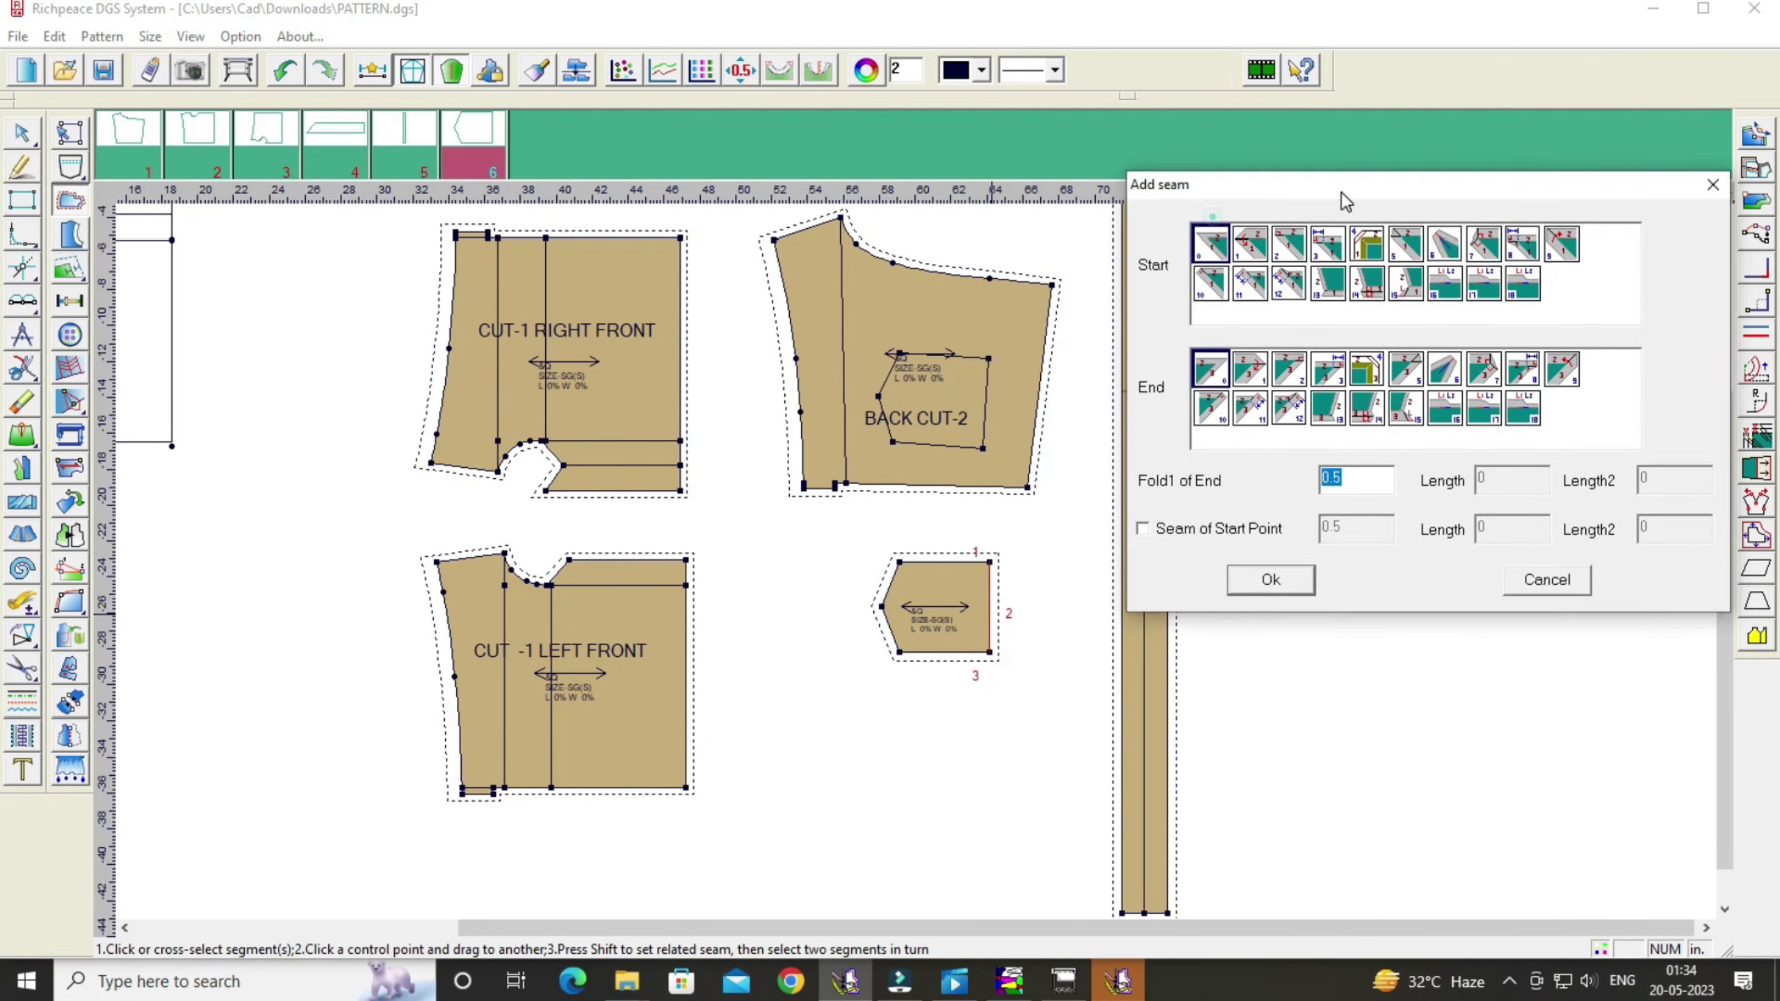
double_click(1369, 481)
type("0")
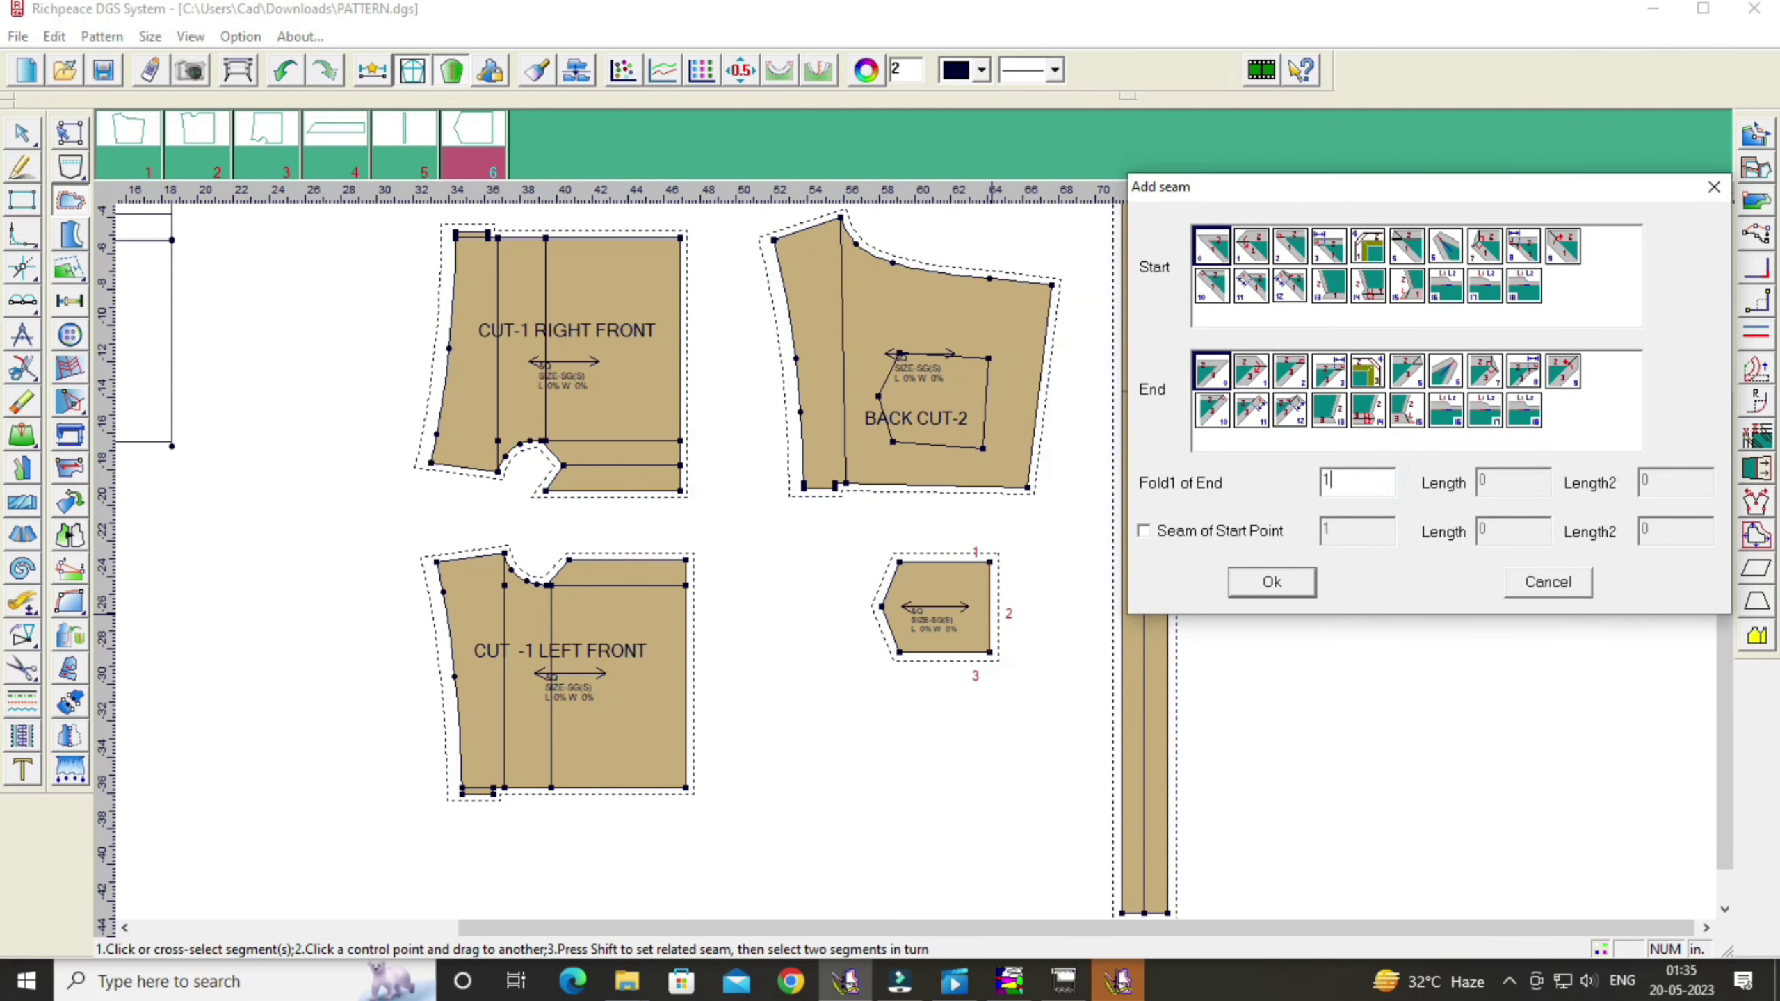
left_click(1272, 582)
Step: Nudge the long strip piece slightly down and right
right_click(1379, 554)
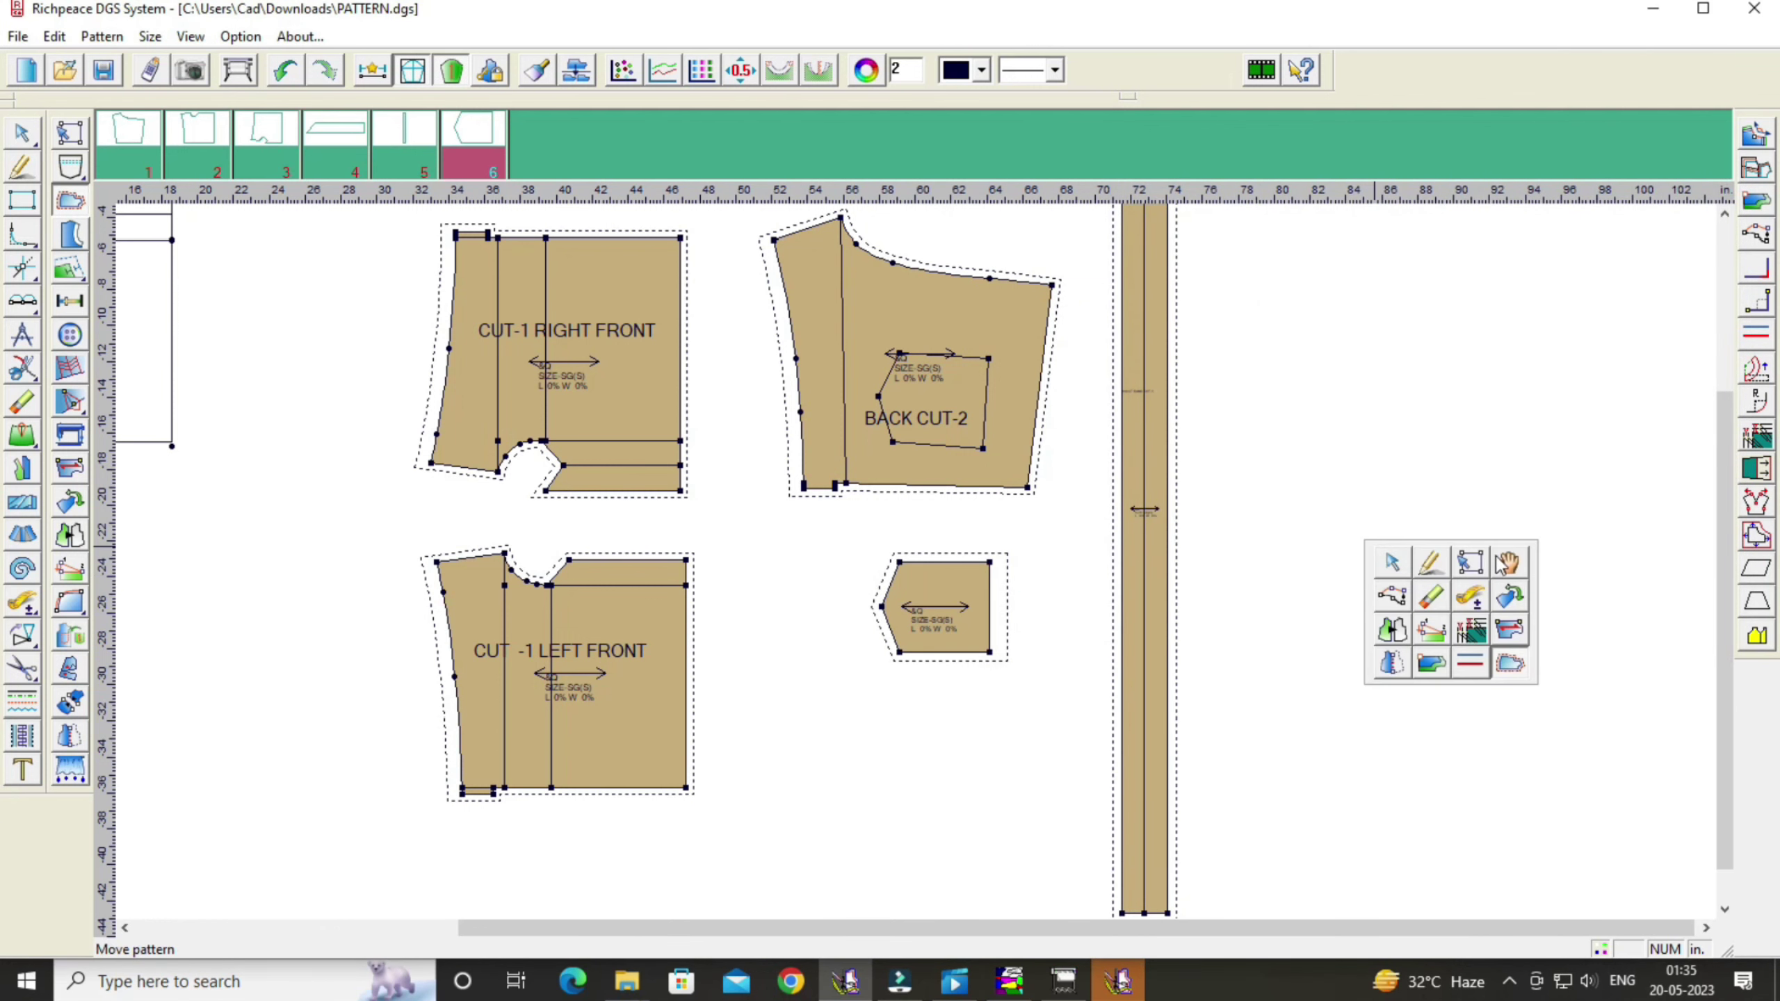
left_click(1499, 557)
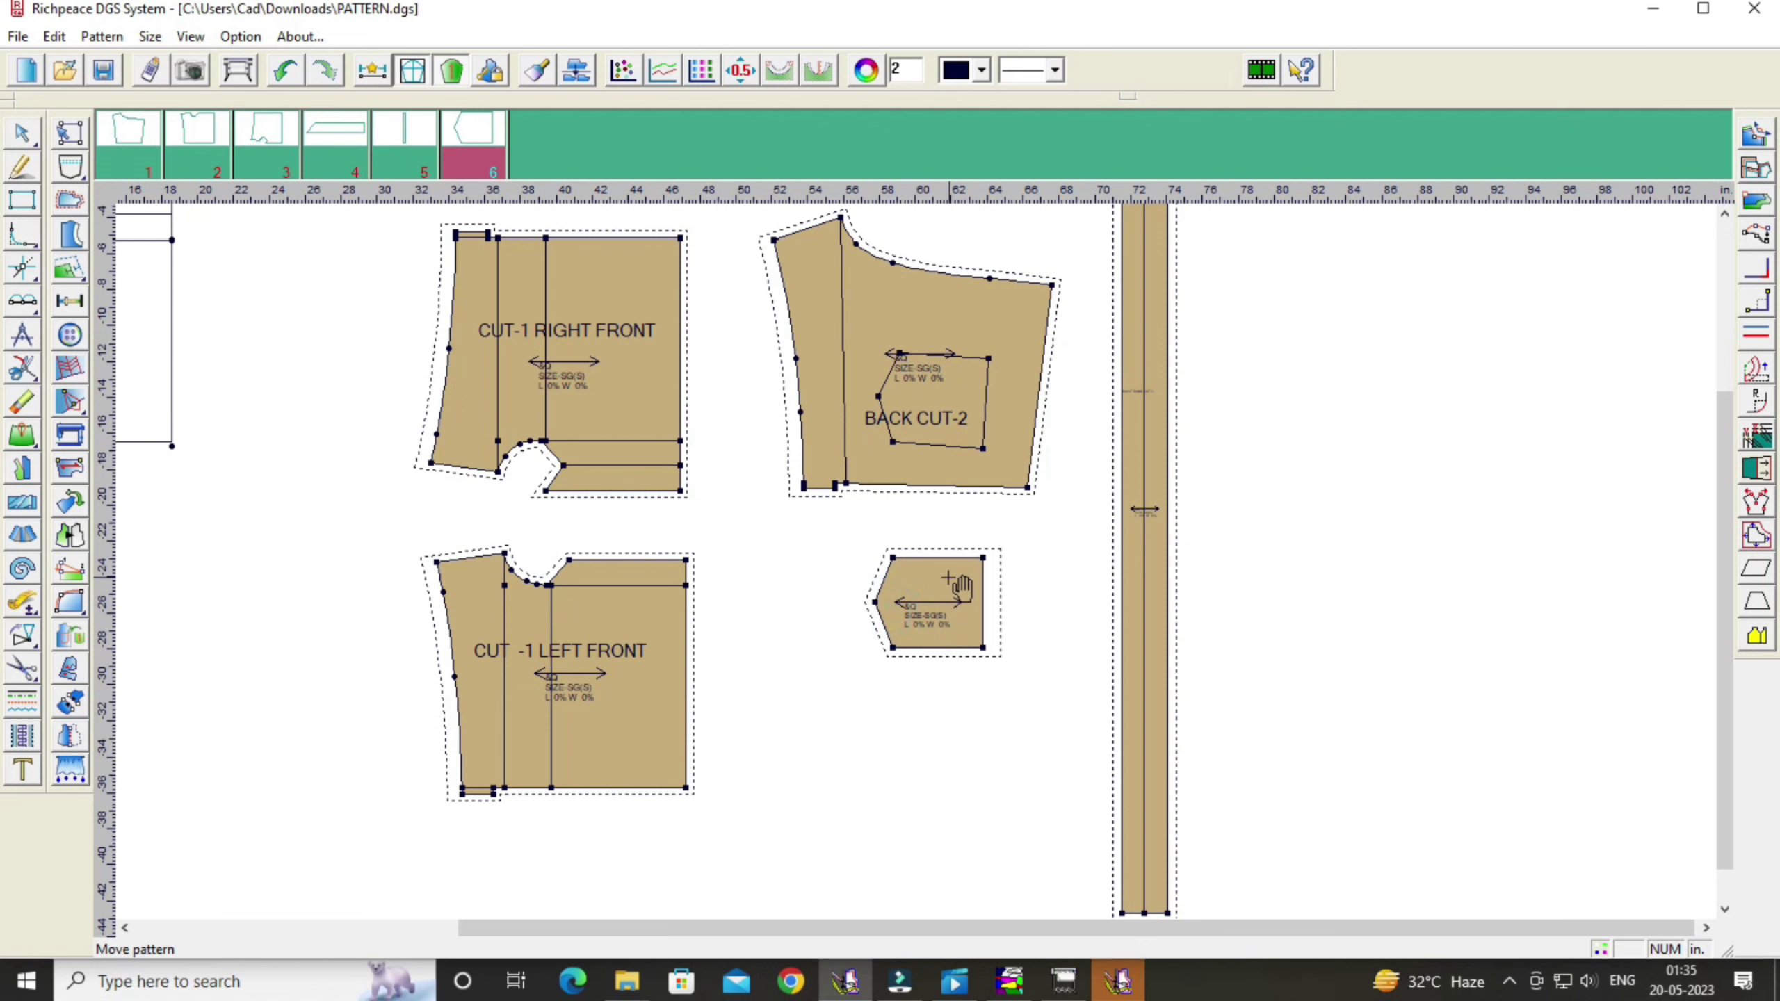
scroll(949, 554, "down", 1)
scroll(950, 554, "down", 1)
scroll(939, 554, "up", 1)
scroll(939, 582, "down", 1)
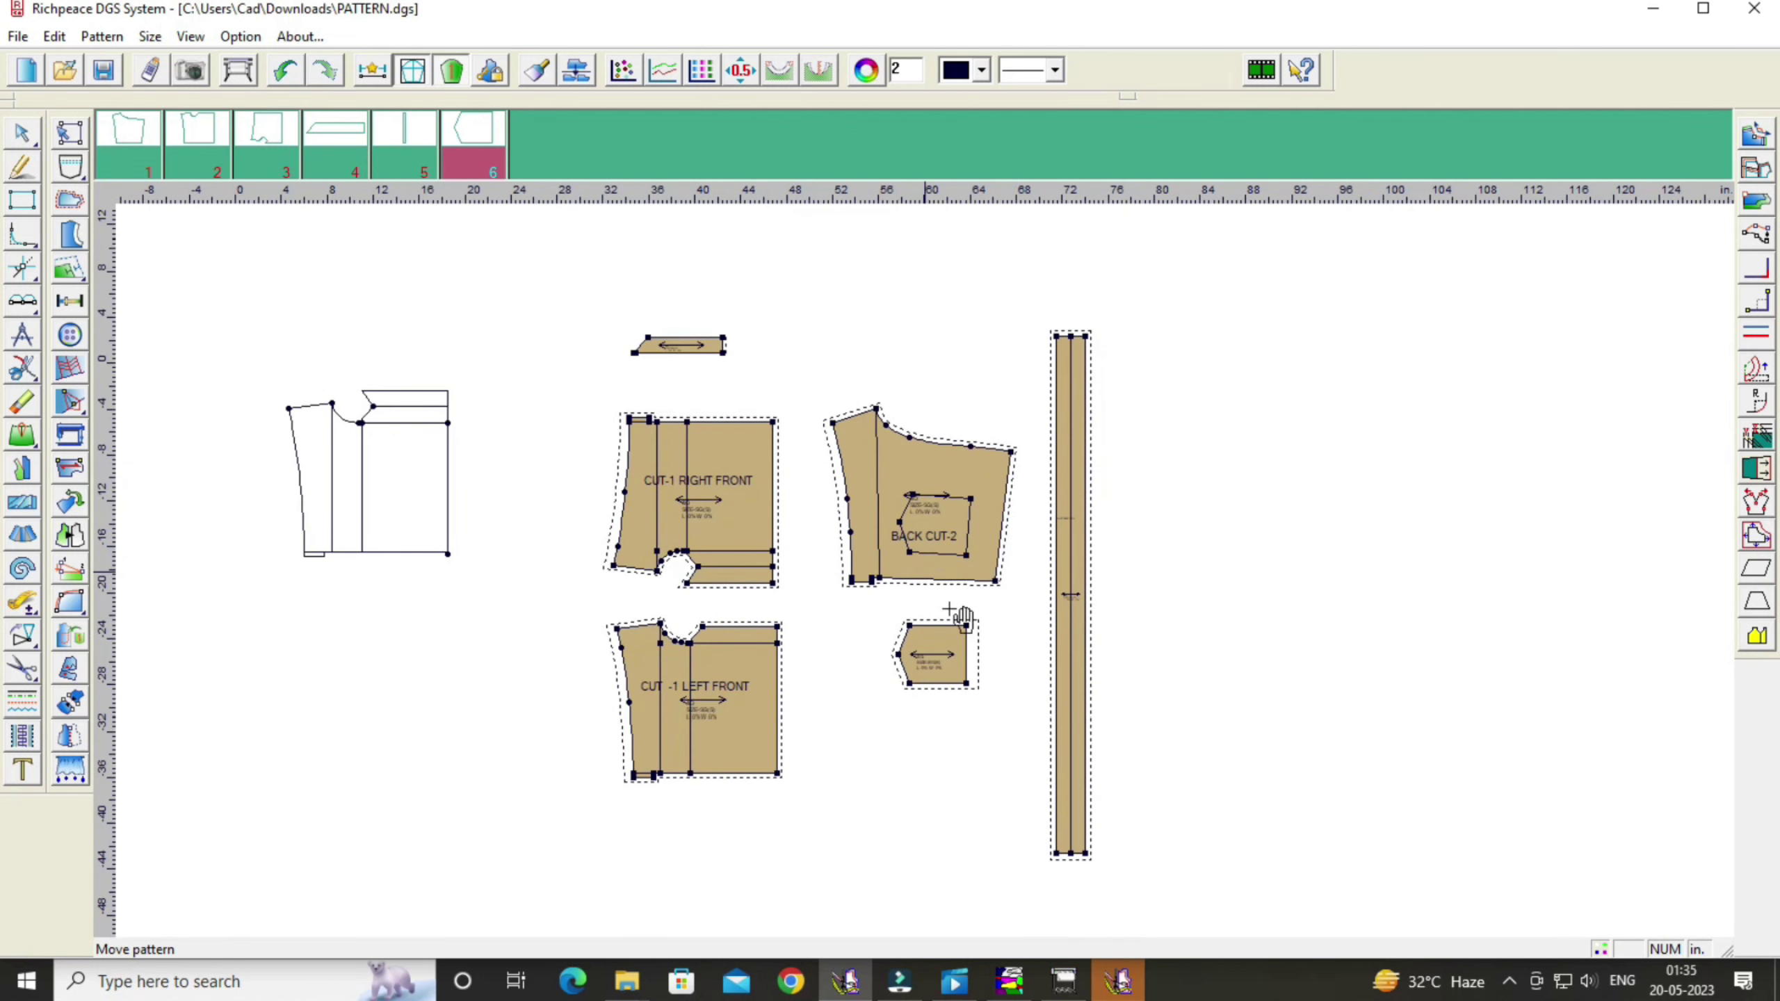
left_click_drag(1059, 632, 1067, 643)
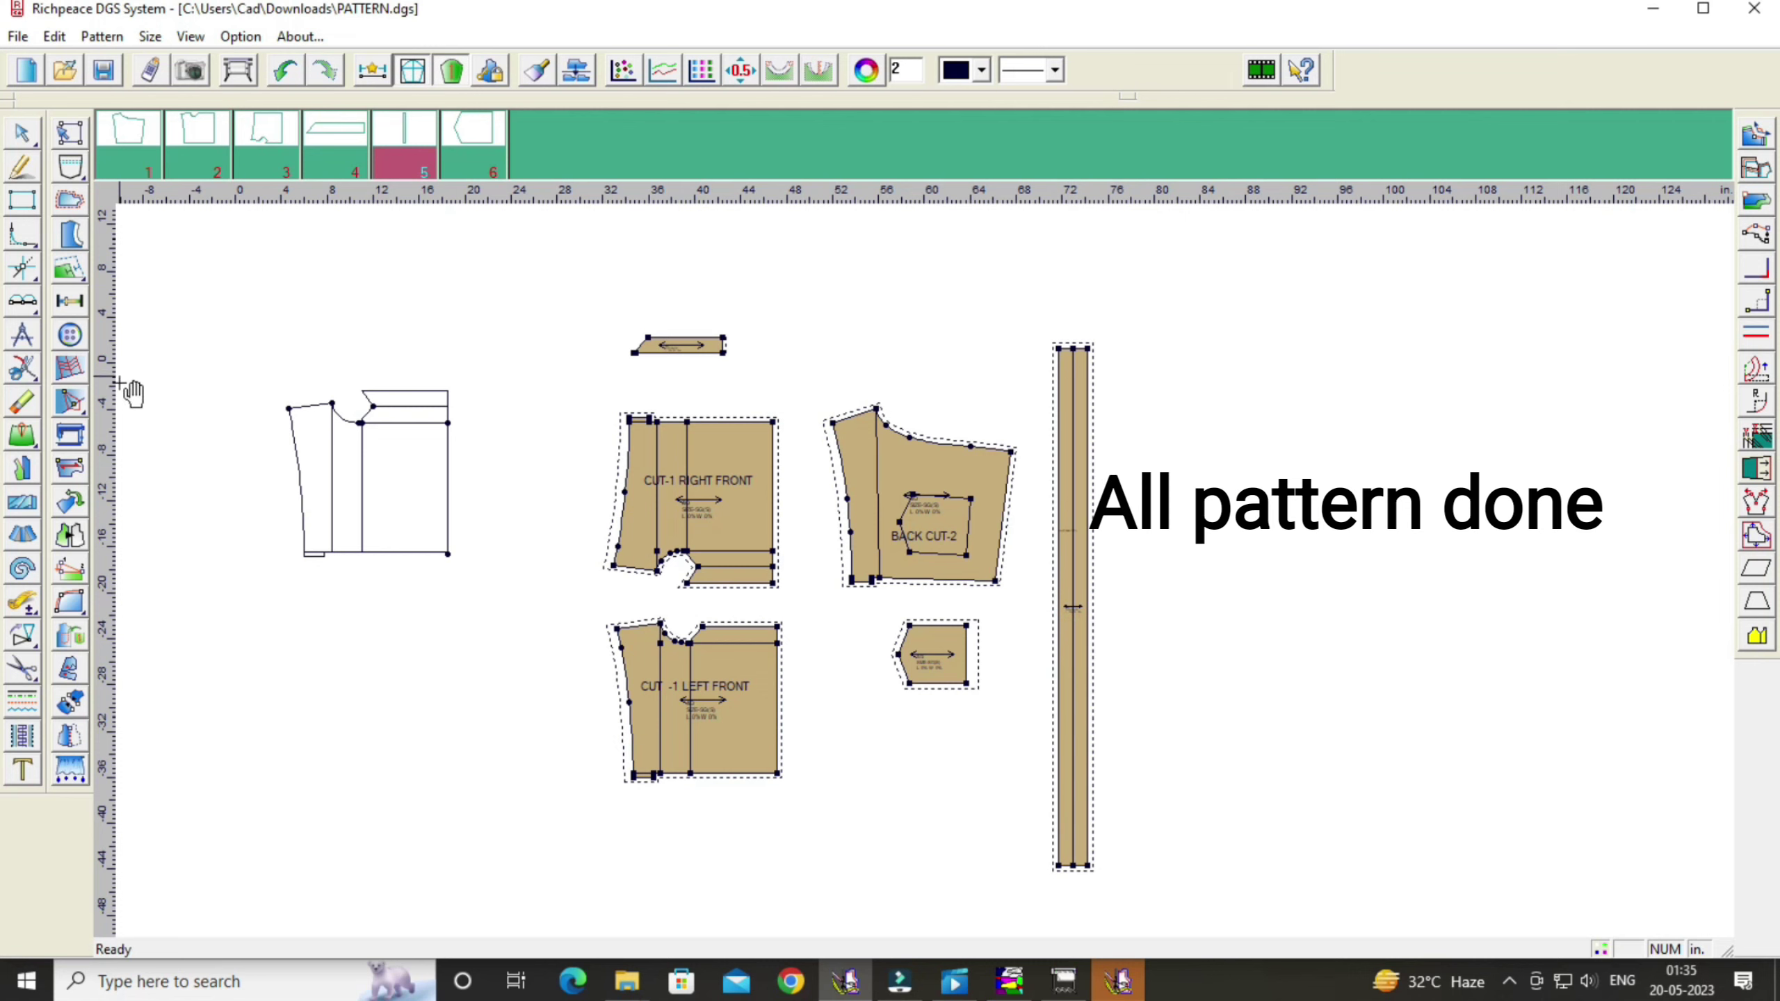
Step: Start a text label on the pocket piece reading cut-1
left_click(22, 770)
scroll(946, 687, "up", 2)
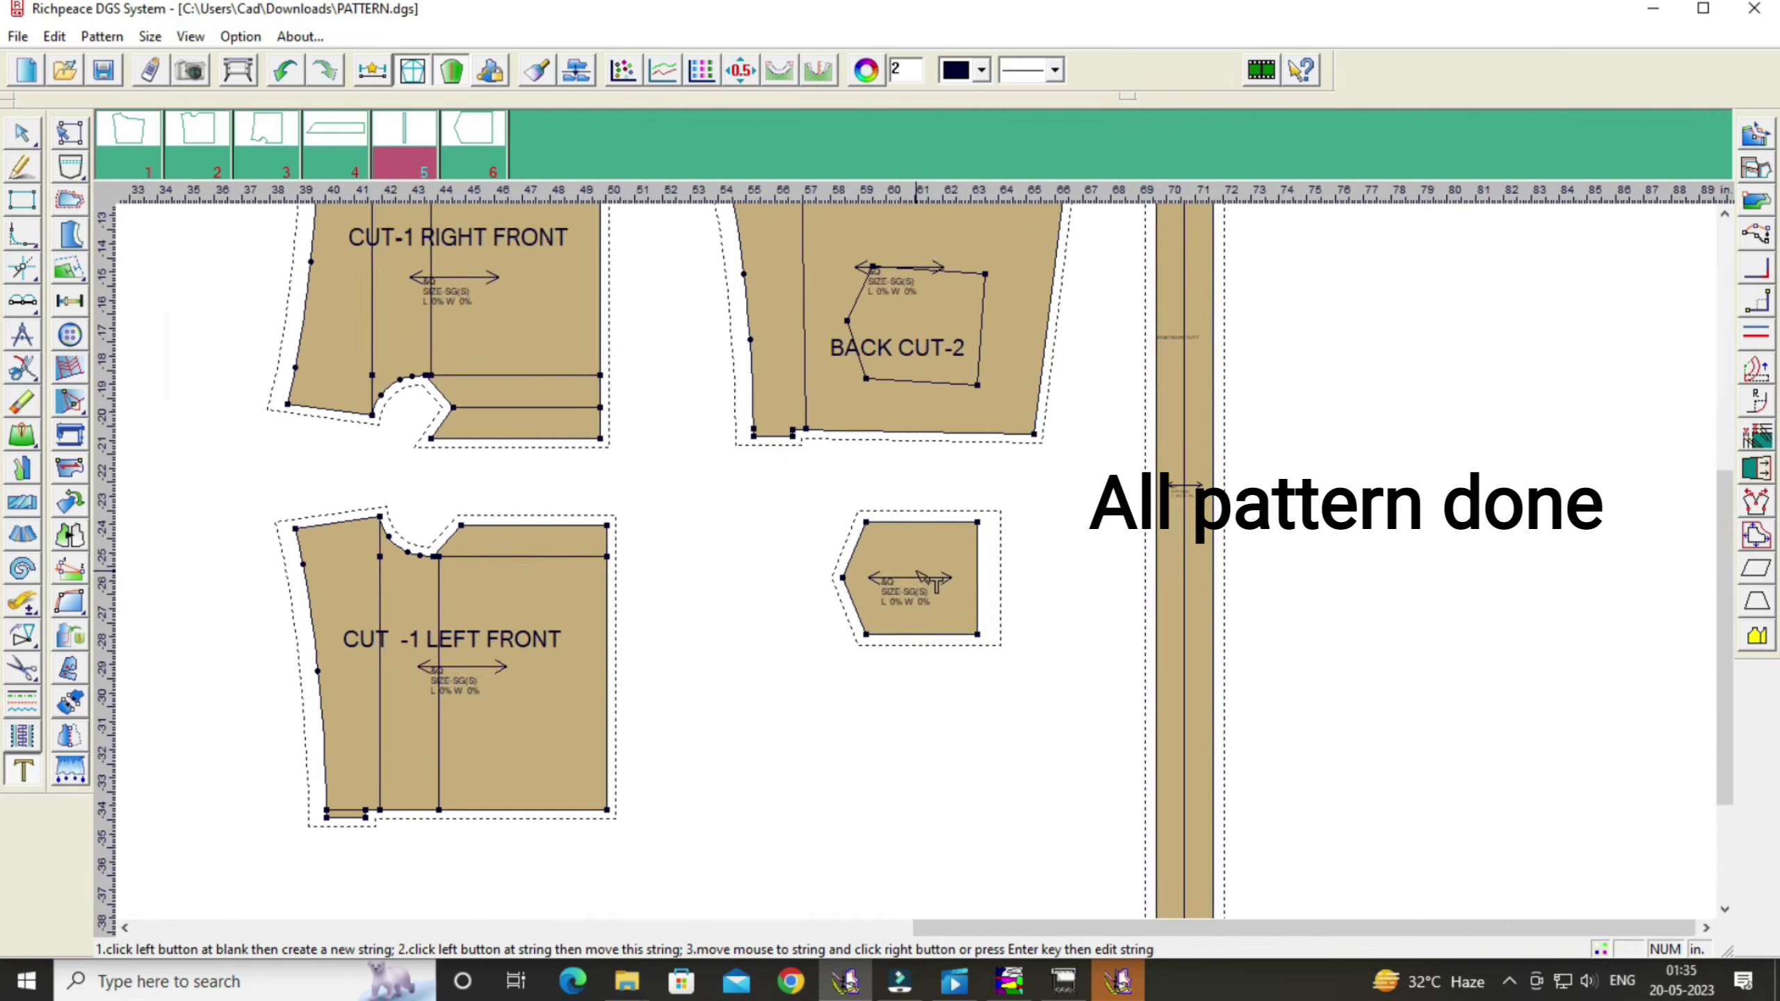
scroll(946, 686, "up", 1)
left_click(871, 540)
left_click_drag(960, 223, 1310, 214)
type("cu")
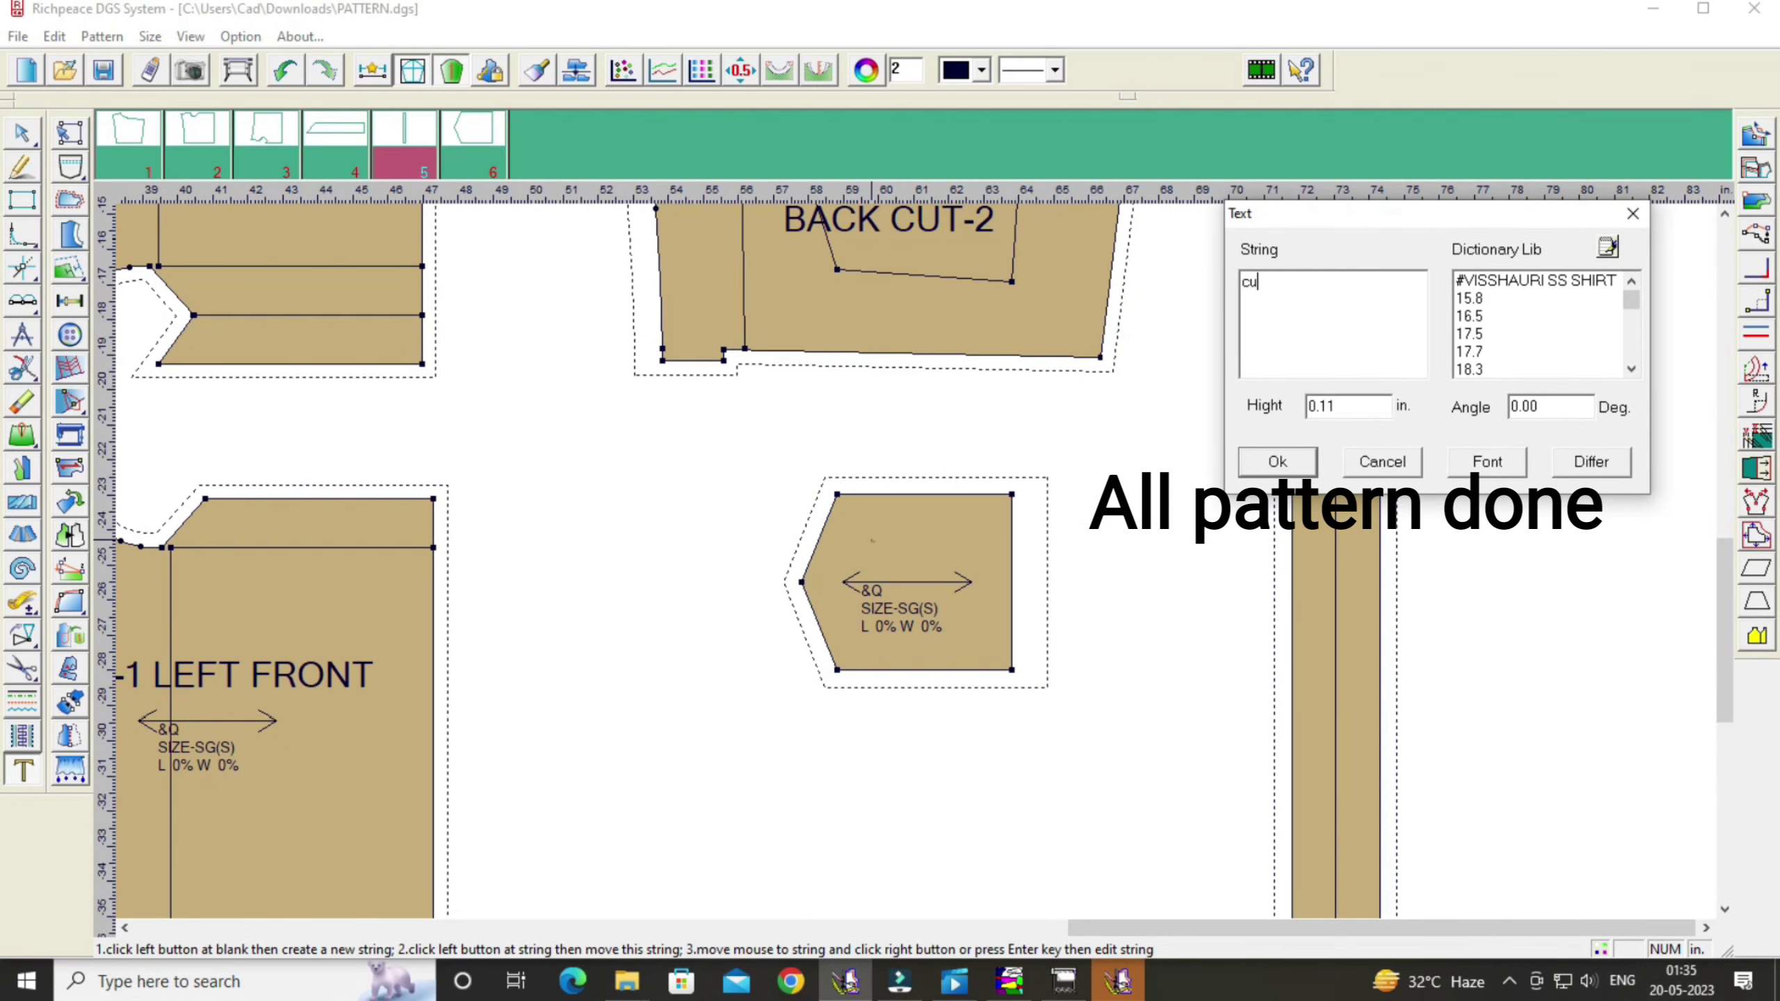
type("t-1")
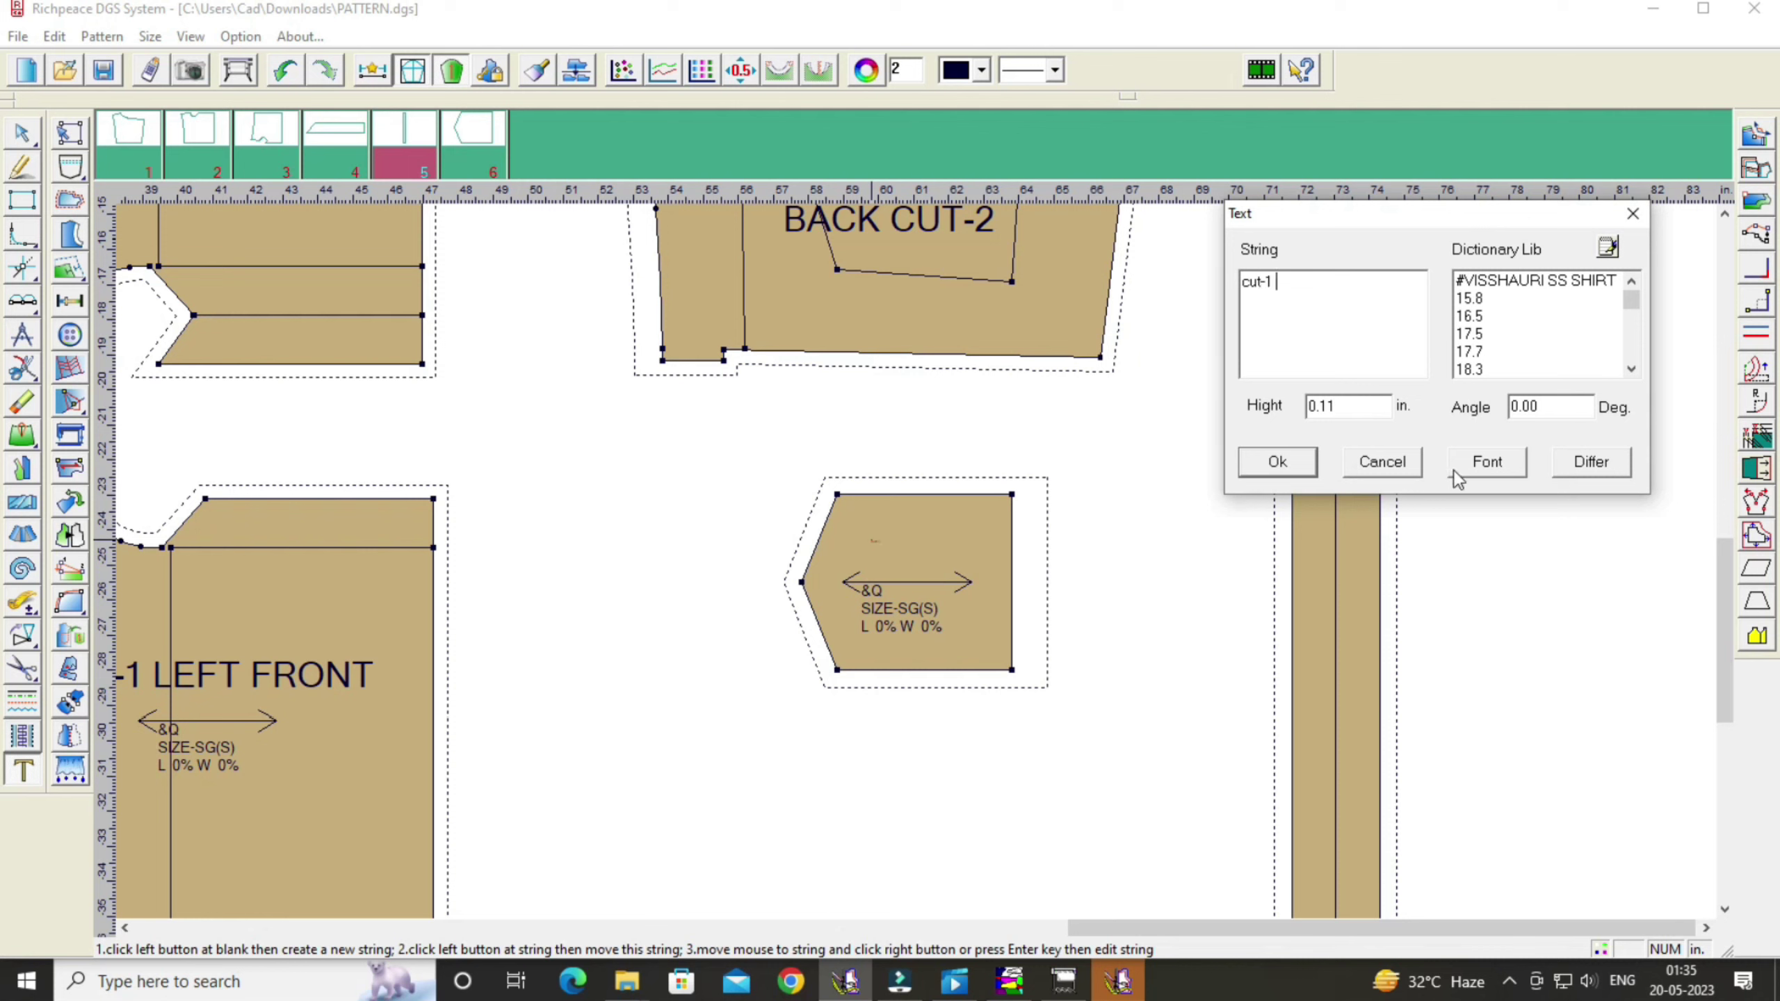
Step: Set the cut-1 label's font size to 48 and place it on the pocket
left_click(1483, 463)
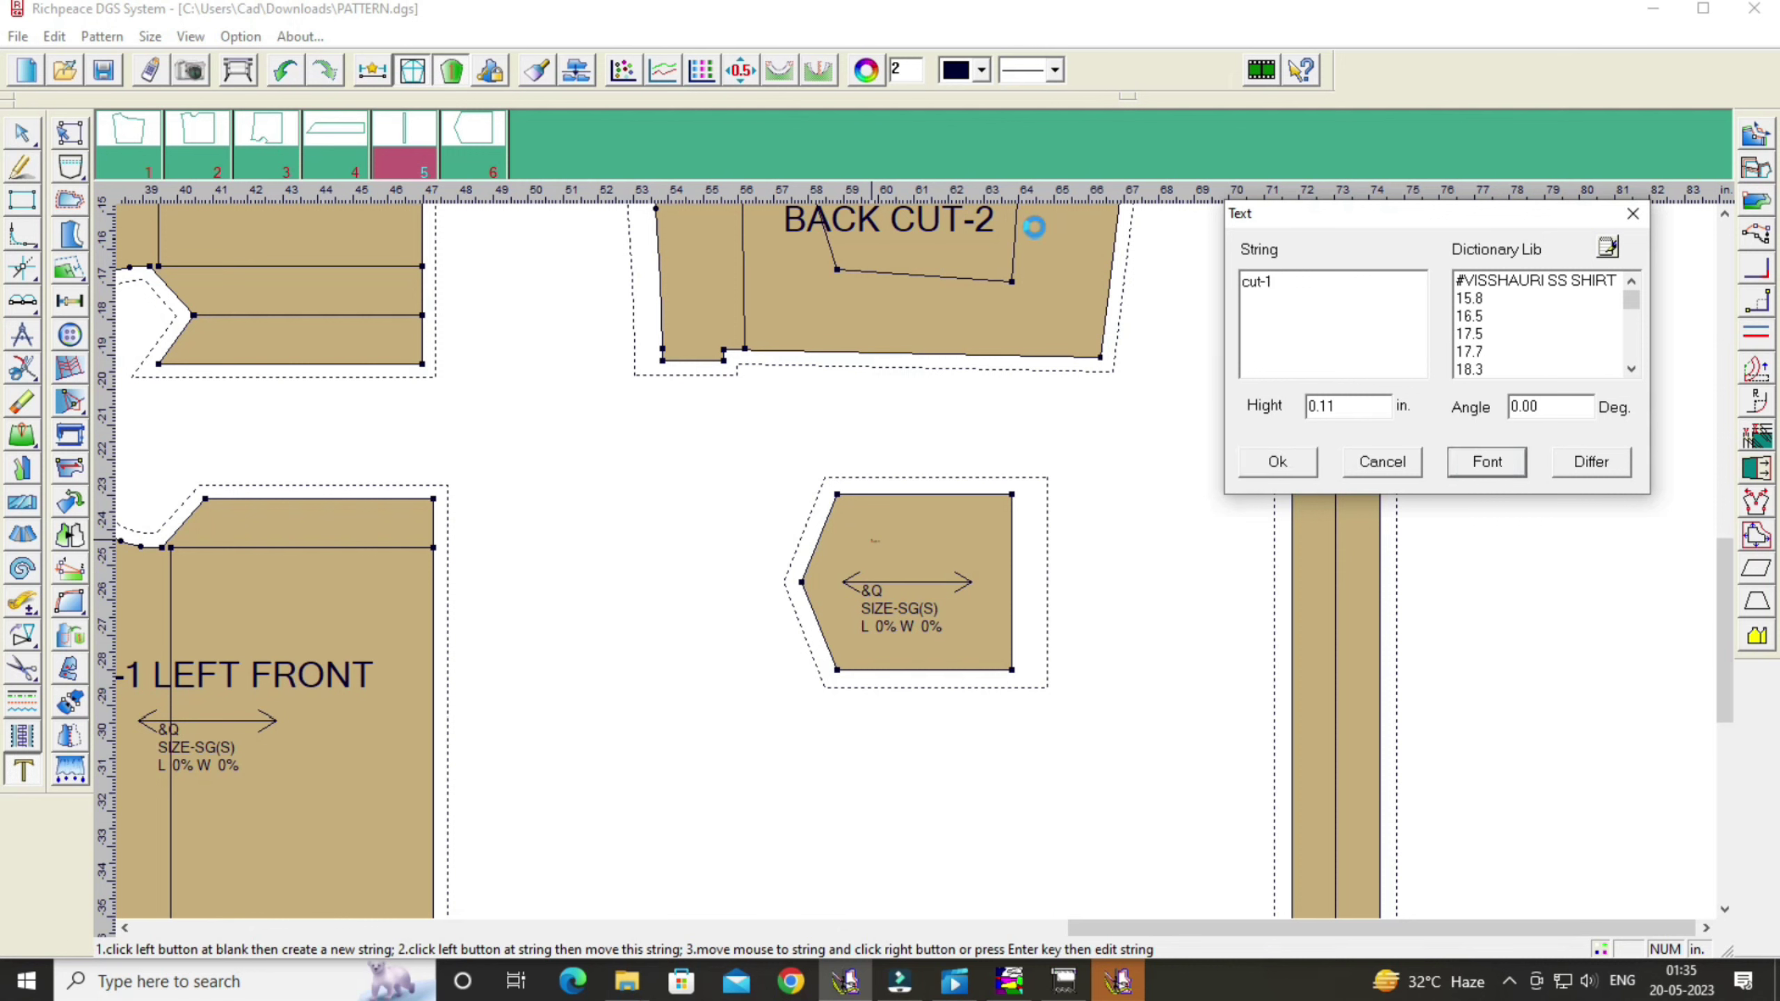
left_click_drag(1353, 172, 1374, 172)
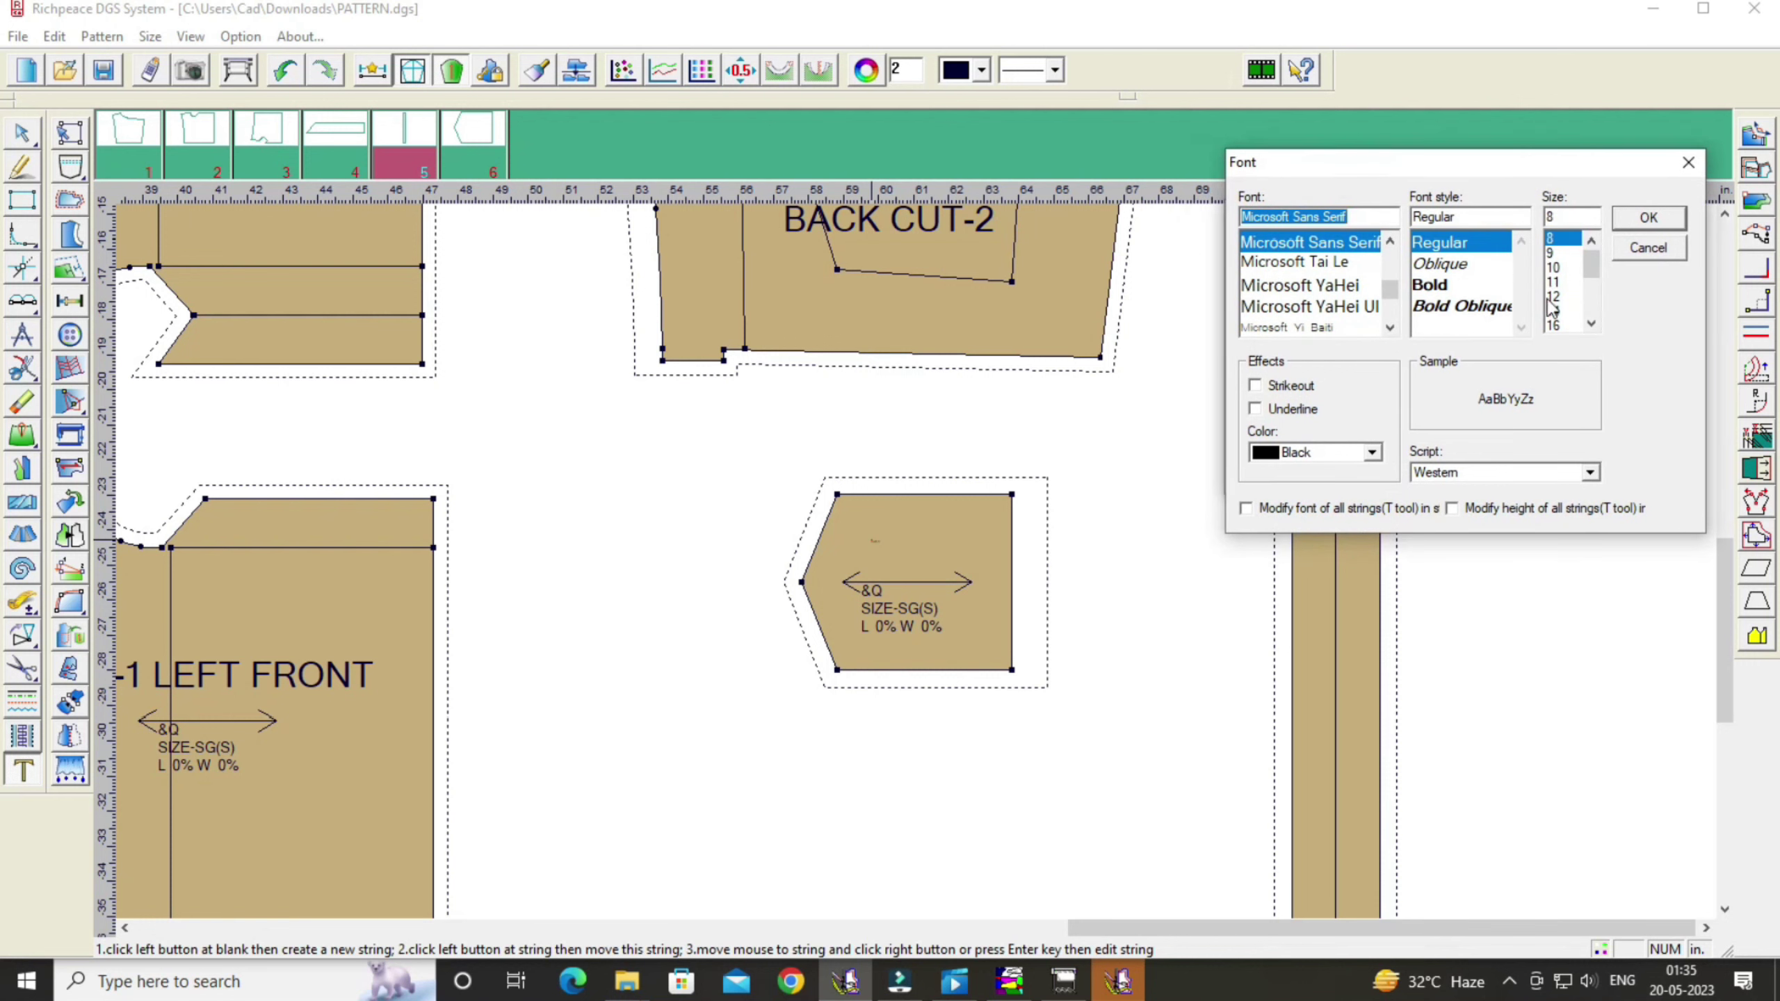
scroll(1551, 308, "down", 2)
scroll(1555, 309, "down", 1)
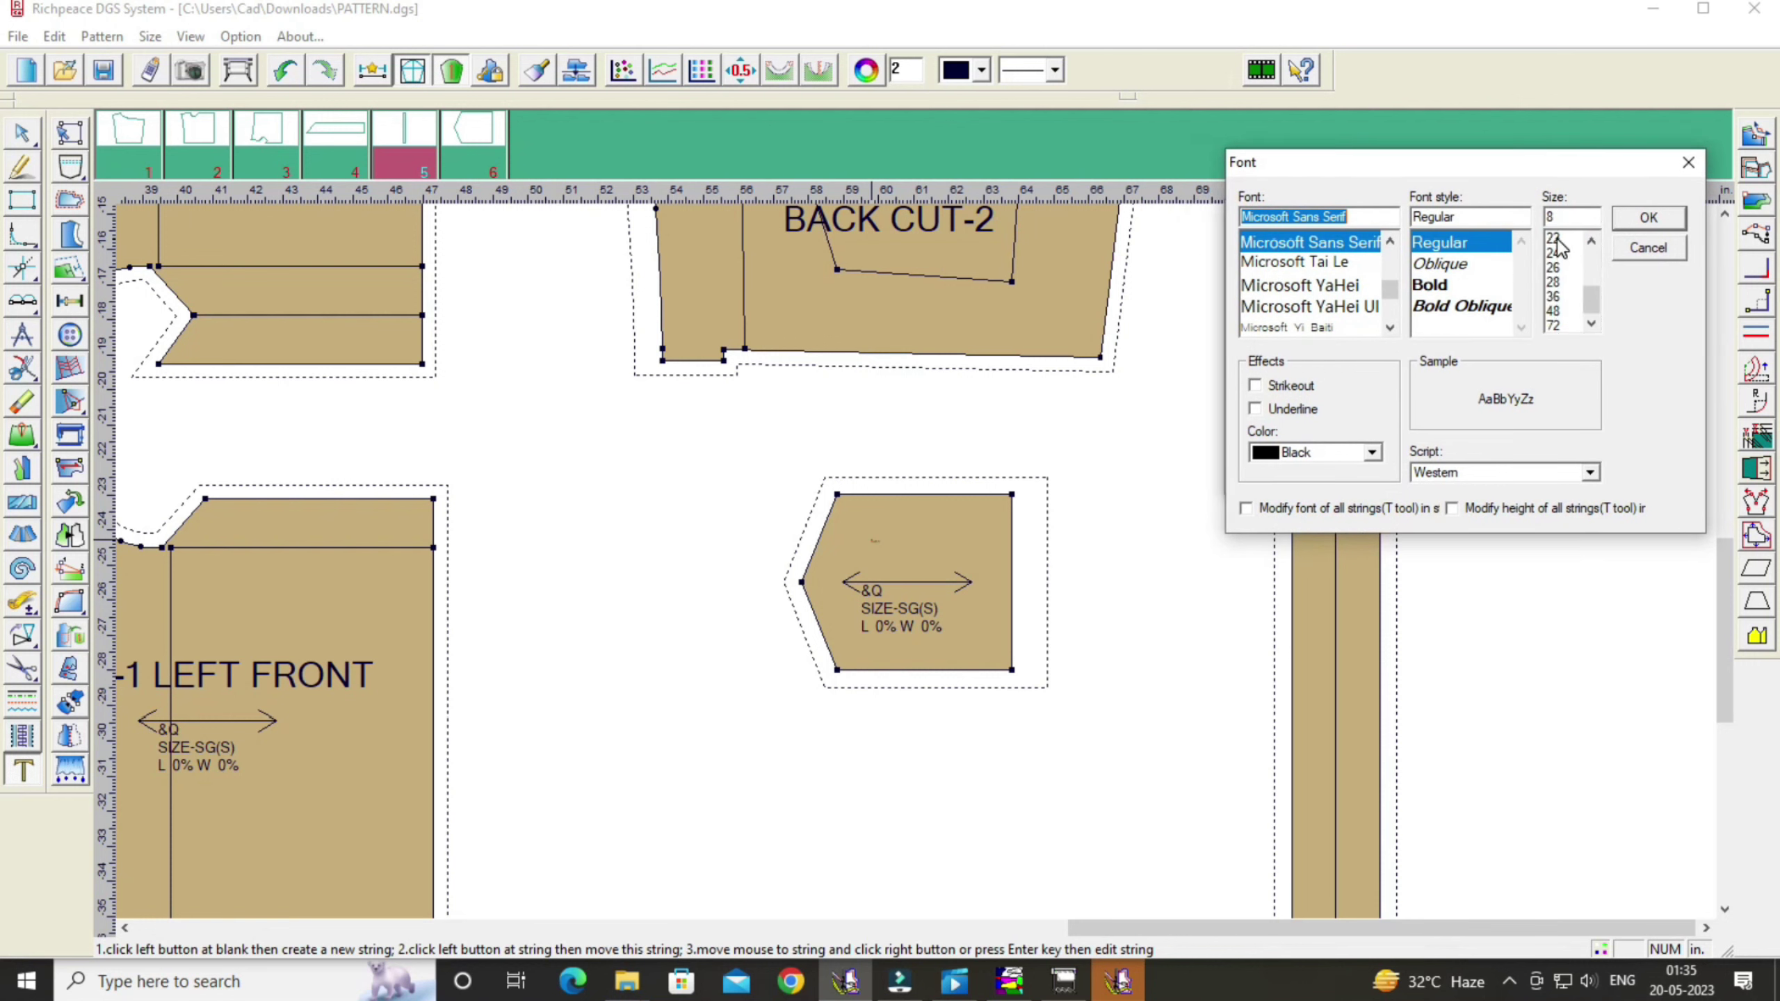
left_click(1556, 239)
left_click(1567, 252)
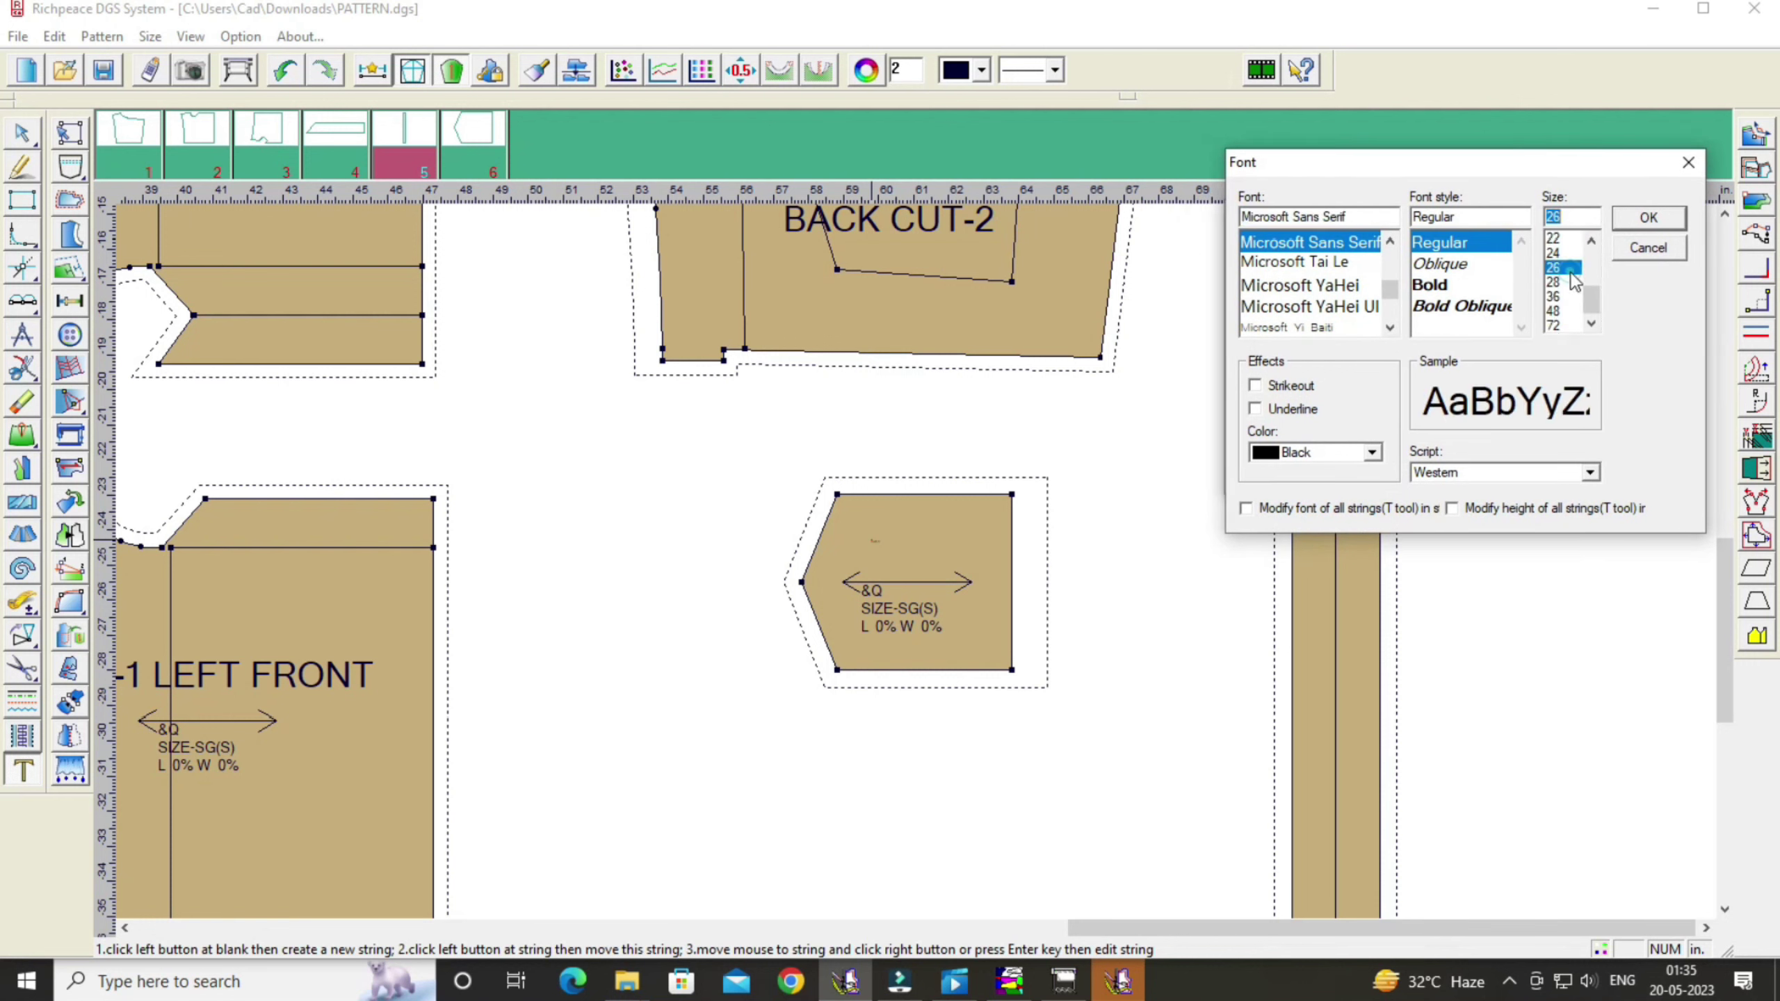
left_click(1641, 221)
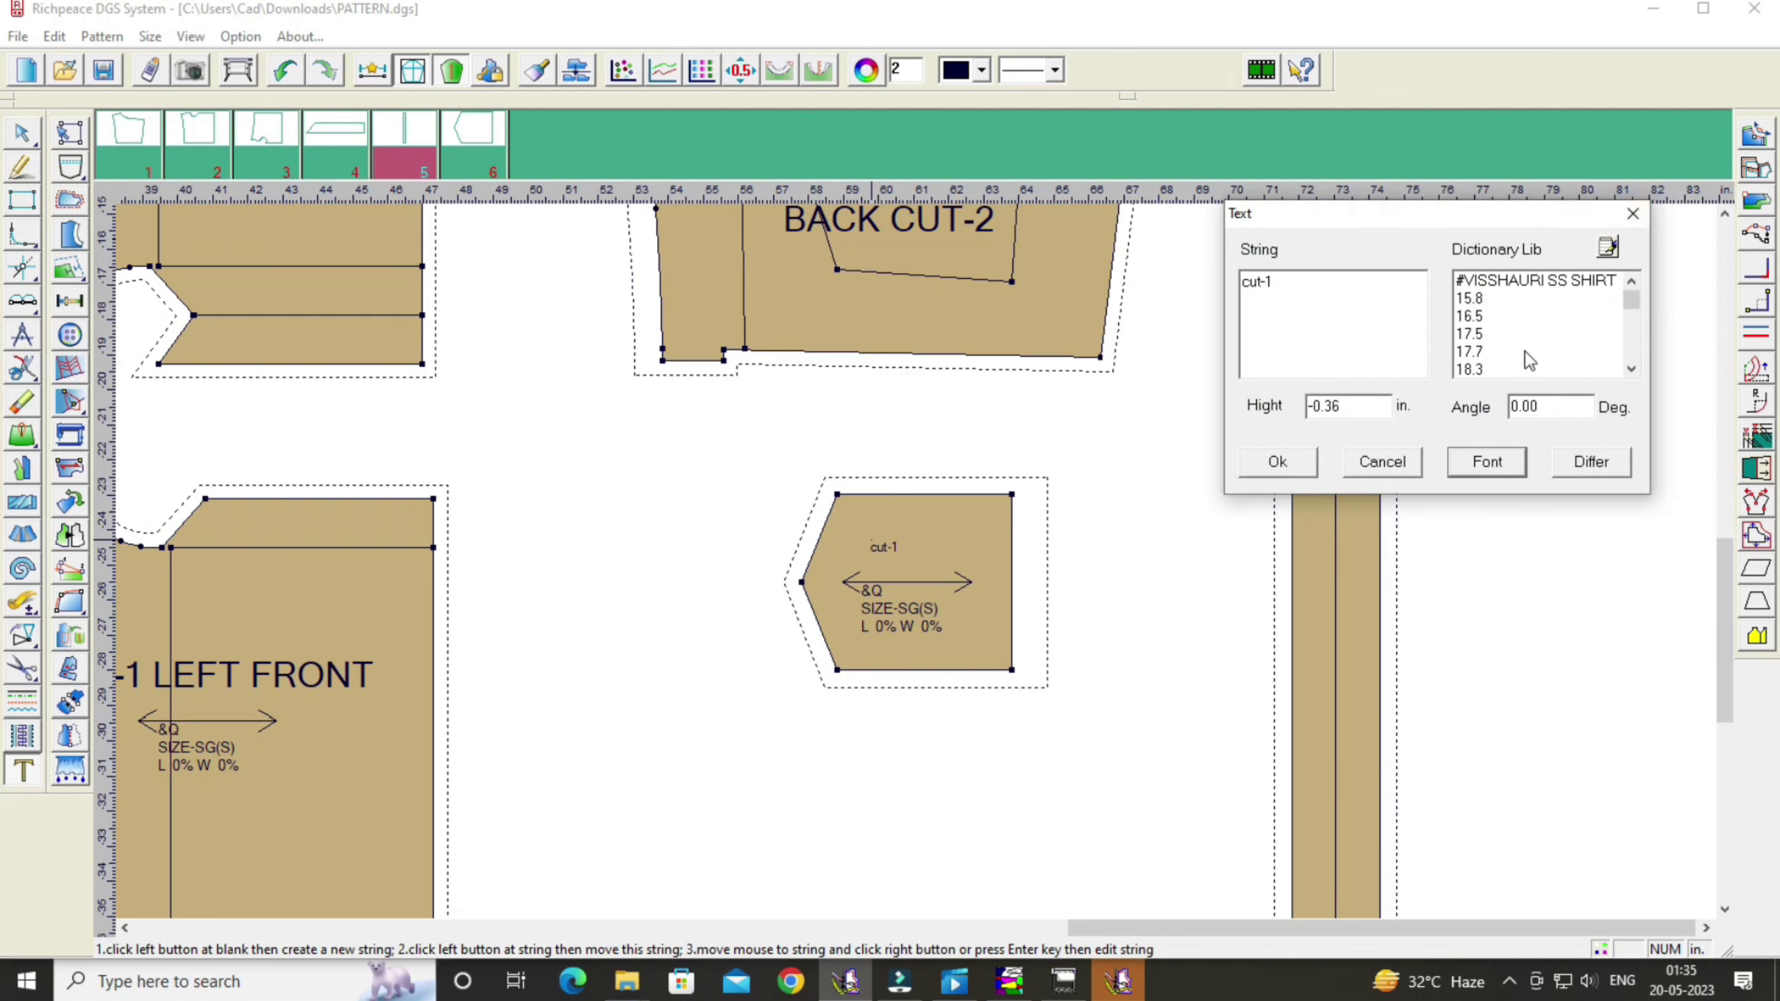
left_click(1507, 464)
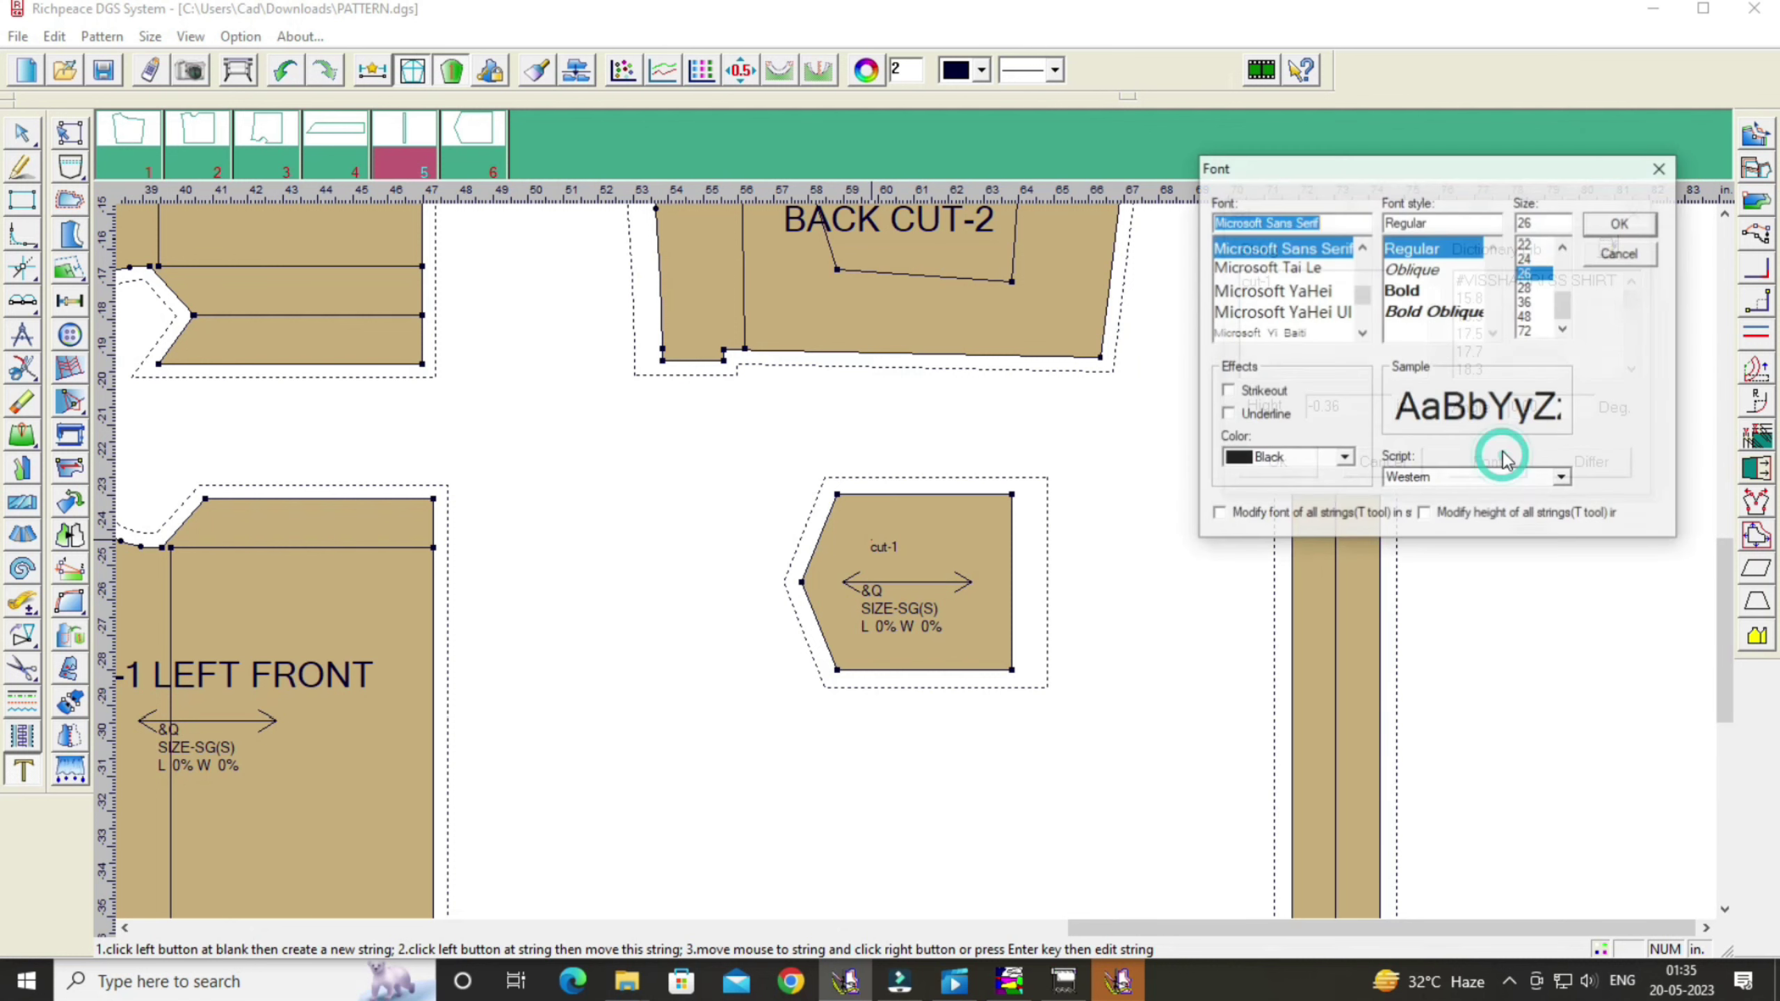
left_click(1528, 318)
left_click(1620, 224)
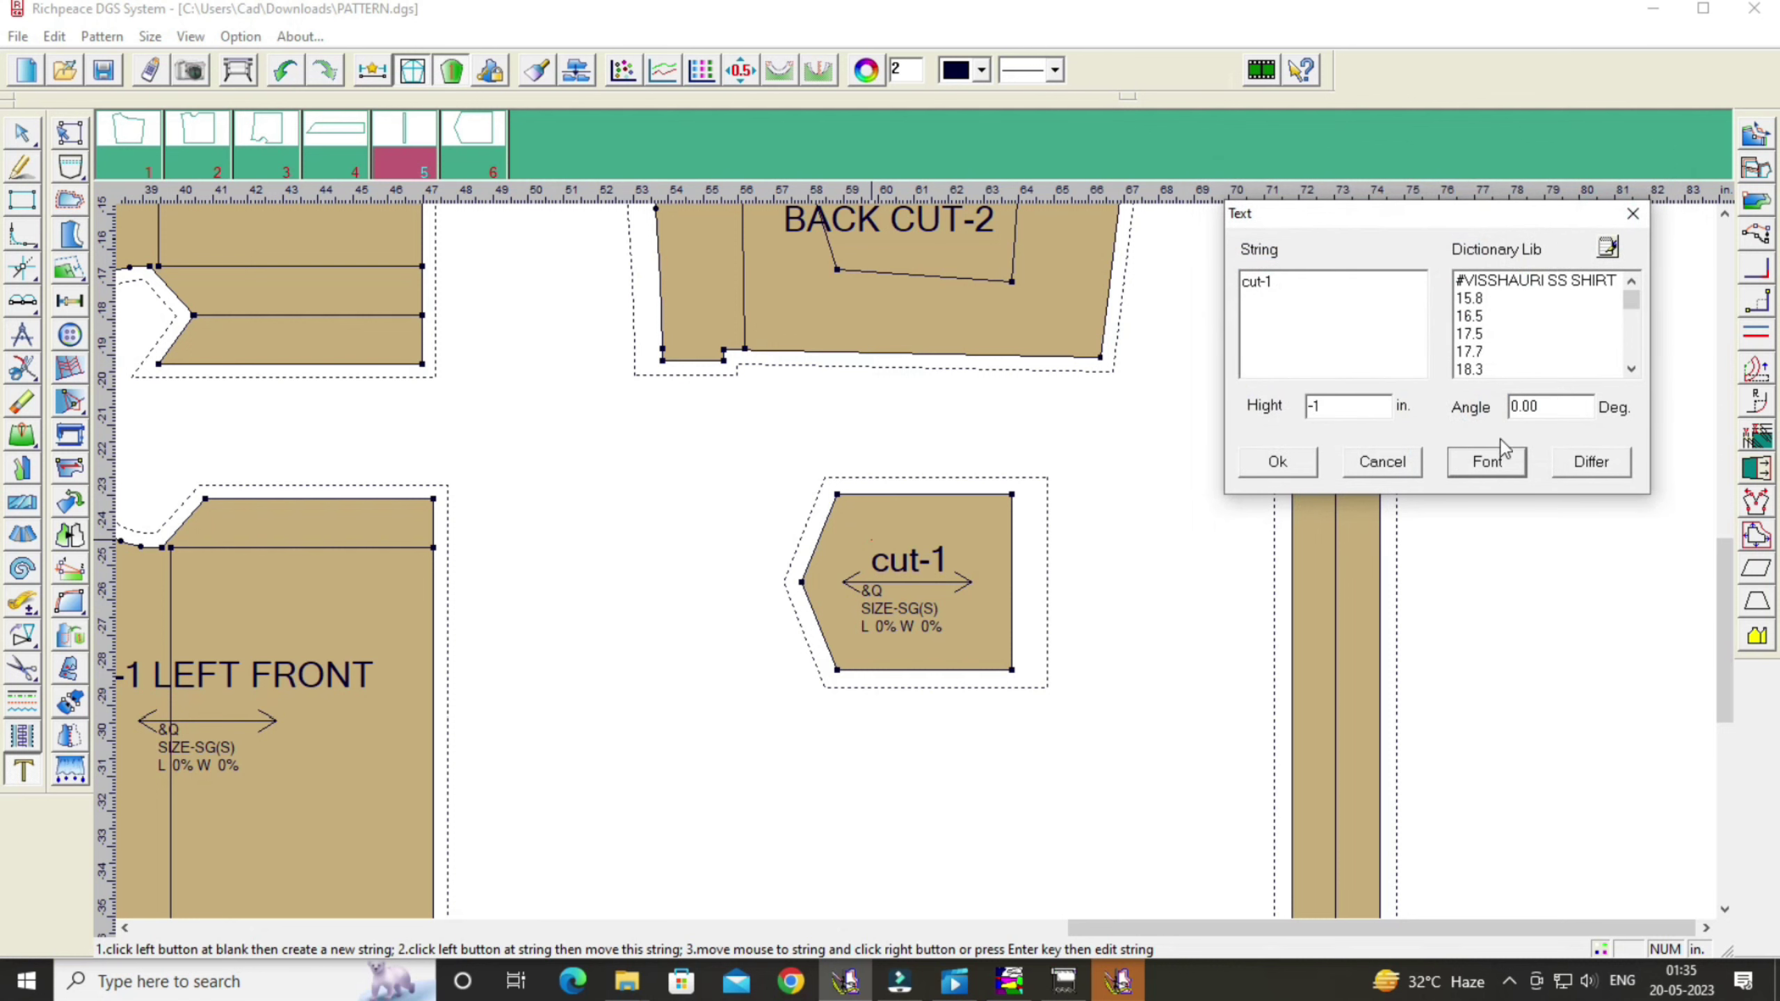
left_click(1293, 471)
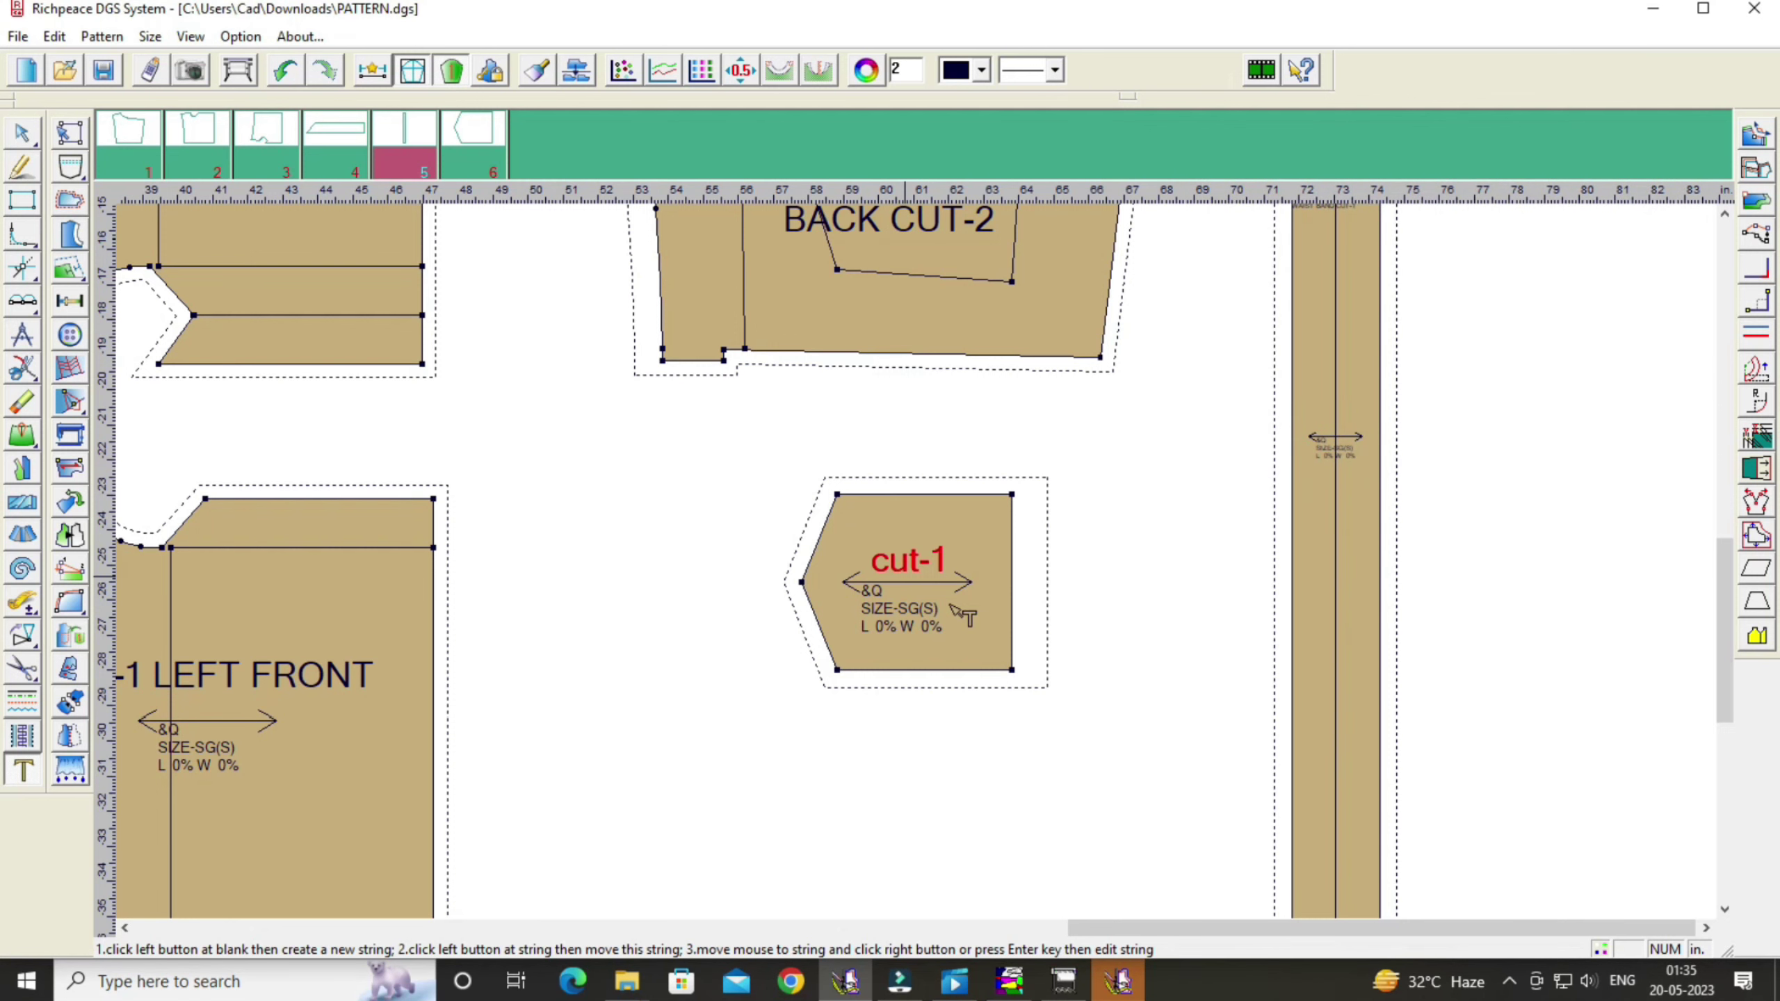
scroll(964, 556, "down", 2)
scroll(946, 554, "down", 1)
scroll(925, 552, "down", 2)
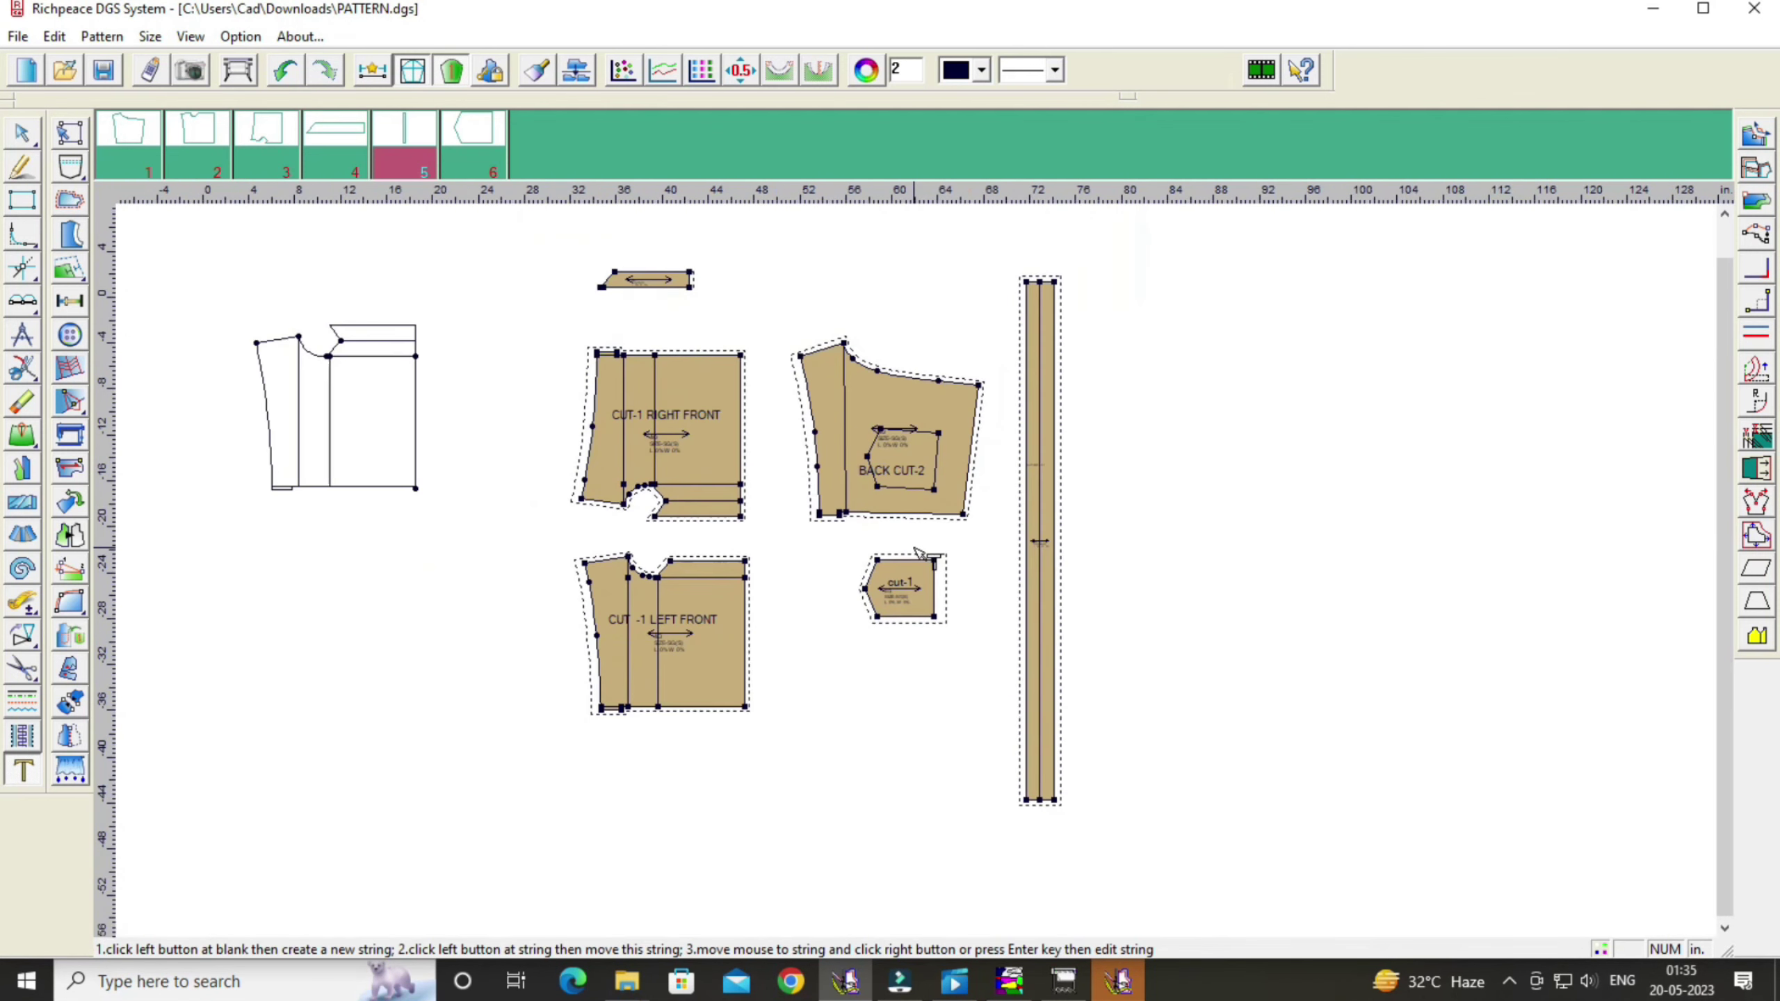
right_click(1293, 477)
left_click(1430, 464)
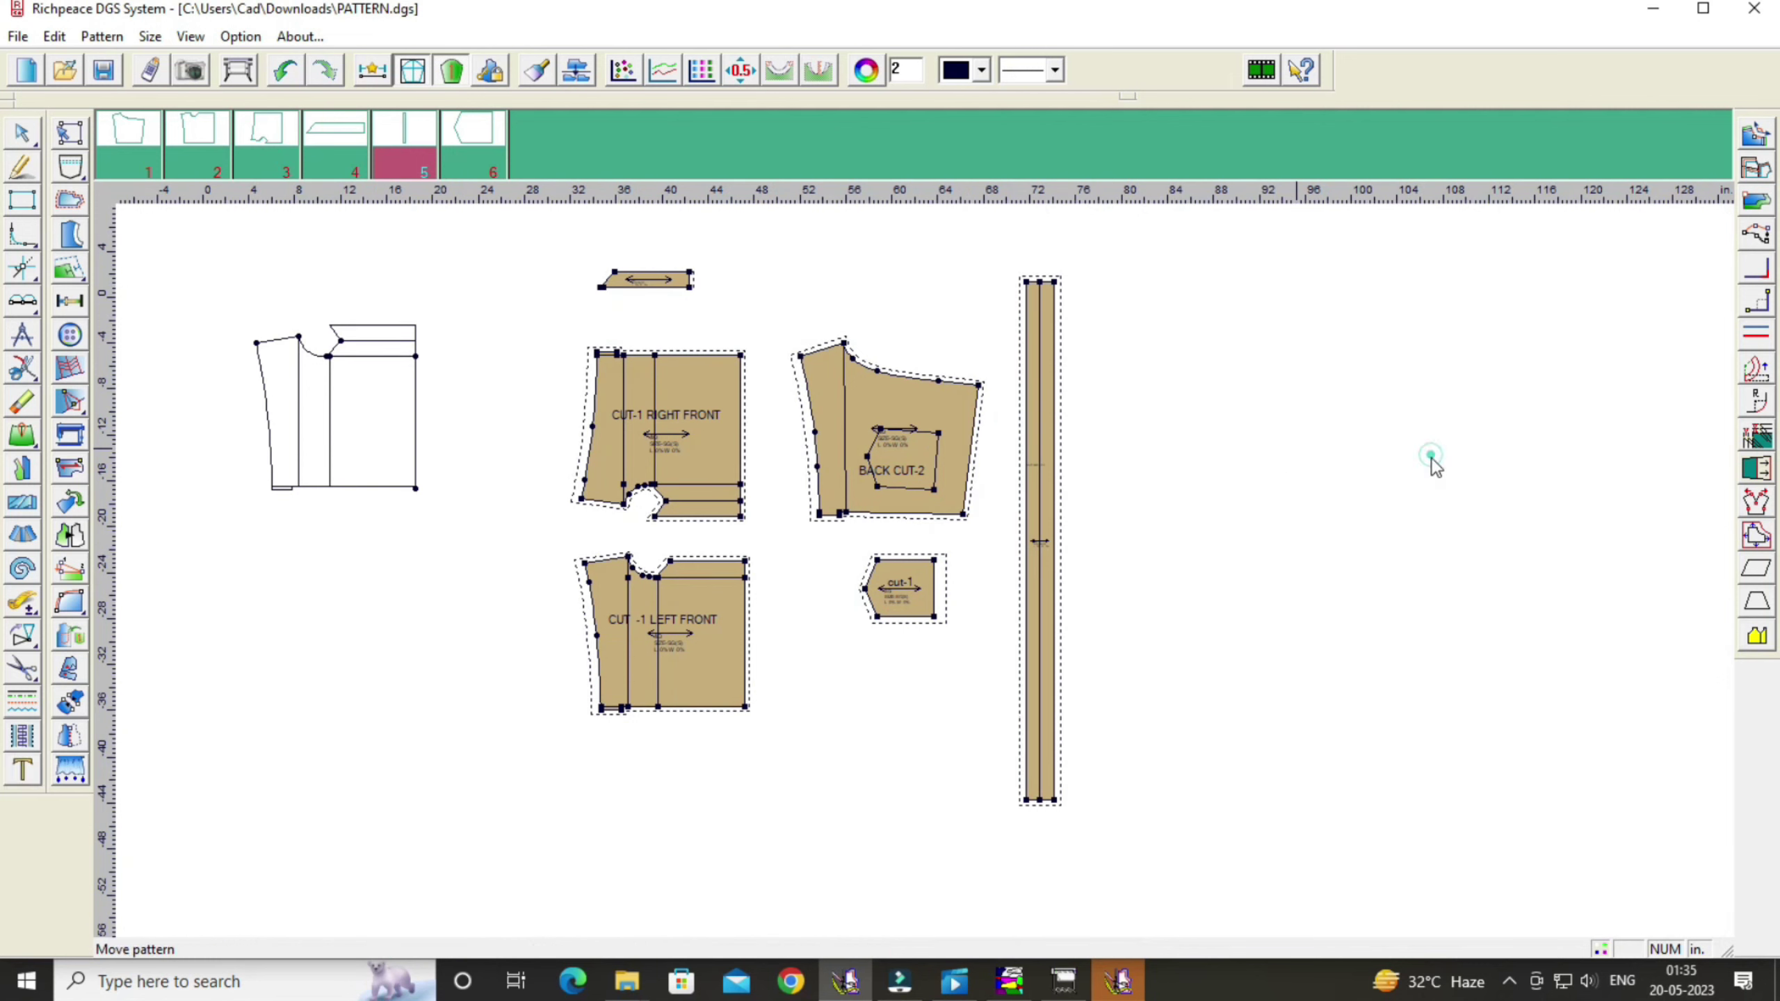